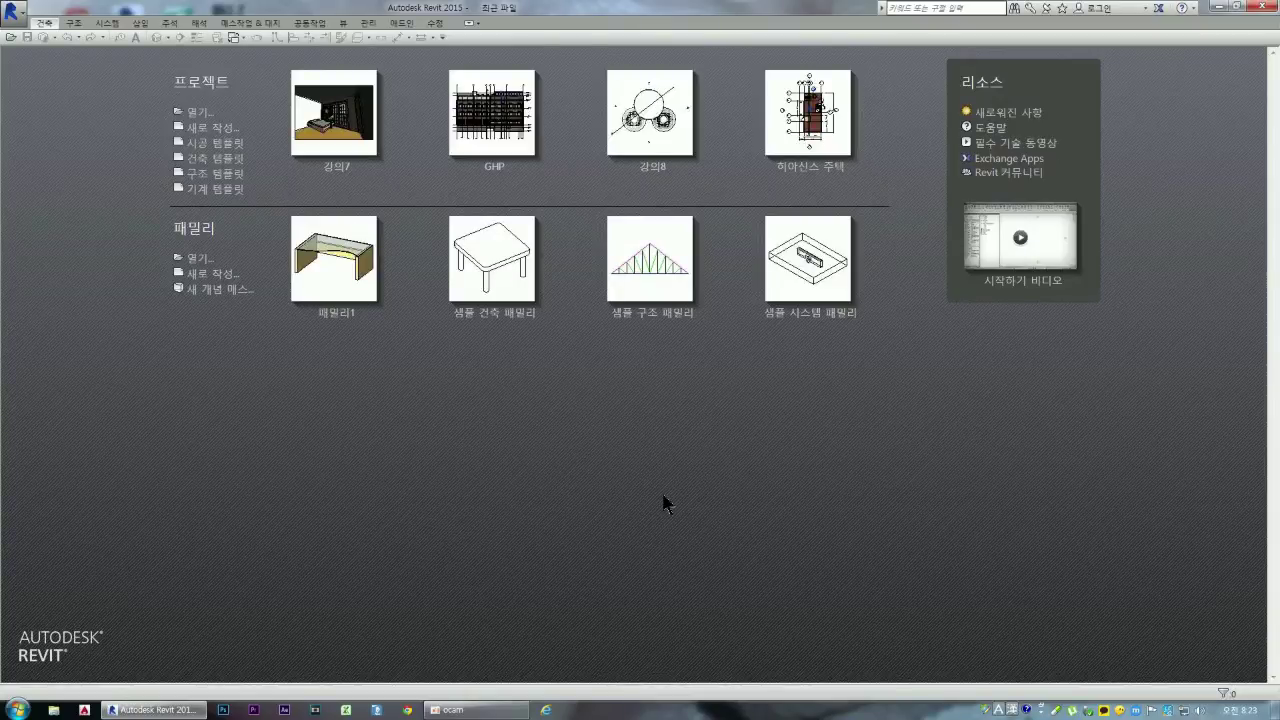
# Step: Start a new family from the 미터법 일반 모델.rft metric generic model template
pyautogui.click(495, 709)
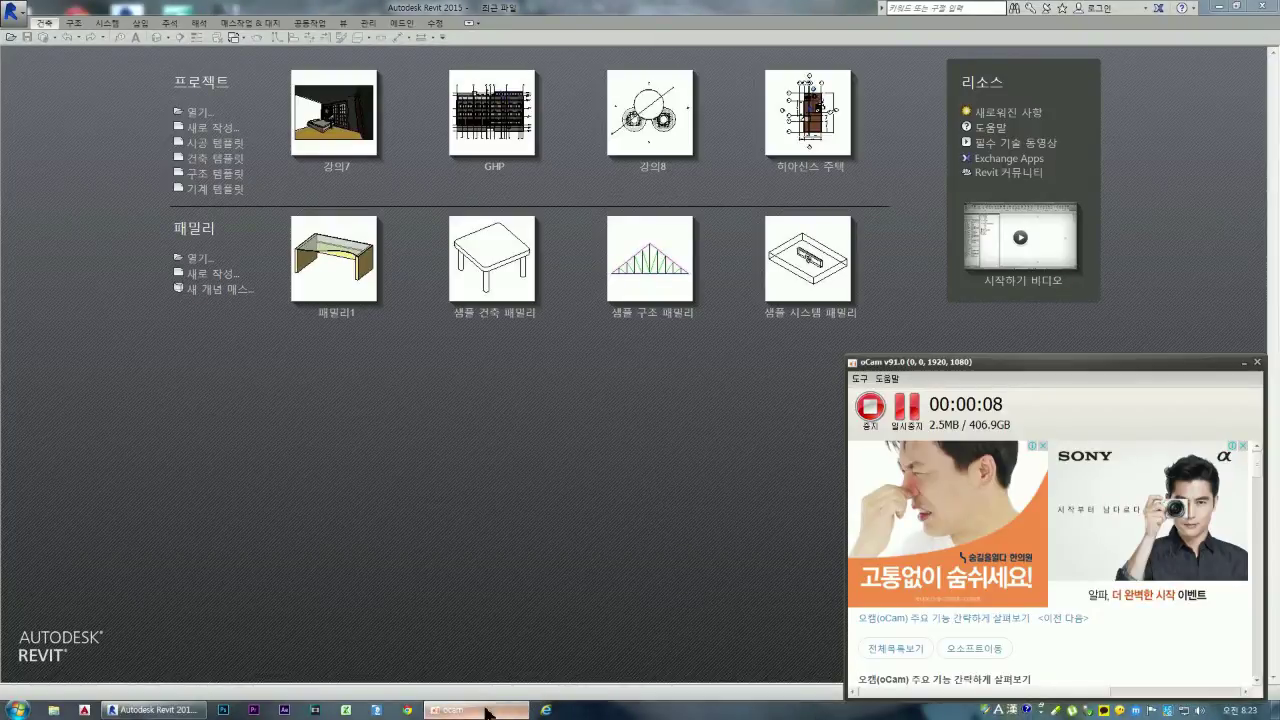
pyautogui.click(478, 710)
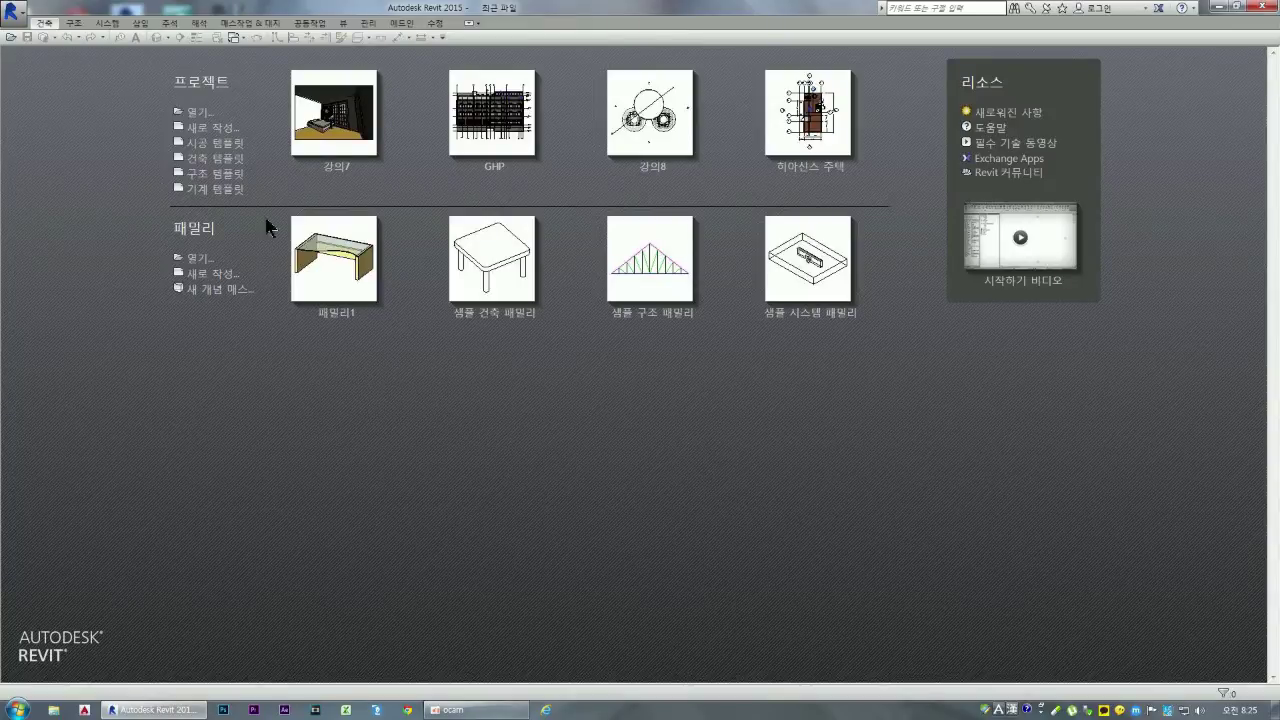
pyautogui.click(214, 276)
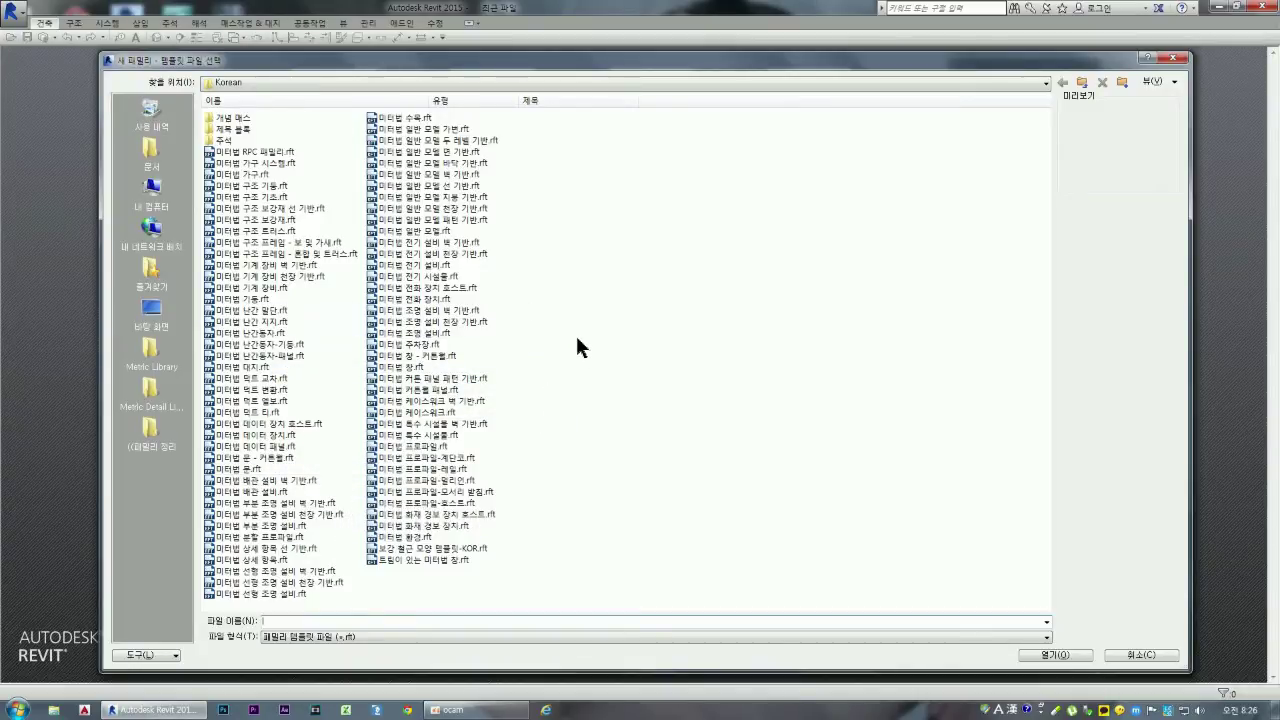
pyautogui.click(421, 229)
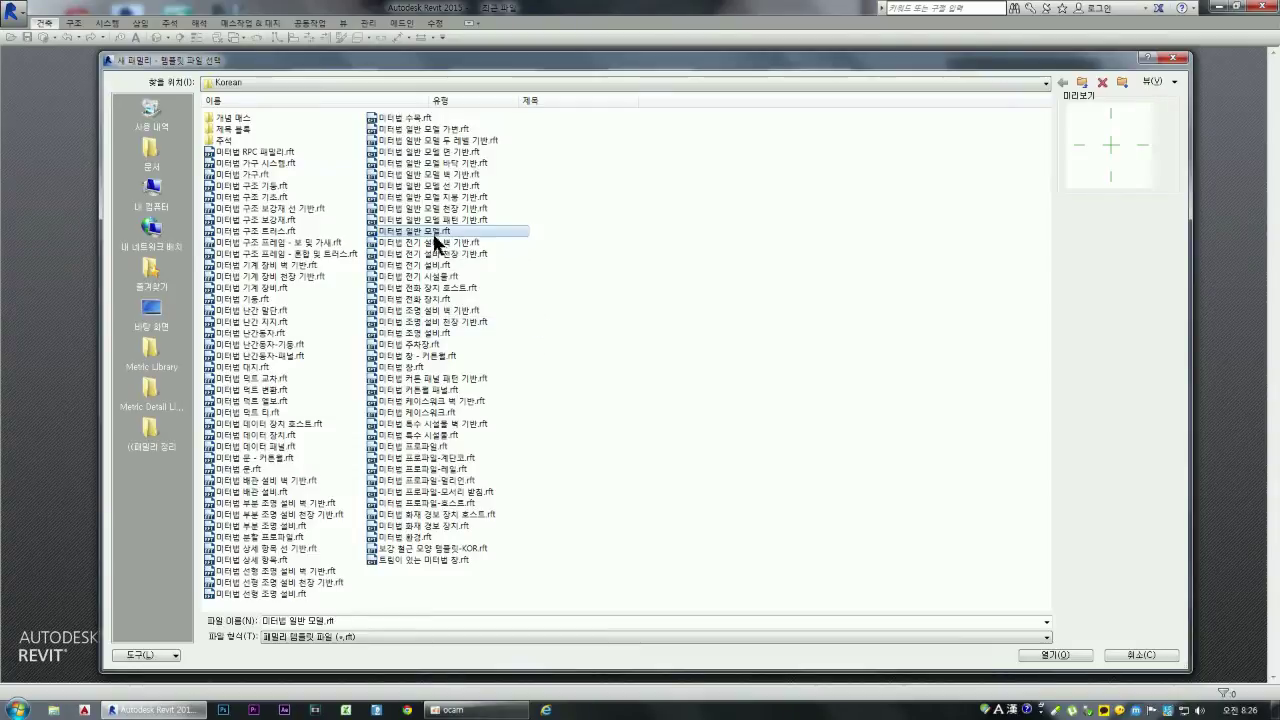
pyautogui.press('Escape')
pyautogui.click(1055, 655)
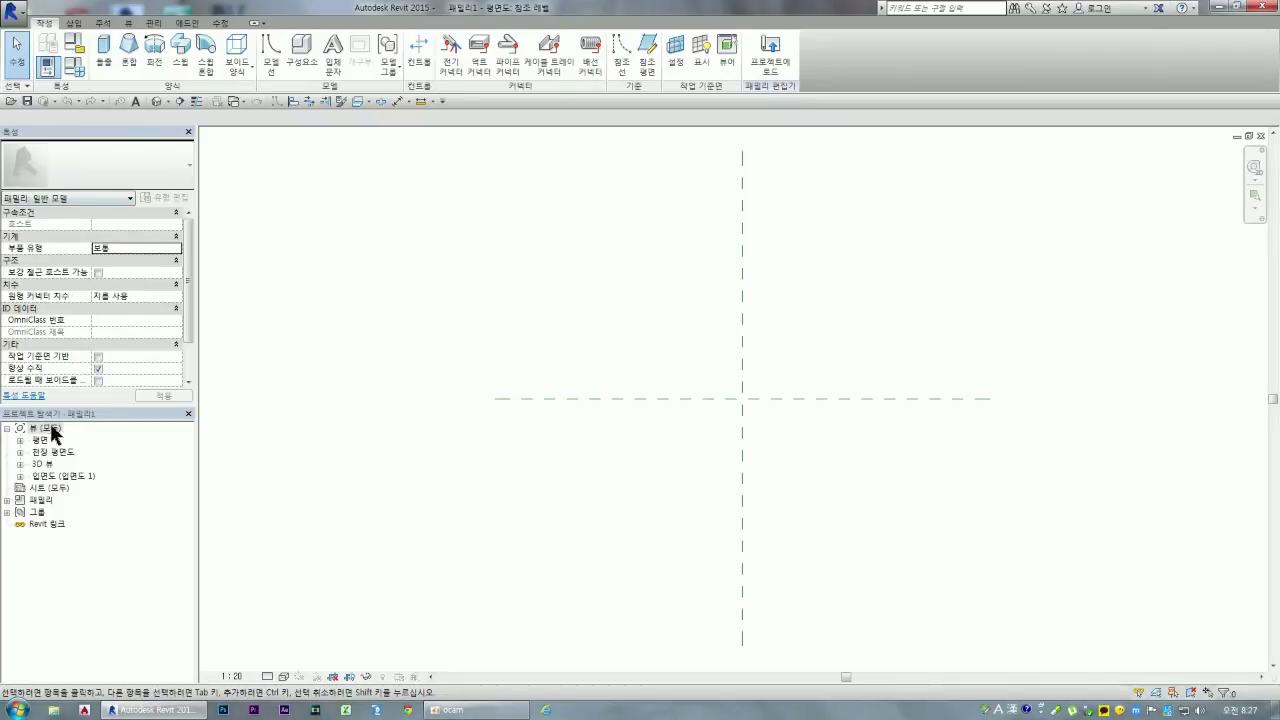
# Step: Expand 평면 to show the 참조 레벨 plan and review the family's properties
pyautogui.click(19, 441)
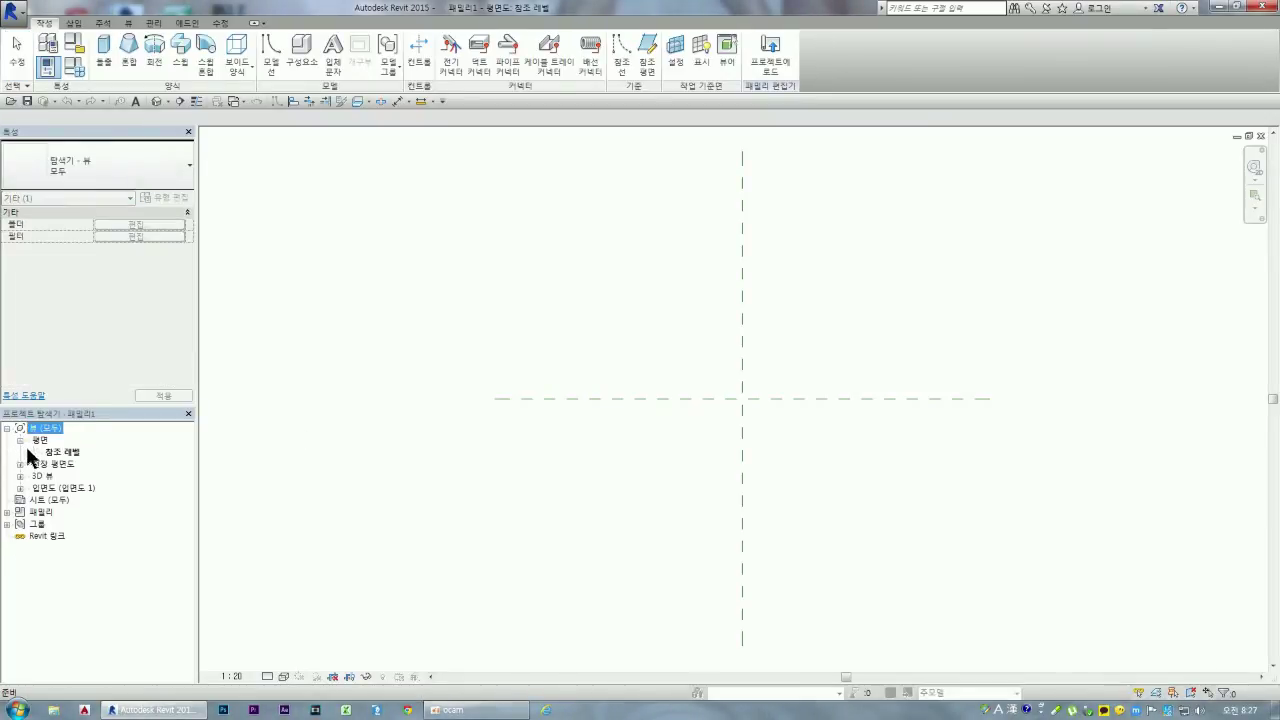
pyautogui.click(366, 460)
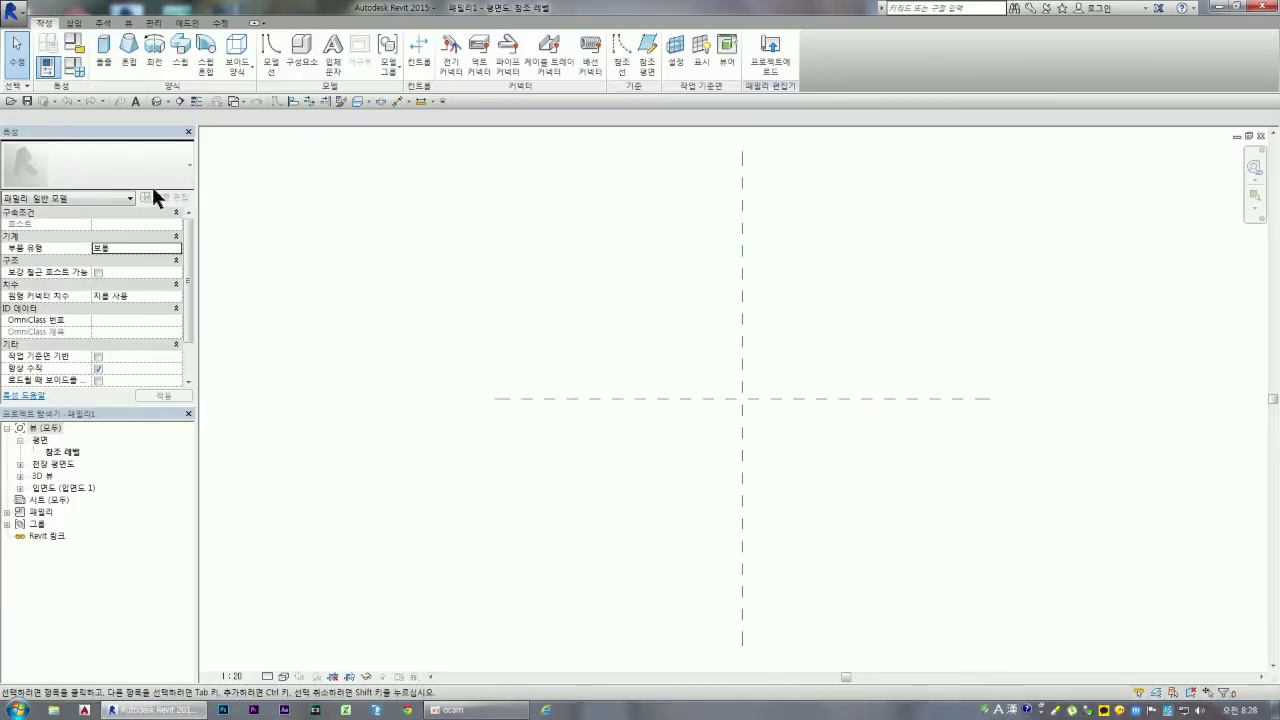
pyautogui.click(129, 199)
# Step: Change the family category from 일반 모델 to 가구 (Furniture) in Family Category and Parameters
pyautogui.click(131, 209)
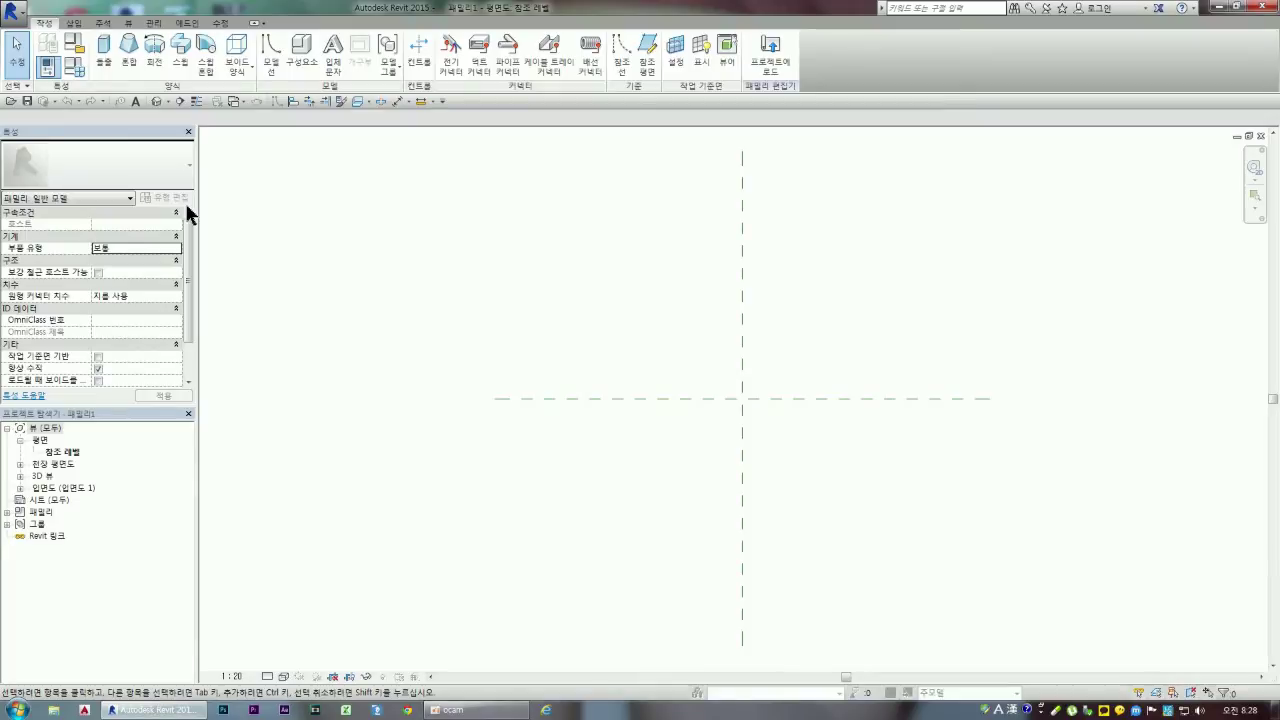
pyautogui.click(77, 50)
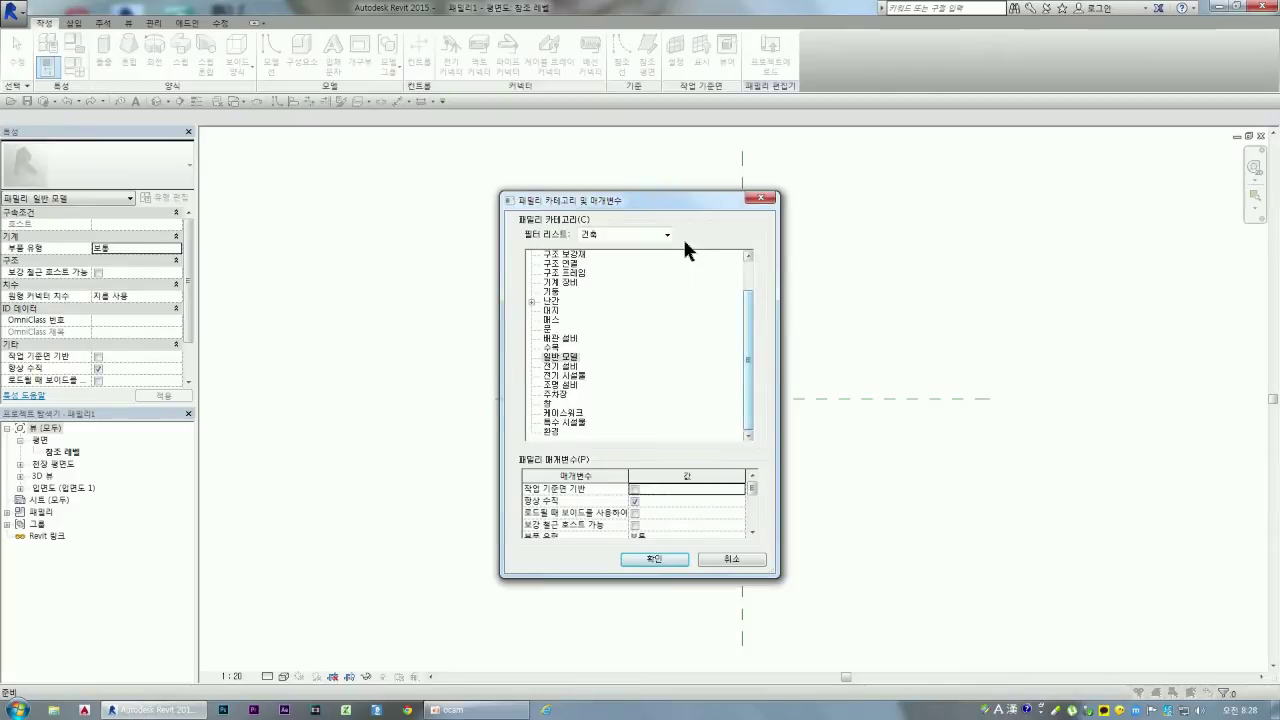
pyautogui.click(667, 234)
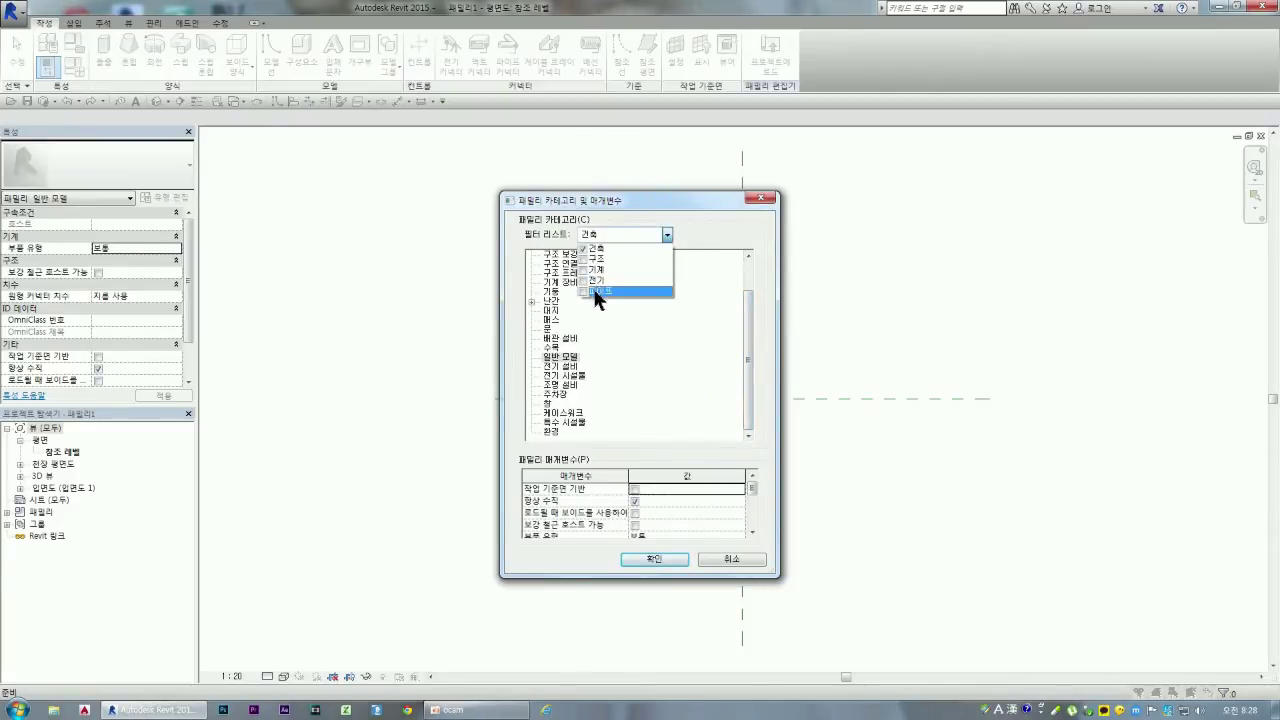
pyautogui.click(708, 244)
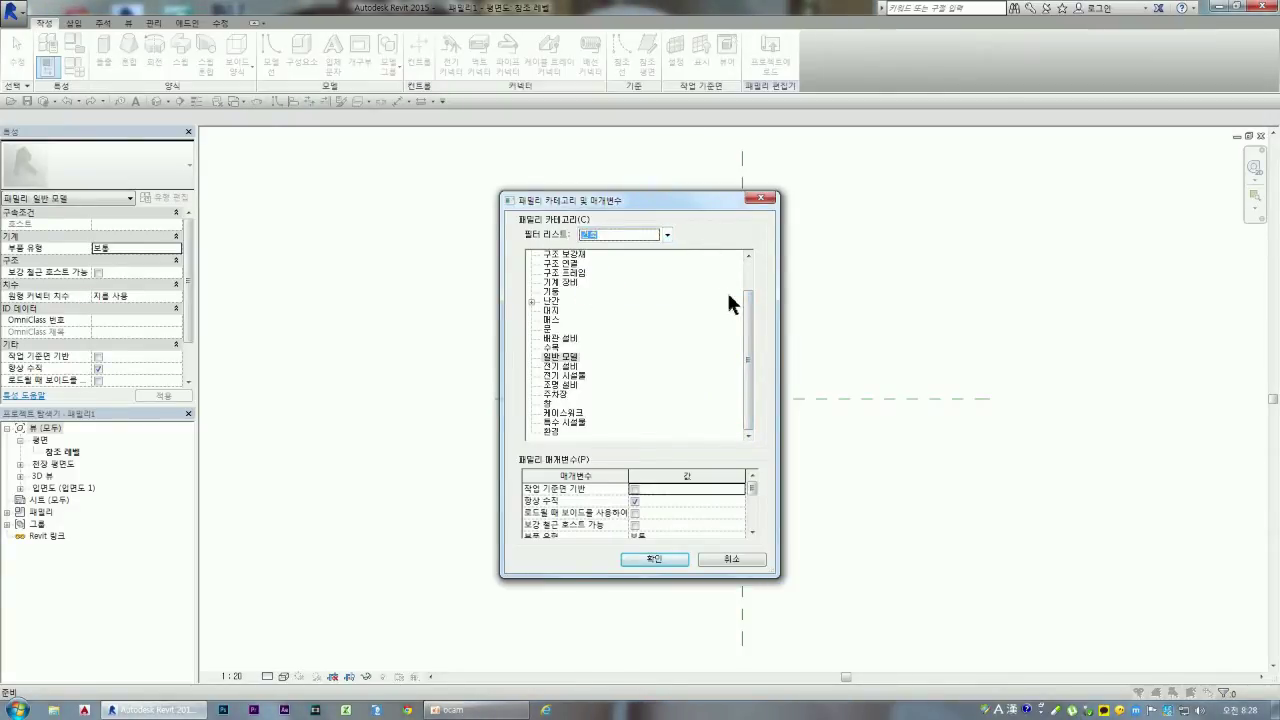
pyautogui.moveTo(746, 310); pyautogui.dragTo(751, 257)
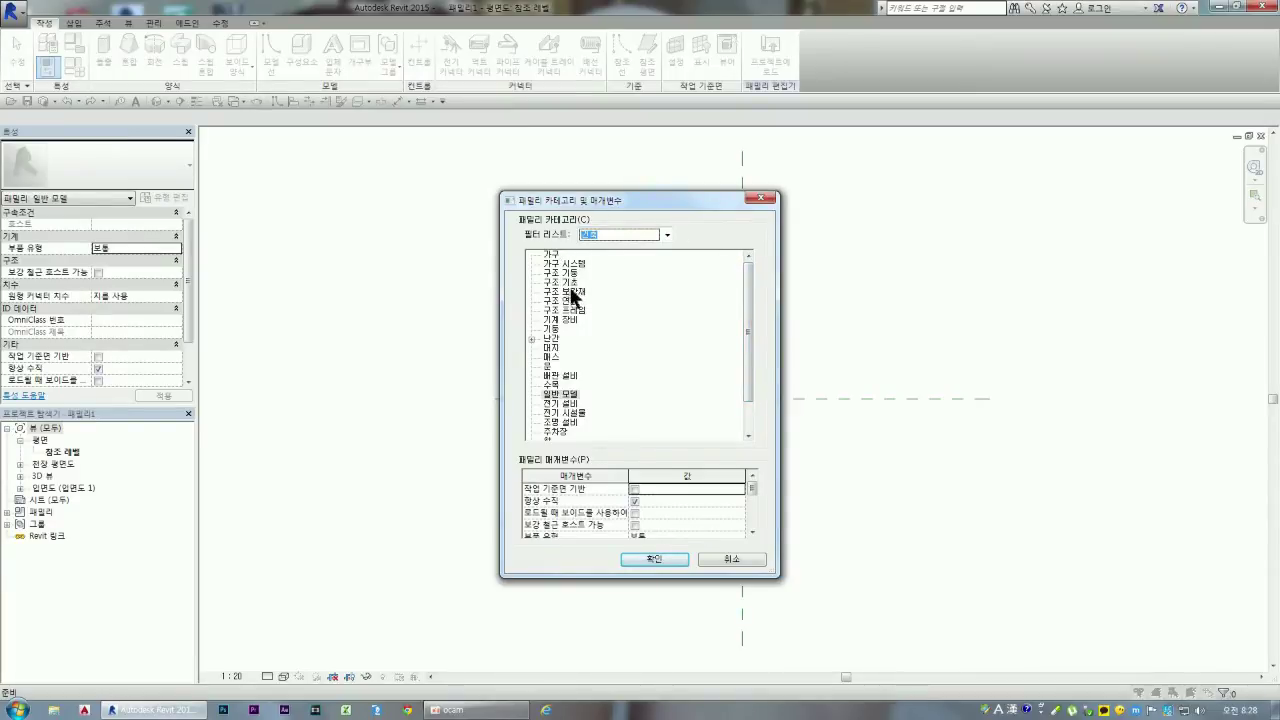
pyautogui.moveTo(752, 333); pyautogui.dragTo(750, 363)
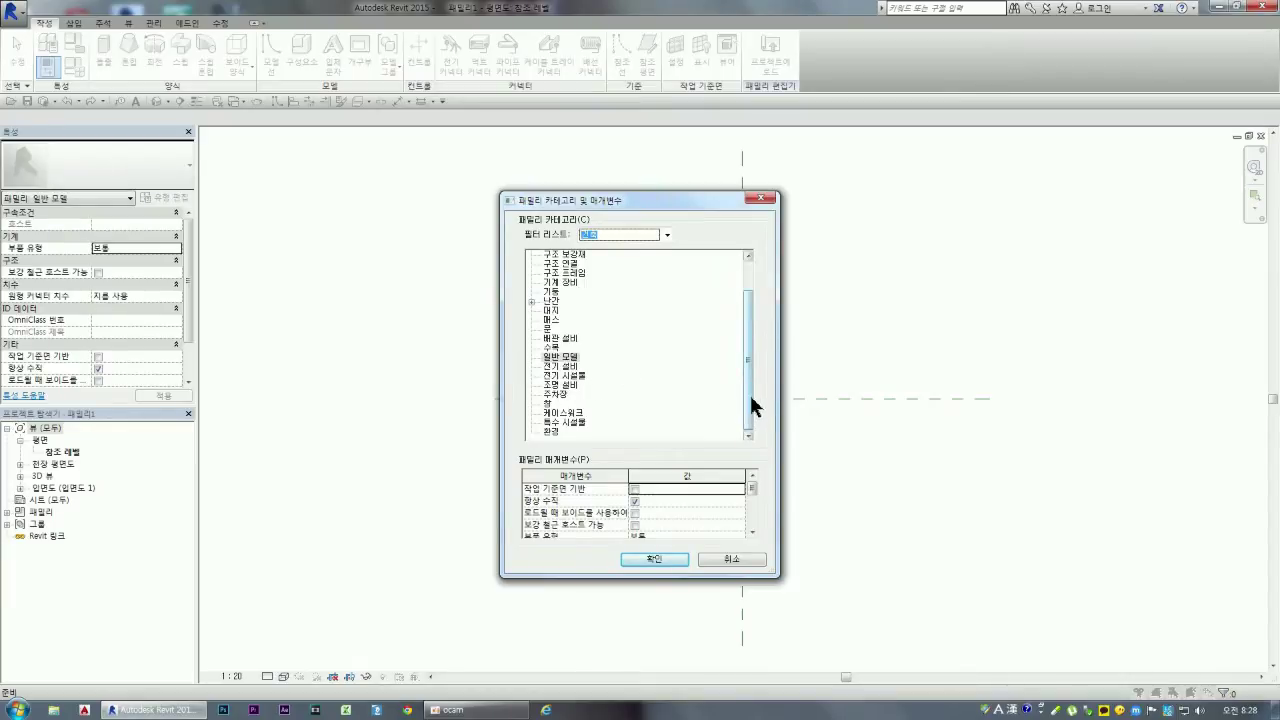
pyautogui.moveTo(751, 408); pyautogui.dragTo(752, 362)
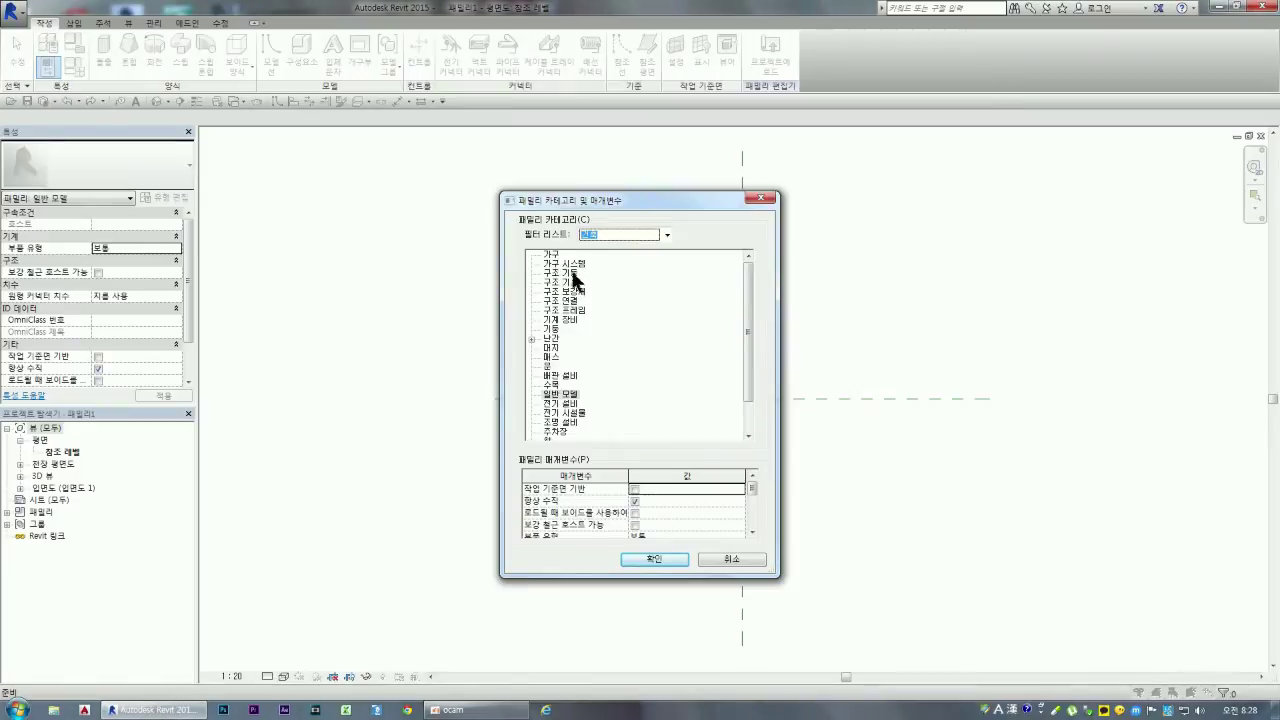
pyautogui.click(550, 256)
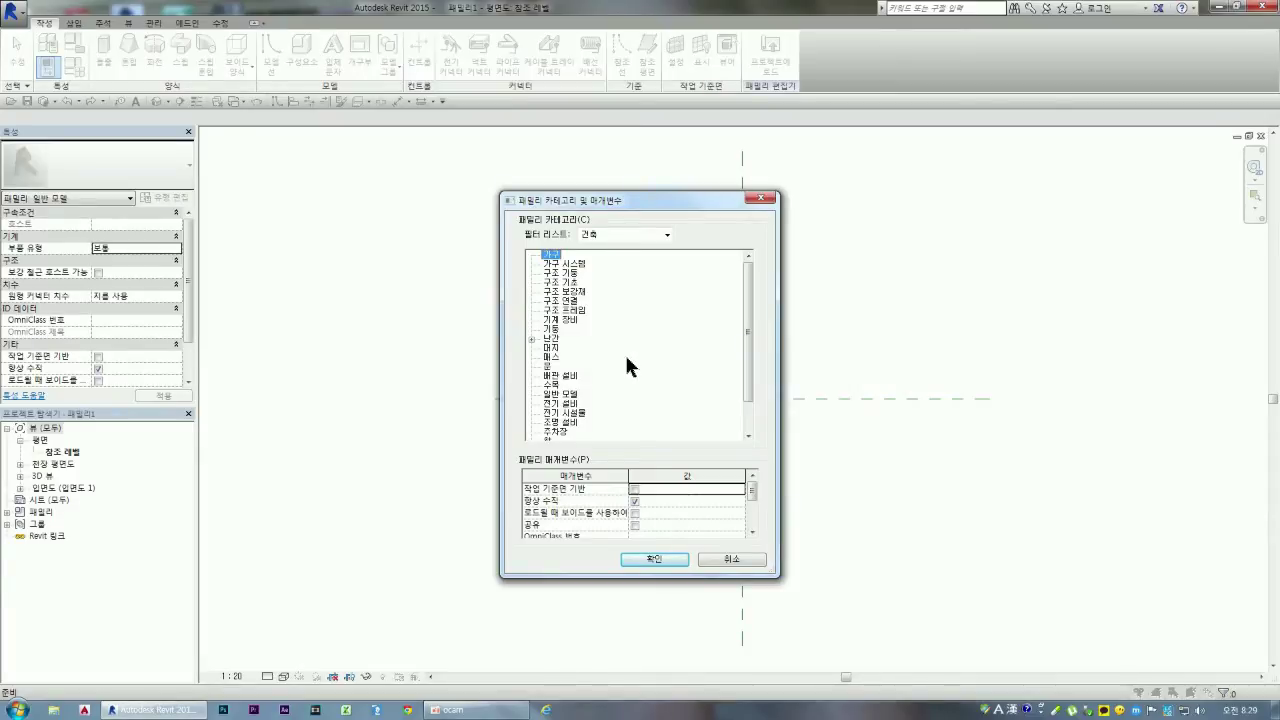
pyautogui.click(672, 561)
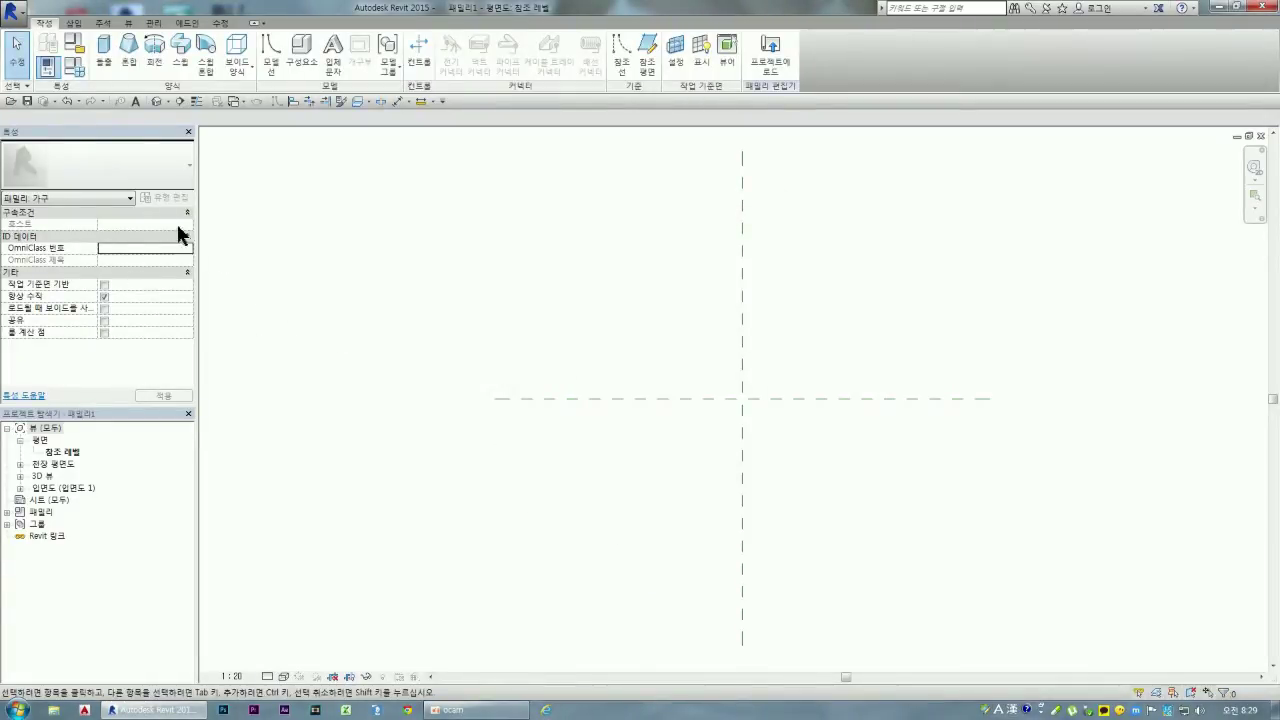
# Step: Check the 가구 family properties and bring up the application menu
pyautogui.click(127, 197)
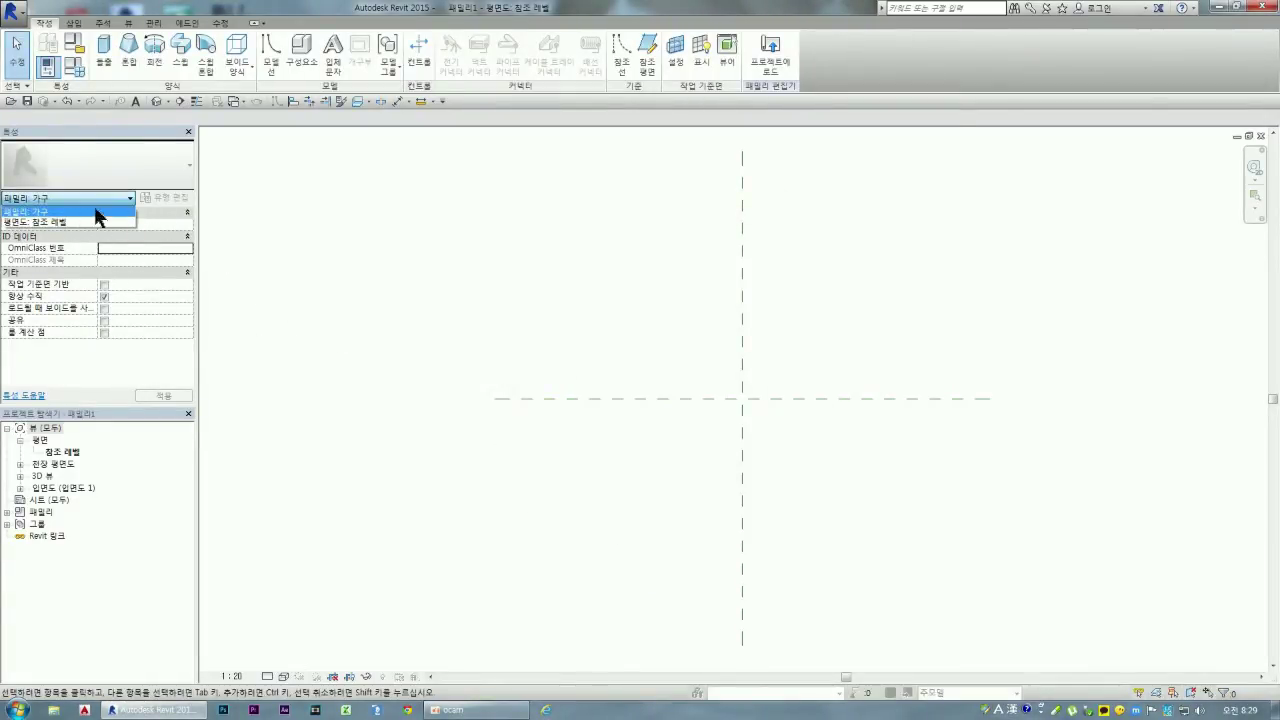
pyautogui.click(183, 193)
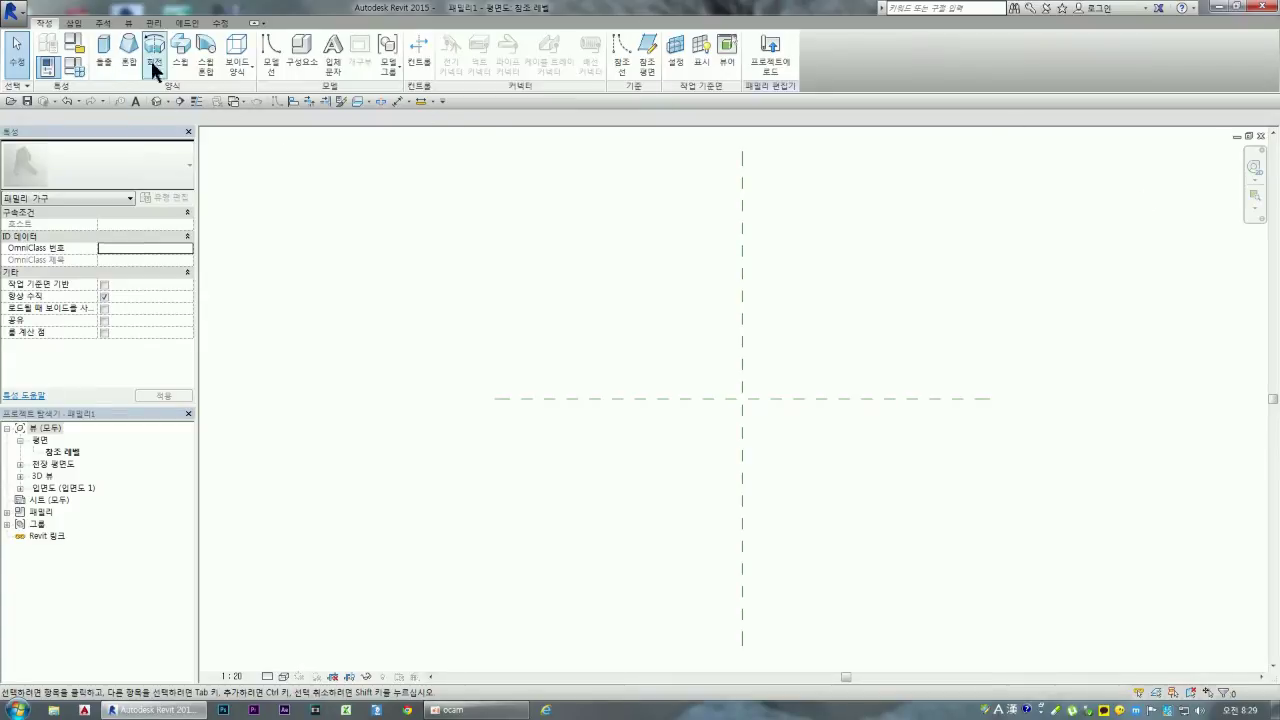
pyautogui.click(15, 15)
pyautogui.moveTo(48, 59)
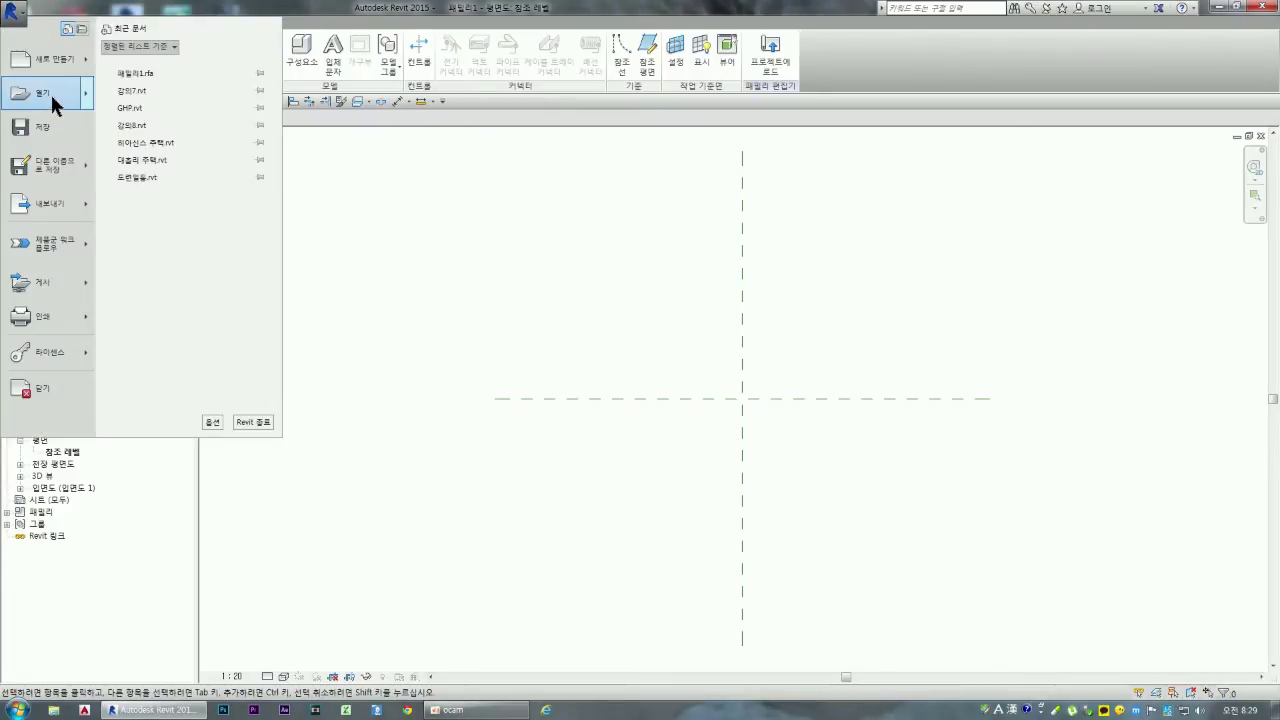
# Step: Create a new project, 프로젝트1, from the 건축 템플릿 architectural template
pyautogui.click(118, 66)
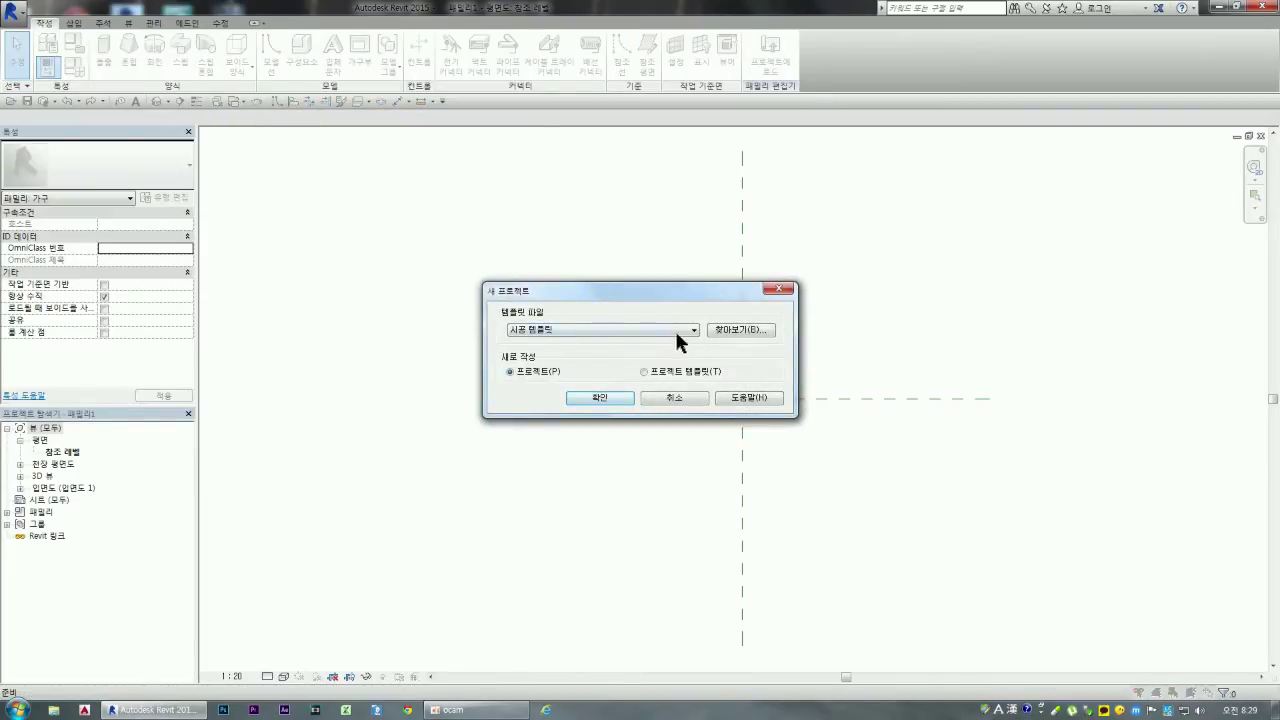
pyautogui.click(691, 328)
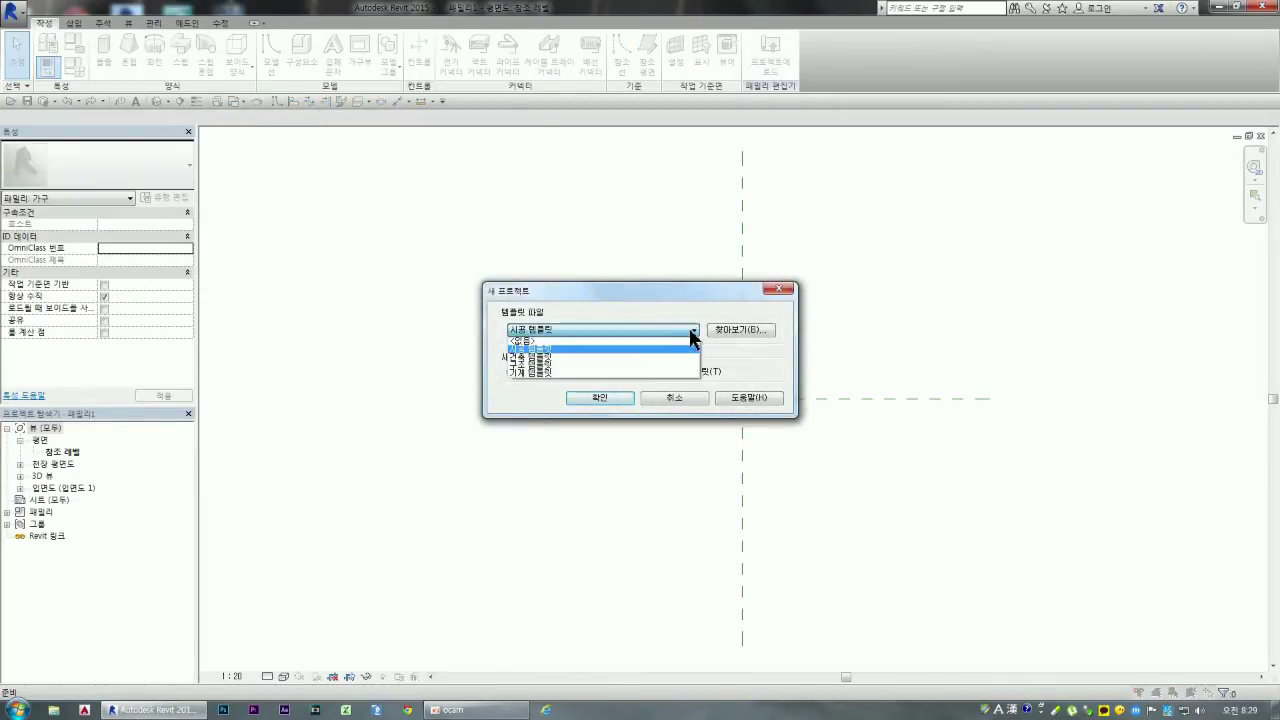
pyautogui.click(556, 352)
pyautogui.click(606, 394)
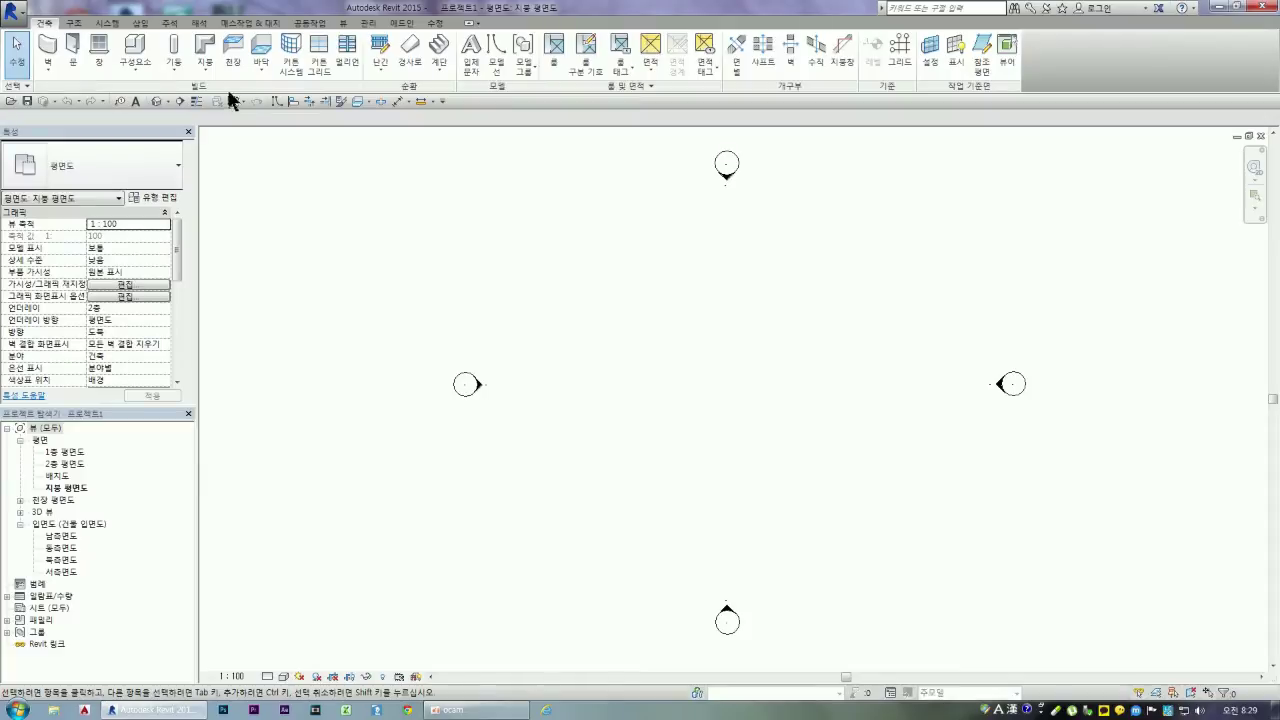
# Step: Start Component placement and browse the type list, keeping the 목재 - 직사각형 type
pyautogui.click(137, 55)
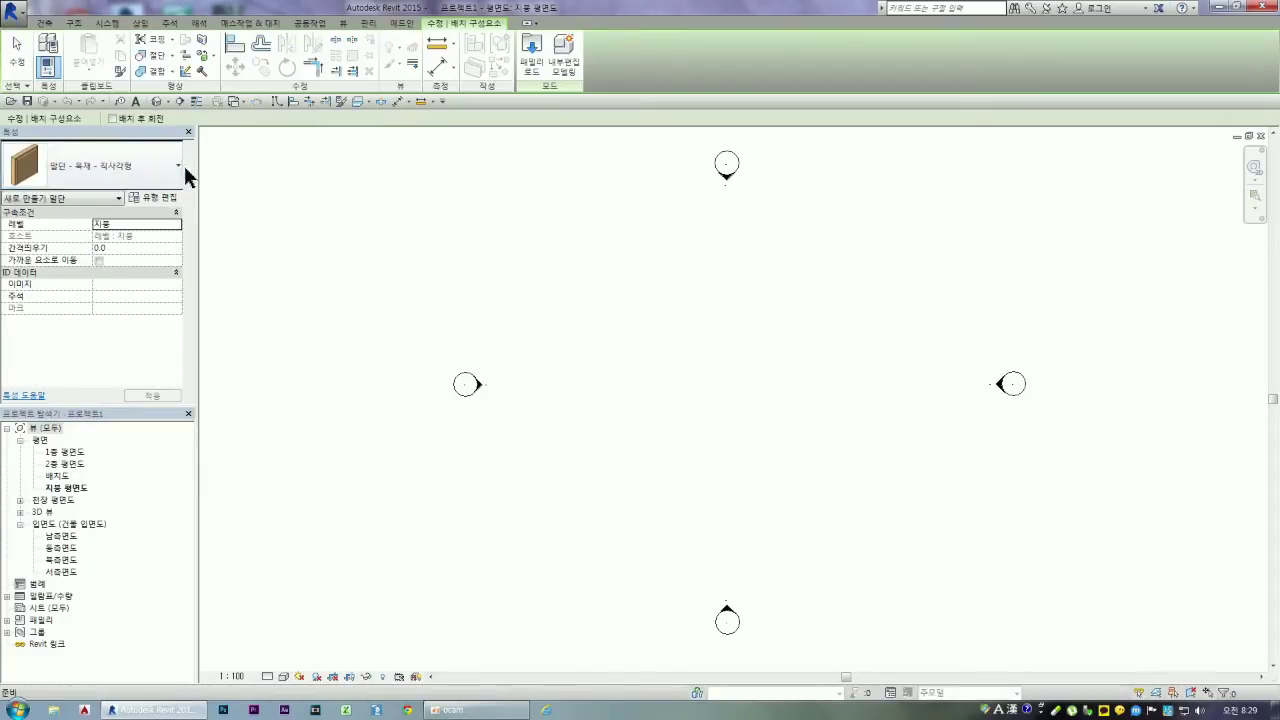
pyautogui.click(176, 166)
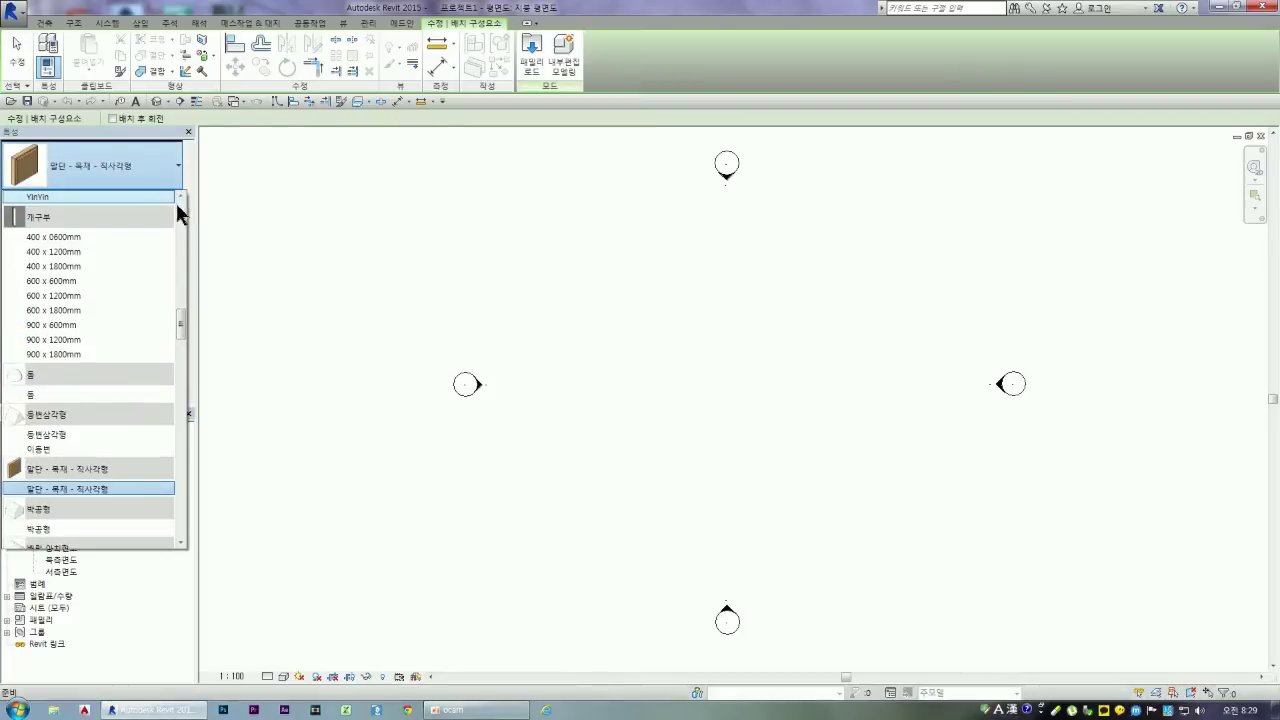
pyautogui.moveTo(183, 328)
pyautogui.mouseDown()
pyautogui.moveTo(180, 208)
pyautogui.moveTo(177, 509)
pyautogui.moveTo(177, 188)
pyautogui.mouseUp()
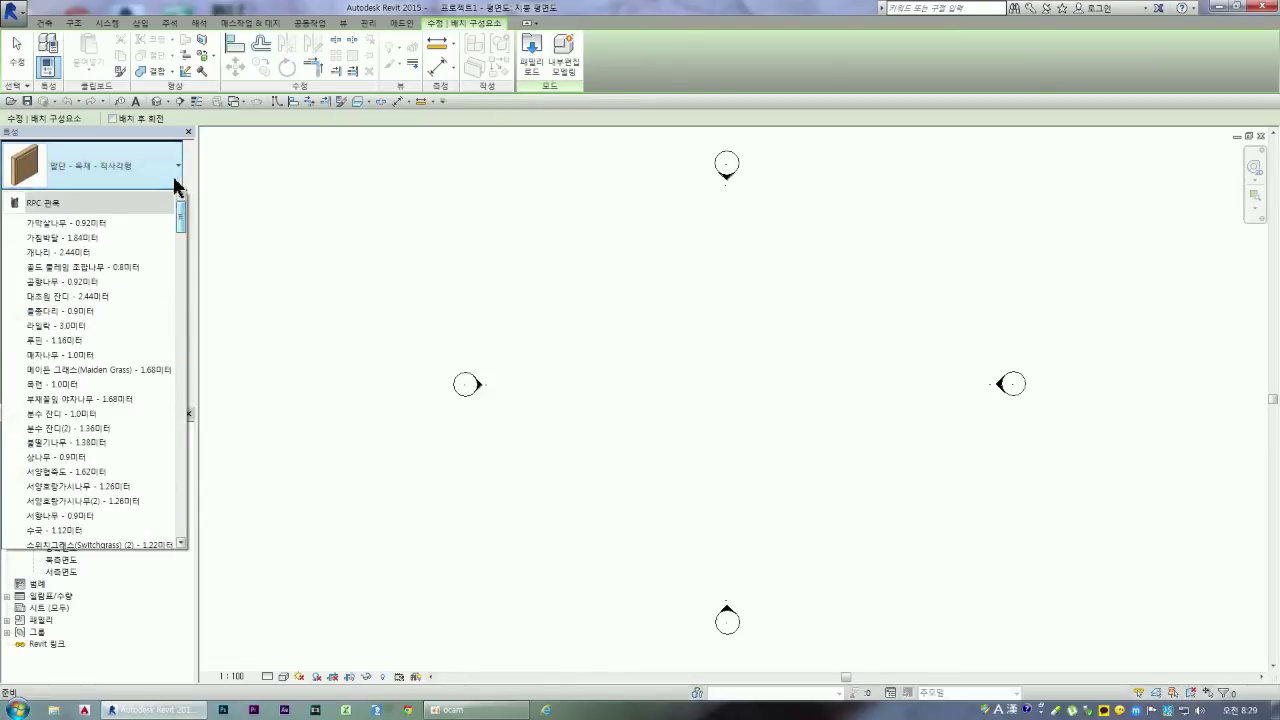
pyautogui.click(145, 165)
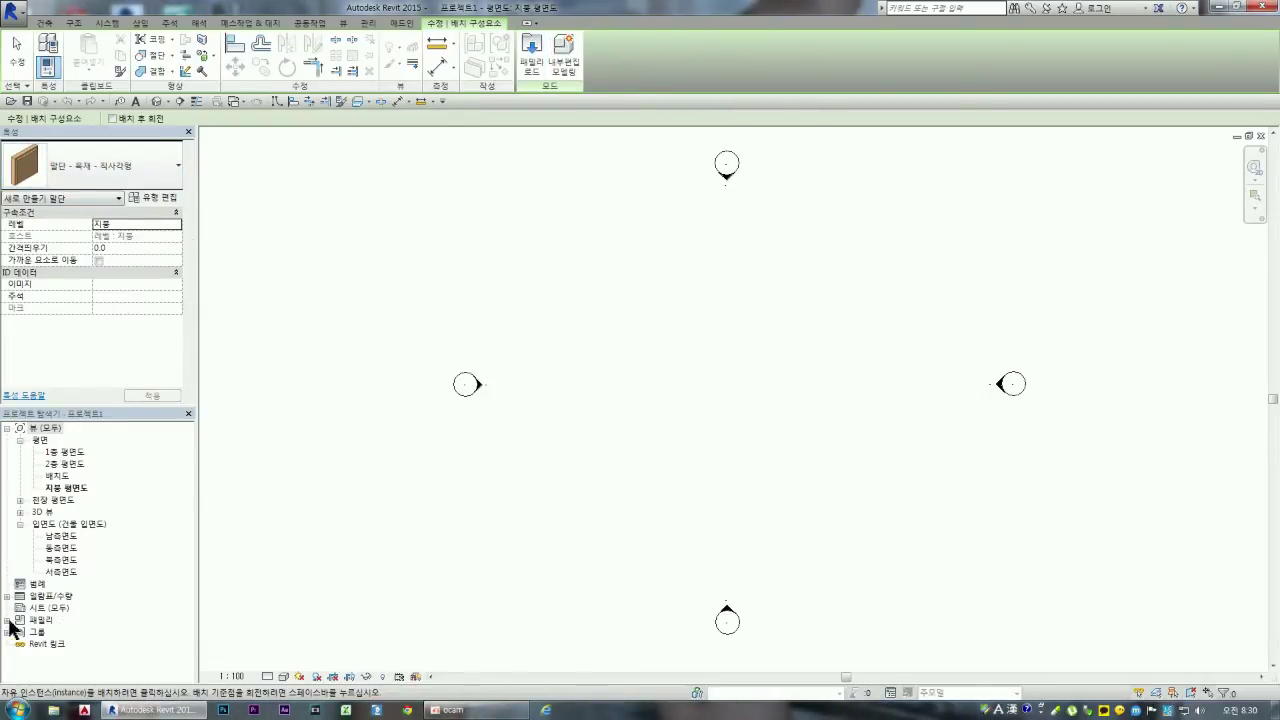
# Step: Cancel placement and expand Families > 가구 to review the loaded 의자 and 책상 families
pyautogui.click(10, 628)
pyautogui.click(8, 620)
pyautogui.scroll(-2, 59, 596)
pyautogui.scroll(-1, 87, 588)
pyautogui.scroll(-1, 106, 552)
pyautogui.moveTo(191, 514)
pyautogui.mouseDown()
pyautogui.moveTo(191, 572)
pyautogui.moveTo(193, 542)
pyautogui.mouseUp()
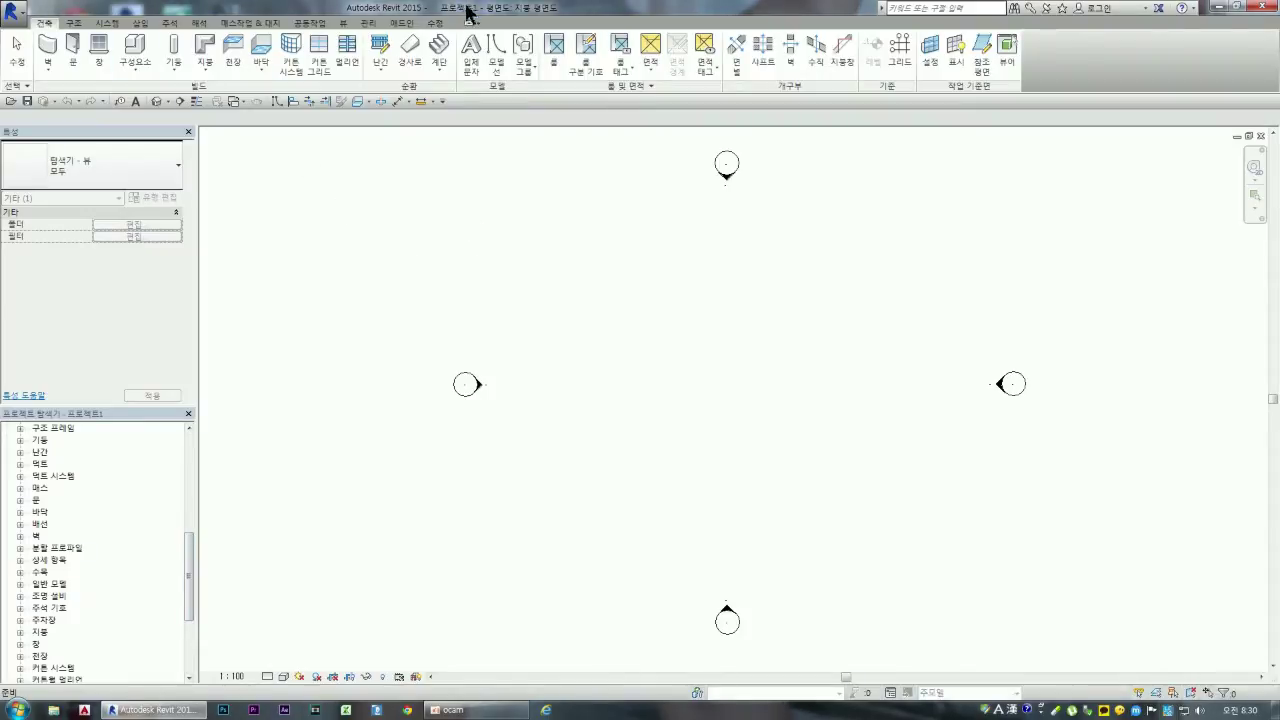
pyautogui.moveTo(191, 559); pyautogui.dragTo(191, 508)
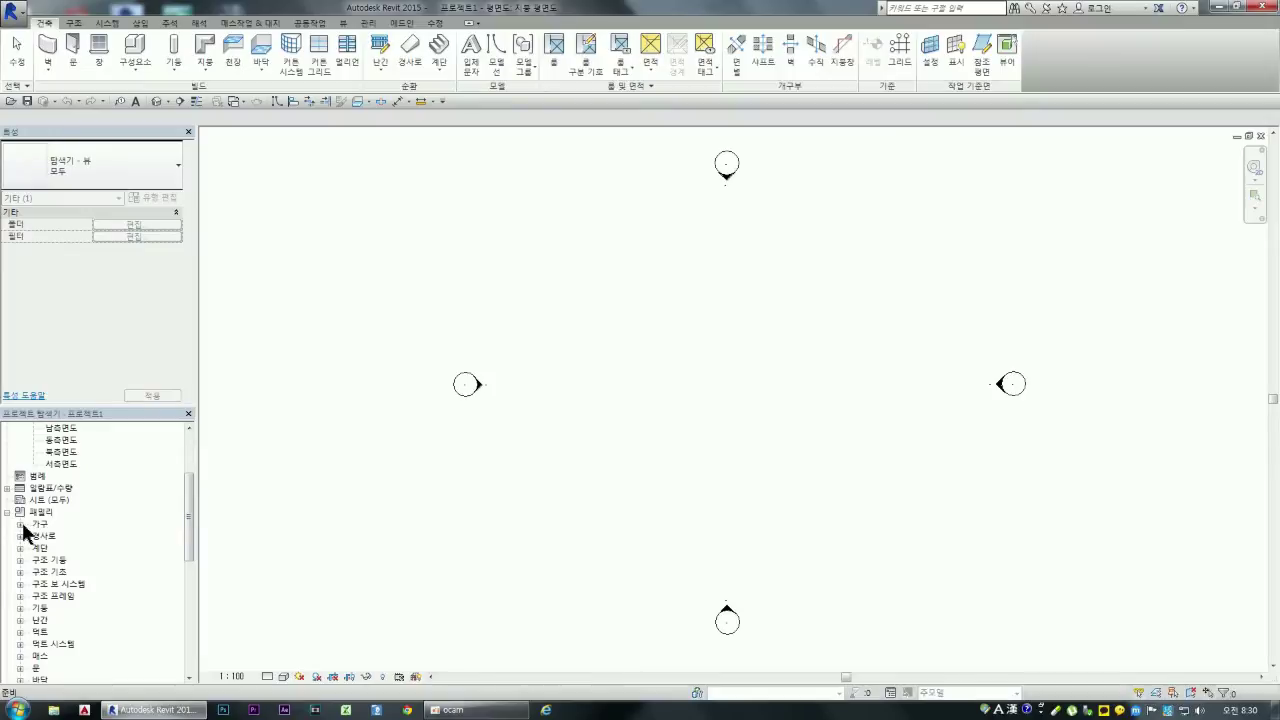
pyautogui.click(21, 524)
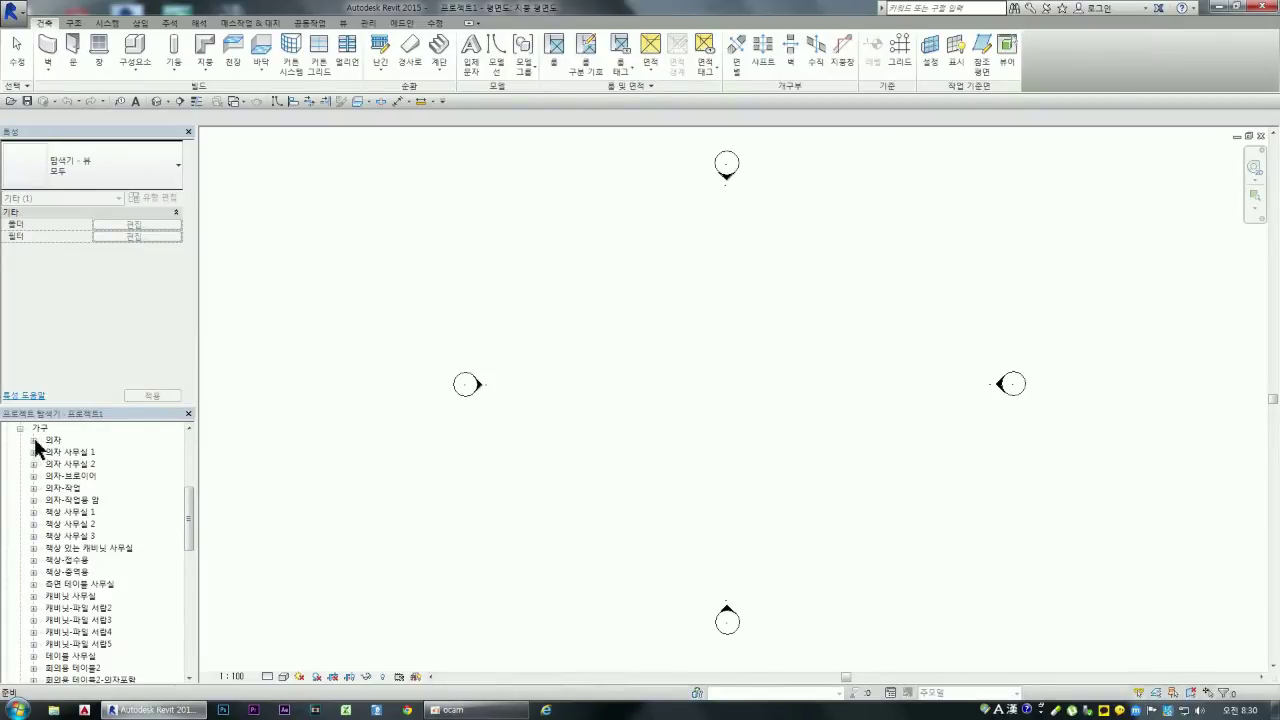
pyautogui.moveTo(190, 514)
pyautogui.mouseDown()
pyautogui.moveTo(191, 648)
pyautogui.moveTo(189, 451)
pyautogui.mouseUp()
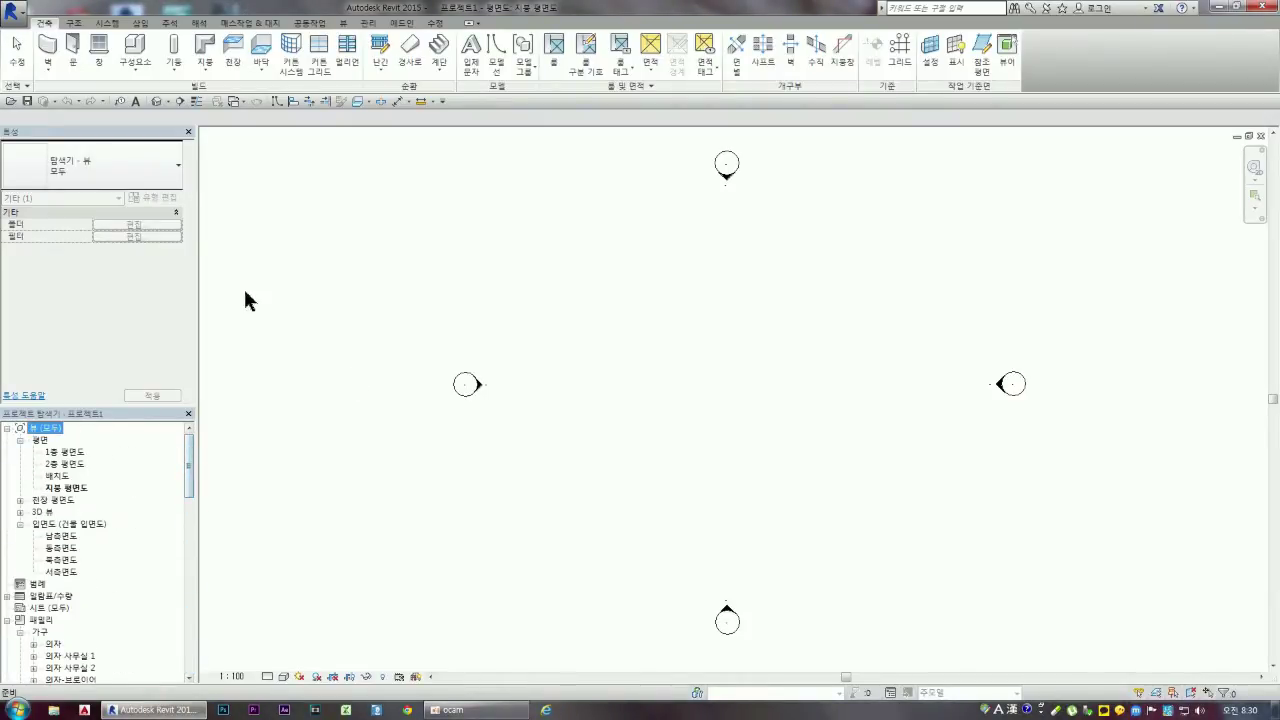
# Step: Switch back to 패밀리1 and confirm its category is still 가구 (Furniture)
pyautogui.click(1261, 135)
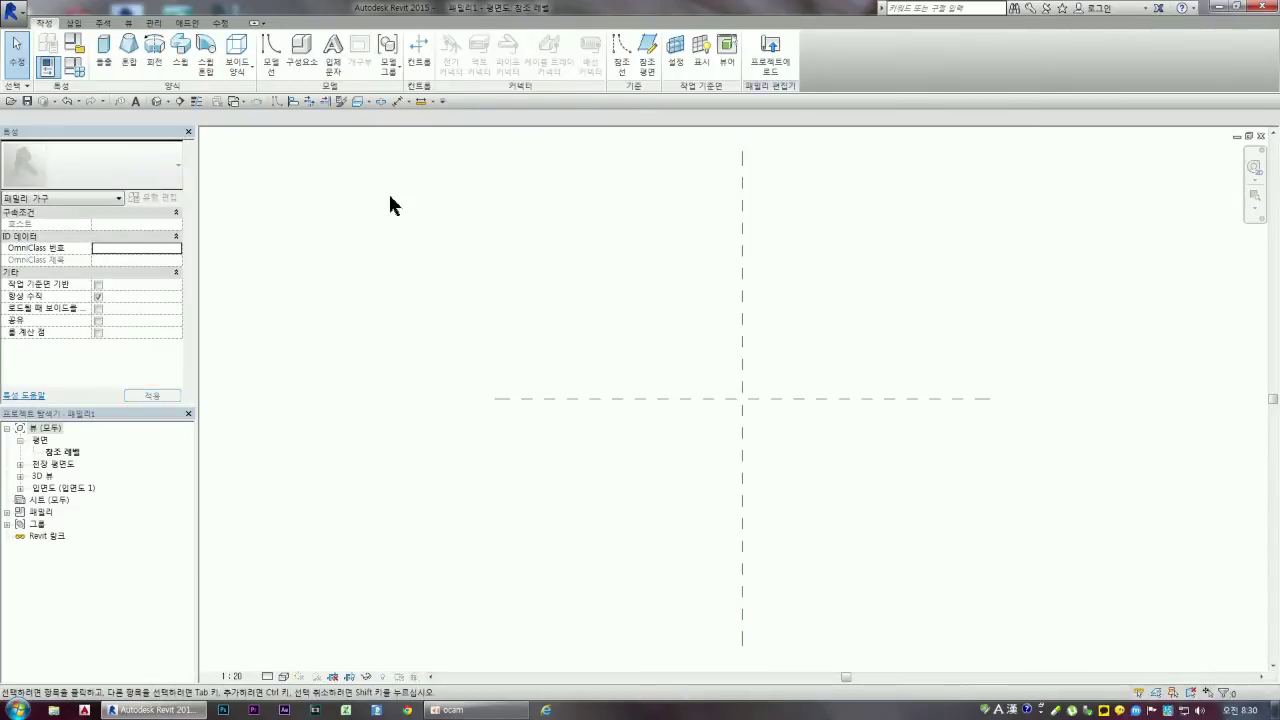
pyautogui.click(74, 43)
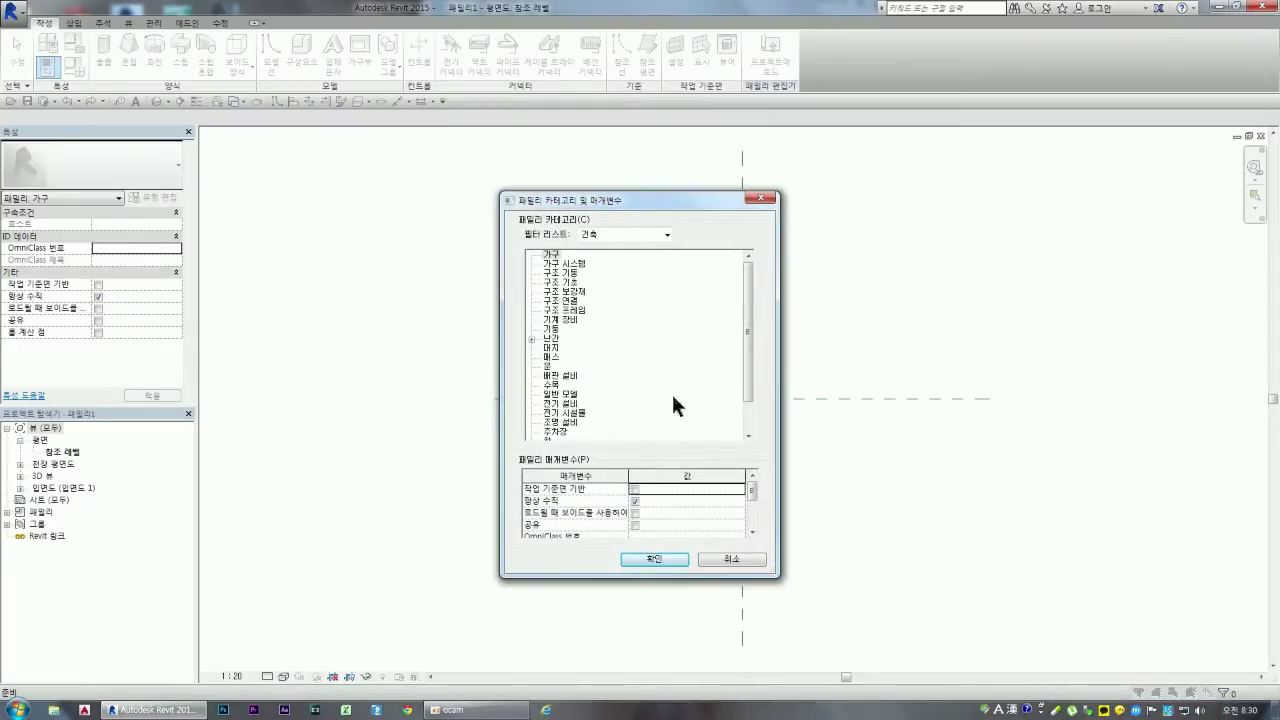
pyautogui.moveTo(748, 352); pyautogui.dragTo(749, 394)
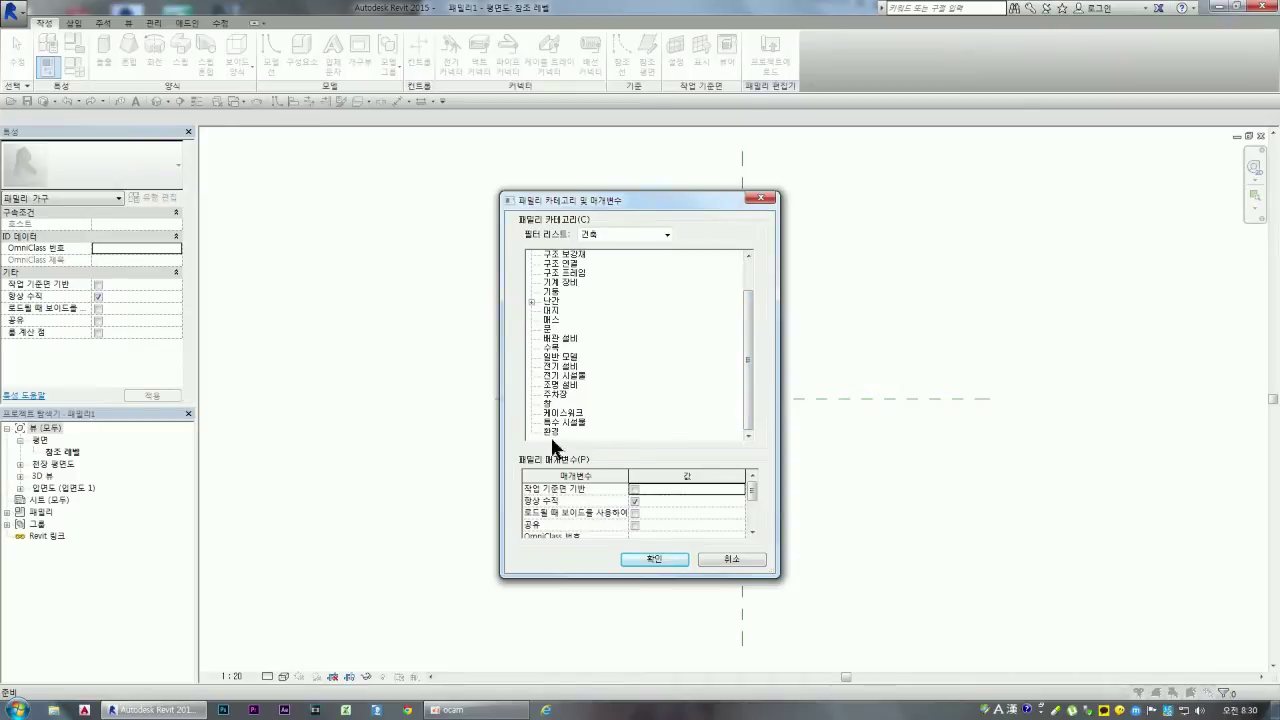
pyautogui.moveTo(748, 351); pyautogui.dragTo(746, 296)
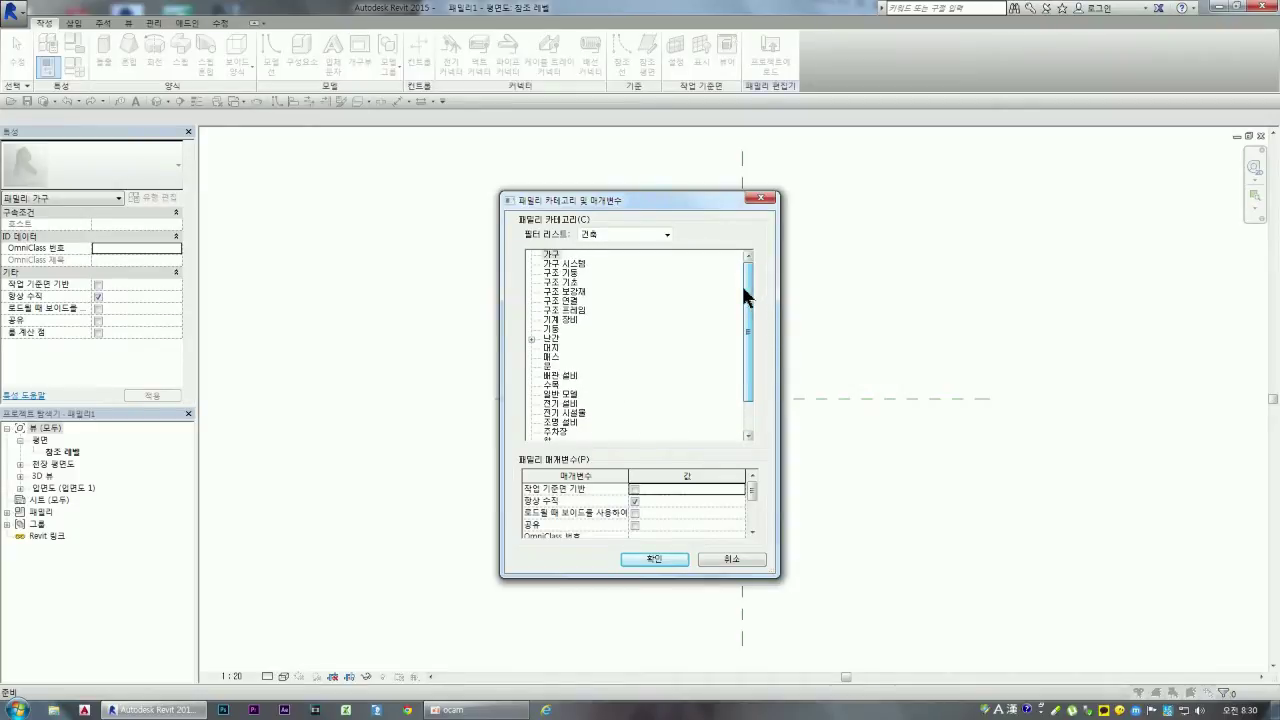
pyautogui.click(760, 198)
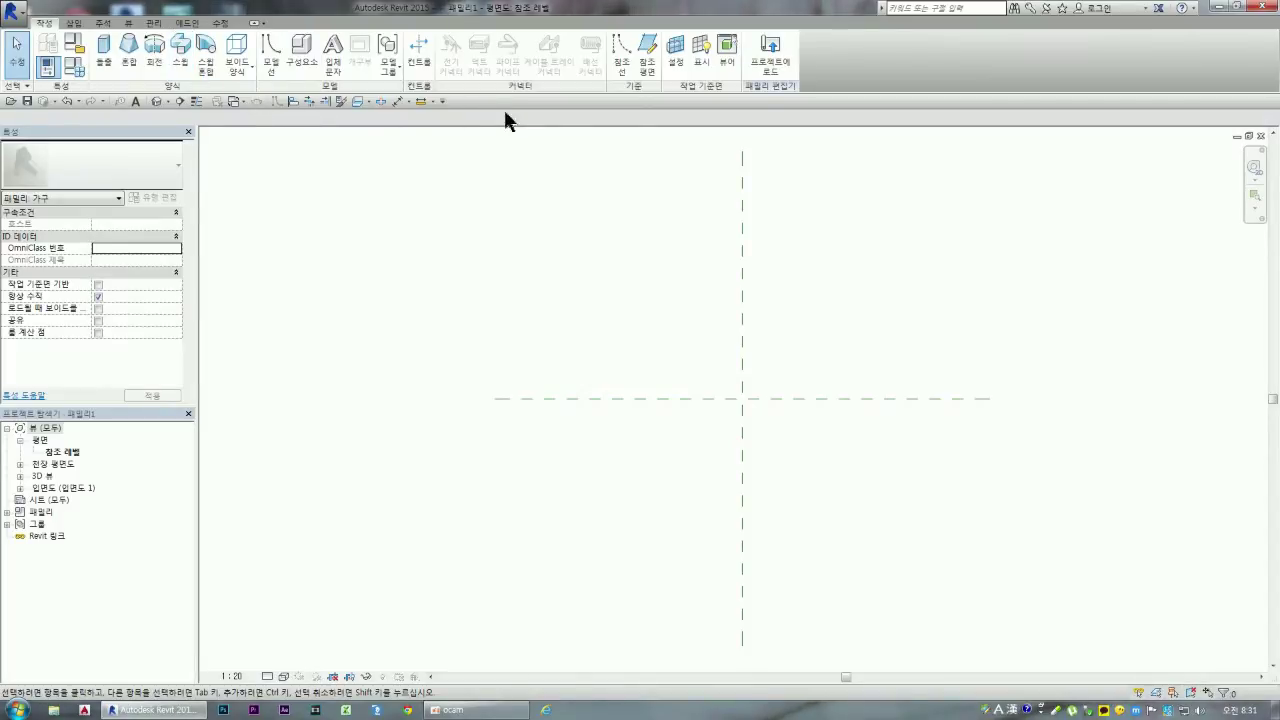
# Step: Pick-line a vertical reference plane at offset 600 right of the vertical centre plane
pyautogui.click(648, 70)
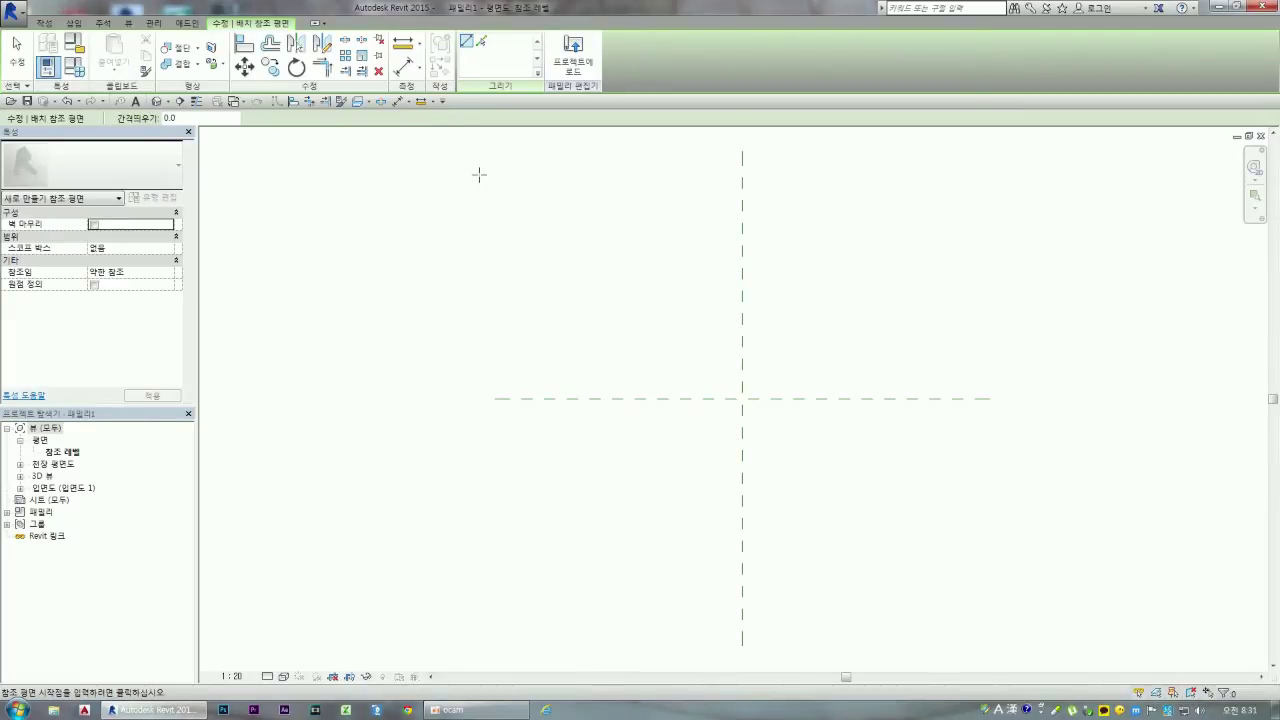
pyautogui.click(484, 45)
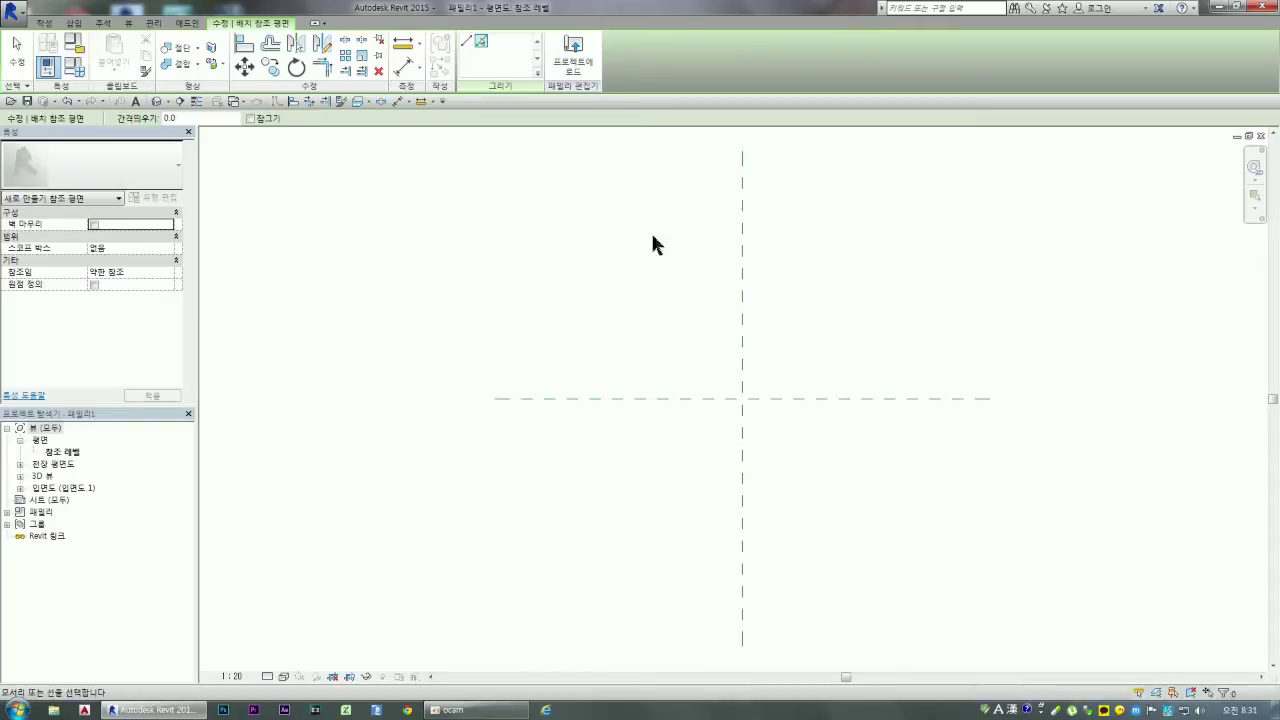
pyautogui.click(198, 118)
pyautogui.write('60')
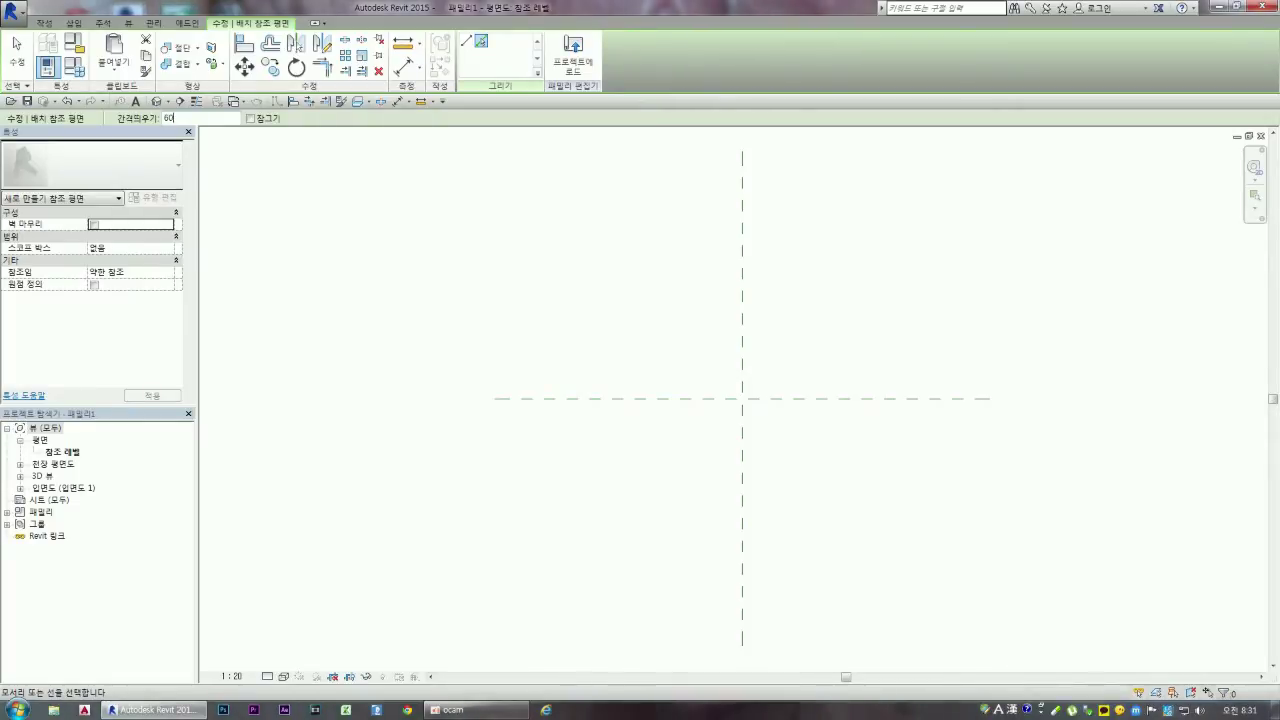
pyautogui.write('80.0')
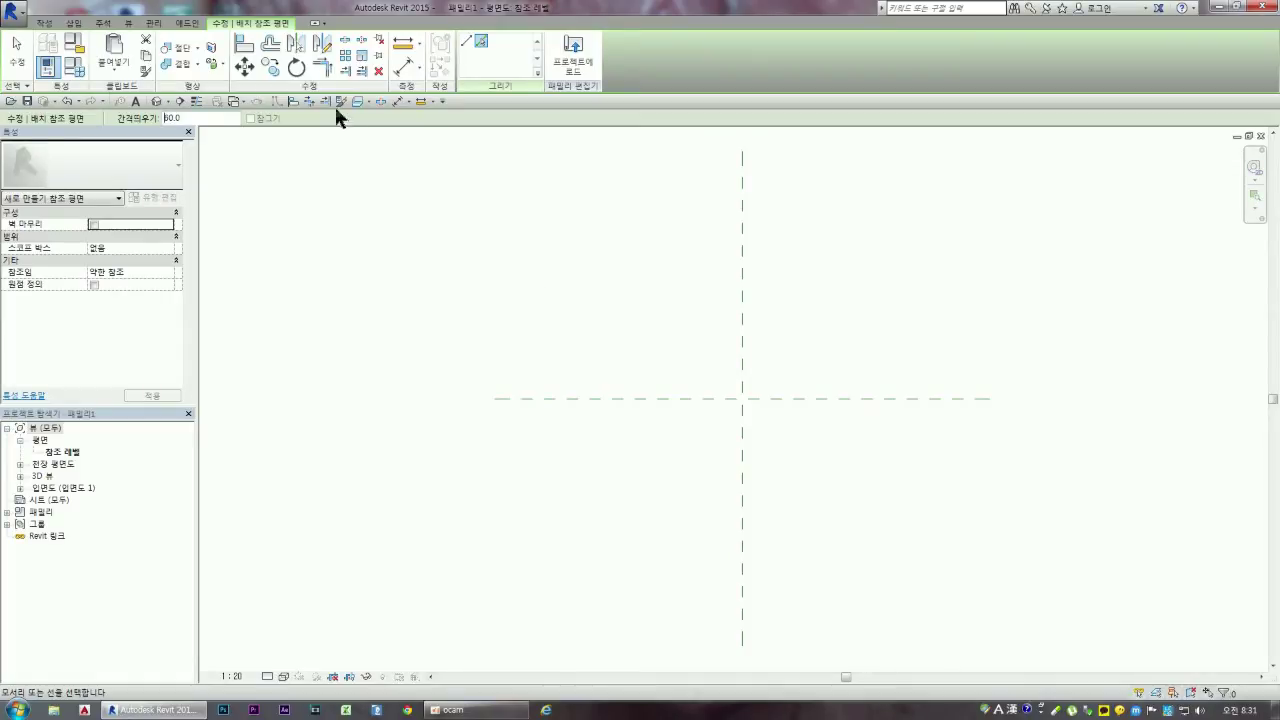
pyautogui.doubleClick(183, 118)
pyautogui.write('600')
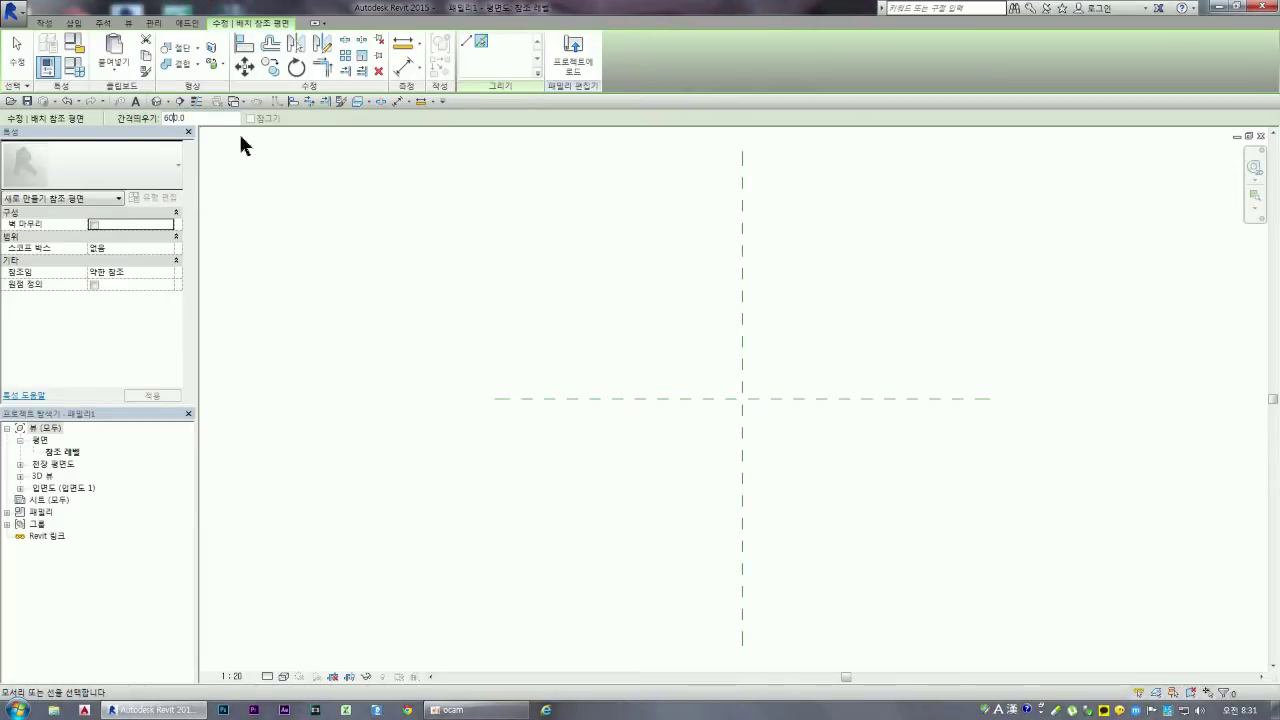
pyautogui.moveTo(178, 118); pyautogui.dragTo(128, 114)
pyautogui.write('0')
pyautogui.moveTo(182, 118); pyautogui.dragTo(150, 118)
pyautogui.write('6')
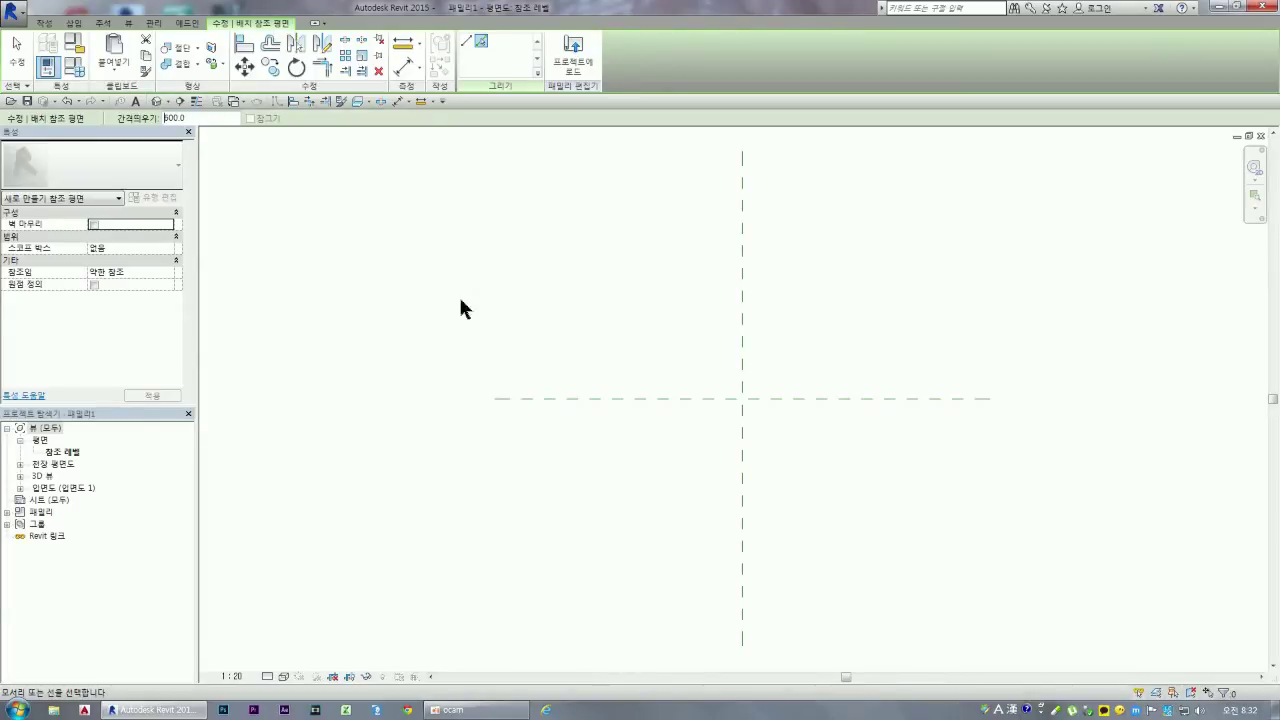
pyautogui.click(744, 358)
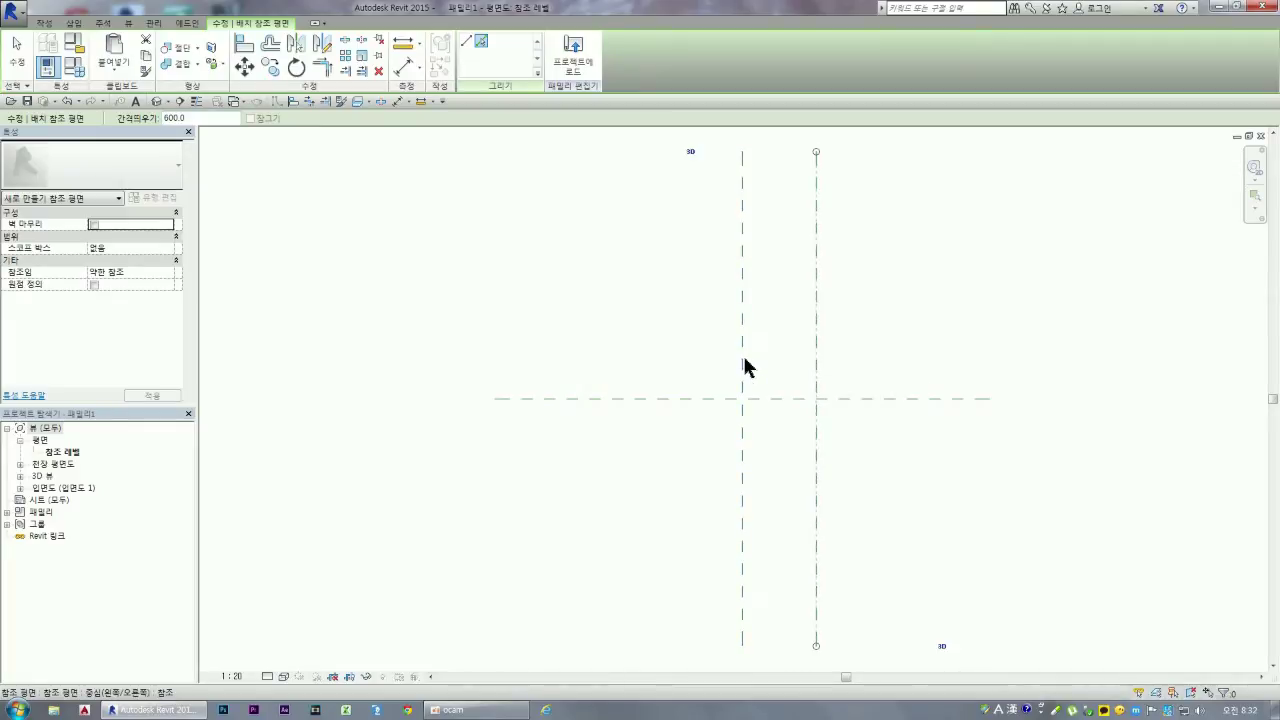
# Step: Add a plane 600 left of centre, then planes 300 above and below the horizontal centre
pyautogui.click(741, 360)
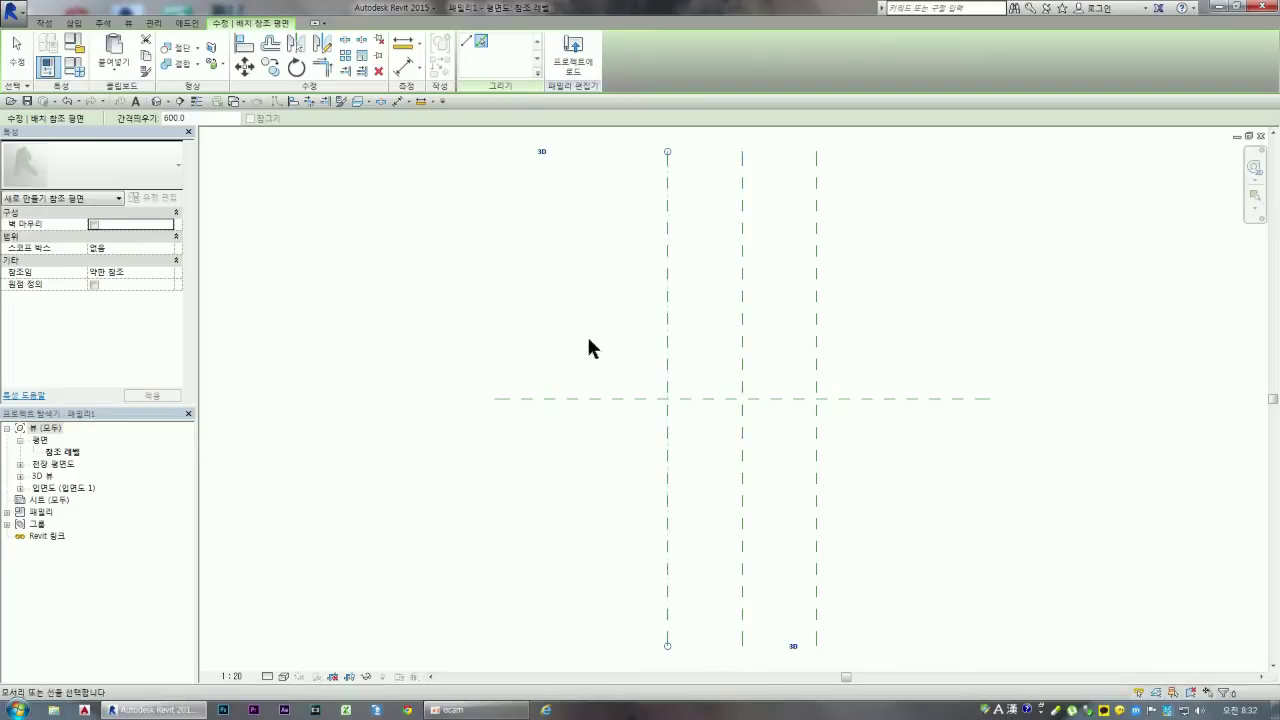
pyautogui.doubleClick(168, 118)
pyautogui.write('300')
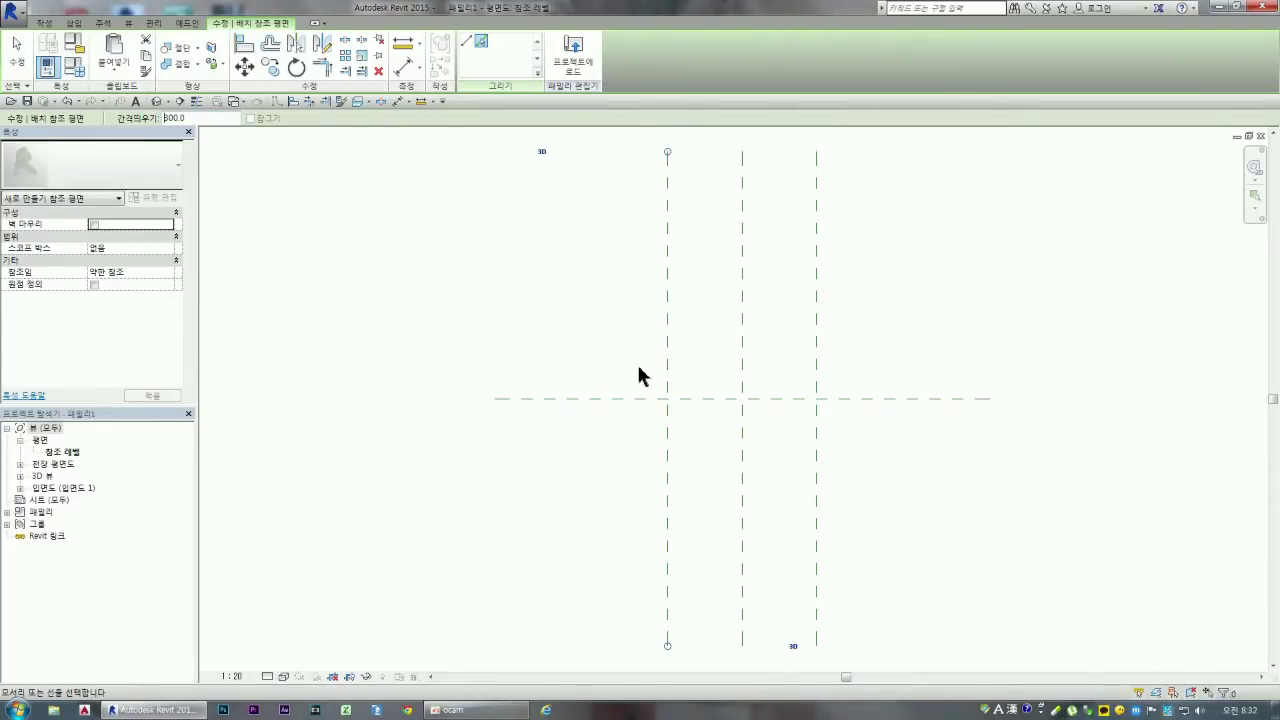
pyautogui.click(680, 395)
pyautogui.click(680, 403)
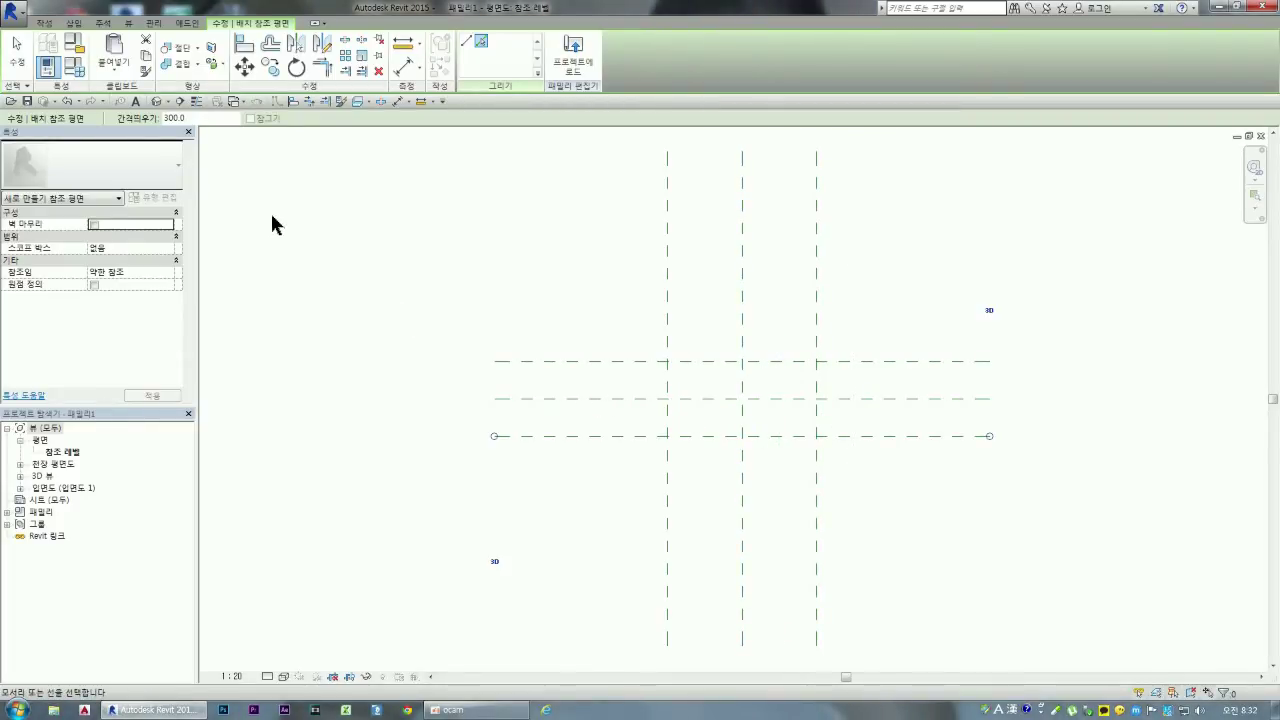
# Step: Add reference planes 42 inside each of the top, bottom, left and right outer planes
pyautogui.doubleClick(175, 118)
pyautogui.write('42')
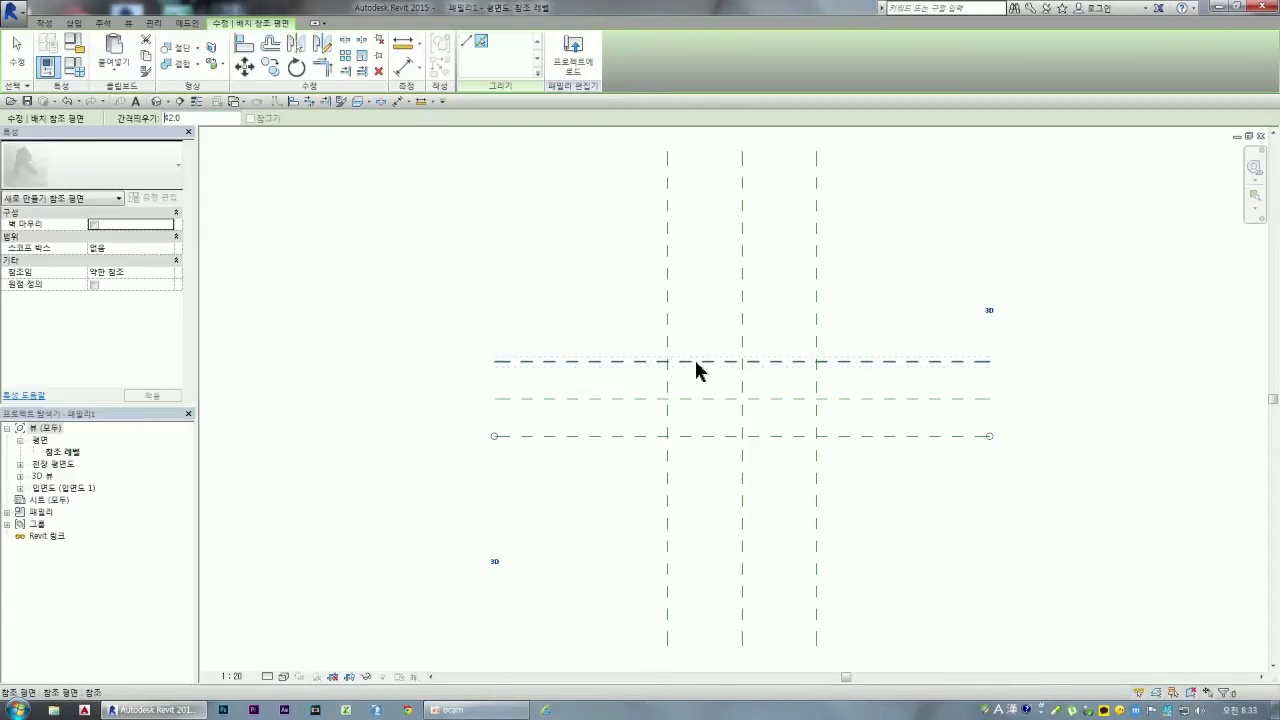
pyautogui.click(696, 362)
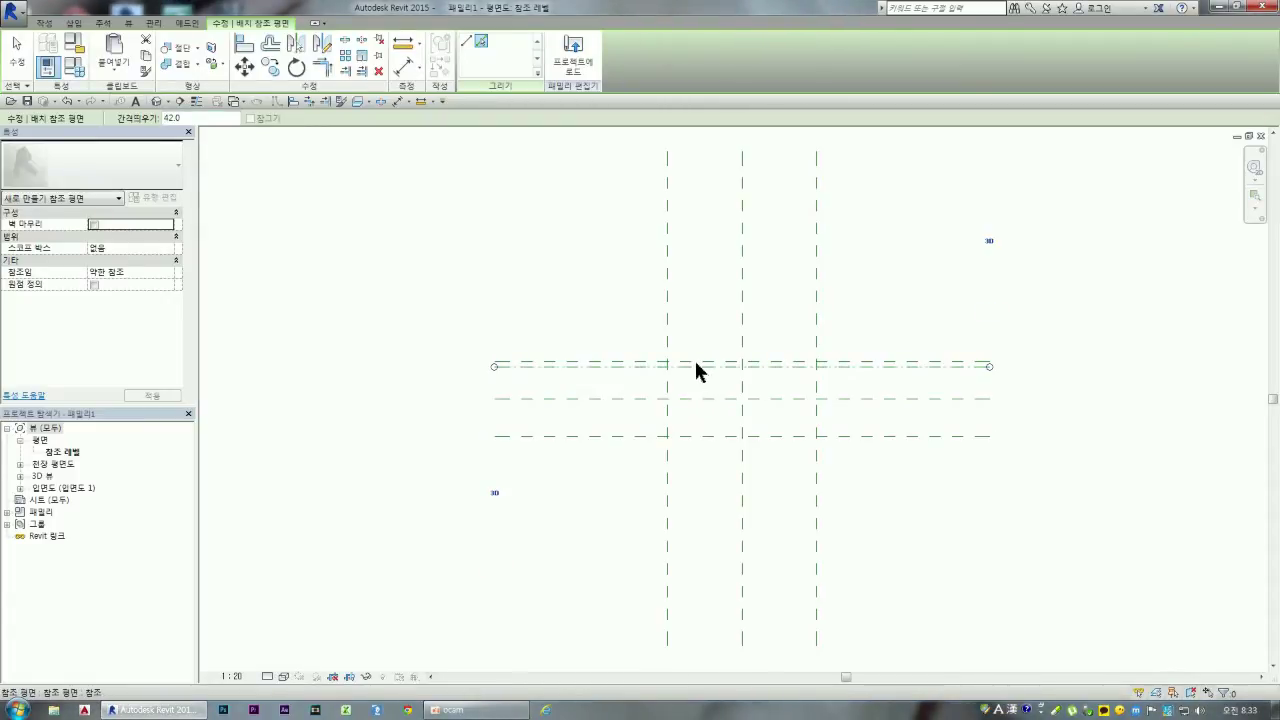
pyautogui.click(702, 432)
pyautogui.click(670, 410)
pyautogui.click(815, 420)
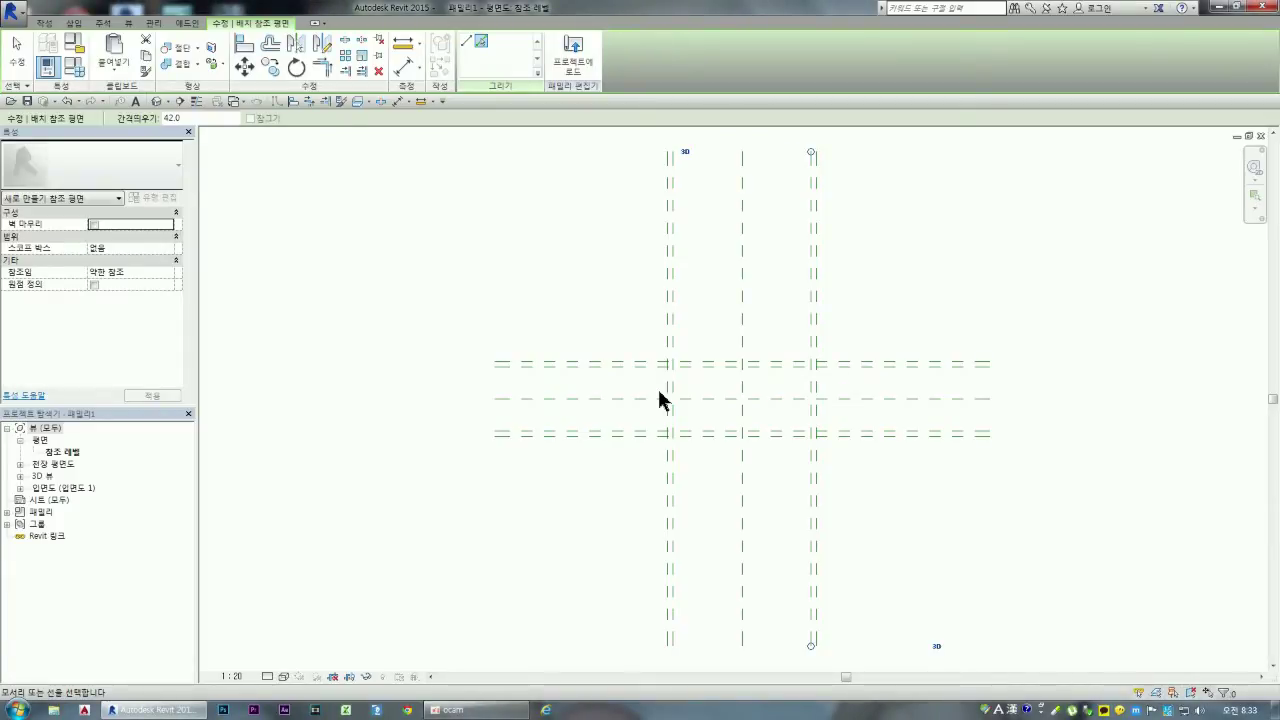
pyautogui.click(405, 66)
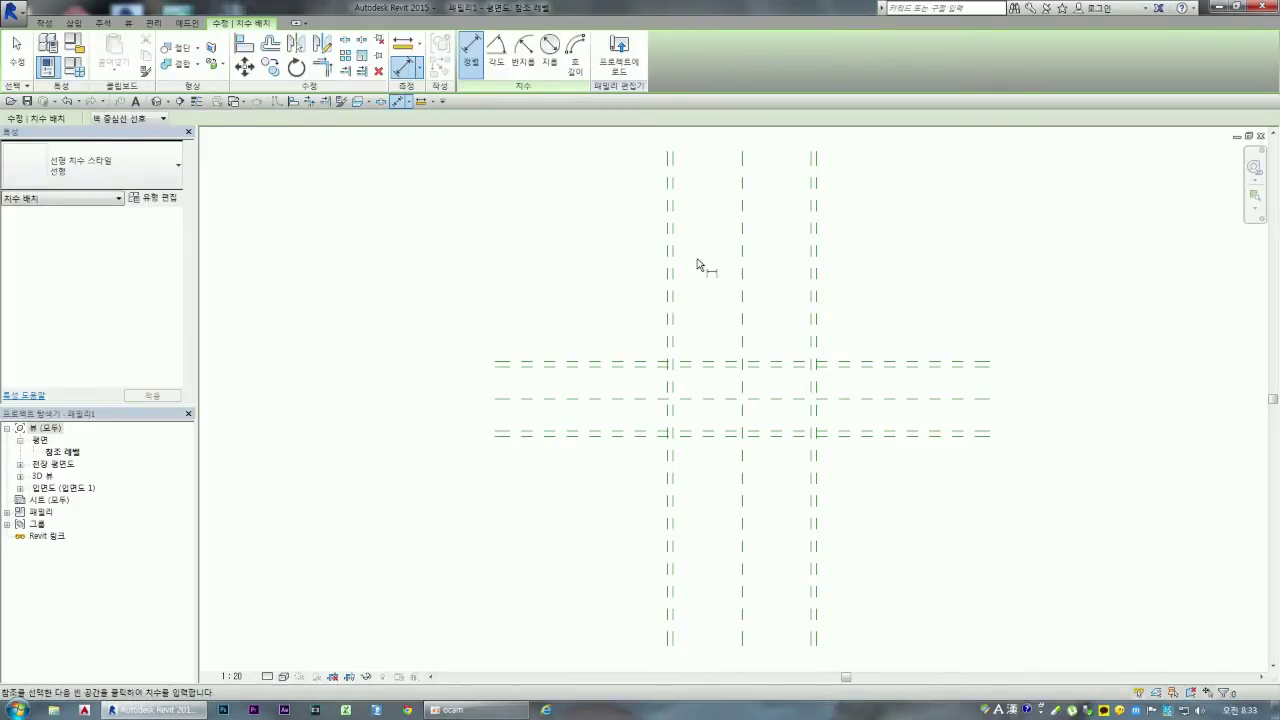
# Step: Dimension the vertical reference planes with a 1200 overall and a 600 | 600 string
pyautogui.click(669, 305)
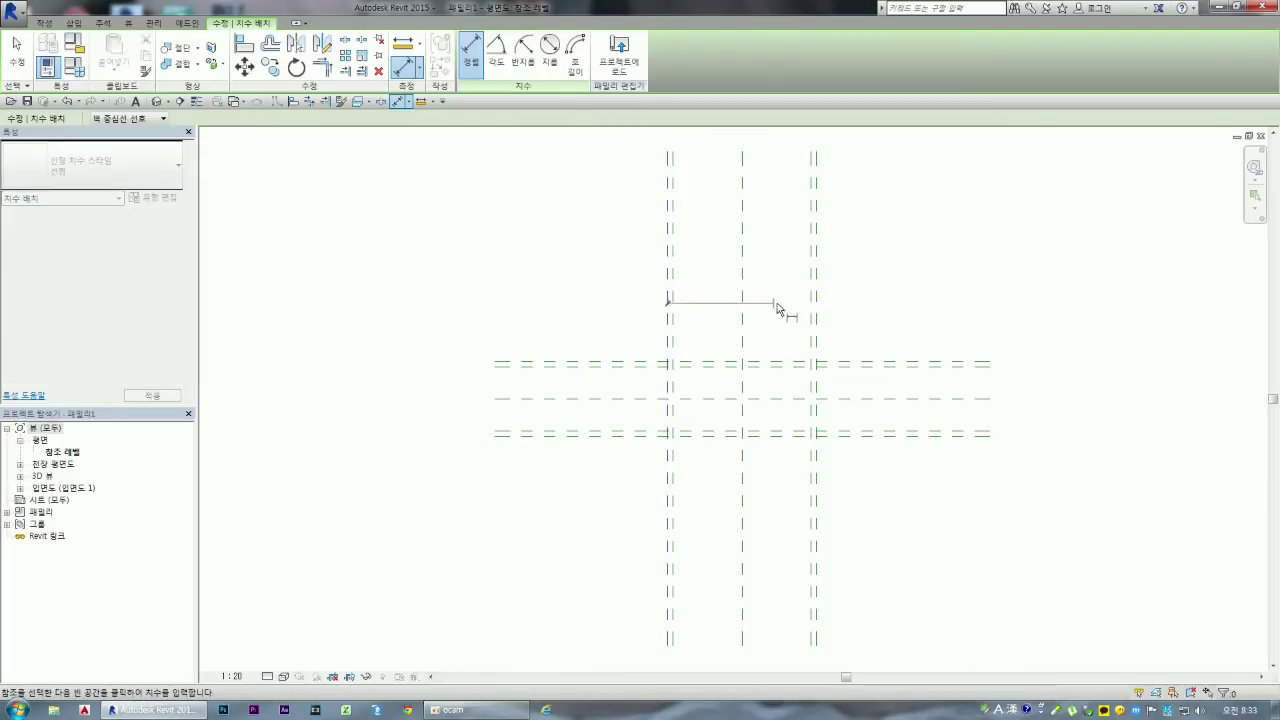
pyautogui.click(815, 314)
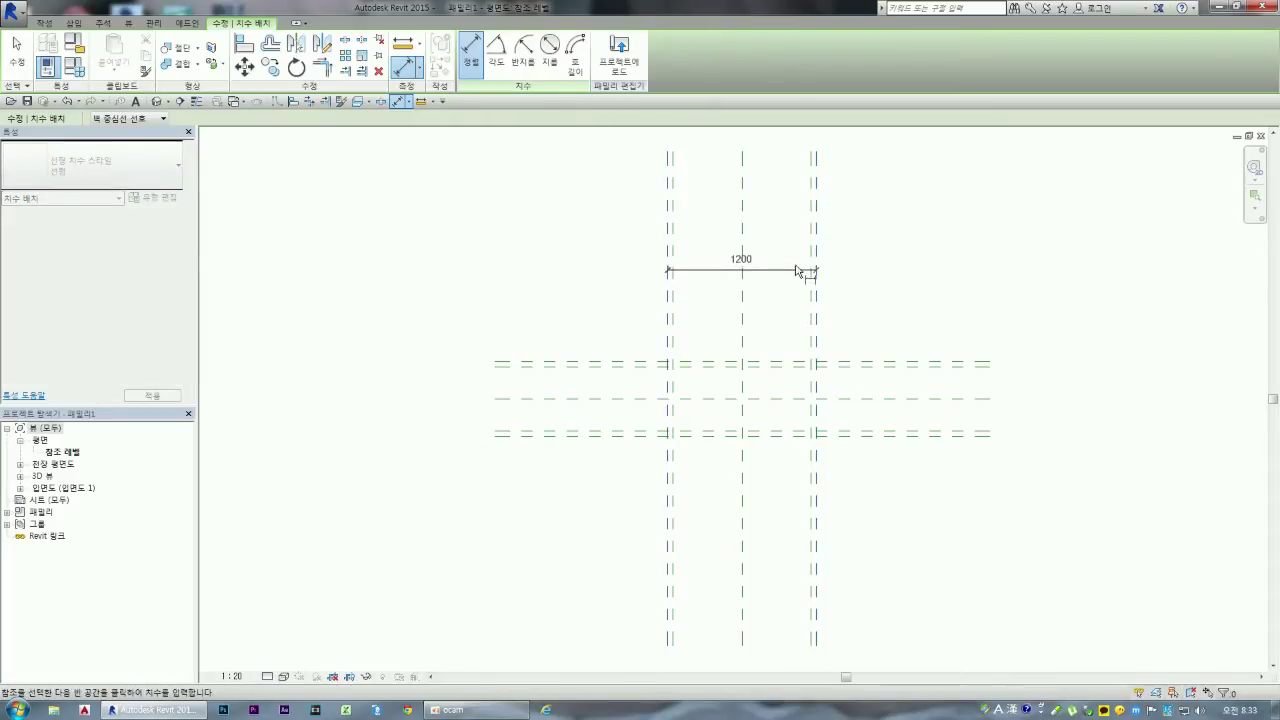
pyautogui.click(833, 264)
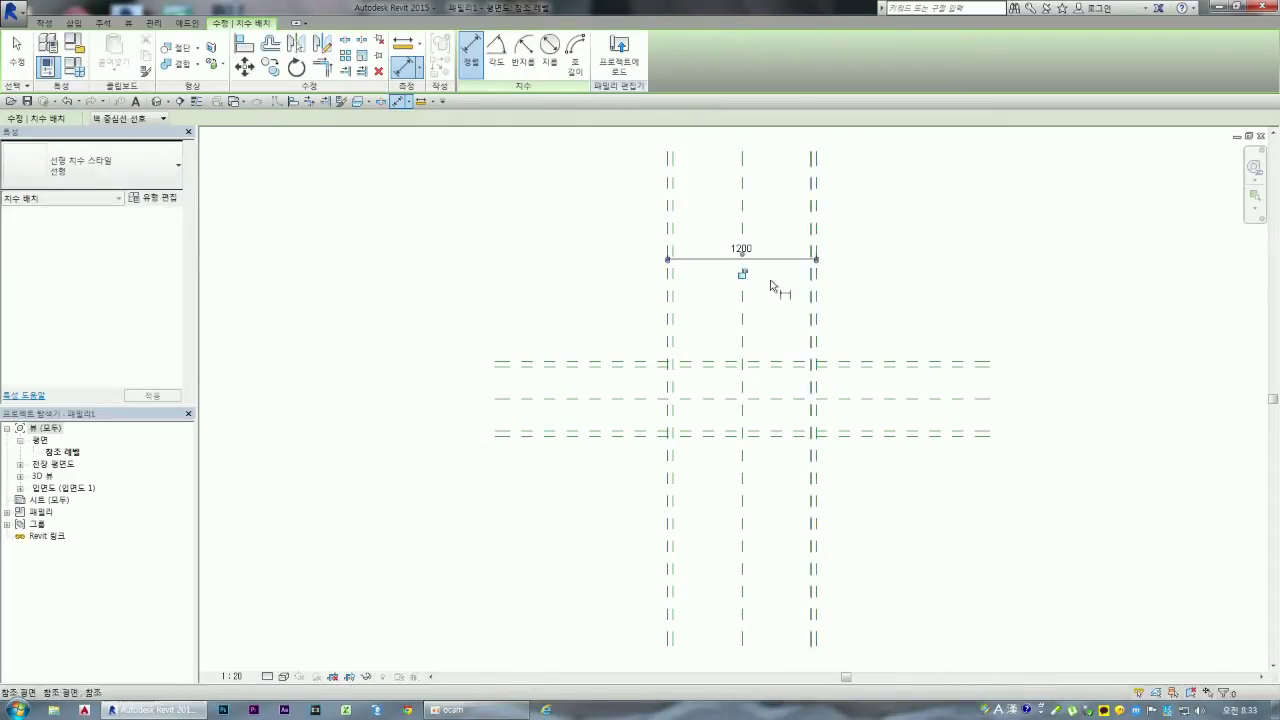
pyautogui.click(669, 296)
pyautogui.click(741, 298)
pyautogui.click(816, 298)
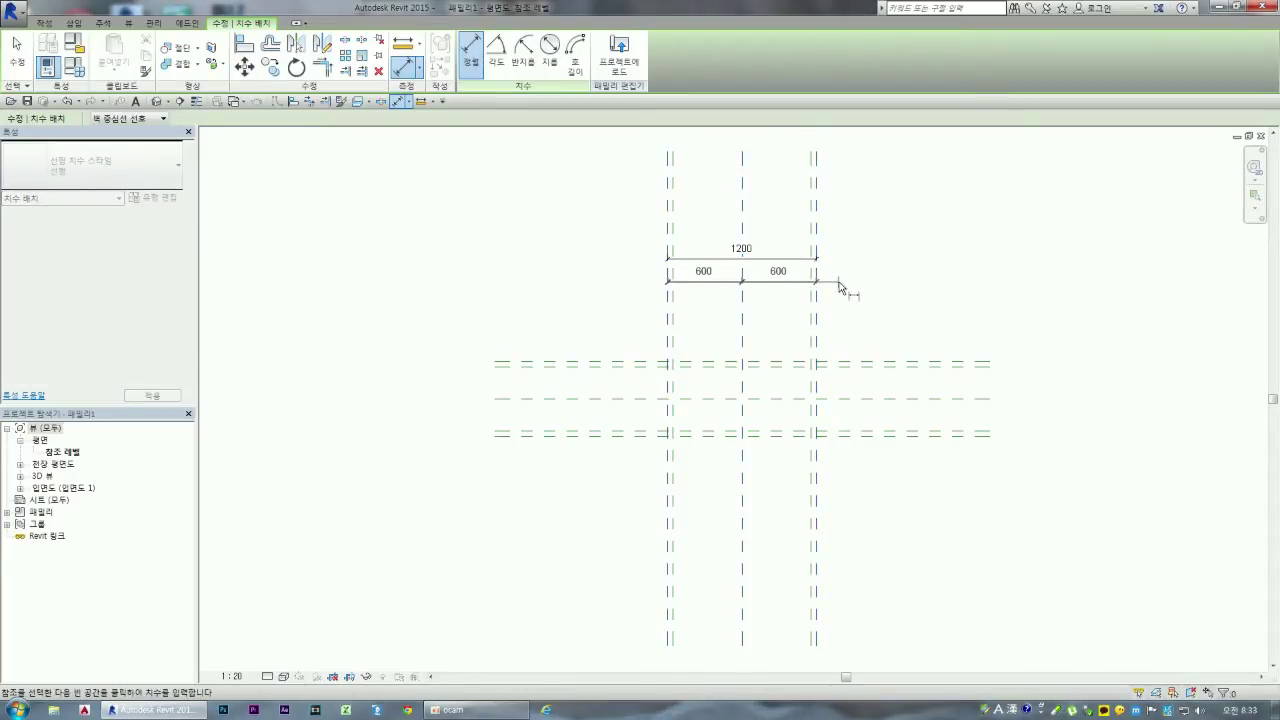
pyautogui.click(845, 282)
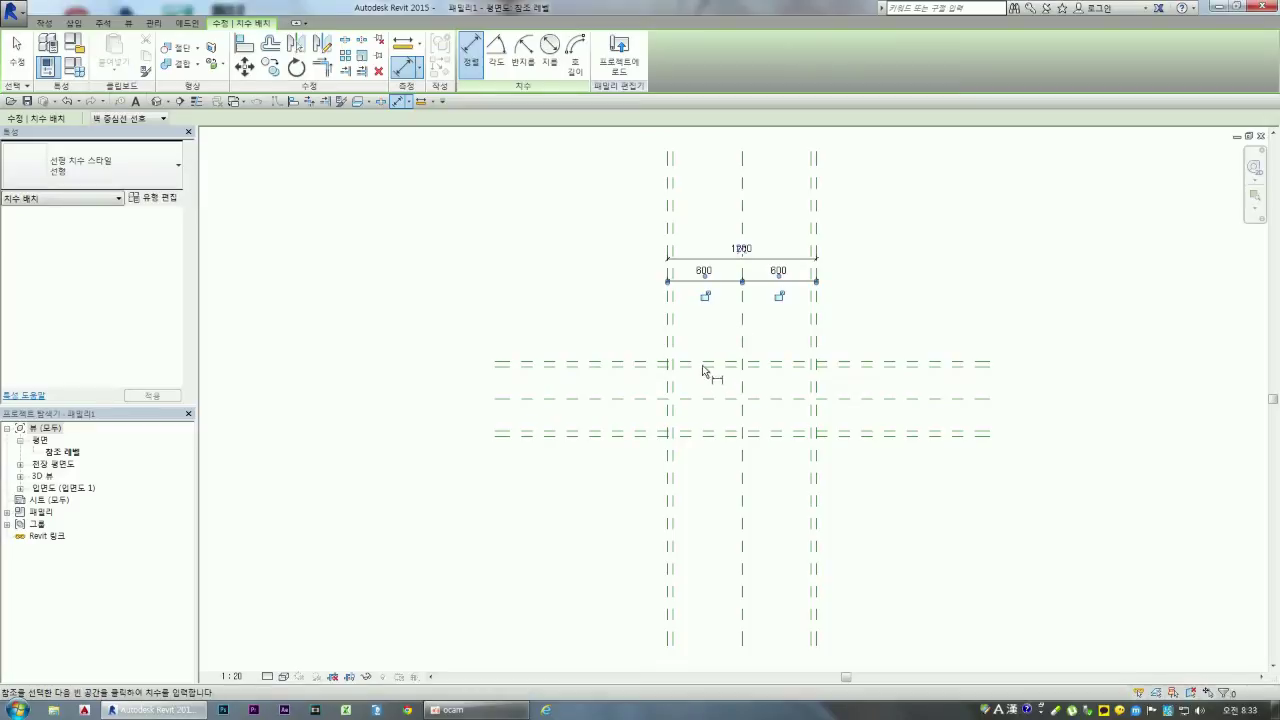
# Step: Dimension the three horizontal planes with an EQ-equalized chain plus an overall 600 dimension
pyautogui.click(620, 436)
pyautogui.click(620, 399)
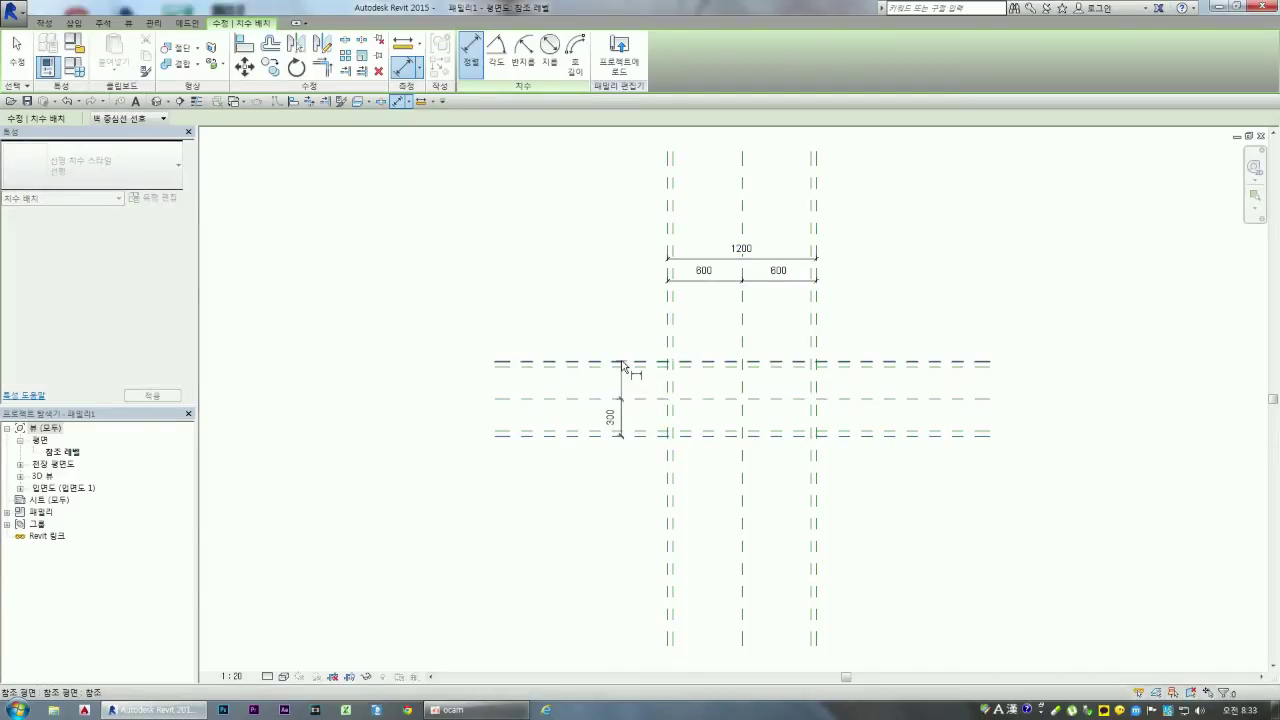
pyautogui.click(623, 364)
pyautogui.click(612, 340)
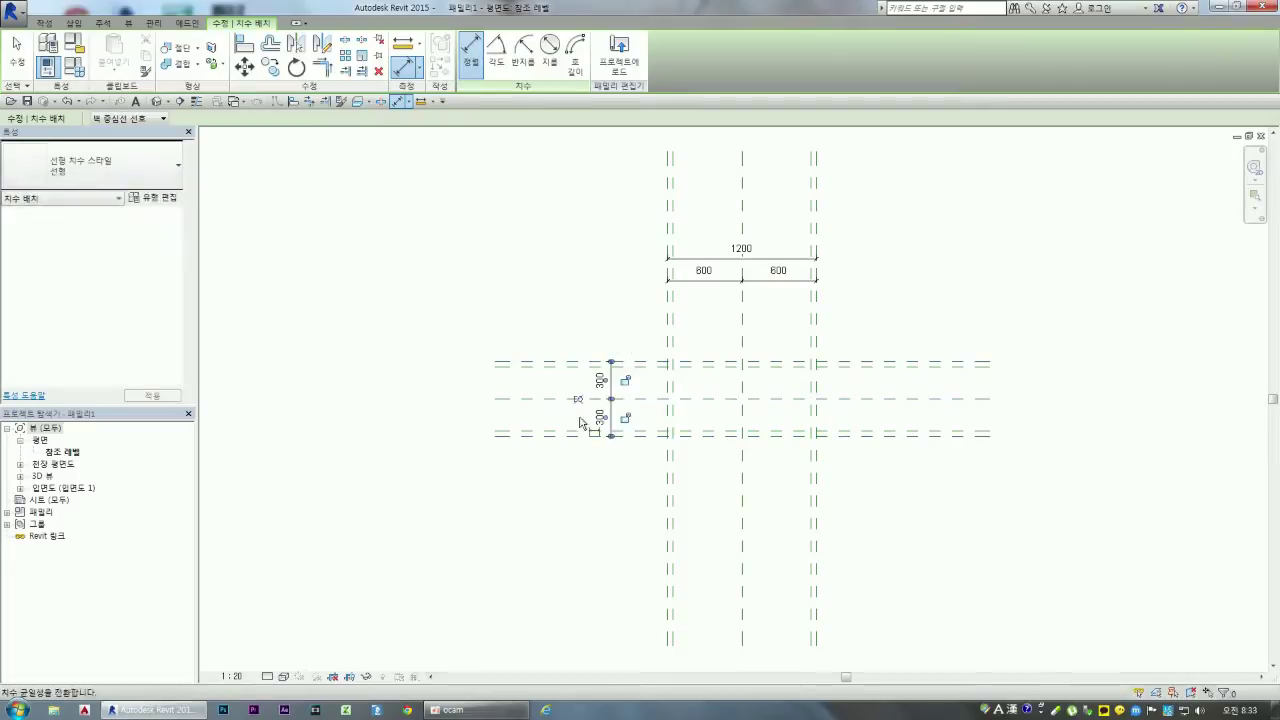
pyautogui.click(578, 400)
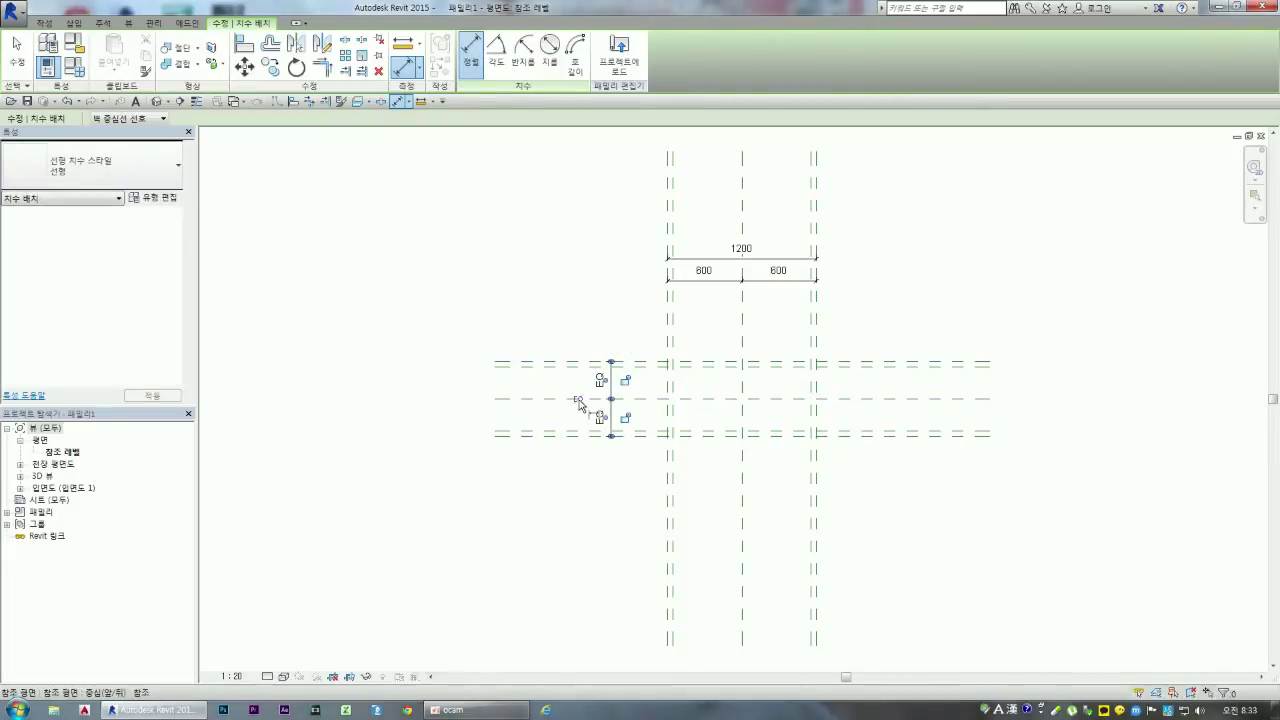
pyautogui.click(590, 436)
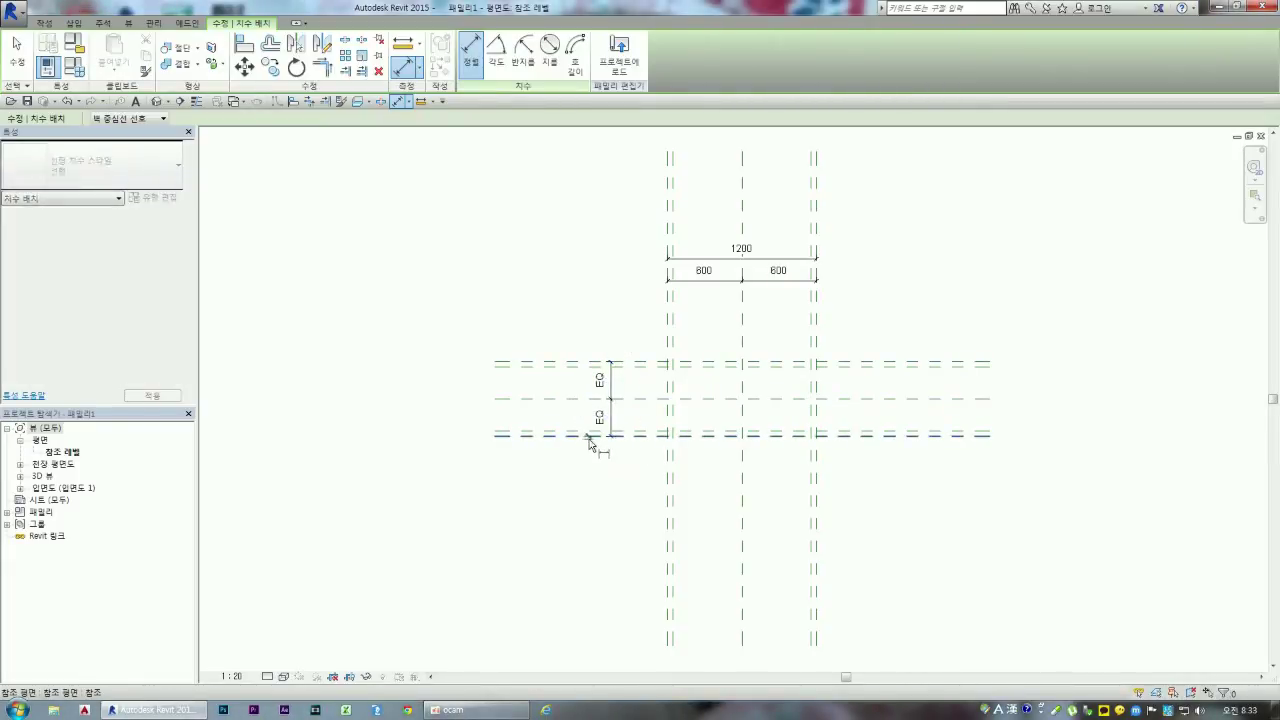
pyautogui.click(590, 362)
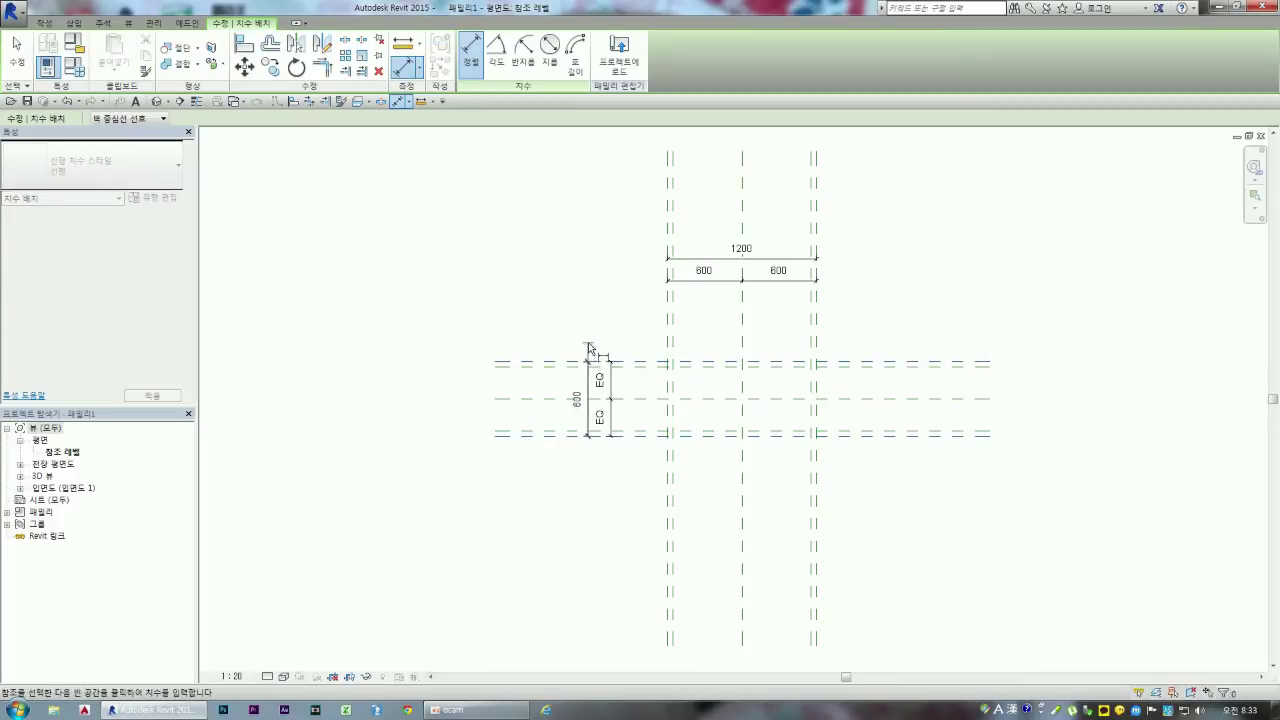
pyautogui.click(590, 358)
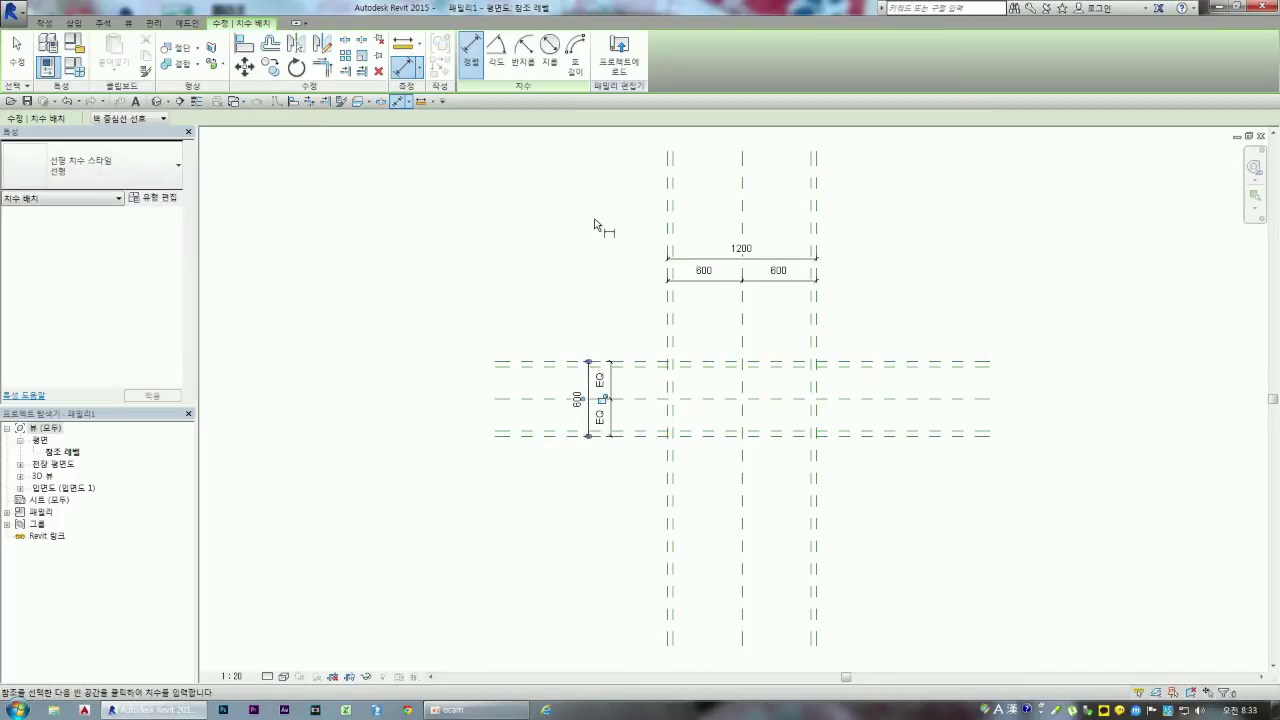
pyautogui.press('Escape')
pyautogui.press('Escape')
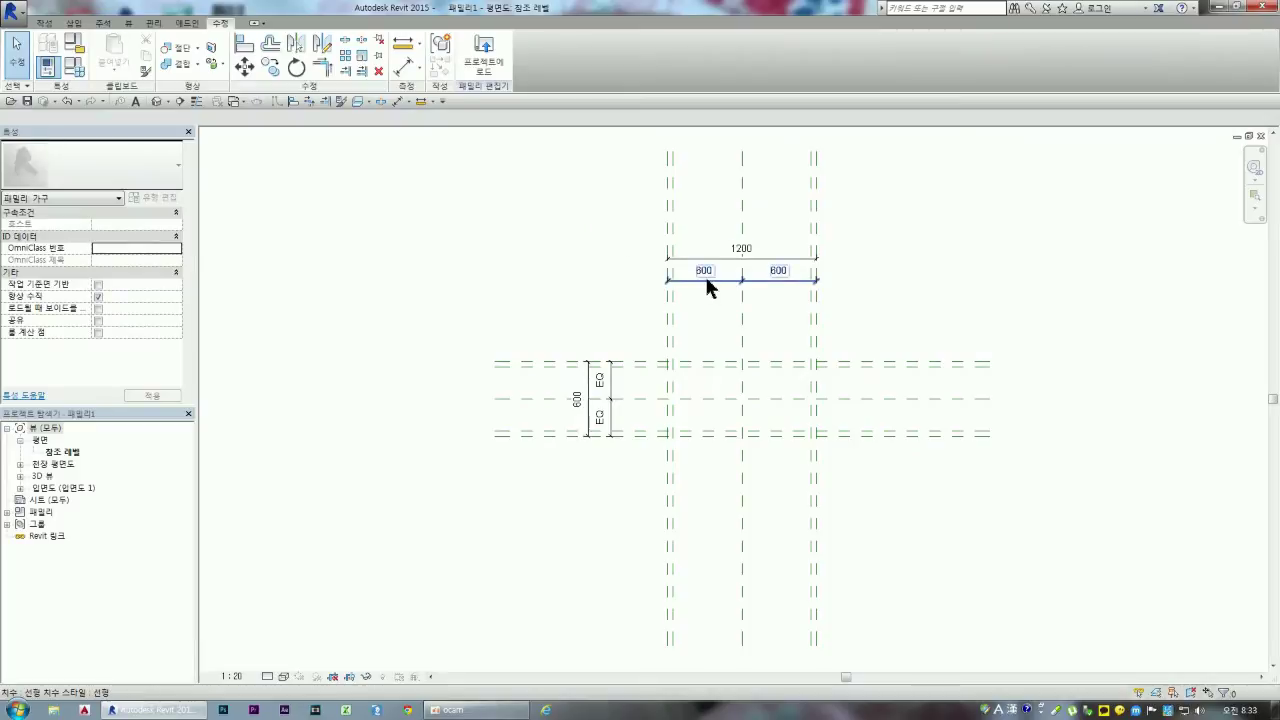
# Step: Equalize the 600 | 600 dimension string between the vertical planes with EQ
pyautogui.click(705, 280)
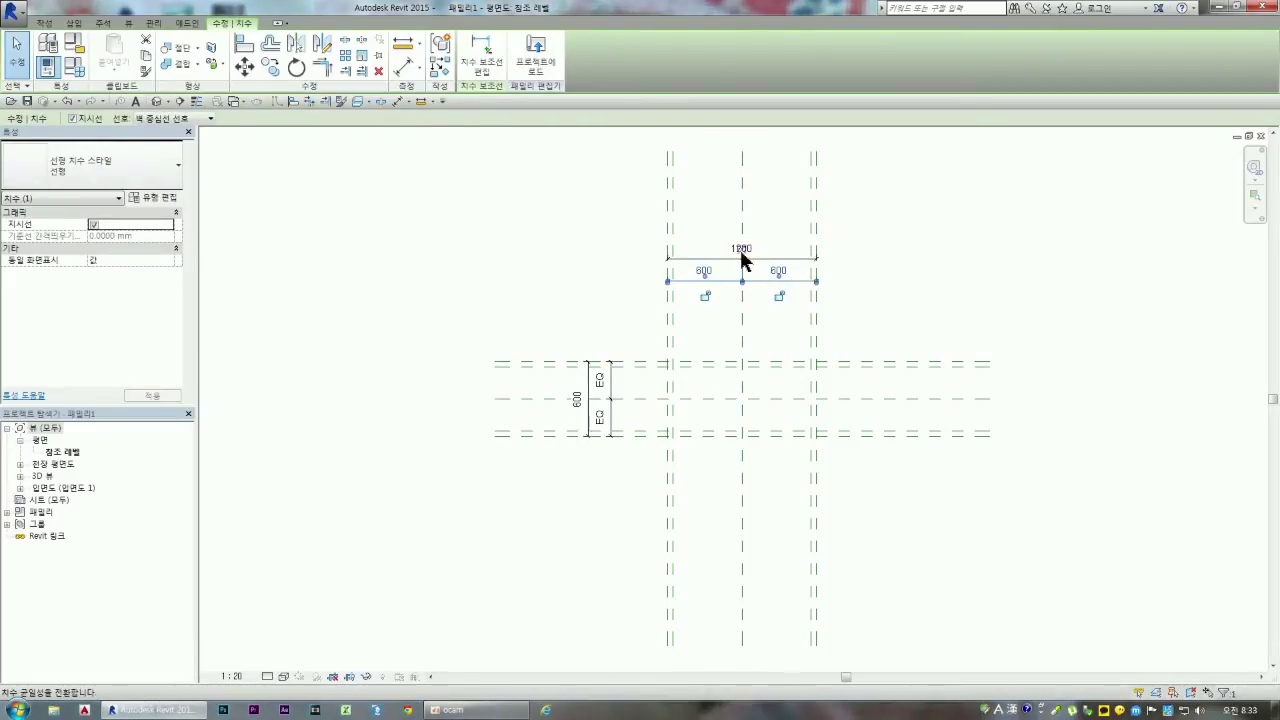
pyautogui.click(753, 259)
pyautogui.click(764, 268)
pyautogui.click(743, 251)
pyautogui.press('Escape')
# Step: Nudge the 1200 overall dimension lower and add a new label parameter for it
pyautogui.click(766, 240)
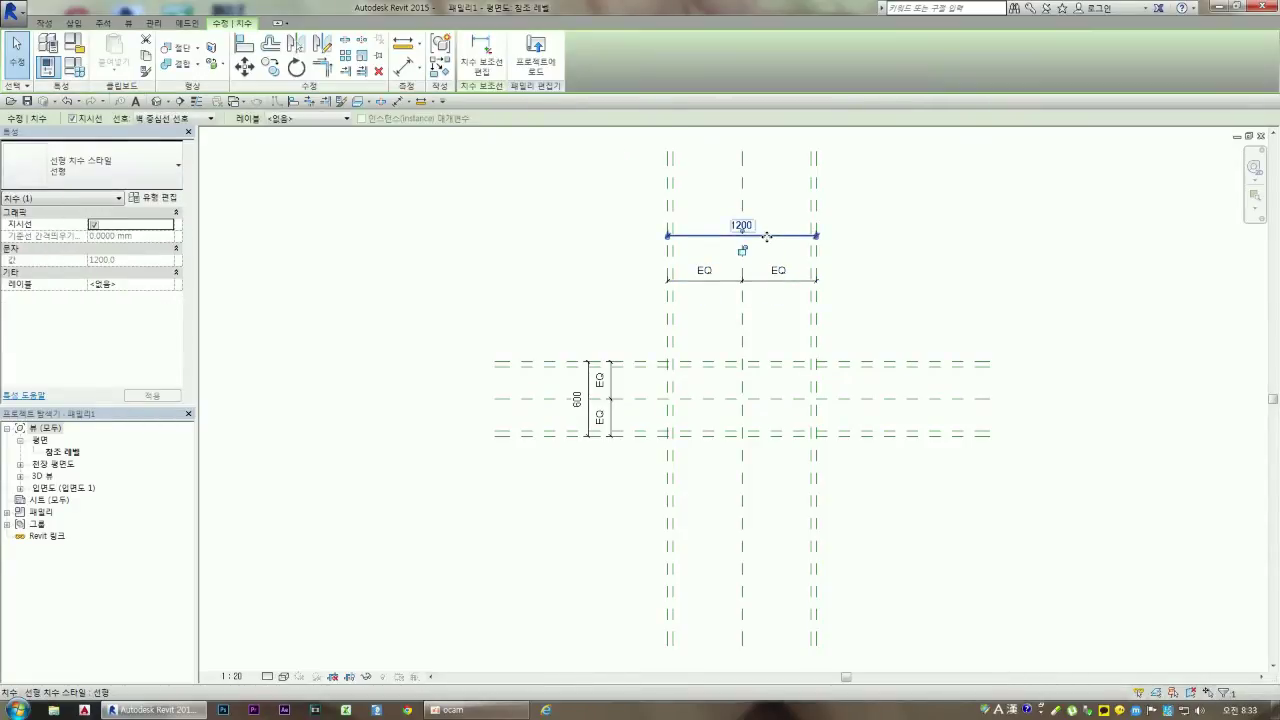
pyautogui.moveTo(766, 240); pyautogui.dragTo(765, 251)
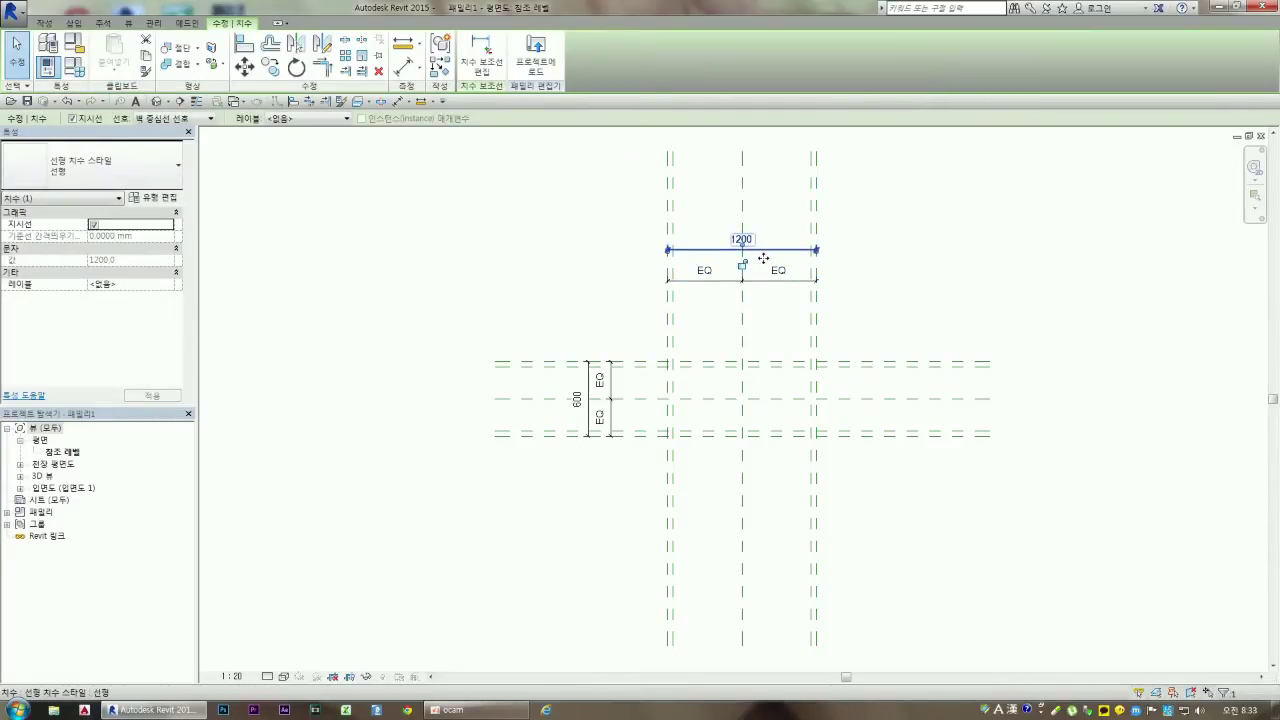
pyautogui.click(887, 285)
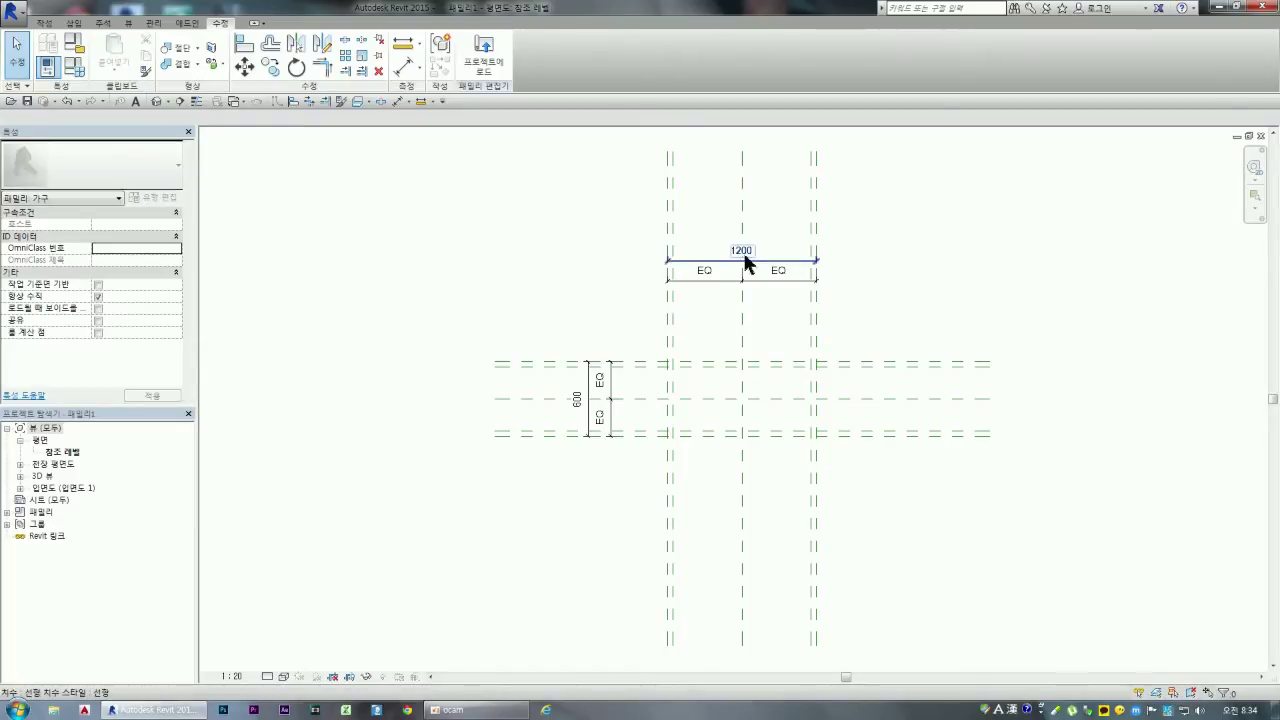
pyautogui.click(718, 261)
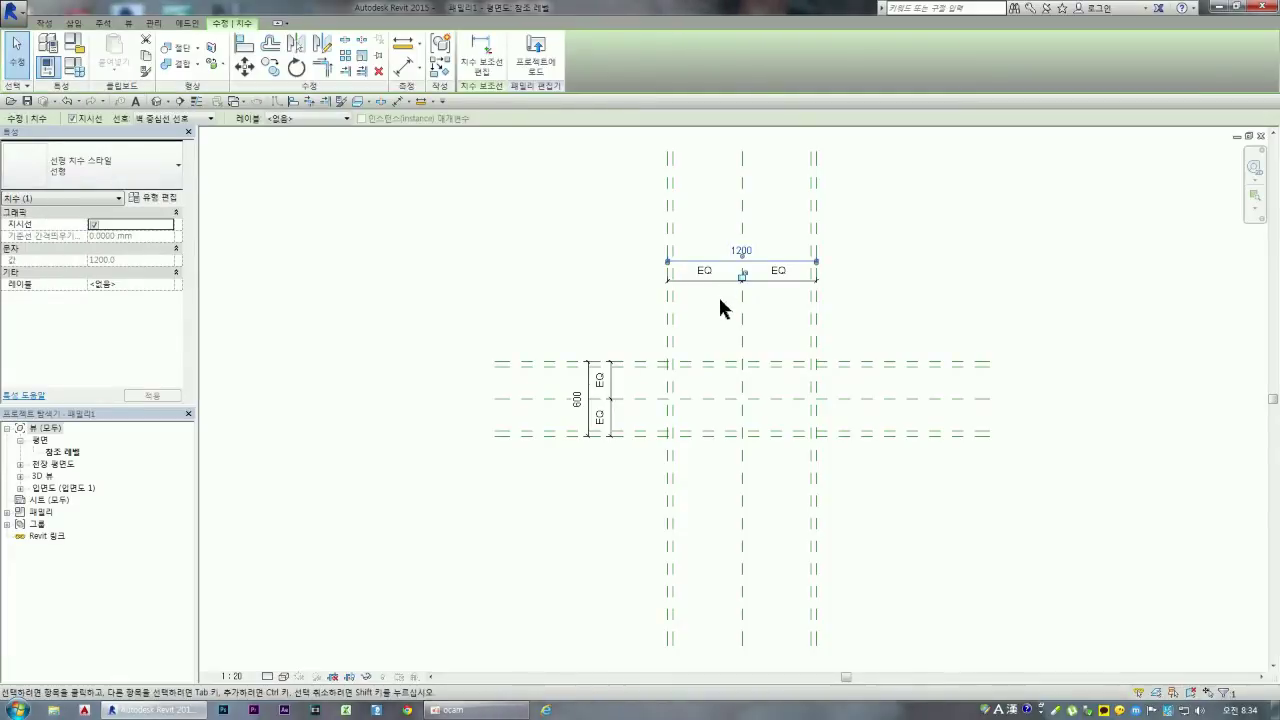
pyautogui.click(346, 118)
pyautogui.click(330, 130)
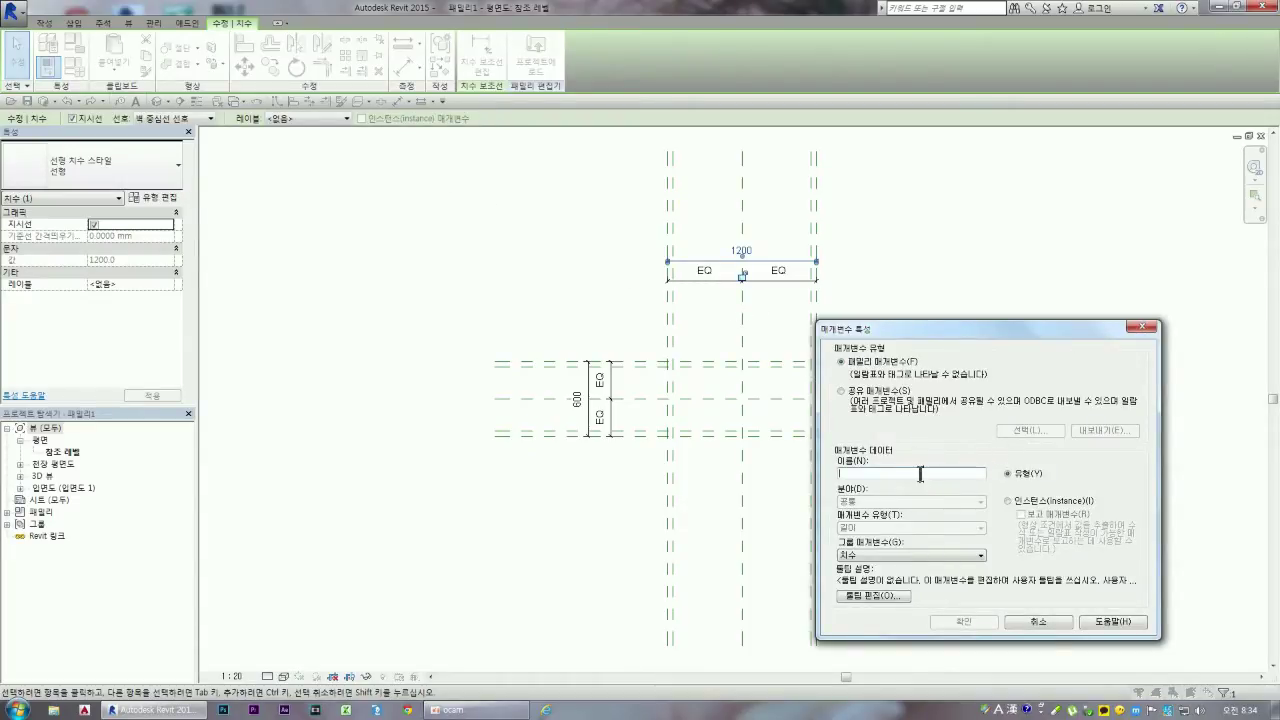
# Step: Label the 1200 width dimension with new type parameter 폭, then select the vertical 600 dimension
pyautogui.write('폭')
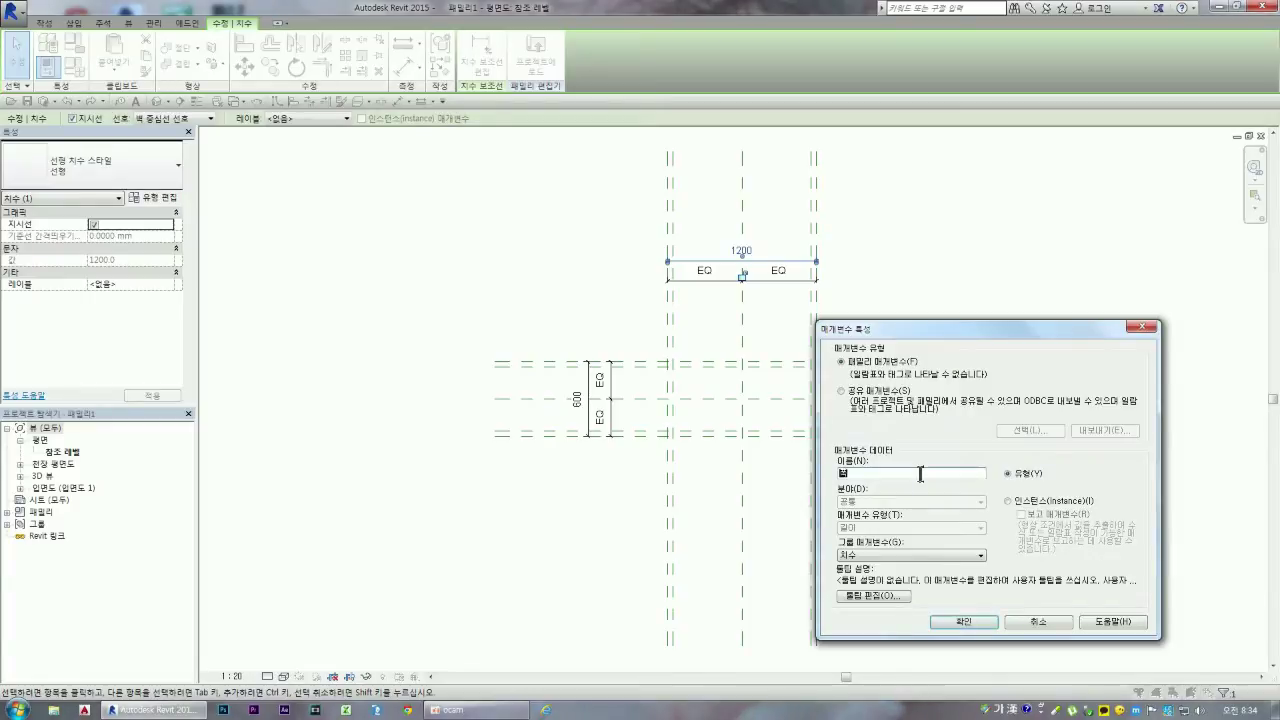
pyautogui.click(963, 622)
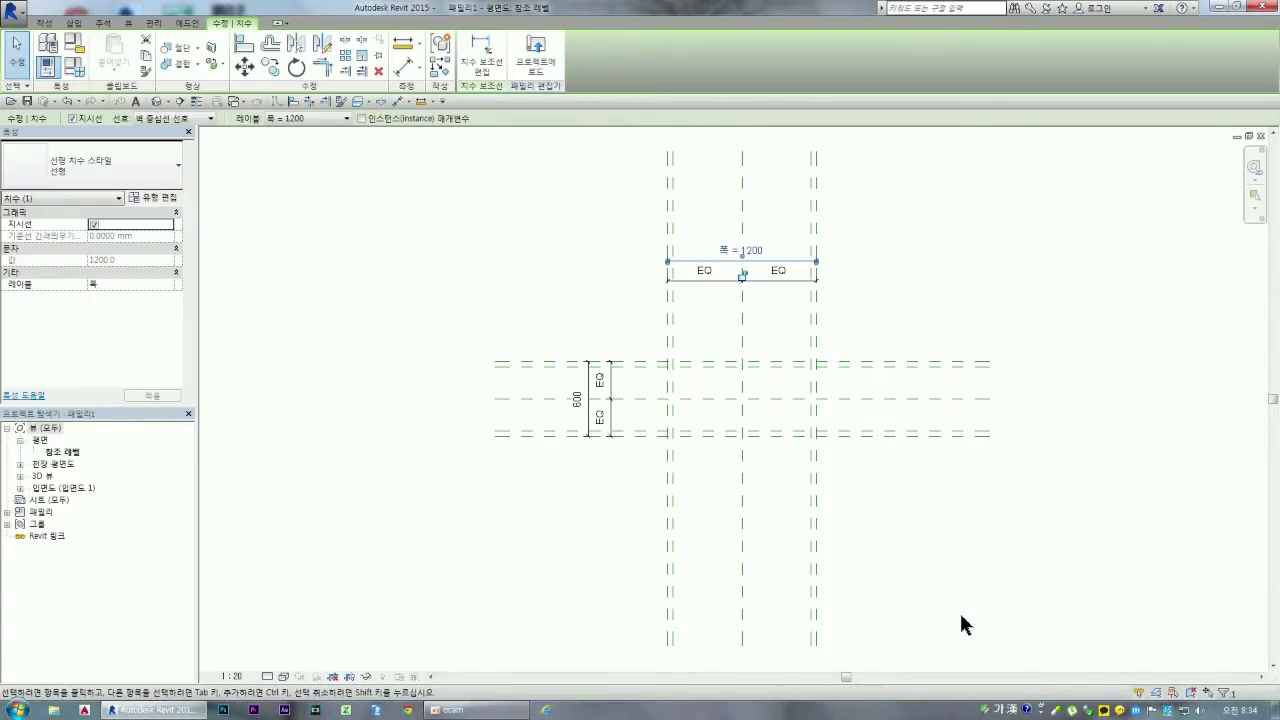
pyautogui.click(590, 425)
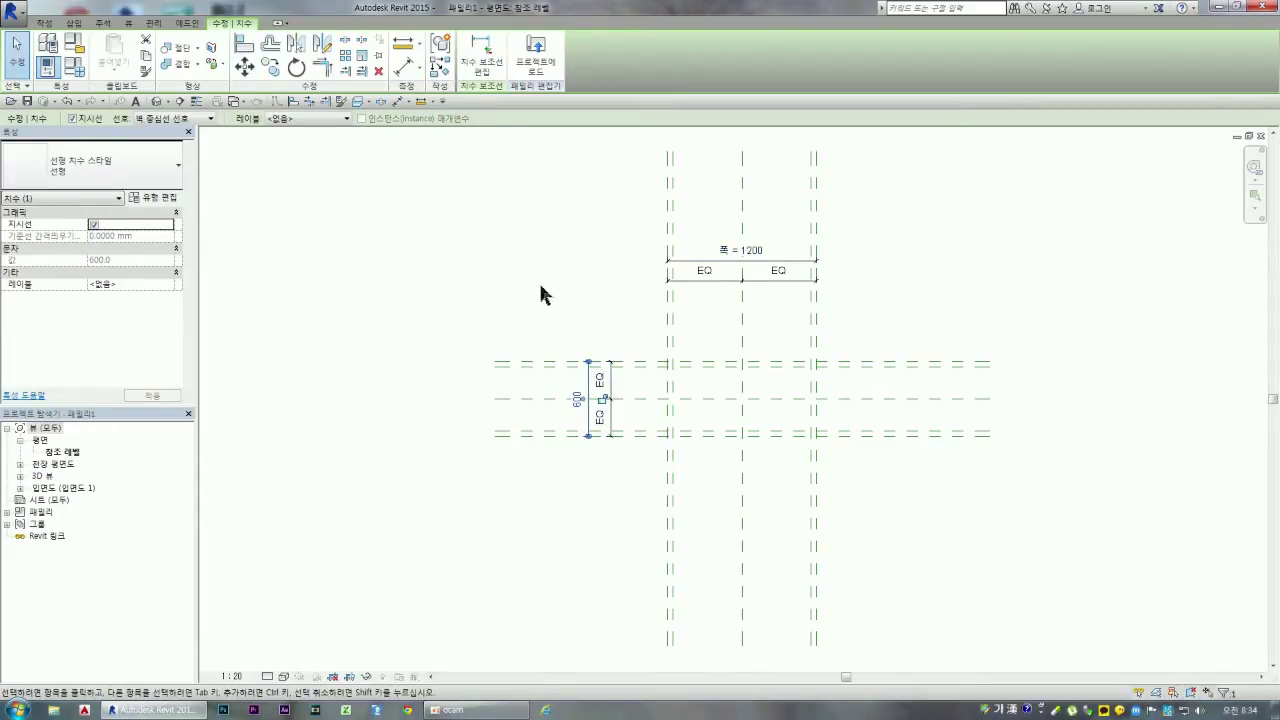
# Step: Label the vertical 600 dimension with a new type parameter named 길이
pyautogui.click(310, 118)
pyautogui.click(318, 142)
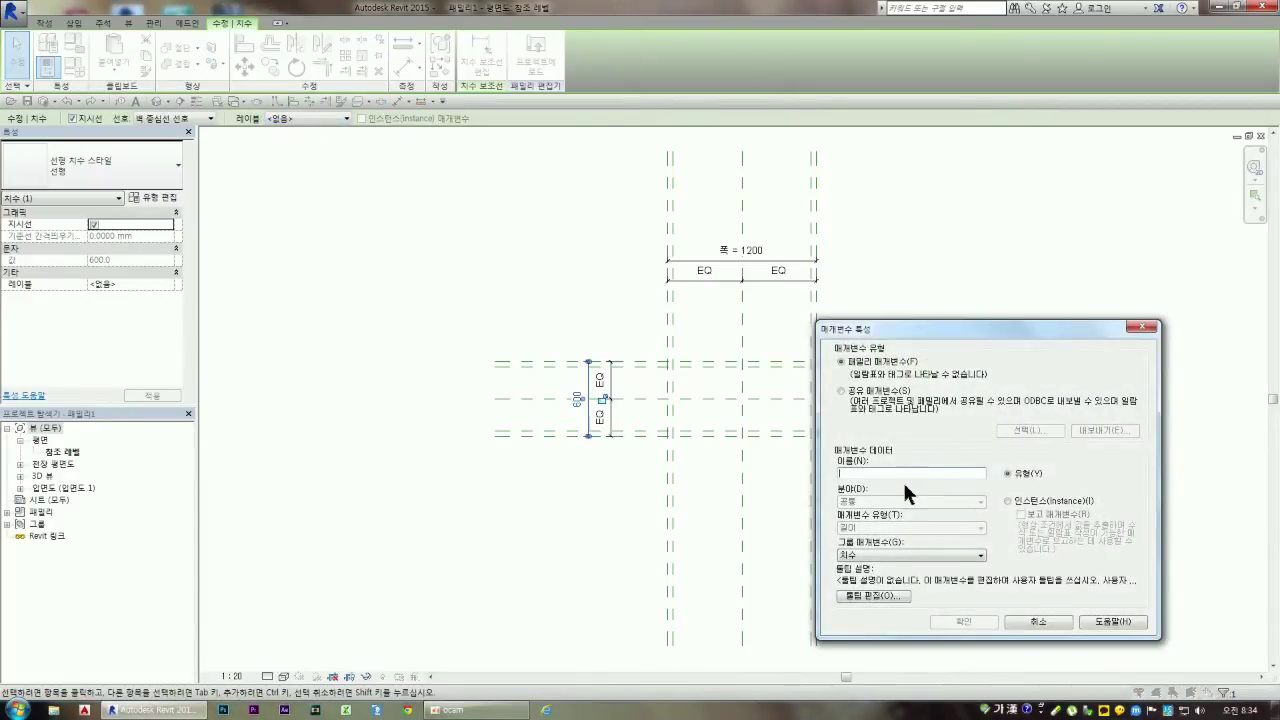
pyautogui.write('폭')
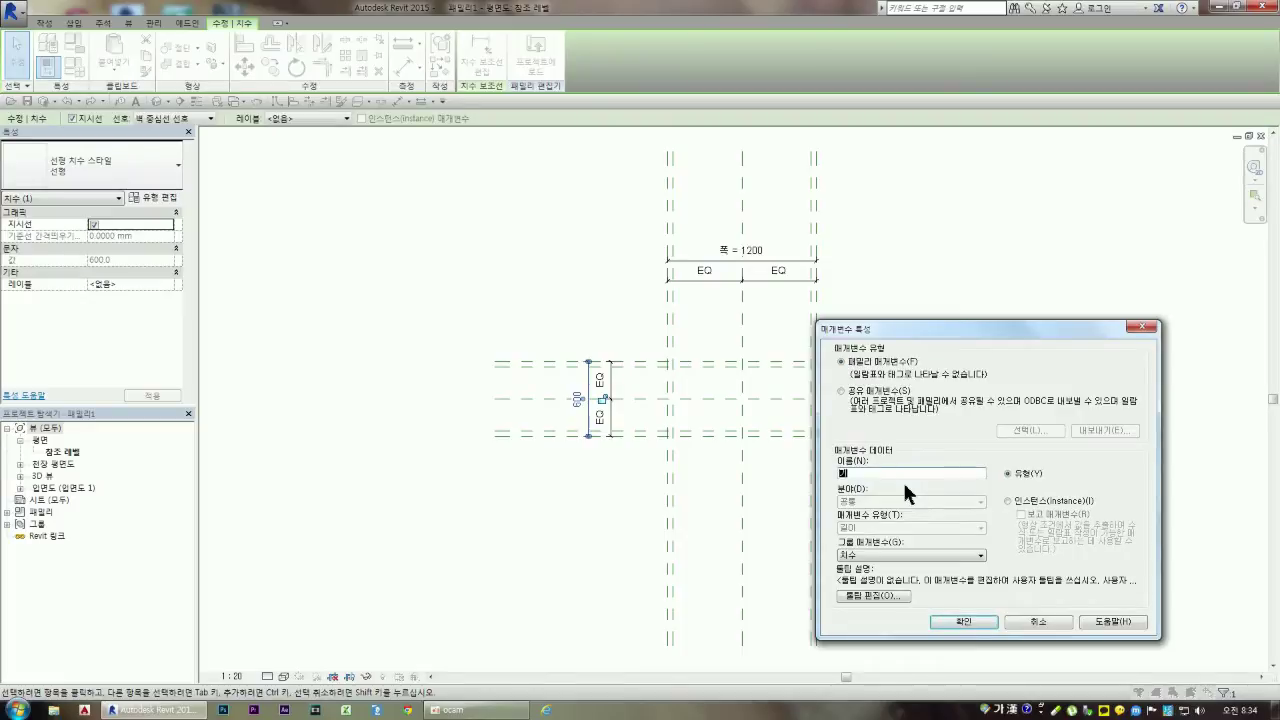
pyautogui.write('이')
pyautogui.click(983, 621)
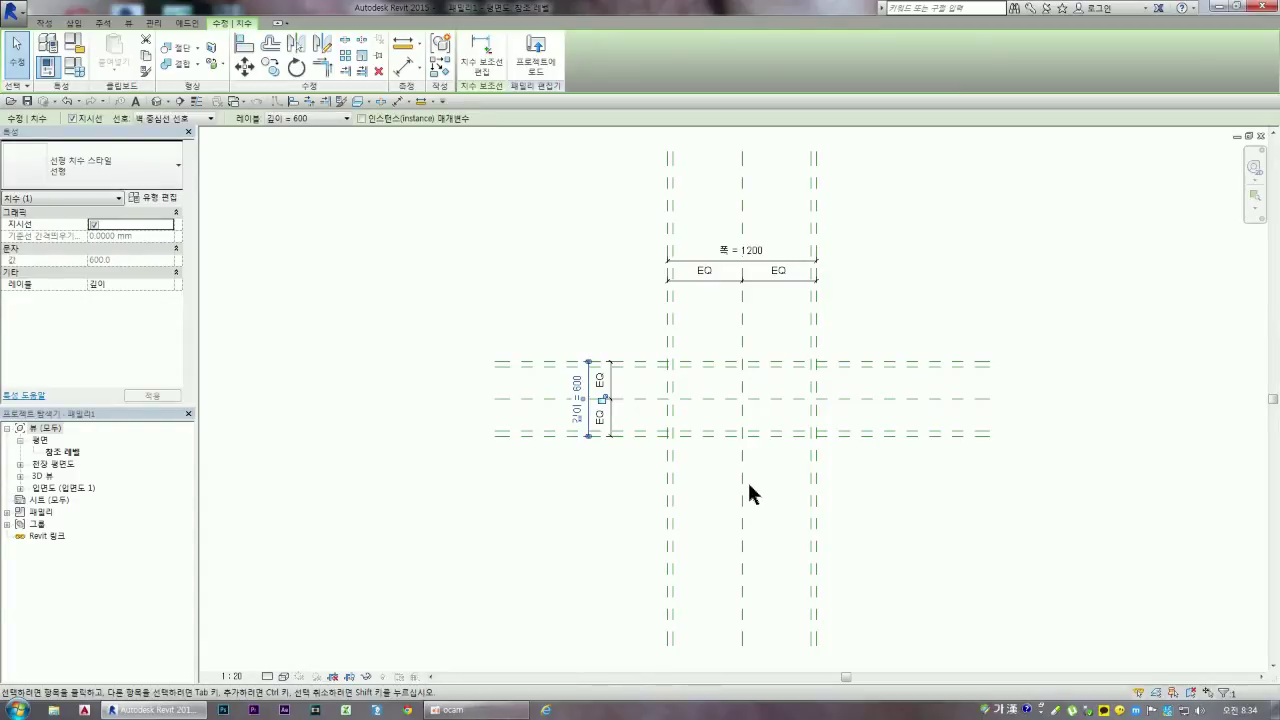
pyautogui.click(410, 72)
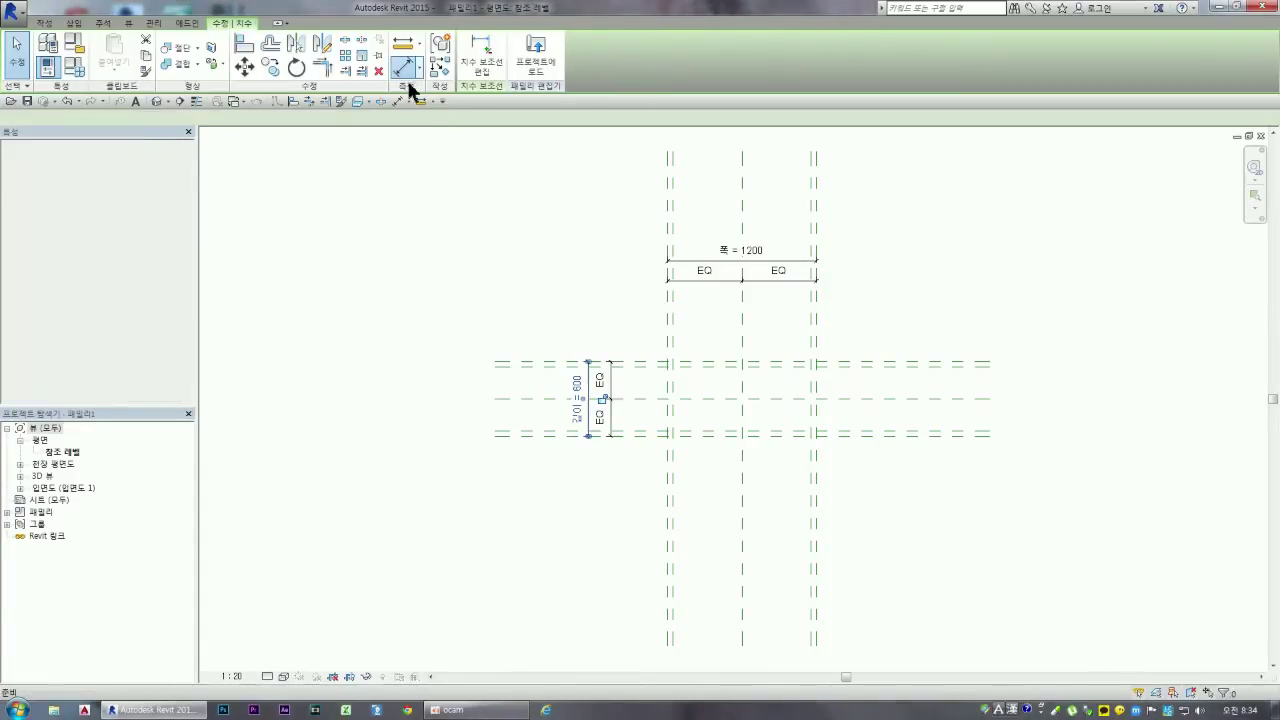
# Step: Add 42 dimensions between the outer reference planes and their offset planes, locking the right one
pyautogui.click(668, 316)
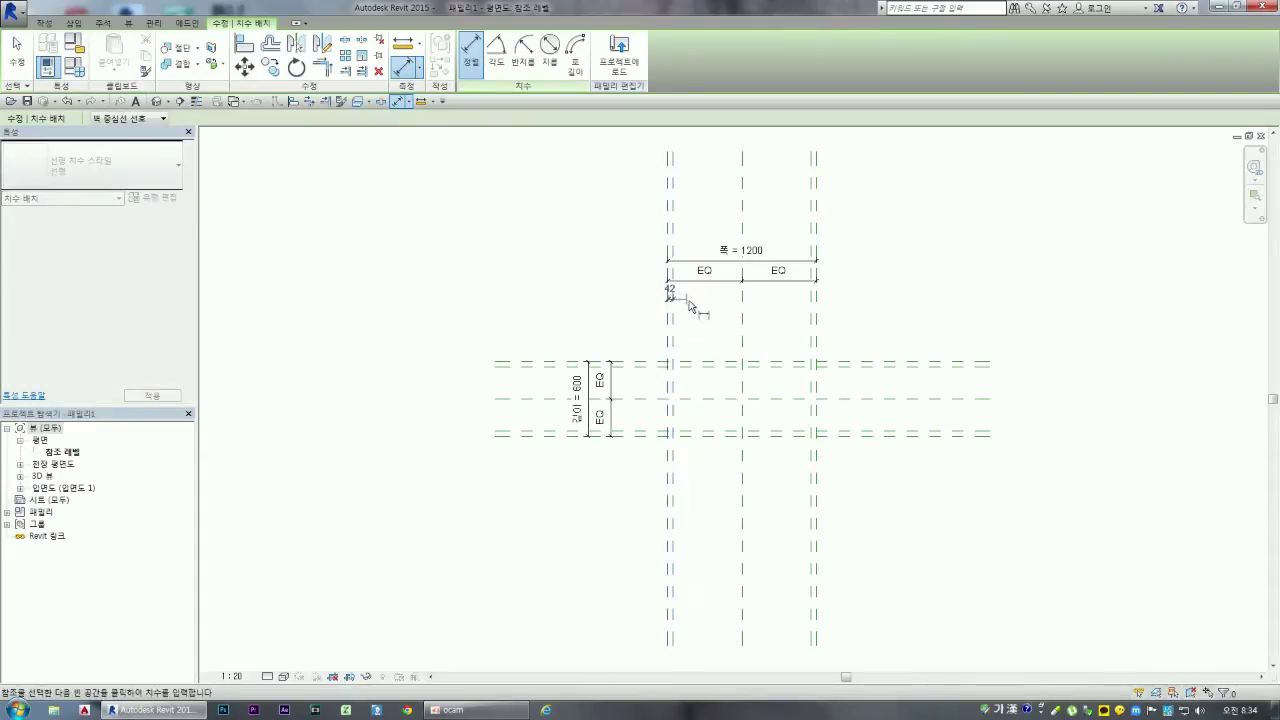
pyautogui.click(816, 306)
pyautogui.click(822, 306)
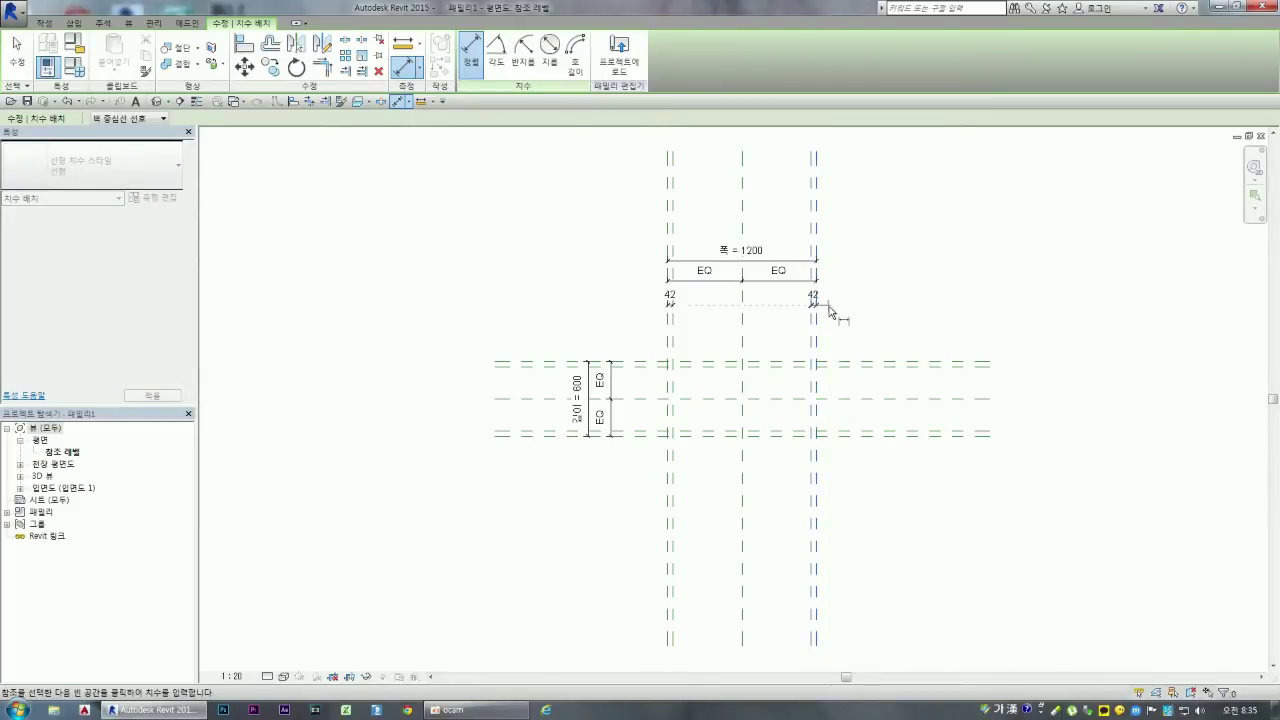
pyautogui.click(814, 321)
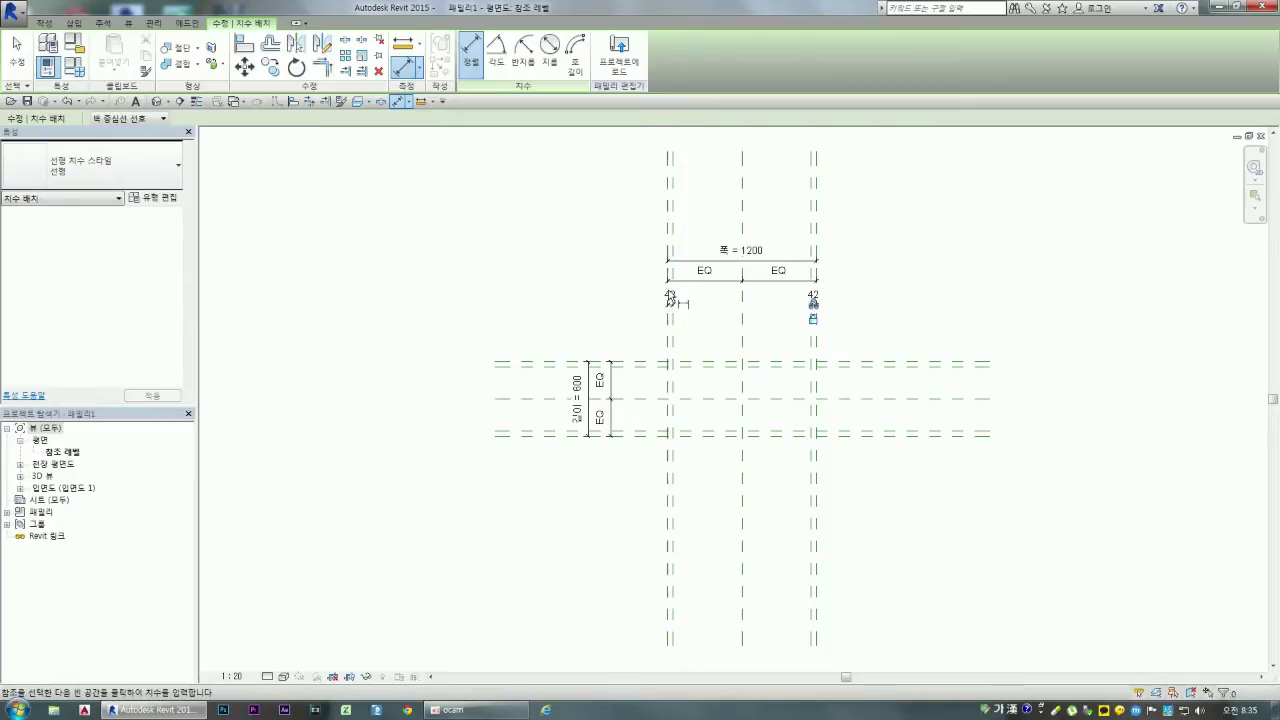
pyautogui.press('Escape')
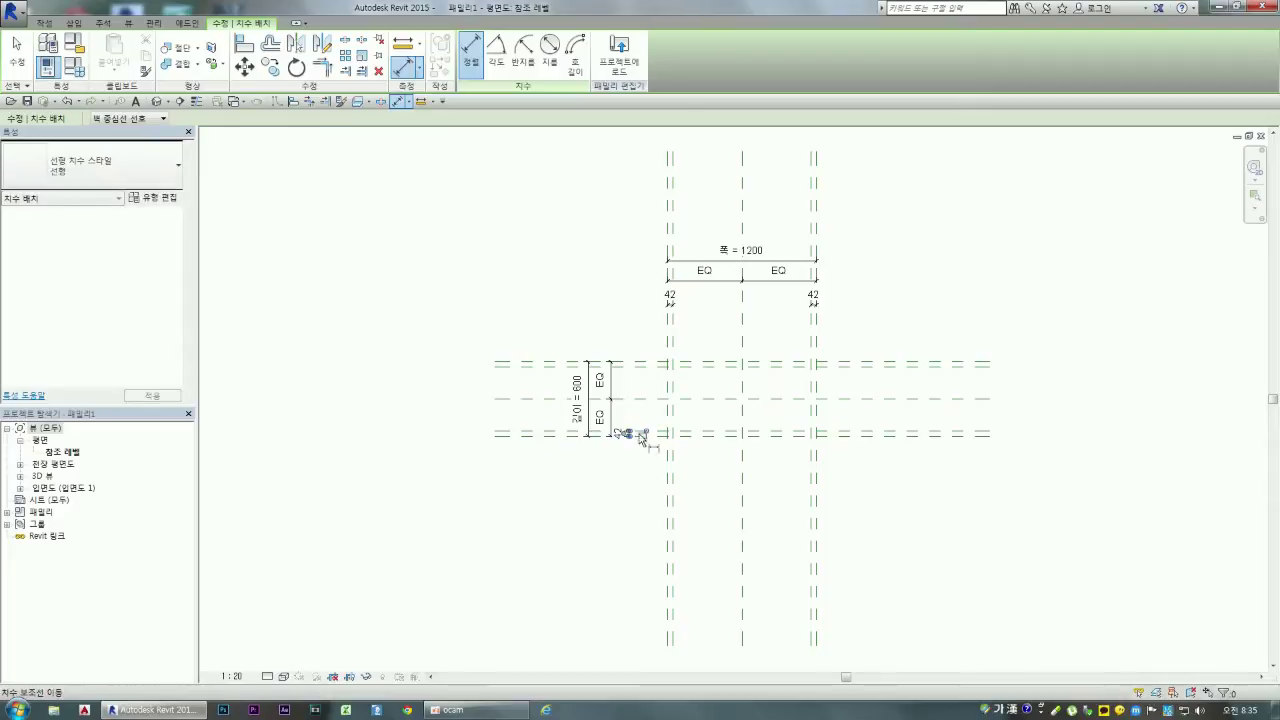
pyautogui.press('Escape')
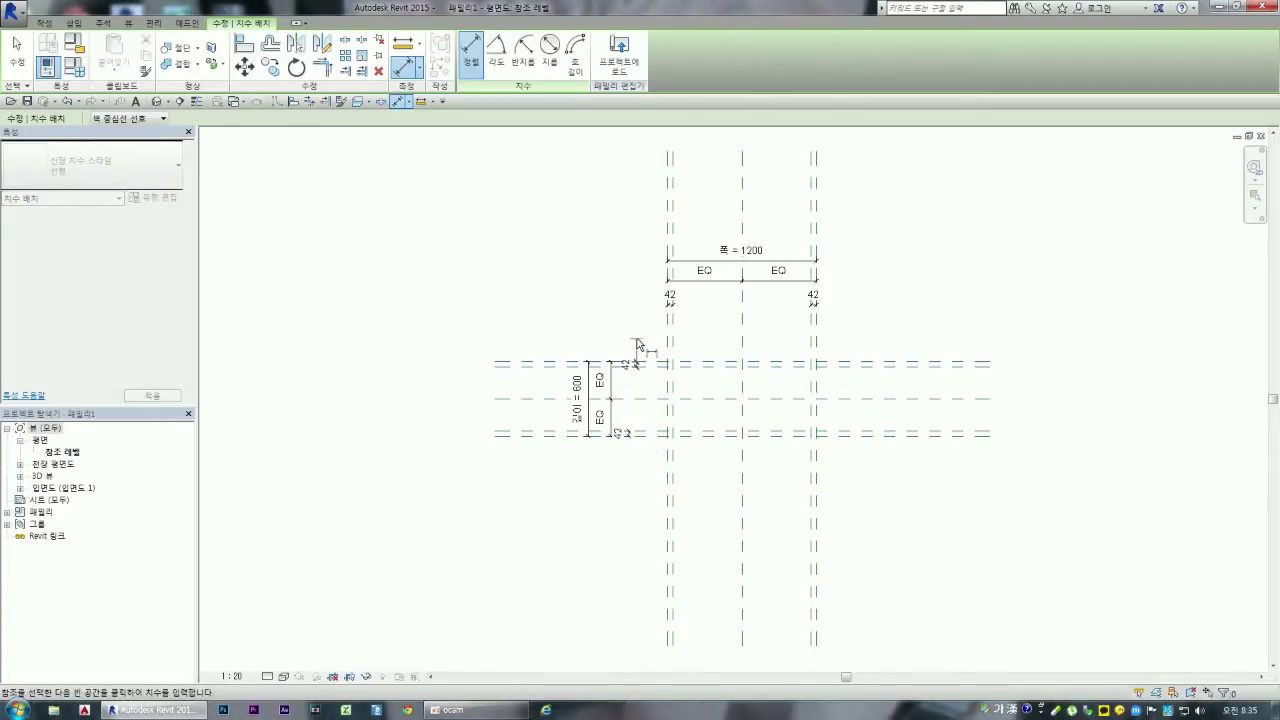
pyautogui.click(631, 344)
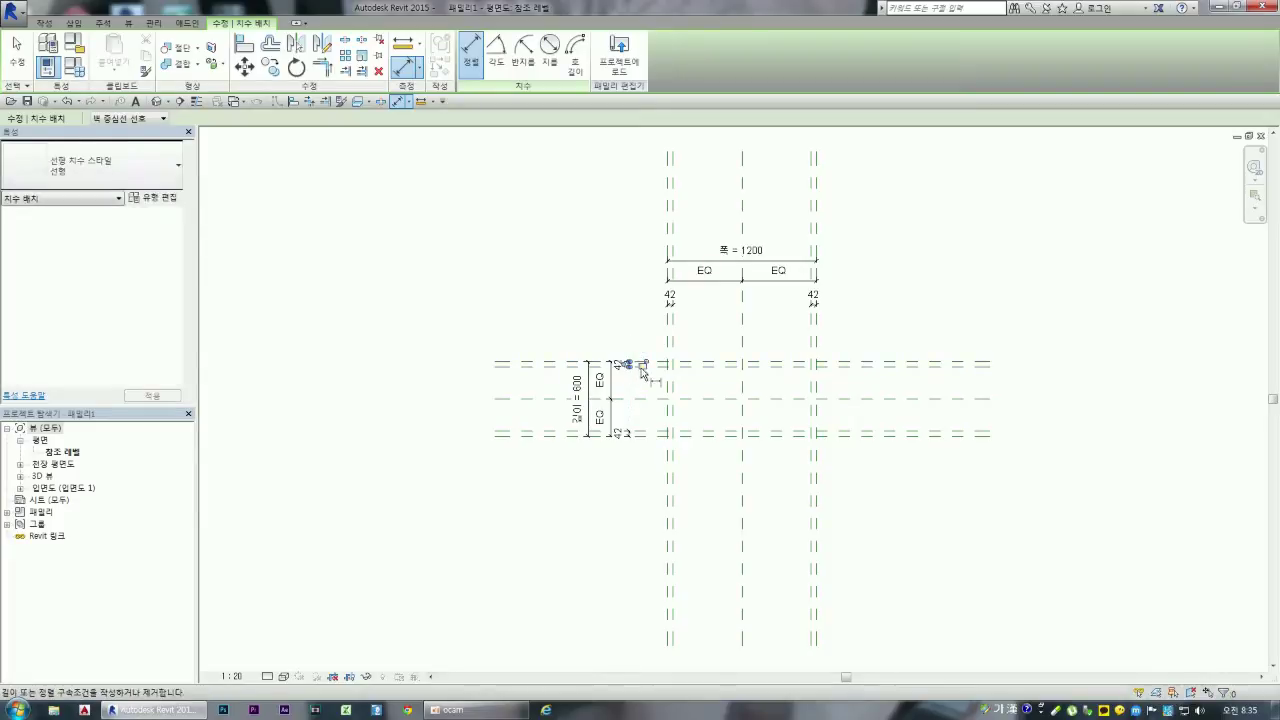
pyautogui.press('Escape')
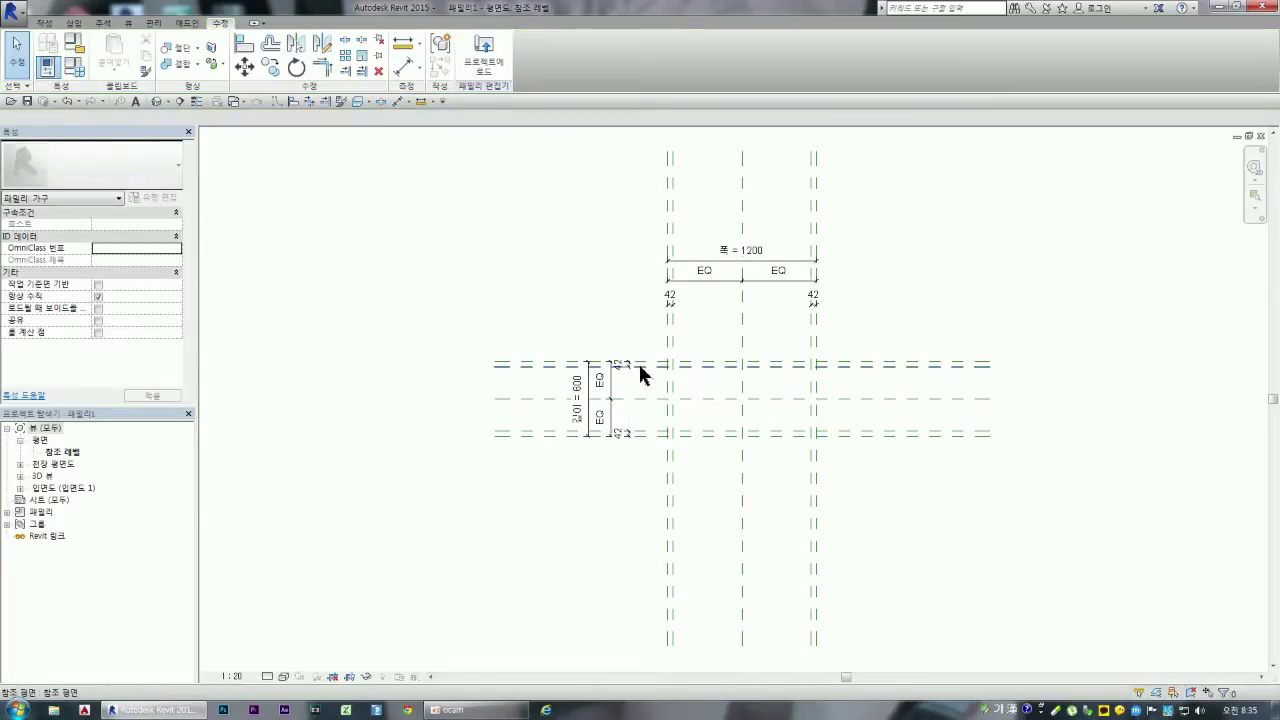
pyautogui.click(673, 305)
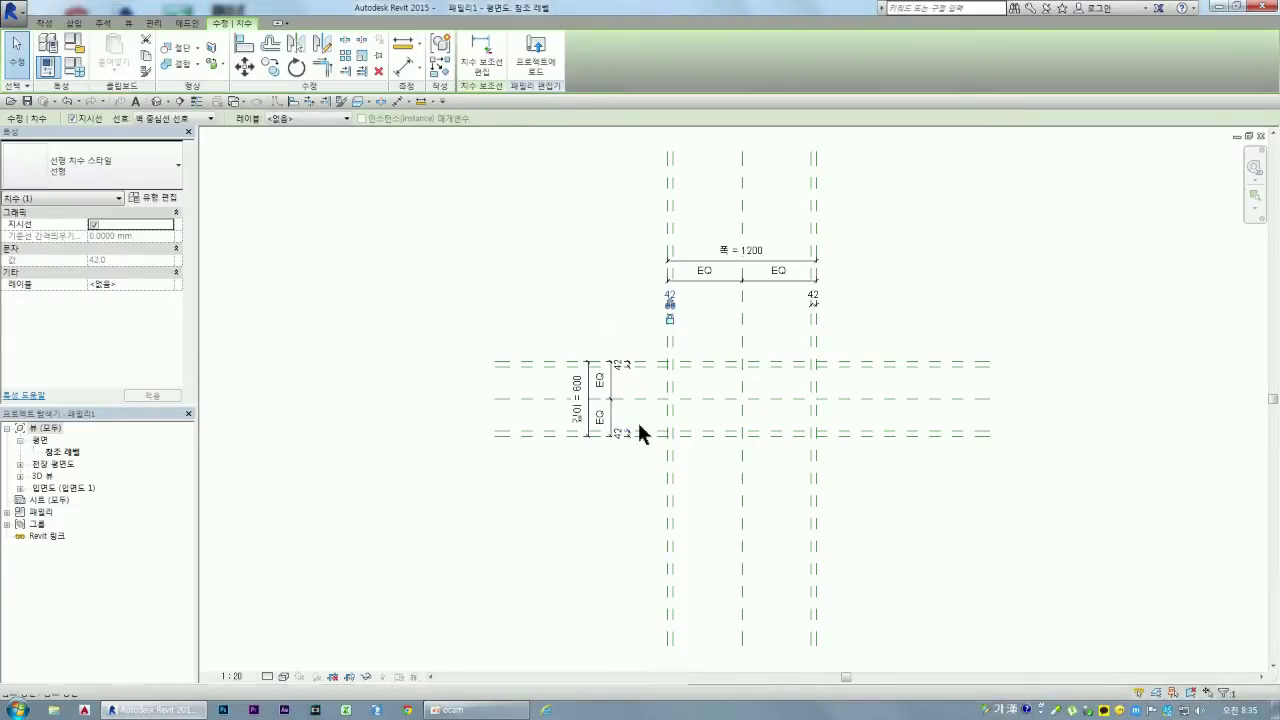
pyautogui.click(598, 514)
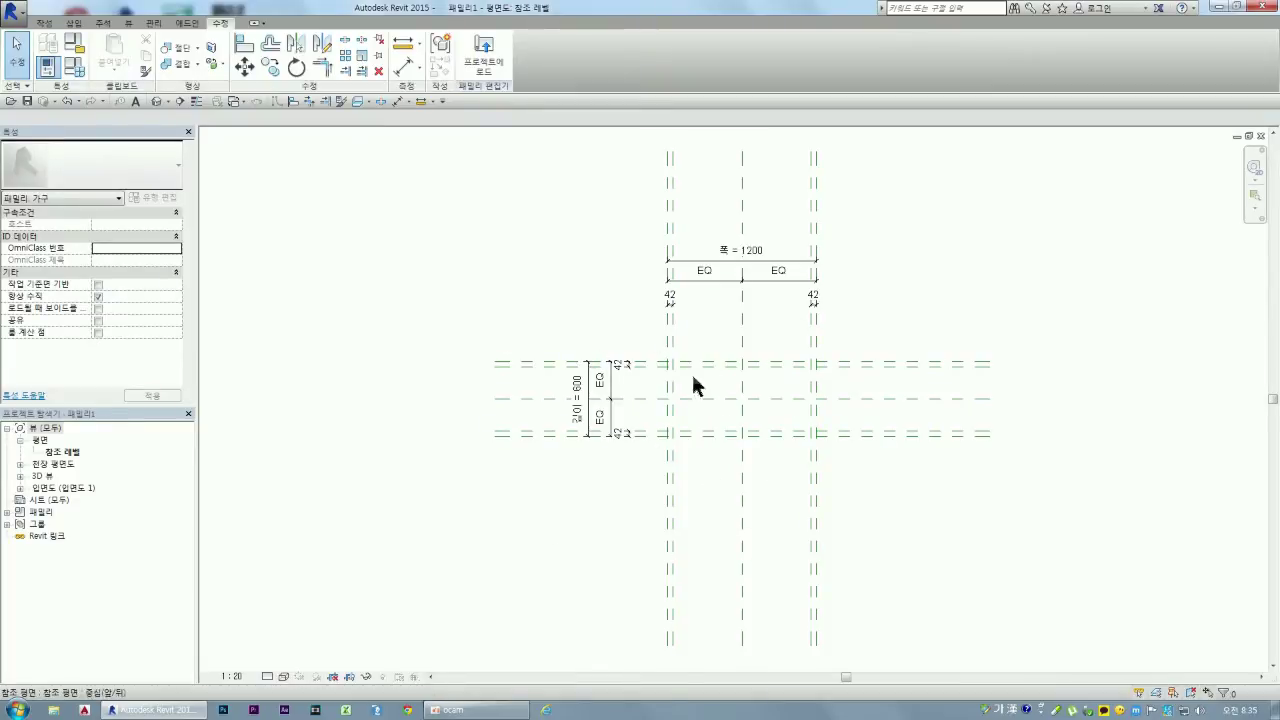
# Step: Open the 앞면 front elevation and start Reference Plane in Pick Lines mode
pyautogui.click(20, 488)
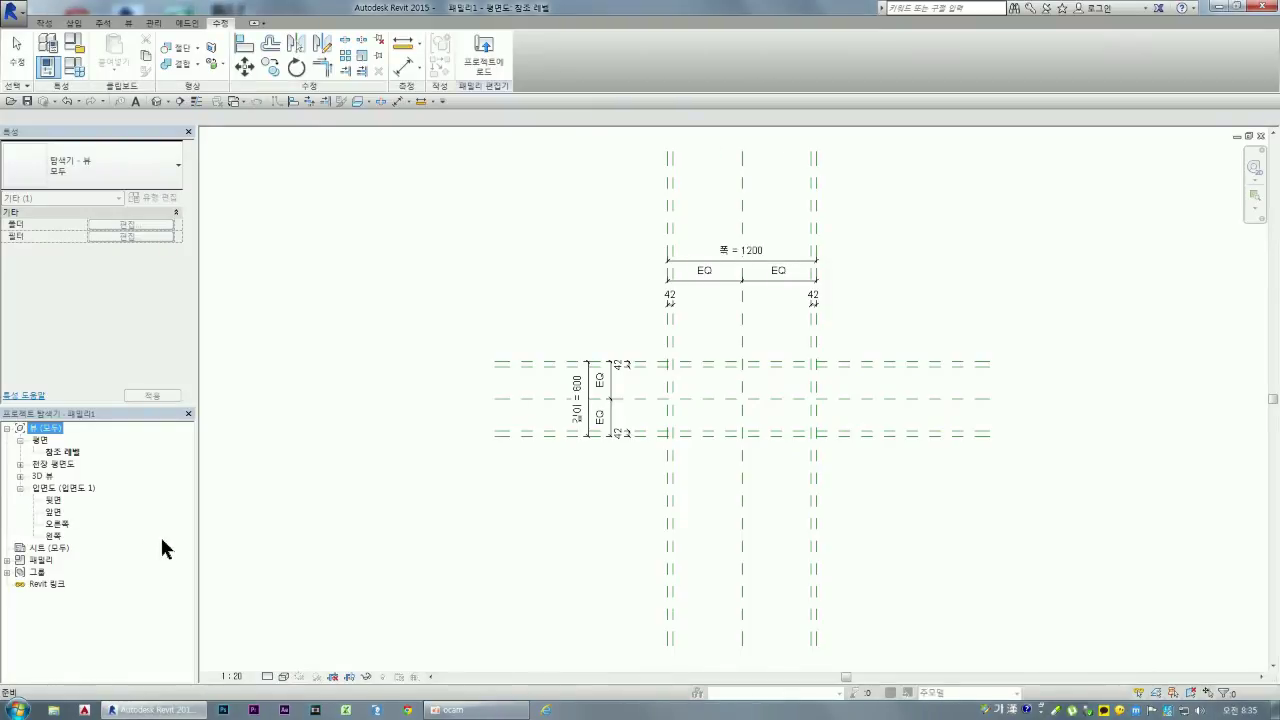
pyautogui.doubleClick(54, 512)
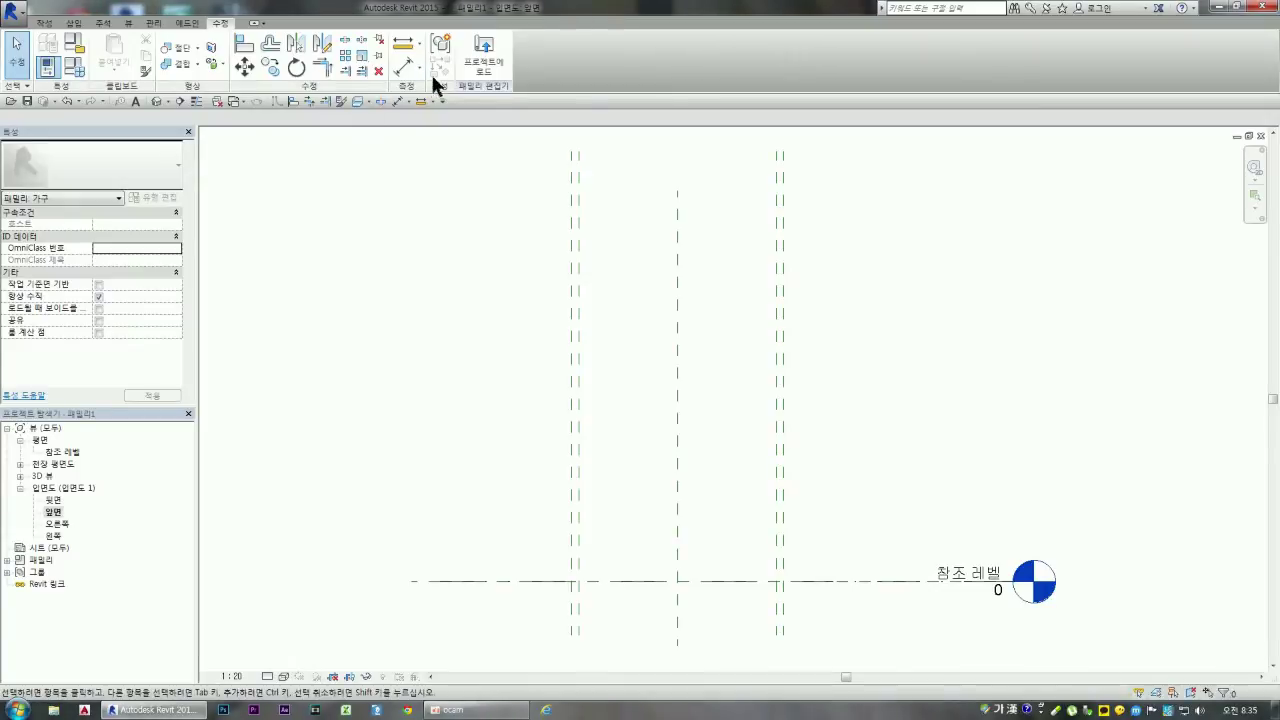
pyautogui.click(44, 22)
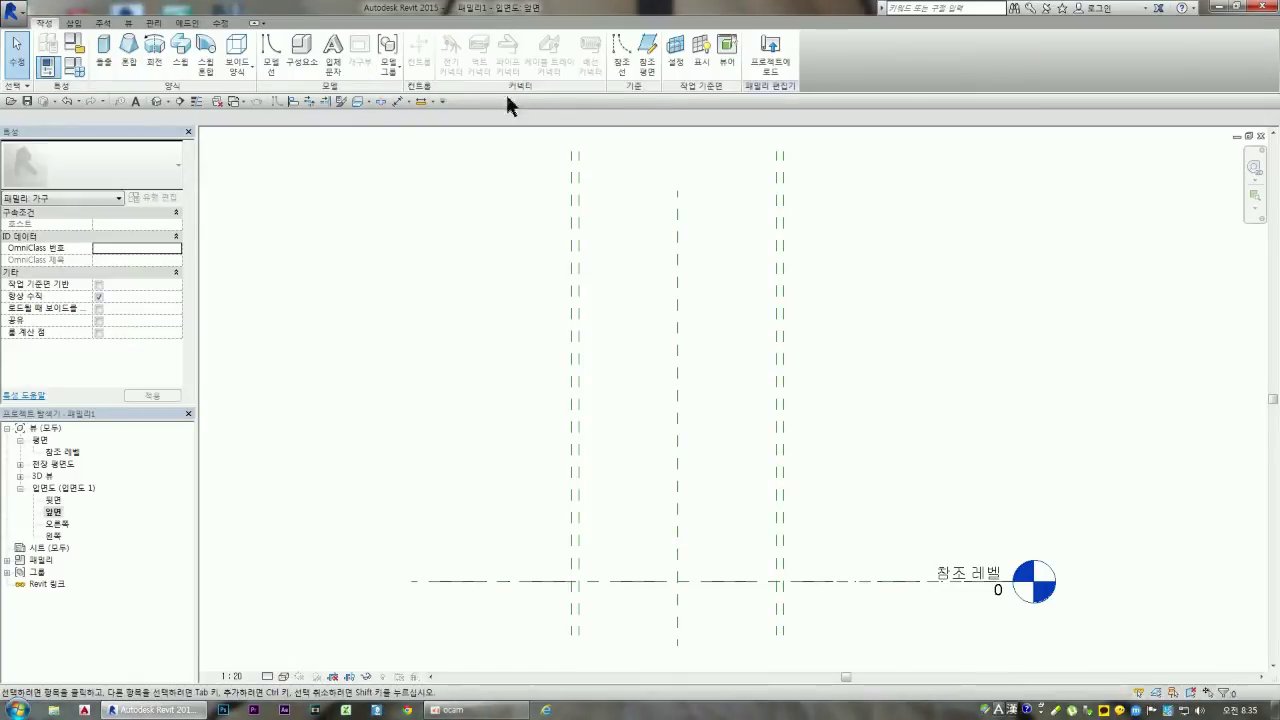
pyautogui.click(648, 50)
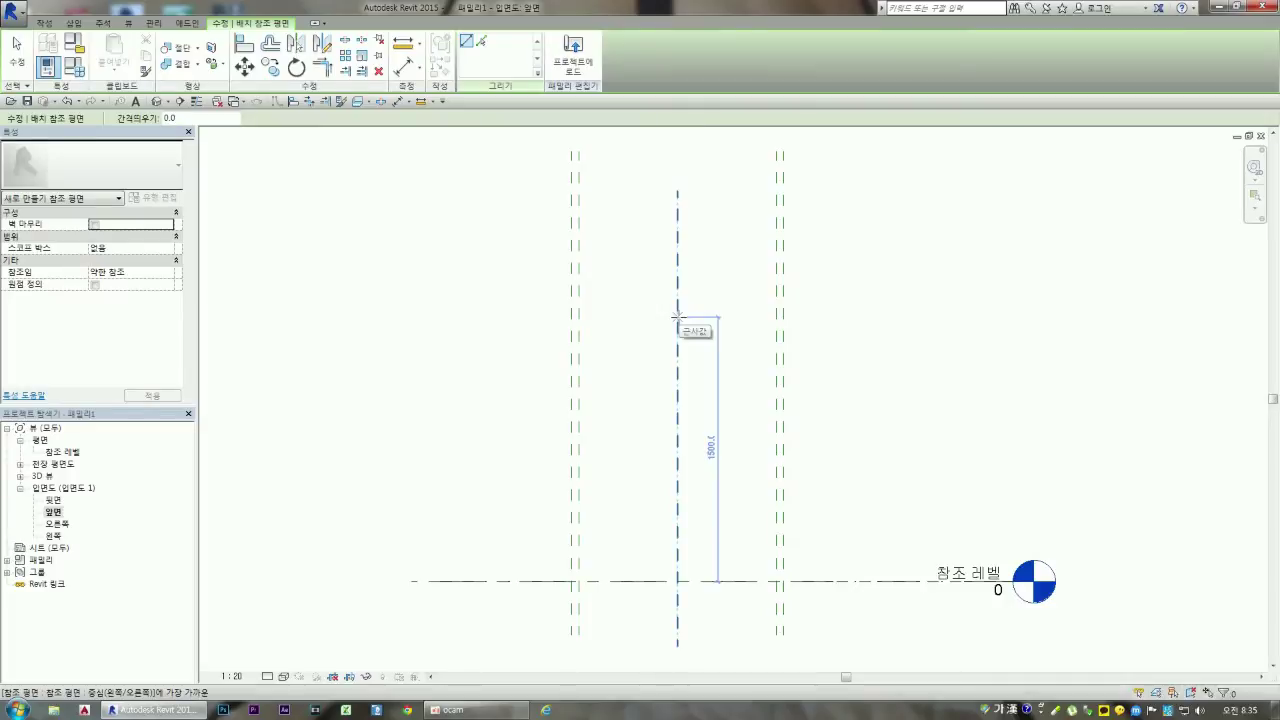
pyautogui.click(482, 42)
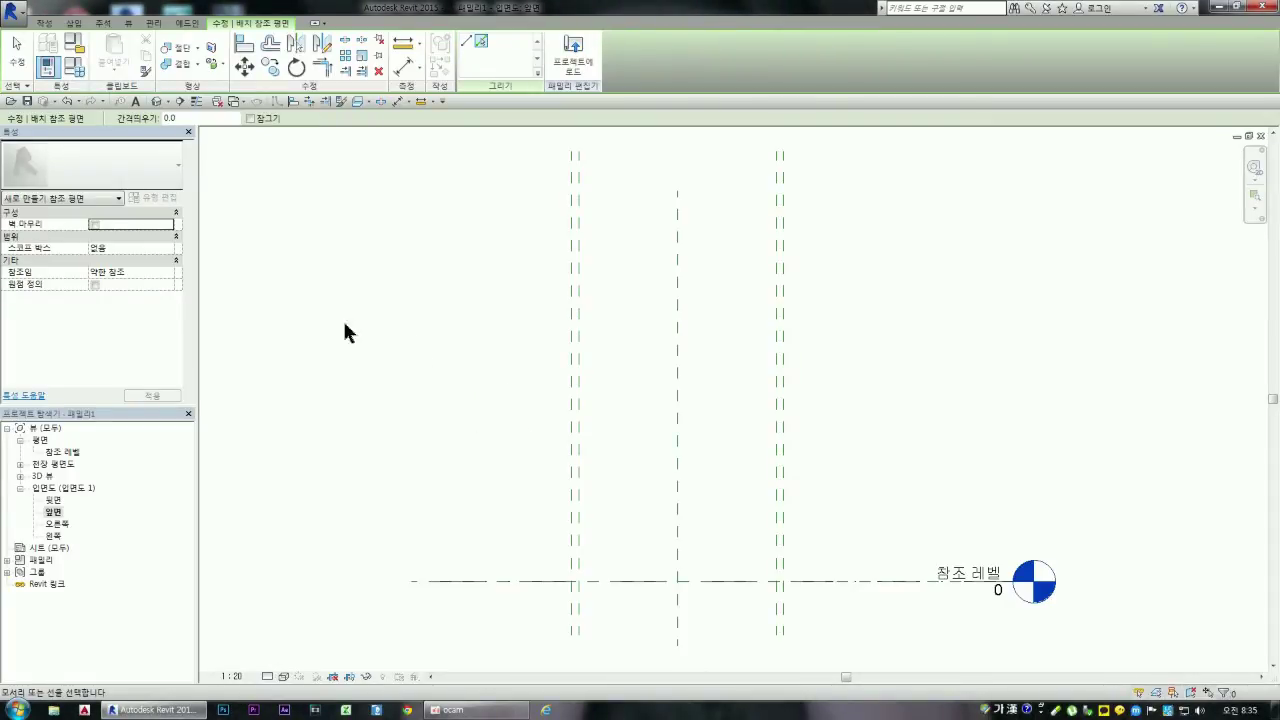
pyautogui.click(167, 118)
# Step: Add reference planes just above the level at offsets 8 and 10, then enter offset 630
pyautogui.write('8')
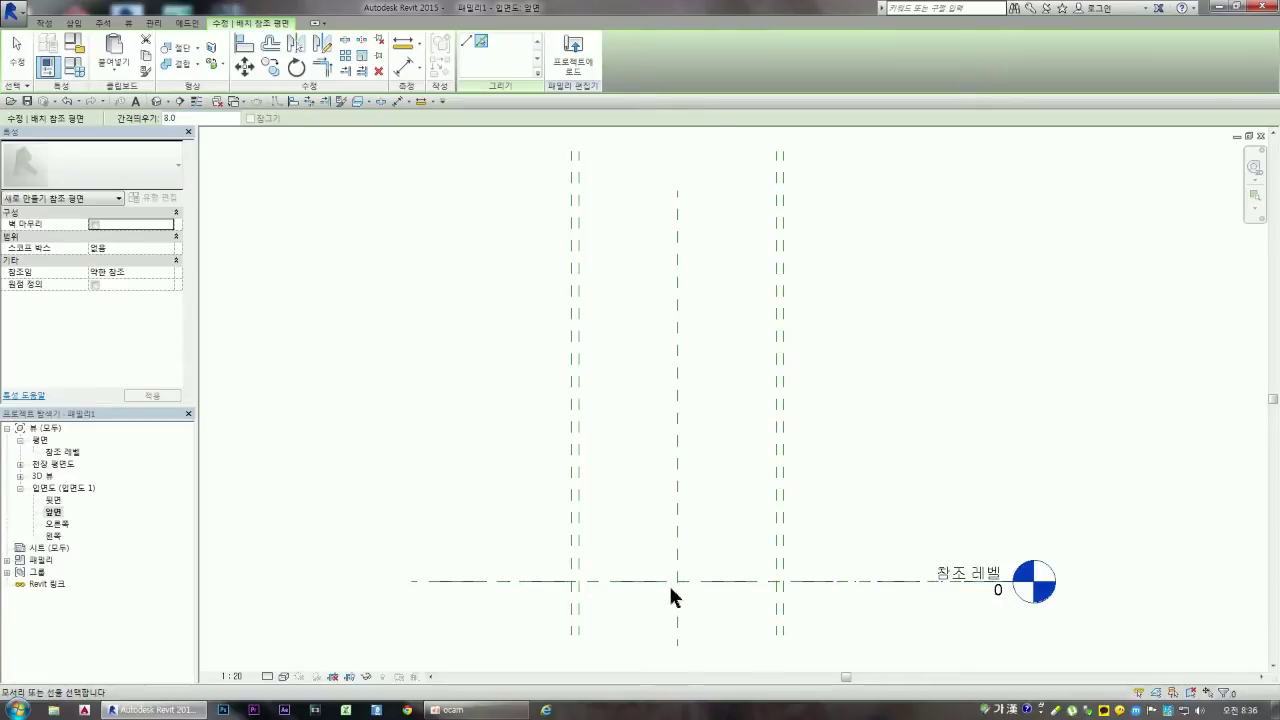
pyautogui.scroll(2, 690, 566)
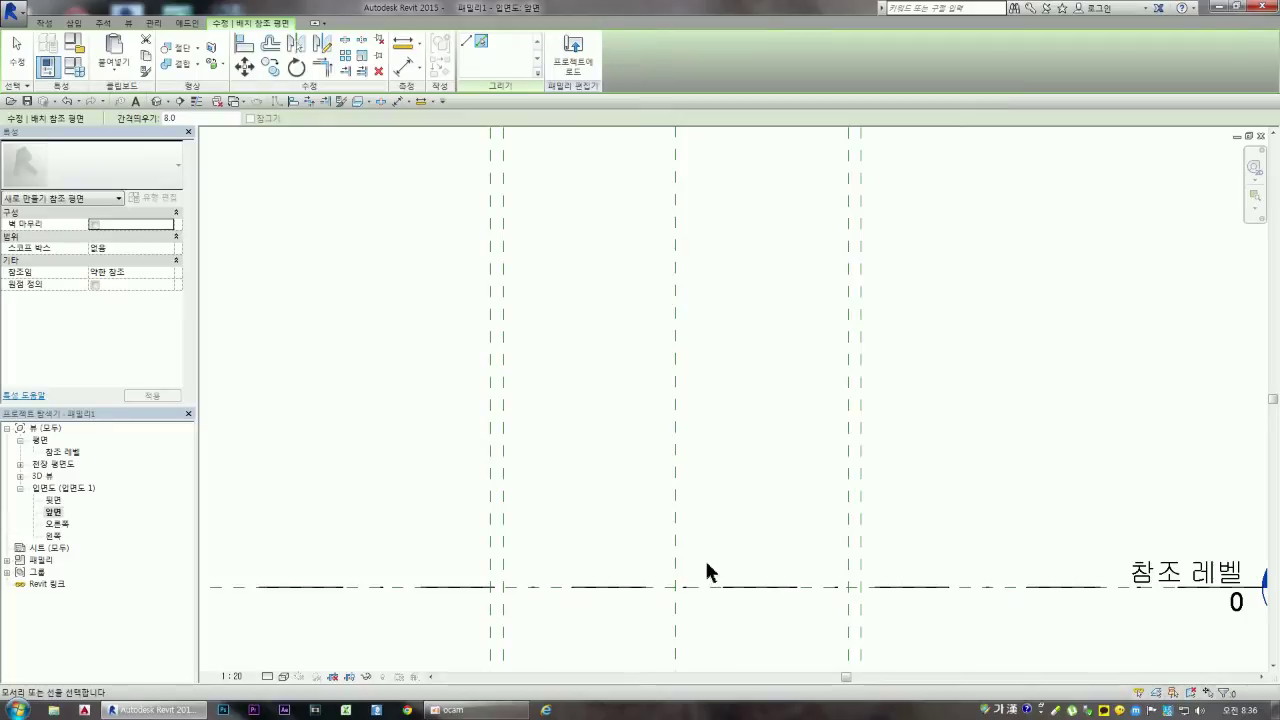
pyautogui.scroll(3, 690, 590)
pyautogui.scroll(2, 652, 598)
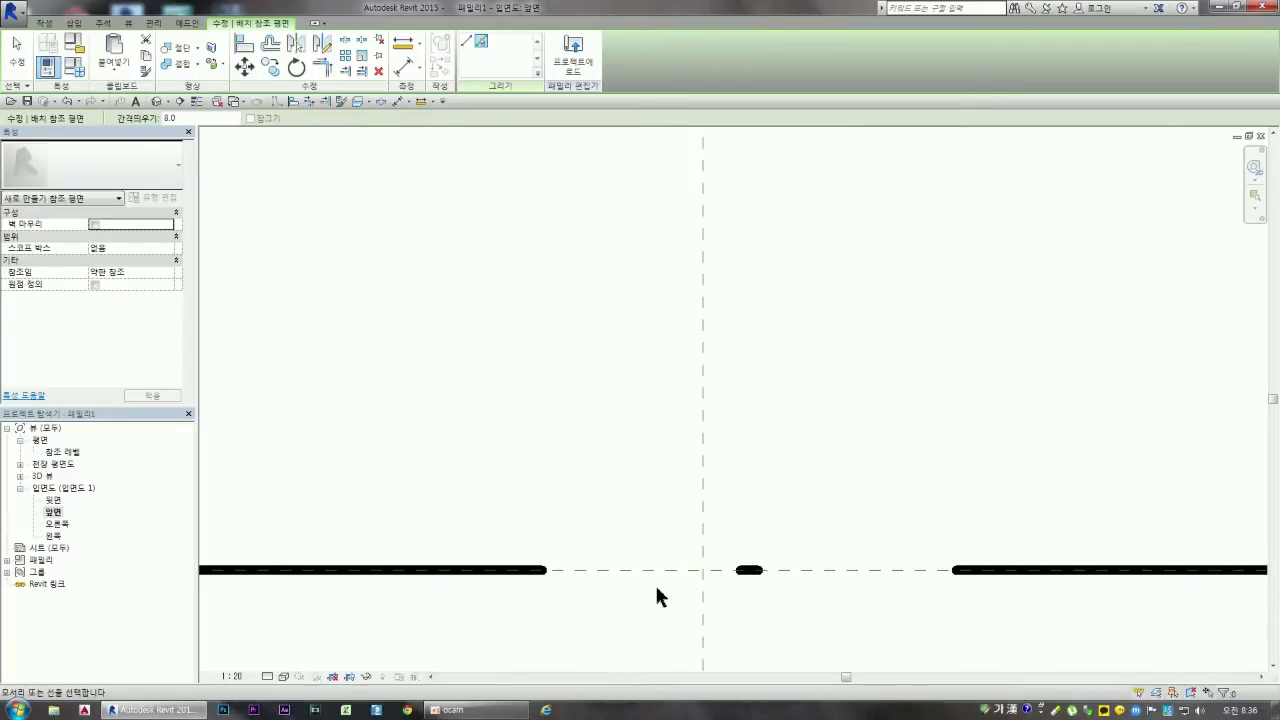
pyautogui.click(607, 568)
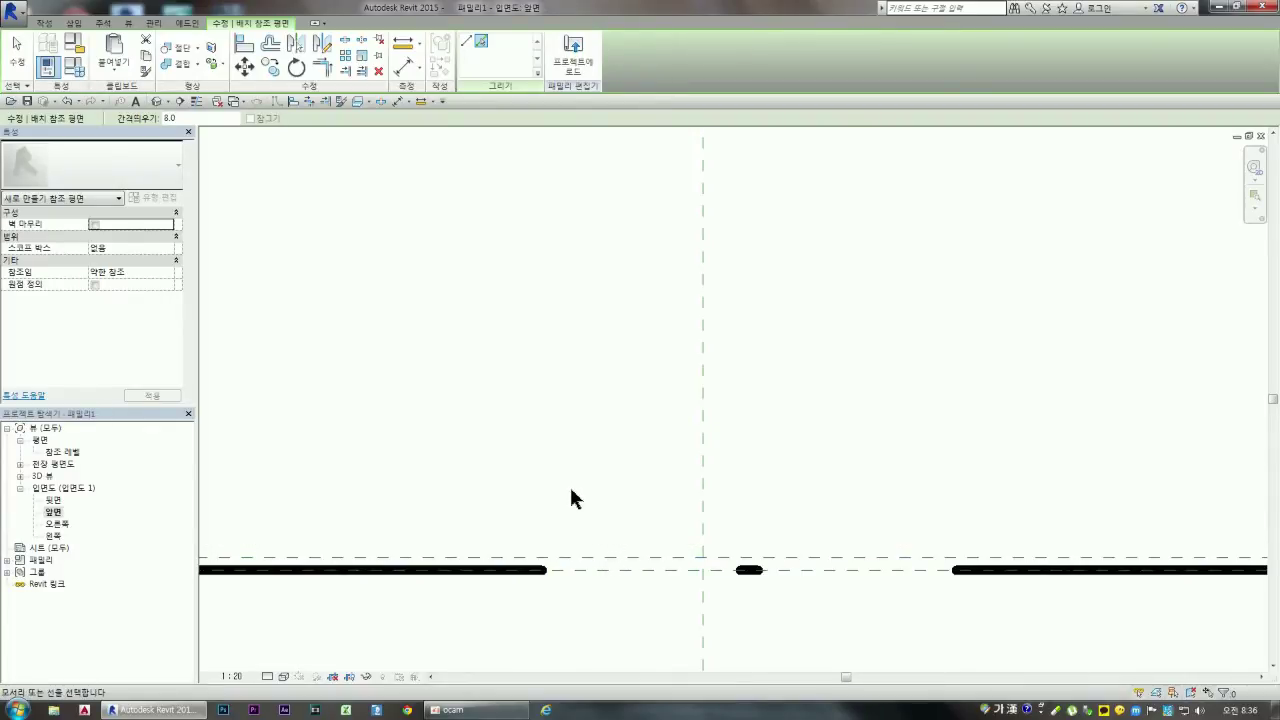
pyautogui.doubleClick(187, 119)
pyautogui.write('10')
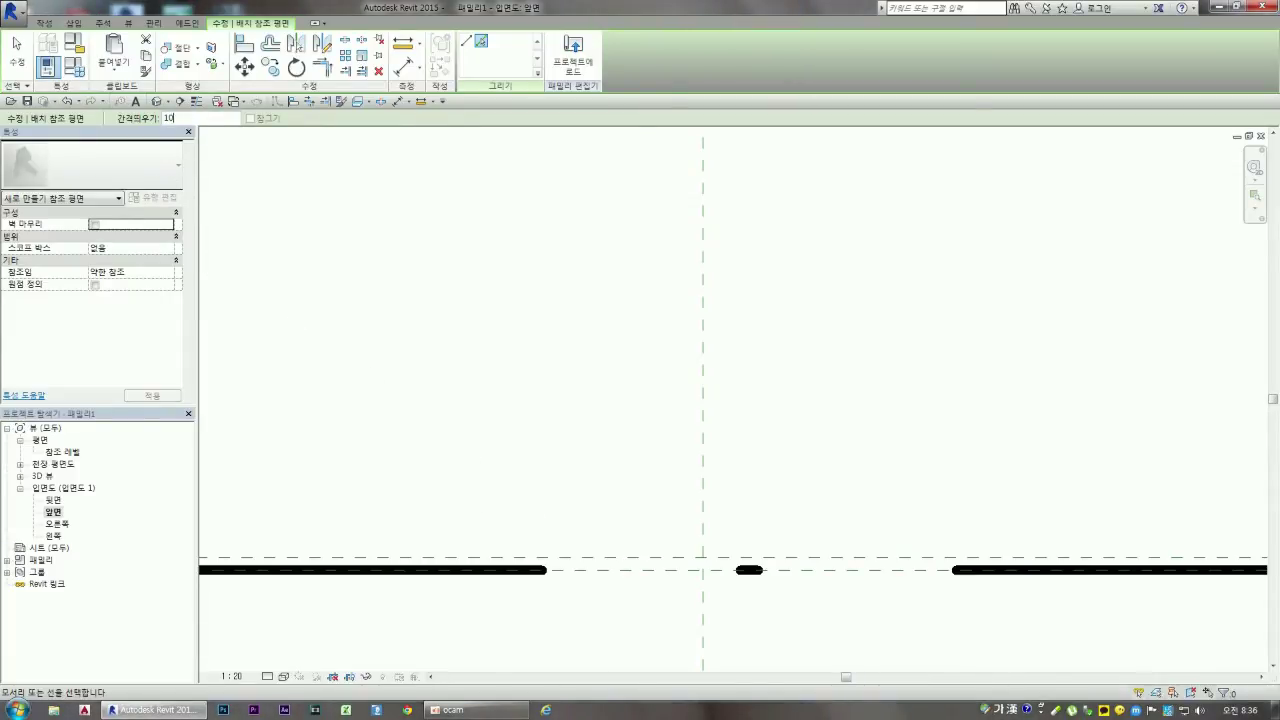
pyautogui.click(672, 557)
pyautogui.doubleClick(160, 118)
pyautogui.write('63')
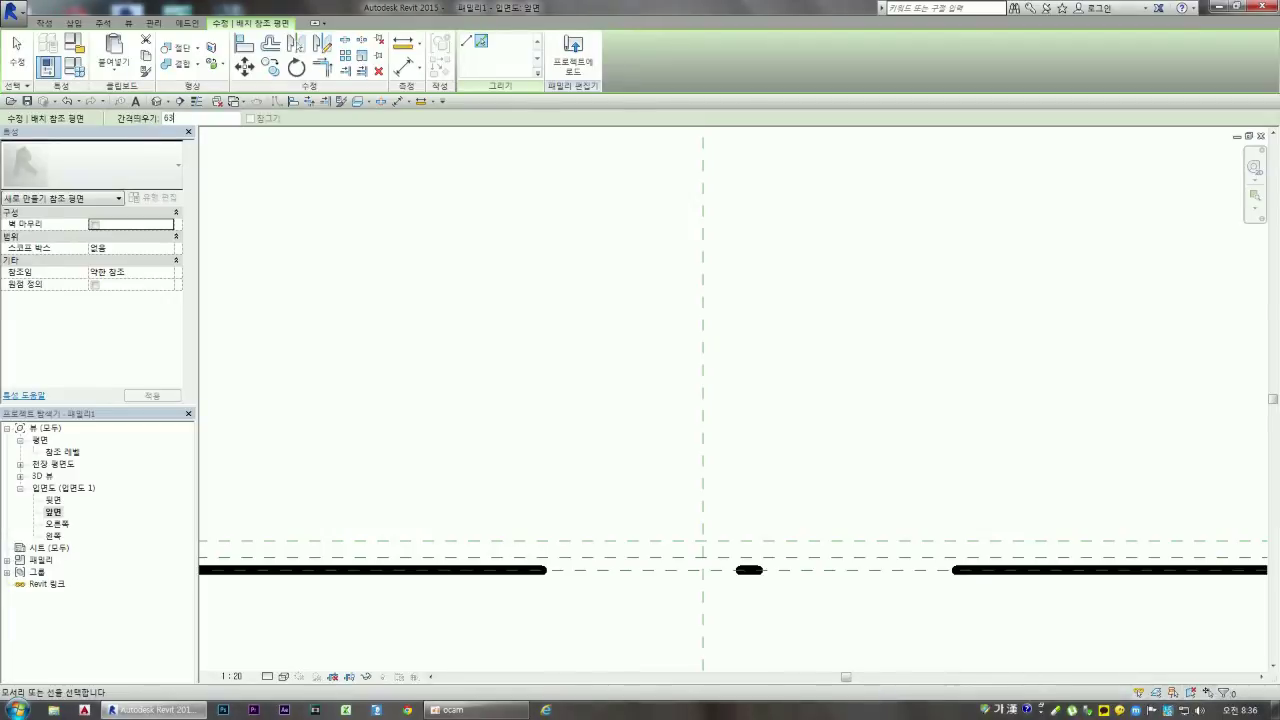
pyautogui.write('0.0')
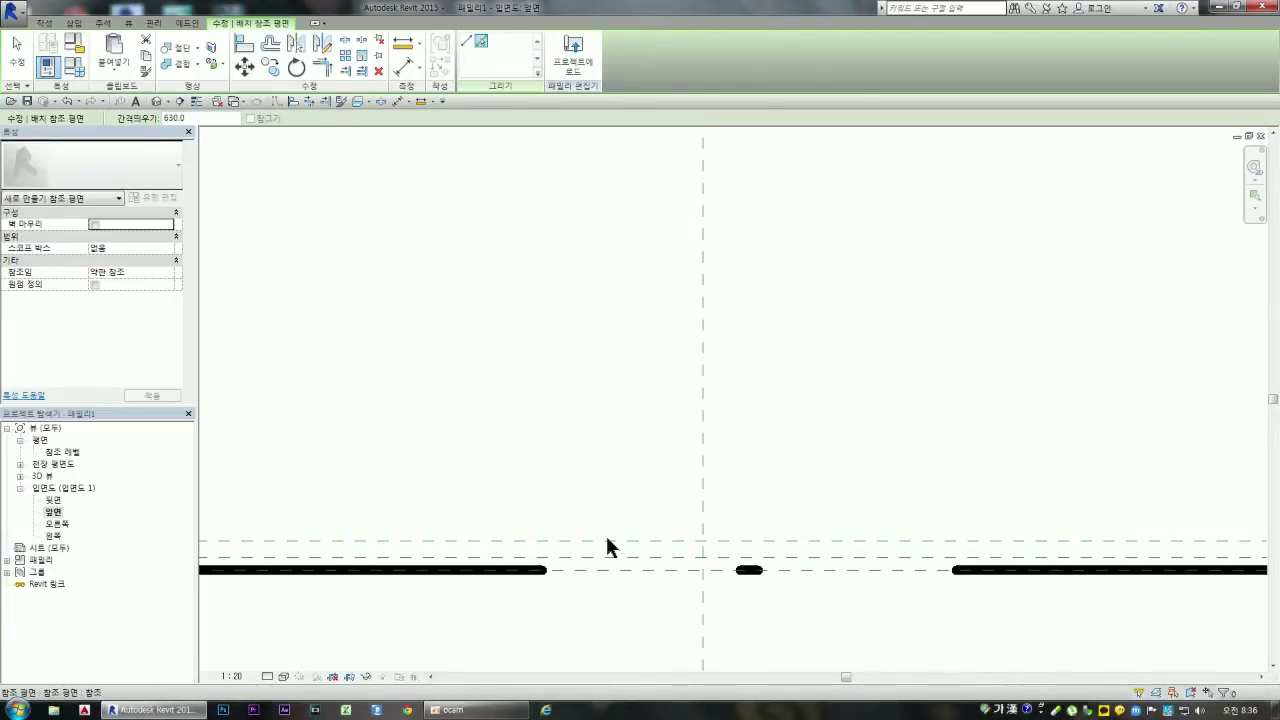
pyautogui.scroll(-3, 574, 502)
# Step: Undo the extra plane and place a reference plane 630 above the level
pyautogui.scroll(-2, 585, 450)
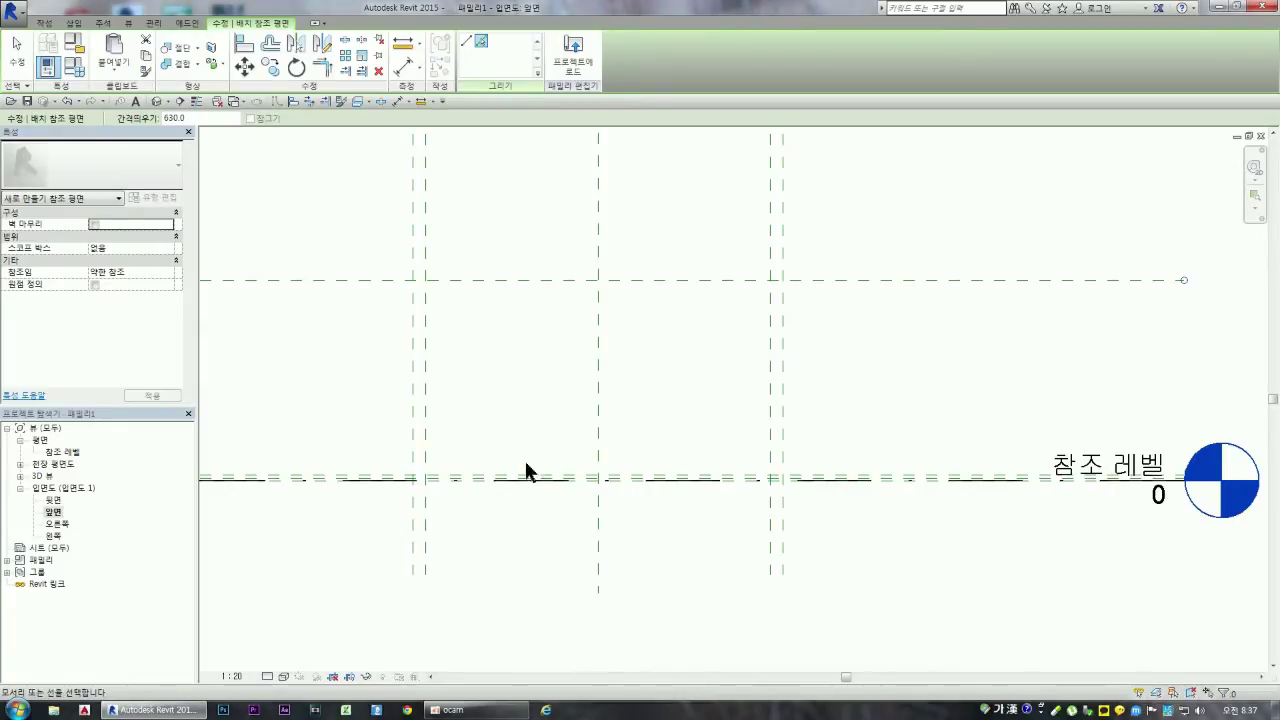
pyautogui.scroll(5, 524, 460)
pyautogui.hotkey('ctrl', 'z')
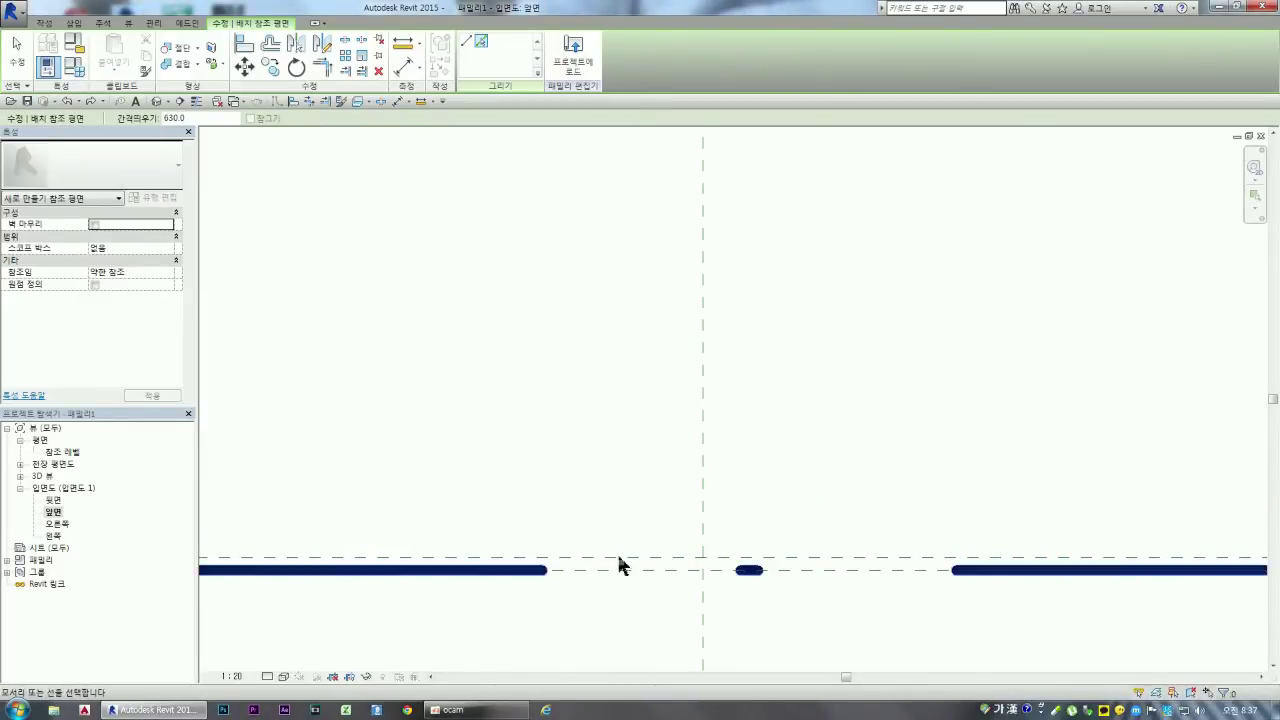
pyautogui.moveTo(199, 119); pyautogui.dragTo(128, 120)
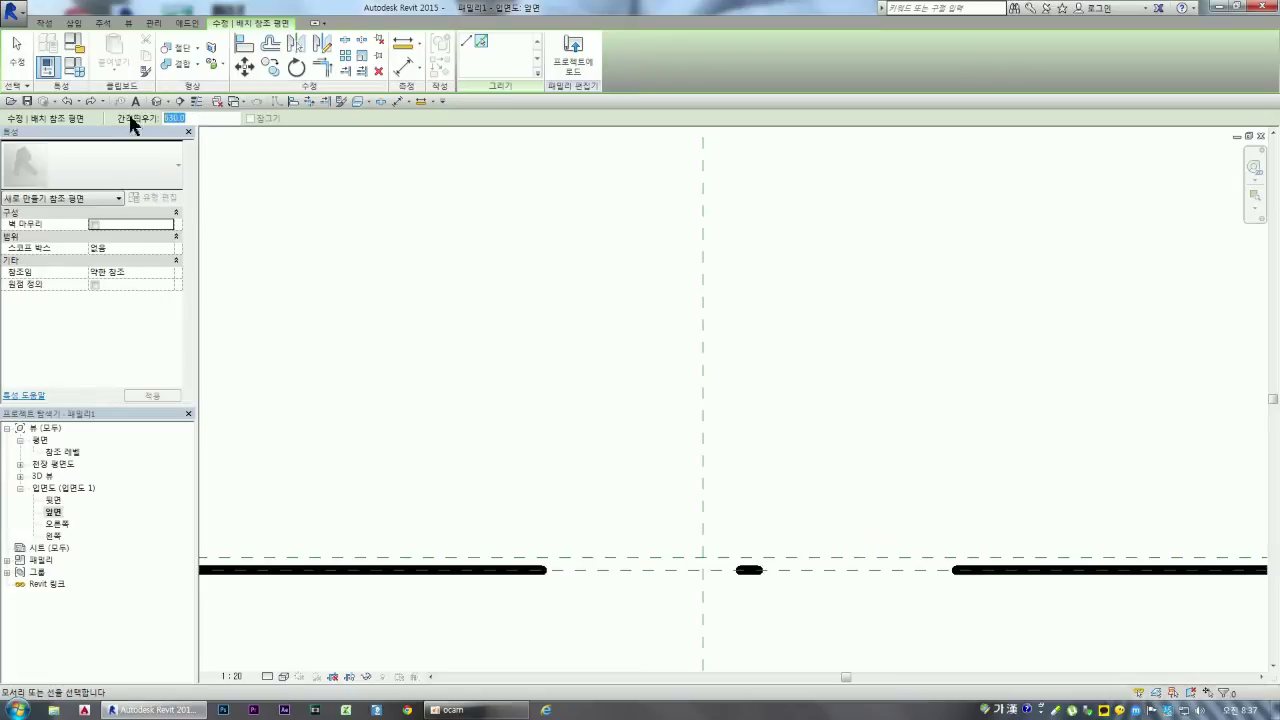
pyautogui.write('10.0')
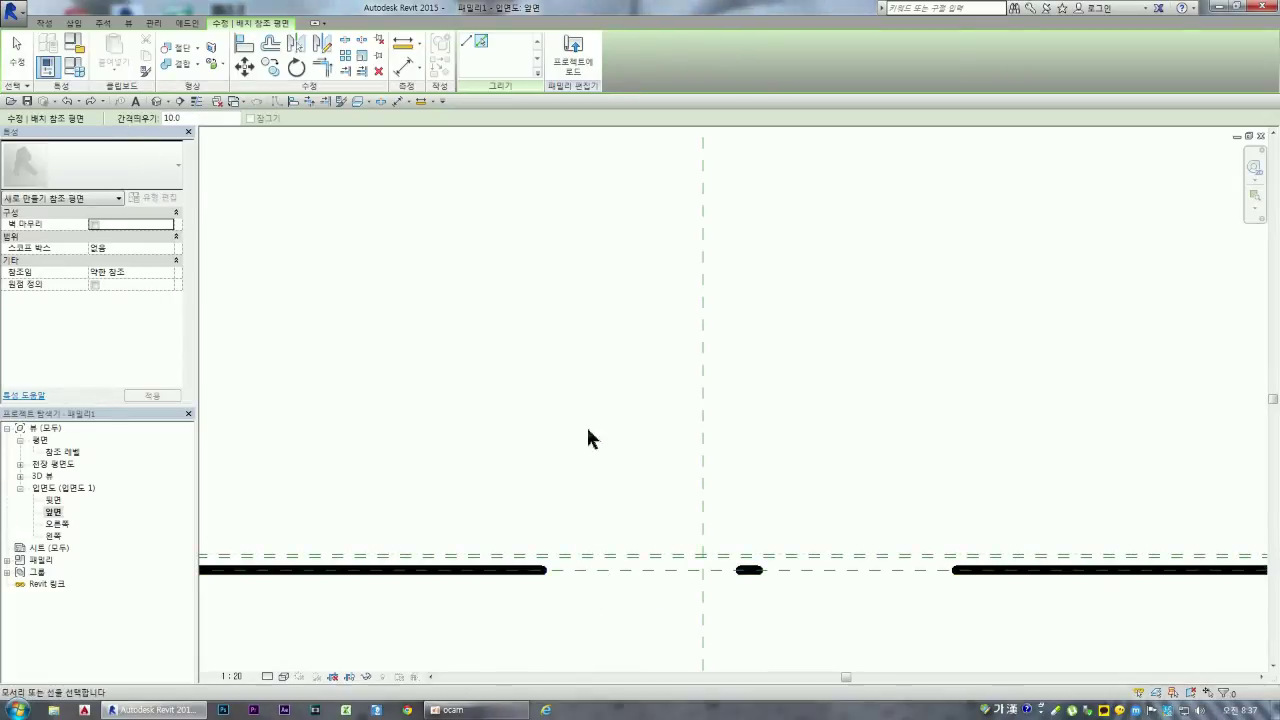
pyautogui.moveTo(179, 119); pyautogui.dragTo(145, 121)
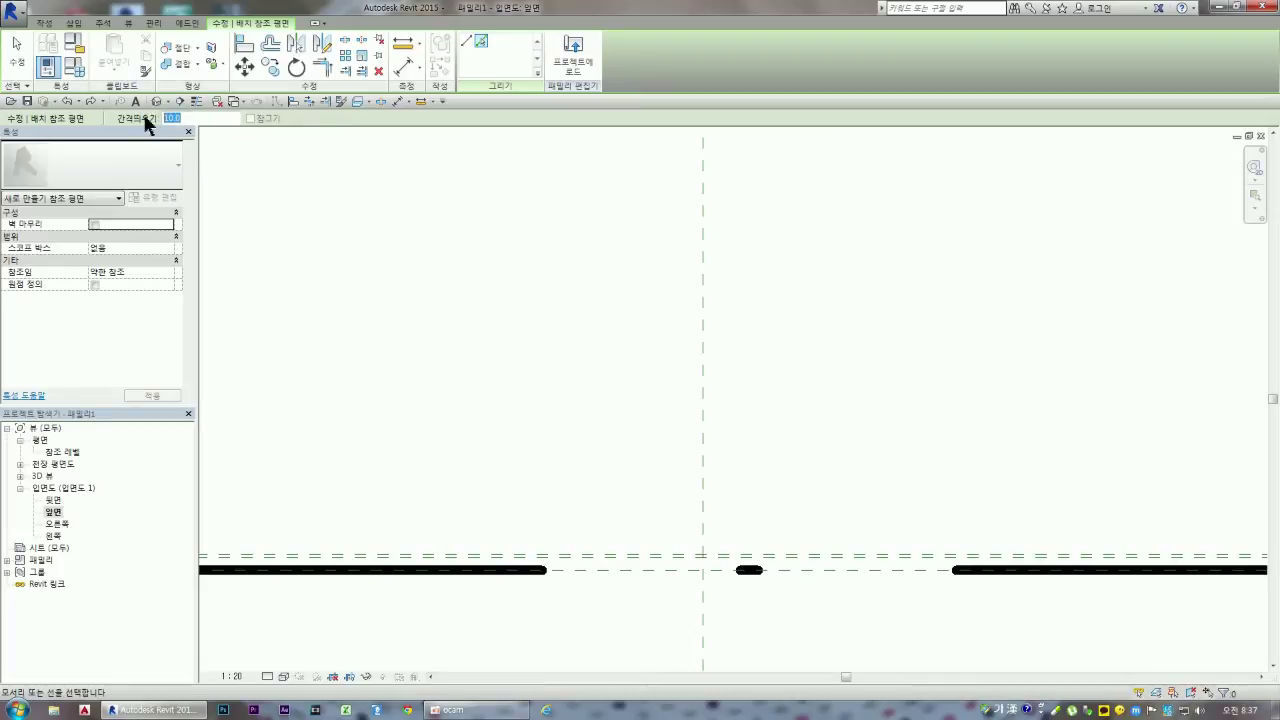
pyautogui.write('630')
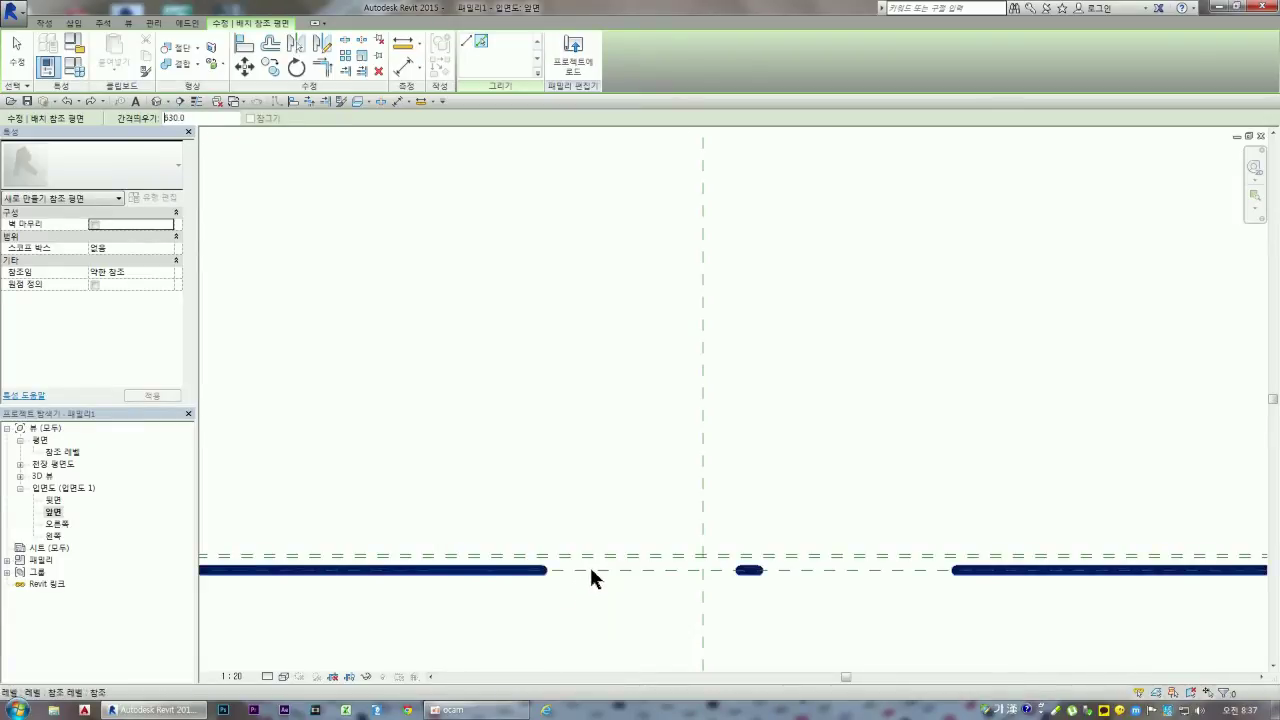
pyautogui.click(589, 564)
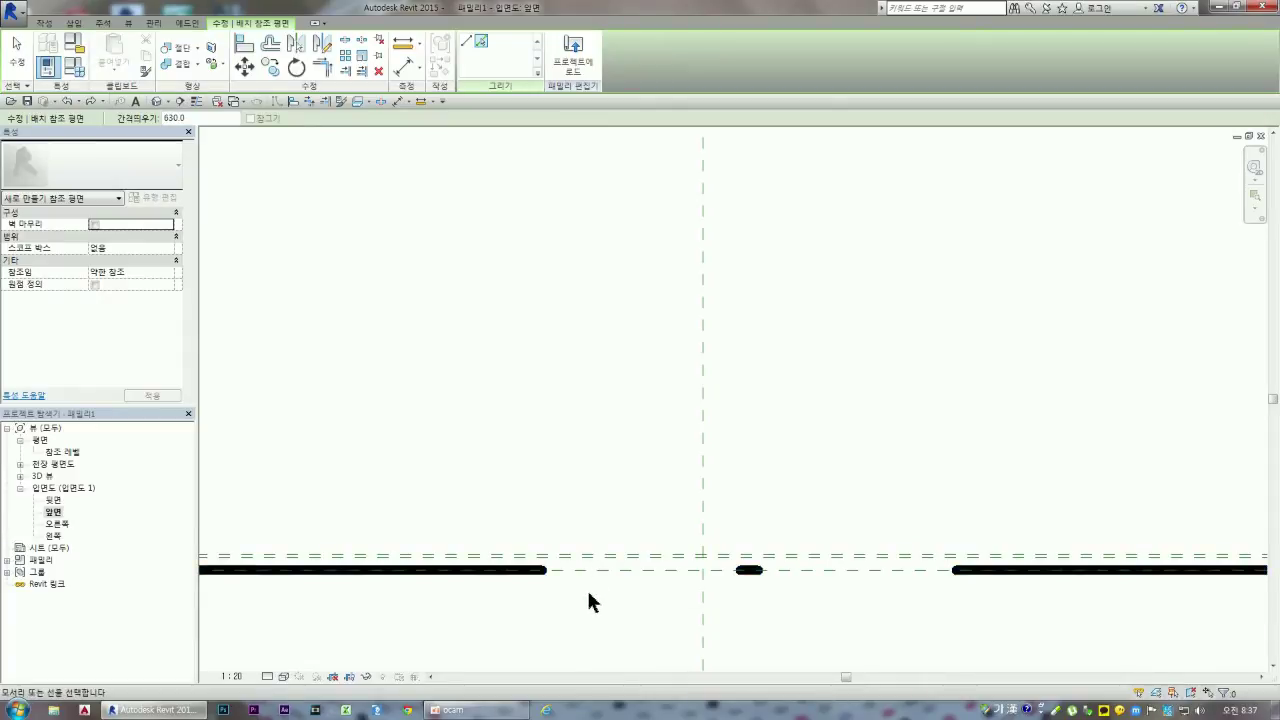
# Step: Add a reference plane at offset 715 and set the next offset to 745
pyautogui.scroll(-3, 595, 595)
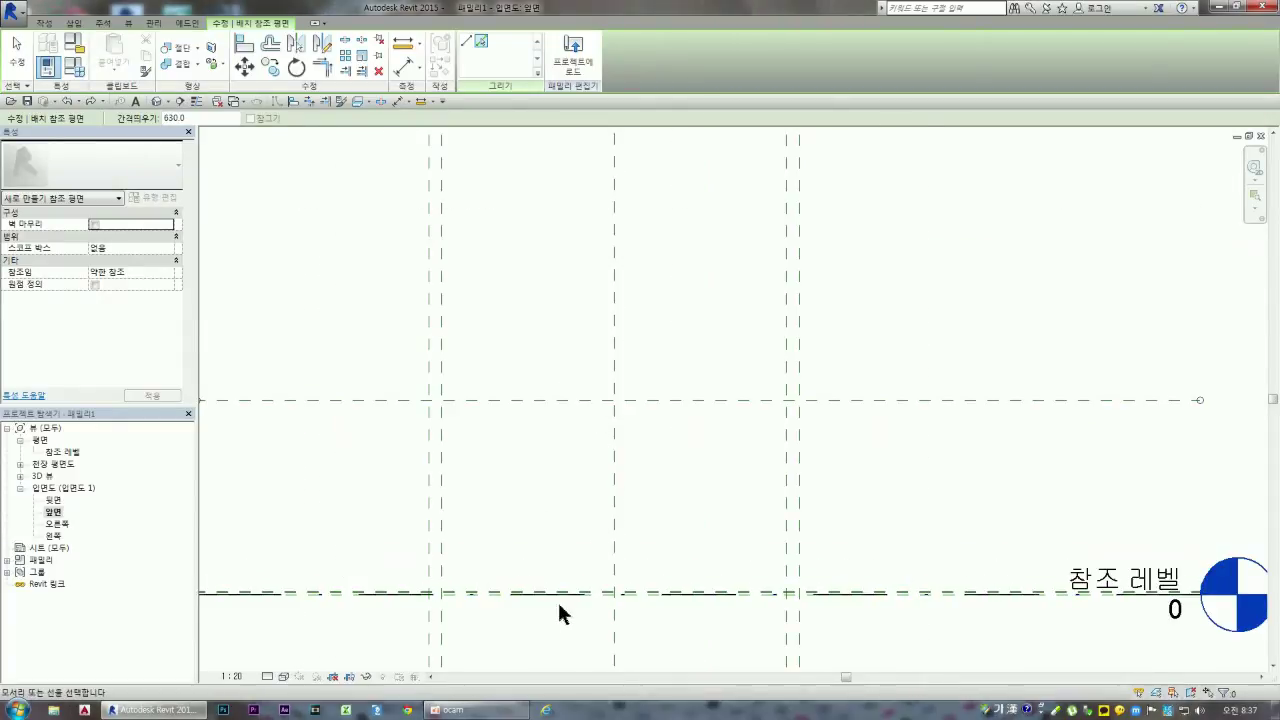
pyautogui.scroll(1, 557, 600)
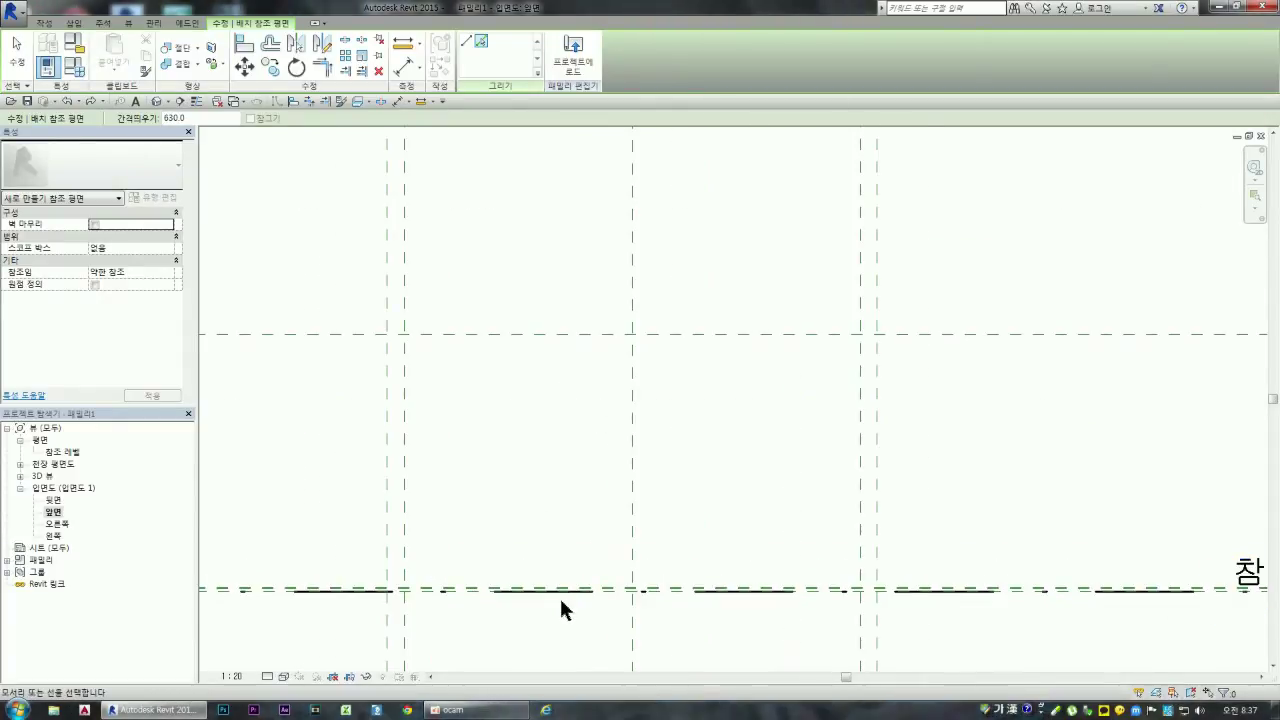
pyautogui.doubleClick(175, 118)
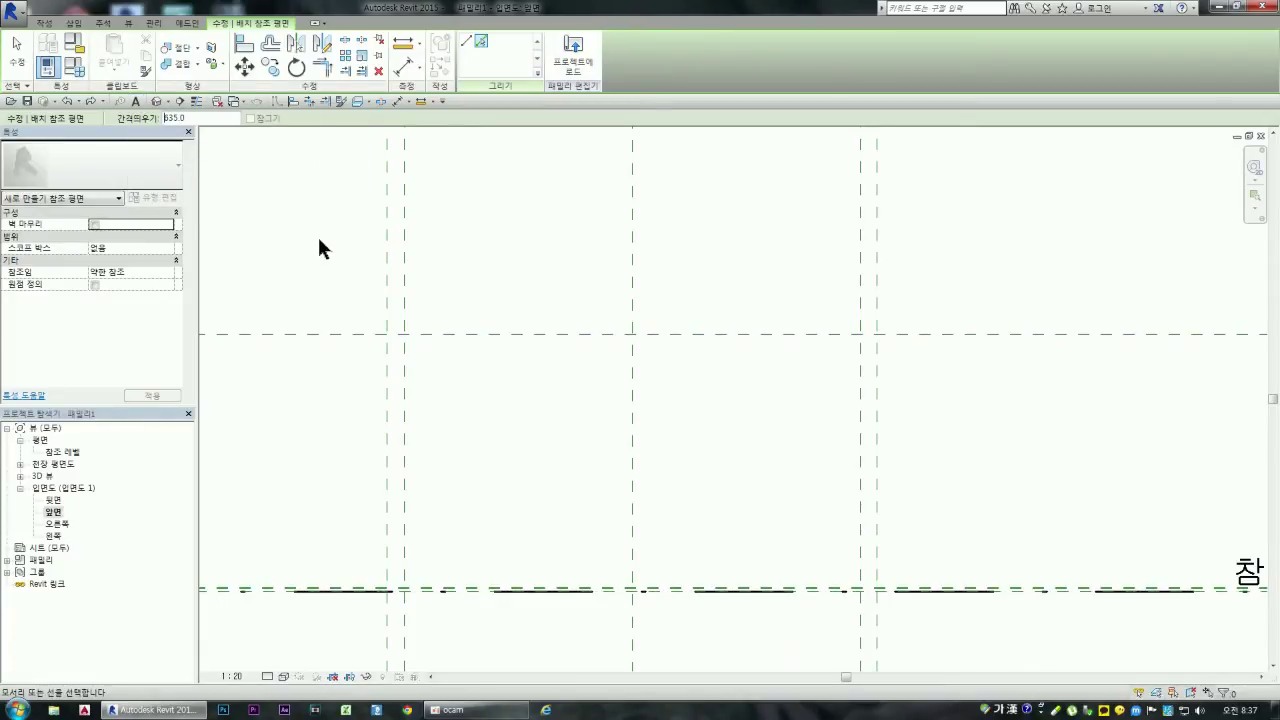
pyautogui.click(607, 589)
pyautogui.doubleClick(172, 118)
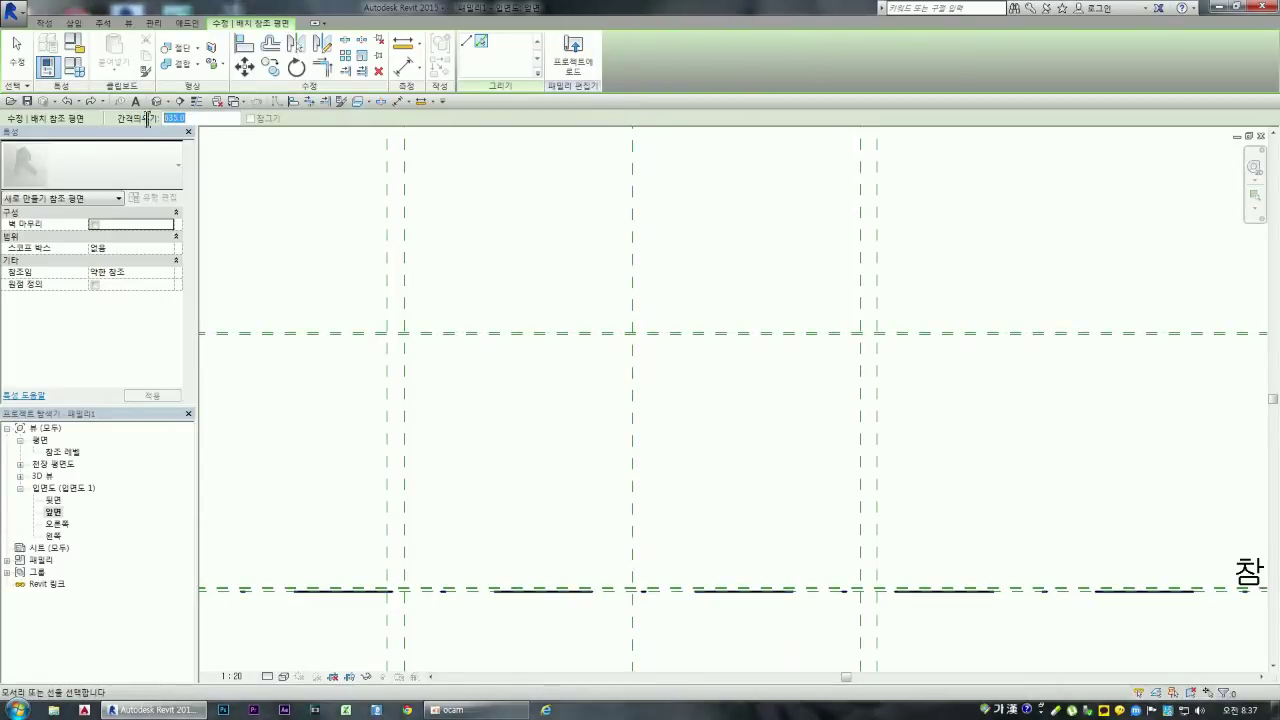
pyautogui.write('715.0')
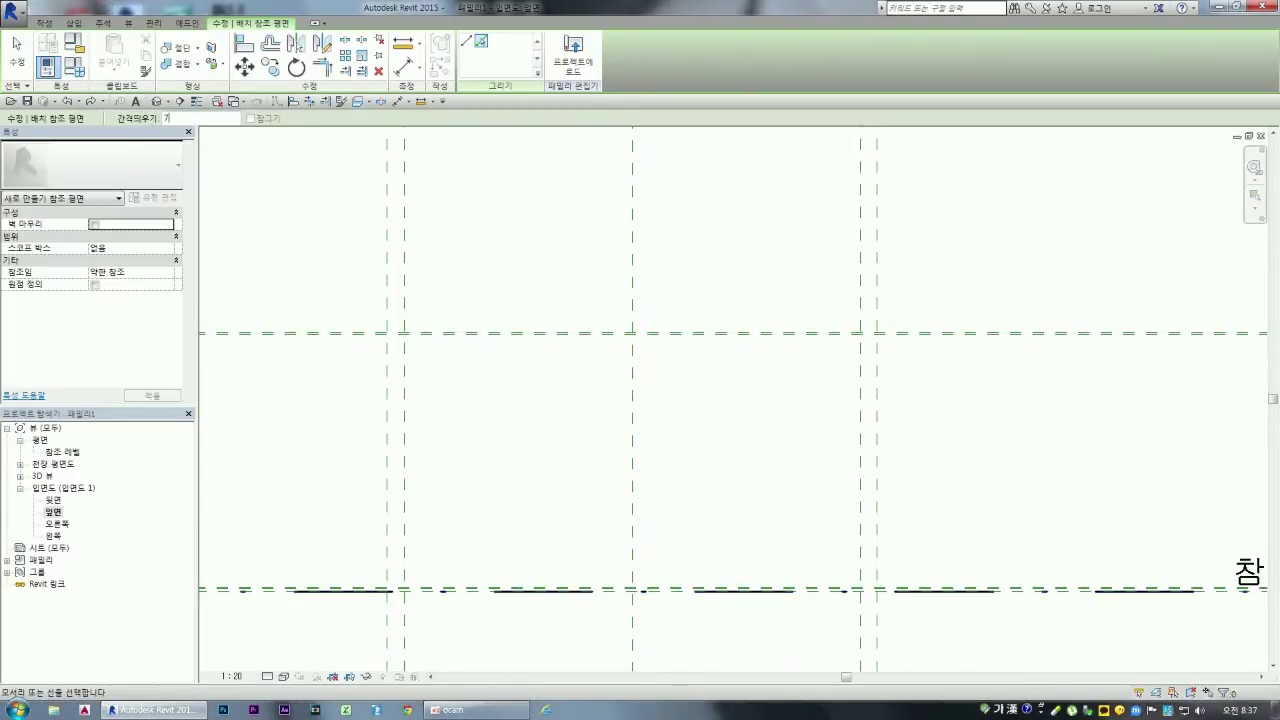
pyautogui.click(612, 586)
pyautogui.doubleClick(176, 118)
pyautogui.write('745')
pyautogui.press('Return')
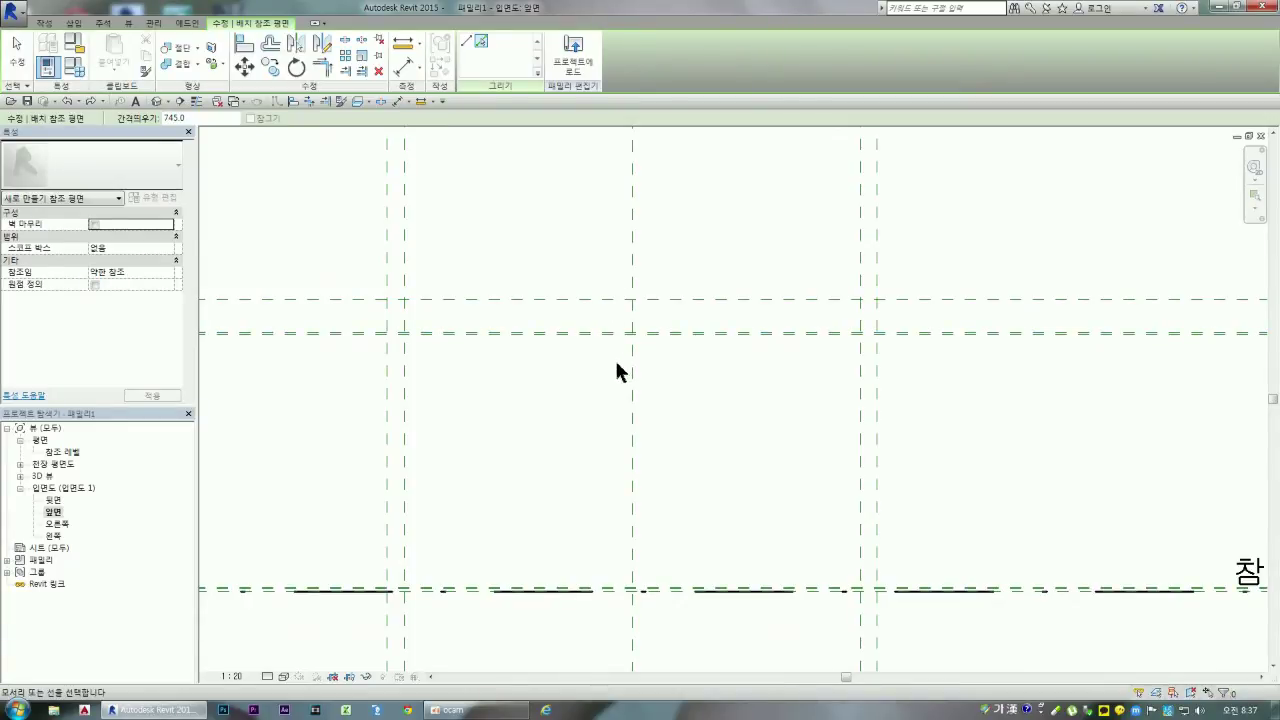
pyautogui.scroll(-1, 638, 458)
pyautogui.scroll(-1, 636, 453)
# Step: Delete the unwanted reference plane lying below the reference level
pyautogui.scroll(-1, 629, 446)
pyautogui.scroll(1, 630, 463)
pyautogui.scroll(1, 631, 475)
pyautogui.scroll(2, 630, 474)
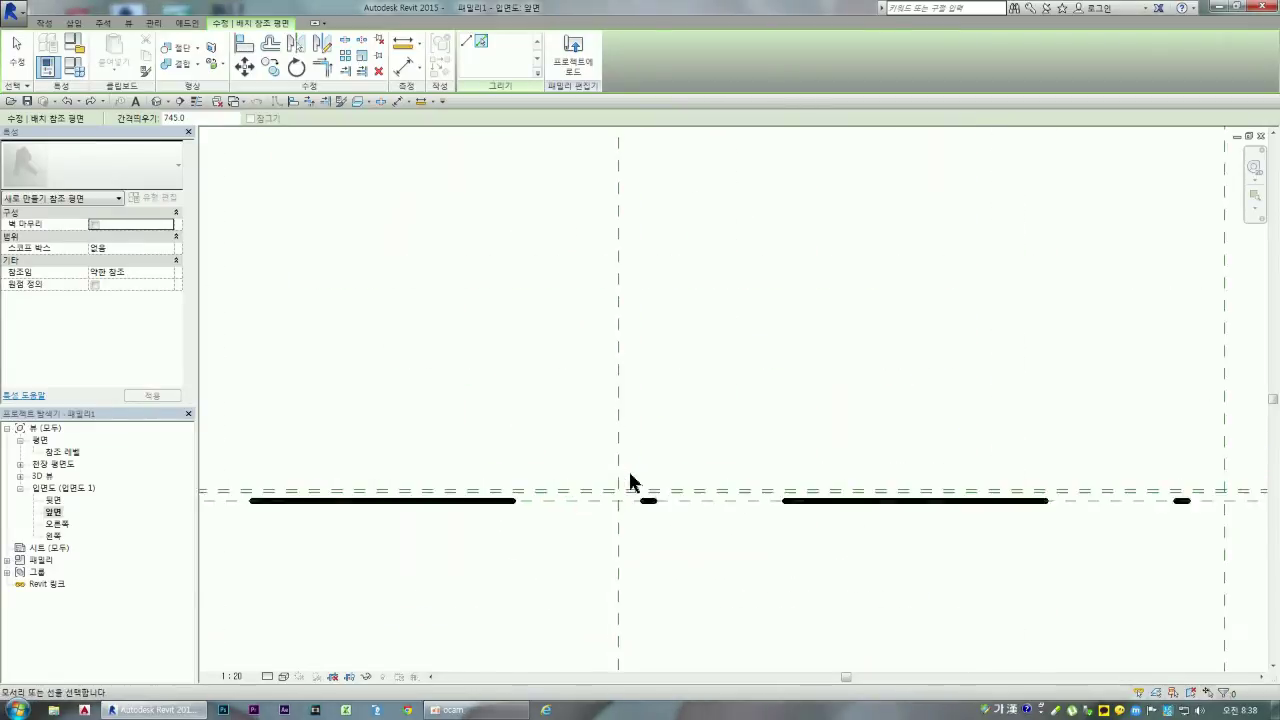
pyautogui.scroll(1, 629, 480)
pyautogui.scroll(1, 631, 500)
pyautogui.scroll(2, 626, 498)
pyautogui.scroll(1, 629, 504)
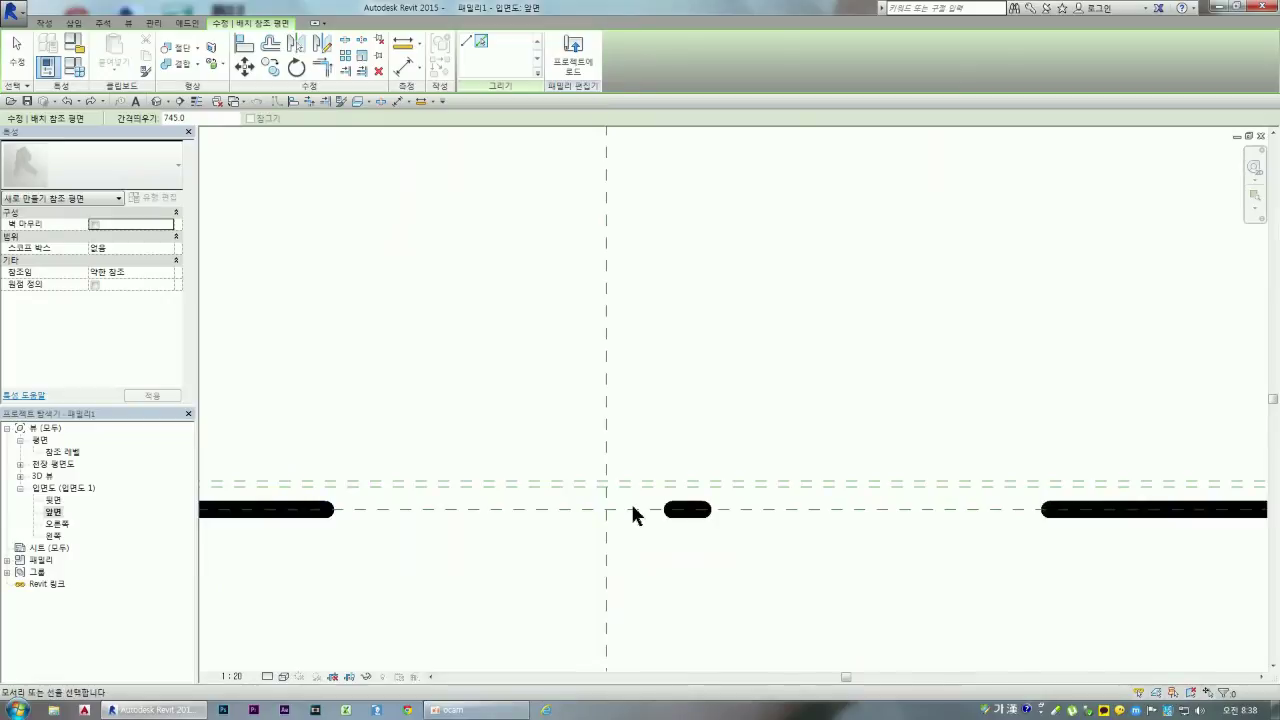
pyautogui.scroll(-2, 640, 514)
pyautogui.scroll(-2, 645, 512)
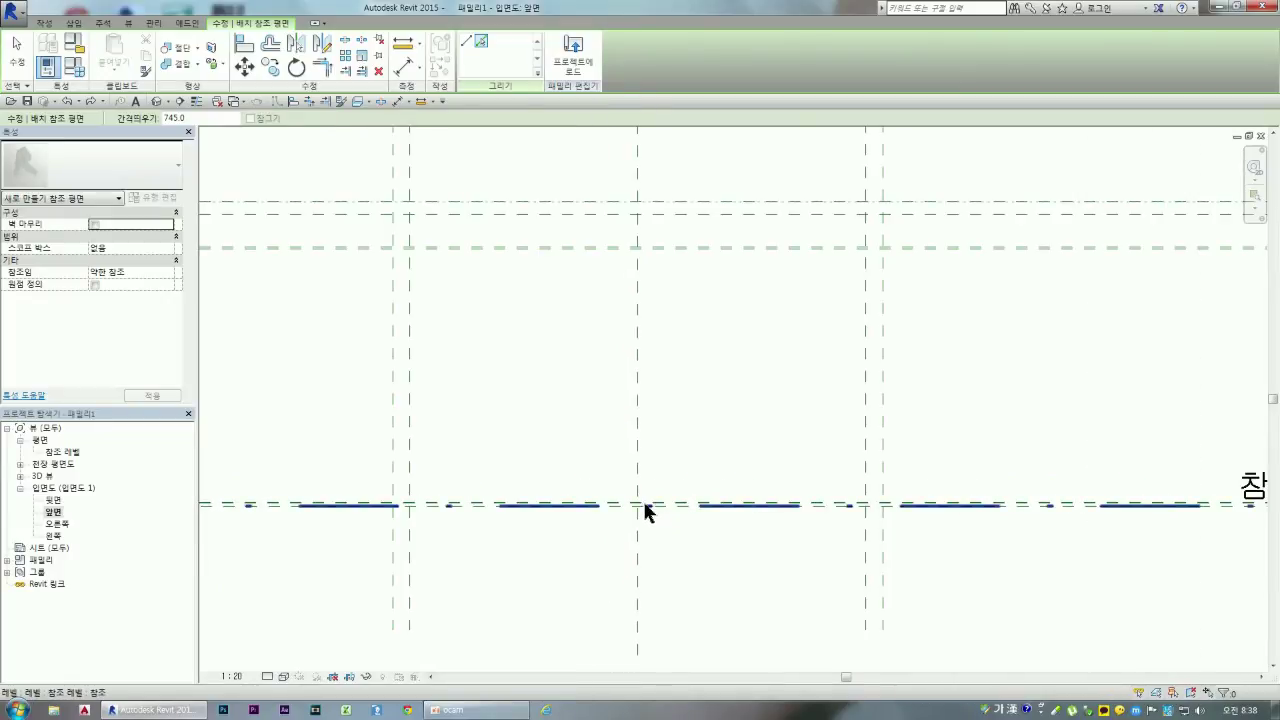
pyautogui.scroll(-2, 646, 500)
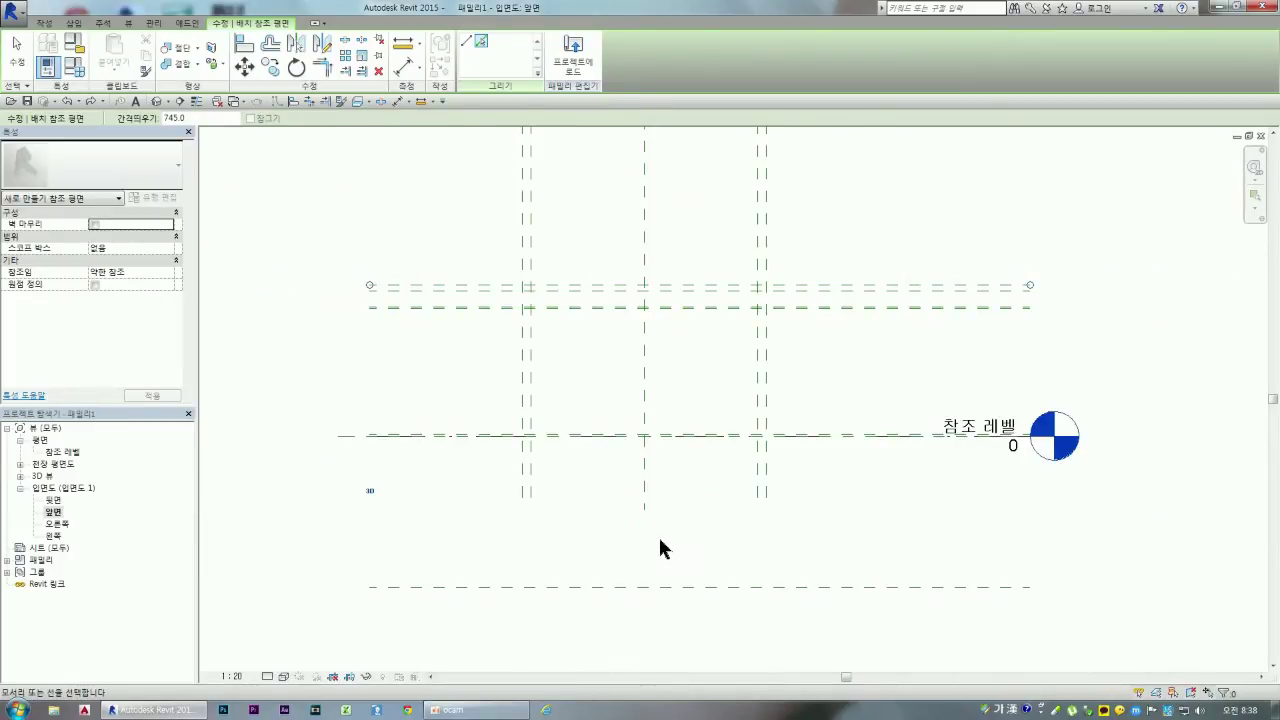
pyautogui.press('Escape')
pyautogui.click(648, 586)
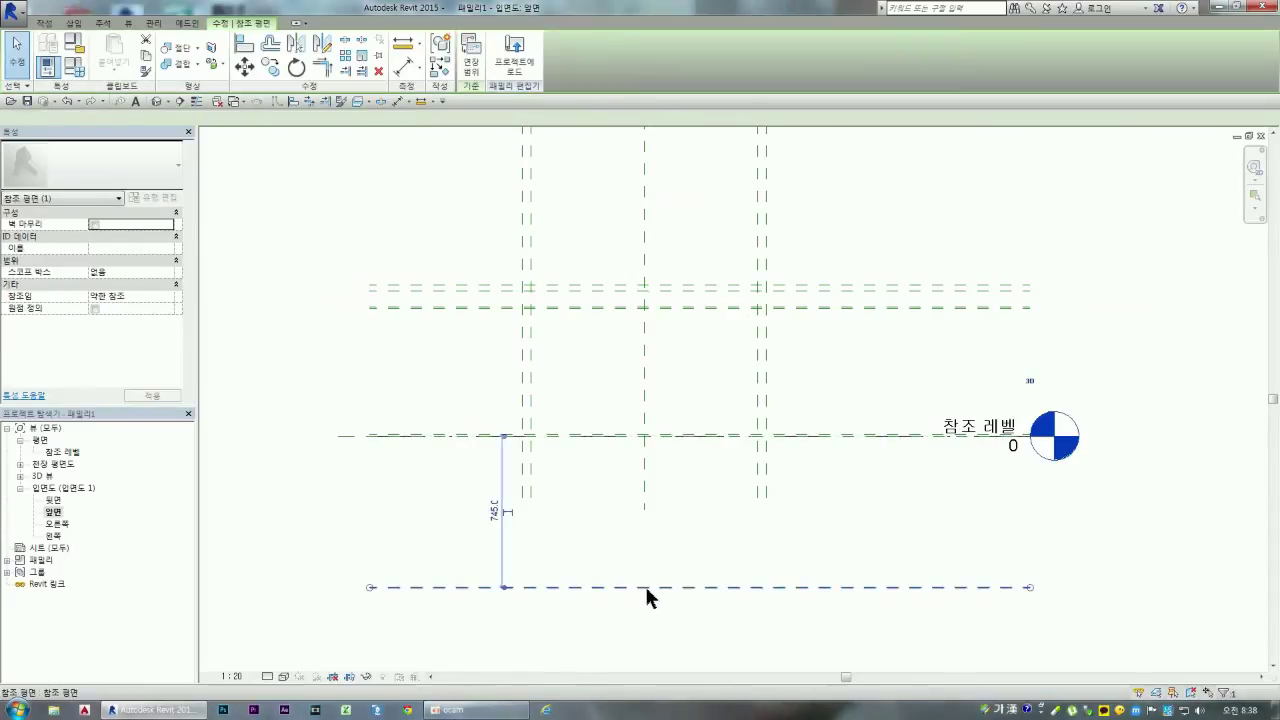
pyautogui.press('Delete')
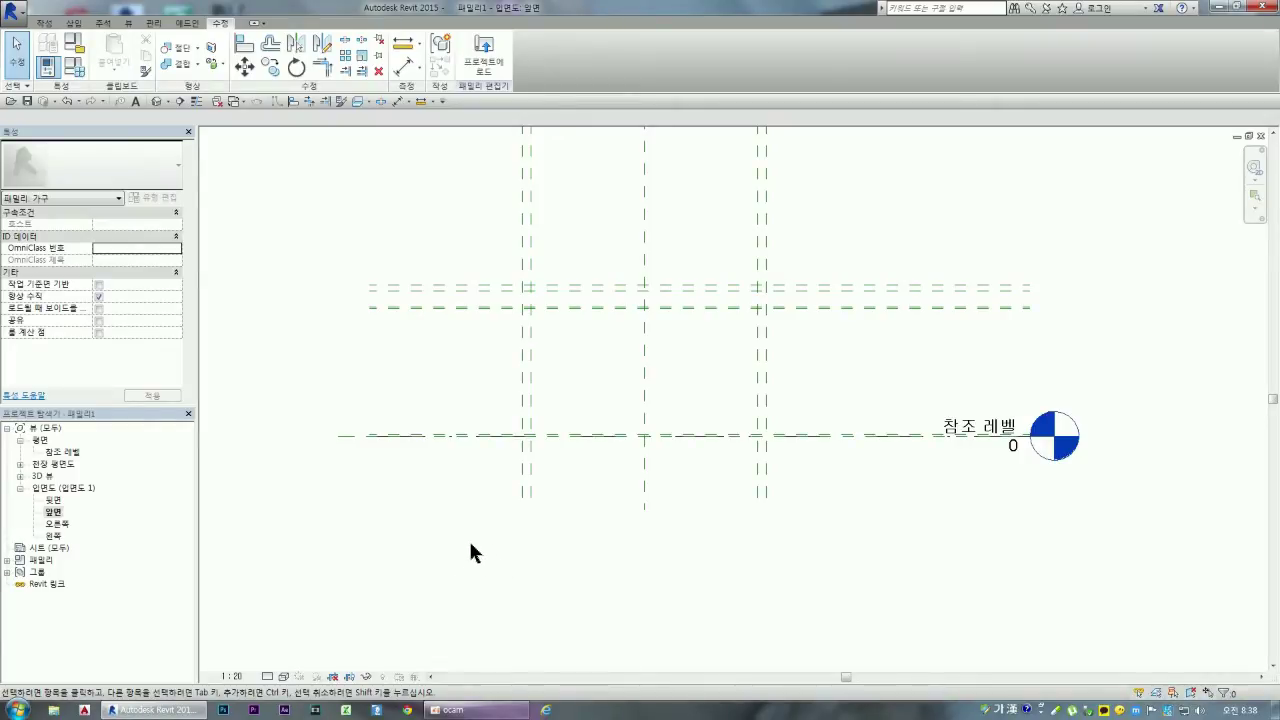
pyautogui.click(404, 70)
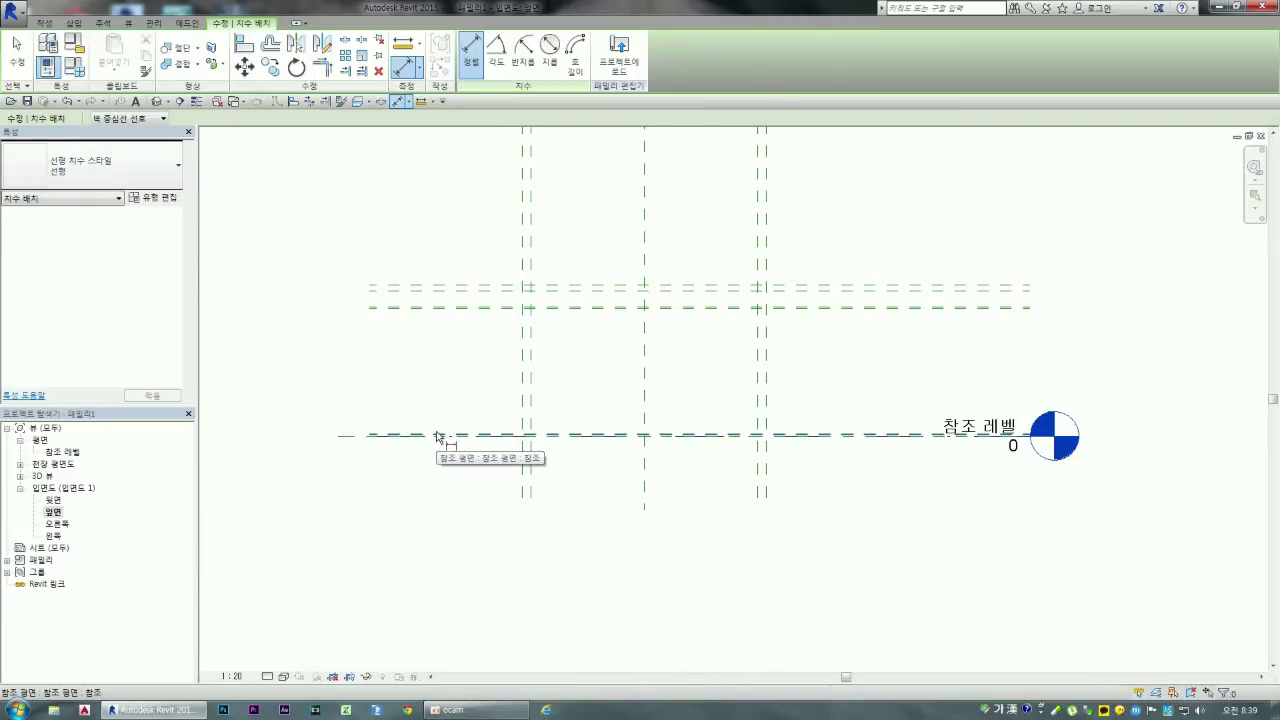
# Step: Dimension from the reference level to the upper plane at 745 and lock it
pyautogui.scroll(2, 486, 449)
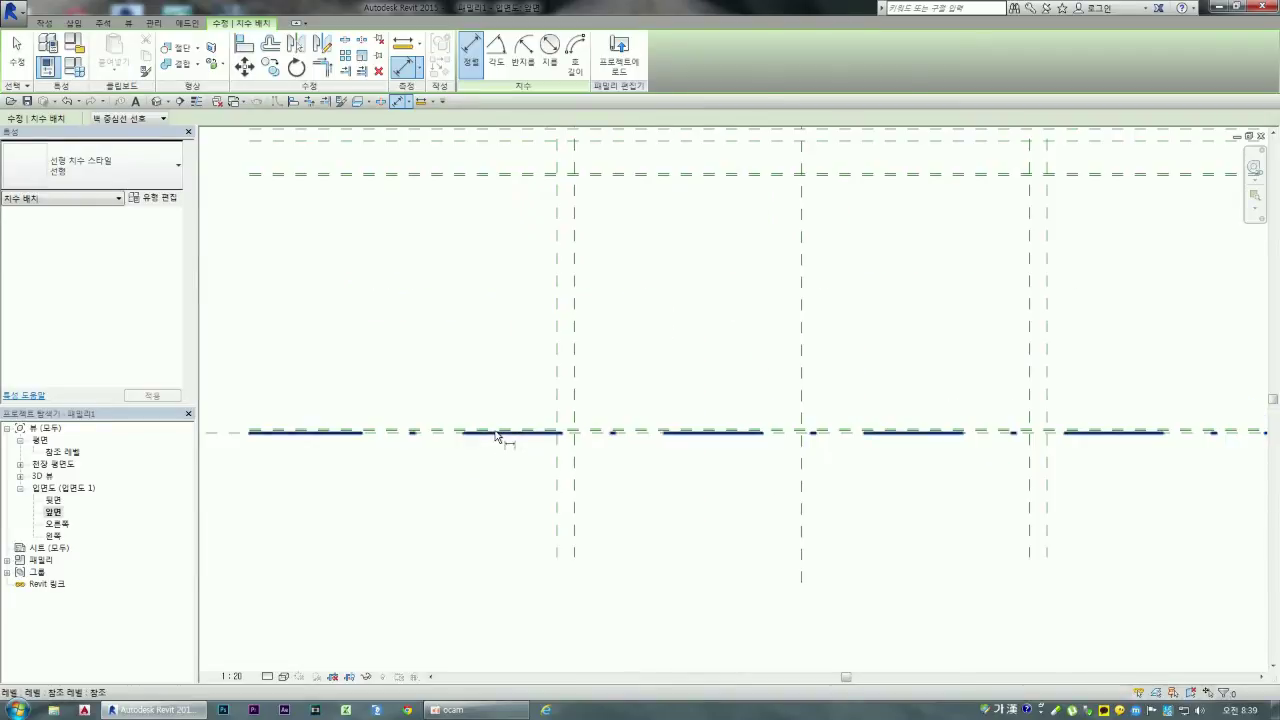
pyautogui.scroll(-1, 586, 449)
pyautogui.scroll(-1, 587, 447)
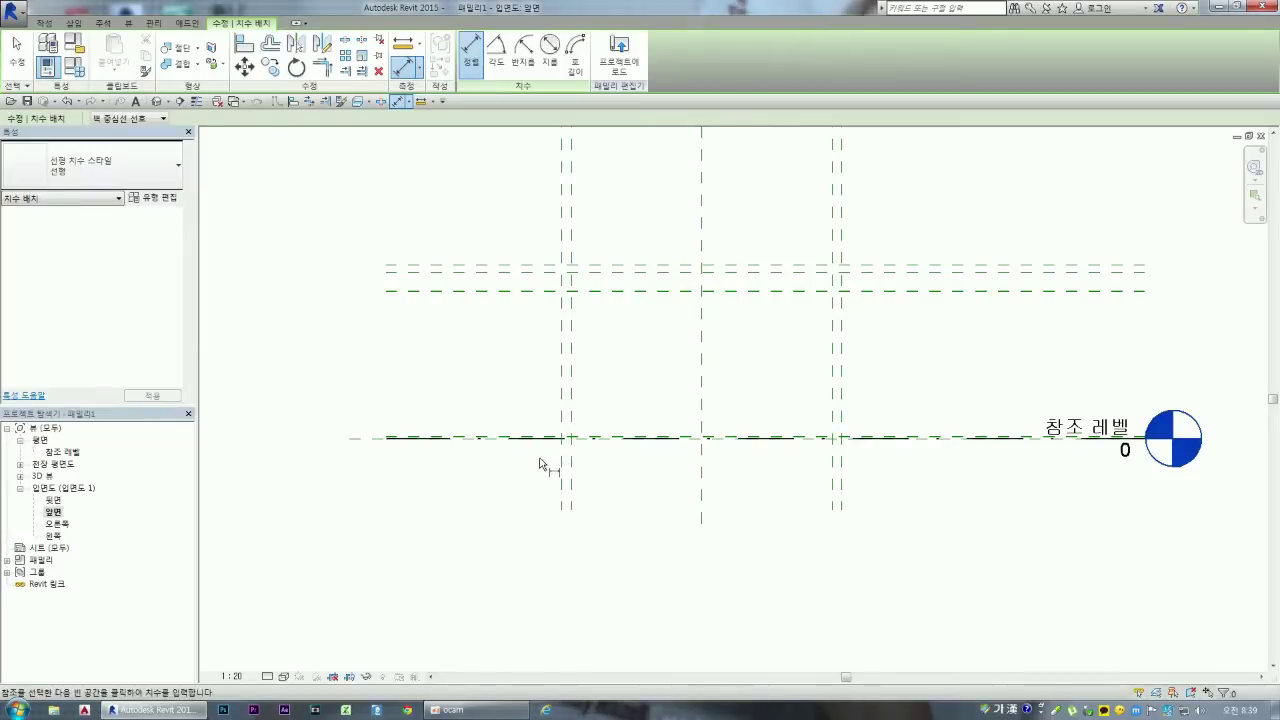
pyautogui.click(369, 441)
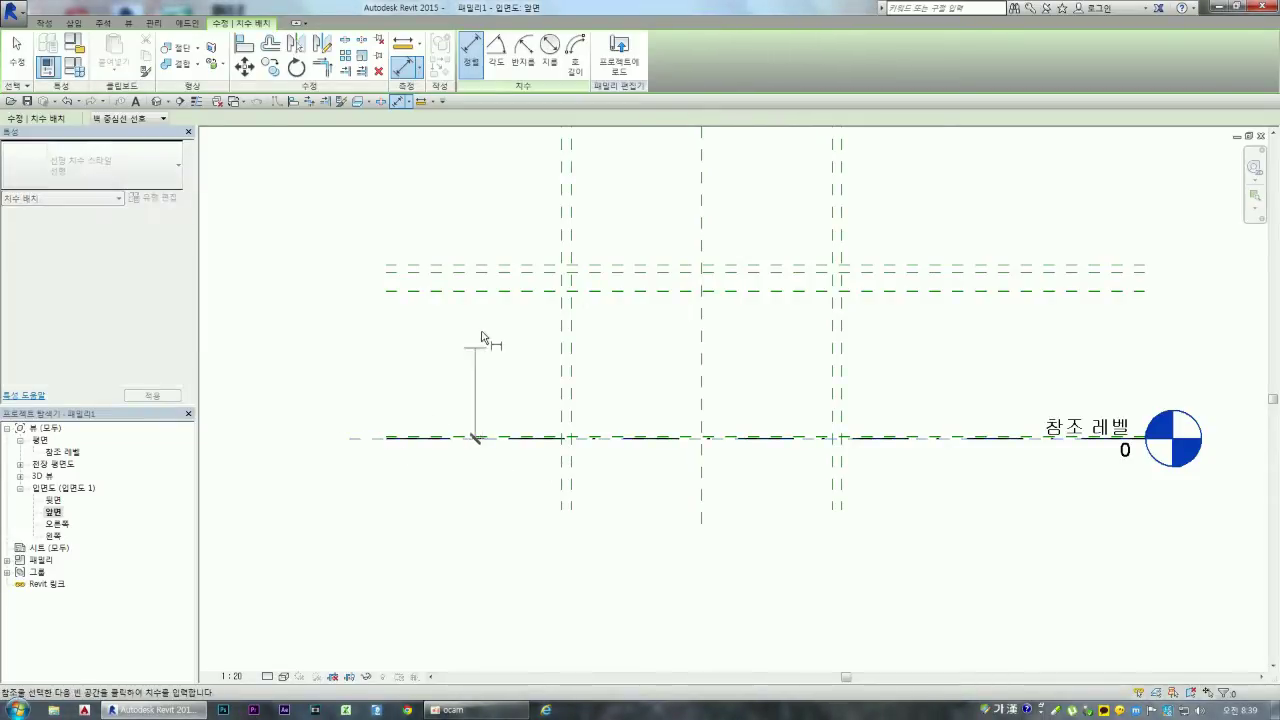
pyautogui.click(471, 252)
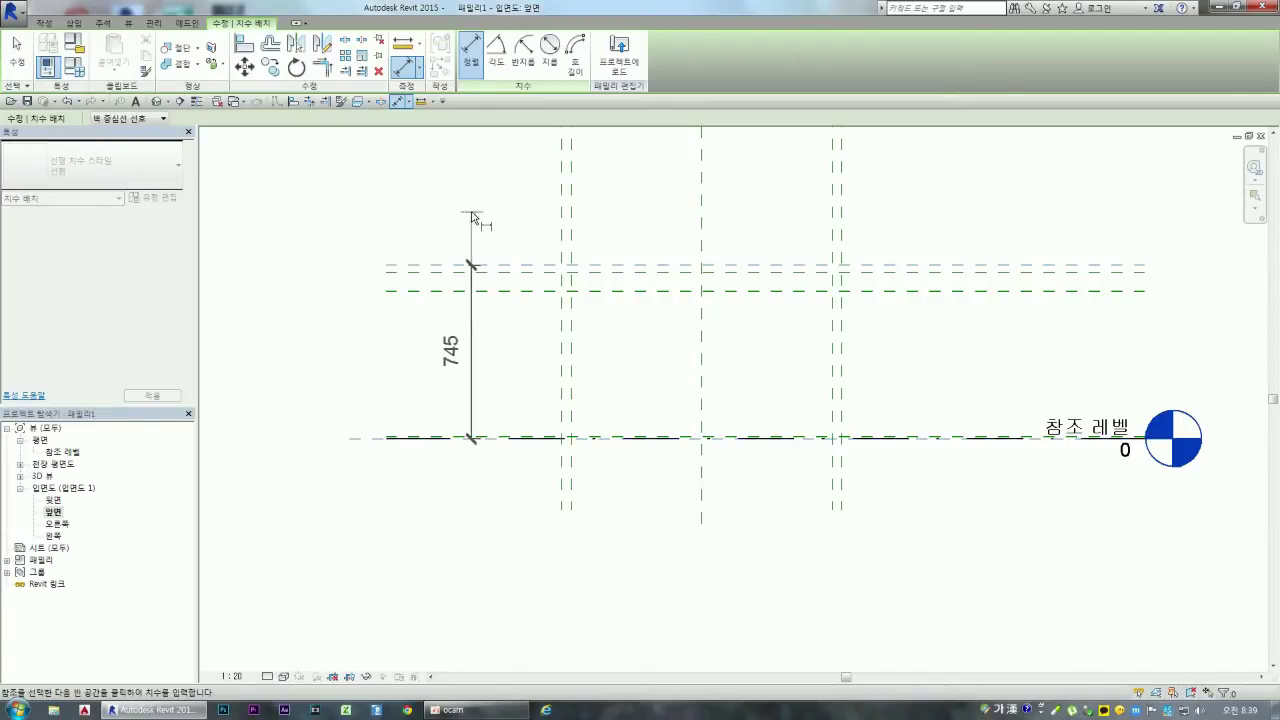
pyautogui.click(425, 208)
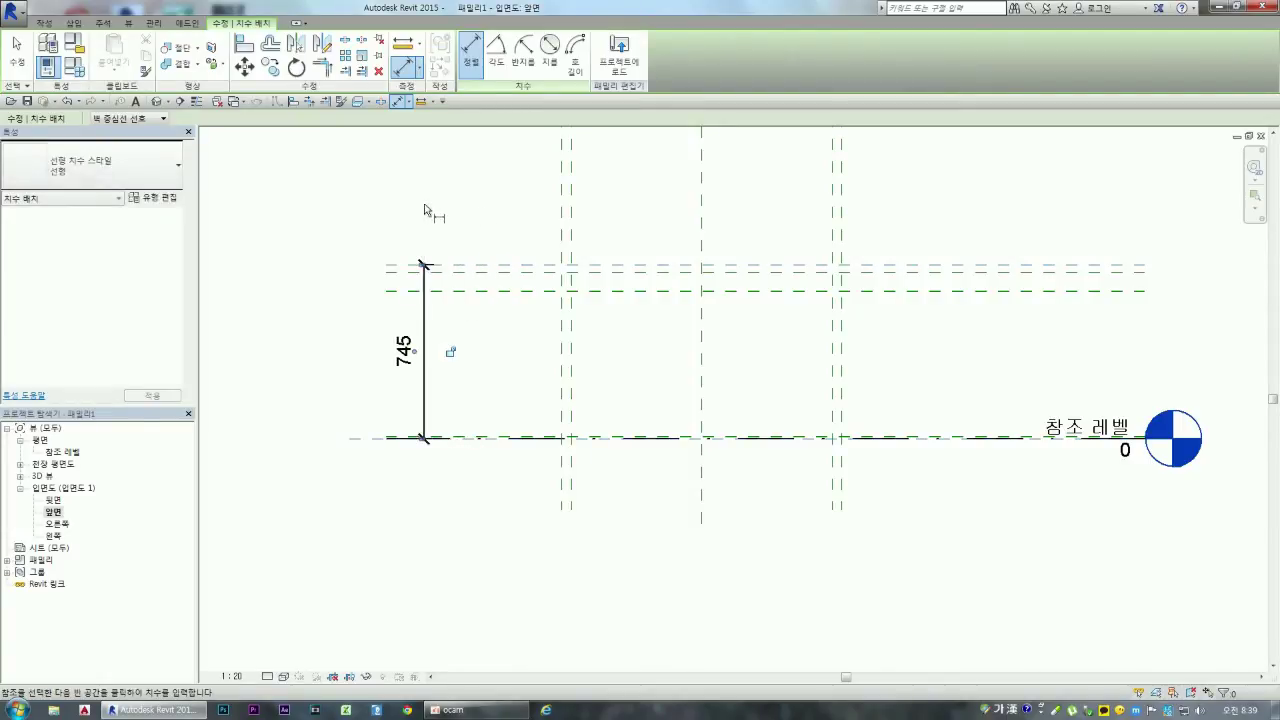
pyautogui.click(450, 352)
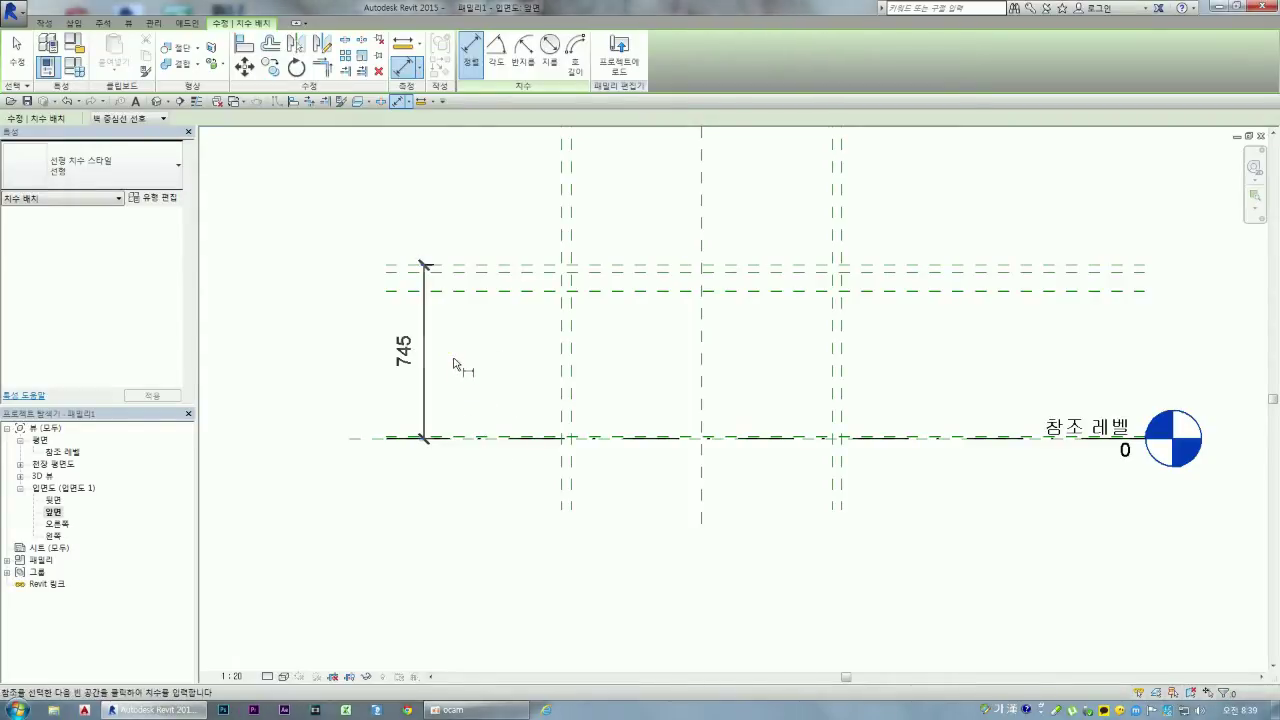
pyautogui.press('Escape')
pyautogui.press('Escape')
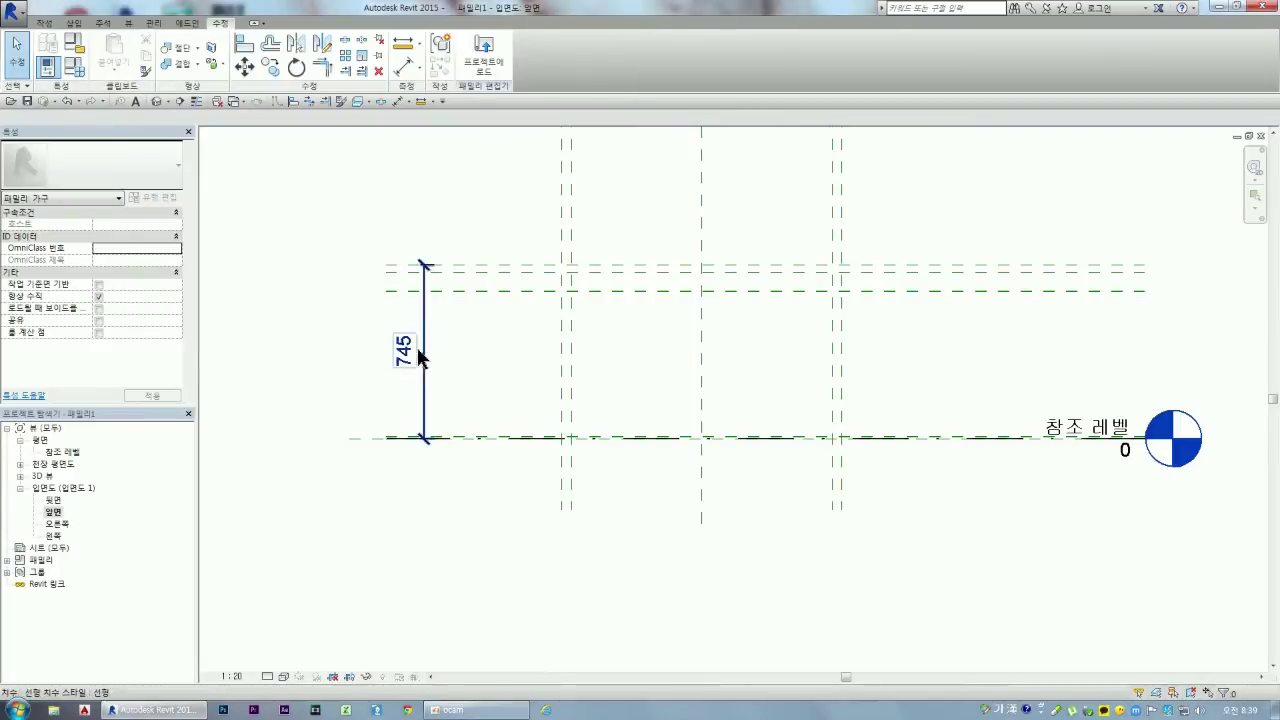
# Step: Label the 745 front-elevation dimension with a new 높이 type parameter
pyautogui.click(426, 378)
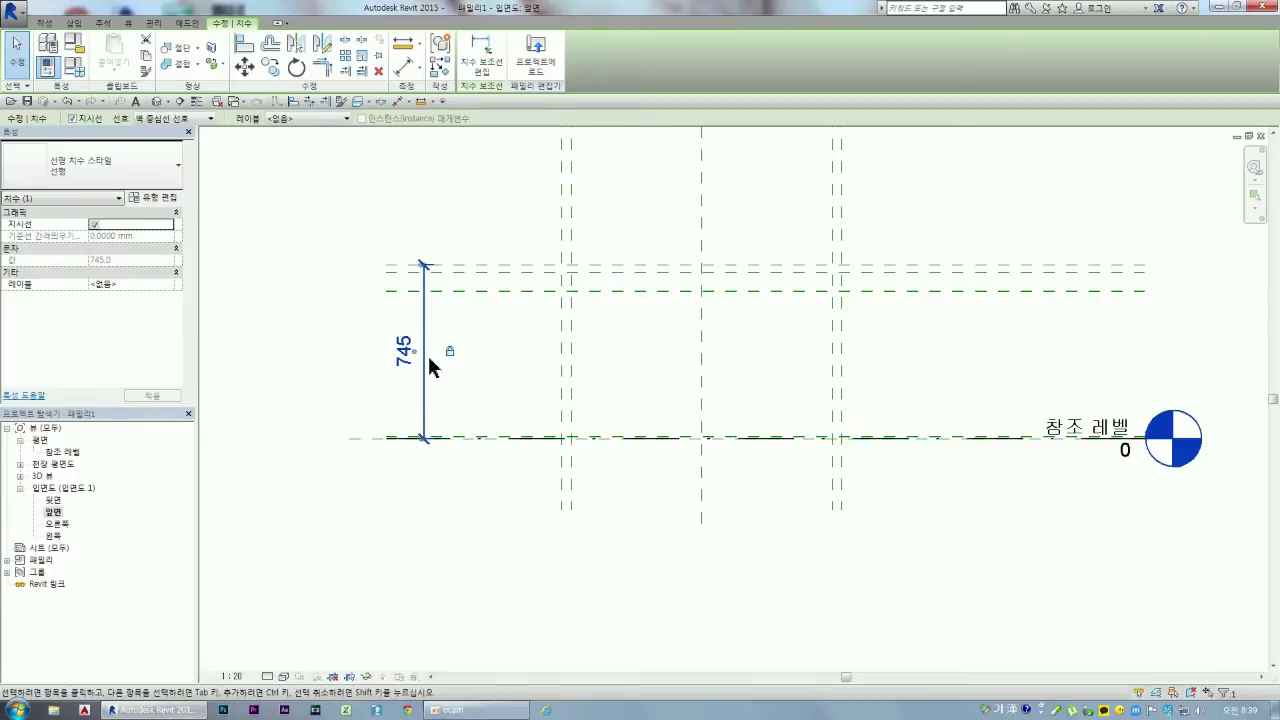
pyautogui.click(318, 118)
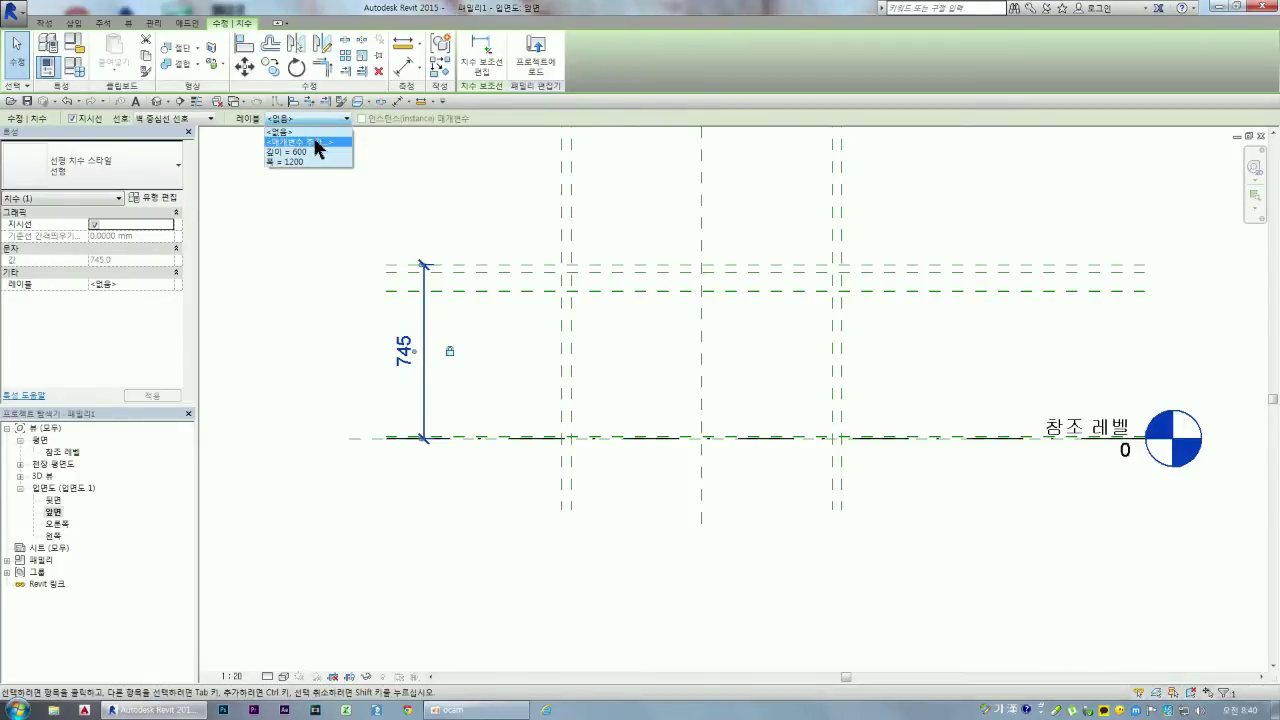
pyautogui.click(315, 142)
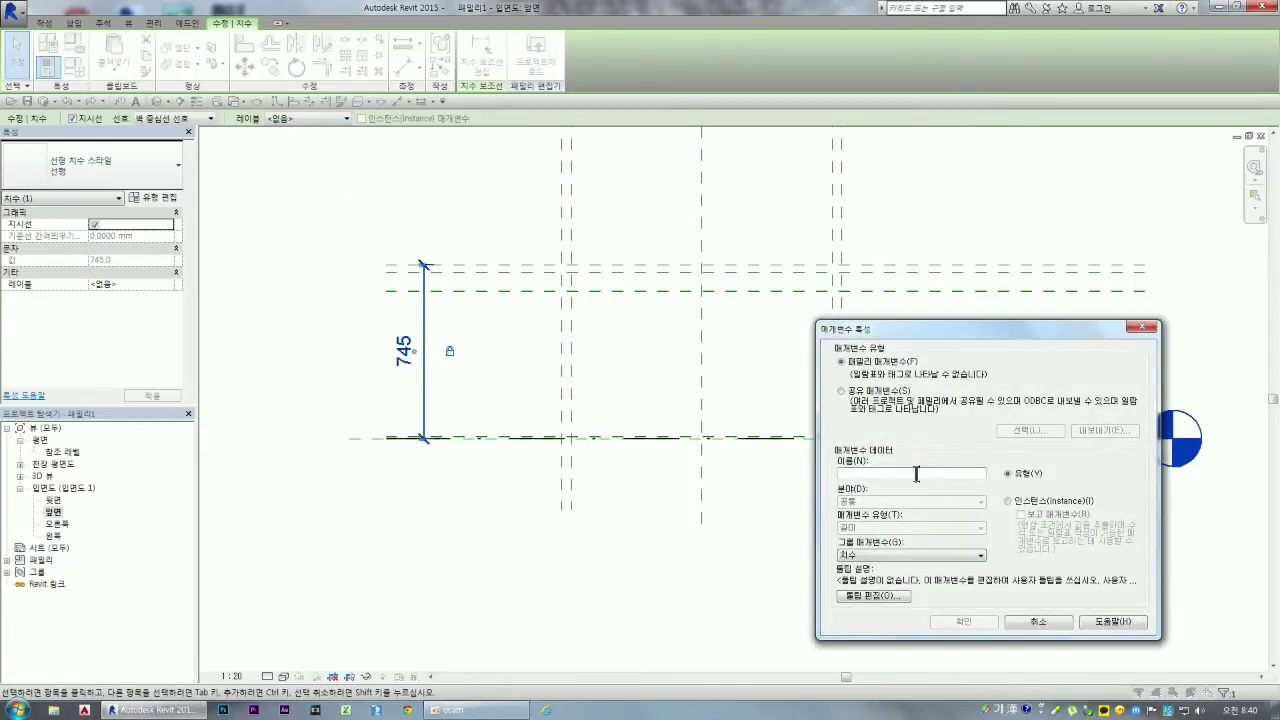
pyautogui.write('높이')
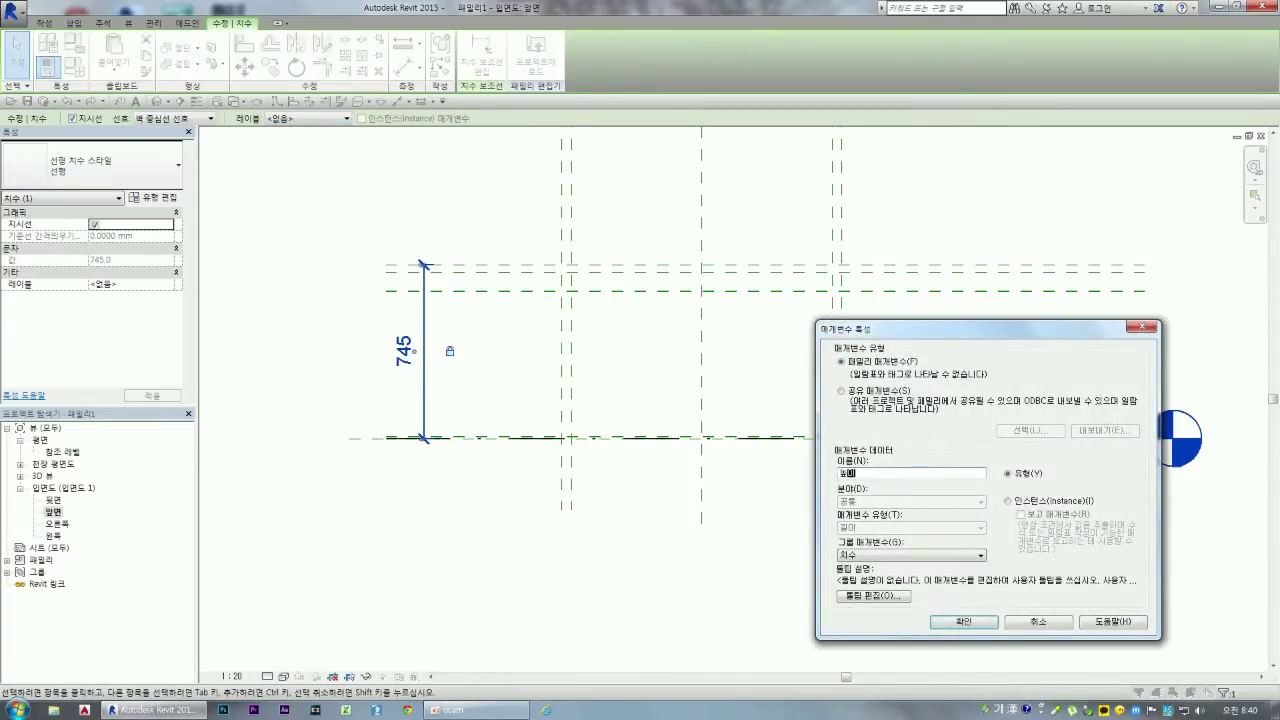
pyautogui.click(980, 620)
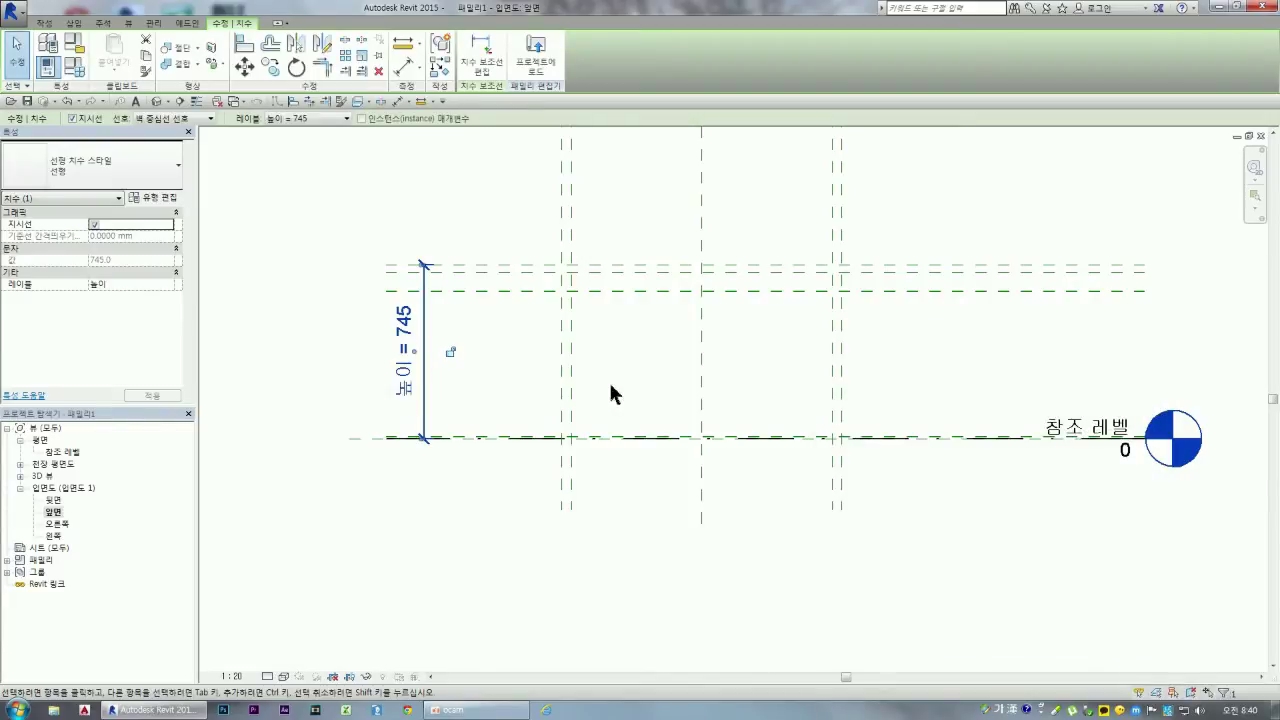
pyautogui.click(445, 472)
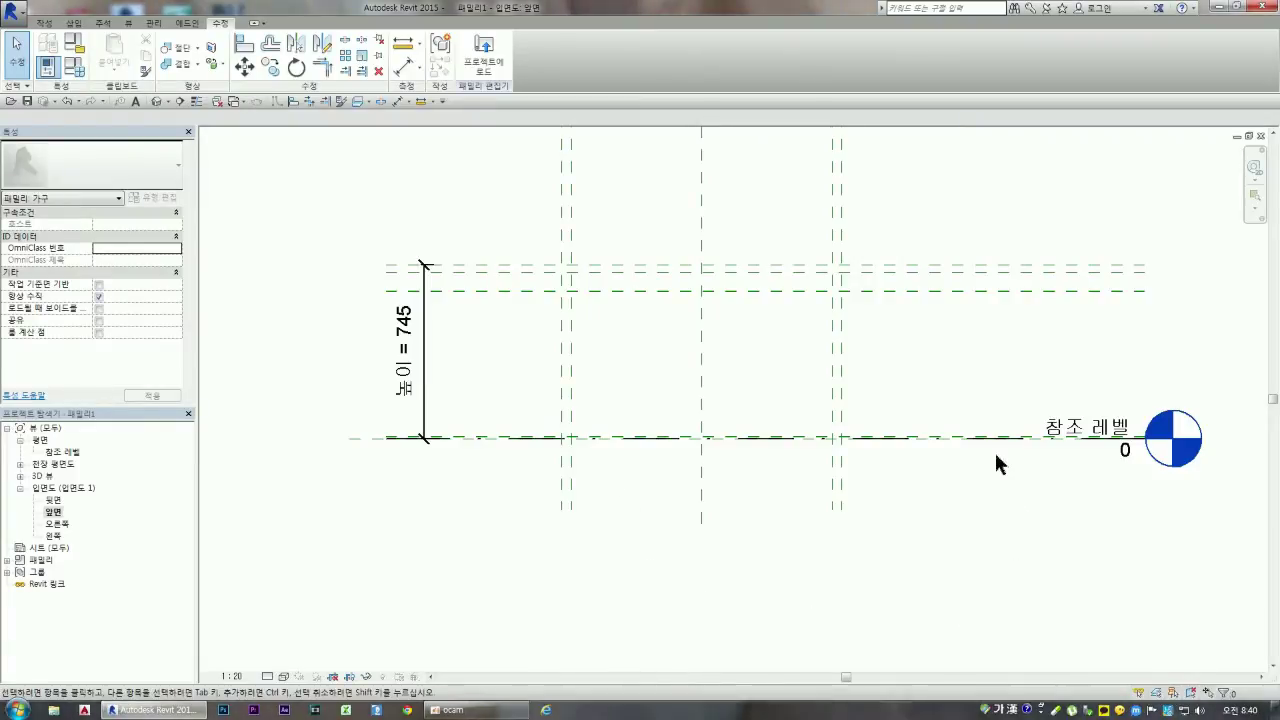
pyautogui.scroll(3, 918, 258)
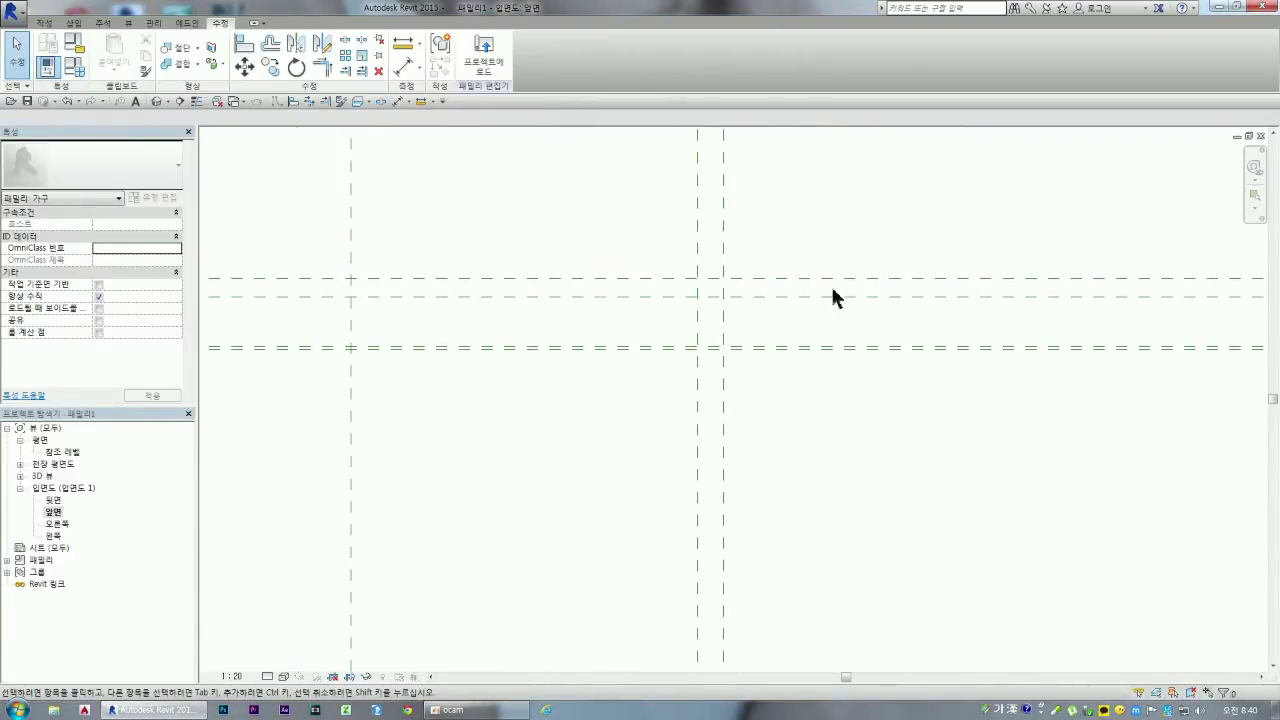
# Step: Begin an aligned dimension by picking the lower and upper reference planes
pyautogui.click(403, 68)
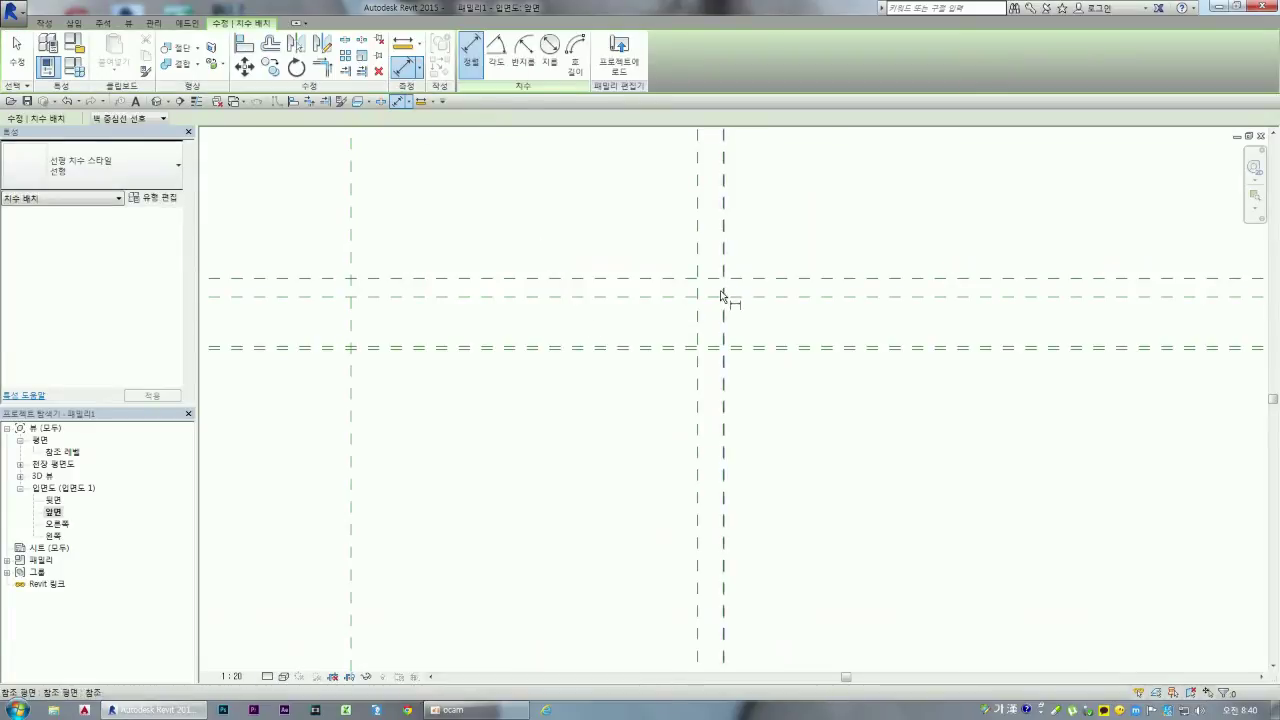
pyautogui.scroll(1, 840, 338)
pyautogui.click(800, 352)
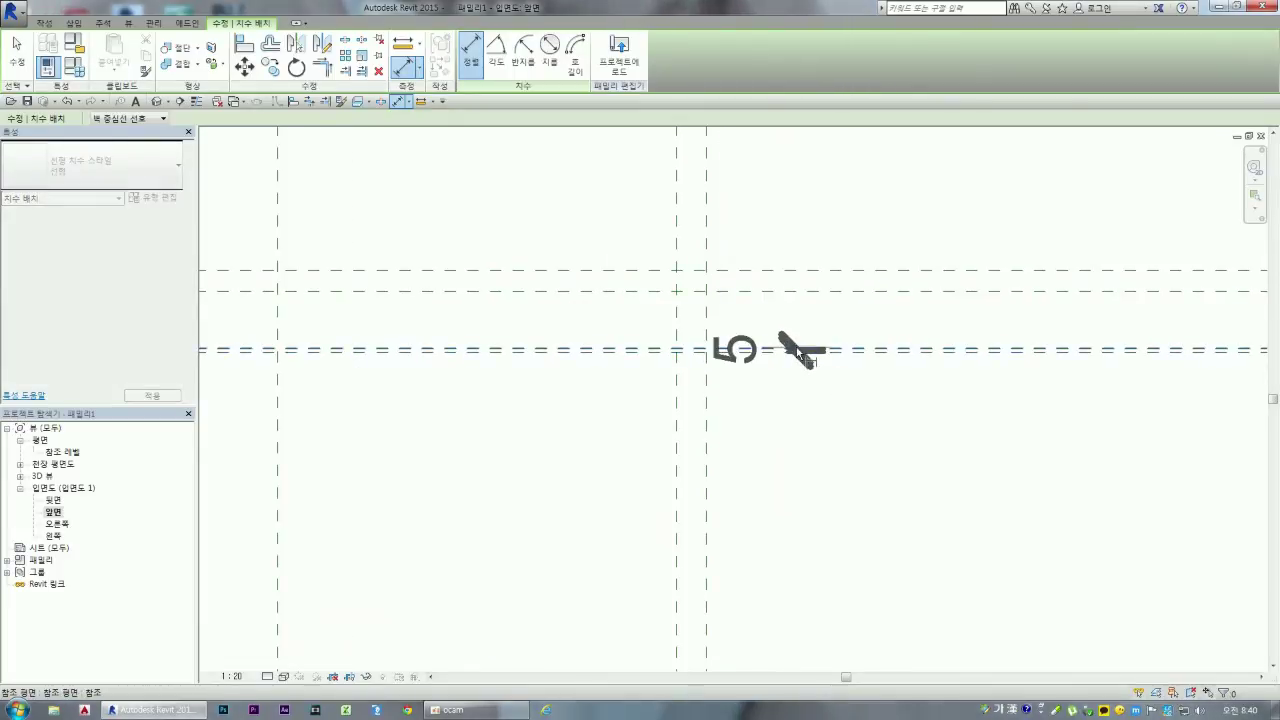
pyautogui.click(838, 270)
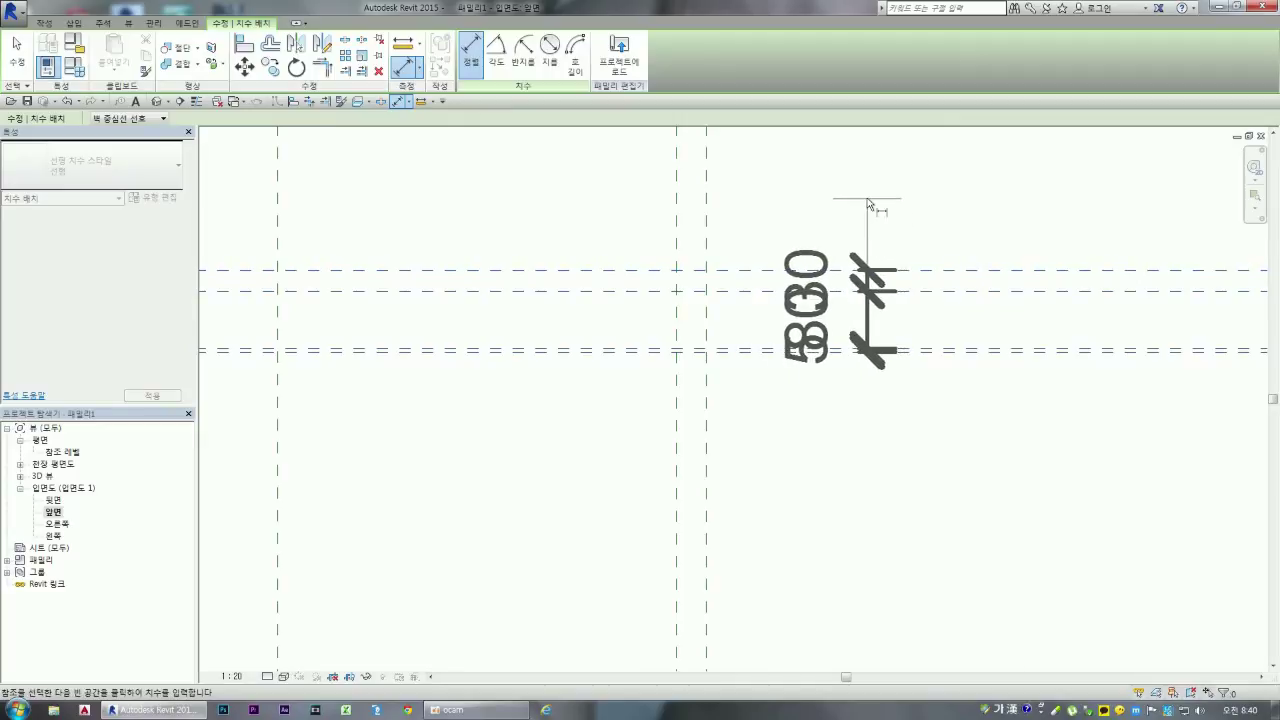
pyautogui.click(863, 203)
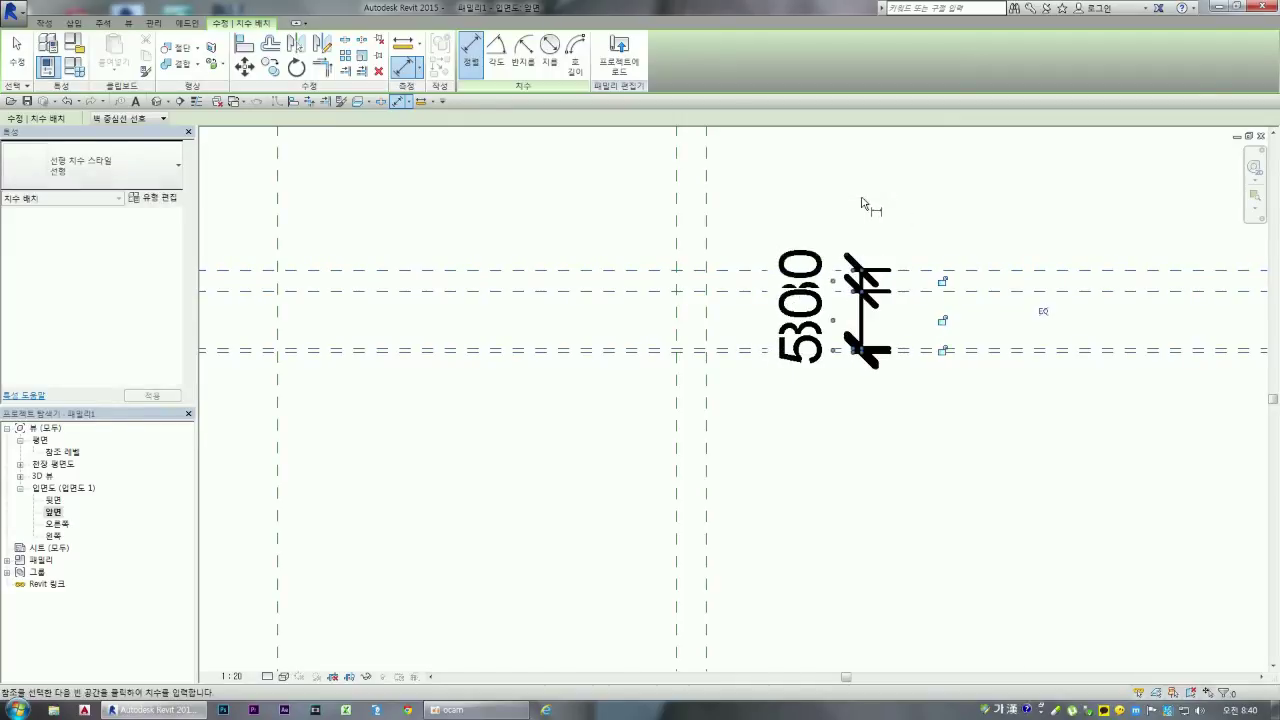
pyautogui.scroll(-3, 920, 445)
pyautogui.scroll(-3, 920, 440)
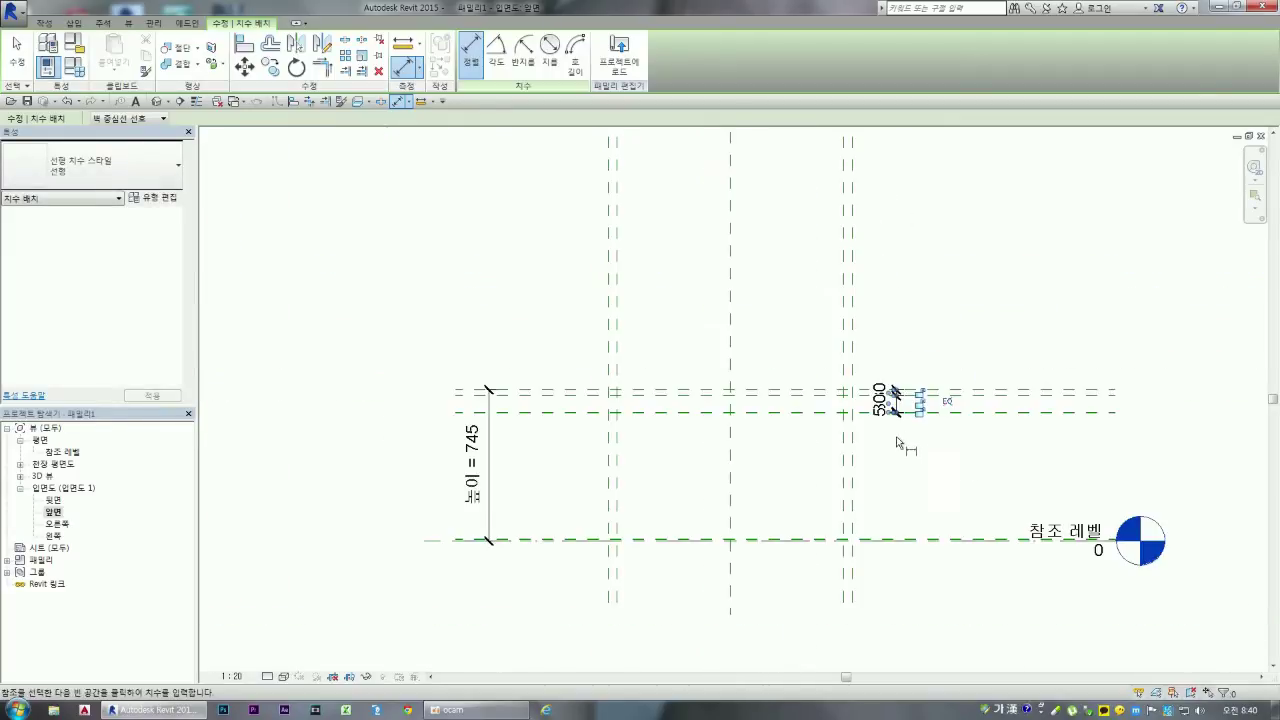
pyautogui.scroll(4, 880, 450)
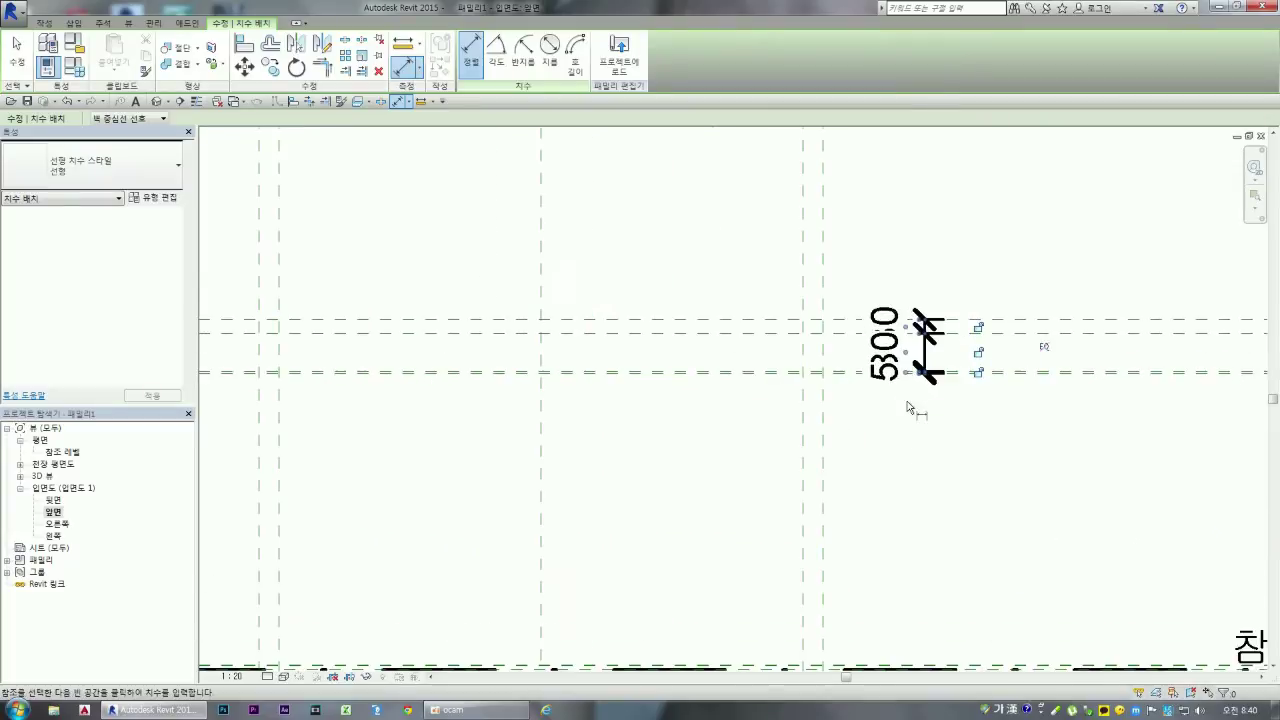
# Step: Change the elevation view scale to 1:10 after trying 1:50, 1:1 and 1:2
pyautogui.click(238, 676)
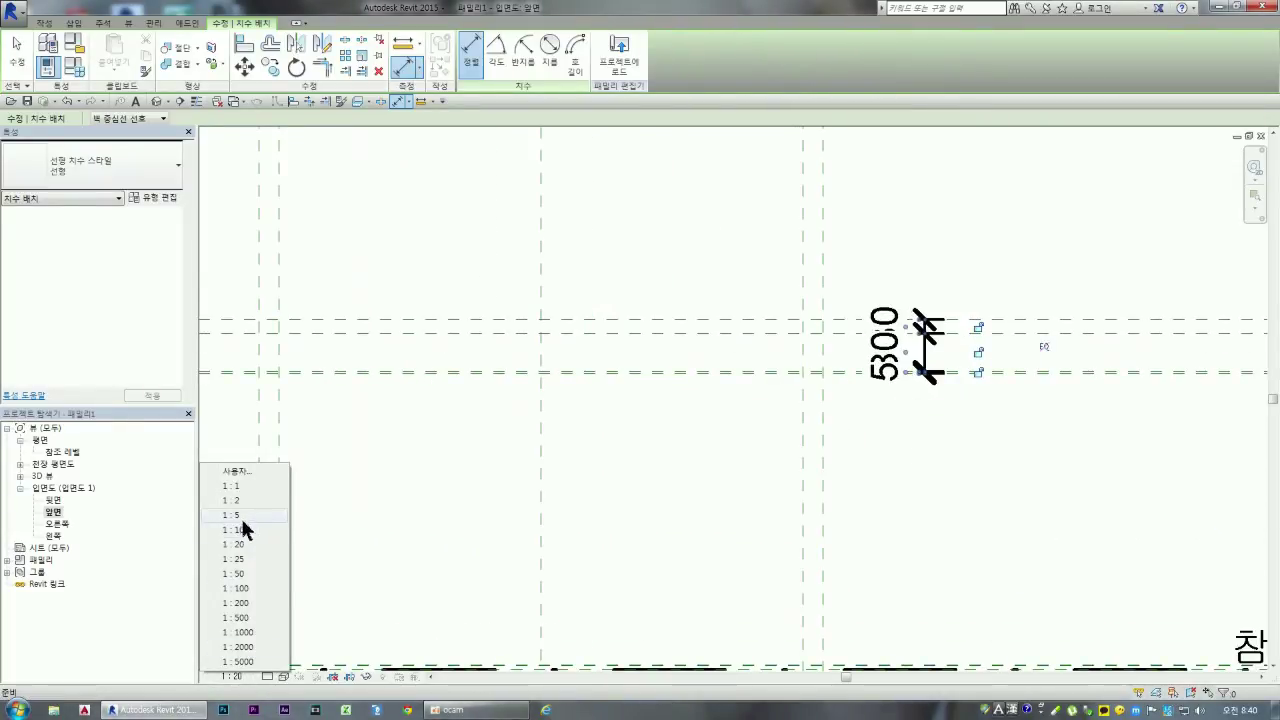
pyautogui.click(246, 575)
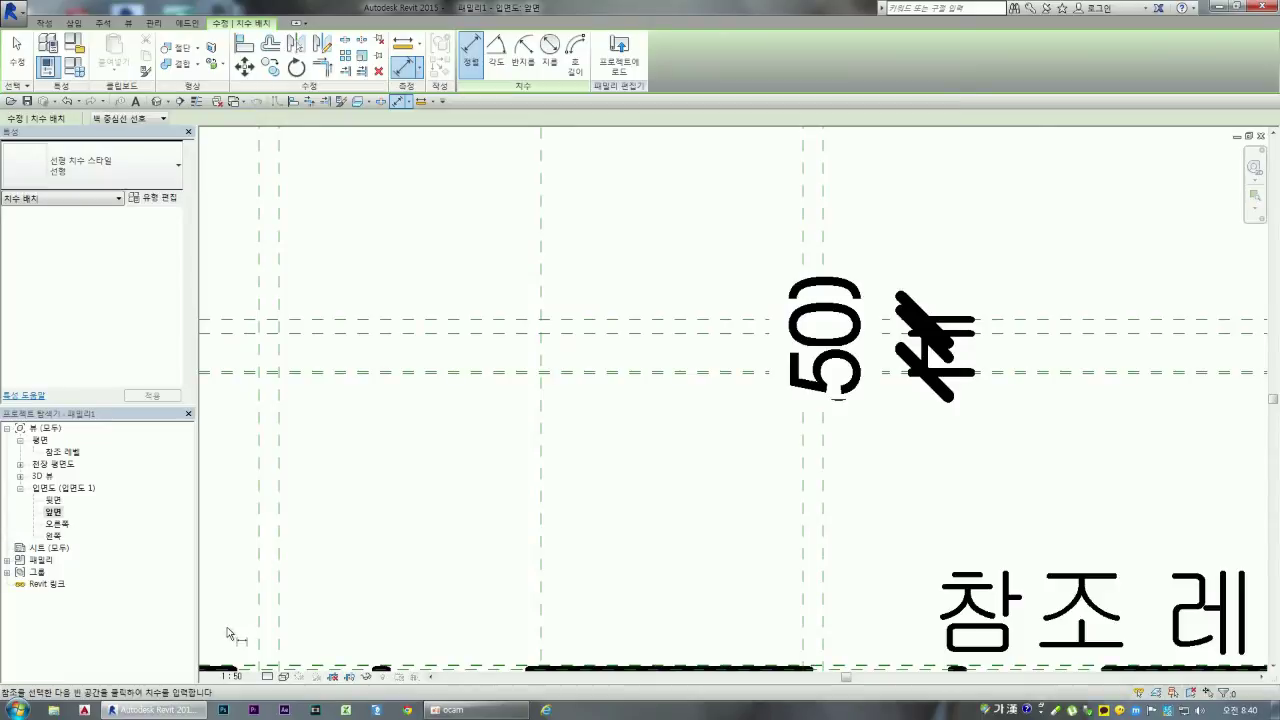
pyautogui.click(240, 677)
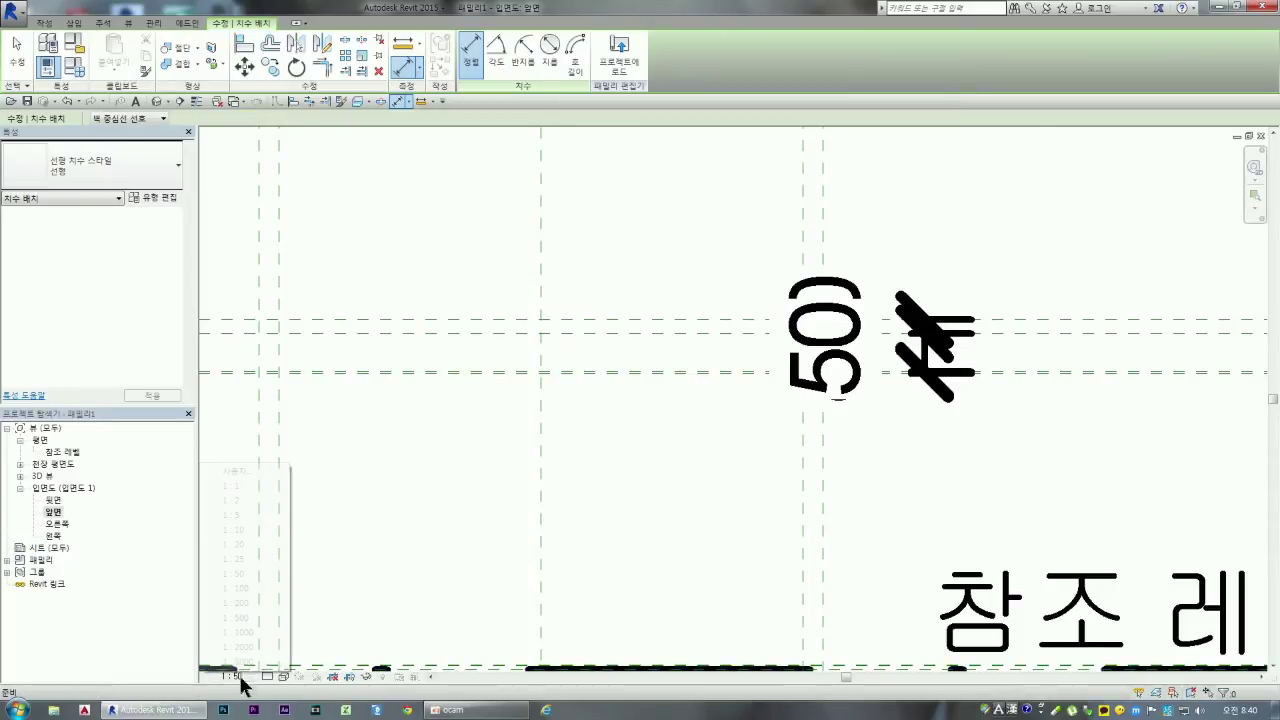
pyautogui.click(238, 487)
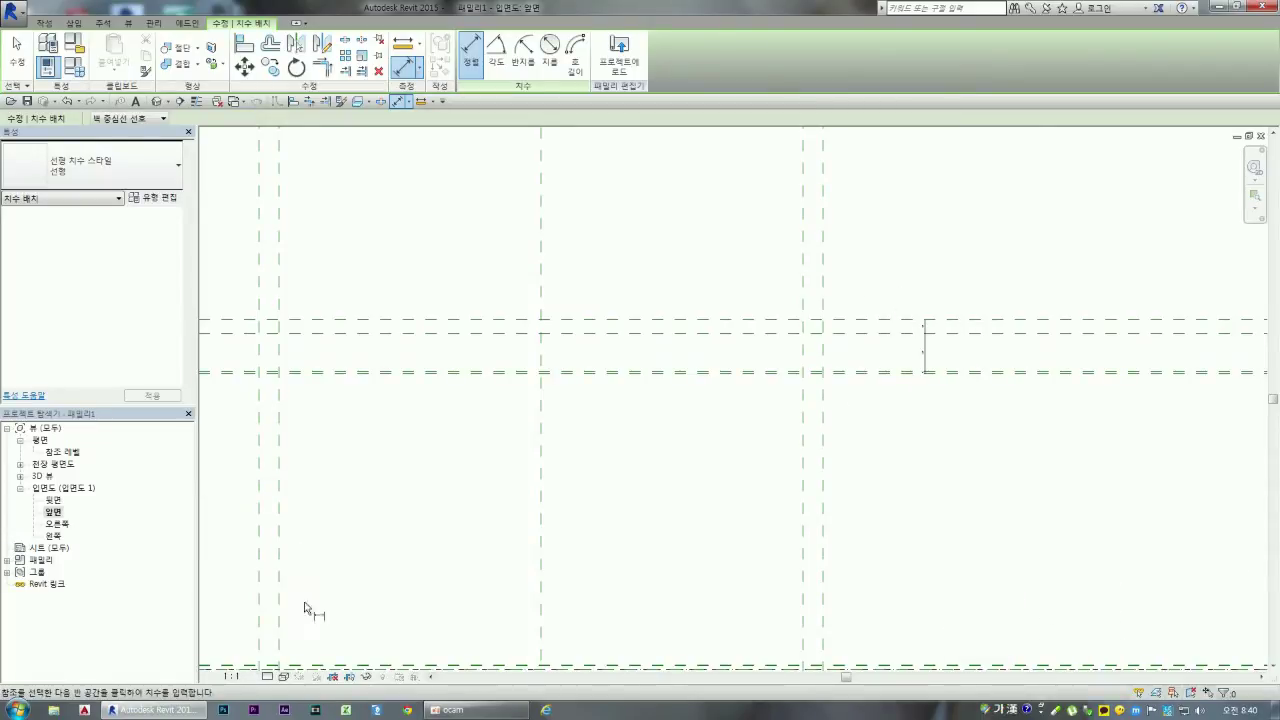
pyautogui.click(238, 677)
pyautogui.click(235, 501)
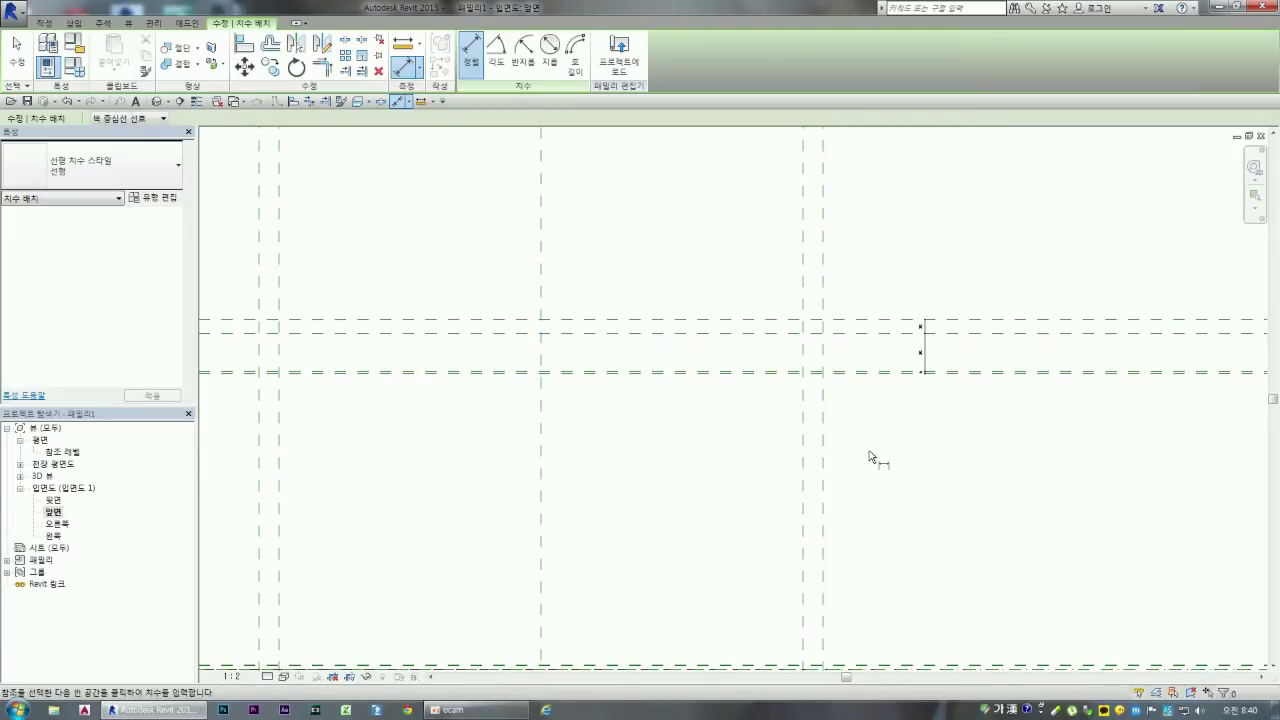
pyautogui.scroll(-2, 866, 453)
pyautogui.scroll(1, 742, 491)
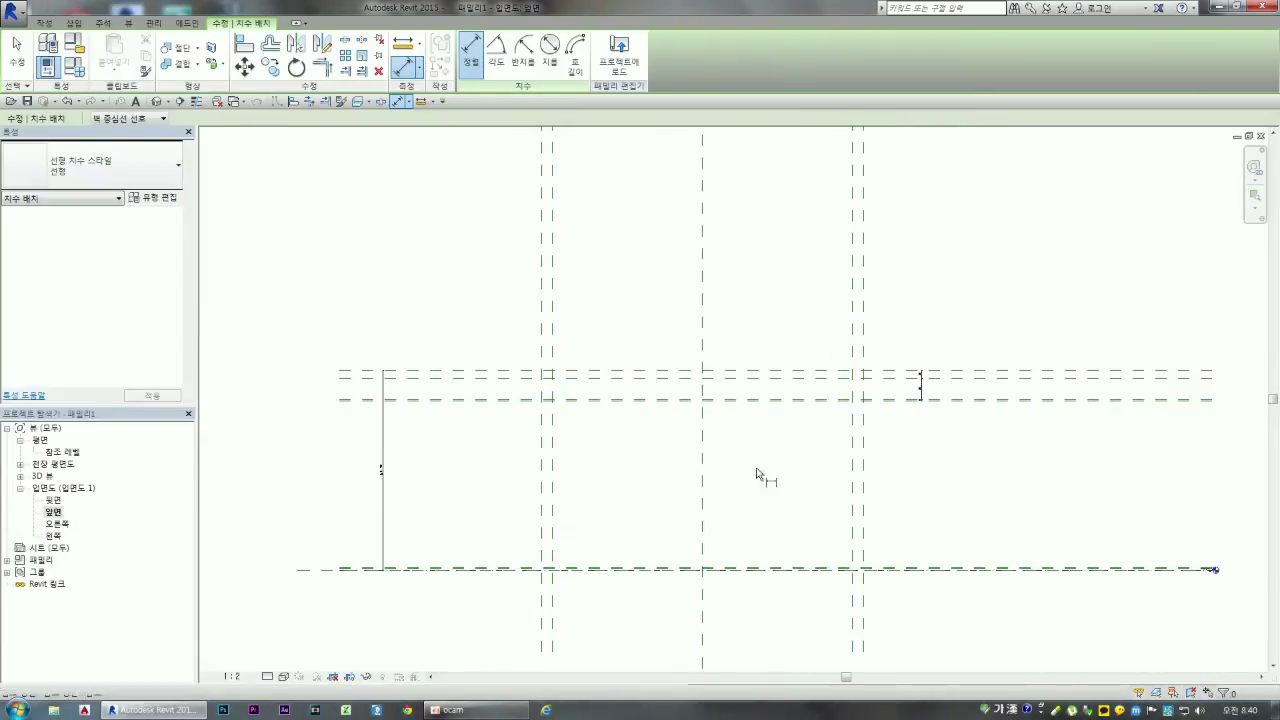
pyautogui.click(240, 680)
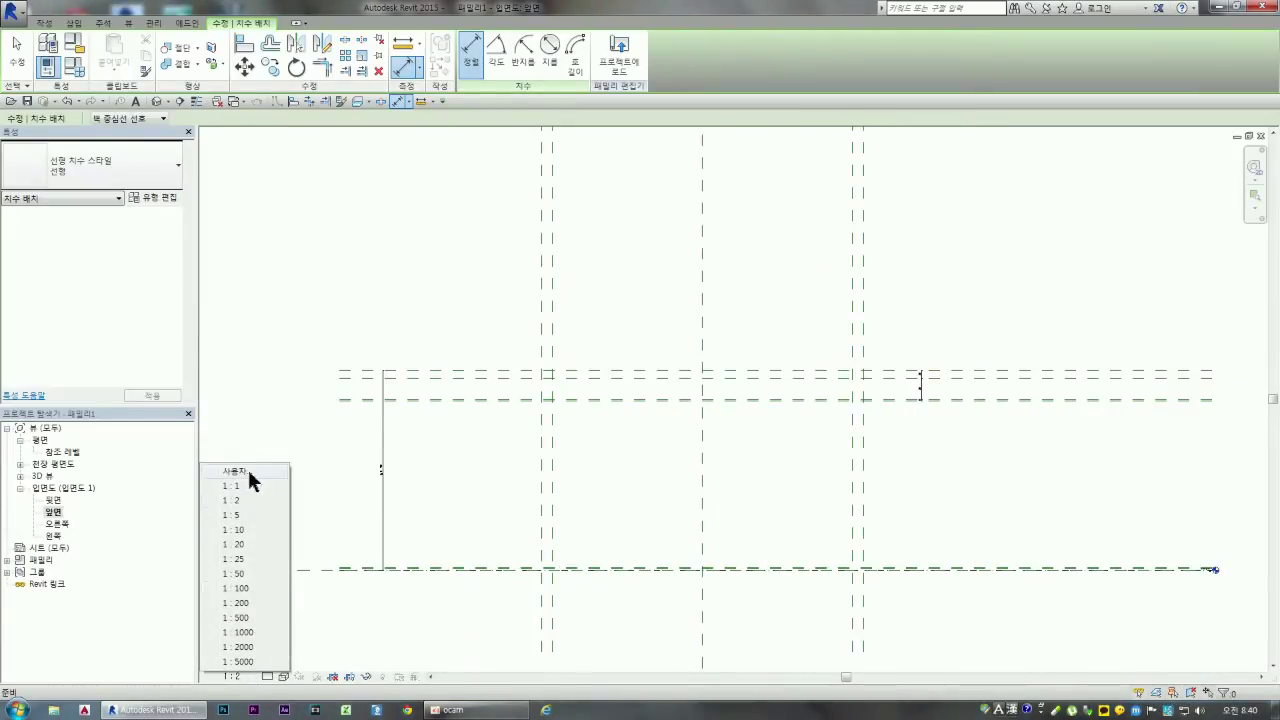
pyautogui.click(240, 530)
pyautogui.scroll(2, 993, 460)
pyautogui.scroll(2, 951, 400)
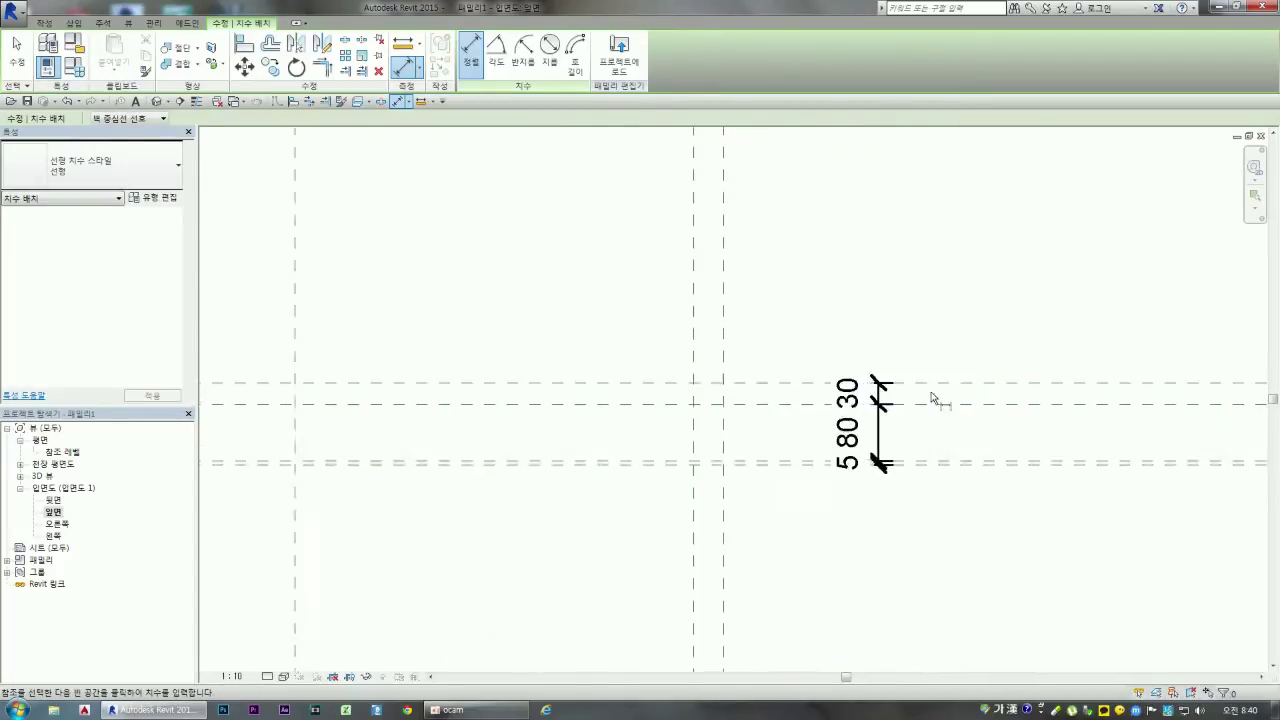
pyautogui.scroll(1, 934, 397)
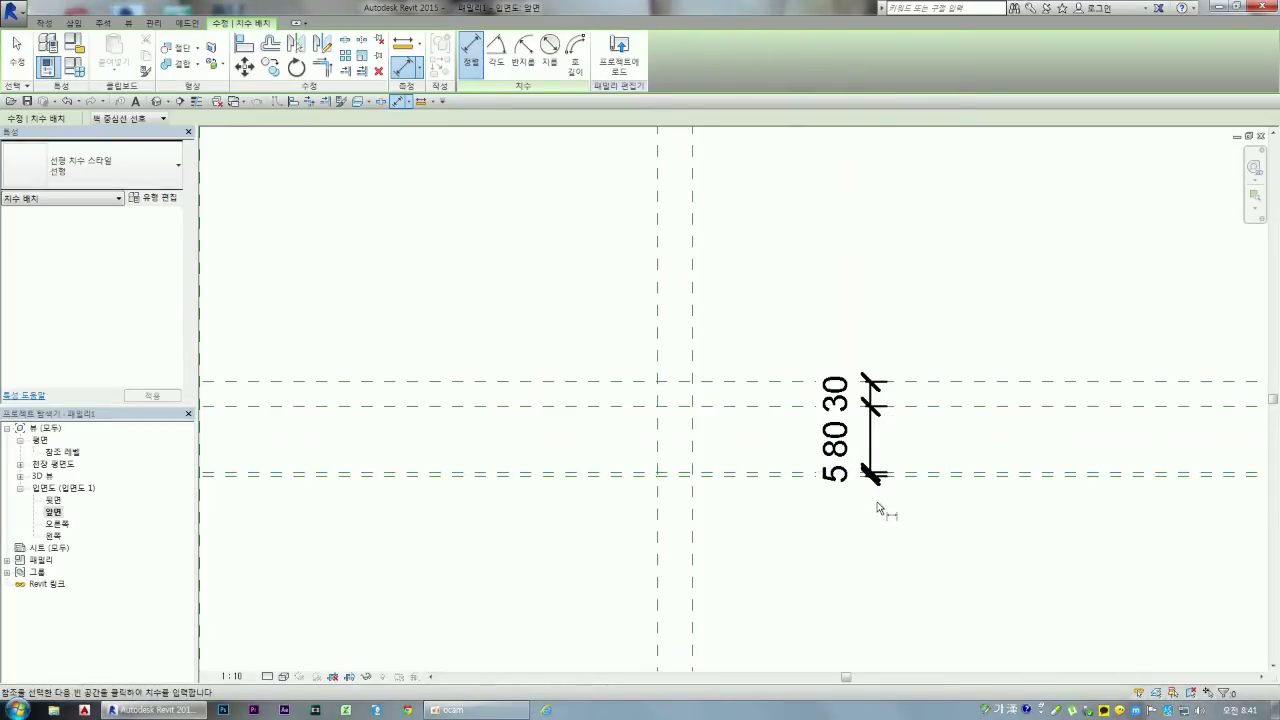
pyautogui.scroll(1, 903, 433)
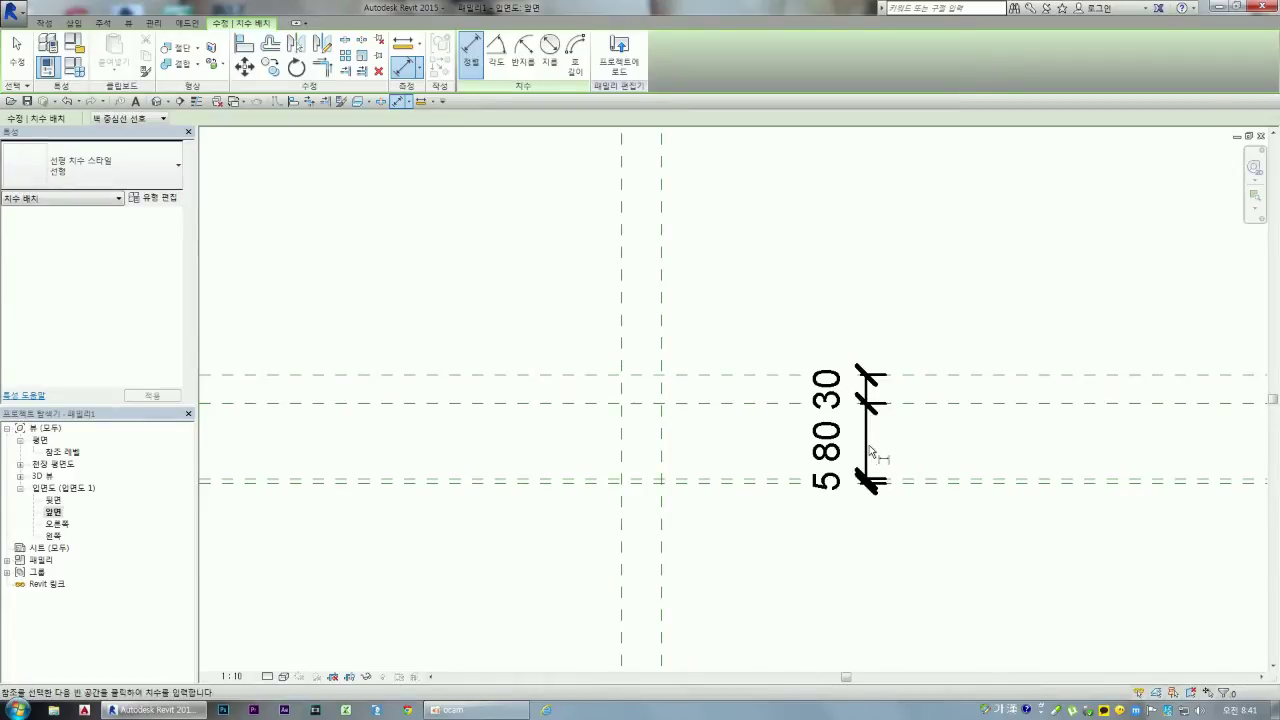
# Step: Place the 5 / 80 / 30 dimension chain beside the upper reference planes
pyautogui.click(870, 452)
pyautogui.press('Escape')
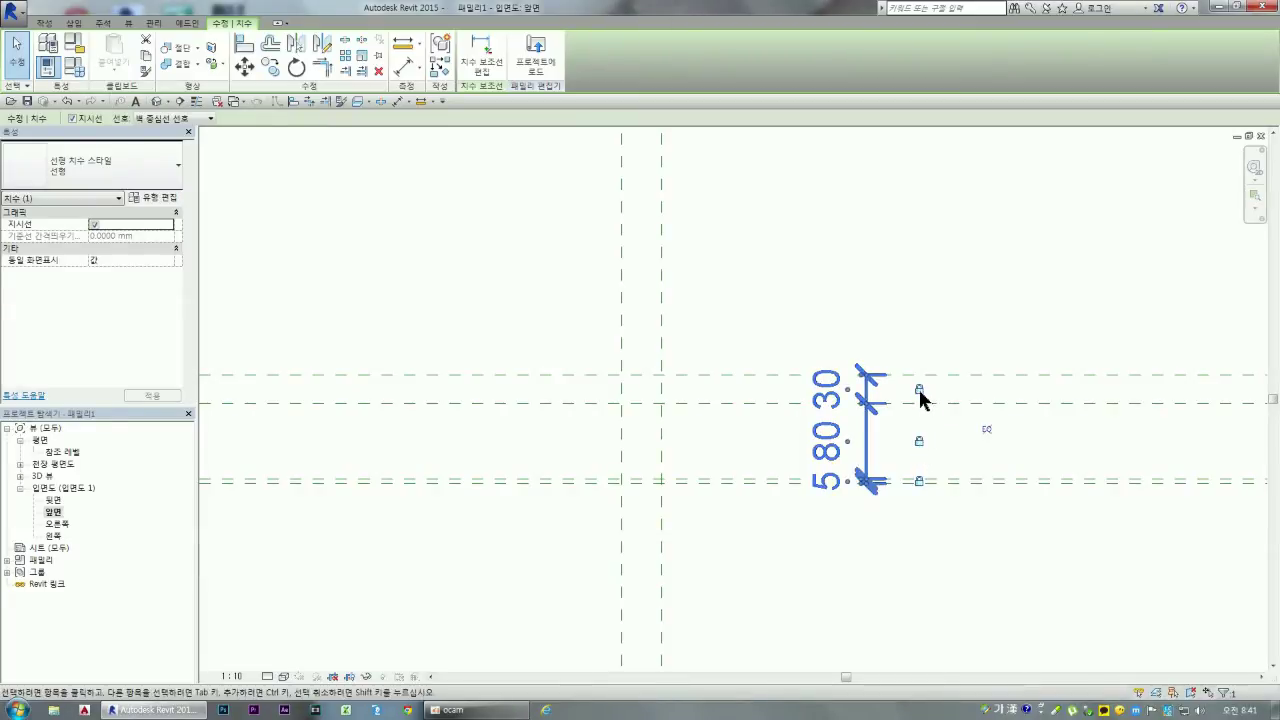
pyautogui.scroll(-2, 918, 415)
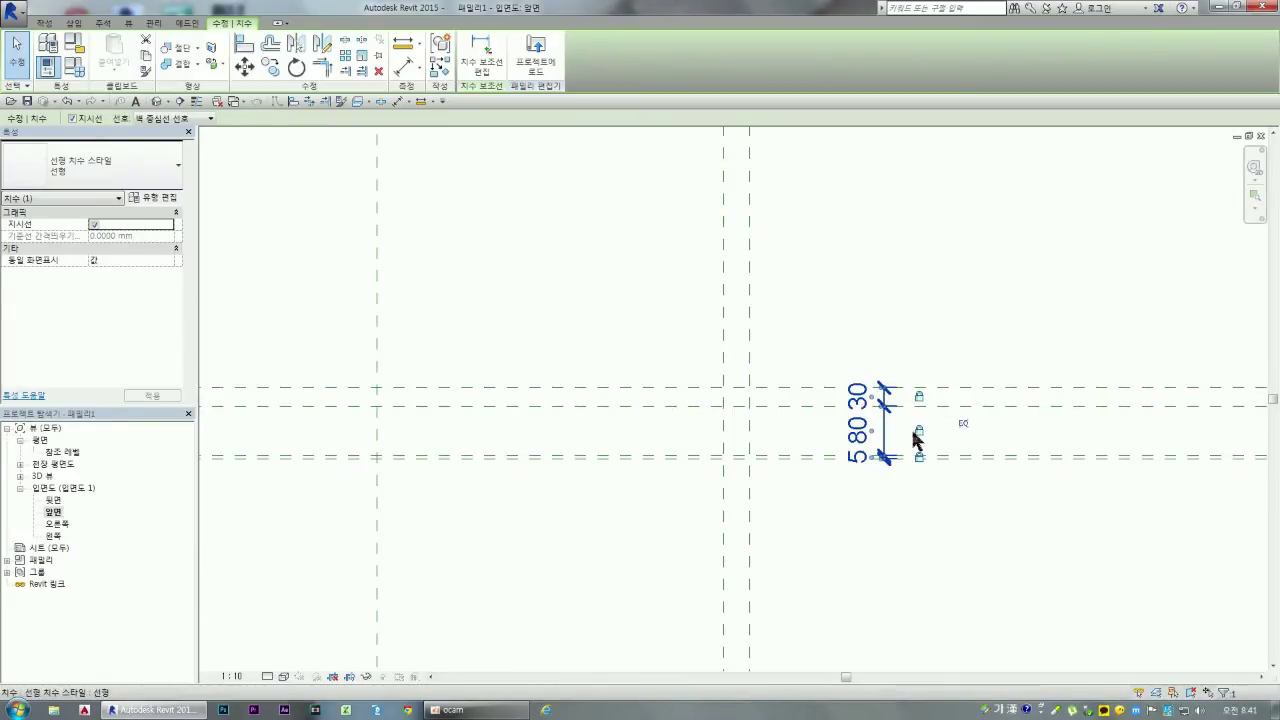
pyautogui.scroll(-2, 914, 432)
pyautogui.scroll(-1, 912, 428)
pyautogui.scroll(-1, 905, 406)
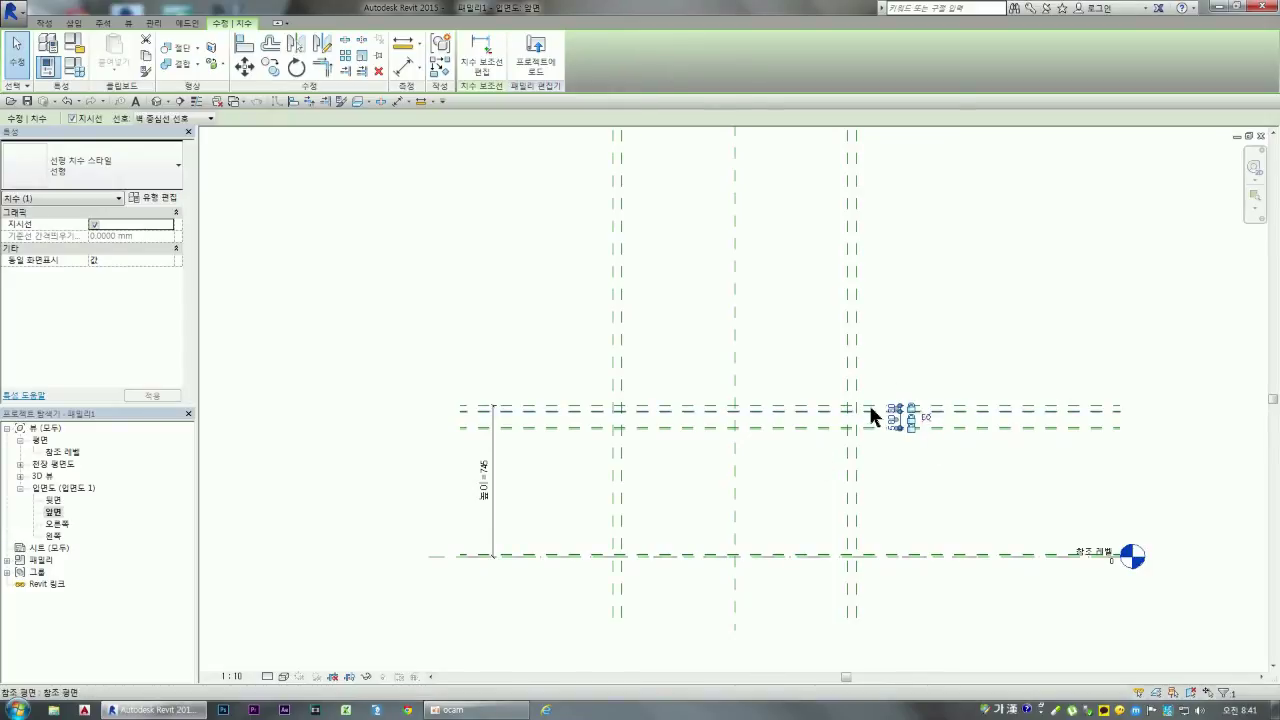
pyautogui.scroll(1, 870, 415)
pyautogui.scroll(2, 898, 430)
pyautogui.scroll(1, 880, 420)
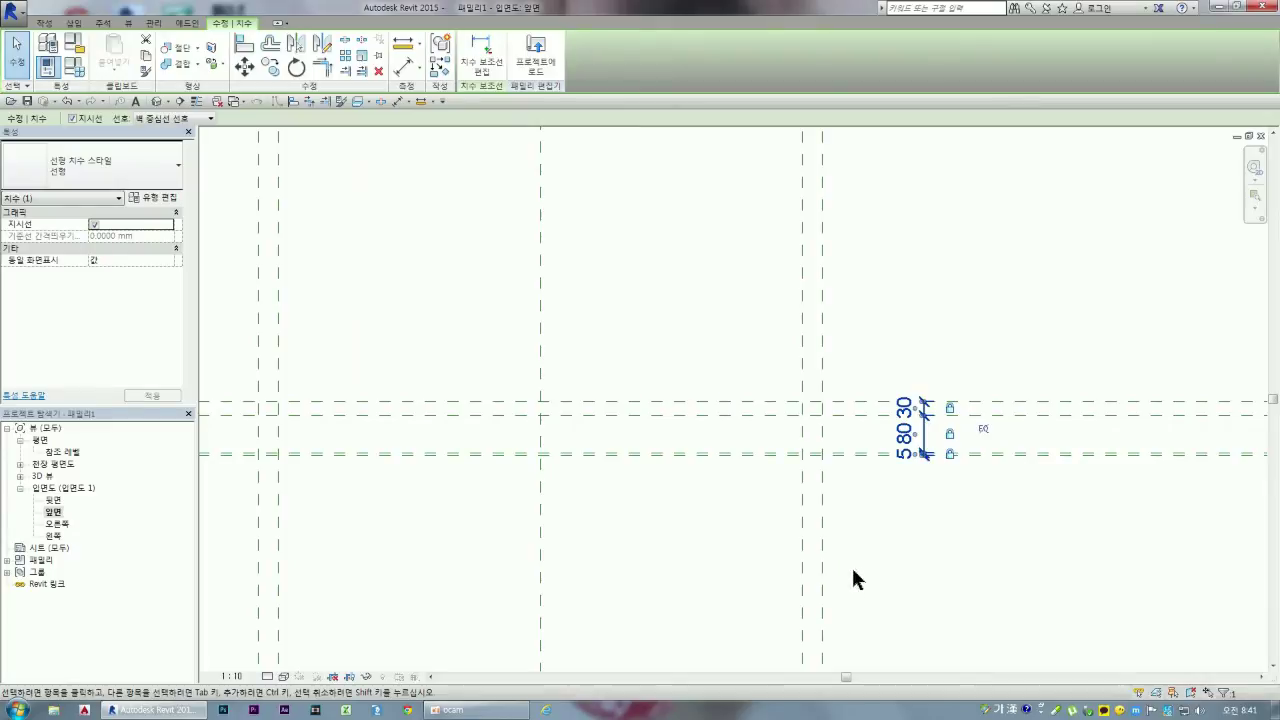
pyautogui.scroll(-3, 893, 470)
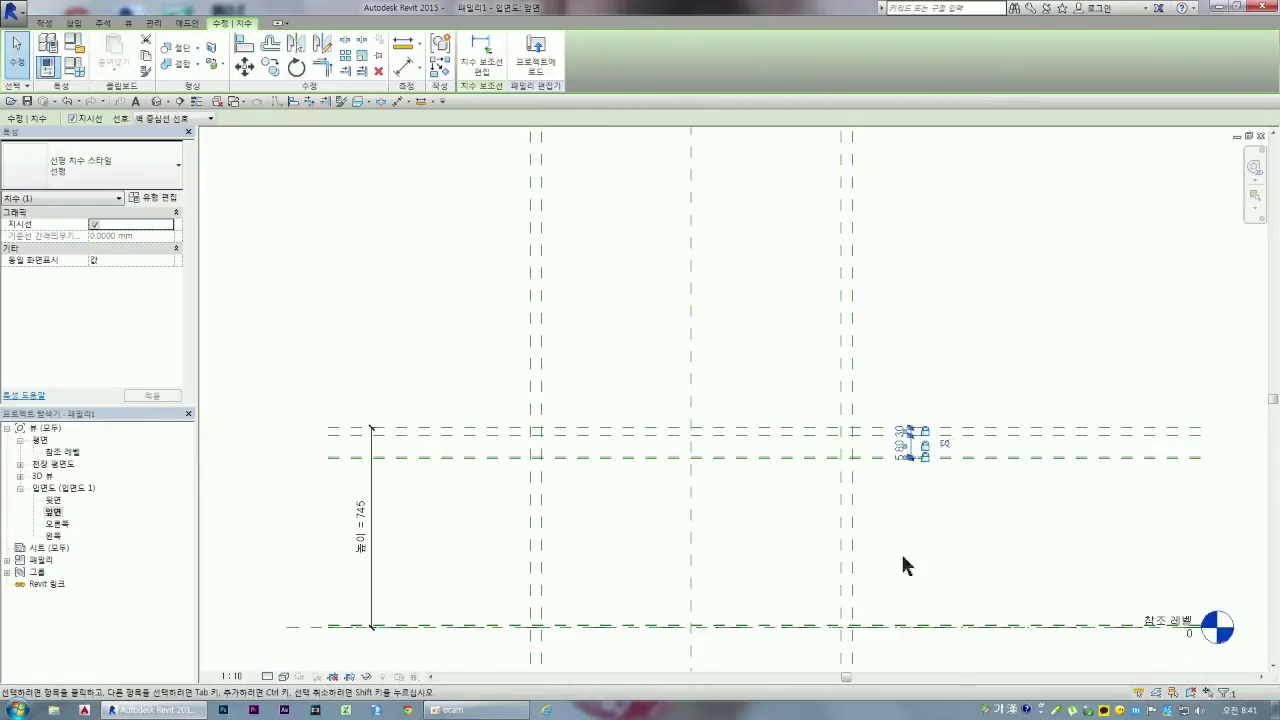
pyautogui.scroll(4, 902, 645)
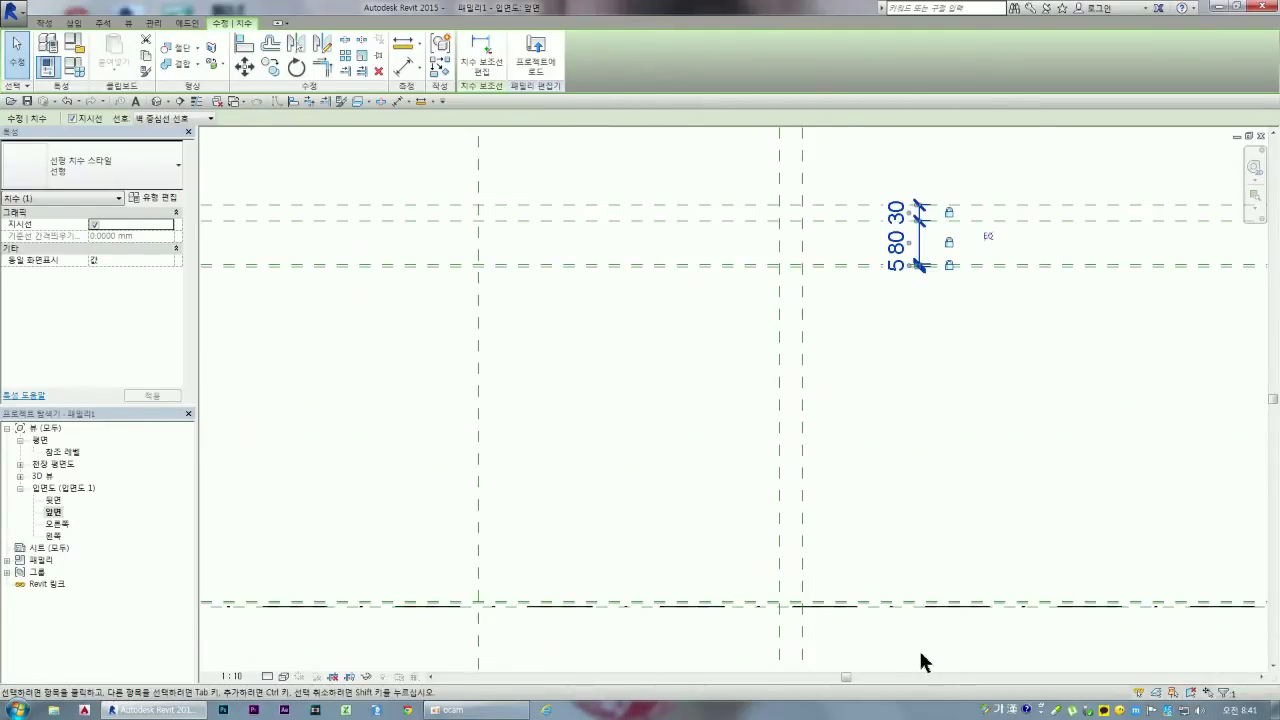
pyautogui.click(919, 651)
pyautogui.scroll(1, 905, 605)
pyautogui.scroll(3, 898, 612)
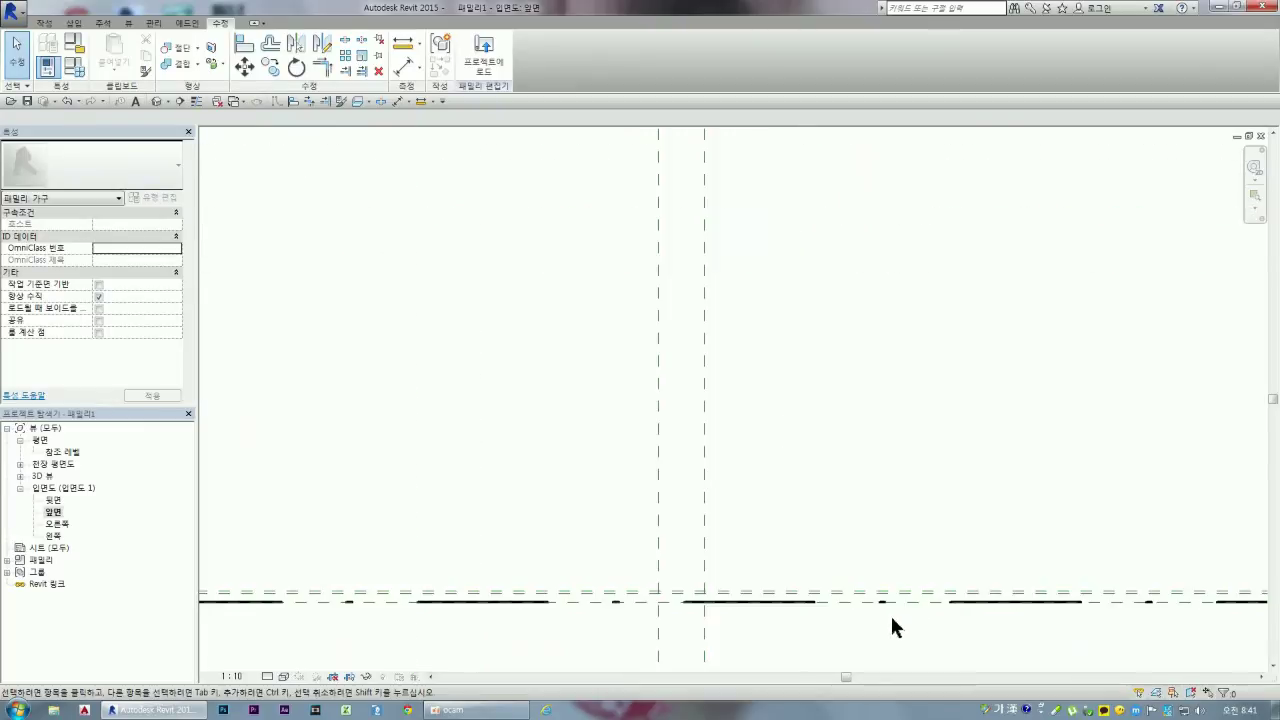
pyautogui.click(403, 67)
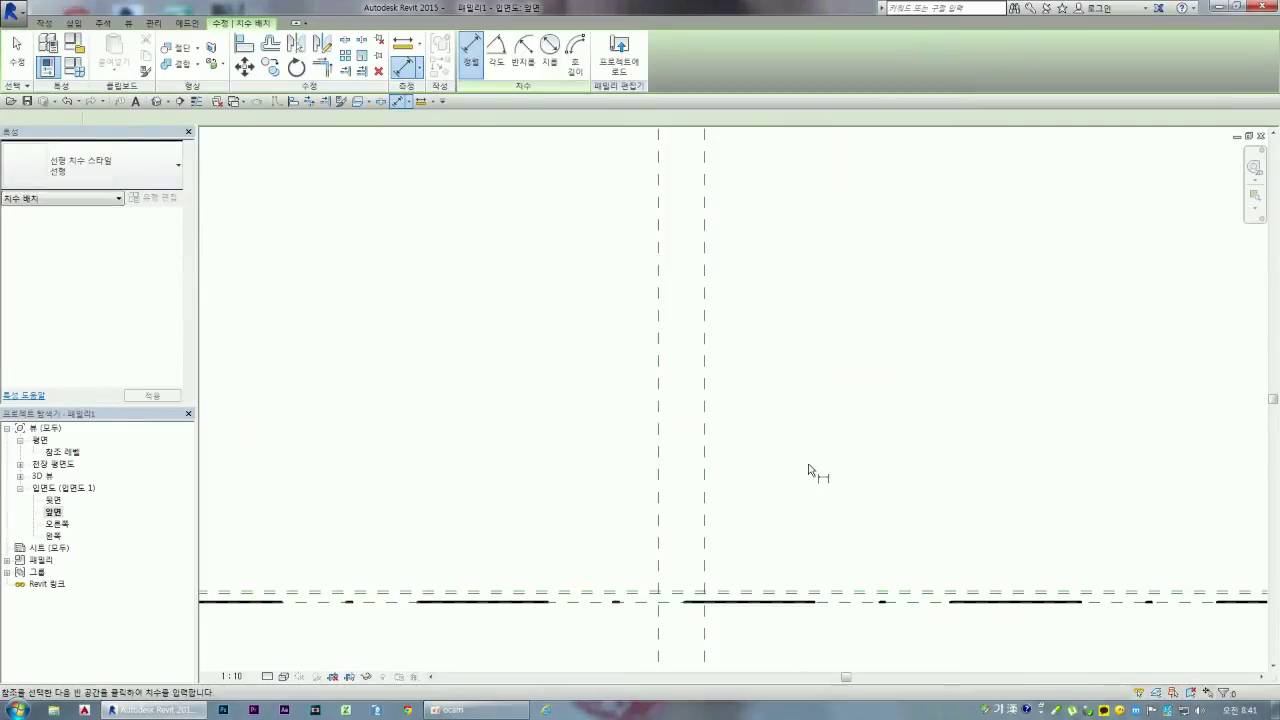
# Step: Dimension the 8 gap between the two bottom lines at the reference level
pyautogui.click(915, 602)
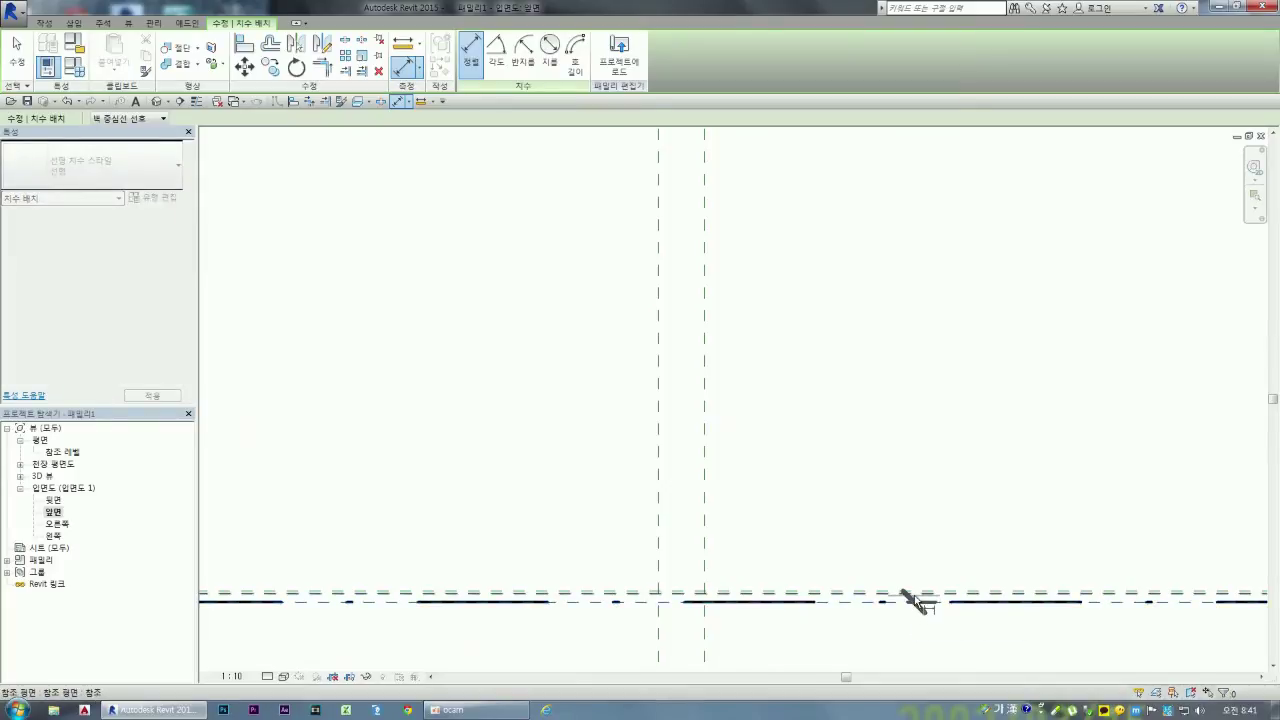
pyautogui.click(915, 593)
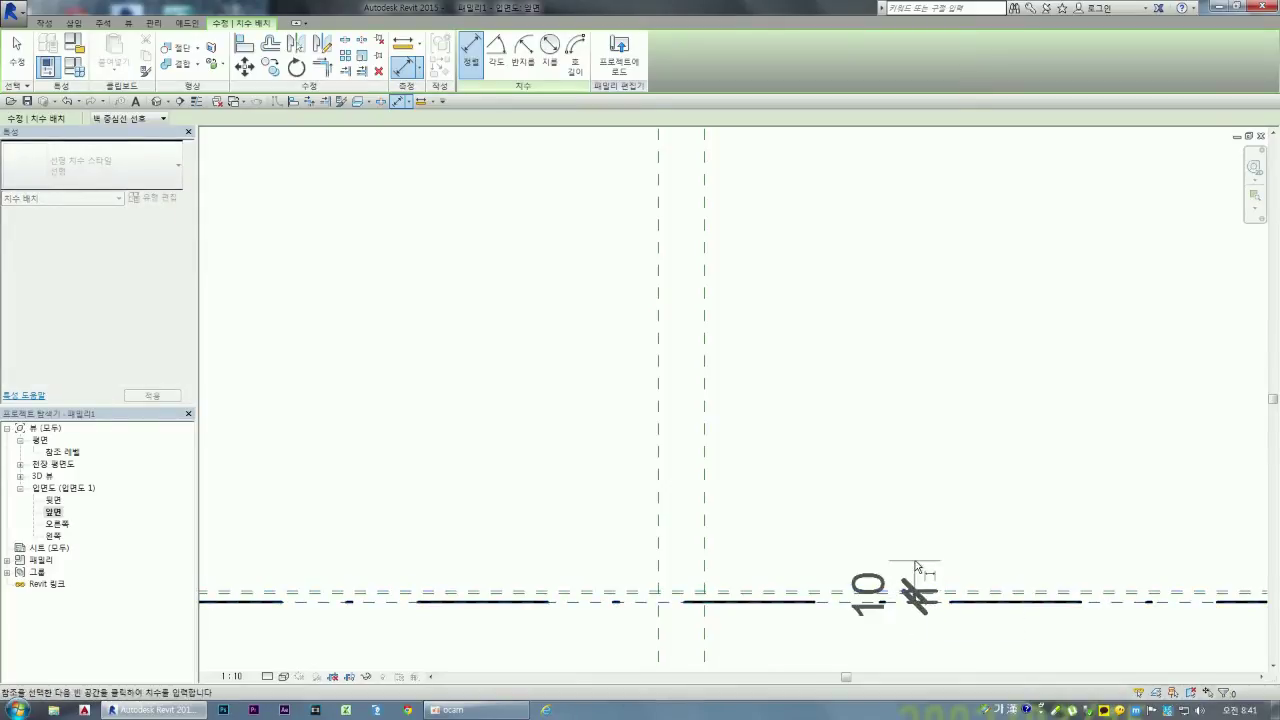
pyautogui.press('Escape')
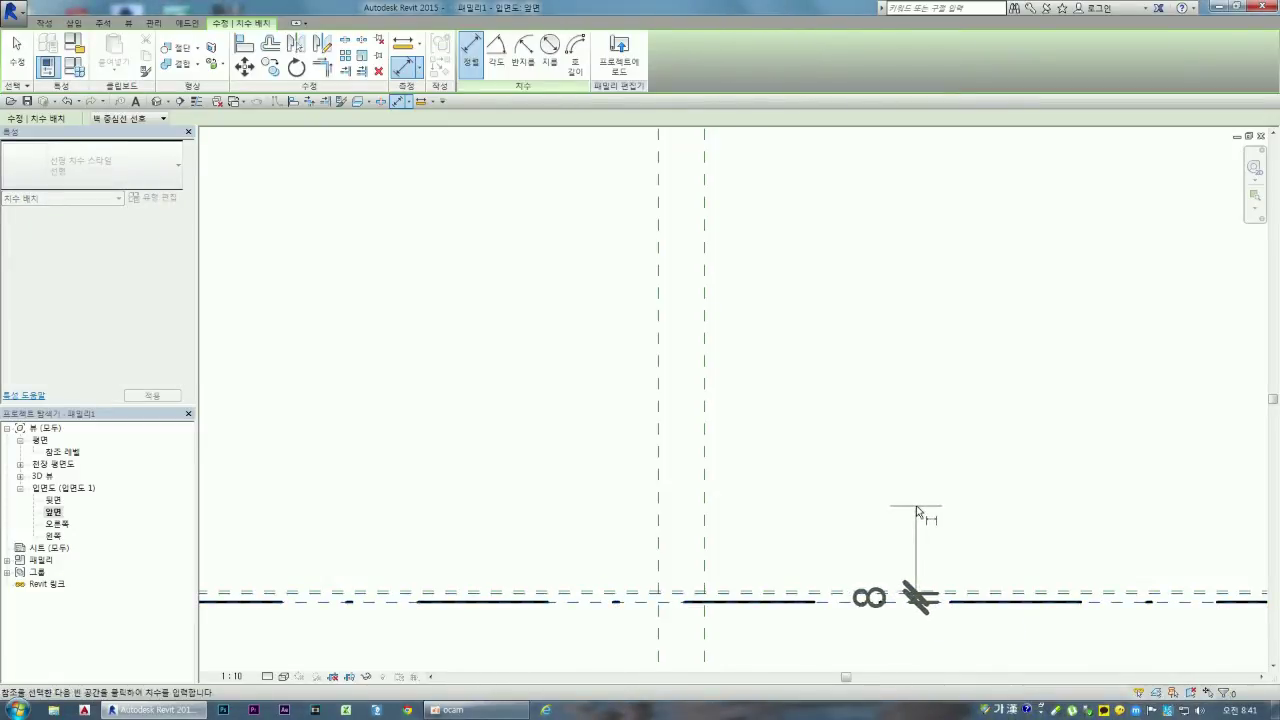
pyautogui.scroll(-3, 862, 593)
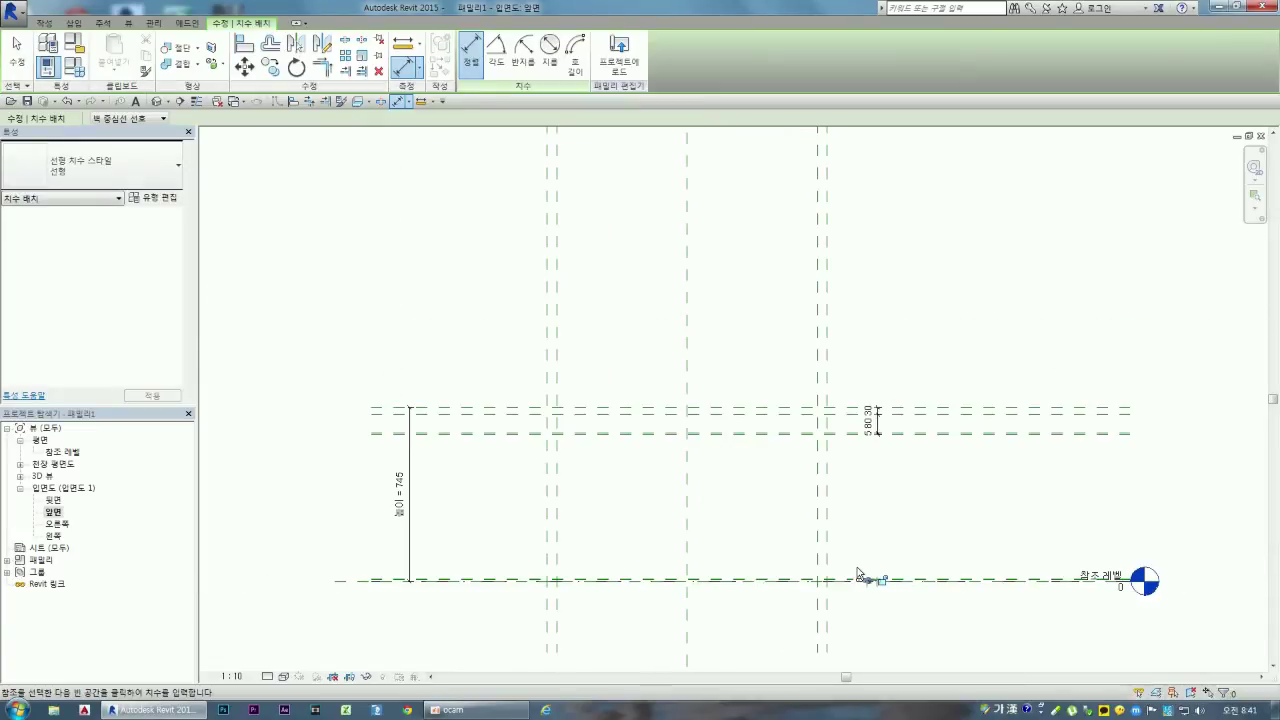
pyautogui.scroll(1, 872, 594)
pyautogui.scroll(1, 880, 596)
pyautogui.scroll(2, 877, 594)
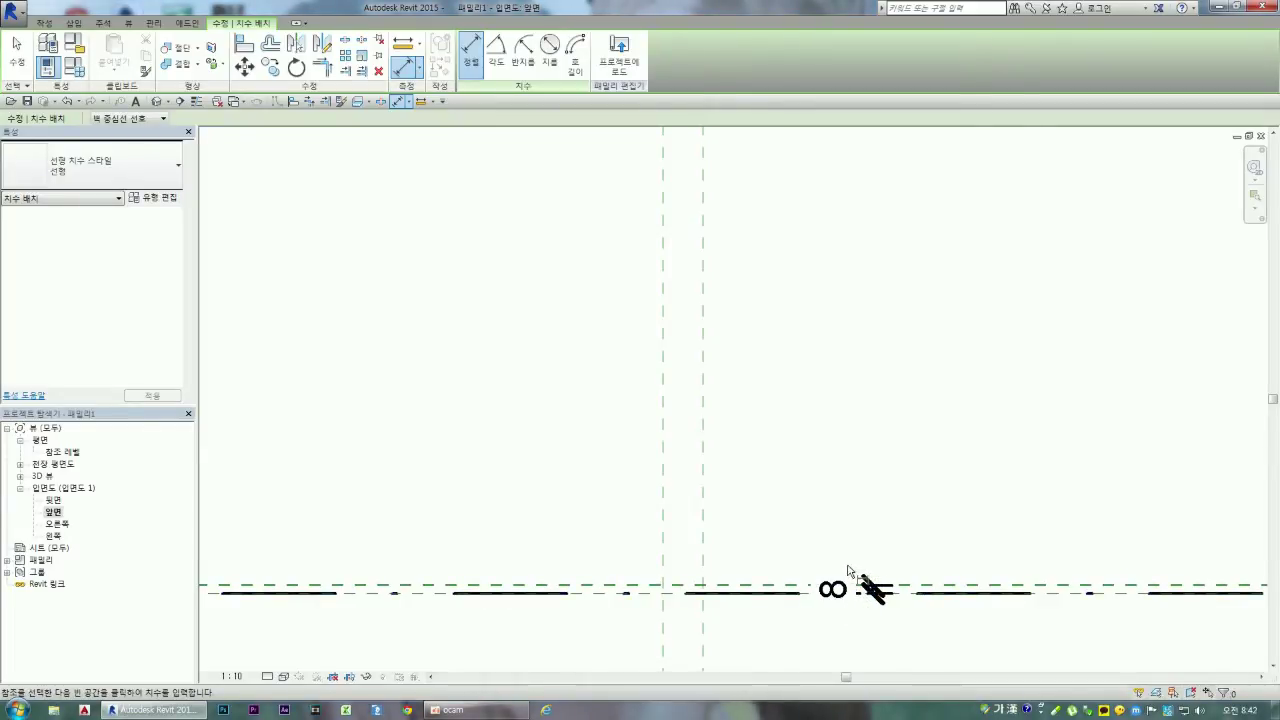
pyautogui.press('Escape')
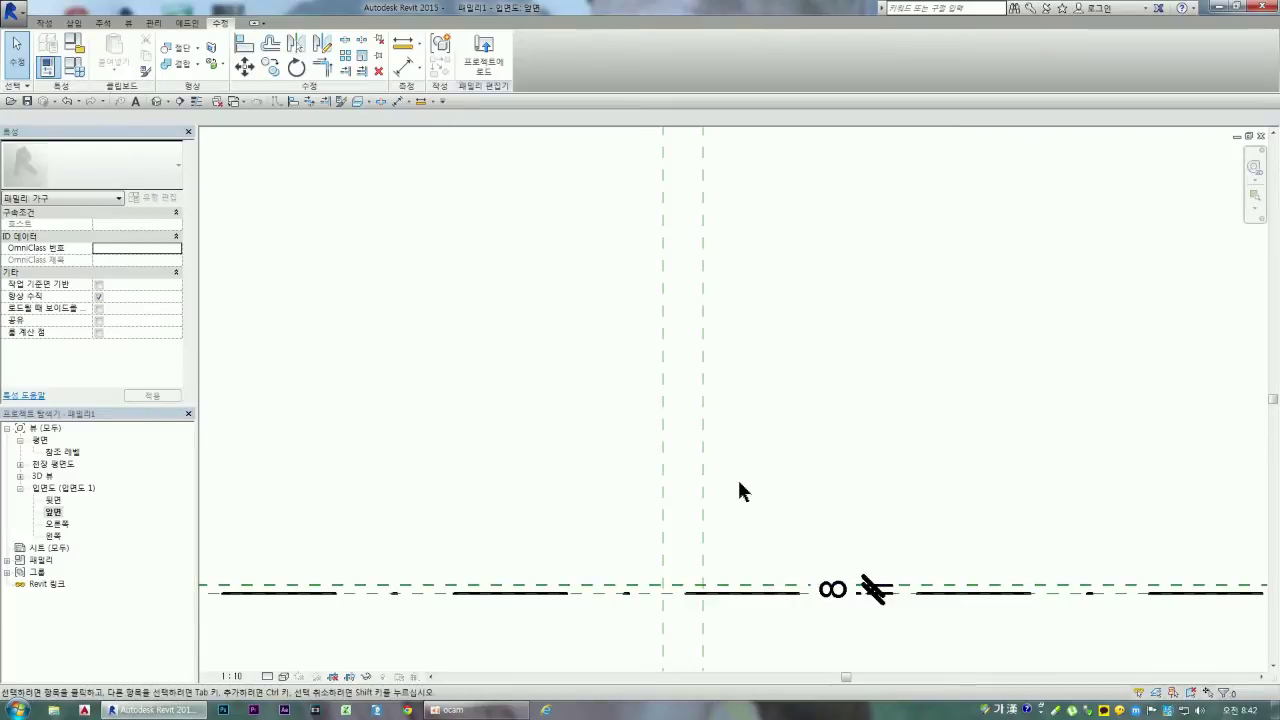
pyautogui.scroll(-1, 737, 477)
pyautogui.scroll(-2, 773, 440)
pyautogui.scroll(2, 802, 277)
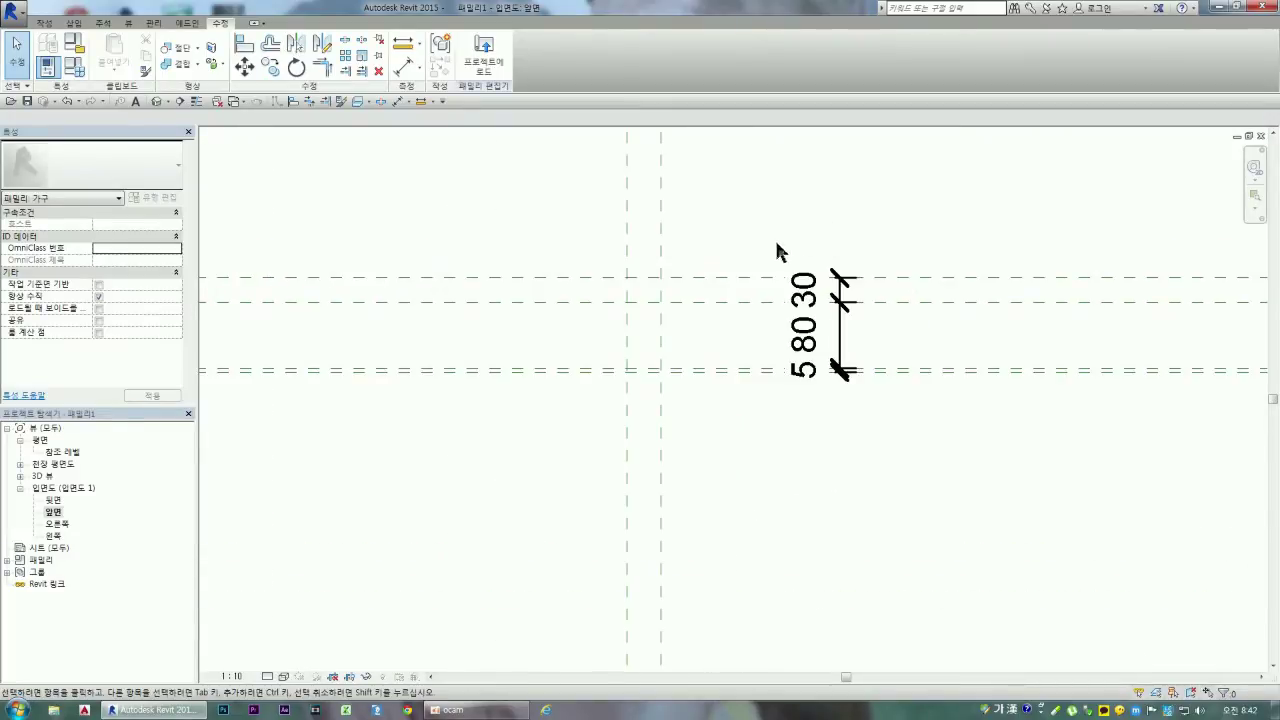
pyautogui.scroll(2, 800, 250)
# Step: Name the upper reference plane 지지대 and the lower one 다리 in Properties
pyautogui.click(744, 321)
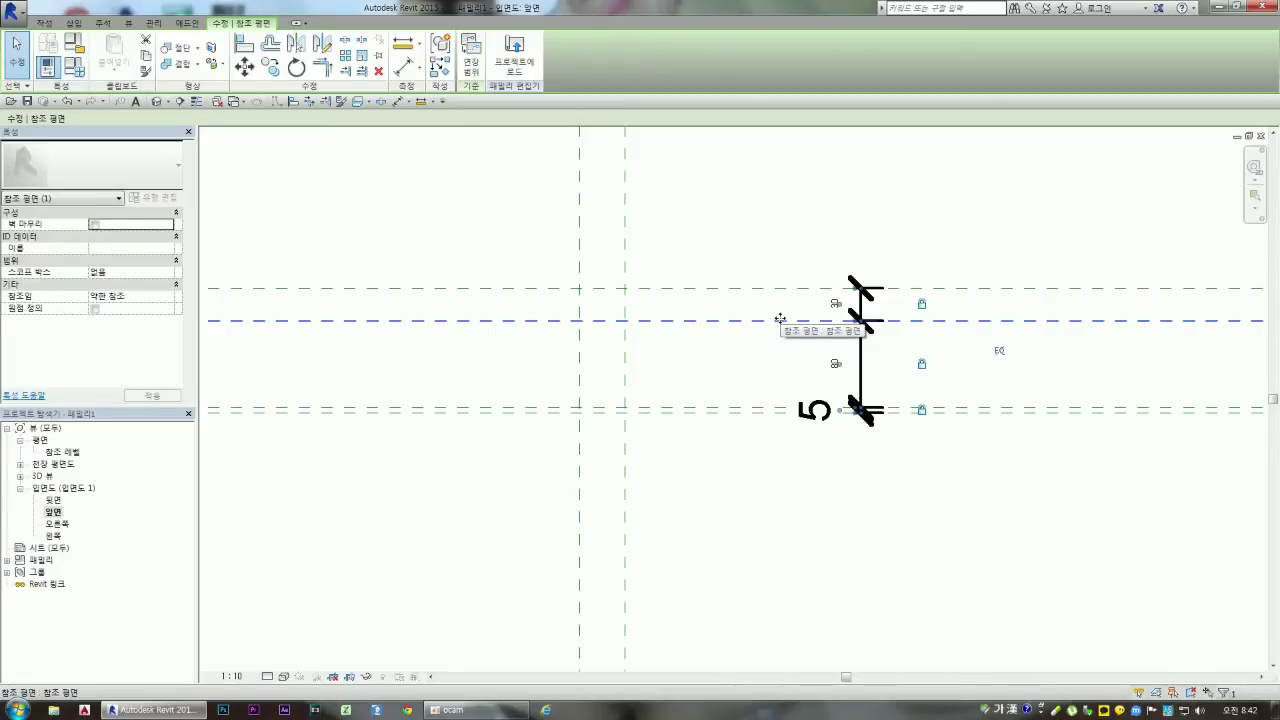
pyautogui.scroll(-2, 700, 308)
pyautogui.scroll(-2, 700, 308)
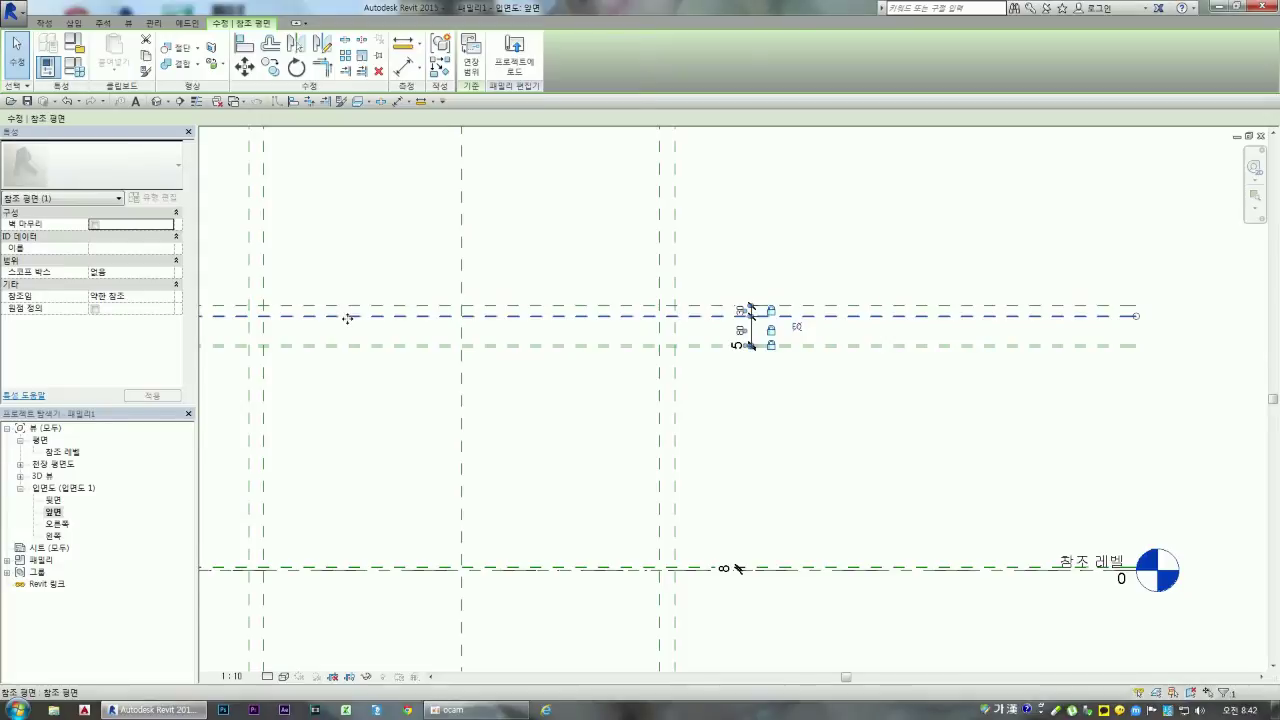
pyautogui.click(114, 248)
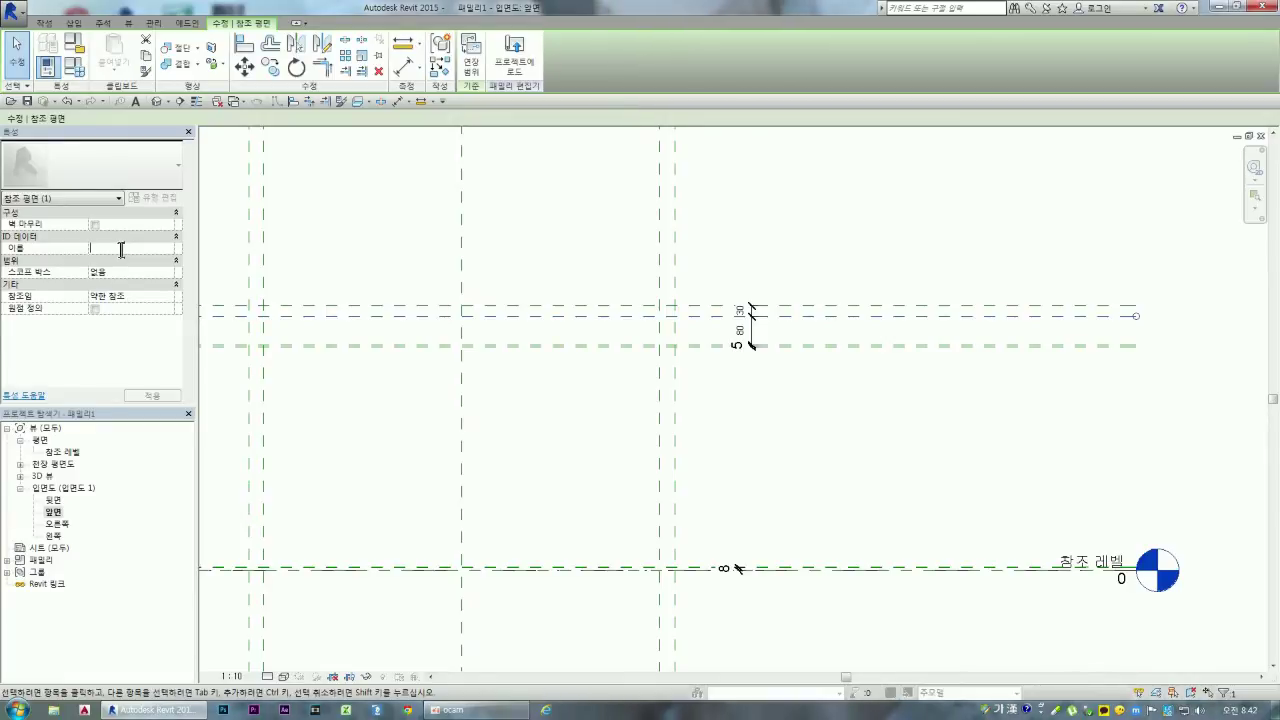
pyautogui.write('중')
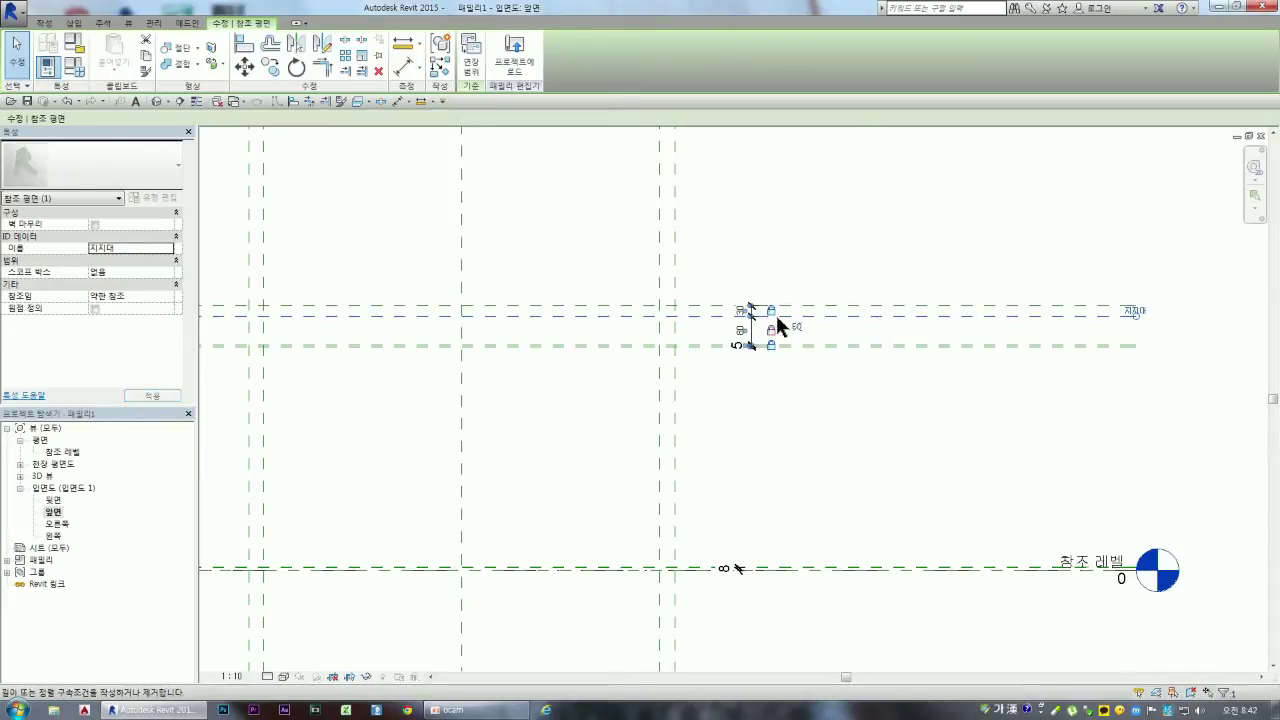
pyautogui.click(804, 346)
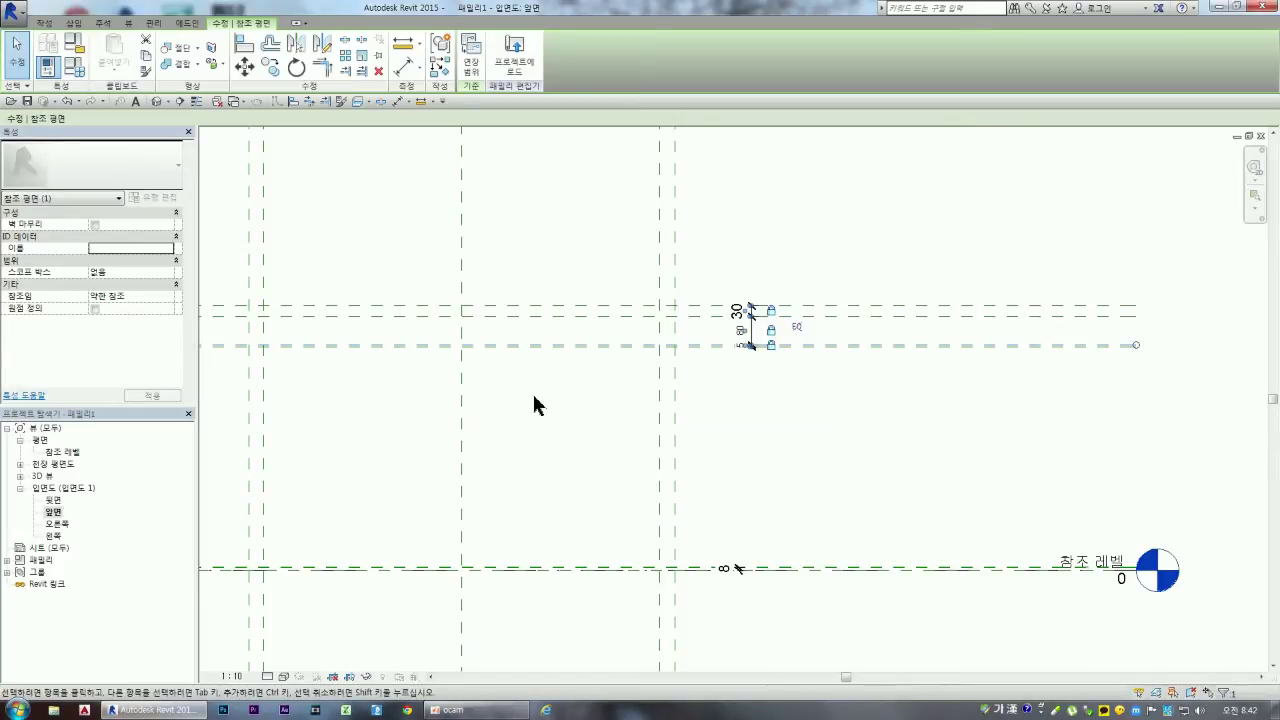
pyautogui.click(121, 249)
pyautogui.write('ㅂ')
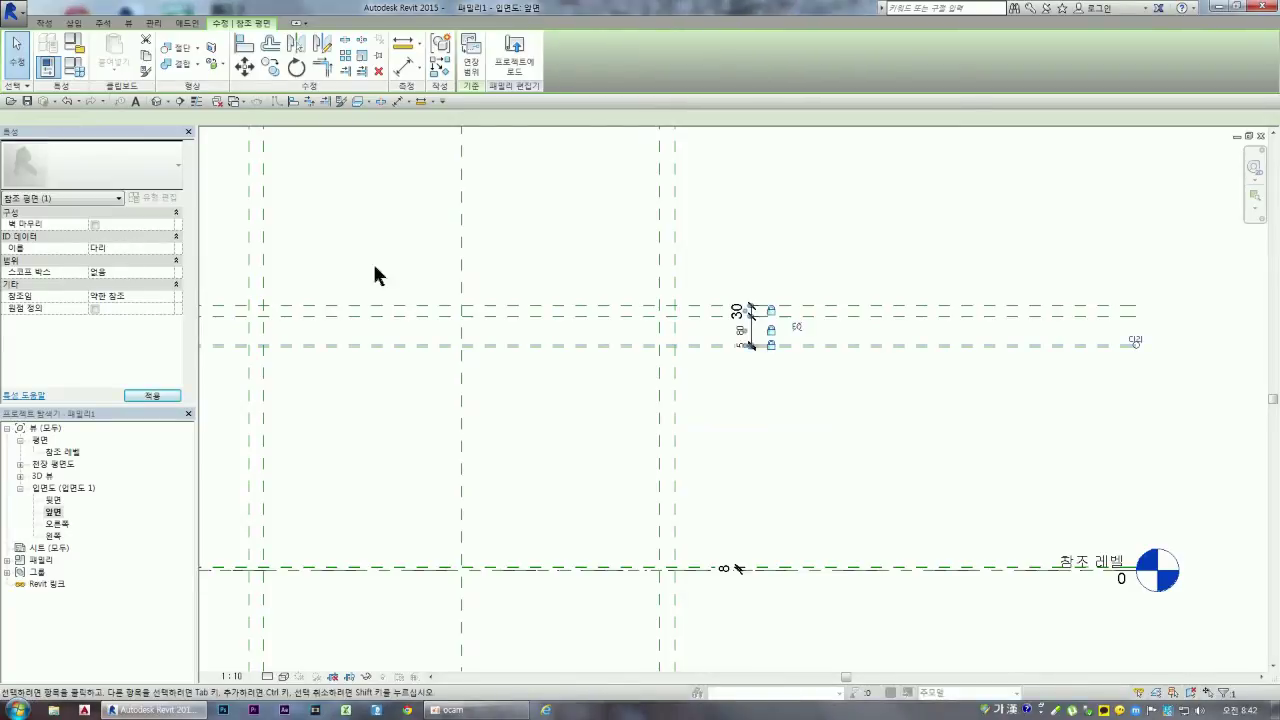
pyautogui.write('di')
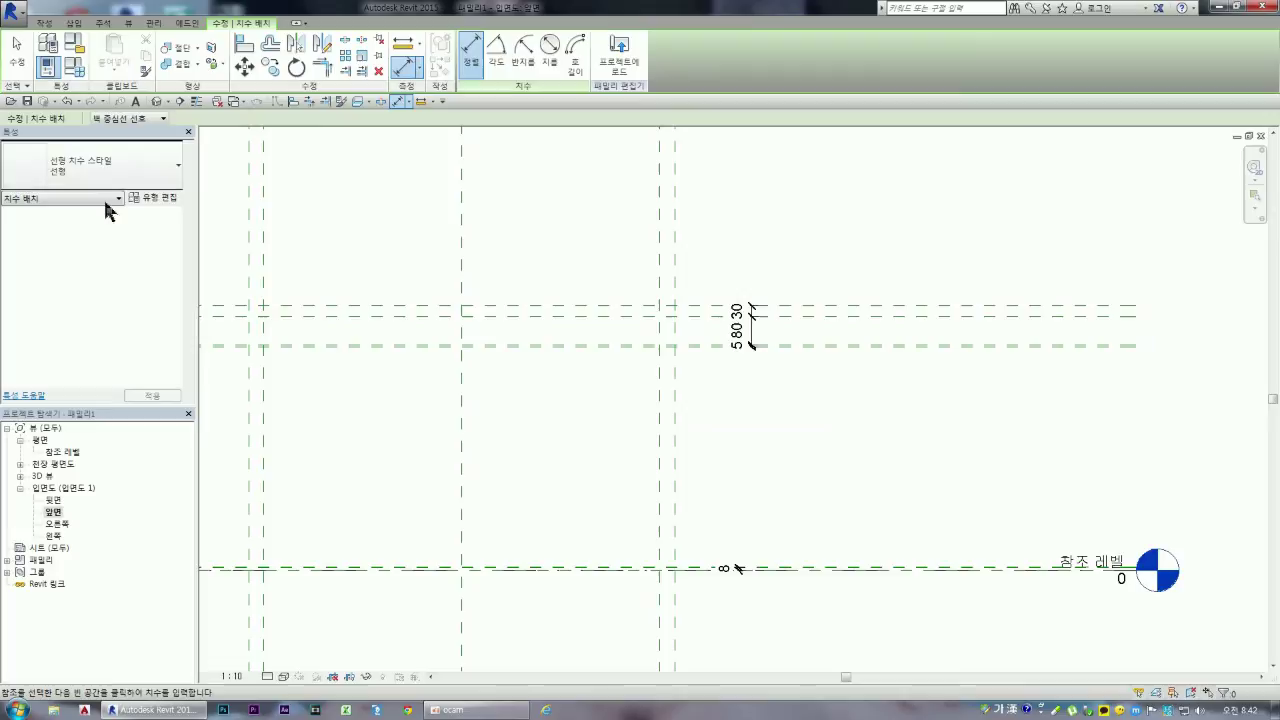
# Step: Exit dimensioning, verify the 다리 and 지지대 plane names, then clear the selection
pyautogui.press('Escape')
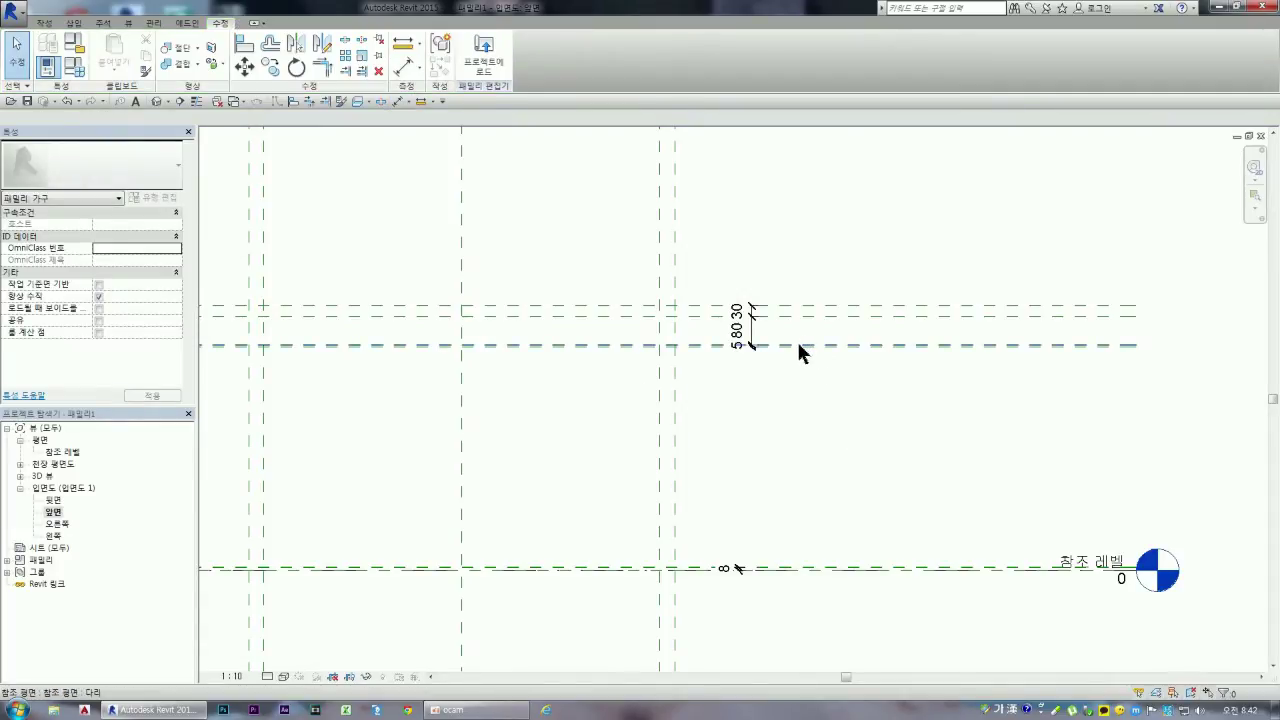
pyautogui.click(798, 344)
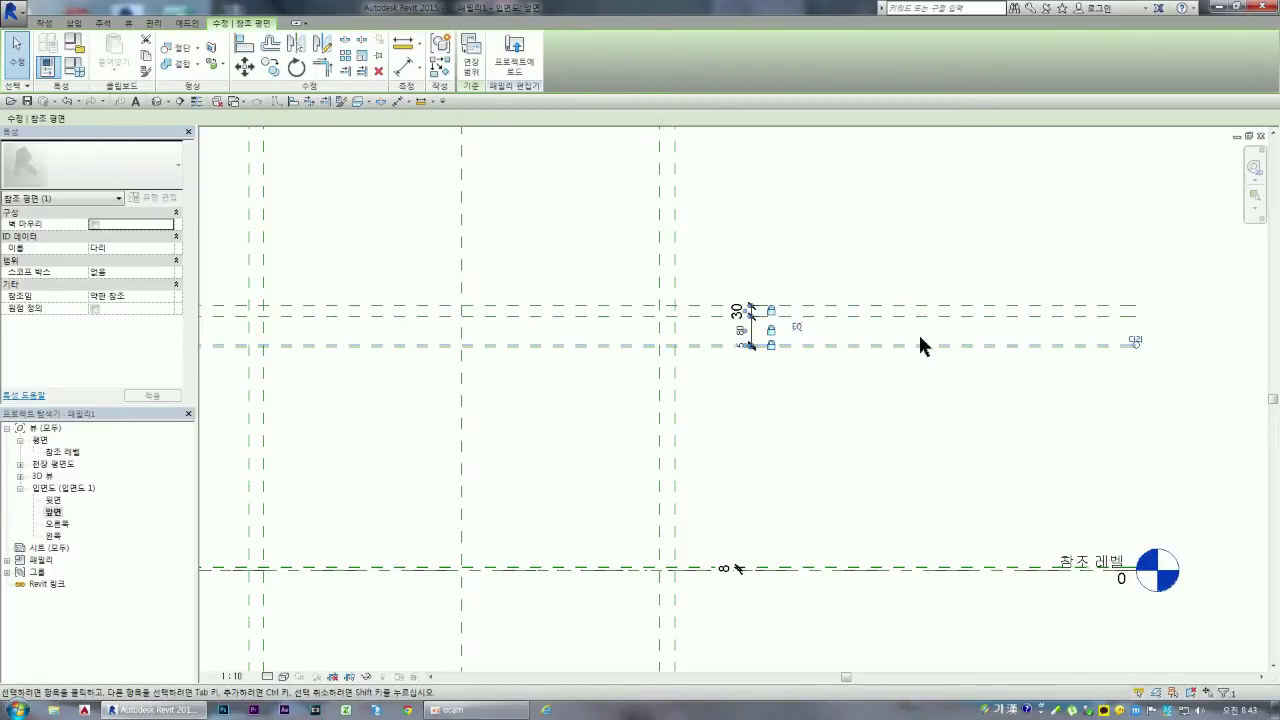
pyautogui.click(1063, 306)
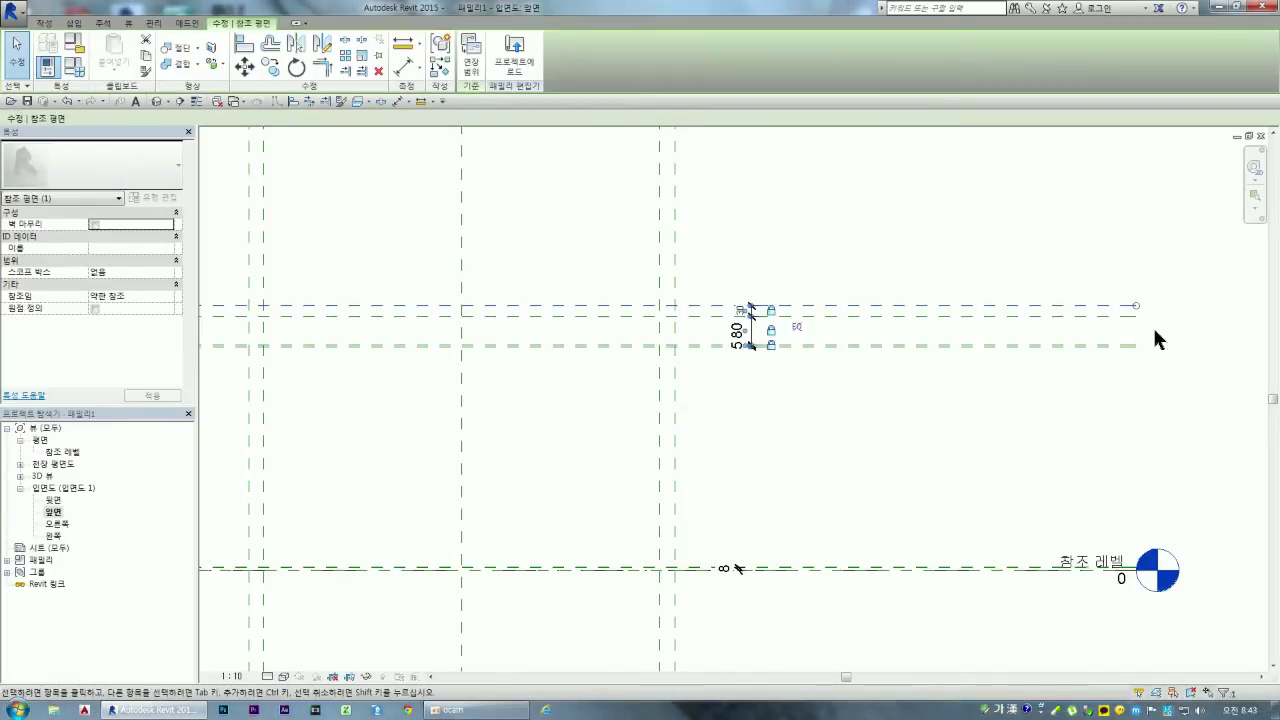
pyautogui.click(1076, 317)
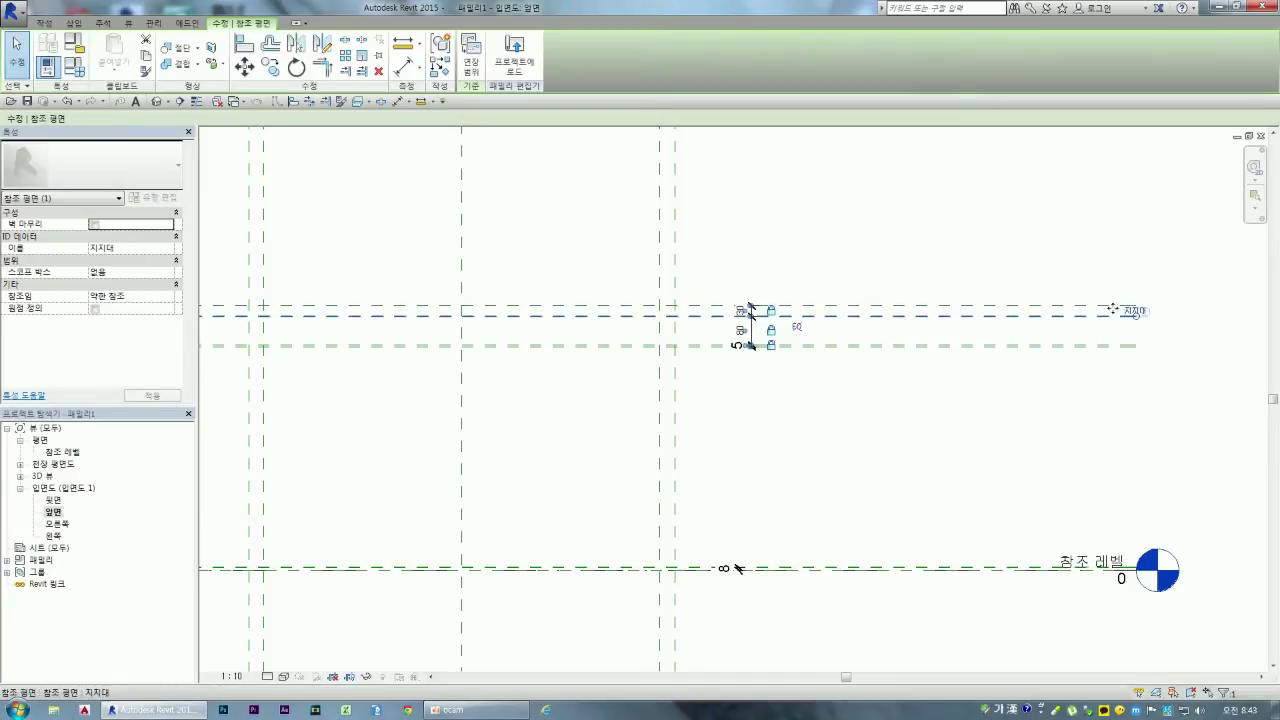
pyautogui.click(1064, 345)
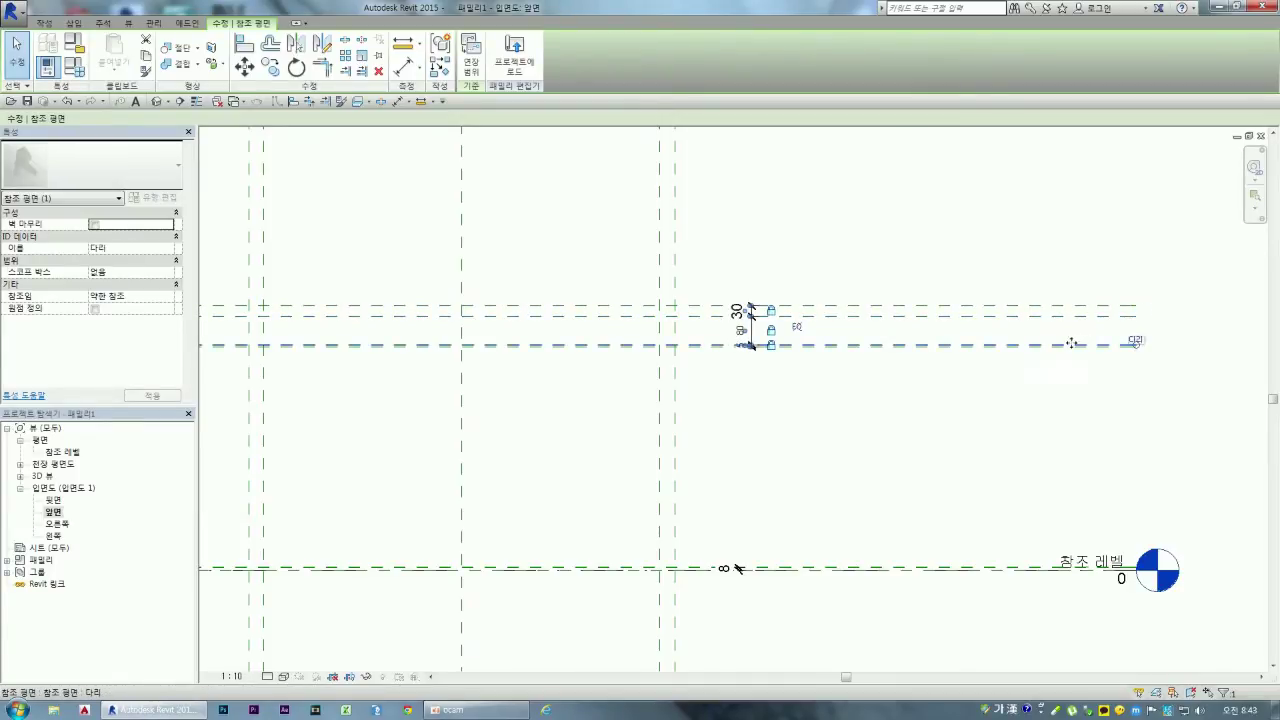
pyautogui.scroll(-2, 908, 289)
pyautogui.scroll(3, 845, 404)
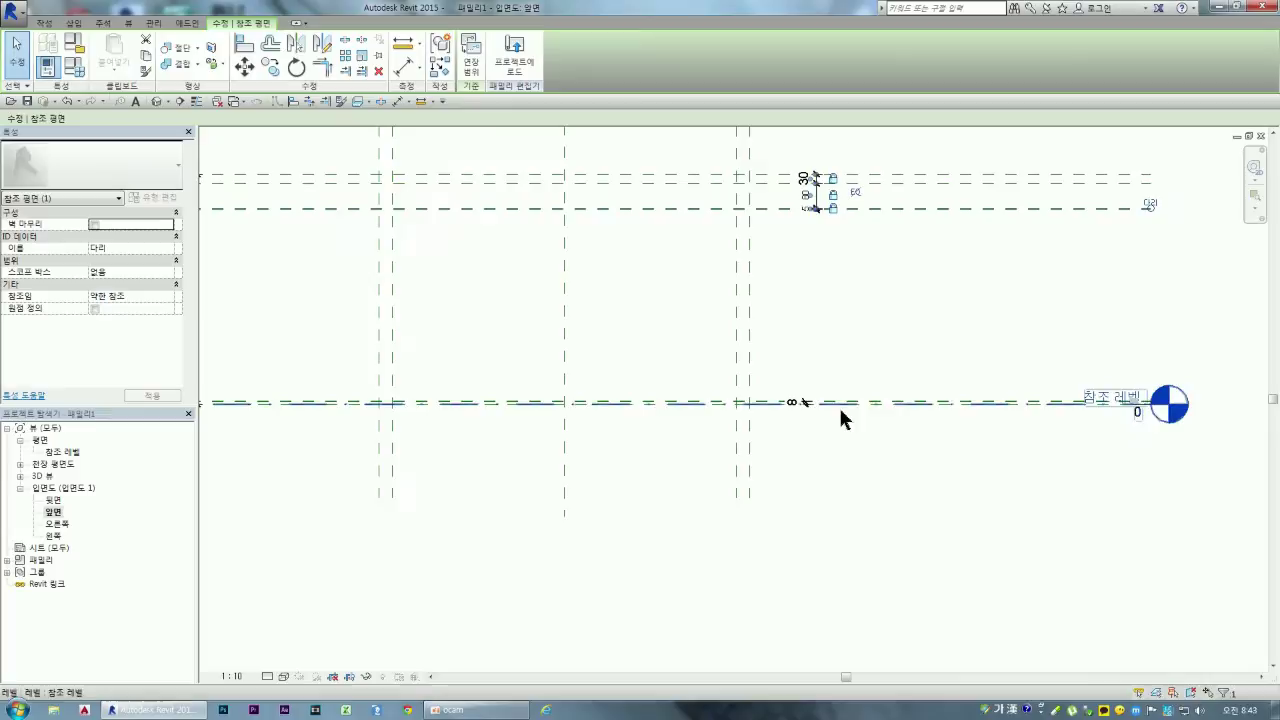
pyautogui.scroll(2, 832, 400)
pyautogui.scroll(2, 834, 398)
pyautogui.click(820, 437)
pyautogui.scroll(2, 819, 402)
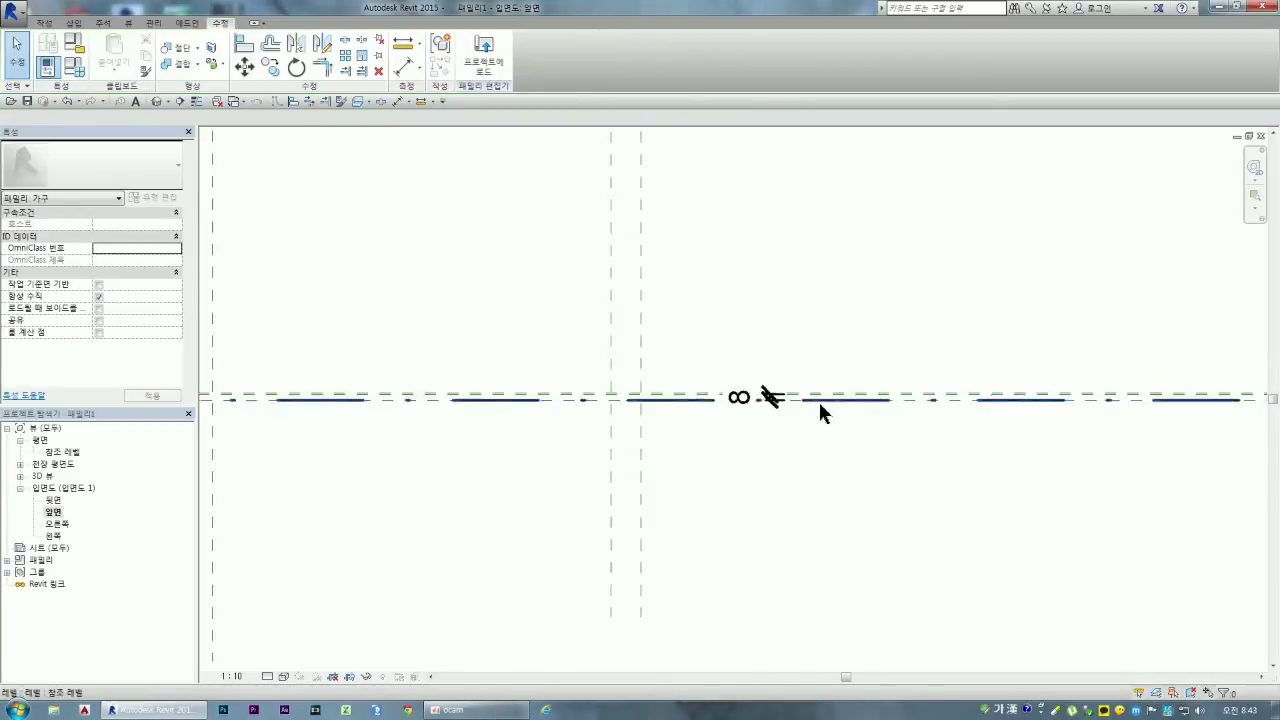
# Step: Name the reference plane just above the reference level 보조선
pyautogui.scroll(3, 815, 398)
pyautogui.scroll(2, 810, 394)
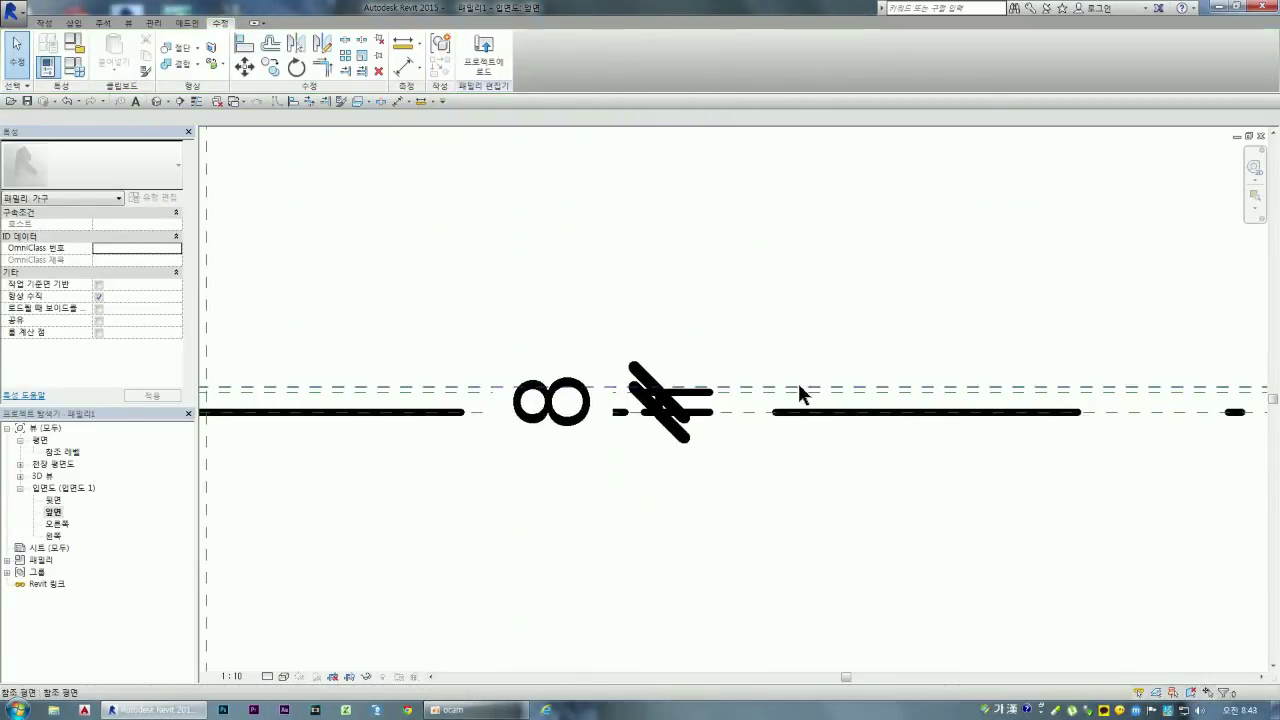
pyautogui.click(799, 389)
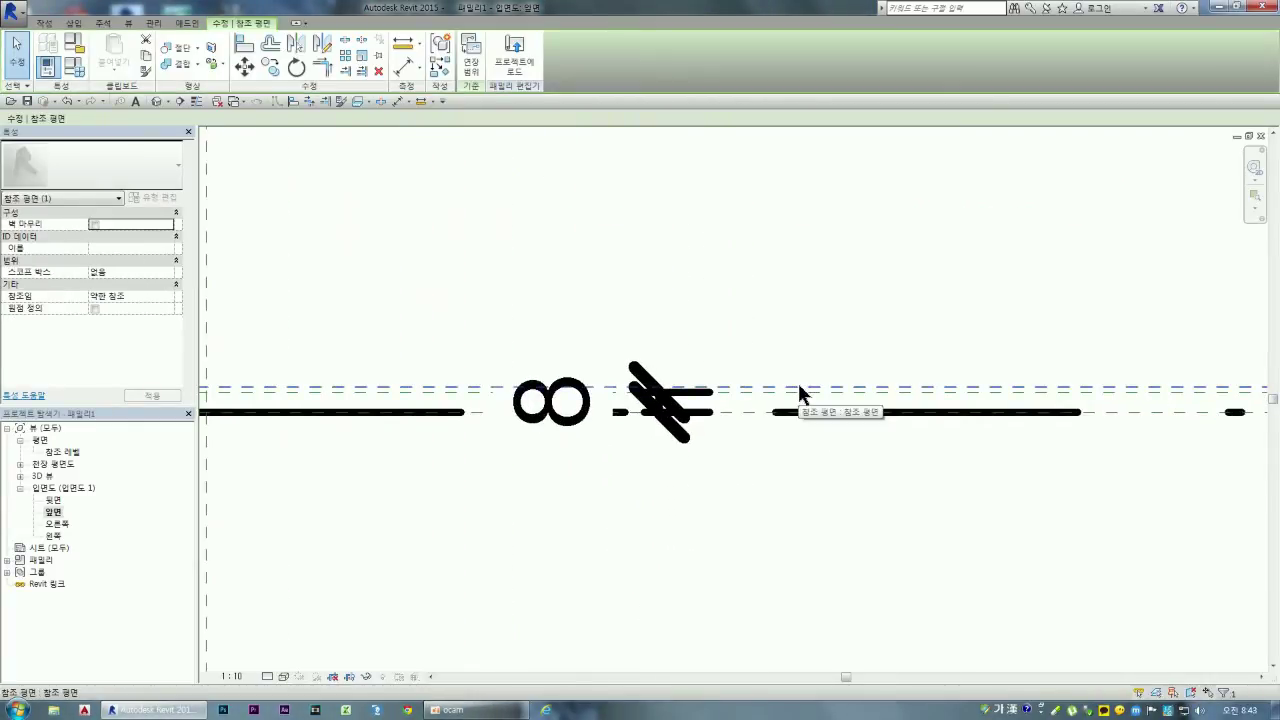
pyautogui.click(123, 249)
pyautogui.write('보')
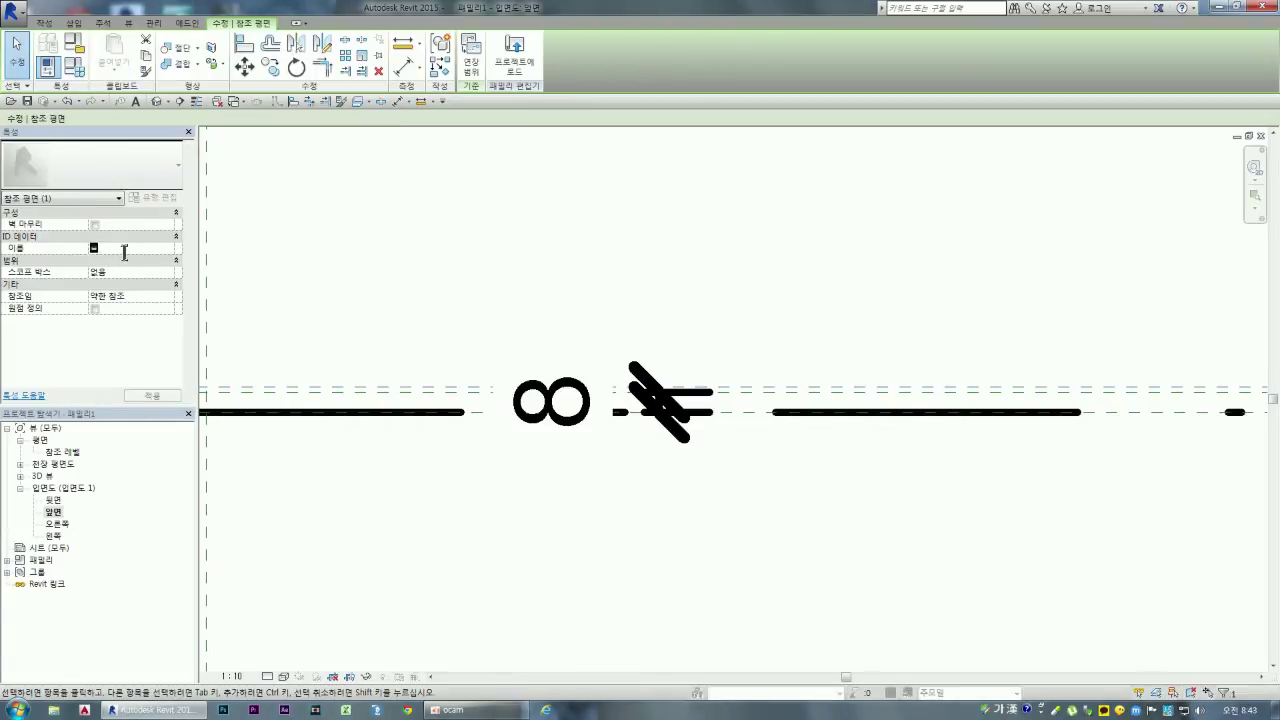
pyautogui.write('조선')
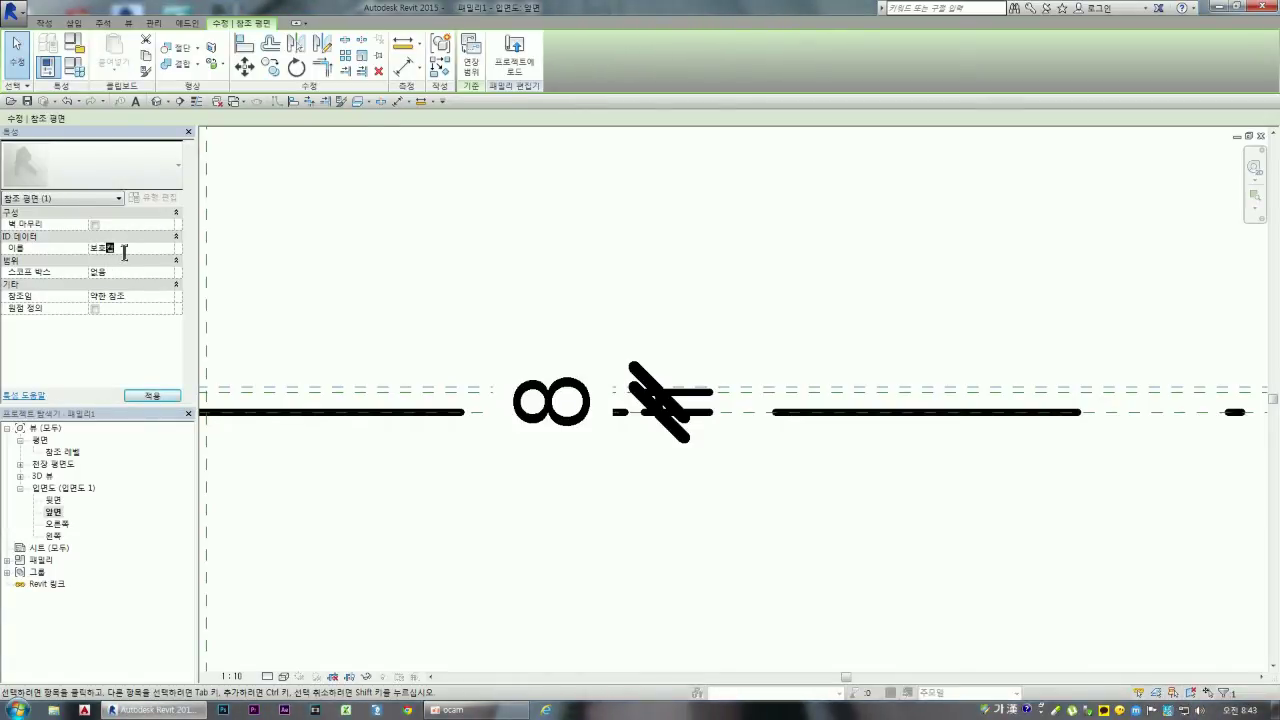
pyautogui.press('Return')
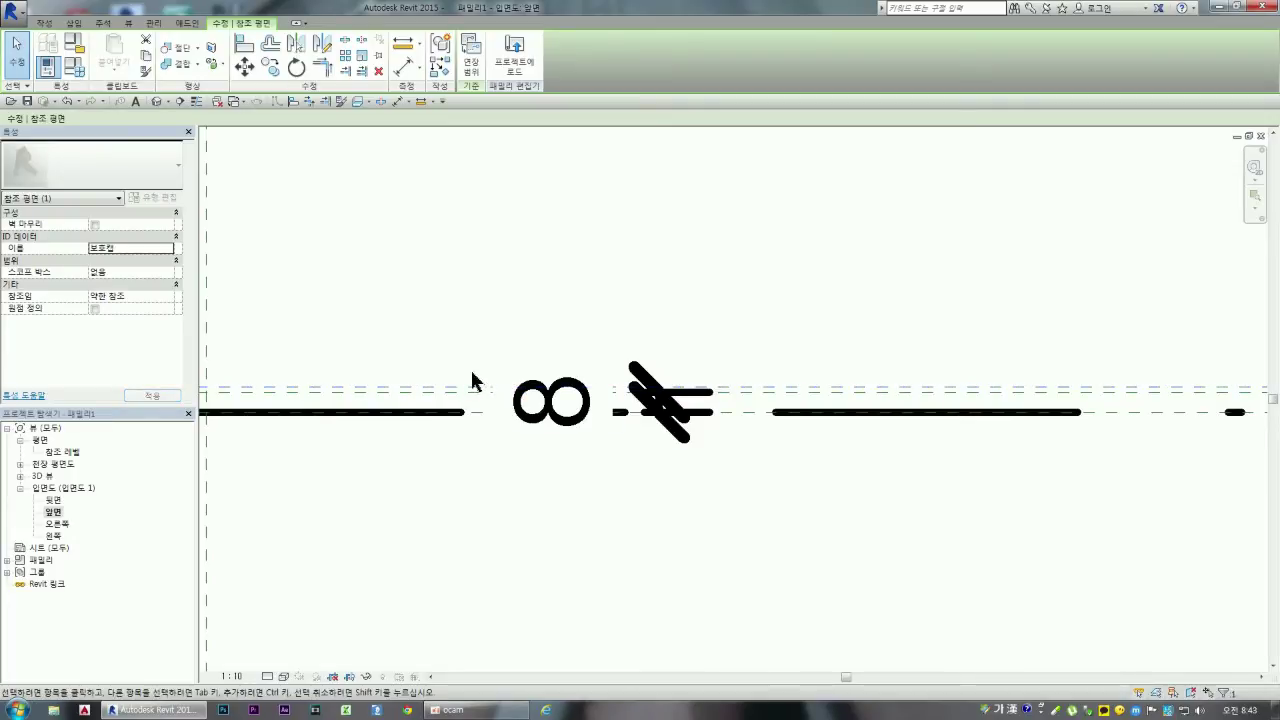
pyautogui.scroll(-2, 555, 462)
pyautogui.scroll(-2, 563, 460)
pyautogui.scroll(-2, 566, 457)
pyautogui.scroll(-2, 568, 455)
pyautogui.scroll(1, 540, 450)
pyautogui.scroll(3, 550, 452)
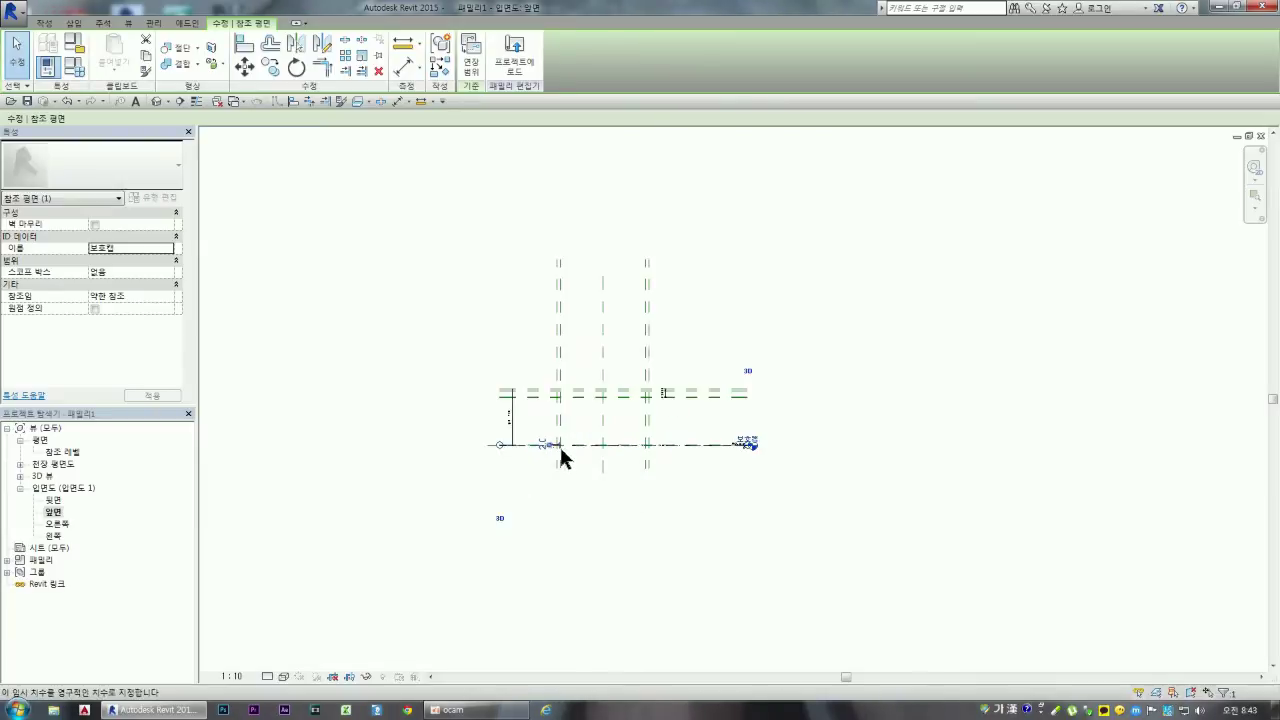
pyautogui.scroll(3, 570, 457)
pyautogui.click(636, 498)
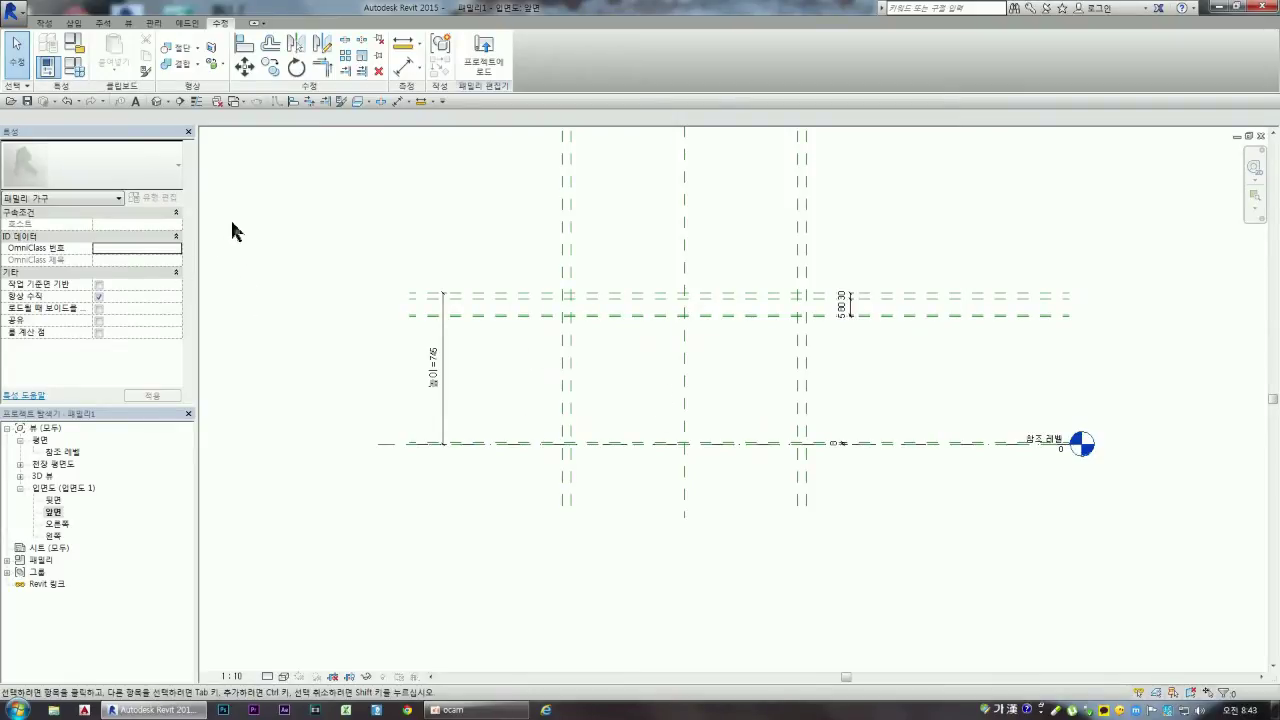
# Step: Open Family Types (길이 600, 높이 745, 폭 1200) and start a new type
pyautogui.click(78, 68)
pyautogui.moveTo(810, 220); pyautogui.dragTo(576, 256)
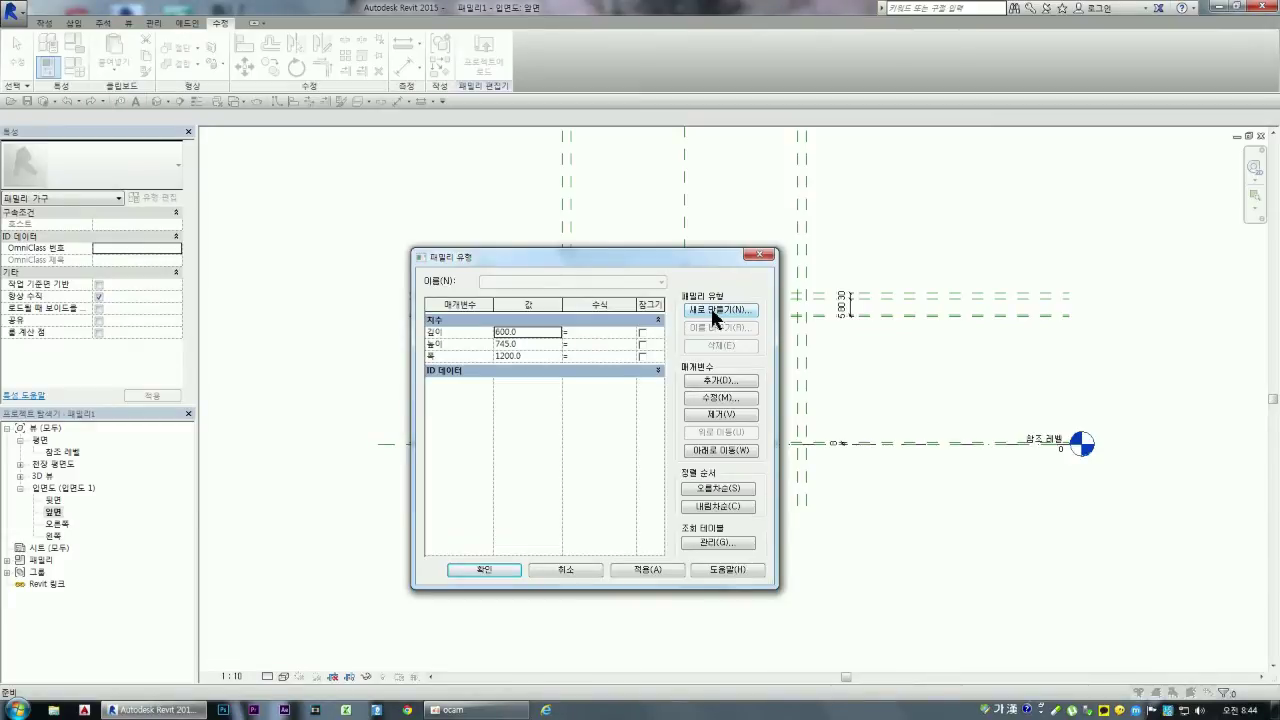
pyautogui.click(711, 308)
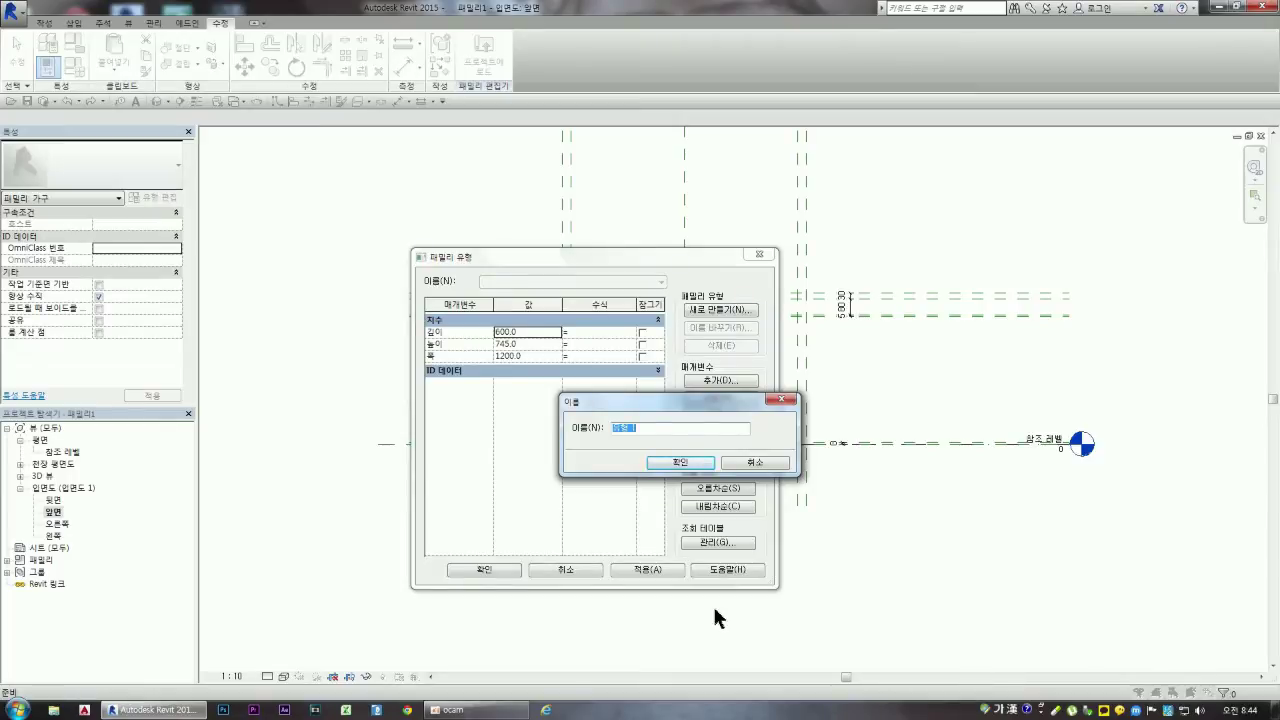
# Step: Name the new family type 1200x600x745
pyautogui.write('1200')
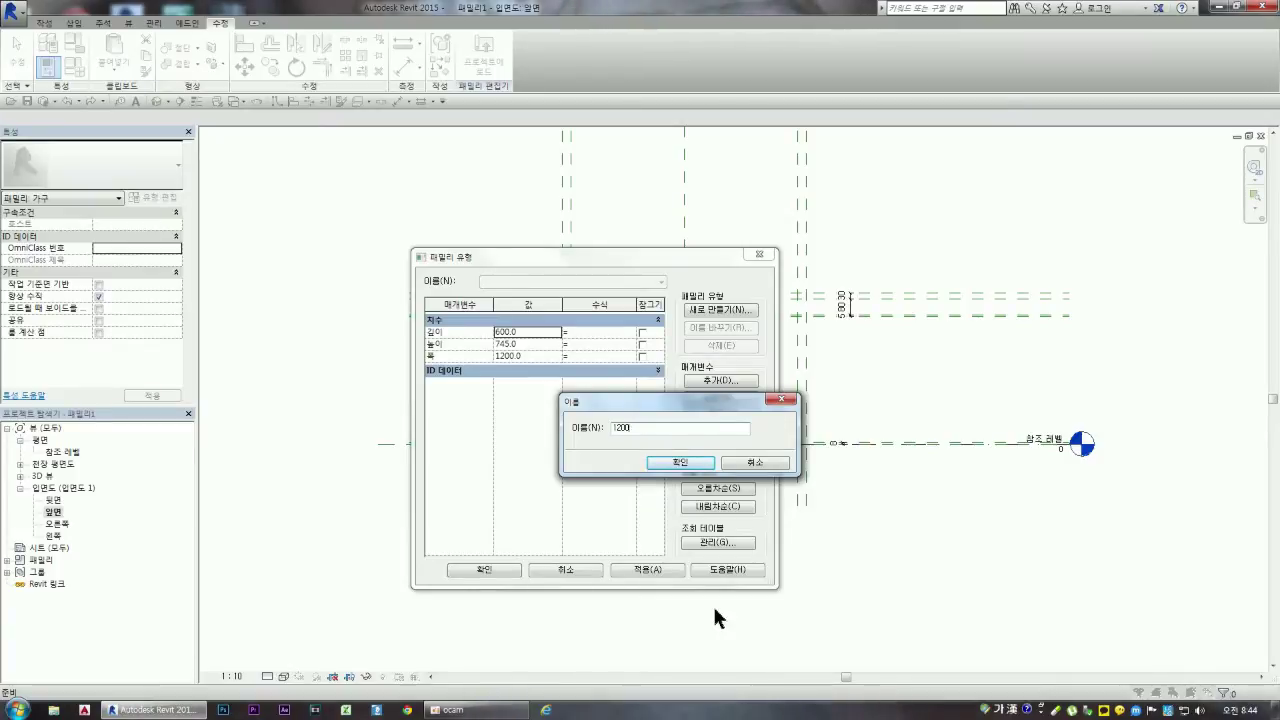
pyautogui.write('x')
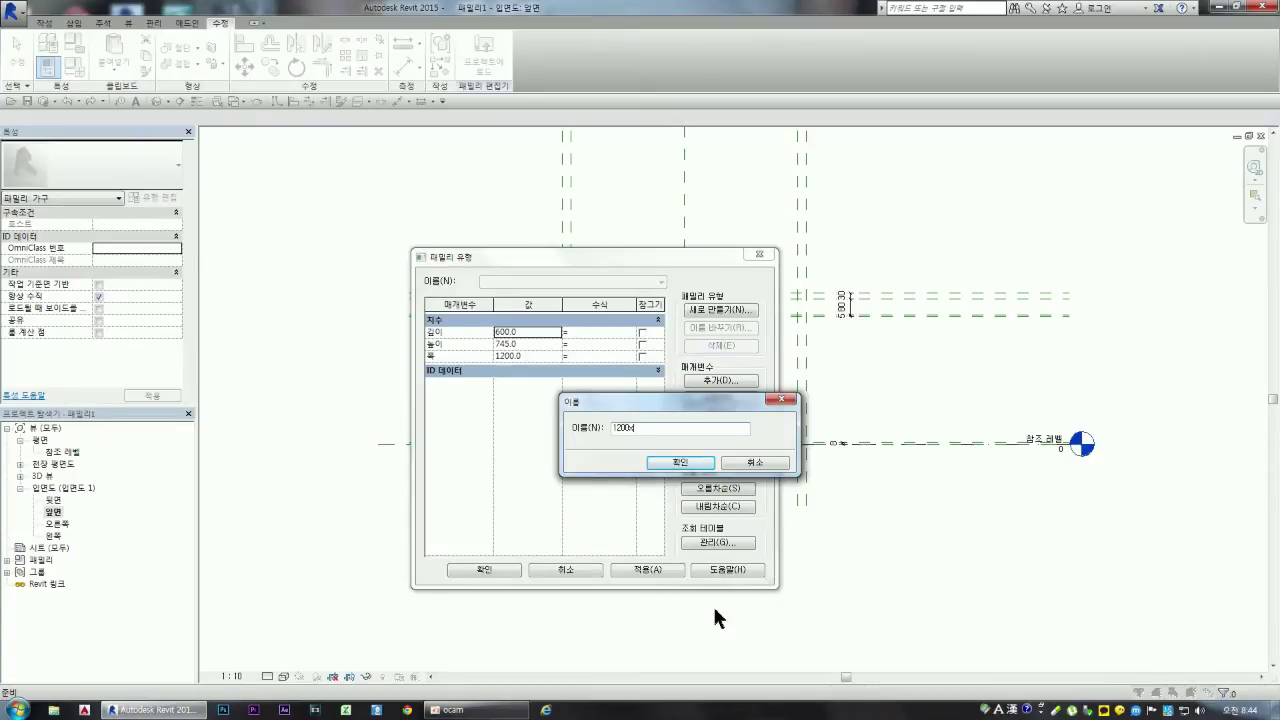
pyautogui.write('6')
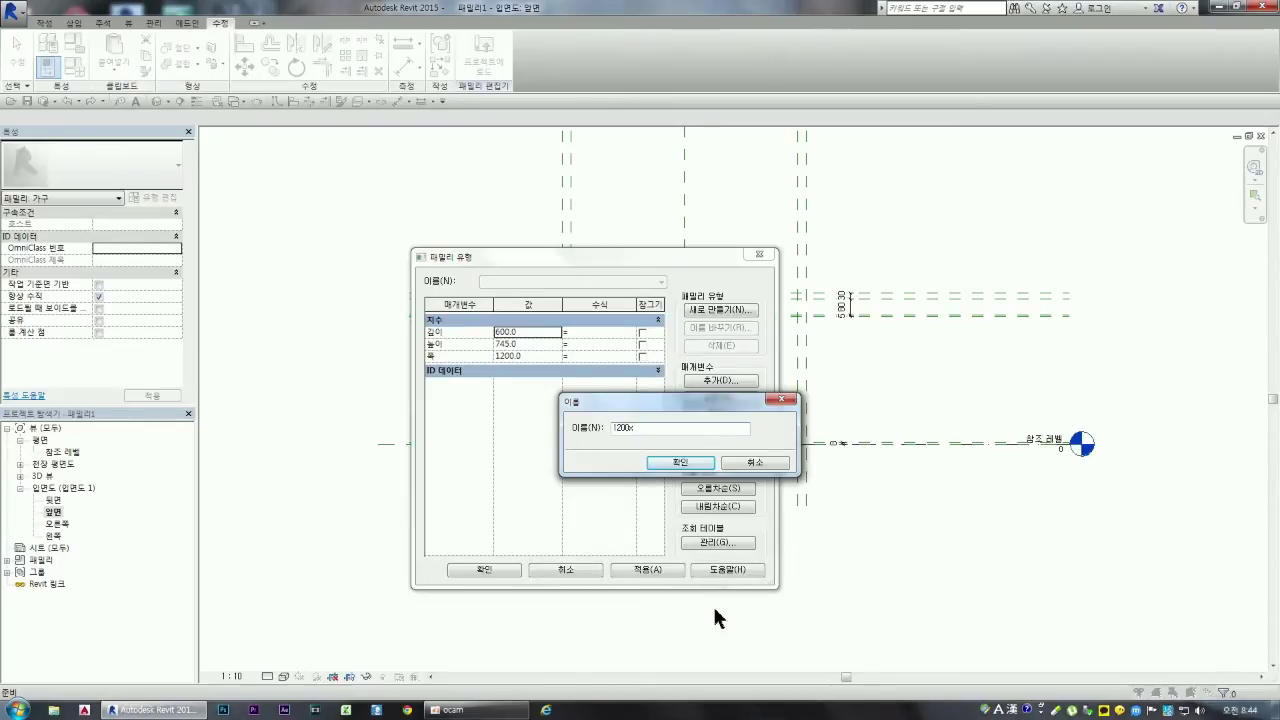
pyautogui.write('00x7')
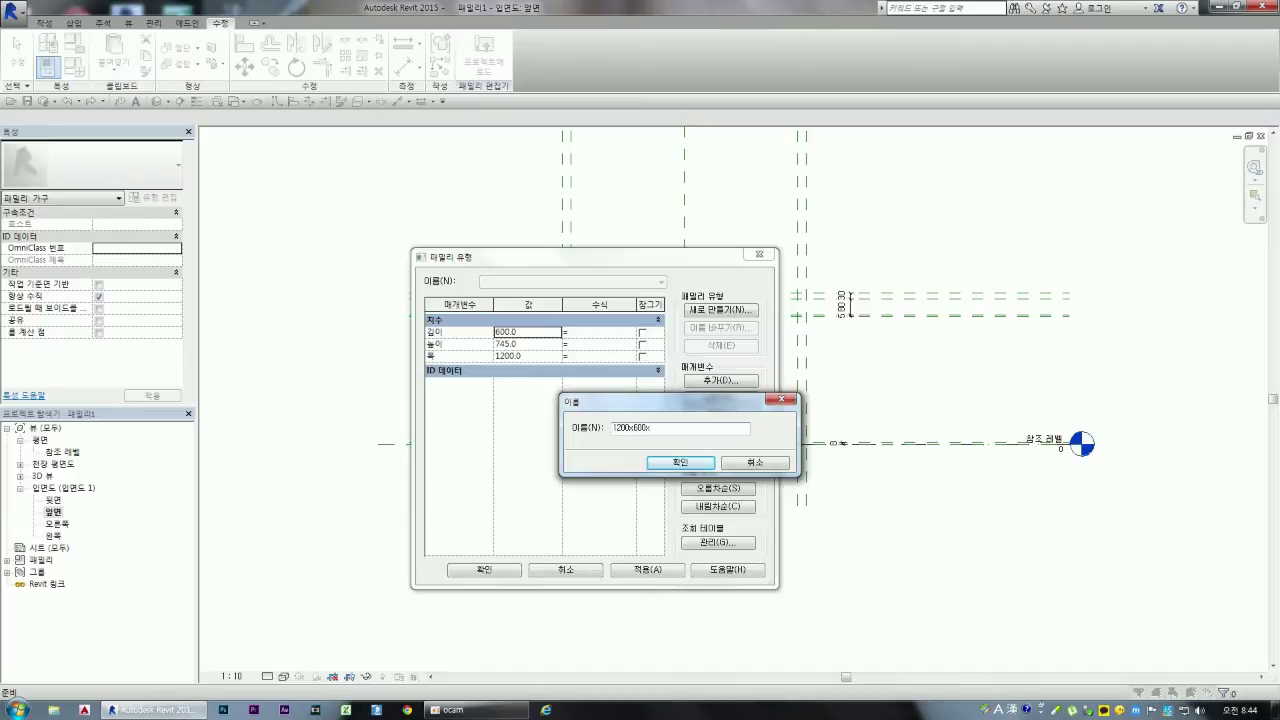
pyautogui.write('45')
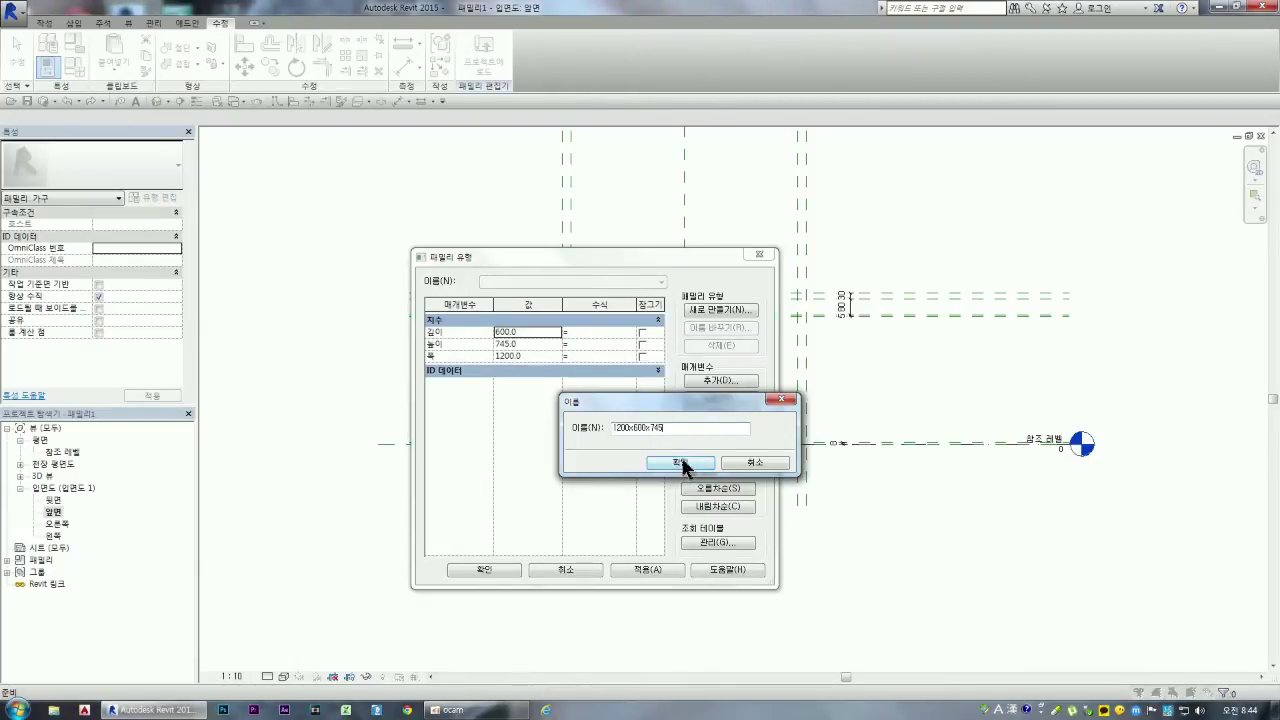
pyautogui.click(680, 463)
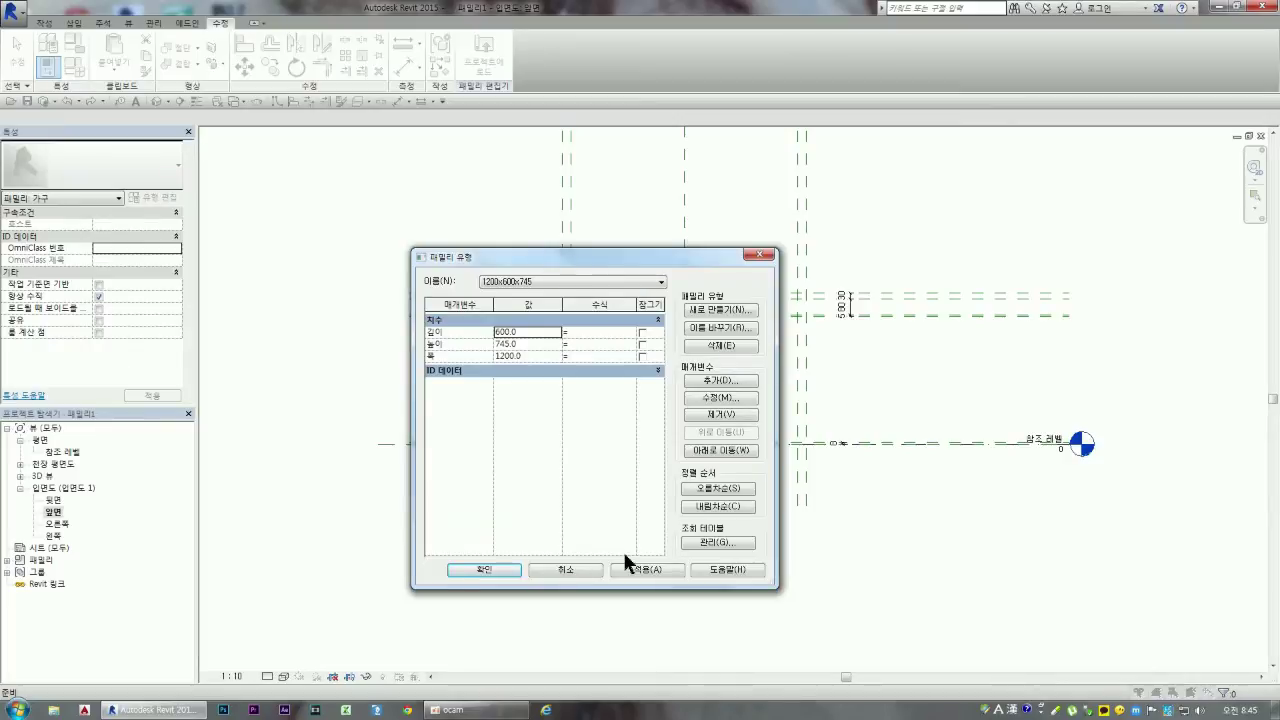
# Step: Create a new family type named 1500x600x745 and make it current
pyautogui.click(706, 309)
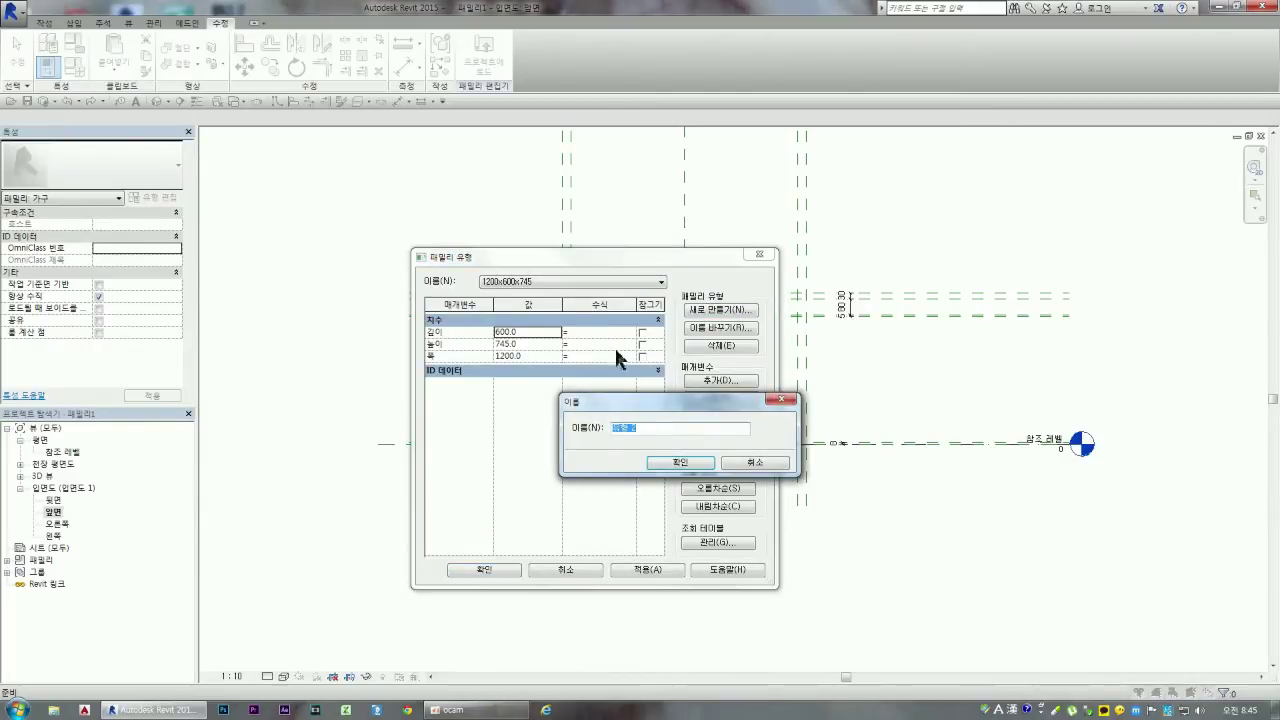
pyautogui.write('1500x')
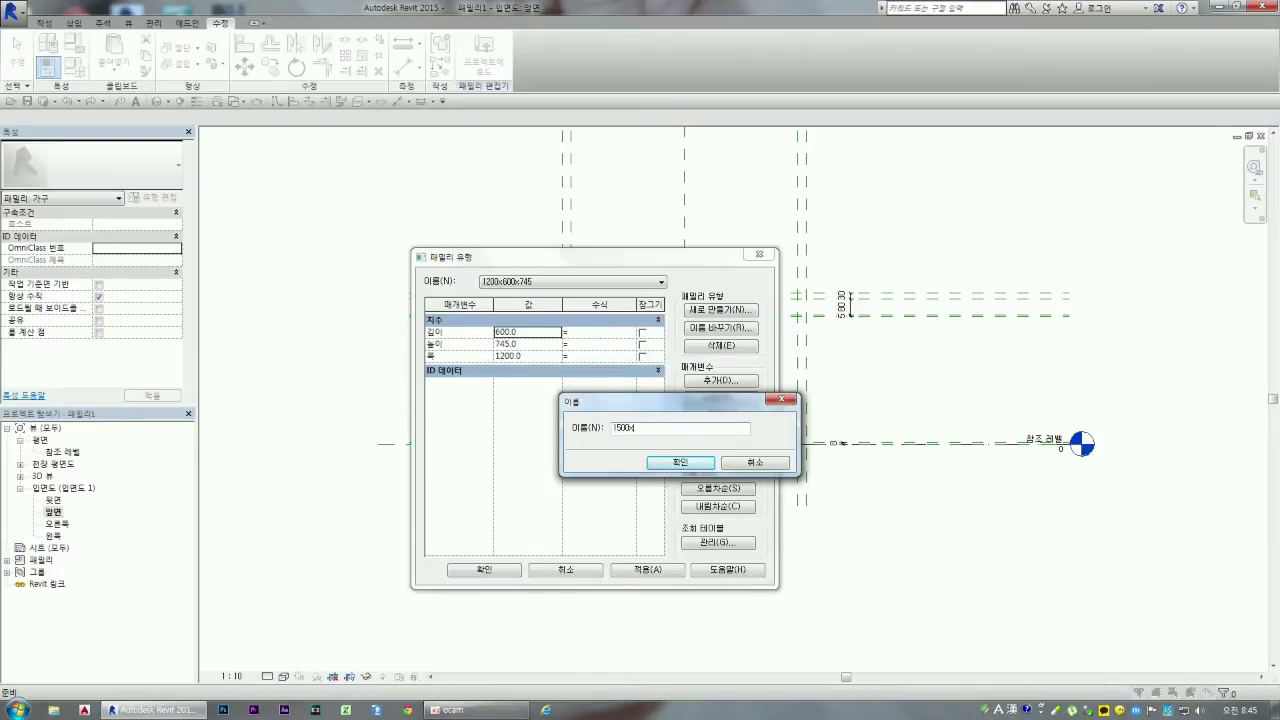
pyautogui.write('600x')
pyautogui.write('745')
pyautogui.click(675, 462)
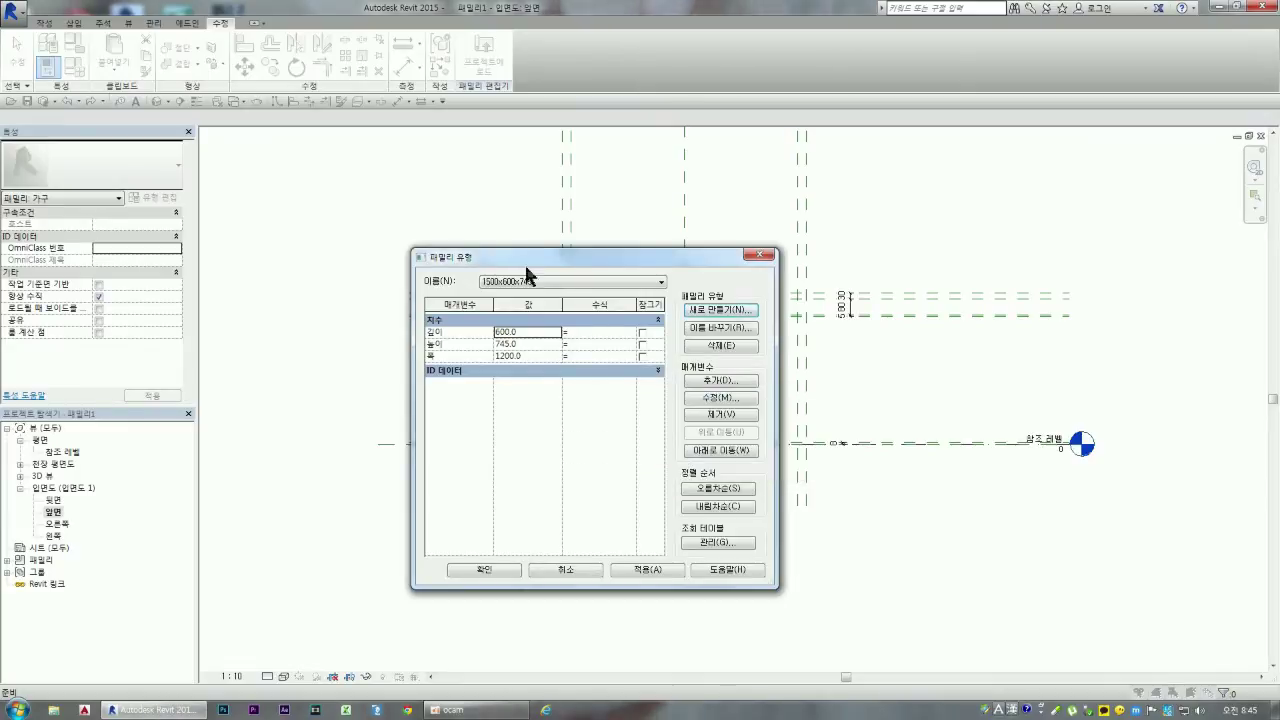
pyautogui.click(560, 282)
pyautogui.click(491, 298)
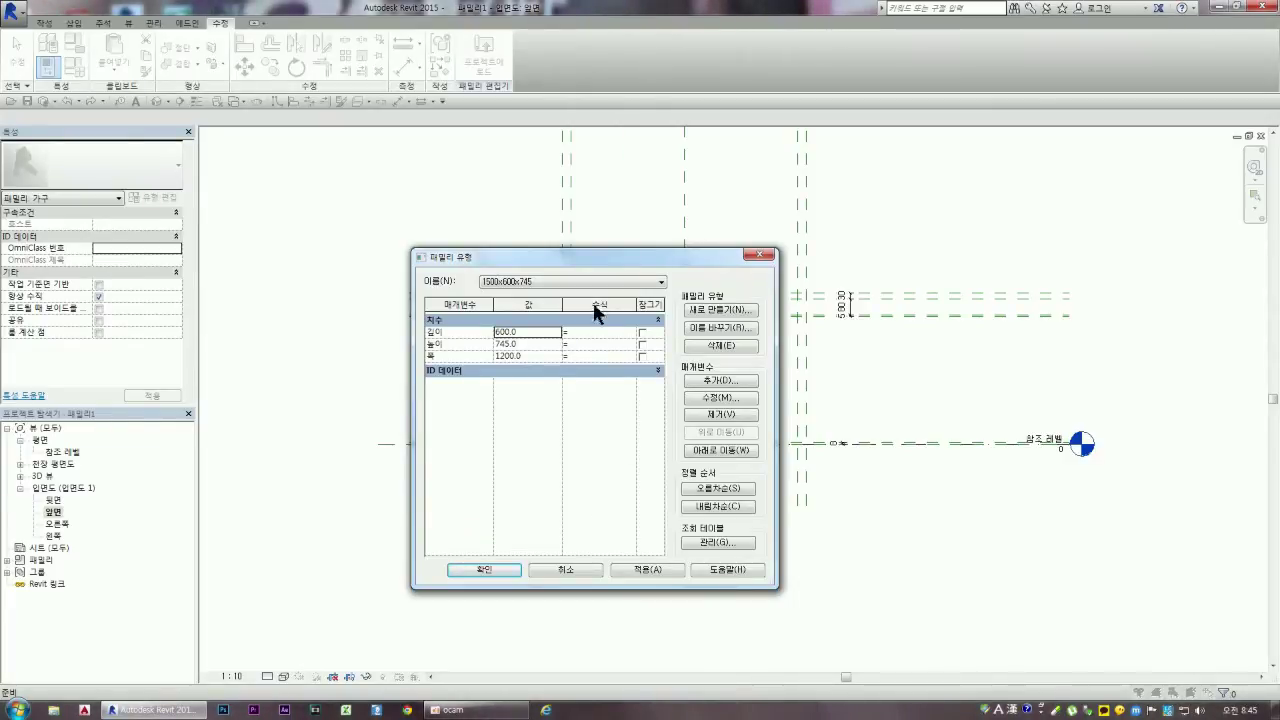
pyautogui.click(568, 283)
pyautogui.click(553, 293)
pyautogui.click(518, 283)
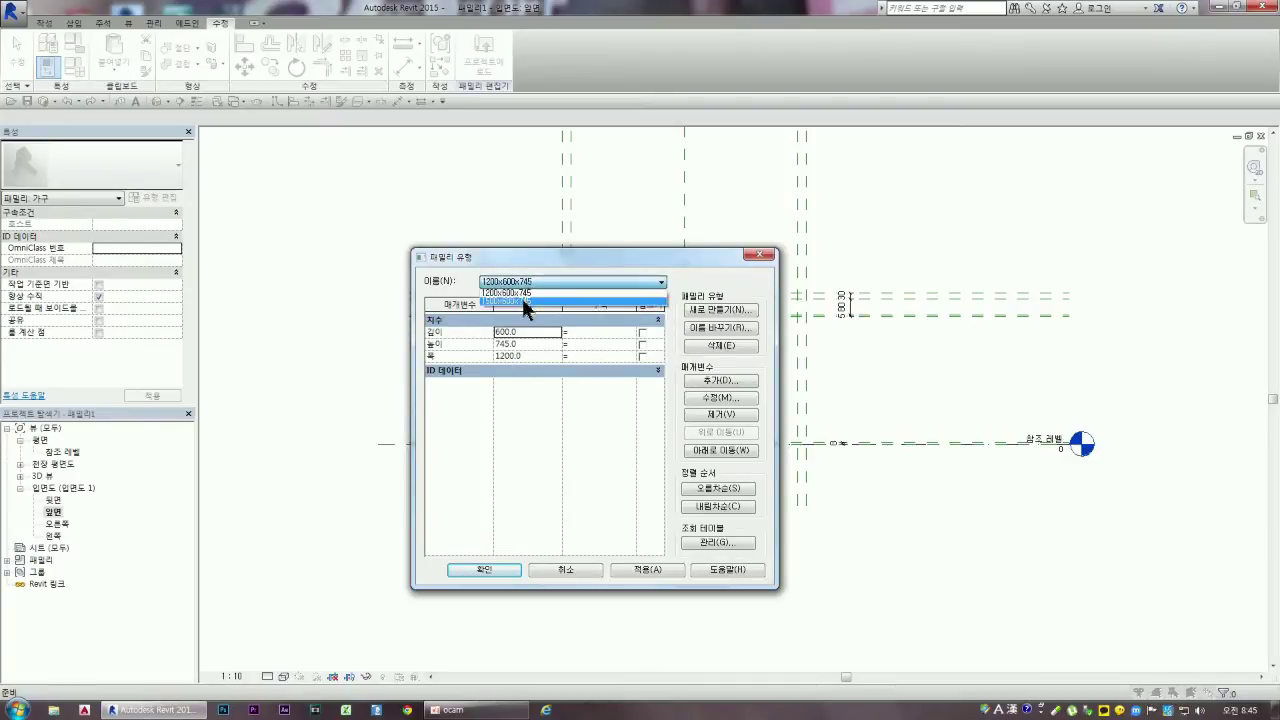
pyautogui.click(522, 298)
# Step: Set 폭 to 1500 for this type, apply, and close Family Types
pyautogui.click(530, 356)
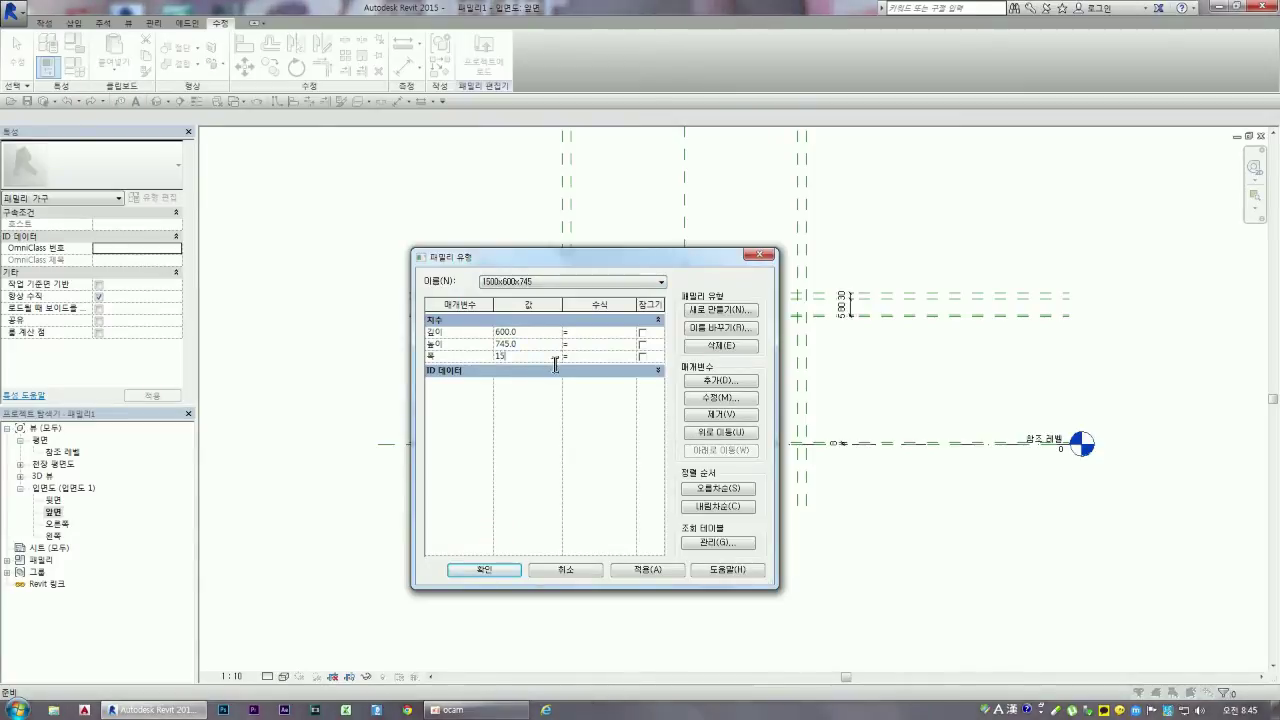
pyautogui.write('1500')
pyautogui.press('Tab')
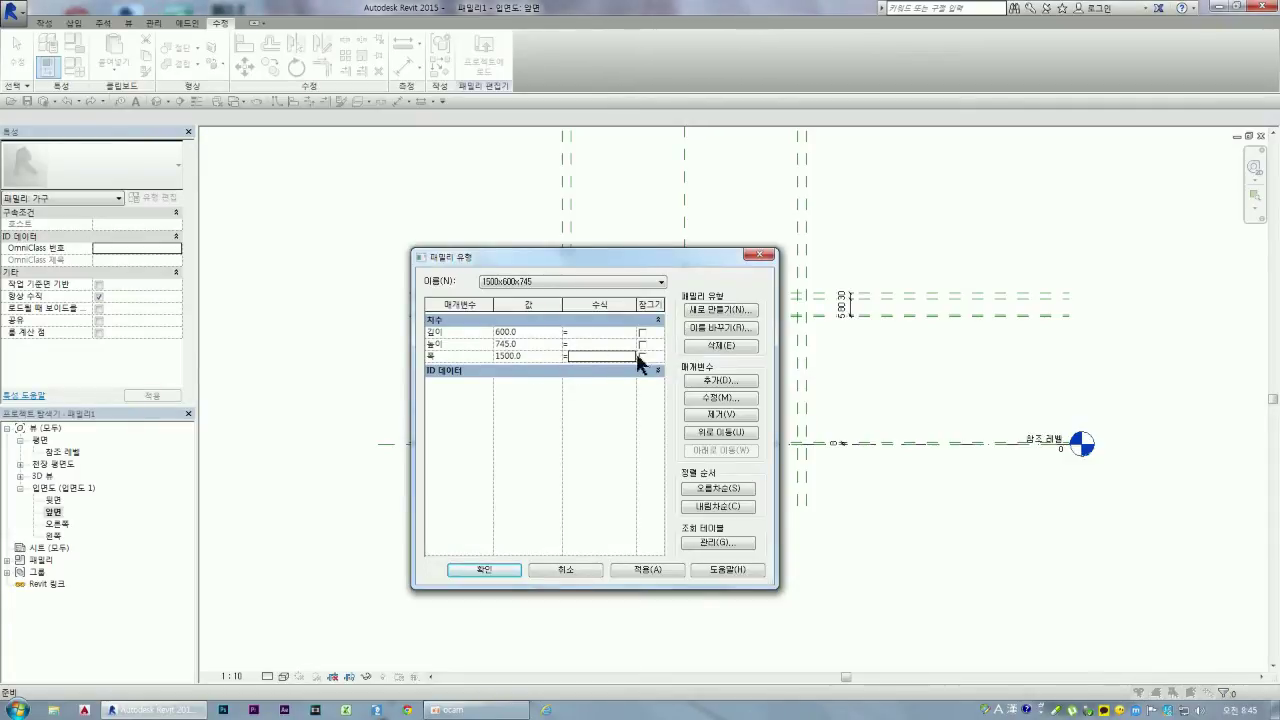
pyautogui.click(645, 572)
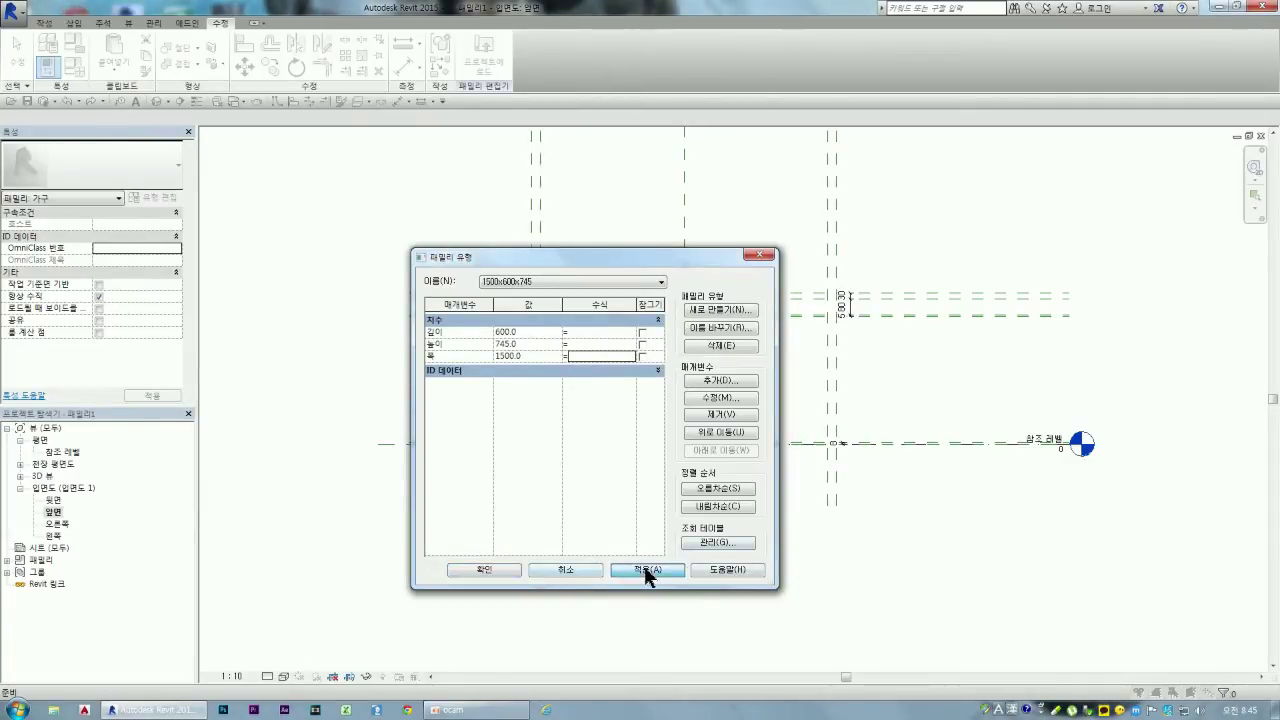
pyautogui.click(505, 570)
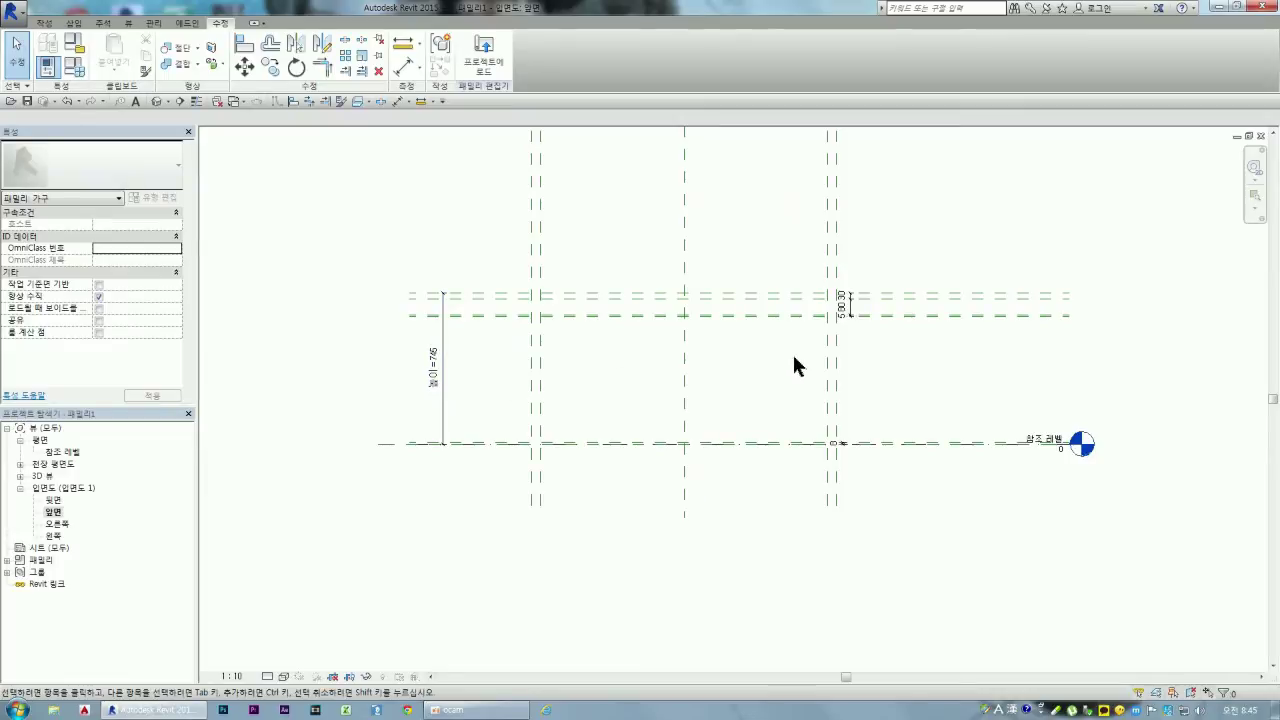
pyautogui.scroll(-2, 684, 425)
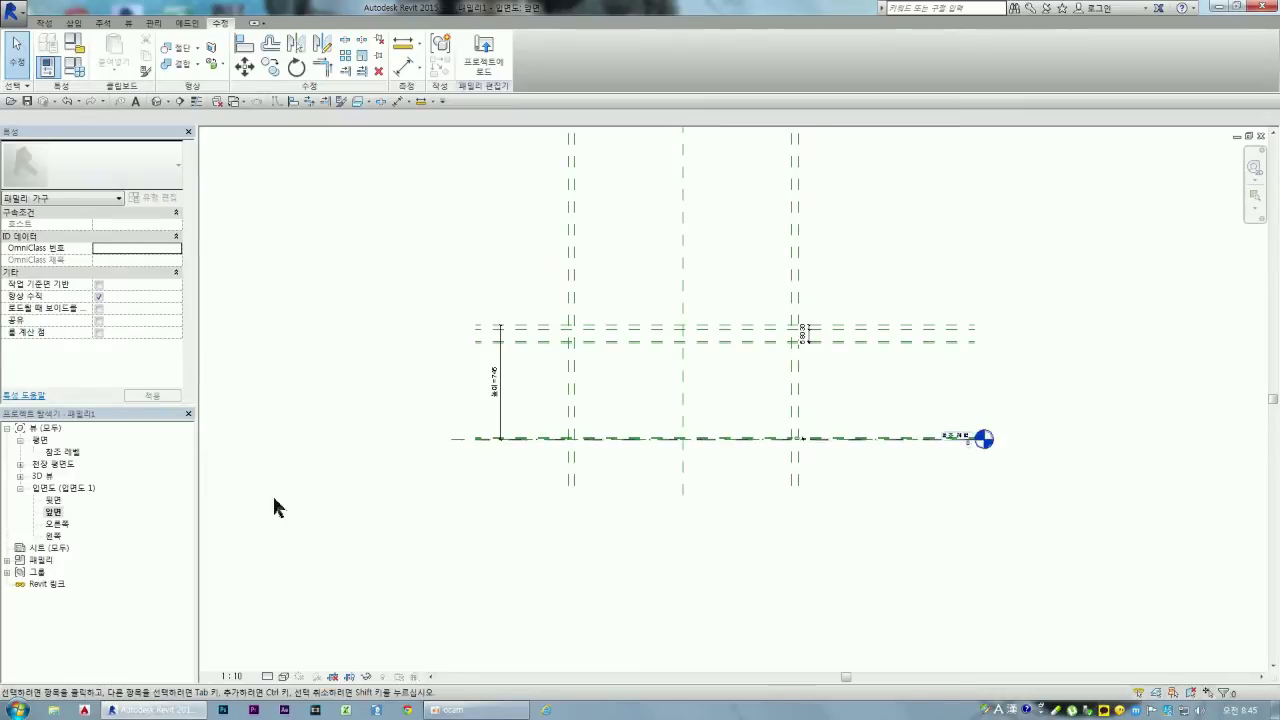
# Step: Open the 참조 레벨 plan and flex the family to the 1200x600x745 type
pyautogui.doubleClick(62, 452)
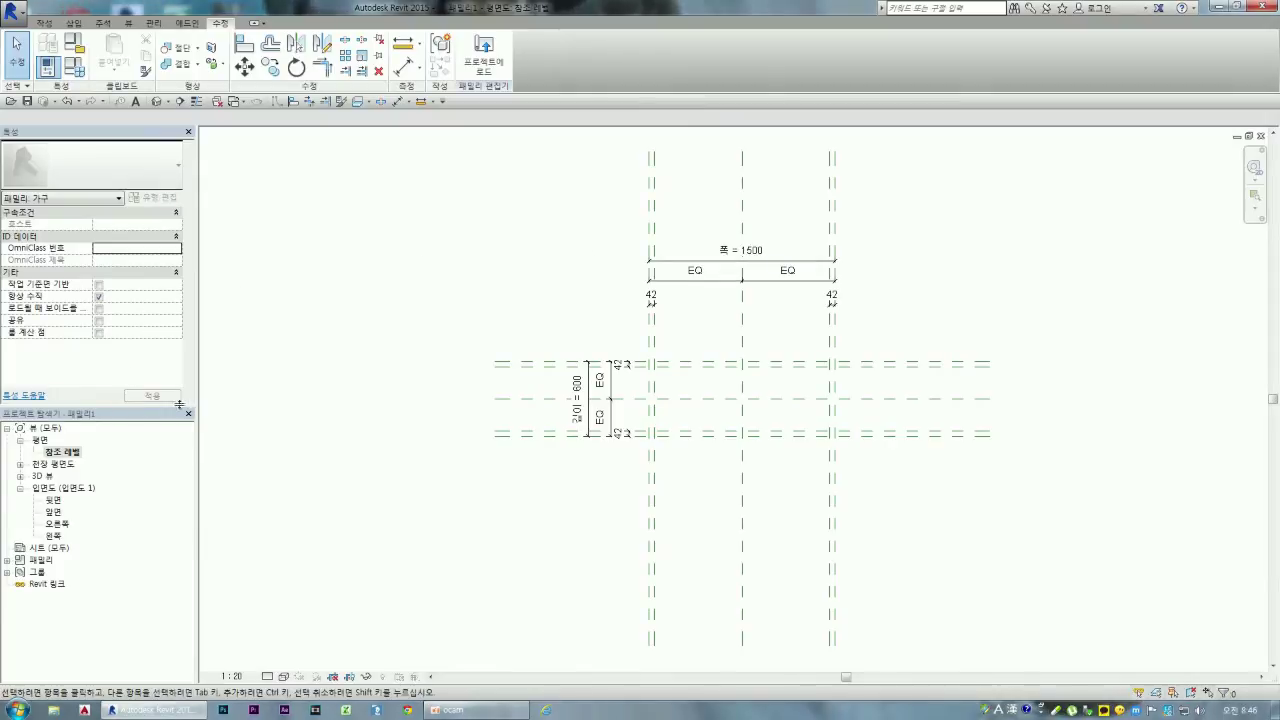
pyautogui.click(113, 196)
pyautogui.click(112, 196)
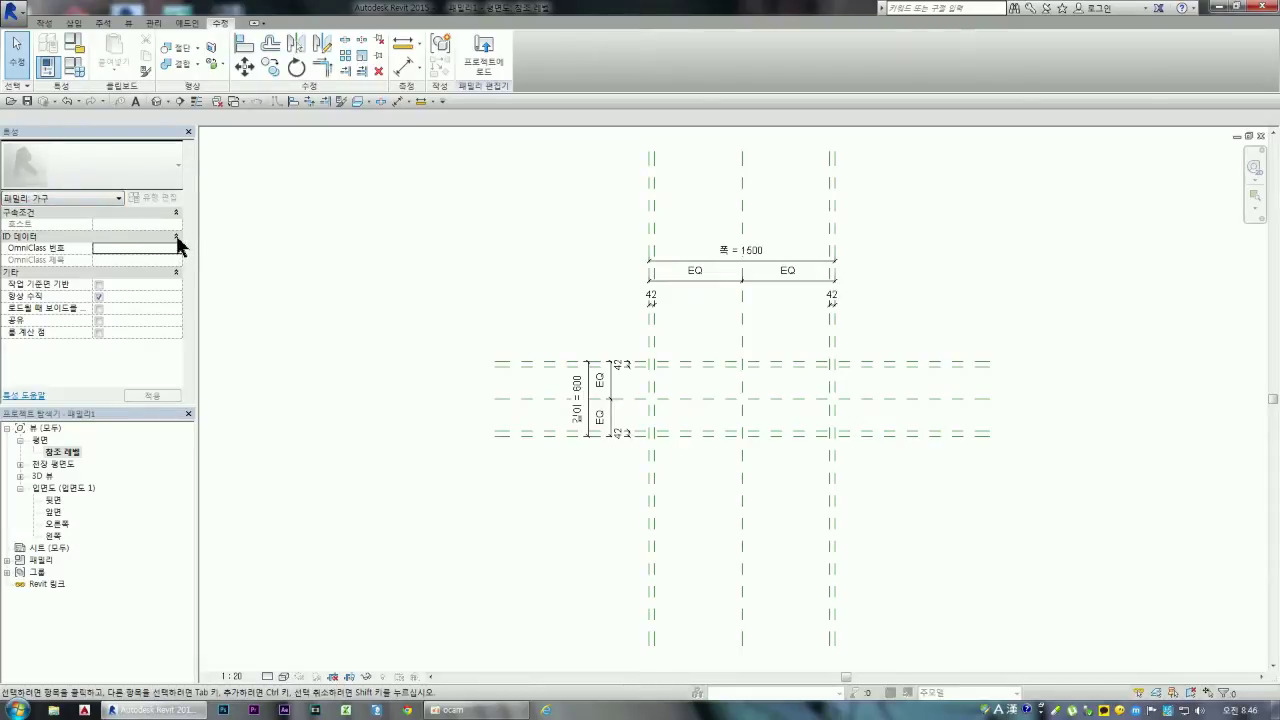
pyautogui.click(75, 63)
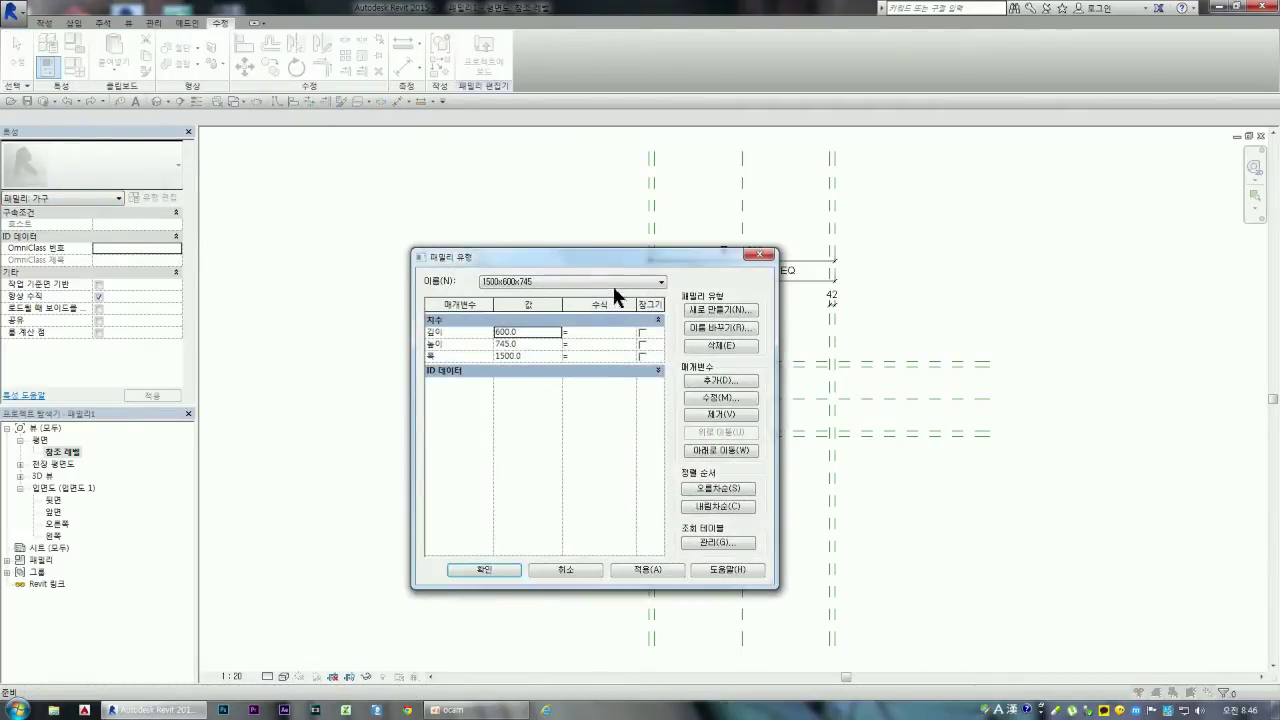
pyautogui.click(612, 281)
pyautogui.click(572, 303)
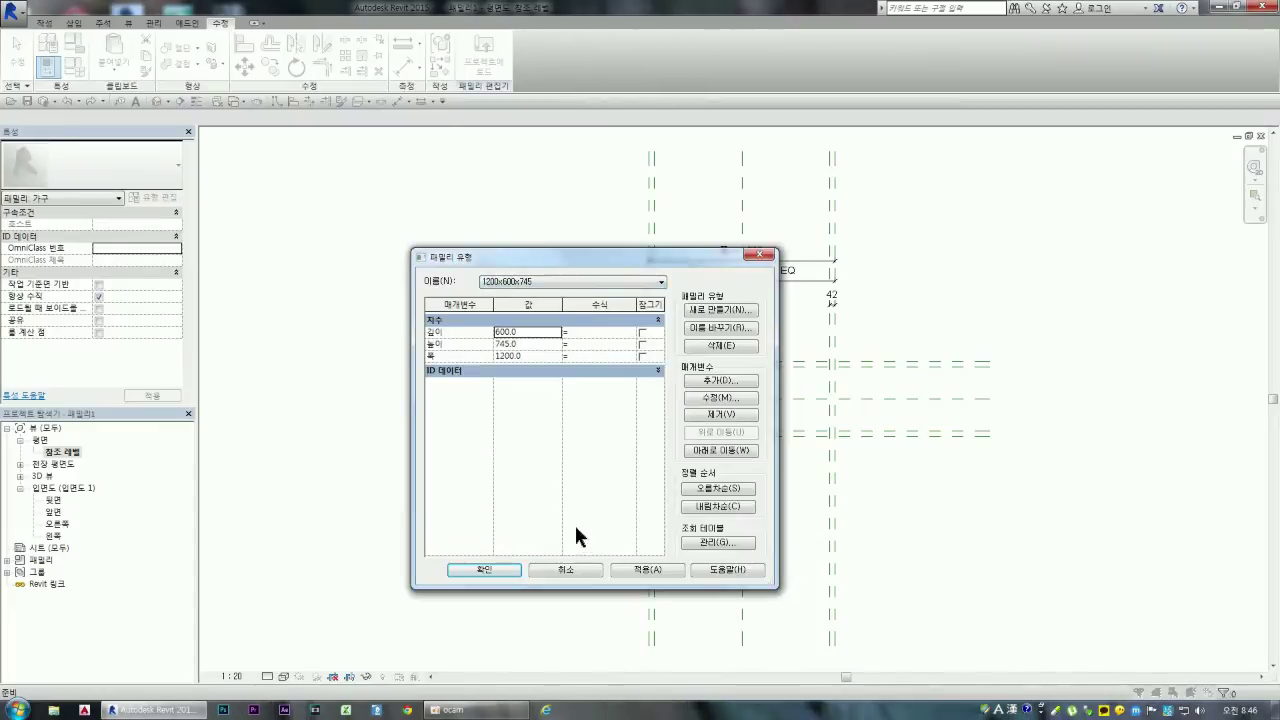
pyautogui.click(503, 574)
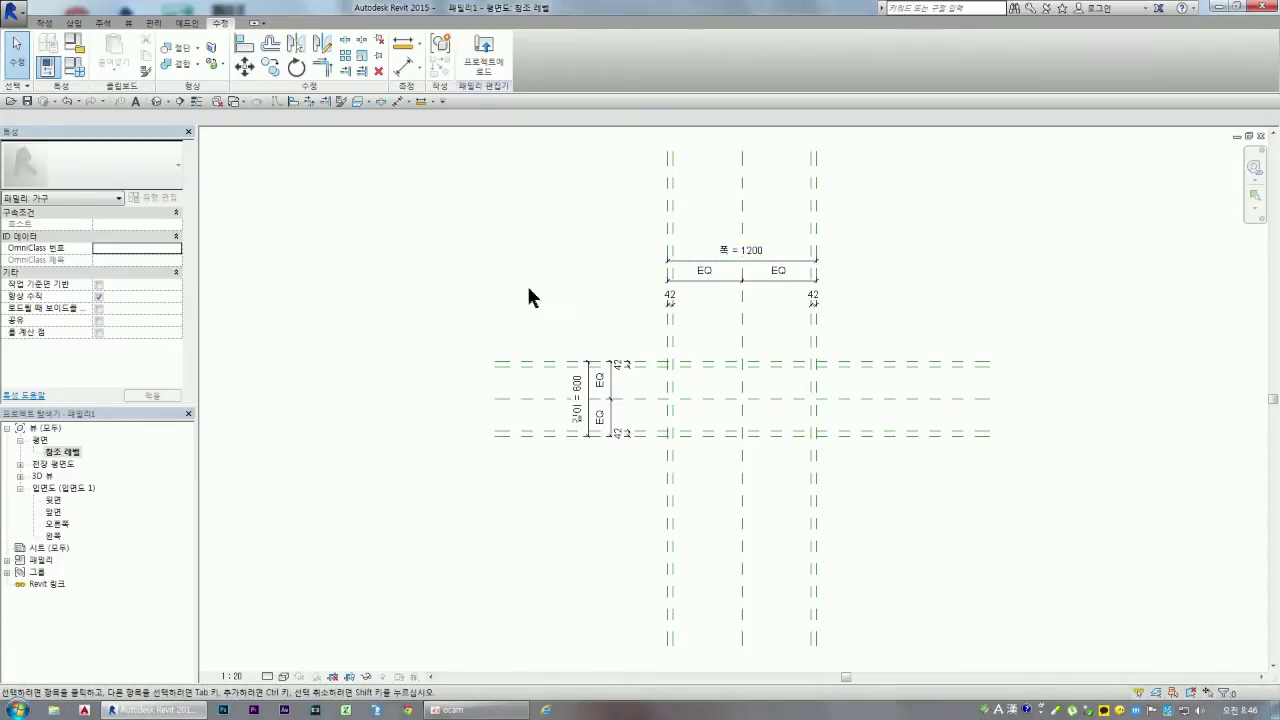
pyautogui.click(76, 68)
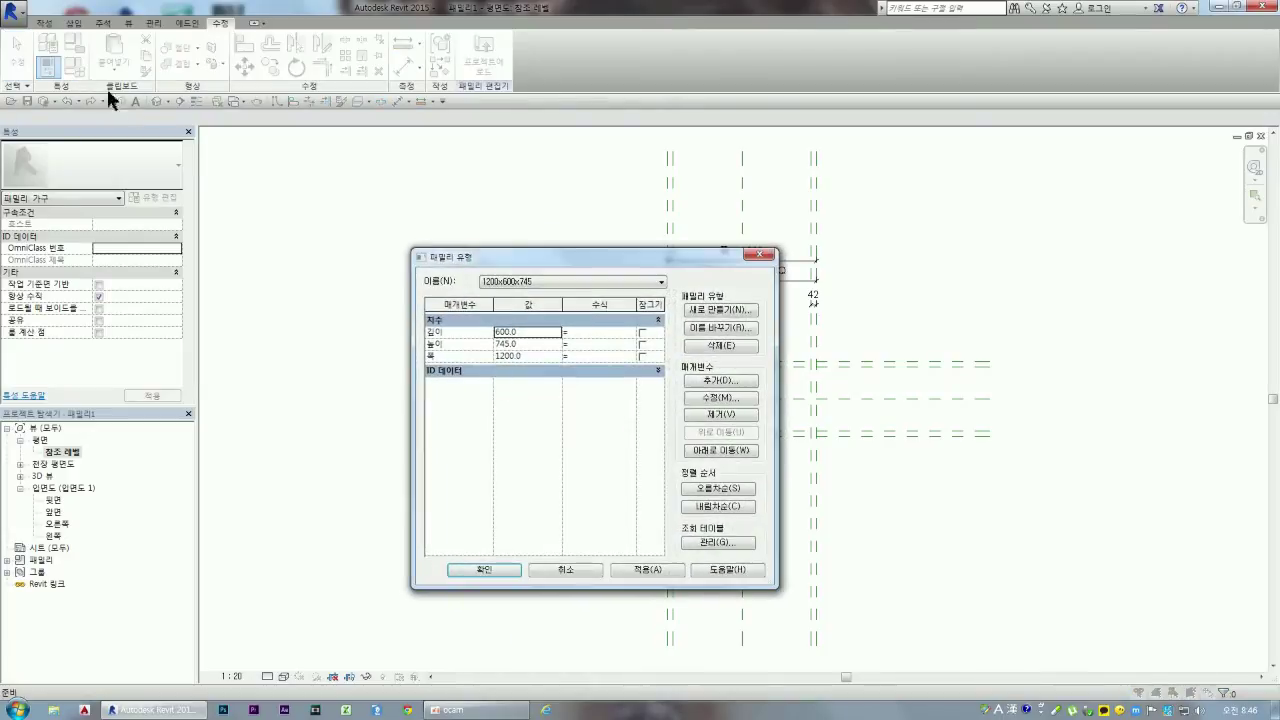
# Step: Create a 1800x900x745 type with 폭 1800 and 길이 900, and apply it
pyautogui.moveTo(548, 256); pyautogui.dragTo(673, 260)
pyautogui.click(669, 286)
pyautogui.click(669, 286)
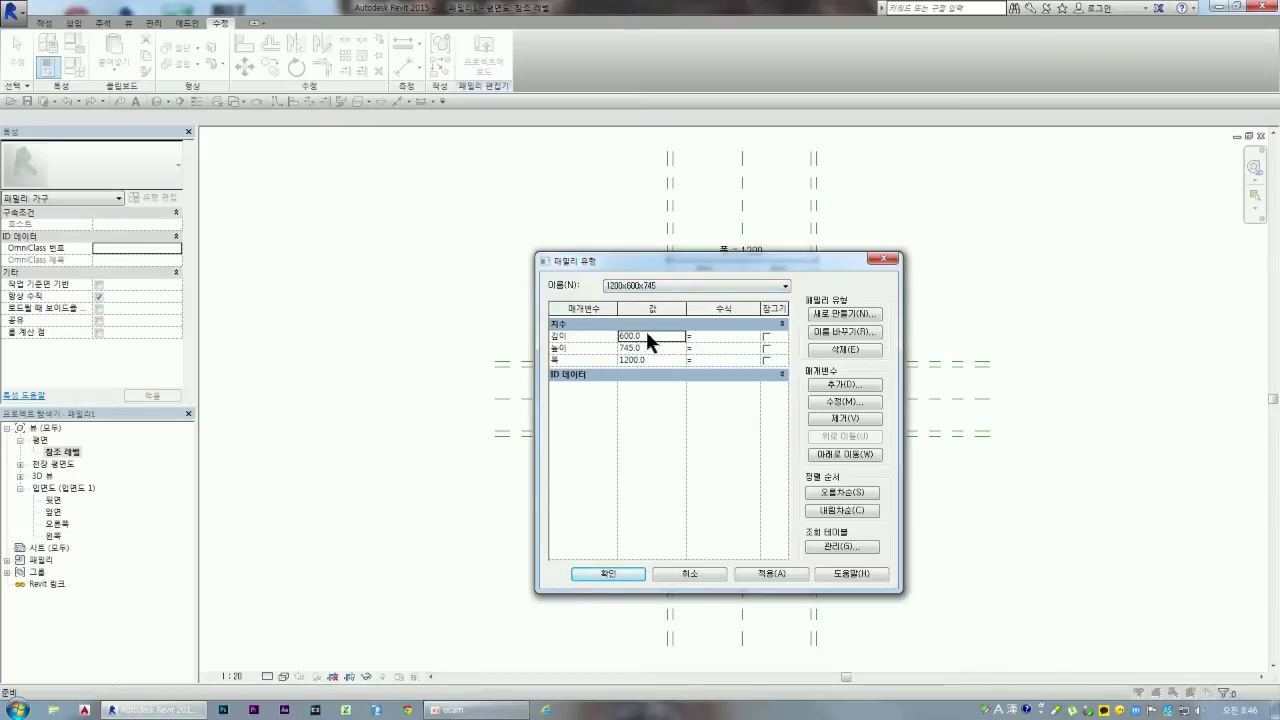
pyautogui.click(830, 315)
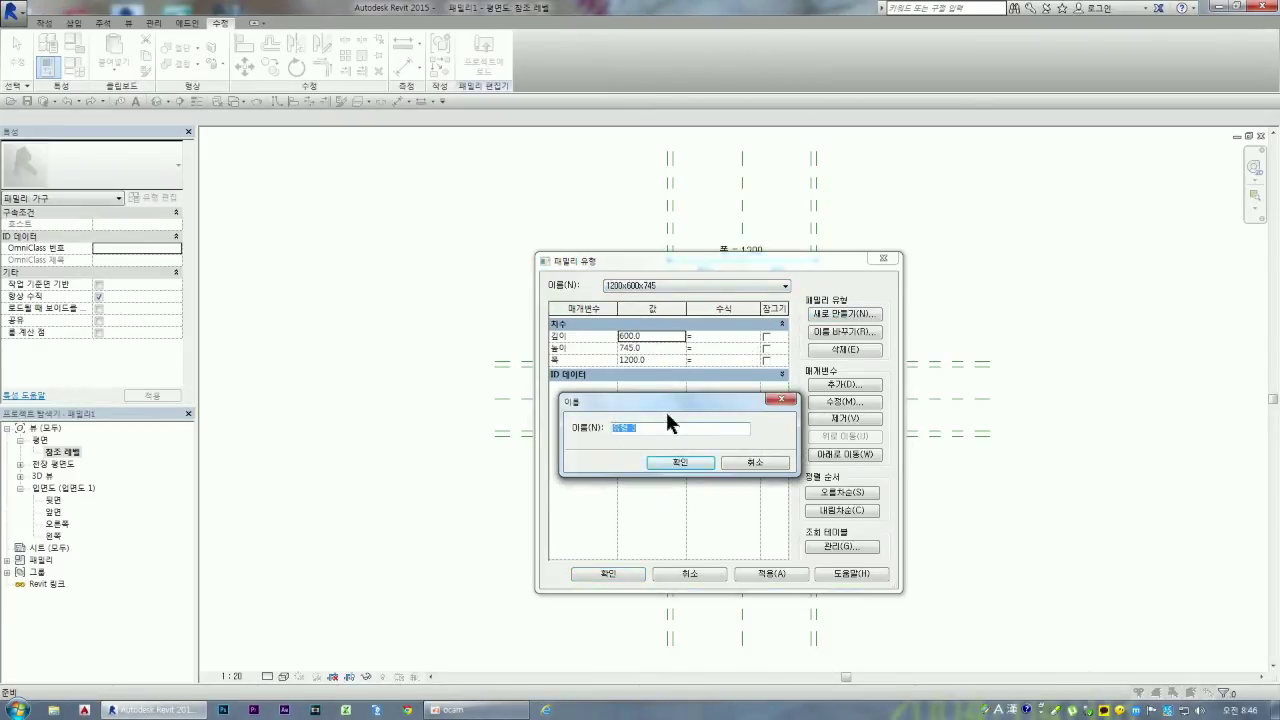
pyautogui.write('1800x900x745')
pyautogui.press('Return')
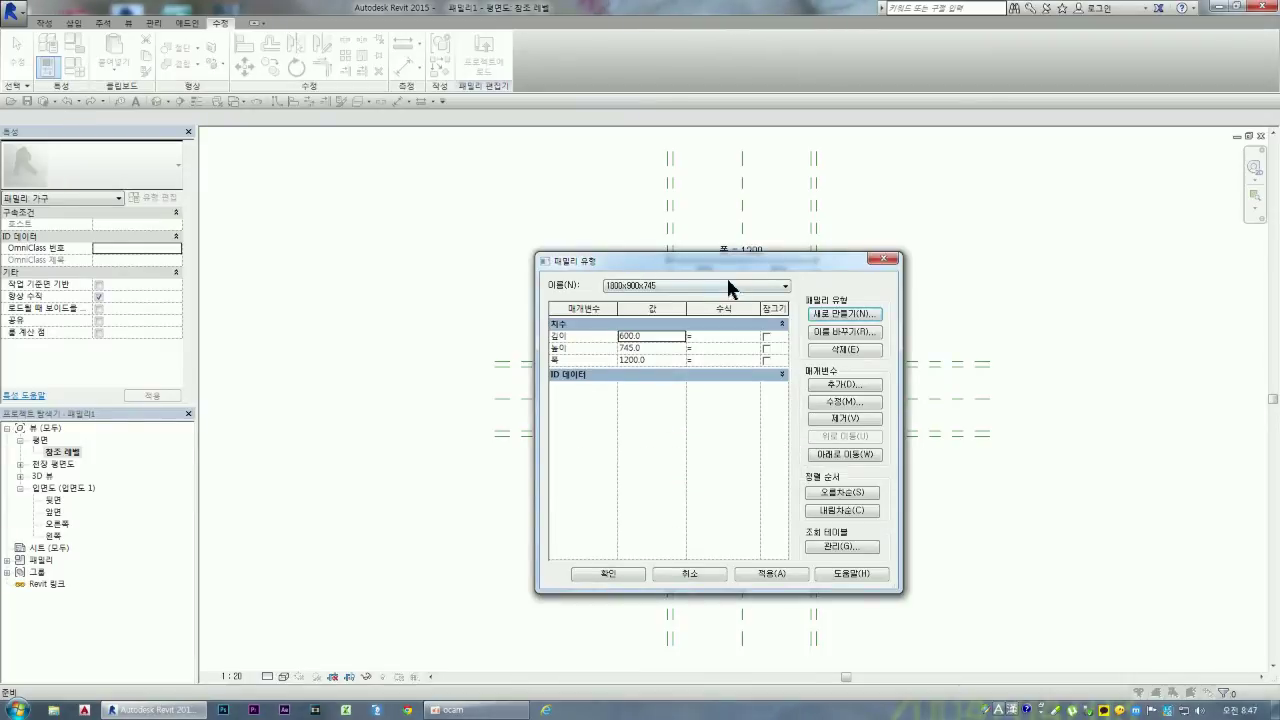
pyautogui.click(665, 360)
pyautogui.write('18')
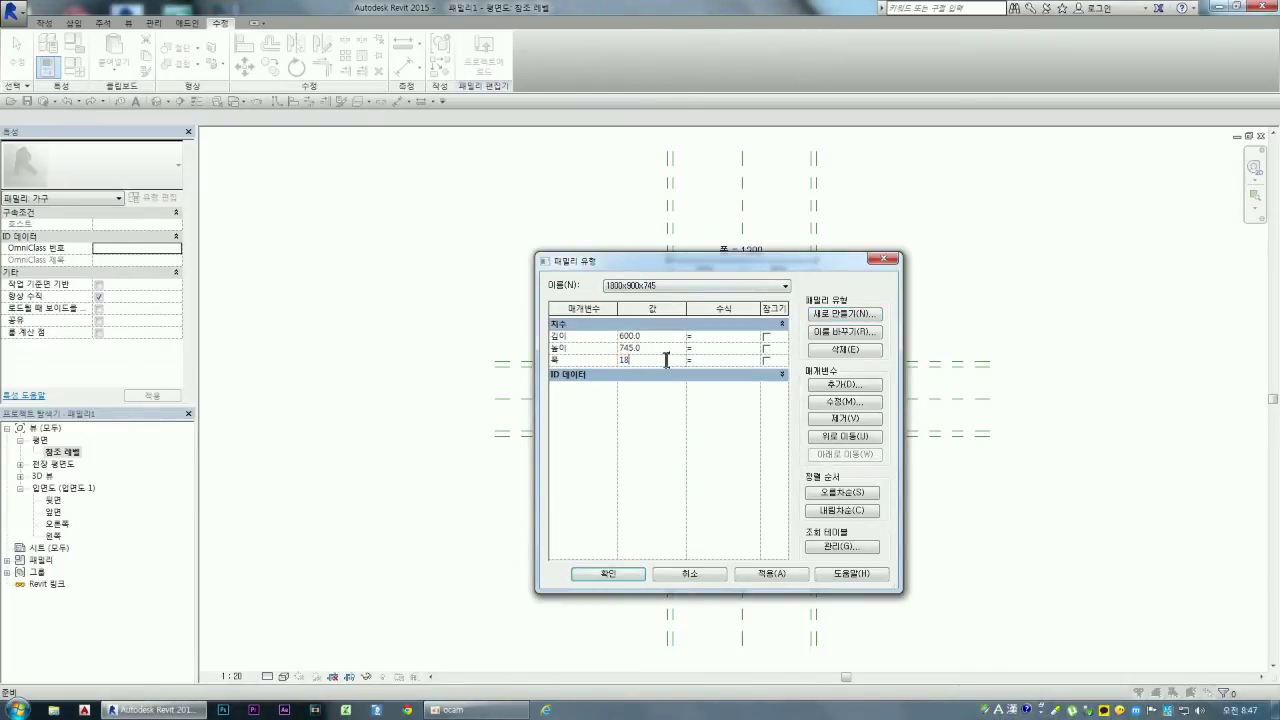
pyautogui.write('00')
pyautogui.click(656, 336)
pyautogui.write('900')
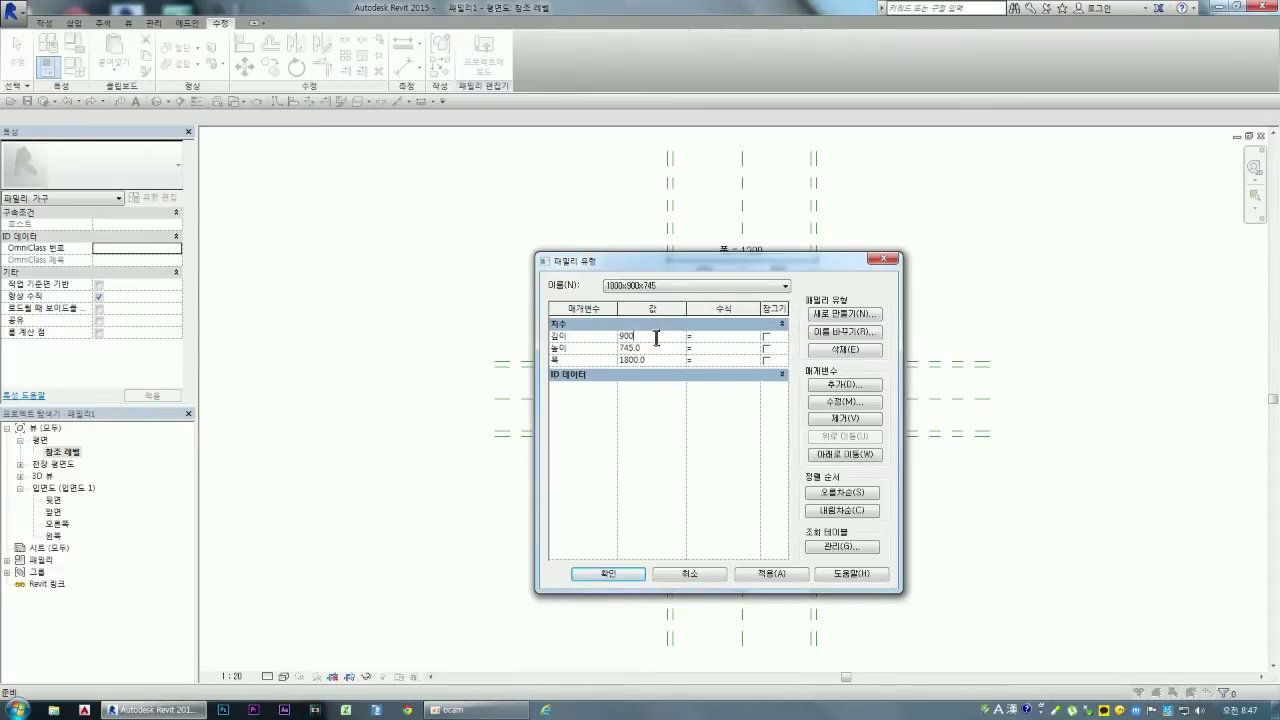
pyautogui.click(770, 578)
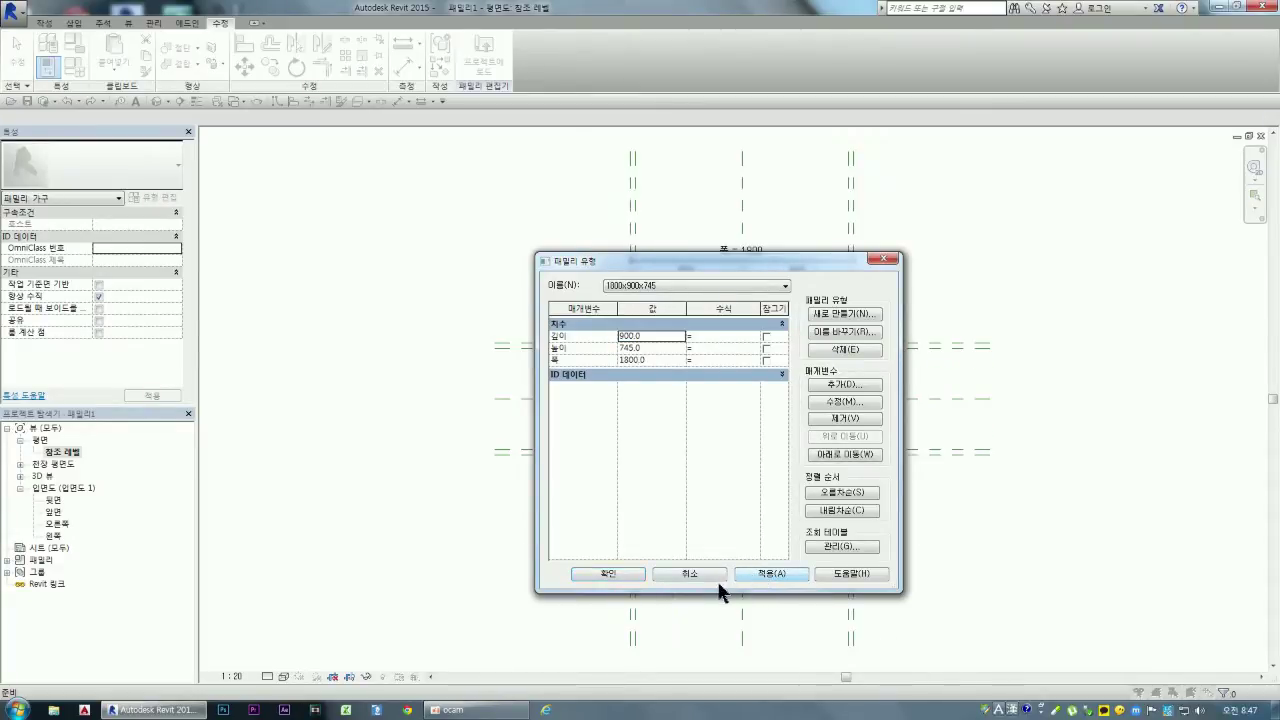
pyautogui.click(608, 574)
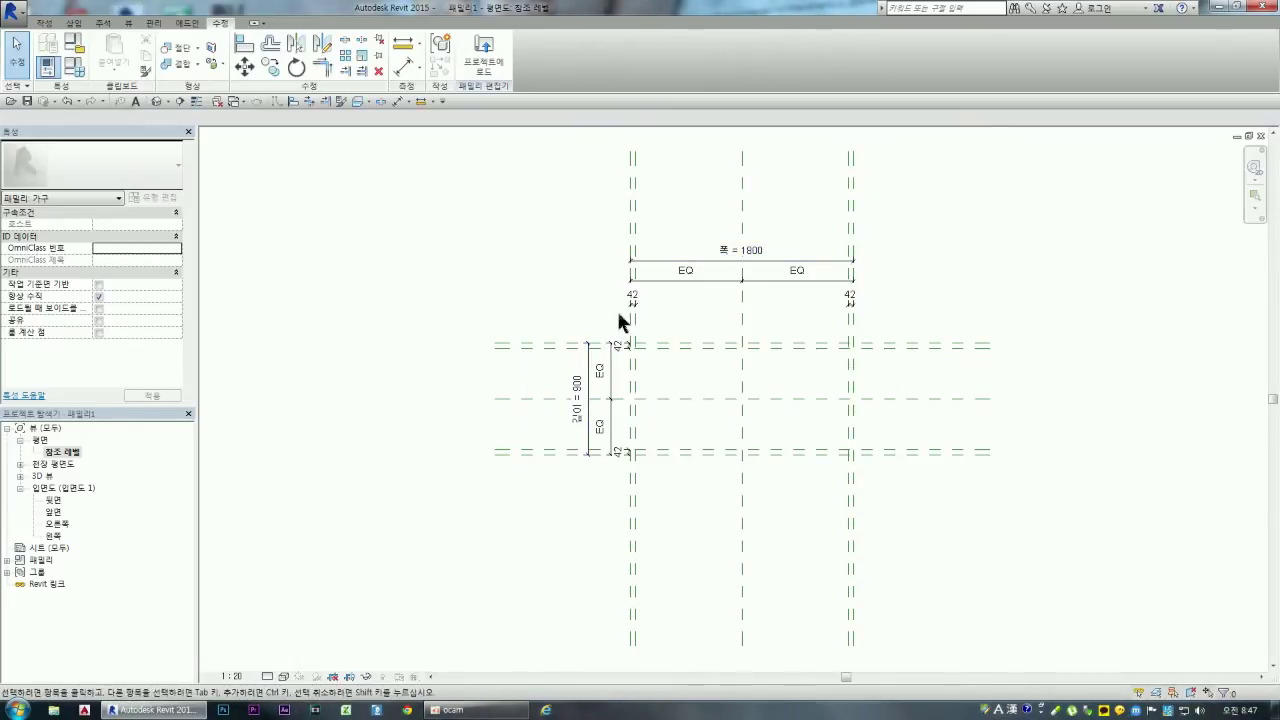
# Step: Switch the family back to the 1200x600x745 type
pyautogui.click(90, 72)
pyautogui.click(672, 285)
pyautogui.click(630, 296)
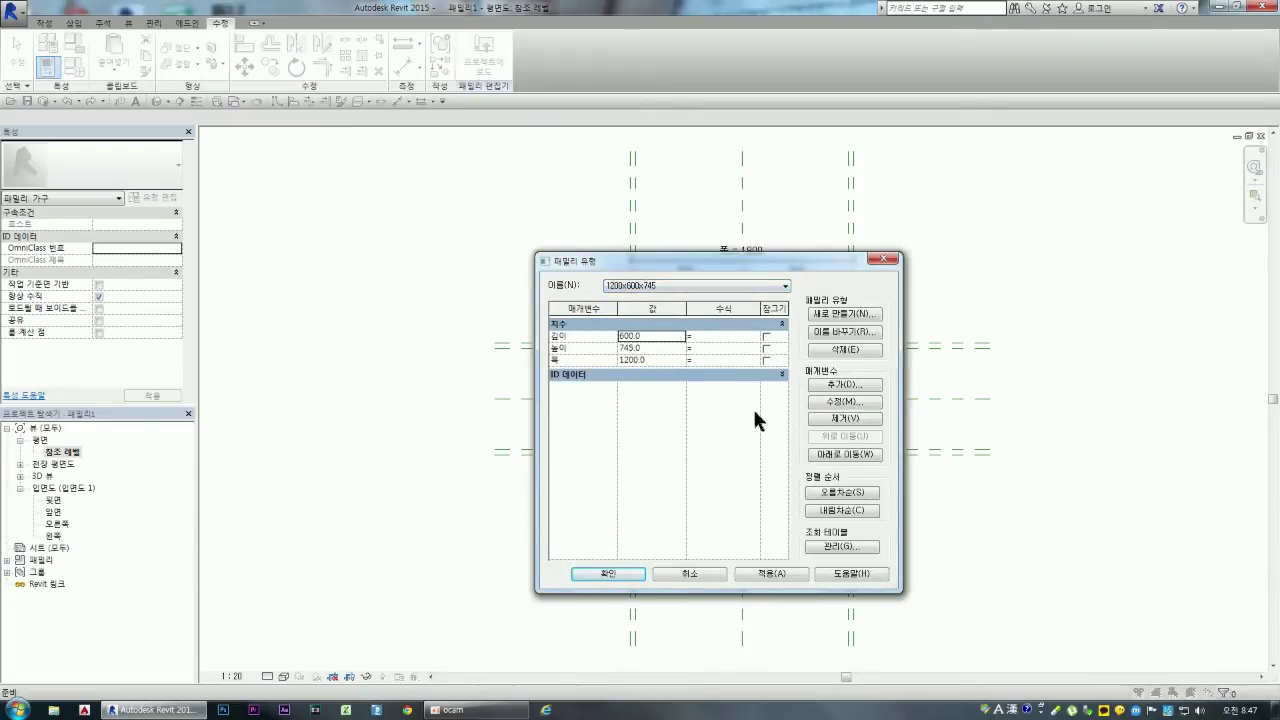
pyautogui.click(608, 574)
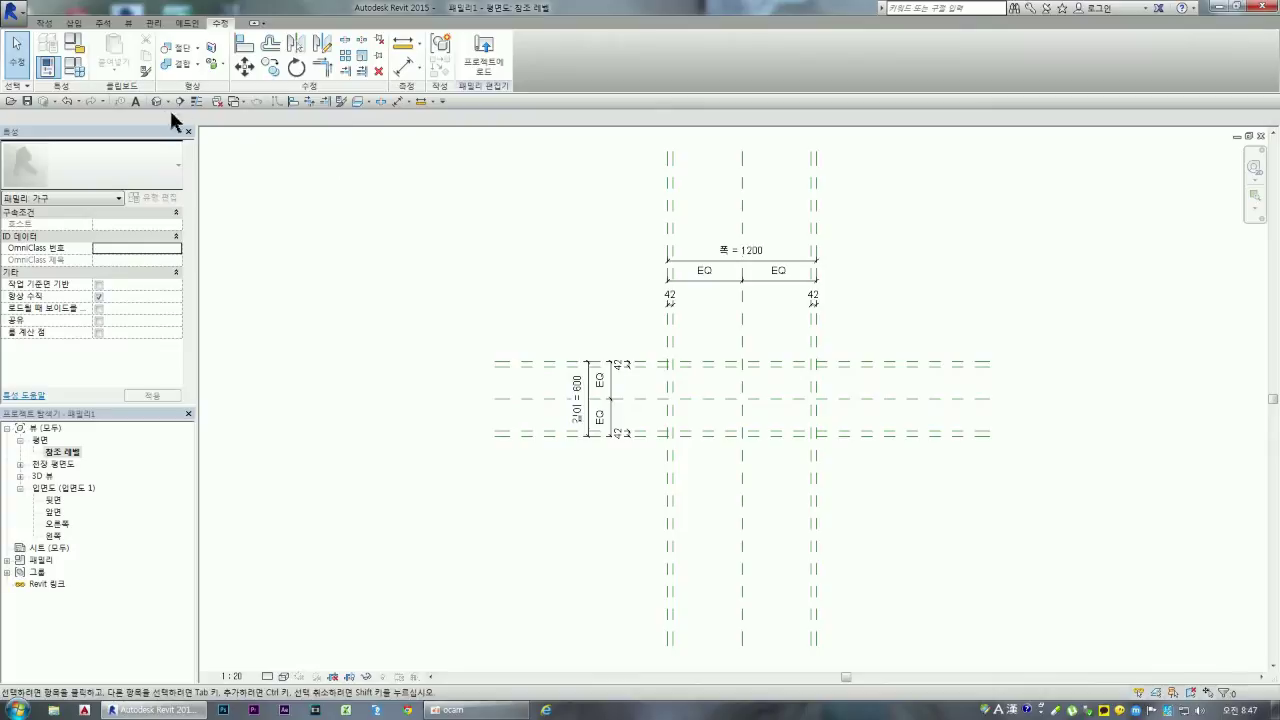
# Step: Start a blend base sketch with the center-ends circle tool and second end set to 8.0
pyautogui.click(45, 28)
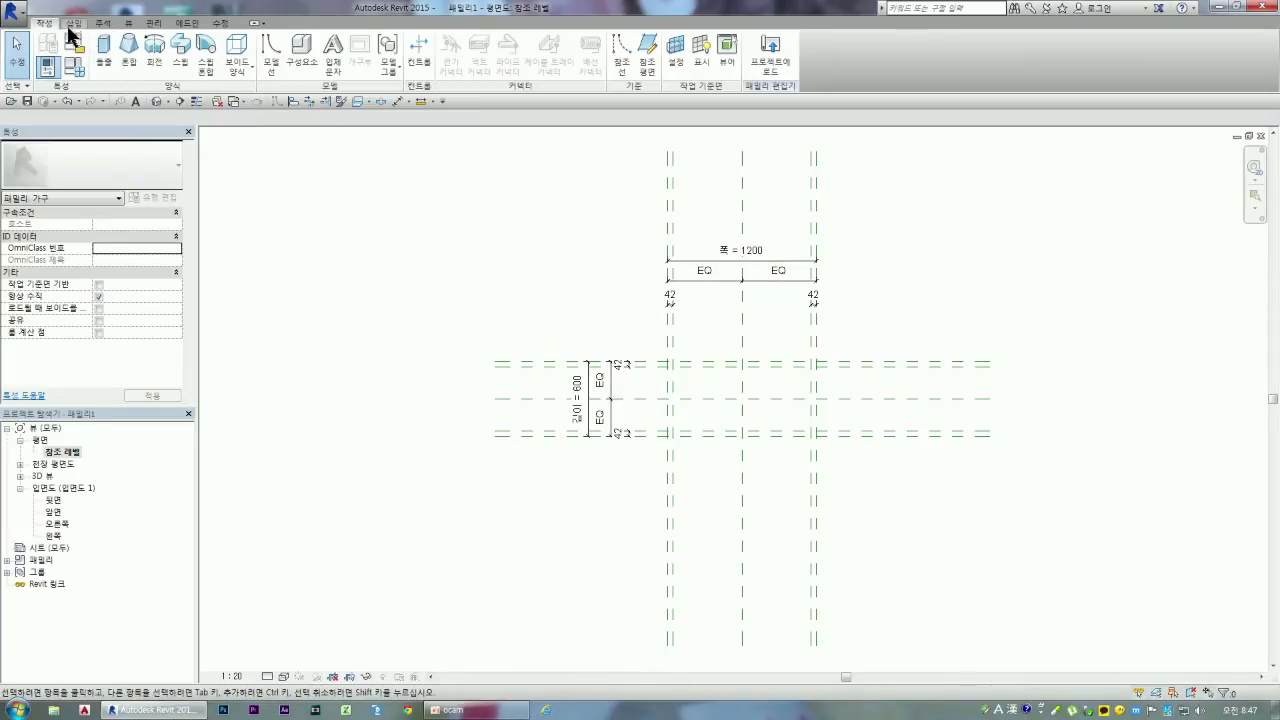
pyautogui.click(129, 55)
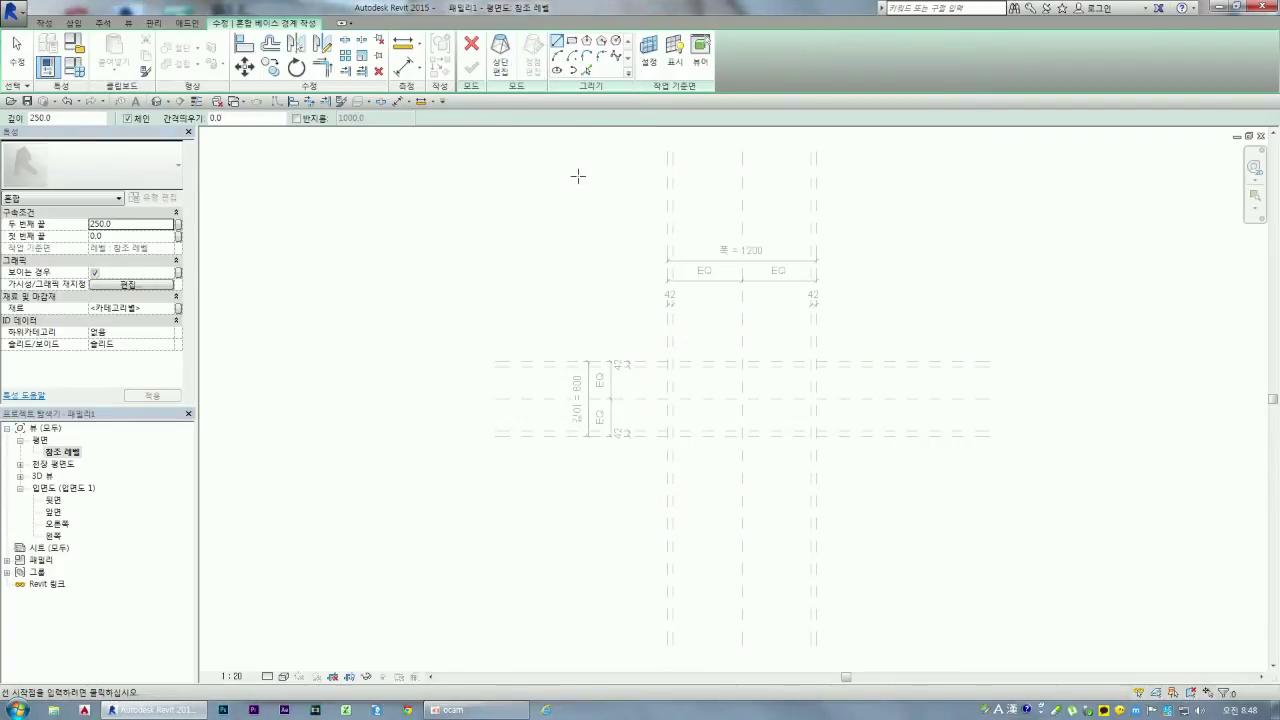
pyautogui.click(615, 44)
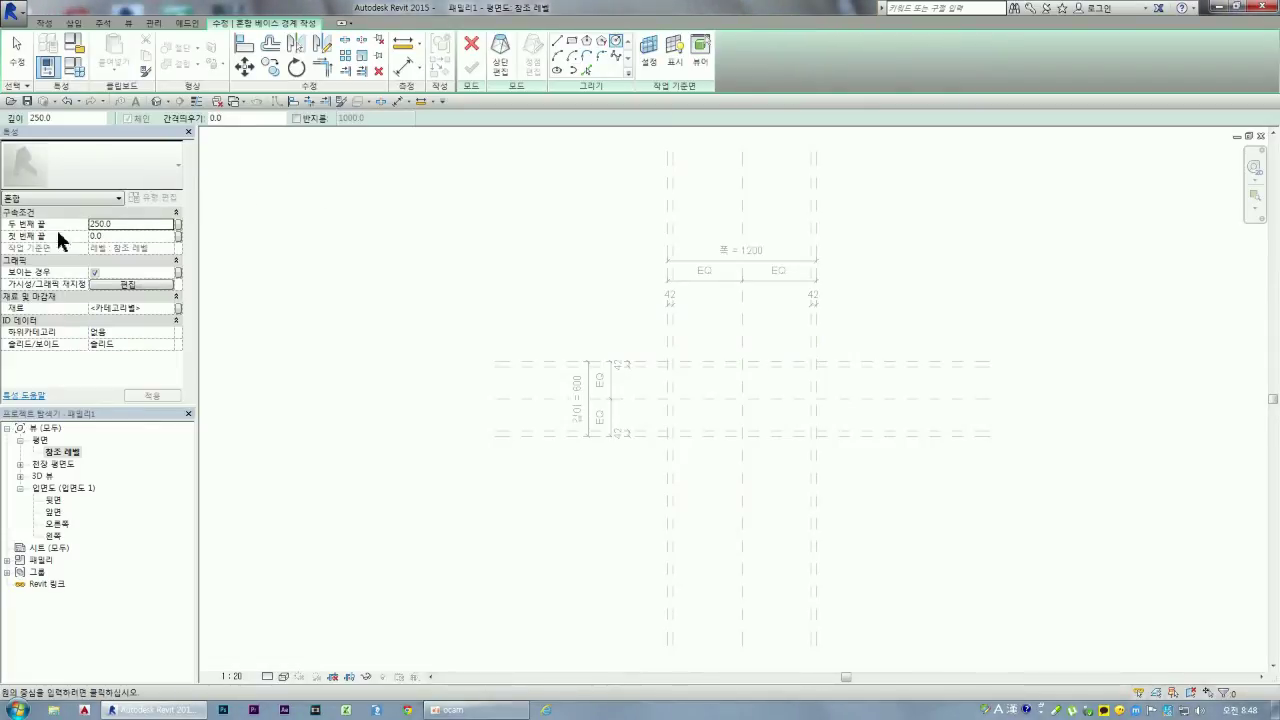
pyautogui.click(121, 226)
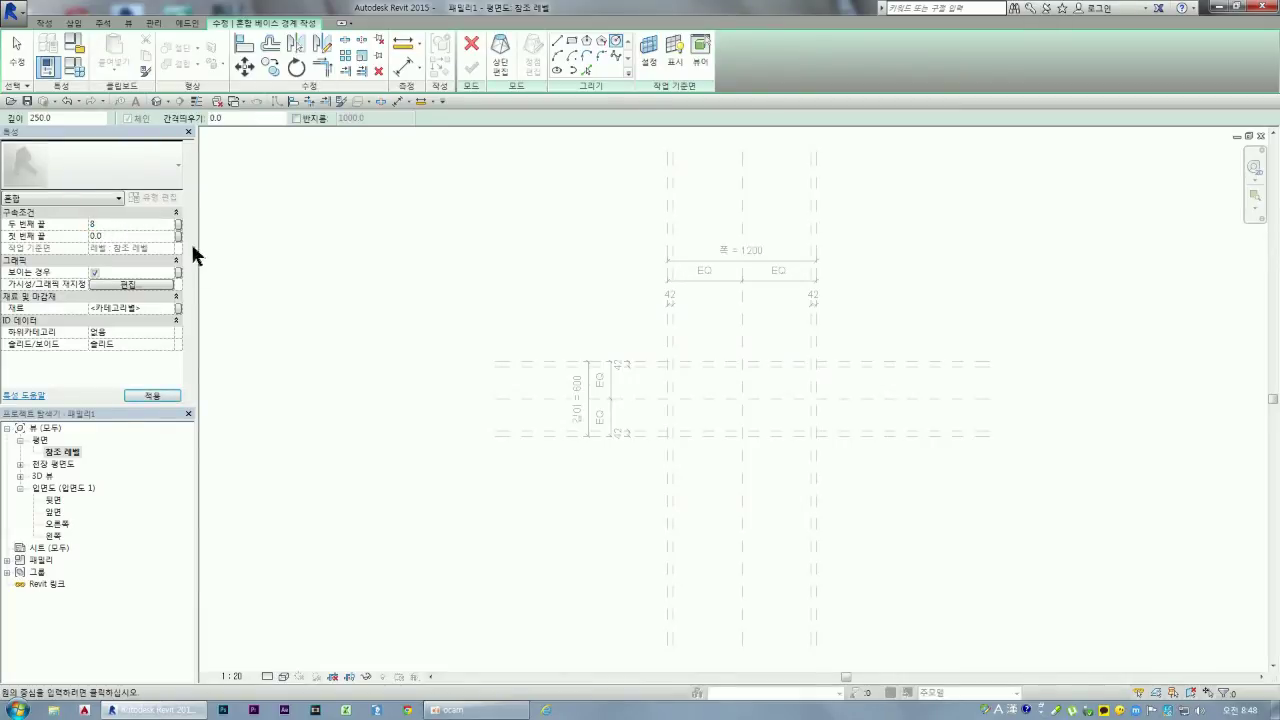
pyautogui.press('Return')
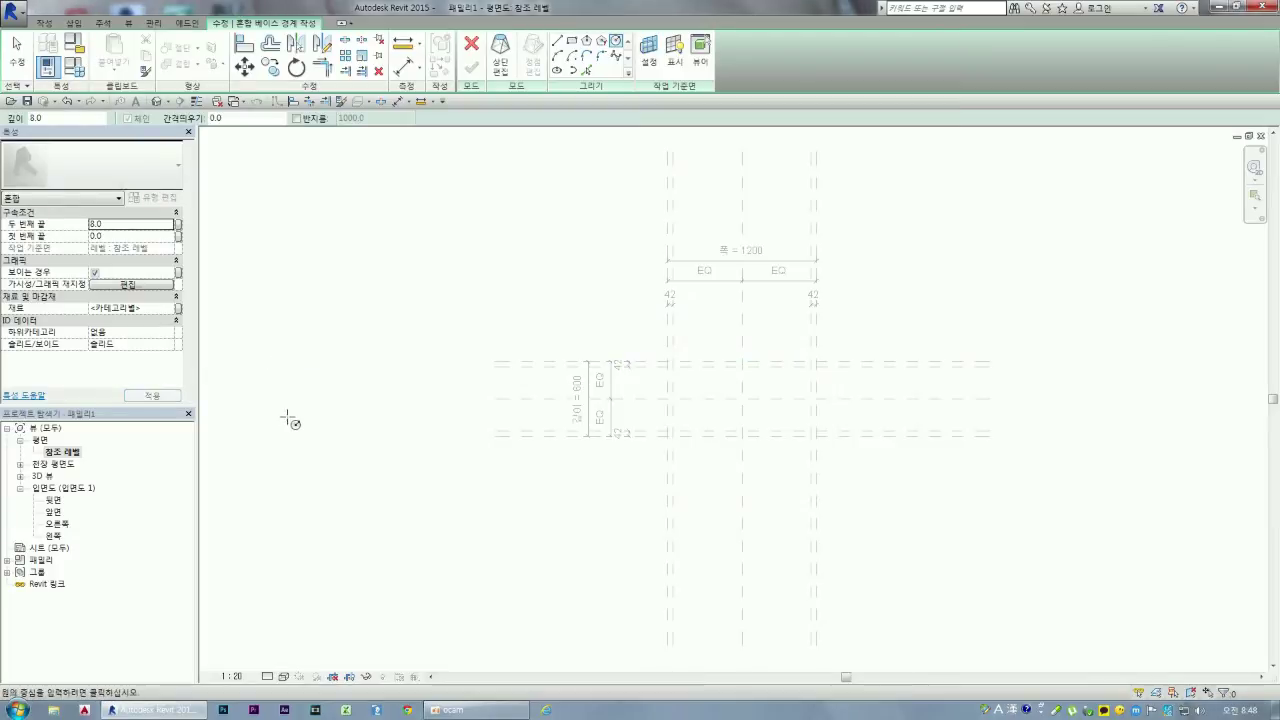
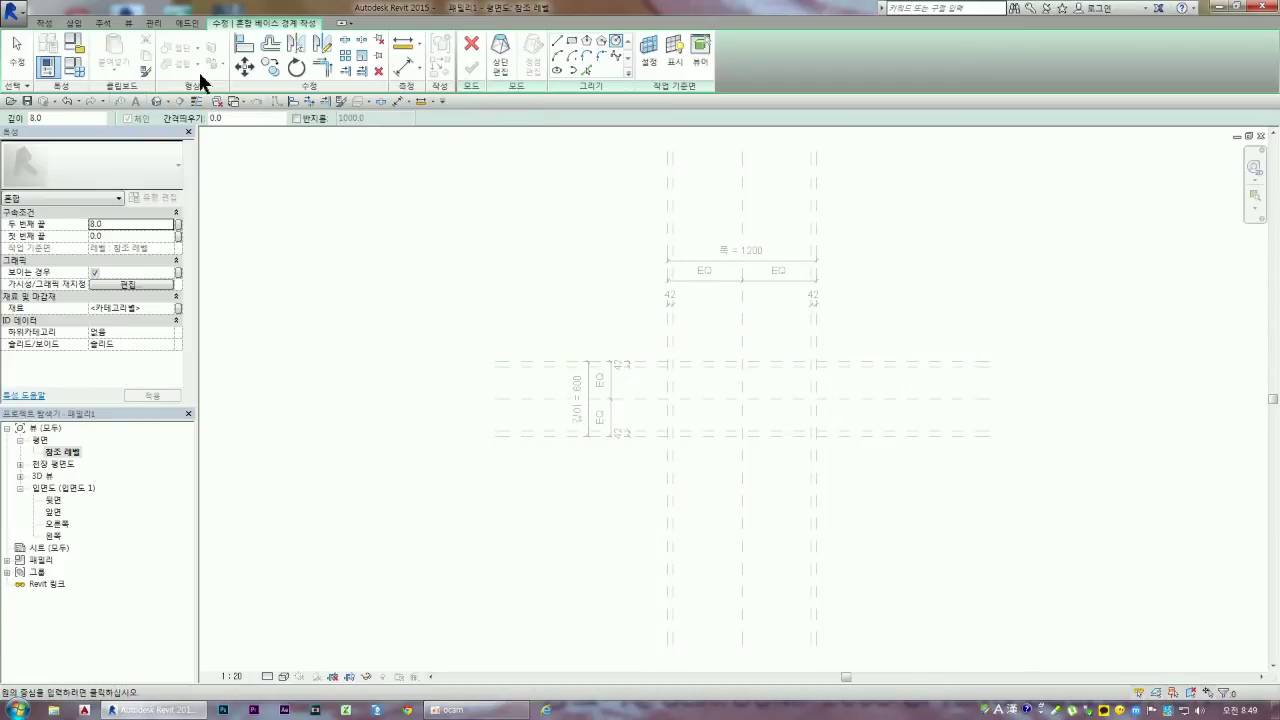
# Step: Return to the blend base sketch tools and make a first circle attempt at the intersection, then cancel it
pyautogui.click(46, 20)
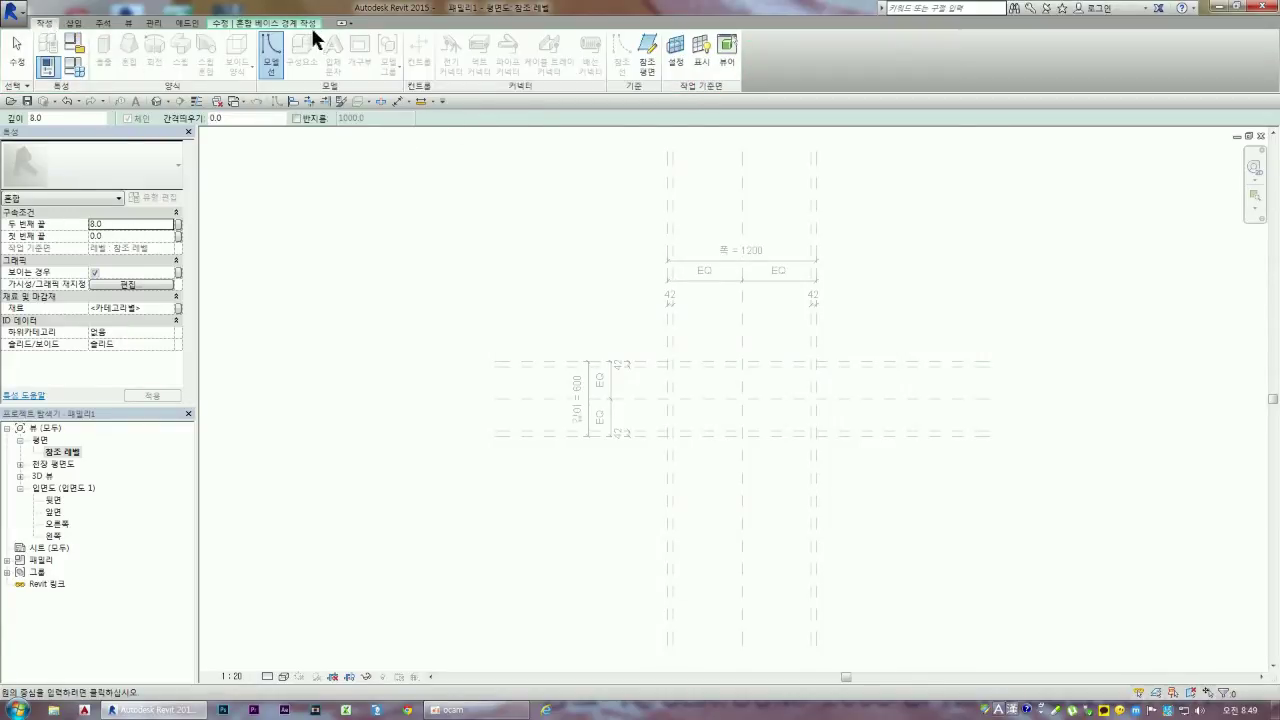
pyautogui.click(266, 23)
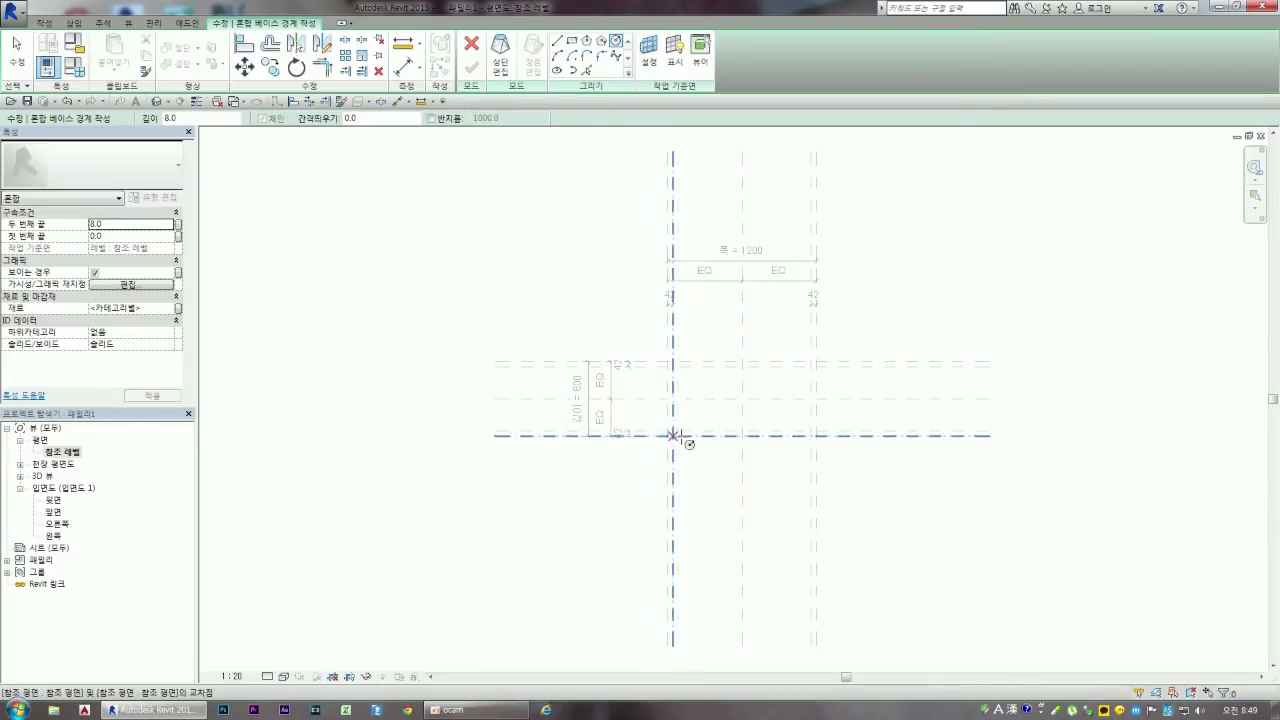
pyautogui.scroll(2, 689, 352)
pyautogui.scroll(1, 686, 360)
pyautogui.scroll(1, 680, 370)
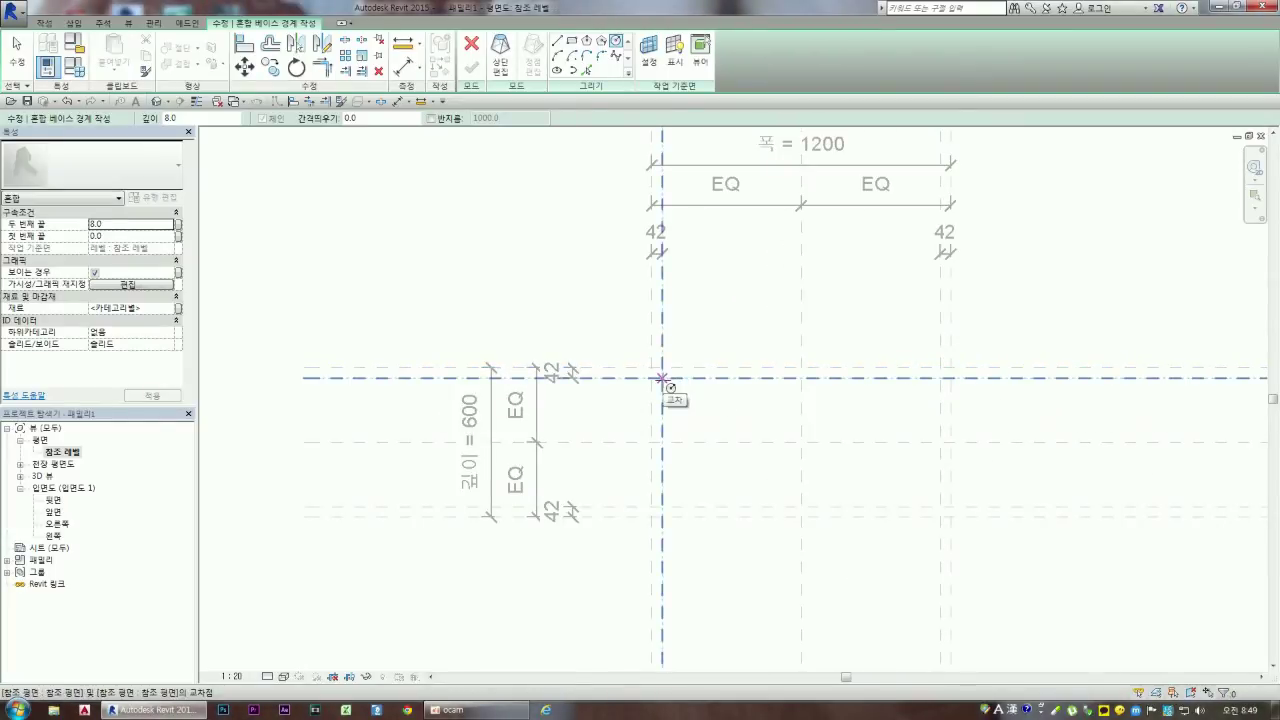
pyautogui.scroll(2, 661, 378)
pyautogui.scroll(2, 663, 380)
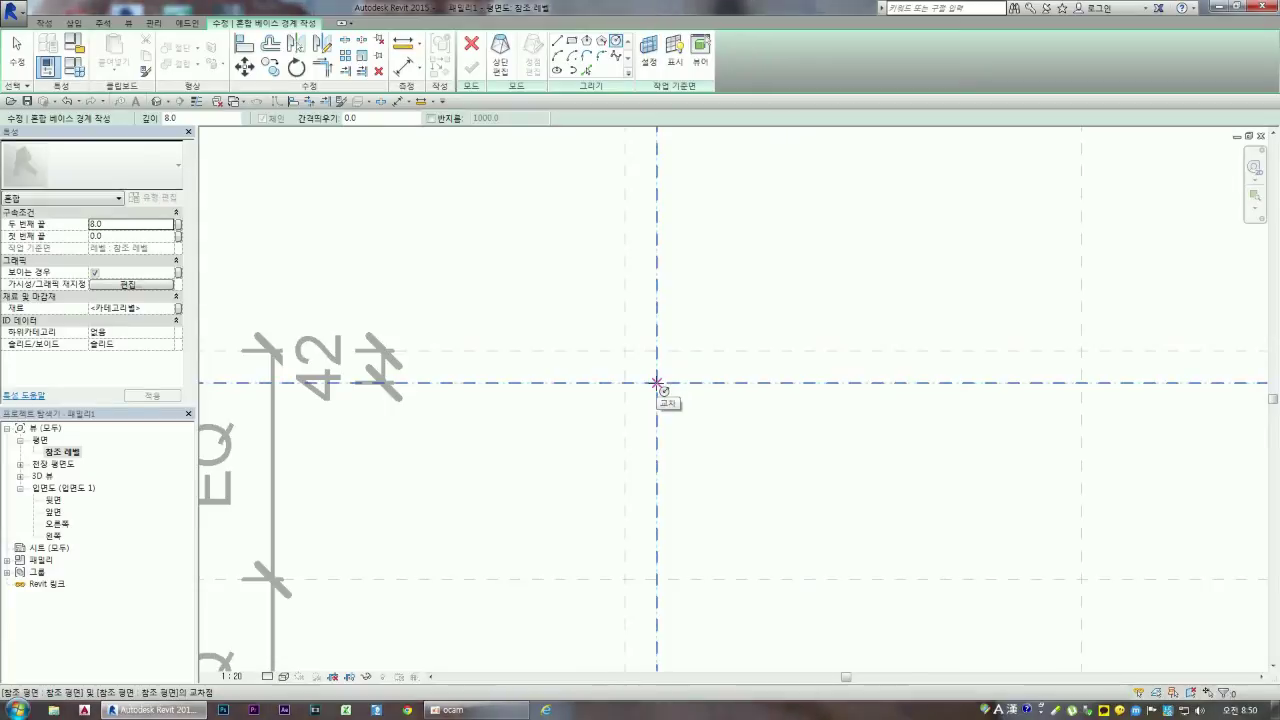
pyautogui.click(656, 383)
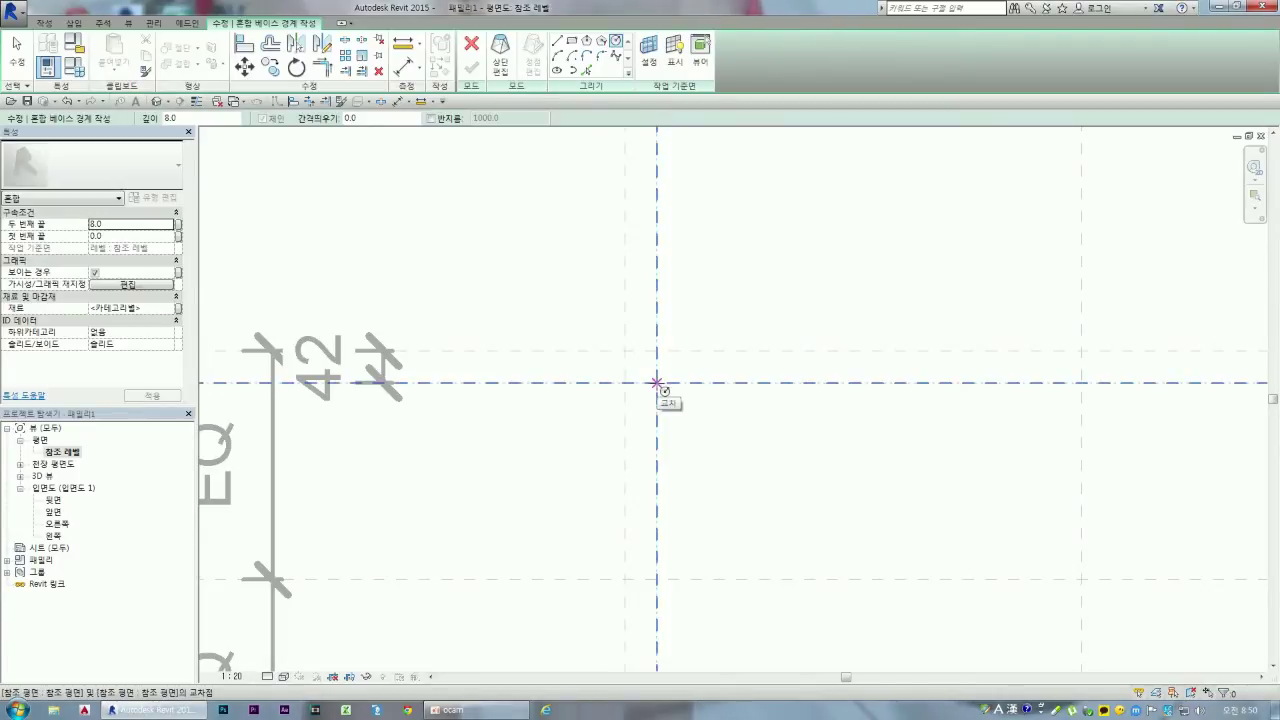
pyautogui.click(657, 383)
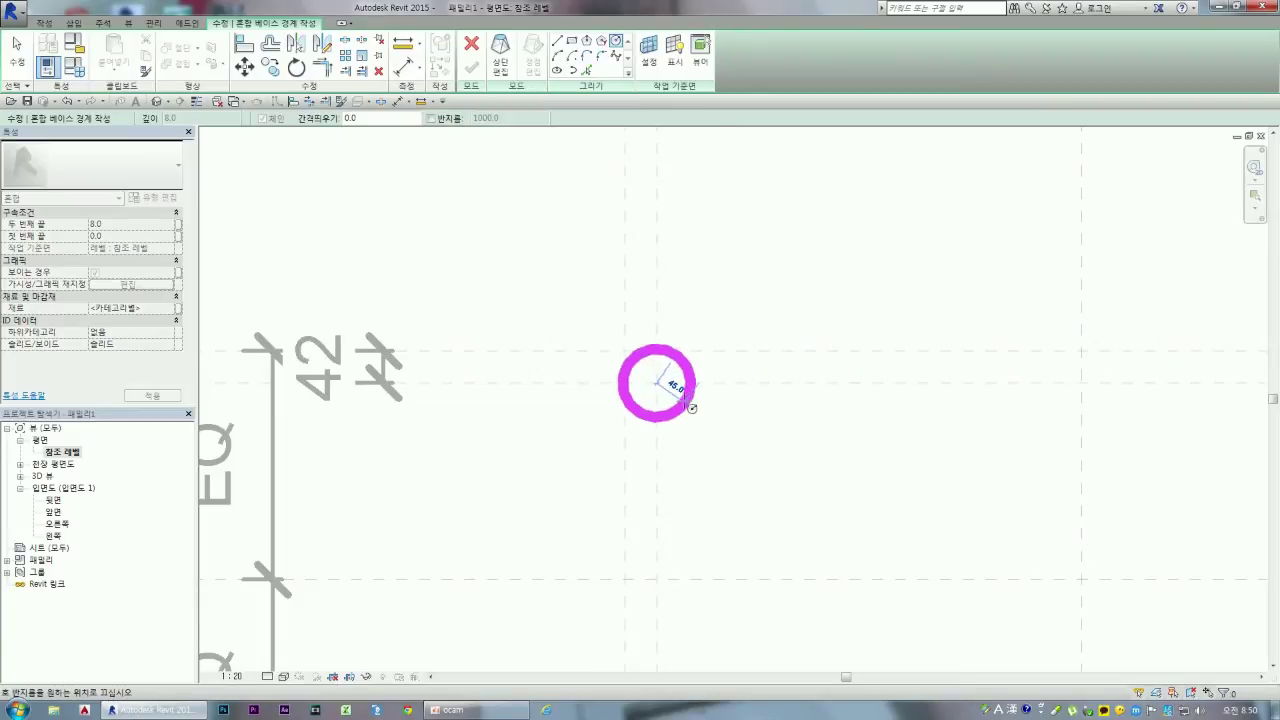
pyautogui.write('15')
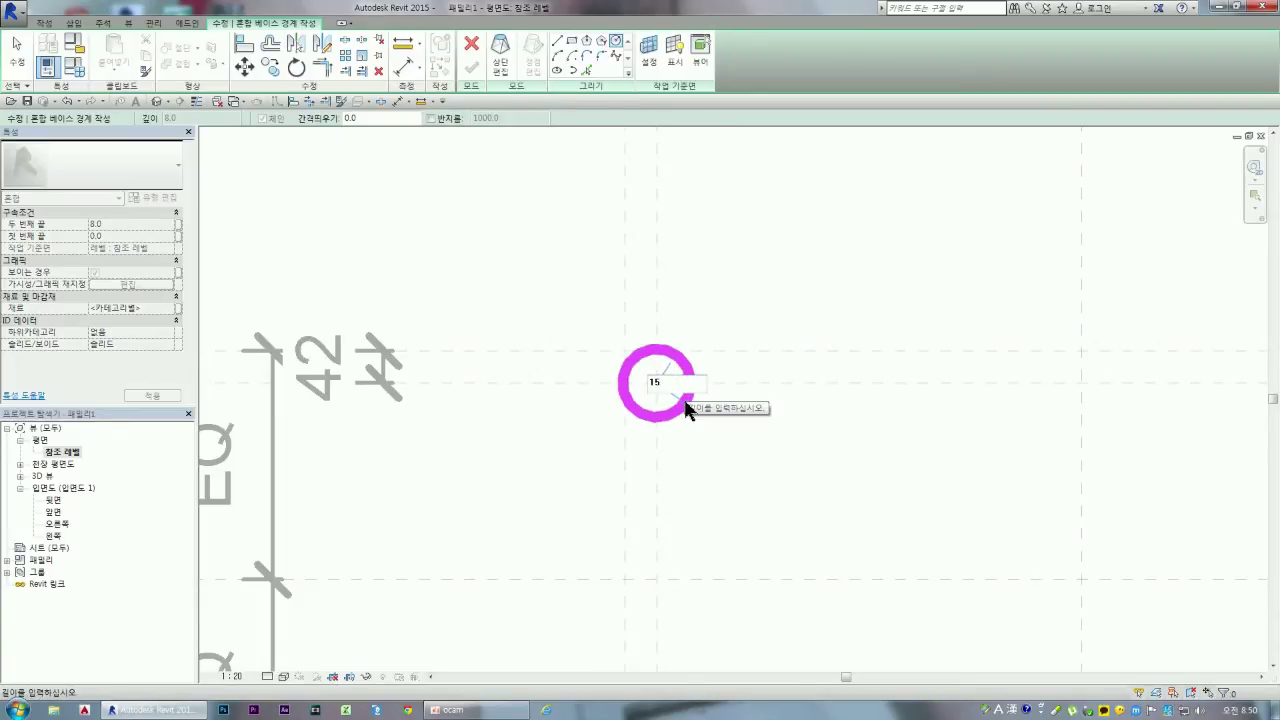
pyautogui.press('Escape')
pyautogui.press('Escape')
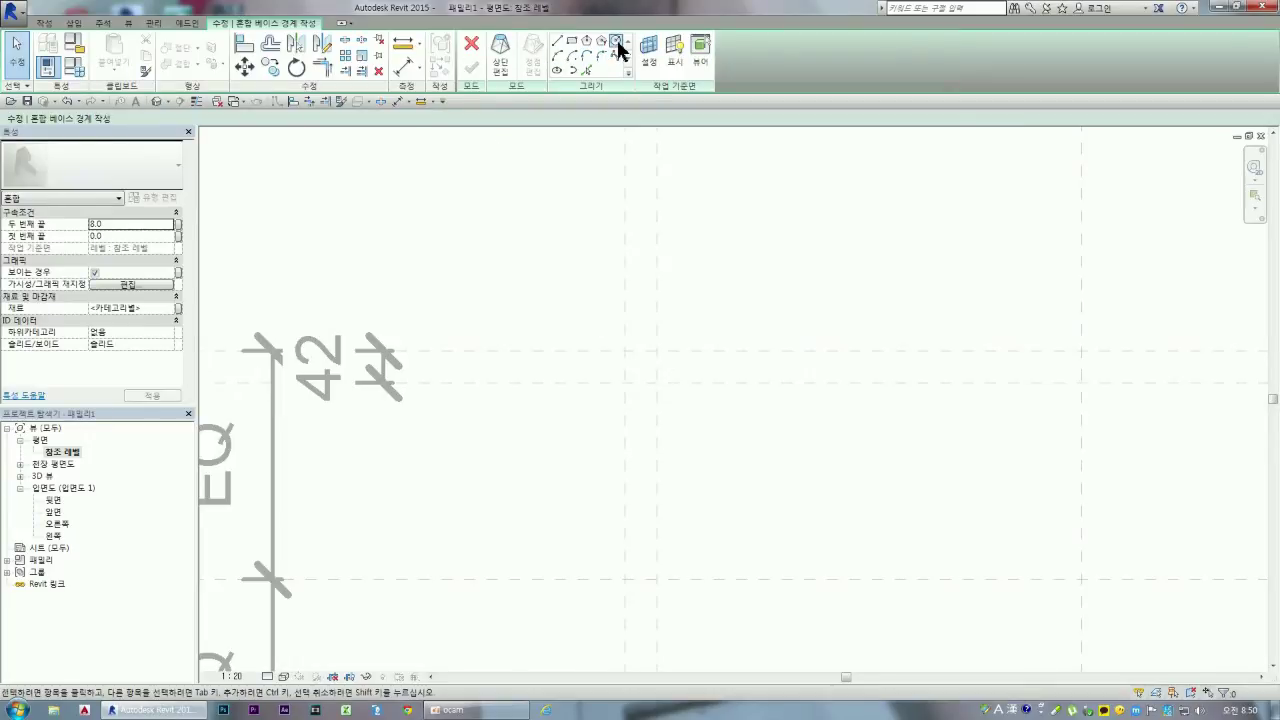
# Step: Draw a radius 15 circle centred on the reference-plane intersection
pyautogui.click(617, 42)
pyautogui.click(657, 382)
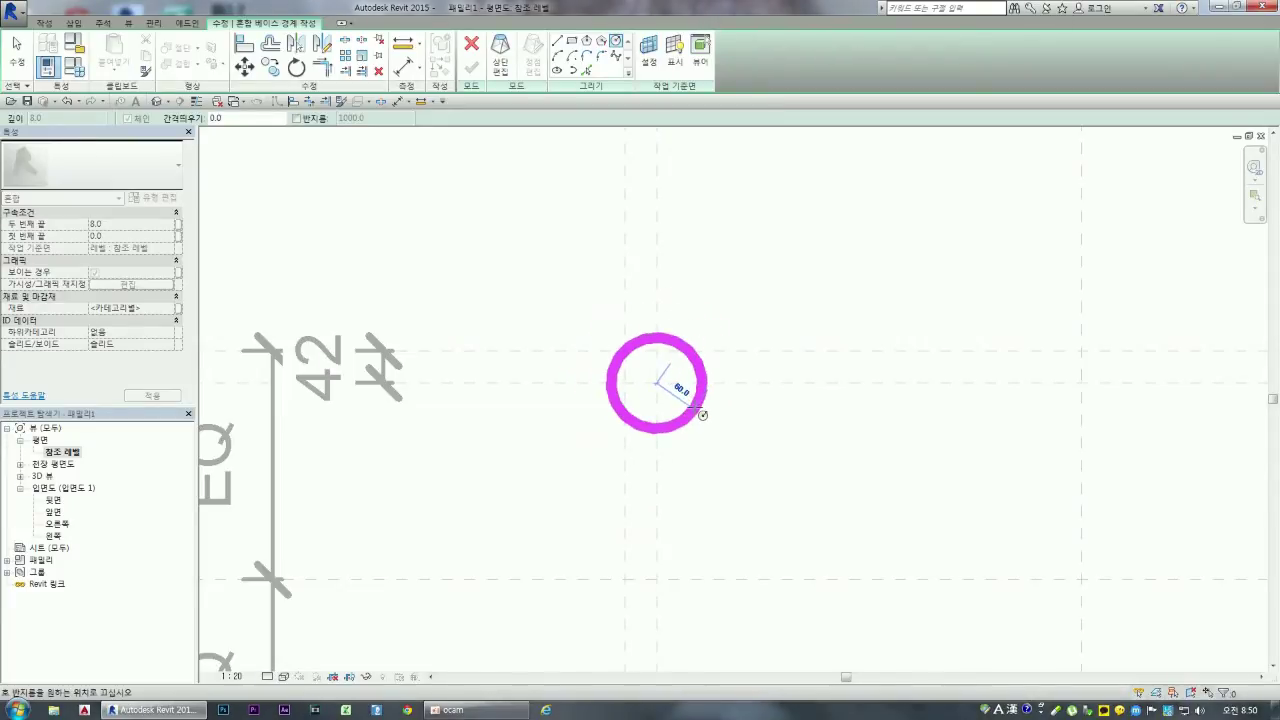
pyautogui.write('1')
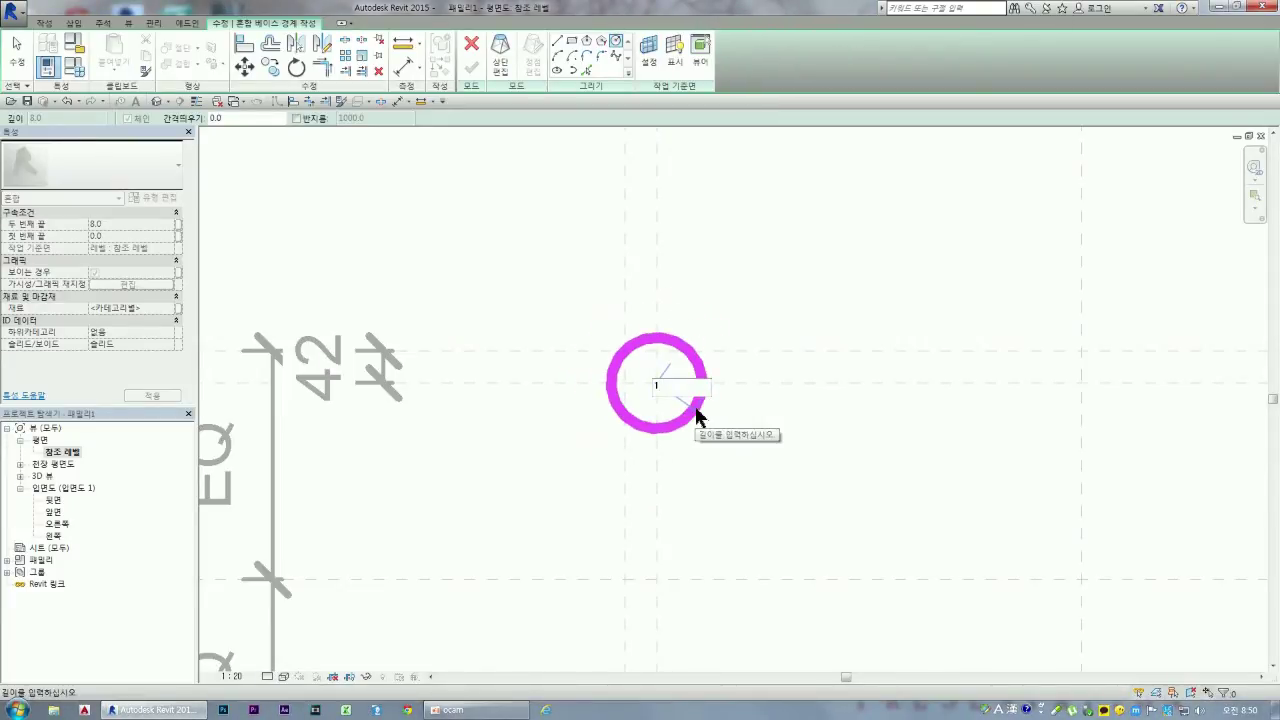
pyautogui.write('5')
pyautogui.press('Return')
pyautogui.scroll(2, 655, 385)
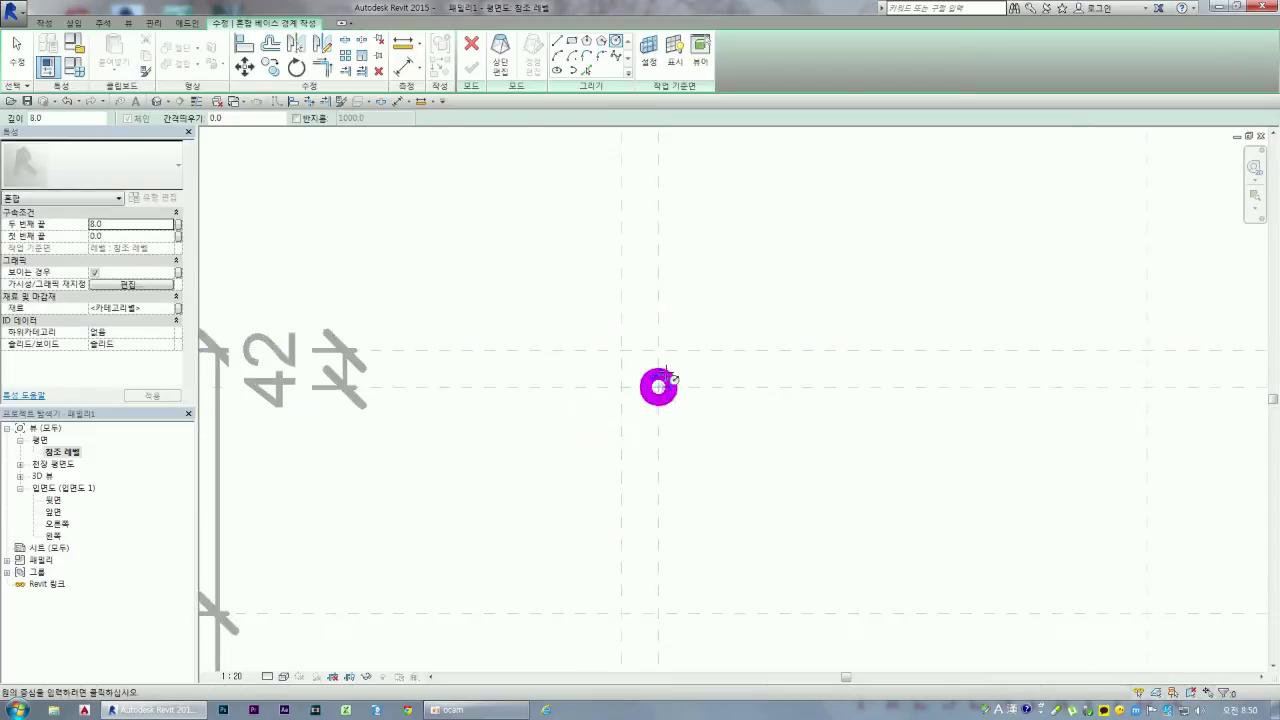
pyautogui.scroll(3, 677, 415)
pyautogui.scroll(2, 677, 415)
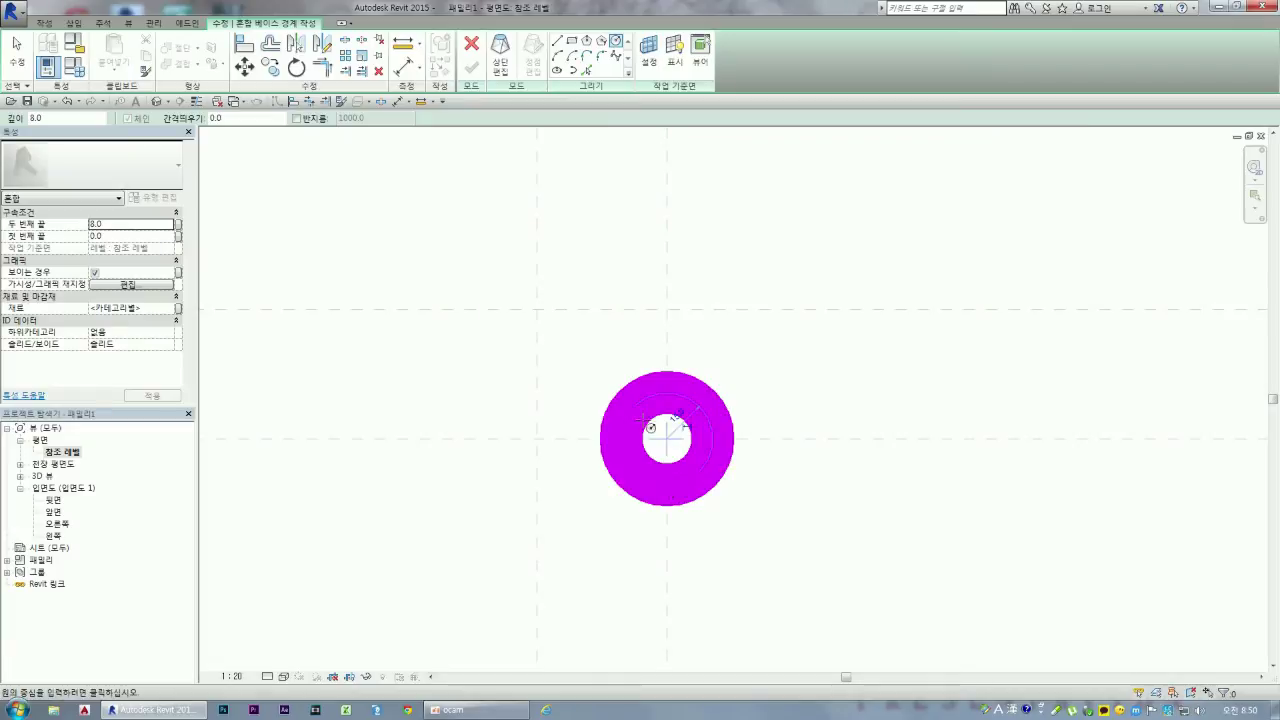
pyautogui.scroll(-1, 624, 423)
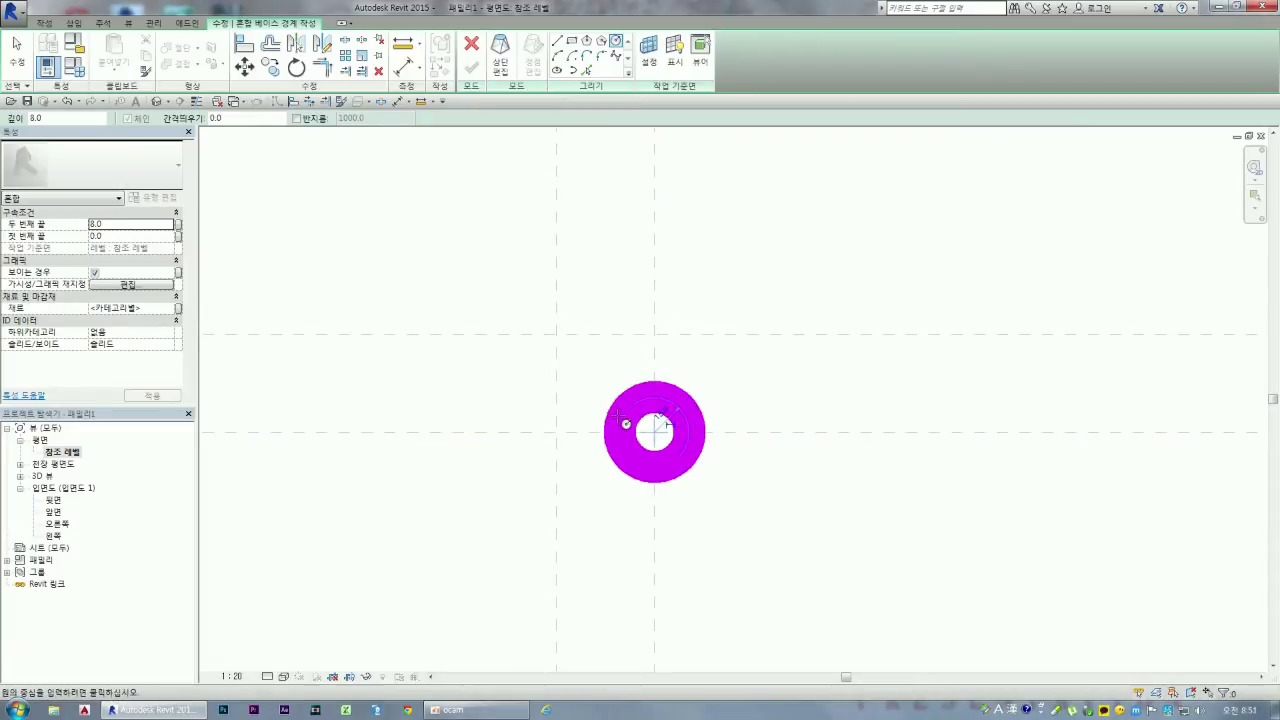
pyautogui.scroll(-1, 638, 424)
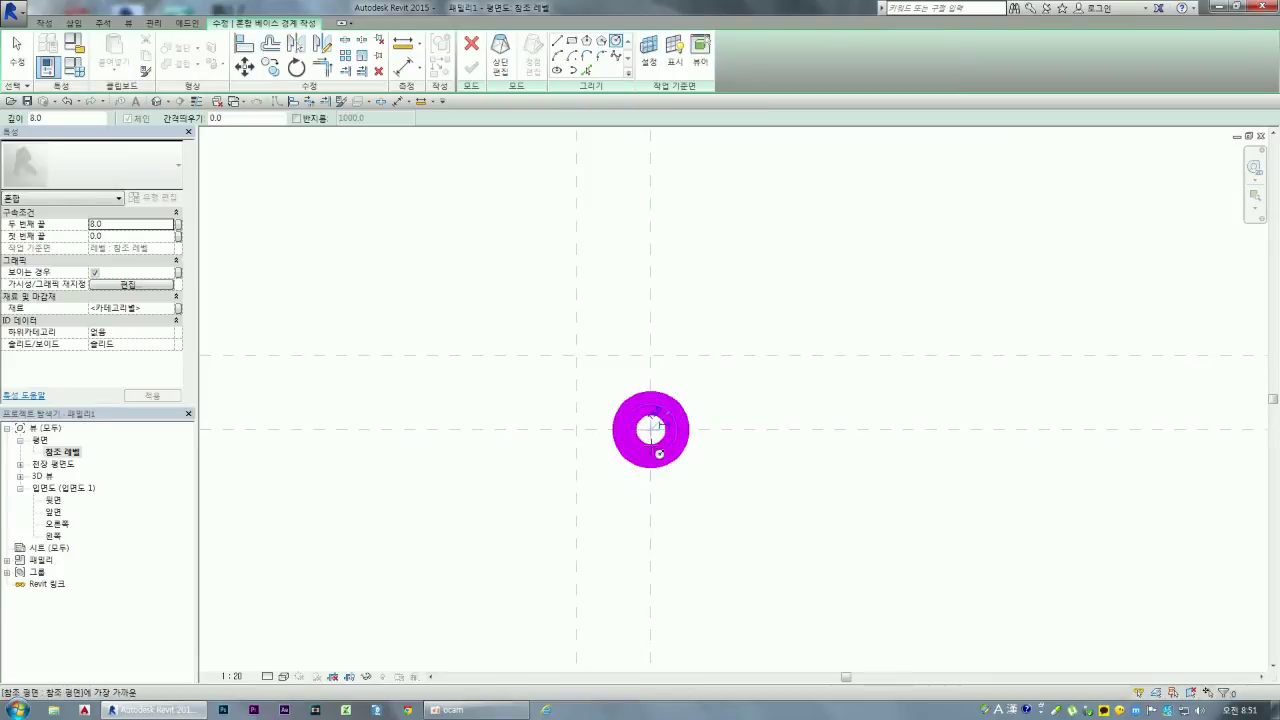
pyautogui.press('Escape')
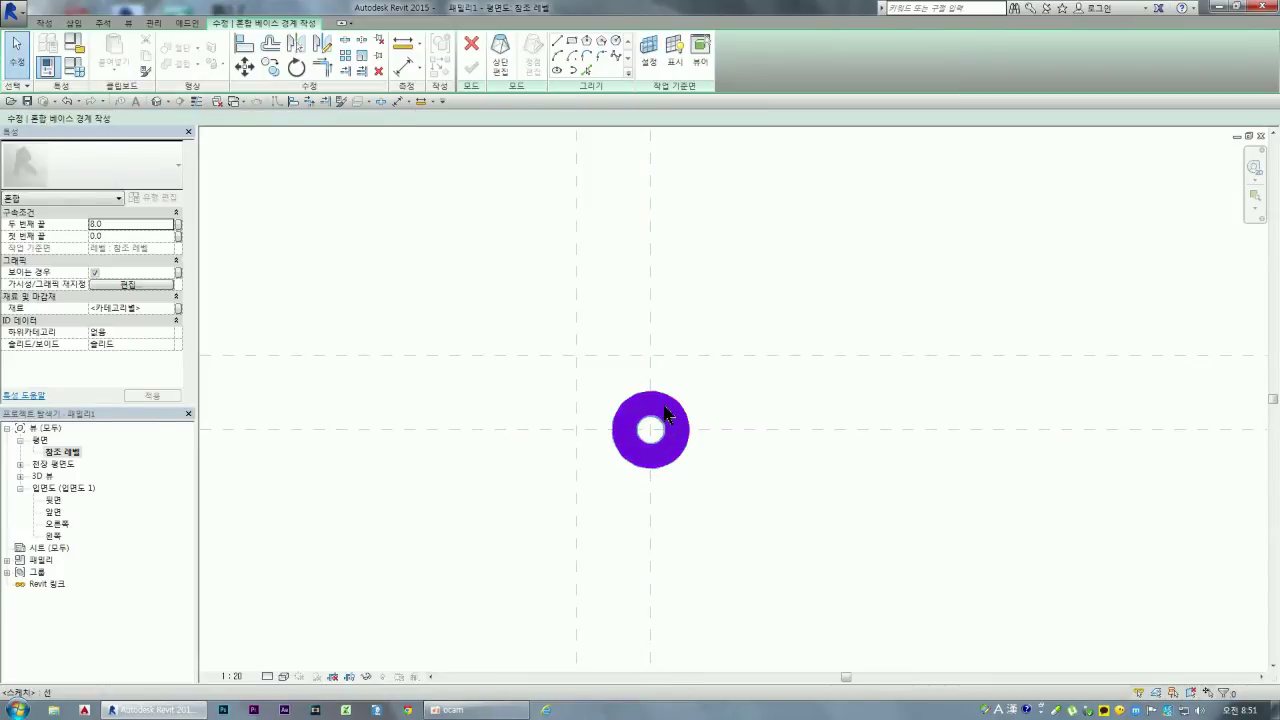
pyautogui.scroll(-2, 640, 400)
pyautogui.scroll(-1, 678, 408)
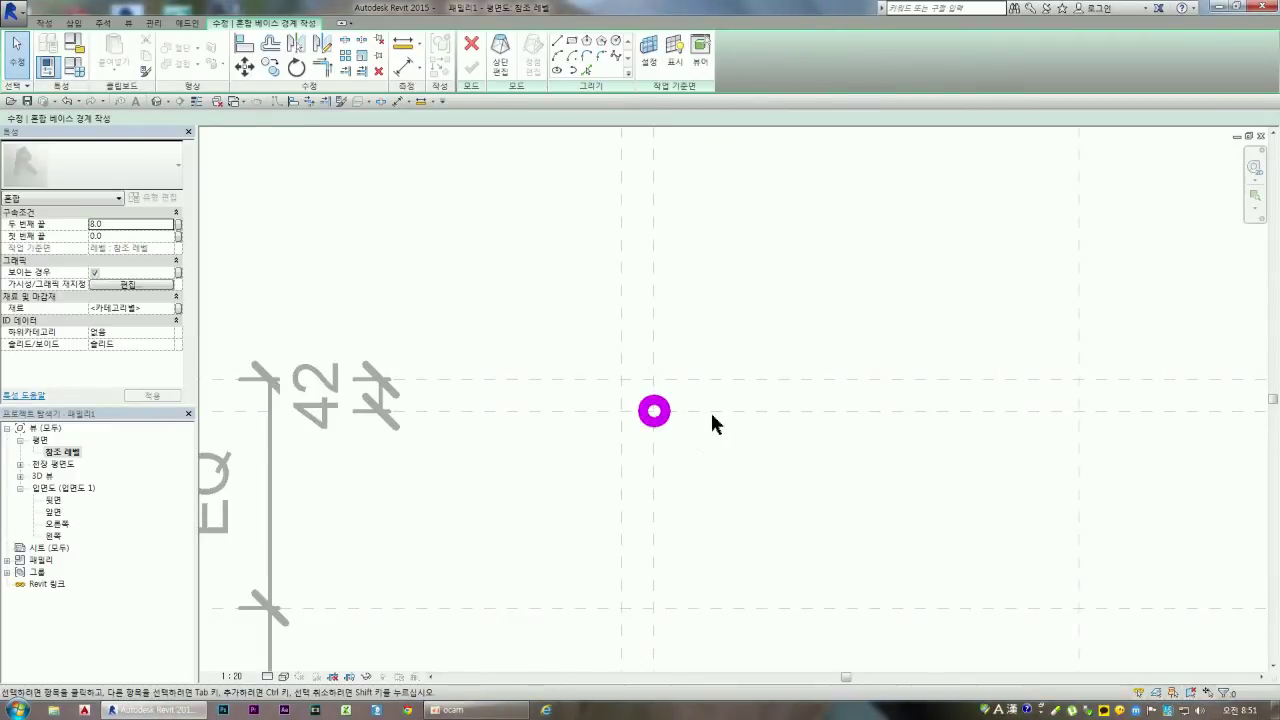
pyautogui.scroll(-1, 668, 422)
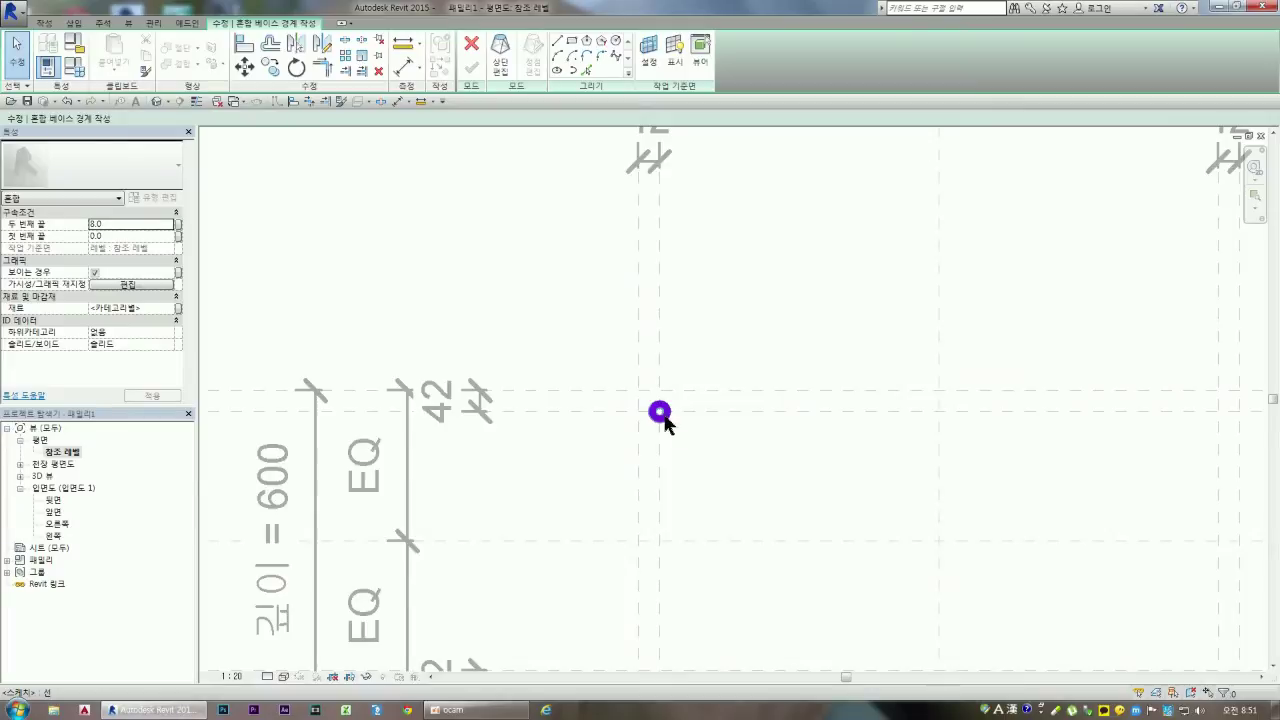
pyautogui.scroll(1, 664, 418)
# Step: Select the radius 15 circle and enable 중심 마크 보기 (Show Center Mark) in Properties
pyautogui.click(665, 418)
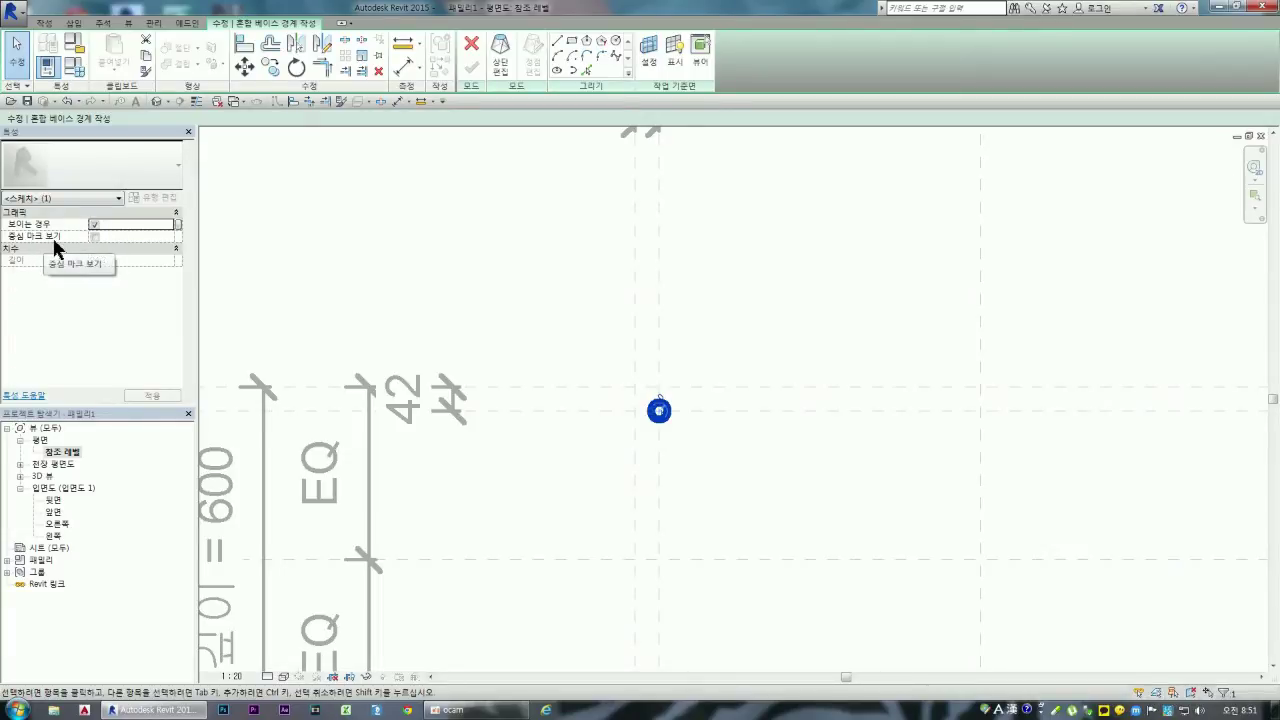
pyautogui.click(93, 236)
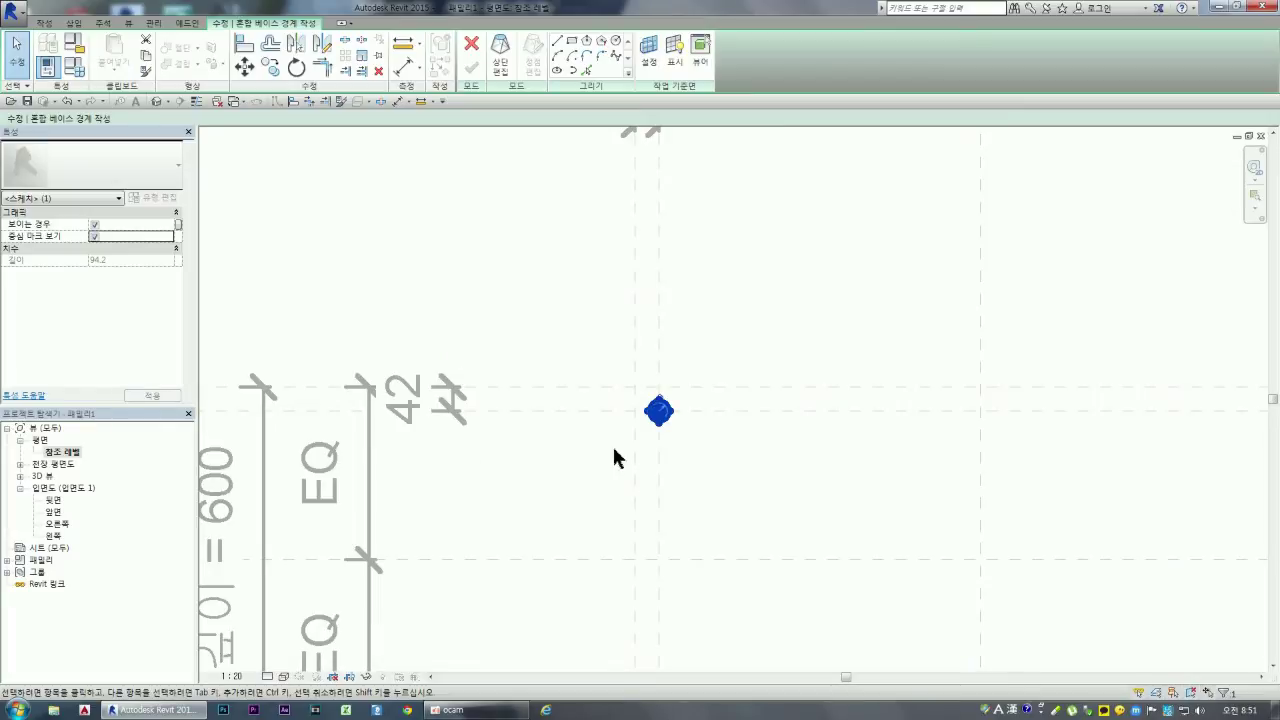
pyautogui.scroll(1, 688, 423)
pyautogui.scroll(1, 637, 400)
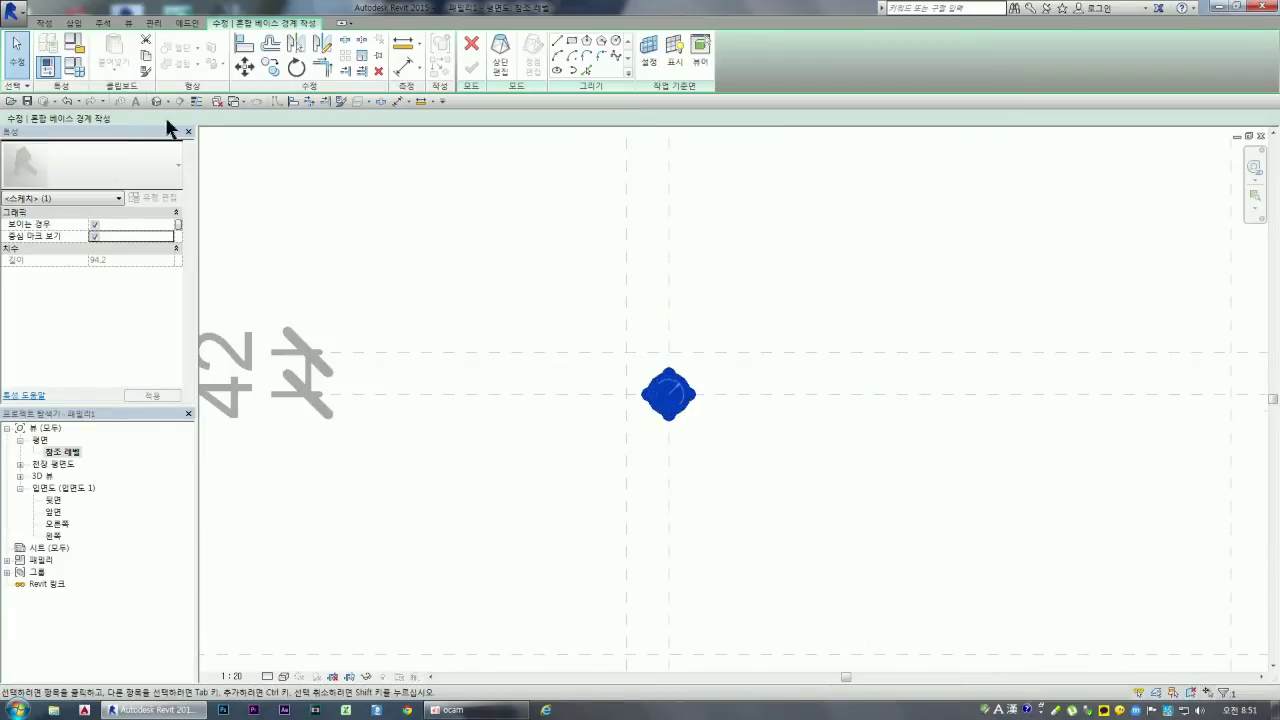
pyautogui.click(240, 171)
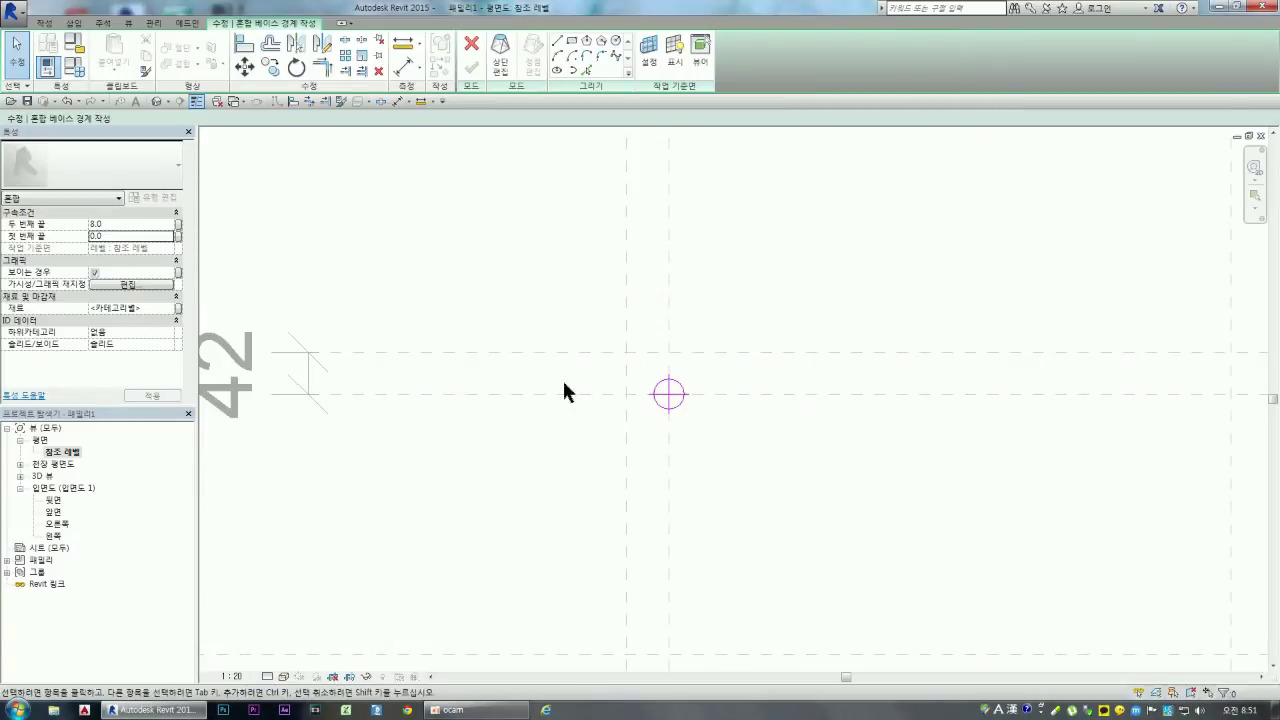
pyautogui.click(679, 403)
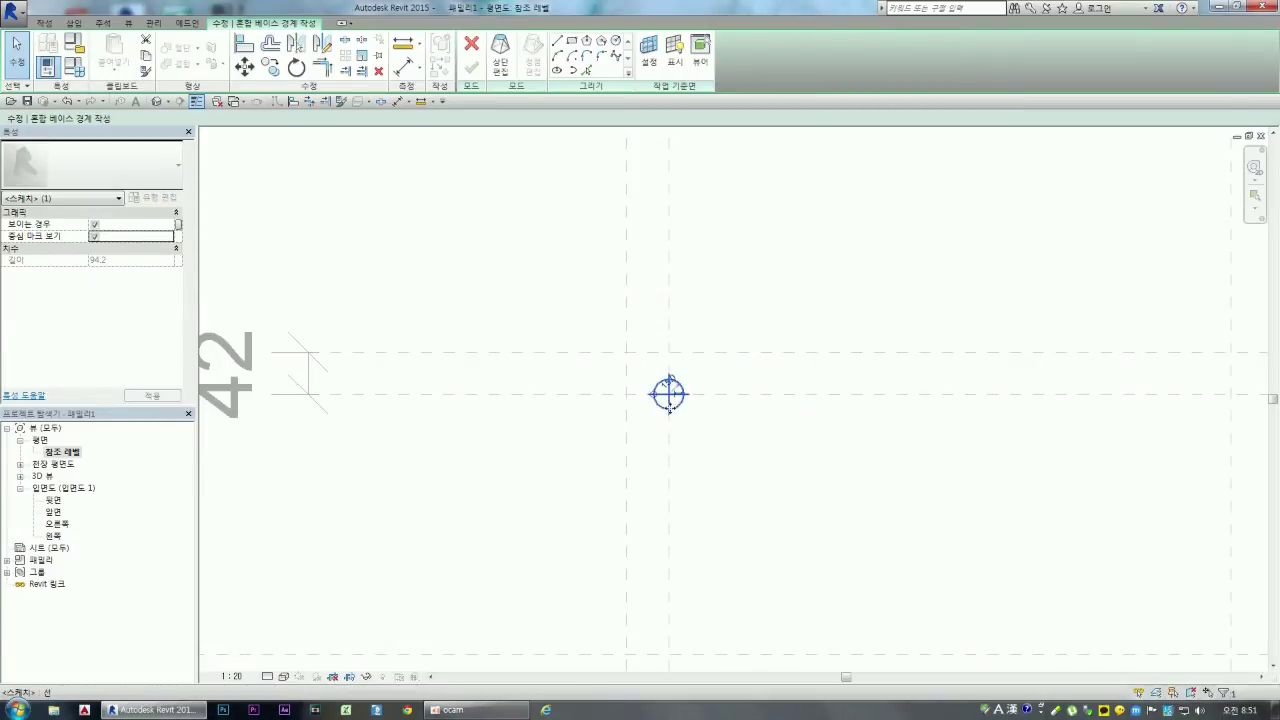
pyautogui.click(94, 237)
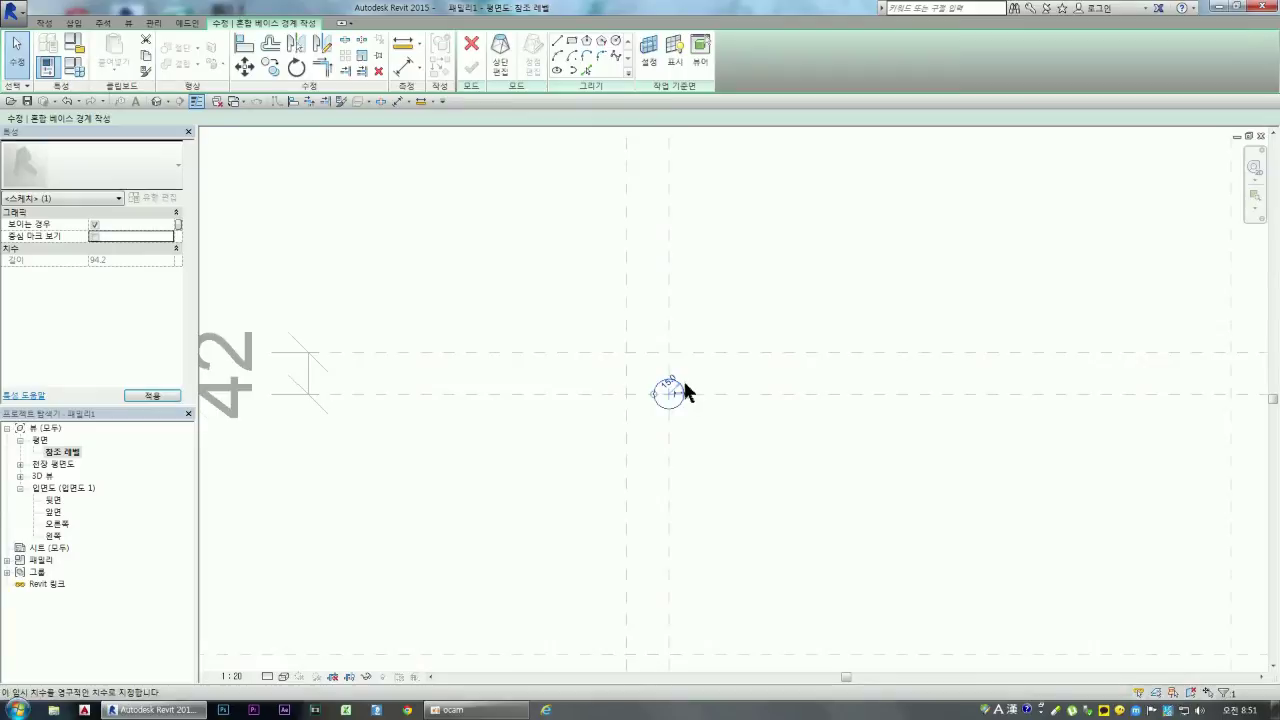
pyautogui.scroll(2, 684, 383)
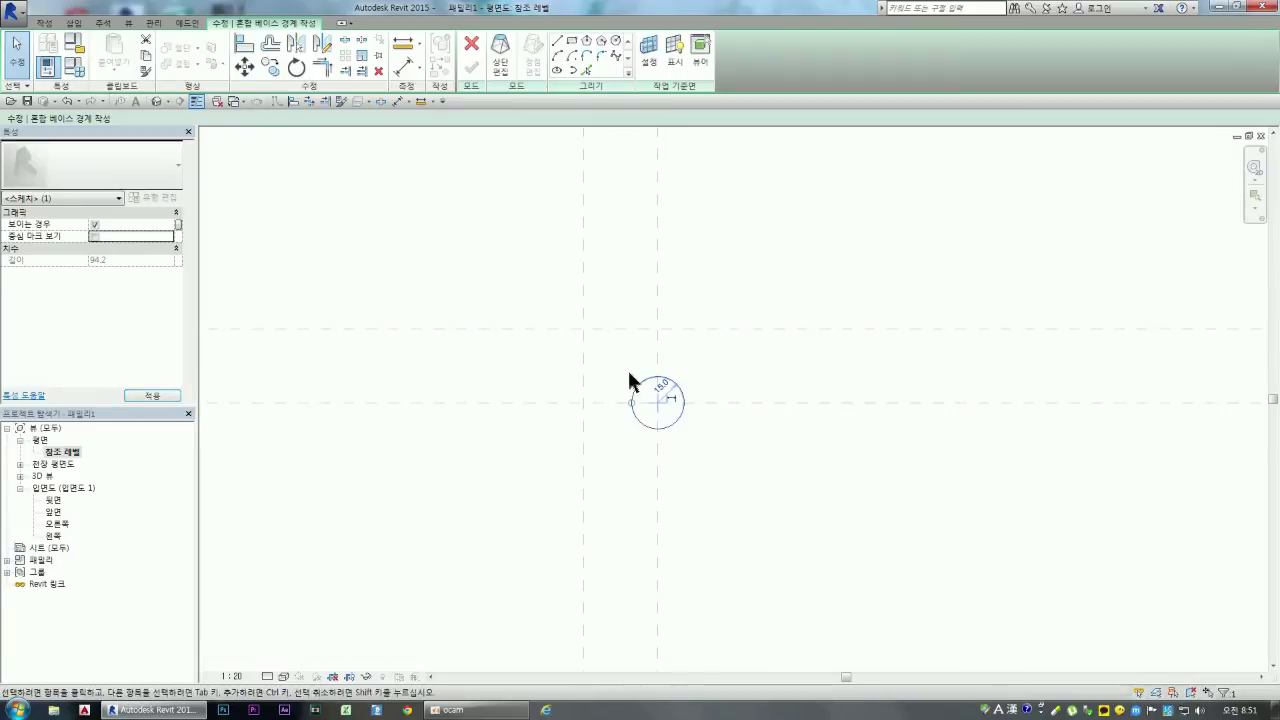
pyautogui.click(94, 236)
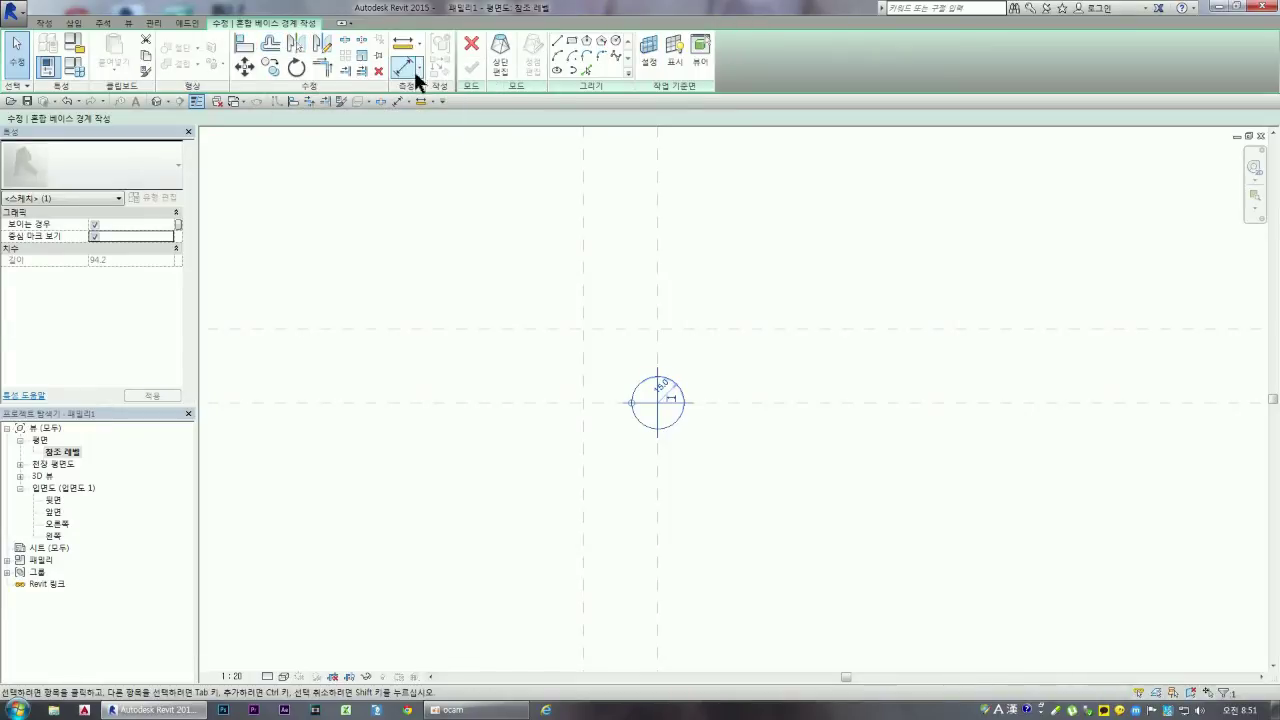
# Step: Align the base circle's centre to the horizontal and vertical reference planes and lock it
pyautogui.click(244, 46)
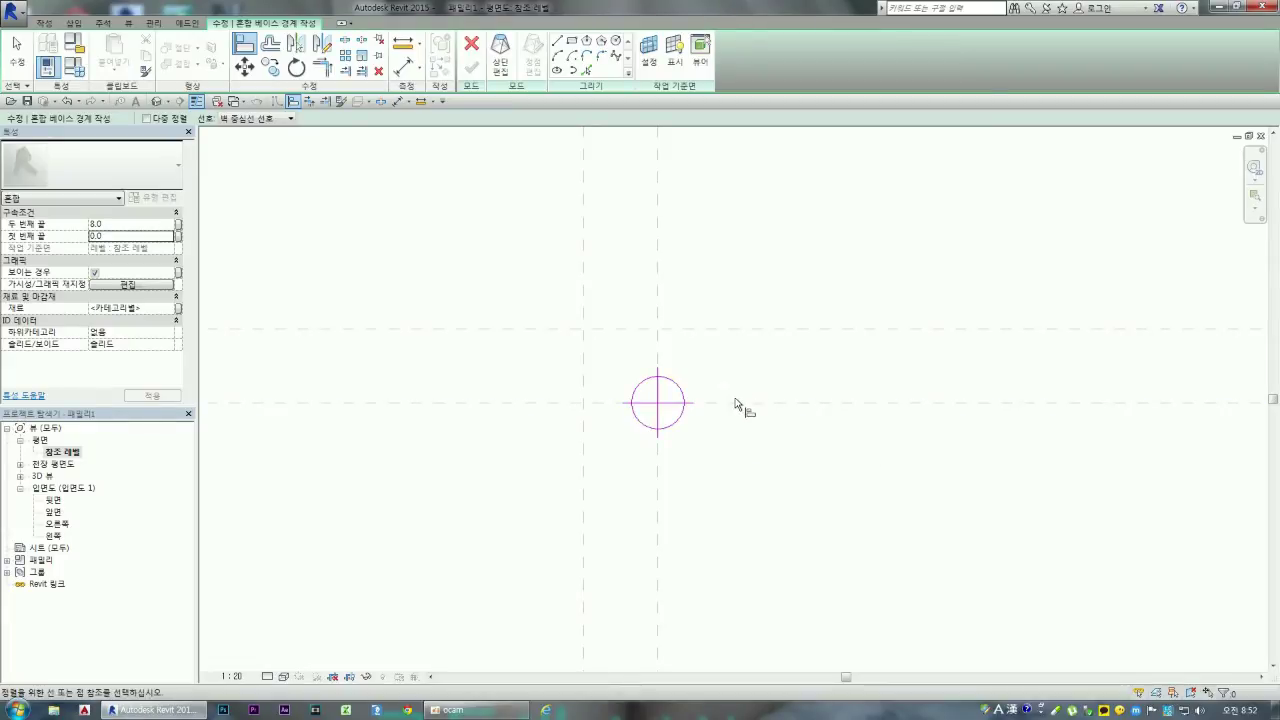
pyautogui.click(712, 404)
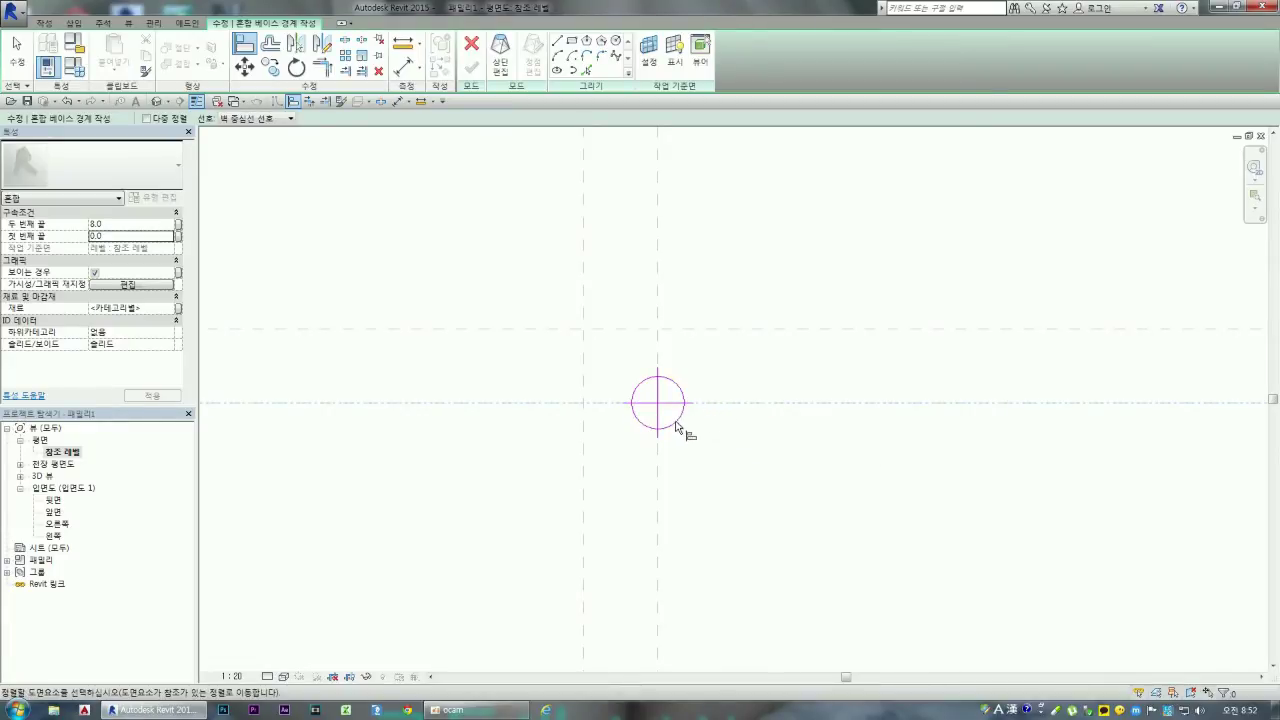
pyautogui.click(680, 425)
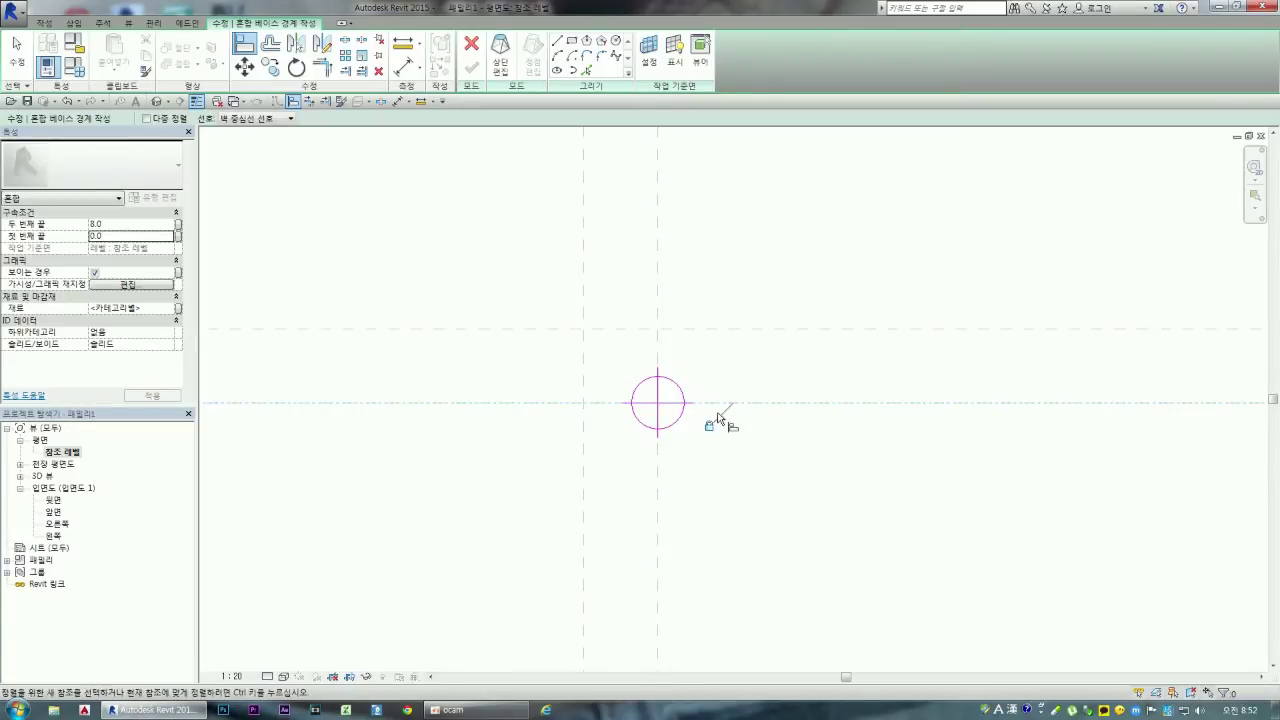
pyautogui.scroll(-3, 678, 405)
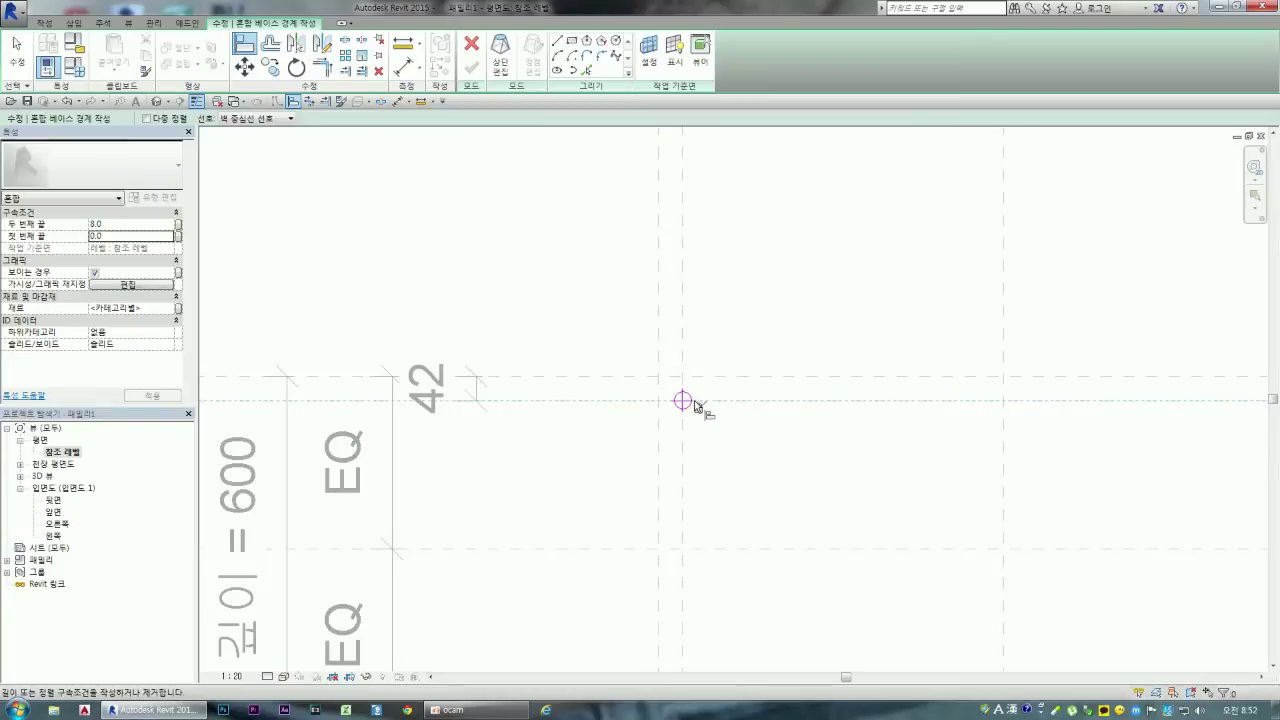
pyautogui.scroll(-2, 694, 401)
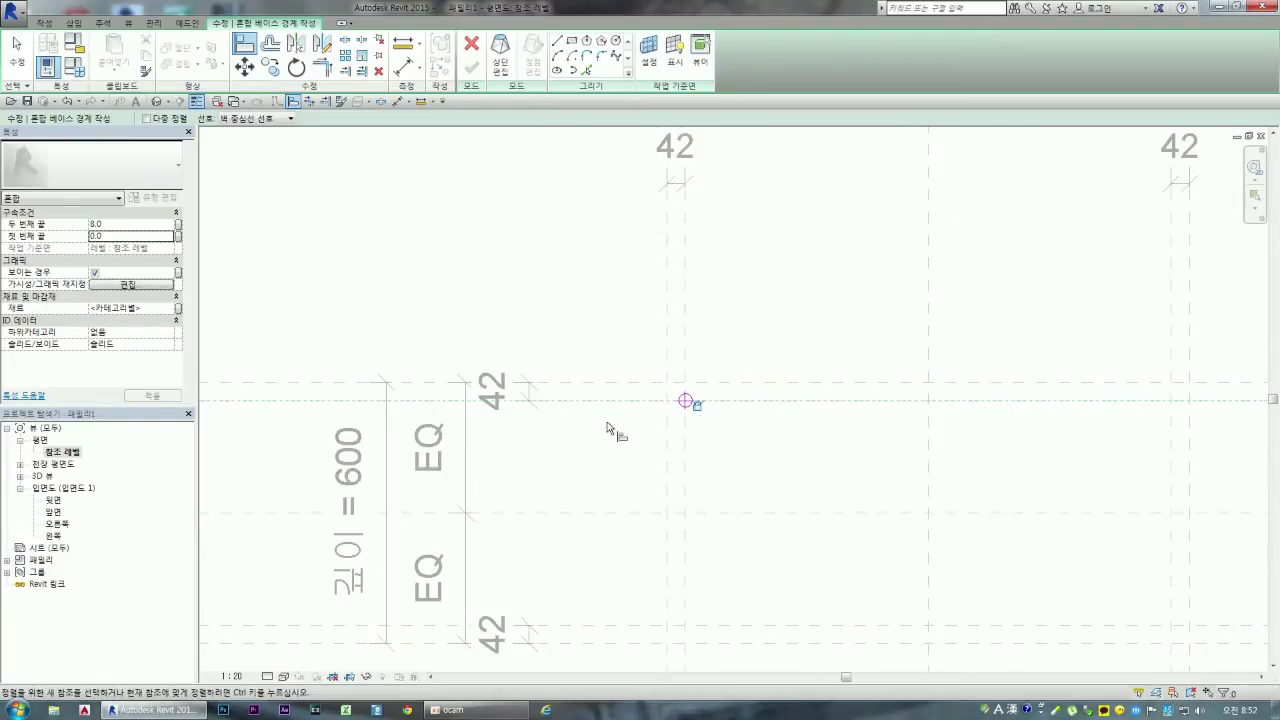
pyautogui.scroll(-1, 607, 428)
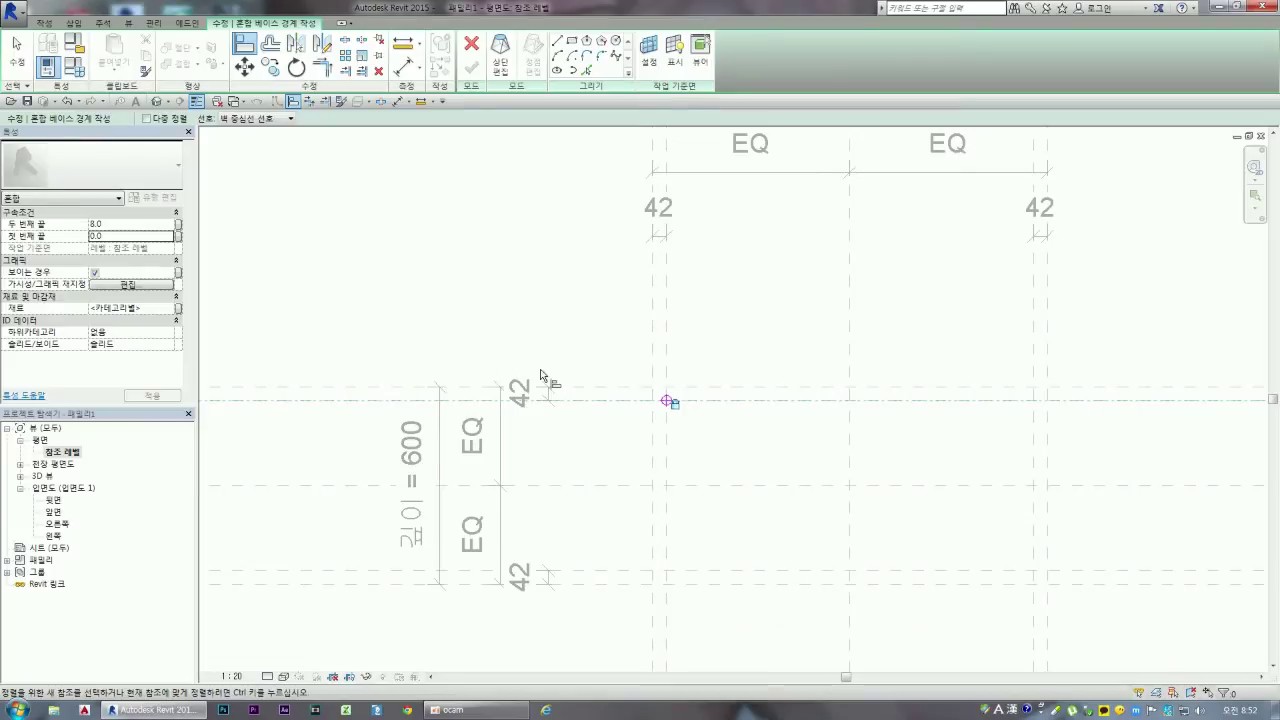
pyautogui.scroll(2, 700, 405)
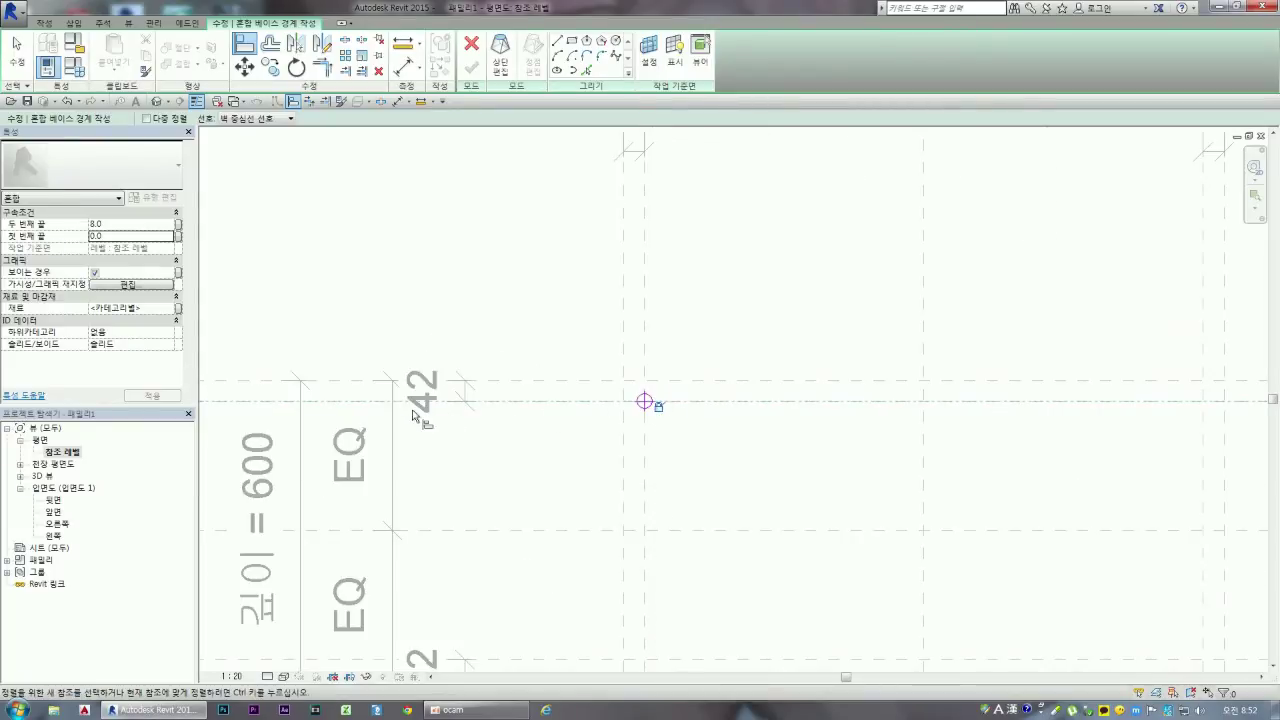
pyautogui.scroll(-1, 305, 390)
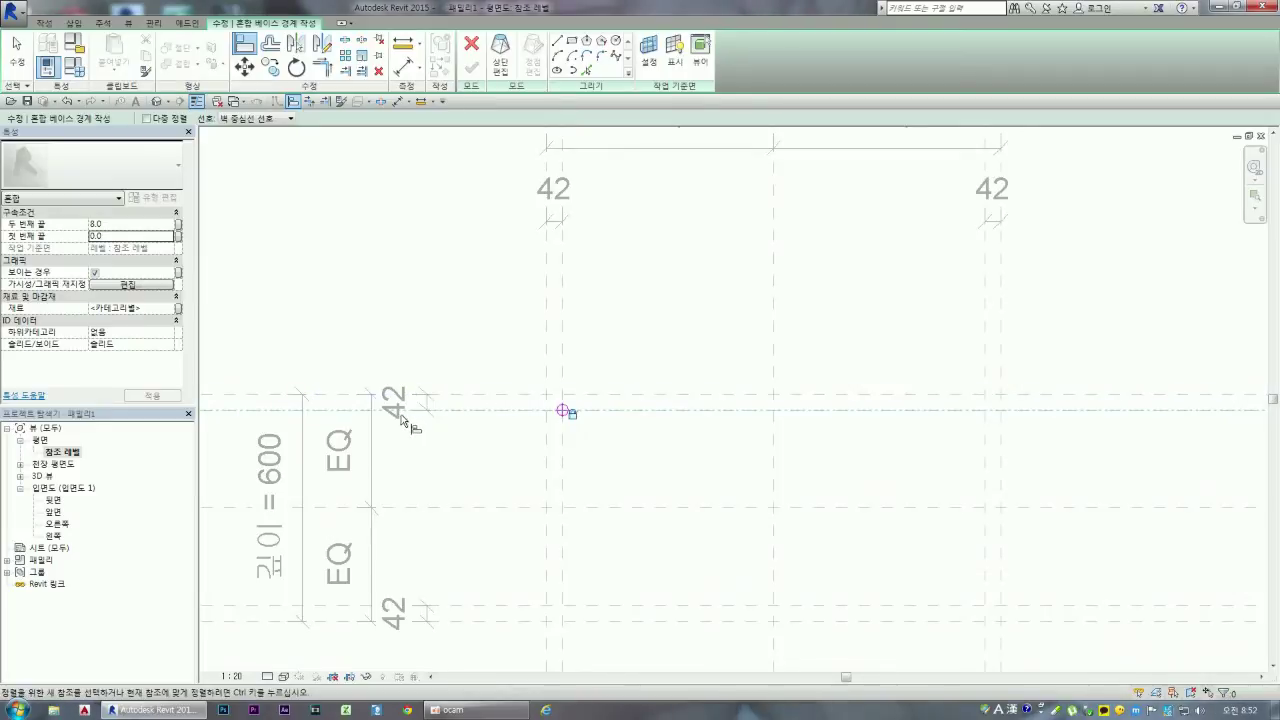
pyautogui.click(450, 409)
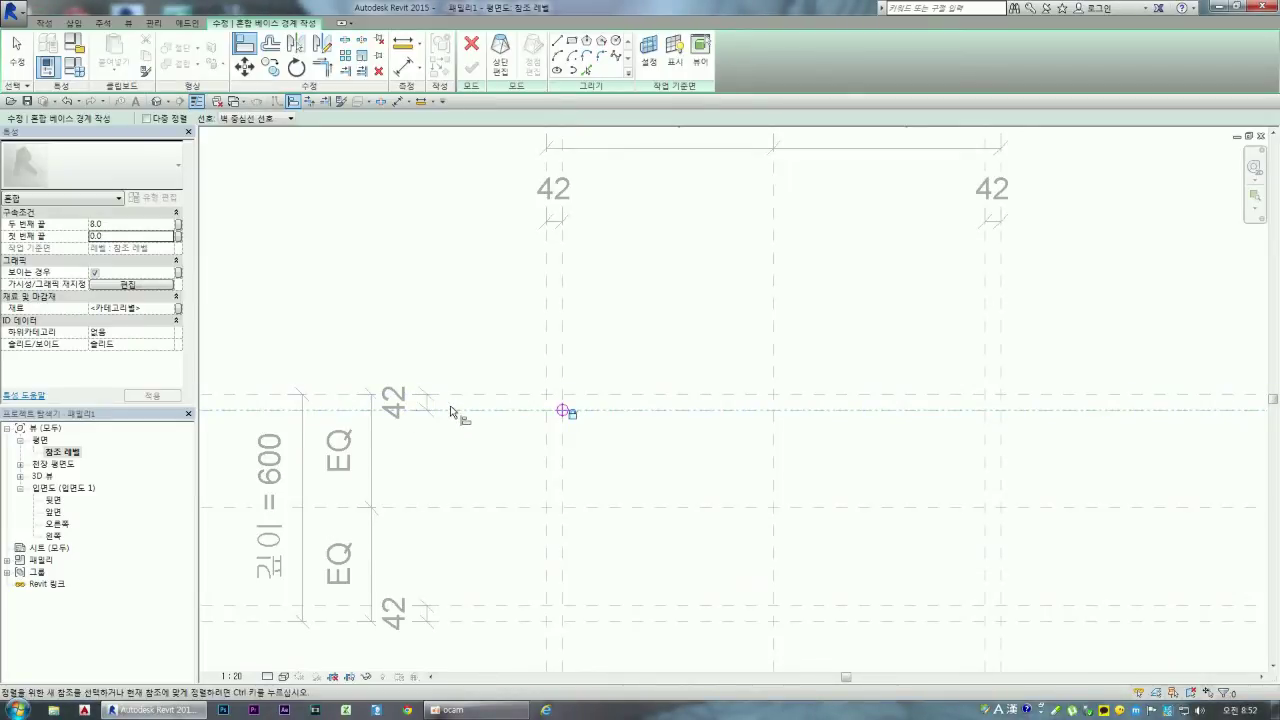
pyautogui.click(569, 412)
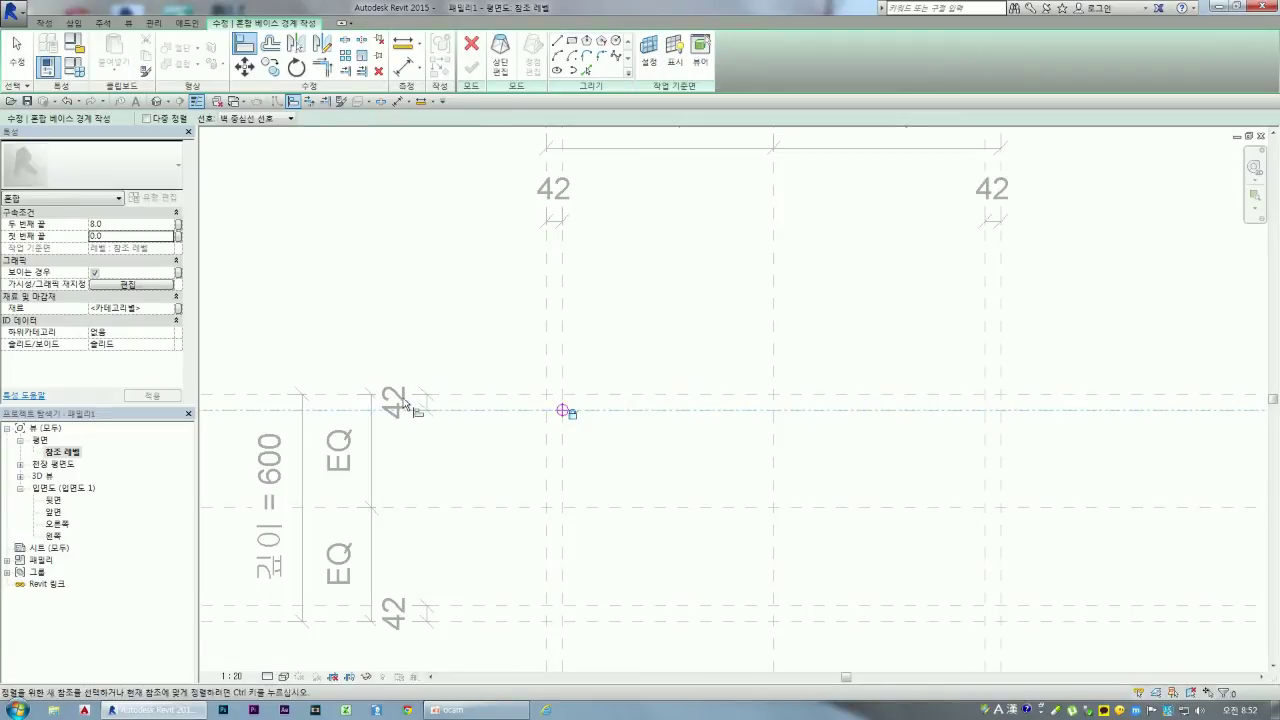
pyautogui.click(500, 412)
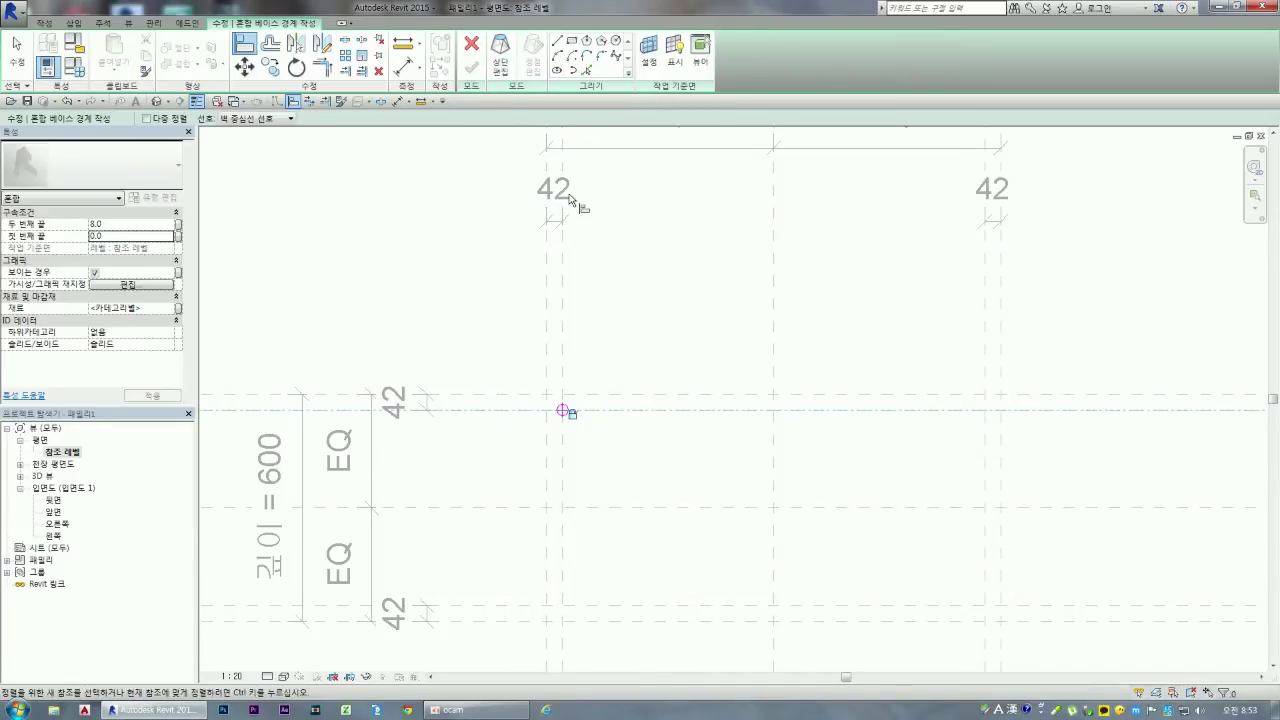
# Step: In the blend's top sketch, draw a radius 25 circle concentric with the base circle
pyautogui.click(502, 50)
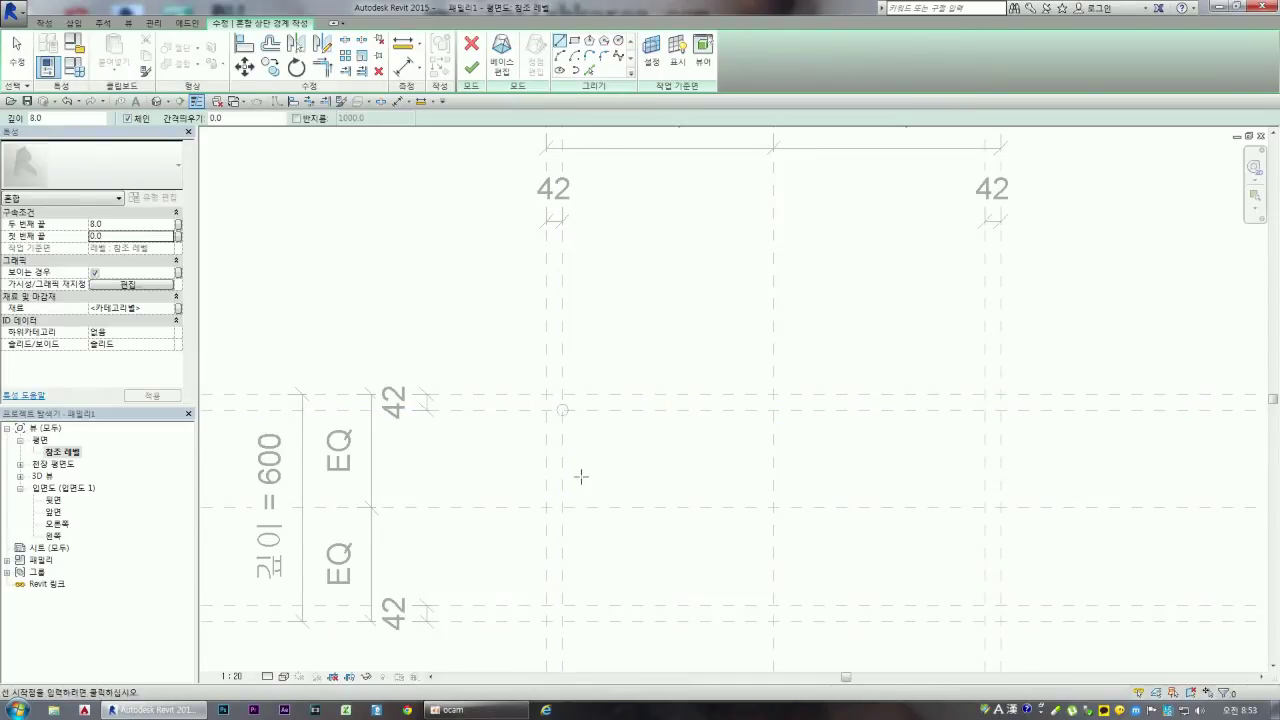
pyautogui.scroll(1, 563, 414)
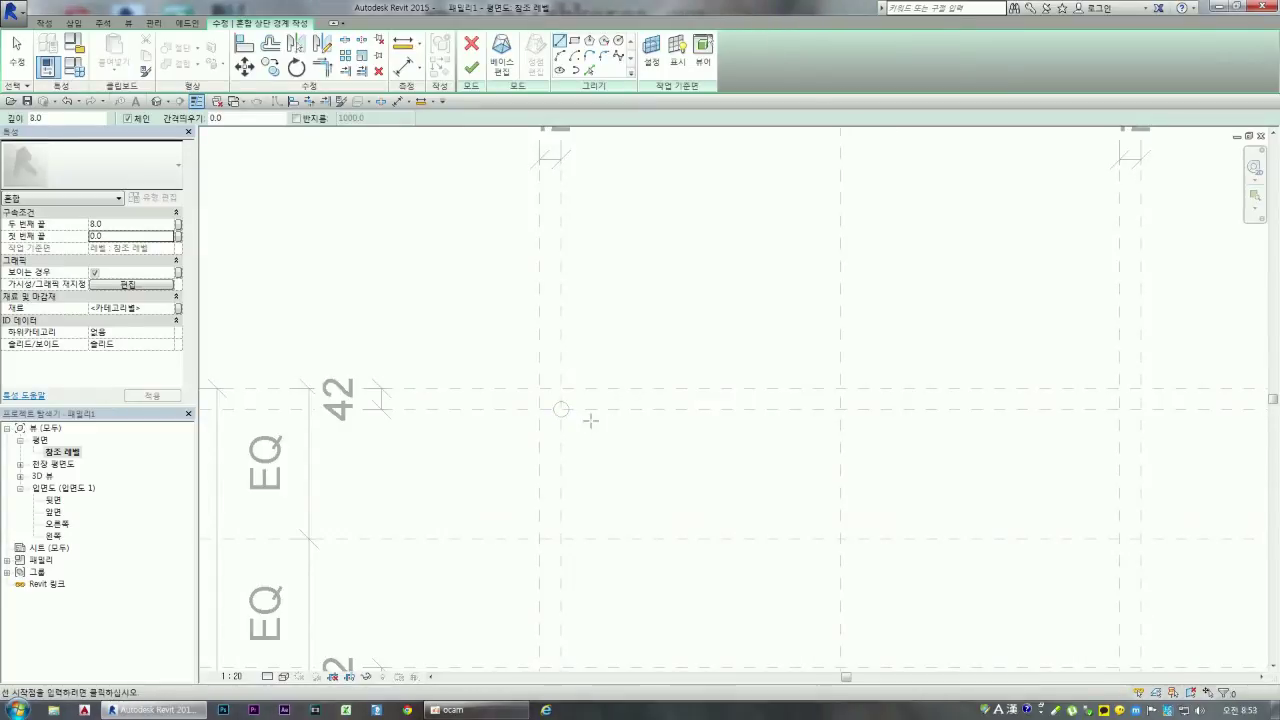
pyautogui.scroll(3, 590, 395)
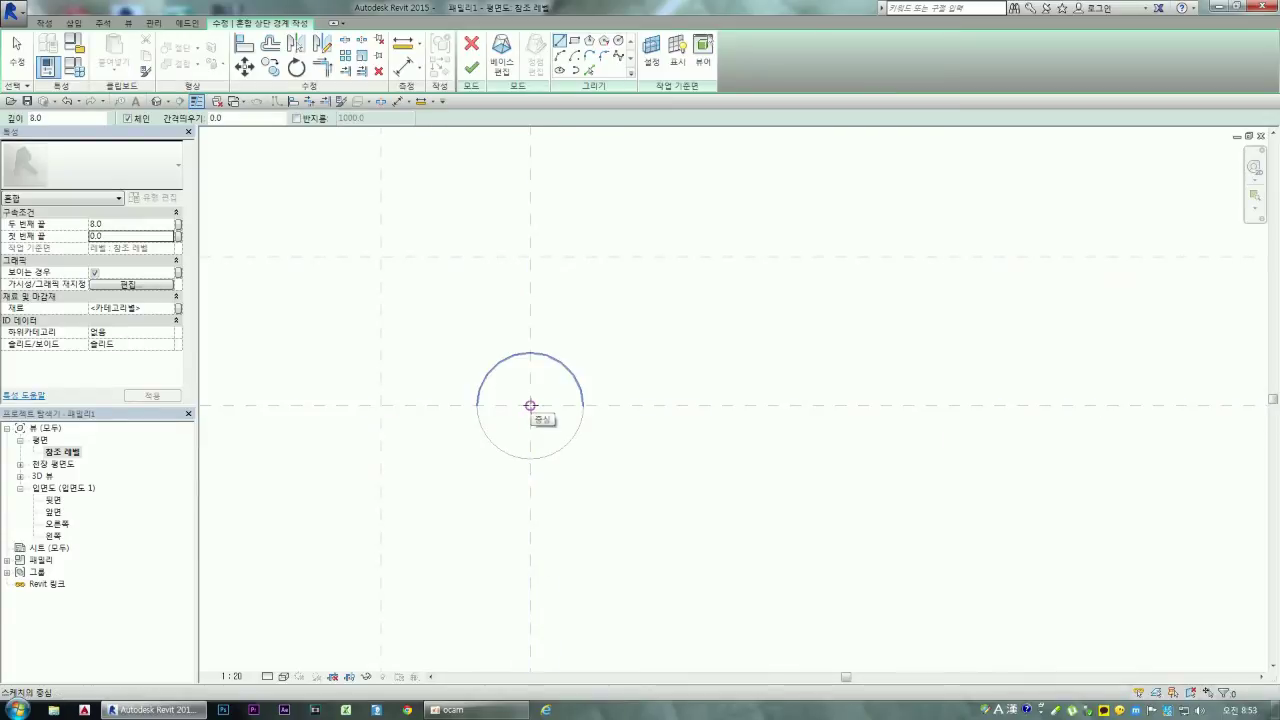
pyautogui.click(619, 44)
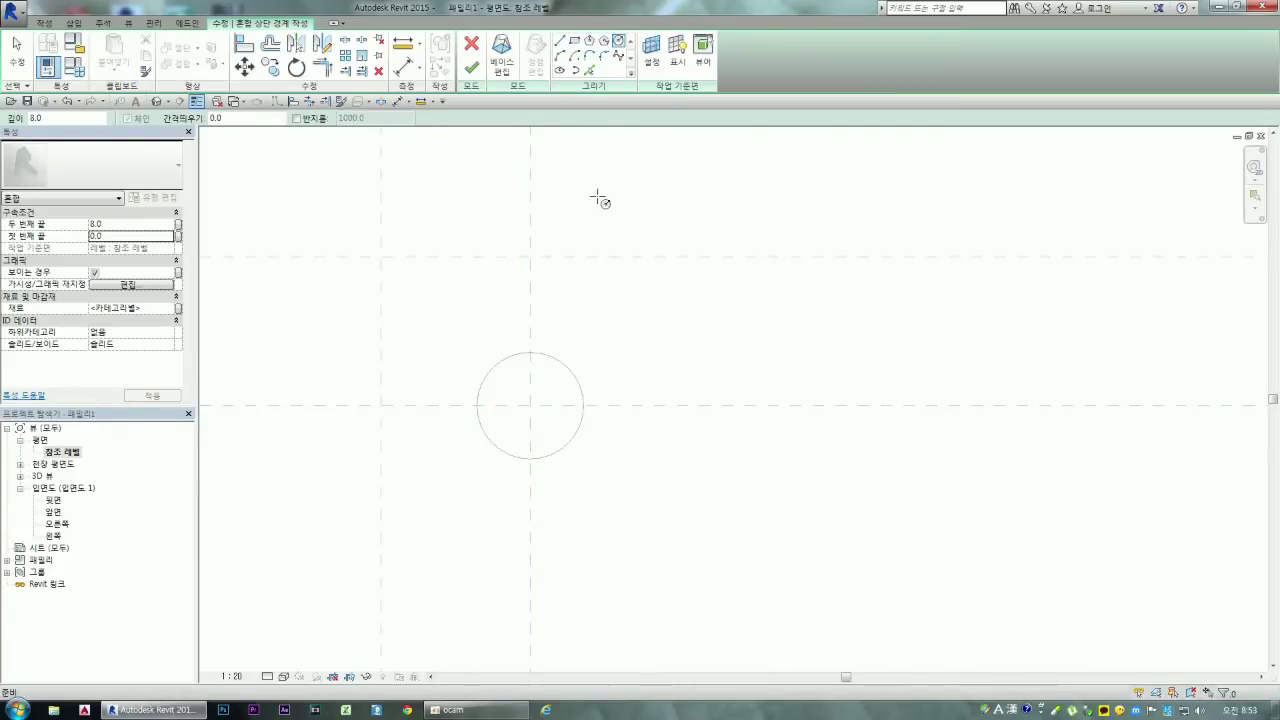
pyautogui.click(530, 405)
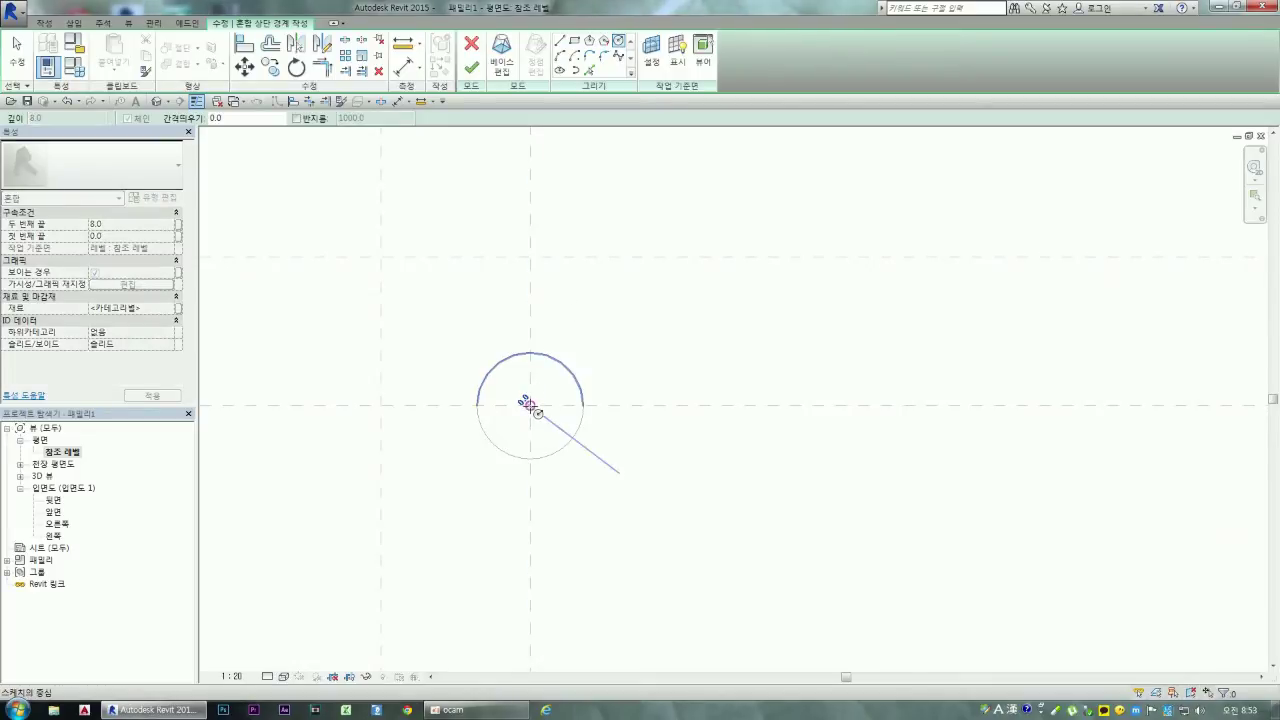
pyautogui.write('25')
pyautogui.press('Return')
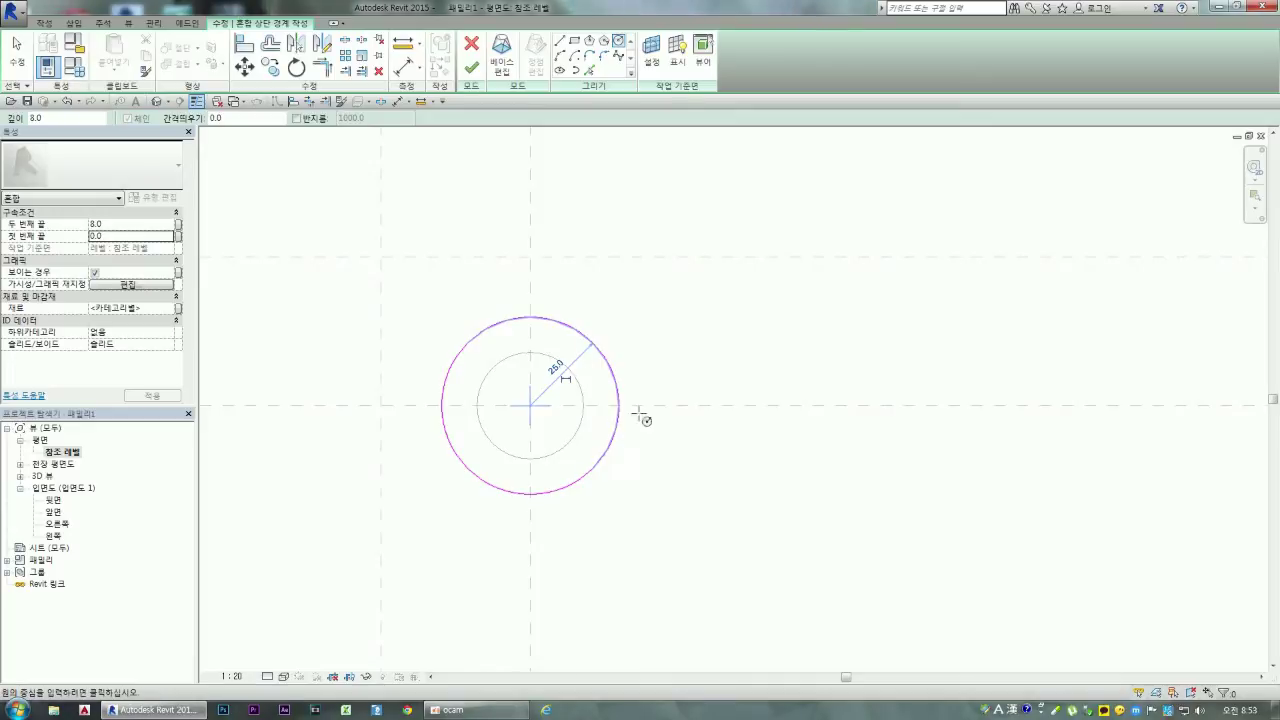
pyautogui.press('Escape')
pyautogui.press('Escape')
# Step: Turn on the centre mark of the radius 25 top circle
pyautogui.click(601, 455)
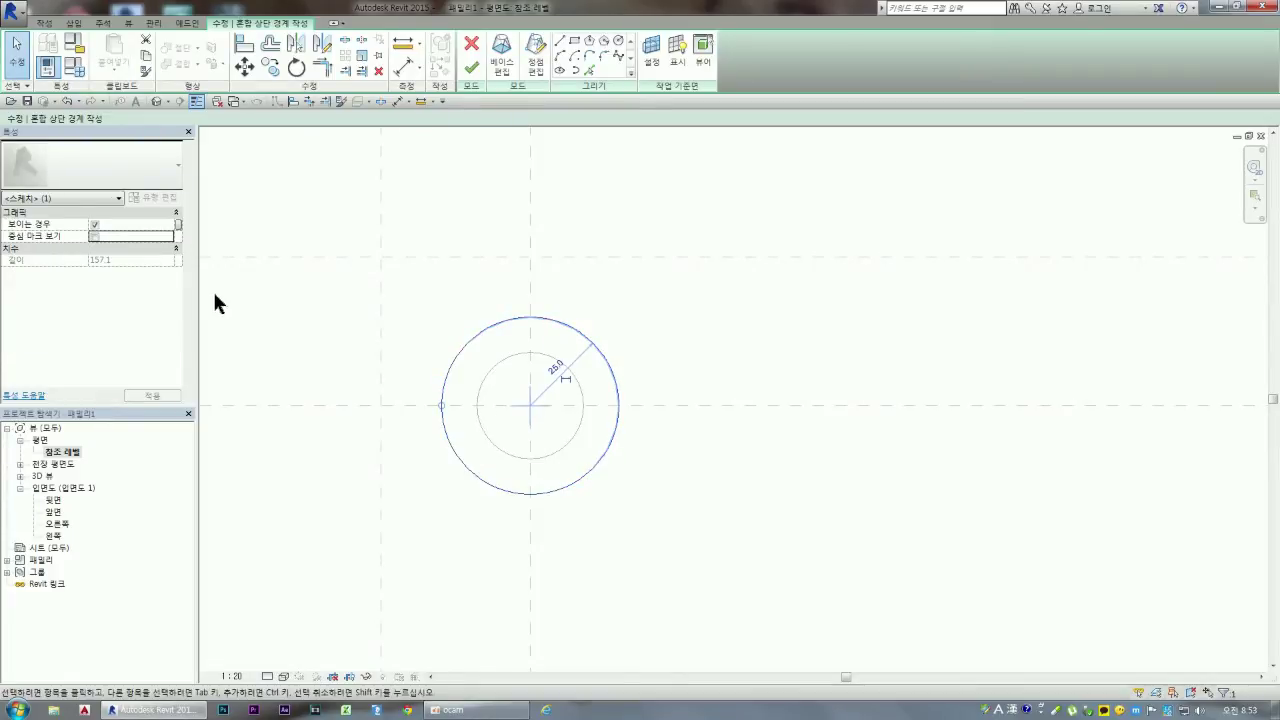
pyautogui.click(94, 237)
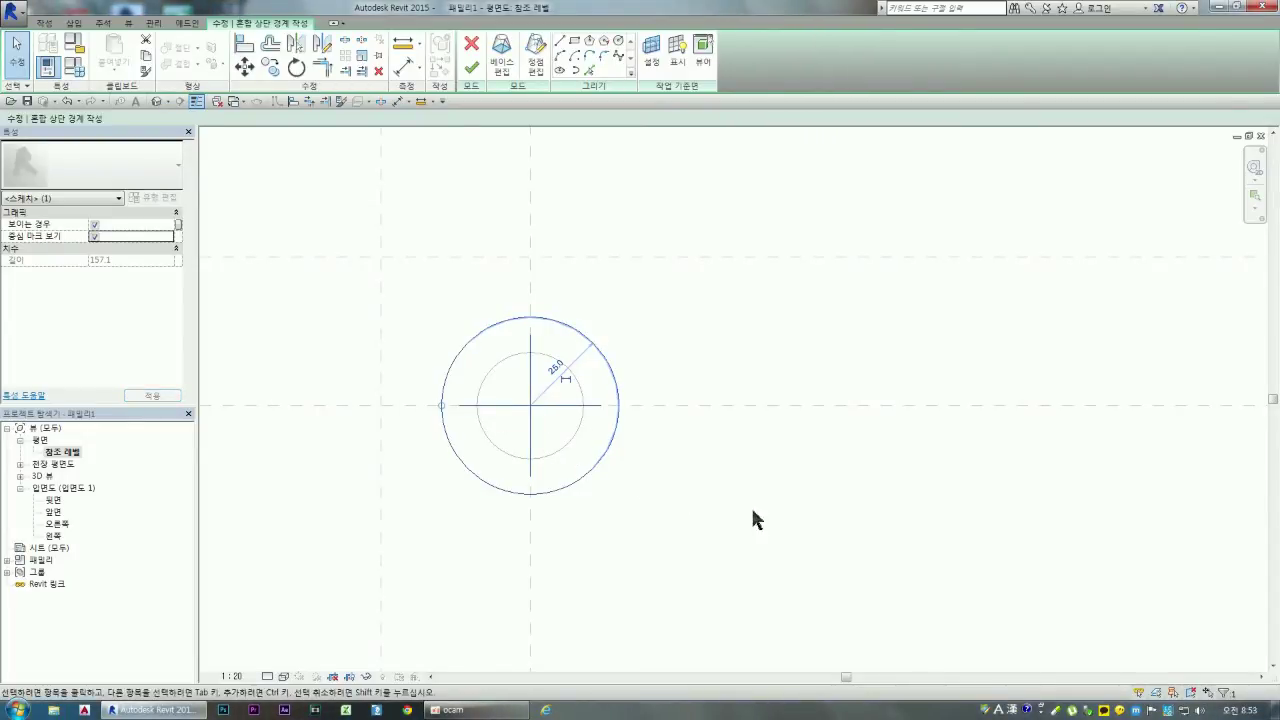
pyautogui.click(660, 482)
pyautogui.click(592, 466)
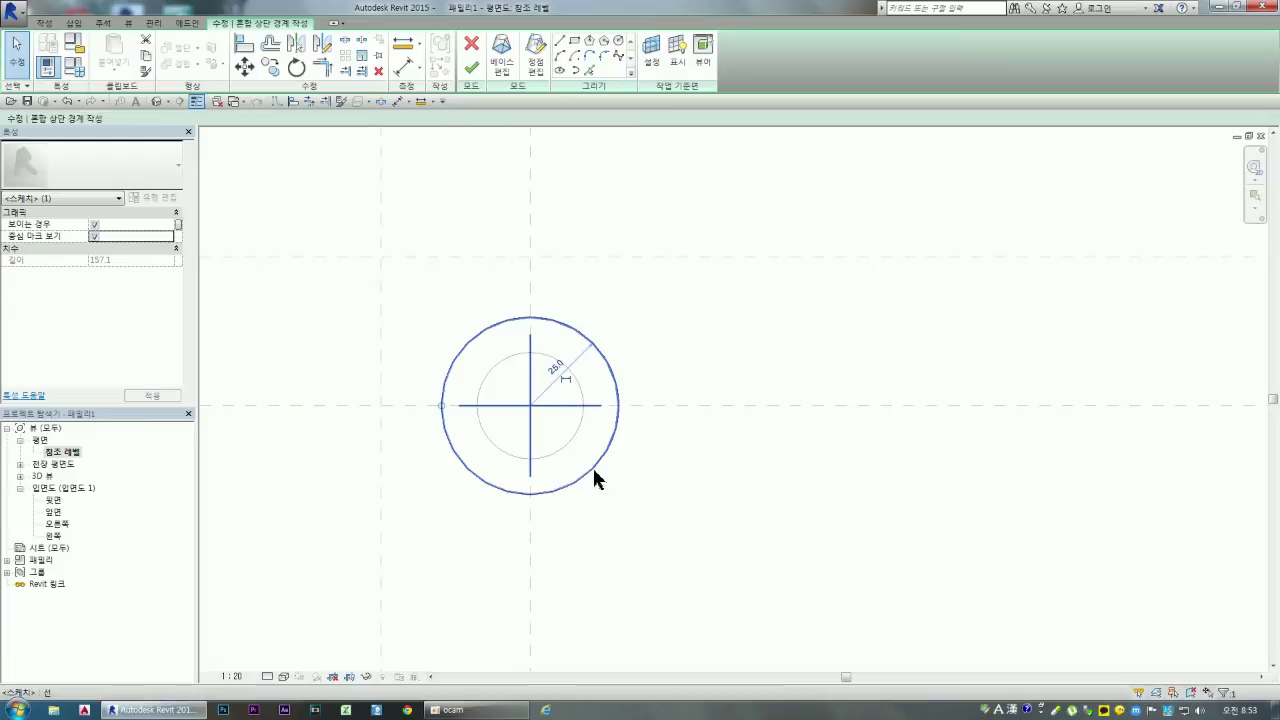
pyautogui.click(648, 464)
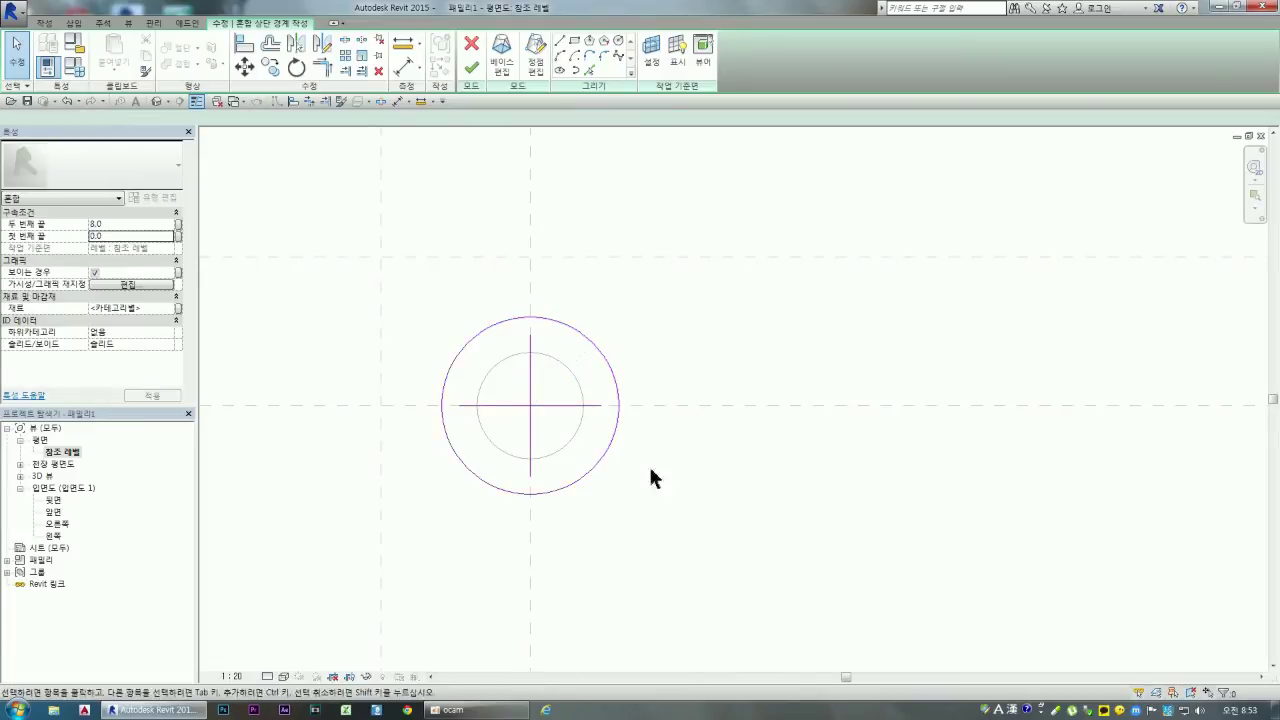
pyautogui.click(590, 467)
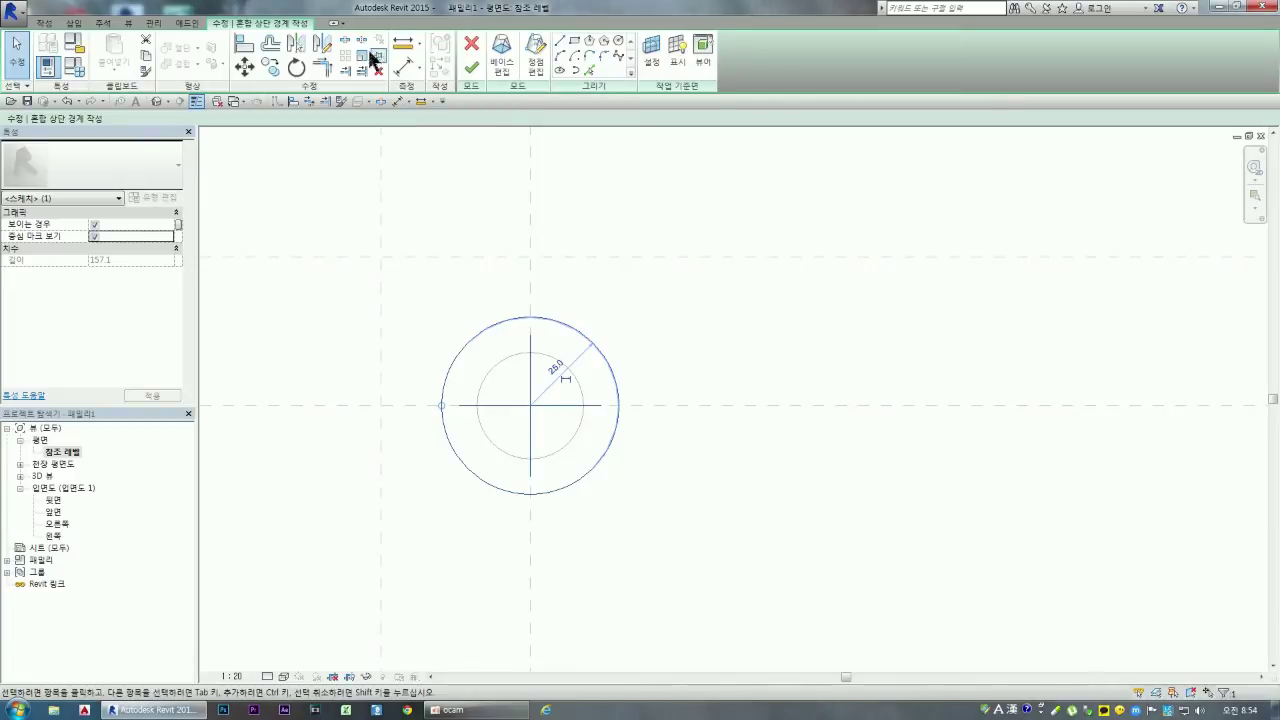
# Step: Align the top circle's centre-mark line to the vertical reference plane
pyautogui.press('Escape')
pyautogui.click(244, 43)
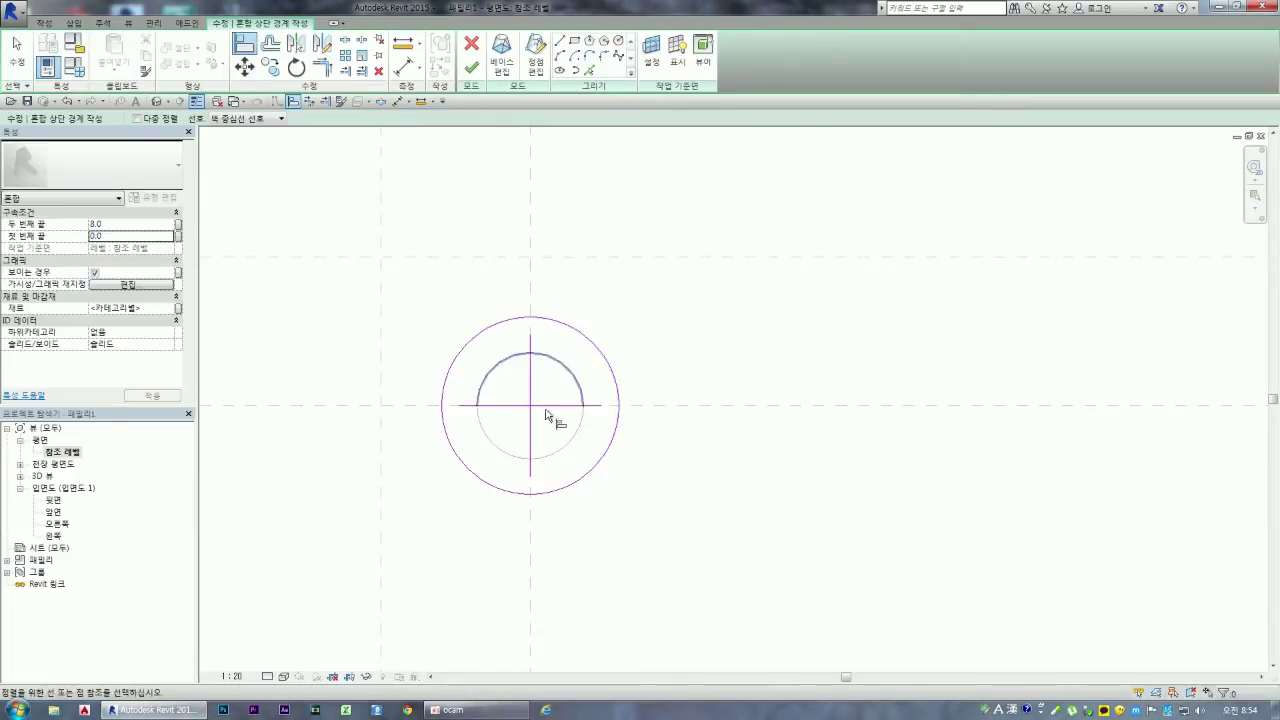
pyautogui.click(531, 545)
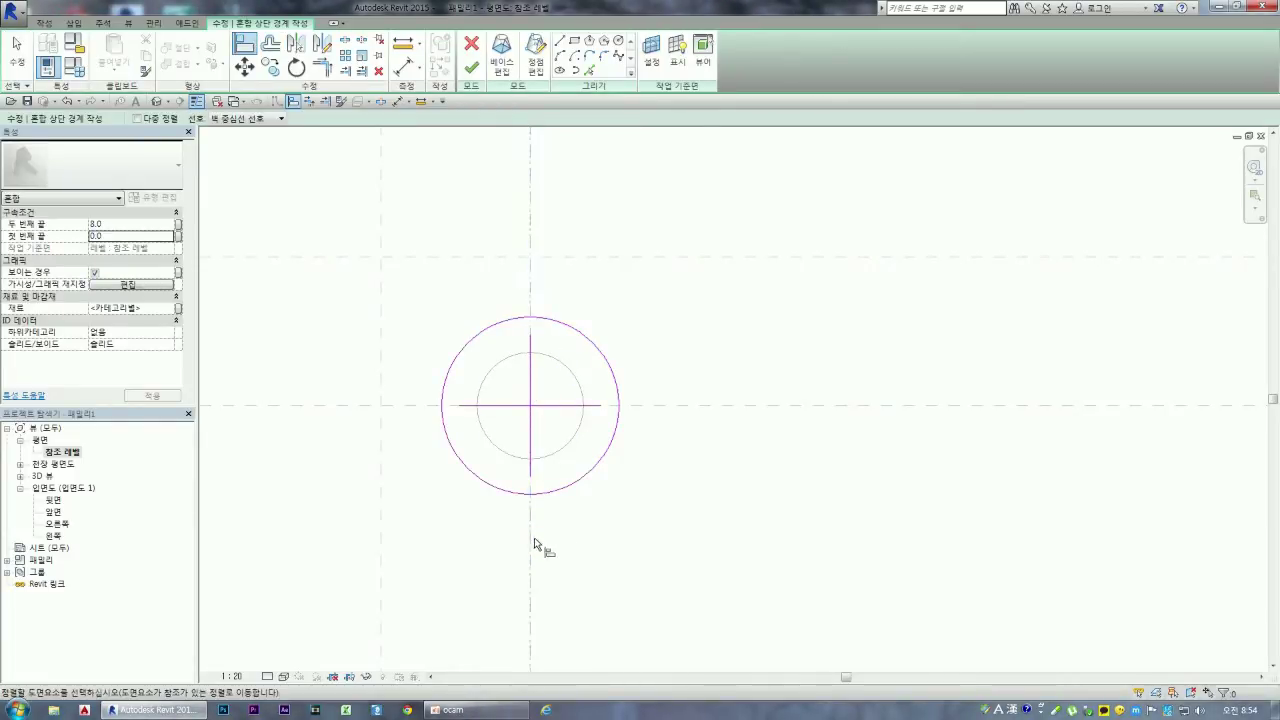
pyautogui.click(530, 432)
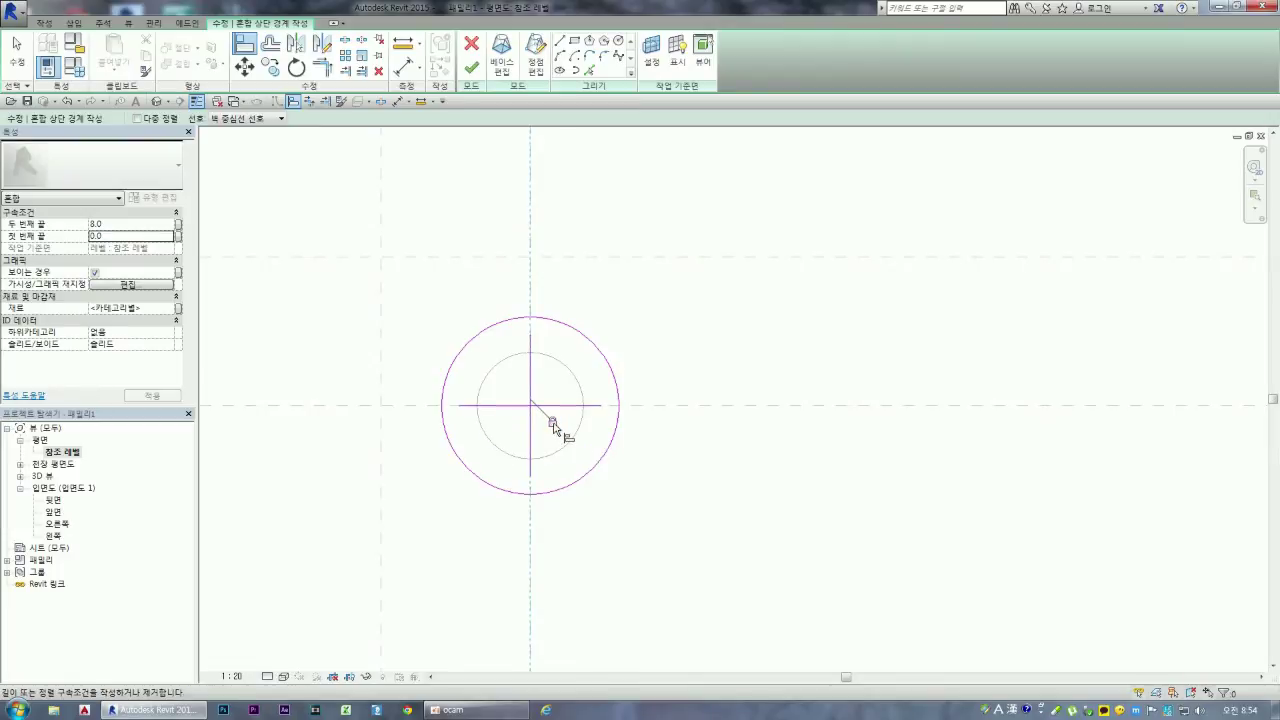
pyautogui.scroll(-3, 737, 434)
pyautogui.scroll(-2, 723, 414)
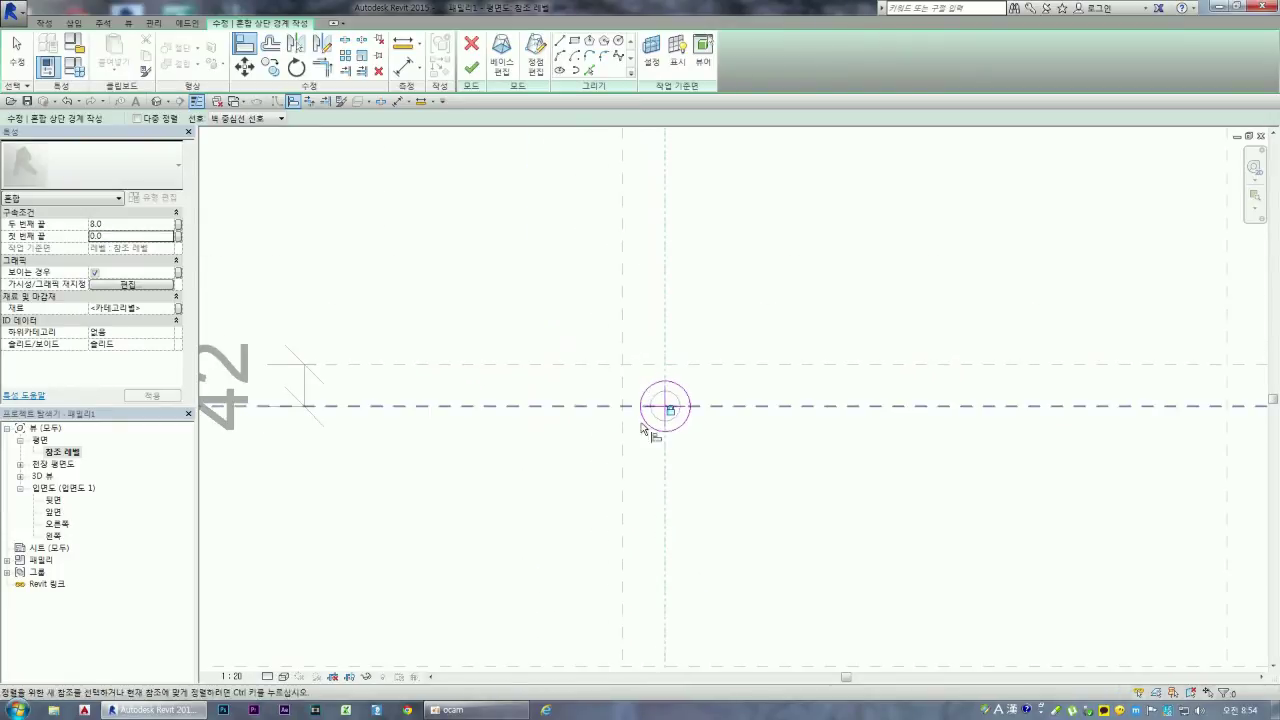
pyautogui.scroll(2, 660, 415)
pyautogui.scroll(2, 672, 405)
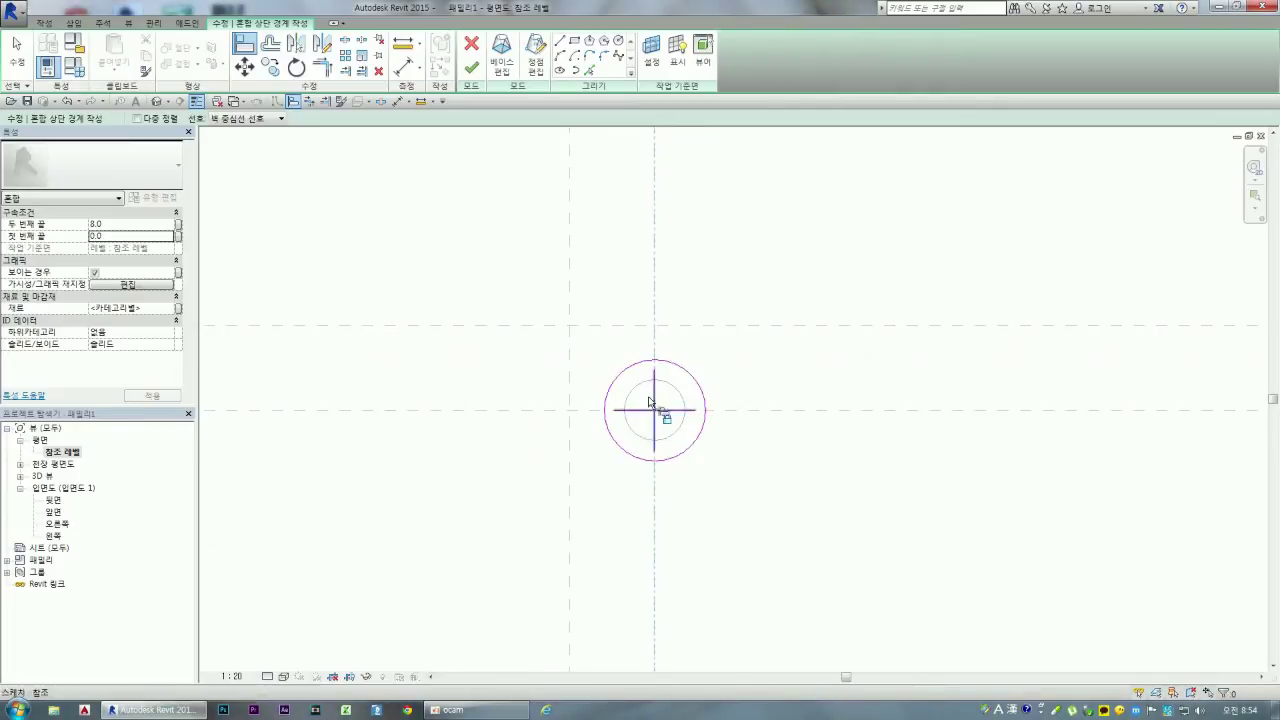
pyautogui.scroll(-2, 650, 410)
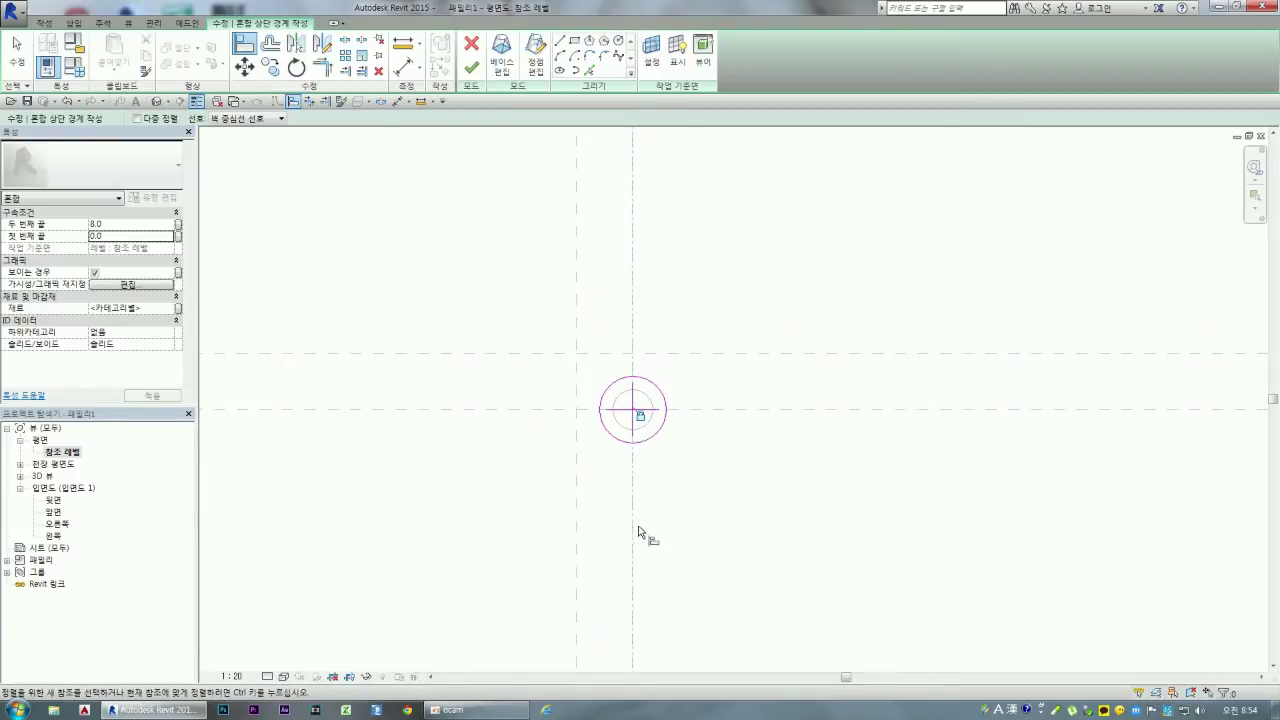
pyautogui.scroll(3, 645, 460)
pyautogui.scroll(-3, 632, 465)
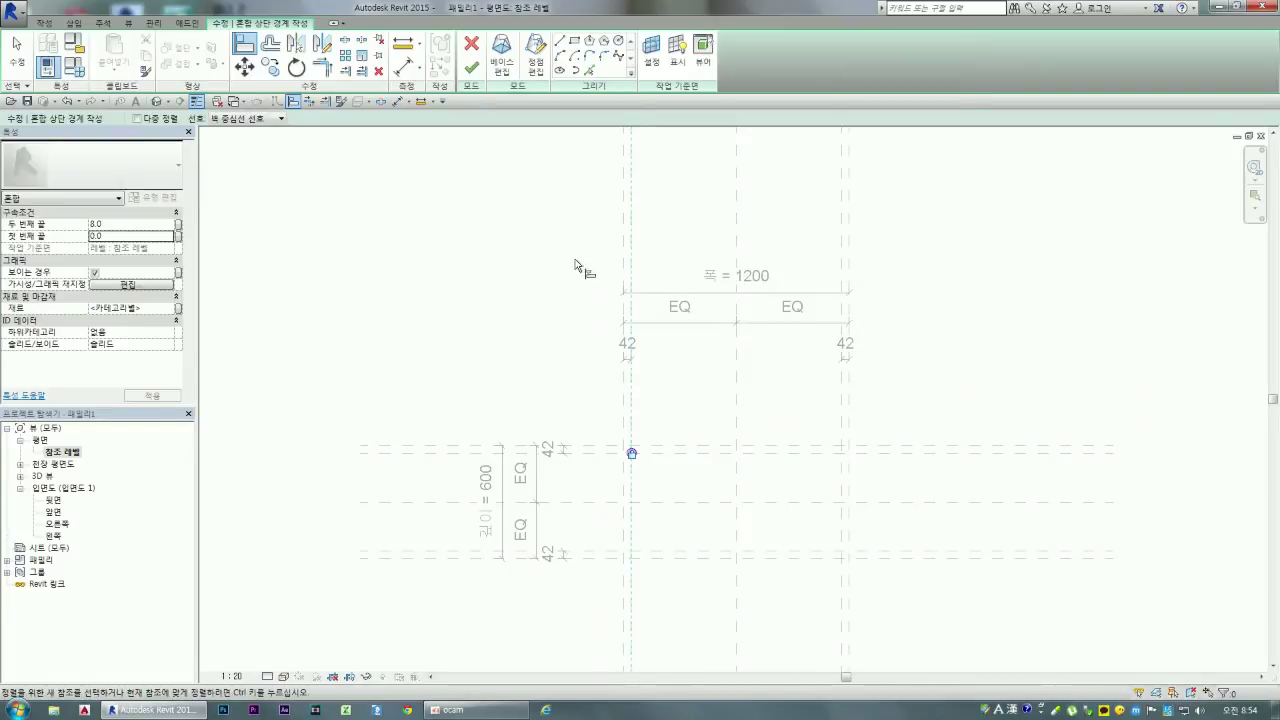
pyautogui.scroll(3, 614, 514)
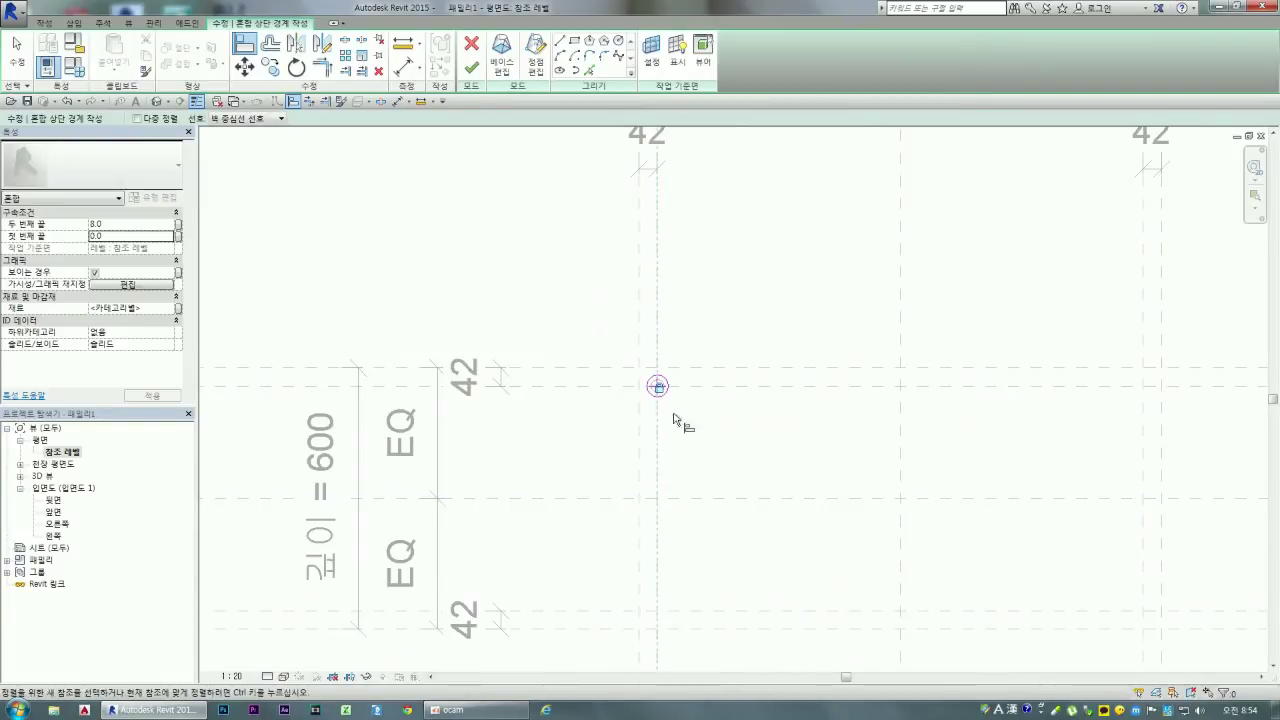
pyautogui.scroll(3, 608, 385)
pyautogui.scroll(3, 766, 400)
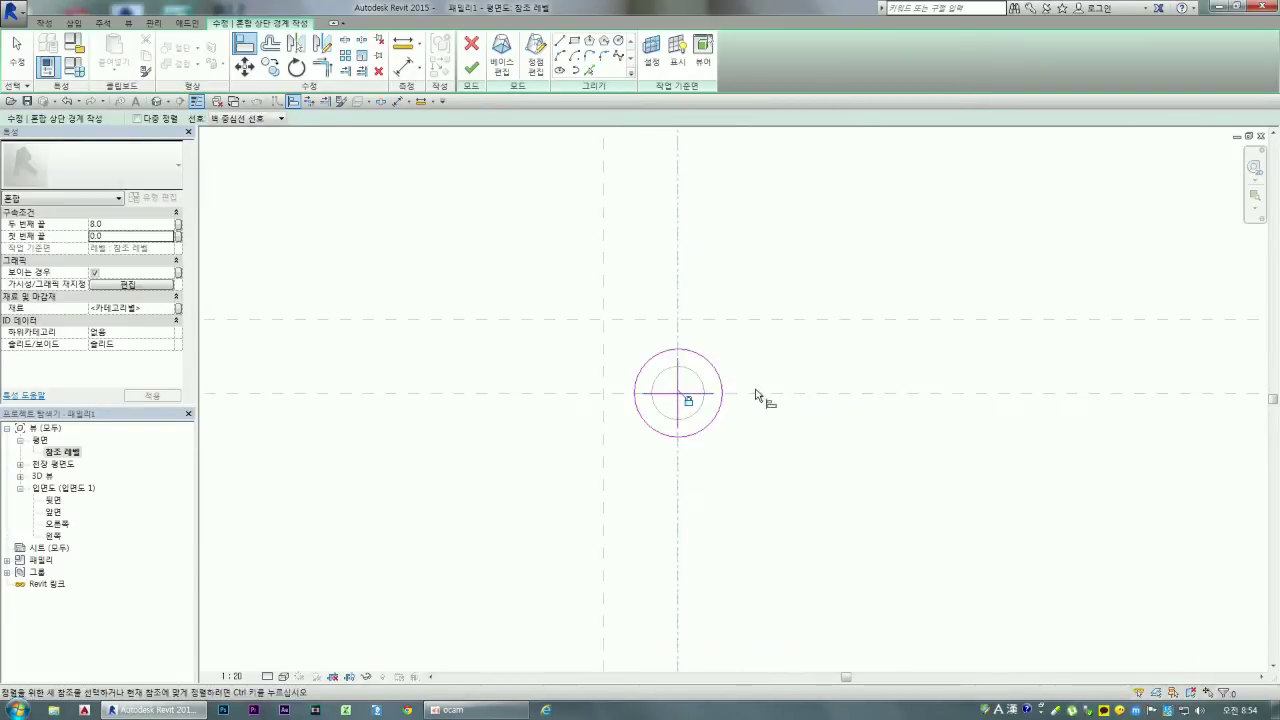
pyautogui.press('a')
pyautogui.press('l')
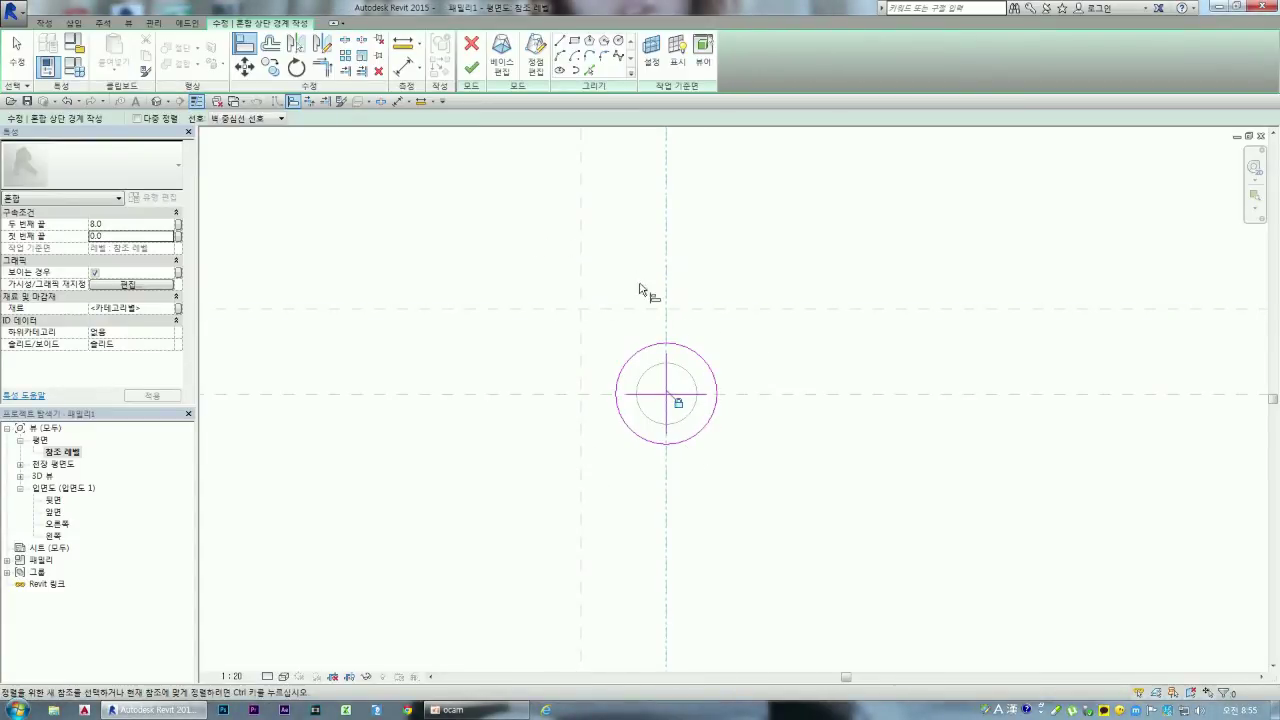
# Step: Finish editing the blend's top sketch, deselect the blend, and cancel a pending Move command
pyautogui.click(479, 63)
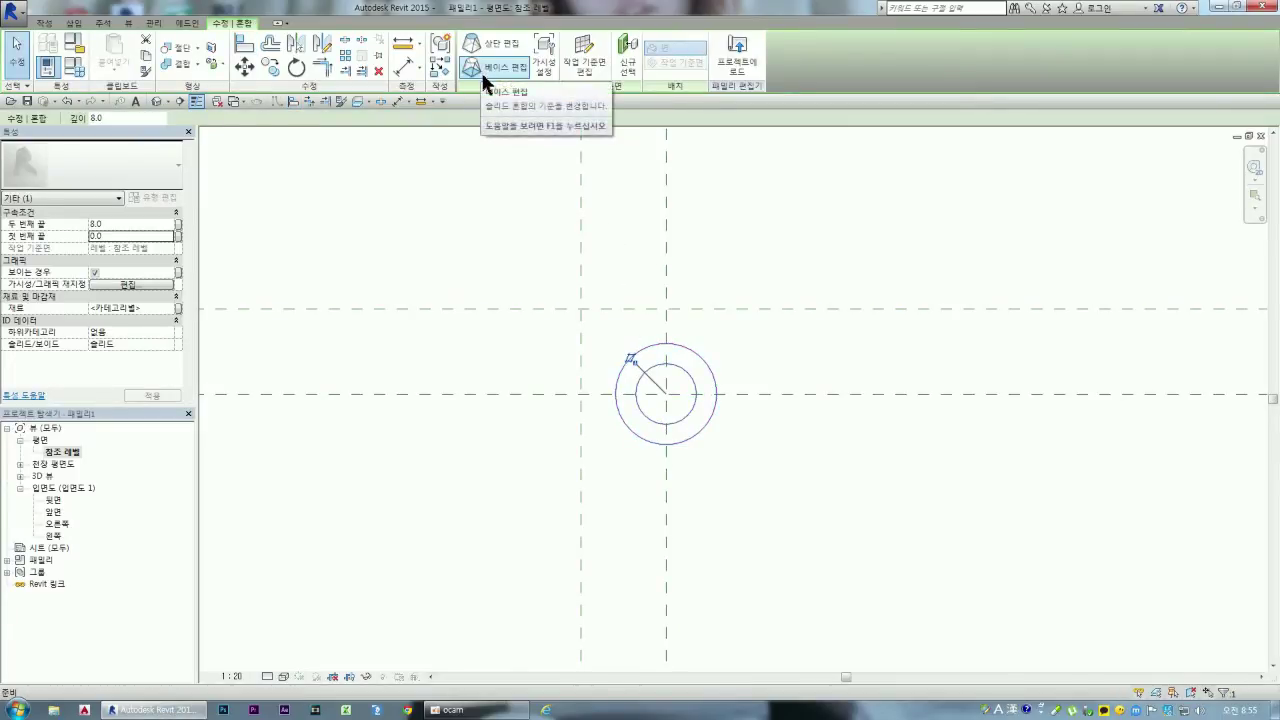
pyautogui.scroll(-3, 618, 285)
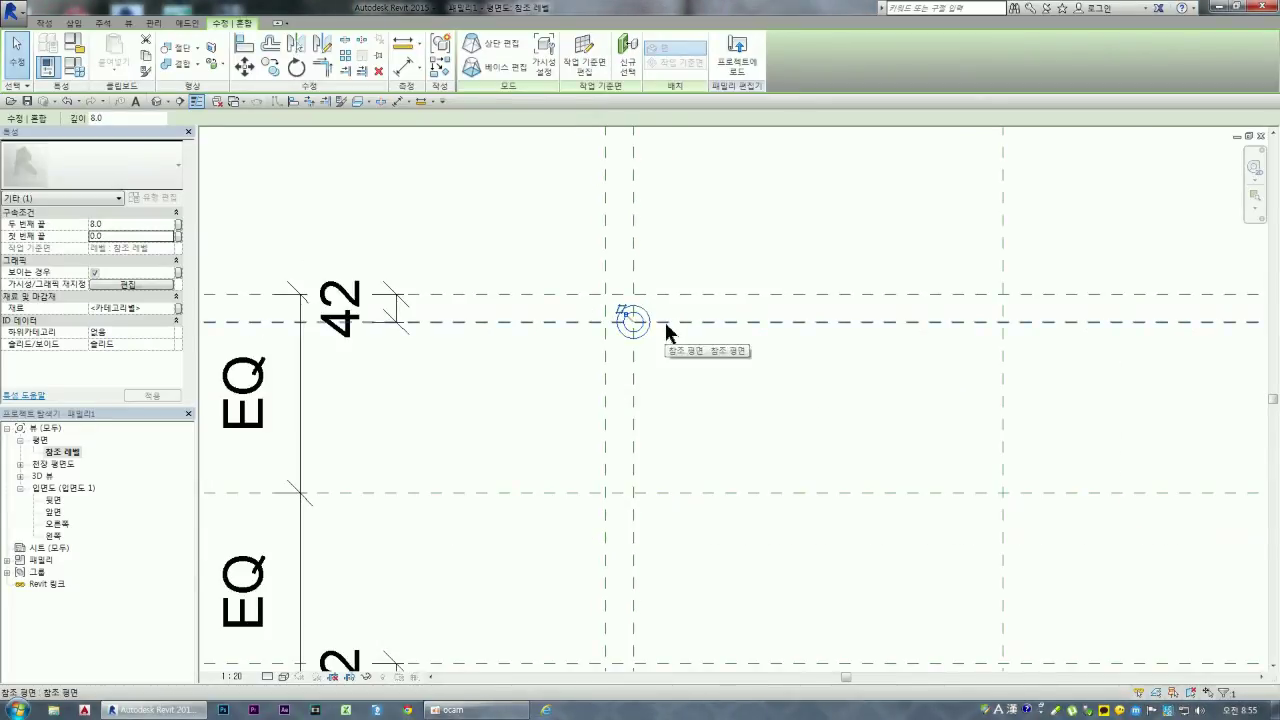
pyautogui.click(668, 360)
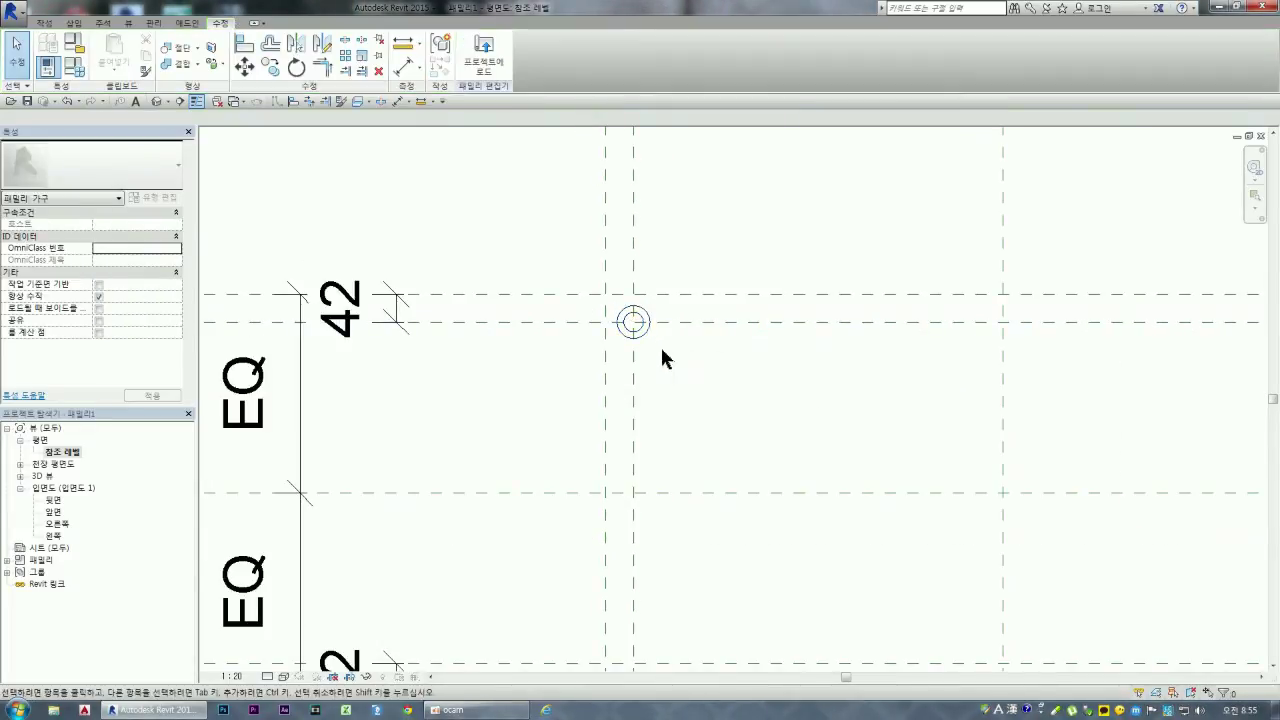
pyautogui.click(276, 73)
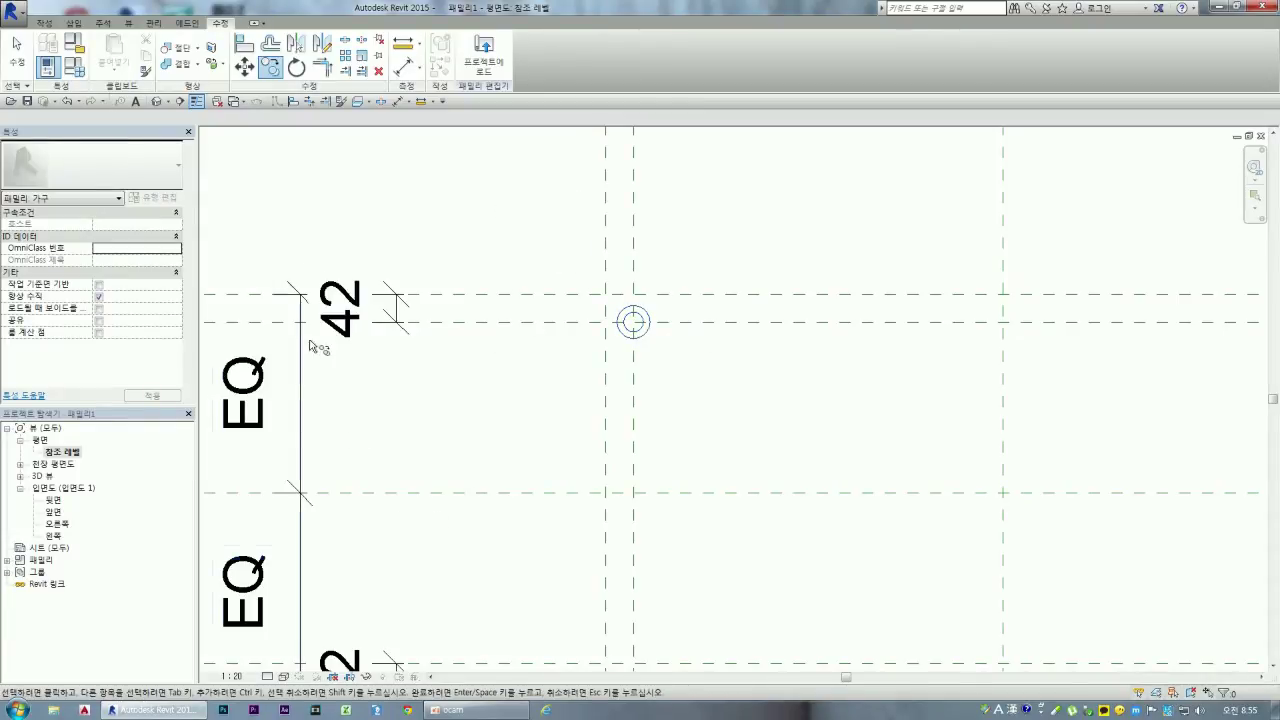
pyautogui.click(271, 67)
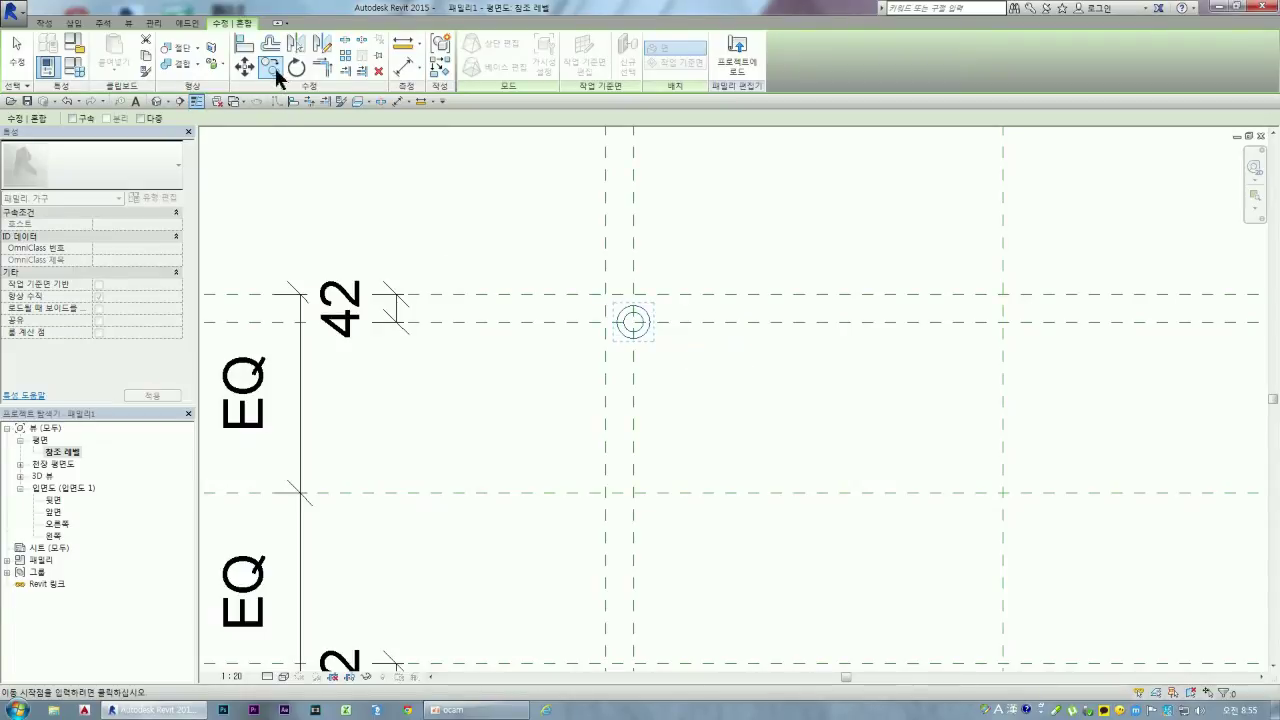
pyautogui.click(271, 76)
# Step: Copy the rod blend with Multiple to the upper-right, lower-right and lower-left intersections
pyautogui.click(271, 70)
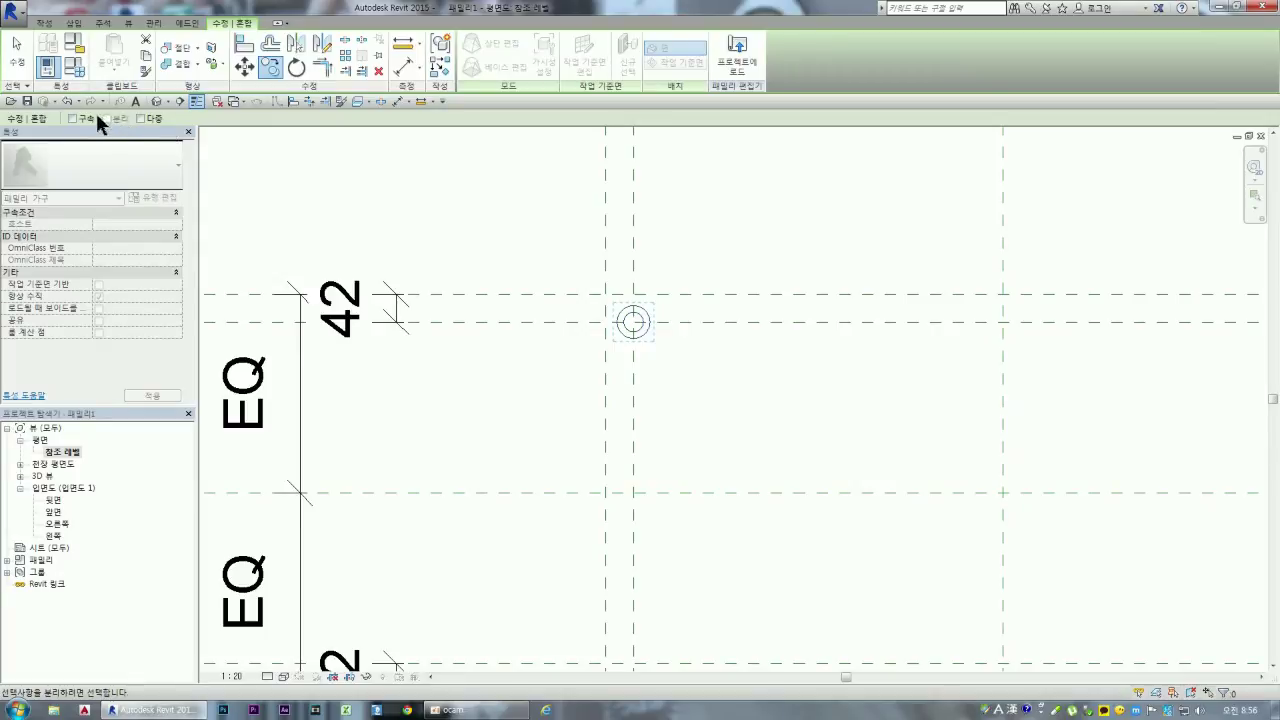
pyautogui.click(153, 119)
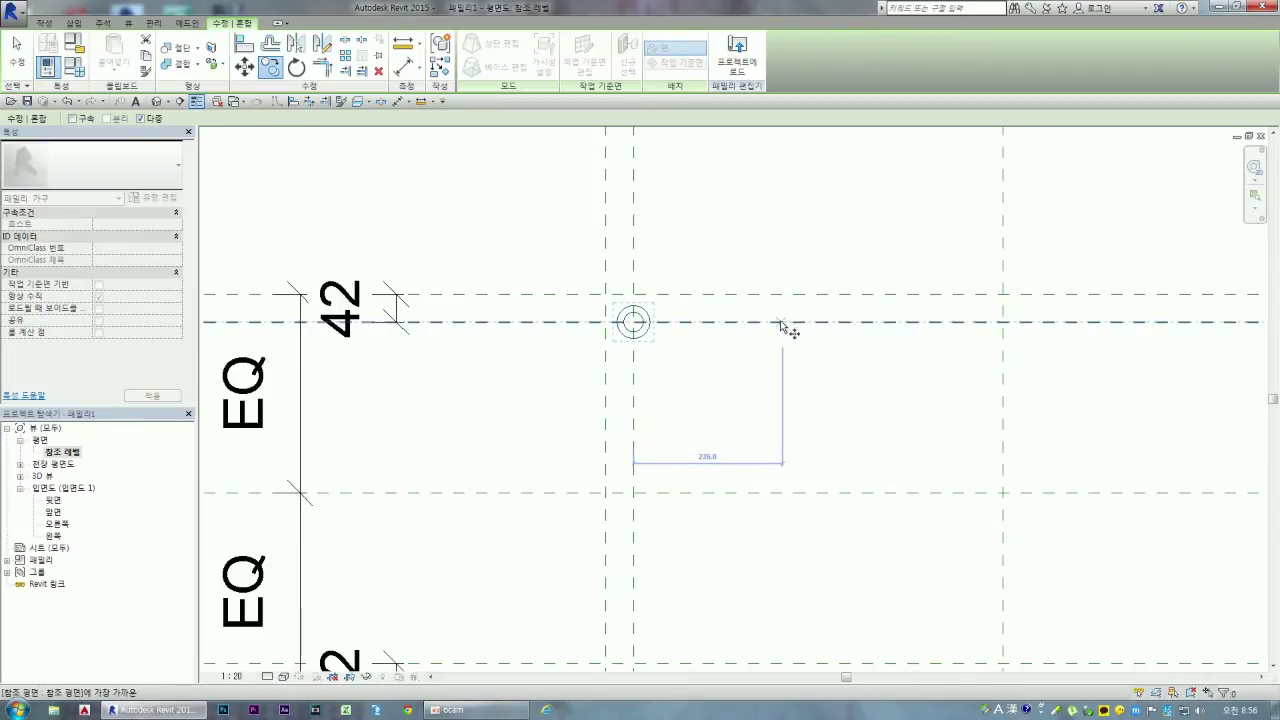
pyautogui.click(635, 323)
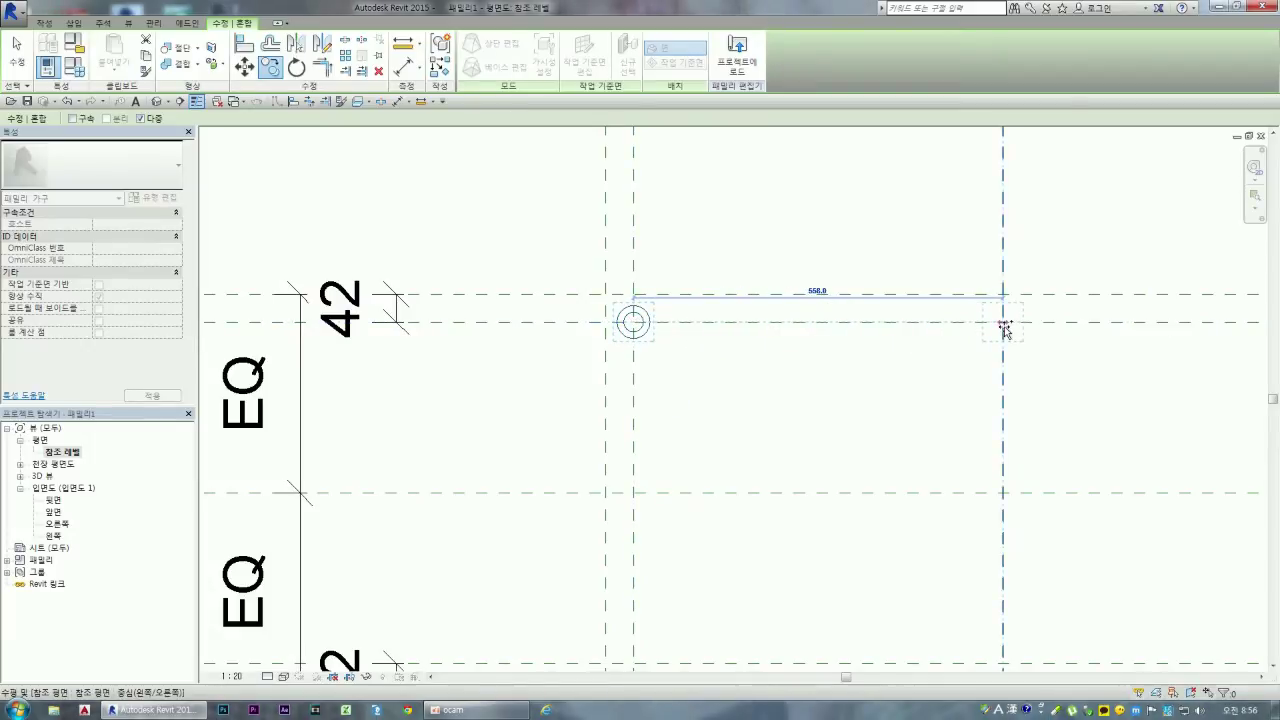
pyautogui.scroll(-2, 721, 323)
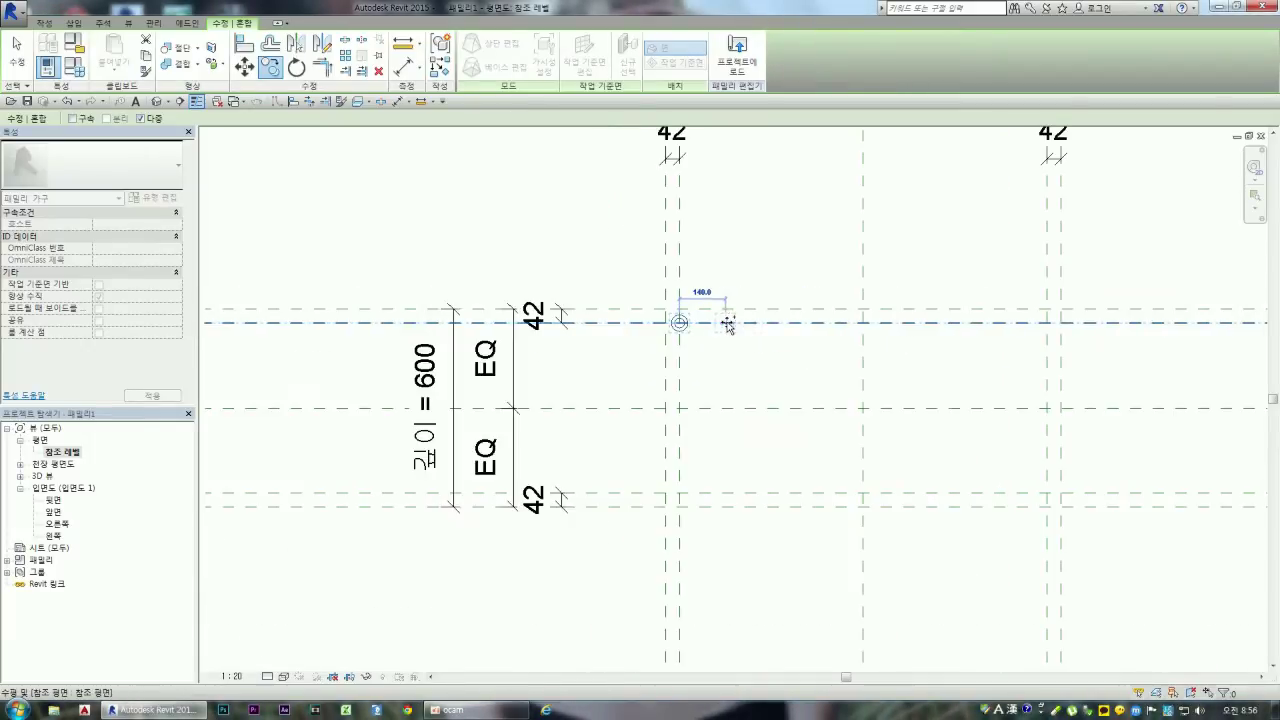
pyautogui.click(1047, 322)
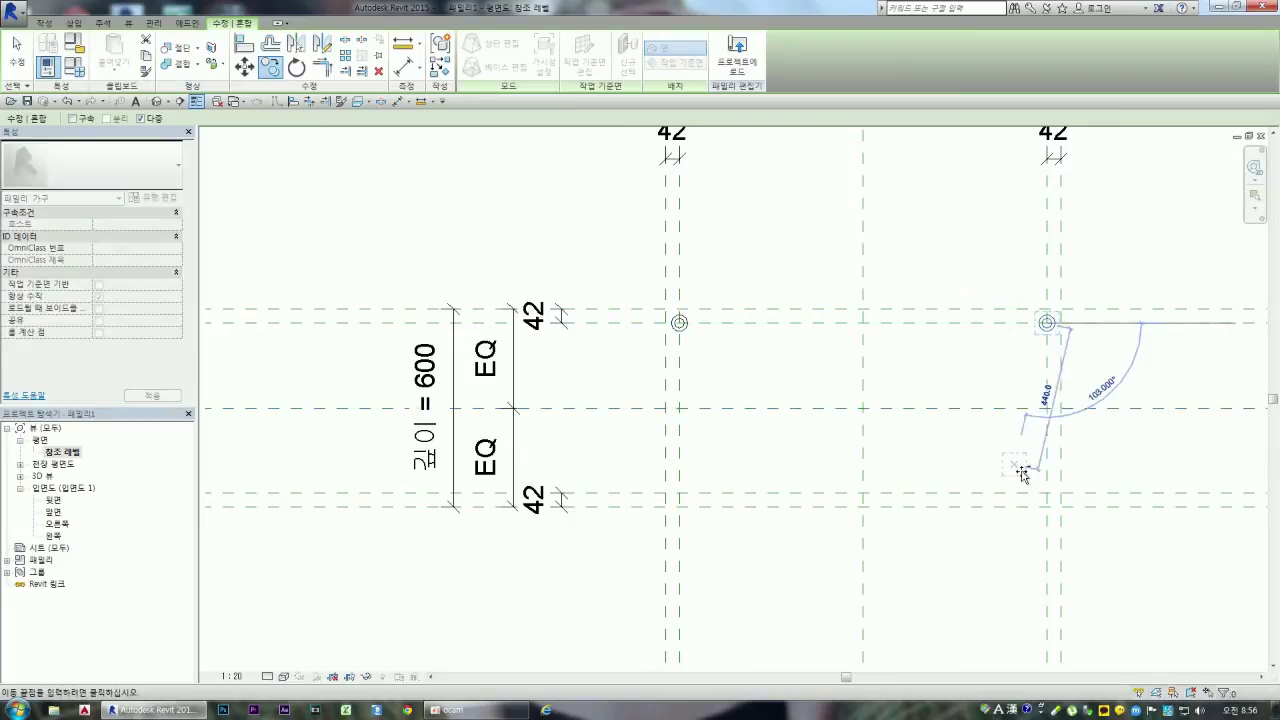
pyautogui.click(1048, 494)
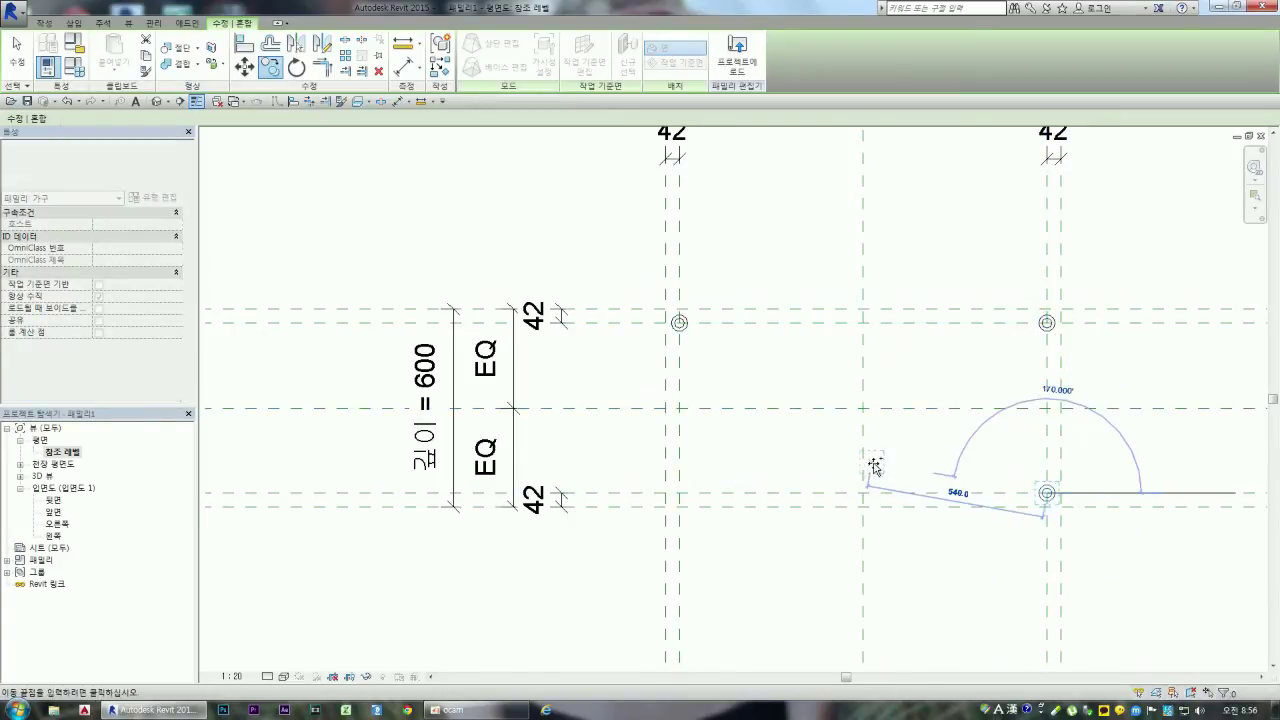
pyautogui.click(681, 494)
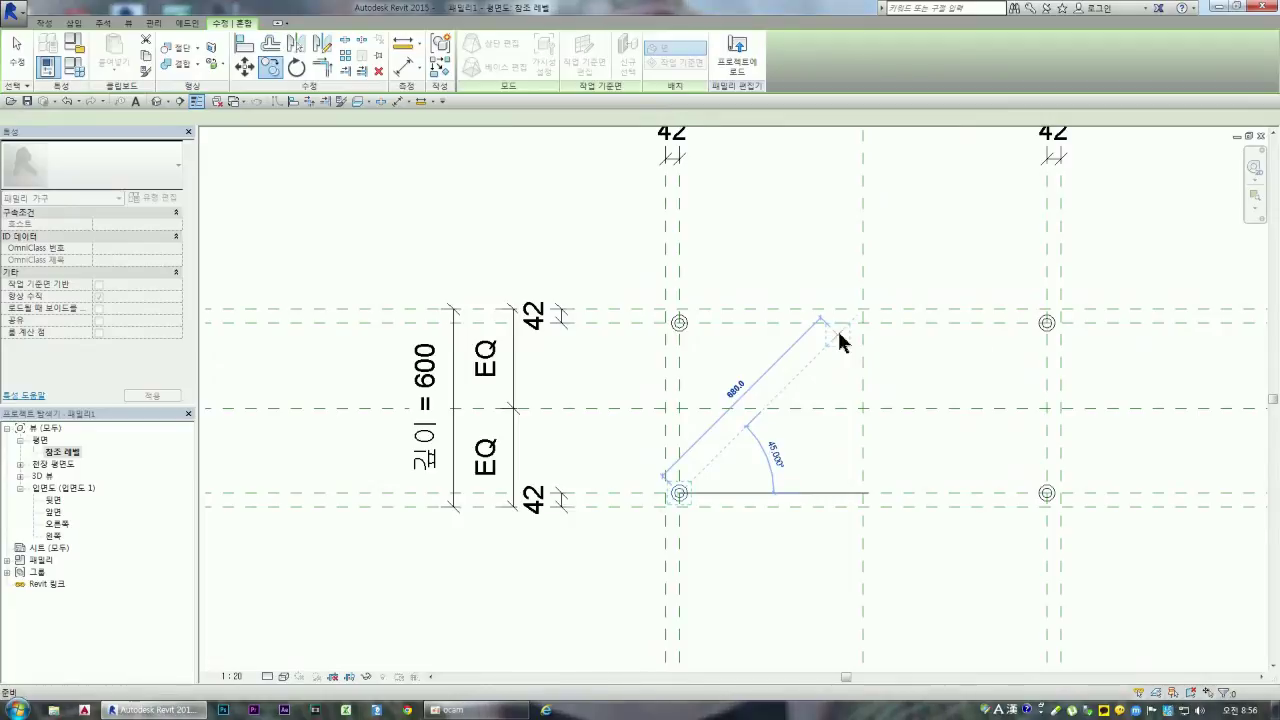
pyautogui.press('Escape')
pyautogui.press('Escape')
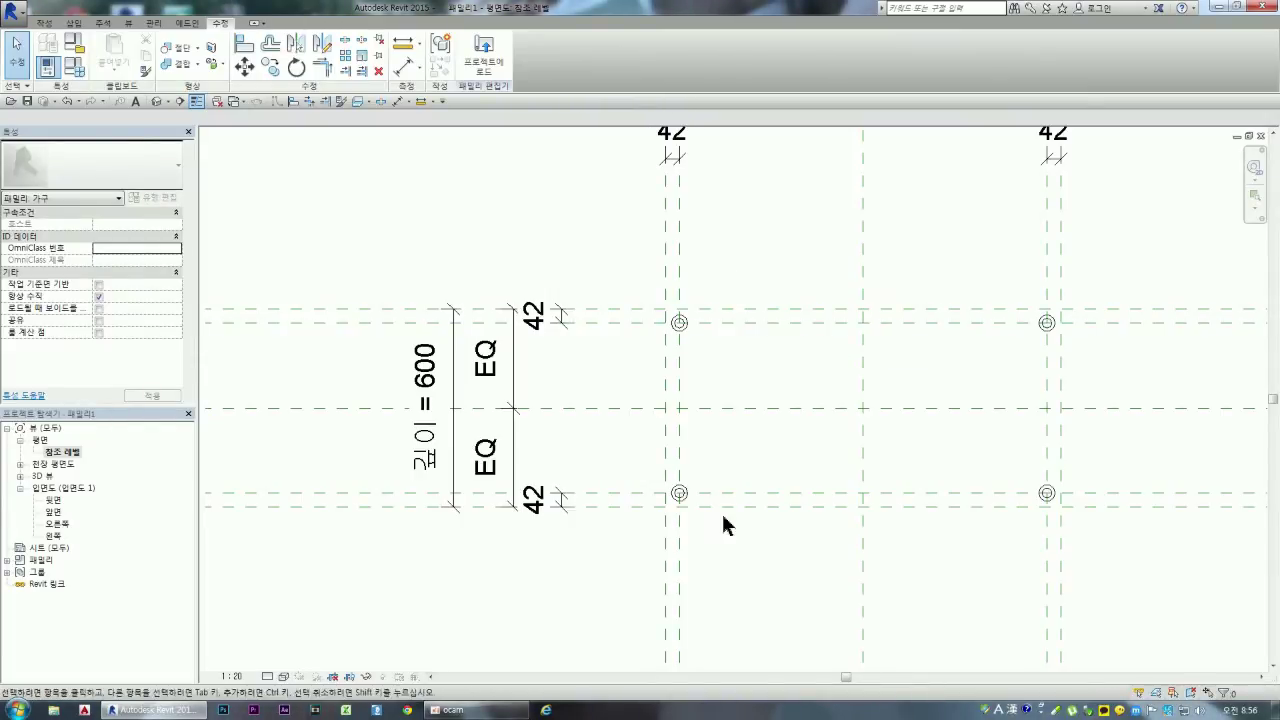
pyautogui.click(20, 476)
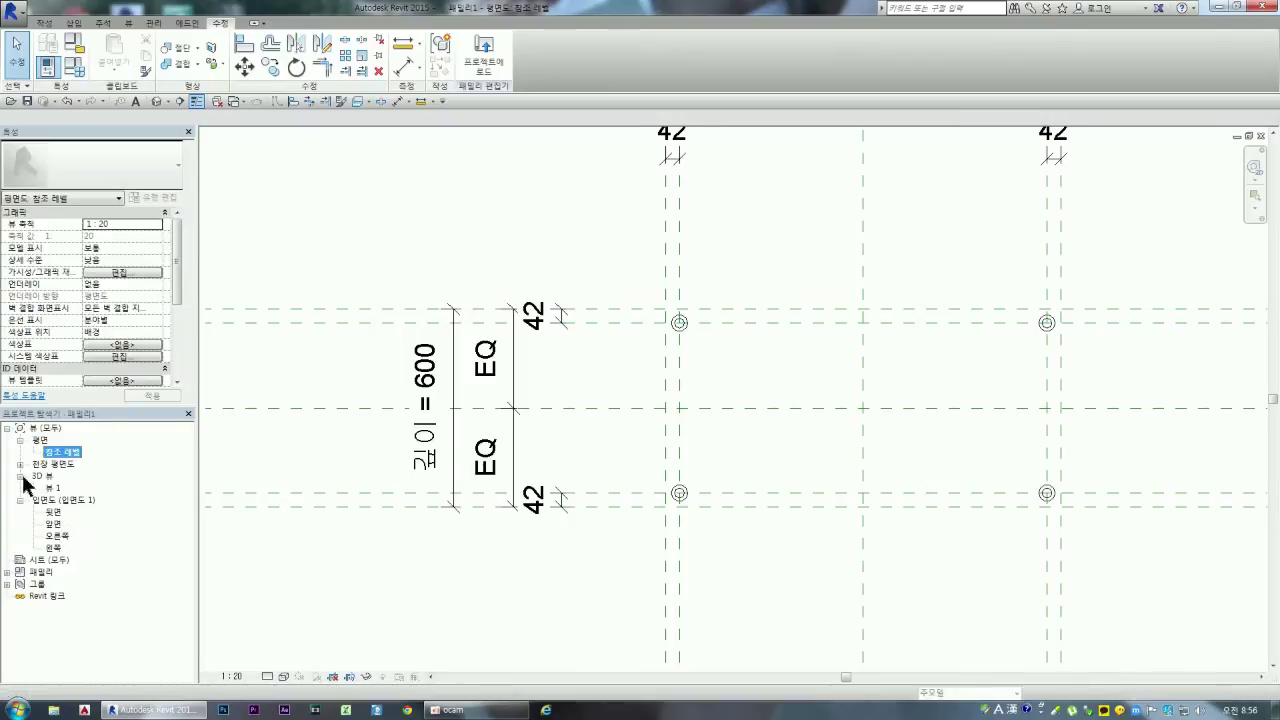
pyautogui.doubleClick(52, 488)
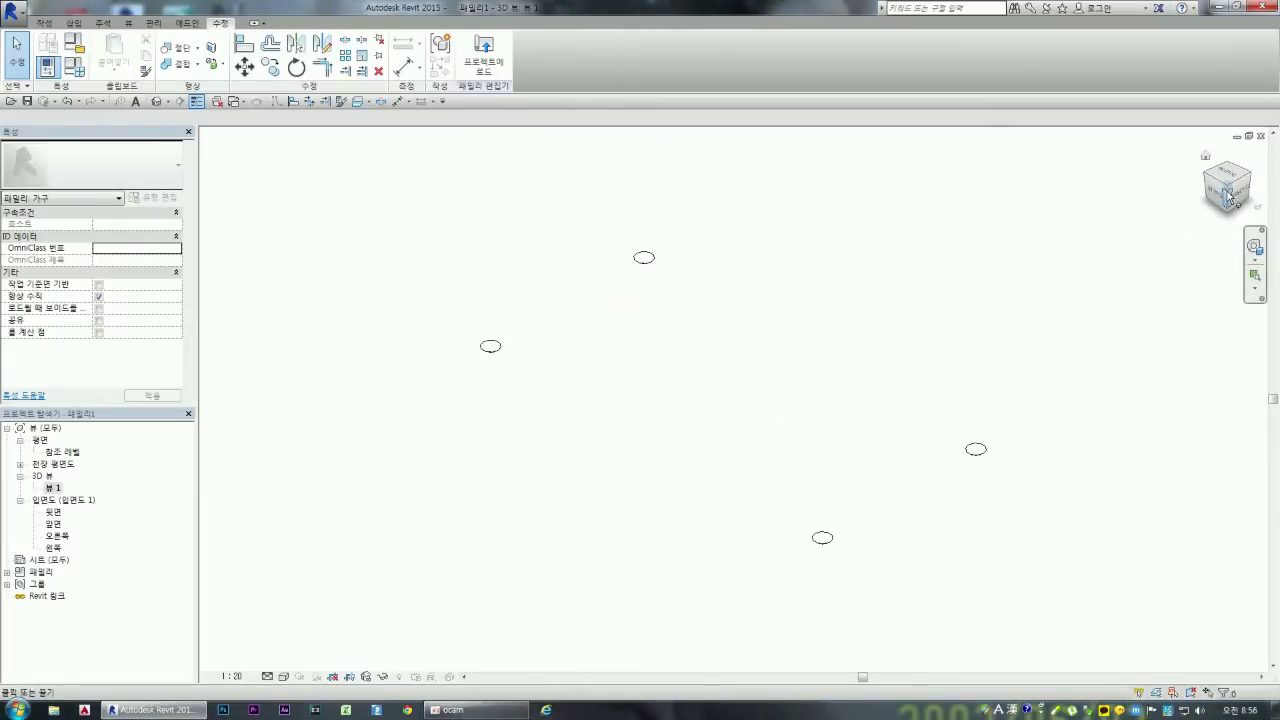
pyautogui.moveTo(1235, 190); pyautogui.dragTo(1245, 165)
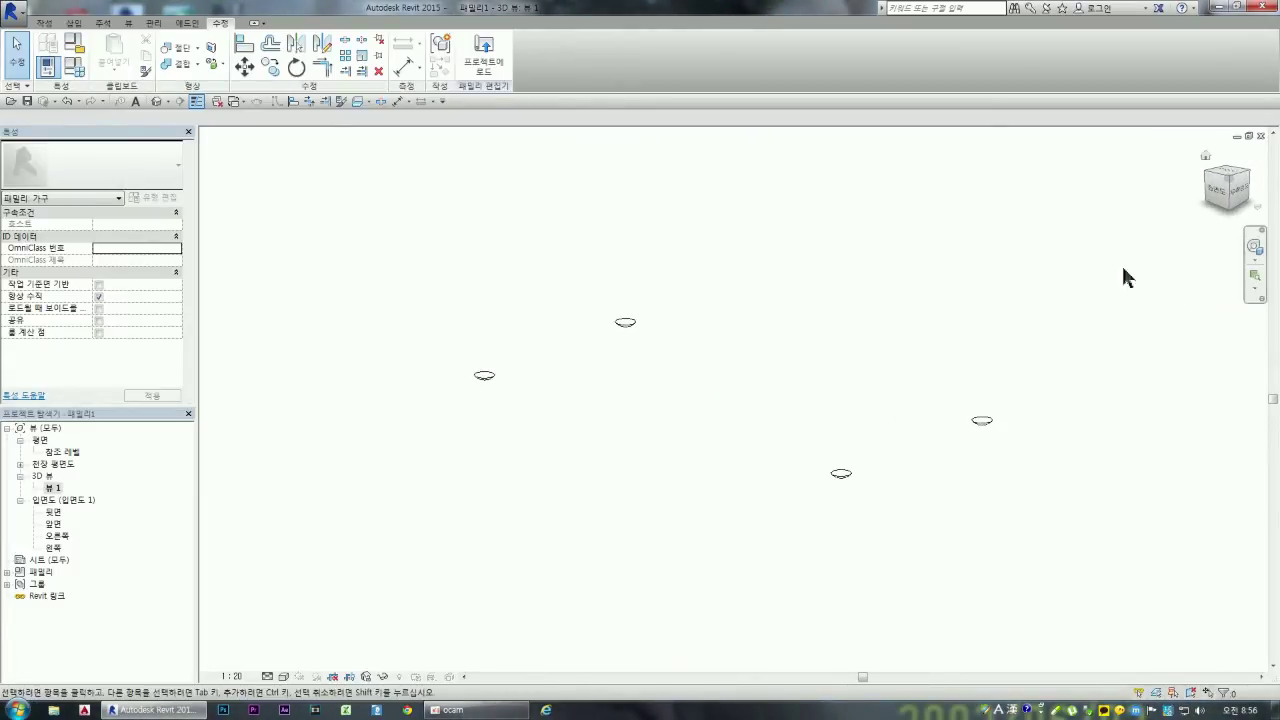
pyautogui.scroll(2, 850, 480)
pyautogui.scroll(2, 800, 492)
pyautogui.scroll(1, 790, 495)
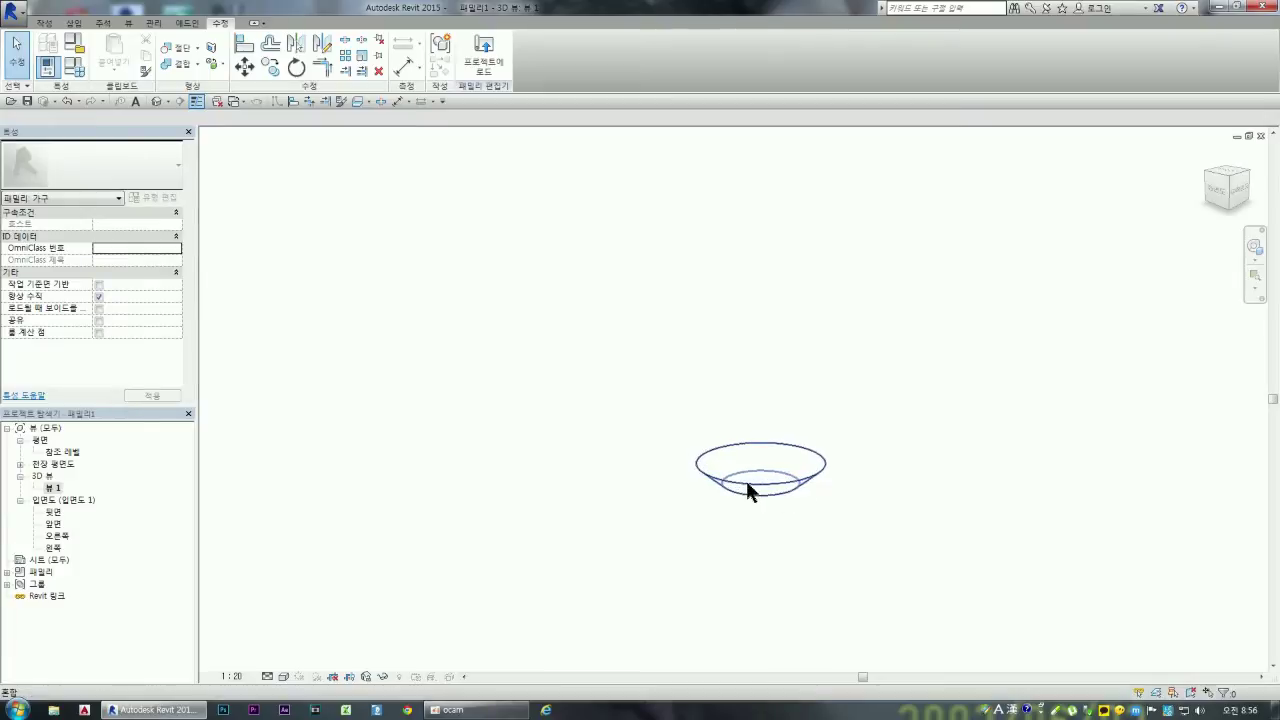
pyautogui.scroll(-2, 740, 474)
pyautogui.scroll(-2, 787, 477)
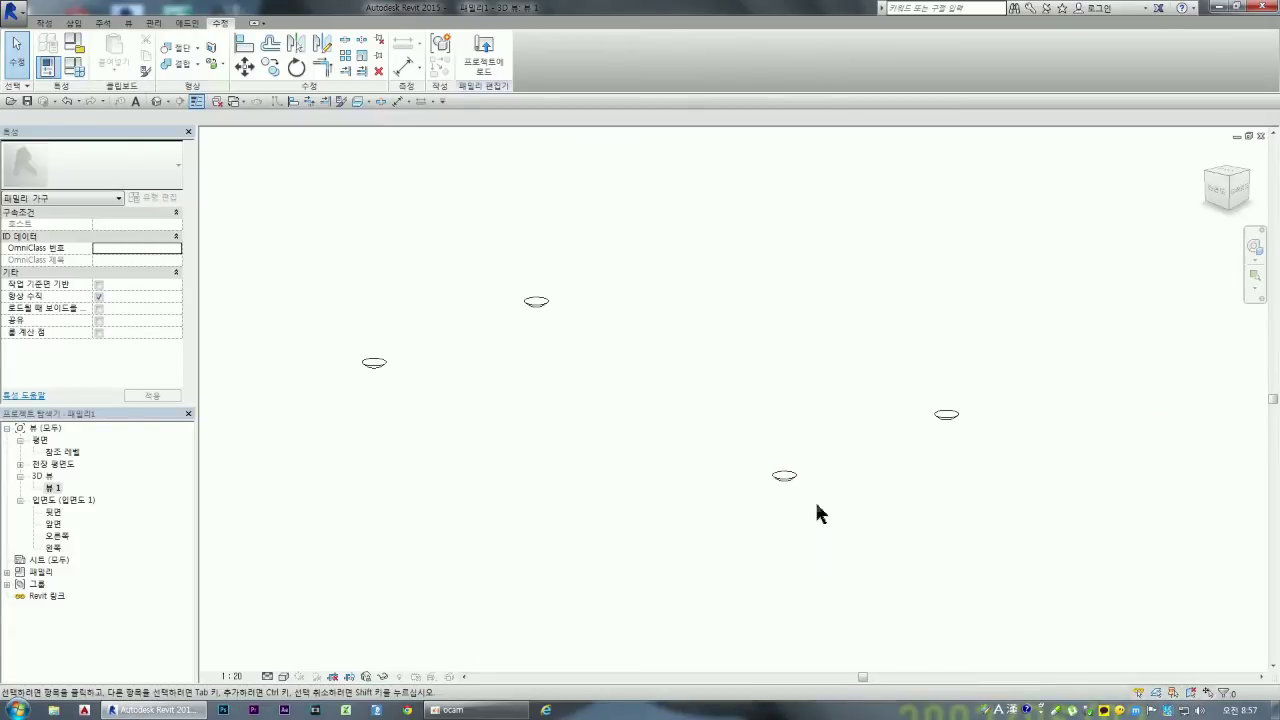
pyautogui.scroll(4, 790, 492)
pyautogui.scroll(-2, 782, 477)
pyautogui.scroll(-1, 780, 480)
pyautogui.doubleClick(53, 524)
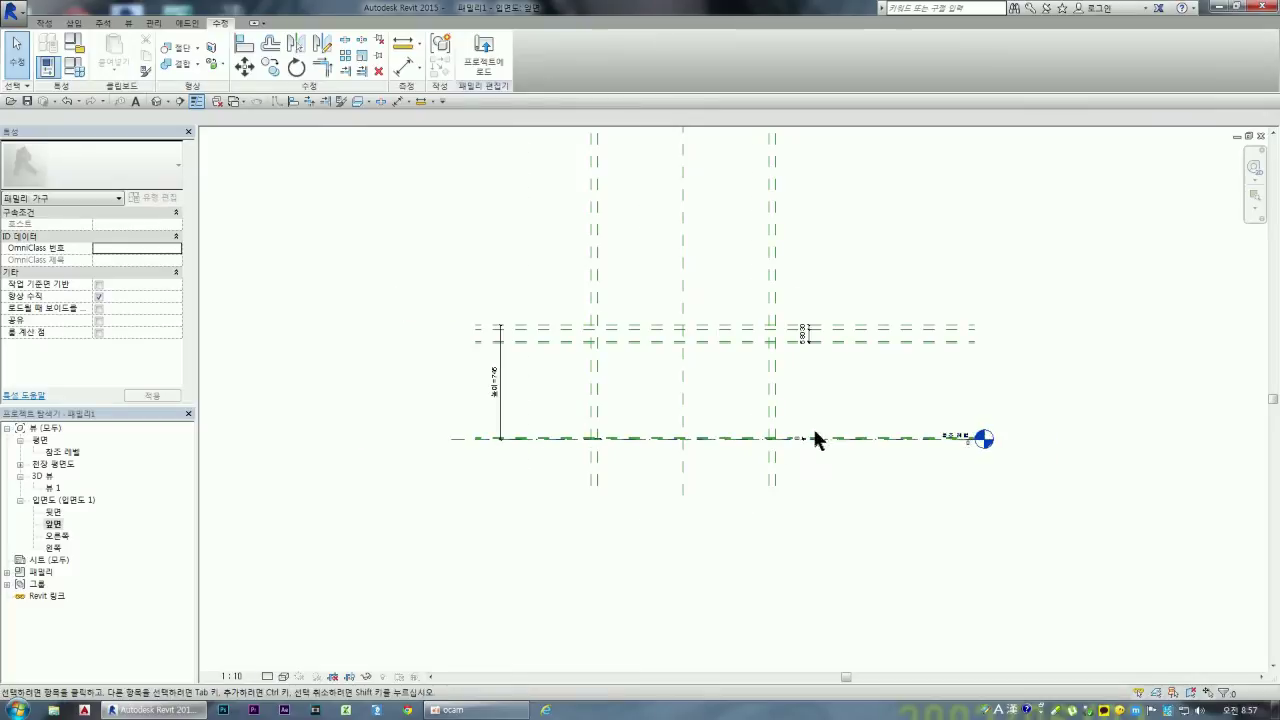
pyautogui.scroll(2, 790, 440)
pyautogui.scroll(3, 752, 447)
pyautogui.scroll(2, 748, 460)
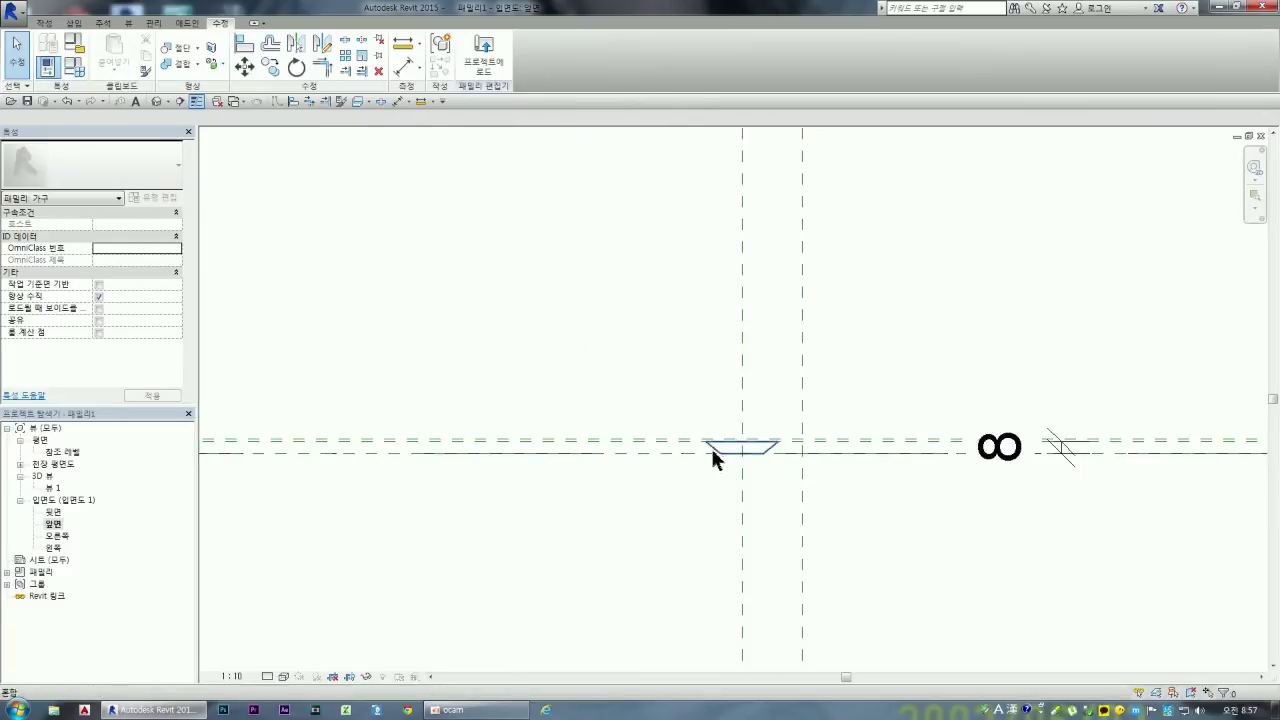
pyautogui.scroll(-2, 748, 455)
pyautogui.scroll(-2, 746, 449)
pyautogui.doubleClick(68, 452)
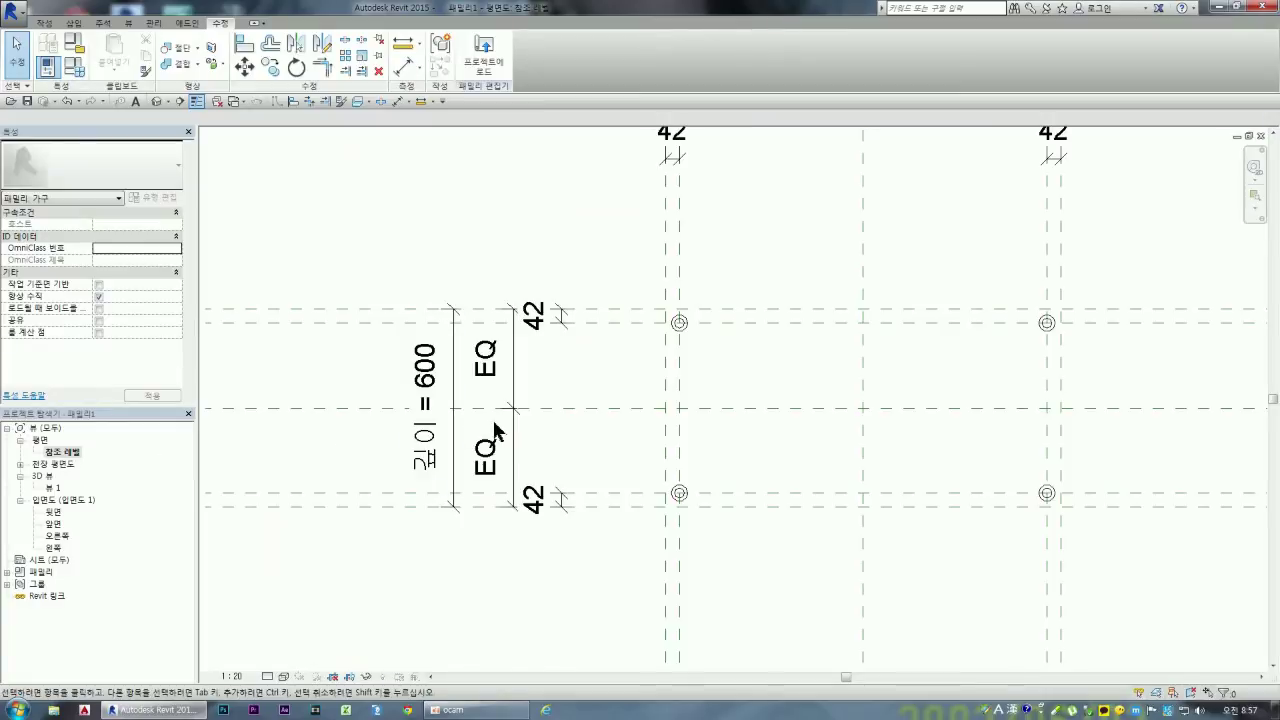
pyautogui.scroll(-2, 491, 414)
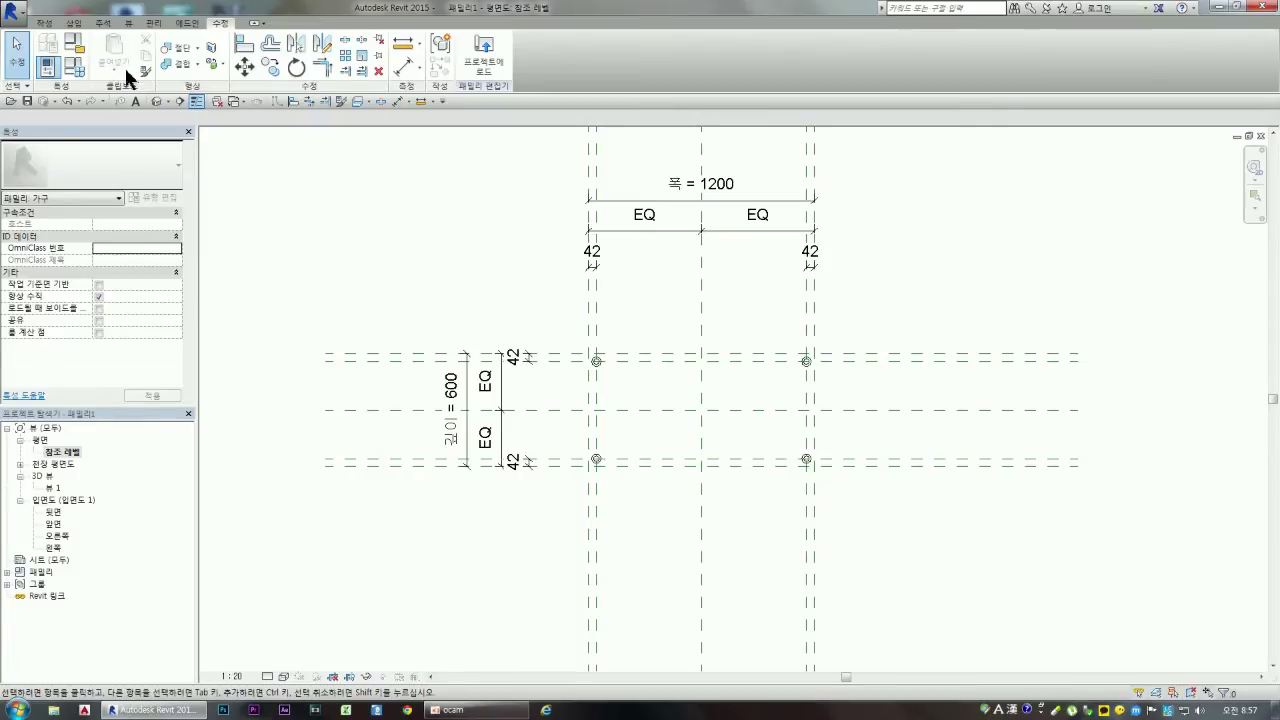
pyautogui.click(44, 22)
# Step: Start a new extrusion and set its work plane to Reference Plane : 보호캡
pyautogui.click(108, 60)
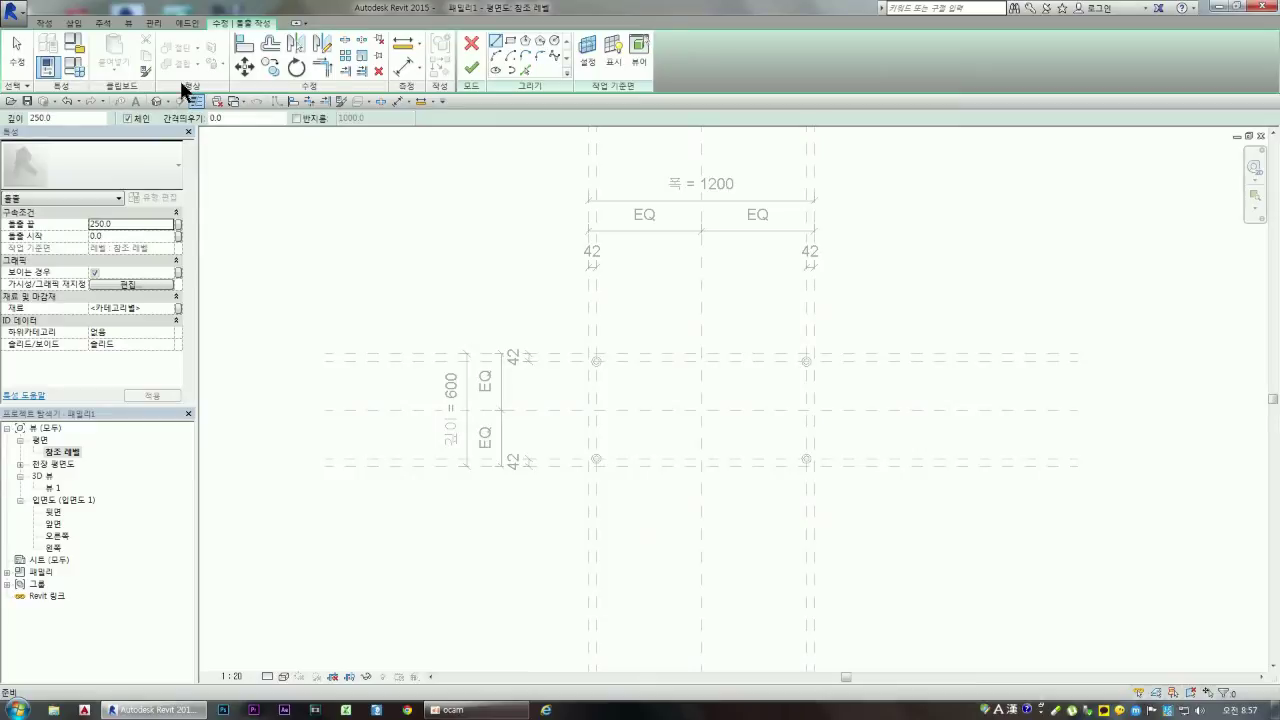
pyautogui.click(589, 48)
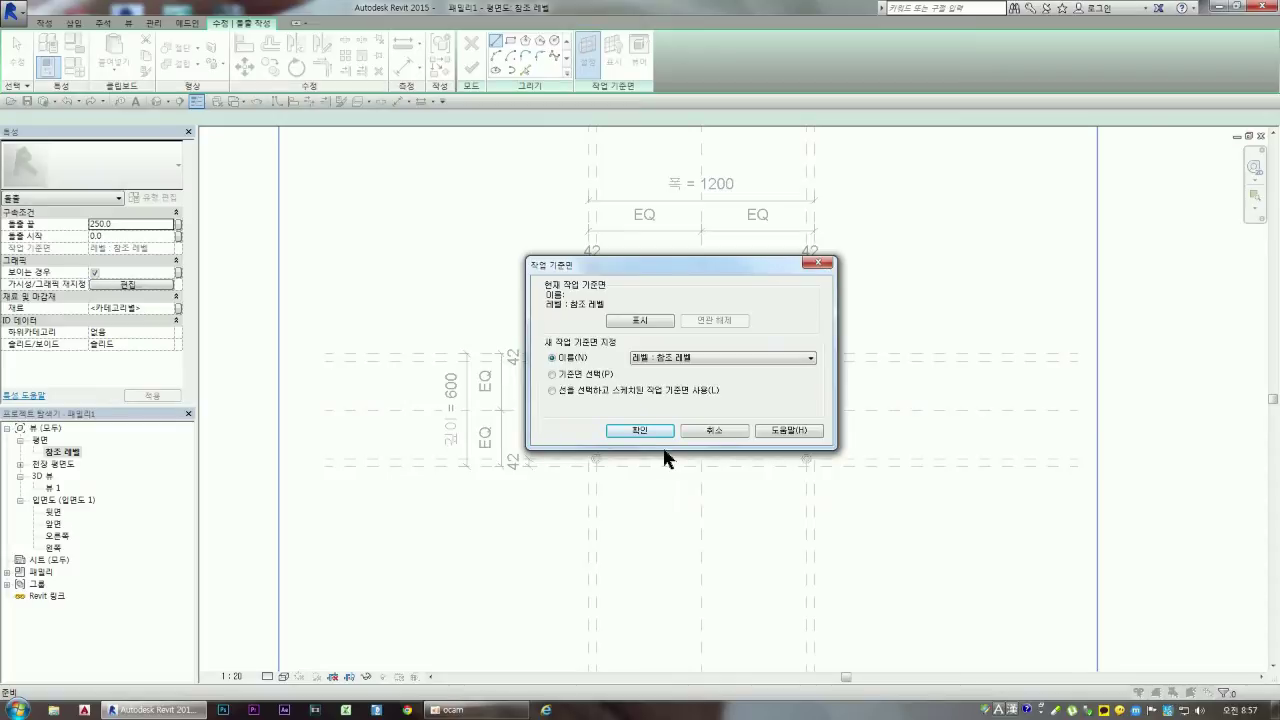
pyautogui.click(682, 357)
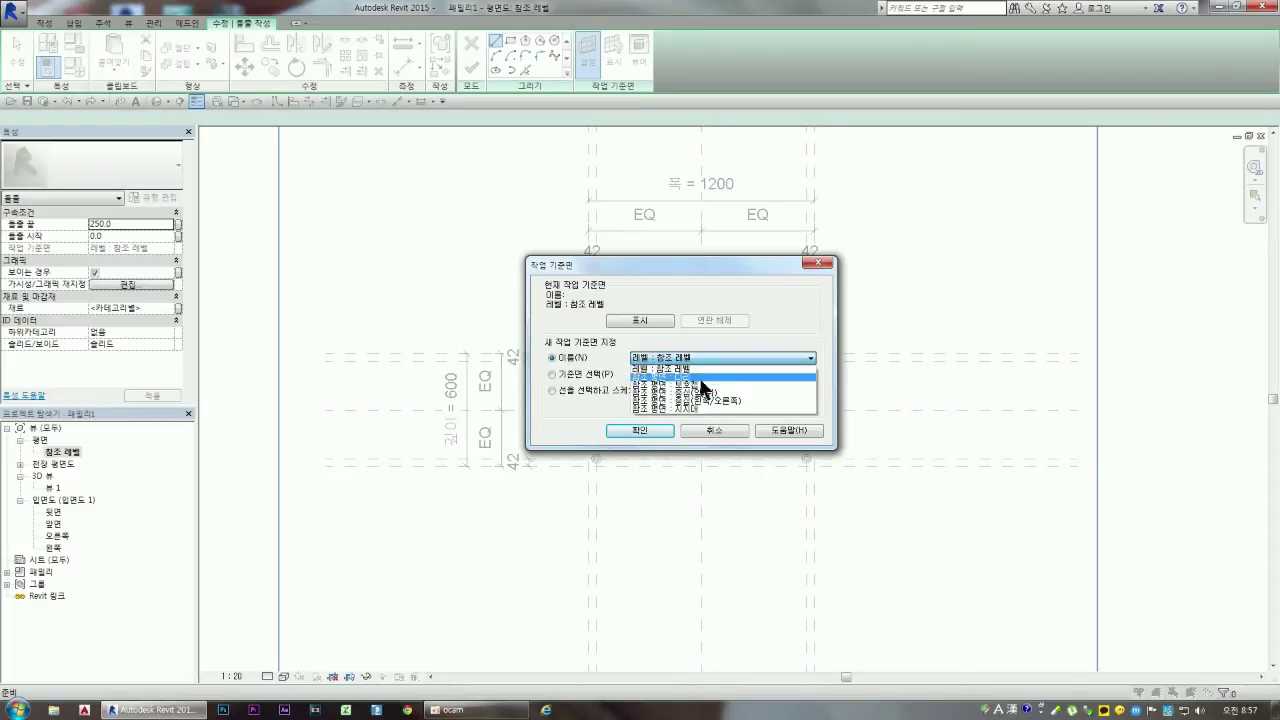
pyautogui.click(697, 385)
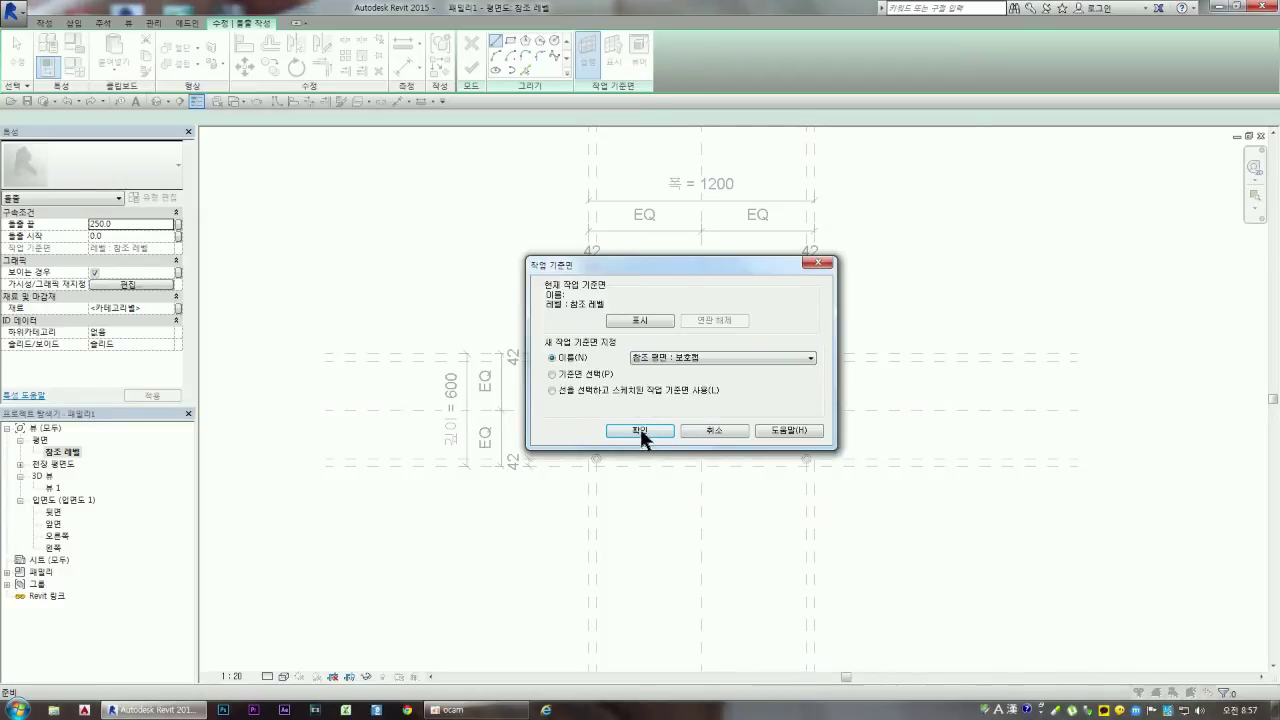
pyautogui.click(640, 430)
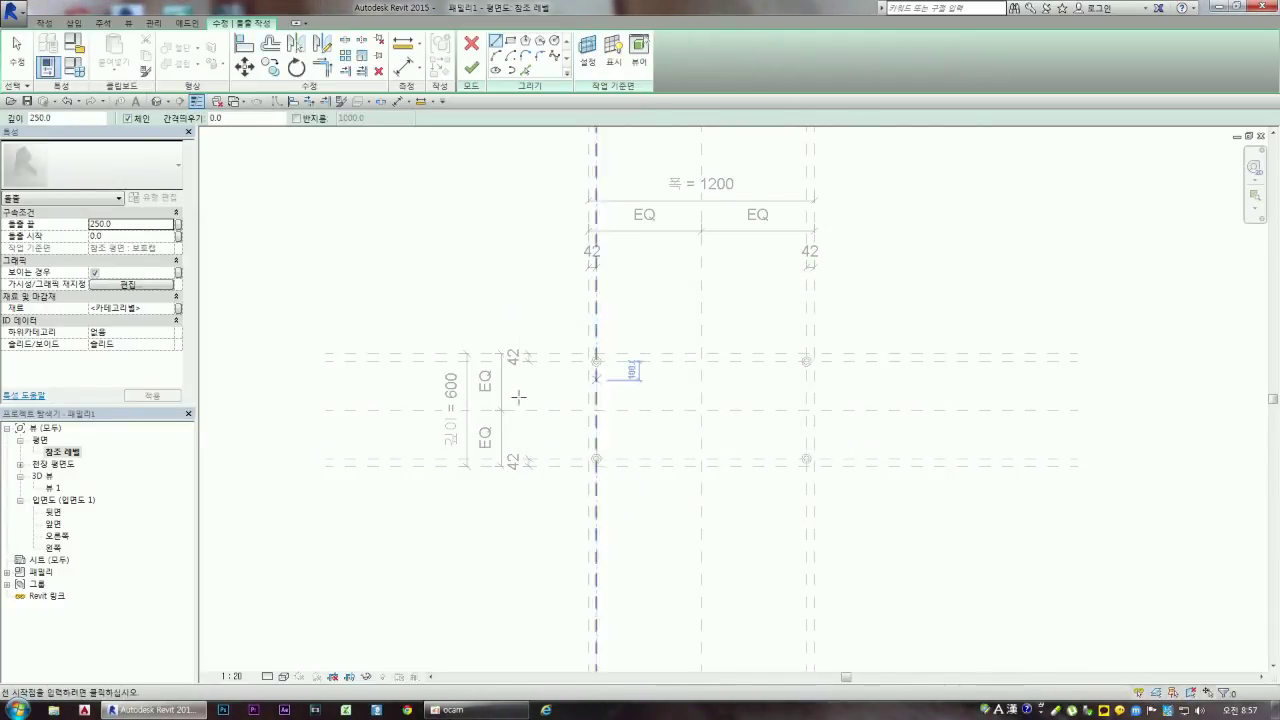
# Step: Check the plane in the front elevation, return to 참조 레벨, and enter a negative extrusion end
pyautogui.doubleClick(52, 525)
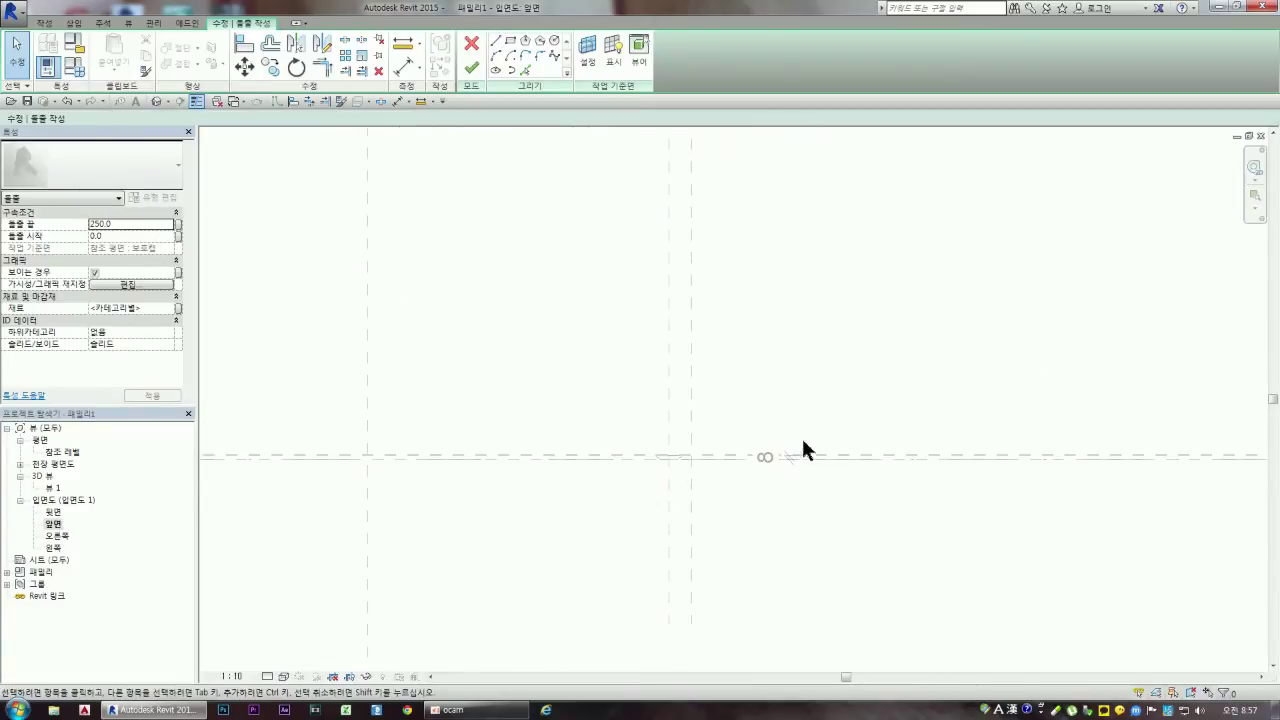
pyautogui.scroll(3, 750, 455)
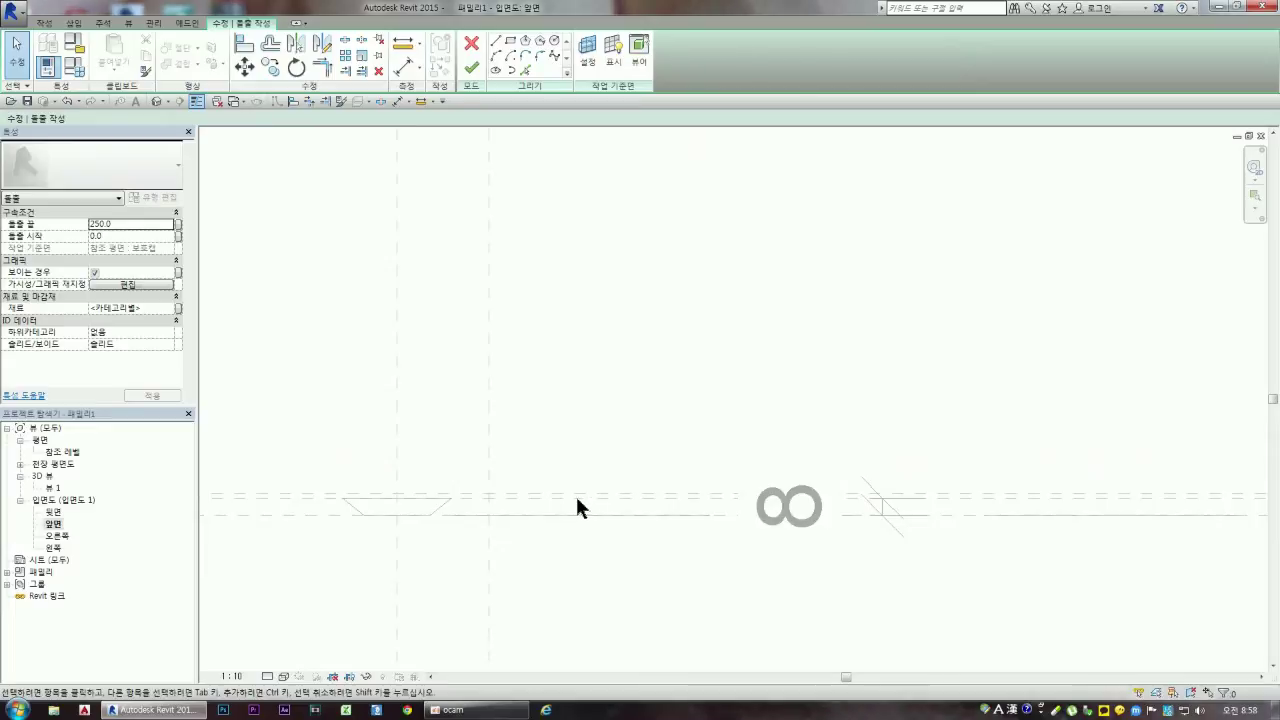
pyautogui.doubleClick(62, 452)
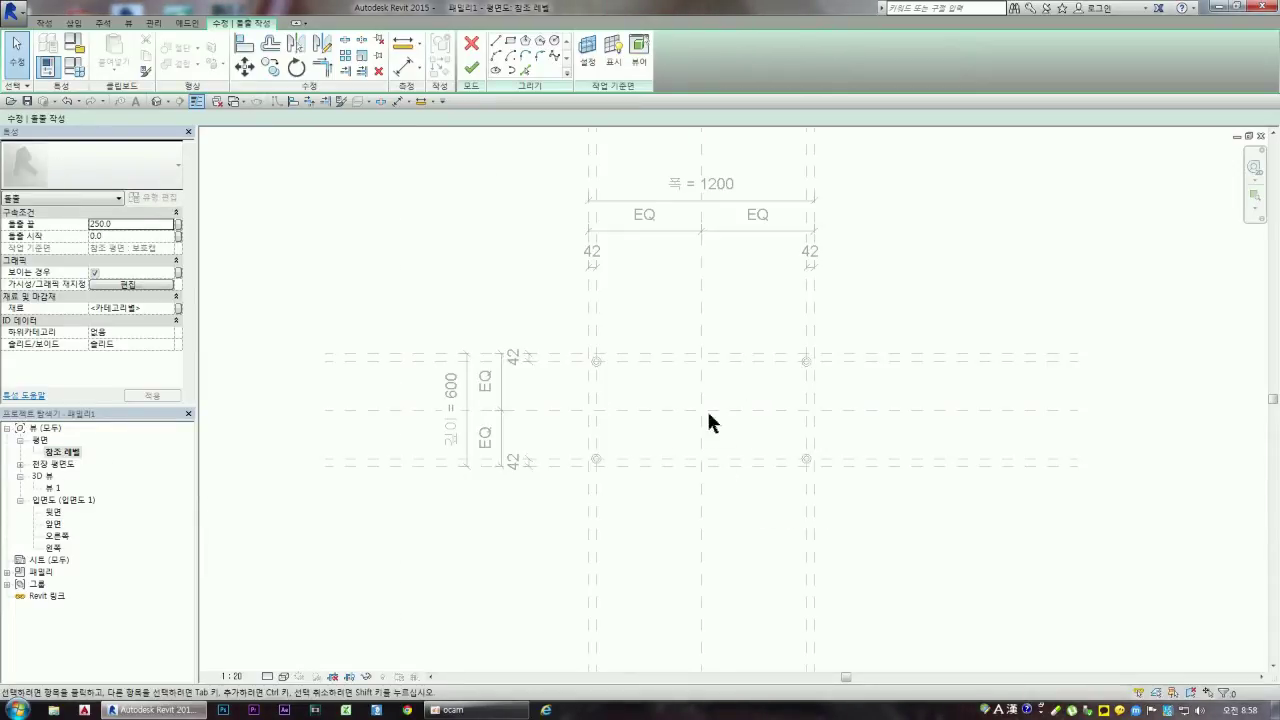
pyautogui.scroll(3, 707, 413)
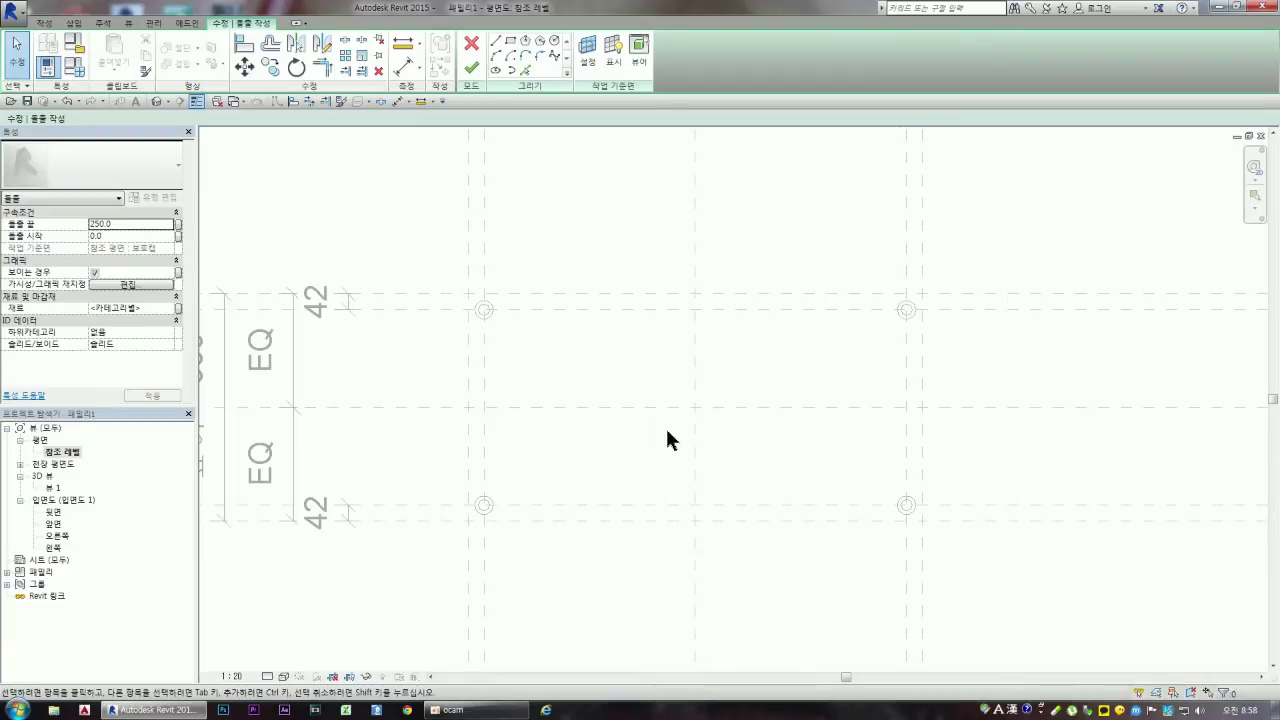
pyautogui.click(555, 41)
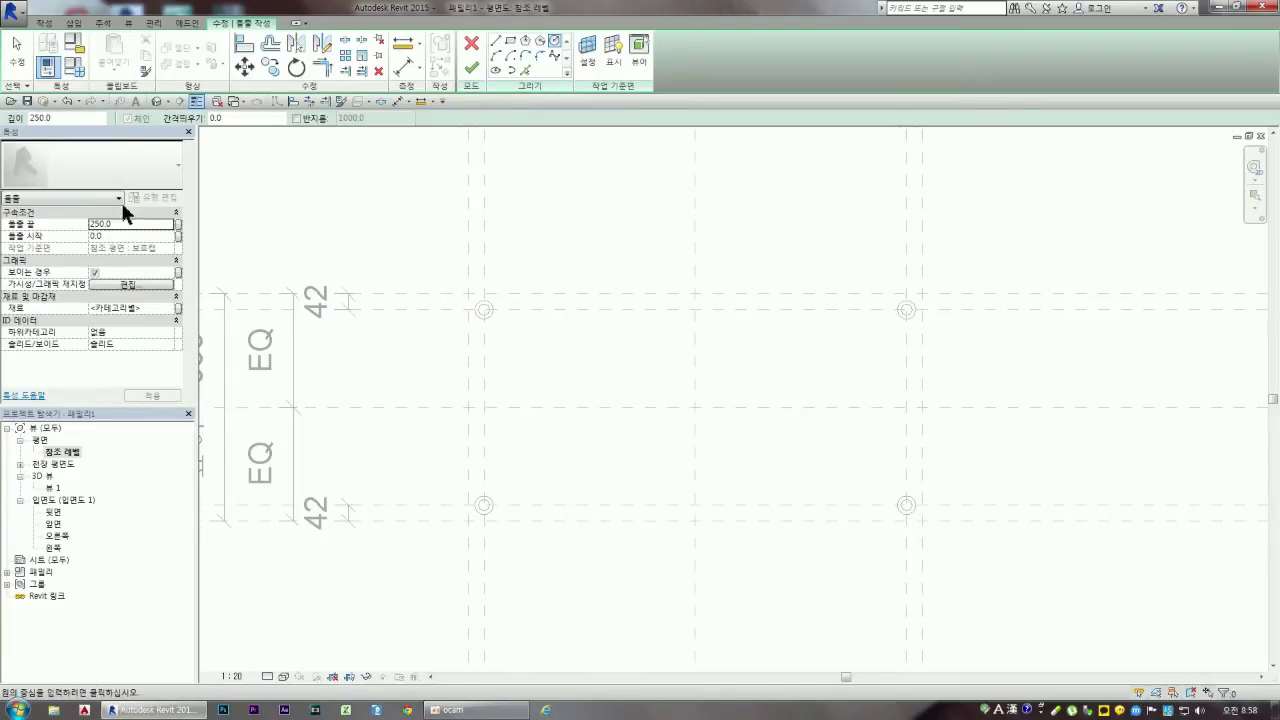
pyautogui.click(127, 226)
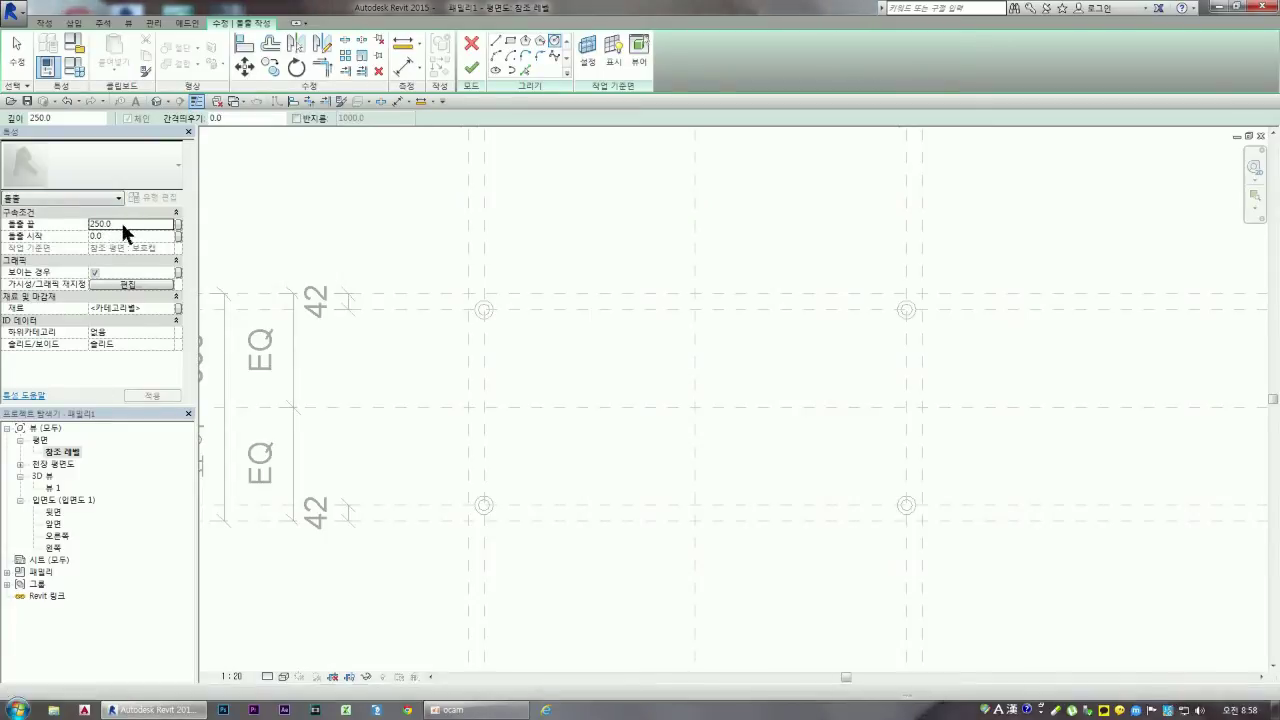
pyautogui.write('-')
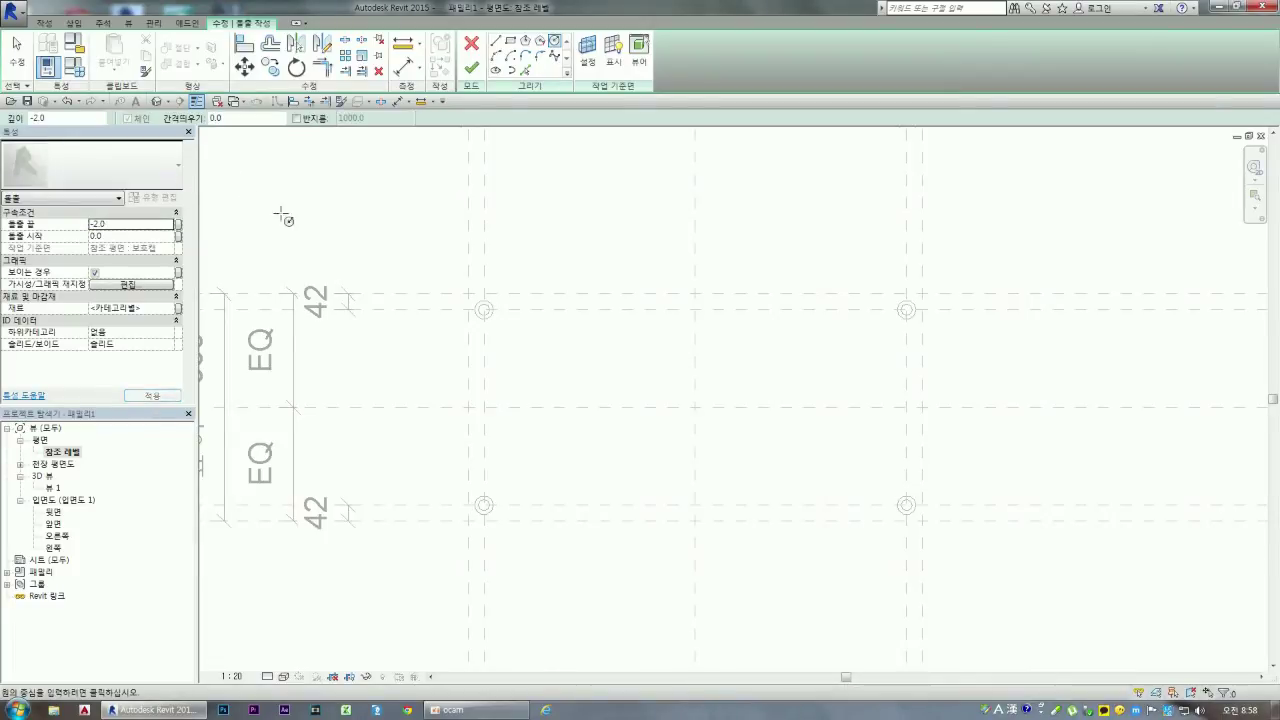
pyautogui.scroll(1, 483, 309)
pyautogui.scroll(3, 487, 312)
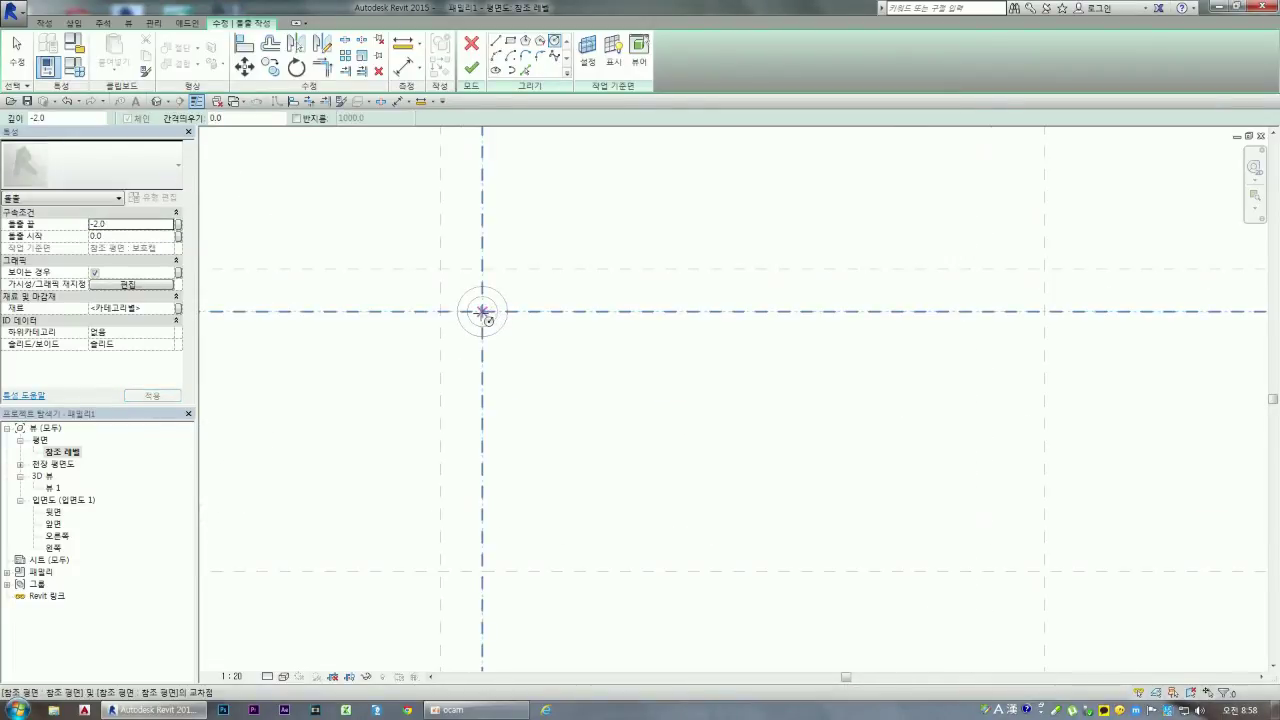
# Step: Draw a radius 25 circle at the rod's plane intersection and show its centre mark
pyautogui.click(483, 311)
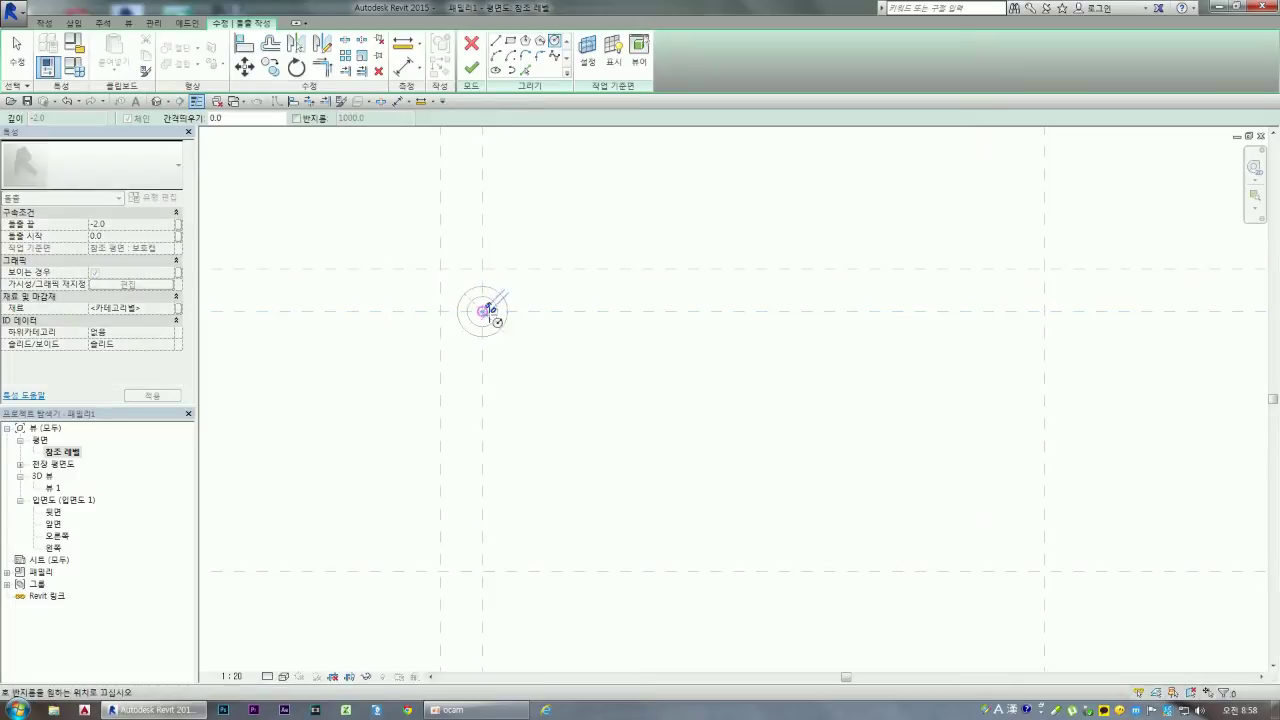
pyautogui.write('25')
pyautogui.press('Return')
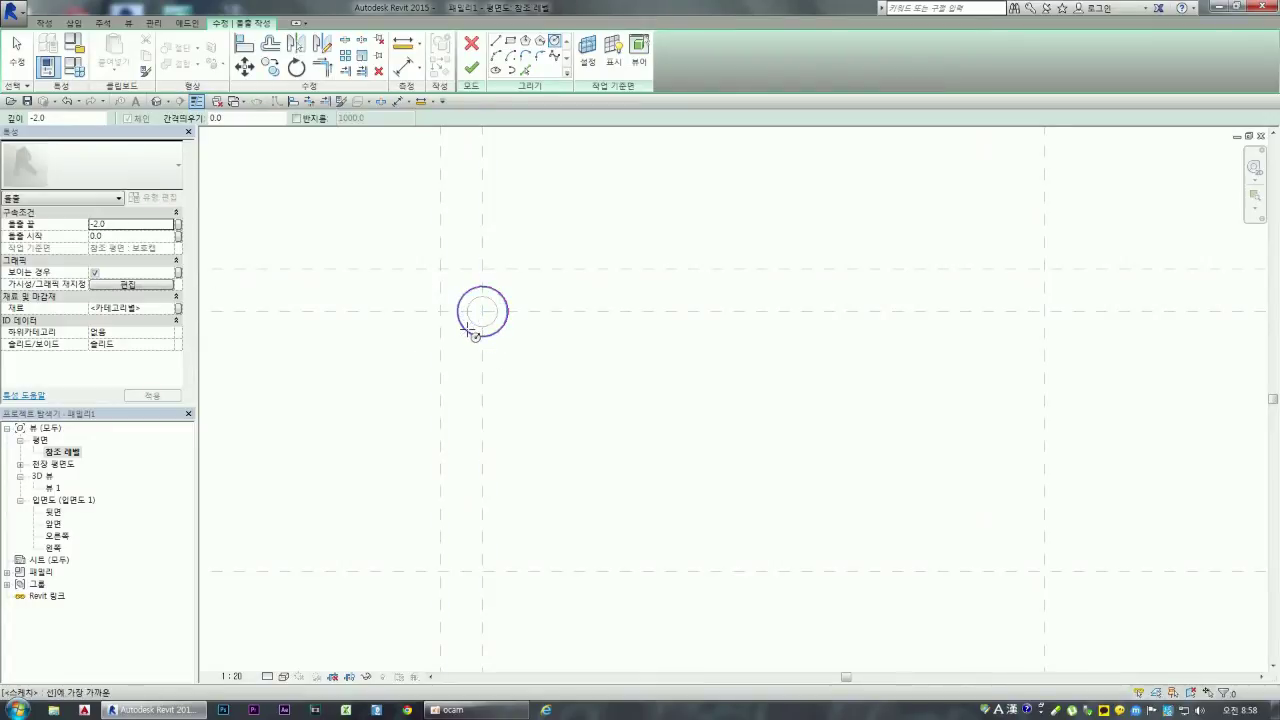
pyautogui.press('Escape')
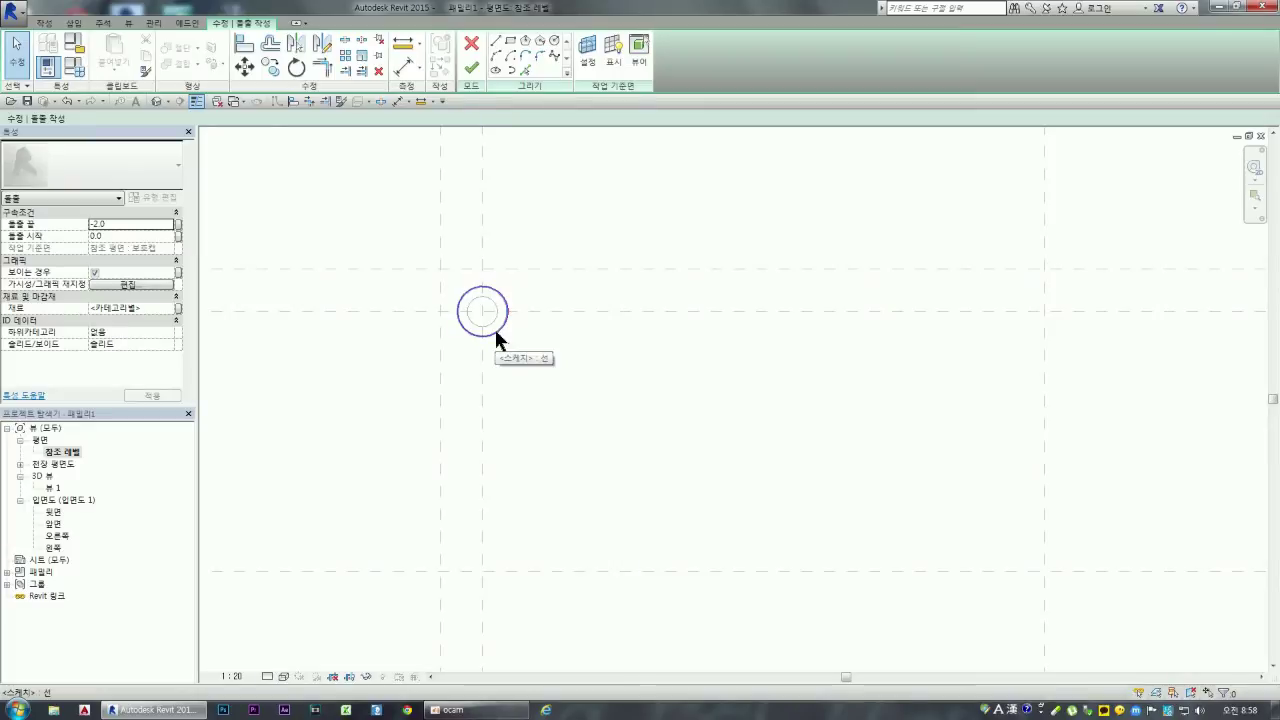
pyautogui.click(494, 326)
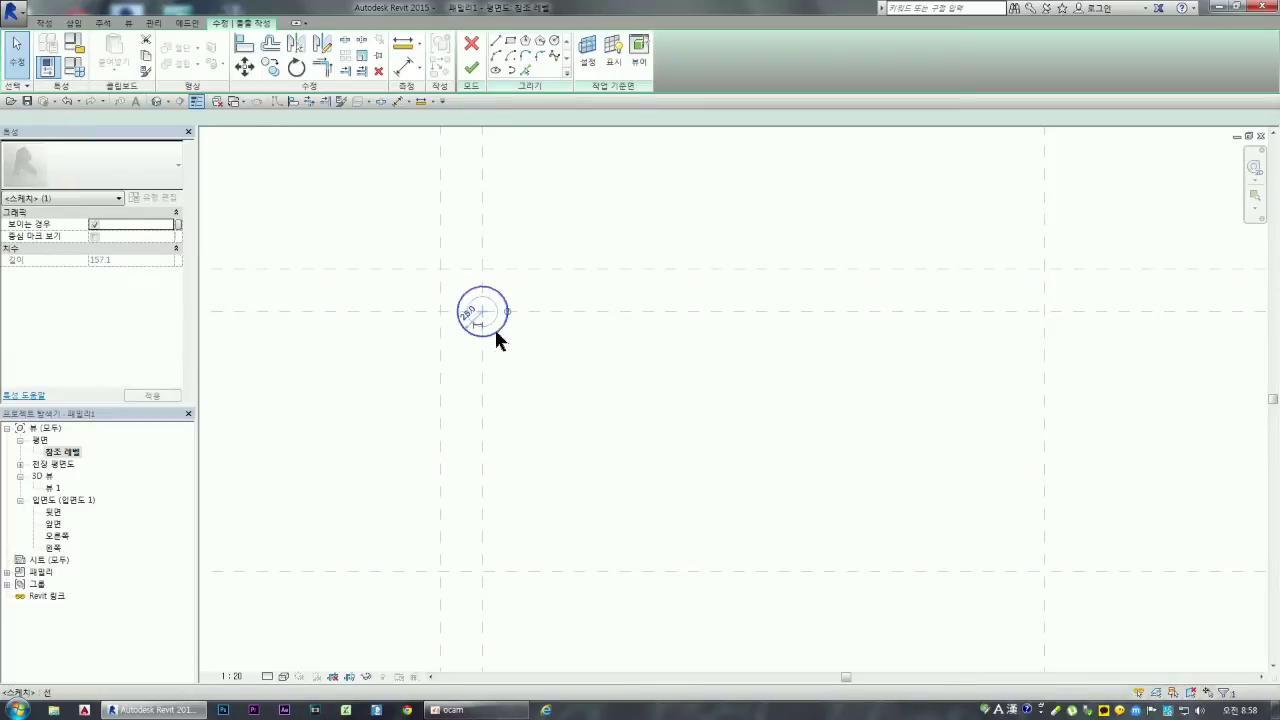
pyautogui.click(94, 236)
pyautogui.scroll(1, 482, 320)
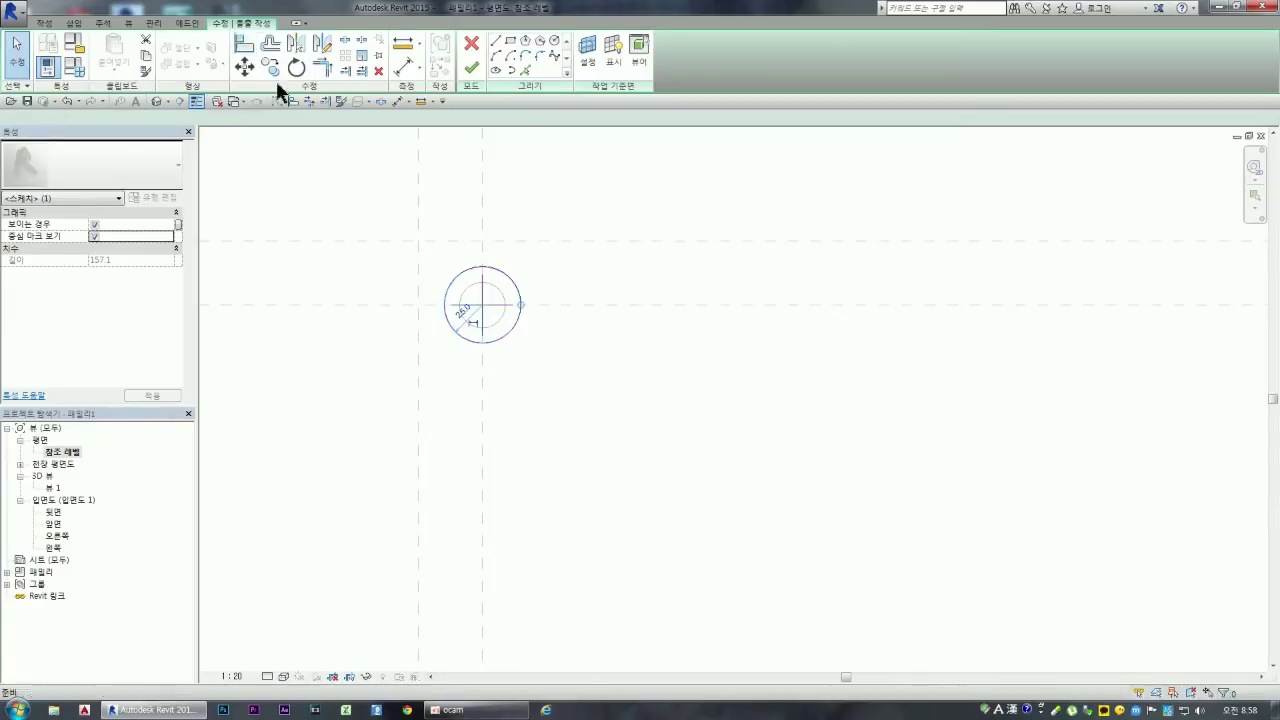
# Step: Cancel an alignment attempt and reselect the circle's sketch line for copying
pyautogui.click(243, 43)
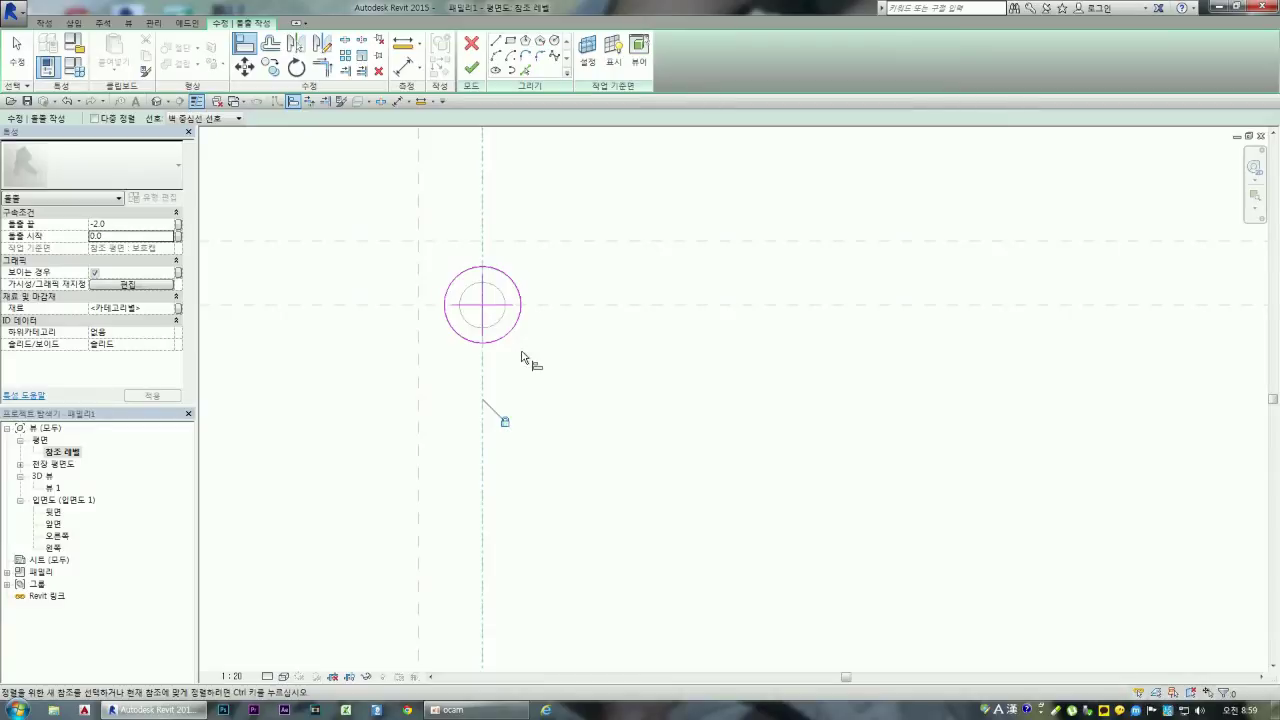
pyautogui.press('Escape')
pyautogui.press('Escape')
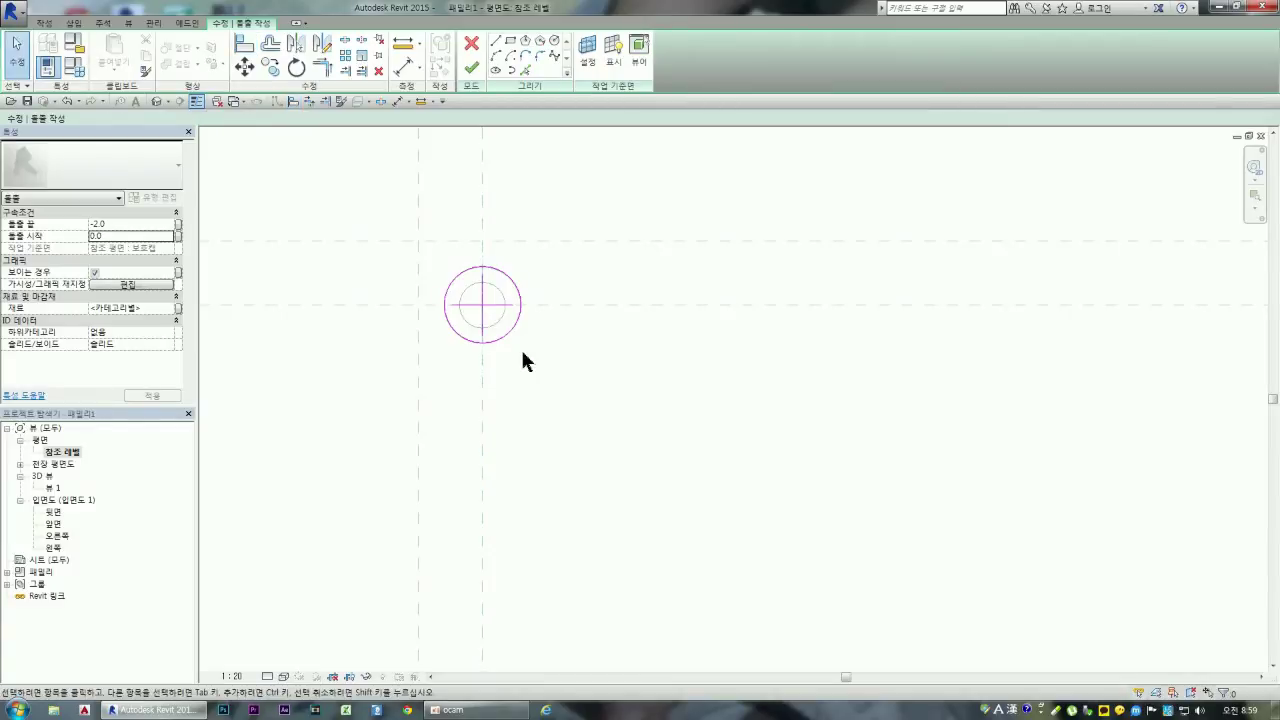
pyautogui.click(507, 334)
pyautogui.click(505, 334)
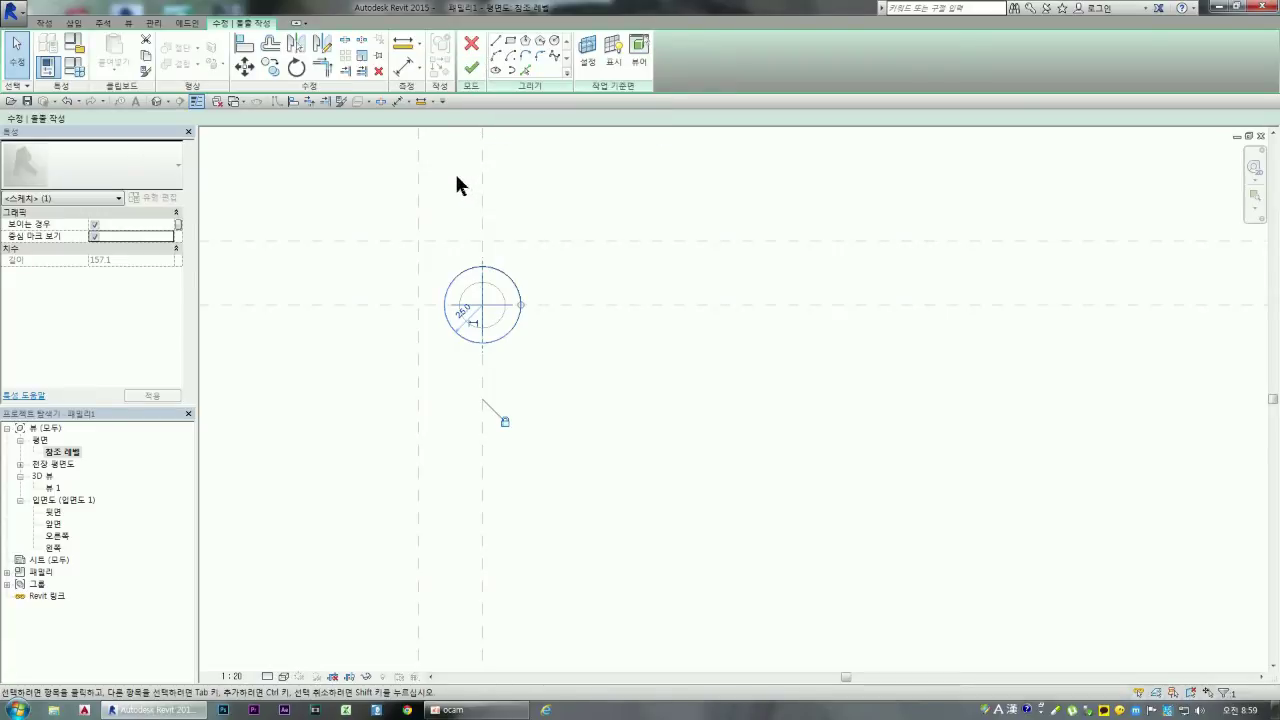
pyautogui.click(271, 69)
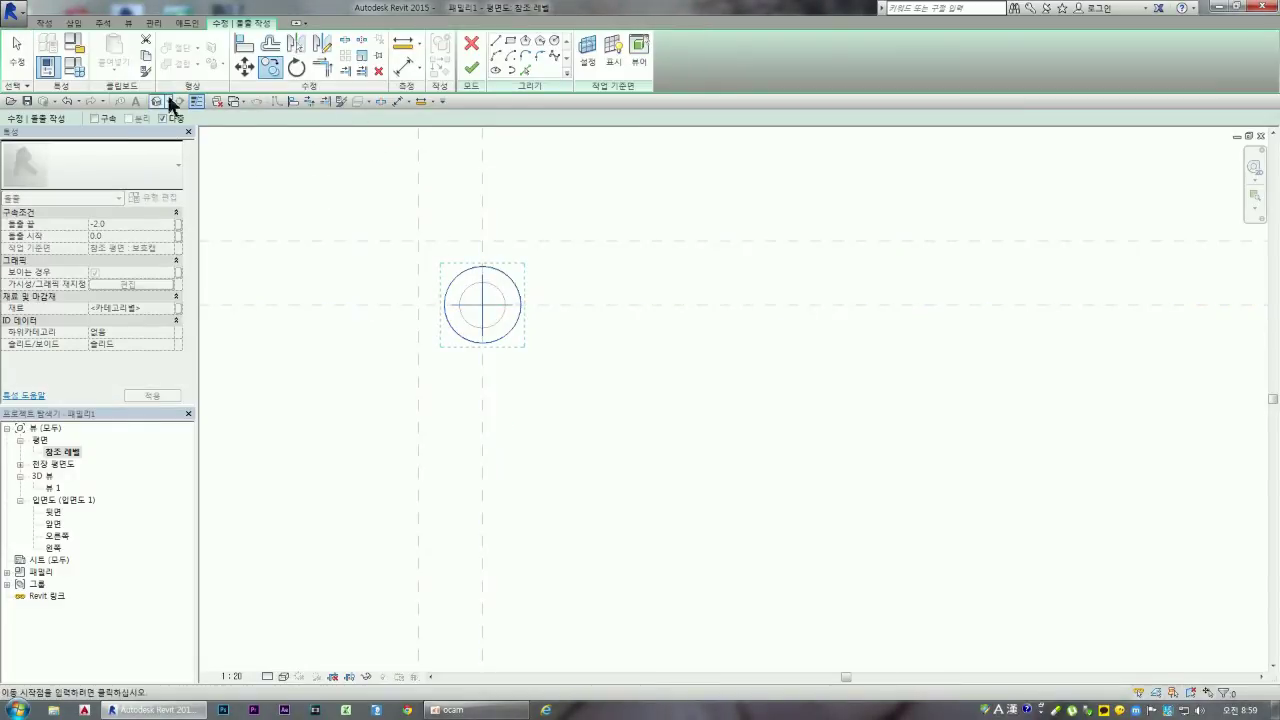
# Step: Copy the circle from its centre to the right, lower-right and lower-left rod centres
pyautogui.click(489, 316)
pyautogui.scroll(-1, 325, 218)
pyautogui.scroll(-2, 325, 218)
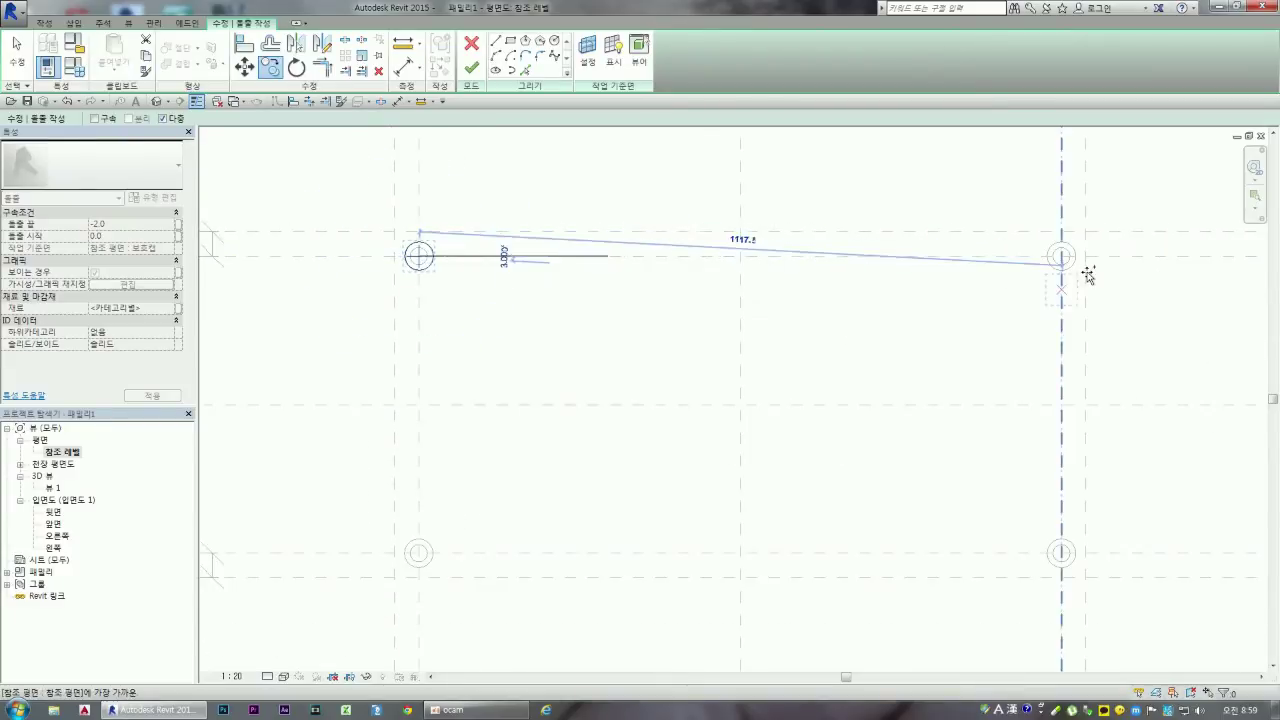
pyautogui.scroll(2, 1060, 242)
pyautogui.click(1048, 237)
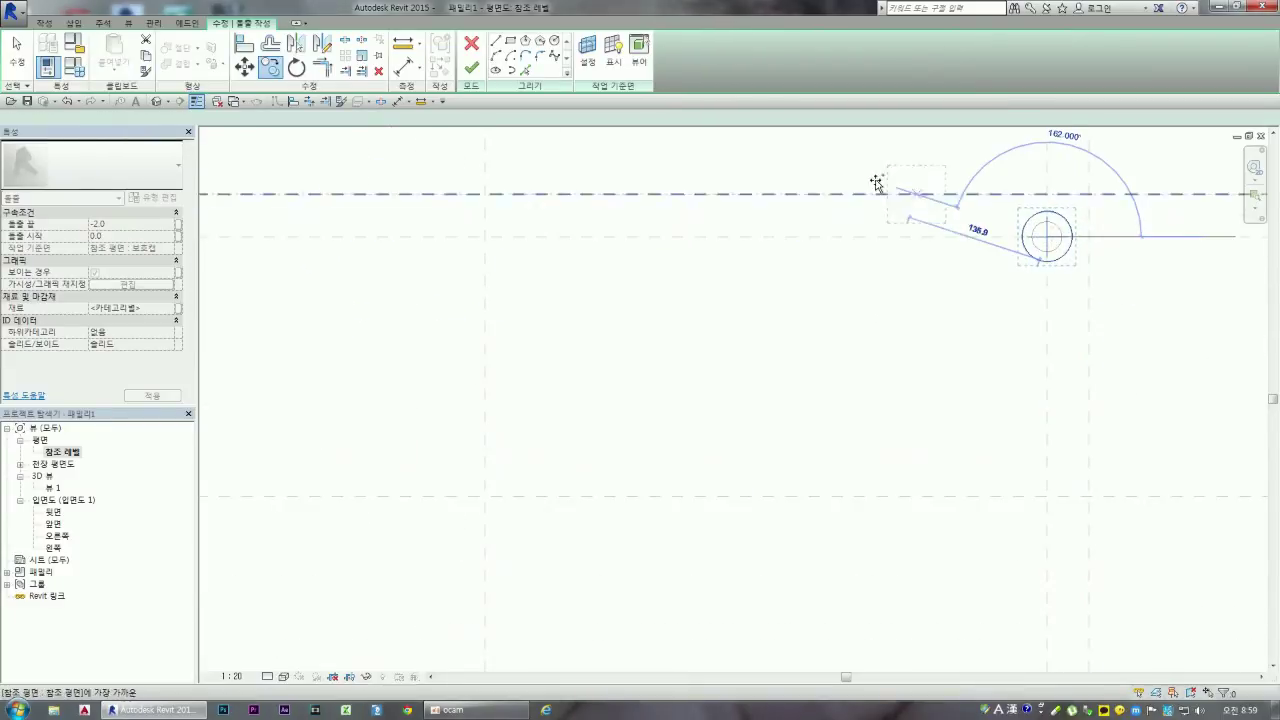
pyautogui.scroll(-2, 872, 185)
pyautogui.scroll(3, 977, 477)
pyautogui.scroll(1, 977, 466)
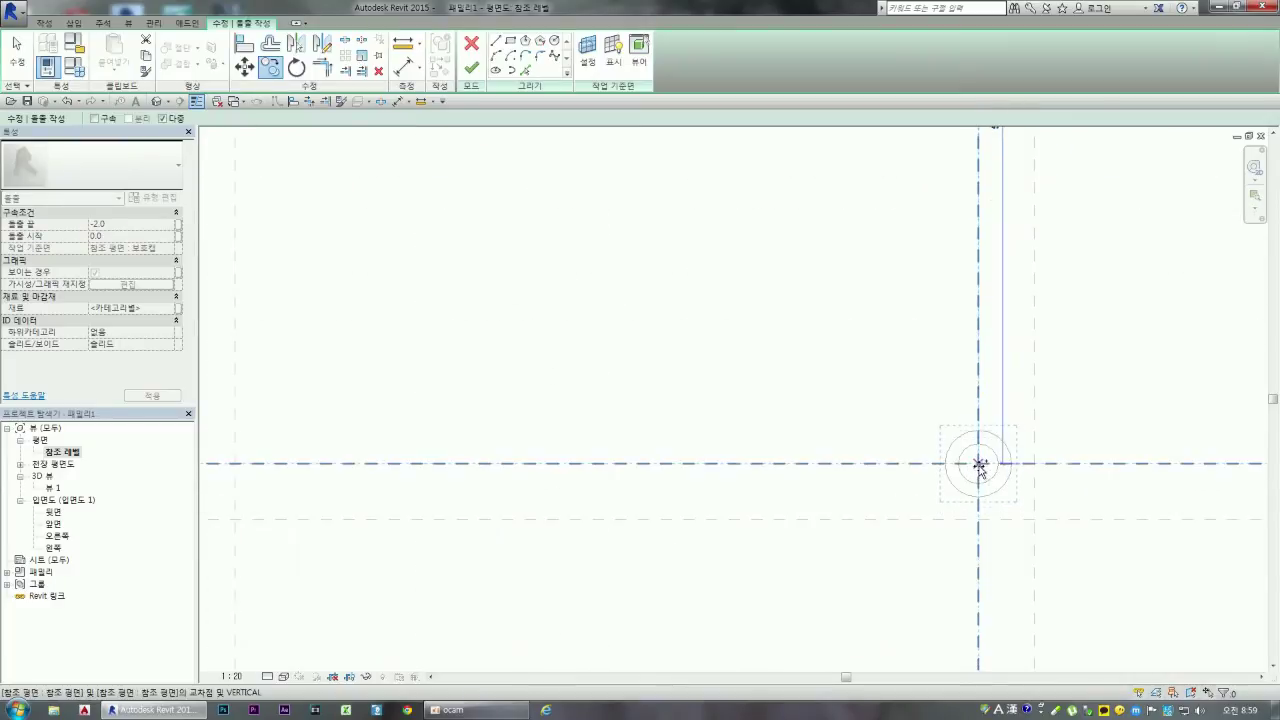
pyautogui.click(979, 464)
pyautogui.scroll(-2, 1049, 440)
pyautogui.scroll(-2, 906, 455)
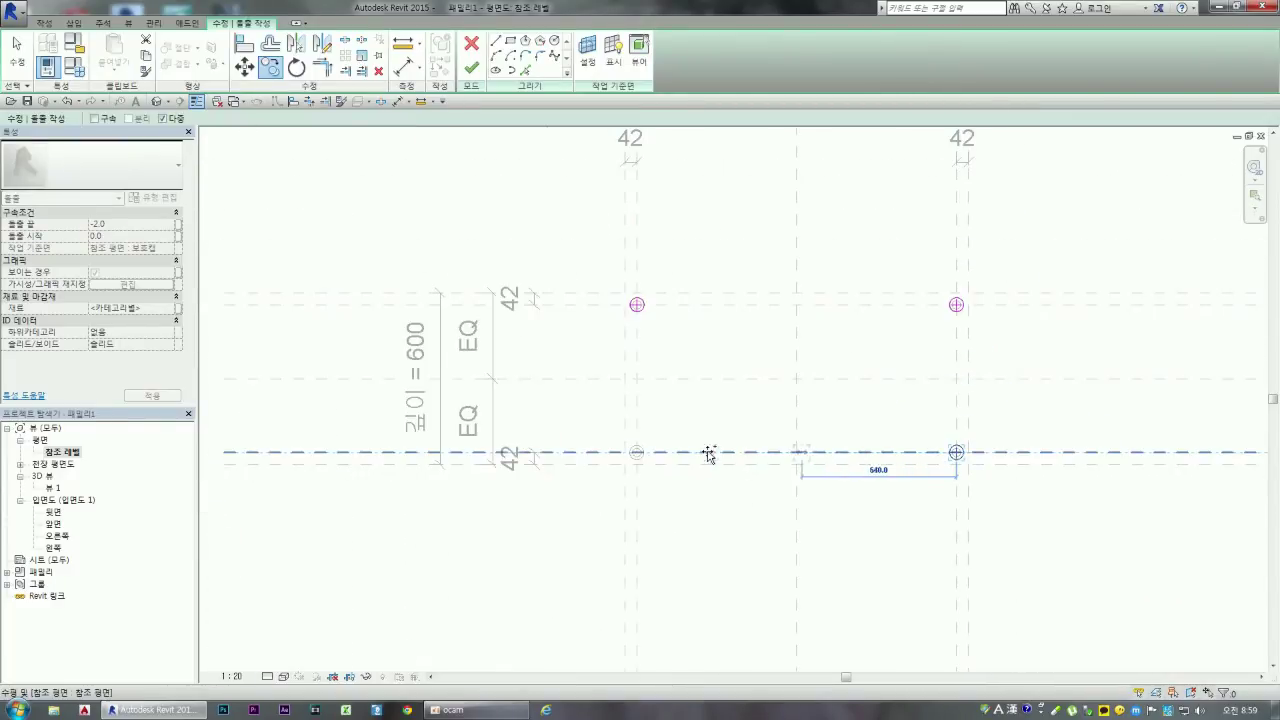
pyautogui.scroll(5, 613, 433)
pyautogui.click(693, 521)
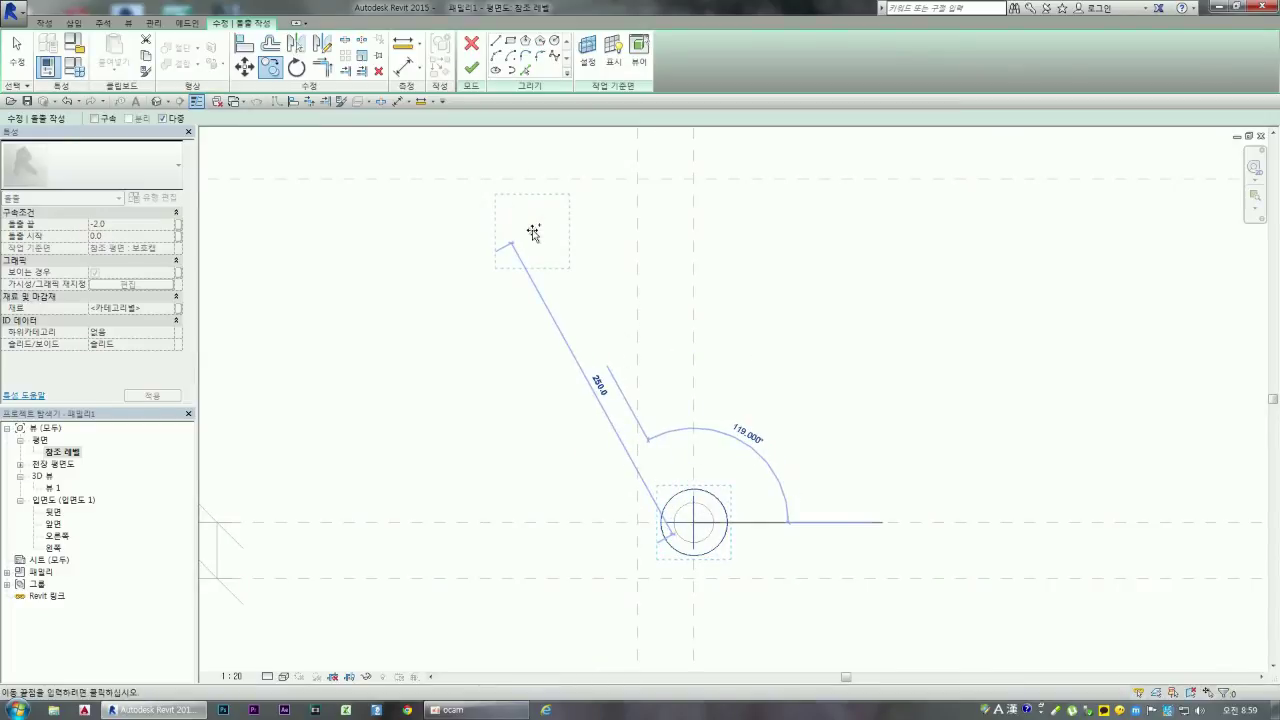
pyautogui.press('Escape')
pyautogui.press('Escape')
# Step: Finish edit mode to create the extrusion from the four circles
pyautogui.scroll(-4, 471, 300)
pyautogui.scroll(-2, 474, 337)
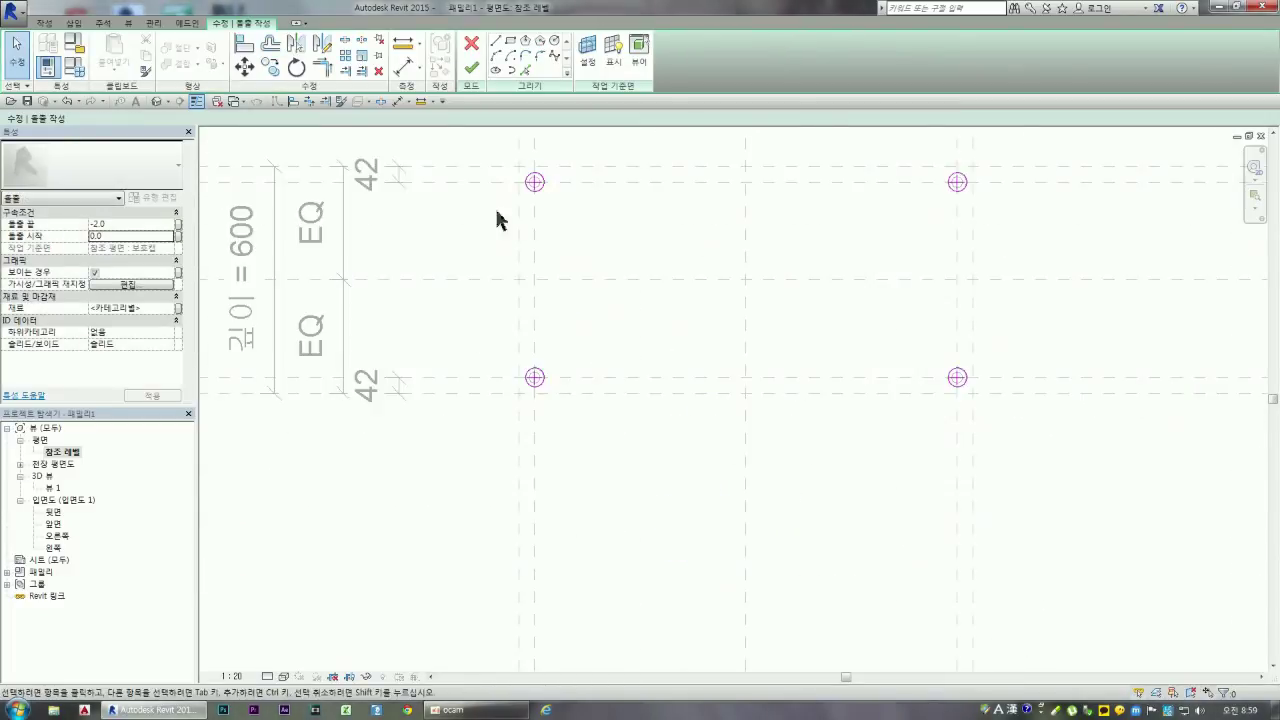
pyautogui.click(472, 68)
# Step: Open the 3D view 뷰 1, zoom in, and inspect a leg's thin disc extrusion
pyautogui.doubleClick(52, 488)
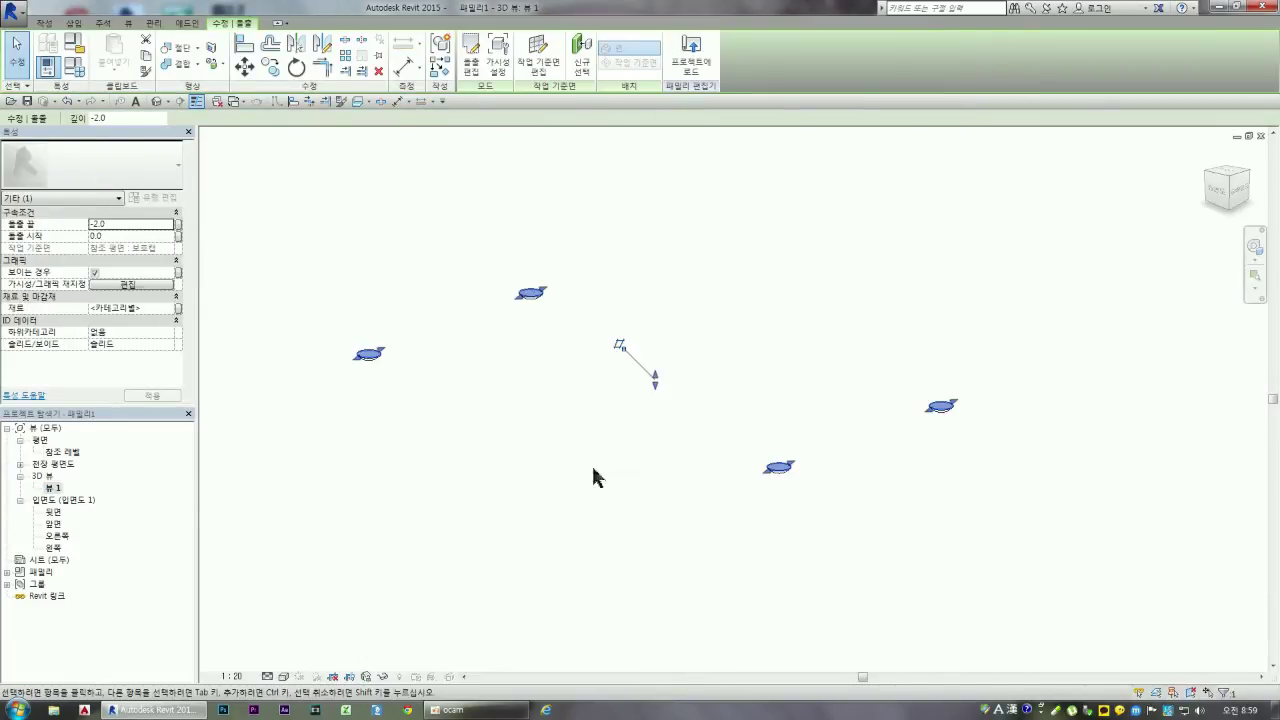
pyautogui.scroll(2, 780, 480)
pyautogui.scroll(5, 677, 455)
pyautogui.scroll(3, 677, 480)
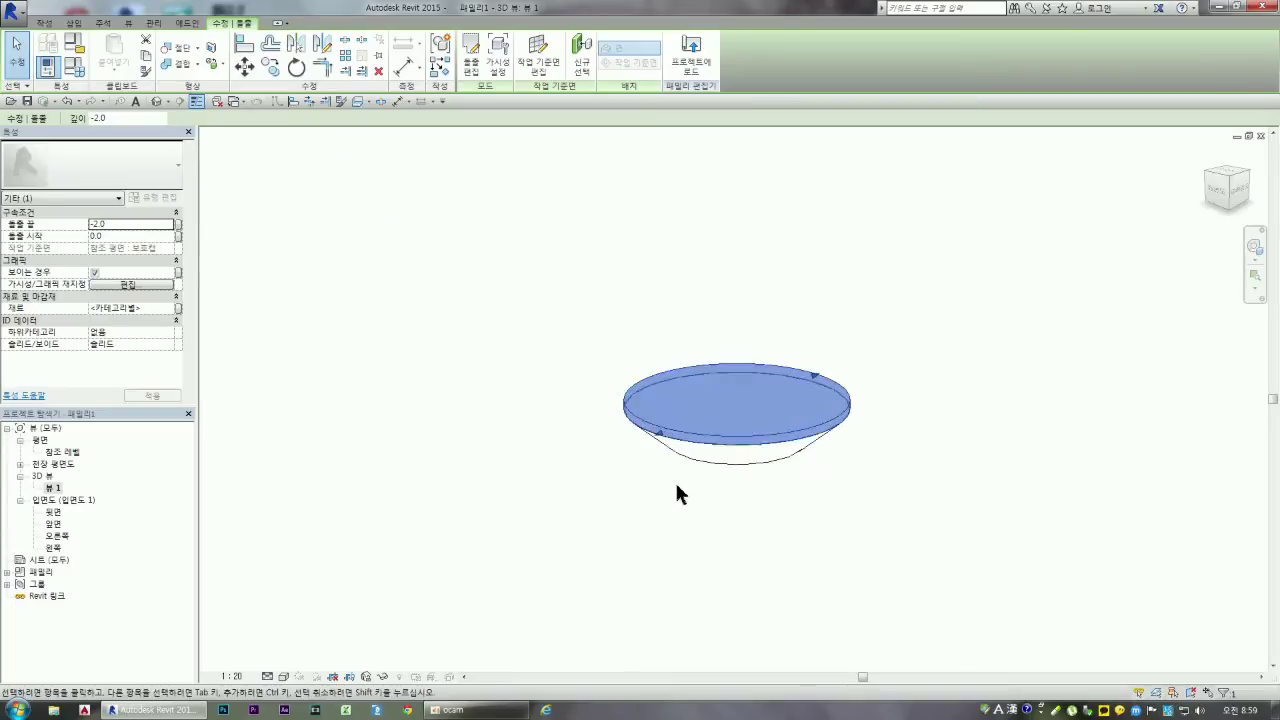
pyautogui.click(677, 493)
pyautogui.scroll(2, 763, 454)
pyautogui.click(763, 429)
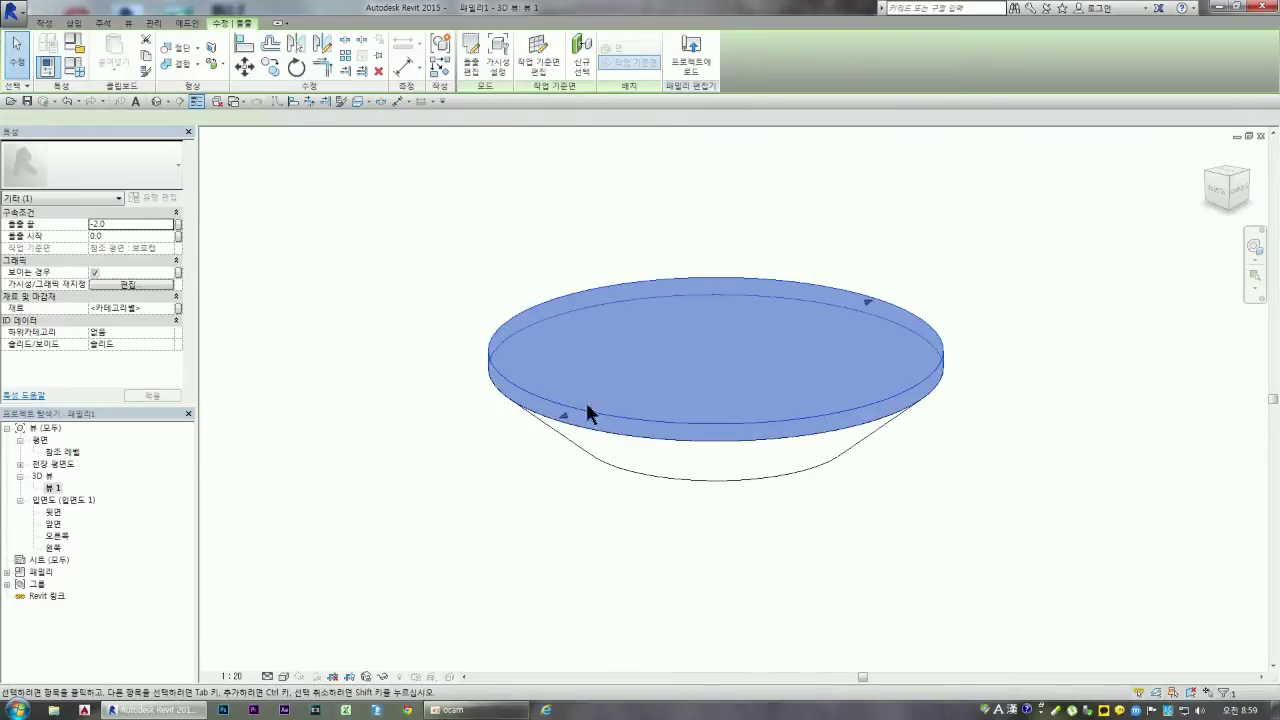
pyautogui.scroll(-2, 651, 471)
pyautogui.scroll(2, 668, 483)
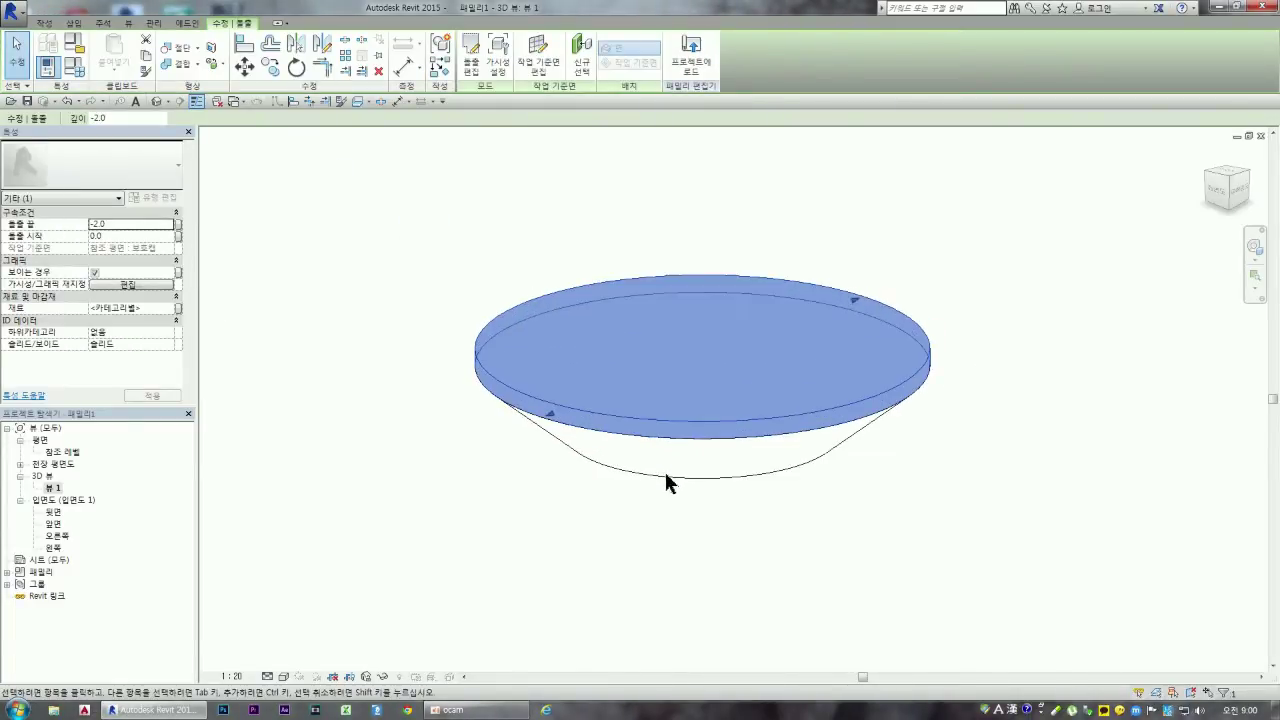
pyautogui.click(660, 528)
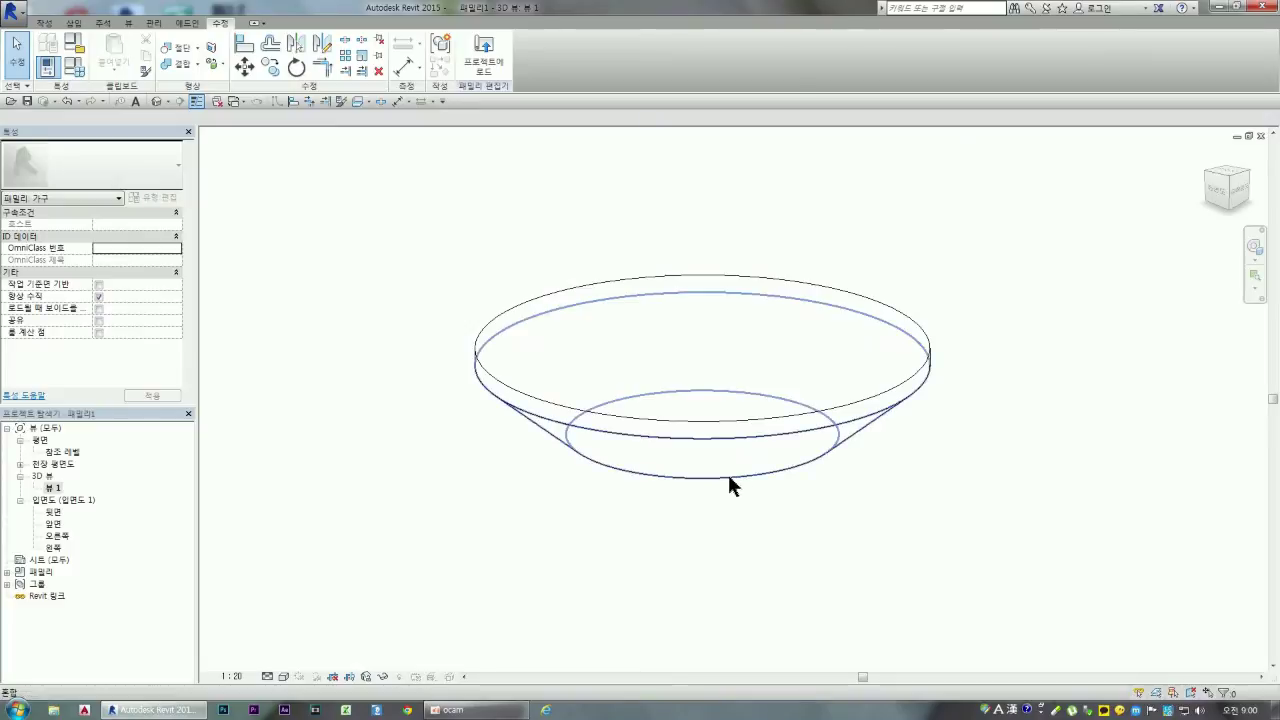
# Step: Select the bowl body, its top disc and the bottom bowl blend in turn to inspect them
pyautogui.click(729, 484)
pyautogui.click(624, 513)
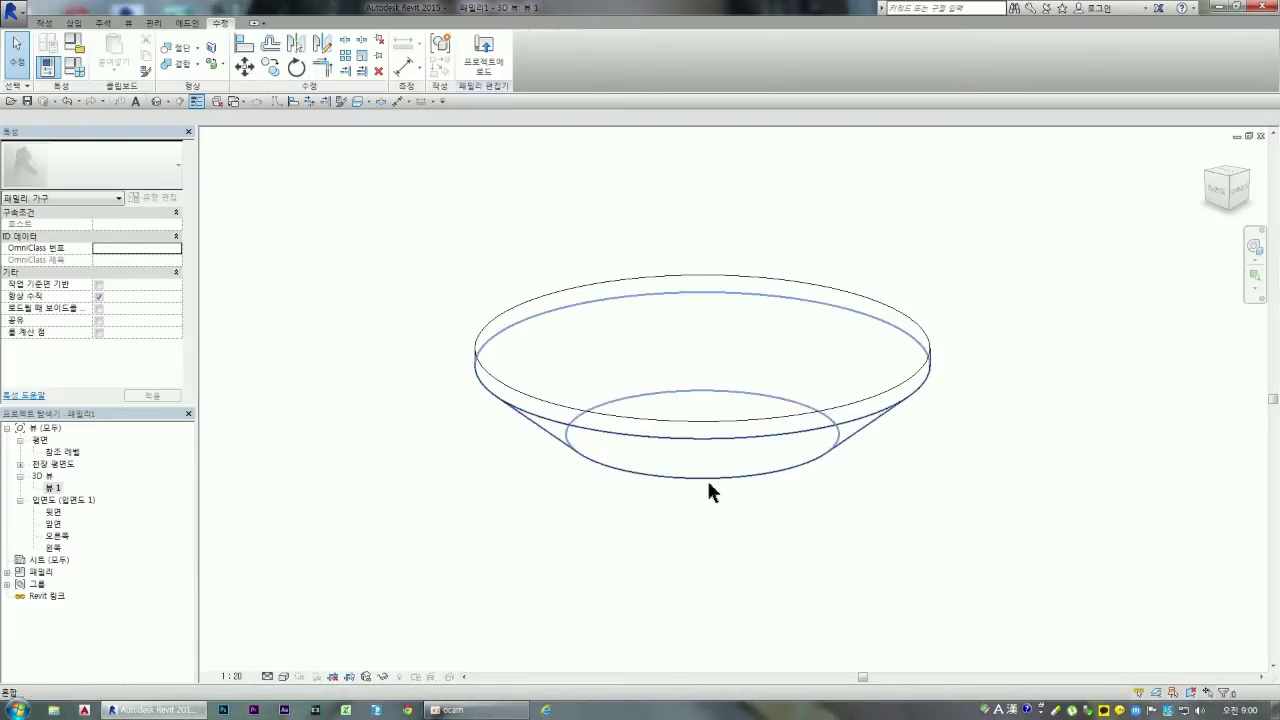
pyautogui.click(692, 428)
pyautogui.scroll(-5, 800, 438)
pyautogui.scroll(-3, 800, 438)
pyautogui.scroll(-2, 800, 438)
pyautogui.scroll(1, 690, 442)
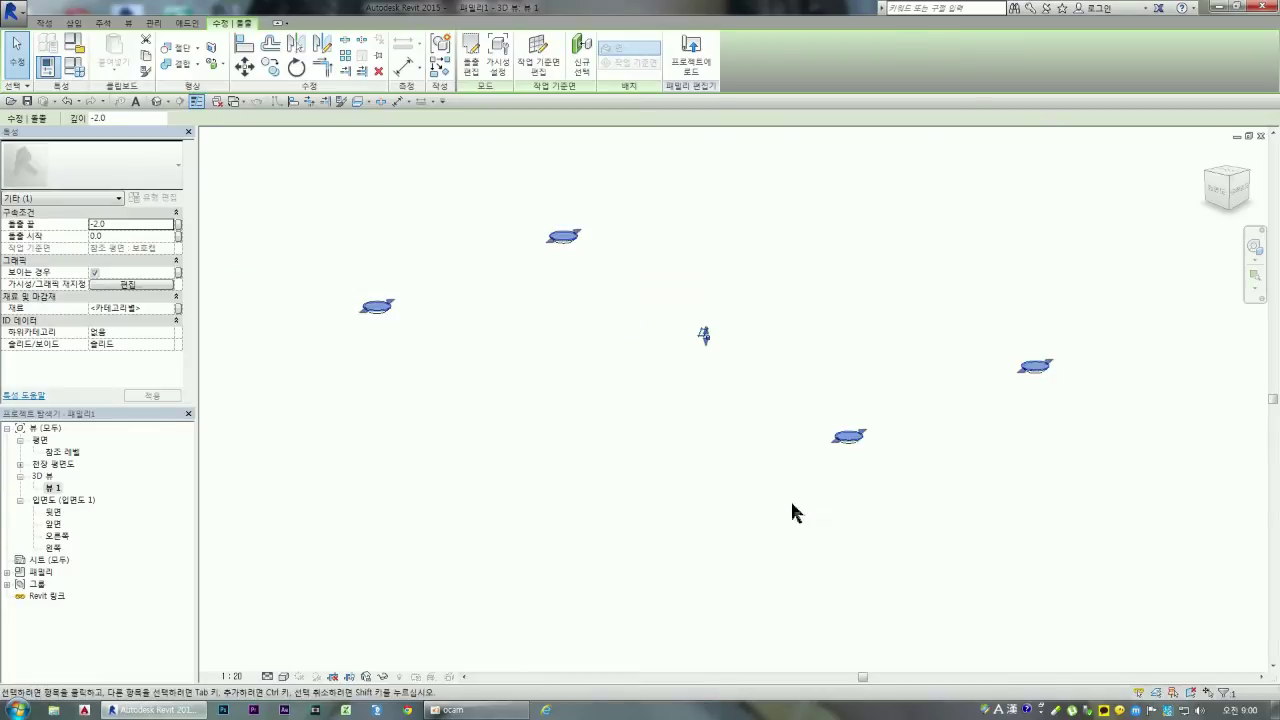
pyautogui.click(800, 490)
pyautogui.click(853, 447)
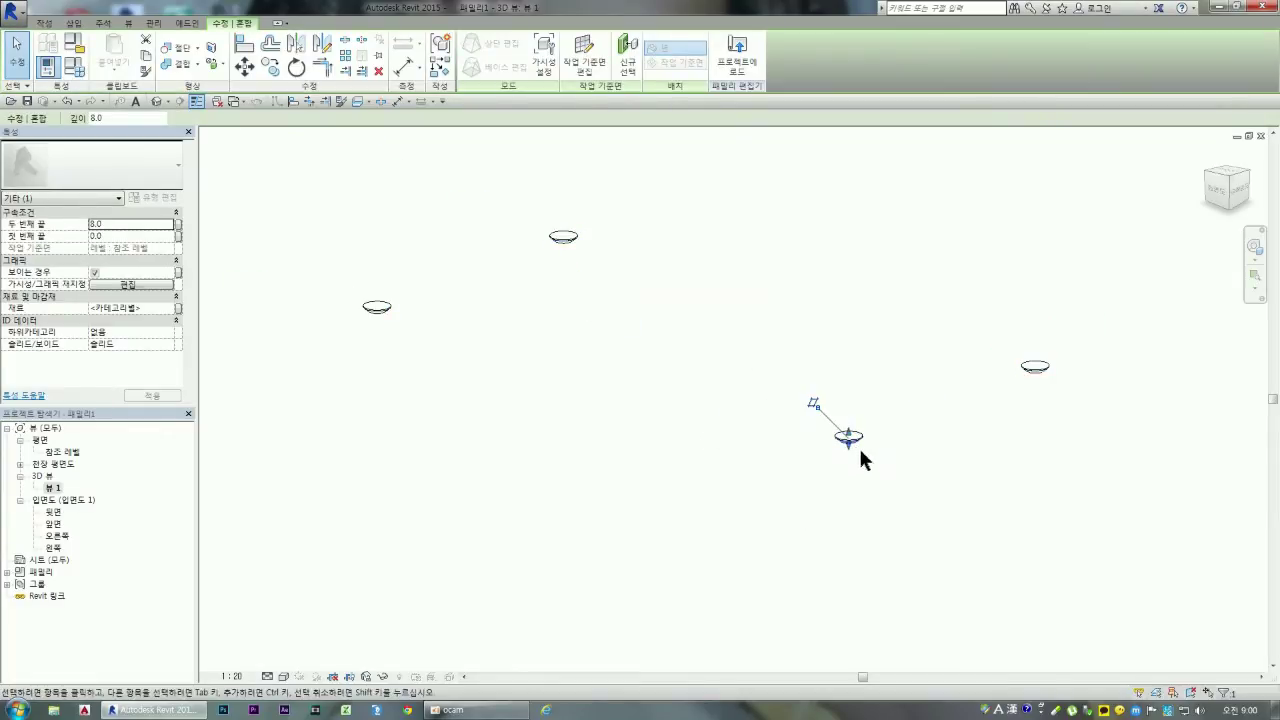
pyautogui.click(777, 489)
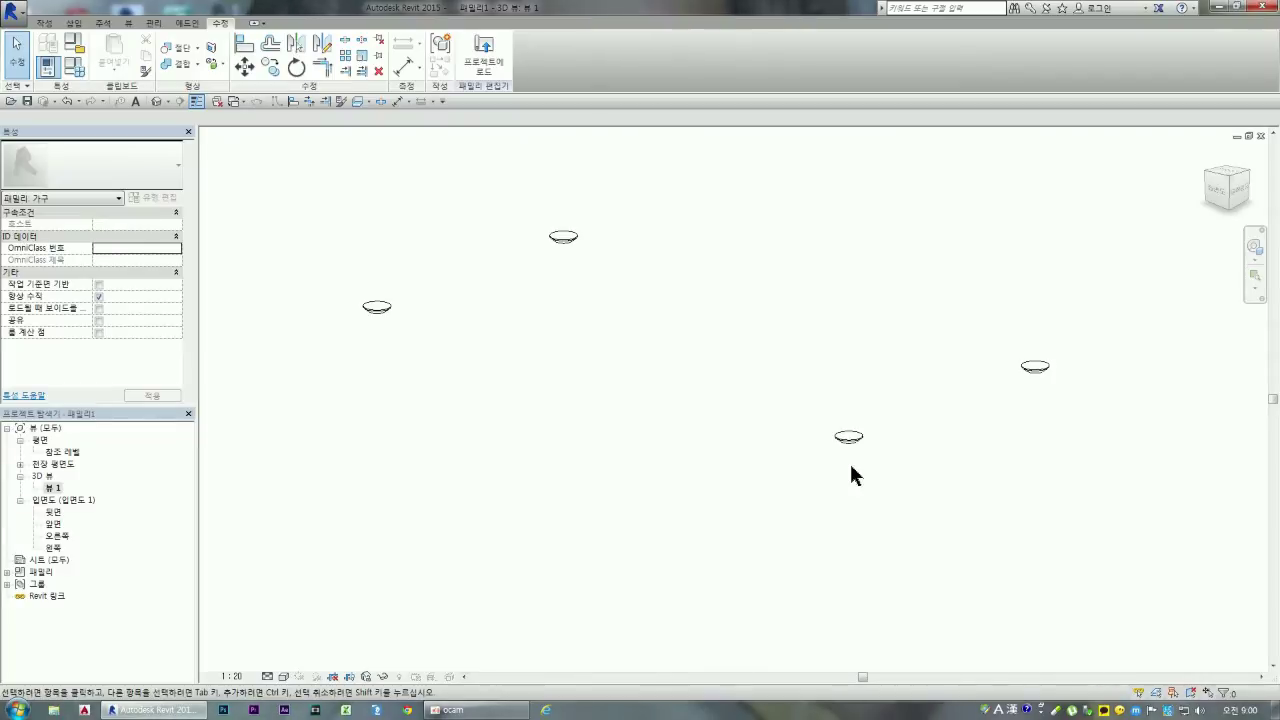
pyautogui.click(847, 447)
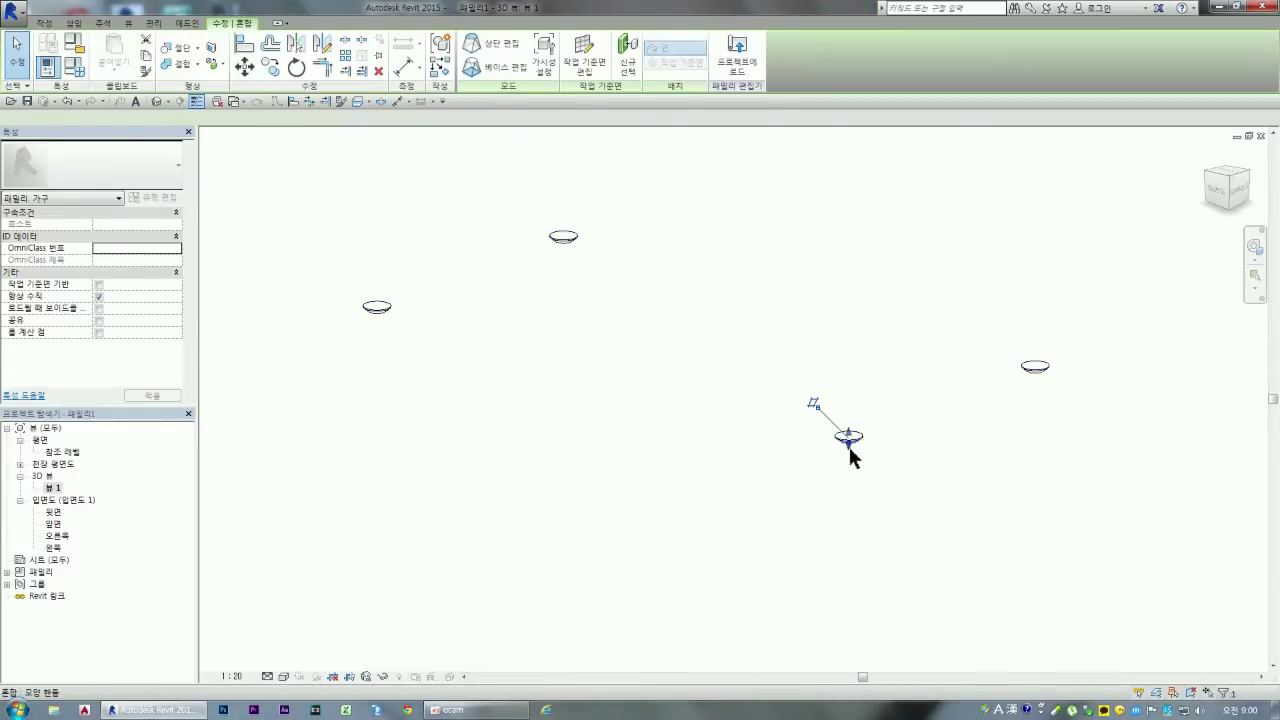
pyautogui.click(867, 447)
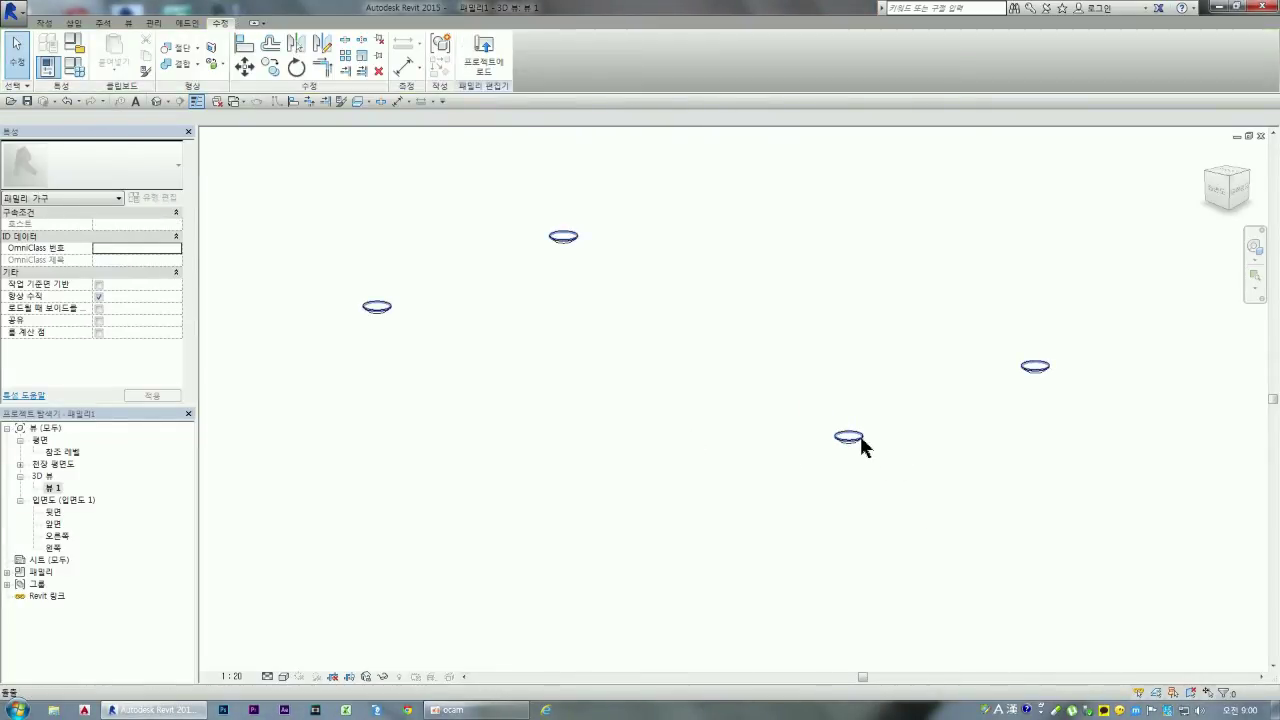
pyautogui.click(866, 447)
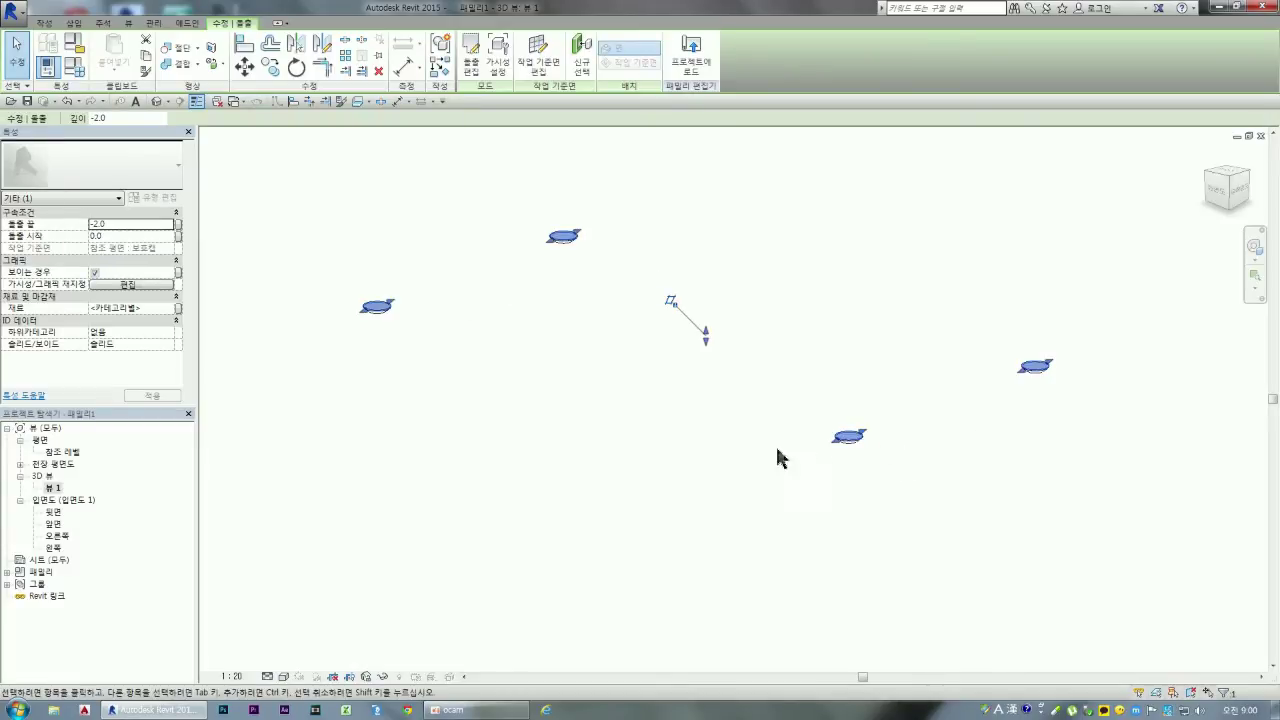
pyautogui.click(650, 362)
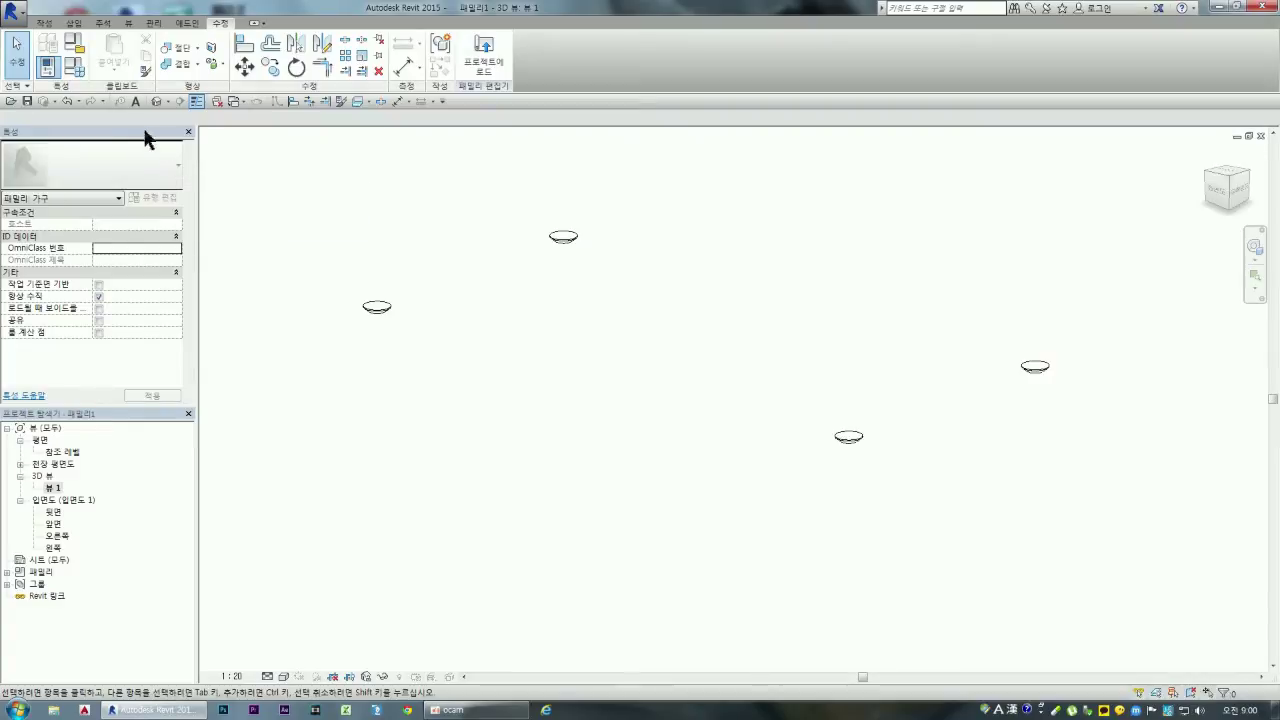
# Step: Check the disc extrusion once more, then return to the 참조 레벨 plan view
pyautogui.click(383, 307)
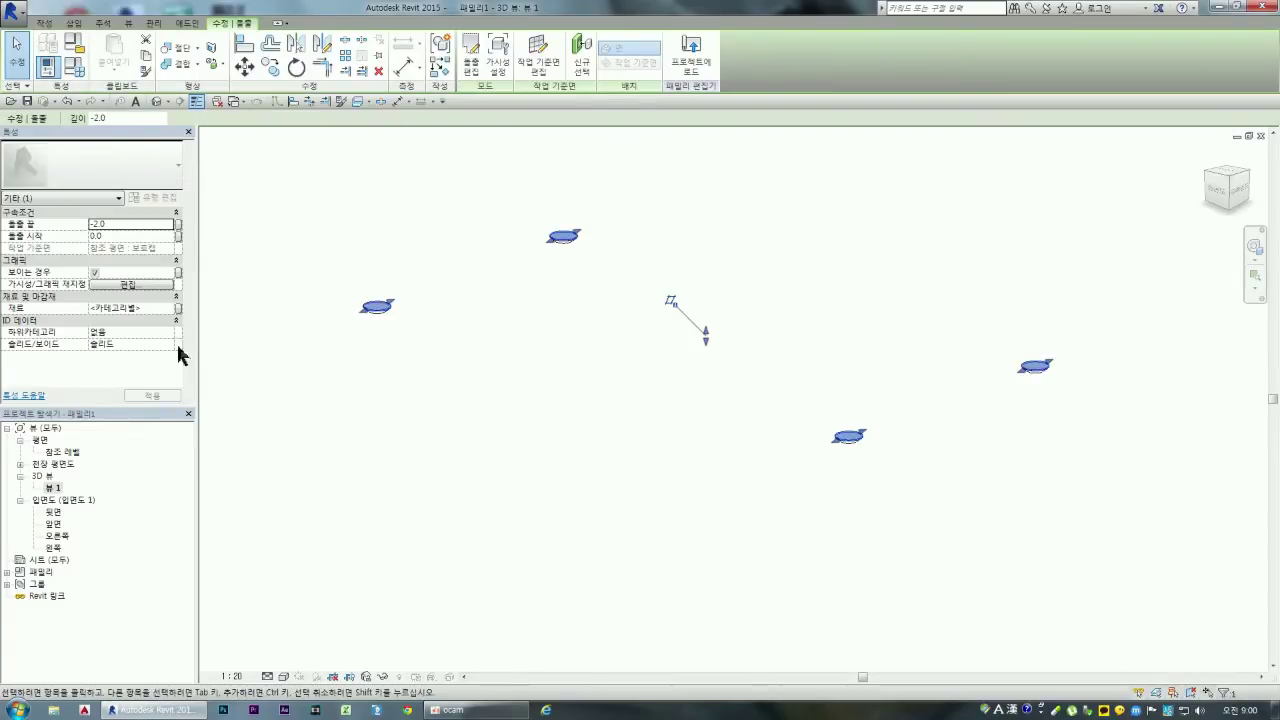
pyautogui.click(324, 448)
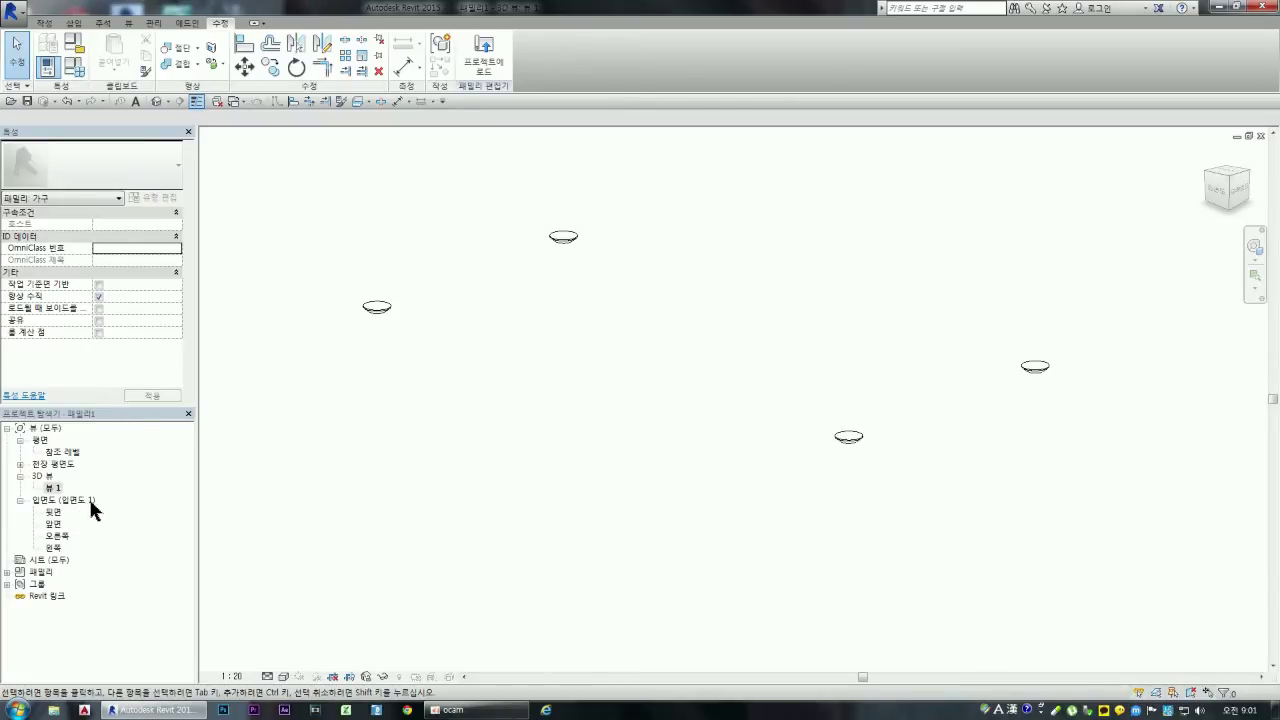
pyautogui.doubleClick(64, 451)
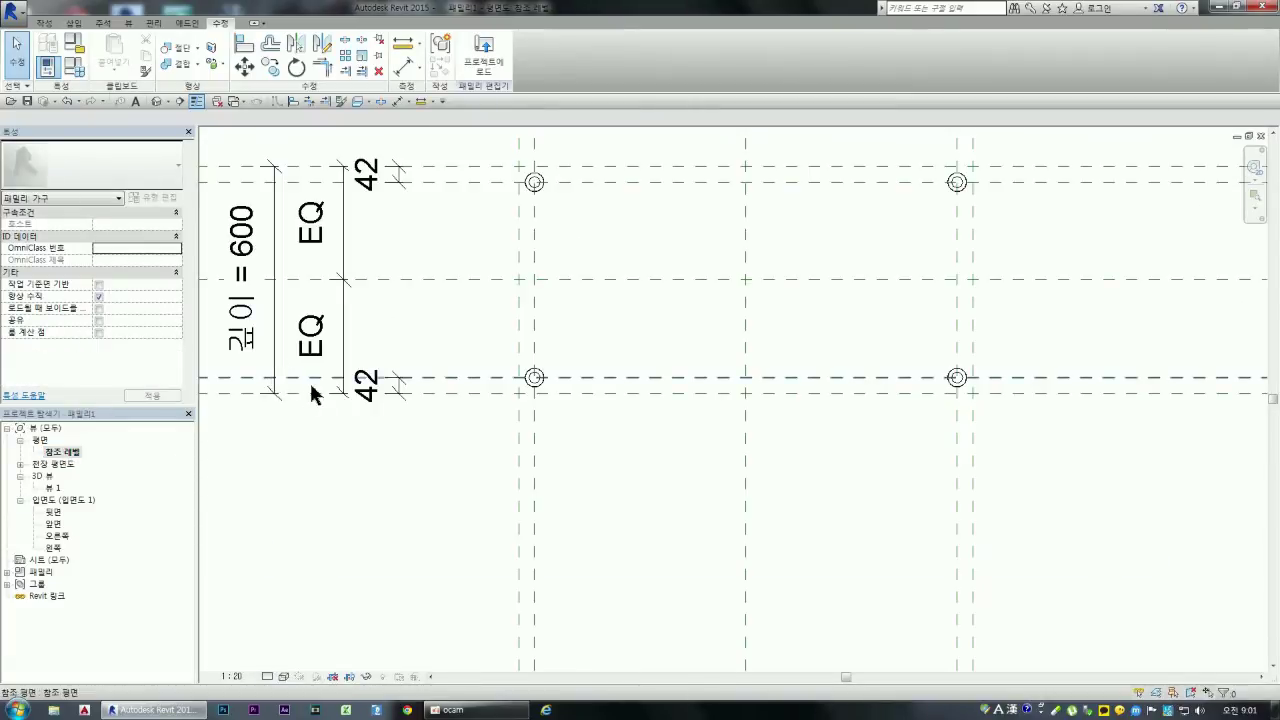
# Step: Save the family in Documents as 패밀리2.rfa, renamed from 패밀리1
pyautogui.click(50, 25)
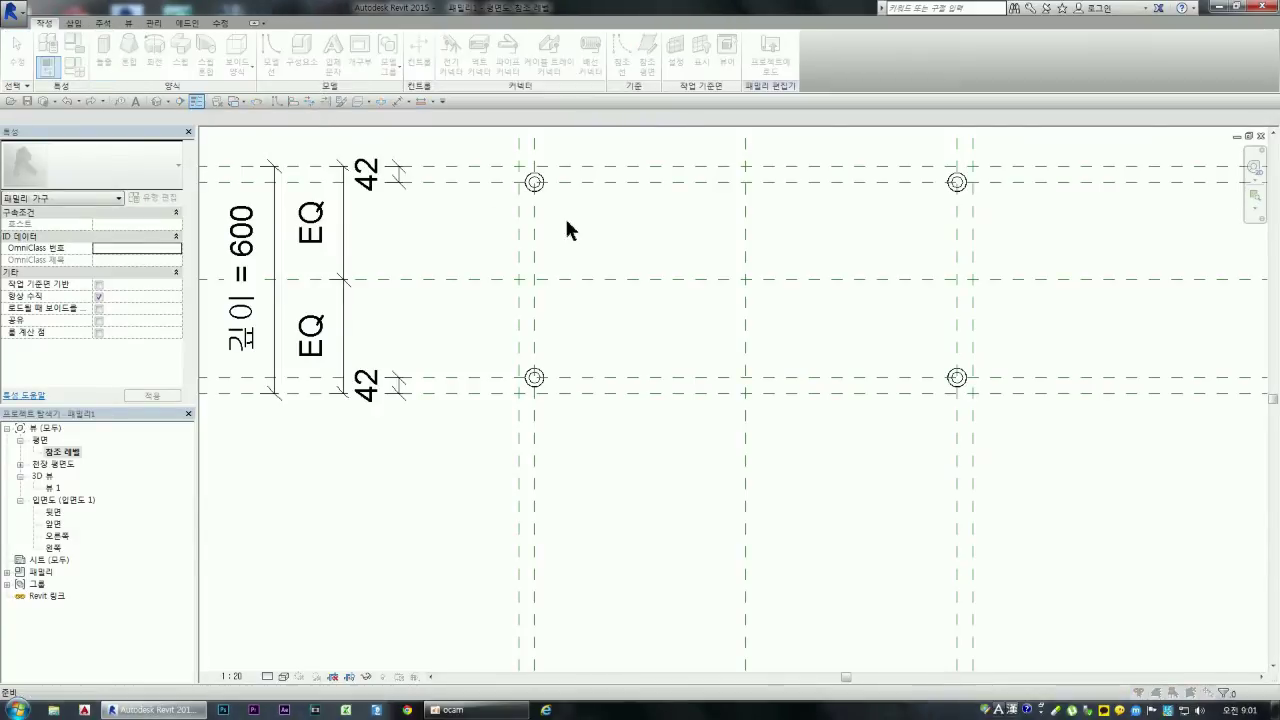
pyautogui.click(580, 320)
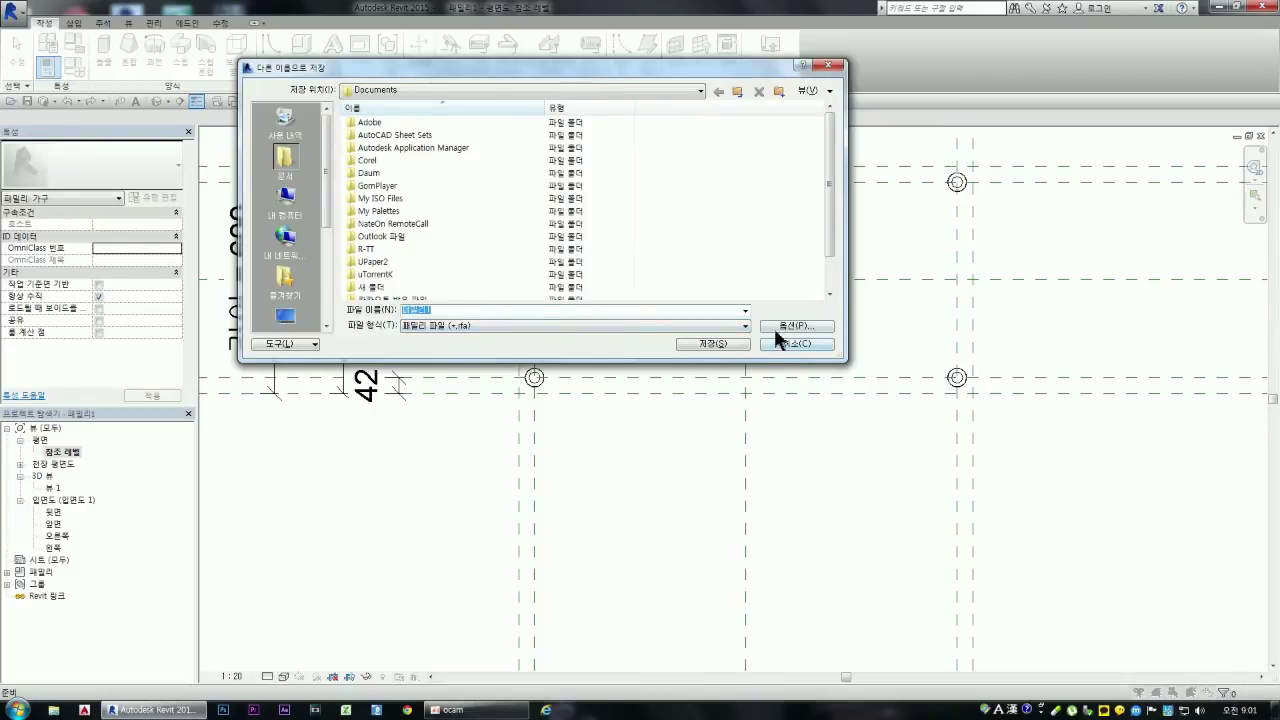
pyautogui.scroll(-1, 829, 215)
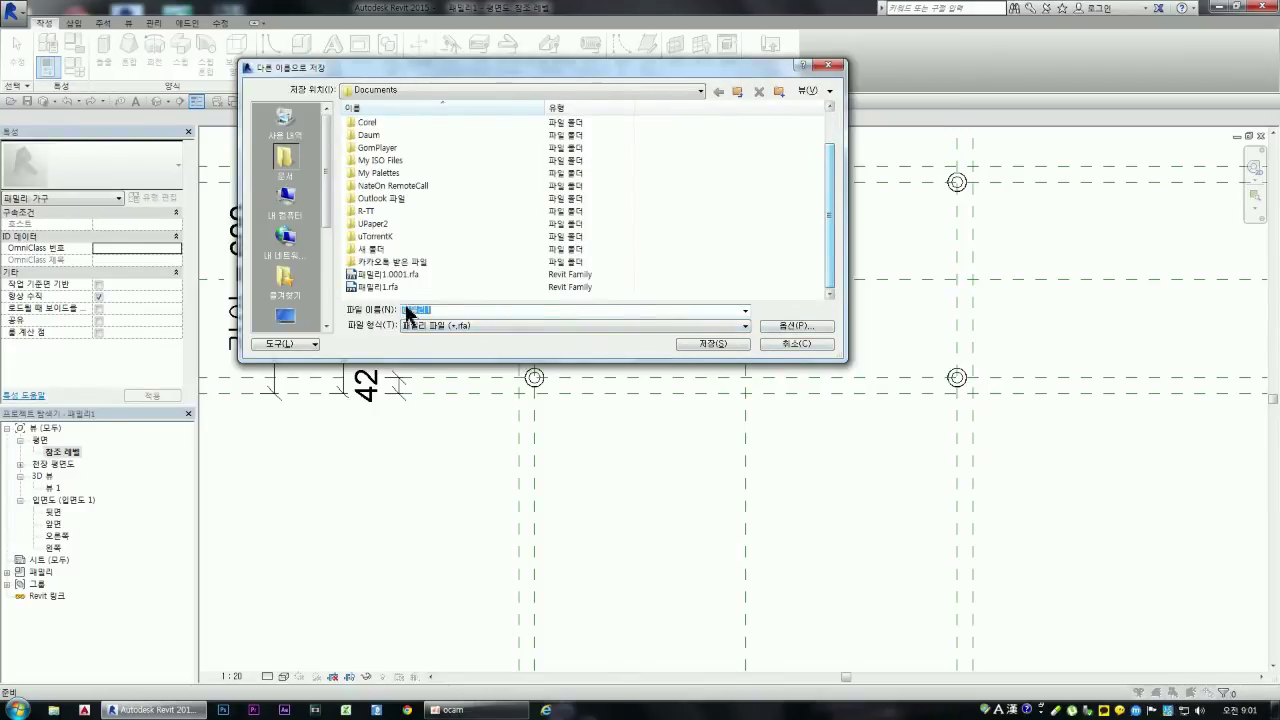
pyautogui.click(745, 311)
pyautogui.click(745, 311)
pyautogui.click(555, 312)
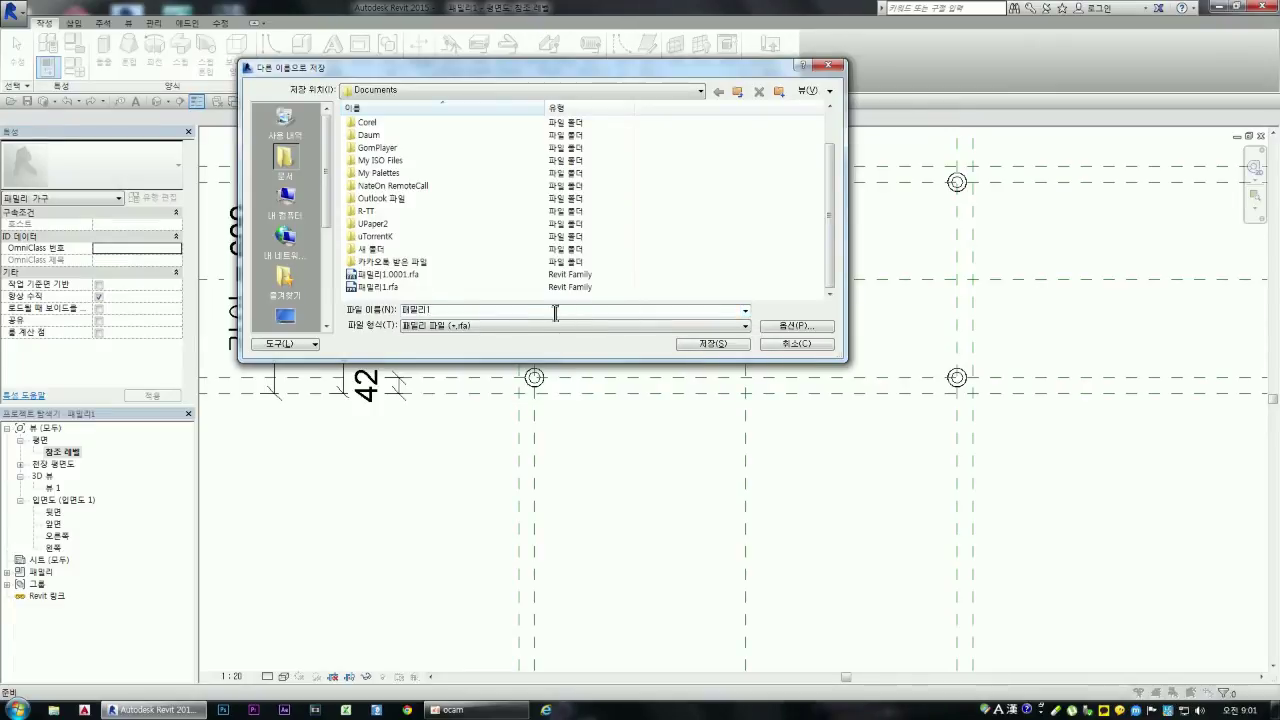
pyautogui.press('BackSpace')
pyautogui.write('2')
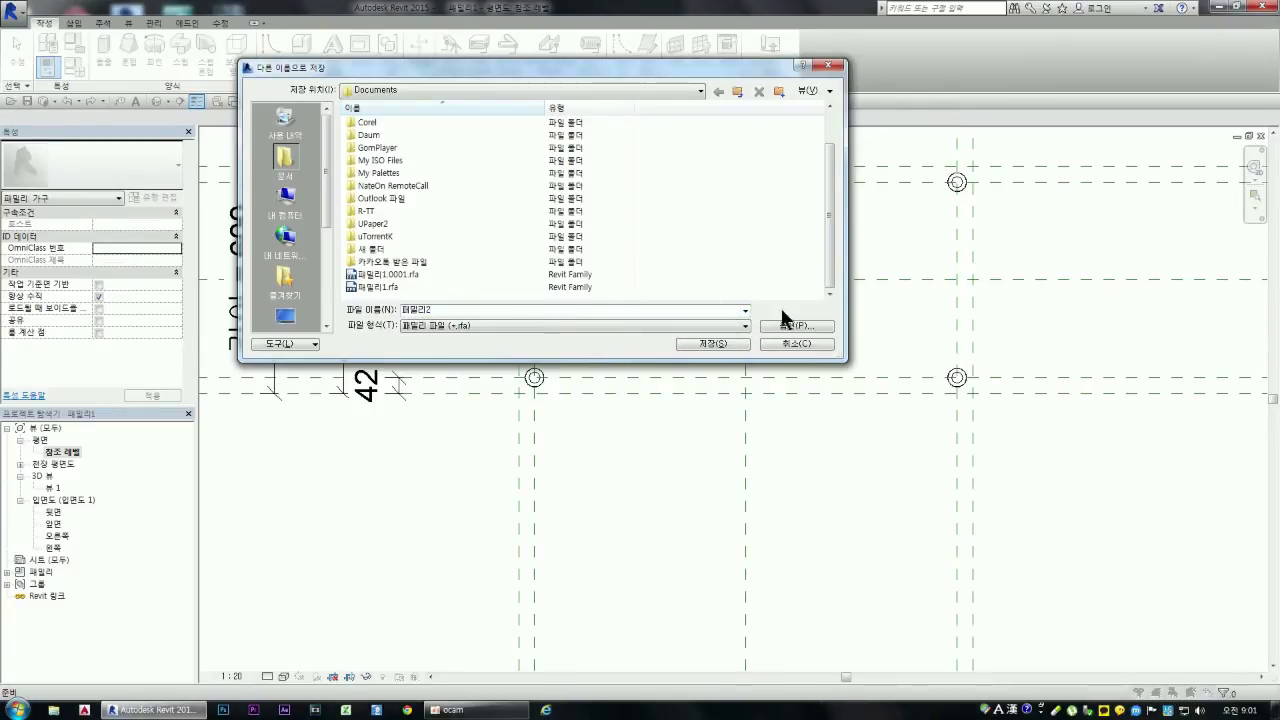
pyautogui.click(718, 343)
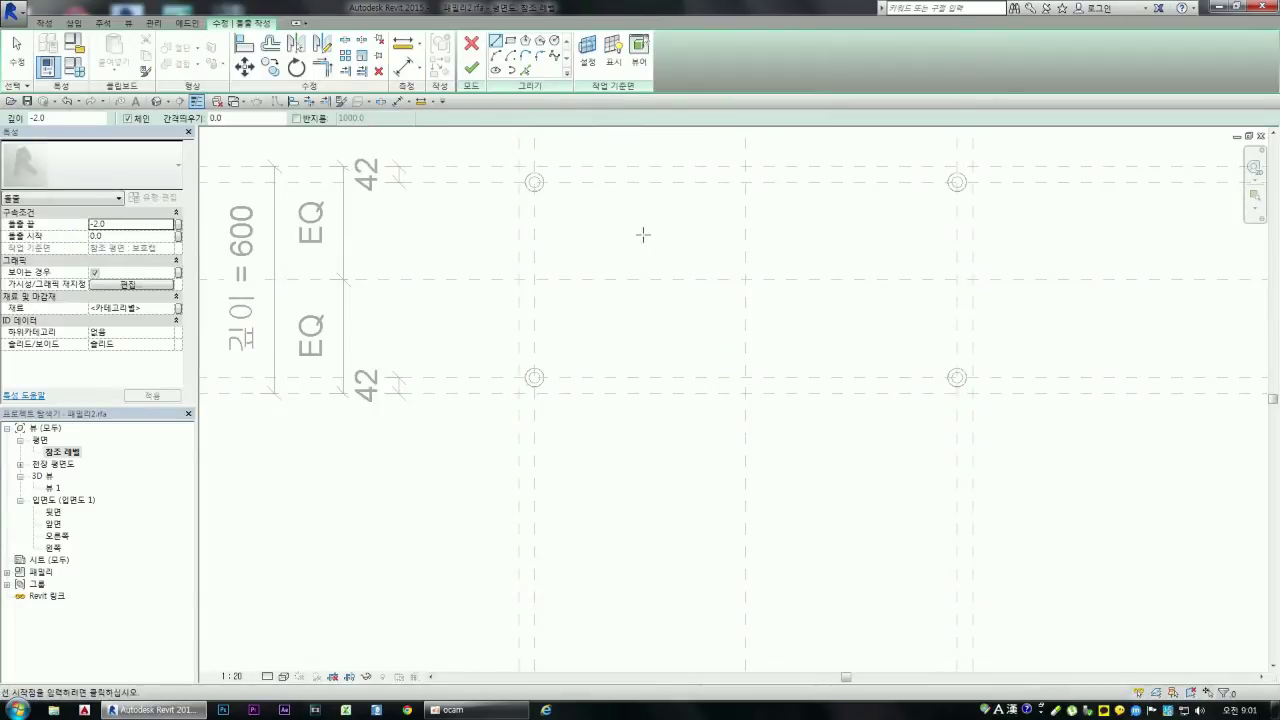
# Step: Set the sketch's work plane to reference plane 참조 평면 : 다리
pyautogui.click(592, 64)
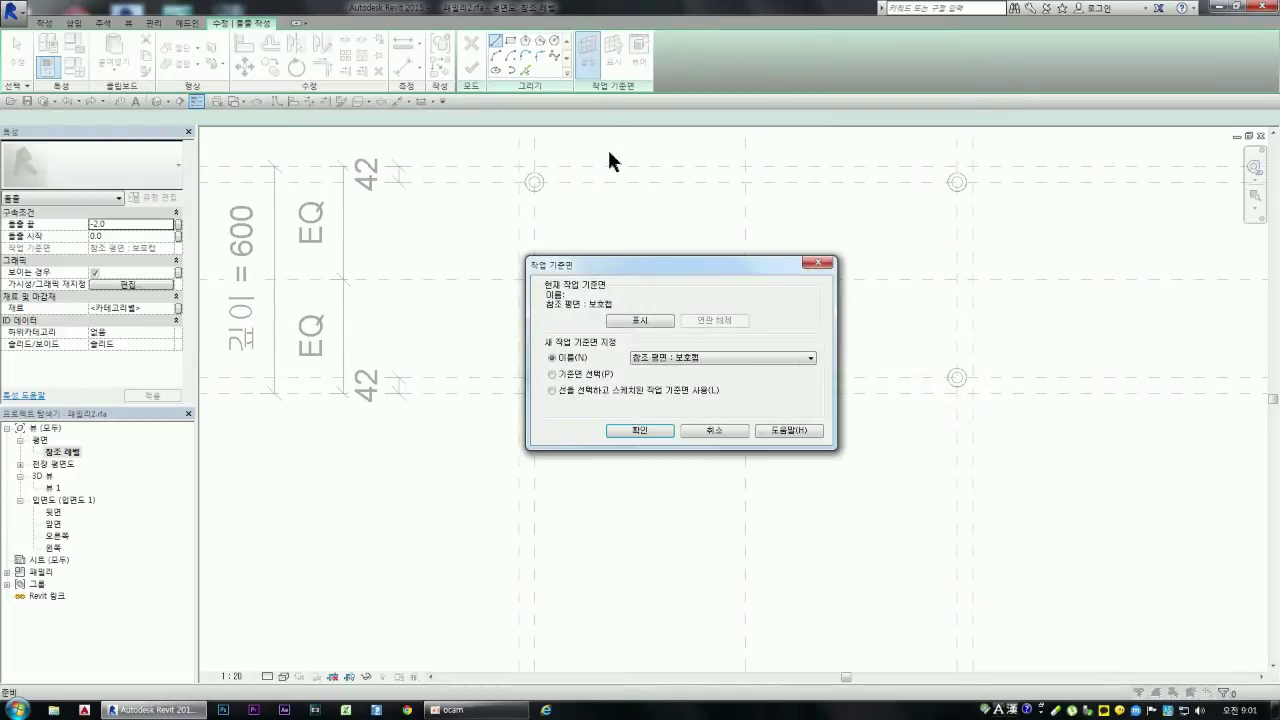
pyautogui.click(704, 355)
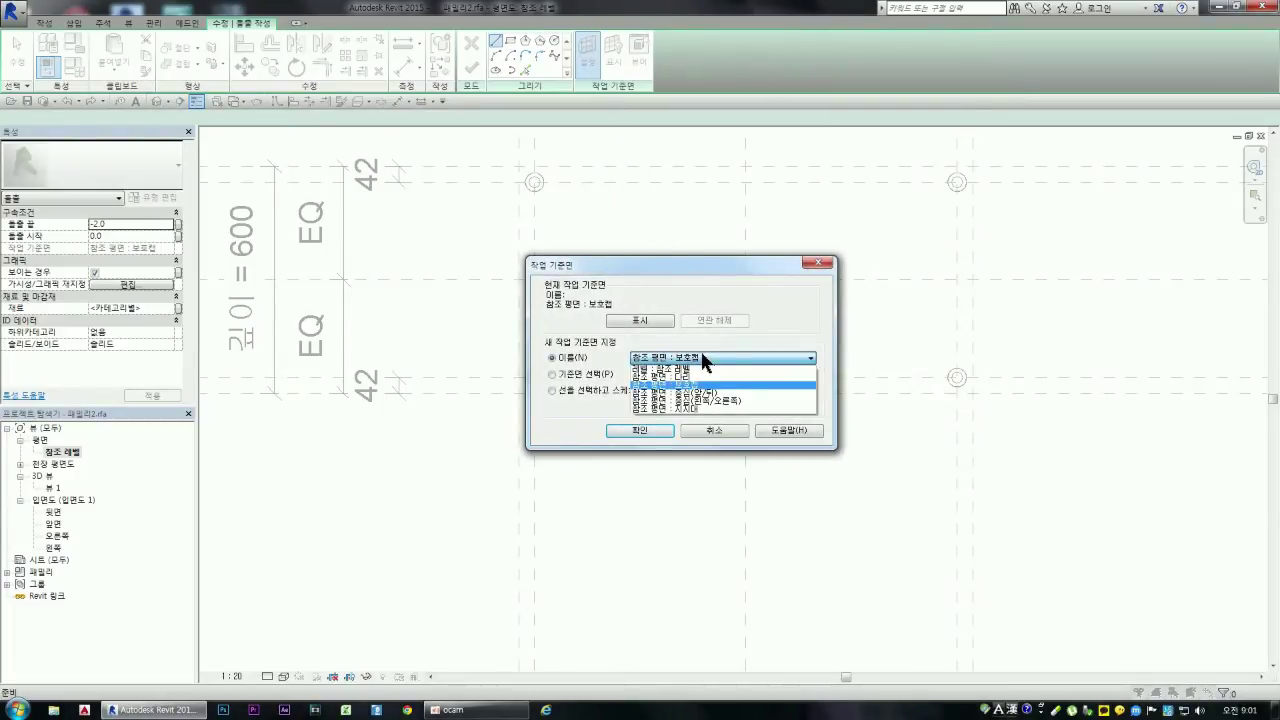
pyautogui.click(686, 376)
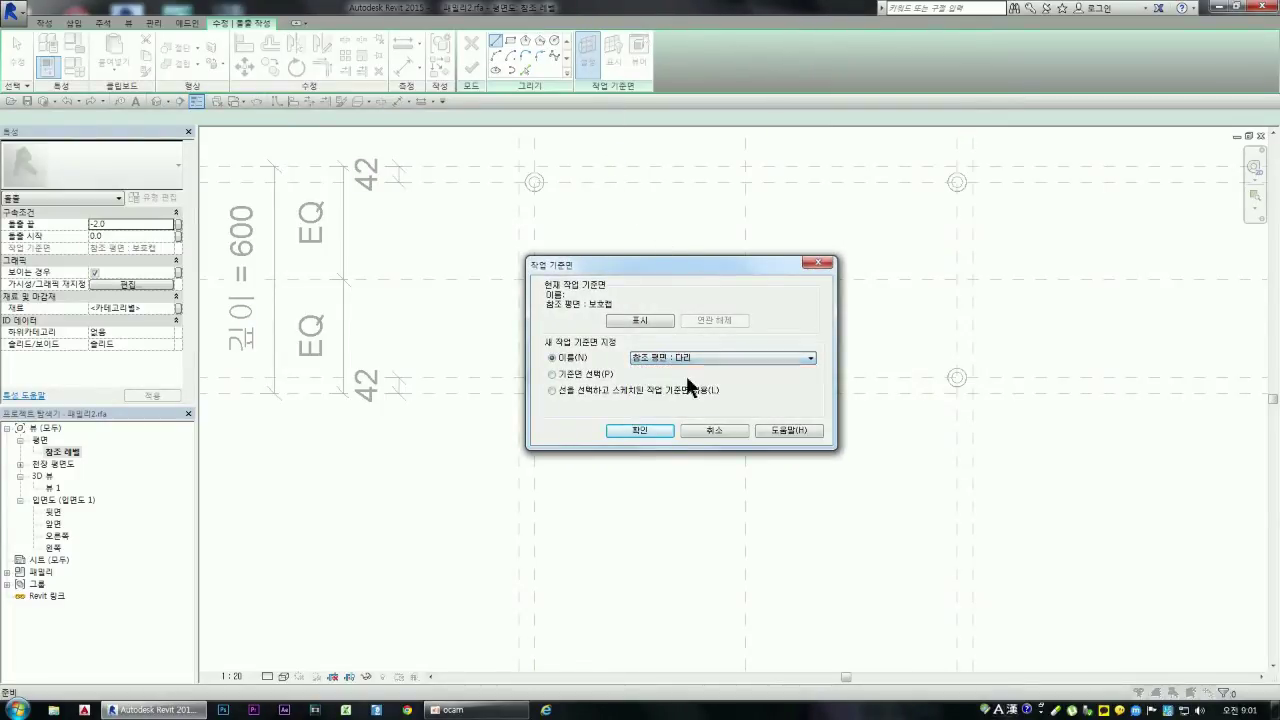
pyautogui.click(641, 431)
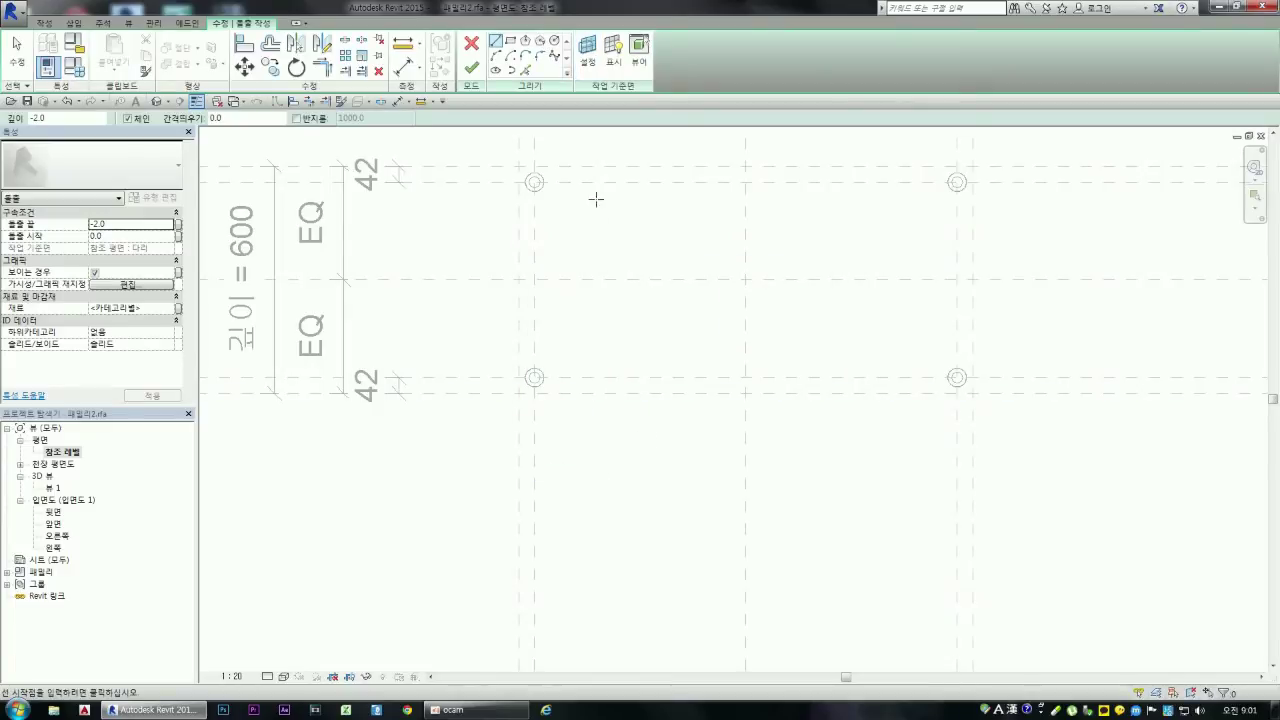
# Step: Check the setup in the 앞면 front elevation, then return to the 참조 레벨 plan
pyautogui.doubleClick(53, 524)
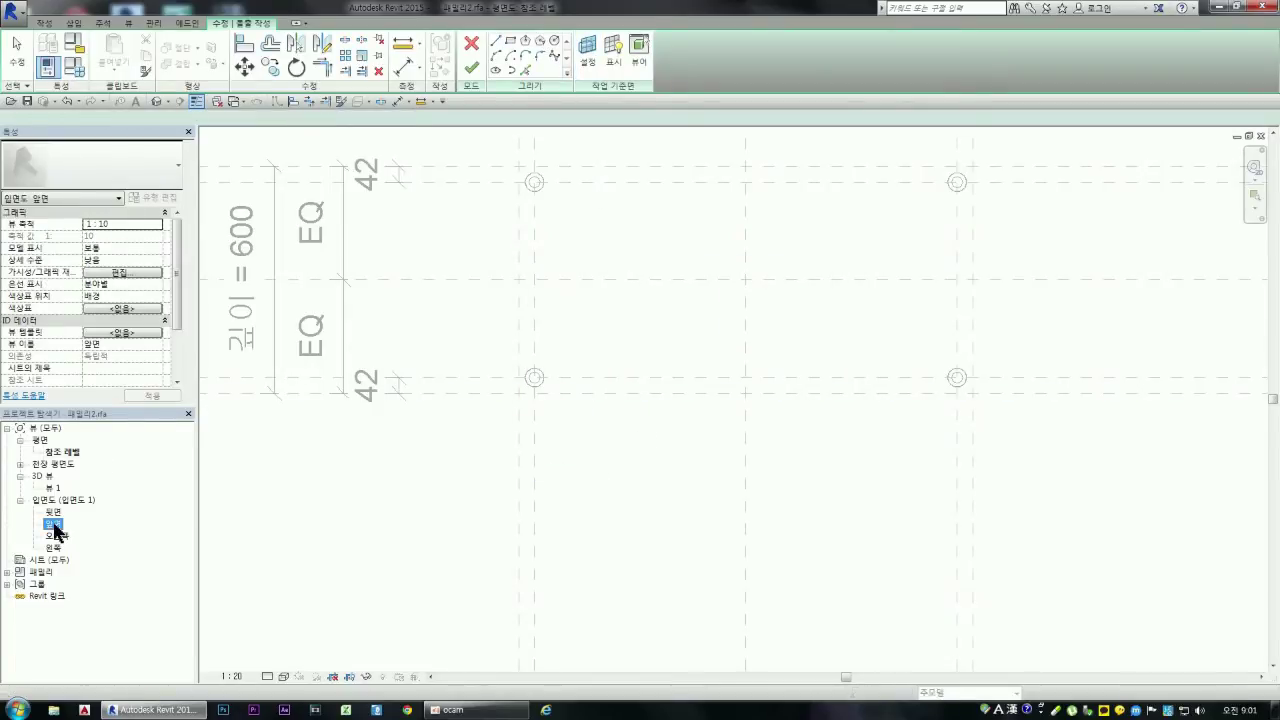
pyautogui.scroll(-2, 570, 497)
pyautogui.scroll(2, 456, 500)
pyautogui.scroll(2, 458, 510)
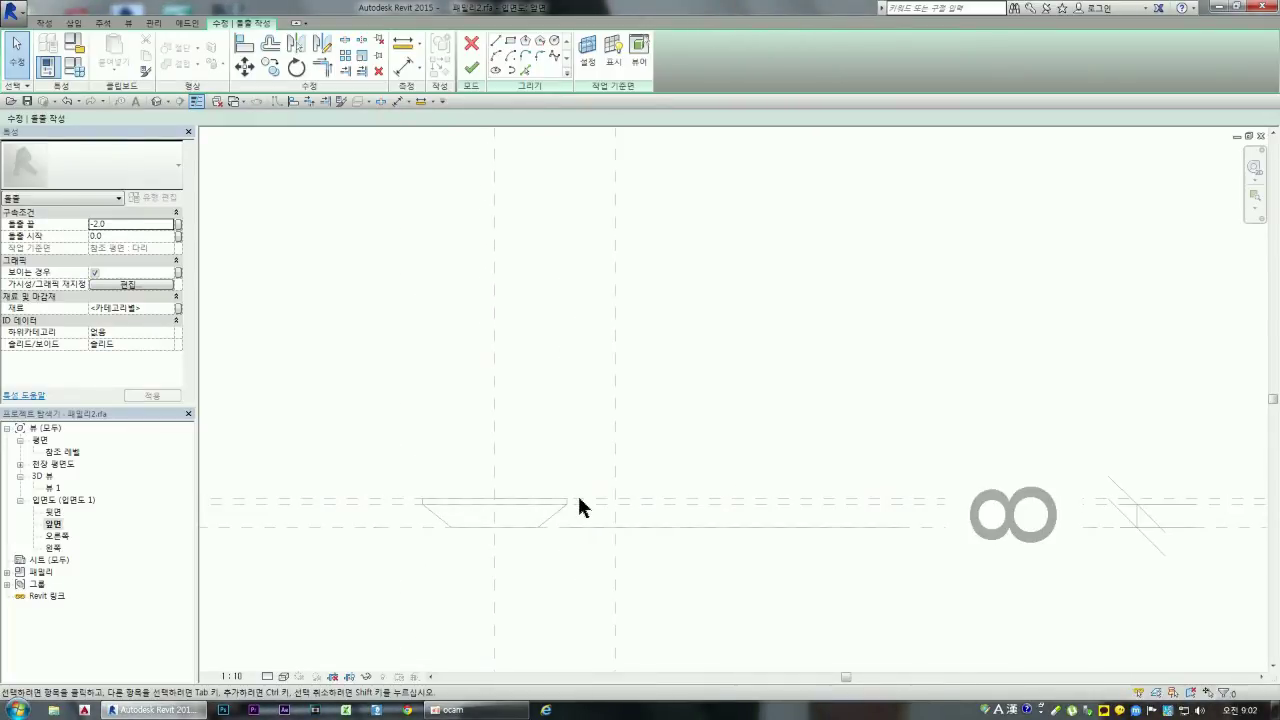
pyautogui.scroll(2, 455, 512)
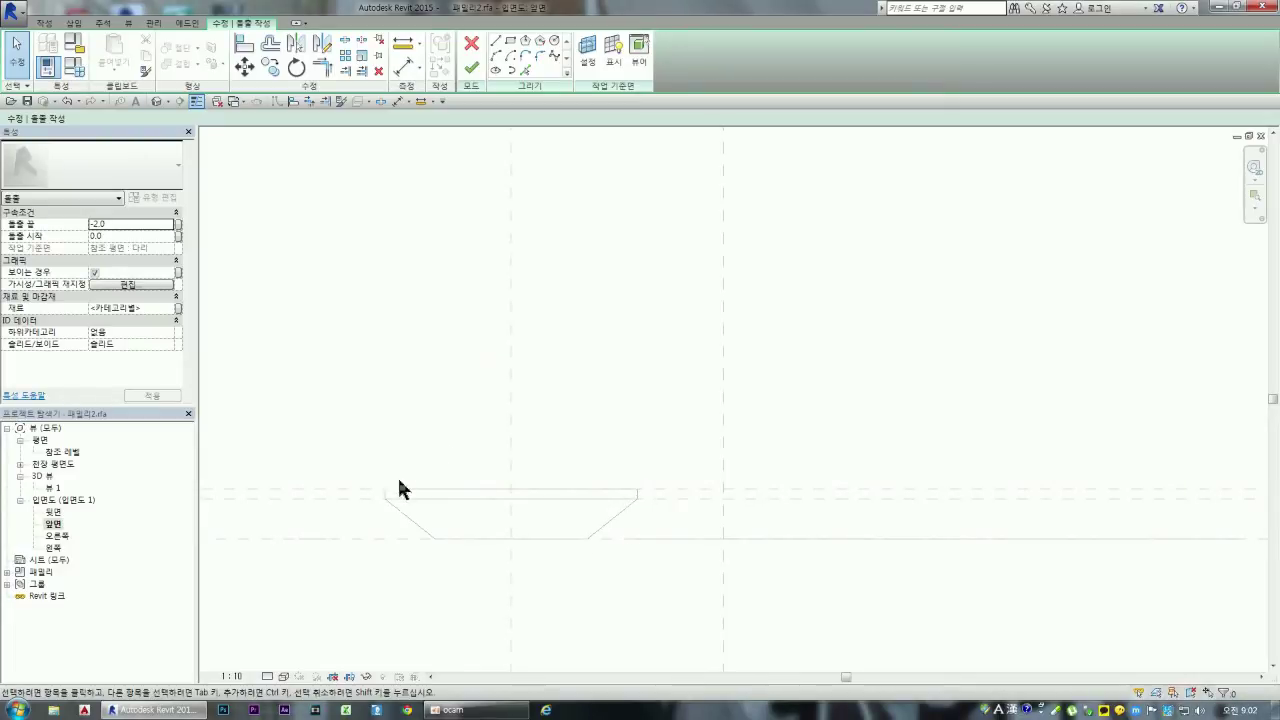
pyautogui.scroll(-2, 531, 541)
pyautogui.scroll(-2, 532, 539)
pyautogui.scroll(-2, 531, 500)
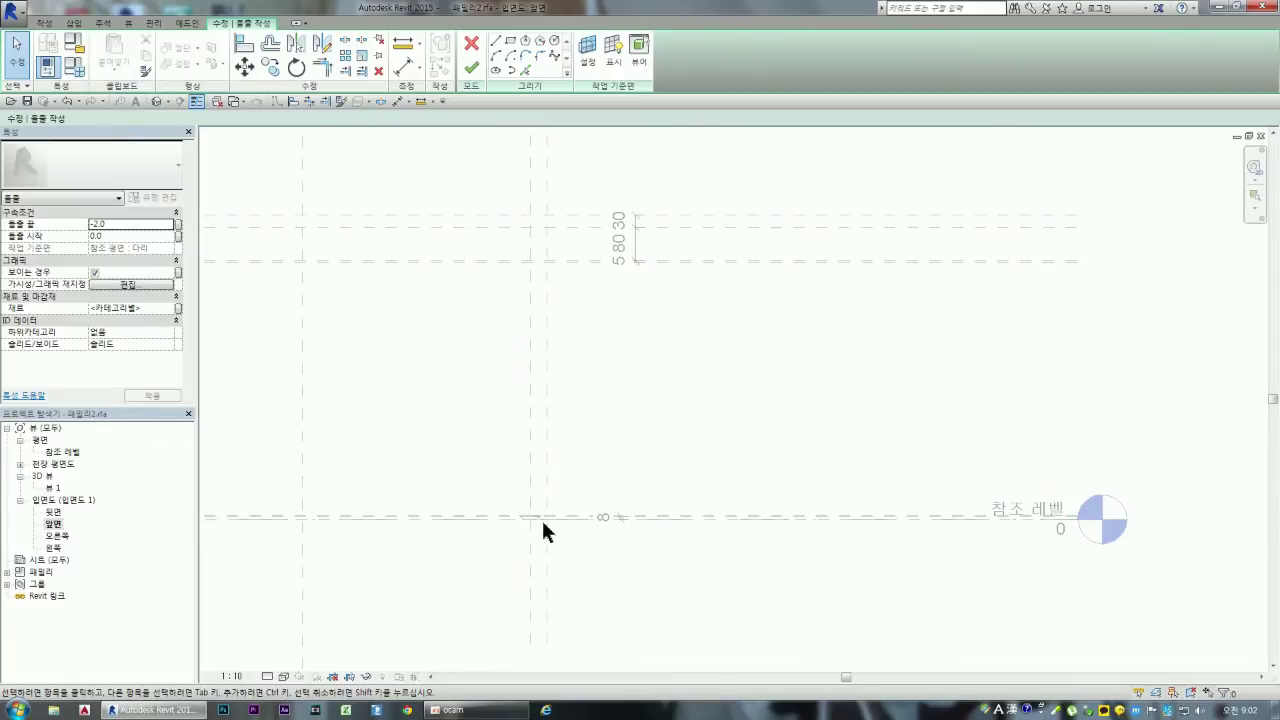
pyautogui.scroll(1, 493, 519)
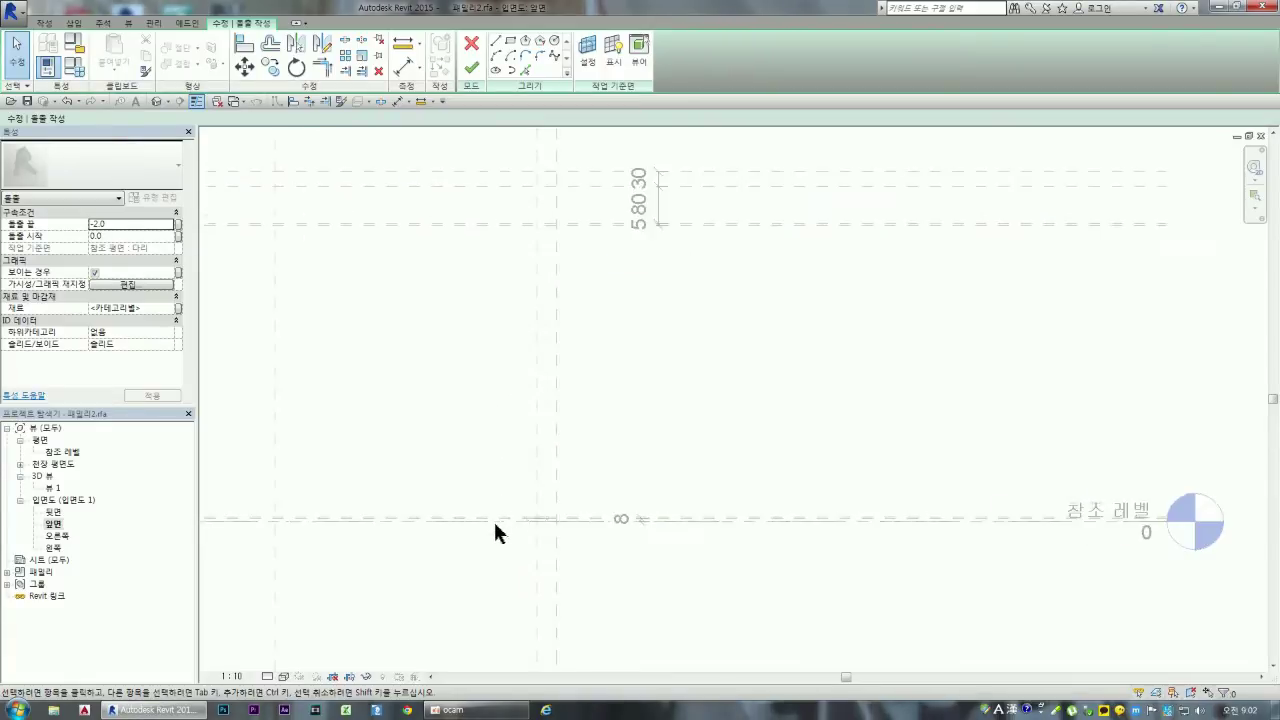
pyautogui.scroll(4, 520, 522)
pyautogui.scroll(-1, 550, 530)
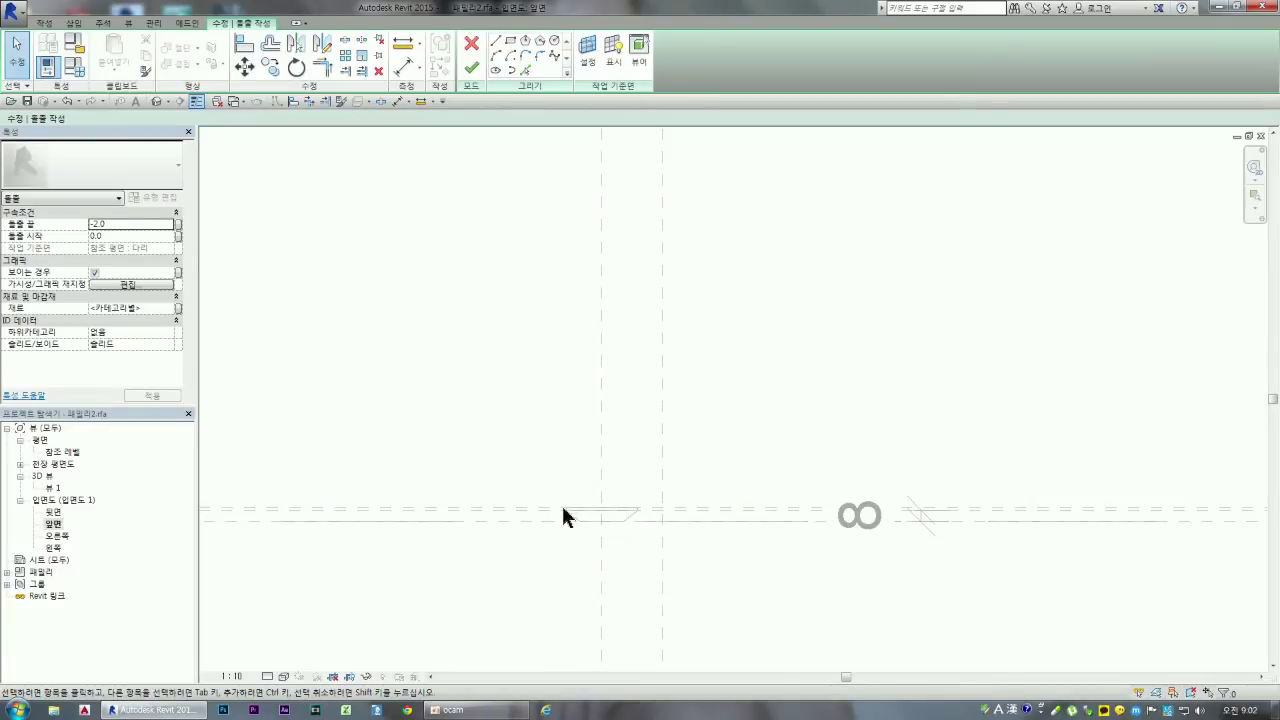
pyautogui.scroll(-2, 560, 530)
pyautogui.scroll(-2, 562, 414)
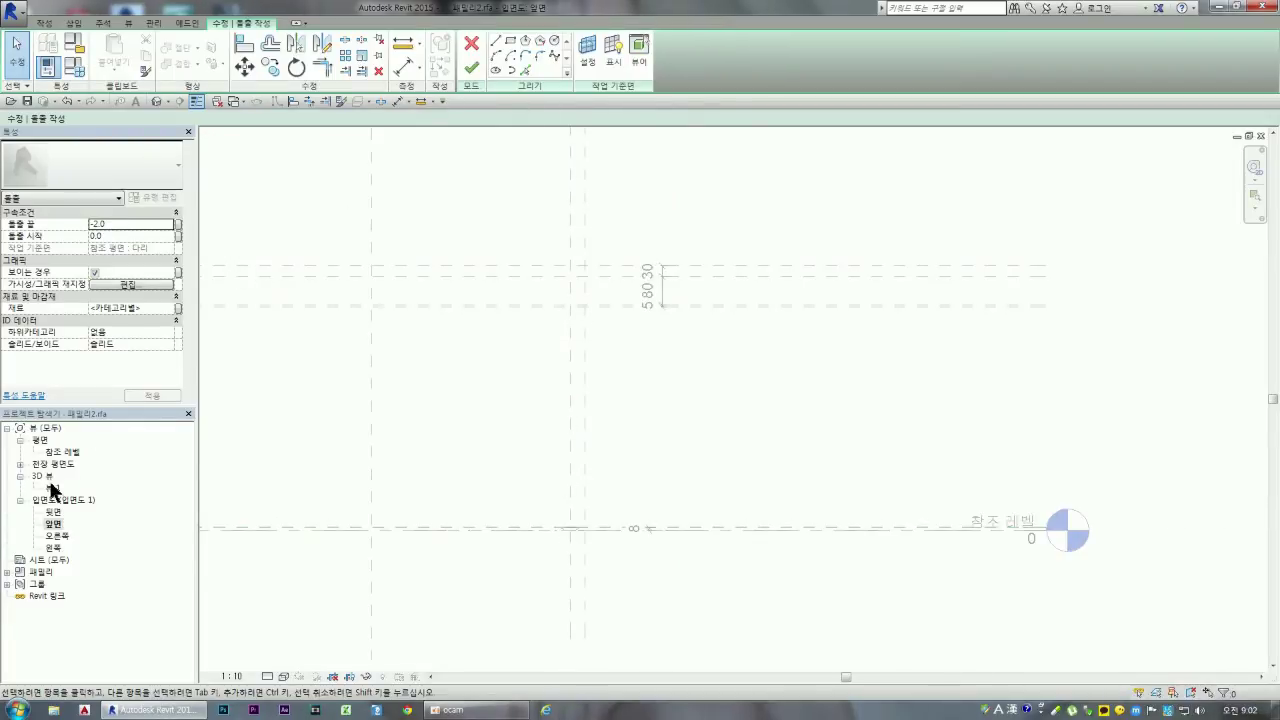
pyautogui.doubleClick(62, 452)
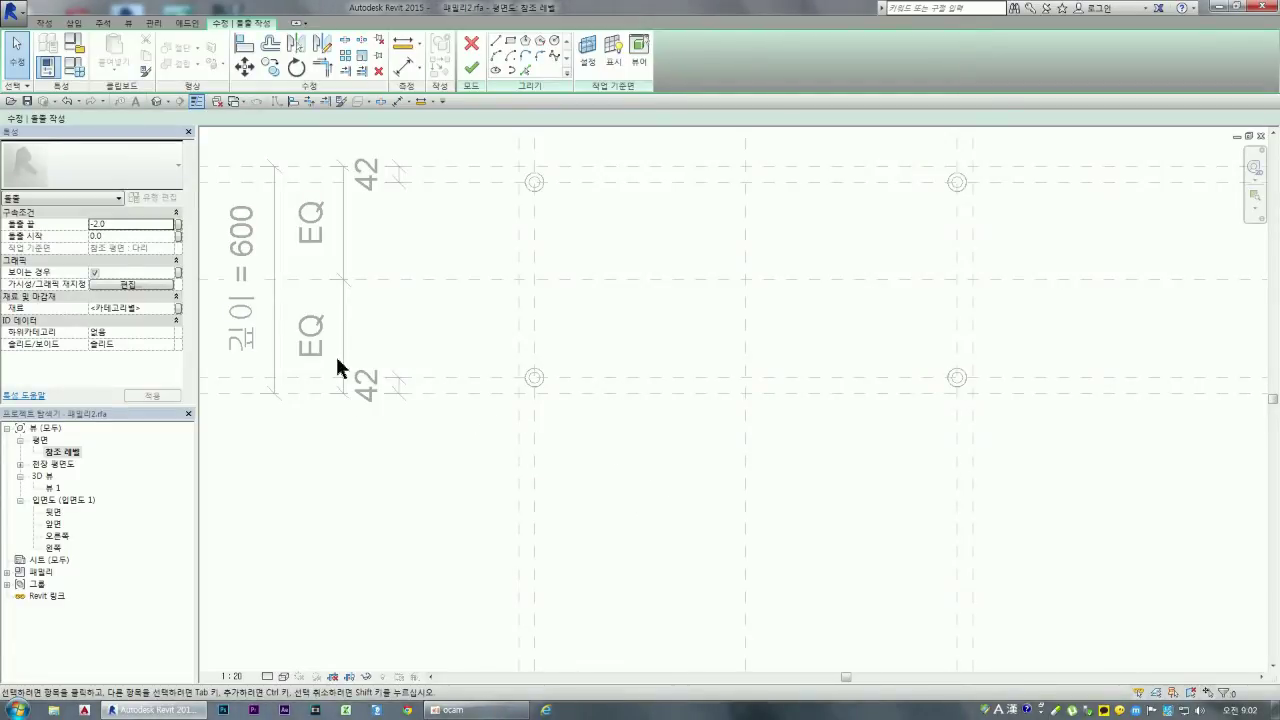
# Step: Change the extrusion end from -2.0 to -625.0, then view the 앞면 front elevation
pyautogui.click(114, 226)
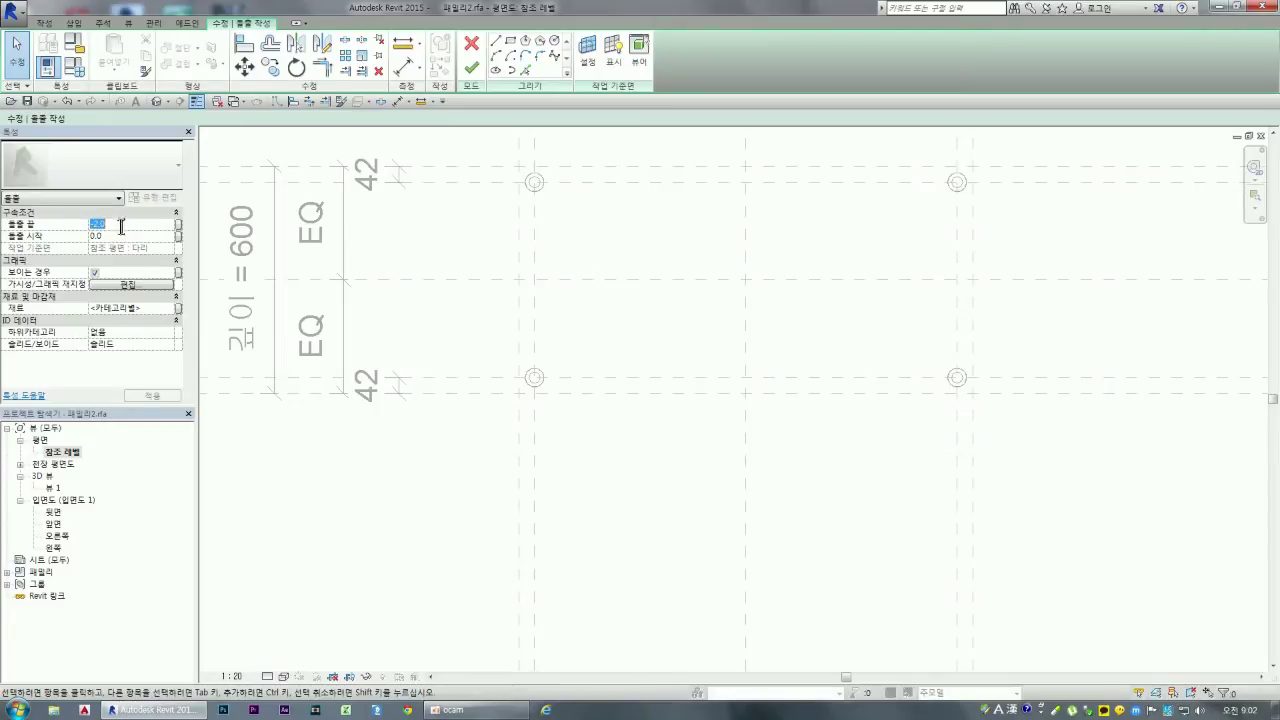
pyautogui.write('-6')
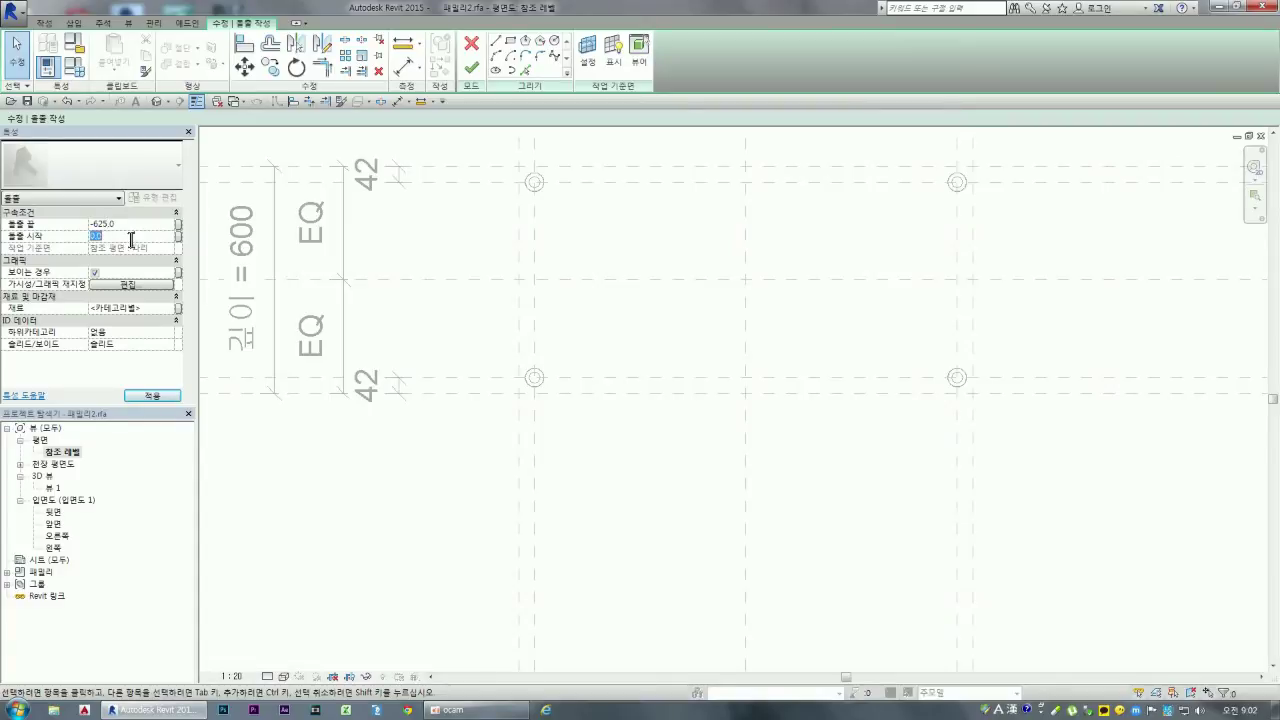
pyautogui.click(134, 236)
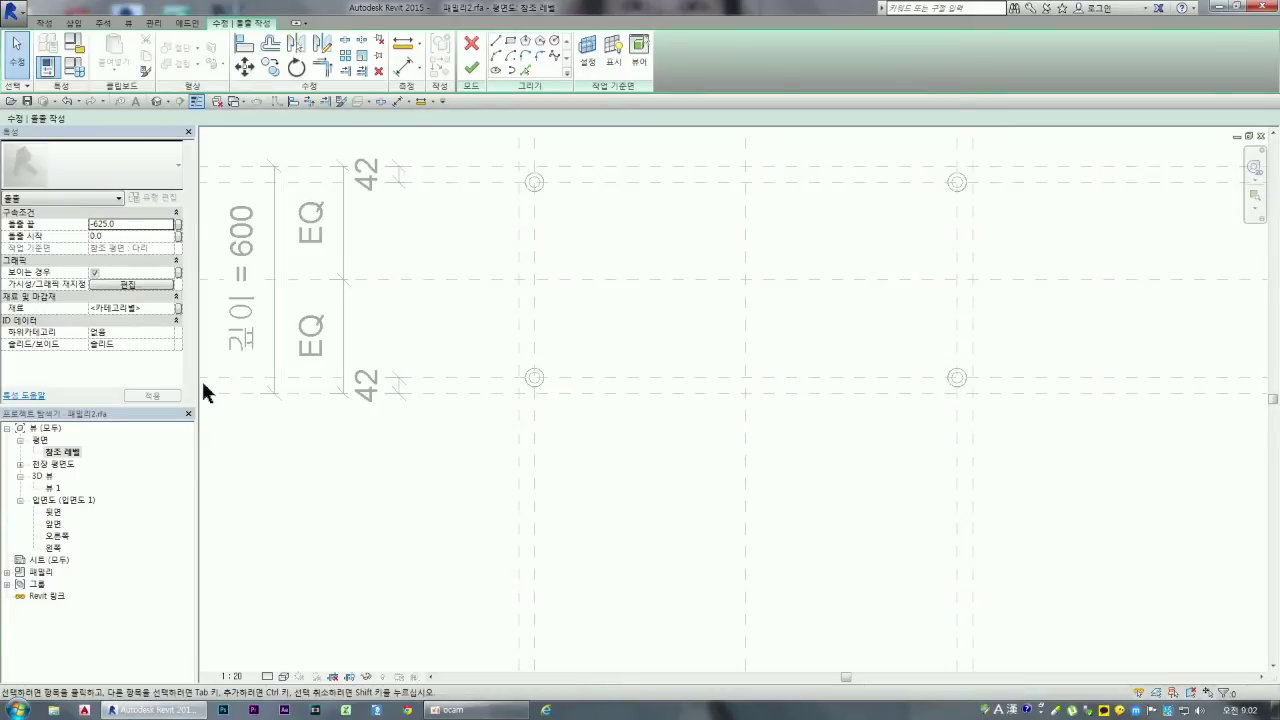
pyautogui.doubleClick(54, 523)
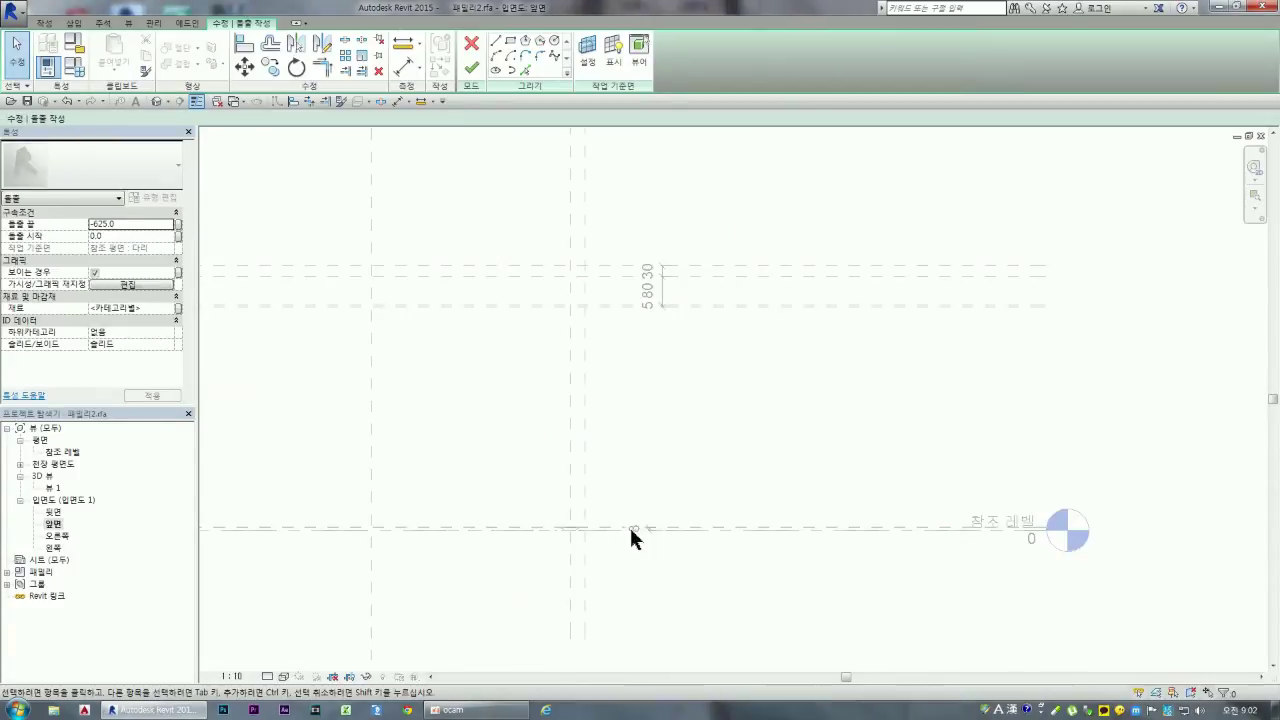
# Step: Zoom around the 앞면 front elevation to inspect the reference planes, then return to 참조 레벨
pyautogui.scroll(2, 600, 532)
pyautogui.scroll(2, 557, 535)
pyautogui.scroll(3, 551, 531)
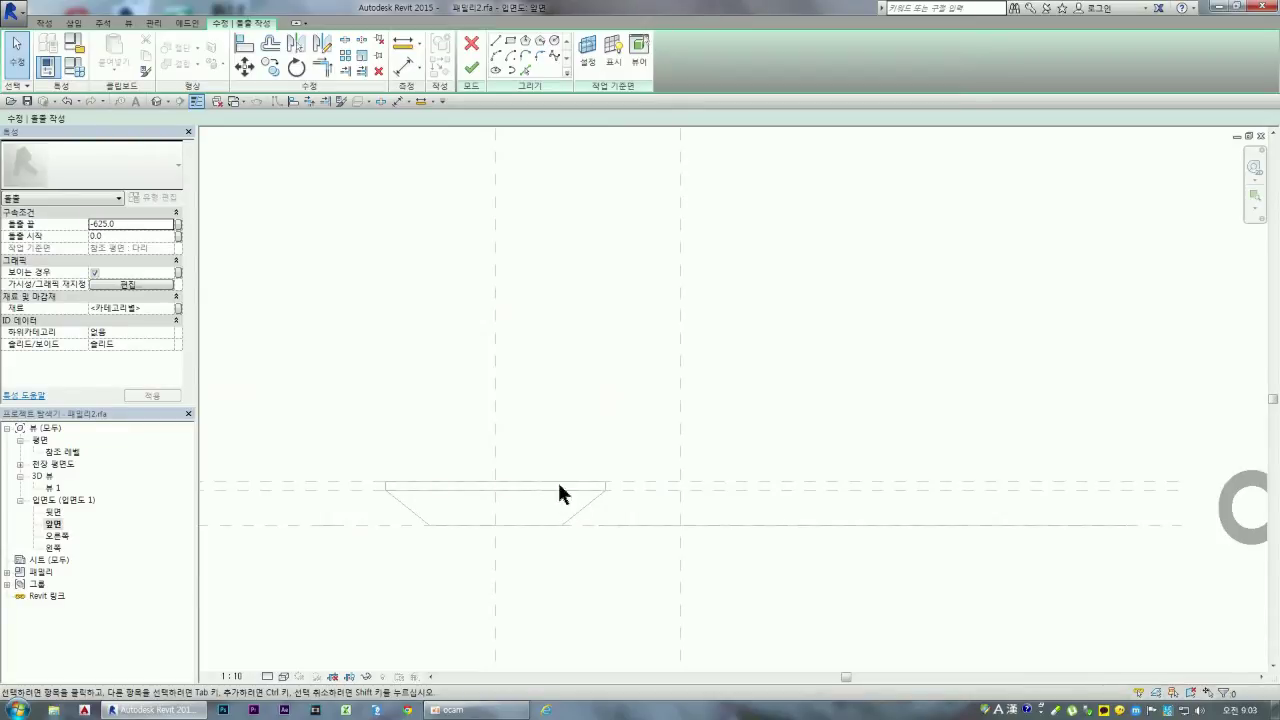
pyautogui.scroll(3, 541, 519)
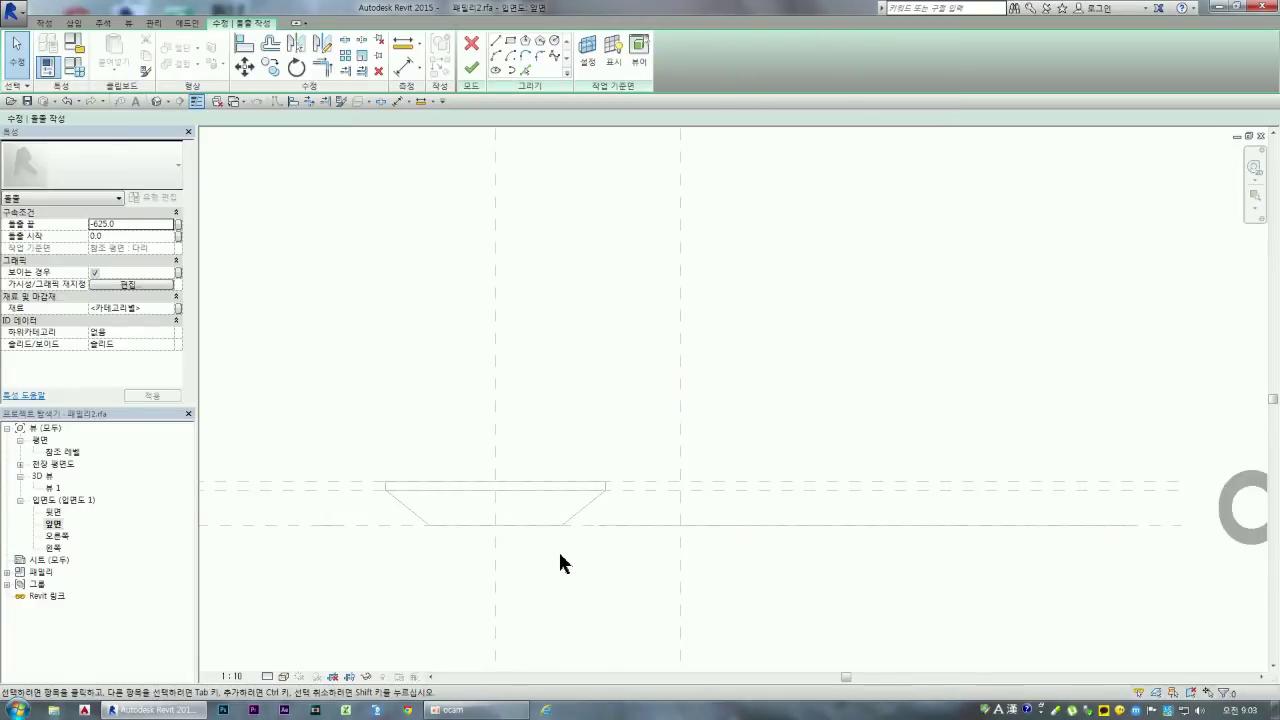
pyautogui.scroll(-2, 576, 545)
pyautogui.scroll(1, 576, 400)
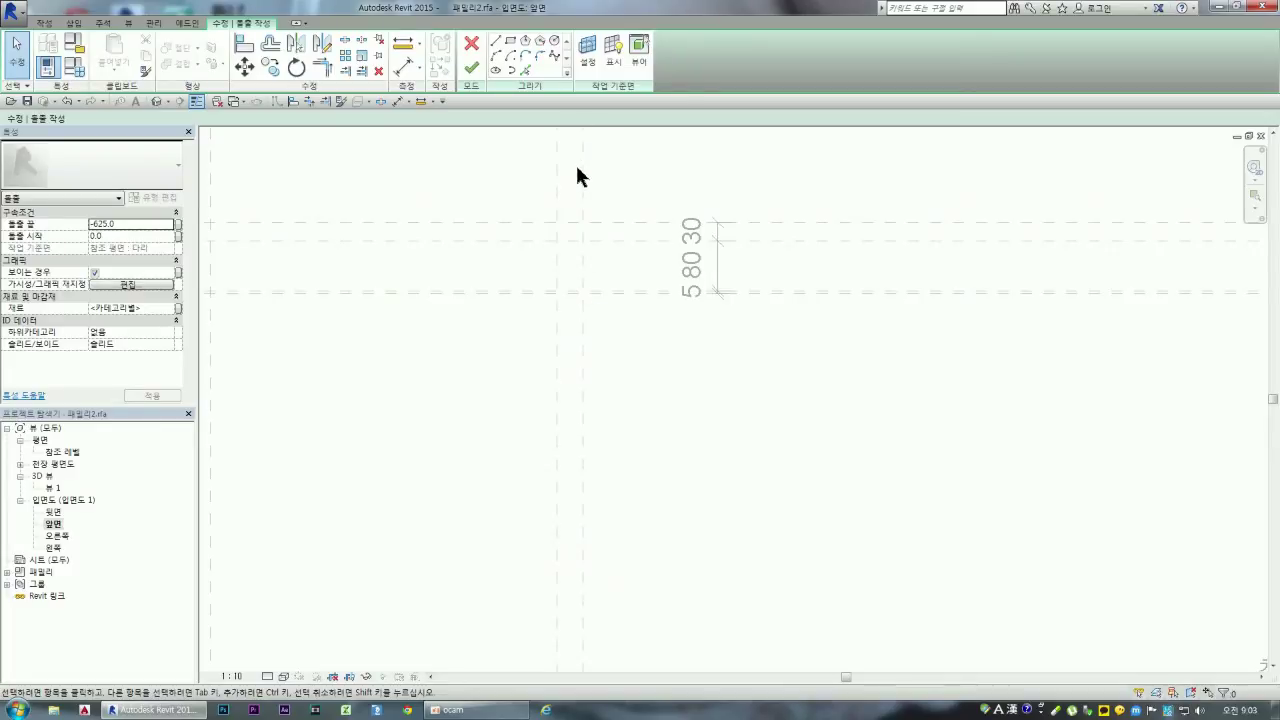
pyautogui.scroll(-3, 577, 176)
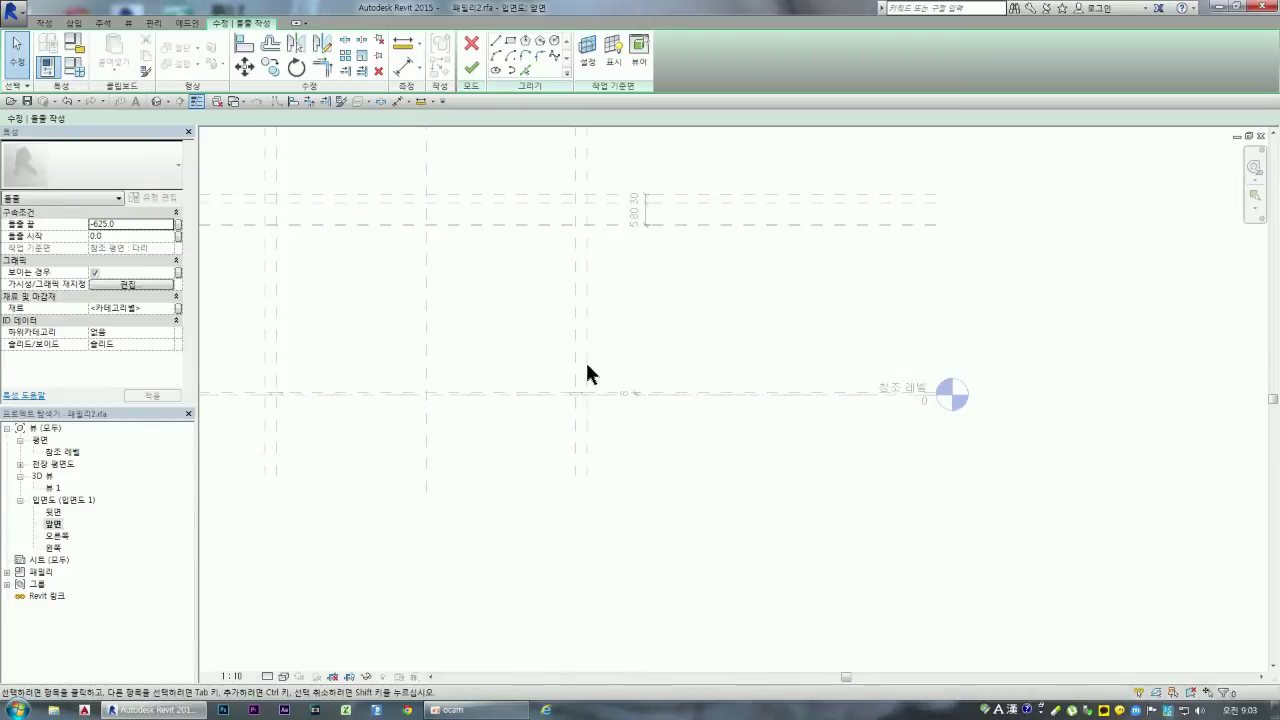
pyautogui.scroll(5, 576, 387)
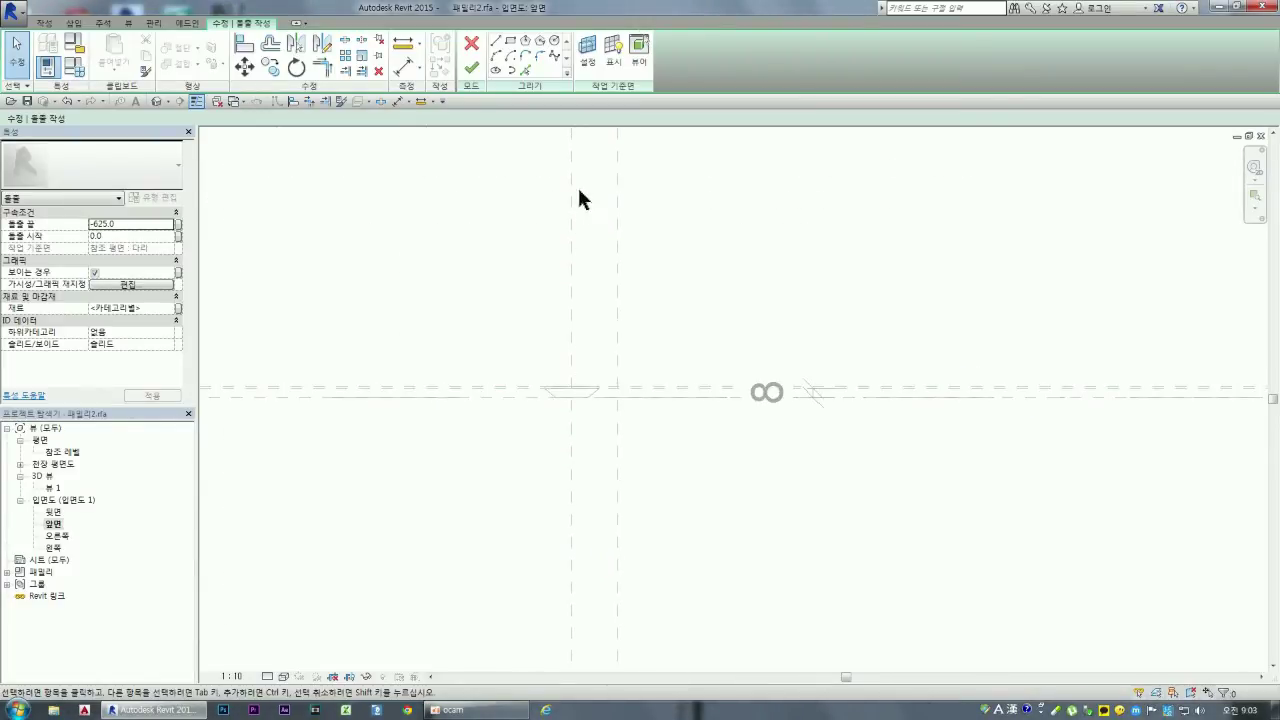
pyautogui.scroll(3, 577, 388)
pyautogui.scroll(2, 574, 394)
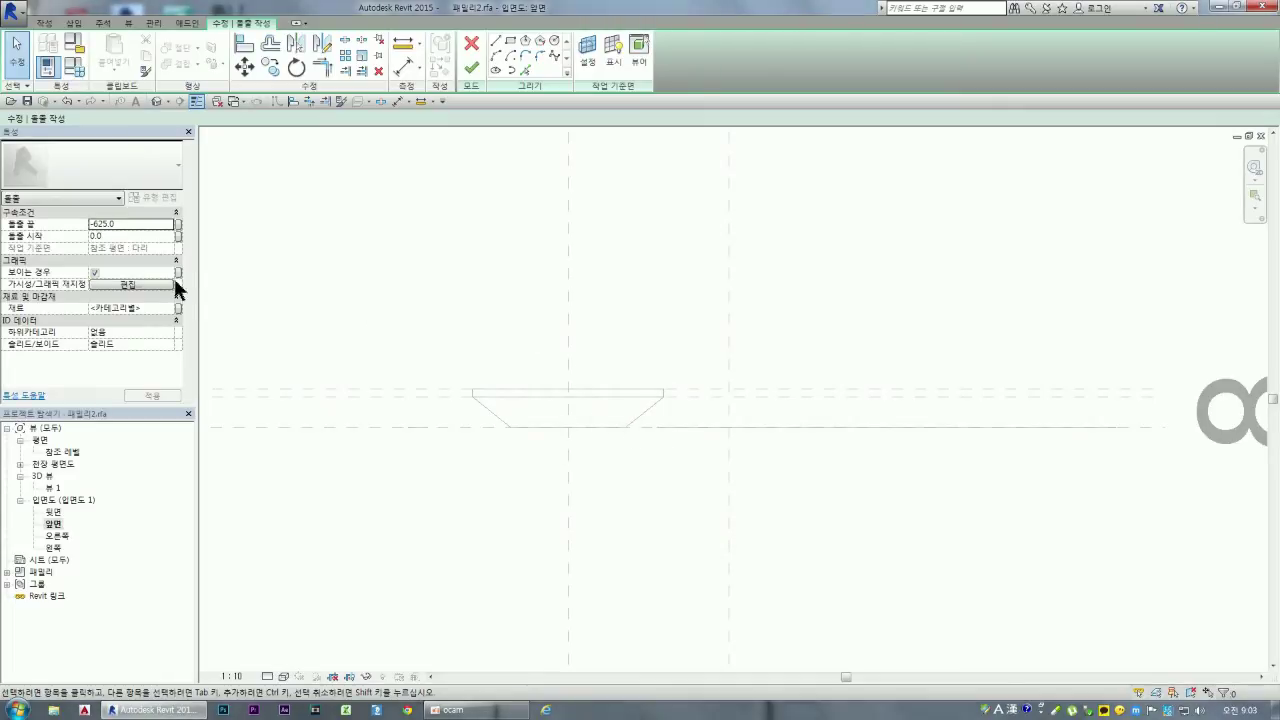
pyautogui.doubleClick(67, 451)
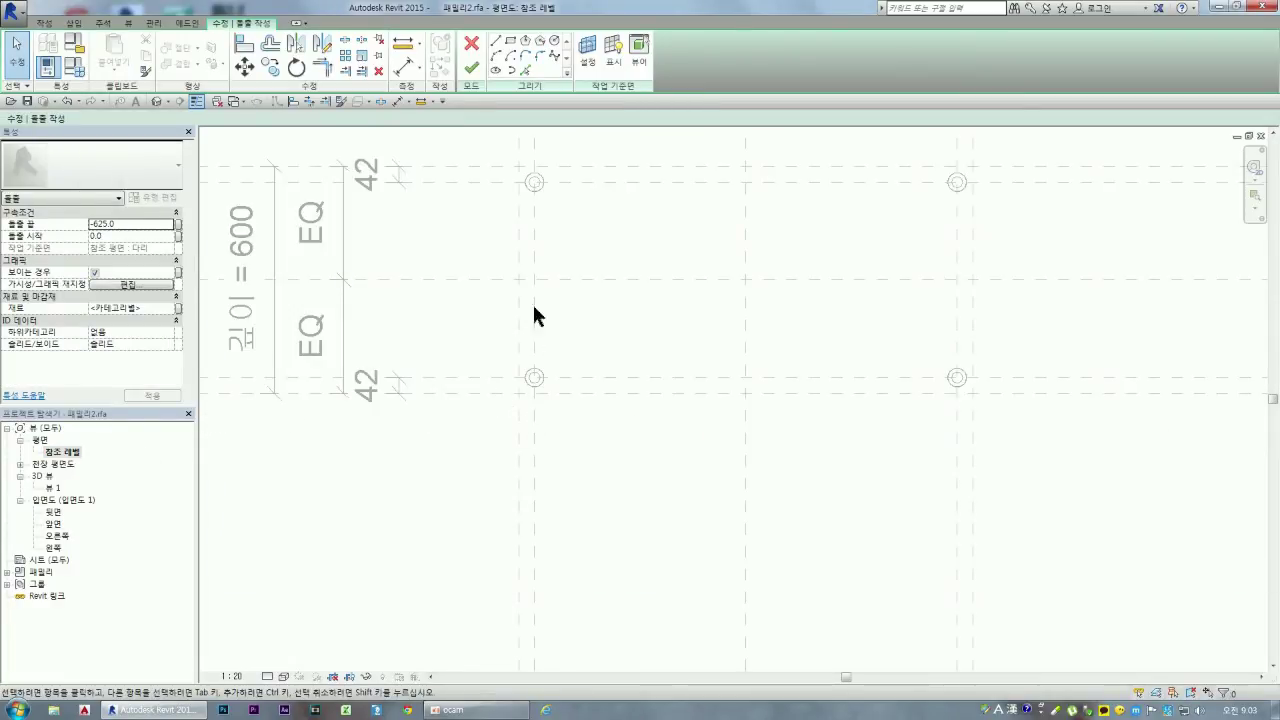
# Step: Draw a circle of radius 25 centred on the upper-left reference-plane intersection
pyautogui.click(554, 41)
pyautogui.scroll(5, 549, 206)
pyautogui.scroll(3, 608, 290)
pyautogui.scroll(1, 608, 290)
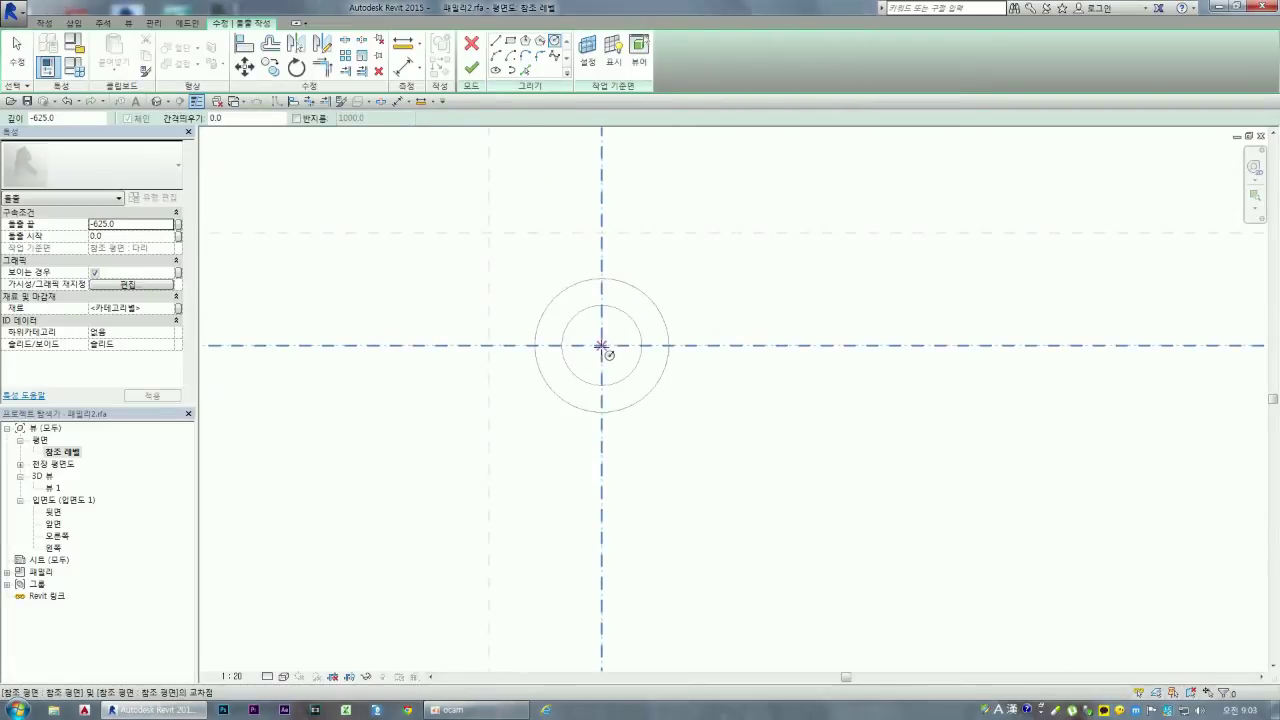
pyautogui.click(601, 345)
pyautogui.write('25')
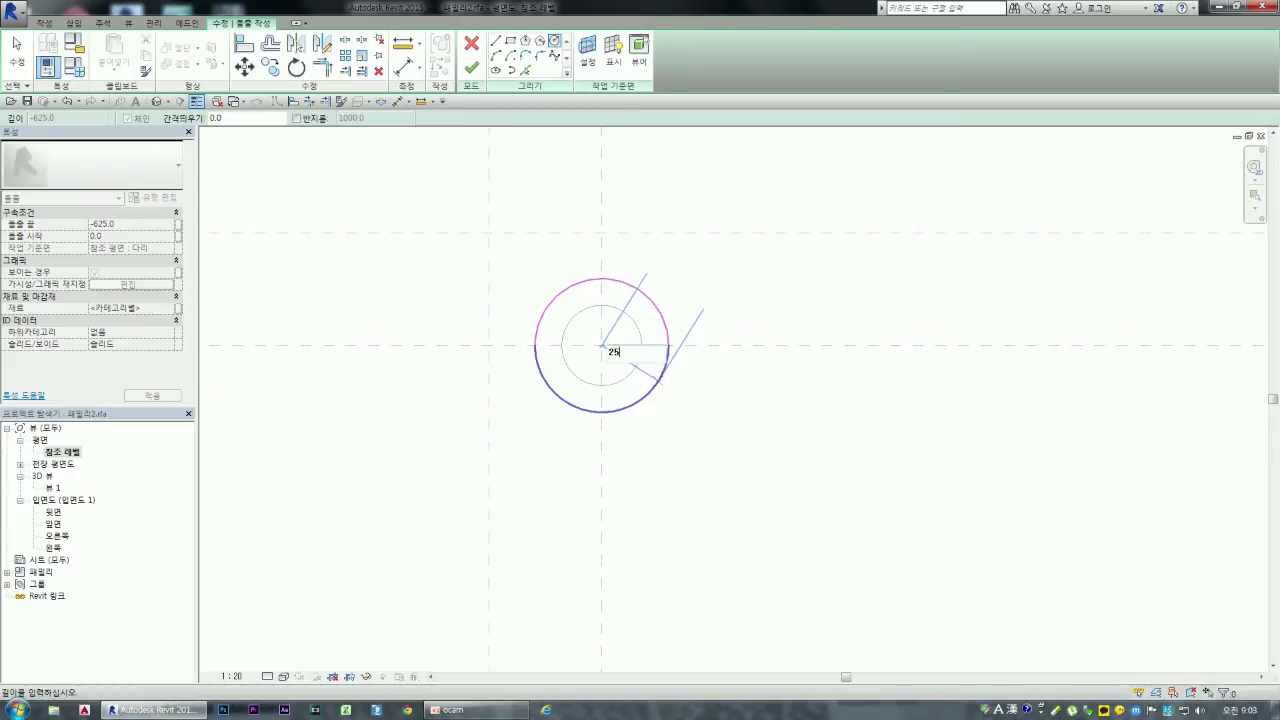
pyautogui.press('Return')
# Step: Zoom out and back in to check the circle, then end the Circle tool
pyautogui.scroll(-1, 500, 320)
pyautogui.scroll(-3, 480, 318)
pyautogui.scroll(-2, 495, 320)
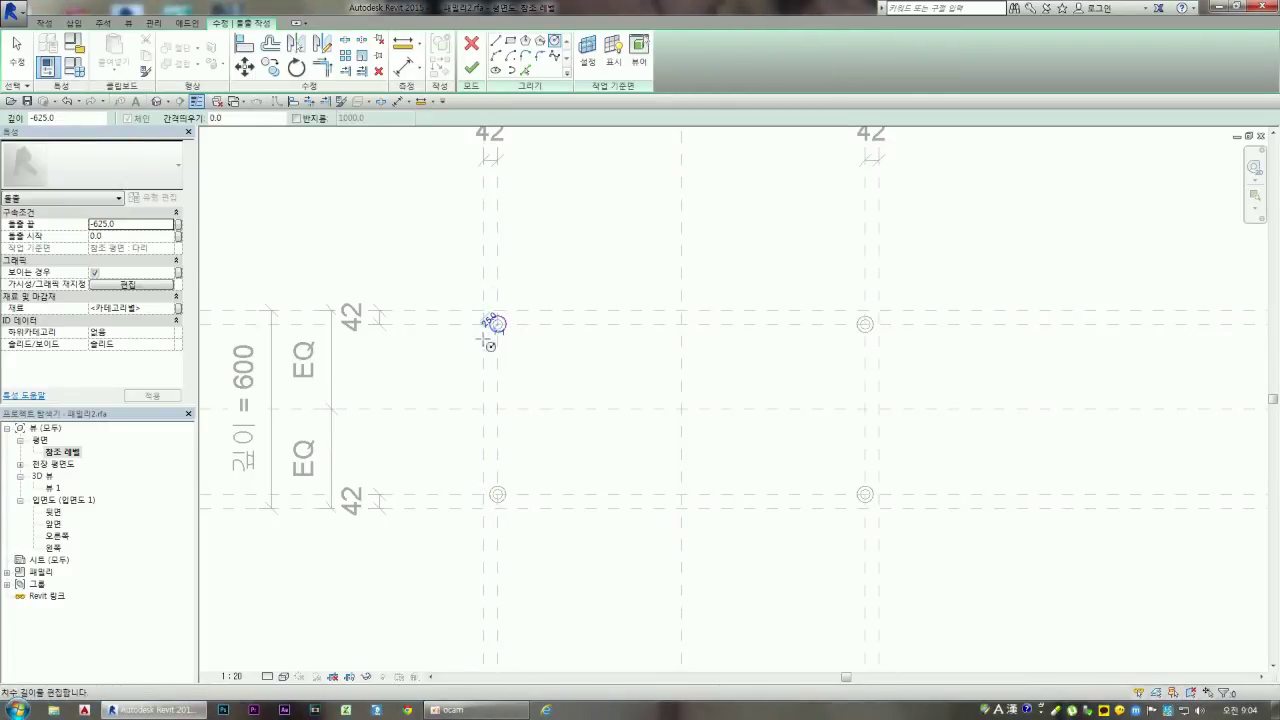
pyautogui.scroll(-1, 491, 329)
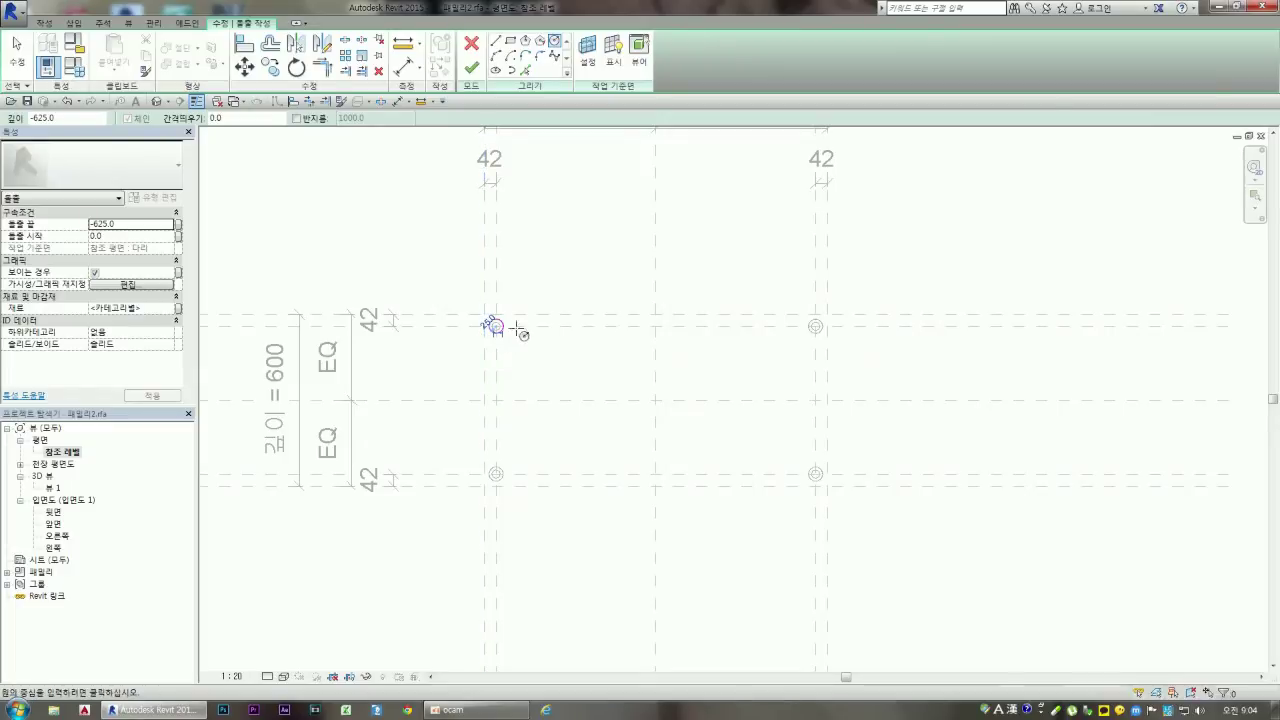
pyautogui.scroll(2, 490, 330)
pyautogui.scroll(1, 490, 330)
pyautogui.scroll(1, 492, 333)
pyautogui.scroll(1, 500, 335)
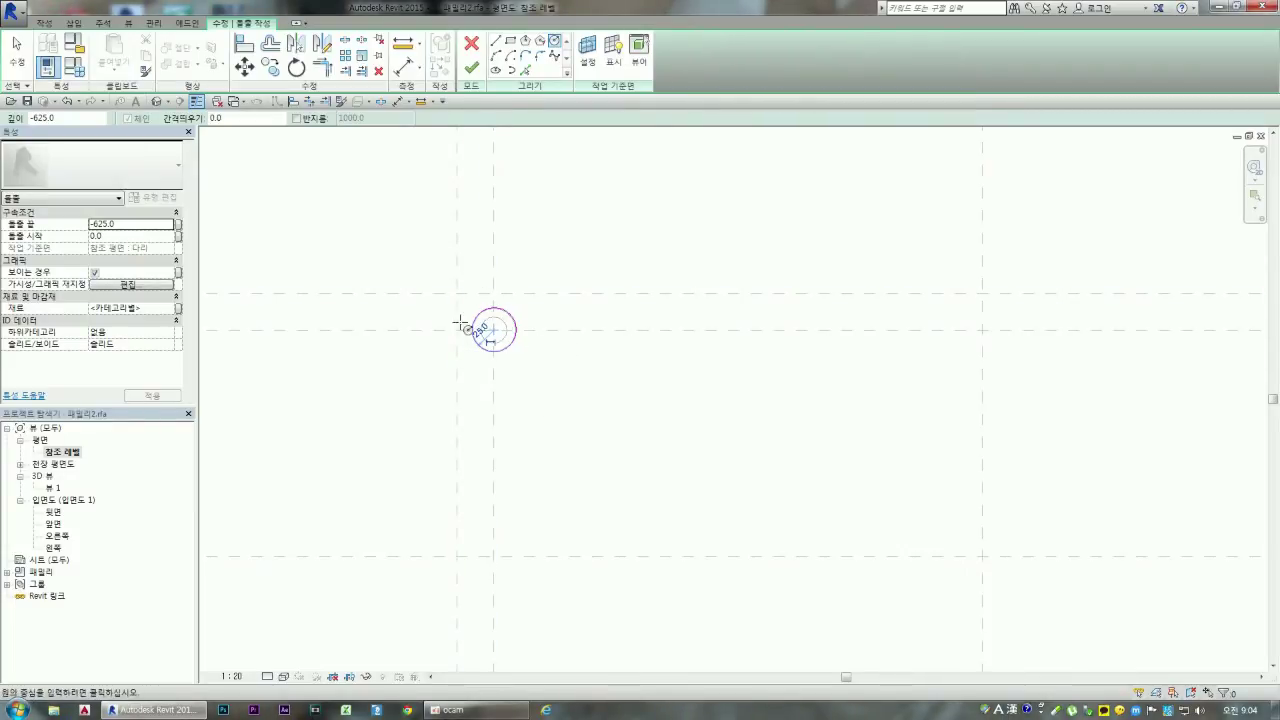
pyautogui.scroll(2, 491, 330)
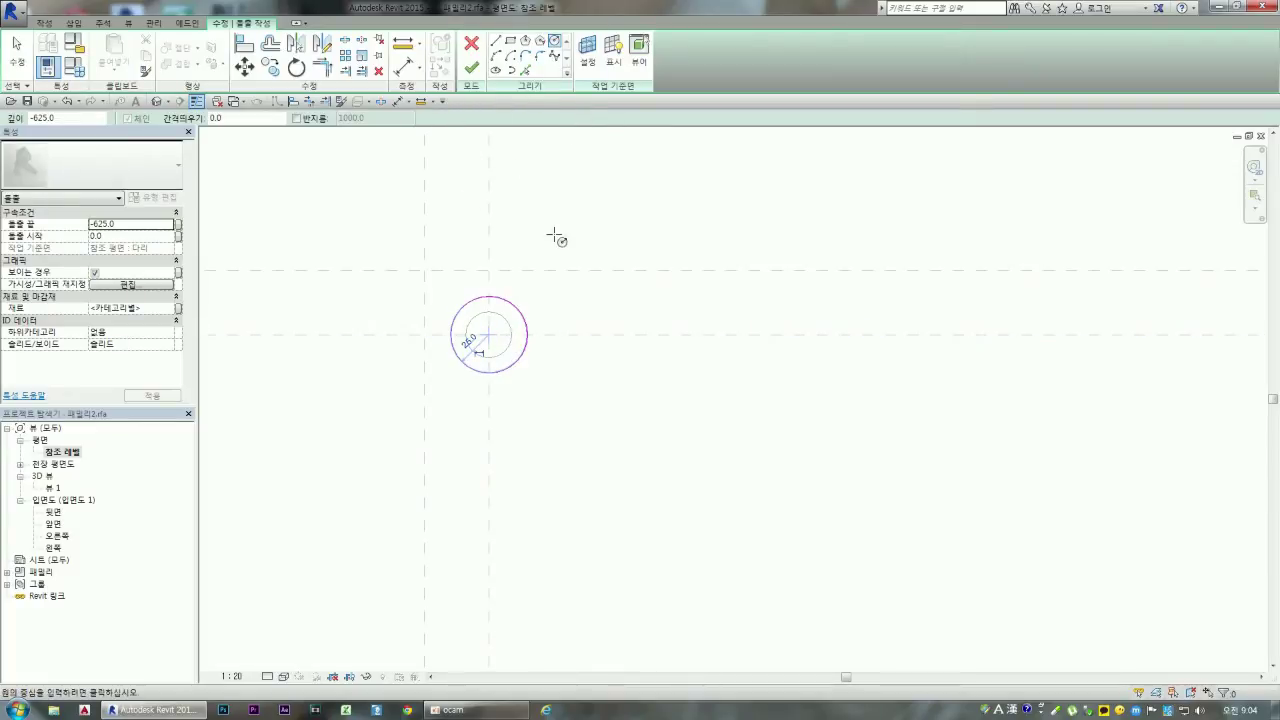
pyautogui.press('Escape')
pyautogui.press('Escape')
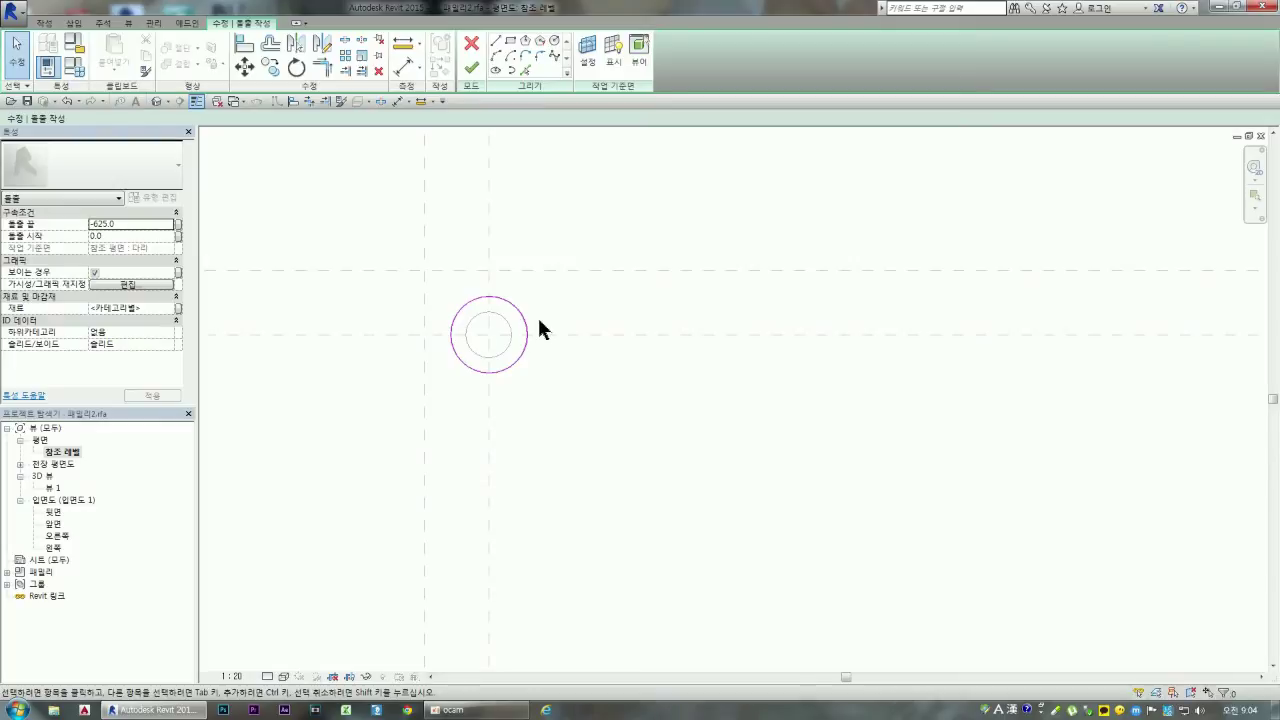
# Step: Show the circle's centre mark and align its centre to the vertical reference plane
pyautogui.click(526, 333)
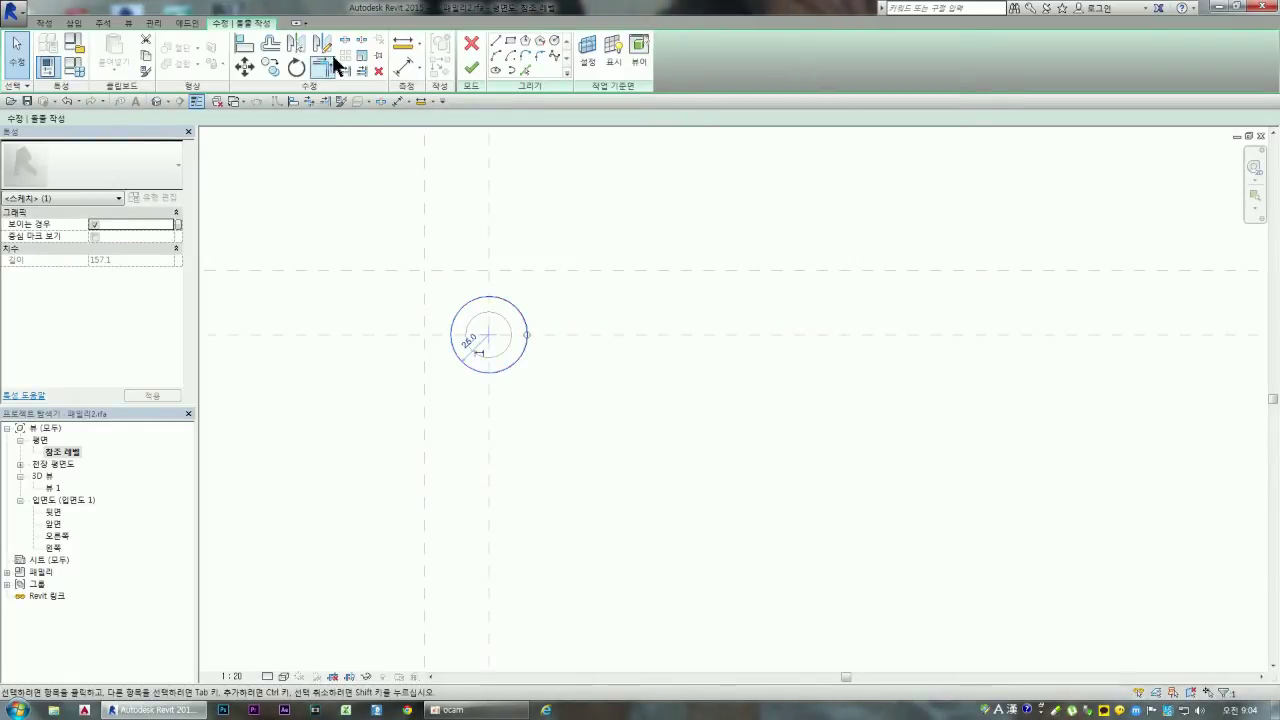
pyautogui.click(246, 46)
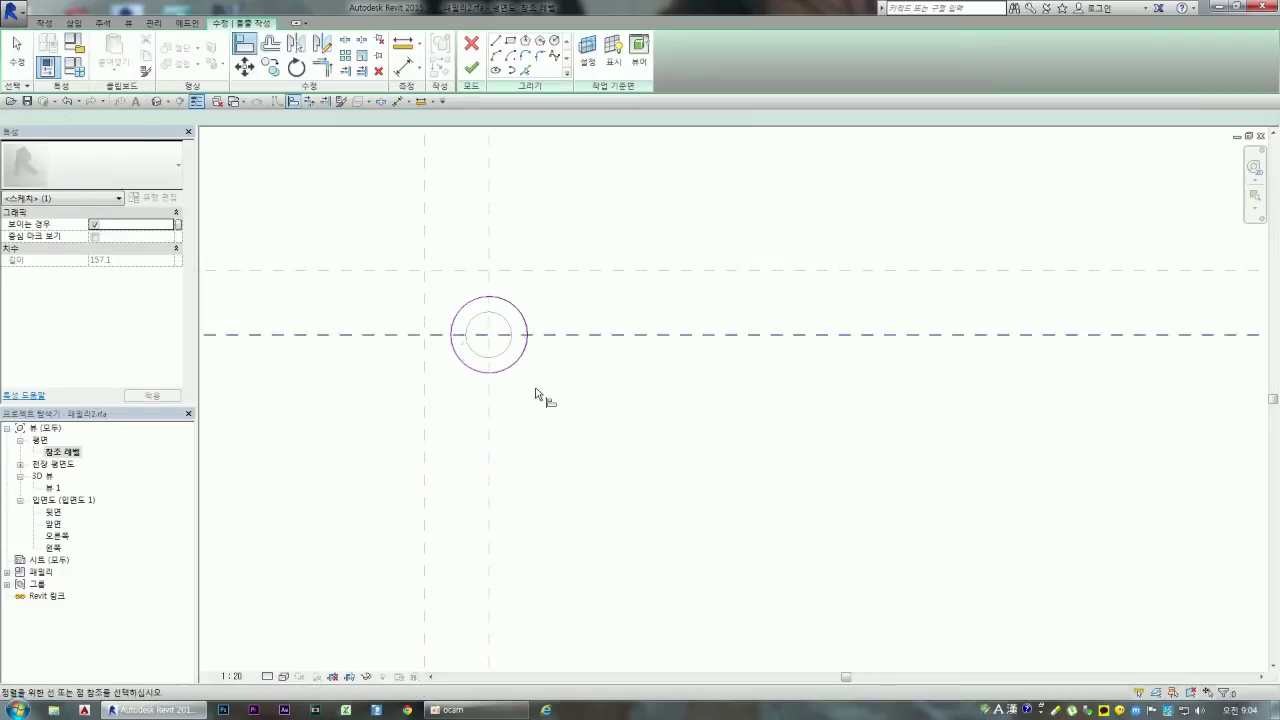
pyautogui.click(489, 407)
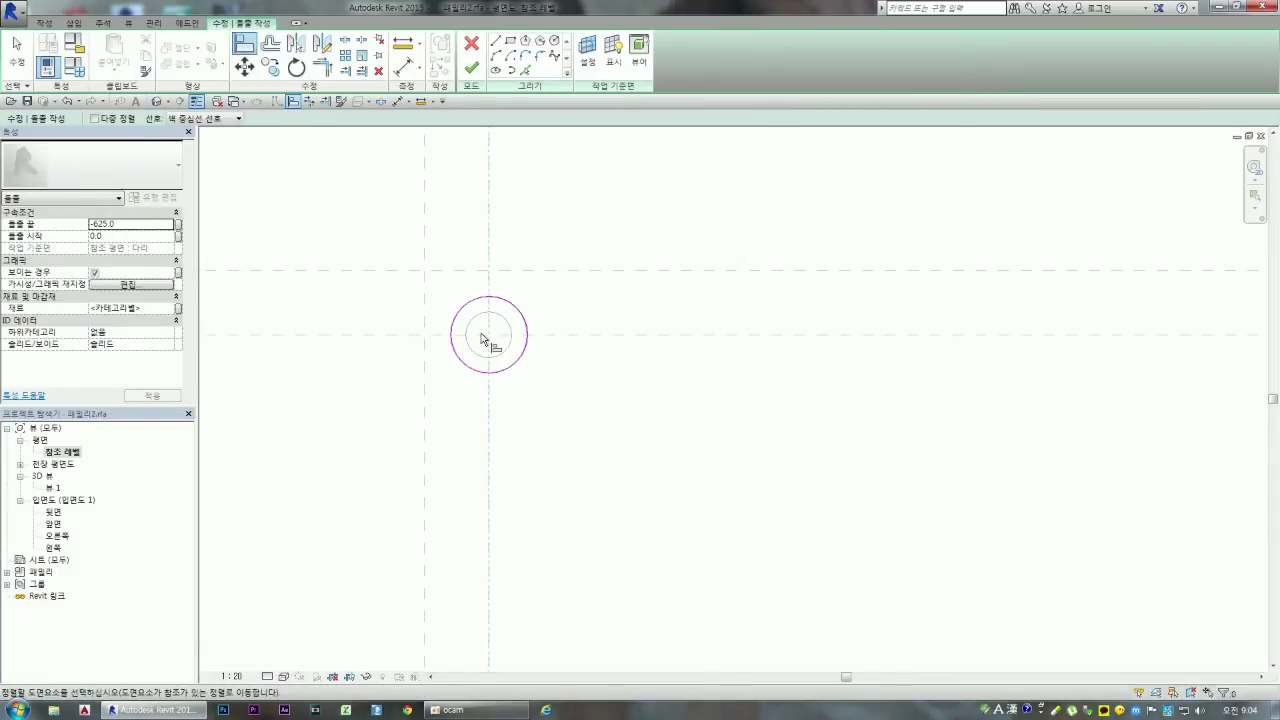
pyautogui.press('Escape')
pyautogui.press('Escape')
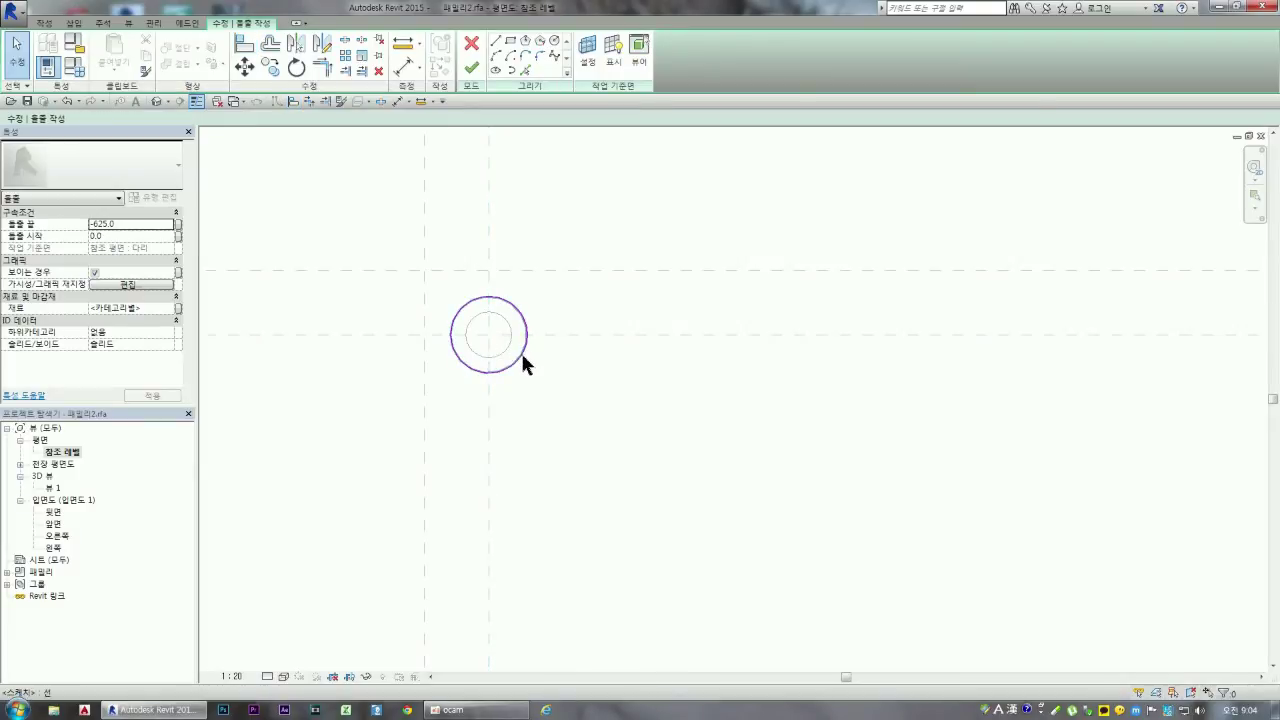
pyautogui.click(517, 352)
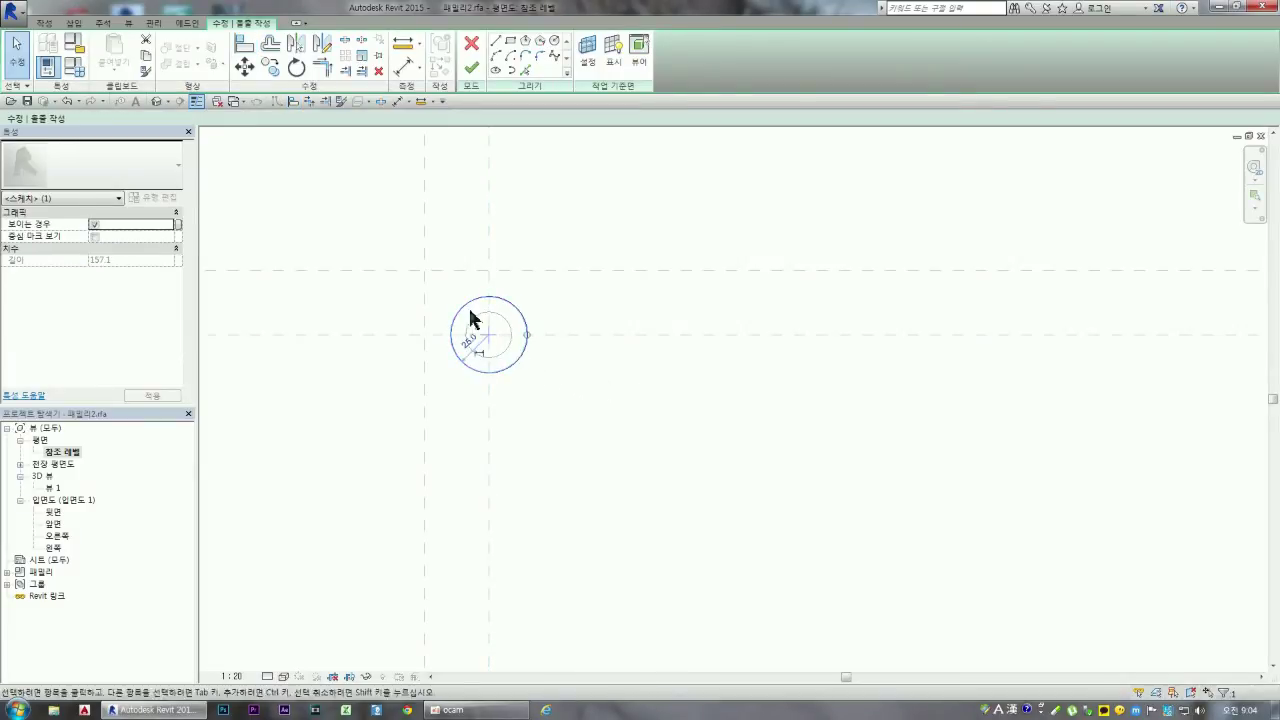
pyautogui.click(95, 237)
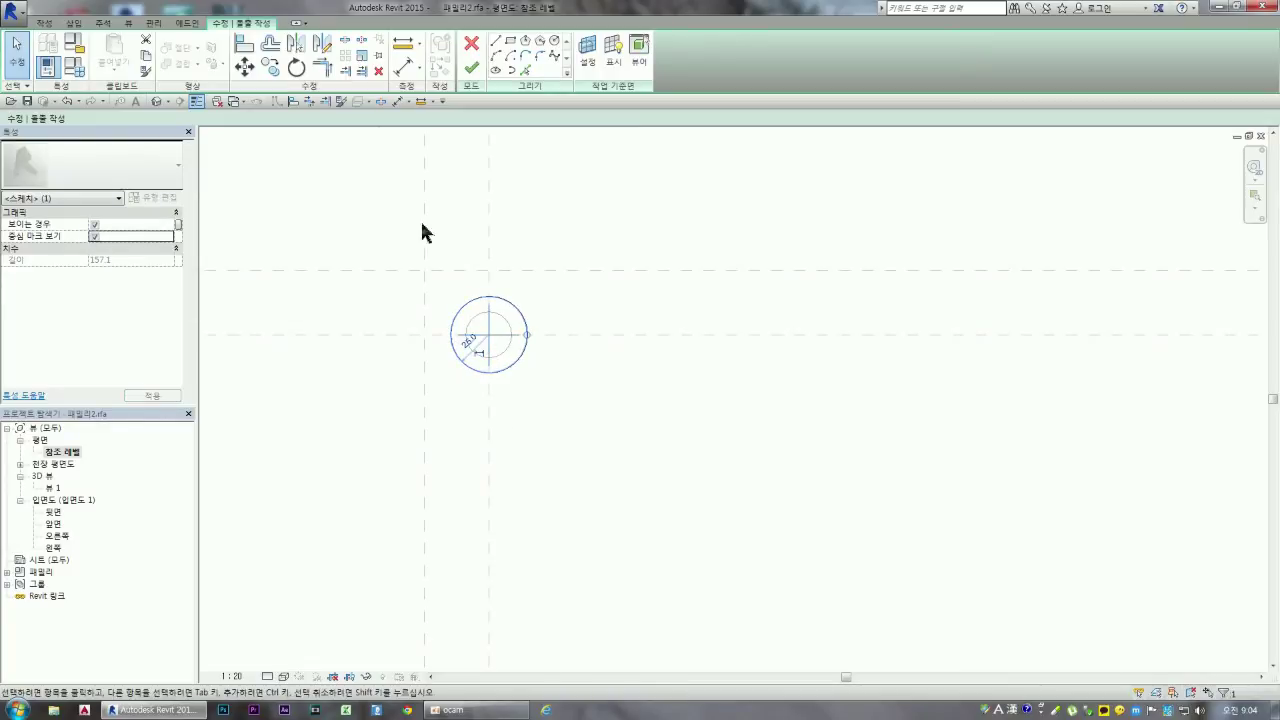
pyautogui.click(245, 46)
pyautogui.click(492, 430)
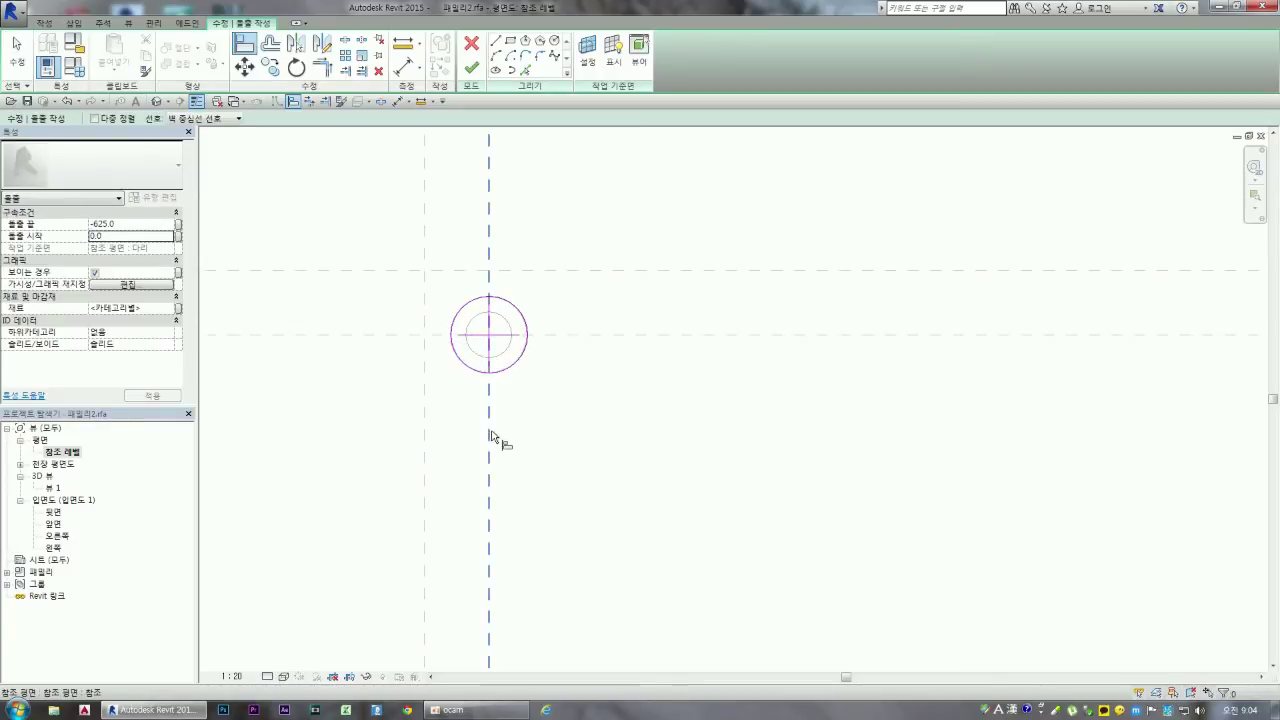
pyautogui.click(489, 368)
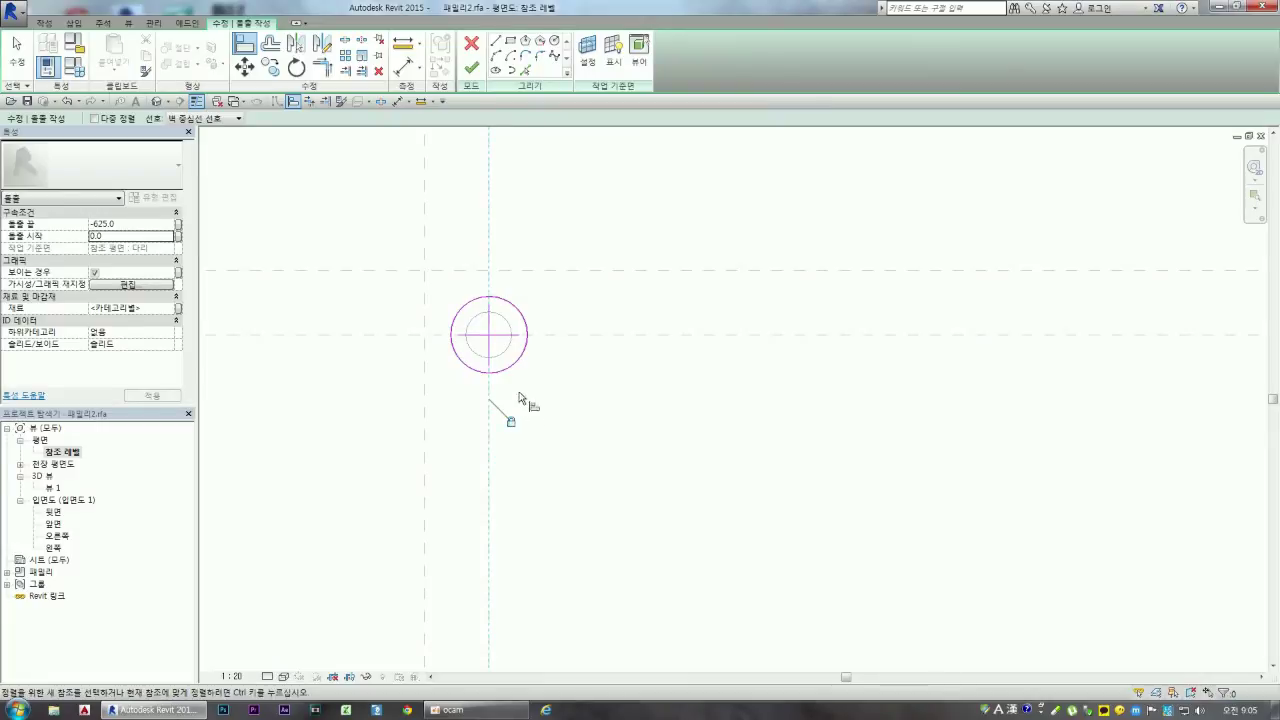
pyautogui.scroll(-3, 500, 355)
pyautogui.scroll(-3, 440, 297)
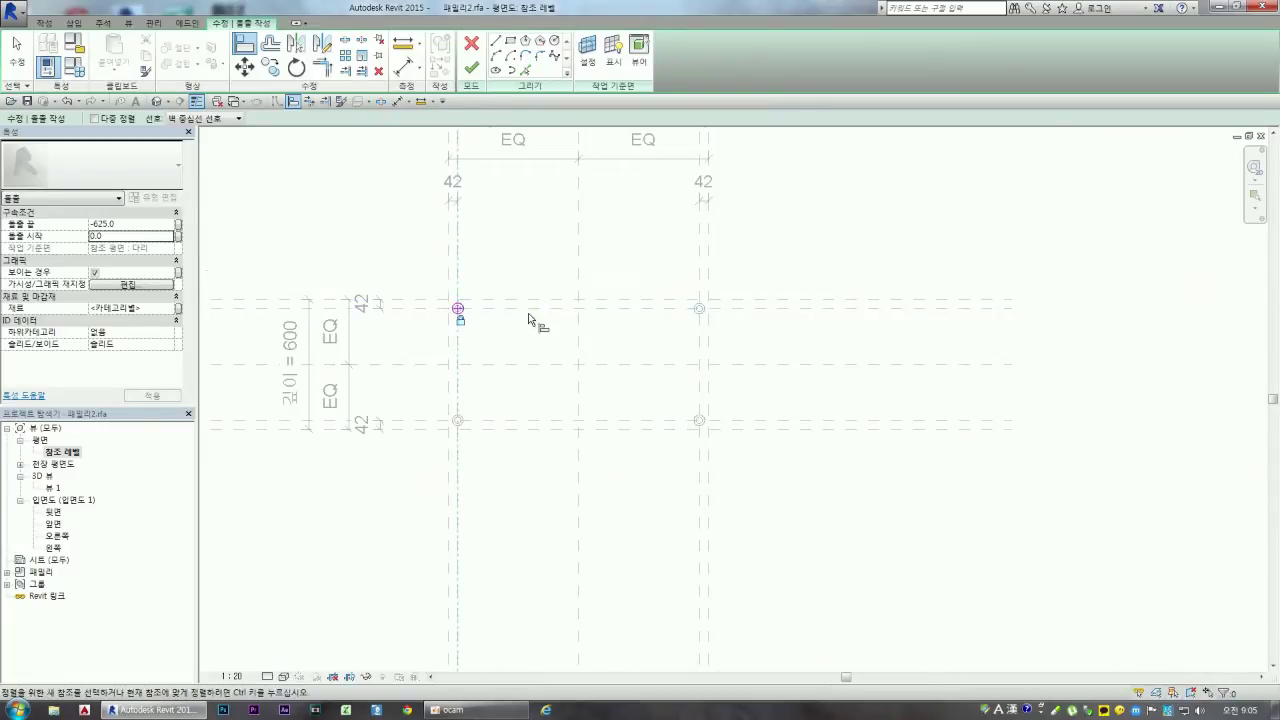
pyautogui.press('Escape')
# Step: Copy the circle to the upper-right, lower-right and lower-left intersections and finish the extrusion
pyautogui.click(463, 313)
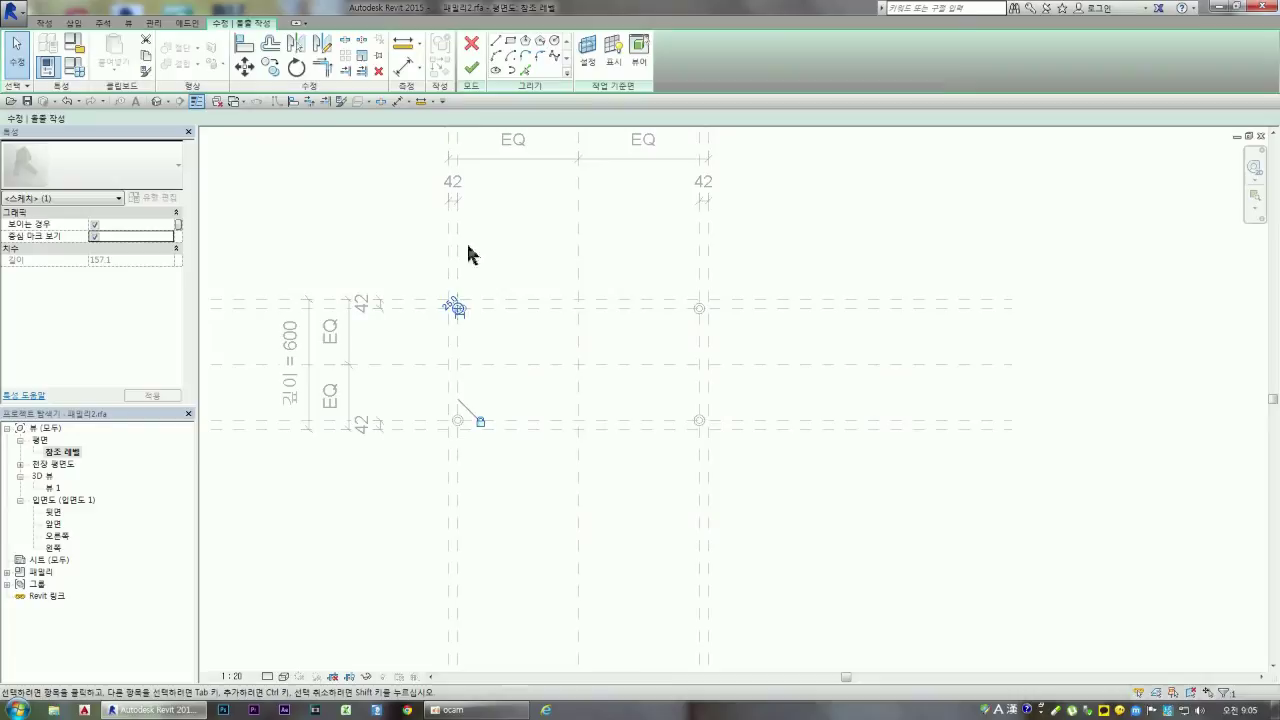
pyautogui.click(271, 68)
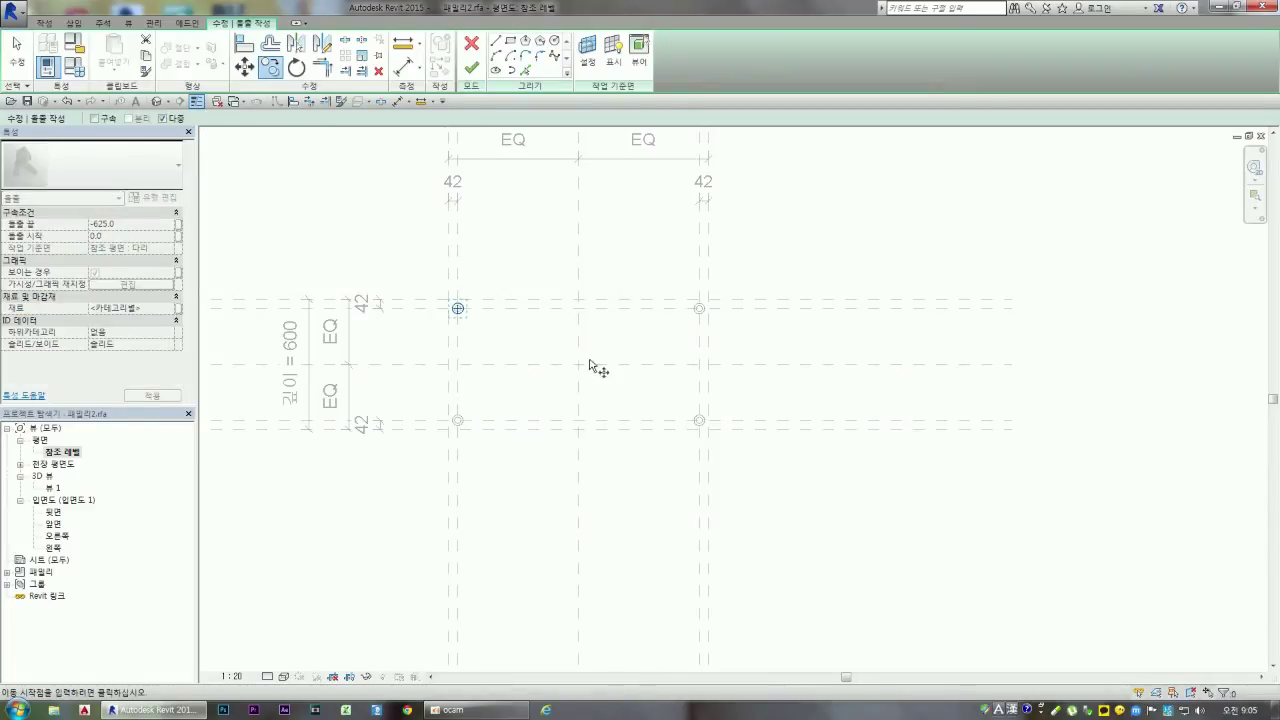
pyautogui.scroll(3, 462, 310)
pyautogui.click(441, 324)
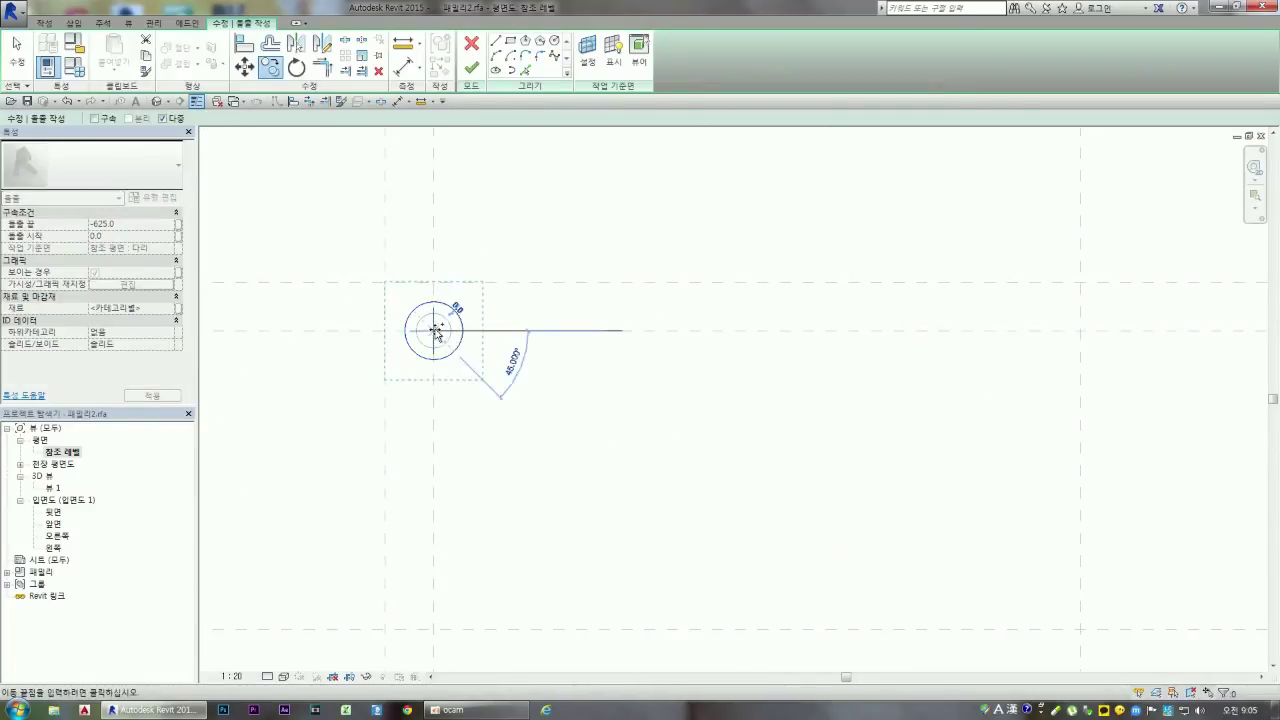
pyautogui.scroll(-3, 430, 300)
pyautogui.moveTo(923, 306); pyautogui.dragTo(766, 309, button='middle')
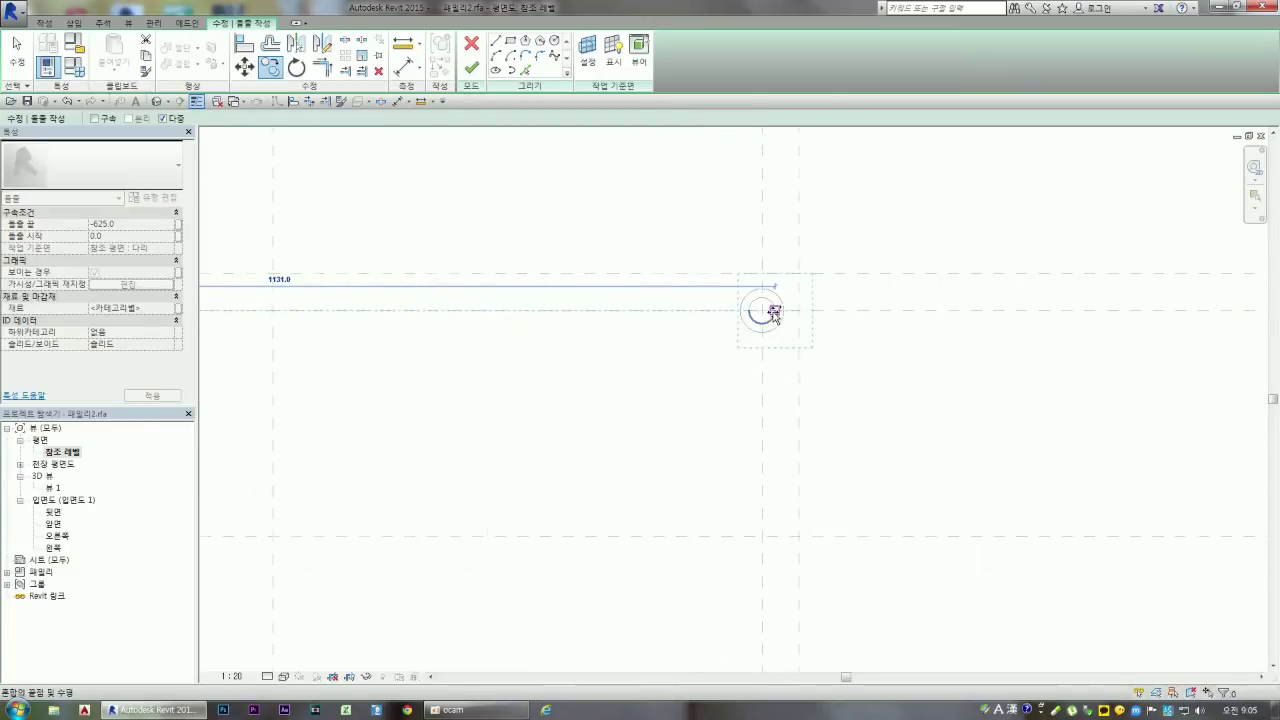
pyautogui.click(762, 310)
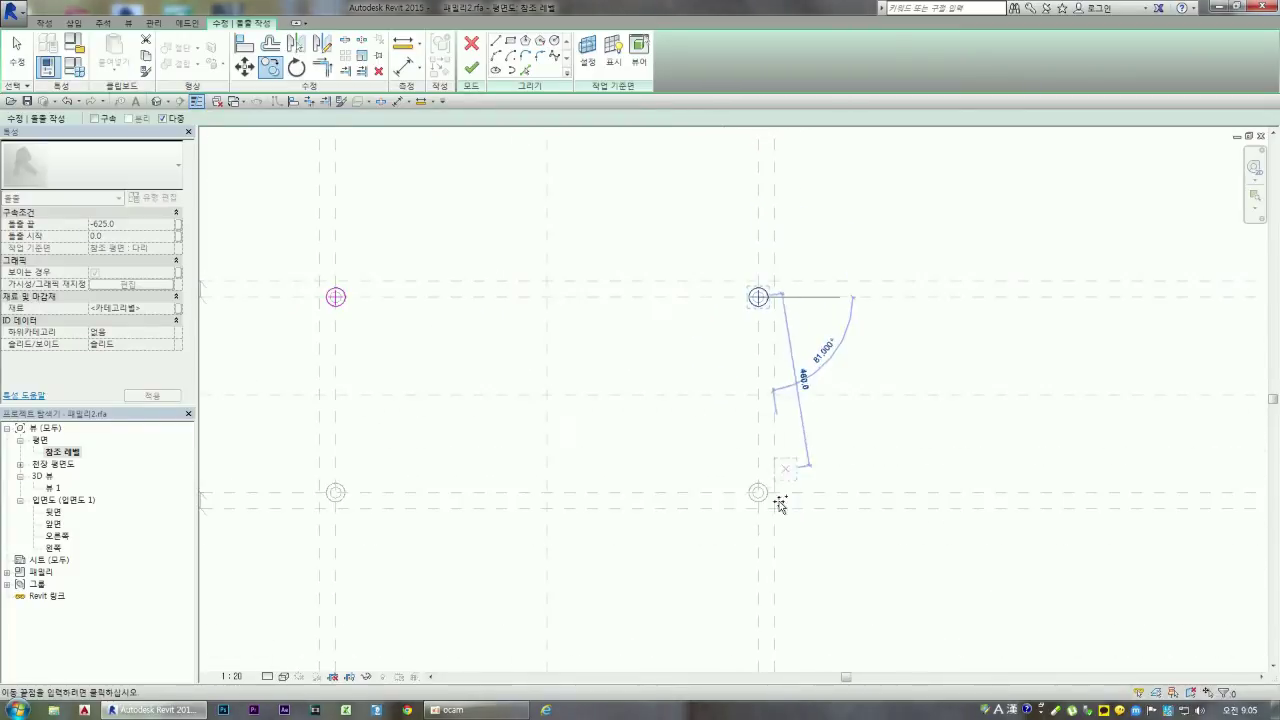
pyautogui.scroll(2, 760, 494)
pyautogui.click(751, 480)
pyautogui.scroll(-3, 890, 470)
pyautogui.scroll(-2, 890, 470)
pyautogui.scroll(3, 551, 450)
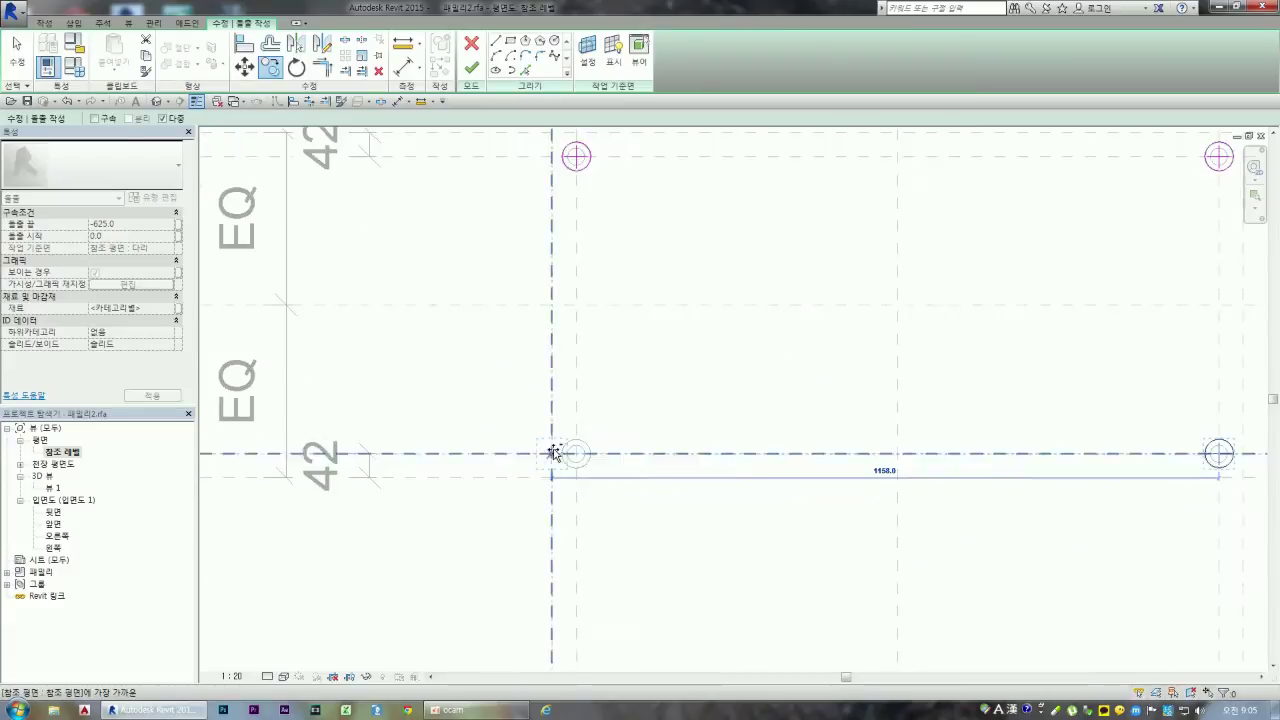
pyautogui.scroll(2, 572, 450)
pyautogui.click(586, 449)
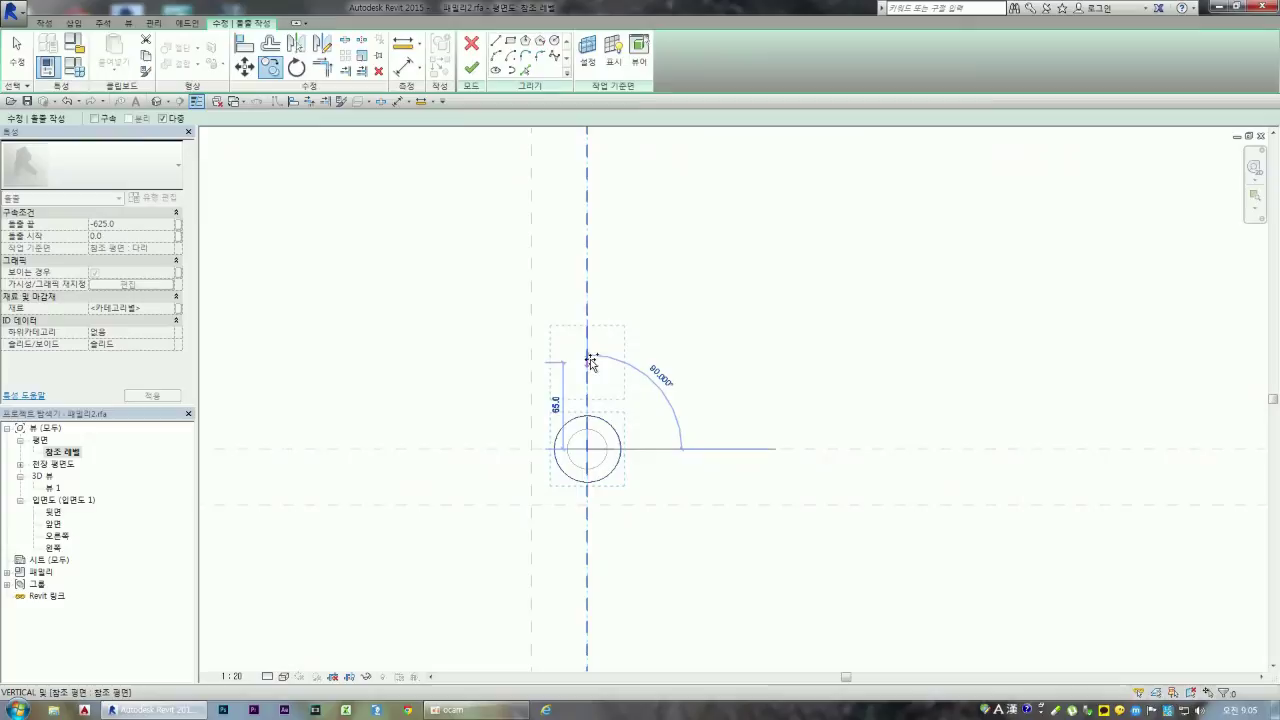
pyautogui.press('Escape')
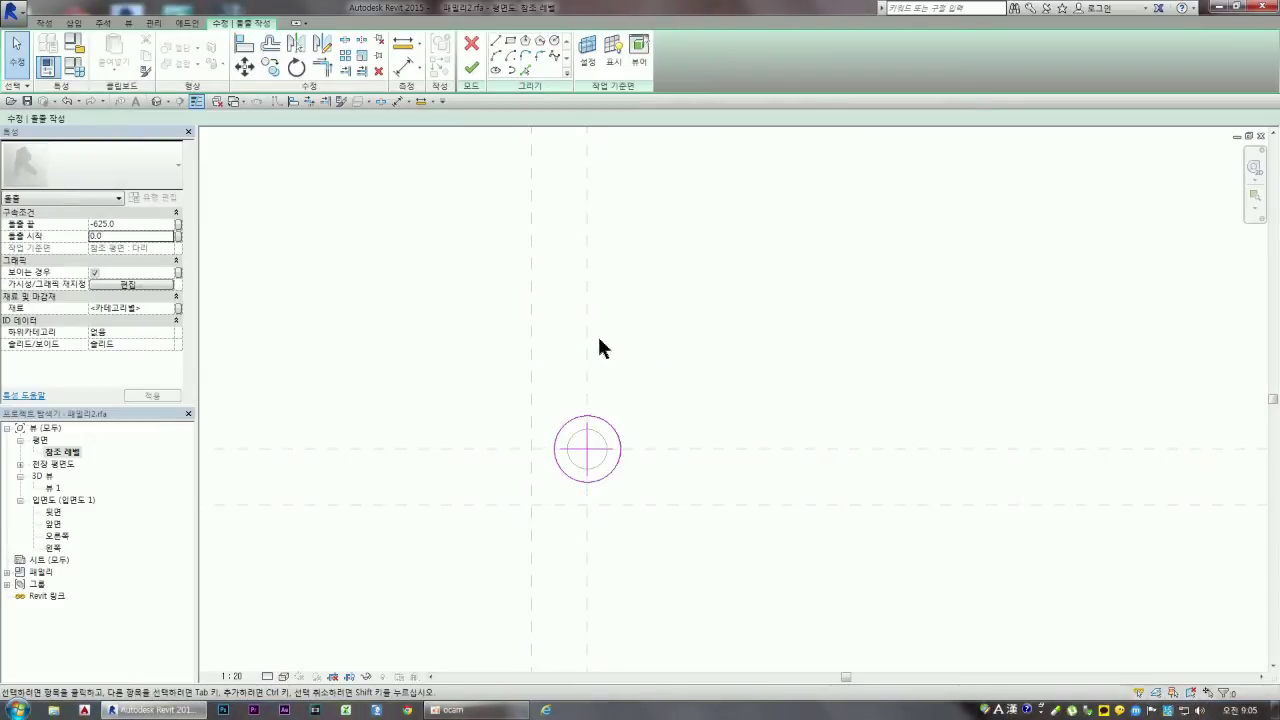
pyautogui.scroll(-2, 495, 352)
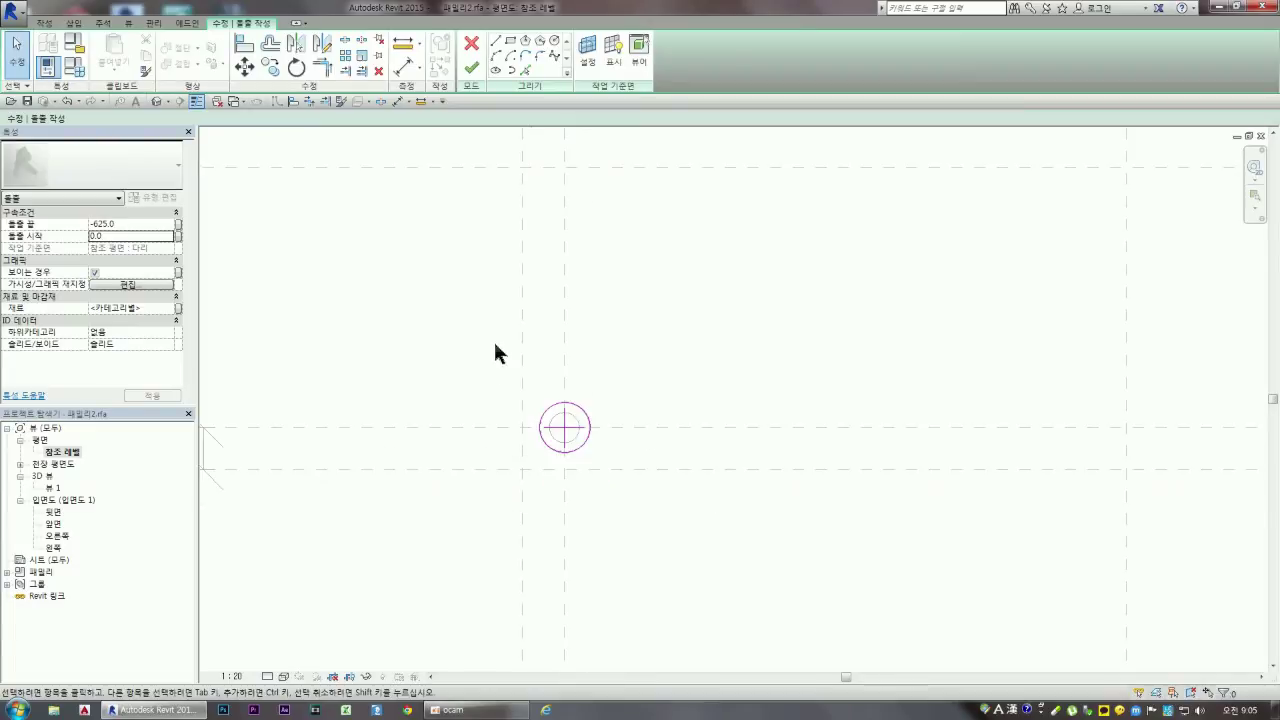
pyautogui.click(471, 70)
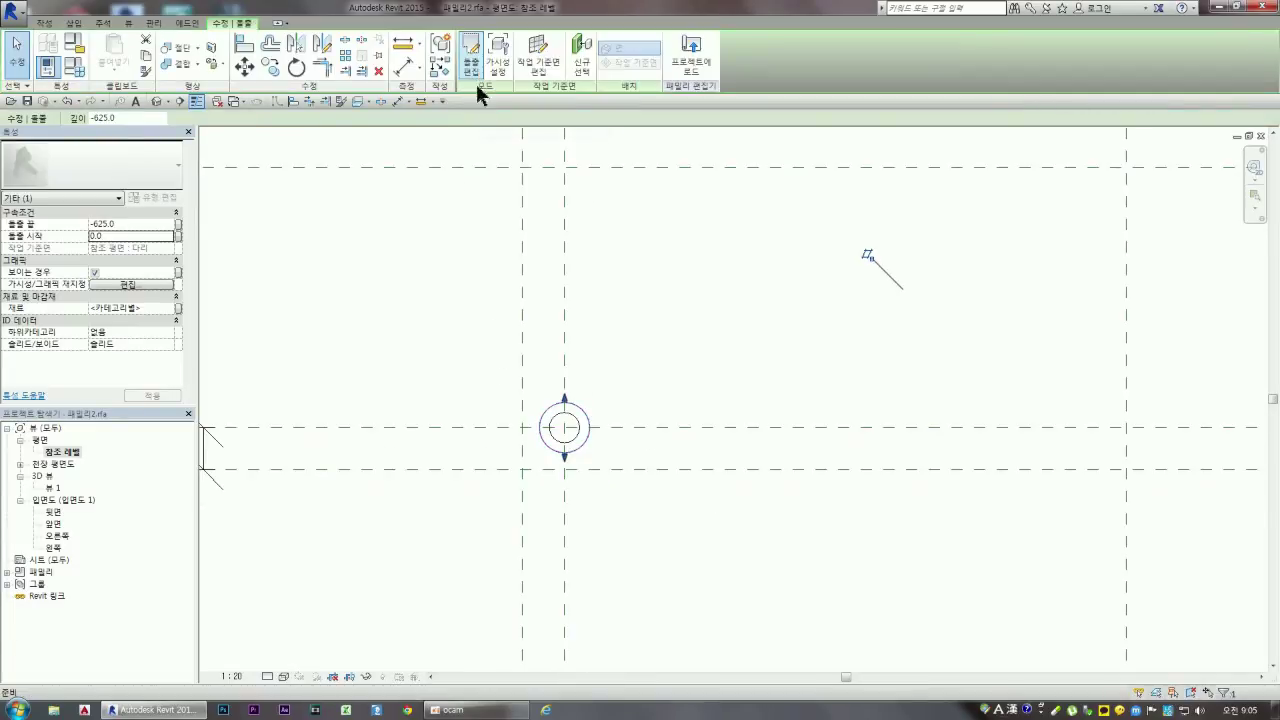
pyautogui.scroll(-3, 484, 283)
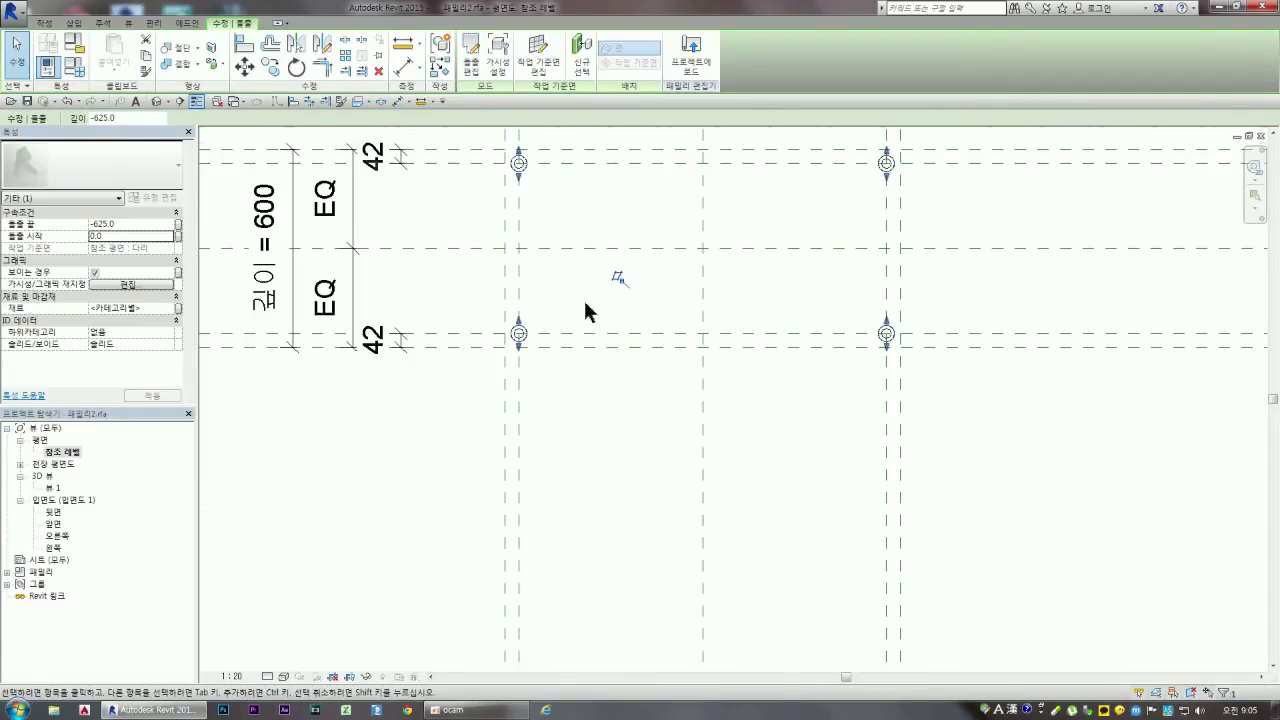
pyautogui.doubleClick(52, 488)
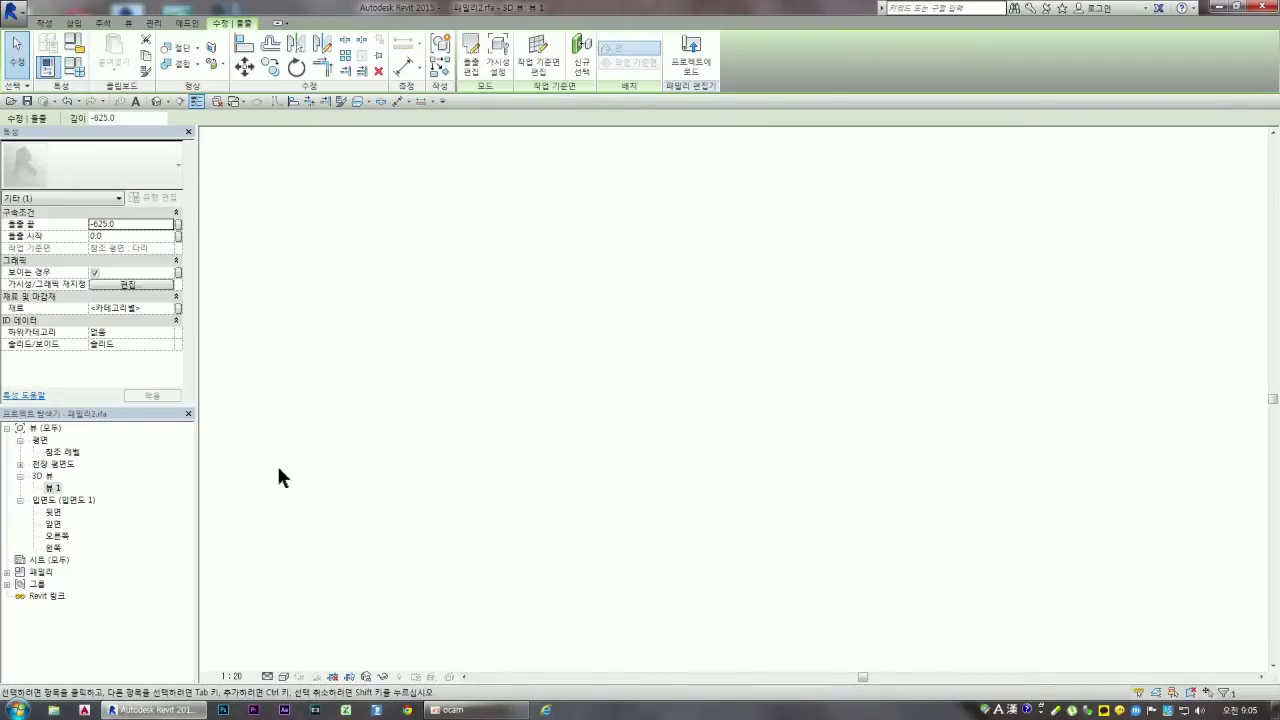
pyautogui.scroll(-2, 480, 487)
pyautogui.click(495, 463)
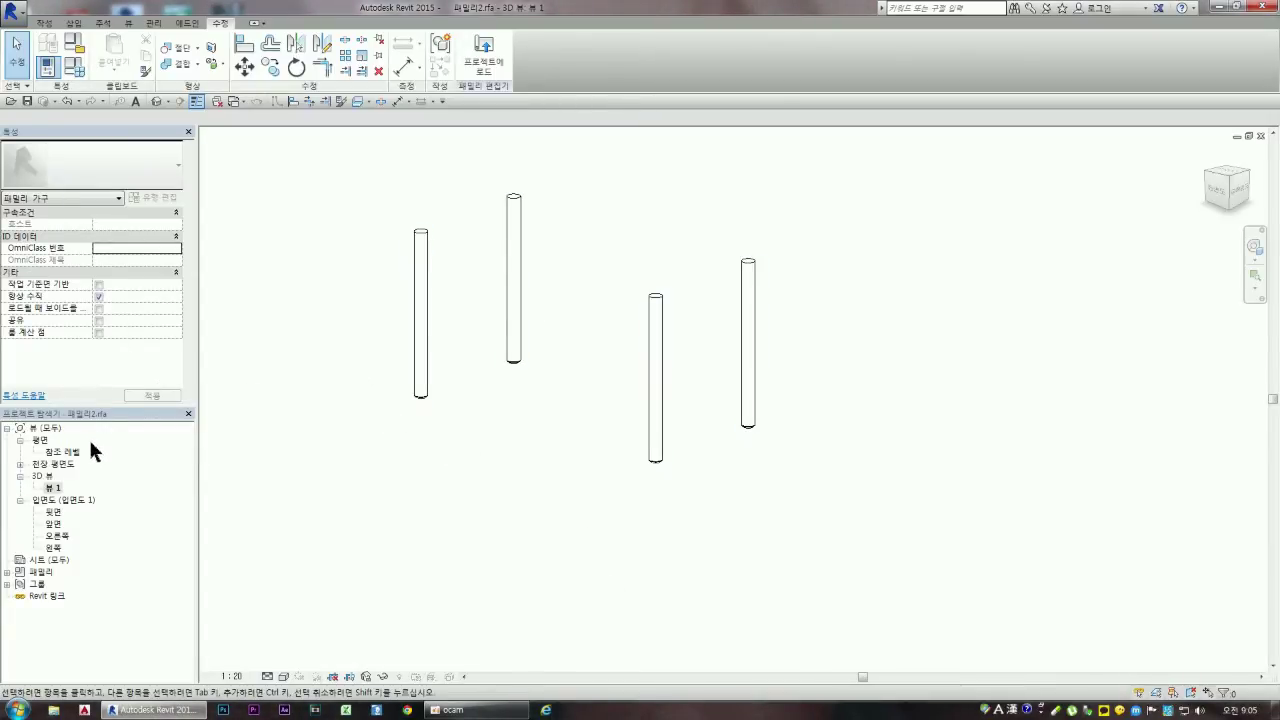
pyautogui.doubleClick(64, 452)
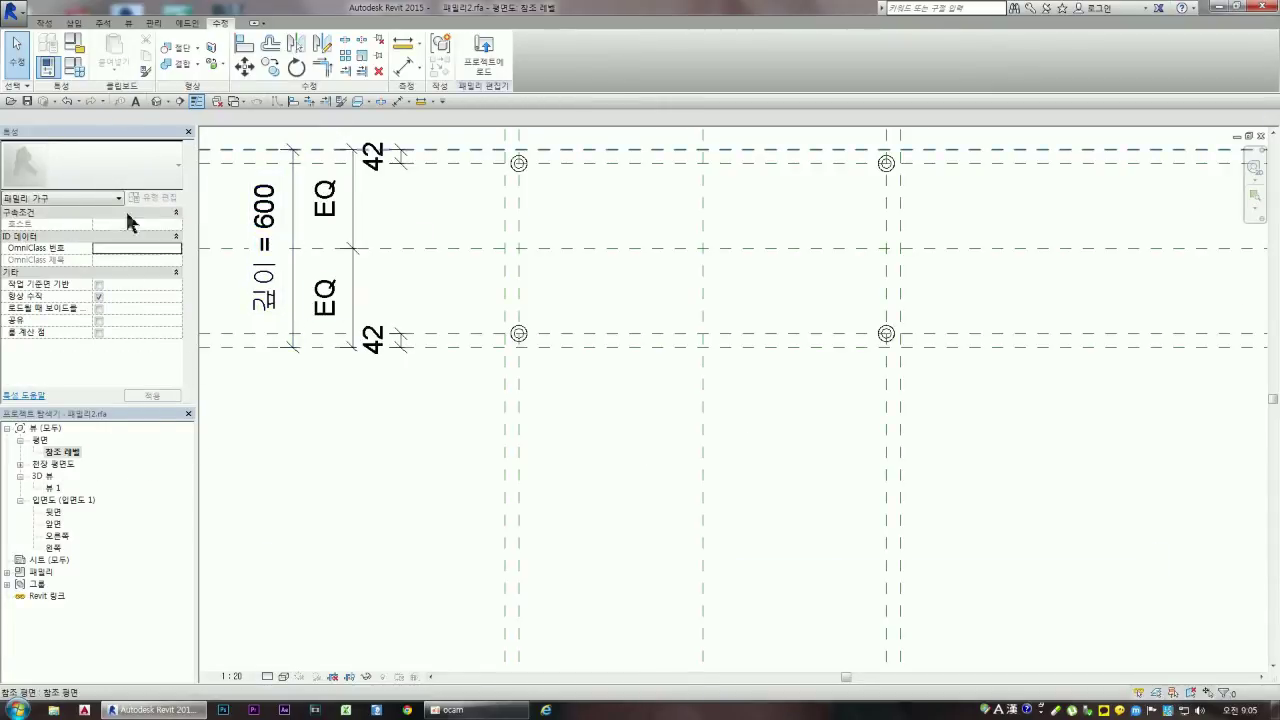
pyautogui.scroll(-1, 212, 462)
pyautogui.scroll(1, 250, 265)
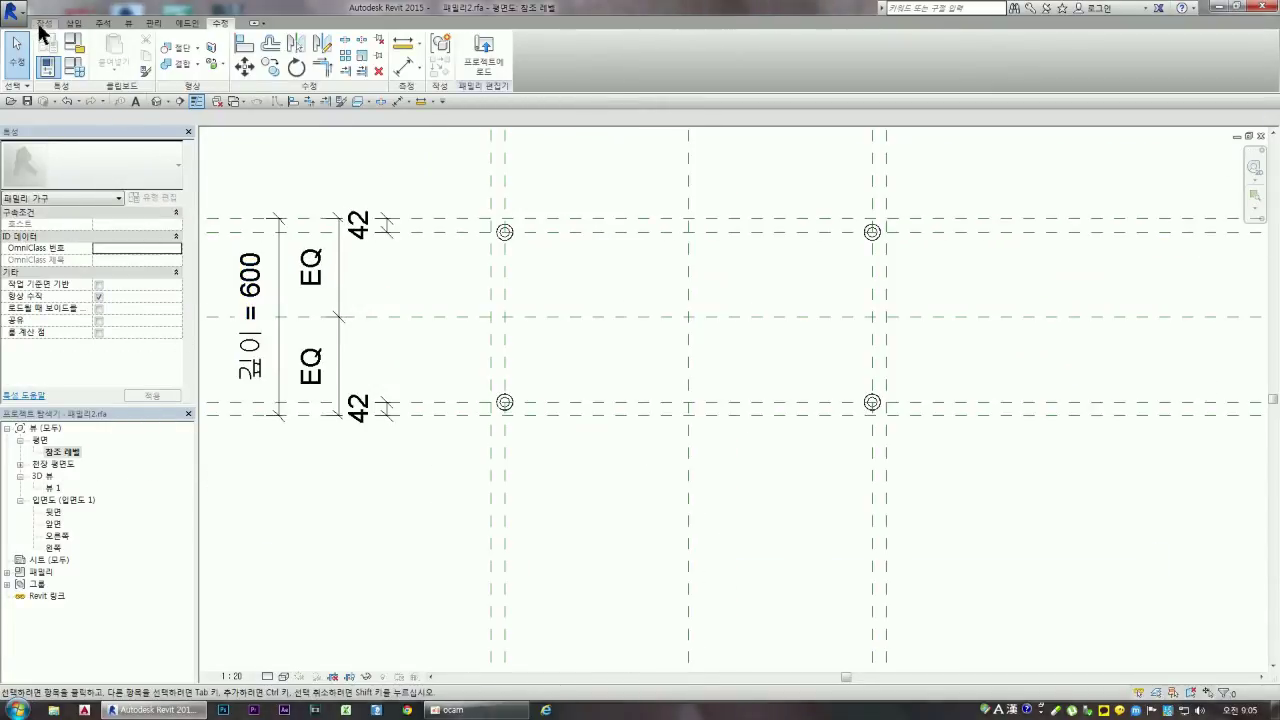
pyautogui.click(44, 22)
# Step: Start a new extrusion and set its work plane to reference plane 참조 평면 : 지지대
pyautogui.click(104, 50)
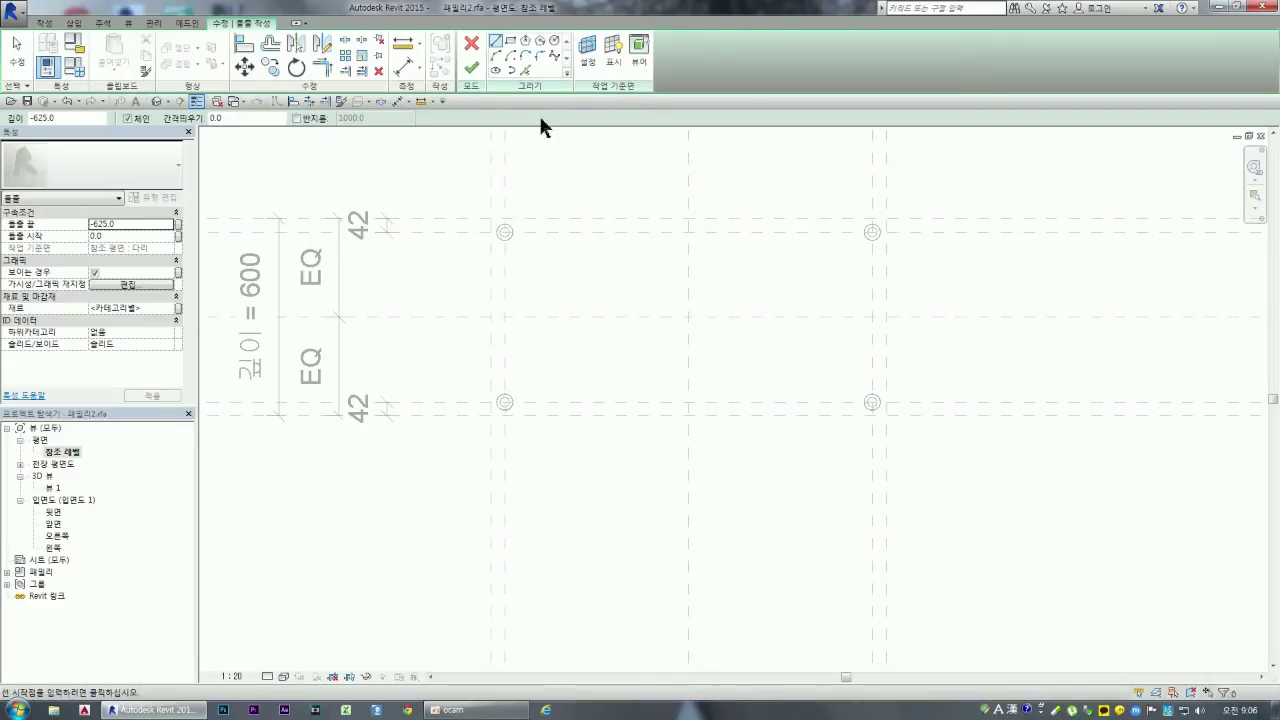
pyautogui.click(588, 52)
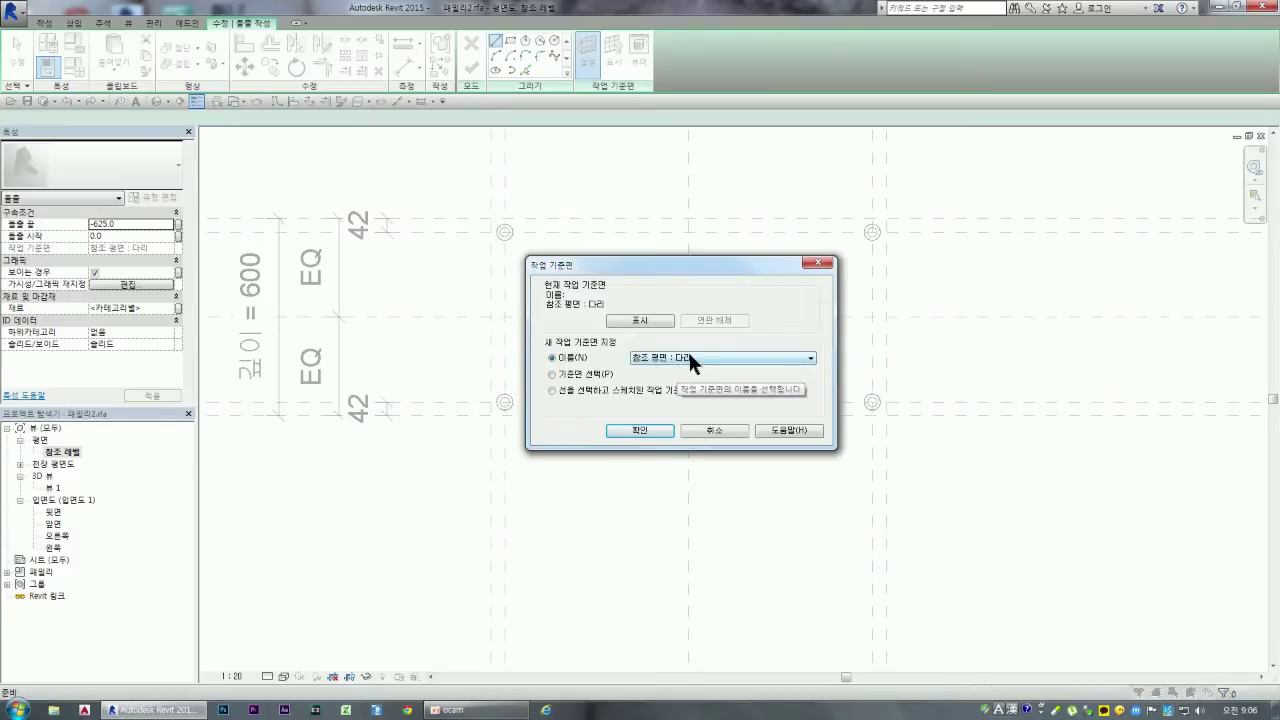
pyautogui.click(690, 356)
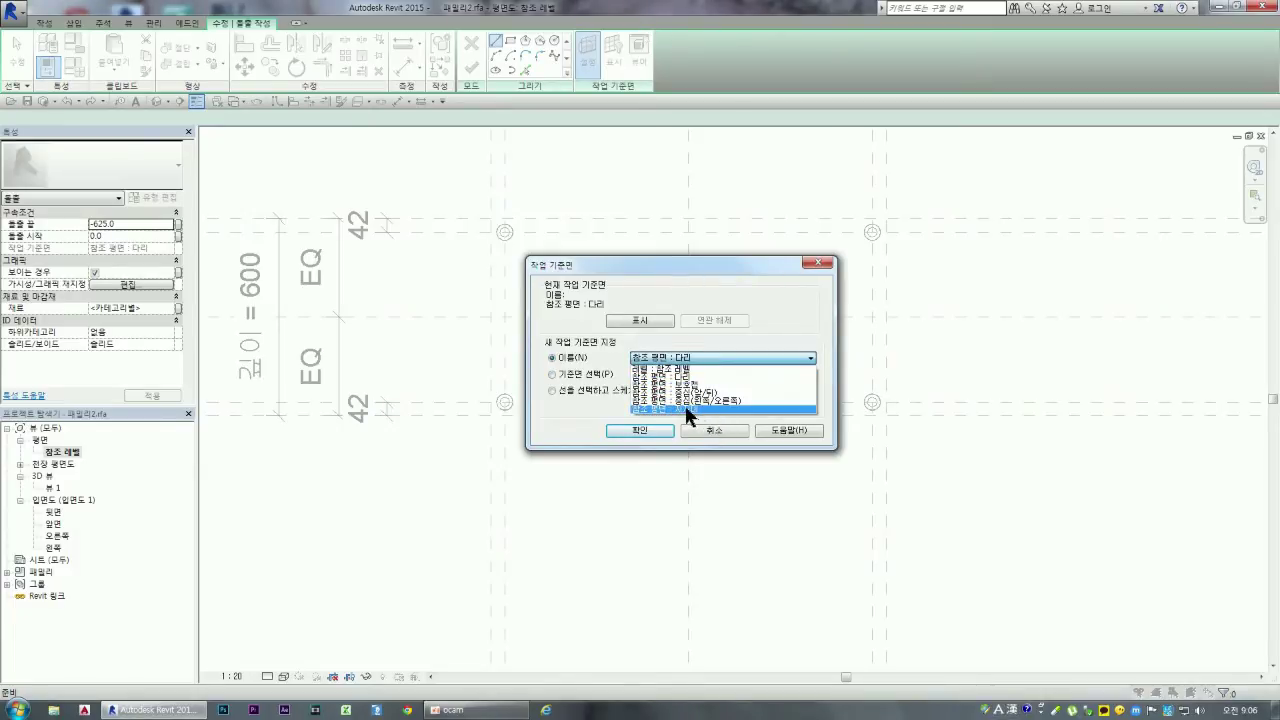
pyautogui.click(690, 409)
pyautogui.click(690, 358)
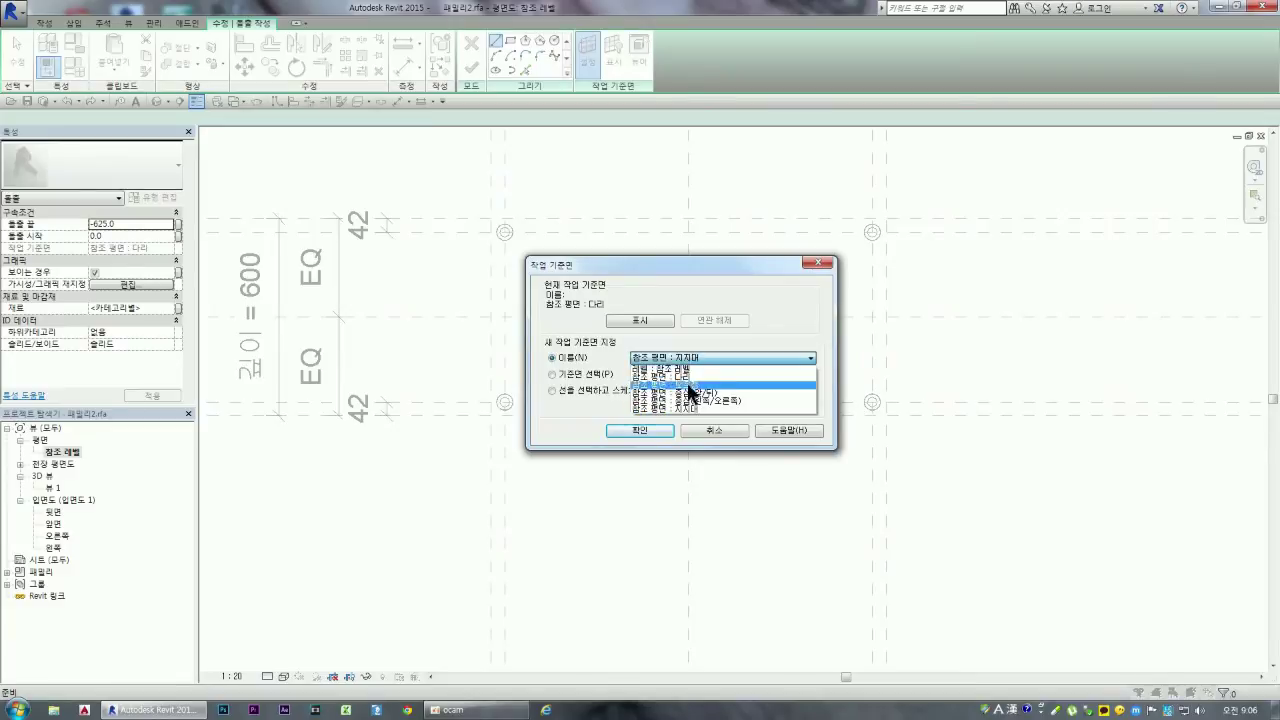
pyautogui.click(688, 409)
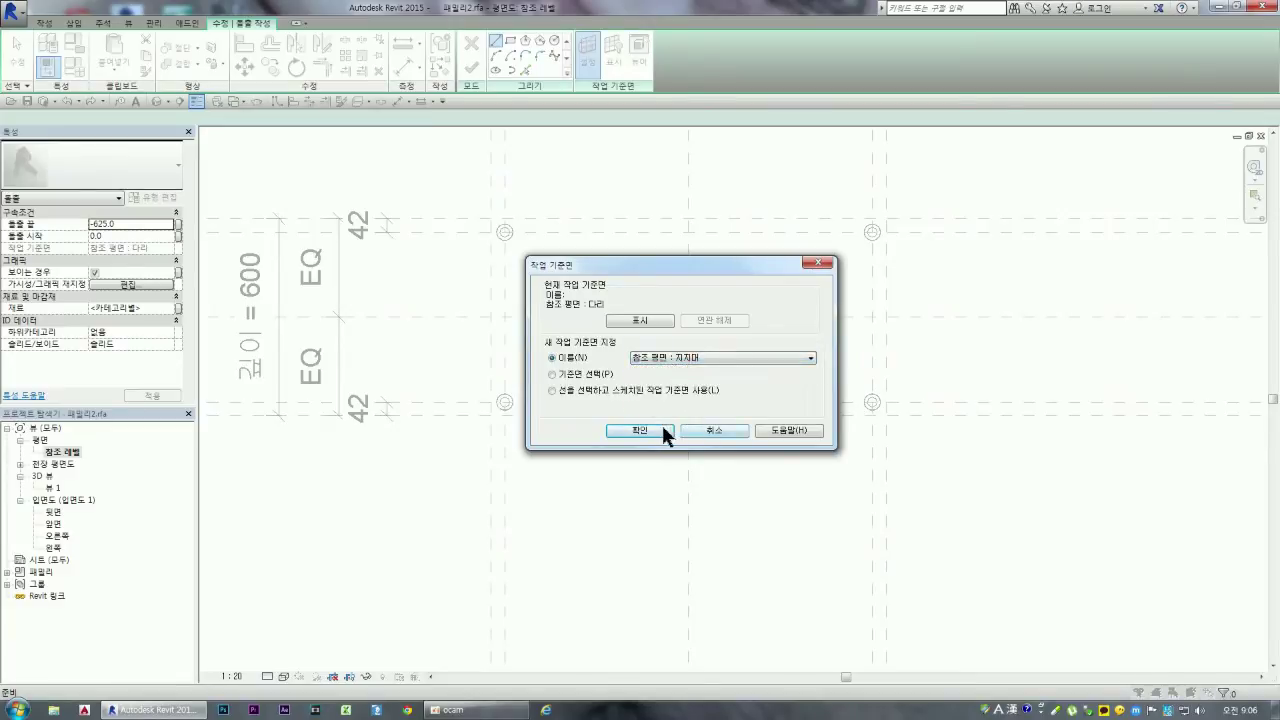
pyautogui.click(654, 430)
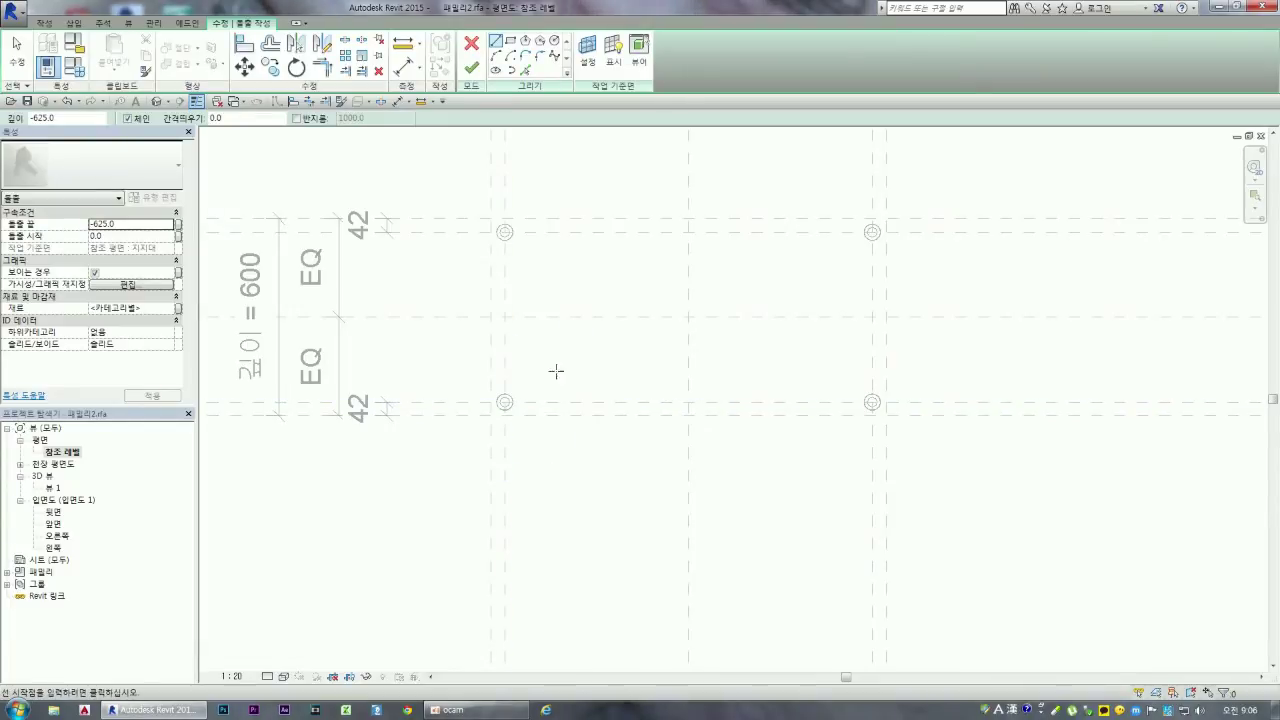
# Step: Set the new extrusion's end to -85.0
pyautogui.click(555, 42)
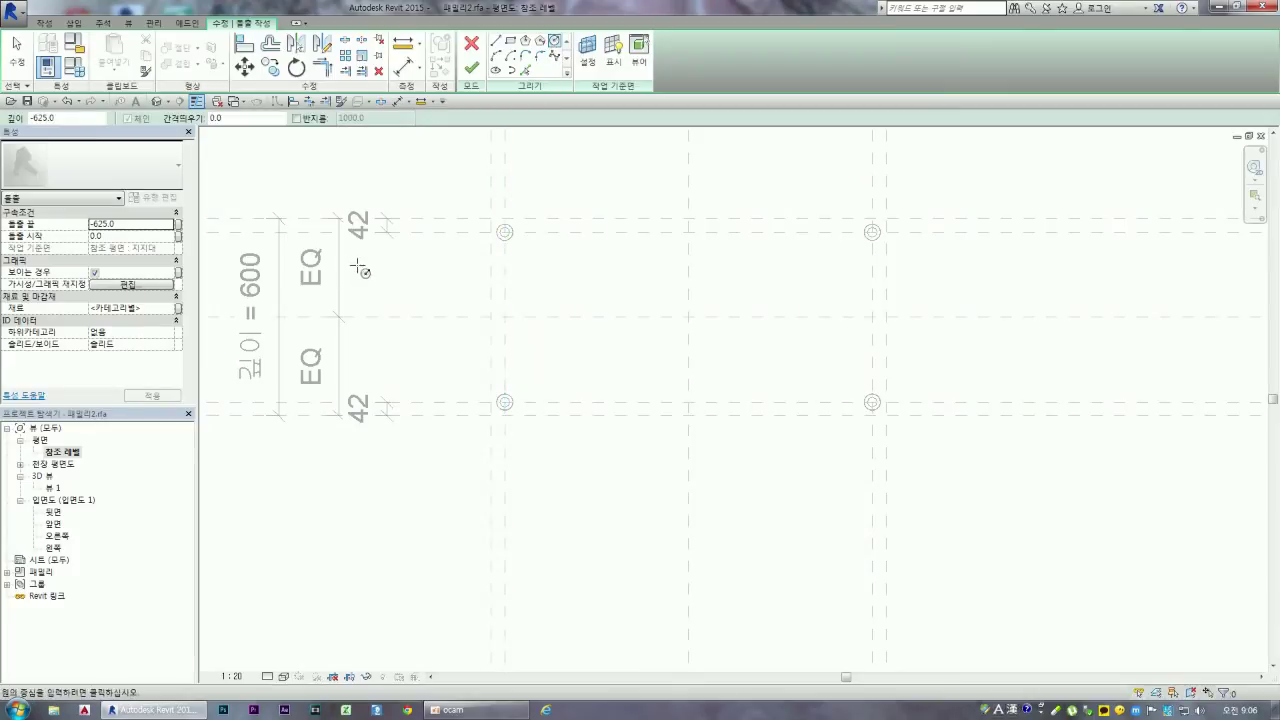
pyautogui.click(130, 227)
pyautogui.write('-85')
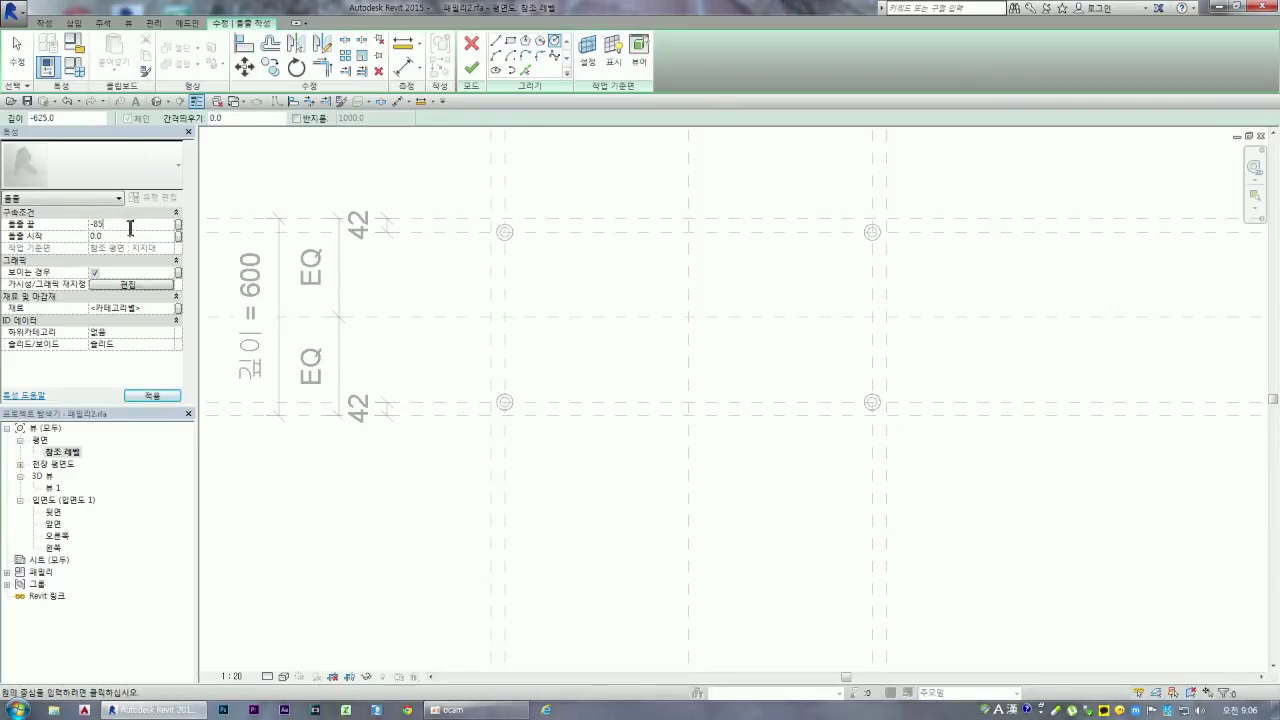
pyautogui.press('Return')
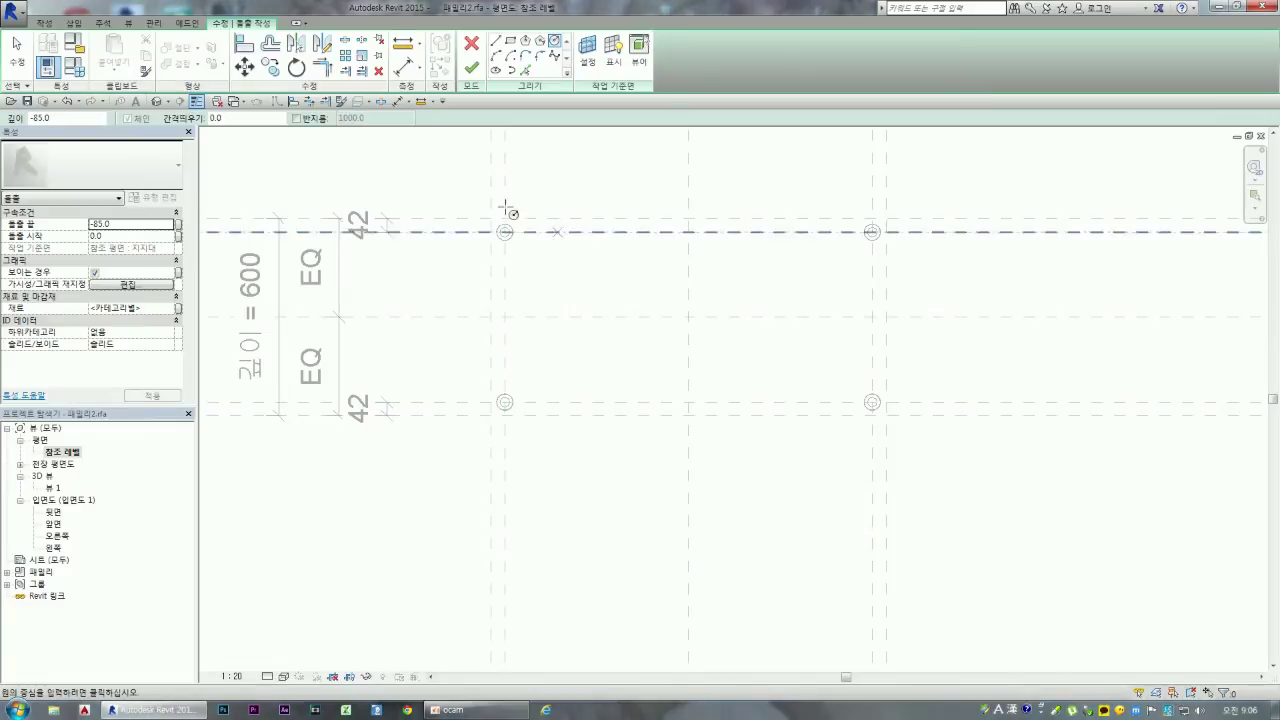
# Step: Sketch a radius 30 circle centred on the upper-left rod's plane intersection
pyautogui.scroll(5, 506, 212)
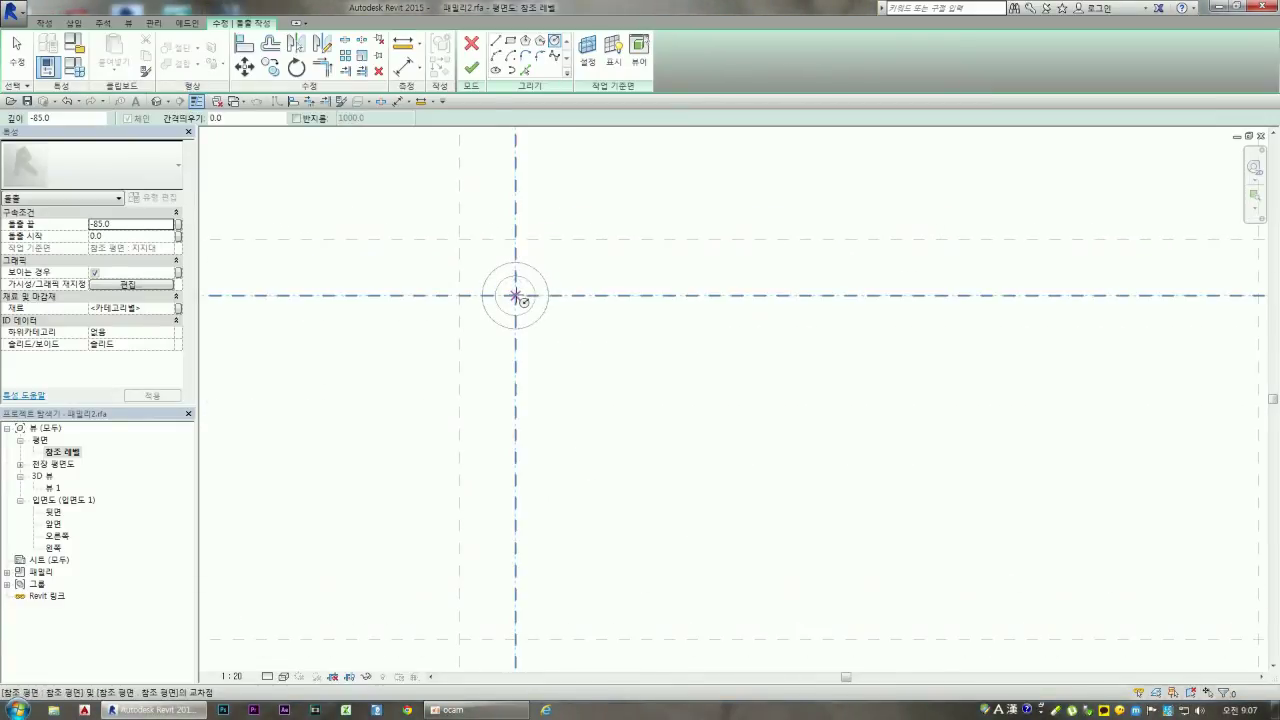
pyautogui.click(515, 296)
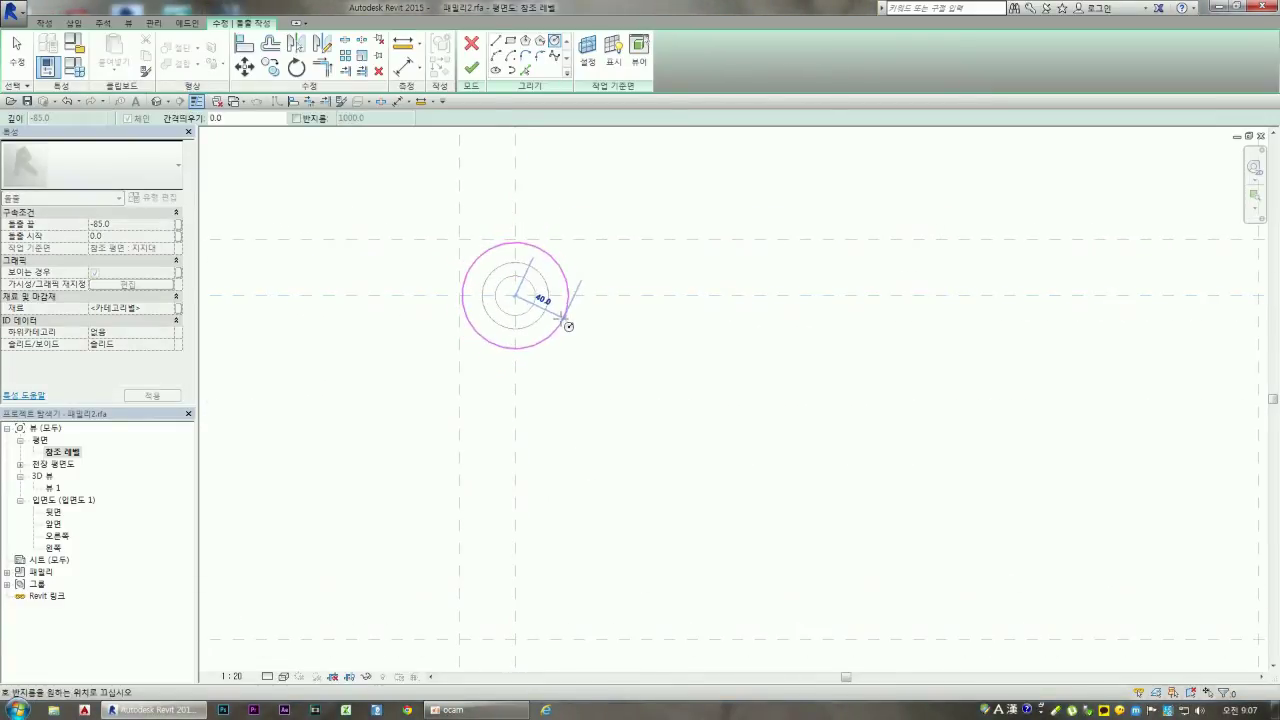
pyautogui.write('30')
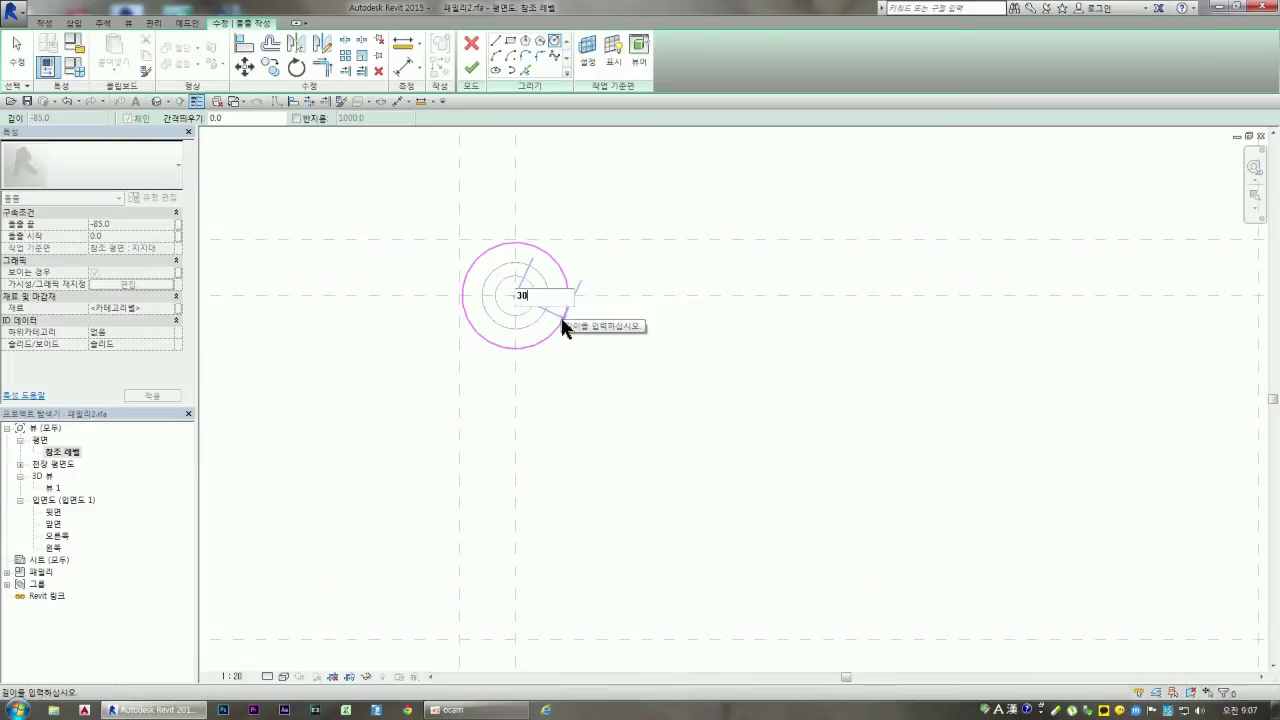
pyautogui.press('Return')
pyautogui.scroll(2, 561, 302)
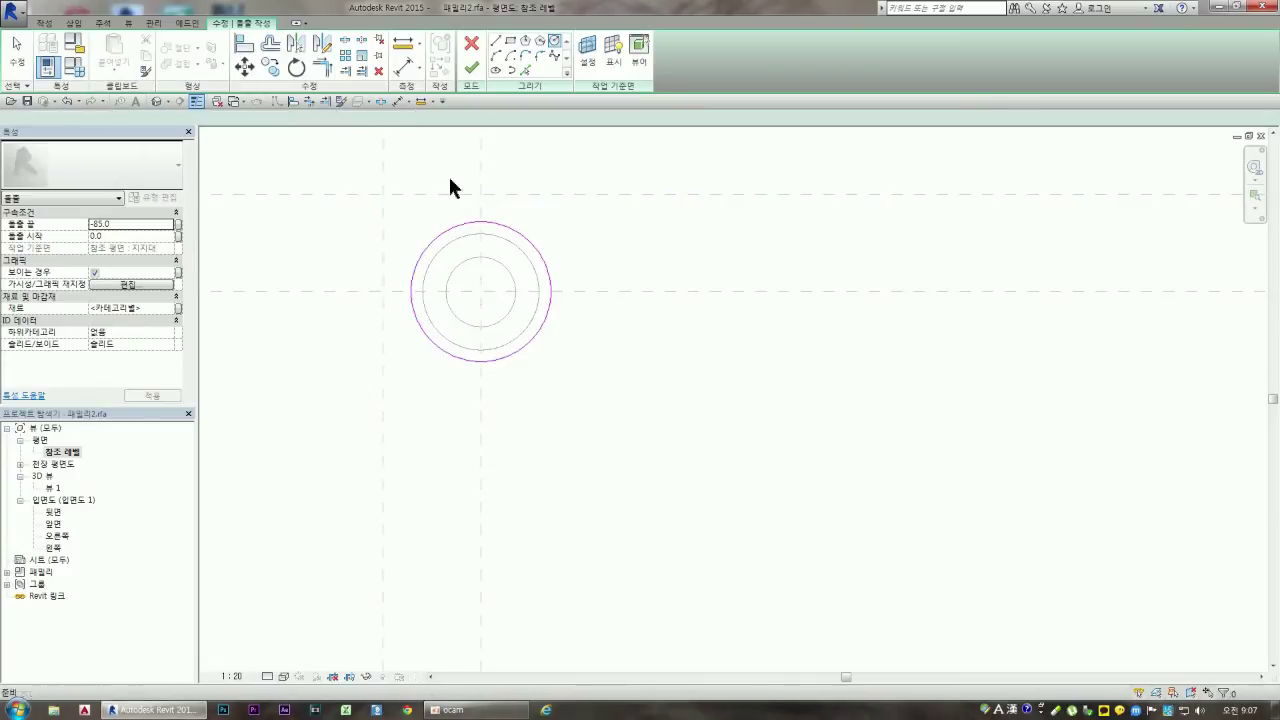
# Step: Turn on the centre mark for the sketched radius 30 circle
pyautogui.press('Escape')
pyautogui.press('Escape')
pyautogui.click(543, 257)
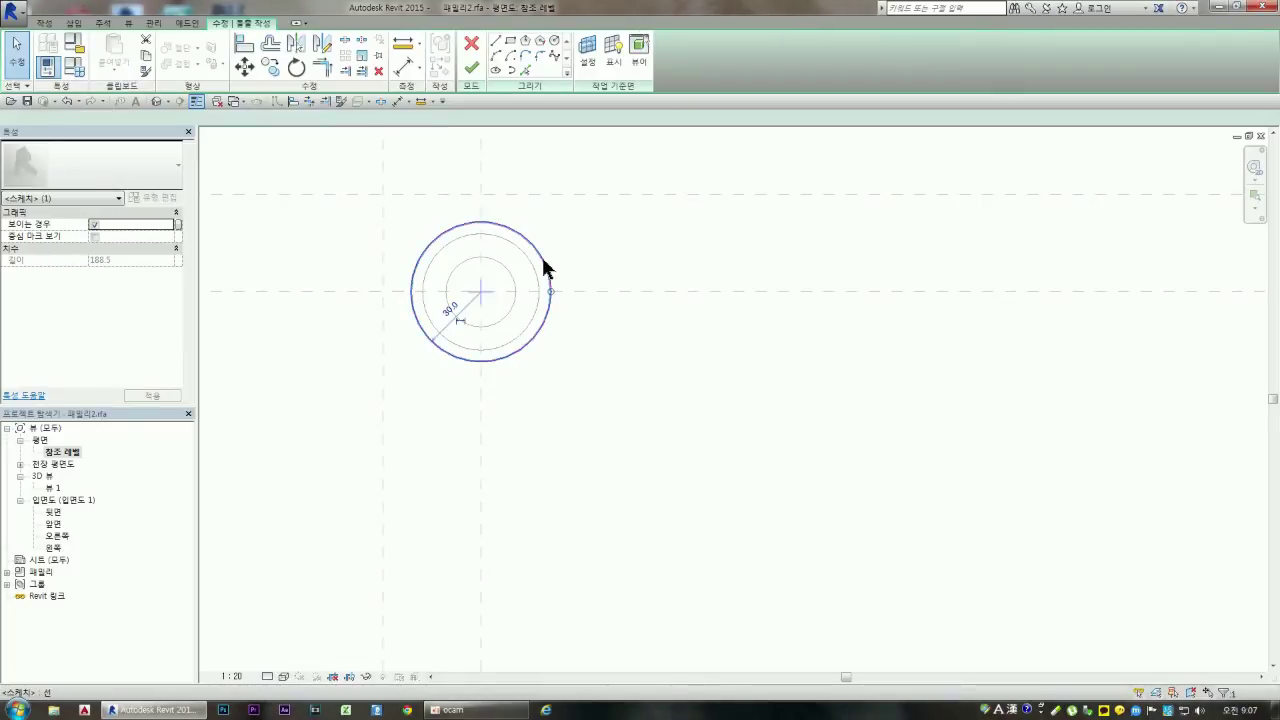
pyautogui.click(95, 237)
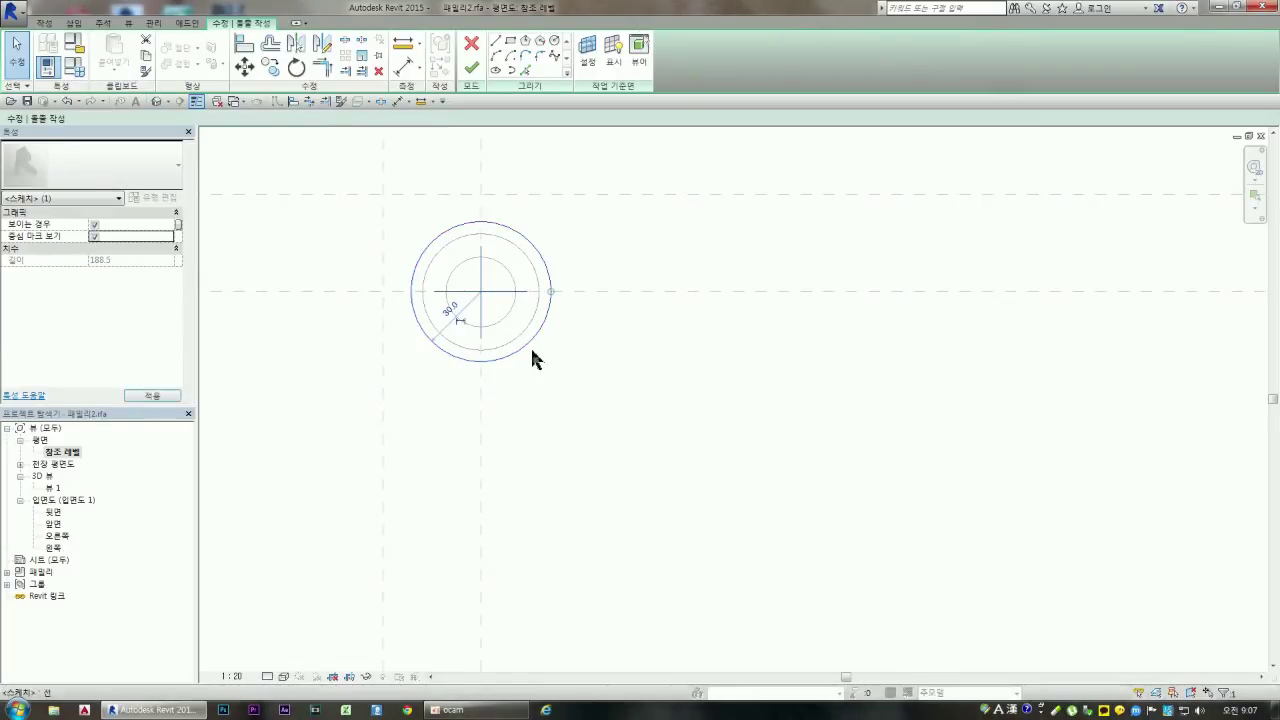
pyautogui.click(244, 50)
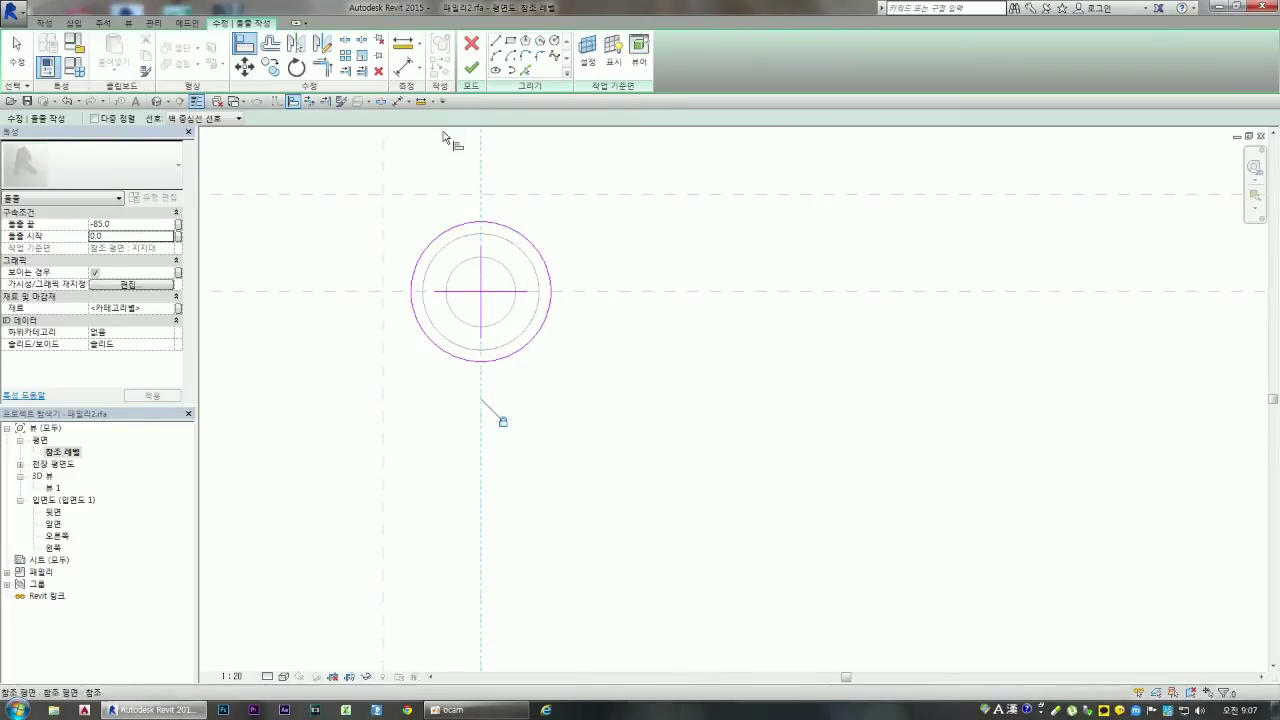
pyautogui.scroll(-2, 449, 377)
# Step: Copy the circle from its centre to the upper-right, lower-right and lower-left rod intersections
pyautogui.click(271, 67)
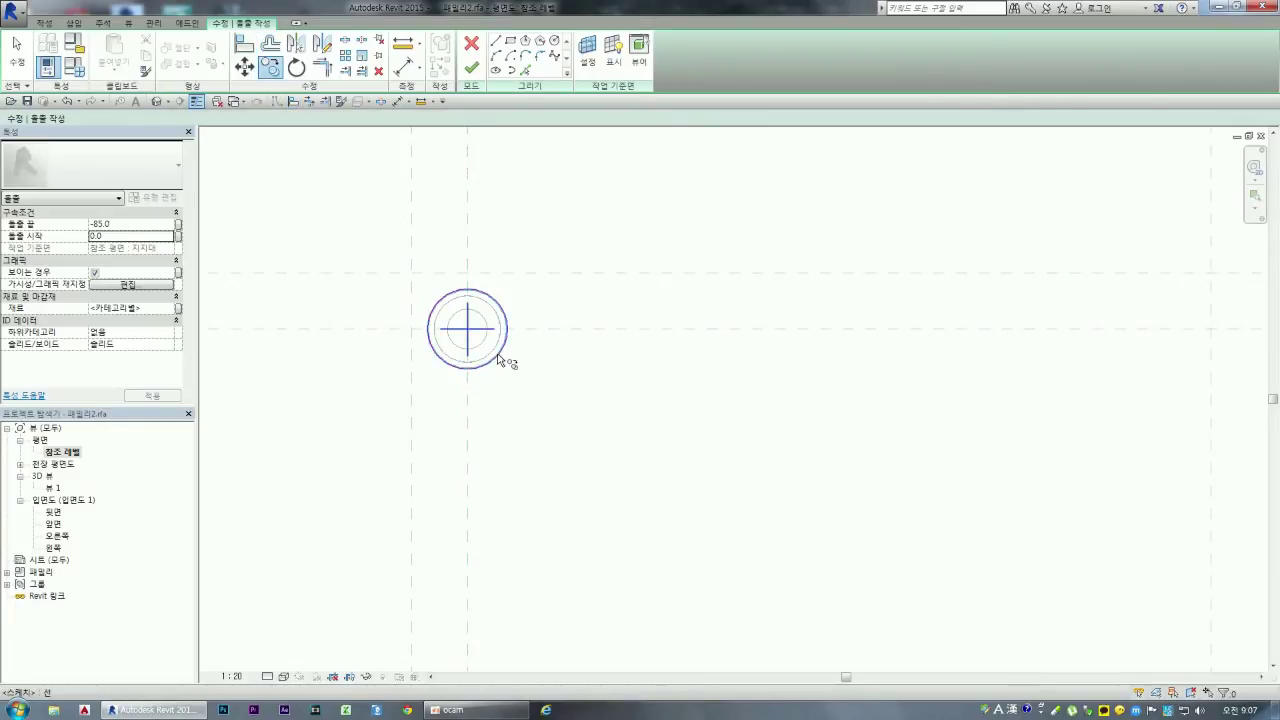
pyautogui.click(467, 290)
pyautogui.press('Return')
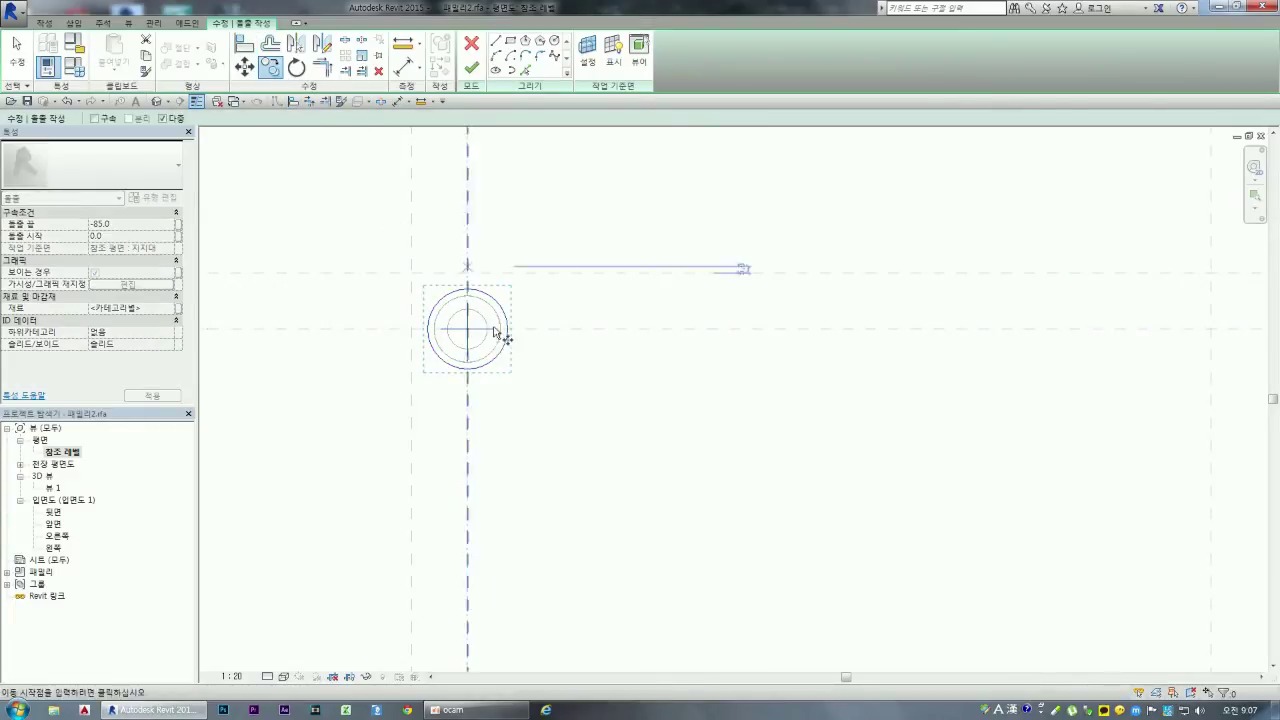
pyautogui.click(467, 328)
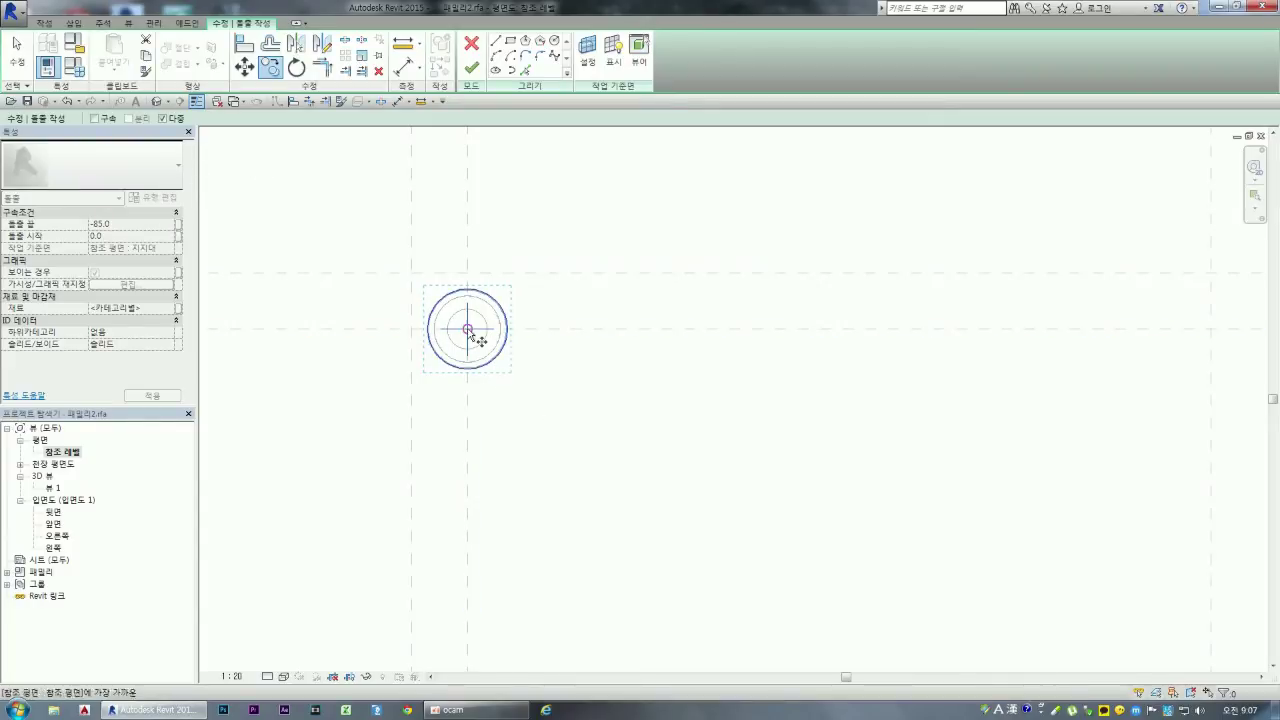
pyautogui.scroll(-1, 520, 340)
pyautogui.scroll(-2, 541, 373)
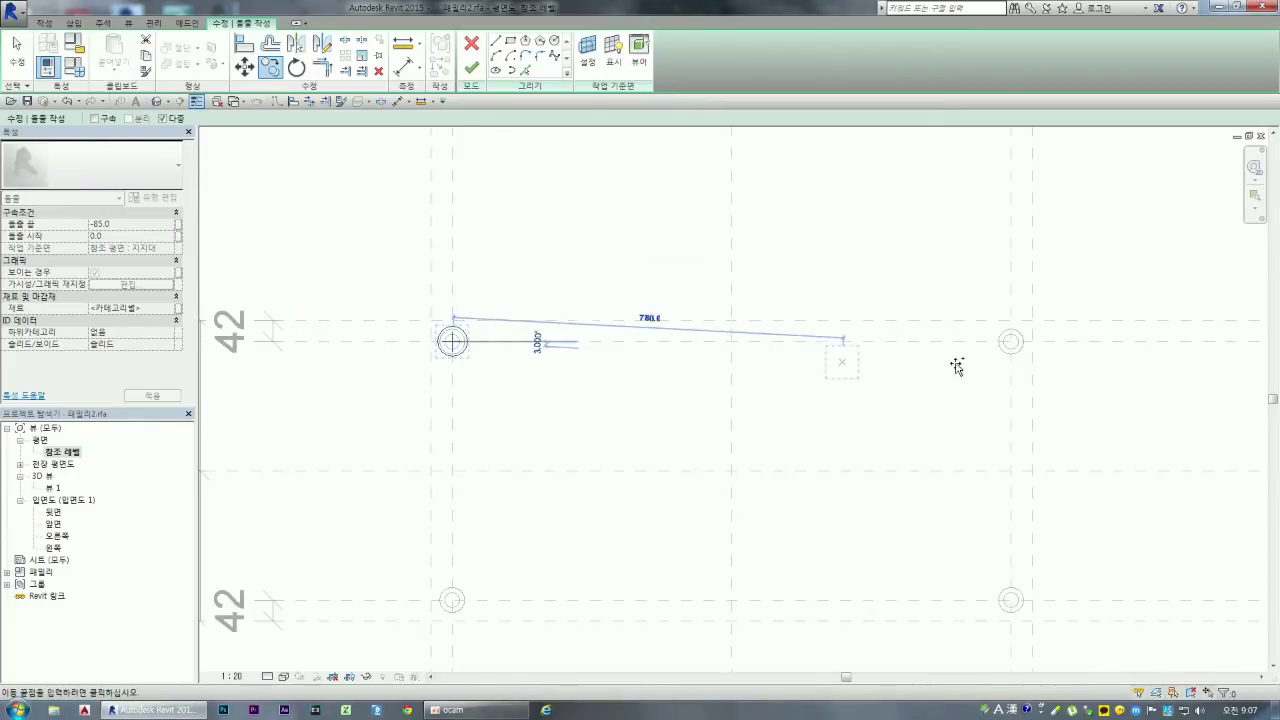
pyautogui.scroll(3, 951, 343)
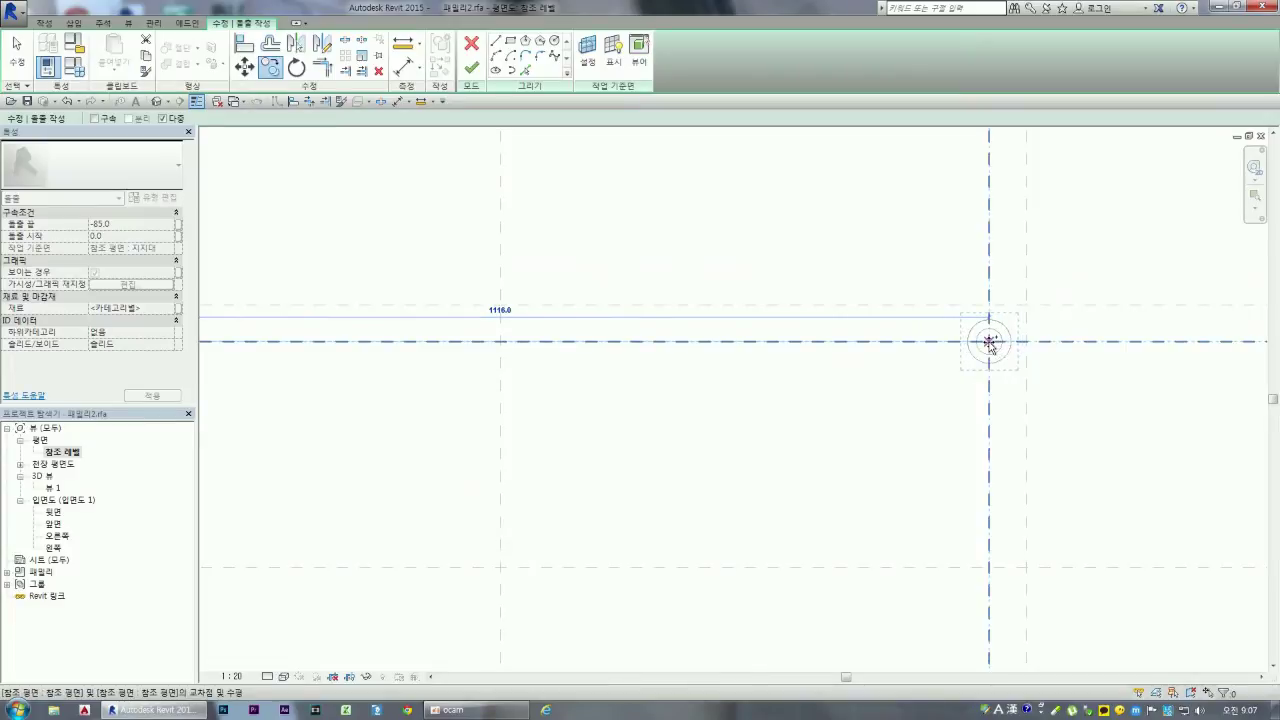
pyautogui.click(990, 342)
pyautogui.scroll(-2, 990, 342)
pyautogui.scroll(2, 970, 550)
pyautogui.click(966, 530)
pyautogui.scroll(-1, 1063, 494)
pyautogui.scroll(-2, 1063, 494)
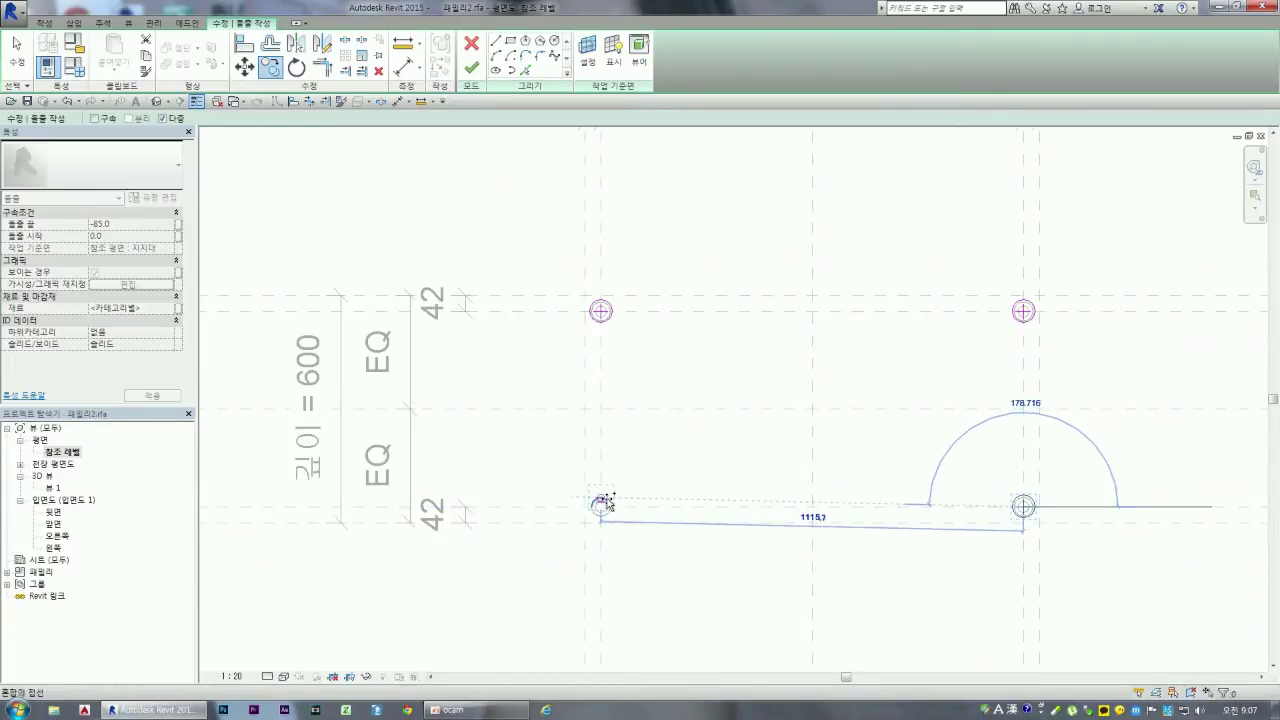
pyautogui.scroll(3, 597, 515)
pyautogui.scroll(2, 590, 527)
pyautogui.click(590, 527)
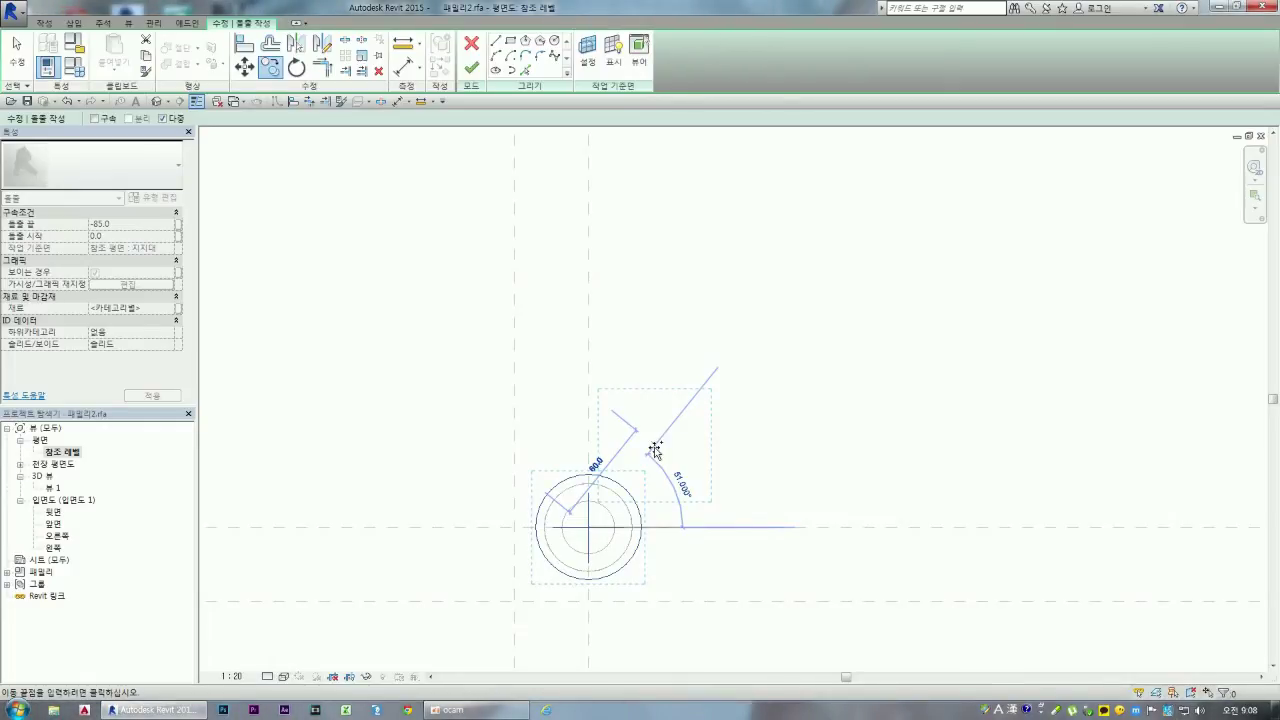
pyautogui.press('Escape')
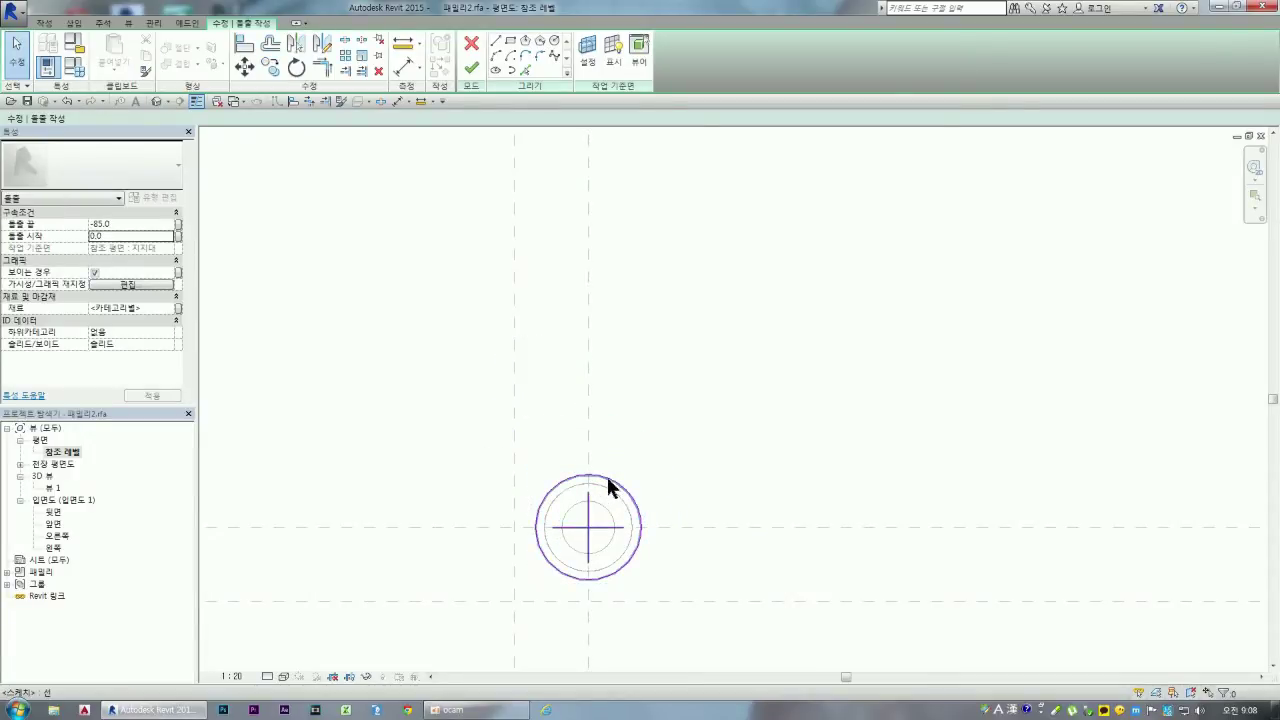
pyautogui.scroll(-3, 606, 474)
pyautogui.scroll(-2, 604, 470)
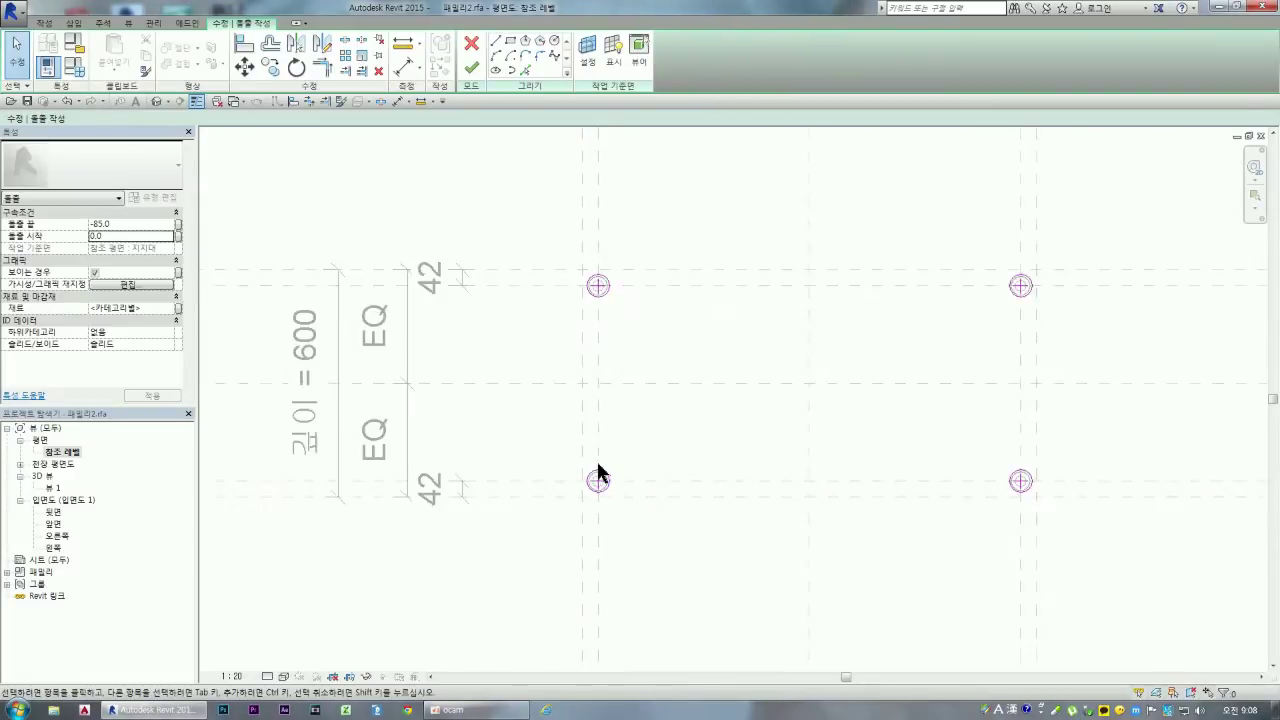
# Step: Finish the radius 30 collar extrusions, inspect them in 3D view 뷰 1, then return to 참조 레벨
pyautogui.scroll(-1, 598, 470)
pyautogui.click(470, 70)
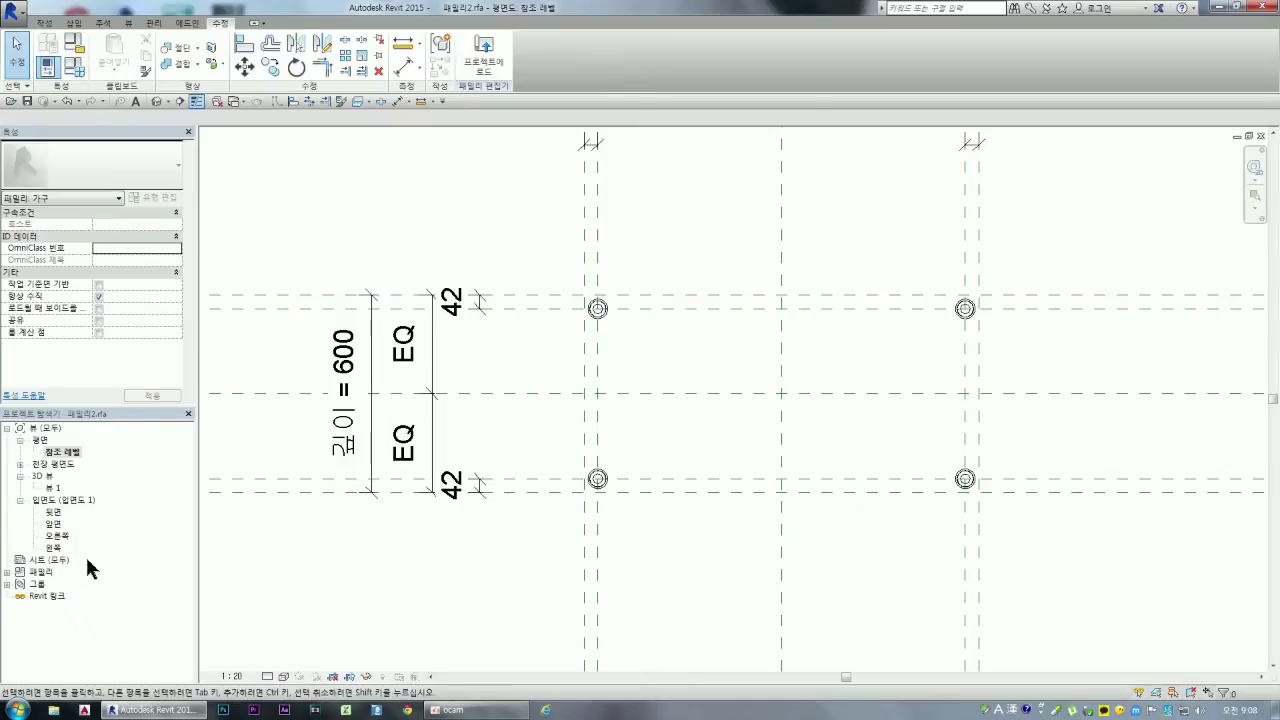
pyautogui.doubleClick(52, 488)
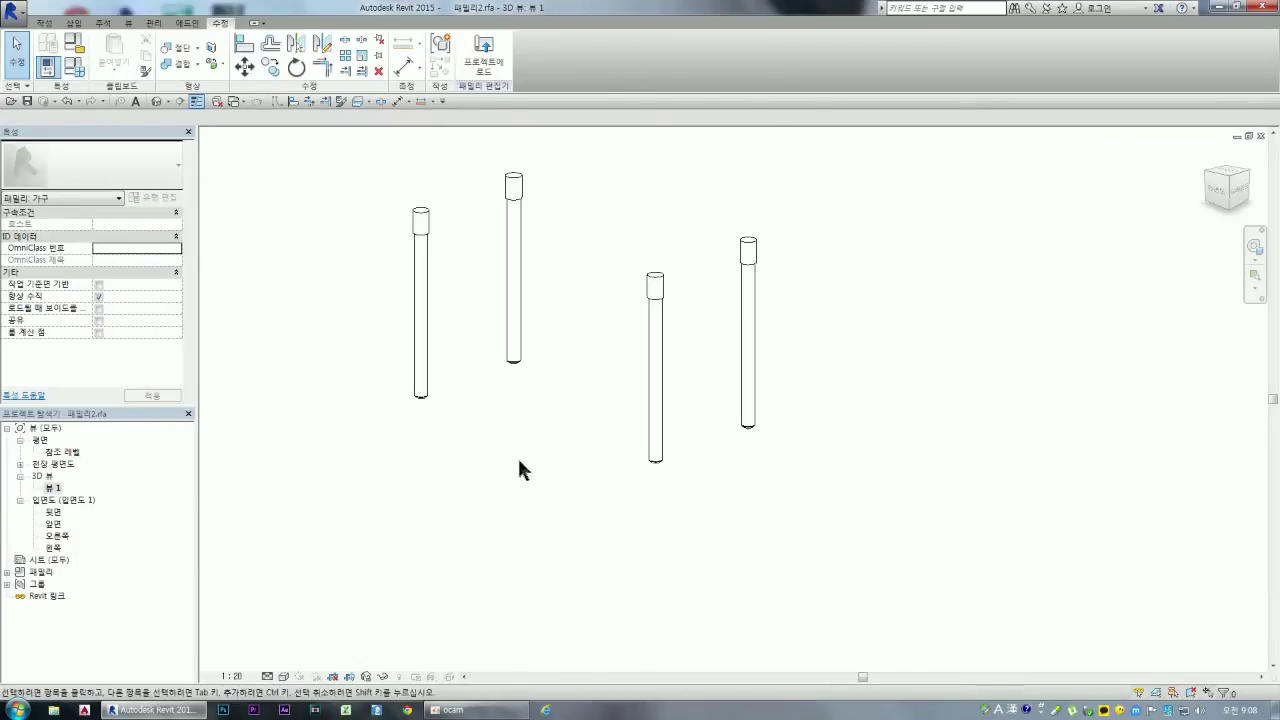
pyautogui.scroll(3, 655, 285)
pyautogui.scroll(2, 670, 335)
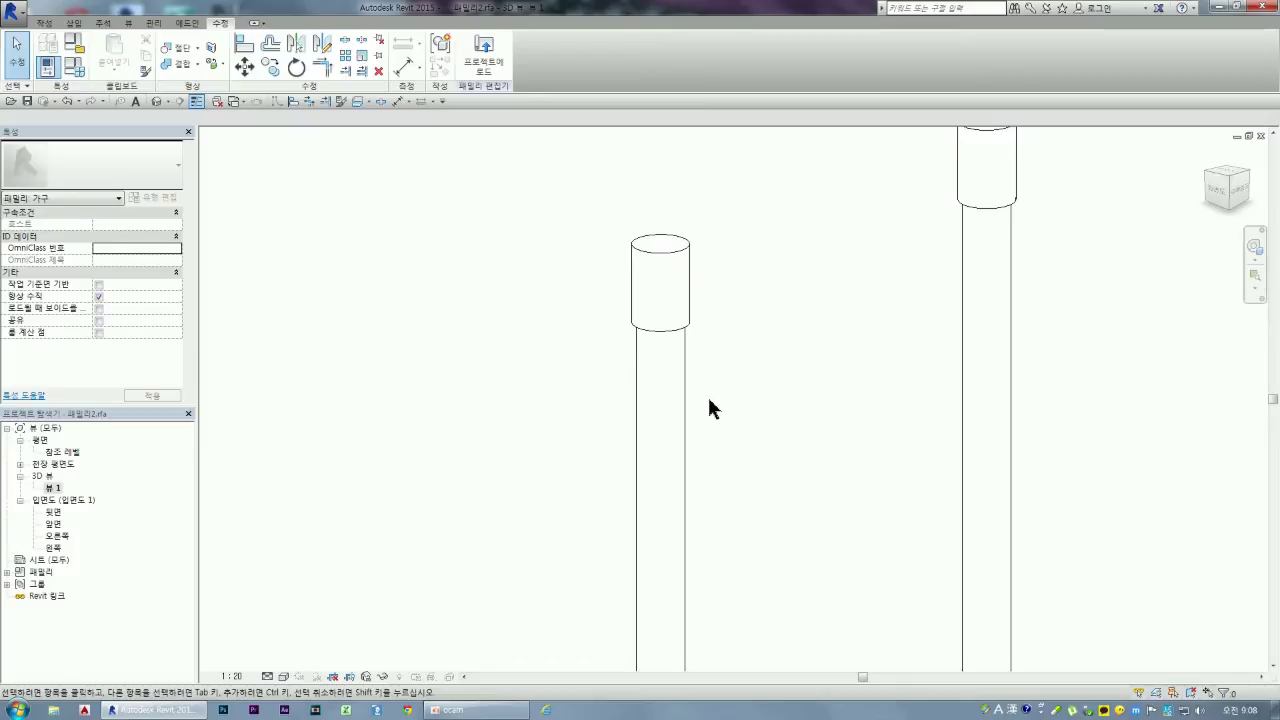
pyautogui.scroll(-1, 846, 271)
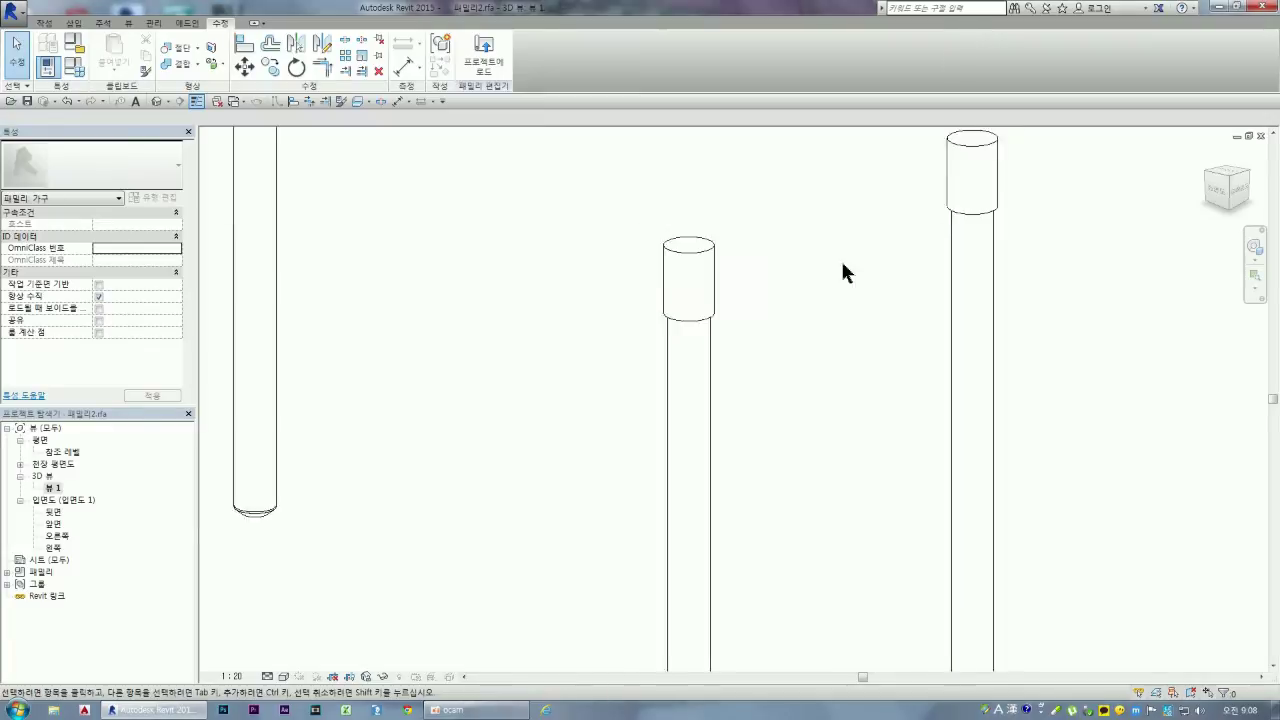
pyautogui.scroll(-2, 794, 286)
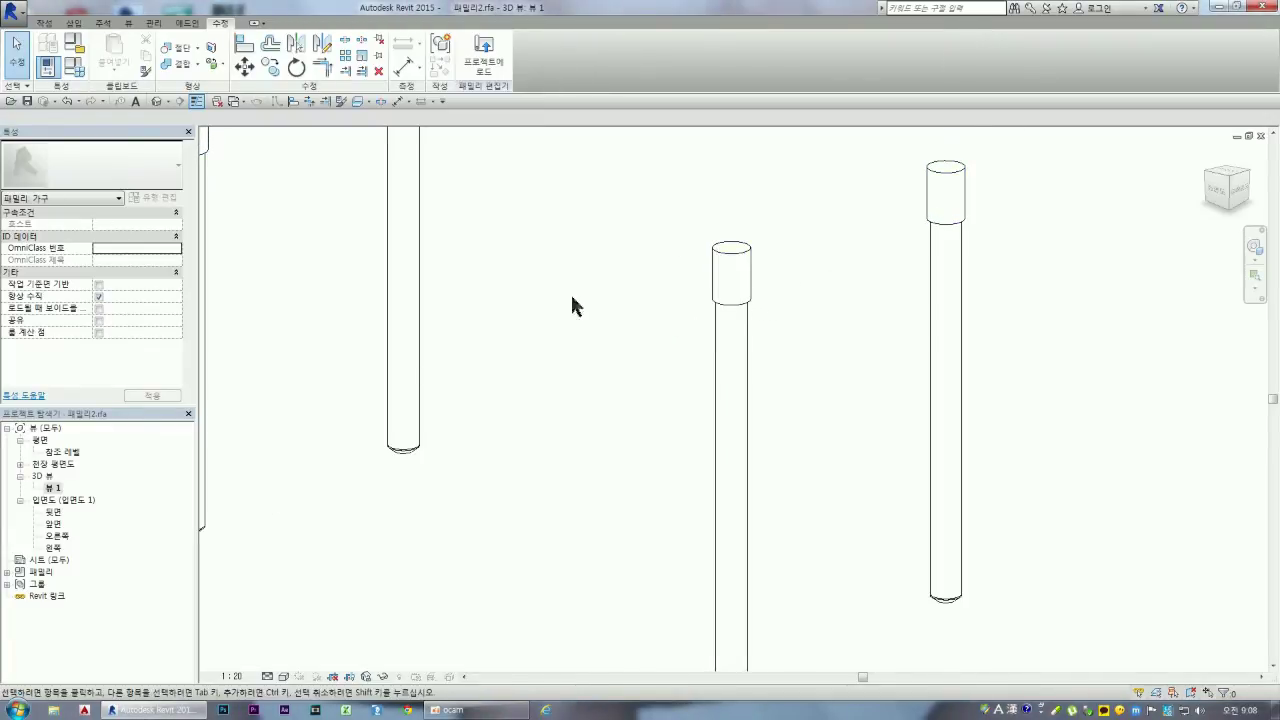
pyautogui.doubleClick(58, 452)
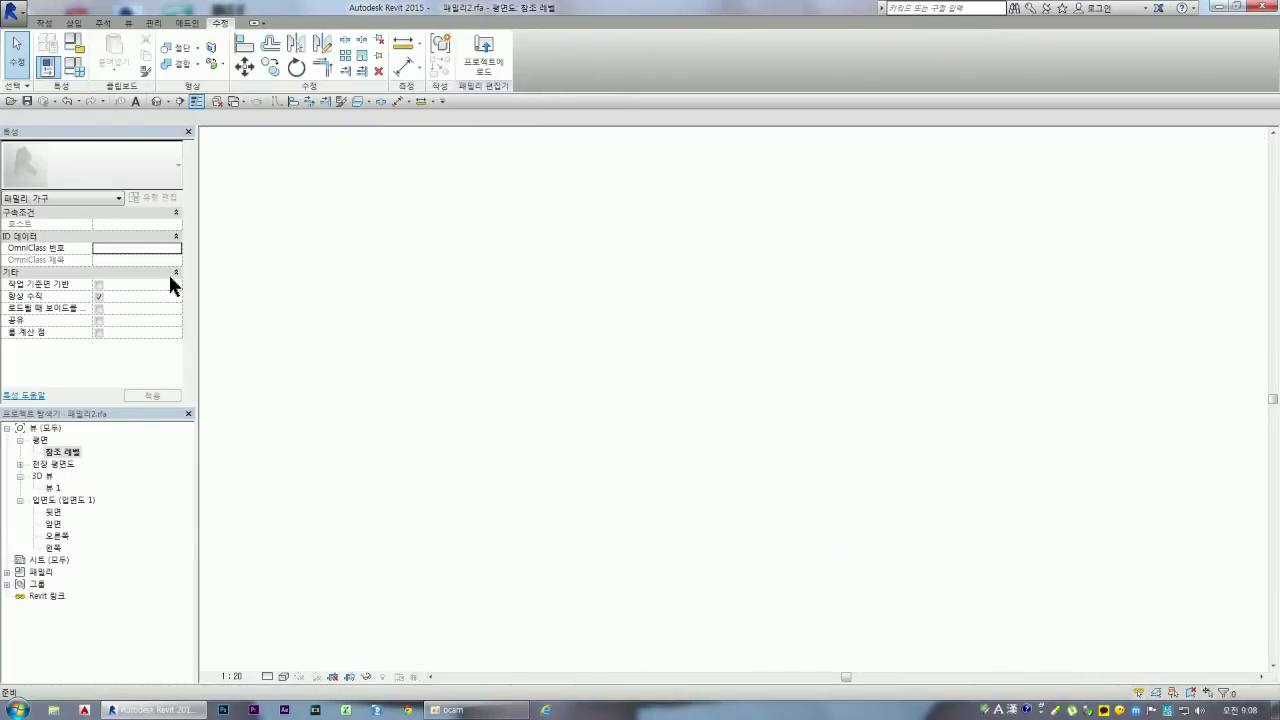
# Step: Begin a new extrusion sketch and pick the Reference Plane tool from the Datum panel
pyautogui.click(44, 22)
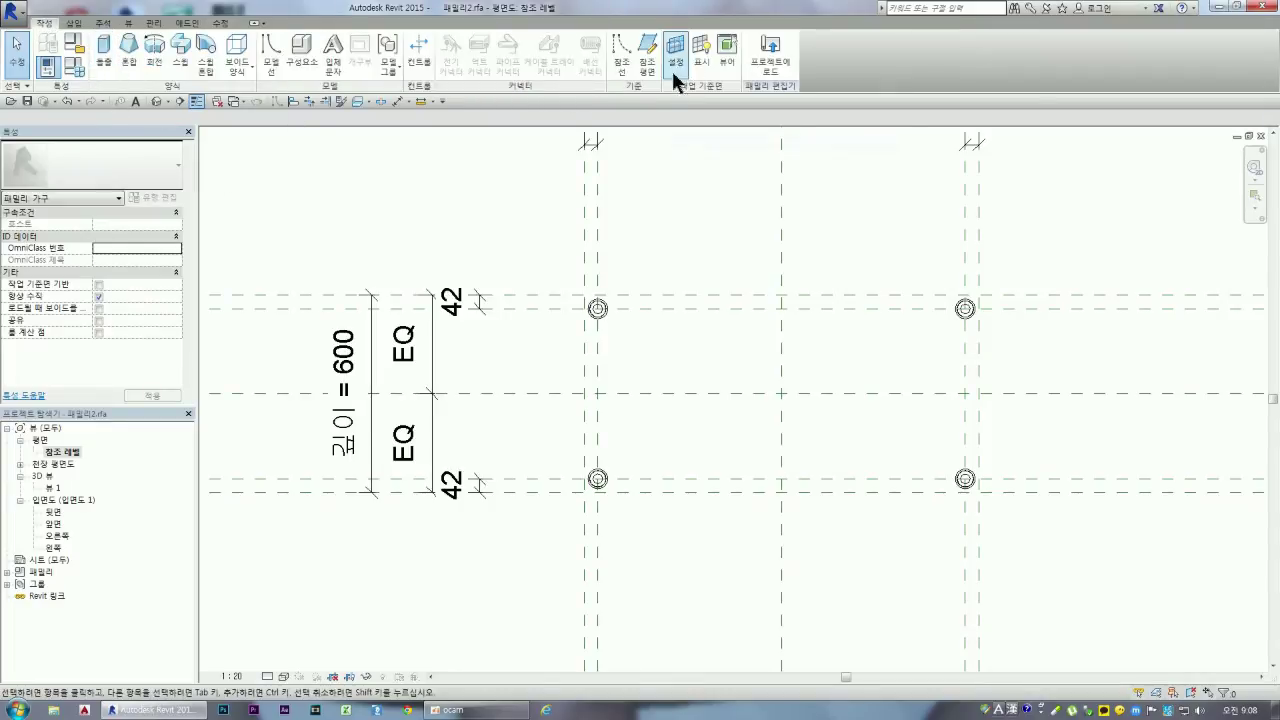
pyautogui.click(104, 58)
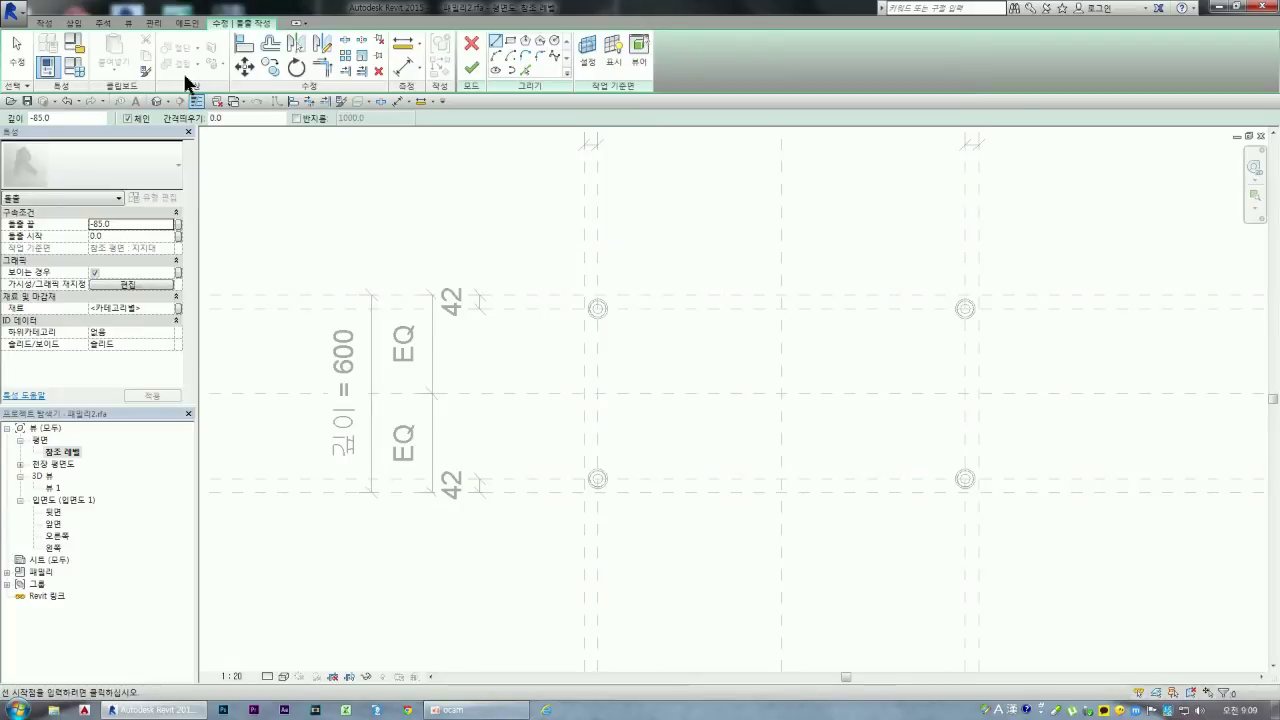
pyautogui.click(44, 22)
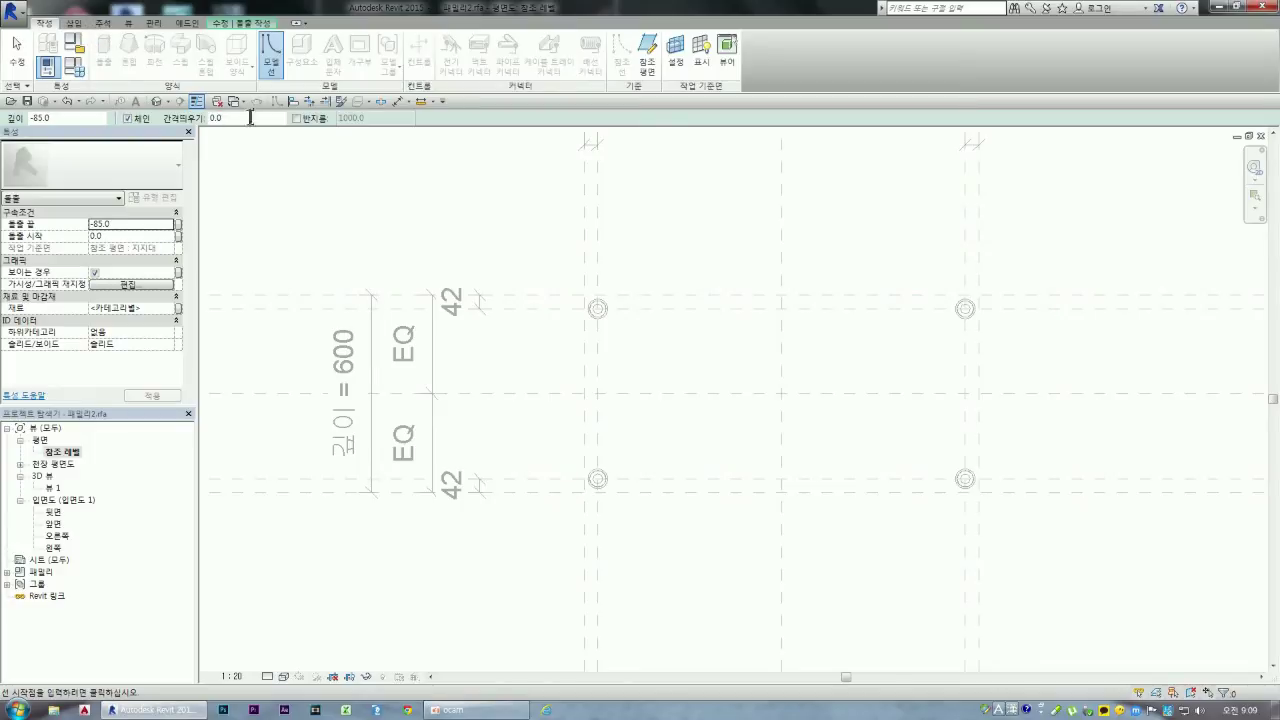
pyautogui.click(645, 50)
# Step: Using Pick Lines with offset 30, create reference planes alongside the rod centre planes
pyautogui.click(481, 41)
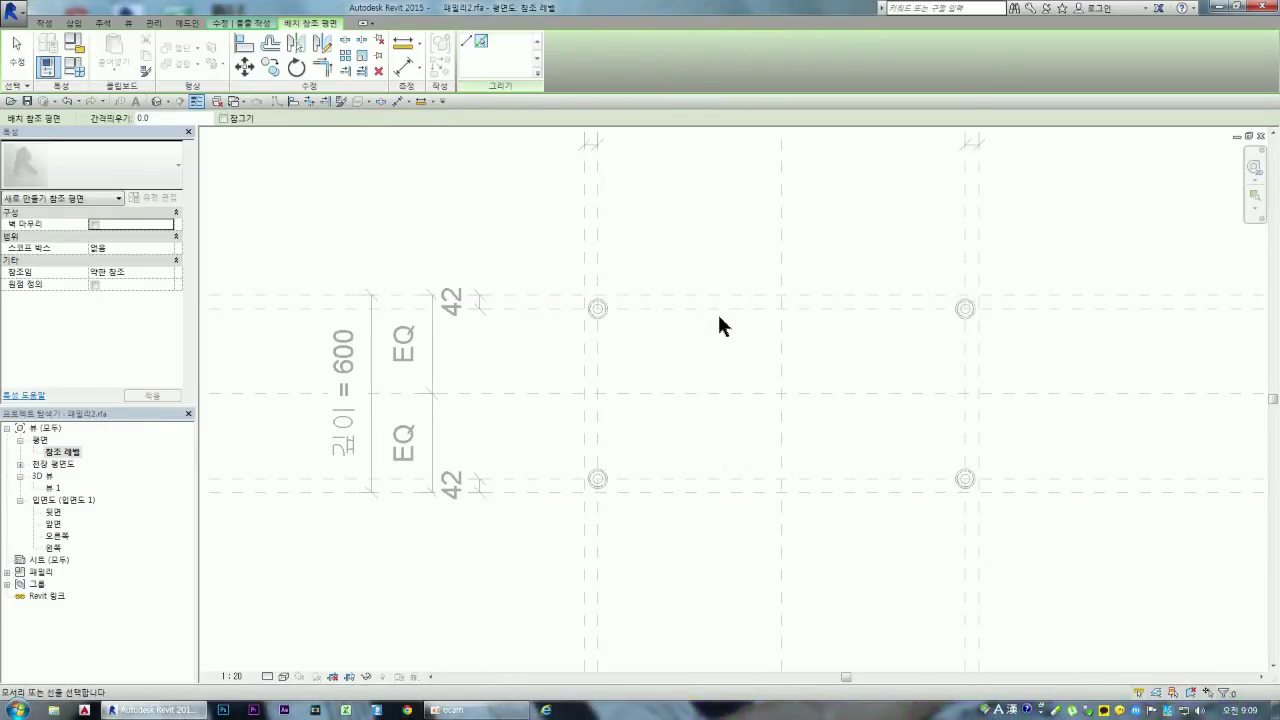
pyautogui.scroll(1, 714, 322)
pyautogui.scroll(3, 713, 318)
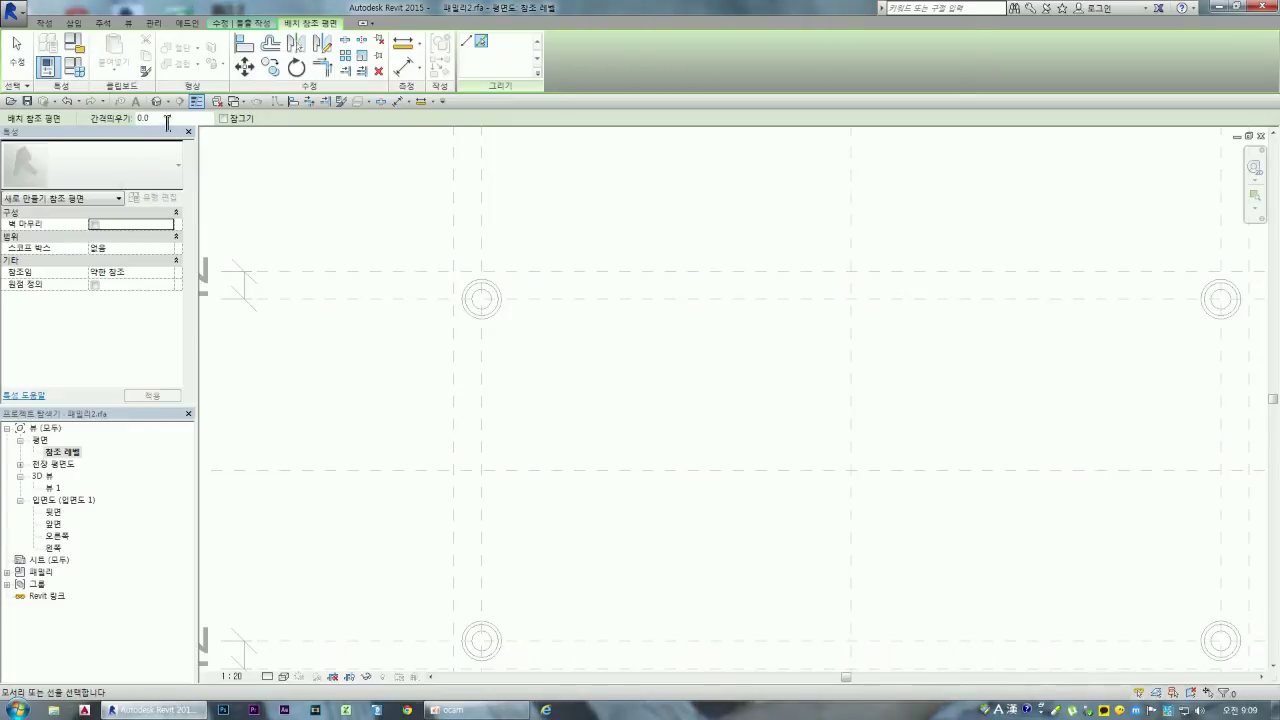
pyautogui.write('30')
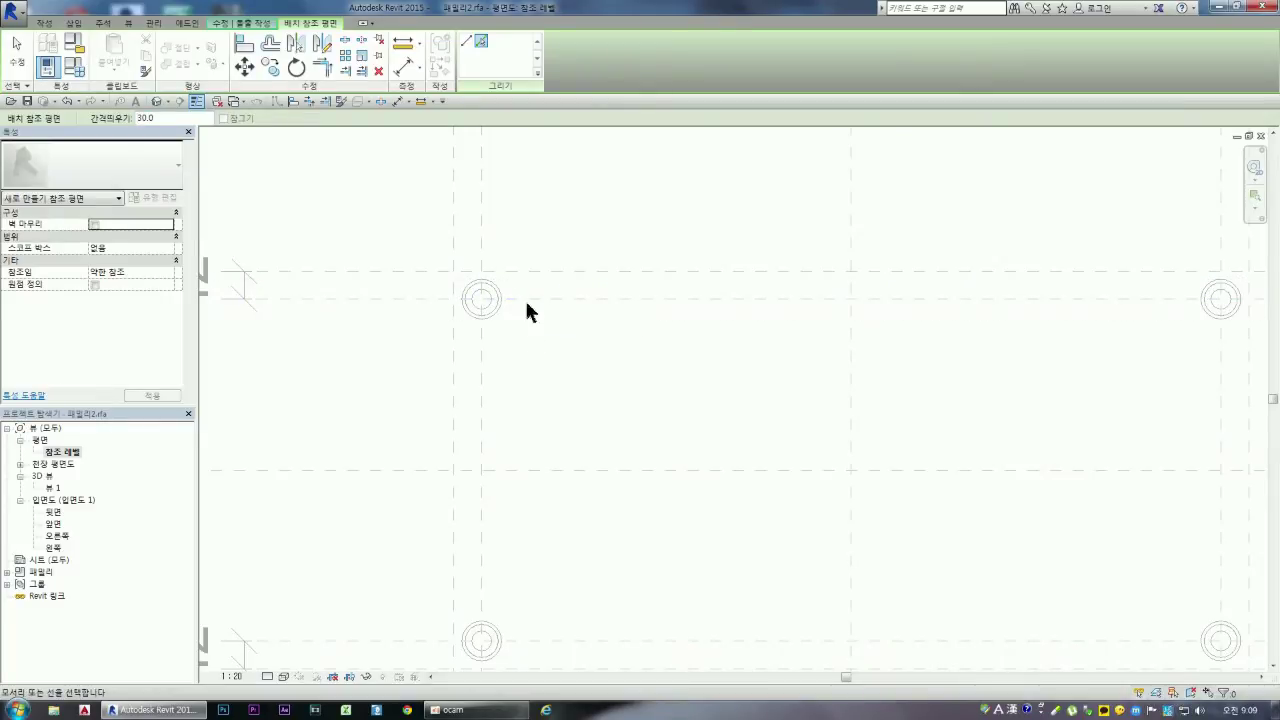
pyautogui.scroll(-2, 636, 376)
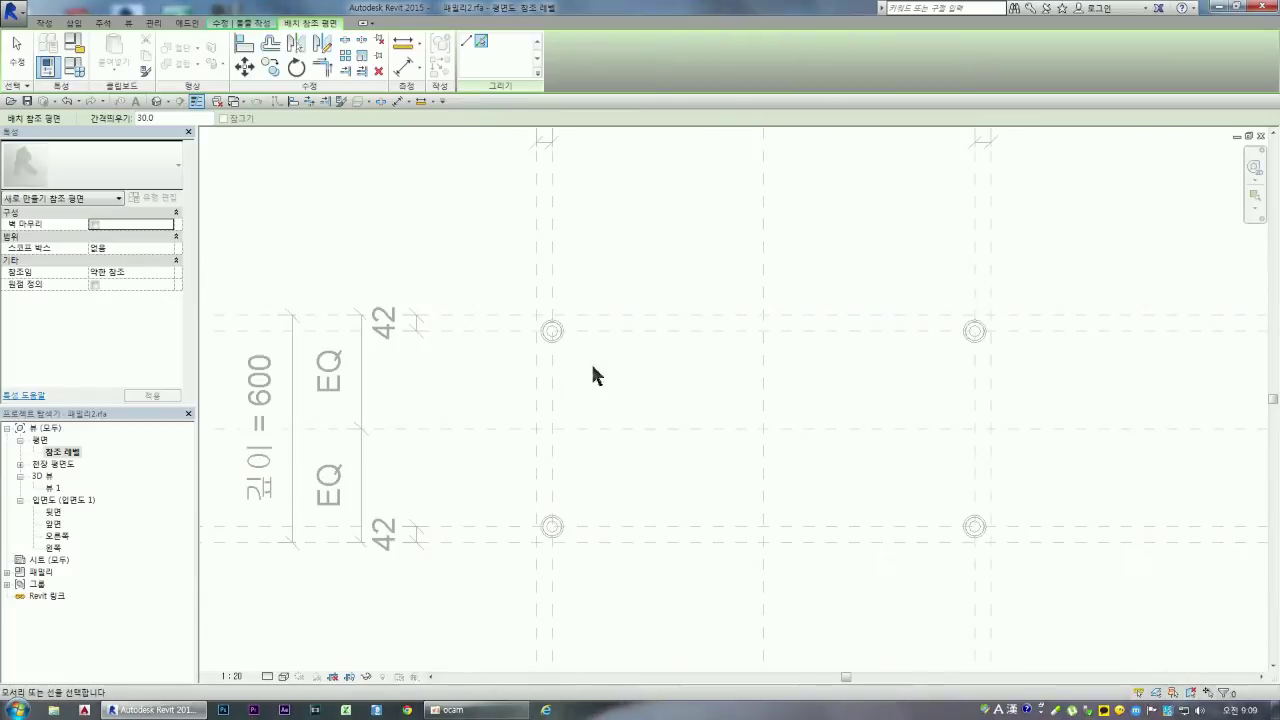
pyautogui.scroll(-2, 520, 305)
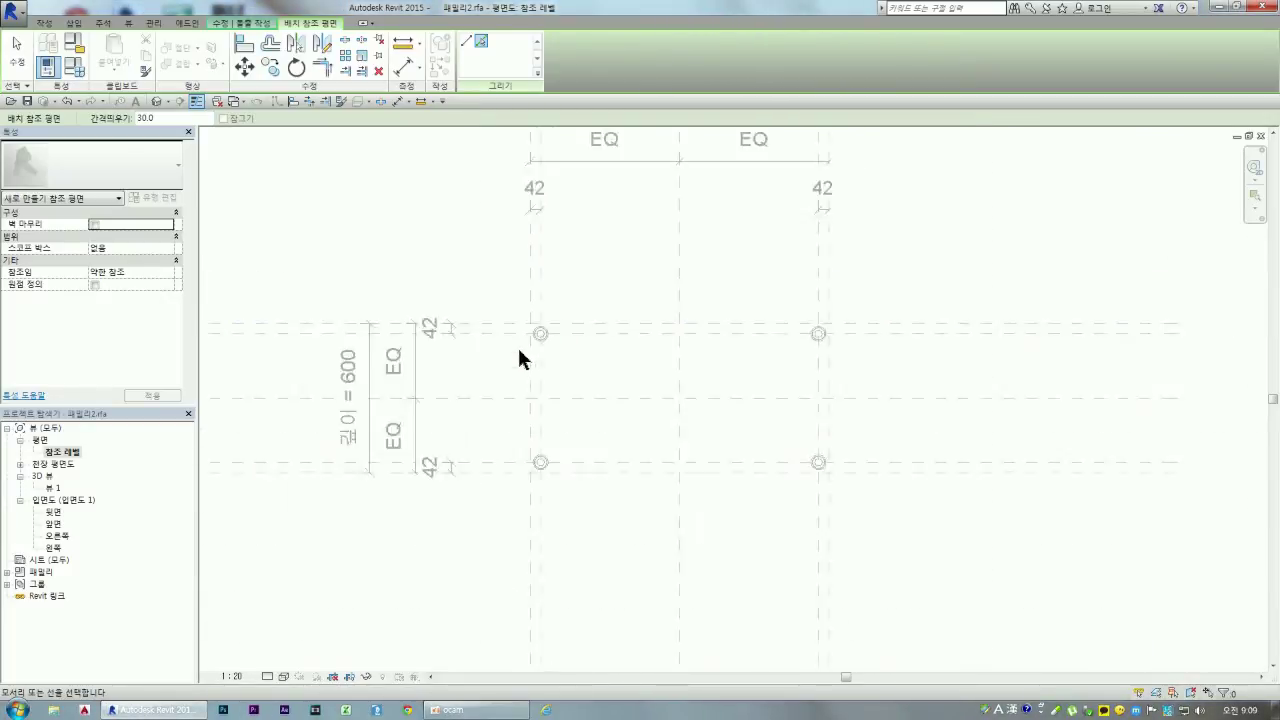
pyautogui.scroll(3, 584, 321)
pyautogui.scroll(2, 551, 337)
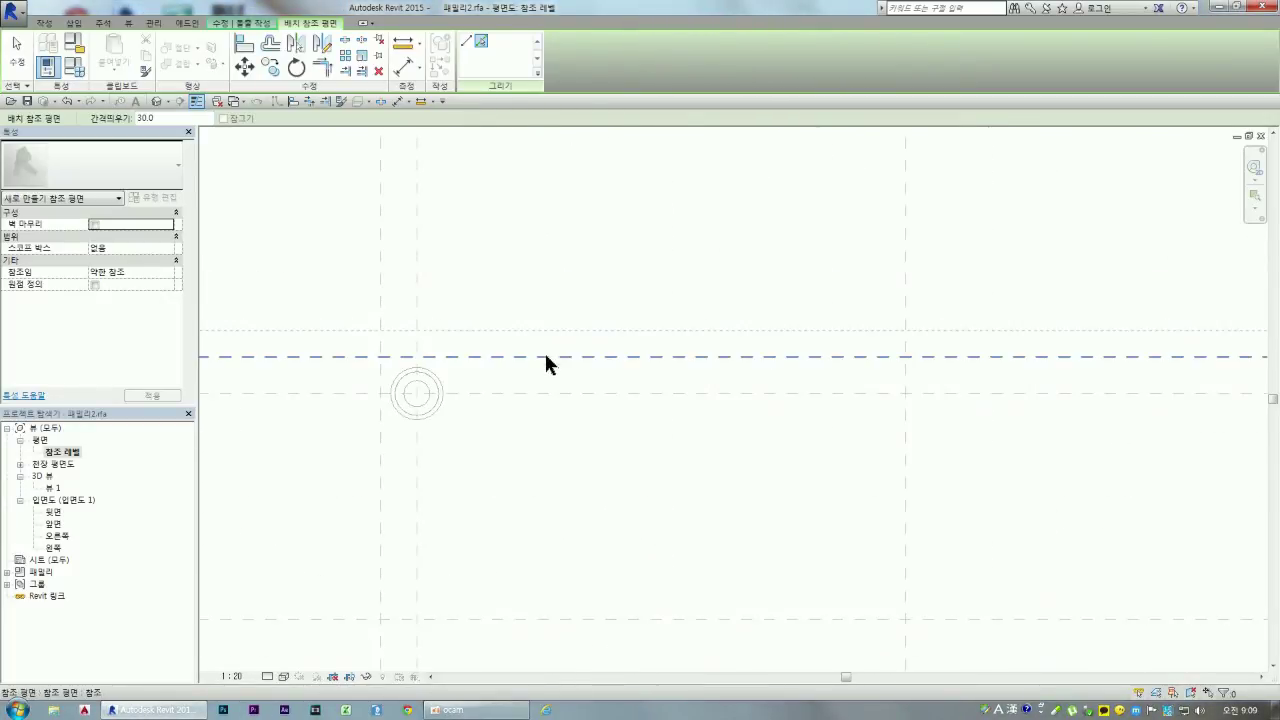
pyautogui.scroll(-1, 480, 332)
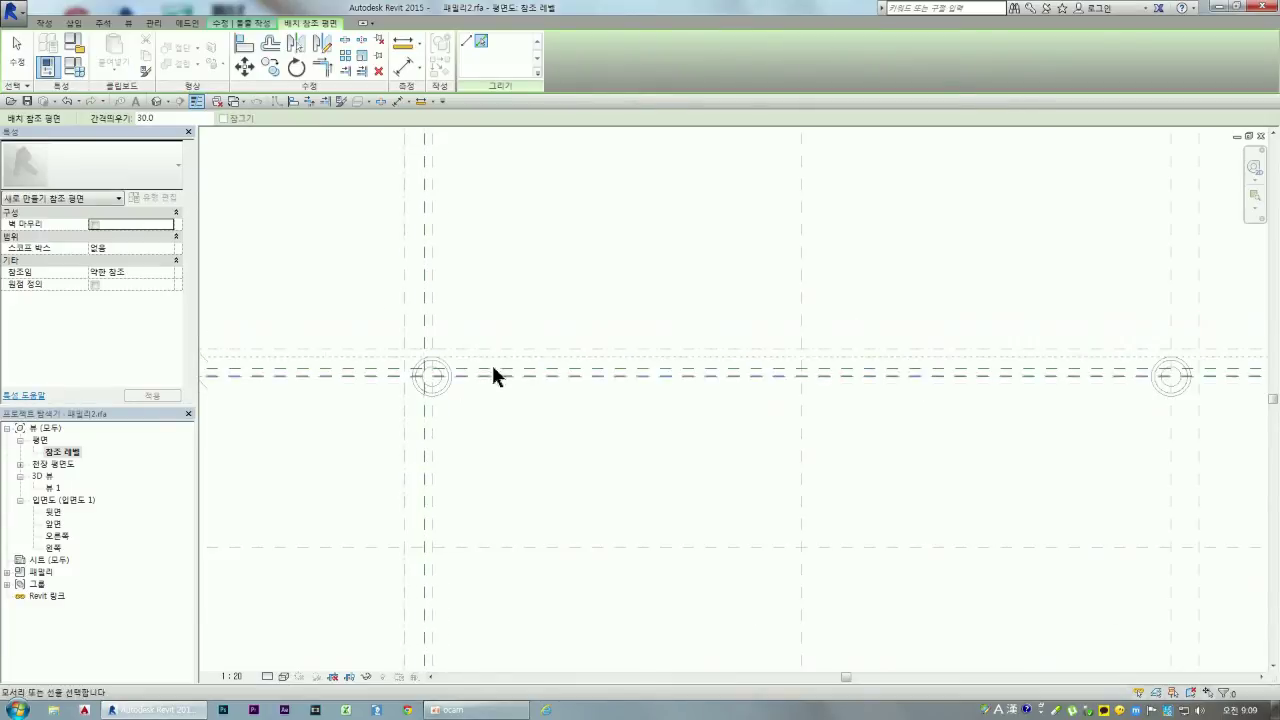
pyautogui.scroll(-2, 490, 370)
pyautogui.scroll(1, 888, 392)
pyautogui.scroll(2, 902, 393)
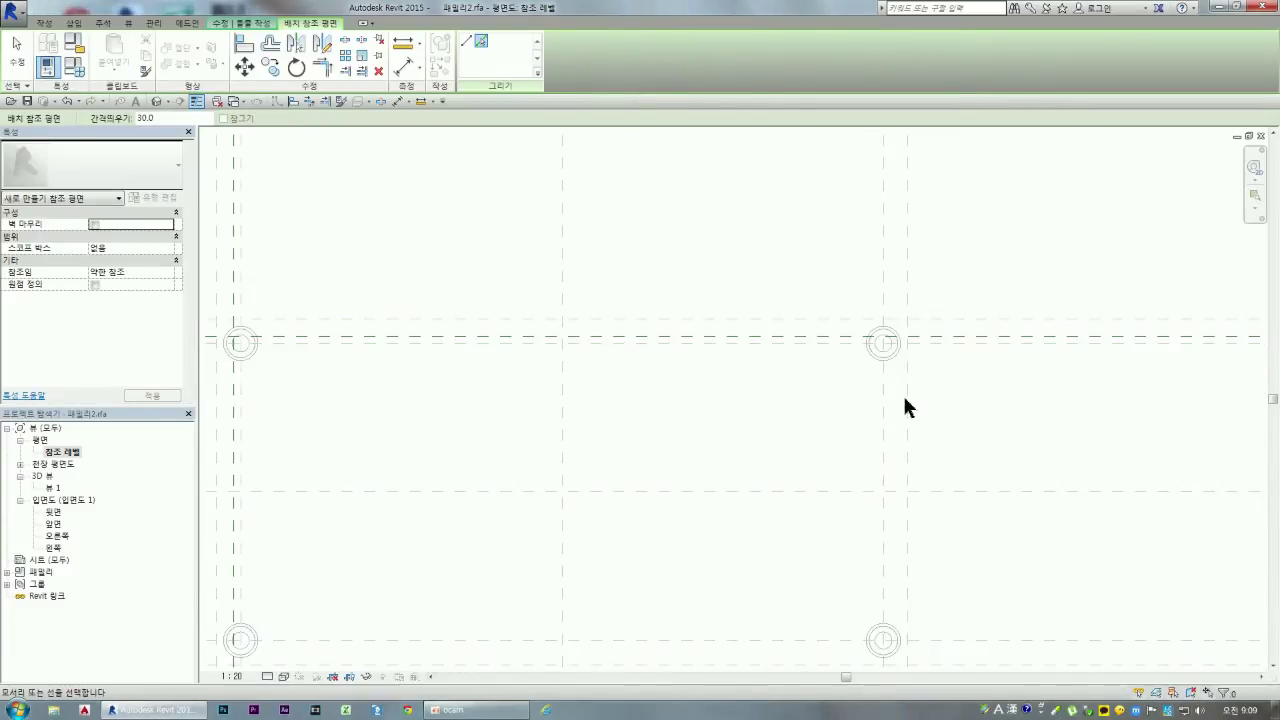
pyautogui.scroll(-2, 770, 322)
pyautogui.scroll(-1, 770, 320)
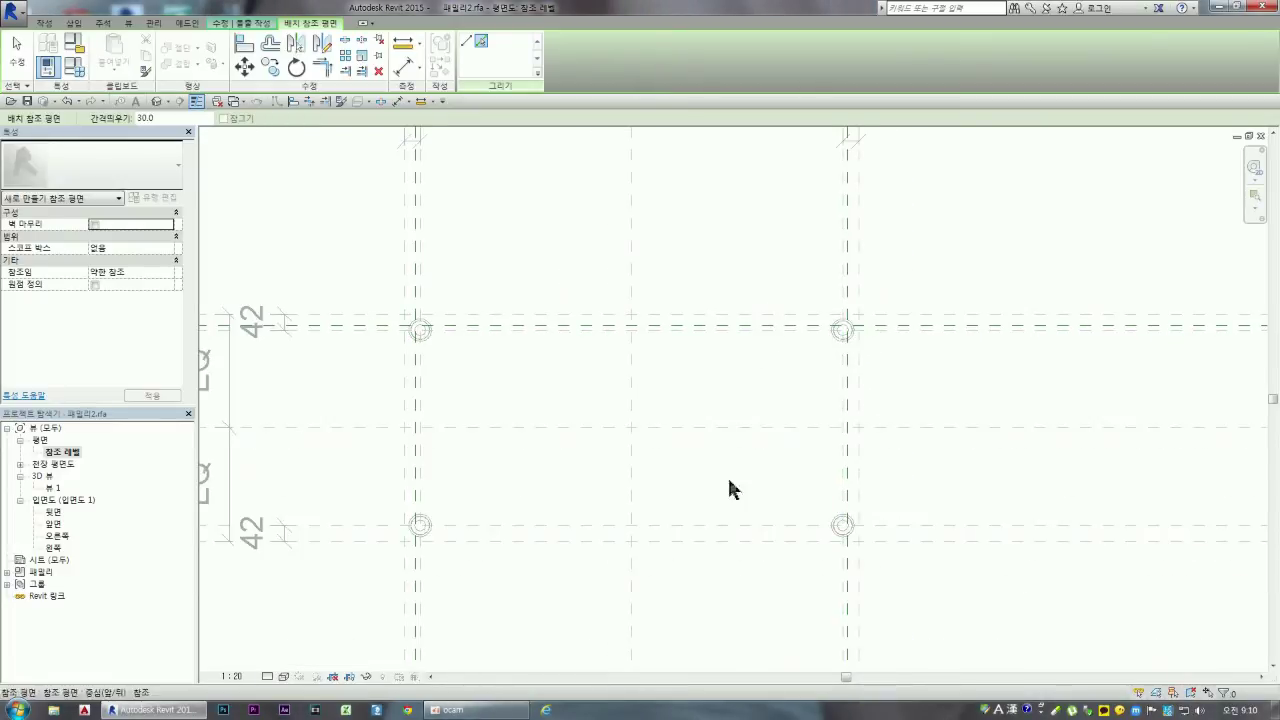
pyautogui.scroll(2, 710, 525)
pyautogui.click(683, 545)
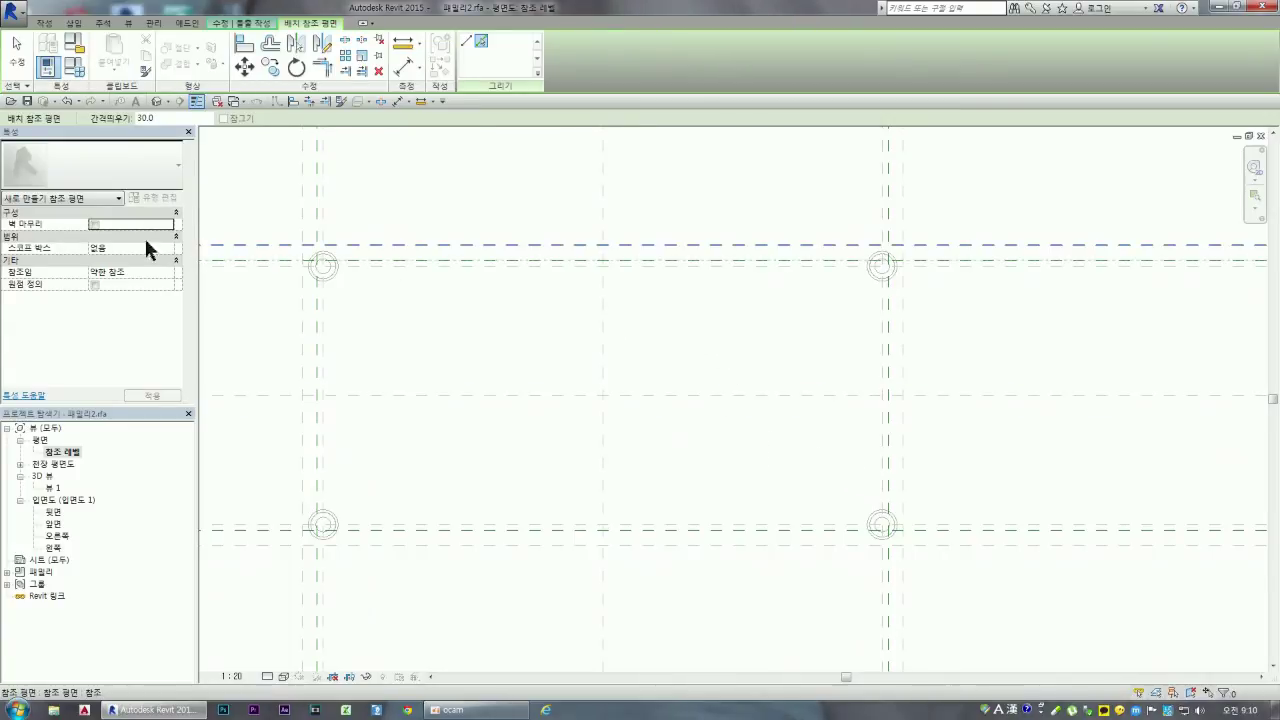
# Step: Create a reference plane offset 12 from the centre plane
pyautogui.moveTo(153, 120); pyautogui.dragTo(110, 124)
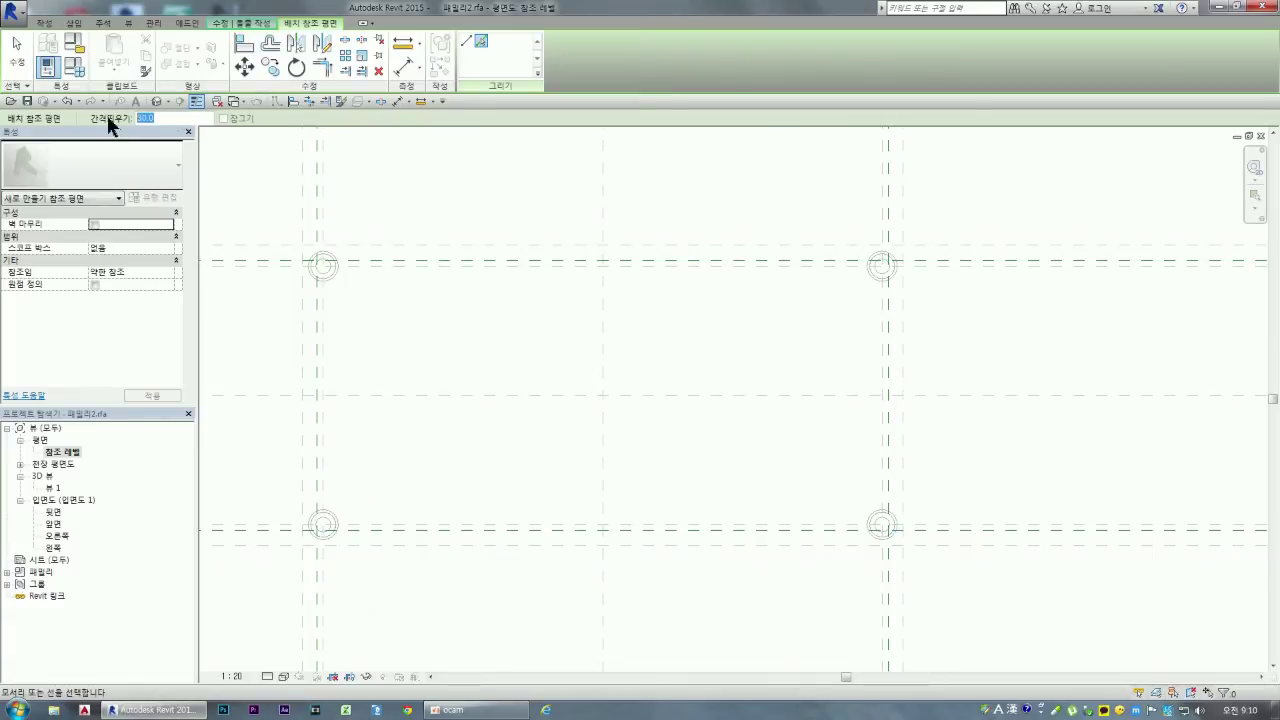
pyautogui.write('12')
pyautogui.click(604, 350)
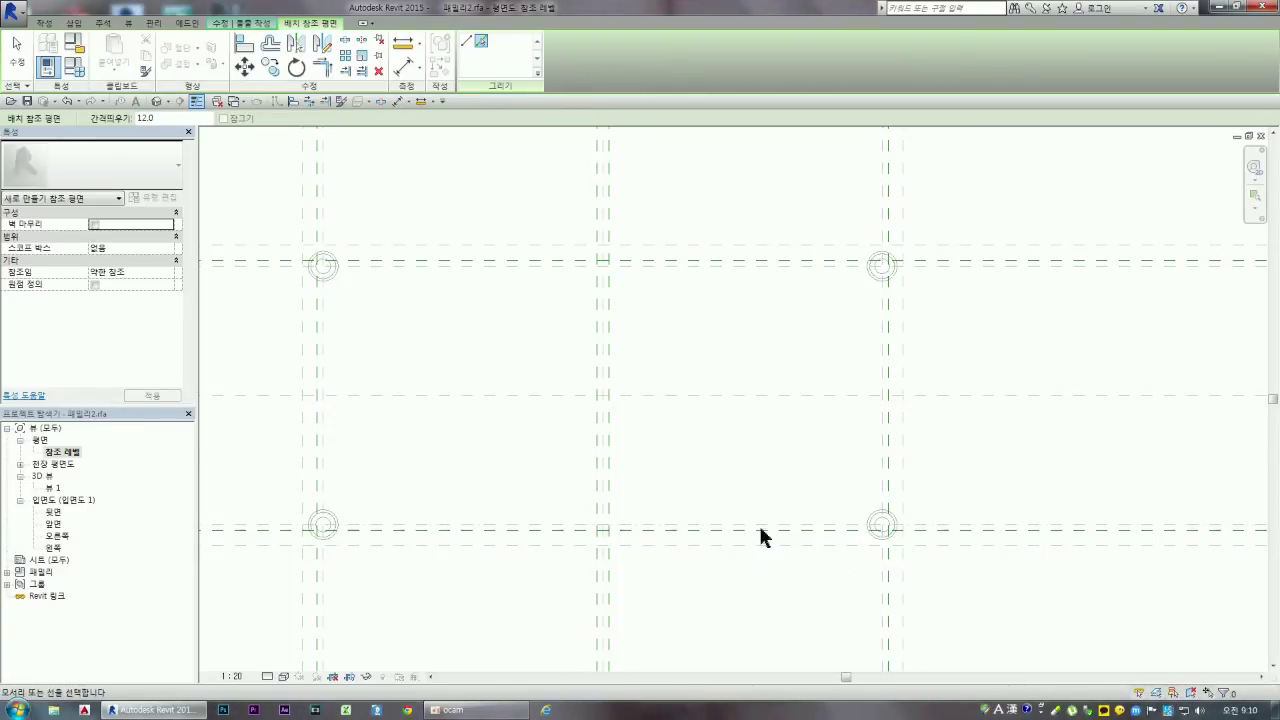
pyautogui.click(321, 138)
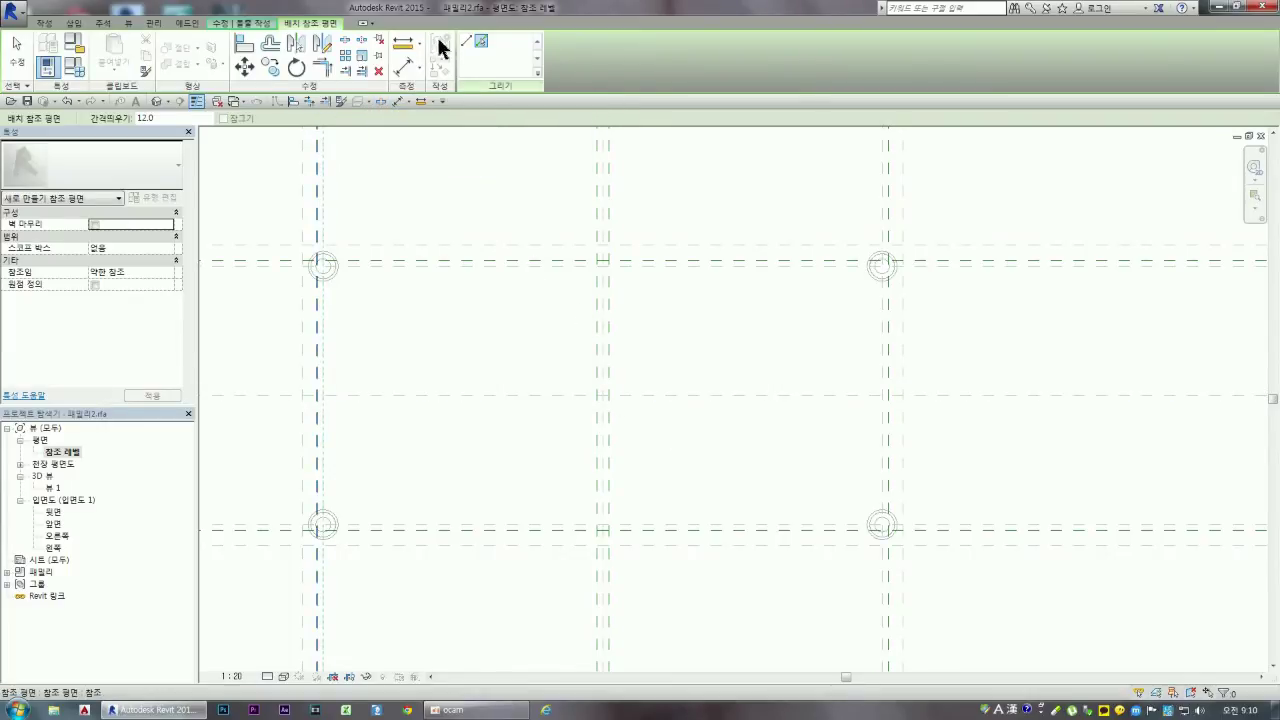
pyautogui.click(405, 66)
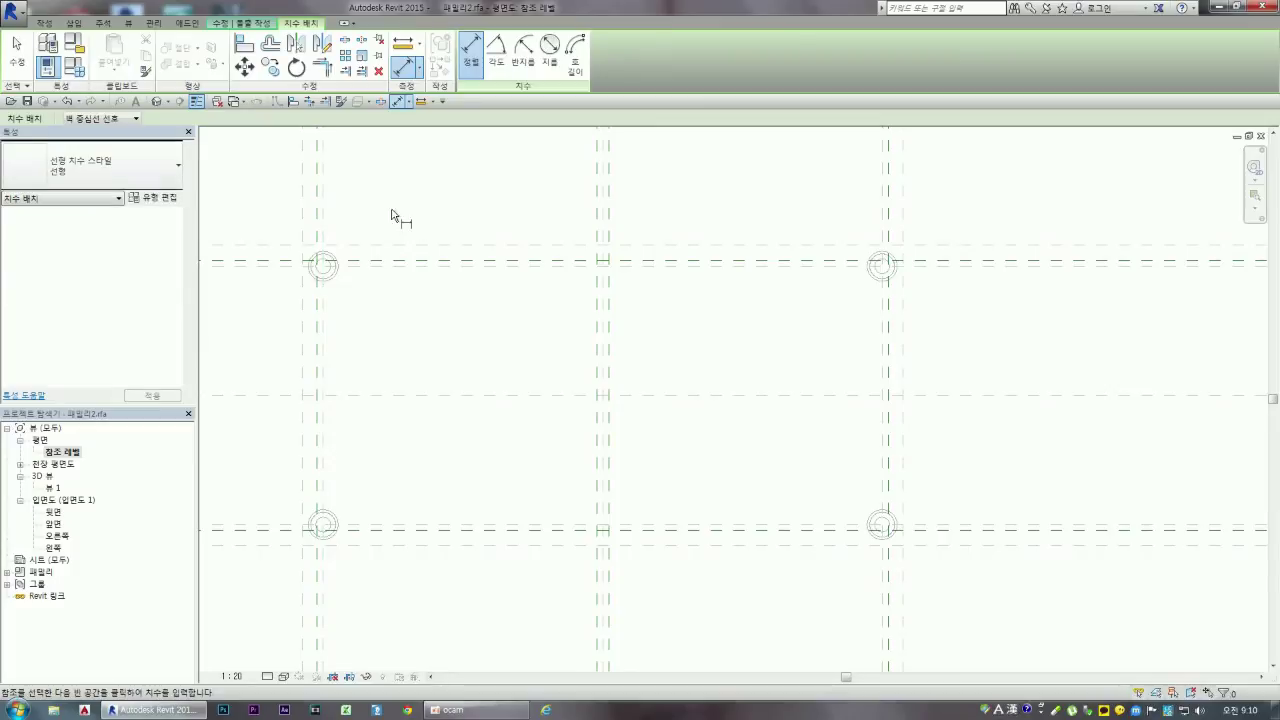
# Step: Add 30 aligned dimensions between each rod plane and its offset plane: left, right, upper, lower
pyautogui.scroll(3, 400, 266)
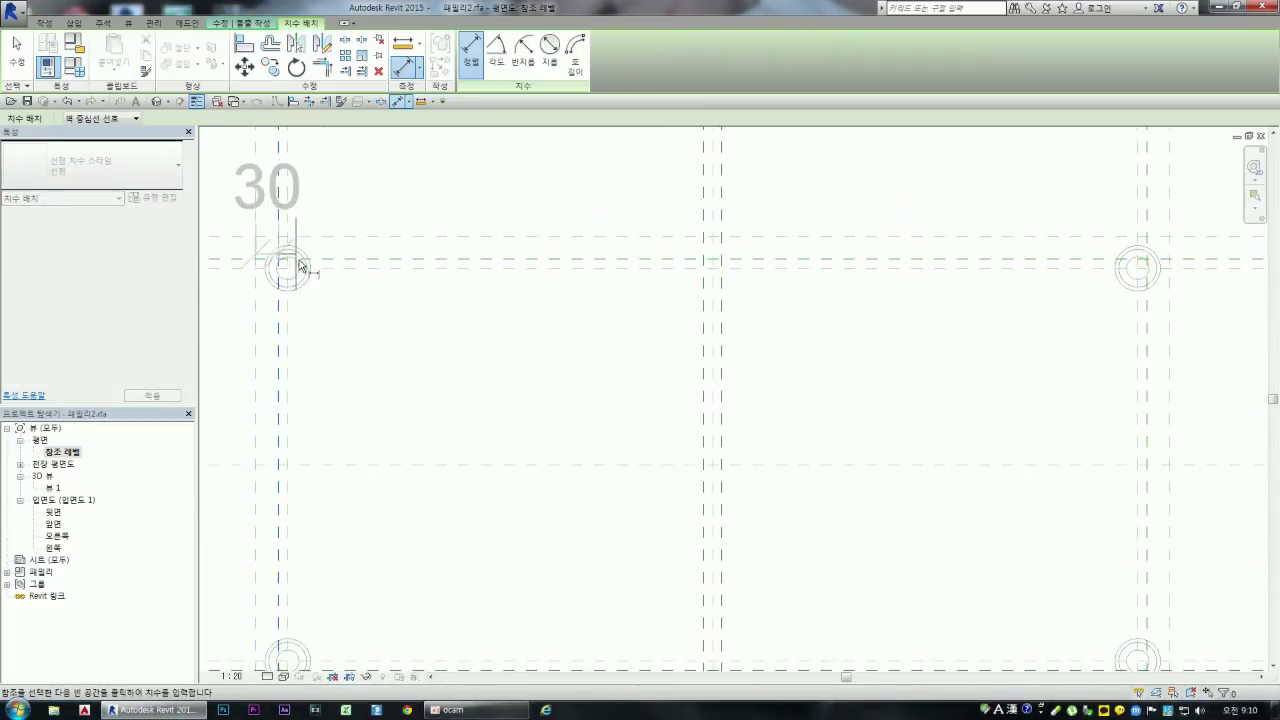
pyautogui.scroll(-3, 300, 263)
pyautogui.click(306, 202)
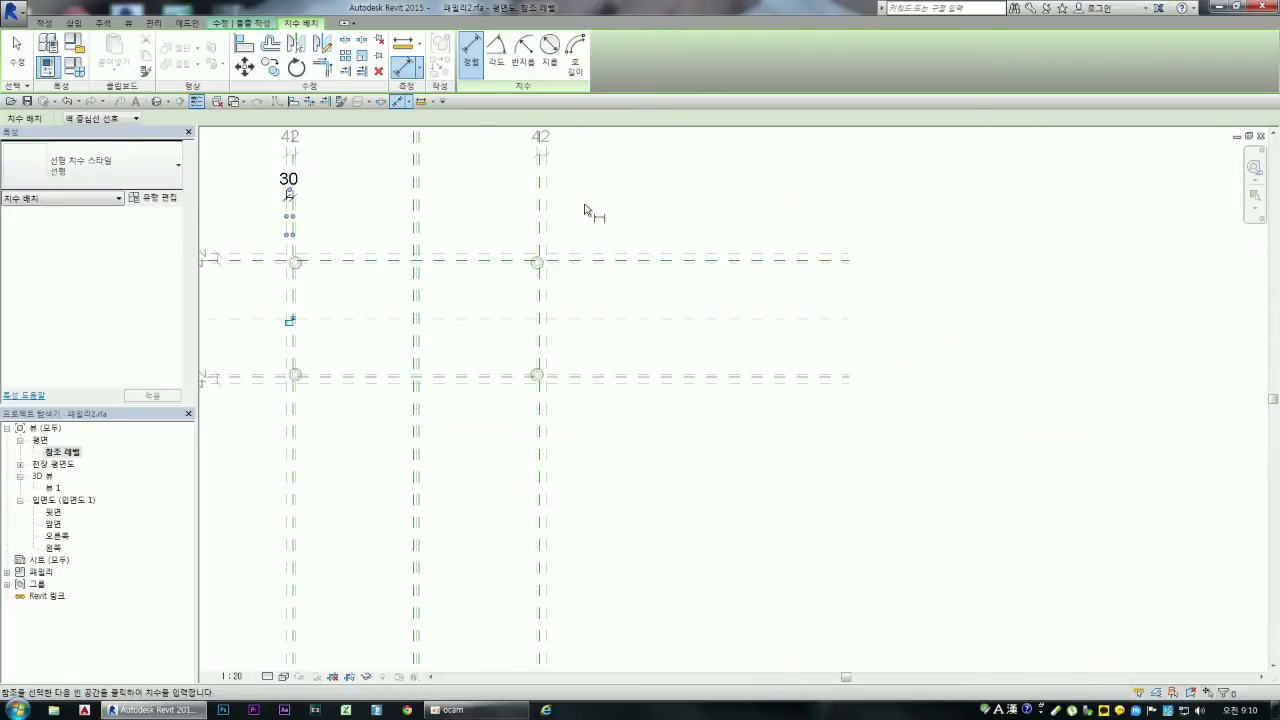
pyautogui.click(545, 205)
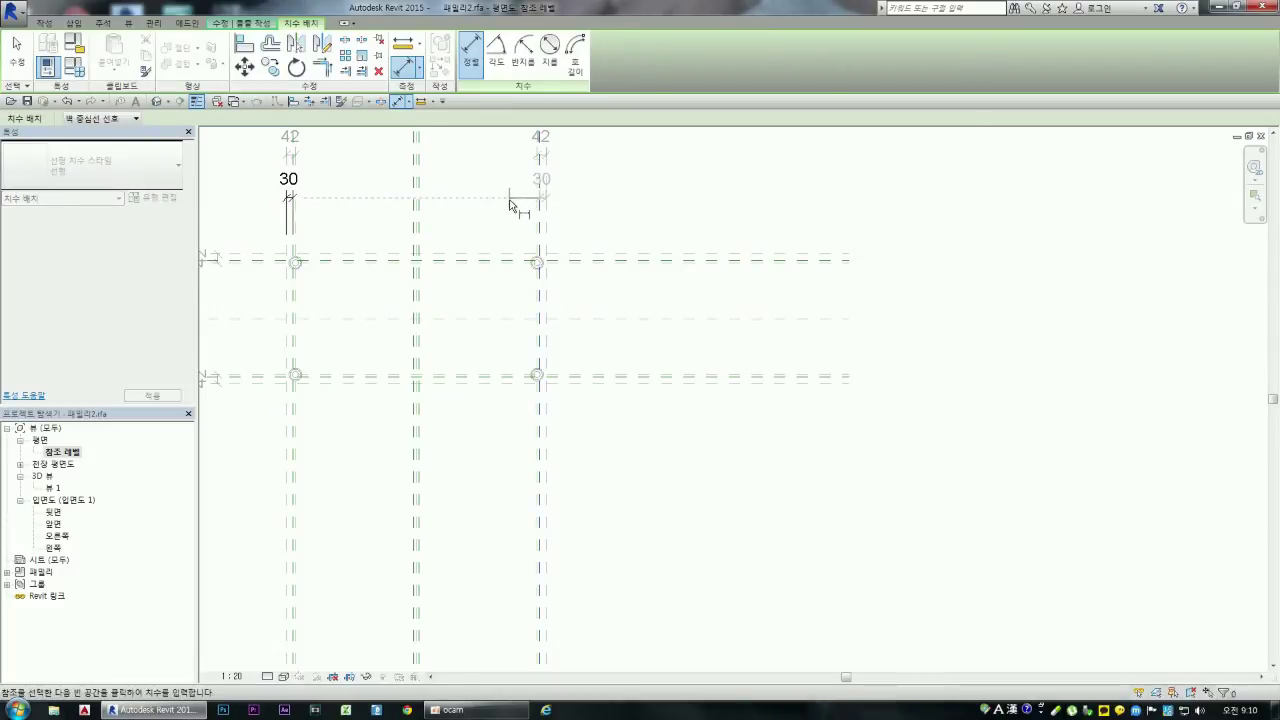
pyautogui.click(512, 196)
pyautogui.scroll(-3, 808, 220)
pyautogui.scroll(3, 585, 193)
pyautogui.scroll(-4, 590, 288)
pyautogui.scroll(1, 610, 282)
pyautogui.scroll(2, 538, 290)
pyautogui.scroll(2, 510, 286)
pyautogui.scroll(2, 480, 283)
pyautogui.click(480, 276)
pyautogui.click(480, 284)
pyautogui.click(512, 270)
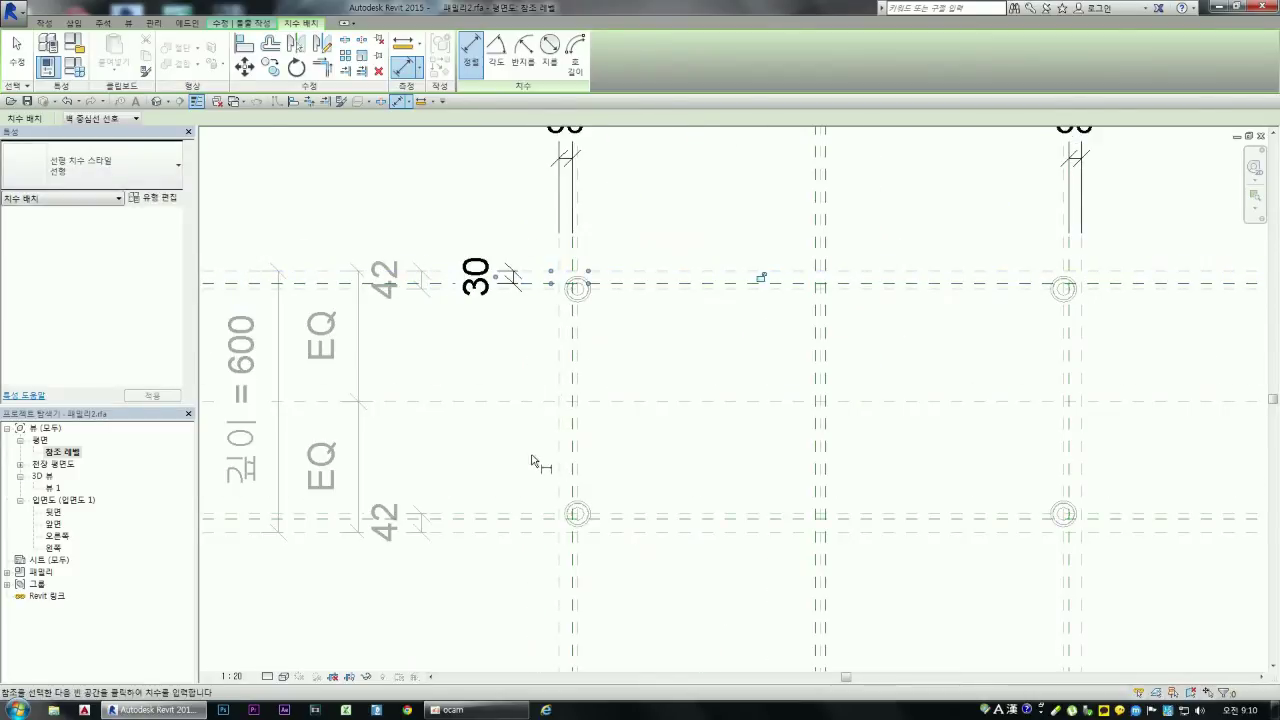
pyautogui.click(507, 531)
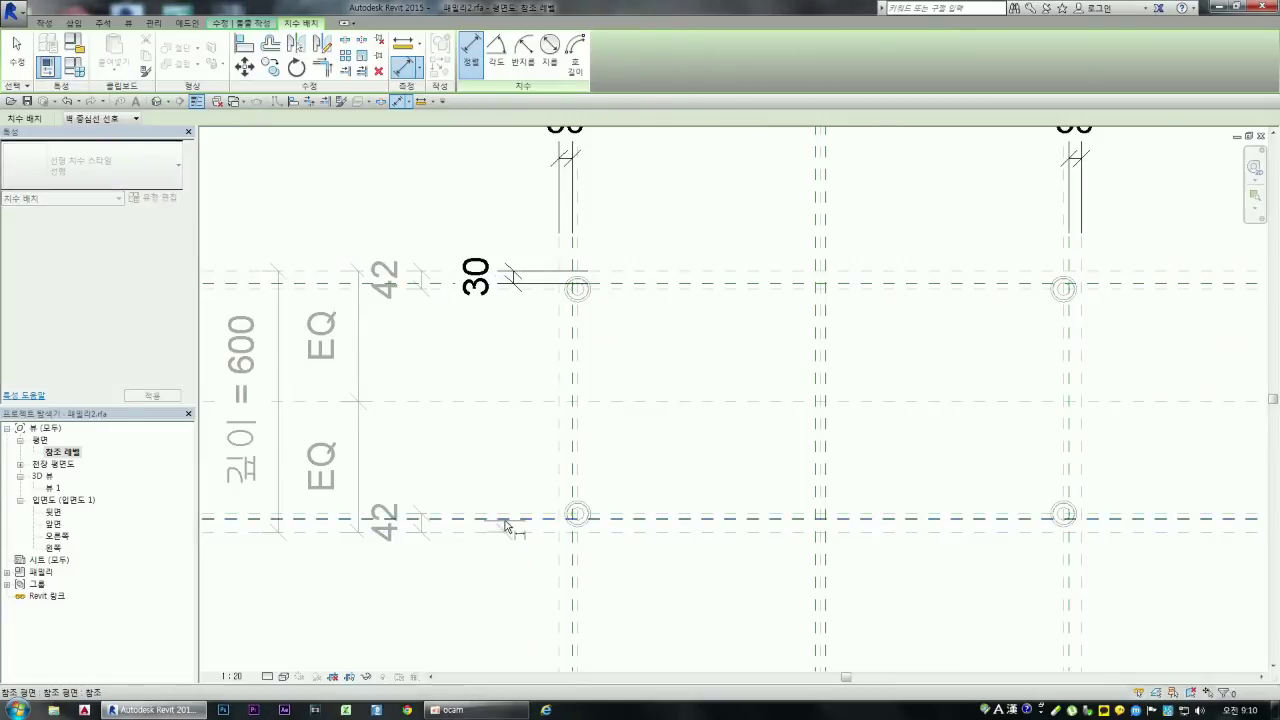
pyautogui.click(506, 518)
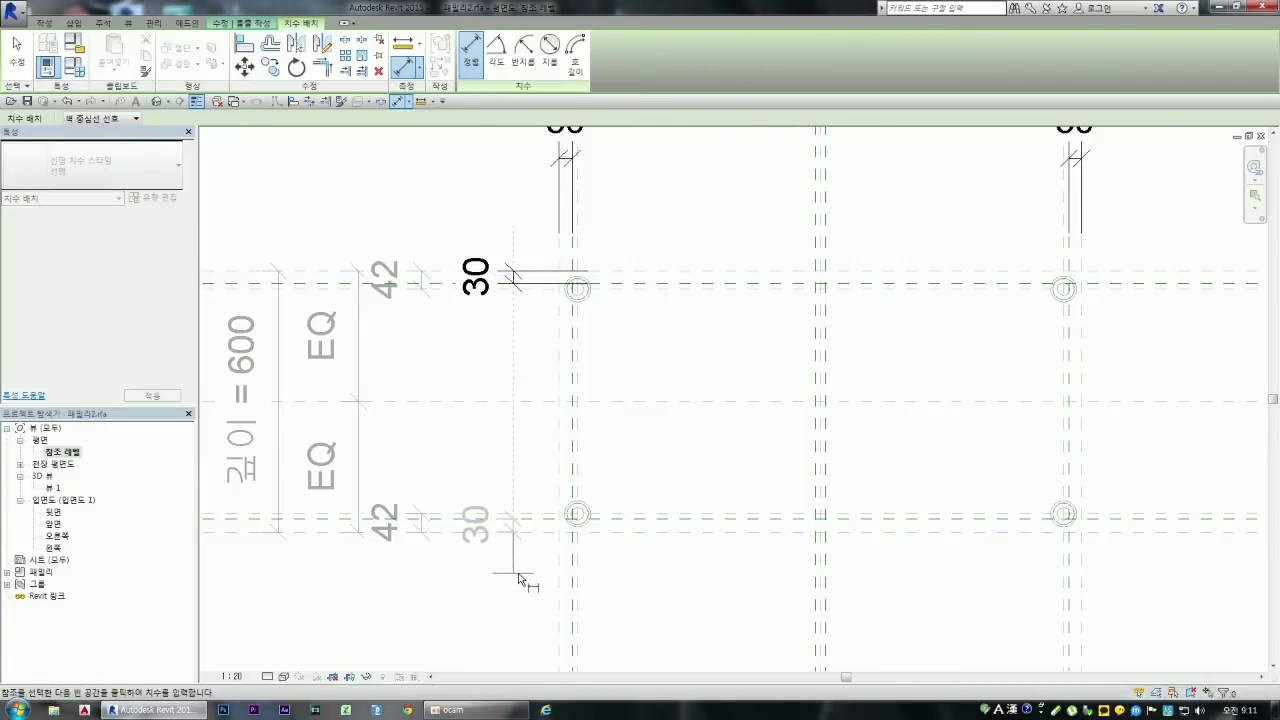
pyautogui.click(503, 580)
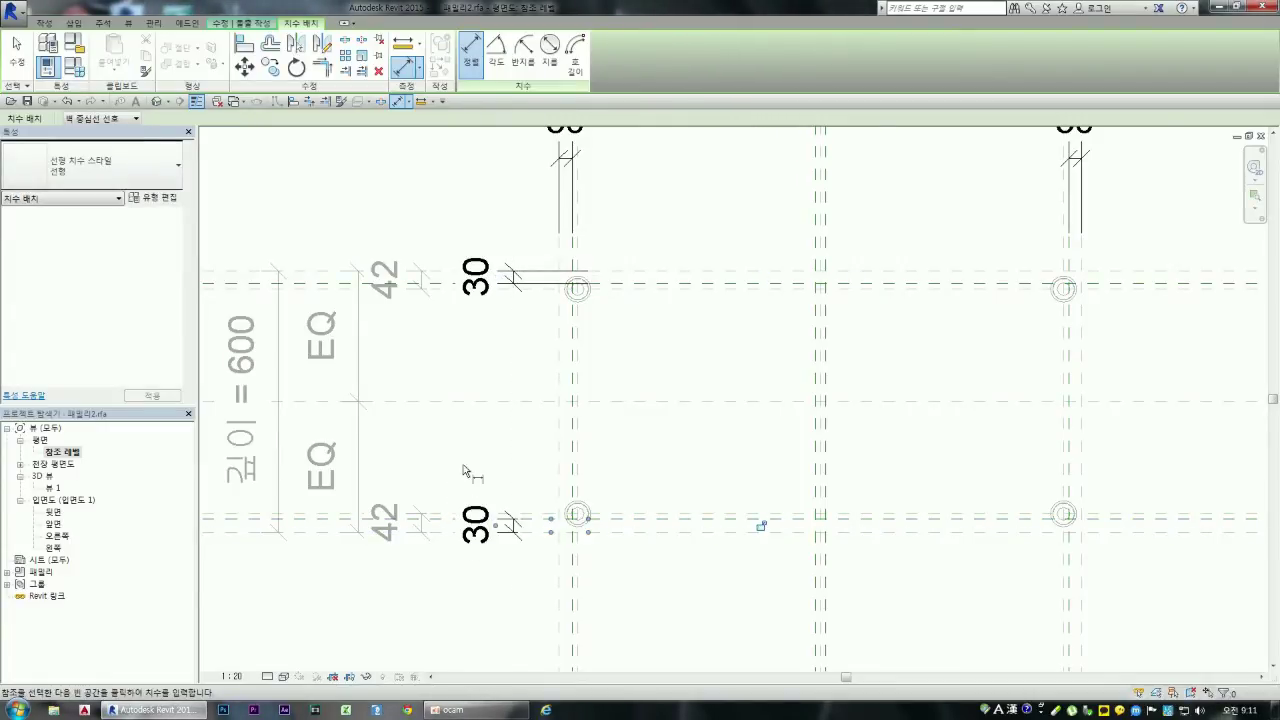
# Step: Dimension the 12 offset between the vertical centre plane and its offset plane
pyautogui.scroll(-2, 463, 471)
pyautogui.scroll(-2, 463, 471)
pyautogui.scroll(3, 699, 228)
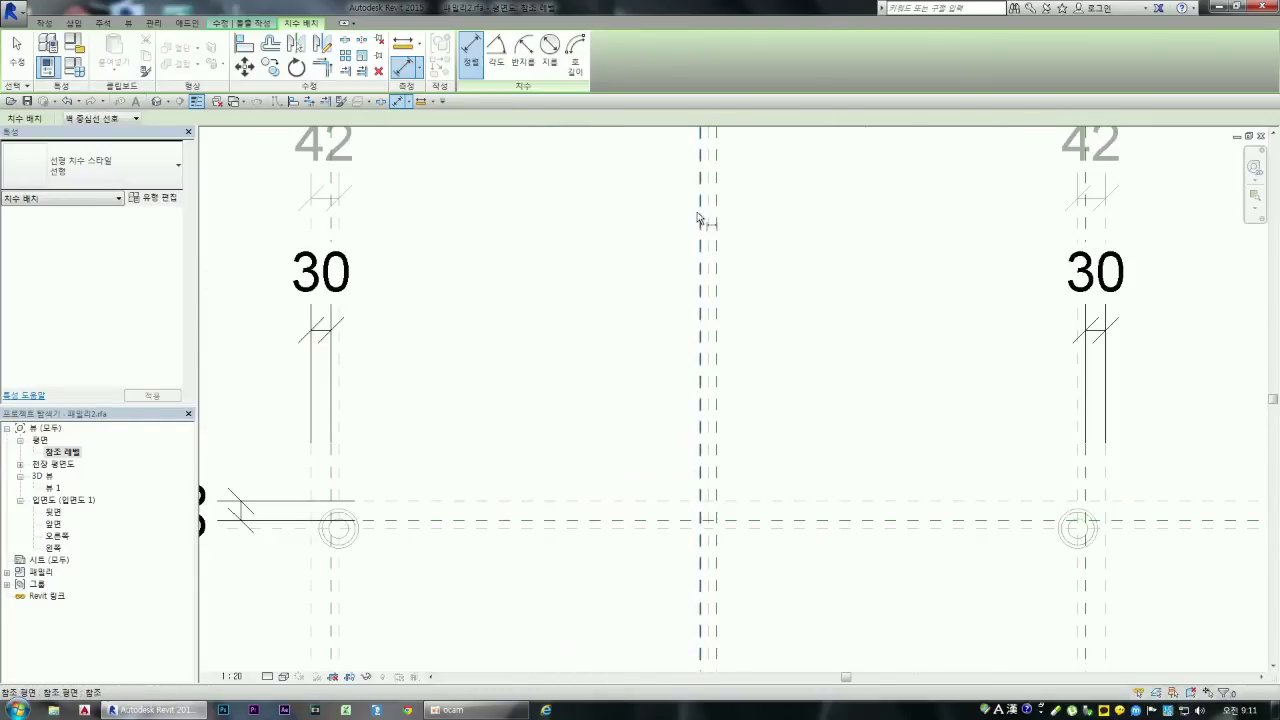
pyautogui.click(706, 226)
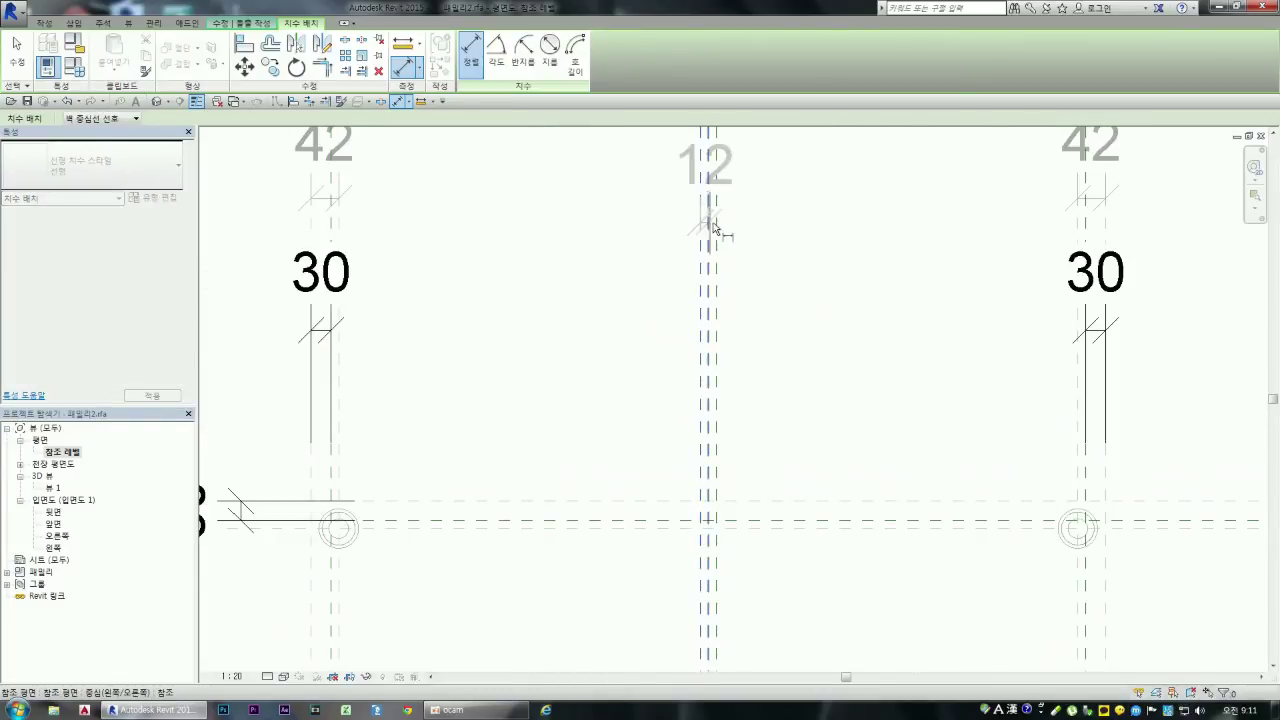
pyautogui.click(717, 229)
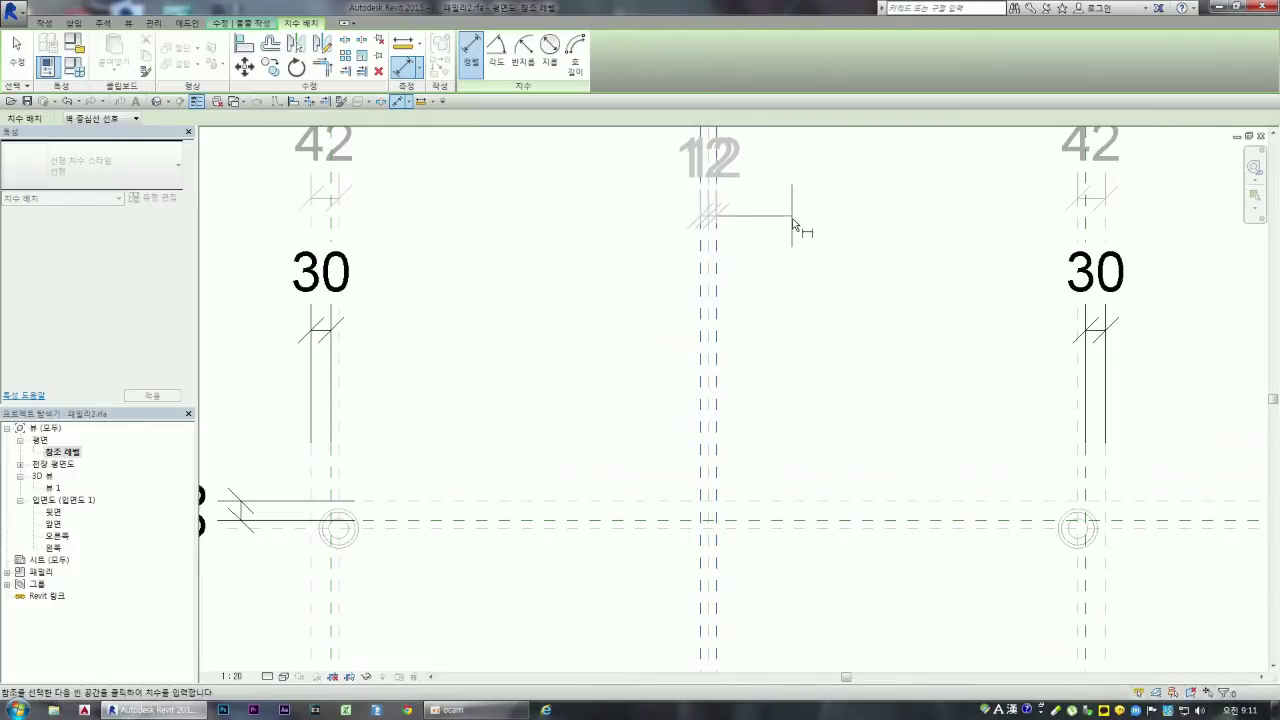
pyautogui.scroll(-2, 750, 340)
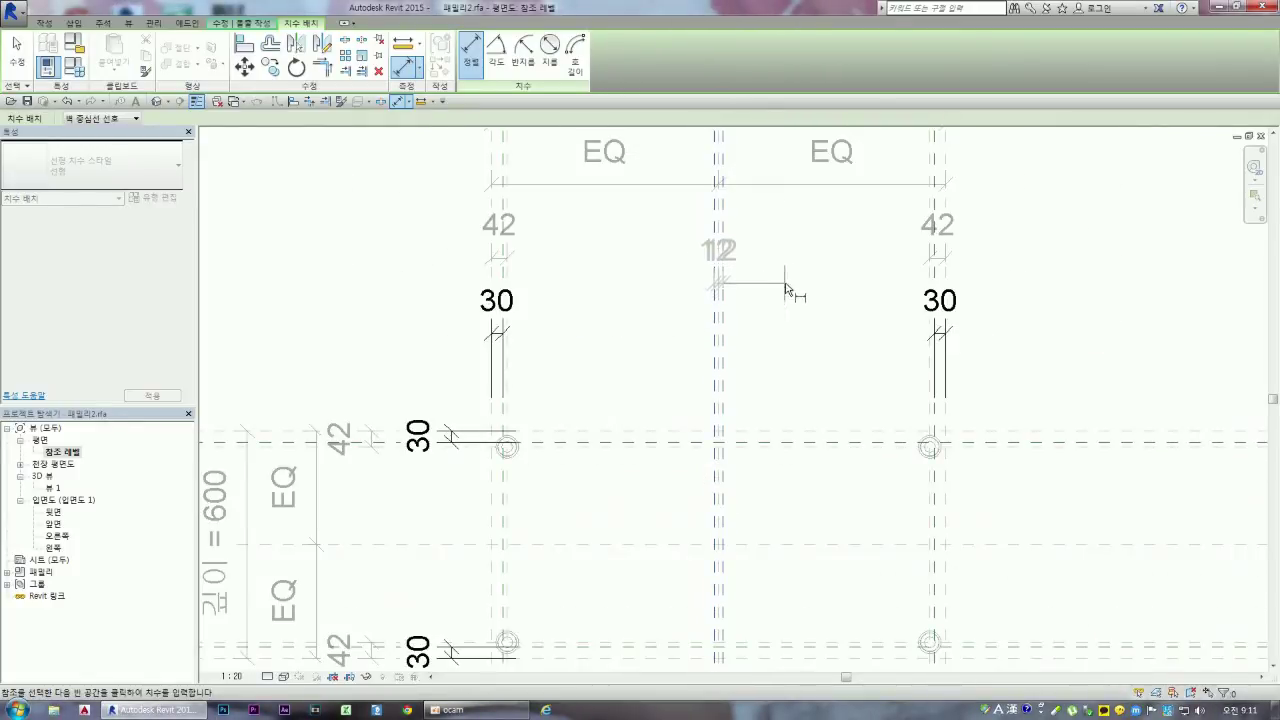
pyautogui.click(797, 340)
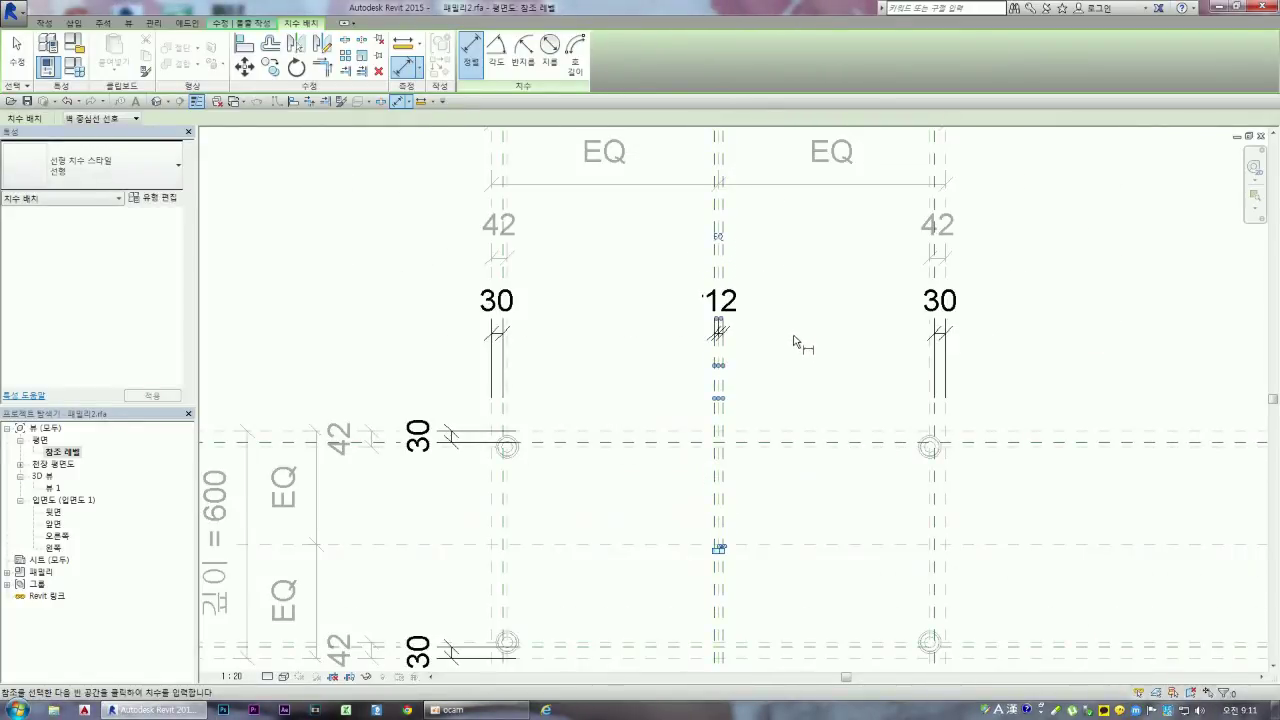
pyautogui.scroll(2, 757, 334)
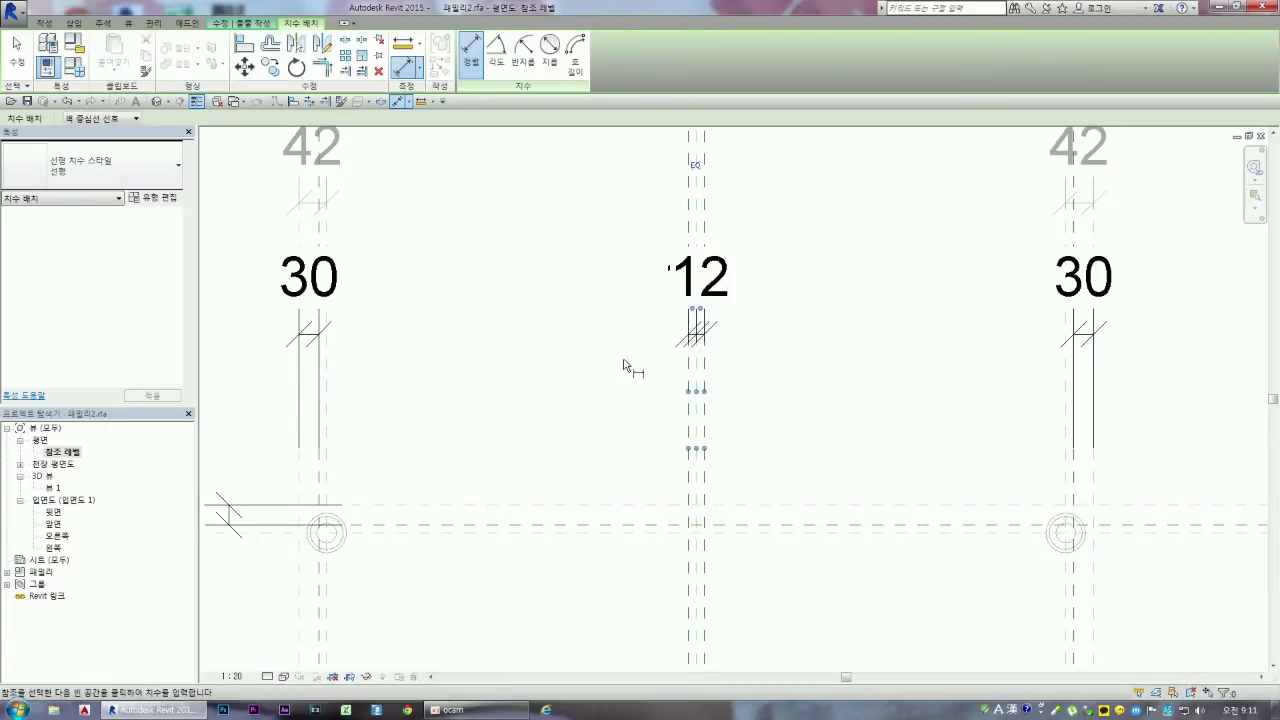
pyautogui.scroll(-2, 609, 409)
pyautogui.scroll(-1, 620, 400)
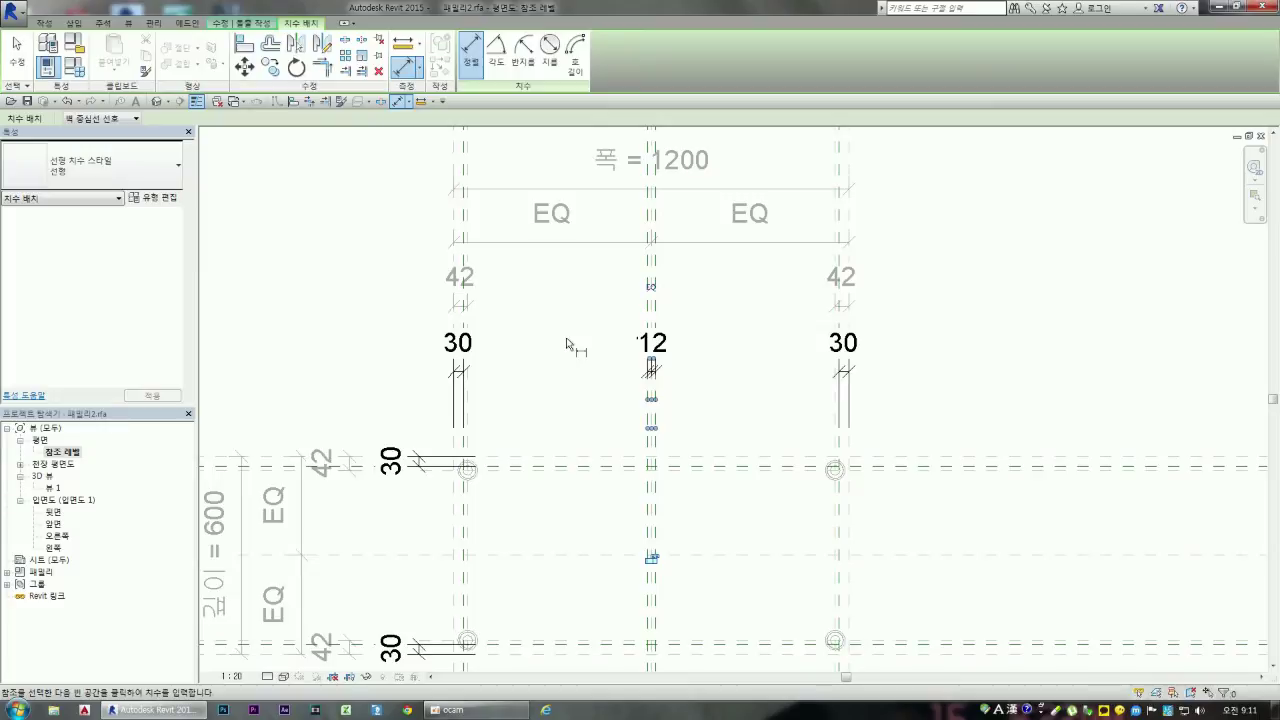
pyautogui.press('Escape')
pyautogui.press('Escape')
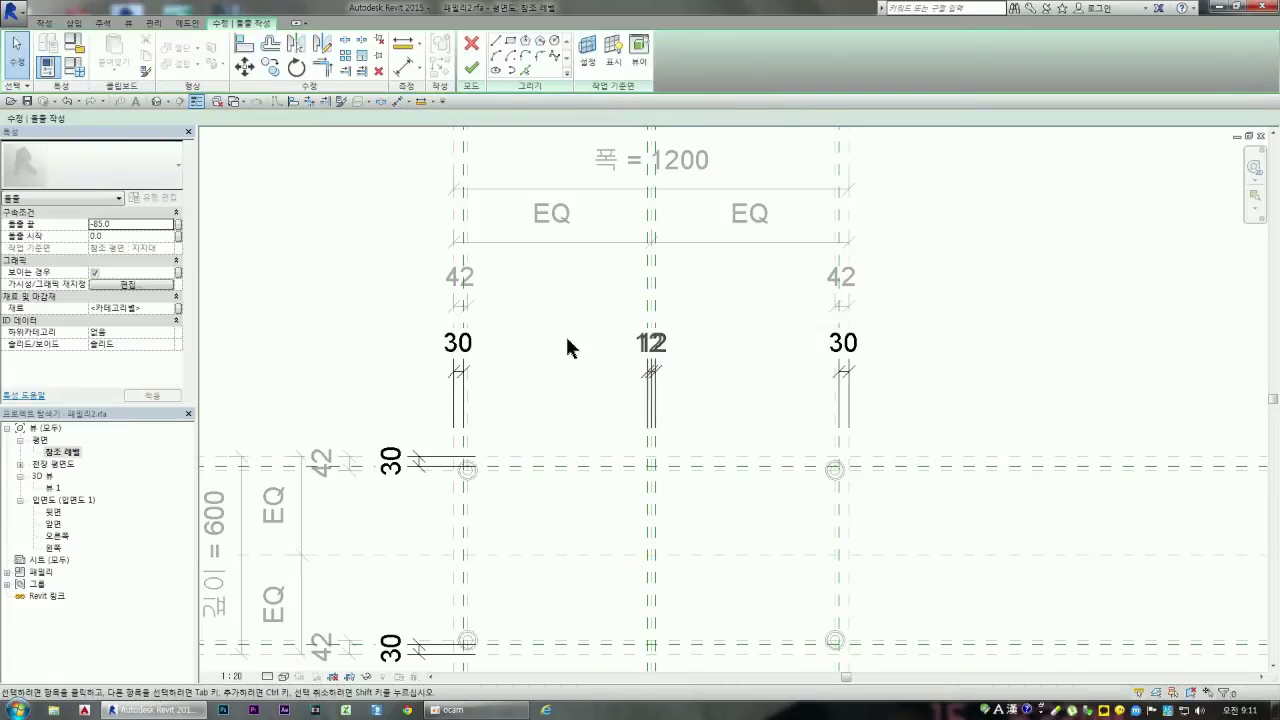
# Step: Select the 30 and 12 dimensions one by one to verify their values
pyautogui.click(465, 364)
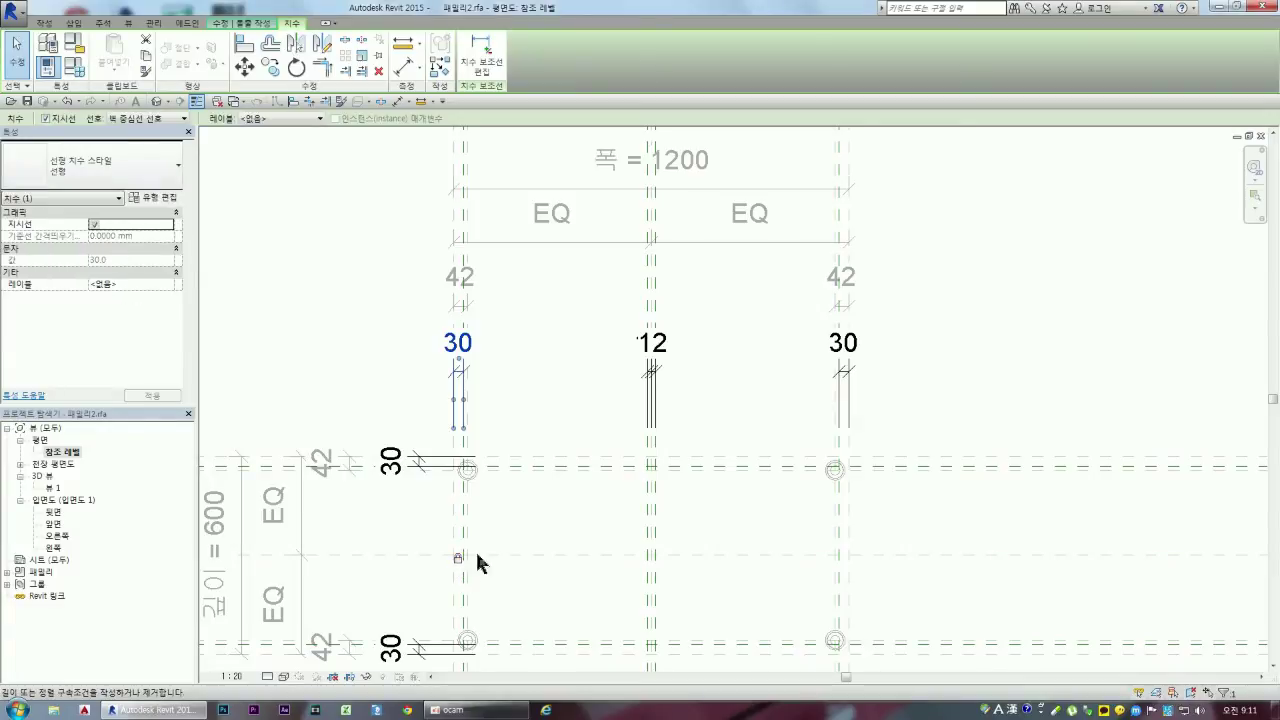
pyautogui.click(653, 366)
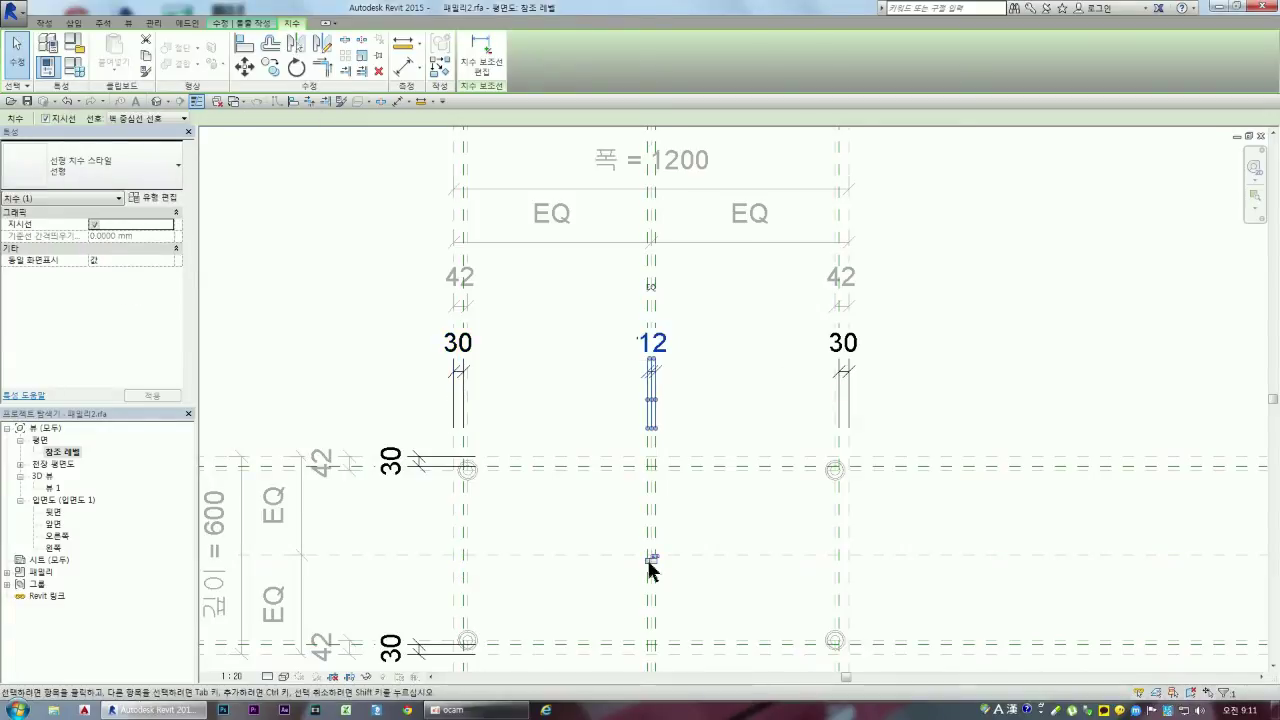
pyautogui.scroll(2, 647, 562)
pyautogui.scroll(3, 647, 560)
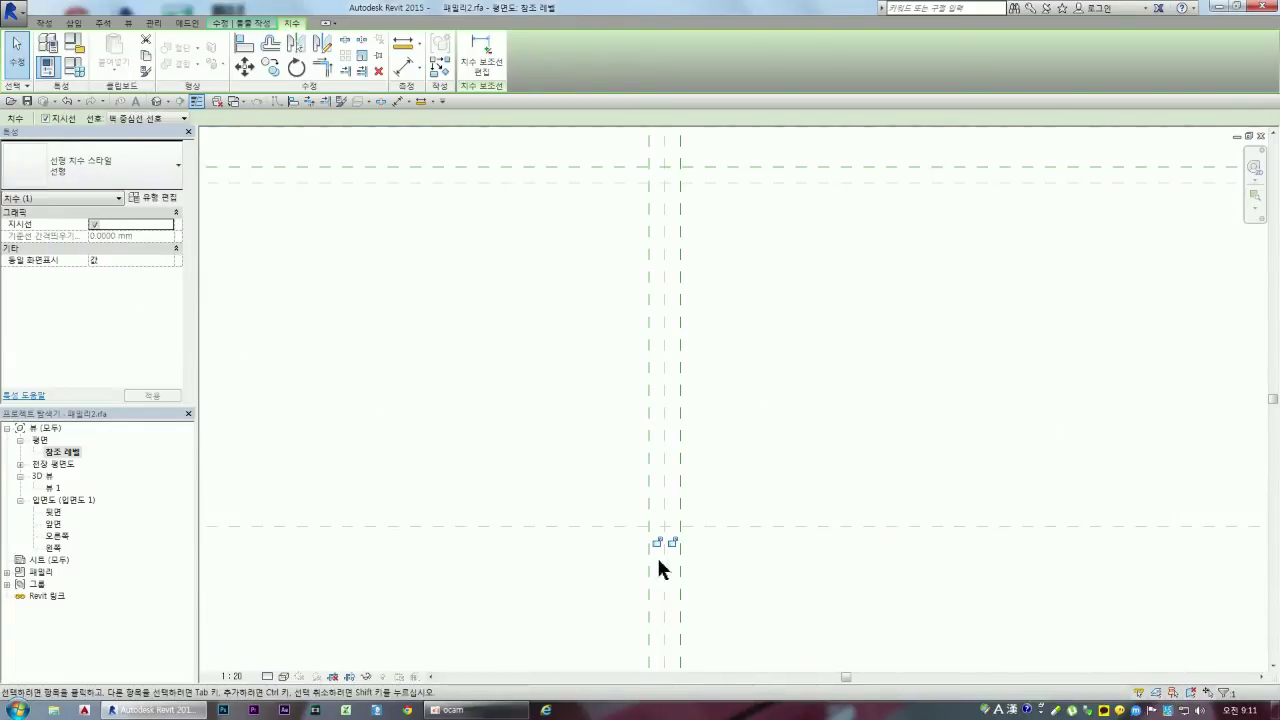
pyautogui.scroll(-3, 588, 537)
pyautogui.scroll(-2, 597, 415)
pyautogui.scroll(3, 620, 380)
pyautogui.scroll(2, 620, 378)
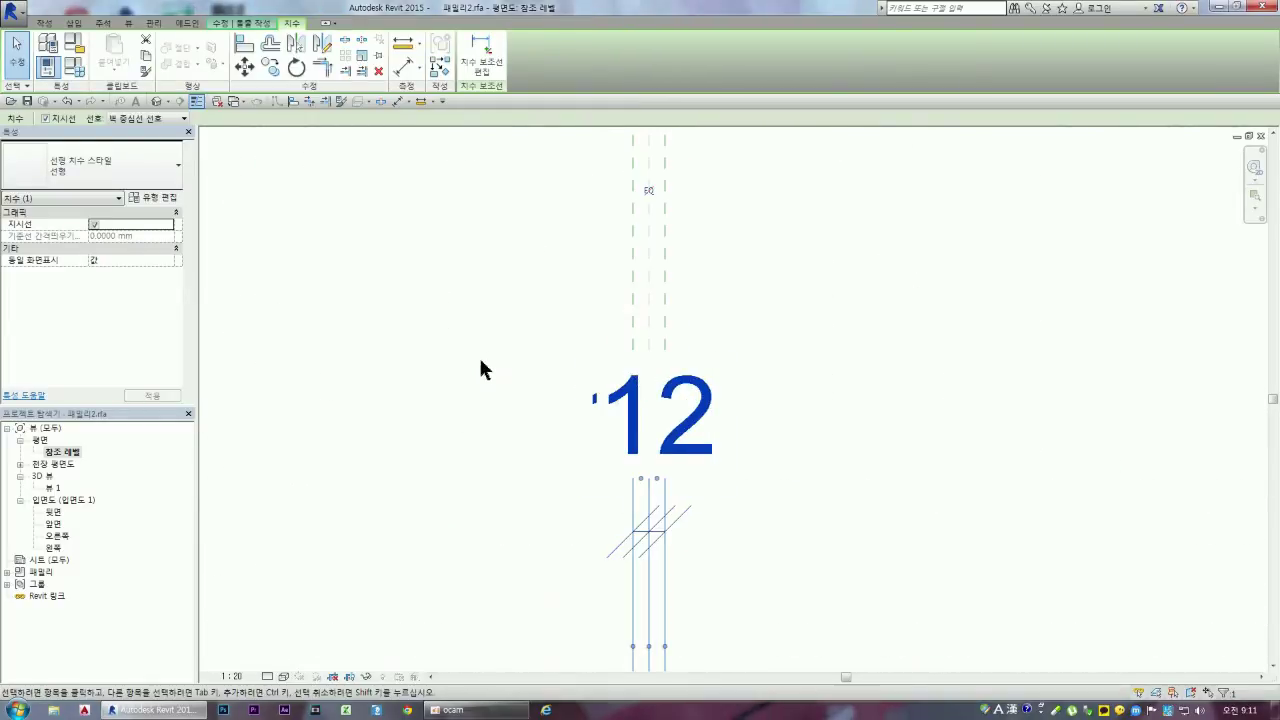
pyautogui.scroll(-4, 480, 366)
pyautogui.click(770, 395)
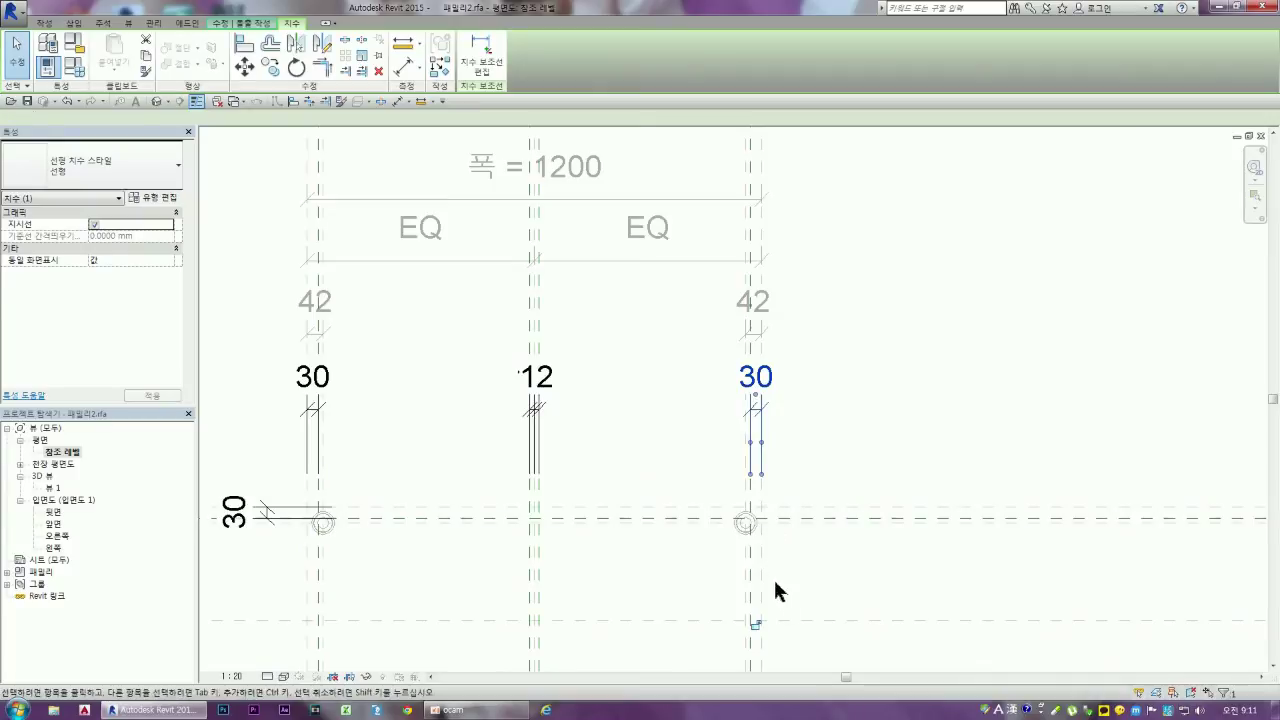
pyautogui.scroll(-3, 1005, 490)
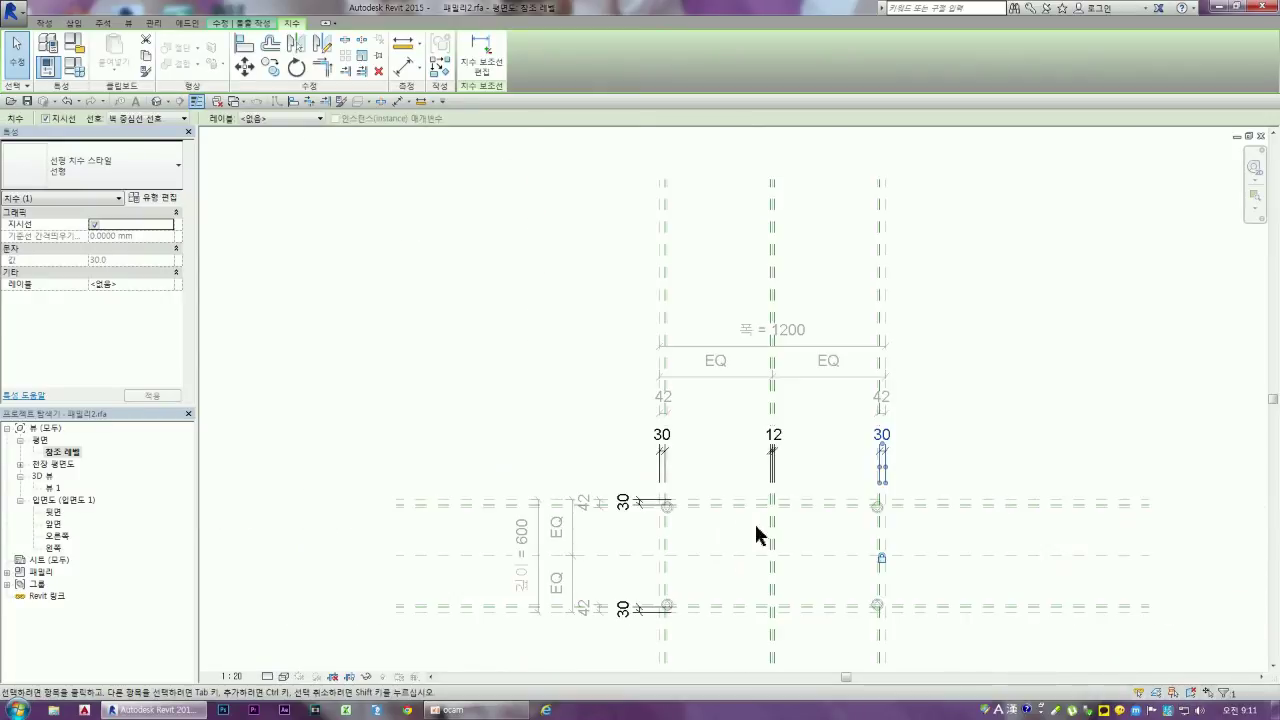
pyautogui.scroll(1, 625, 608)
pyautogui.click(640, 618)
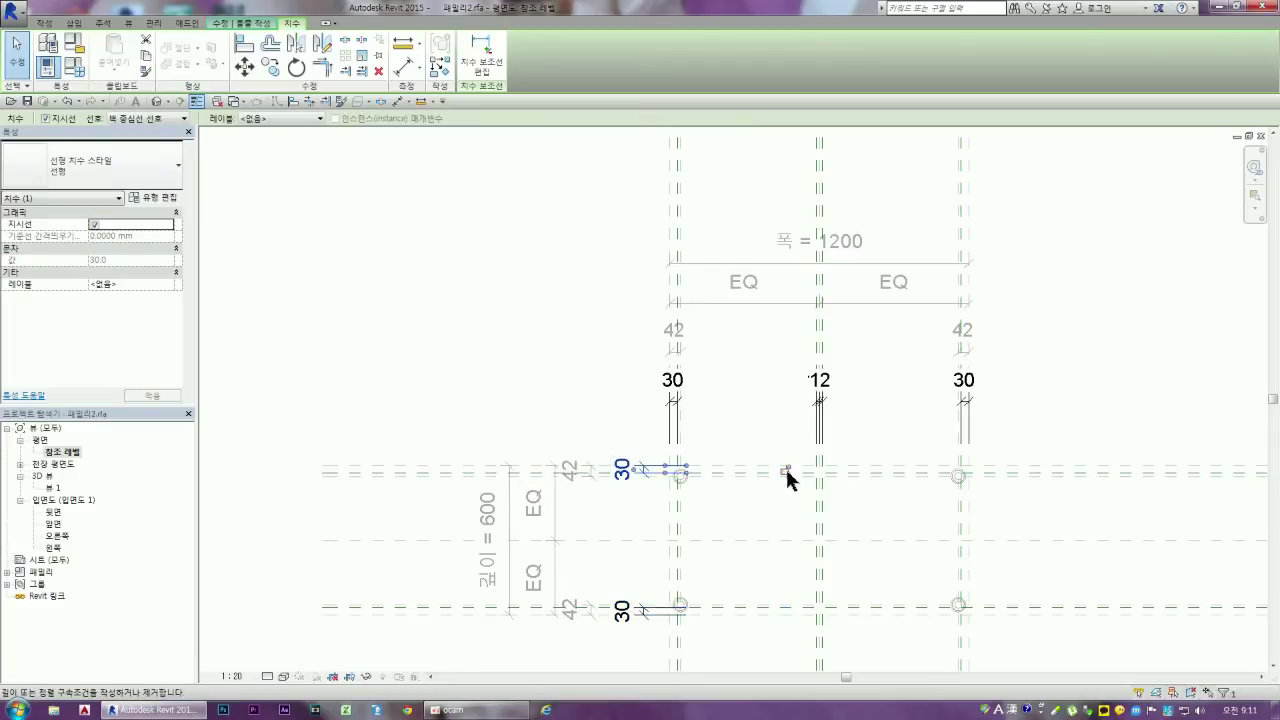
pyautogui.scroll(-1, 650, 468)
# Step: Start a new extrusion with the EX shortcut and choose the Rectangle draw tool
pyautogui.press('Escape')
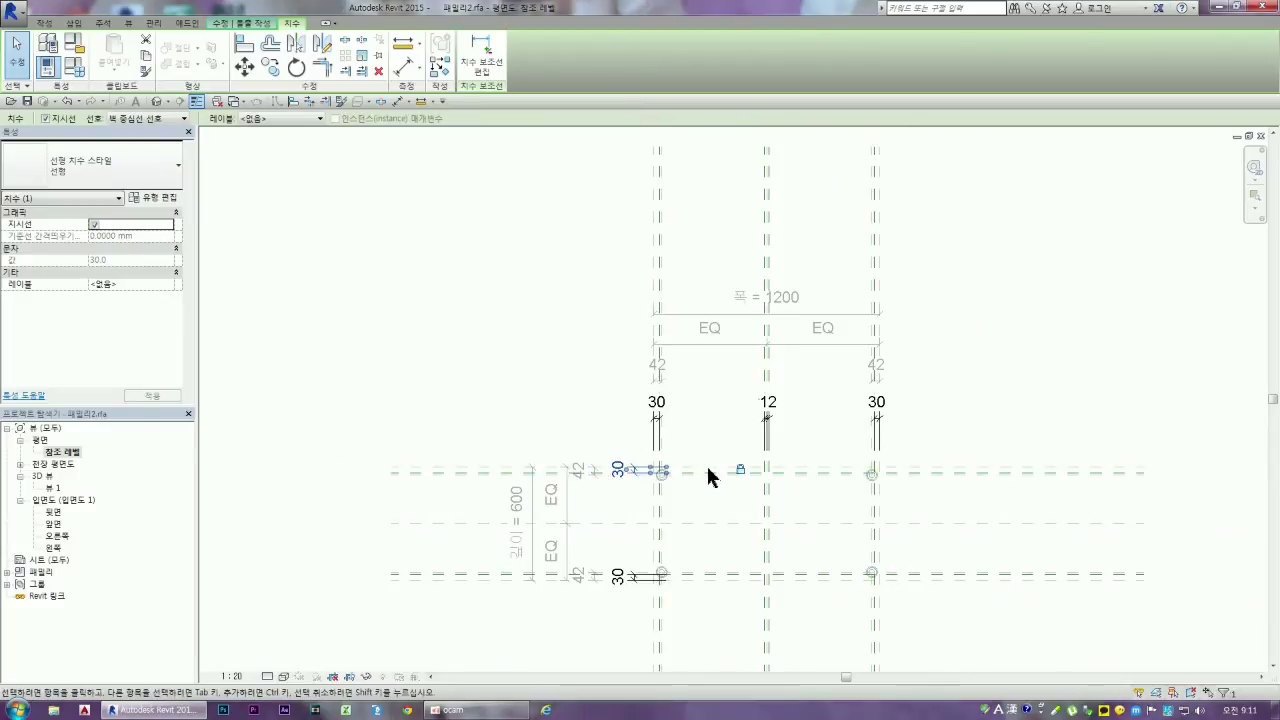
pyautogui.press('e')
pyautogui.press('x')
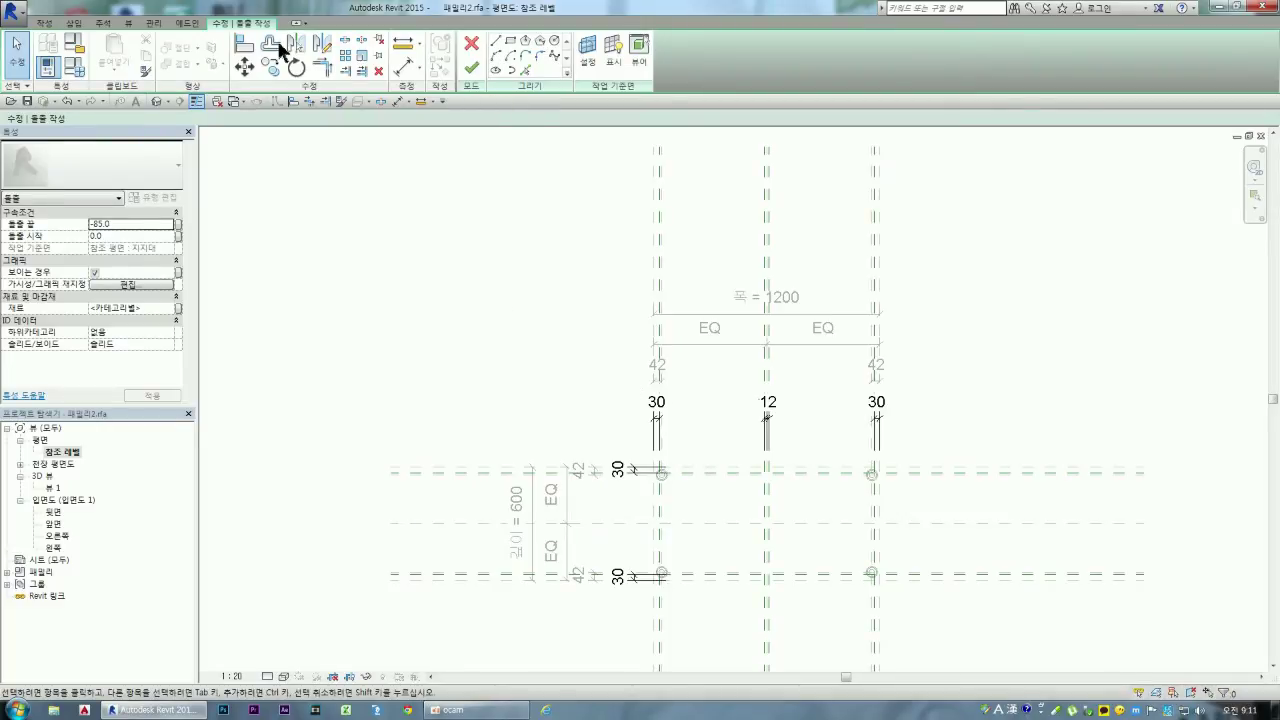
pyautogui.click(511, 45)
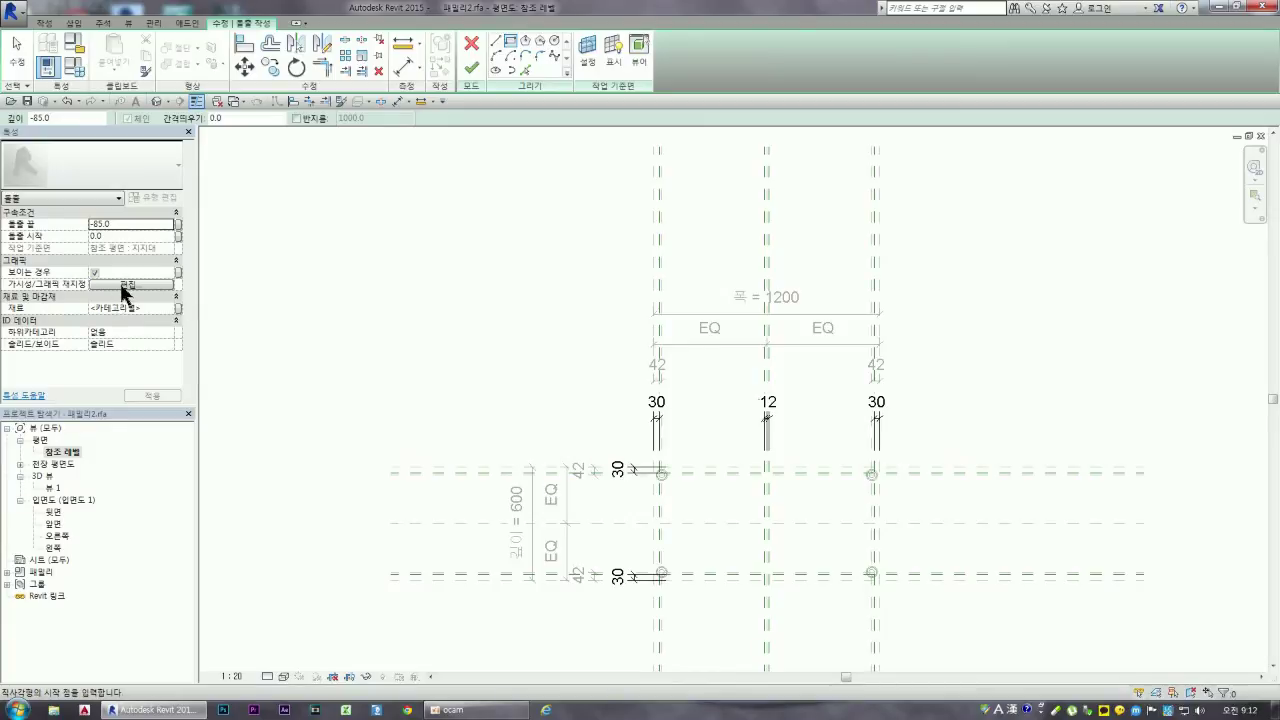
# Step: Change the Extrusion End from -85.0 to -80.0 in Properties
pyautogui.click(127, 225)
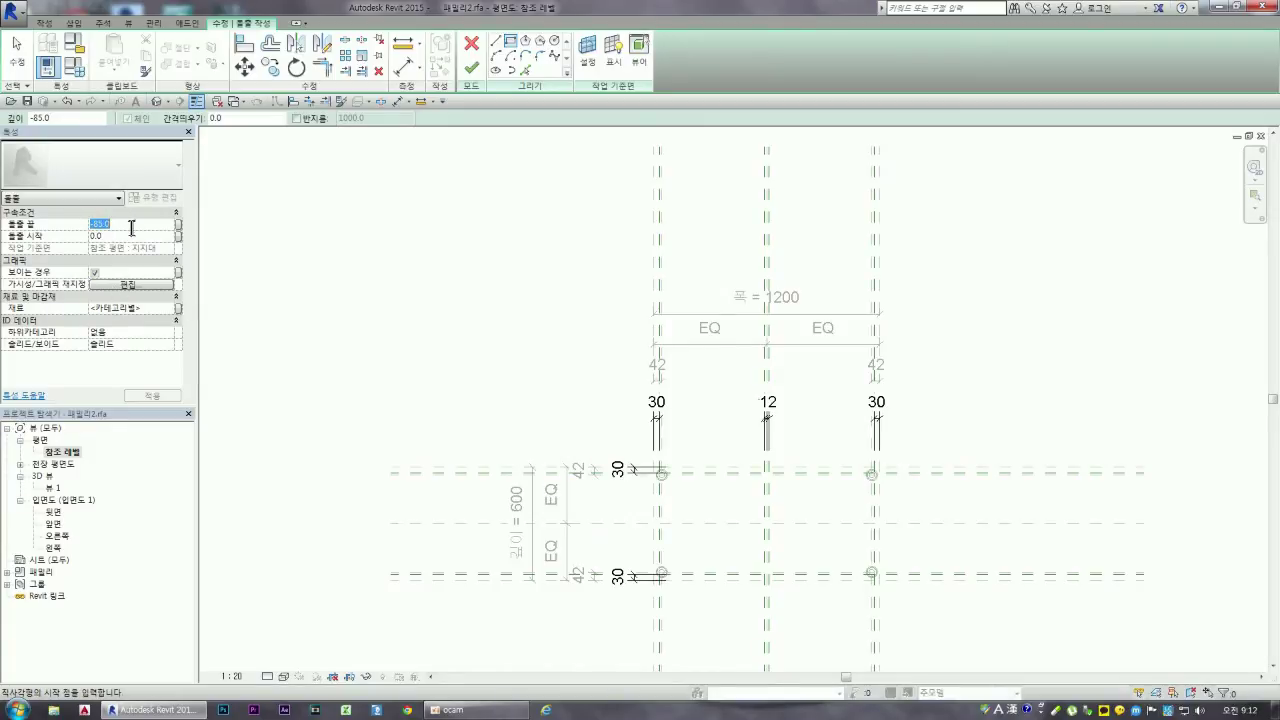
pyautogui.press('BackSpace')
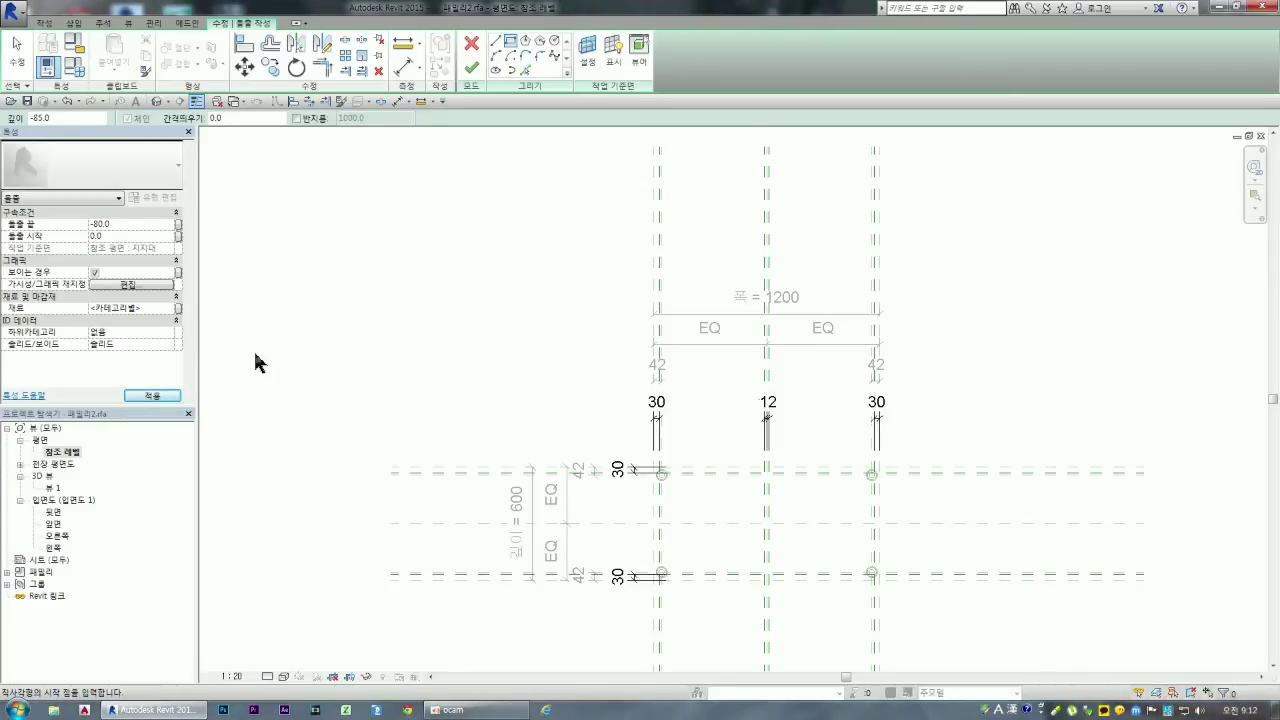
# Step: Draw a rectangle with corners snapped to opposite rod-centre reference plane intersections
pyautogui.scroll(5, 702, 513)
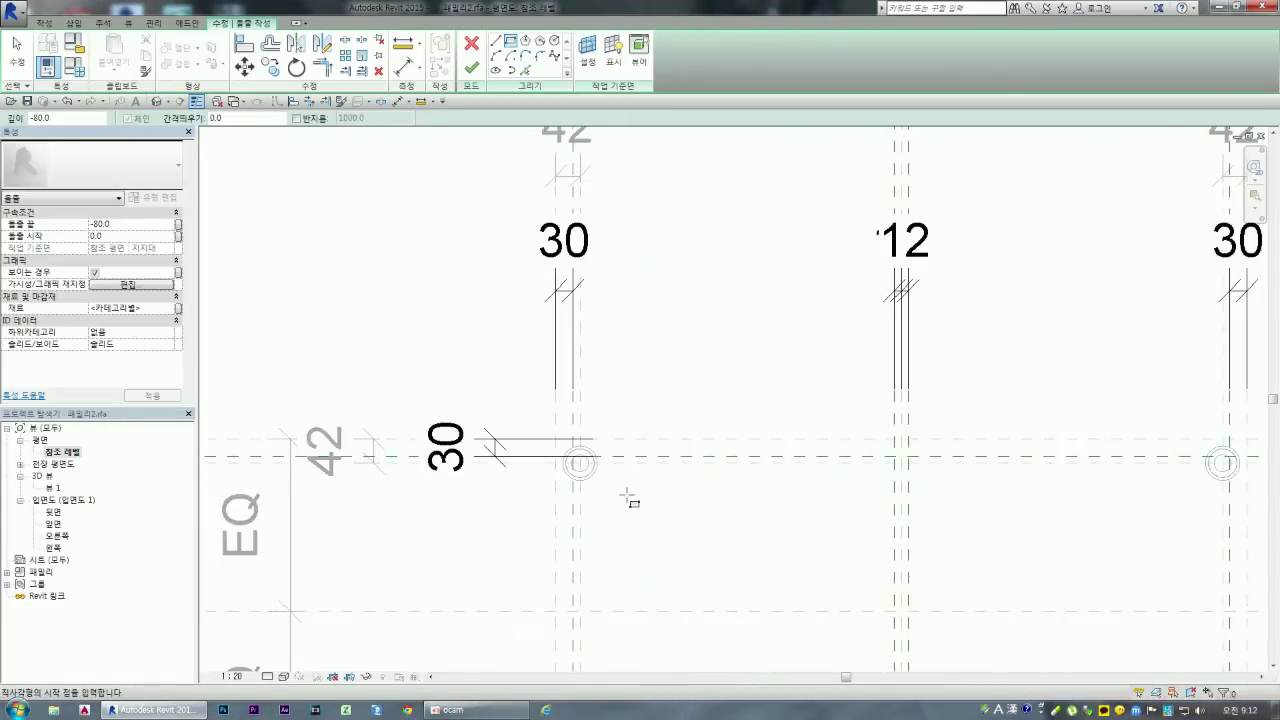
pyautogui.scroll(1, 605, 485)
pyautogui.scroll(1, 566, 452)
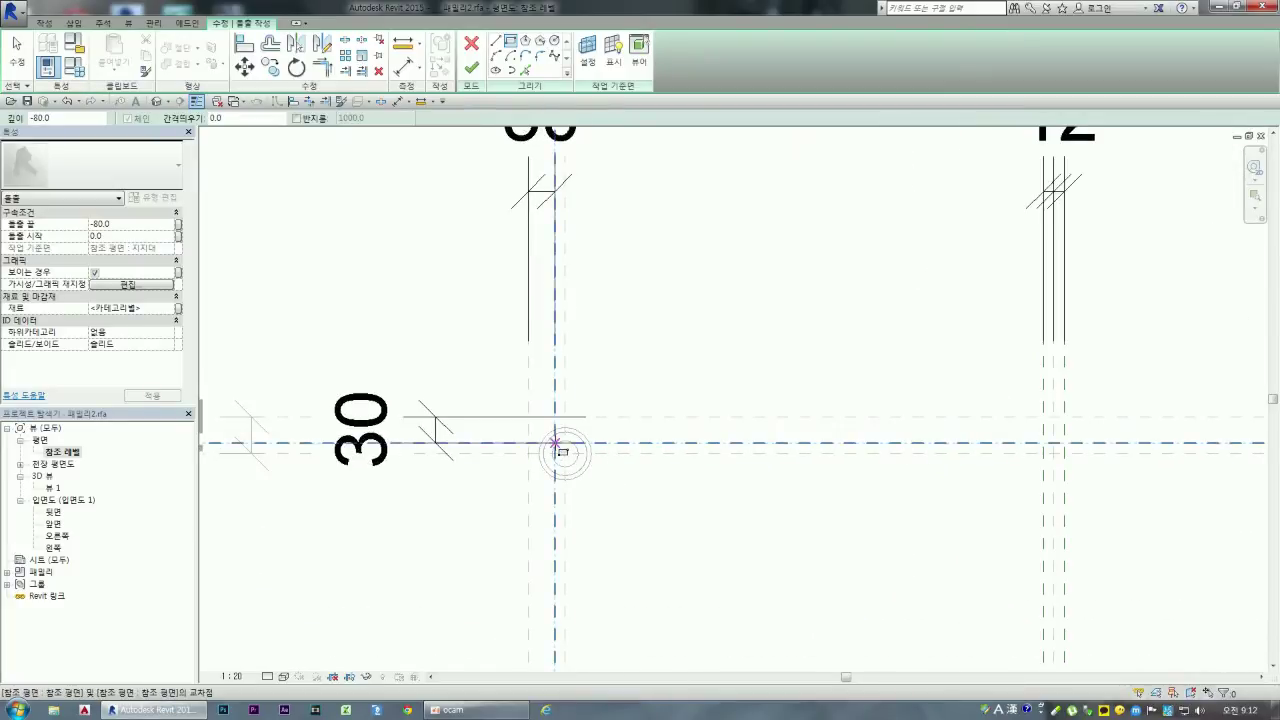
pyautogui.scroll(2, 562, 448)
pyautogui.scroll(4, 568, 450)
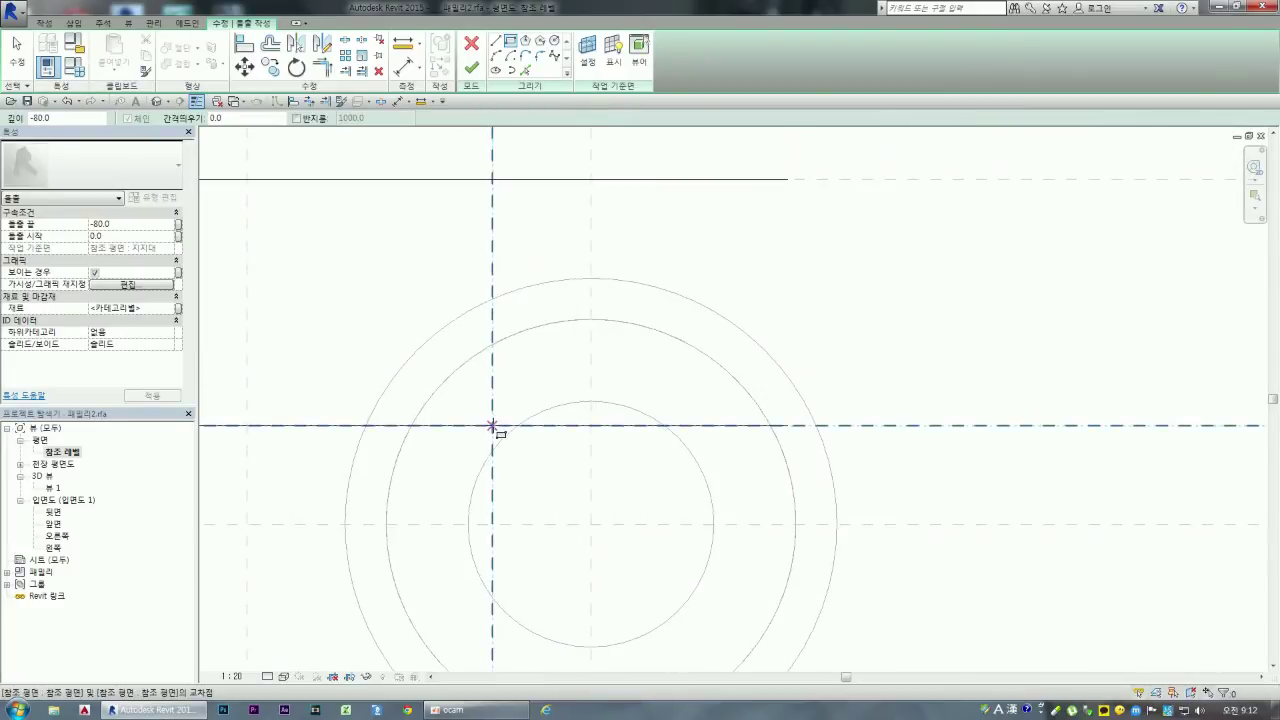
pyautogui.scroll(-2, 492, 426)
pyautogui.scroll(-3, 475, 388)
pyautogui.scroll(-3, 486, 366)
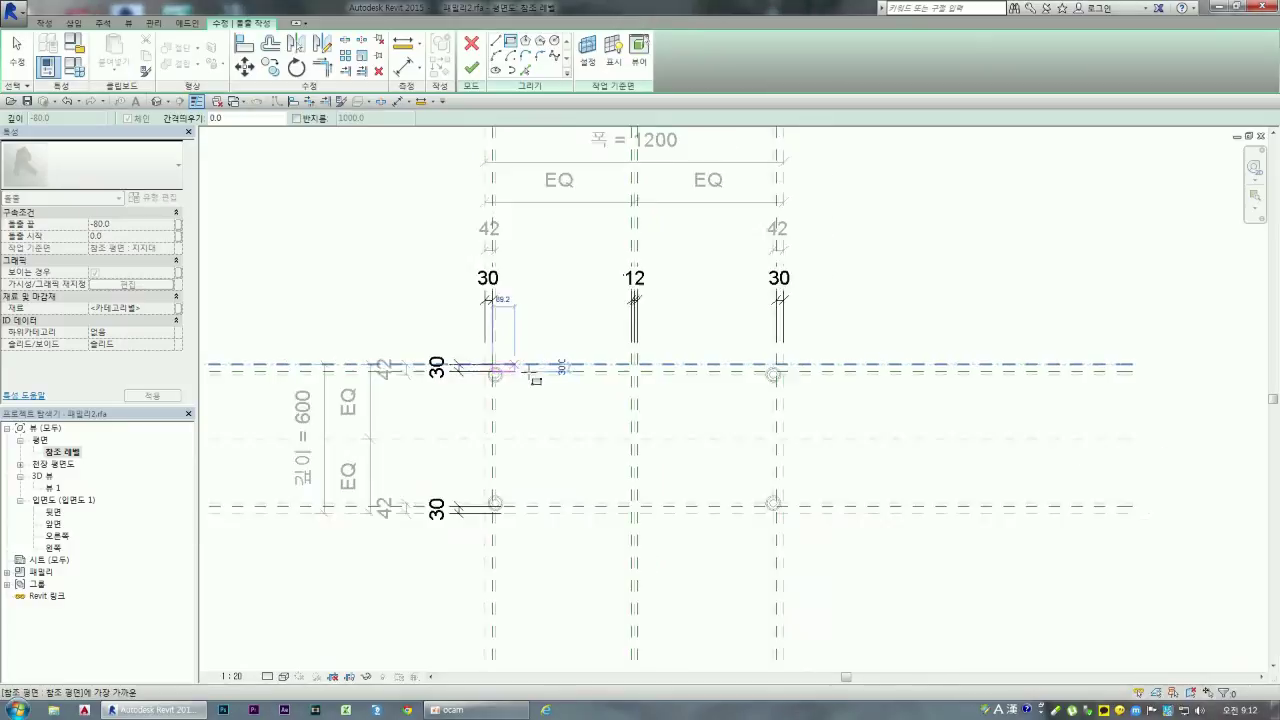
pyautogui.scroll(-2, 651, 429)
pyautogui.scroll(3, 657, 454)
pyautogui.scroll(2, 657, 471)
pyautogui.scroll(3, 655, 487)
pyautogui.scroll(3, 657, 490)
pyautogui.scroll(2, 655, 460)
pyautogui.scroll(1, 640, 430)
pyautogui.scroll(-2, 680, 458)
pyautogui.click(736, 452)
pyautogui.scroll(-2, 736, 452)
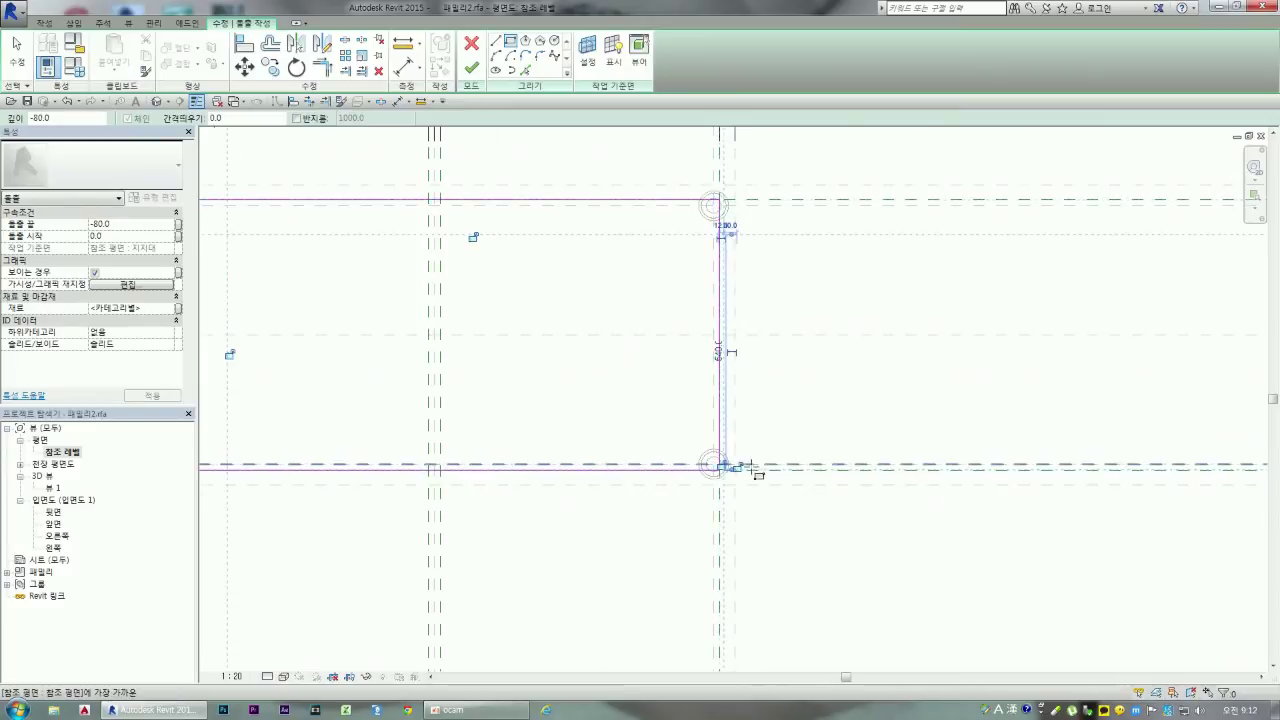
pyautogui.click(746, 466)
pyautogui.scroll(-2, 740, 466)
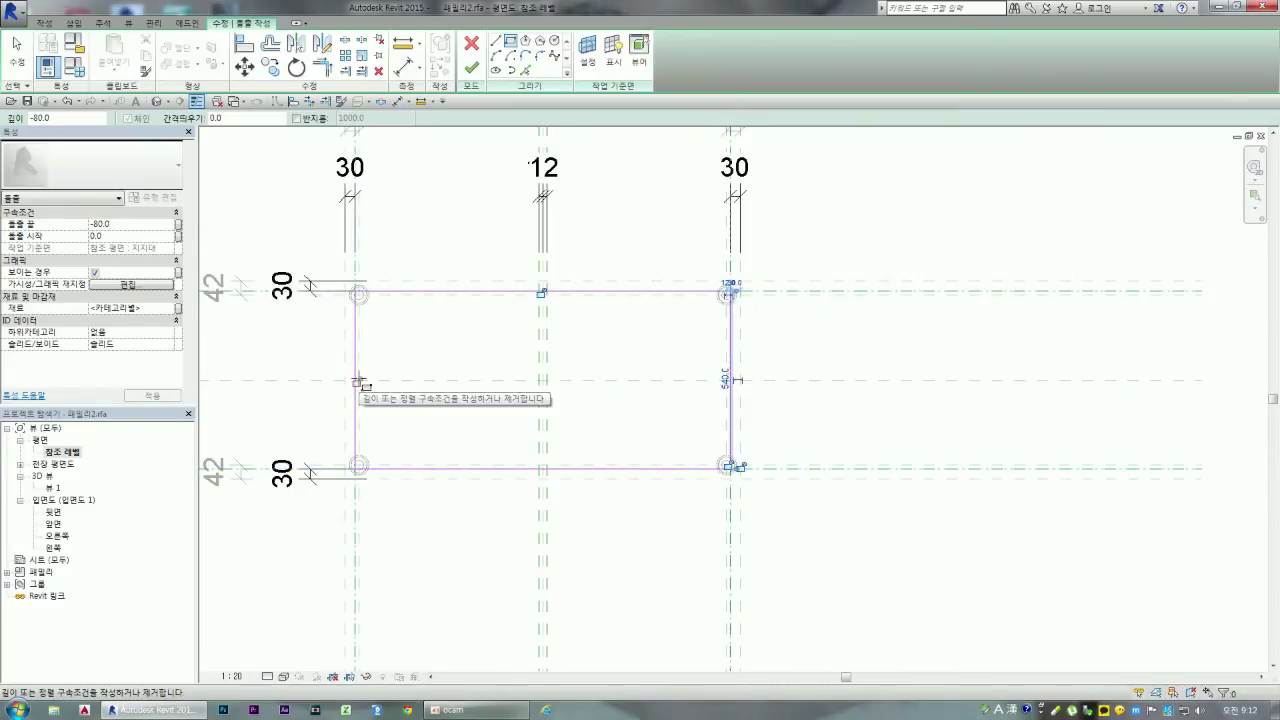
pyautogui.click(358, 381)
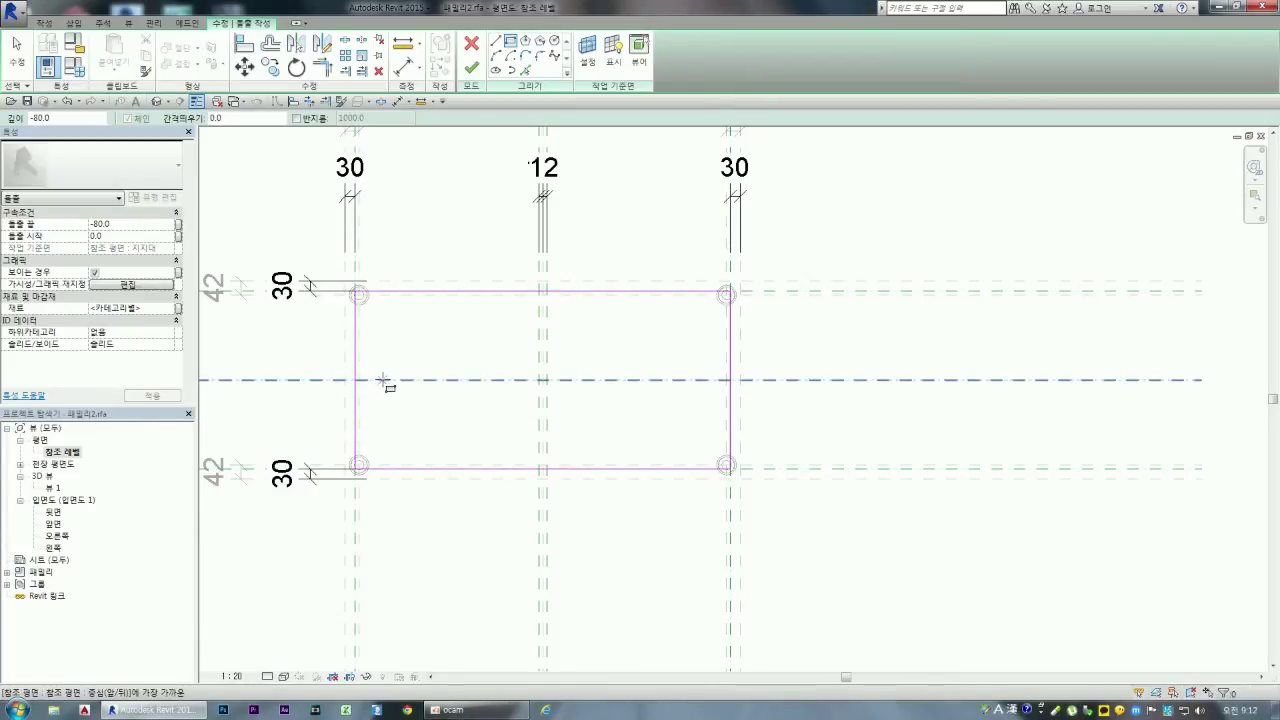
pyautogui.press('Escape')
# Step: Check the rectangle's edge lengths, confirming 1140 by 540
pyautogui.click(356, 404)
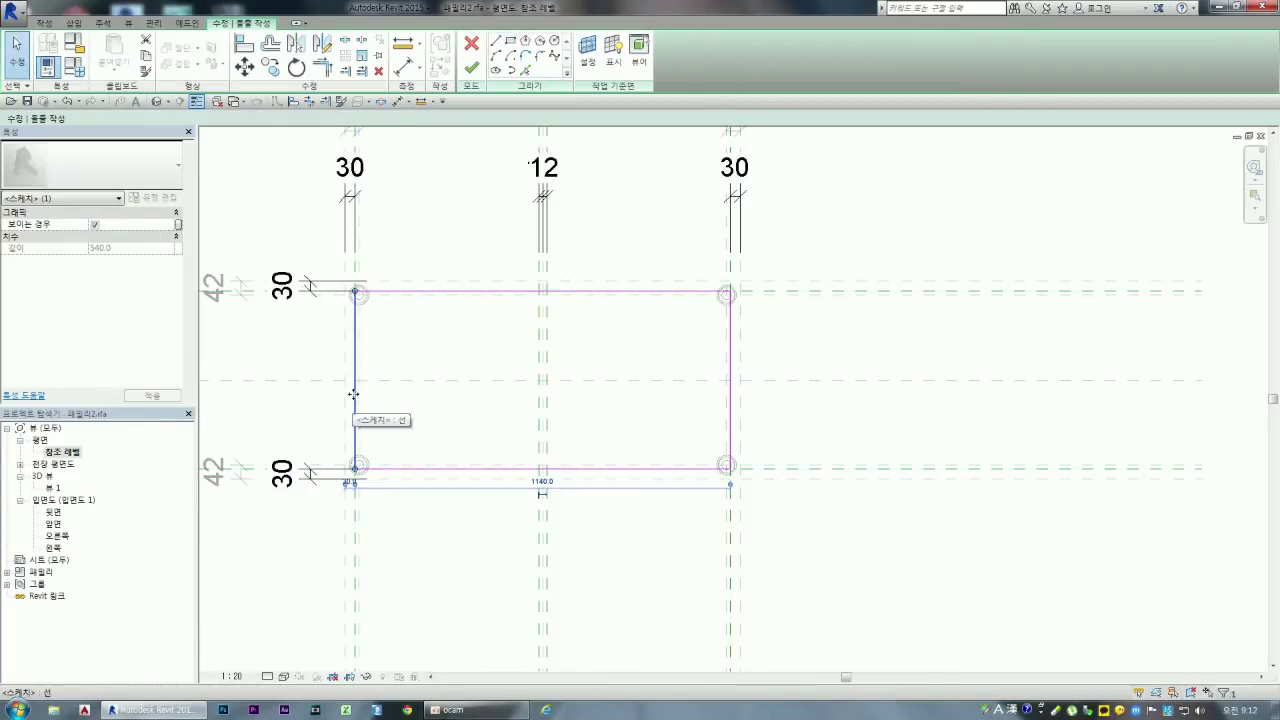
pyautogui.click(447, 288)
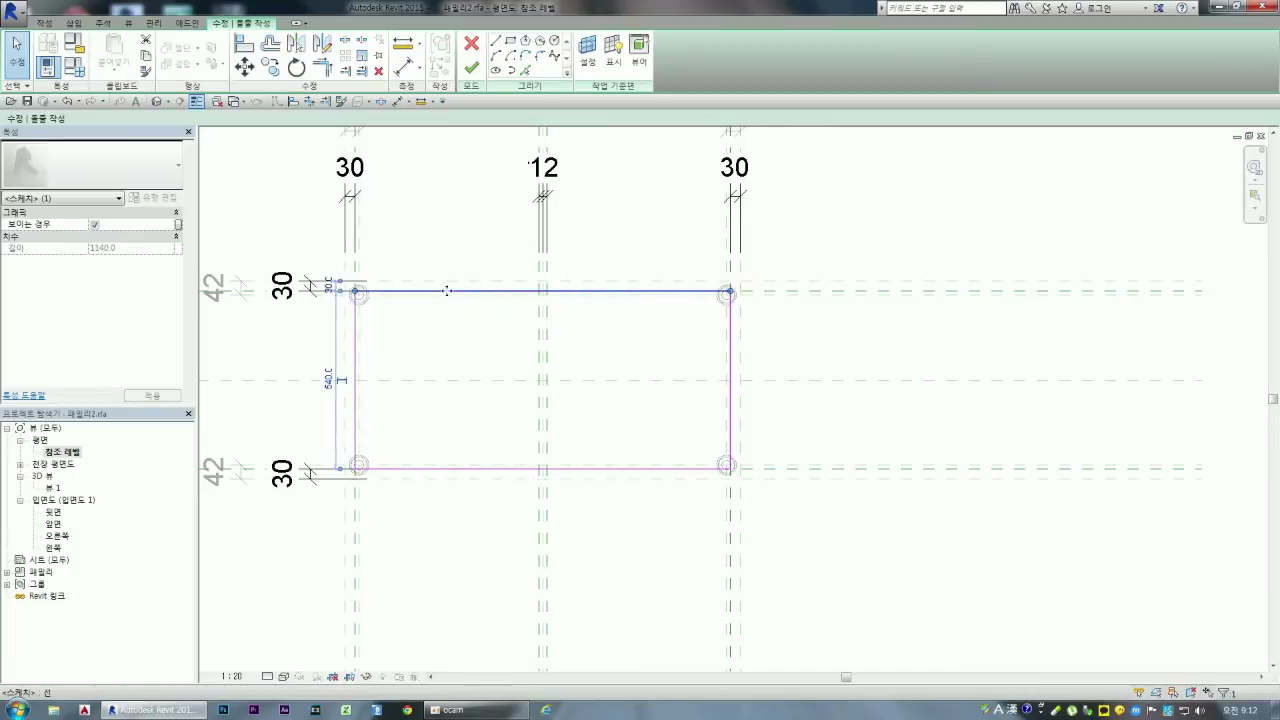
pyautogui.click(668, 467)
pyautogui.keyDown('ctrl'); pyautogui.click(733, 438); pyautogui.keyUp('ctrl')
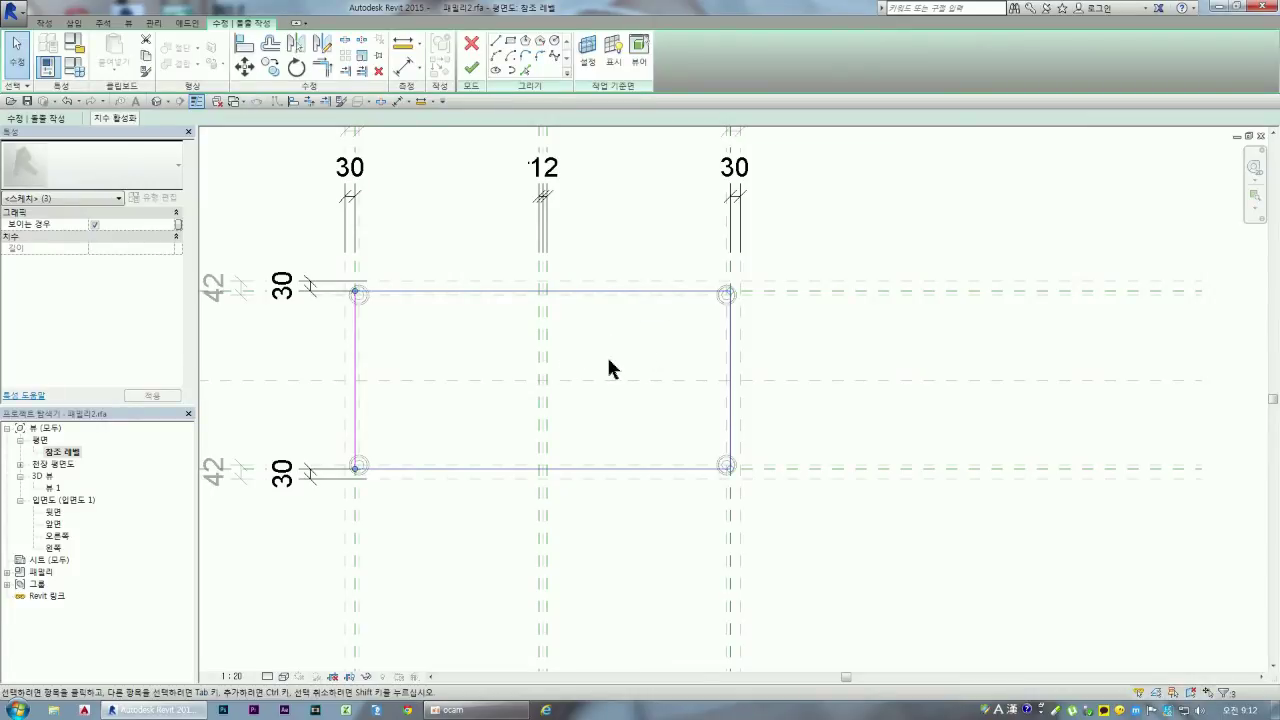
# Step: Redraw the extrusion rectangle with opposite corners snapped to the rod-centre intersections
pyautogui.press('Escape')
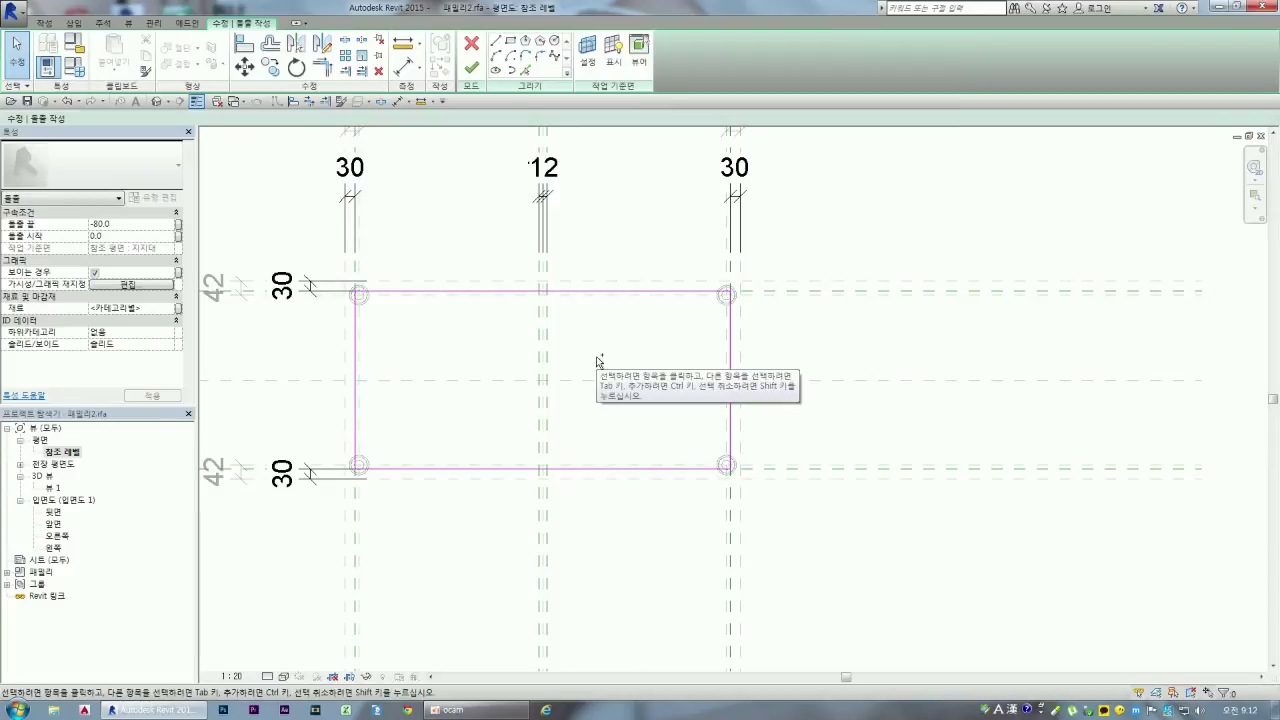
pyautogui.scroll(5, 593, 360)
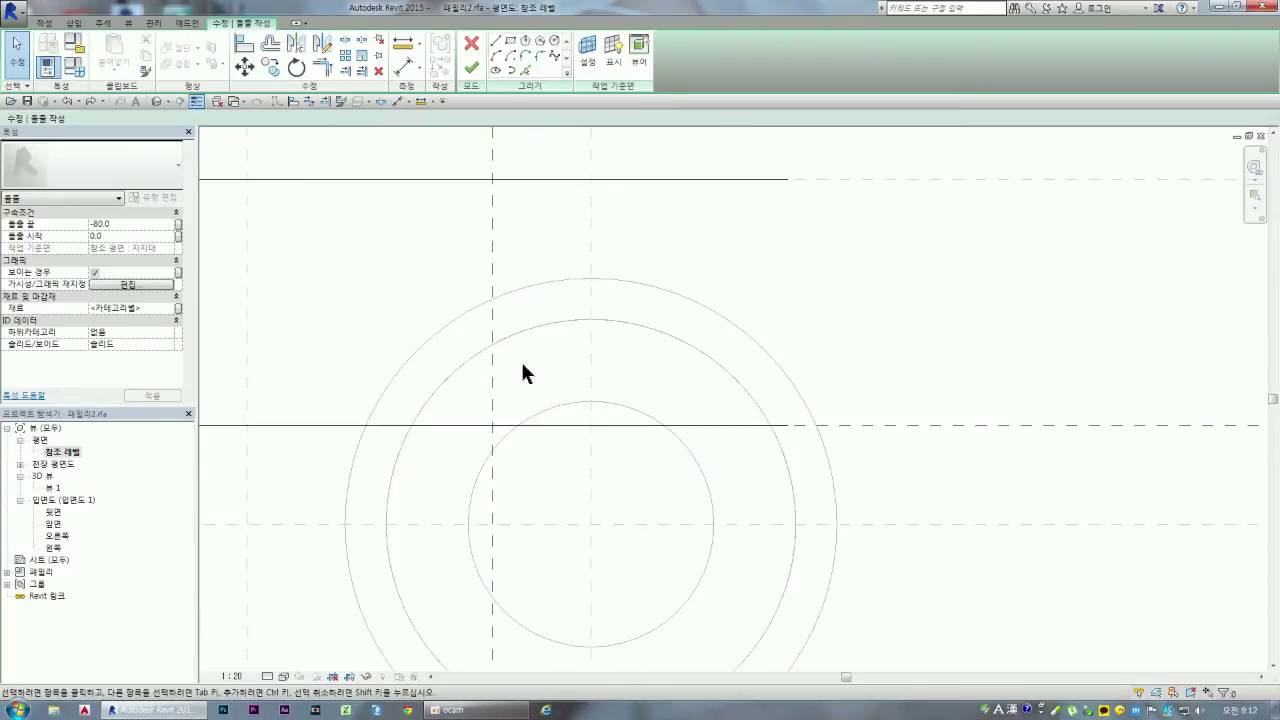
pyautogui.click(512, 45)
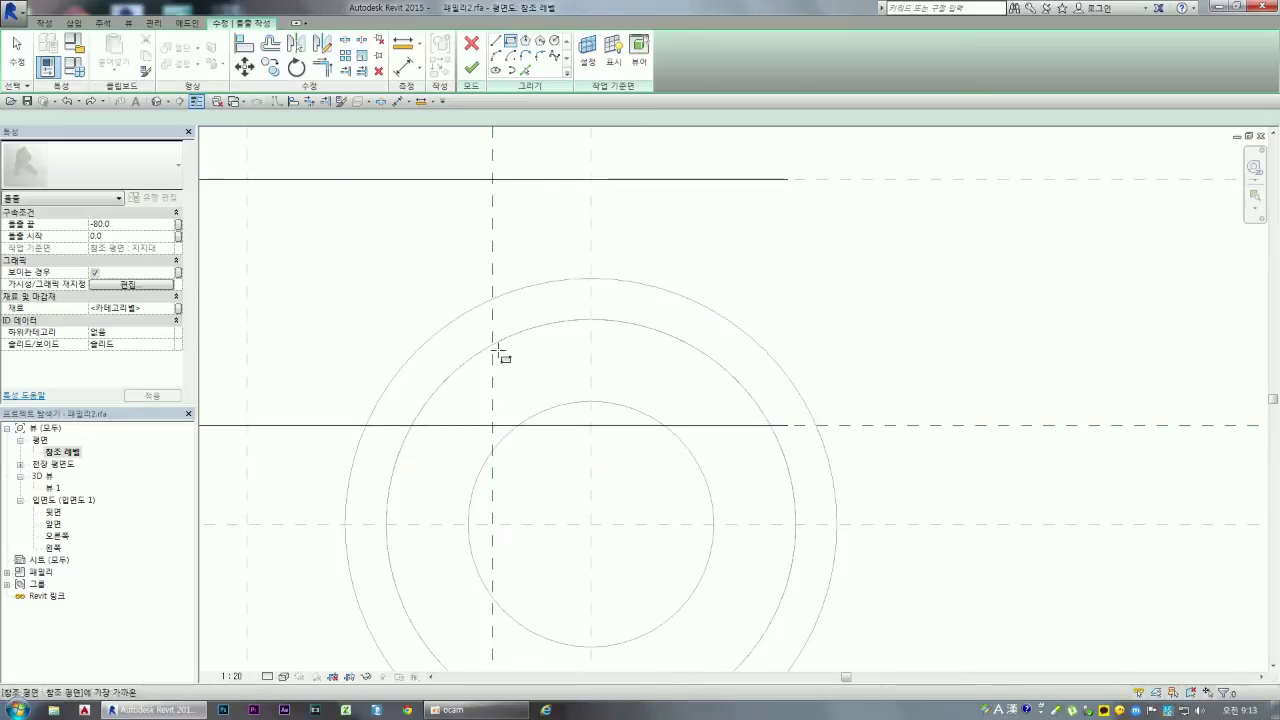
pyautogui.click(491, 426)
pyautogui.scroll(-3, 430, 275)
pyautogui.scroll(-3, 430, 275)
pyautogui.scroll(-2, 430, 275)
pyautogui.scroll(3, 968, 567)
pyautogui.scroll(2, 951, 514)
pyautogui.scroll(3, 906, 503)
pyautogui.scroll(2, 914, 503)
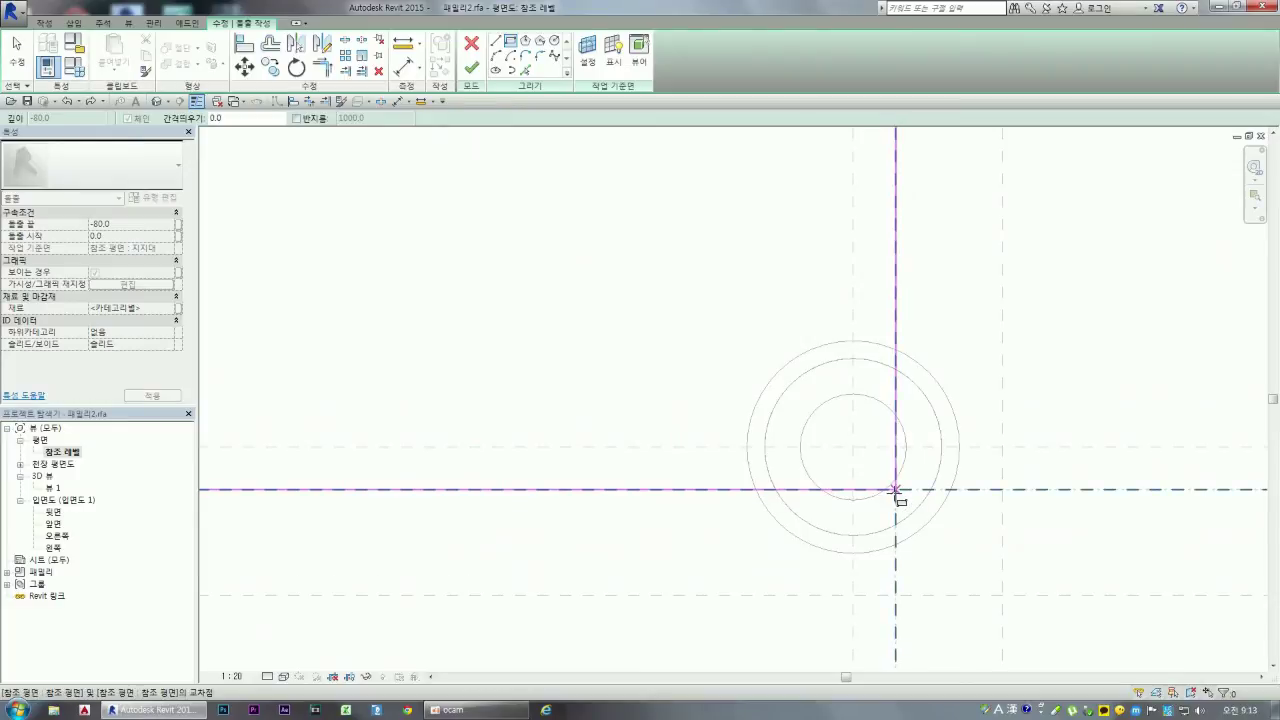
pyautogui.click(895, 490)
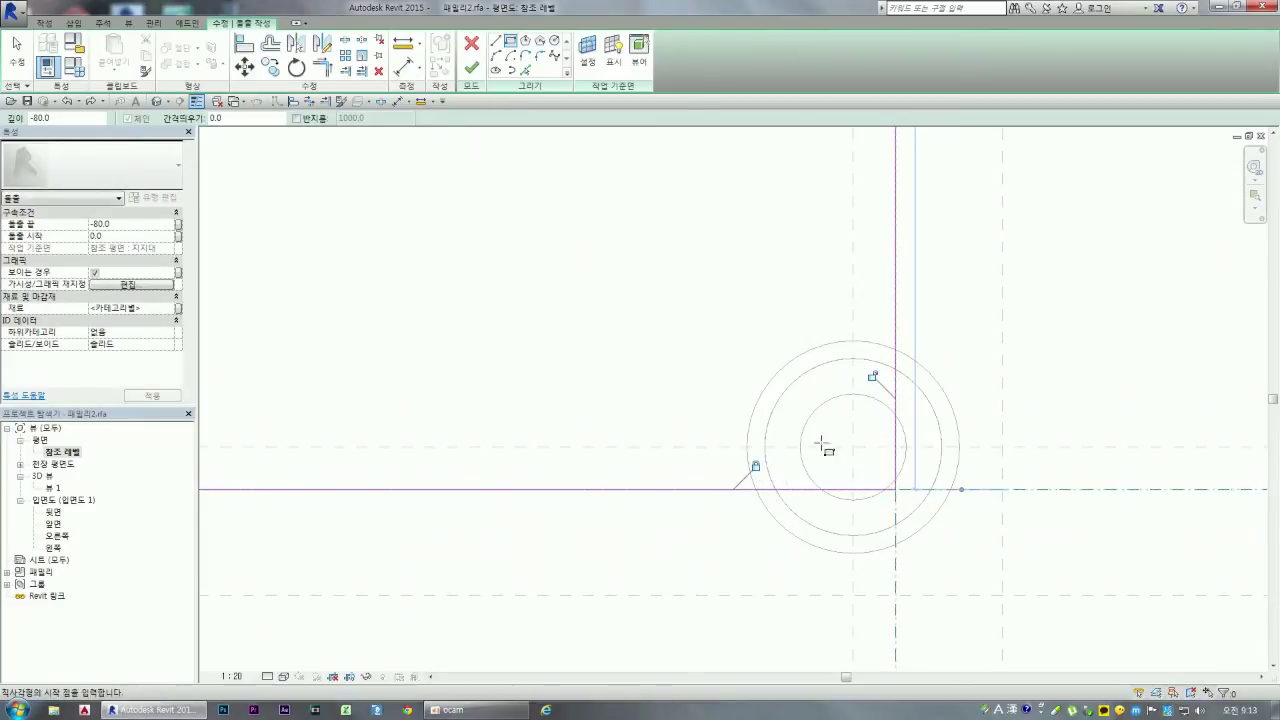
# Step: Lock the rectangle's left edge to its reference plane with the padlock
pyautogui.scroll(-3, 993, 515)
pyautogui.scroll(-3, 993, 515)
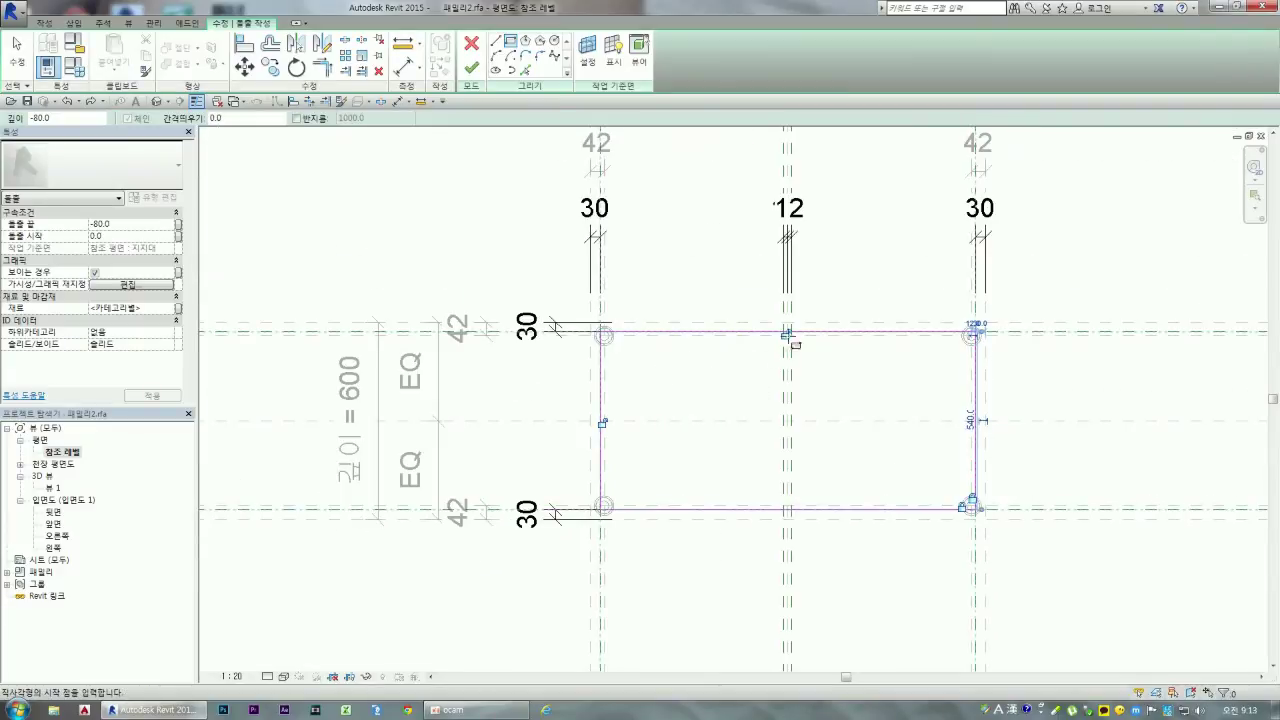
pyautogui.scroll(3, 785, 335)
pyautogui.scroll(1, 782, 338)
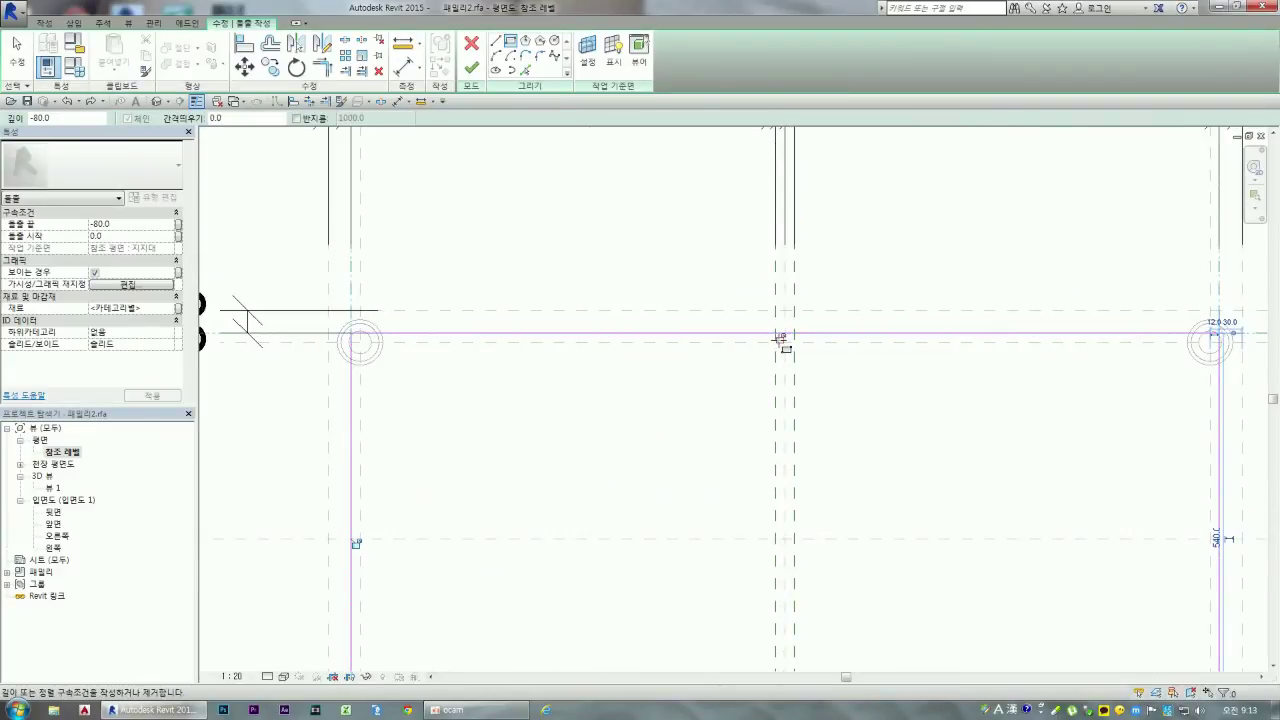
pyautogui.scroll(-2, 710, 354)
pyautogui.scroll(-2, 714, 354)
pyautogui.scroll(3, 530, 454)
pyautogui.scroll(4, 553, 440)
pyautogui.click(589, 420)
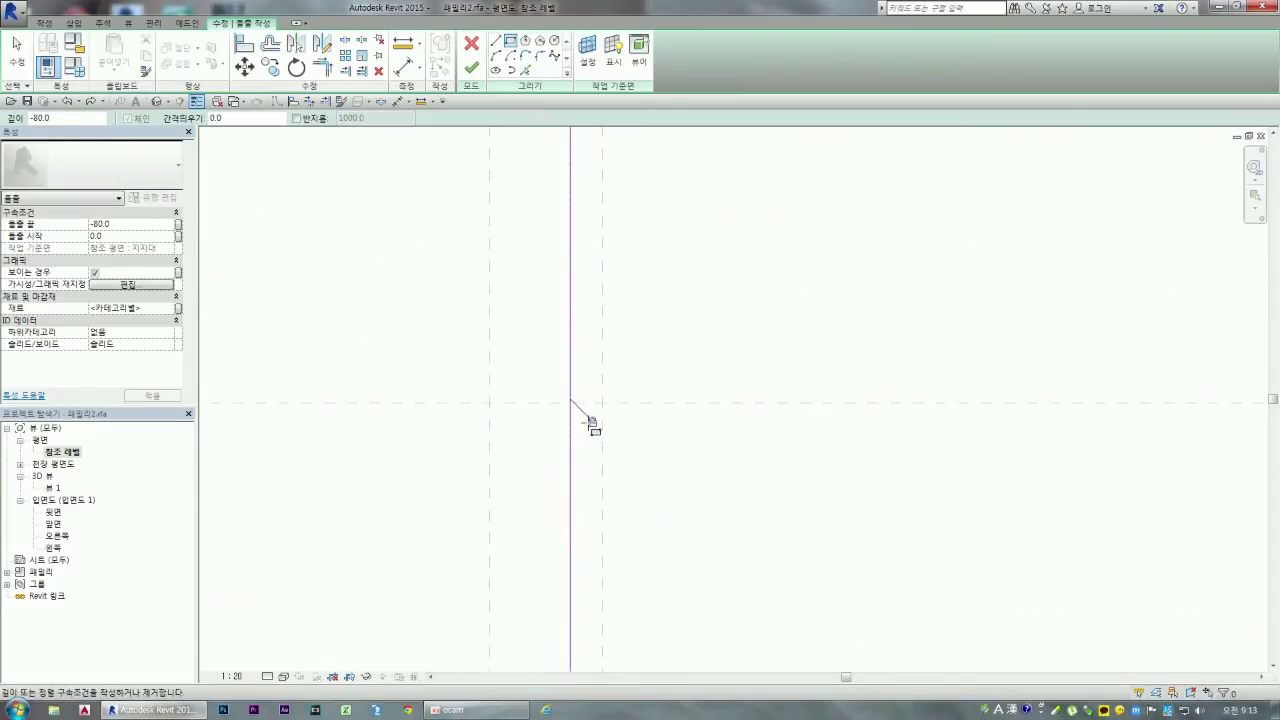
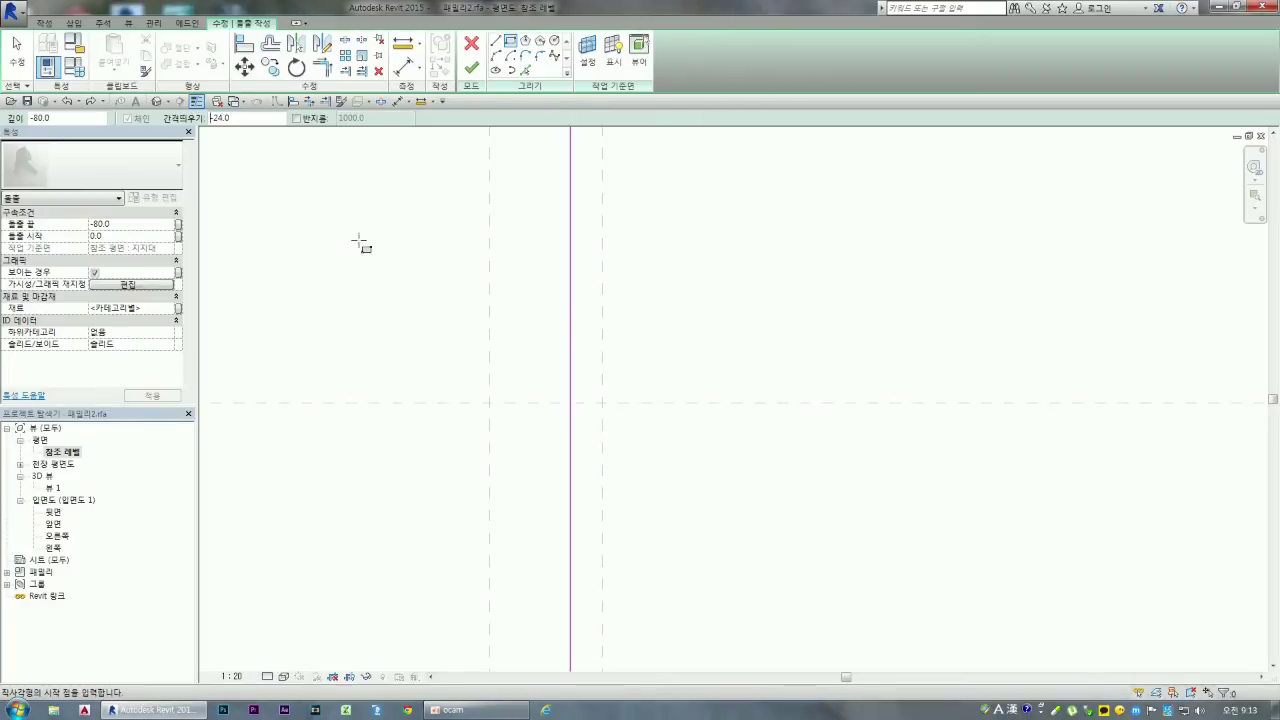
# Step: Draw the frame rectangle at offset -24 from the top-left leg corner to the bottom-right leg corner
pyautogui.click(680, 308)
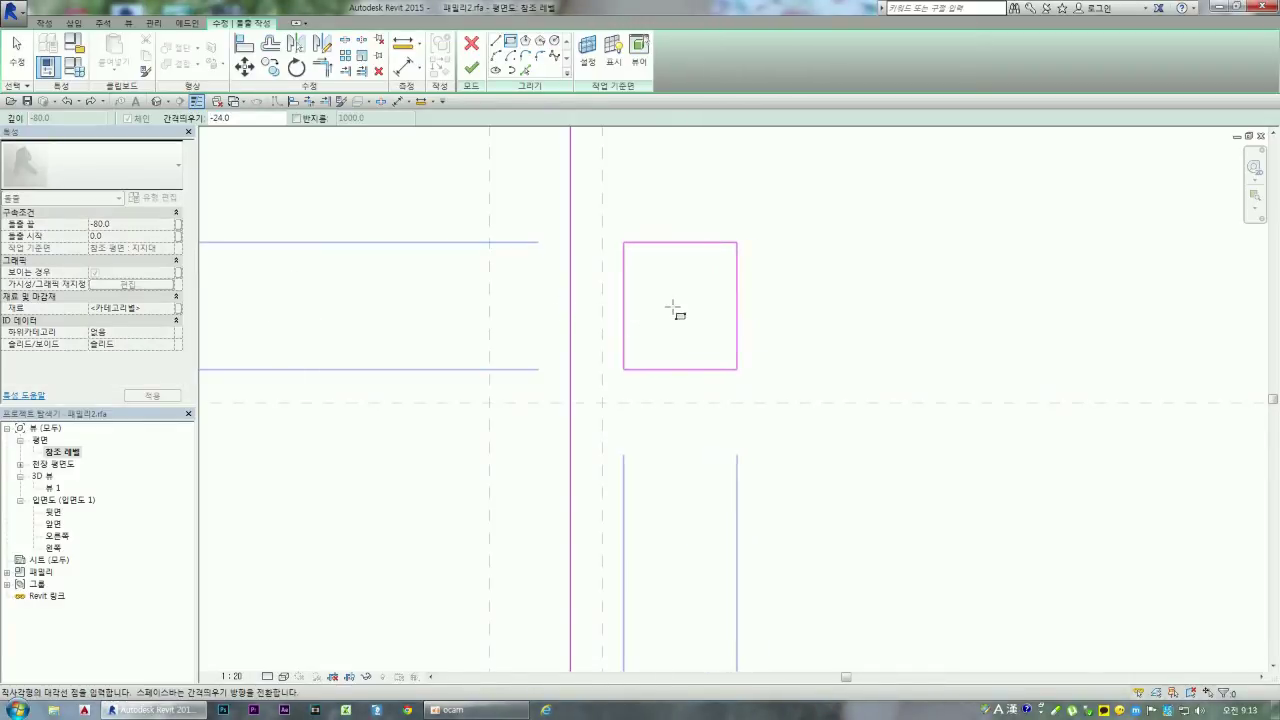
pyautogui.press('Escape')
pyautogui.scroll(-2, 648, 311)
pyautogui.scroll(-2, 648, 311)
pyautogui.scroll(-1, 643, 320)
pyautogui.scroll(4, 643, 271)
pyautogui.scroll(1, 651, 251)
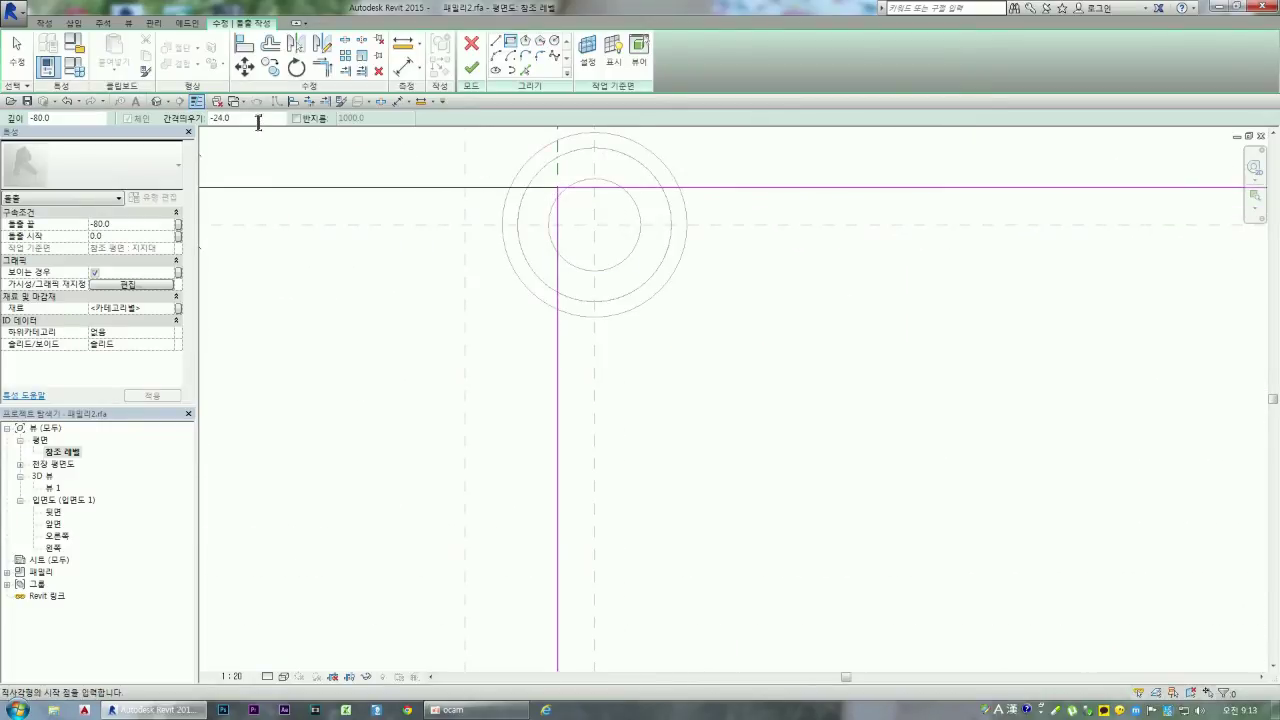
pyautogui.click(558, 188)
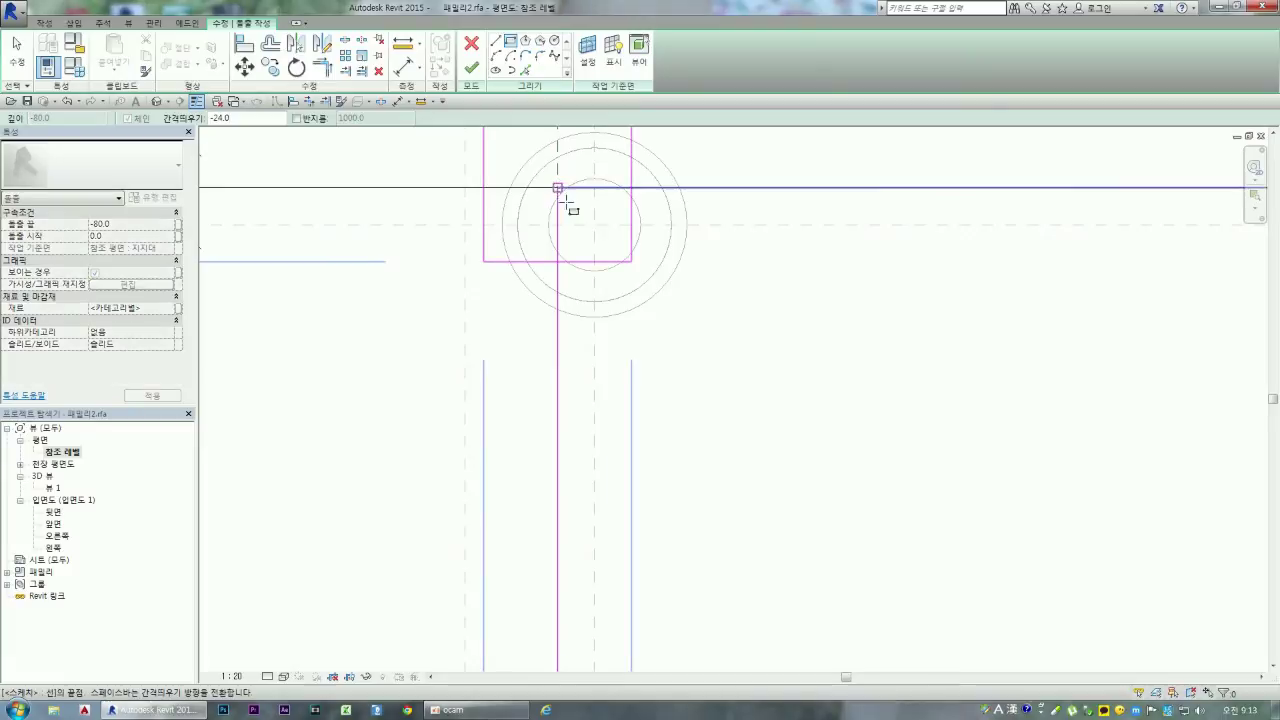
pyautogui.scroll(5, 689, 346)
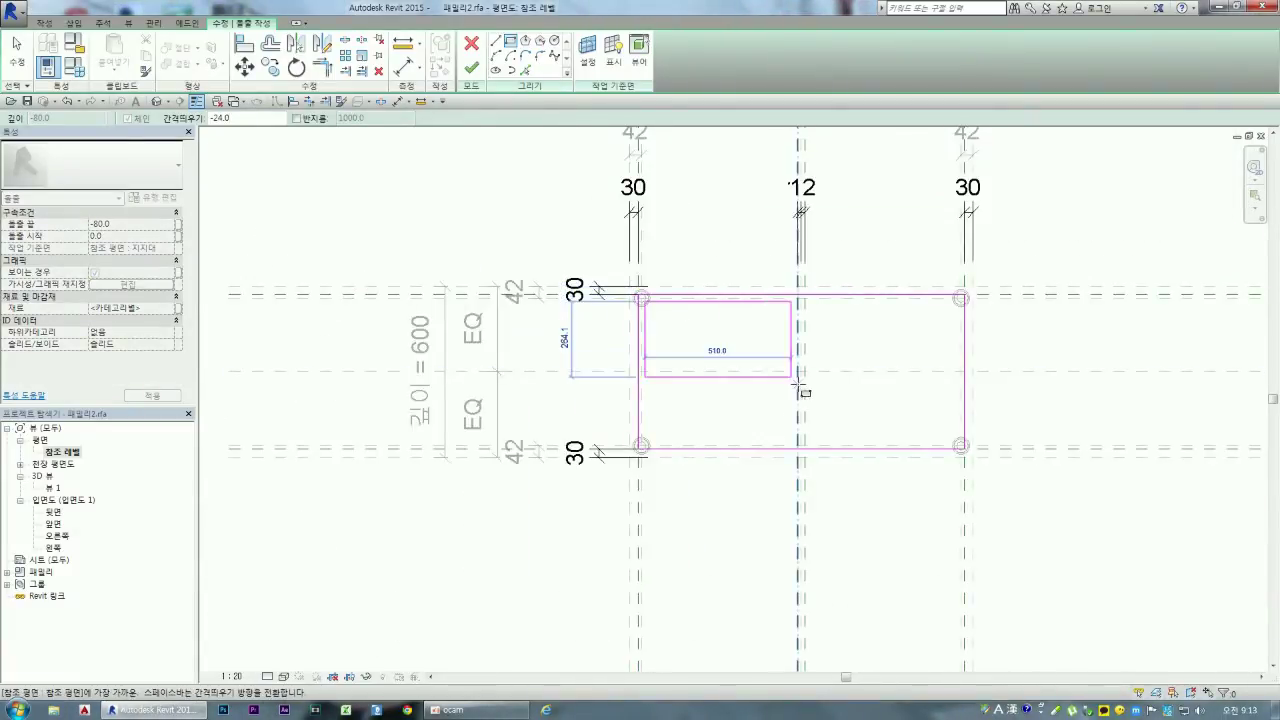
pyautogui.scroll(4, 1025, 483)
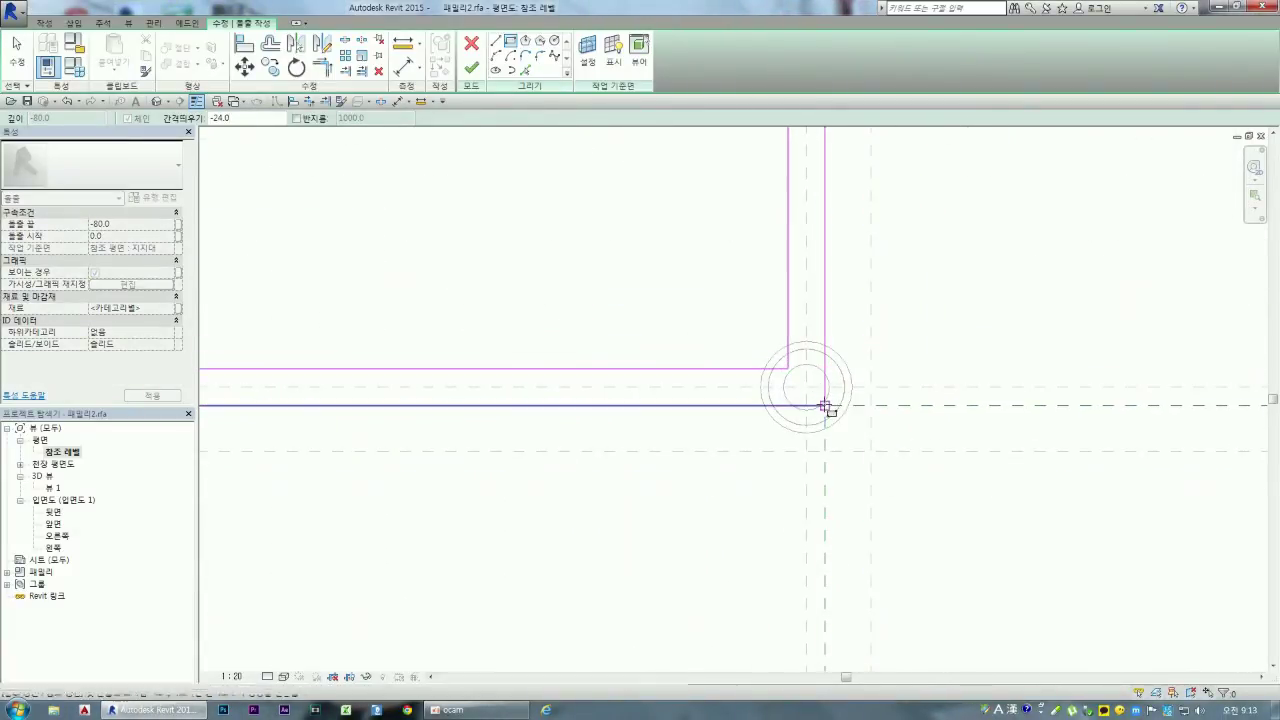
pyautogui.click(825, 407)
pyautogui.scroll(-3, 951, 457)
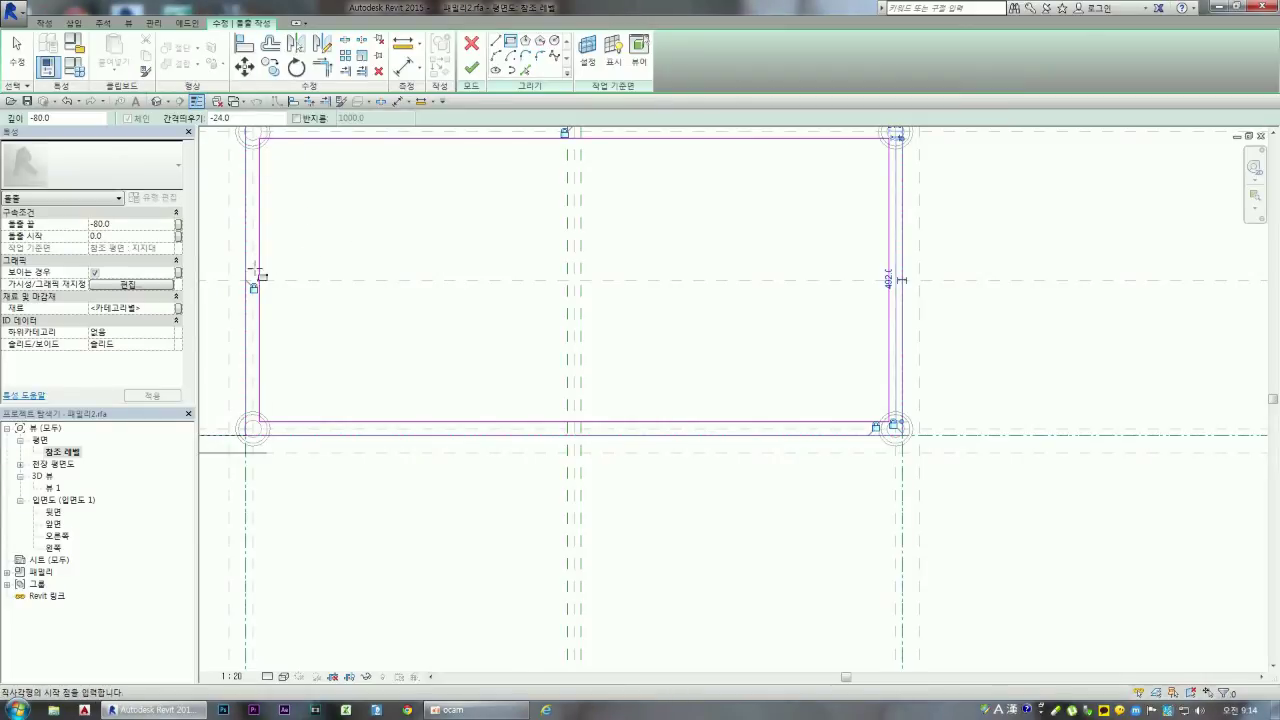
pyautogui.scroll(-1, 500, 386)
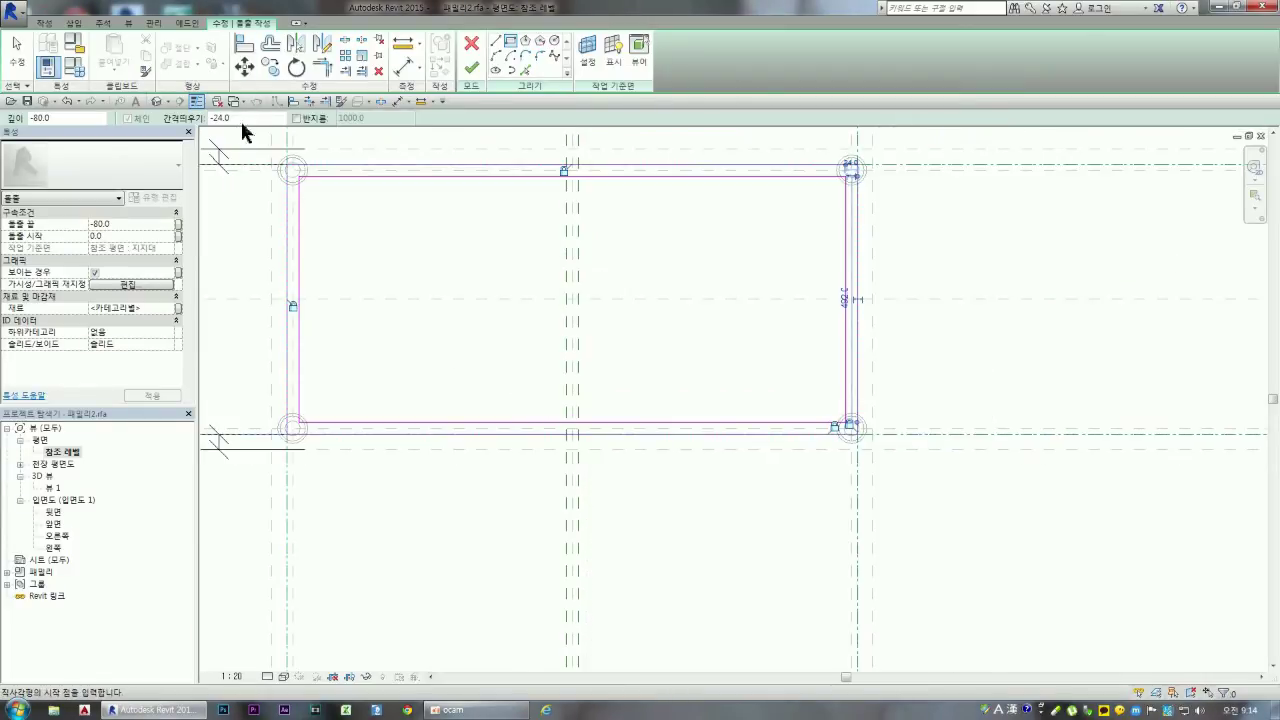
pyautogui.scroll(2, 289, 162)
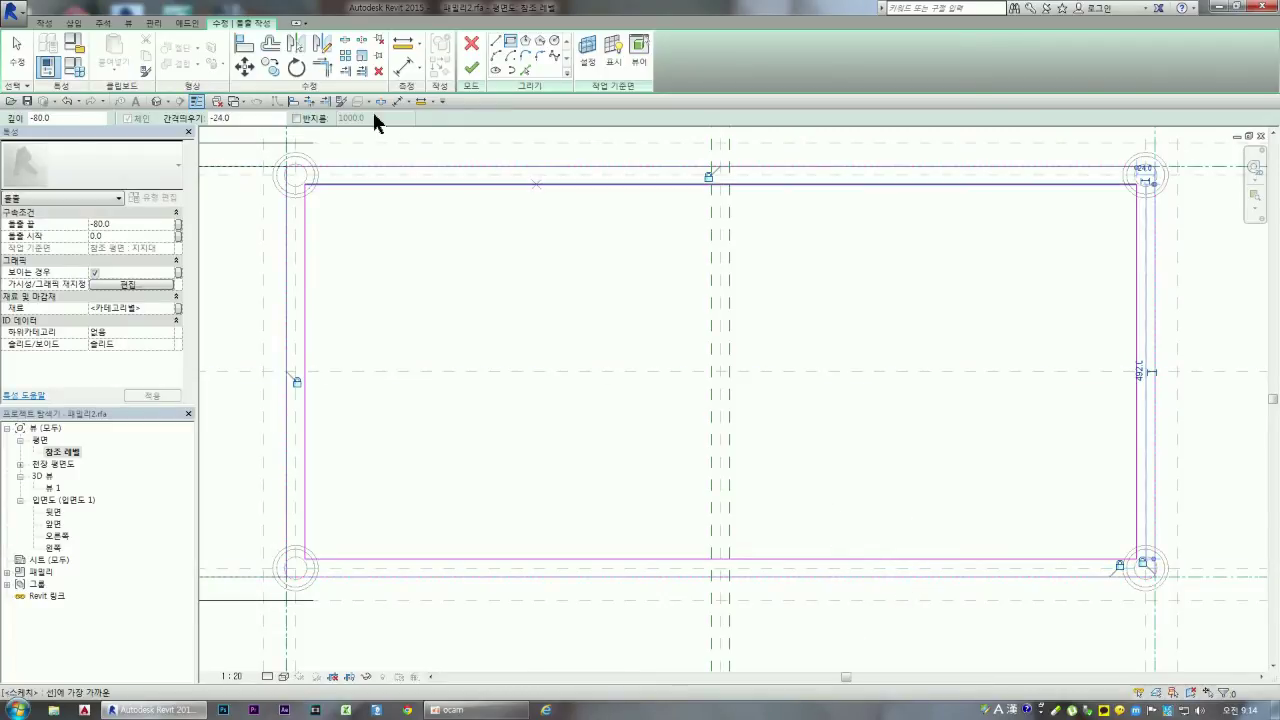
pyautogui.click(495, 42)
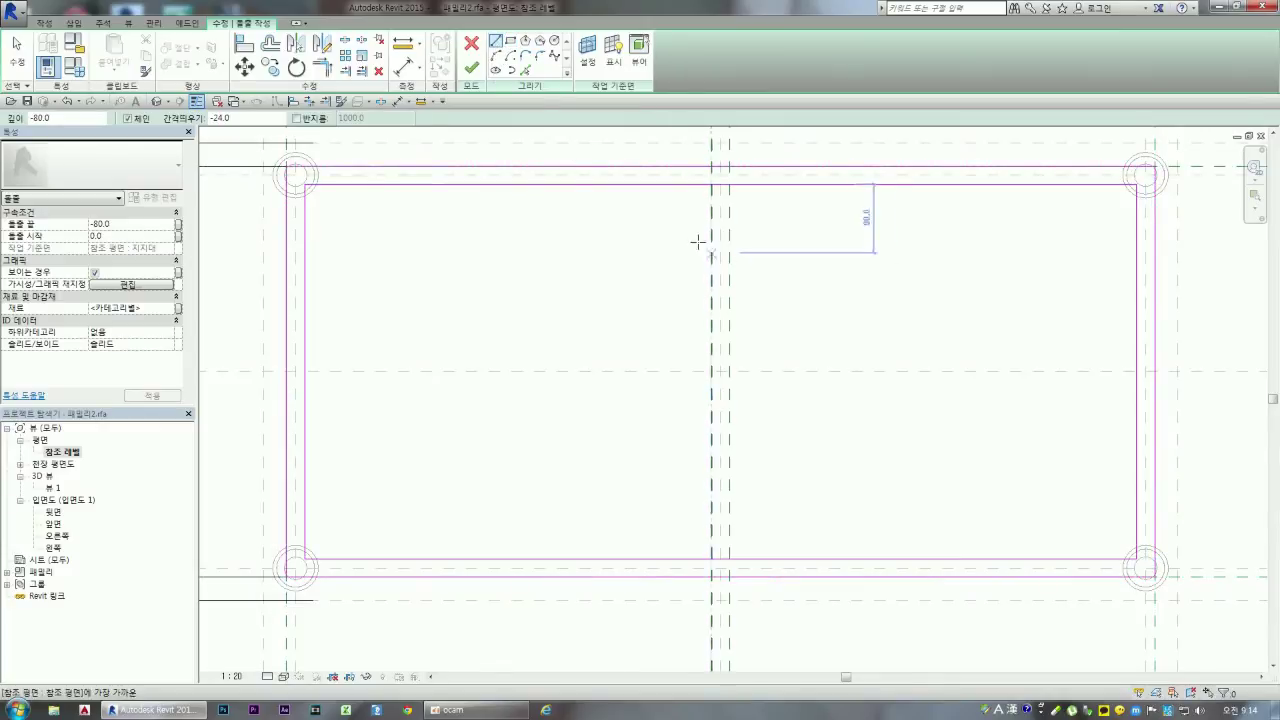
# Step: Draw two vertical lines at offset 0 from the top inner edge to the bottom edge, forming a centre rail
pyautogui.click(711, 185)
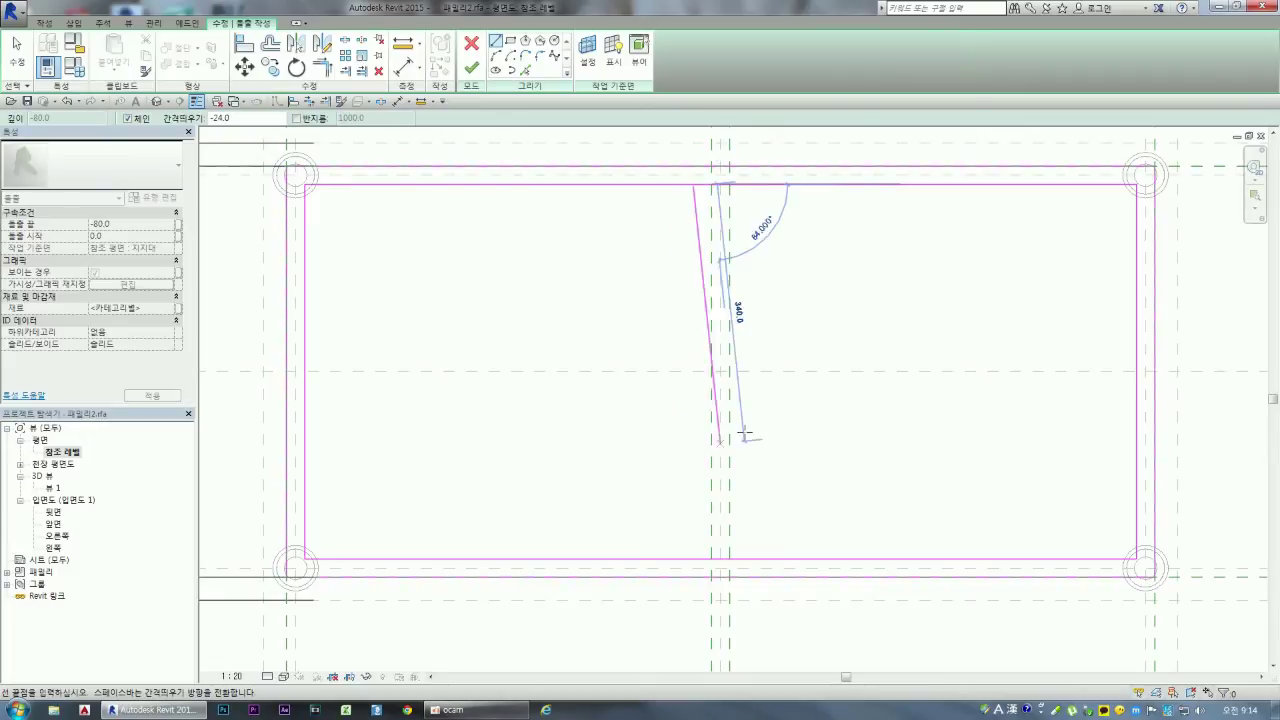
pyautogui.press('Escape')
pyautogui.write('0')
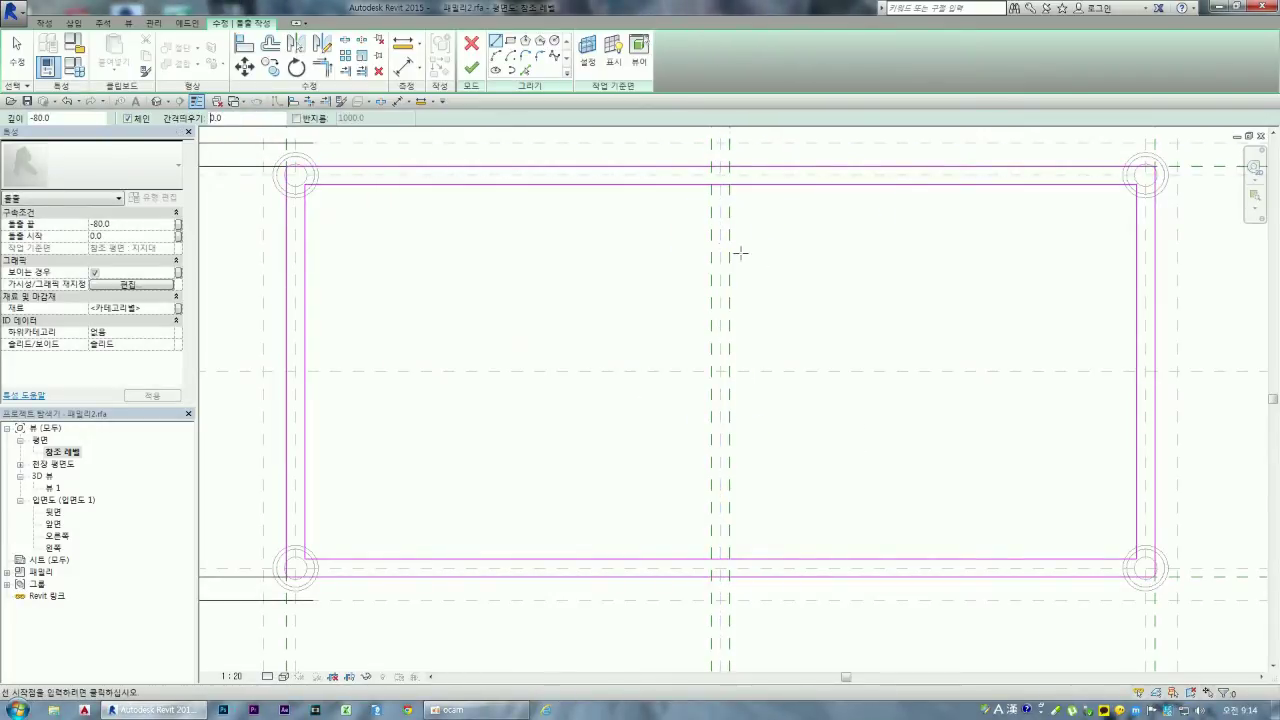
pyautogui.click(712, 184)
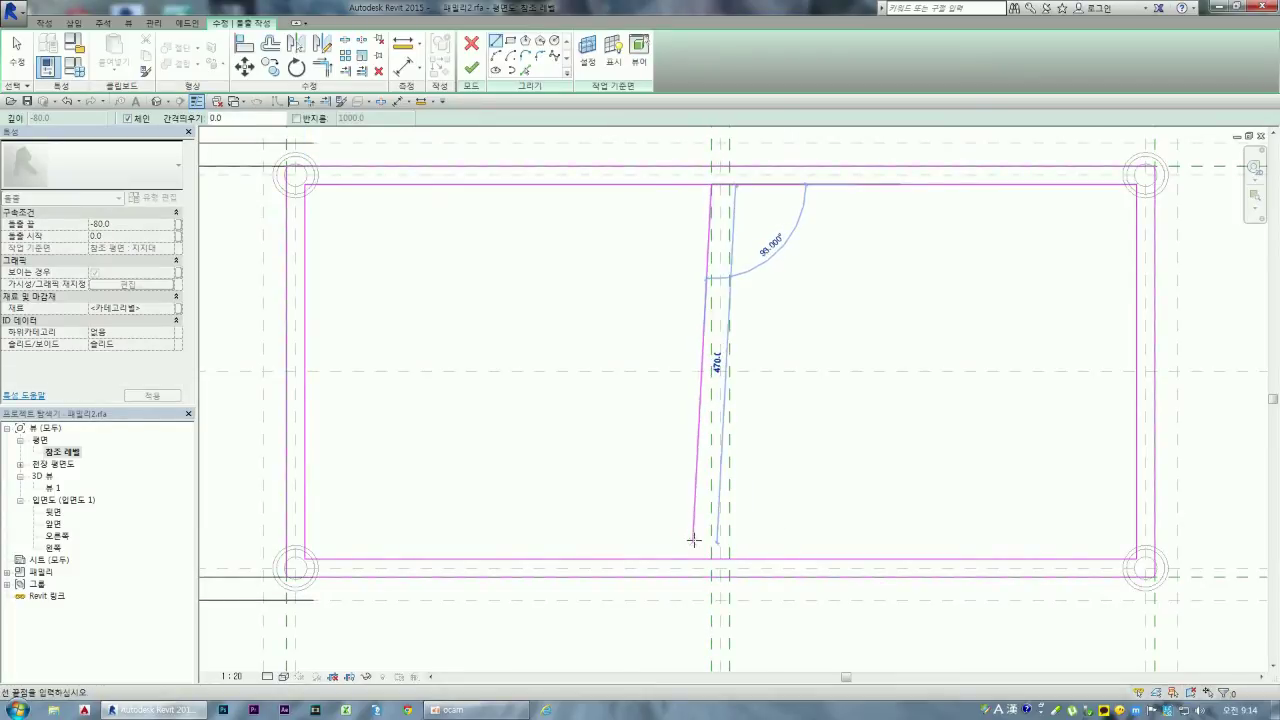
pyautogui.click(711, 559)
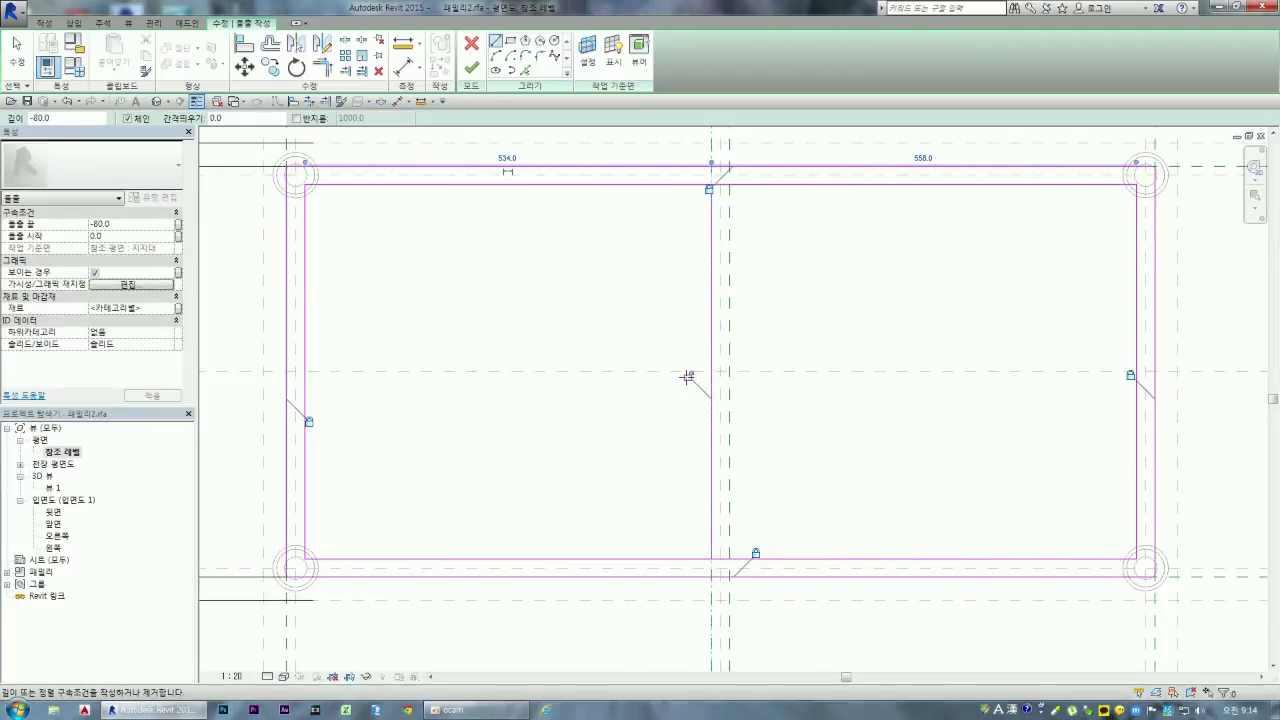
pyautogui.click(729, 559)
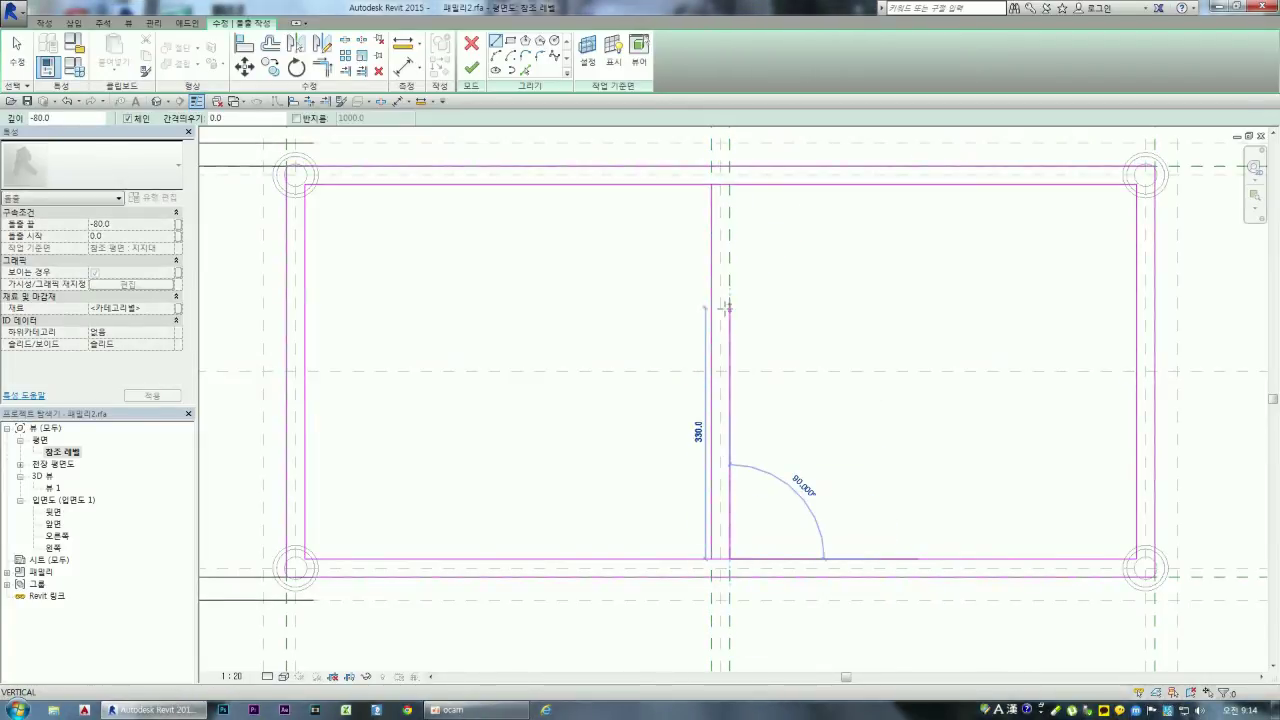
pyautogui.click(729, 185)
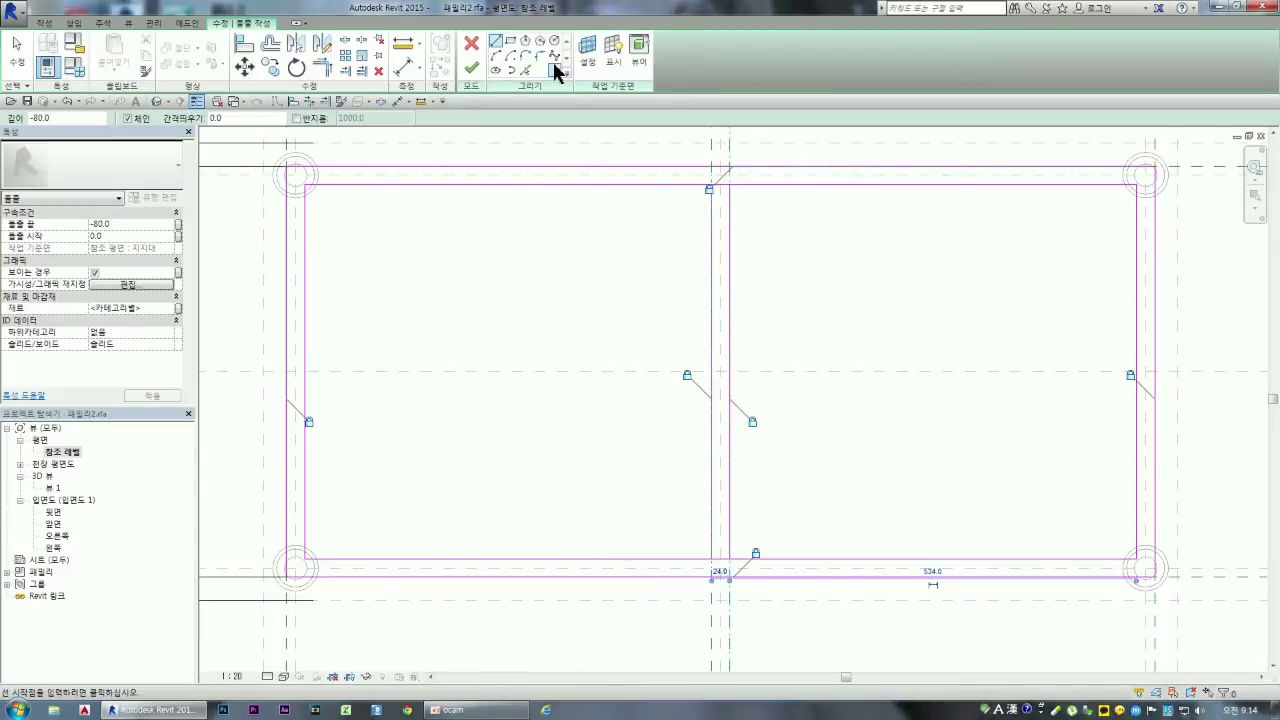
pyautogui.click(345, 44)
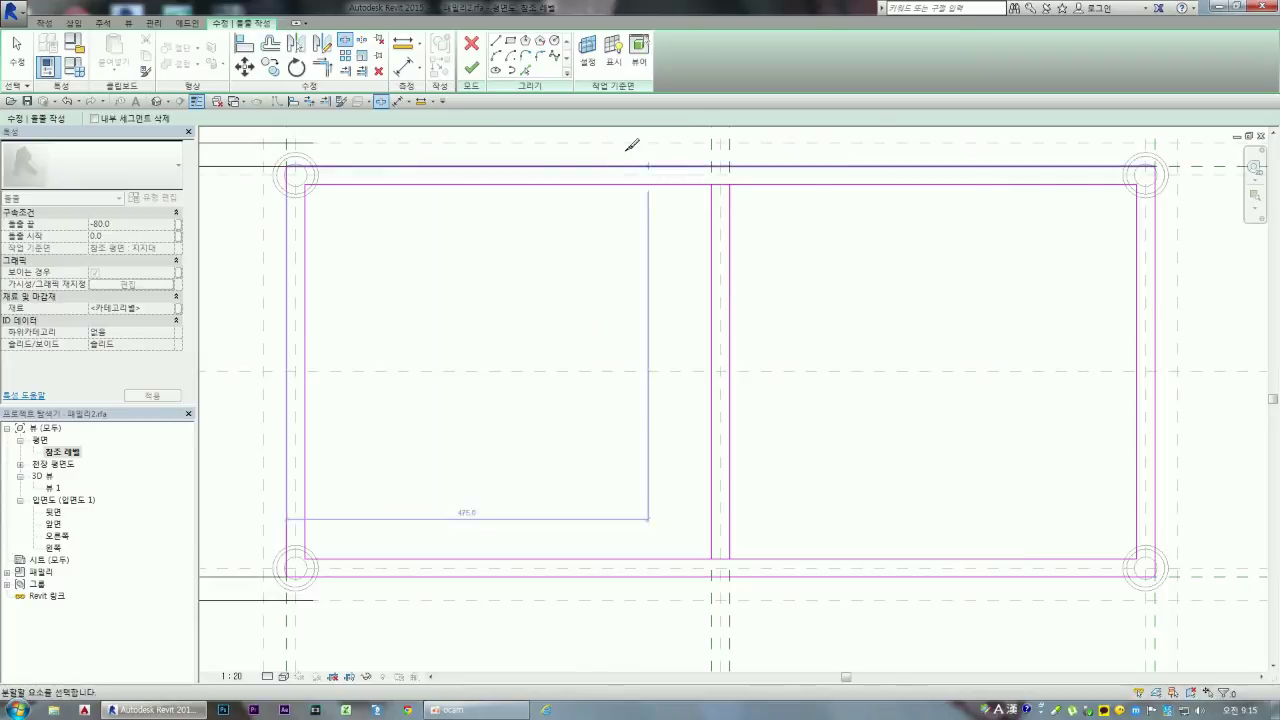
# Step: Split the top inner sketch line where the centre rail meets it
pyautogui.click(722, 179)
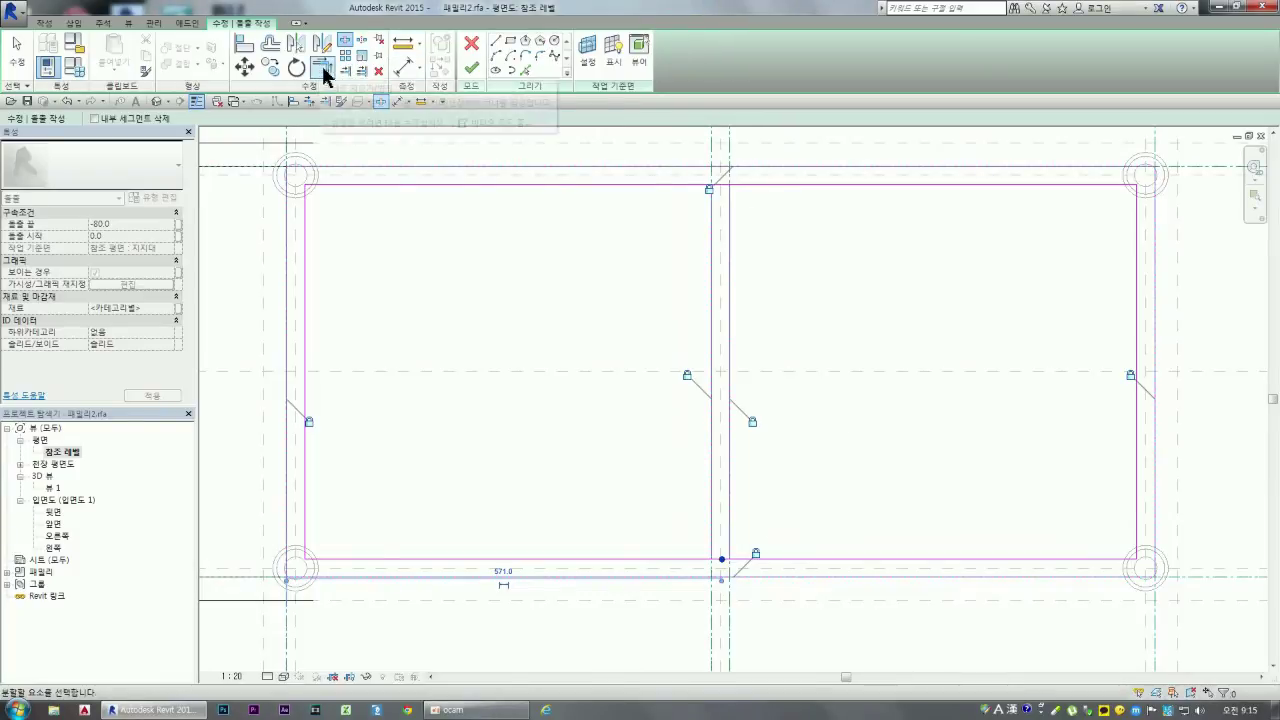
pyautogui.click(327, 68)
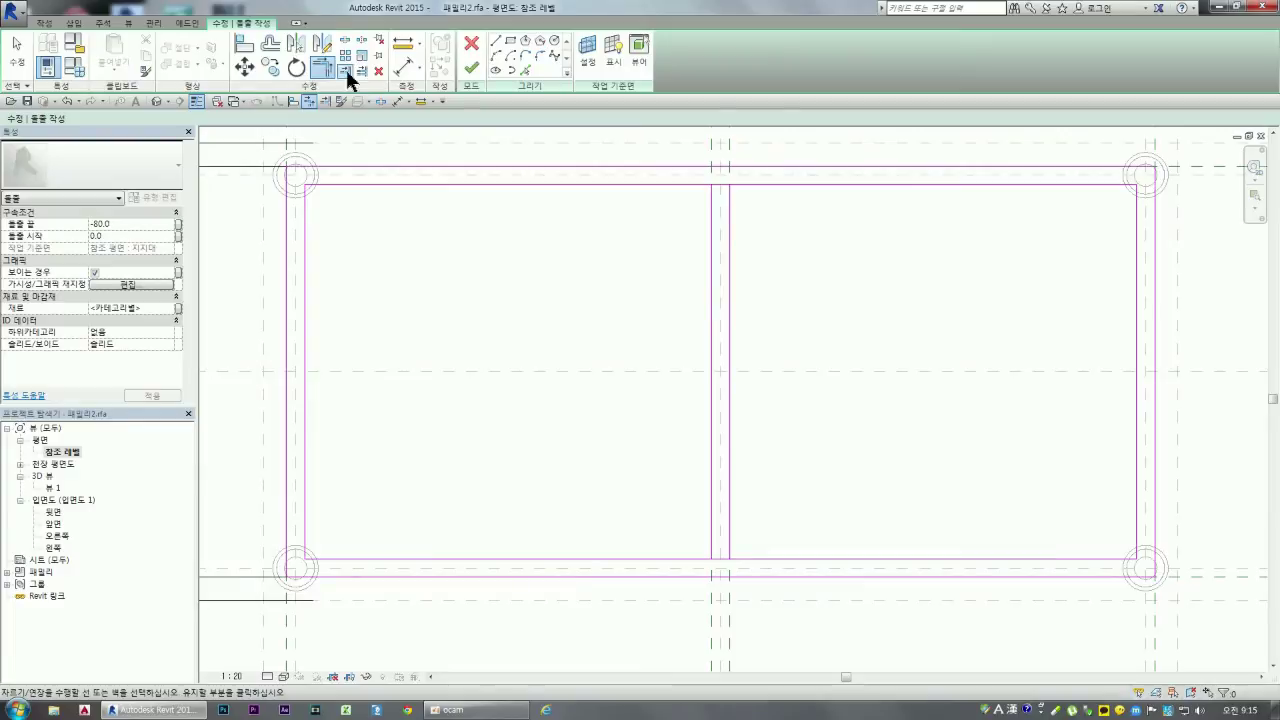
pyautogui.click(344, 70)
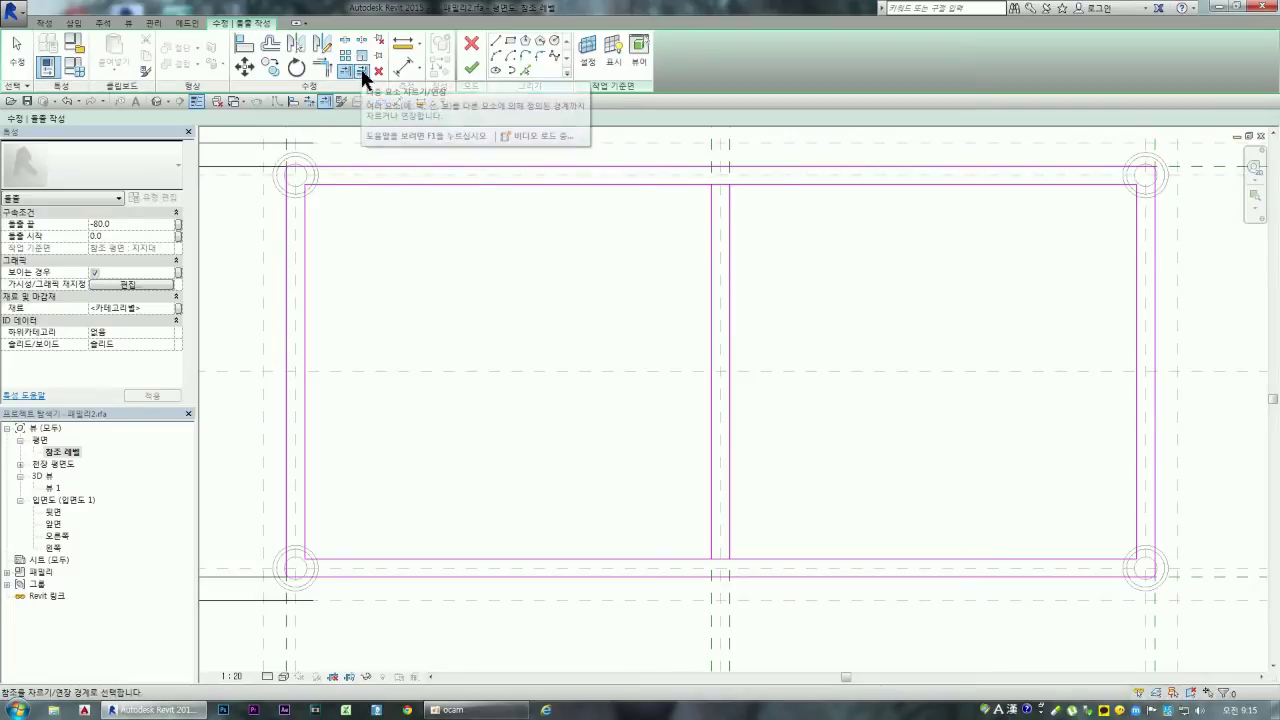
pyautogui.press('Escape')
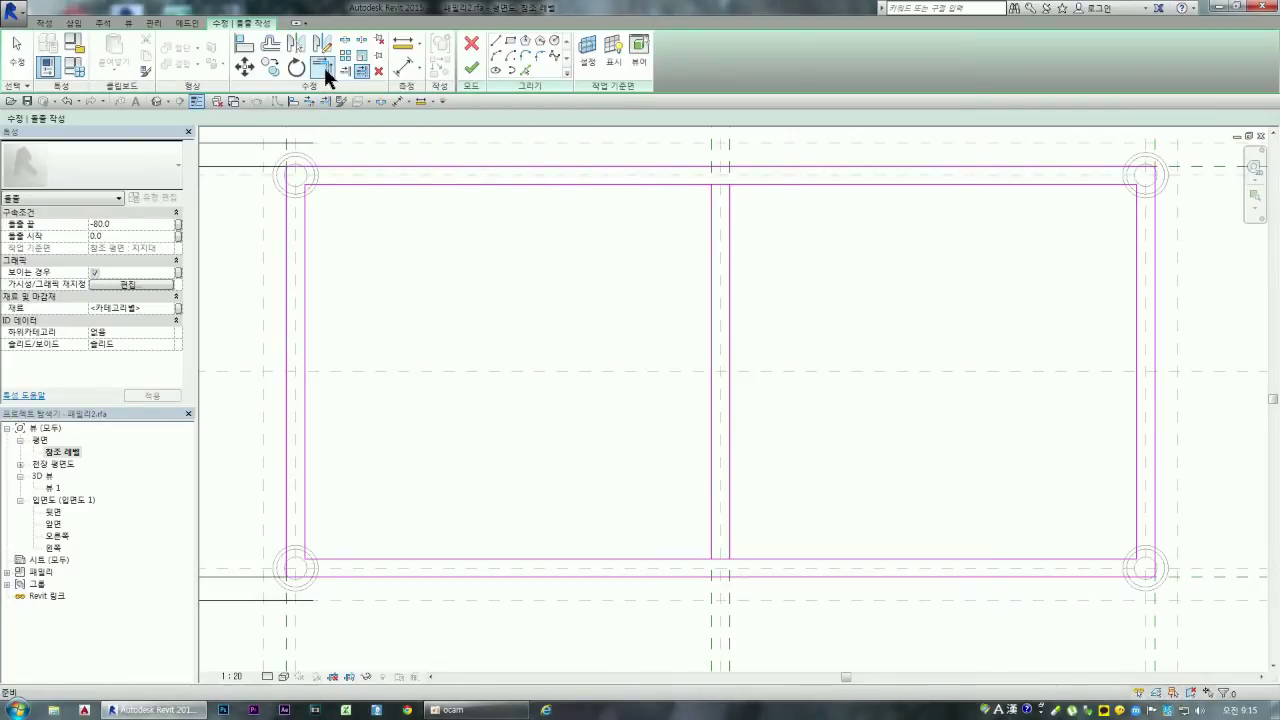
# Step: Trim the top and bottom inner lines into a corner to close the inner panel loop
pyautogui.click(324, 70)
pyautogui.click(690, 187)
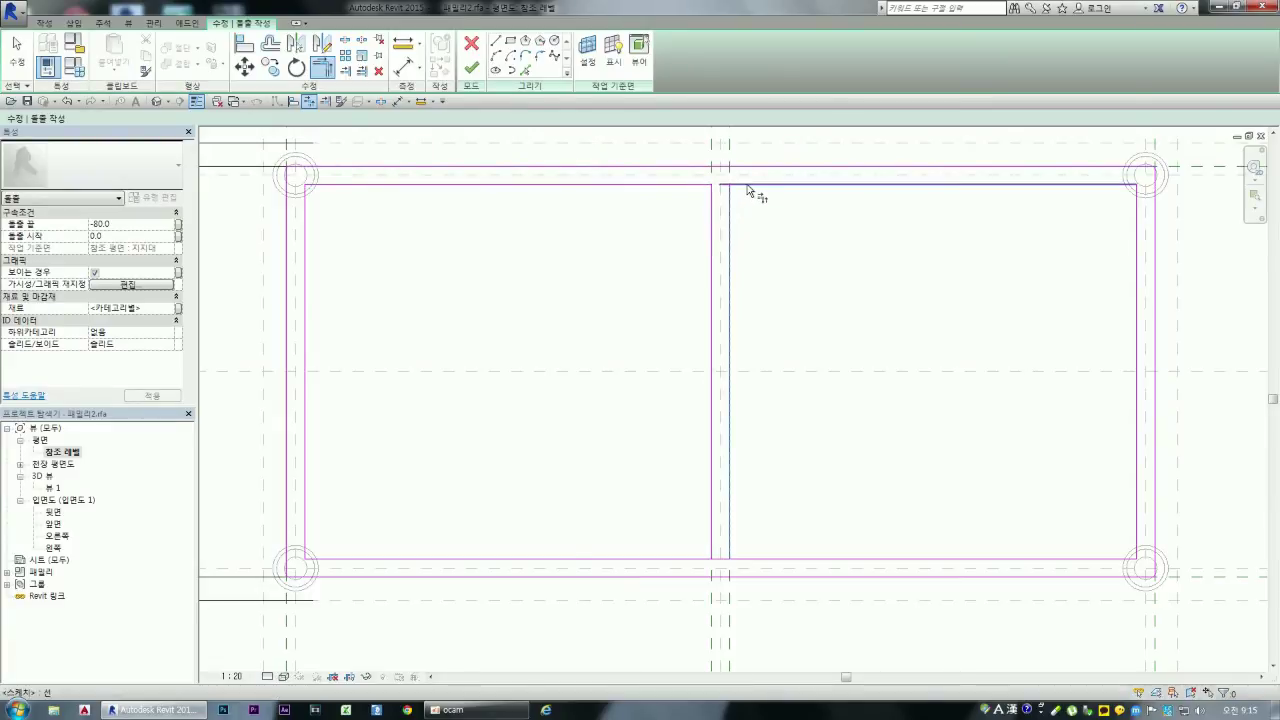
pyautogui.click(698, 563)
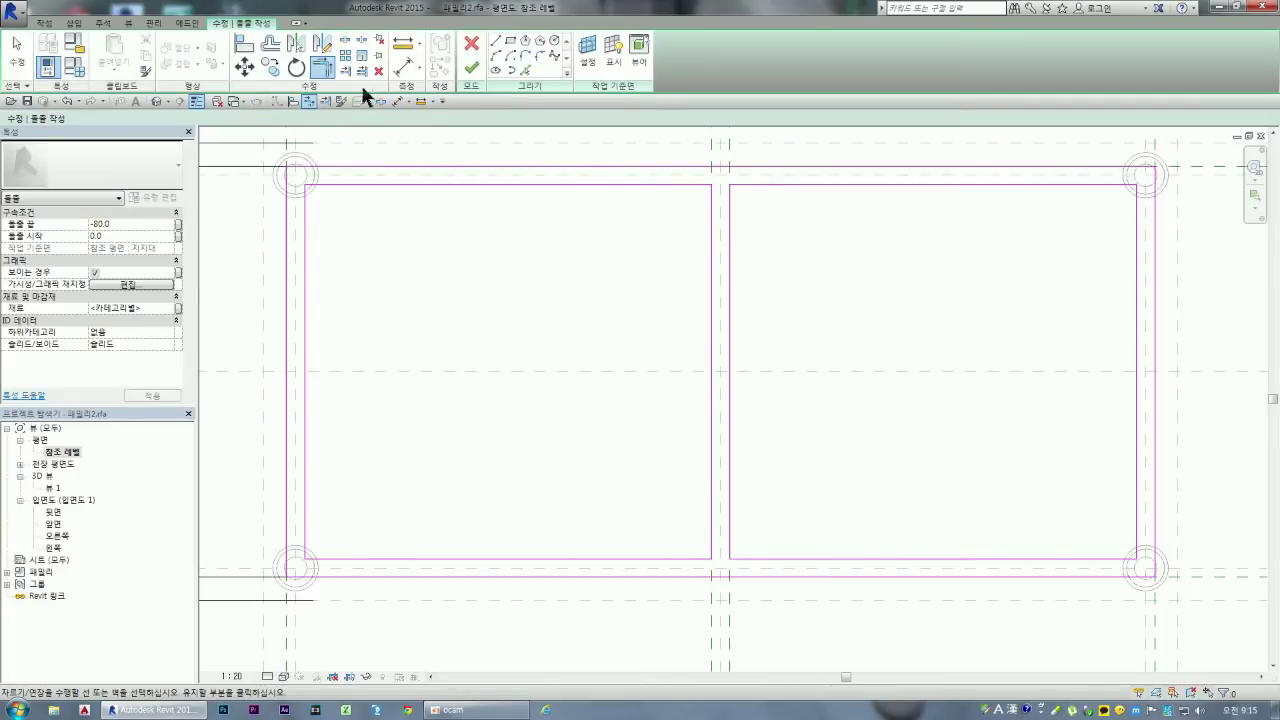
pyautogui.click(442, 101)
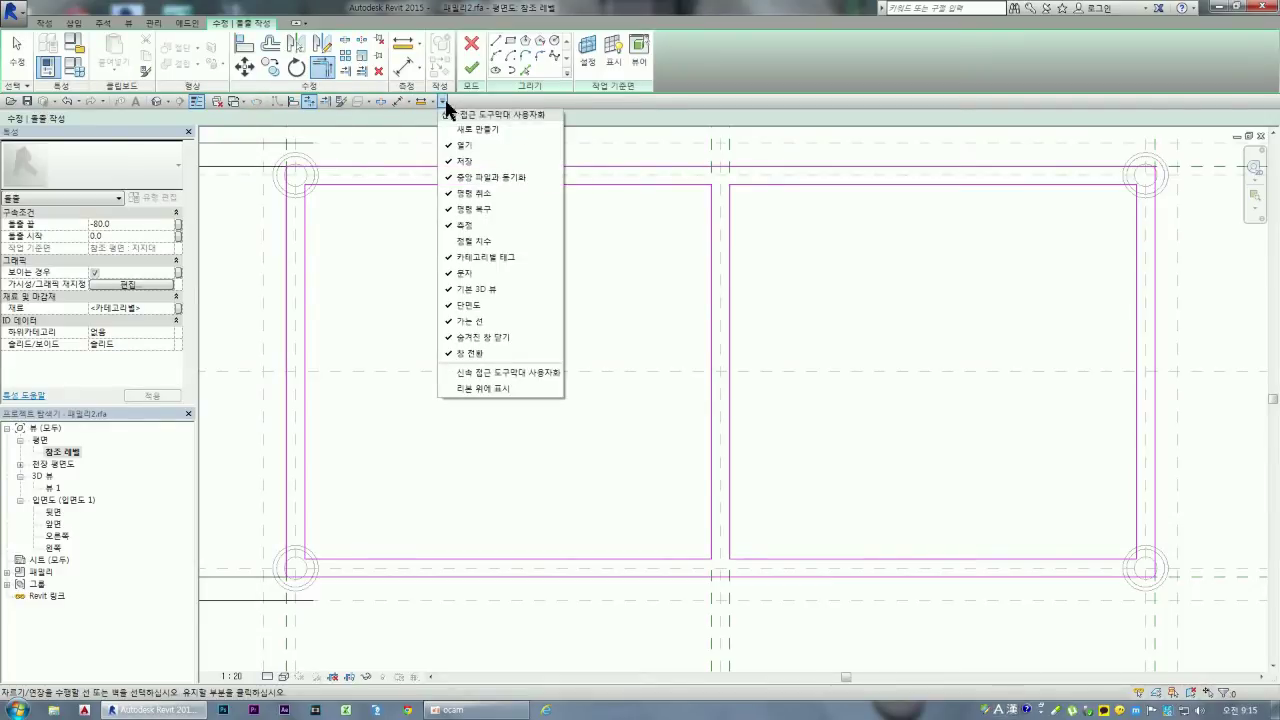
pyautogui.click(567, 104)
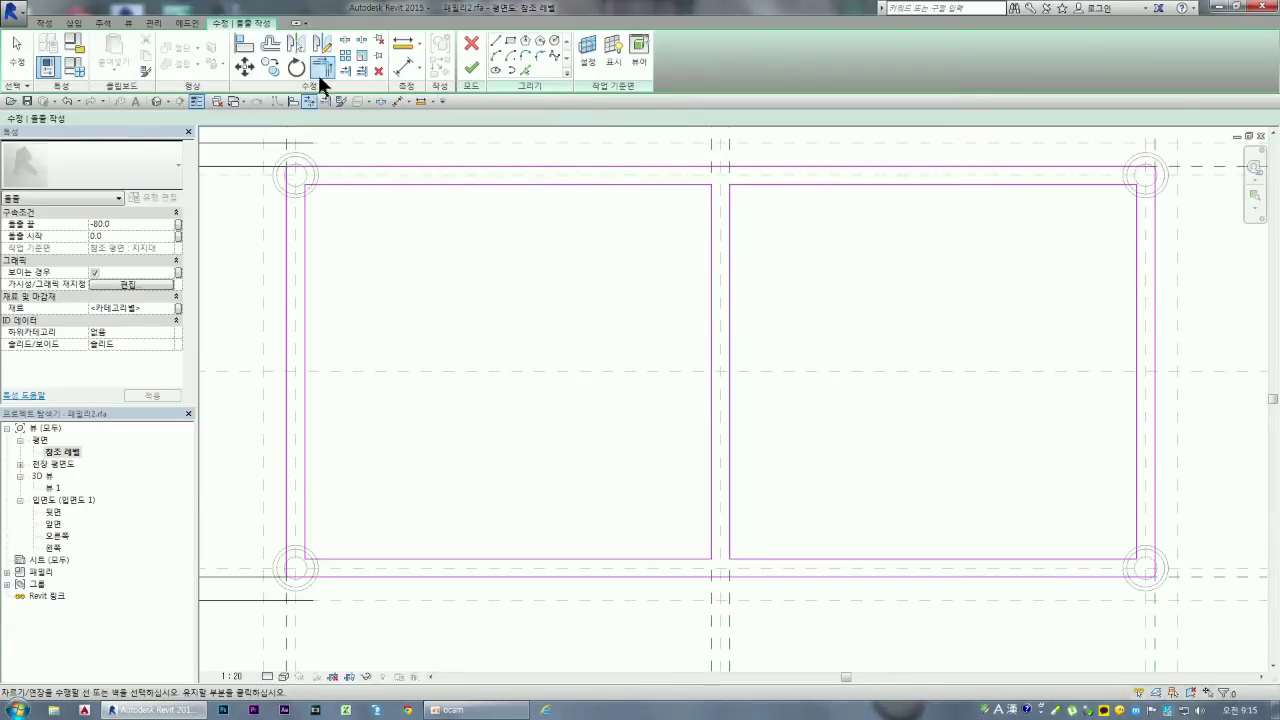
pyautogui.click(194, 101)
pyautogui.click(194, 101)
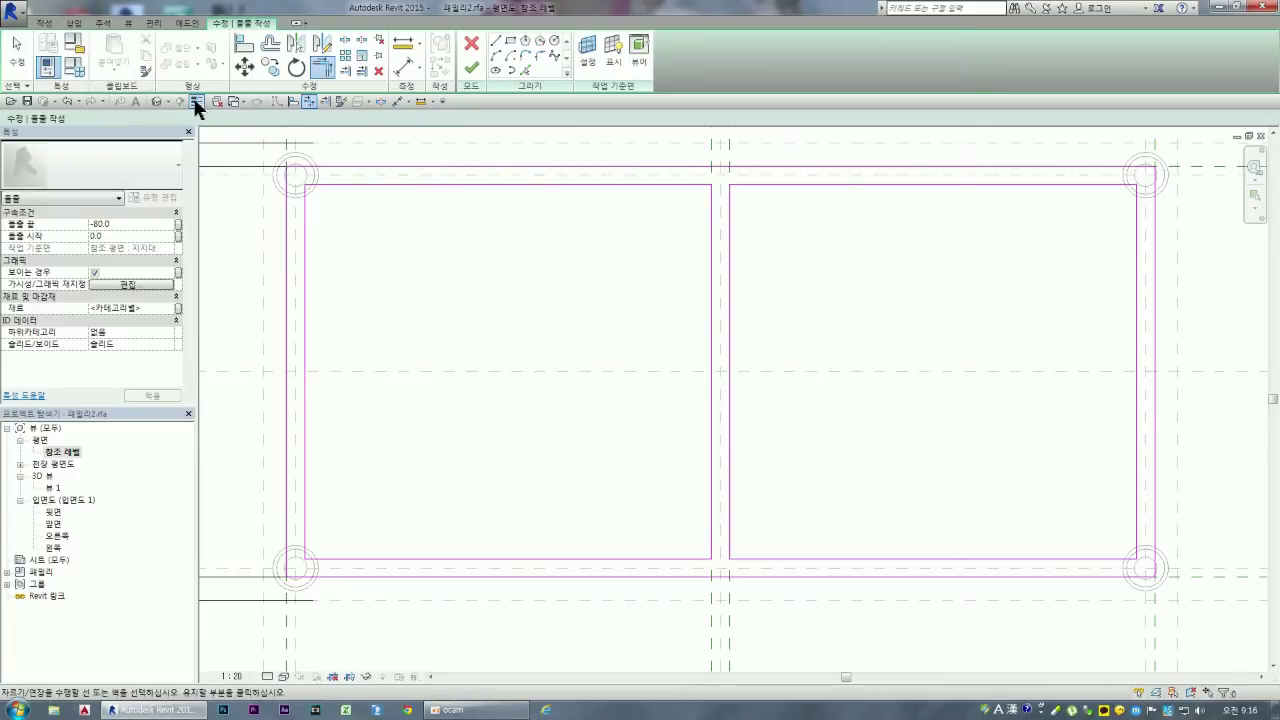
pyautogui.click(195, 102)
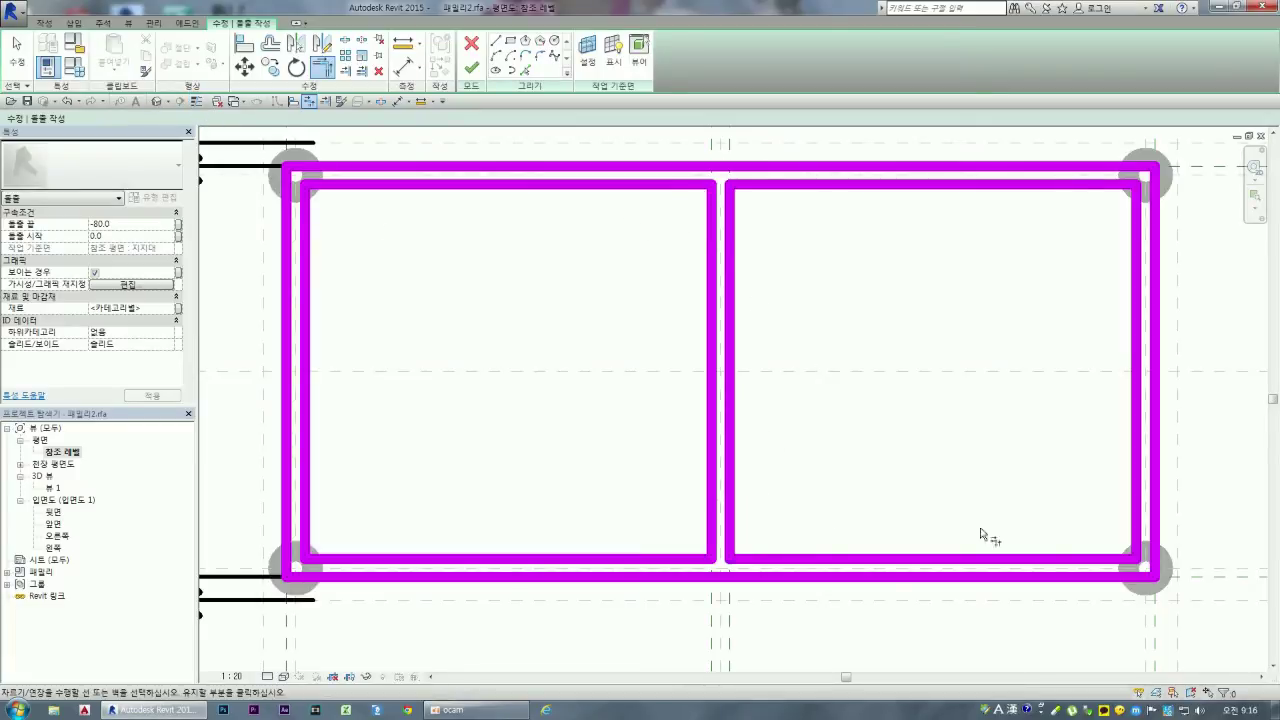
pyautogui.click(197, 102)
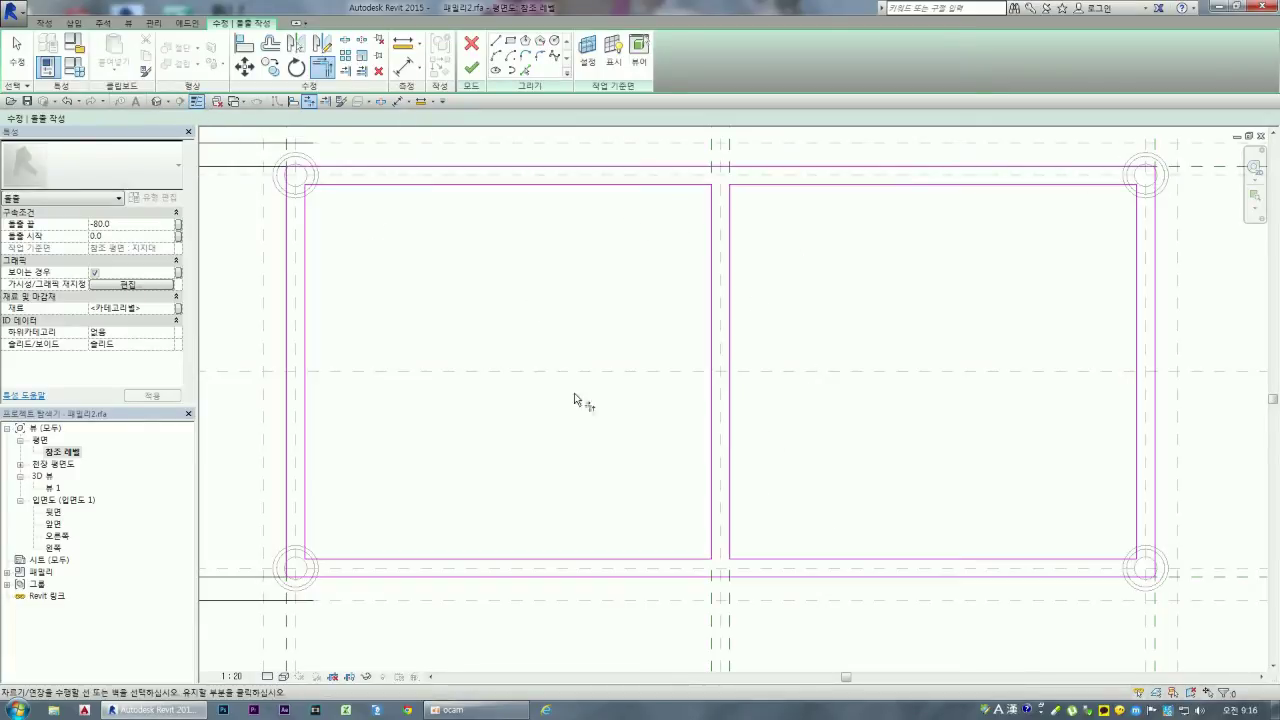
pyautogui.scroll(-2, 631, 367)
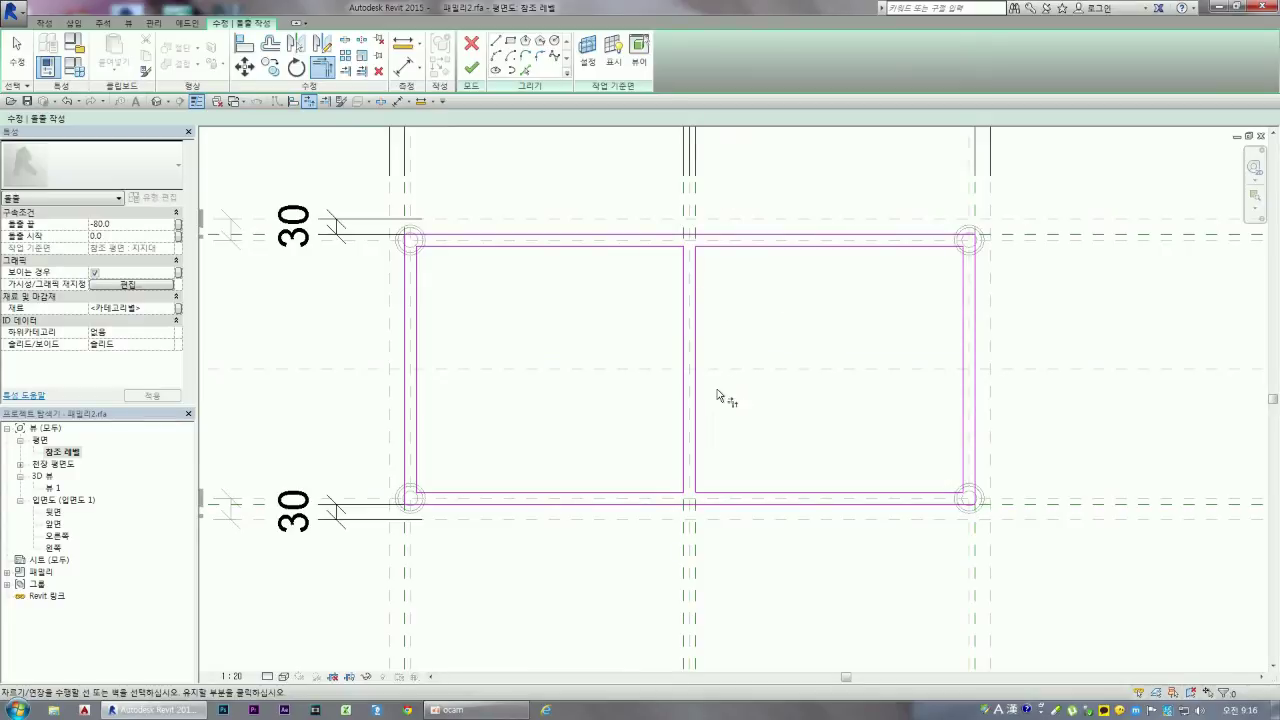
pyautogui.click(471, 67)
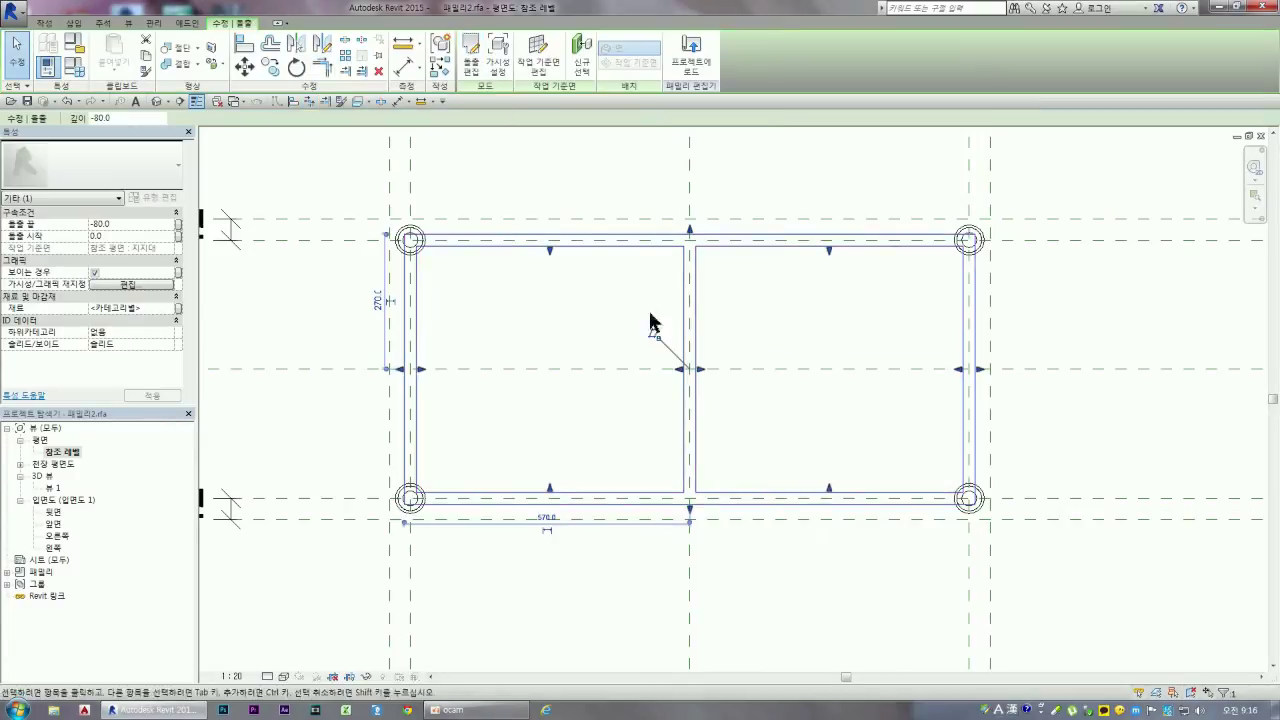
# Step: Check the new apron frame atop the four legs in 3D view 뷰 1
pyautogui.doubleClick(52, 487)
pyautogui.scroll(-3, 660, 525)
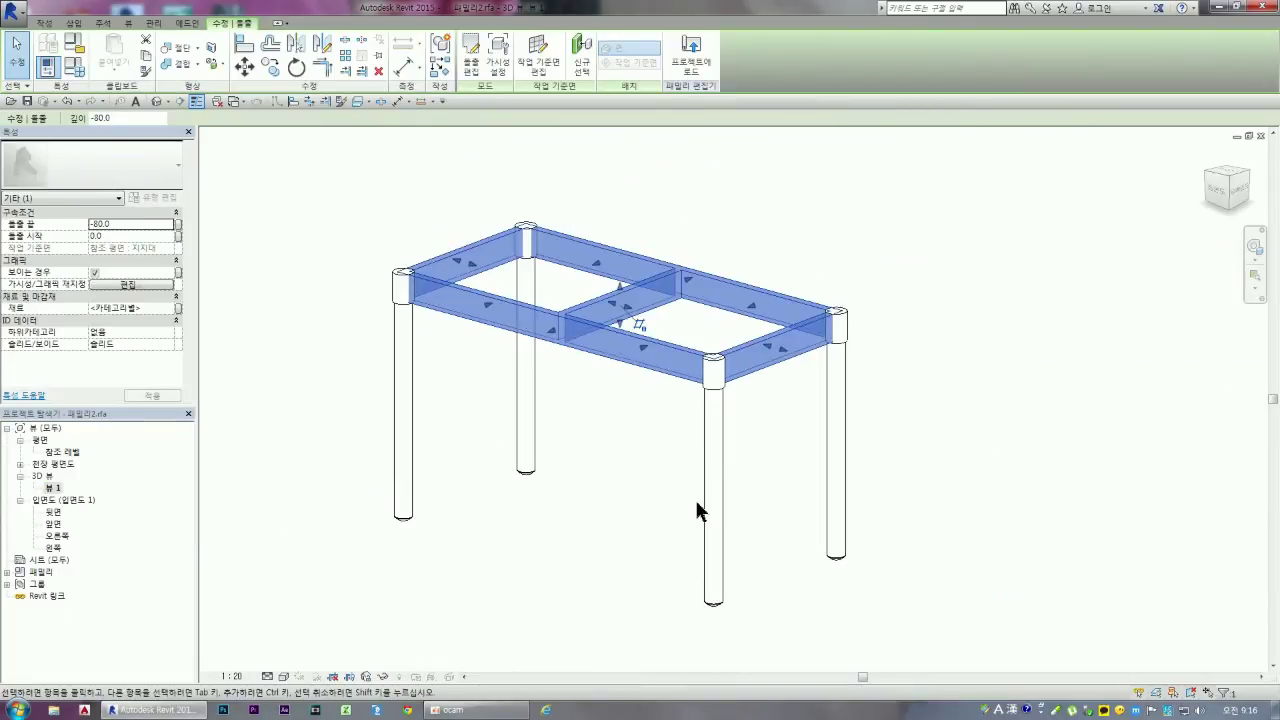
pyautogui.click(627, 523)
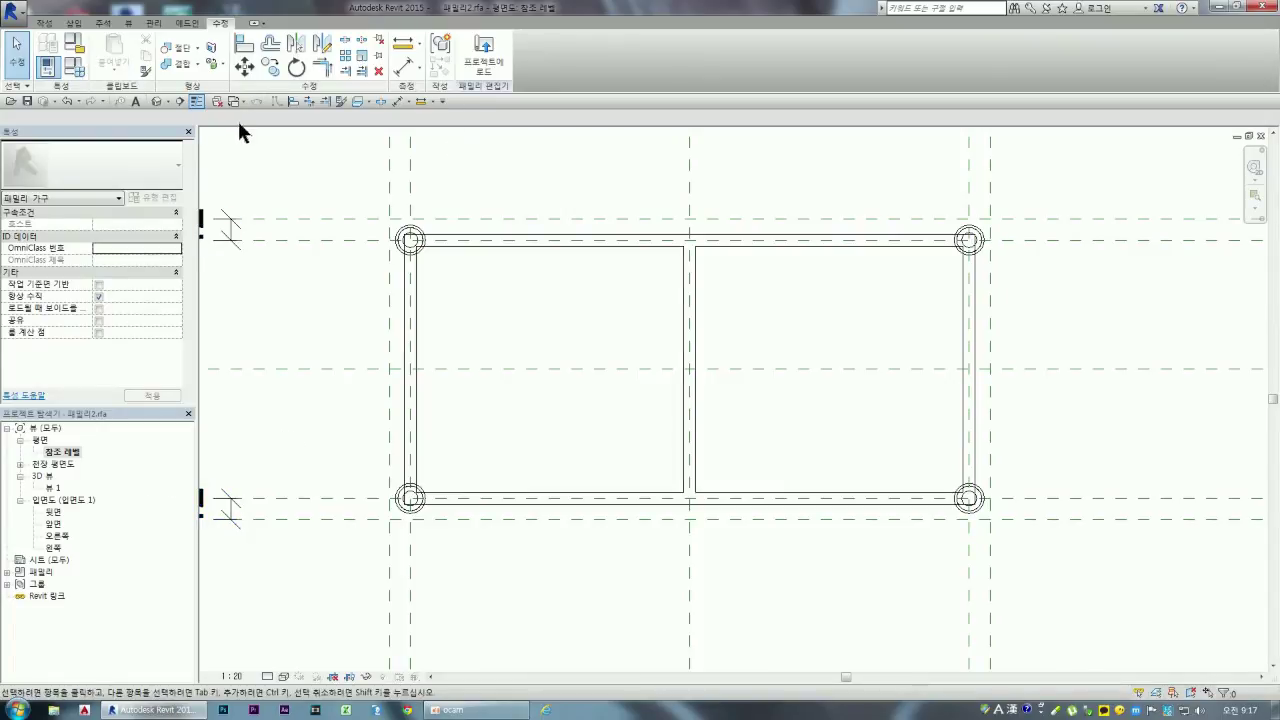
pyautogui.click(44, 23)
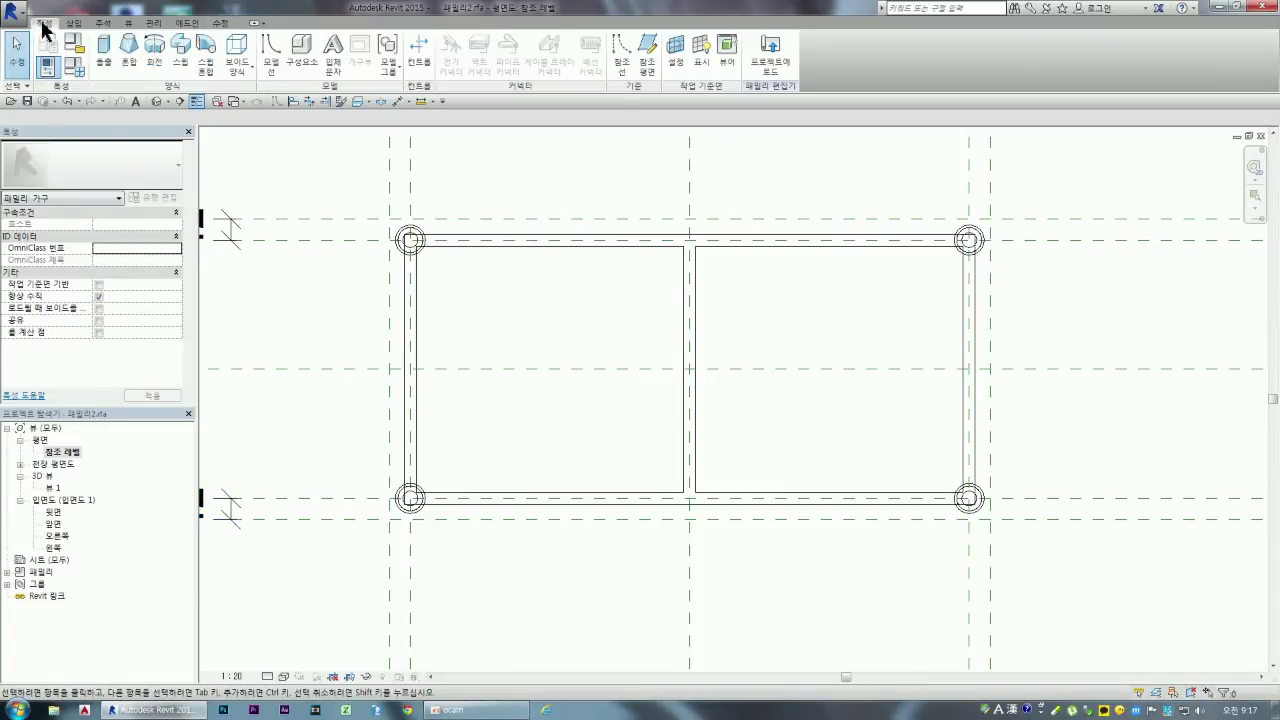
pyautogui.click(675, 55)
pyautogui.click(763, 360)
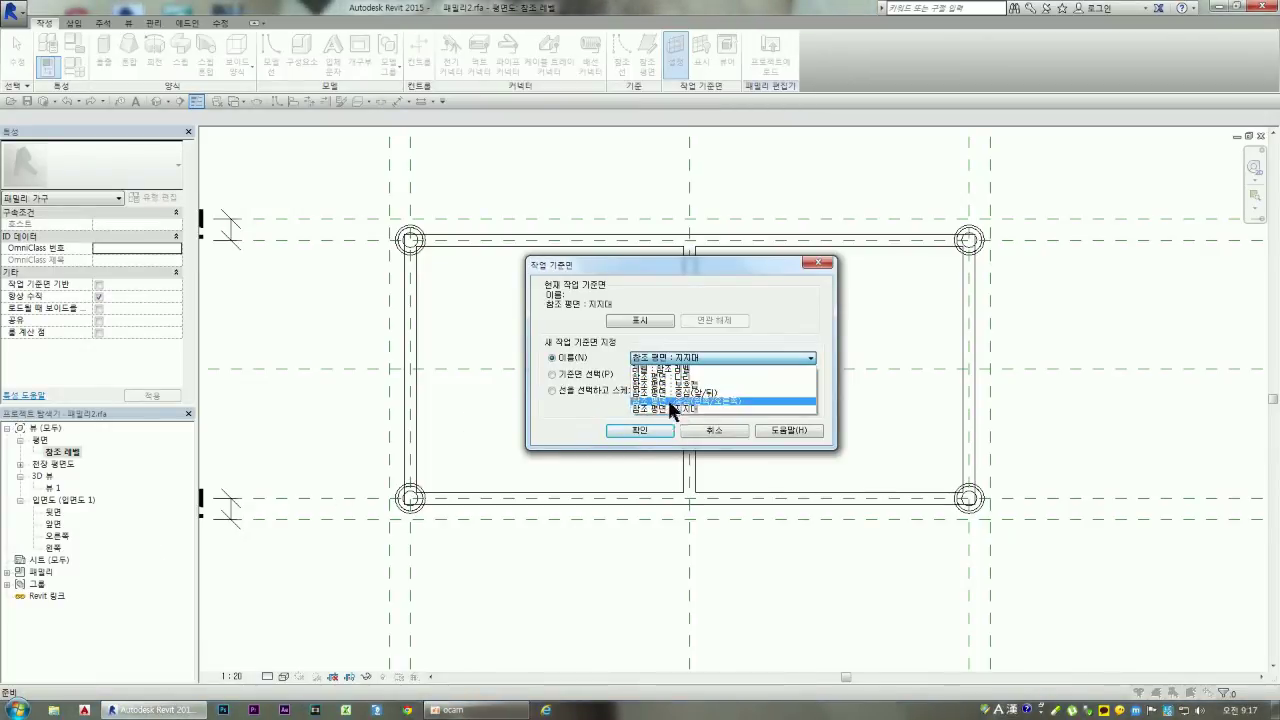
pyautogui.click(293, 562)
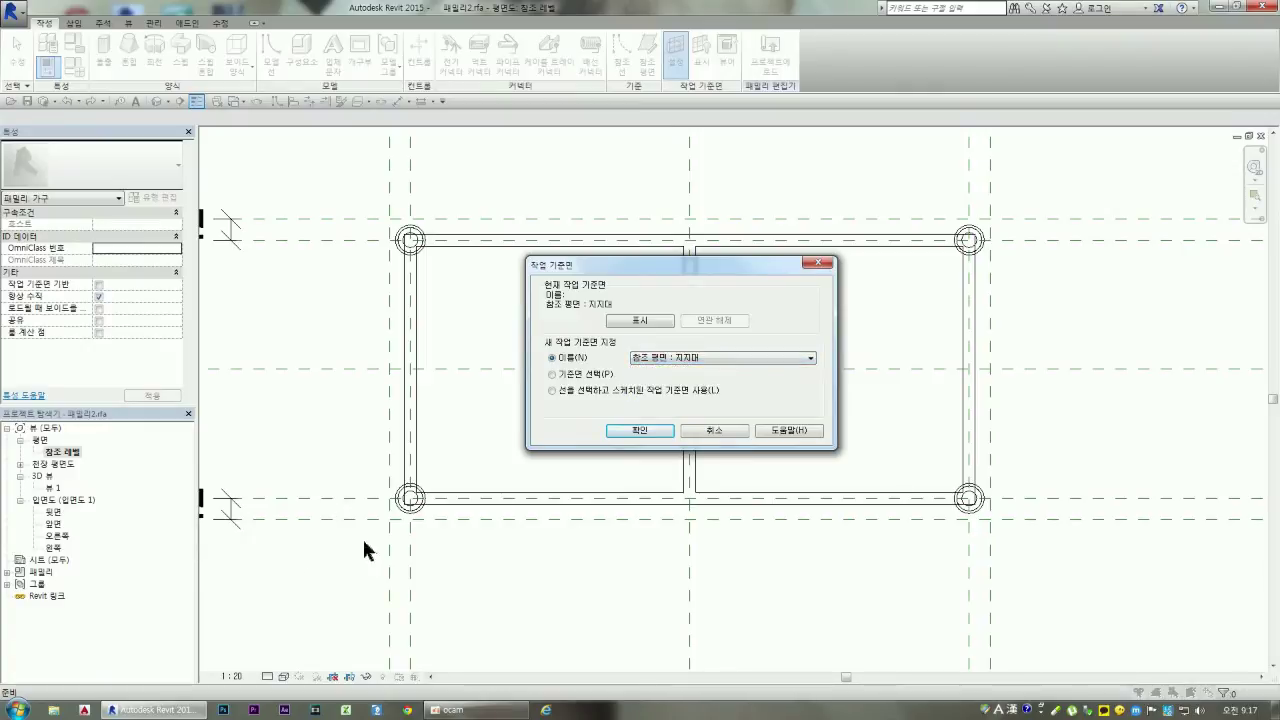
pyautogui.click(712, 431)
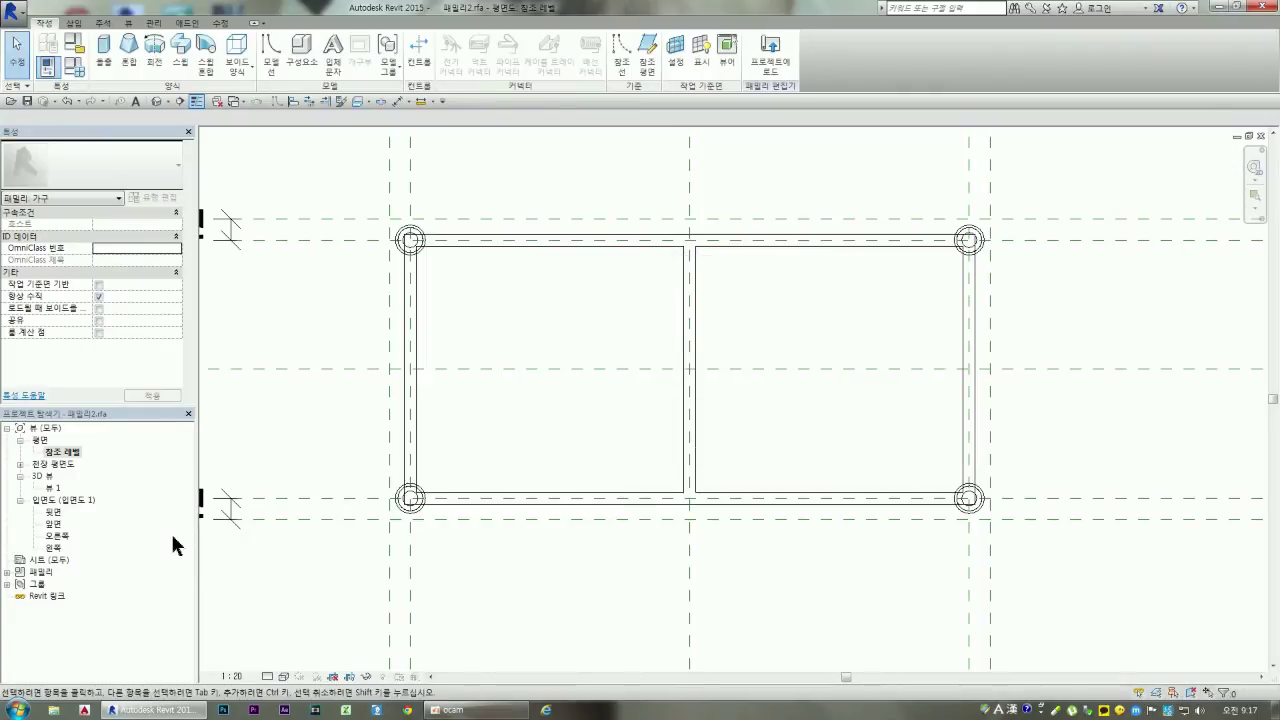
# Step: Open the 오른쪽 elevation, after briefly viewing 앞면, and start a new extrusion sketch there
pyautogui.doubleClick(62, 535)
pyautogui.scroll(-2, 455, 385)
pyautogui.scroll(3, 700, 432)
pyautogui.doubleClick(52, 523)
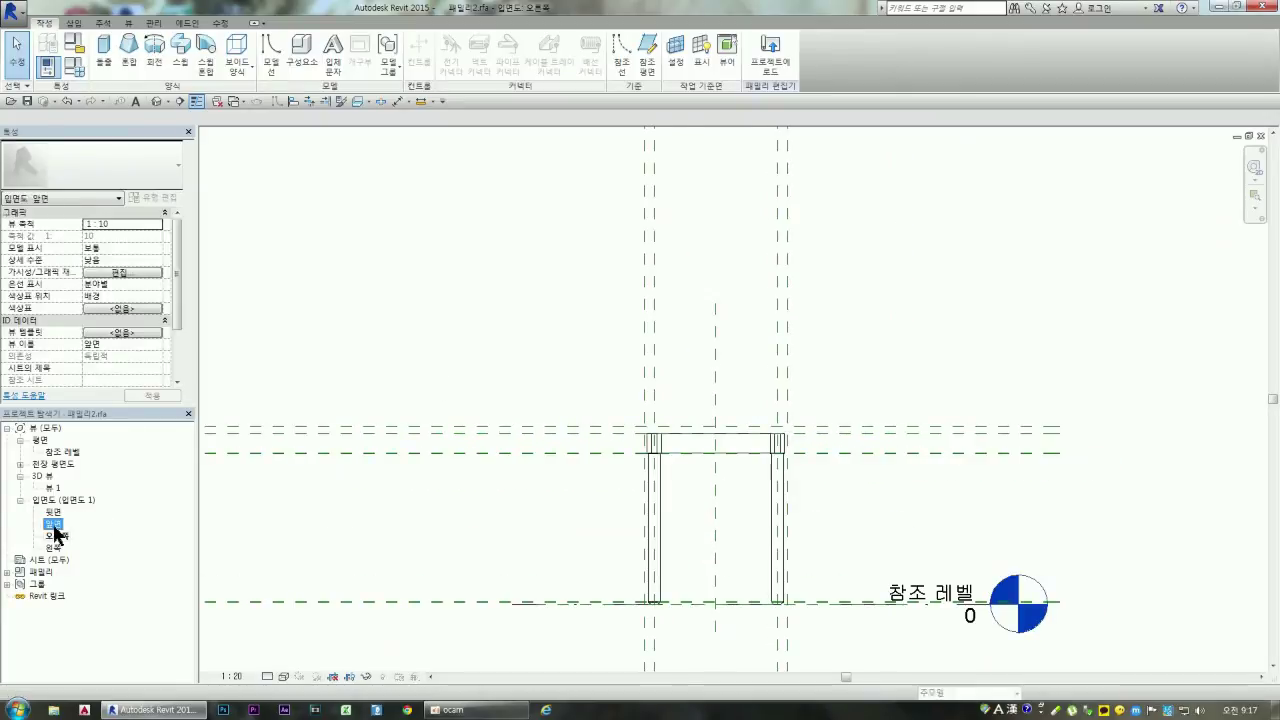
pyautogui.scroll(-2, 697, 524)
pyautogui.scroll(-3, 697, 524)
pyautogui.scroll(1, 740, 510)
pyautogui.scroll(1, 640, 460)
pyautogui.scroll(1, 400, 340)
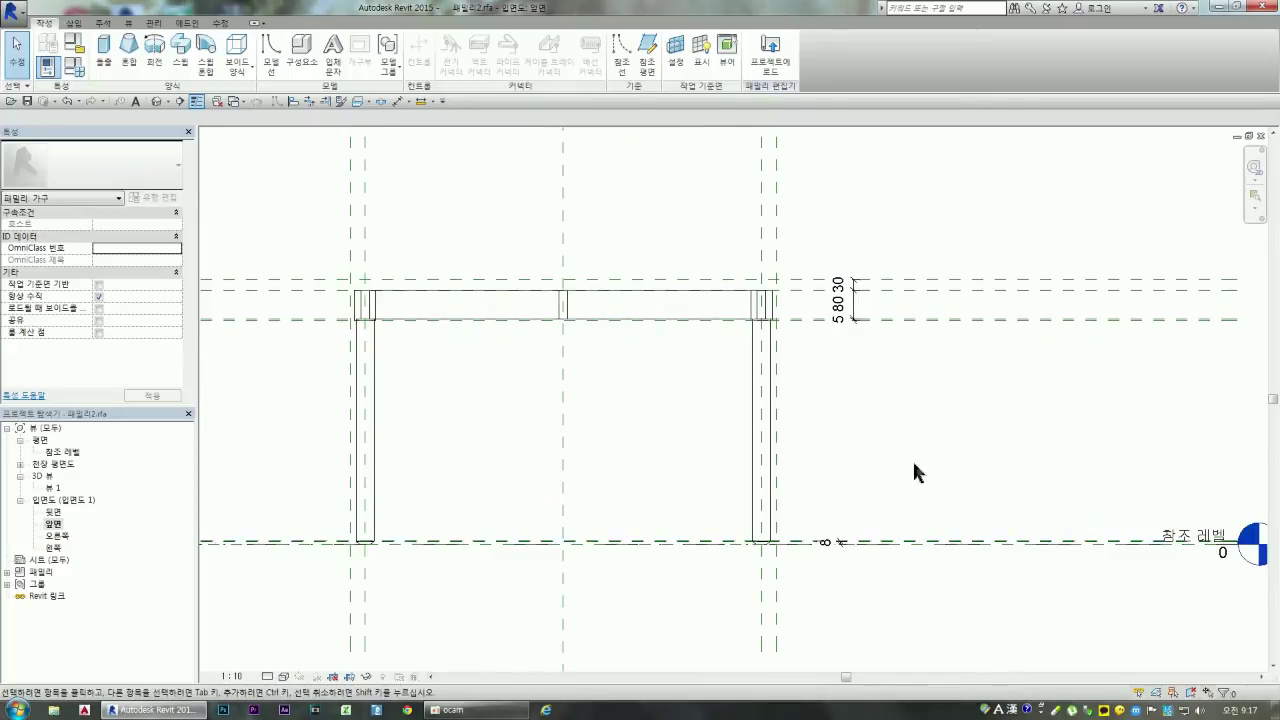
pyautogui.click(60, 537)
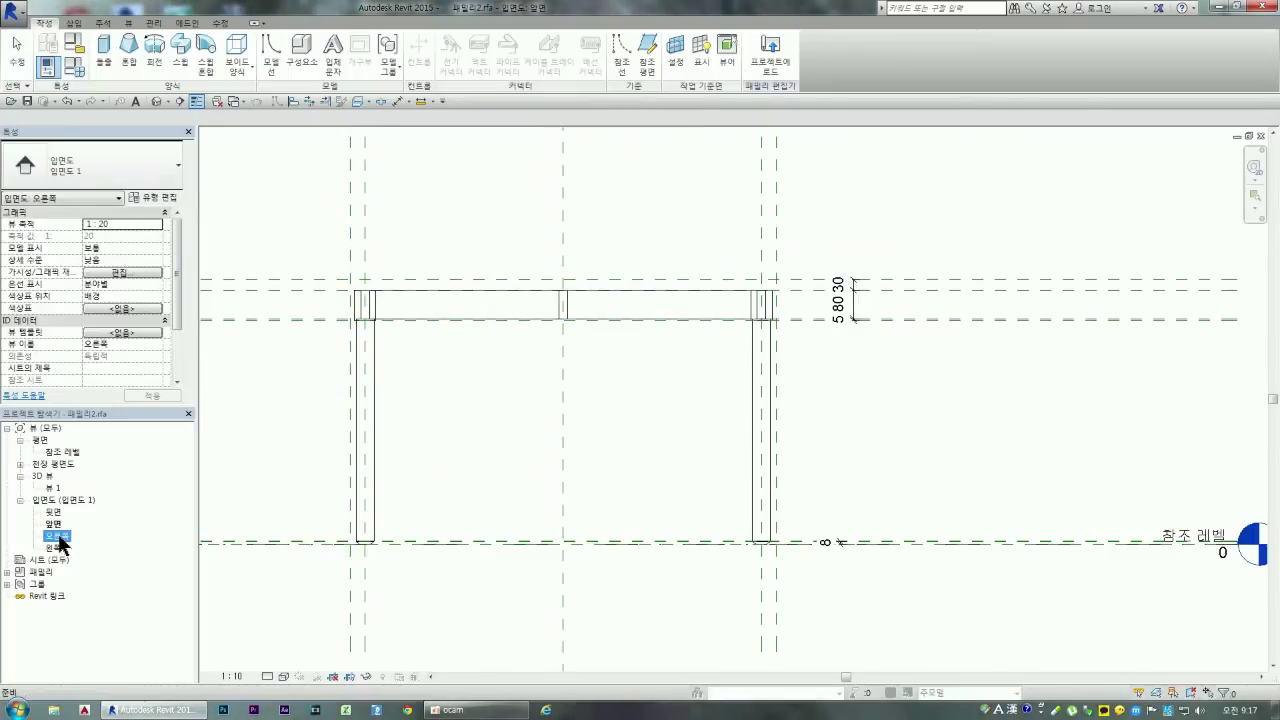
pyautogui.doubleClick(61, 539)
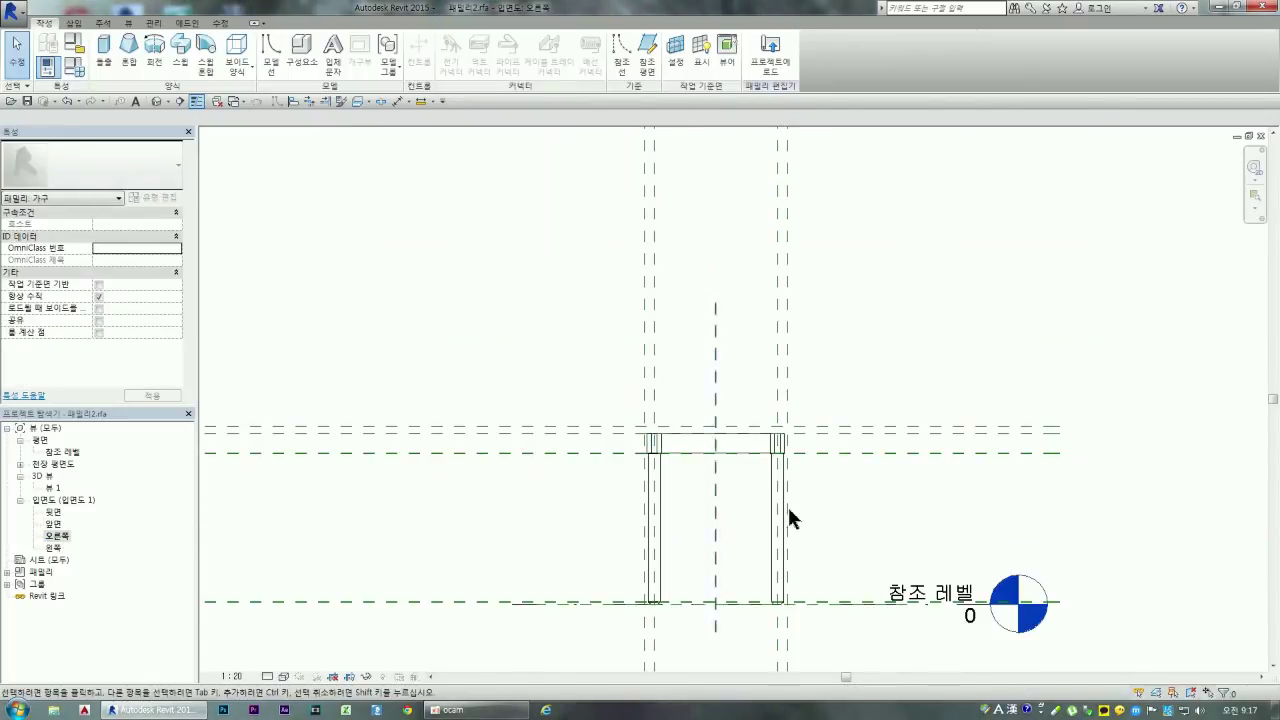
pyautogui.scroll(2, 801, 534)
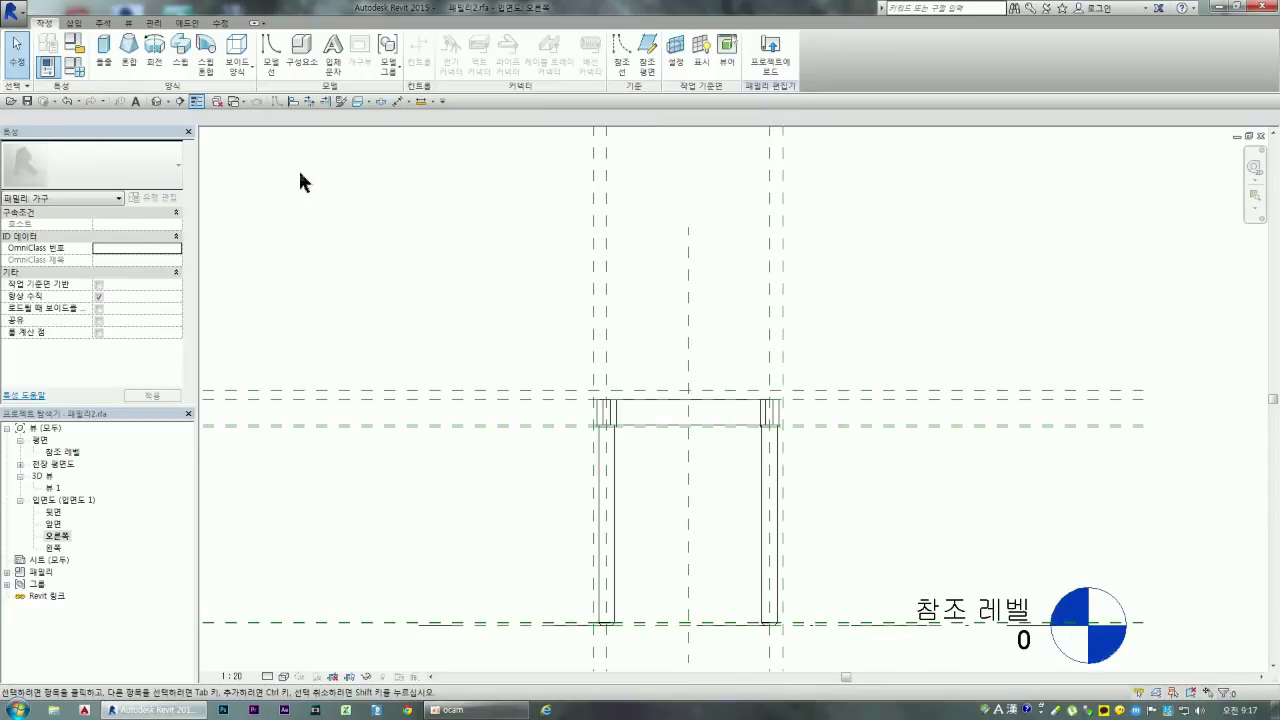
pyautogui.click(103, 50)
# Step: Draw the 600-wide, 30-thick tabletop rectangle across the top of the frame
pyautogui.scroll(-1, 774, 458)
pyautogui.scroll(1, 774, 458)
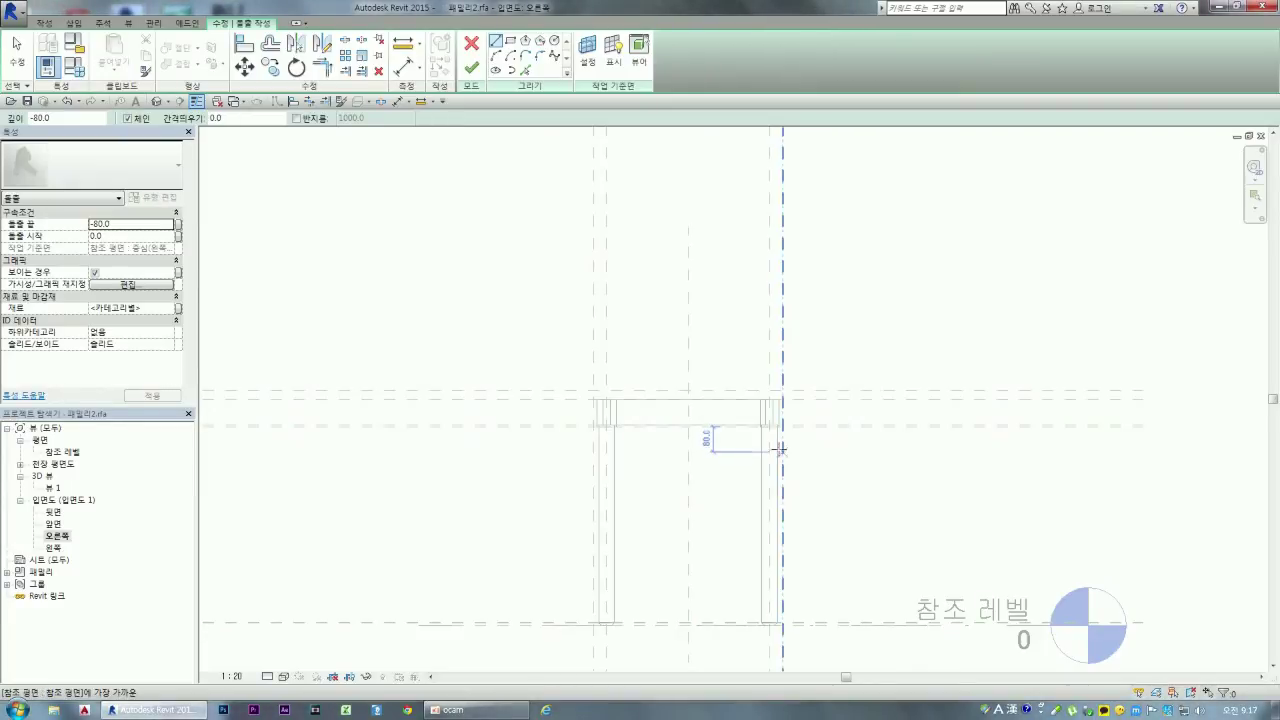
pyautogui.click(511, 44)
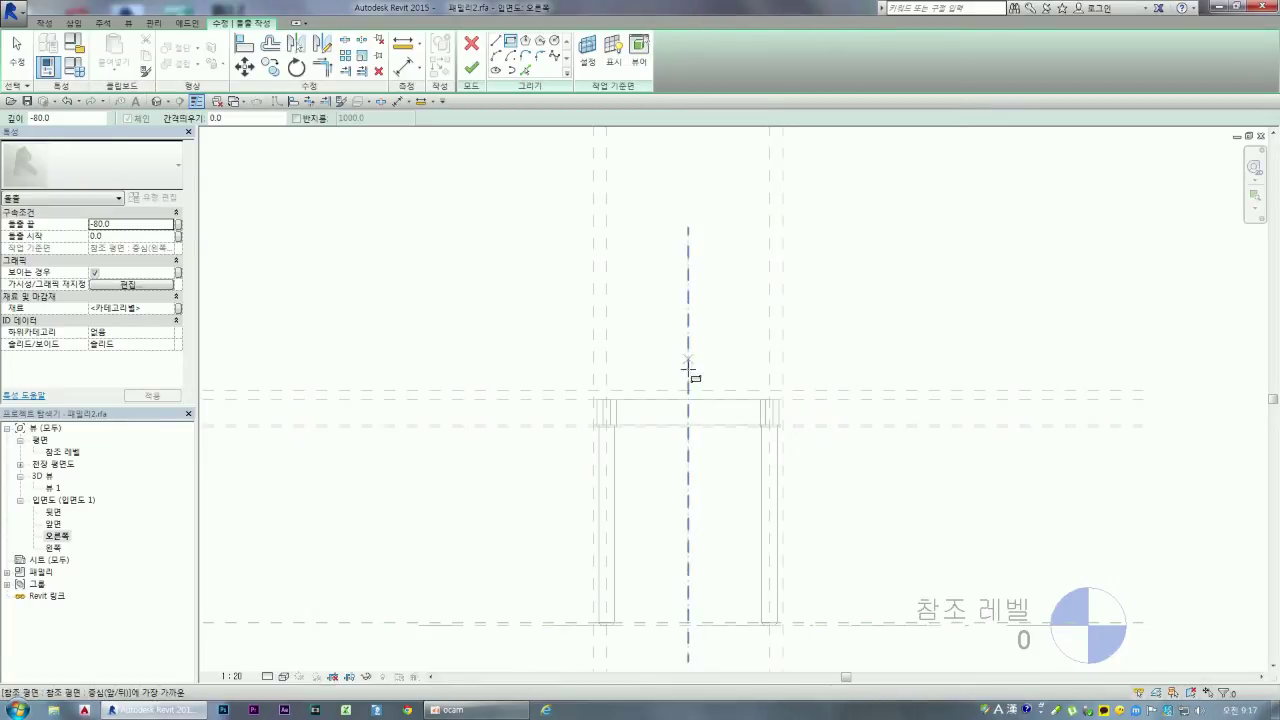
pyautogui.scroll(2, 650, 400)
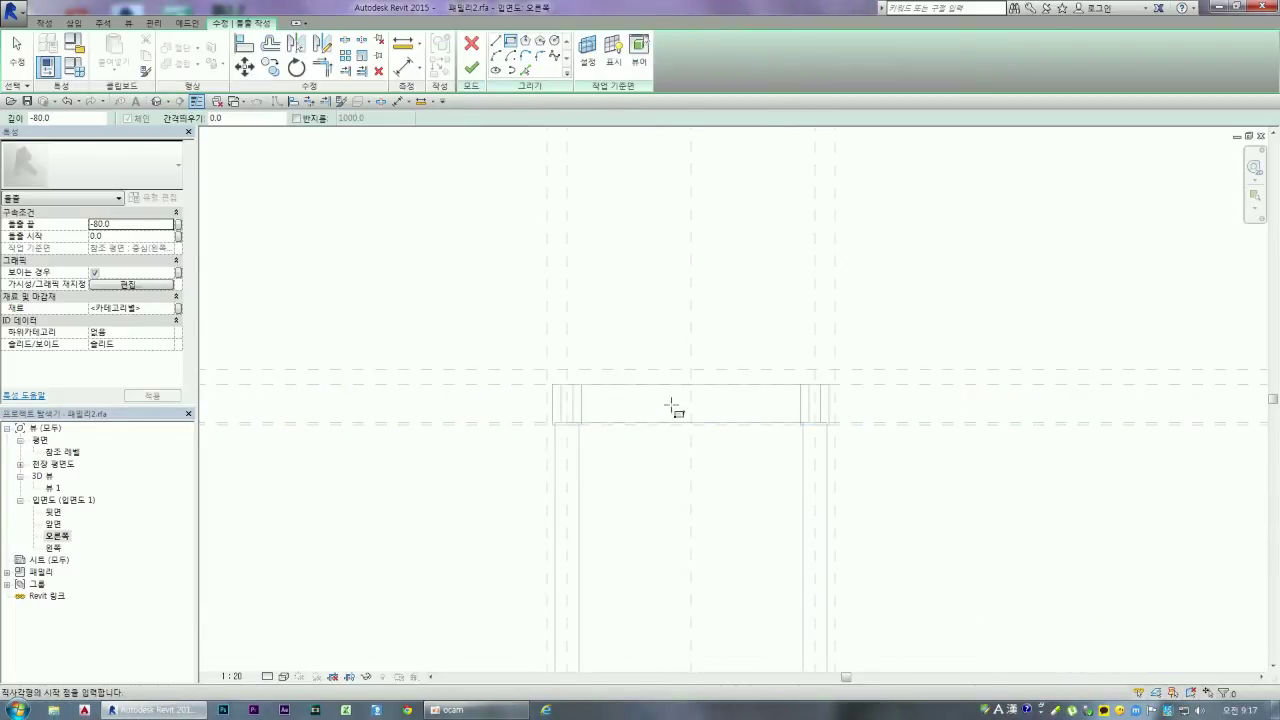
pyautogui.click(549, 371)
pyautogui.scroll(2, 860, 390)
pyautogui.click(832, 380)
pyautogui.scroll(-2, 843, 365)
pyautogui.scroll(1, 540, 379)
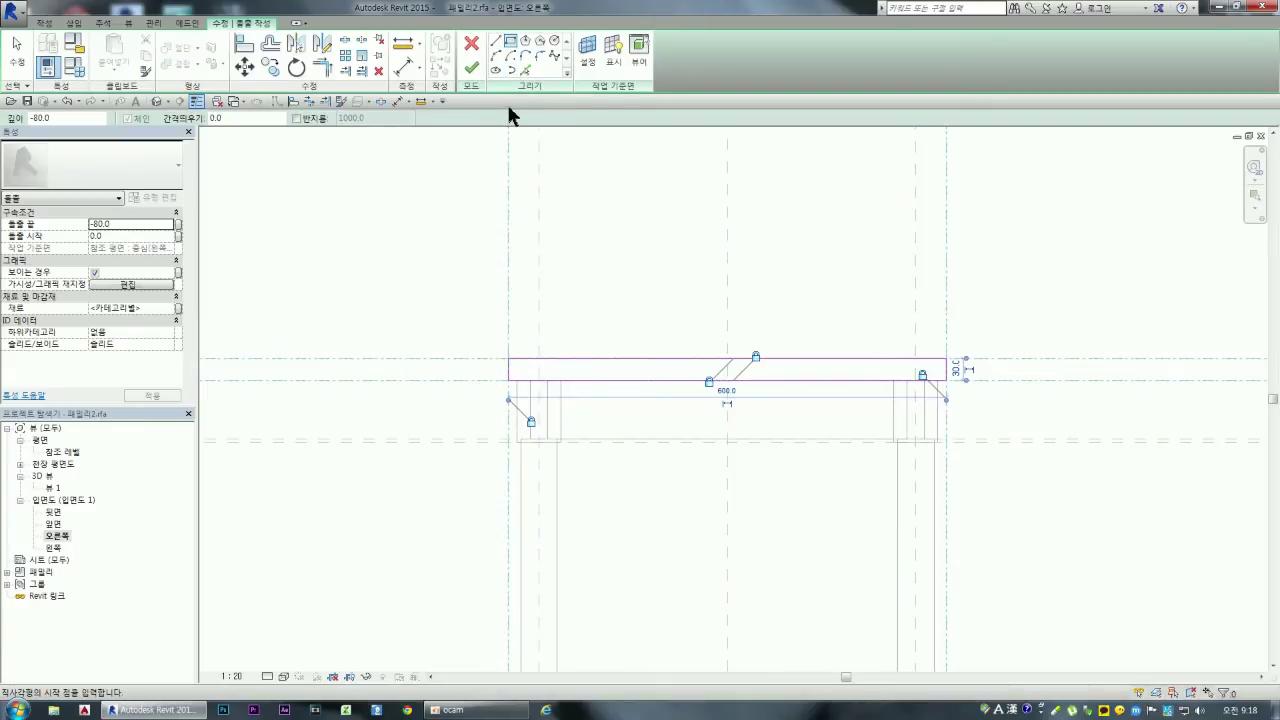
# Step: Begin a fillet arc on the rectangle's top-left corner, picking its left and top edges
pyautogui.click(541, 58)
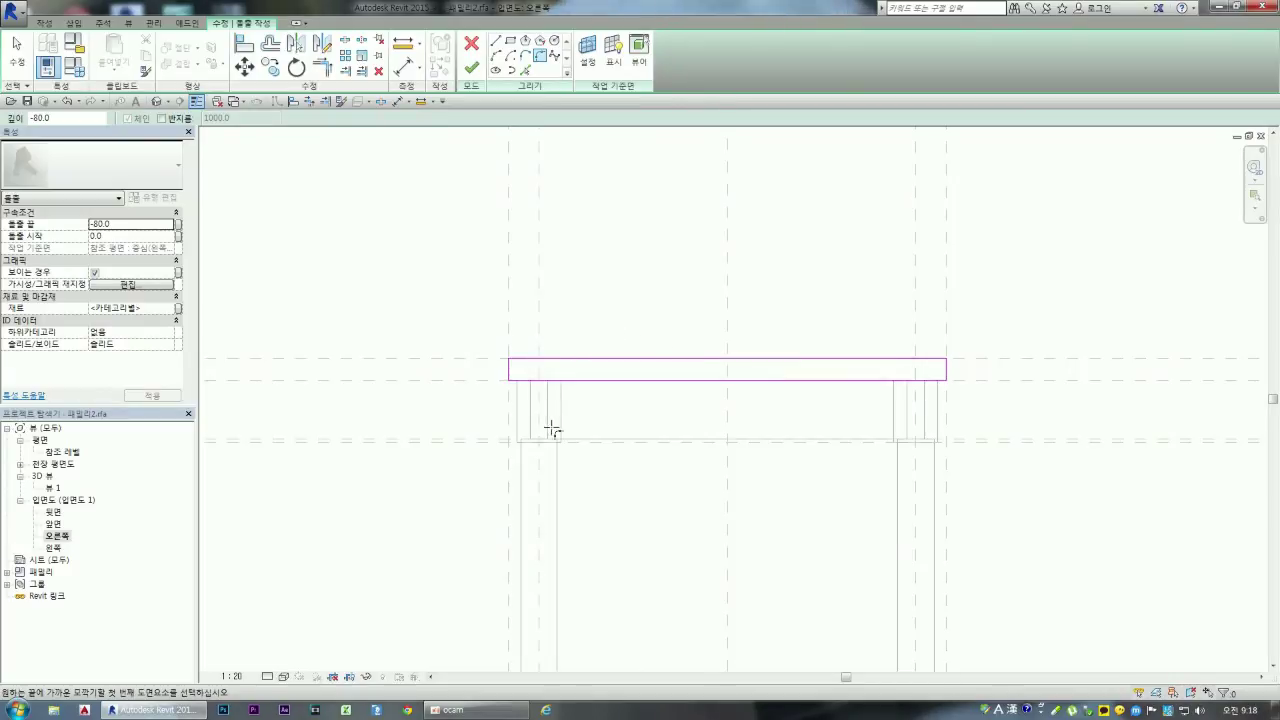
pyautogui.scroll(3, 512, 368)
pyautogui.scroll(3, 514, 363)
pyautogui.scroll(2, 512, 400)
pyautogui.click(516, 409)
pyautogui.click(609, 320)
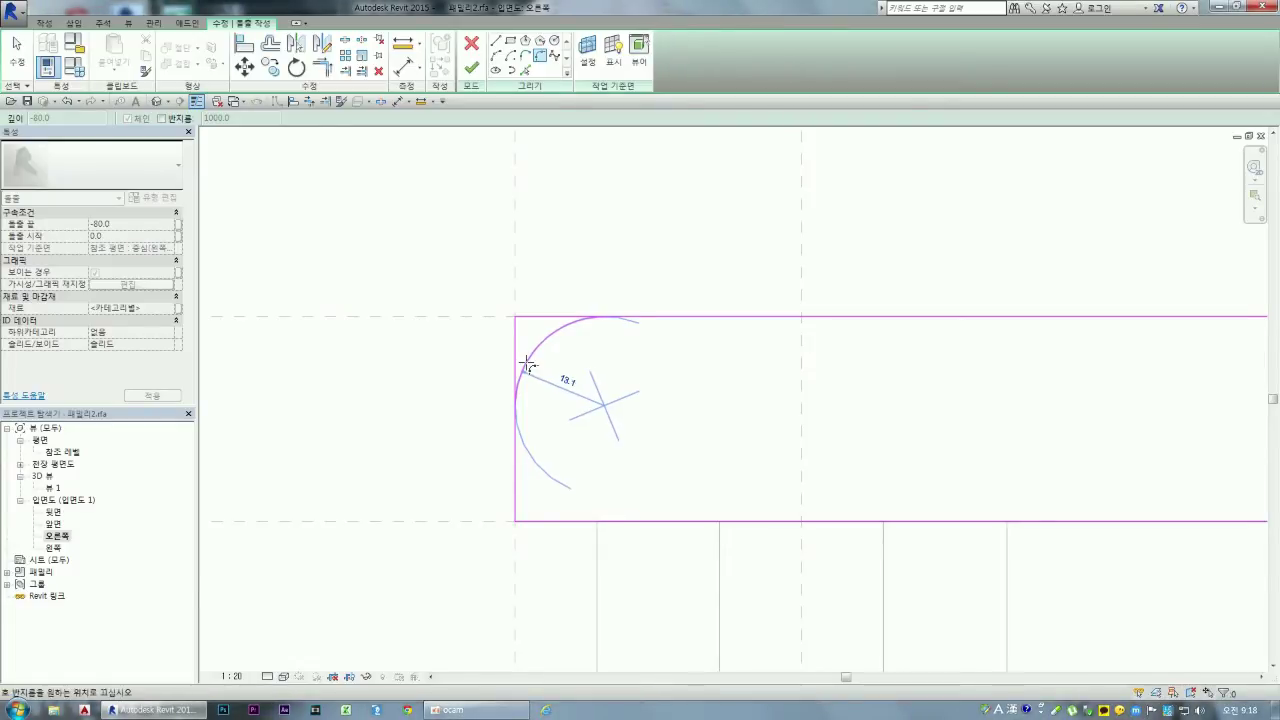
# Step: Round the tabletop sketch's top-left corner with a radius-12 fillet
pyautogui.click(527, 361)
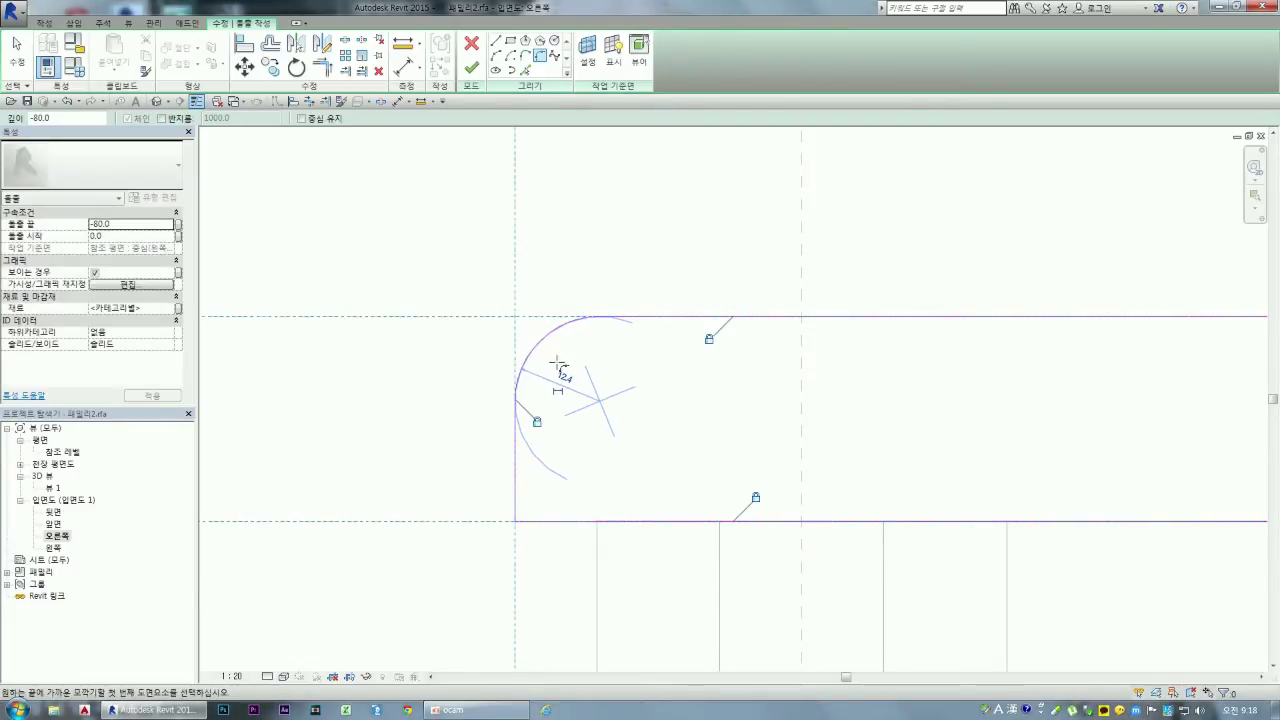
pyautogui.click(566, 377)
pyautogui.write('12')
pyautogui.press('Return')
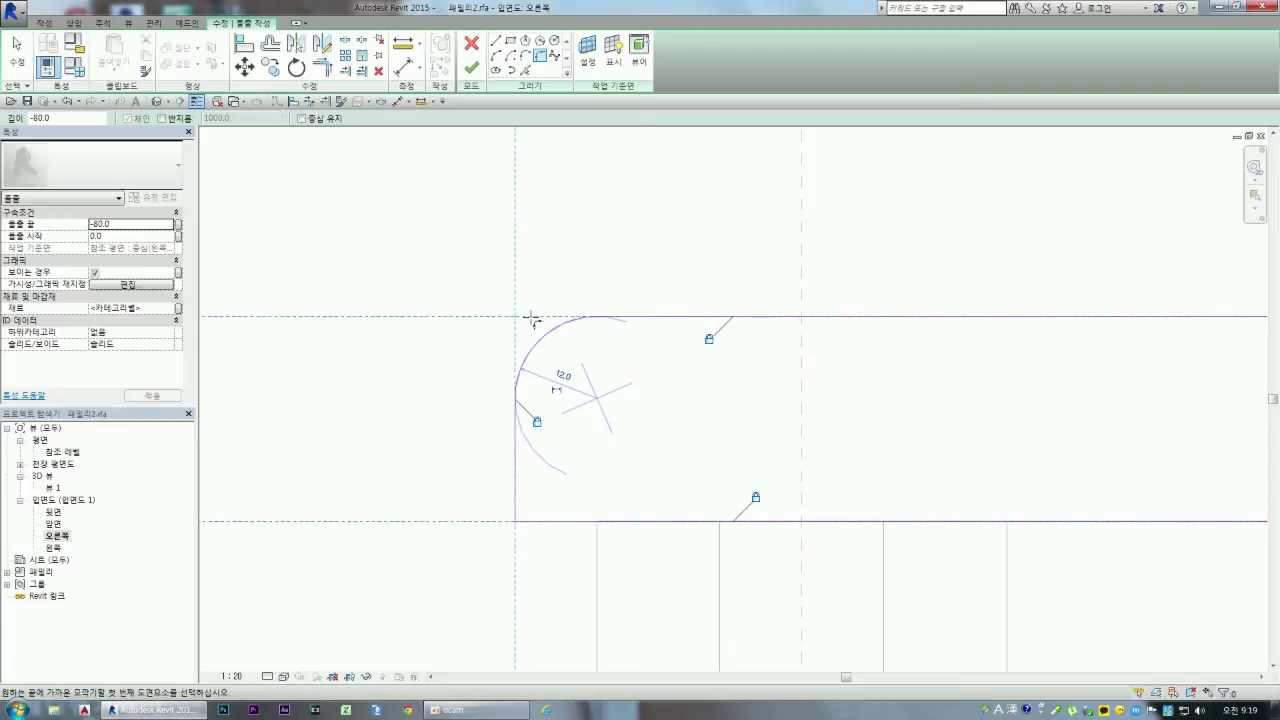
pyautogui.click(531, 318)
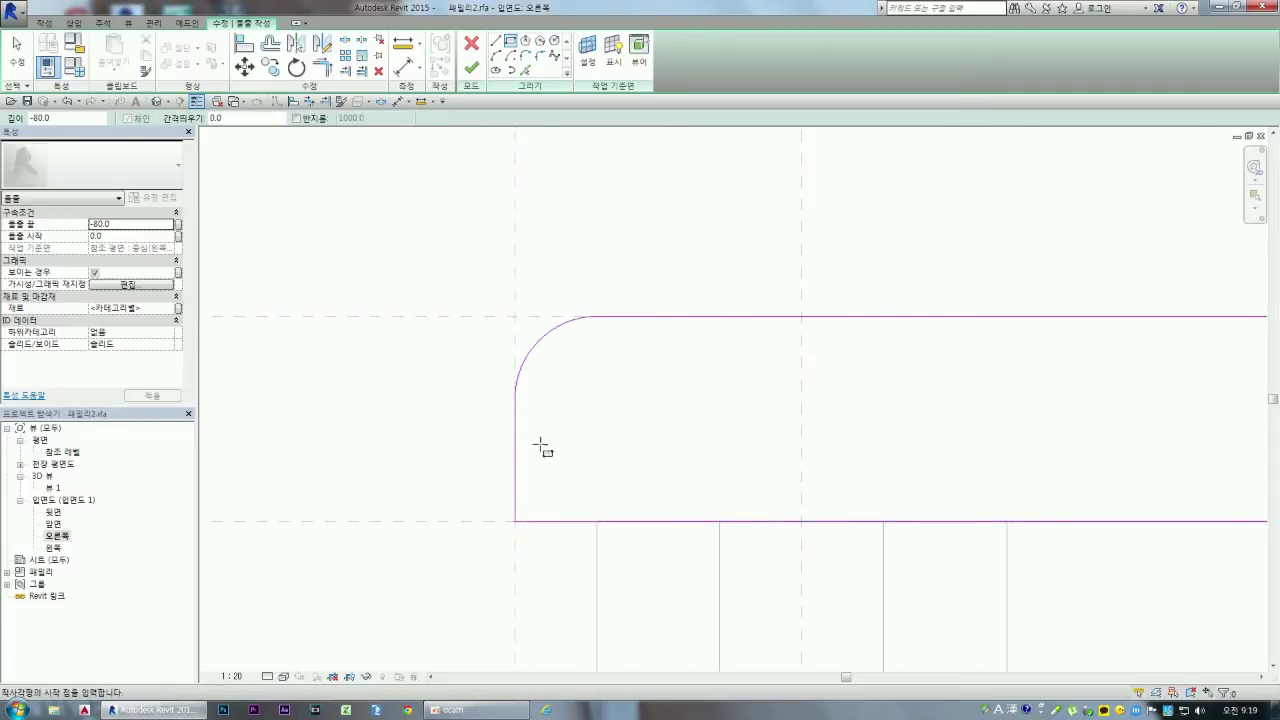
# Step: Fillet the bottom-left corner with radius 12 as well
pyautogui.click(515, 475)
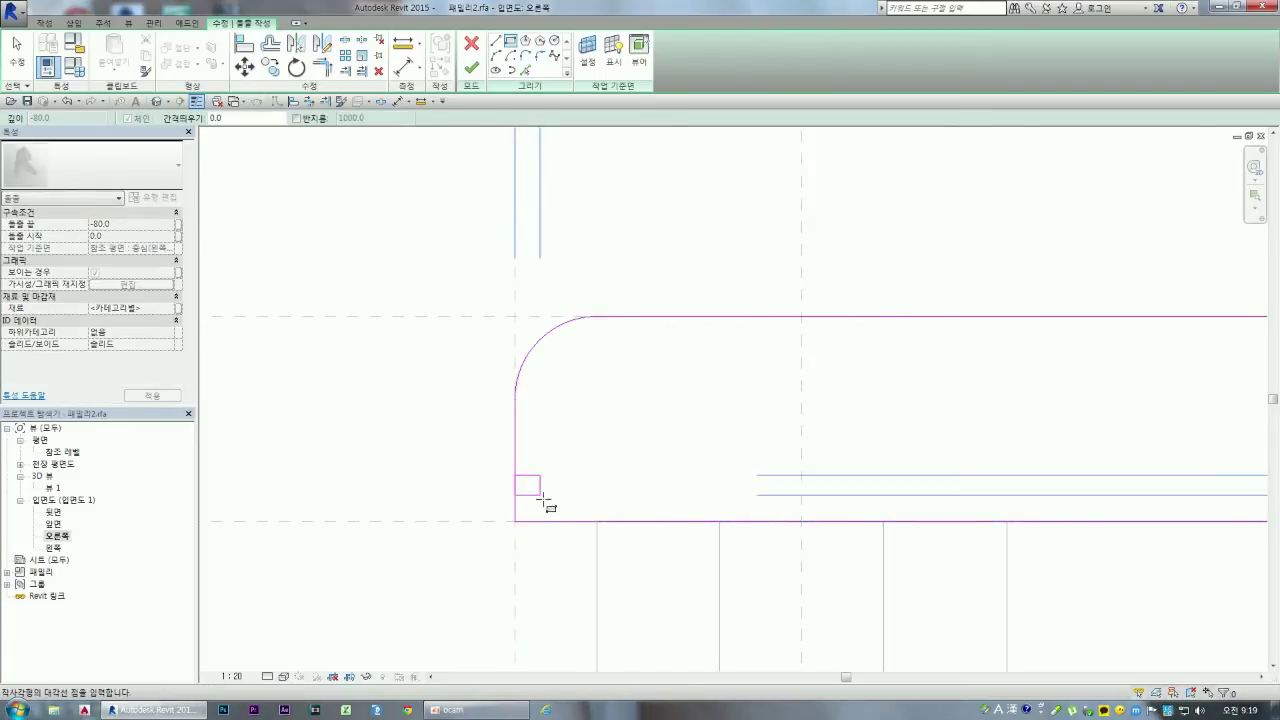
pyautogui.press('Escape')
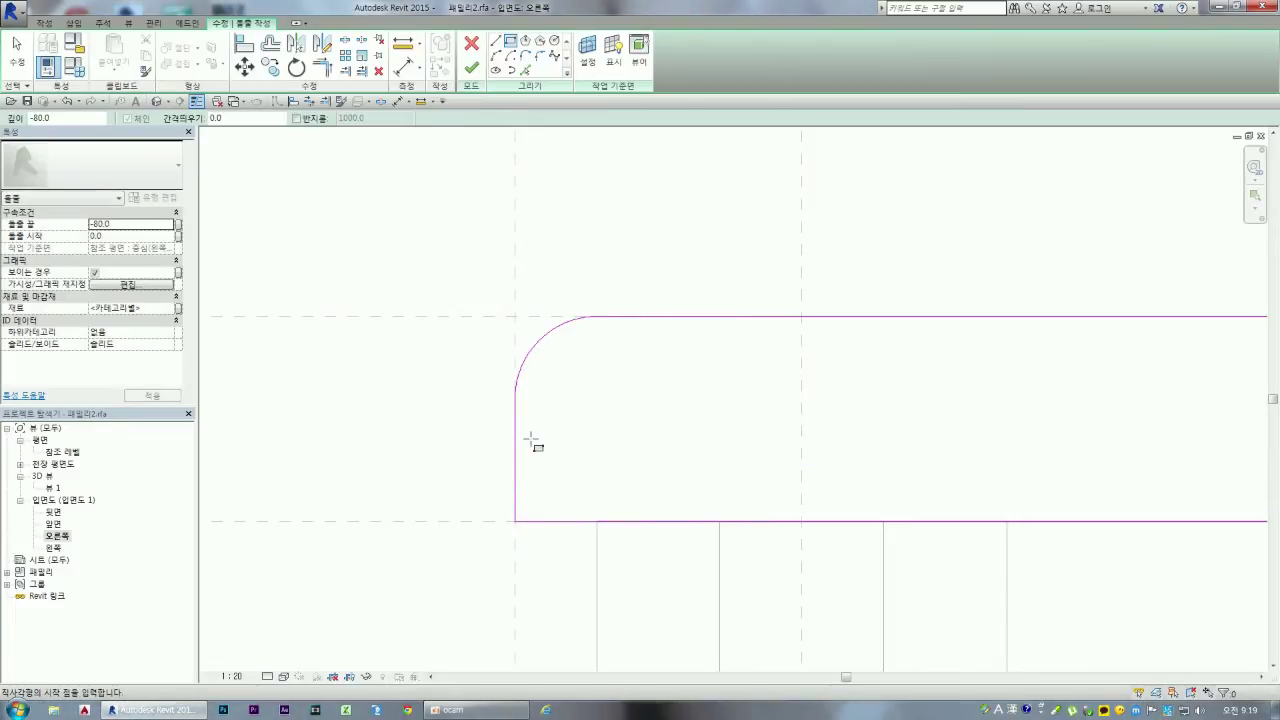
pyautogui.click(540, 55)
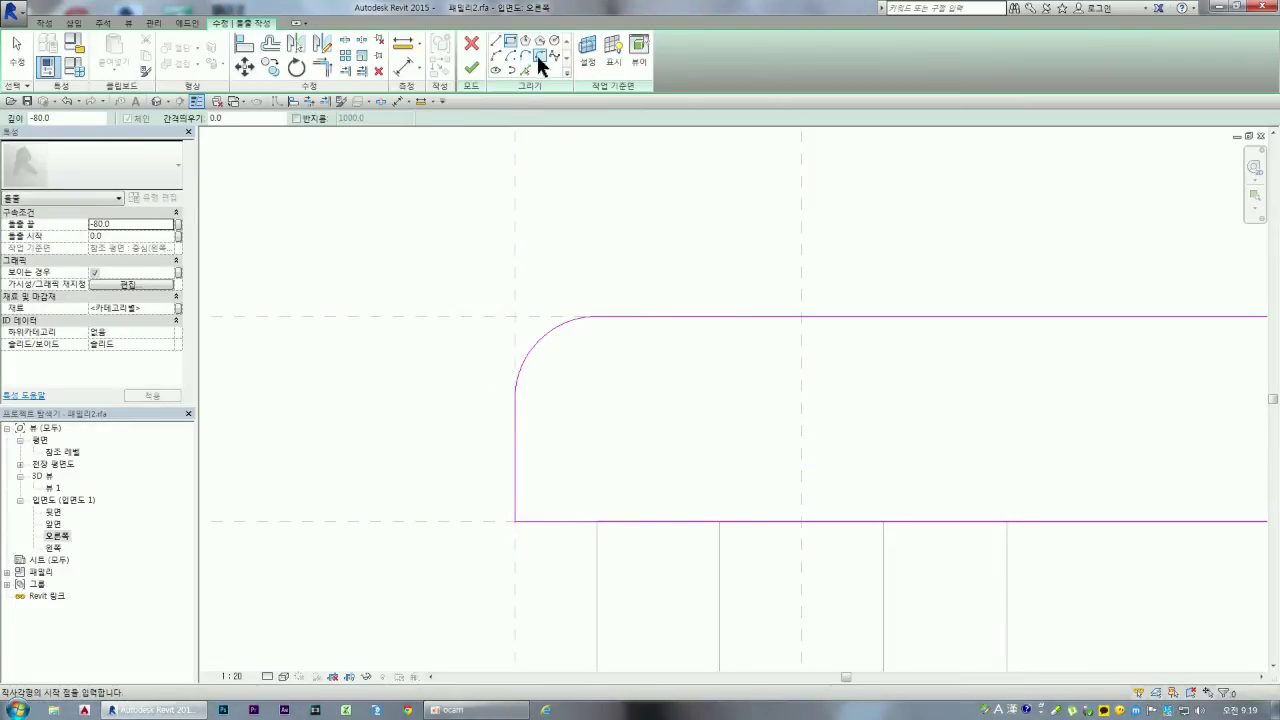
pyautogui.click(518, 476)
pyautogui.click(554, 520)
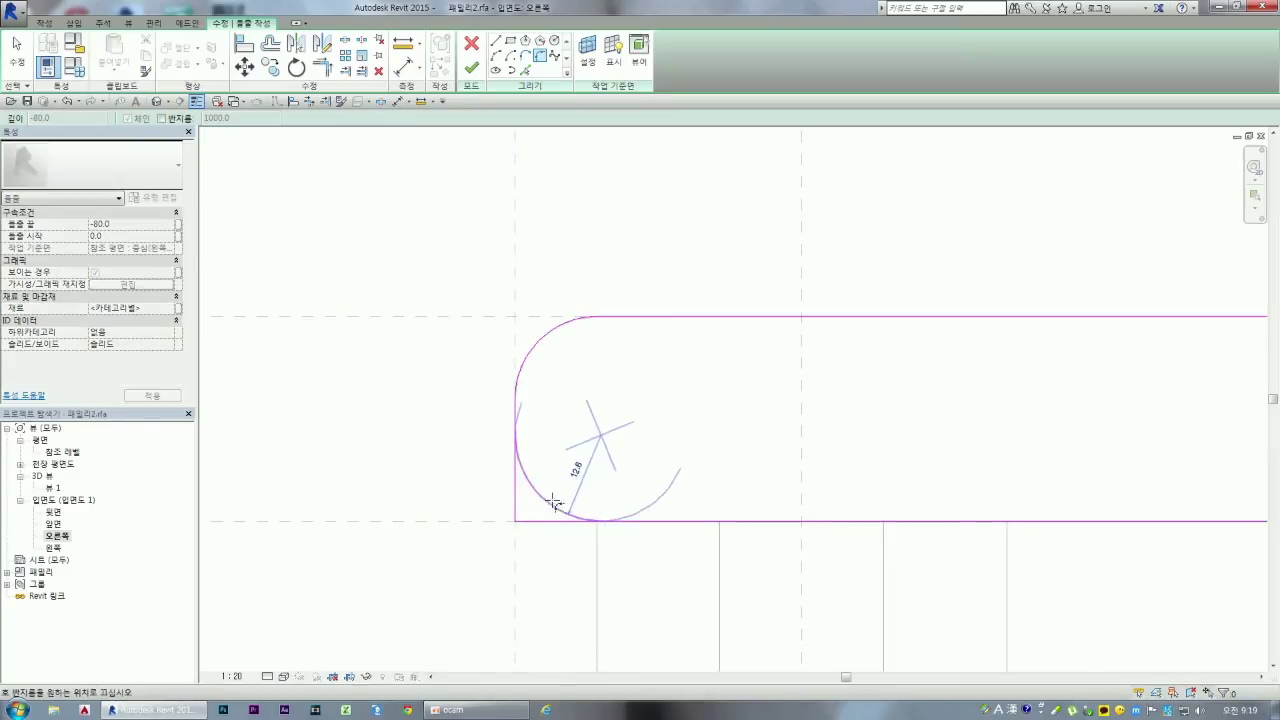
pyautogui.click(540, 508)
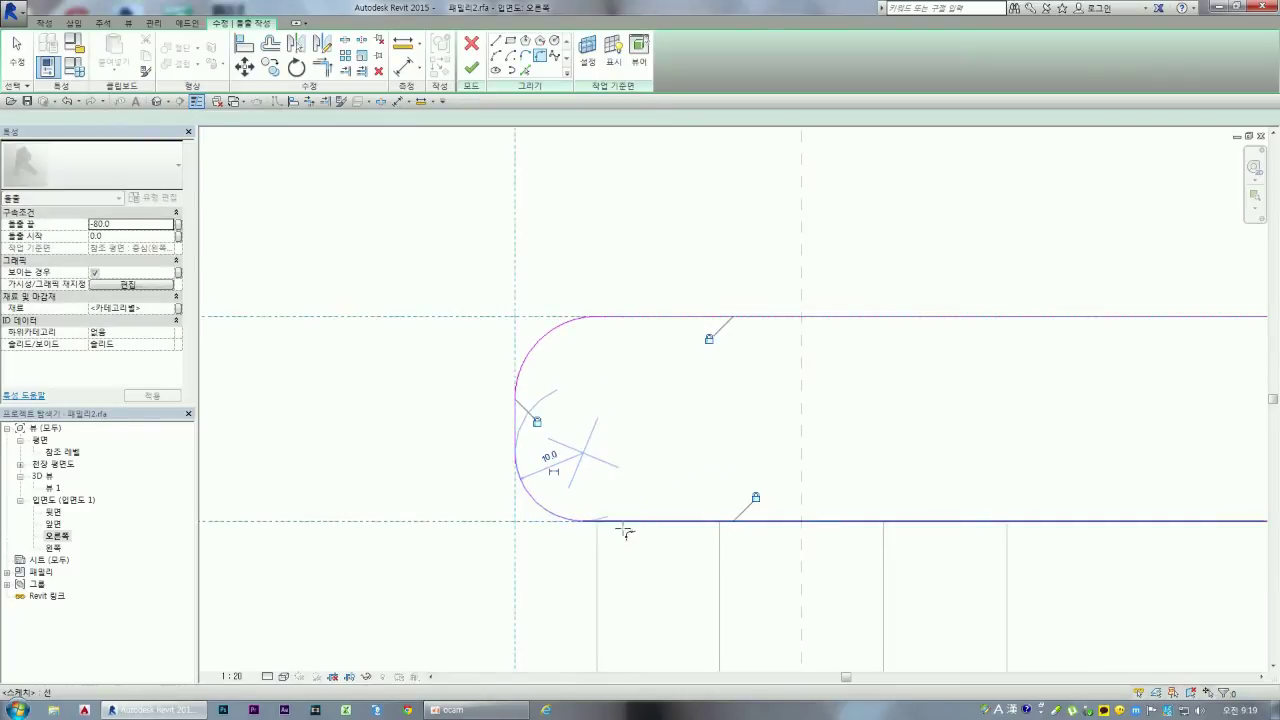
pyautogui.click(550, 458)
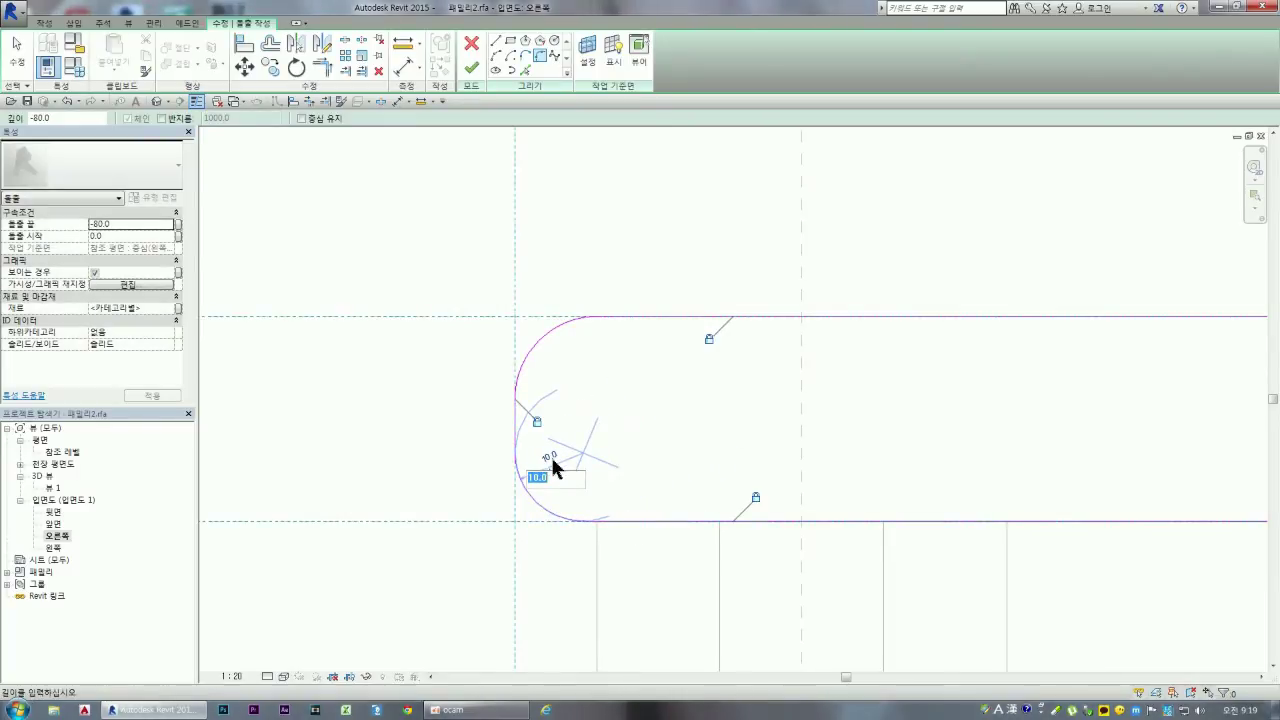
pyautogui.write('12')
pyautogui.press('Return')
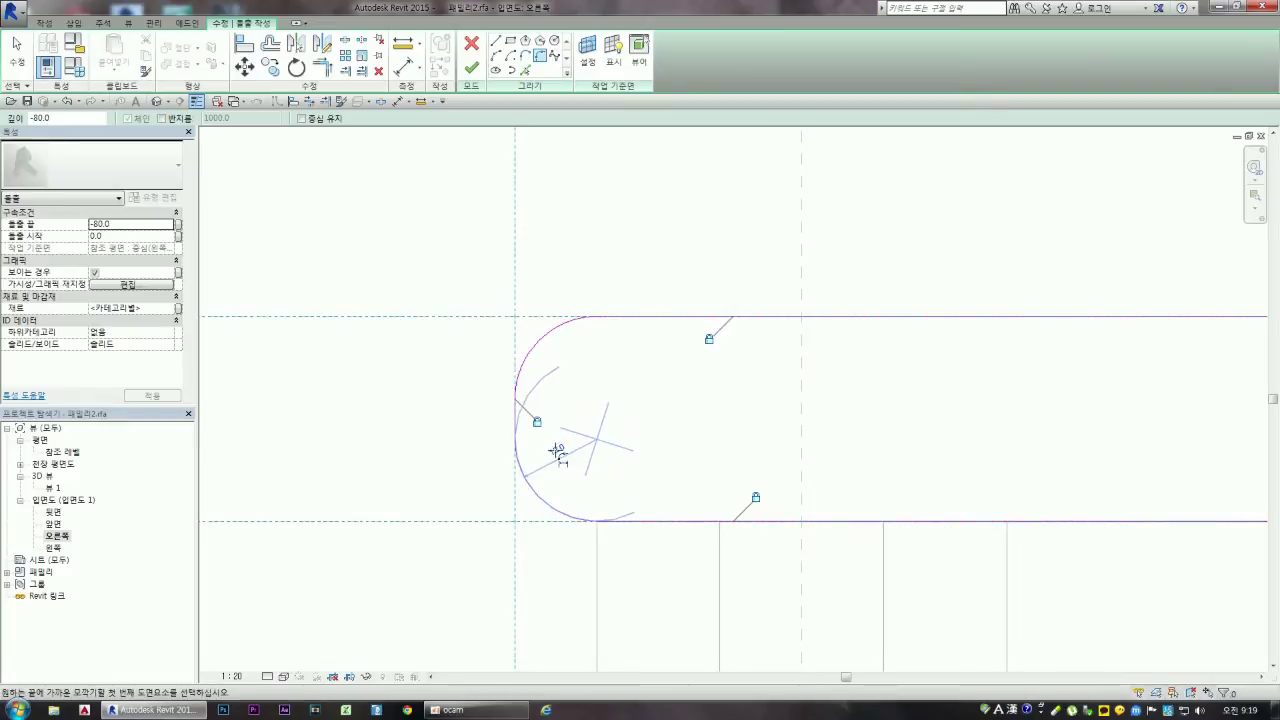
pyautogui.press('r')
pyautogui.press('c')
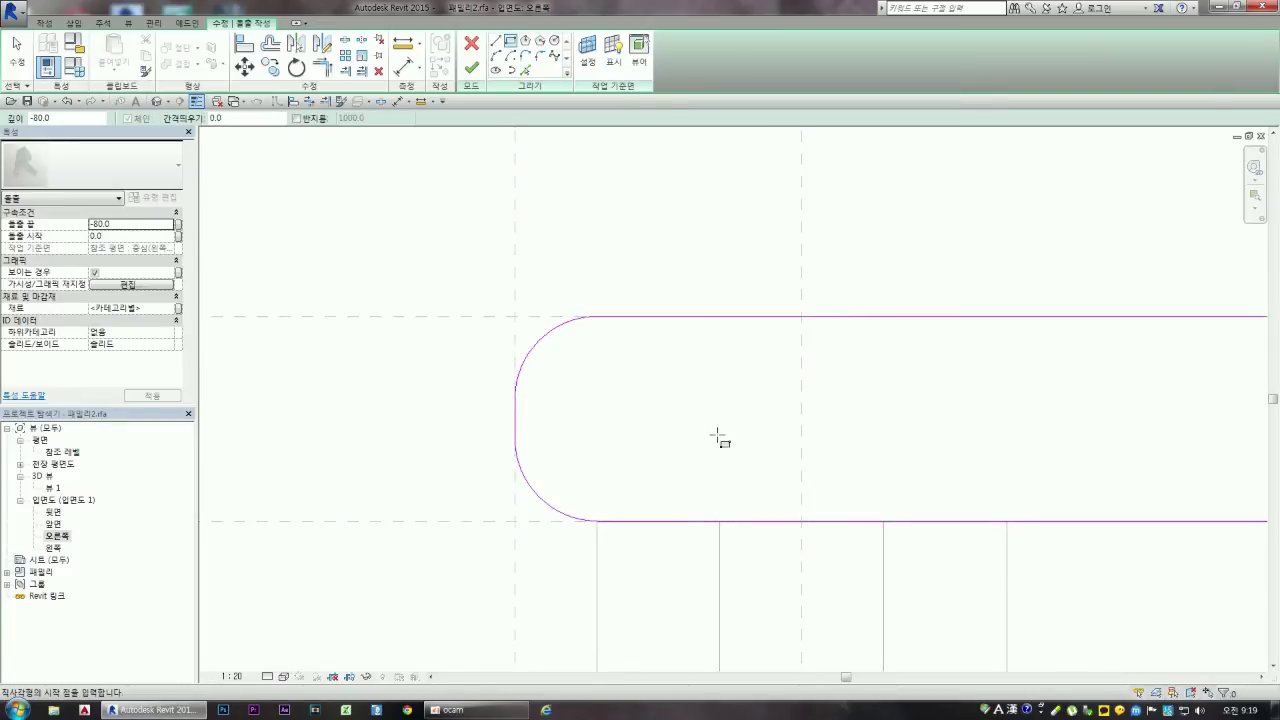
pyautogui.scroll(-4, 380, 450)
pyautogui.scroll(-3, 354, 444)
pyautogui.scroll(-2, 620, 442)
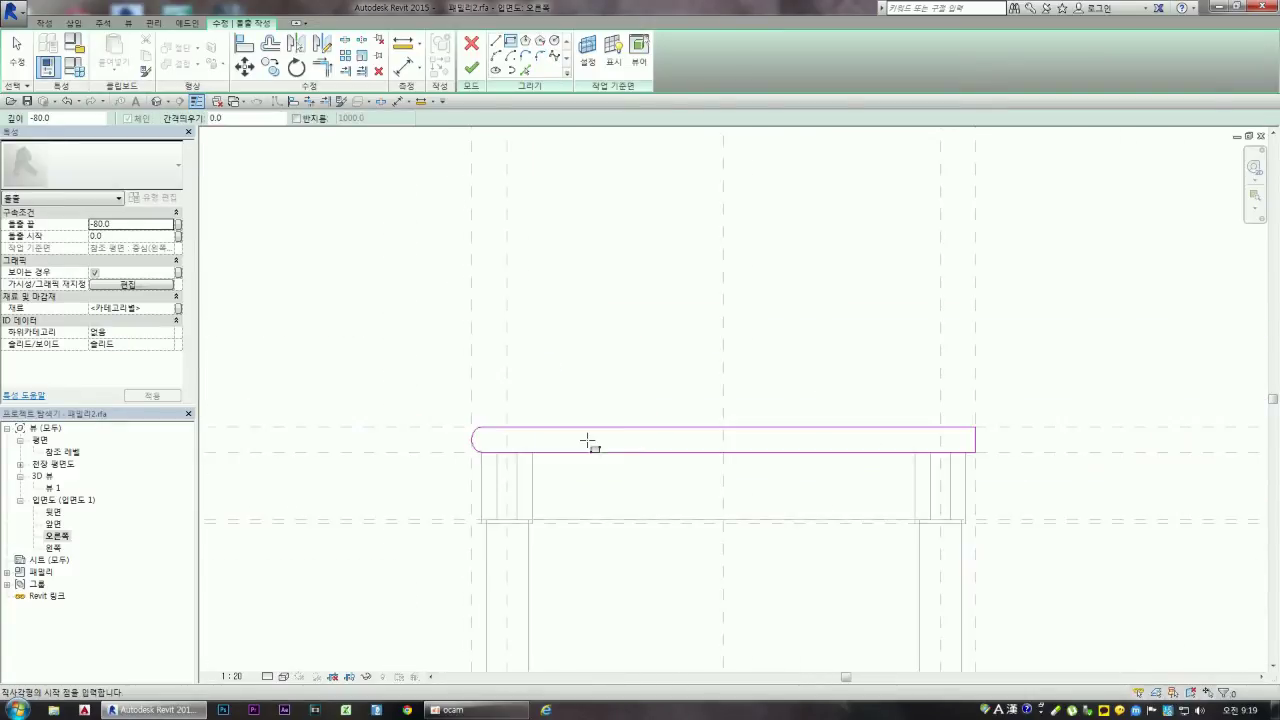
# Step: Round the tabletop sketch's top-right corner with a radius-12 fillet
pyautogui.click(472, 430)
pyautogui.scroll(1, 985, 445)
pyautogui.scroll(1, 1003, 450)
pyautogui.scroll(-1, 1005, 460)
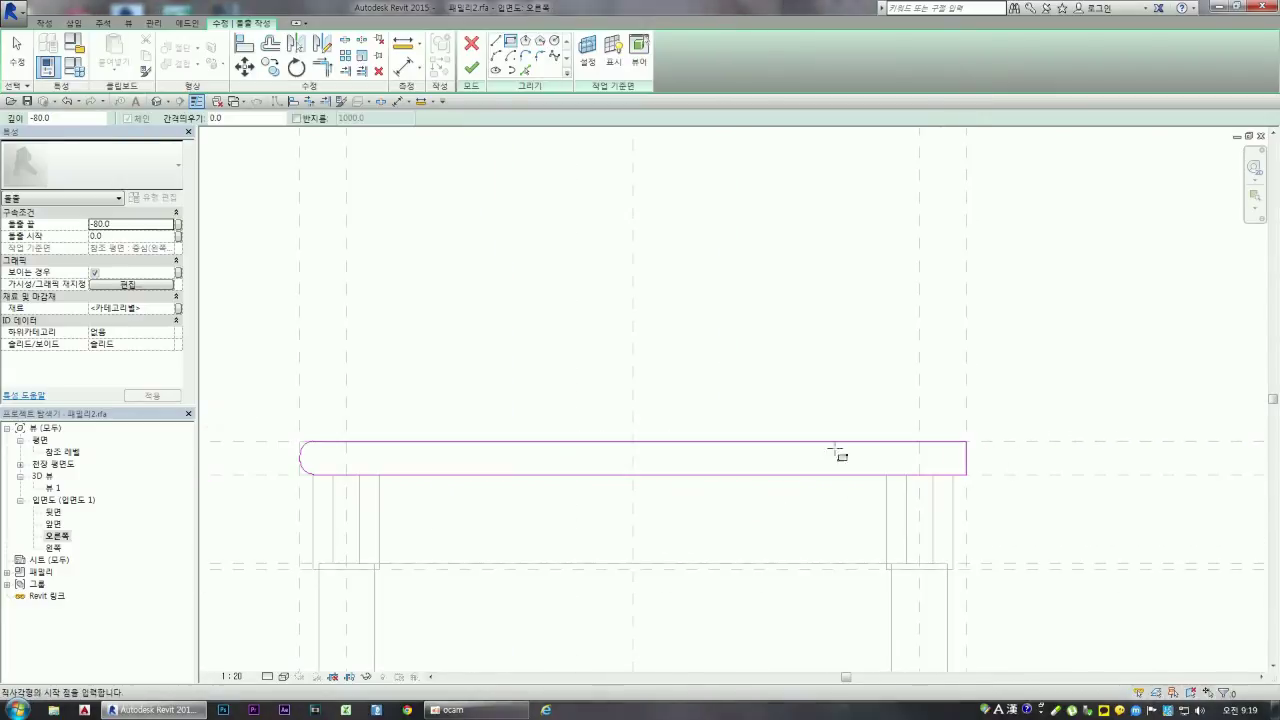
pyautogui.scroll(1, 1043, 449)
pyautogui.scroll(2, 978, 452)
pyautogui.scroll(2, 976, 448)
pyautogui.click(852, 422)
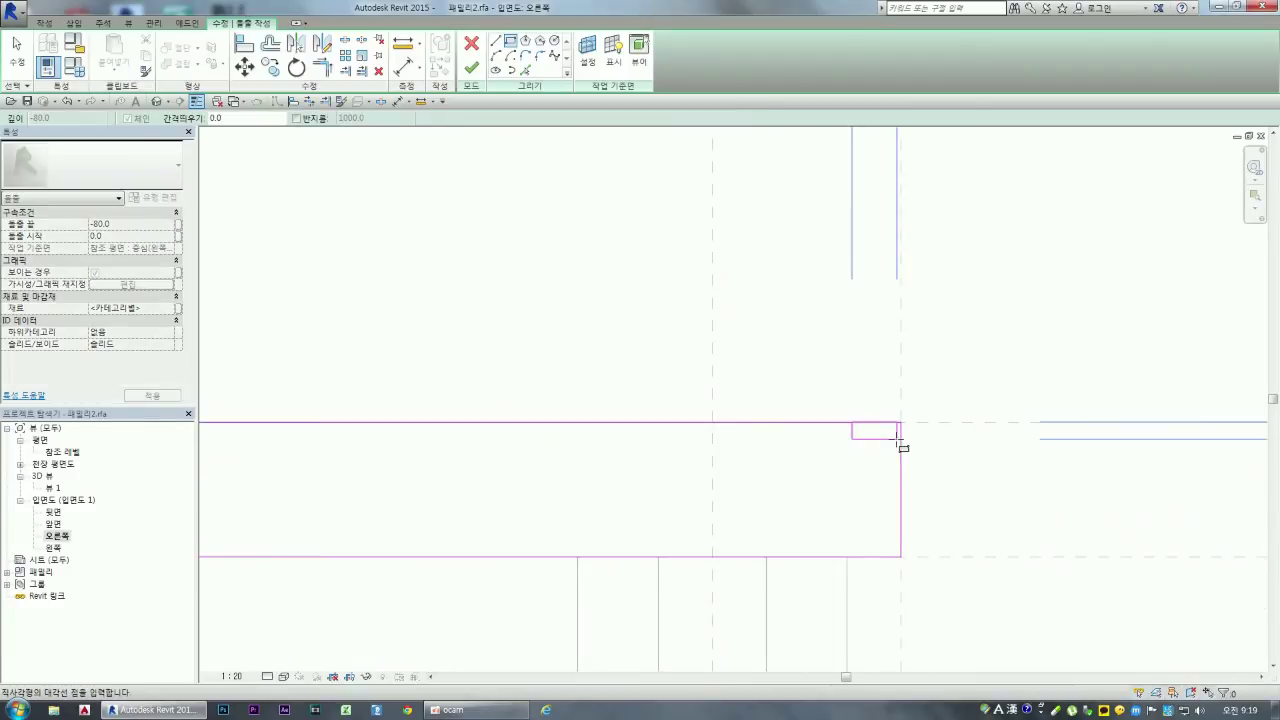
pyautogui.press('Escape')
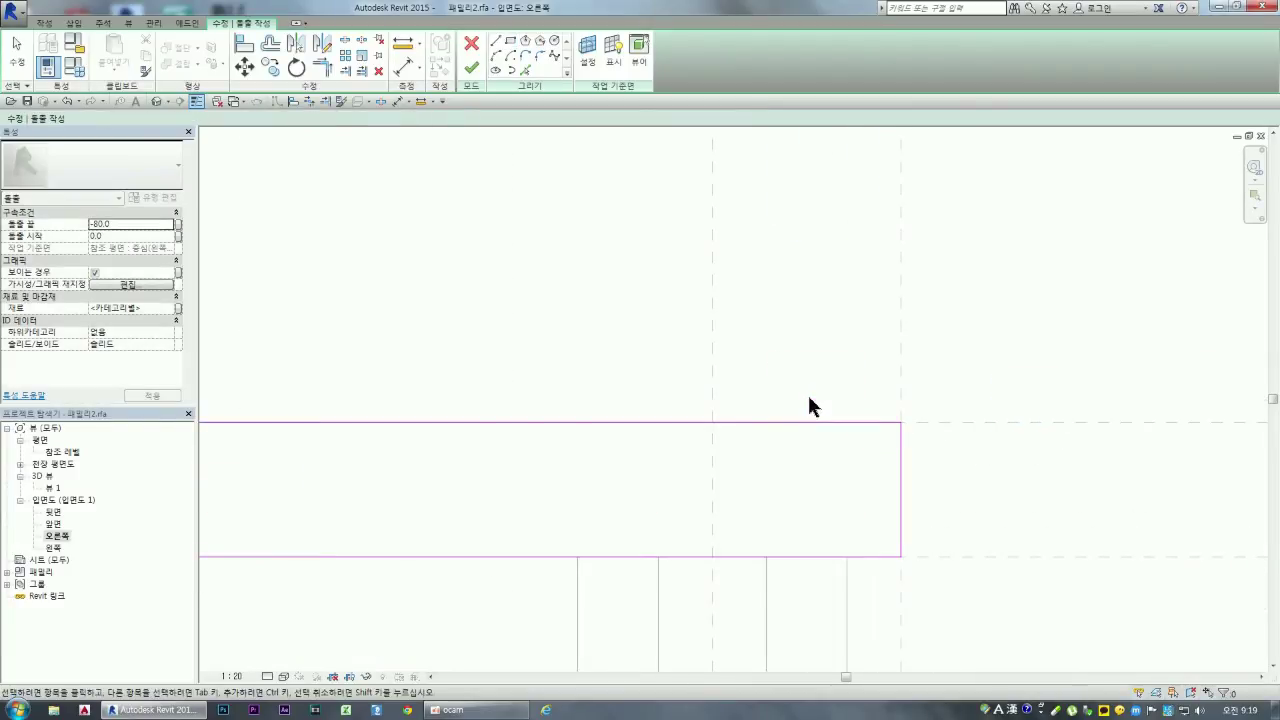
pyautogui.press('Escape')
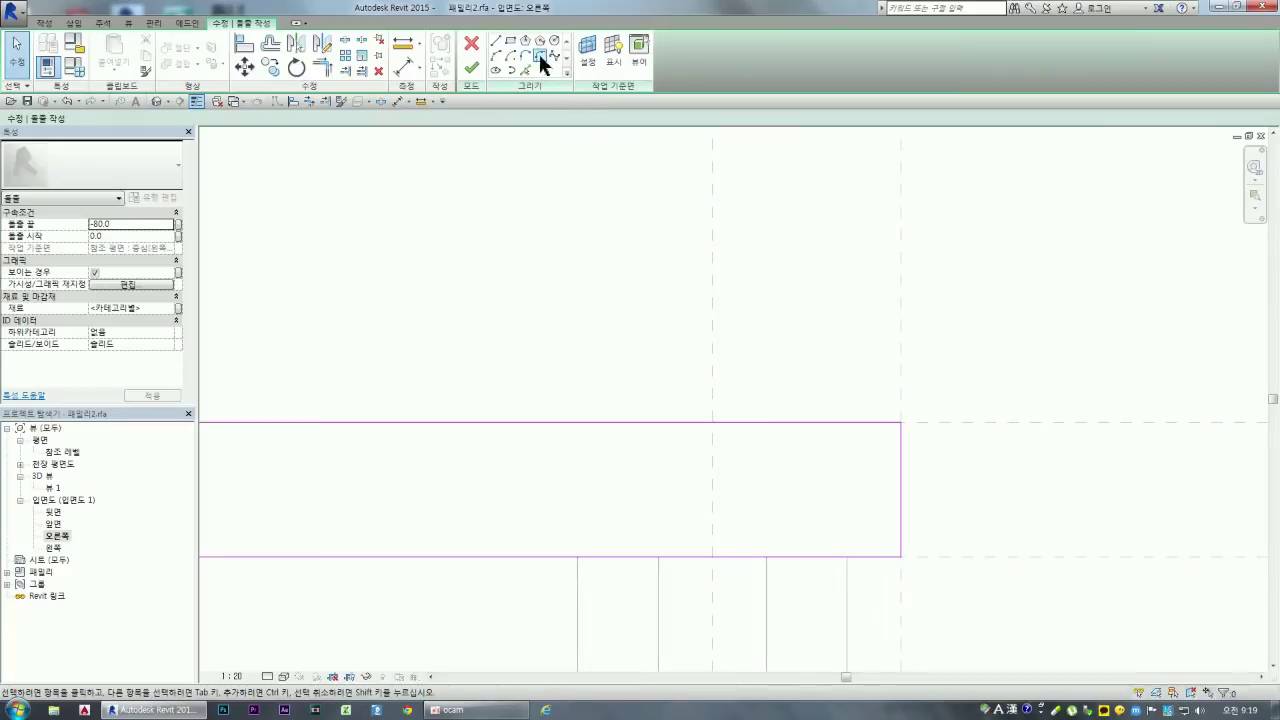
pyautogui.click(539, 55)
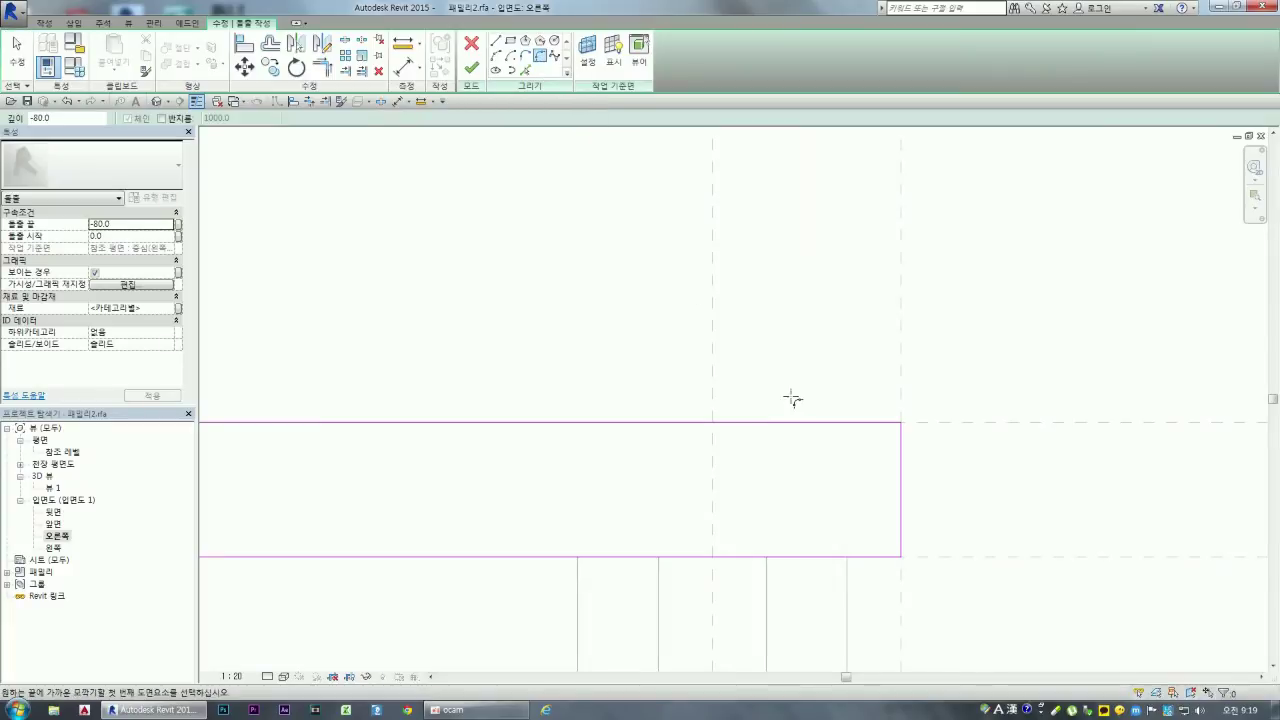
pyautogui.click(895, 461)
pyautogui.click(850, 456)
pyautogui.click(843, 455)
pyautogui.press('Return')
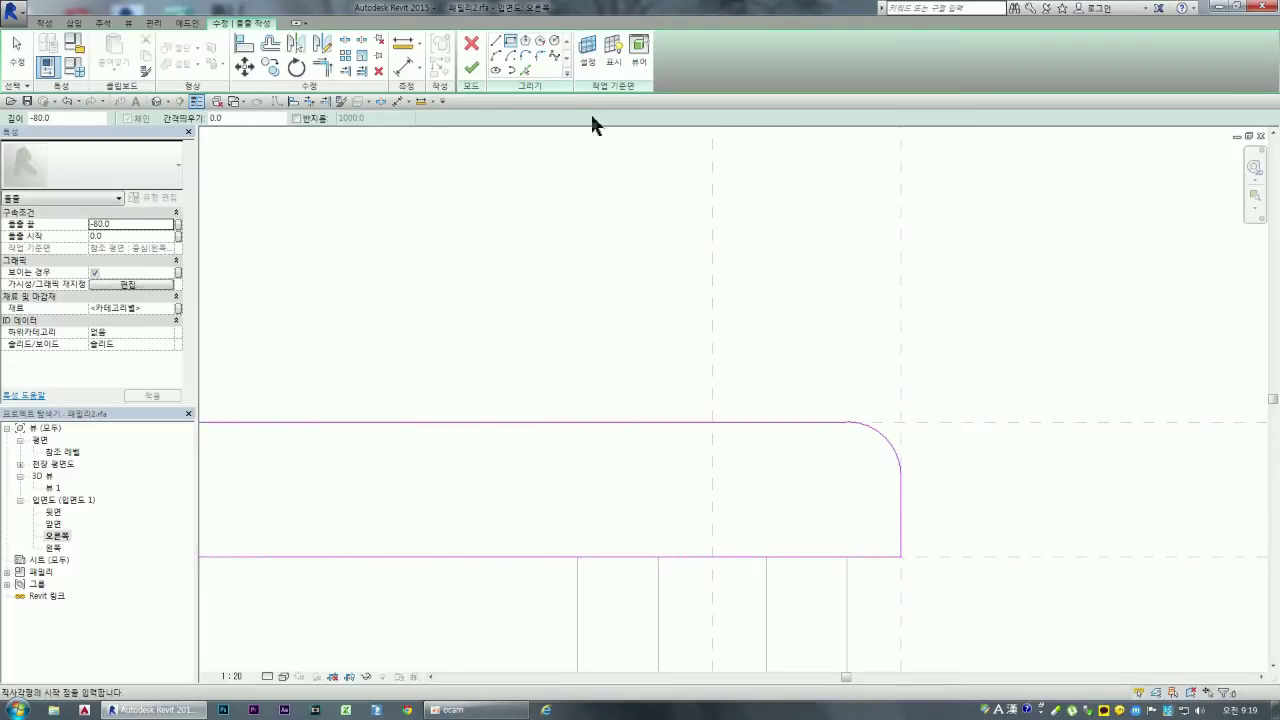
# Step: Fillet the bottom-right corner with radius 12 too
pyautogui.click(540, 55)
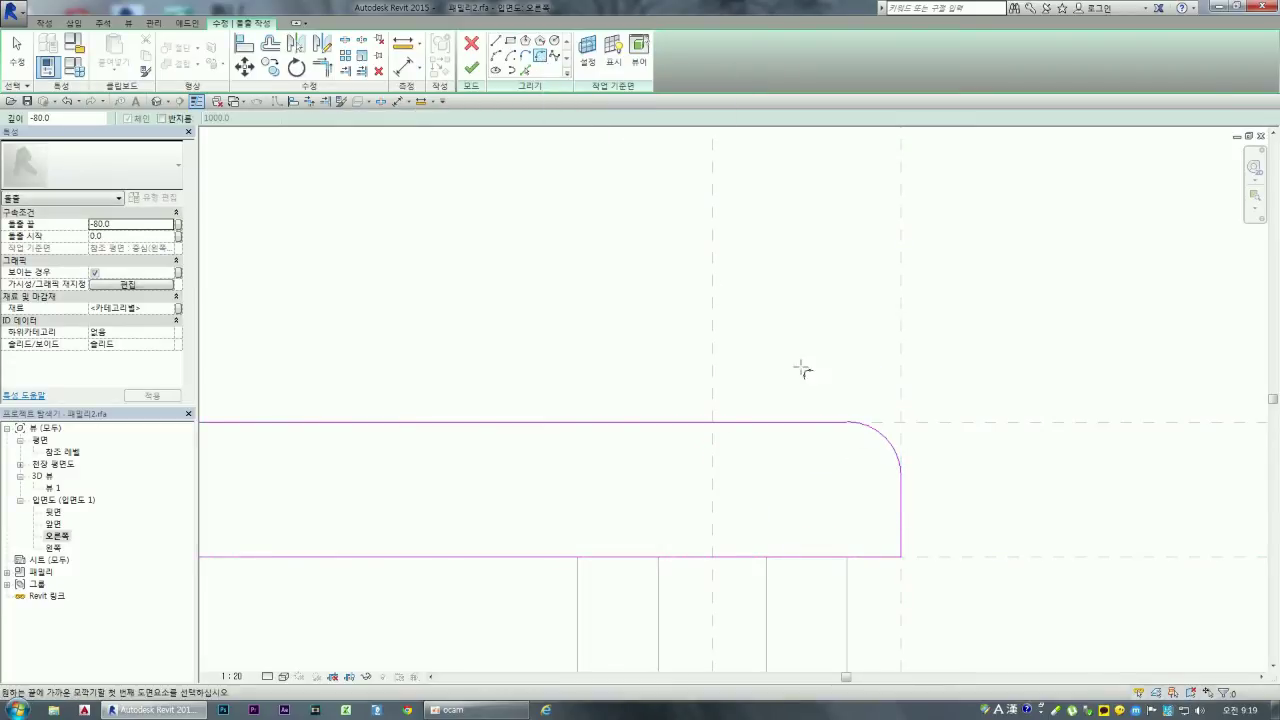
pyautogui.click(898, 516)
pyautogui.click(862, 556)
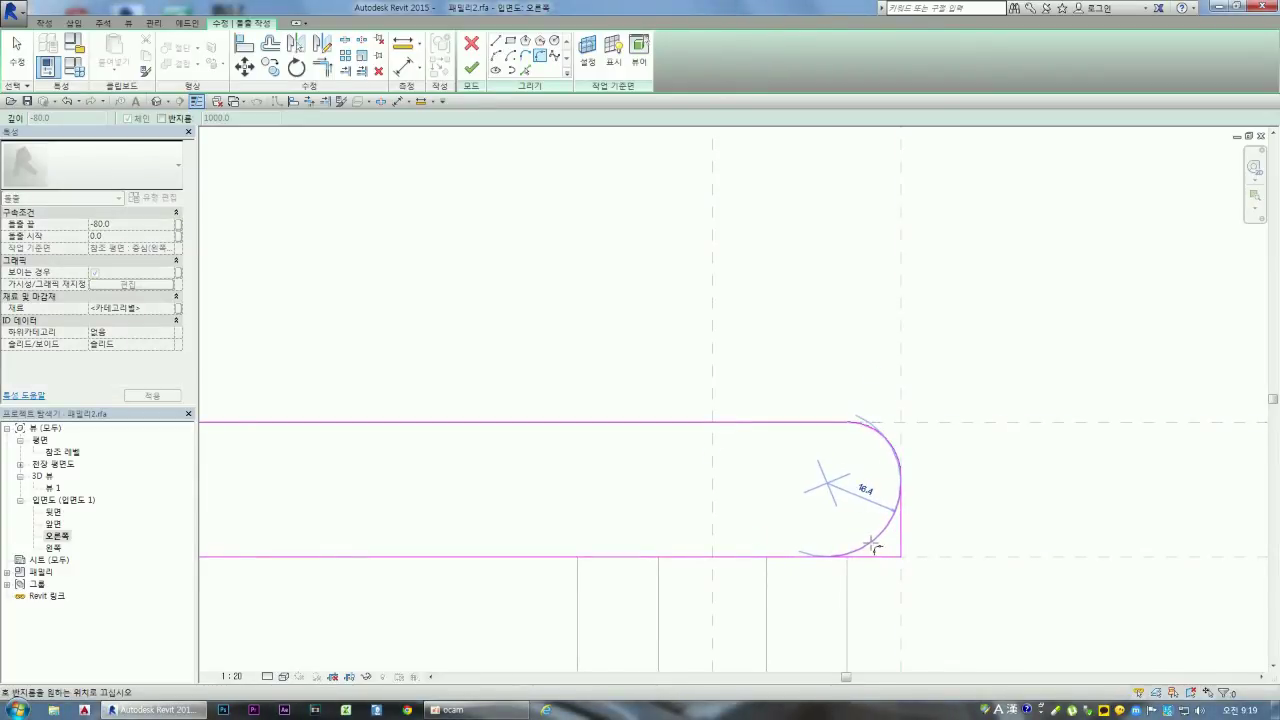
pyautogui.click(866, 500)
pyautogui.click(866, 493)
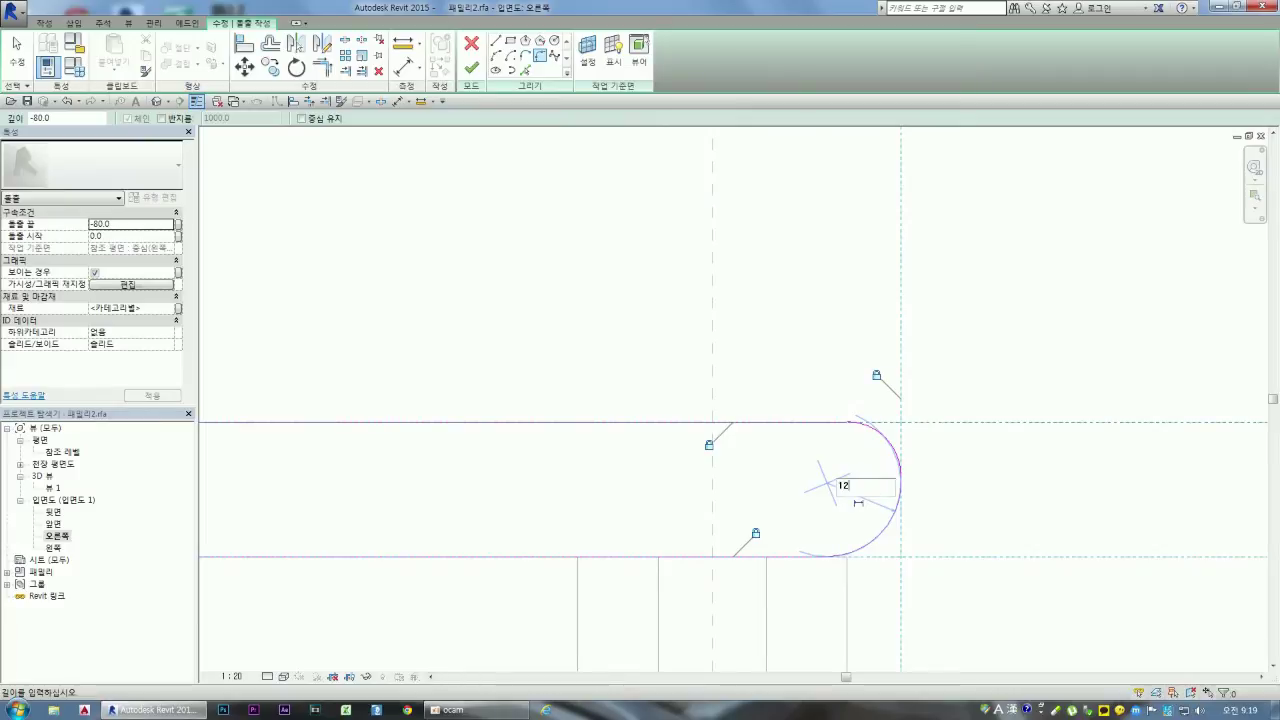
pyautogui.press('Return')
pyautogui.press('Return')
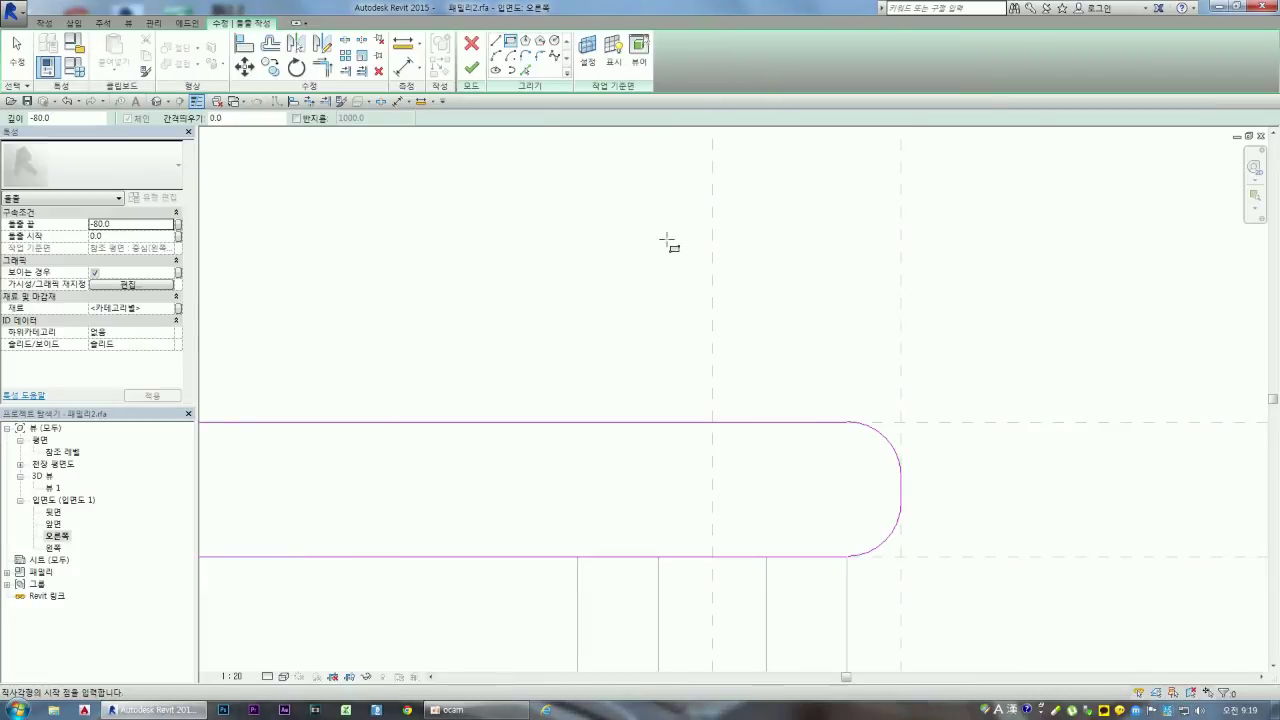
pyautogui.scroll(-2, 846, 341)
pyautogui.scroll(-1, 846, 341)
pyautogui.scroll(-3, 826, 354)
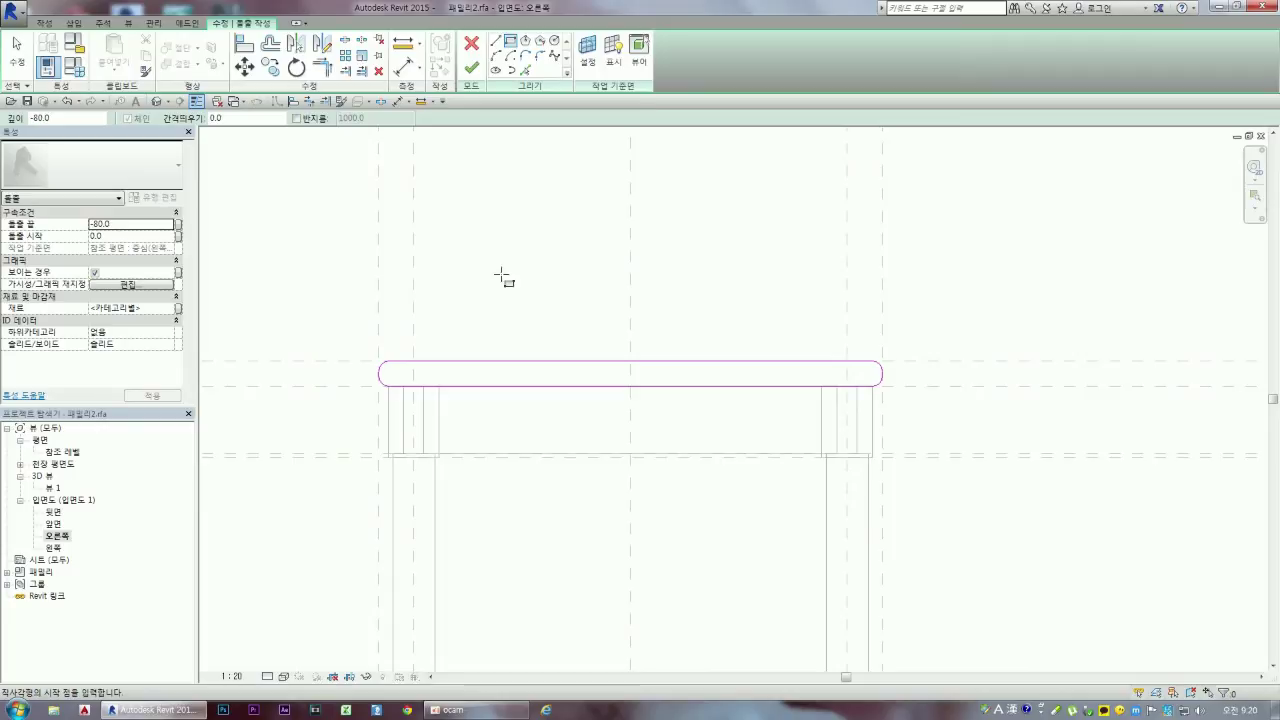
# Step: Finish the rounded tabletop sketch as an extrusion and switch to the 참조 레벨 plan
pyautogui.click(471, 70)
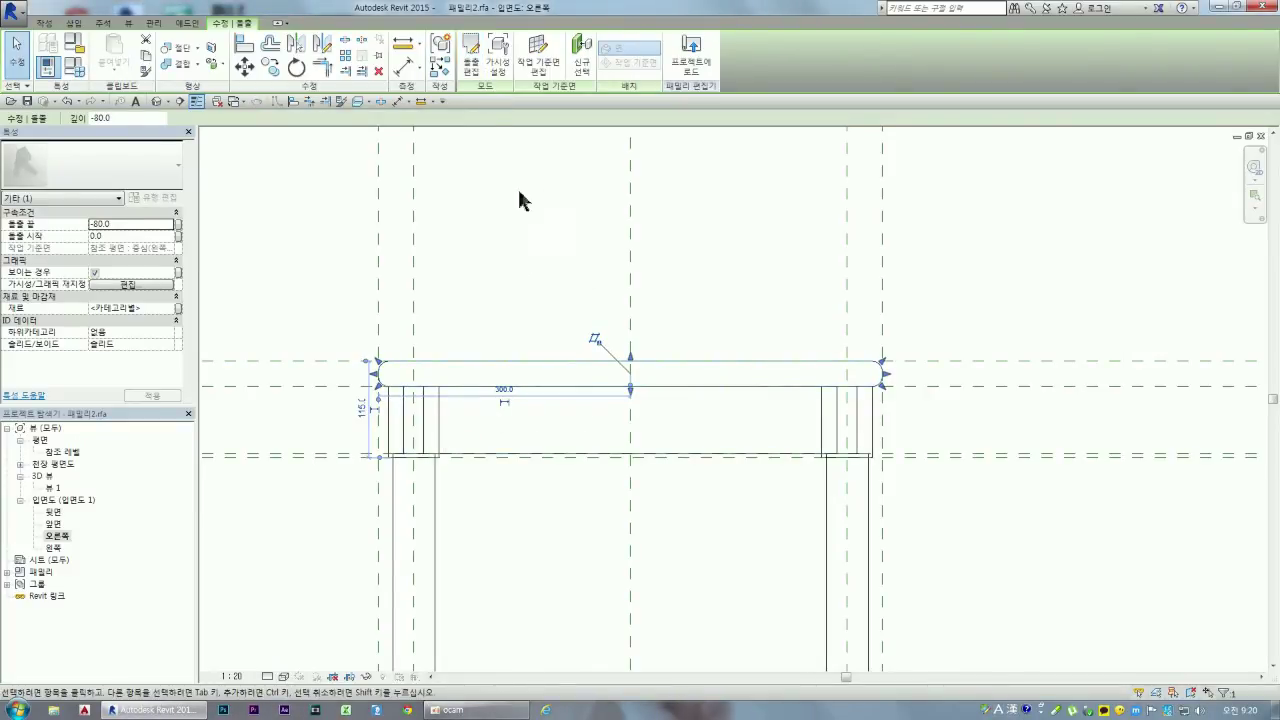
pyautogui.click(471, 60)
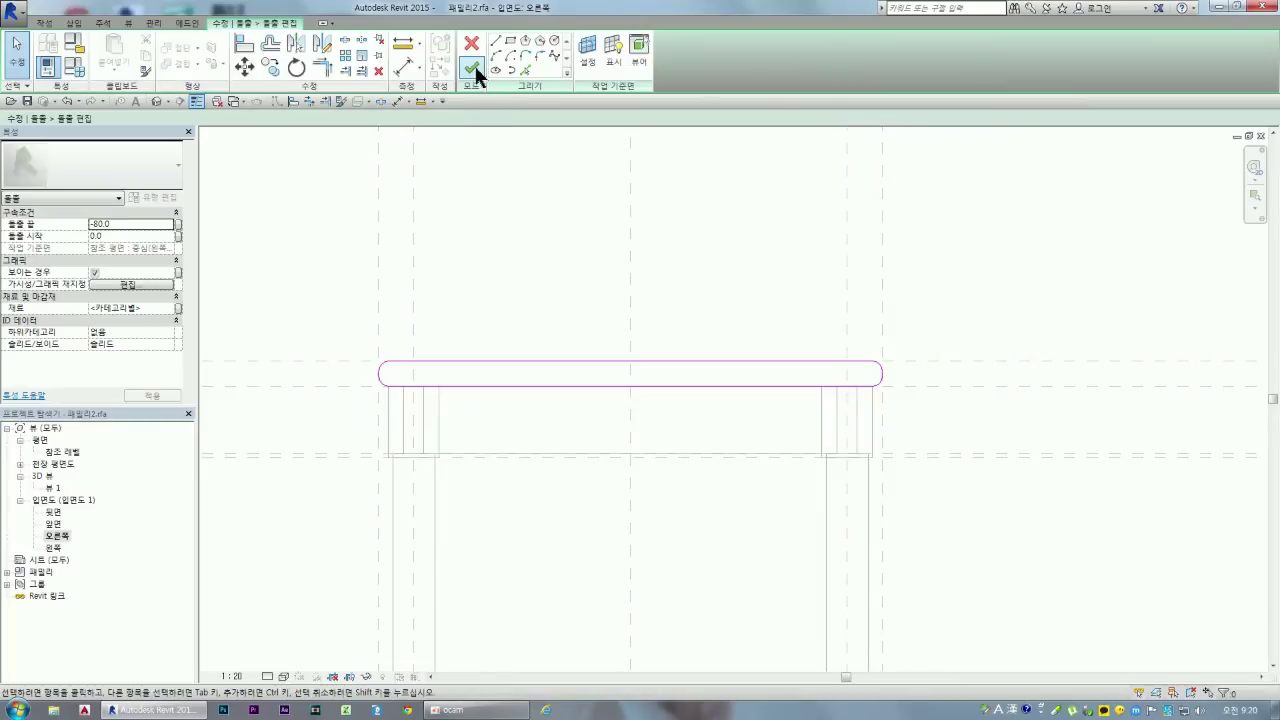
pyautogui.click(474, 65)
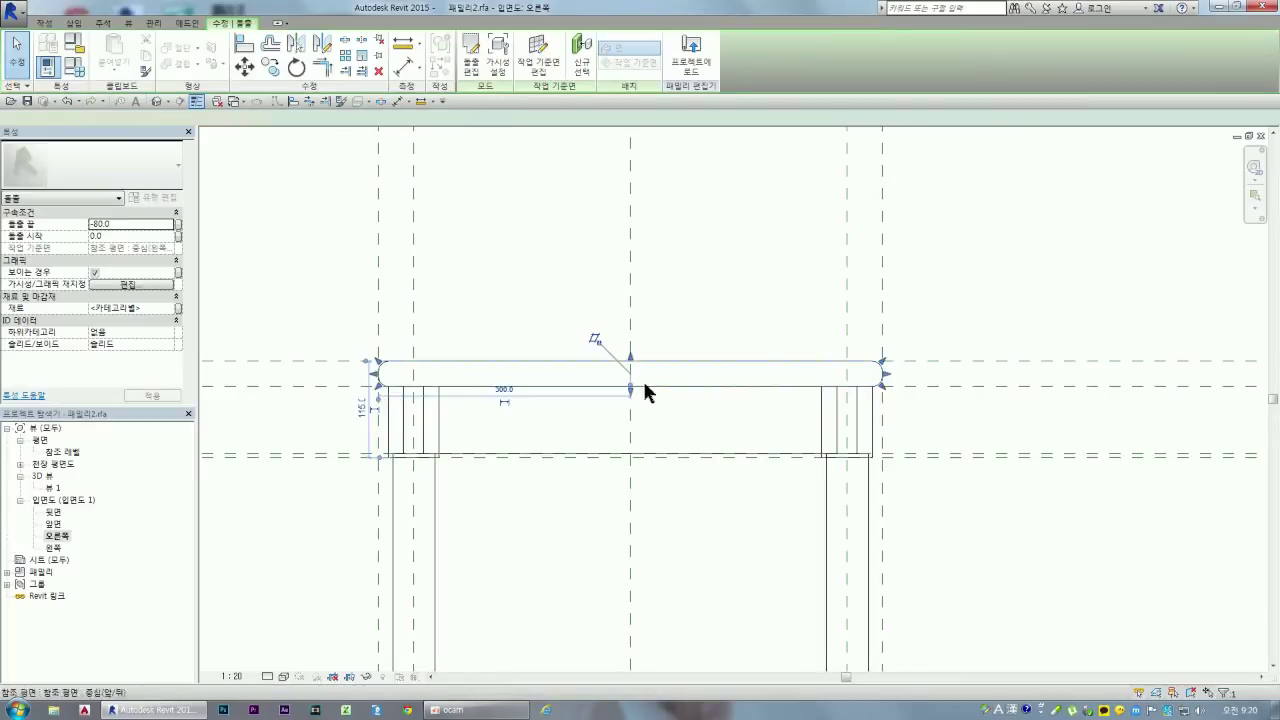
pyautogui.doubleClick(60, 453)
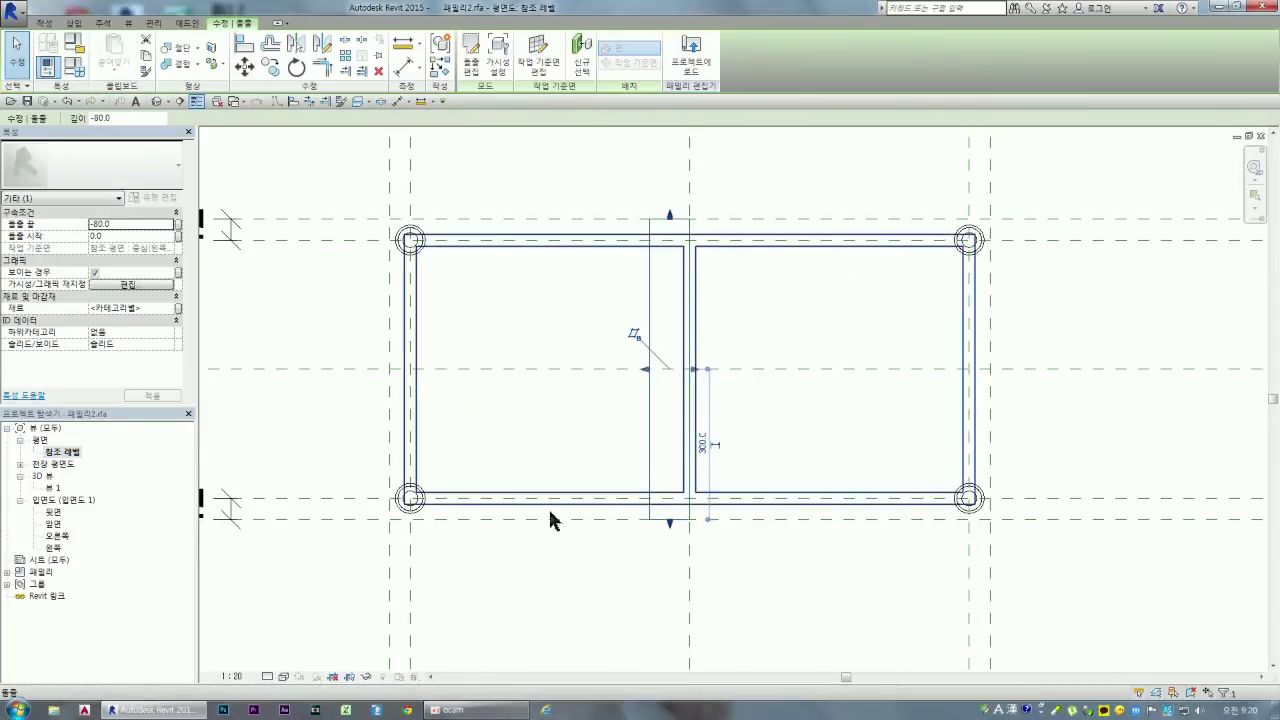
# Step: Select the tabletop extrusion in the plan and dismiss the sketch-view warning
pyautogui.click(550, 592)
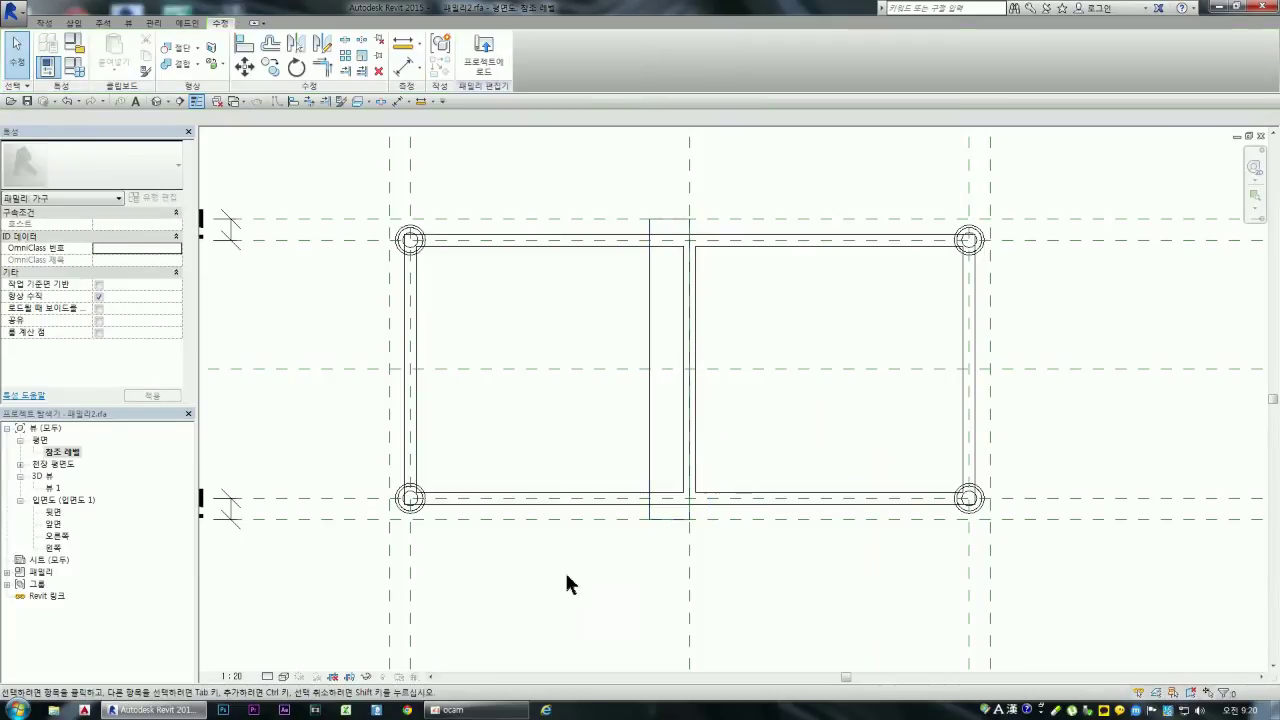
pyautogui.click(651, 478)
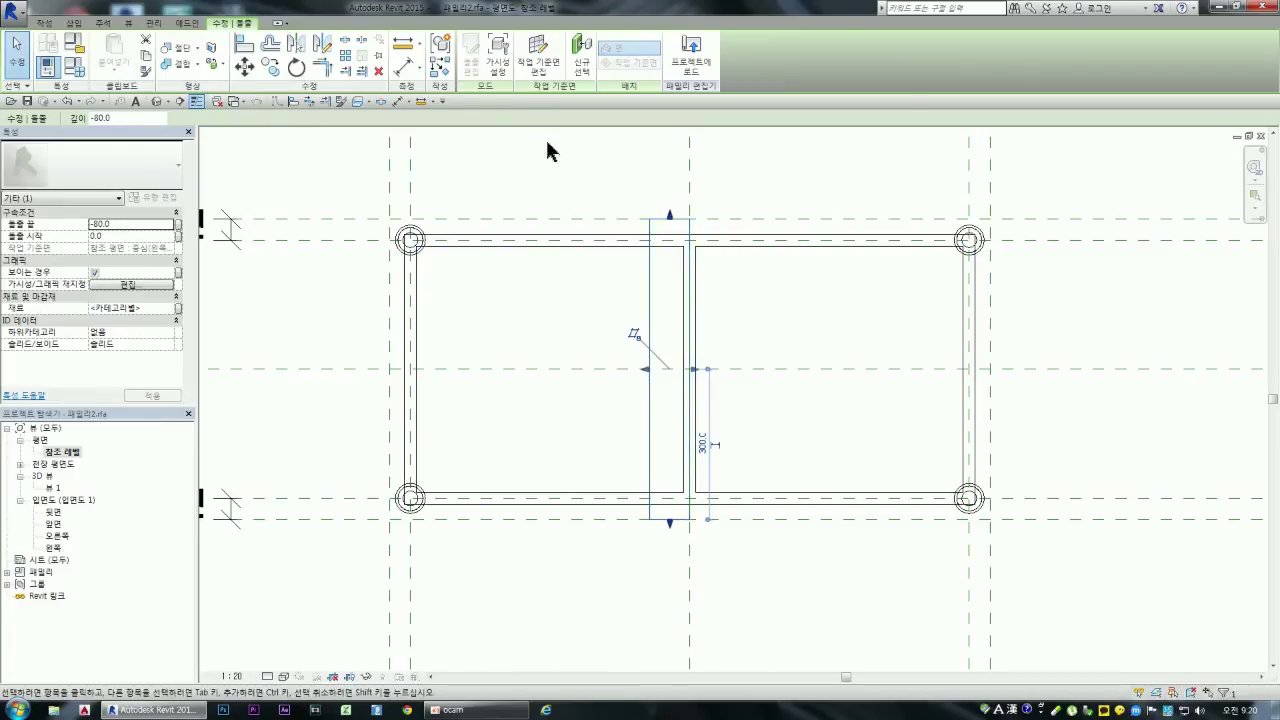
pyautogui.click(474, 60)
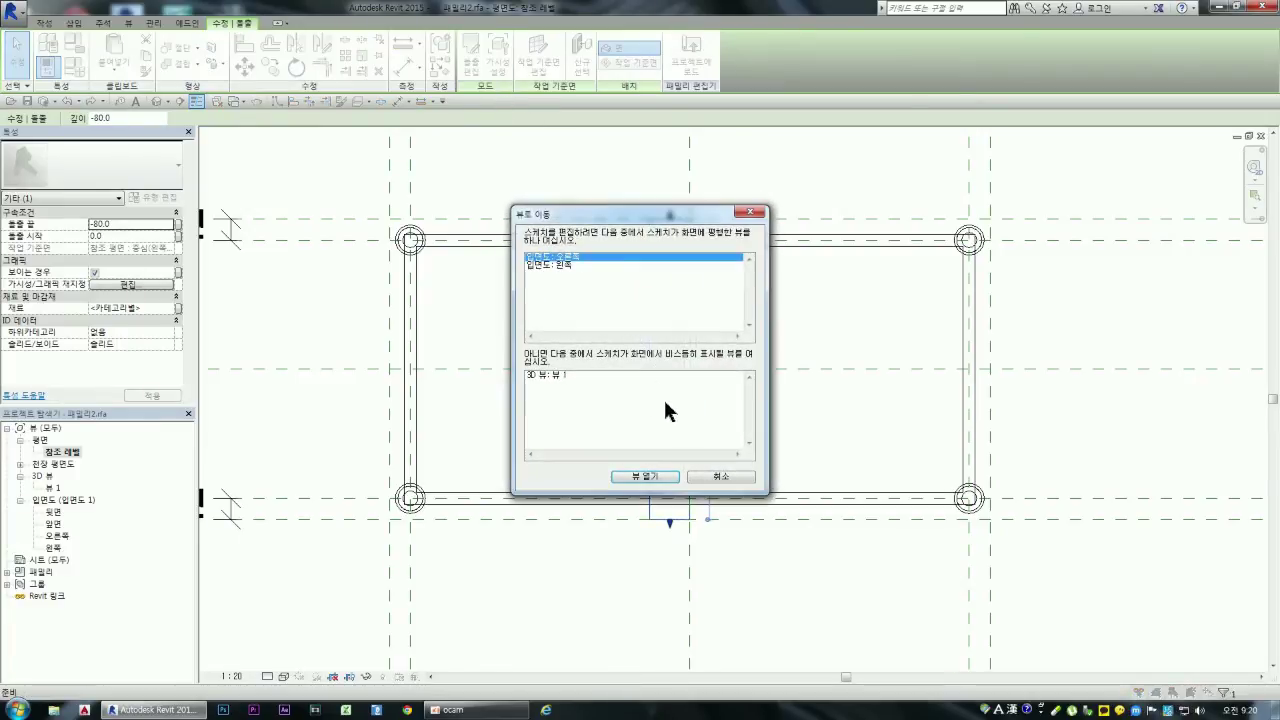
pyautogui.click(736, 472)
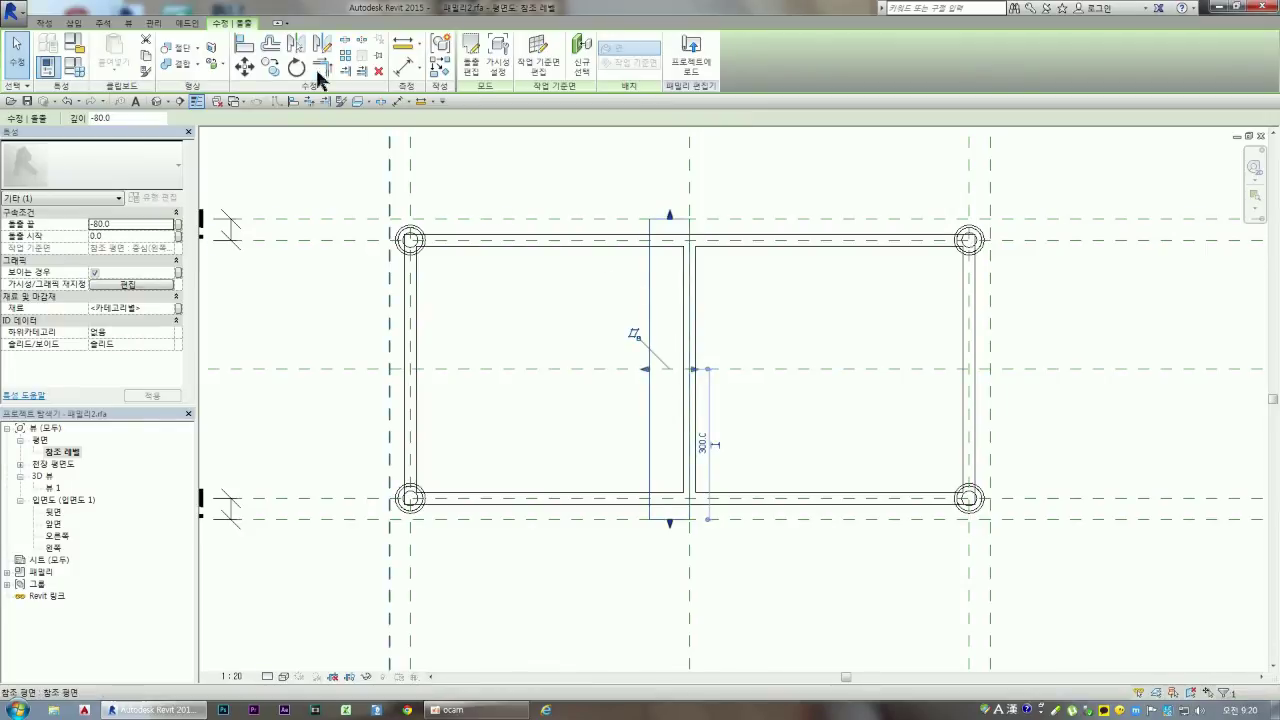
# Step: Align the tabletop's left and right edges to the outer reference planes and lock both
pyautogui.click(244, 45)
pyautogui.click(390, 417)
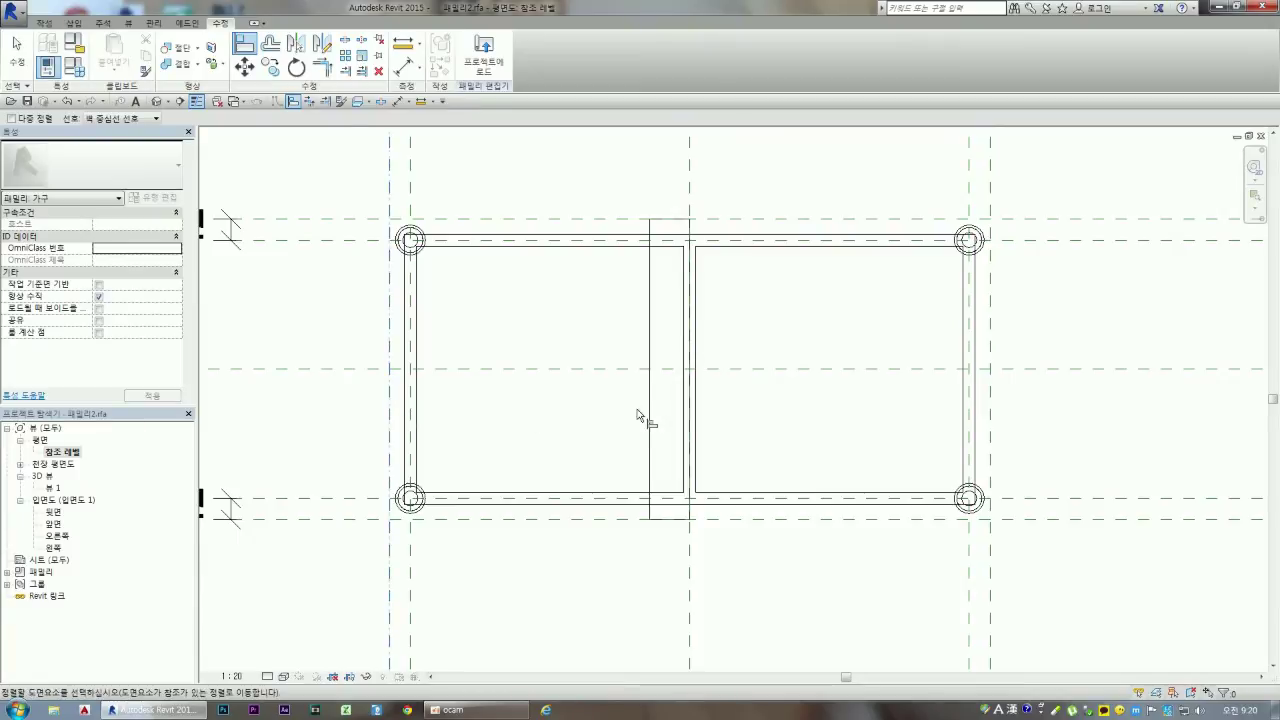
pyautogui.click(650, 415)
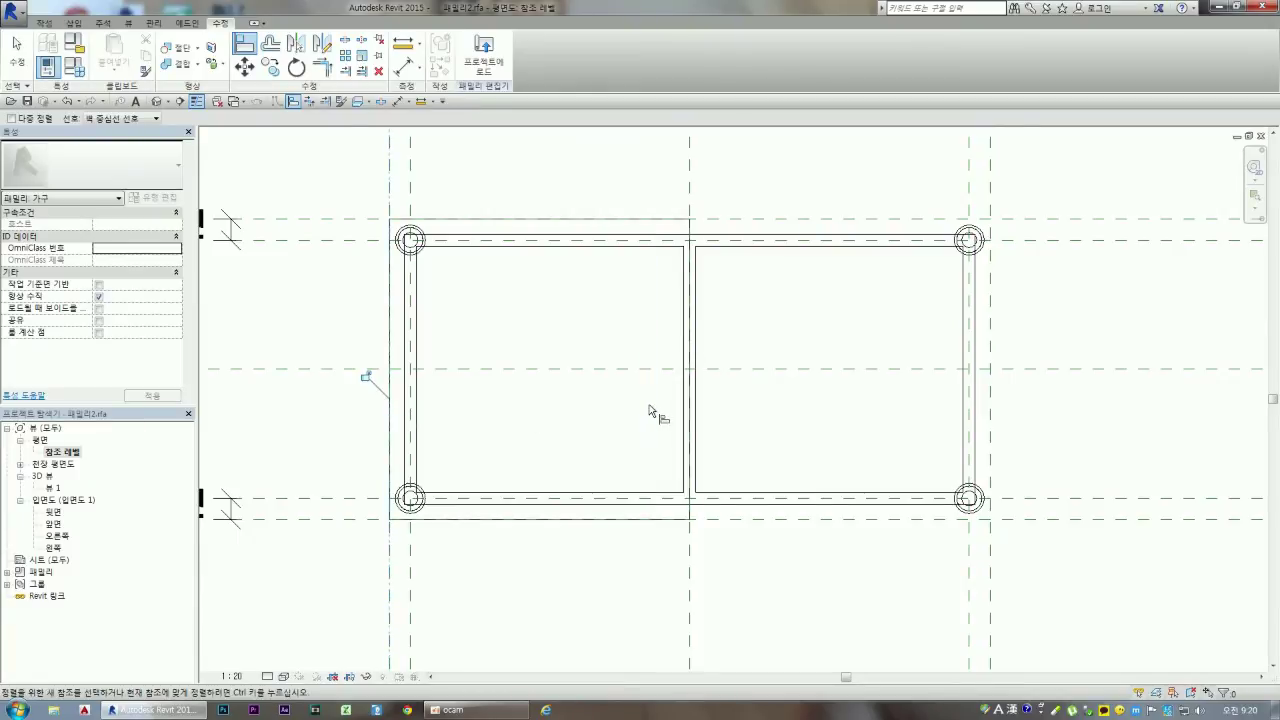
pyautogui.click(366, 376)
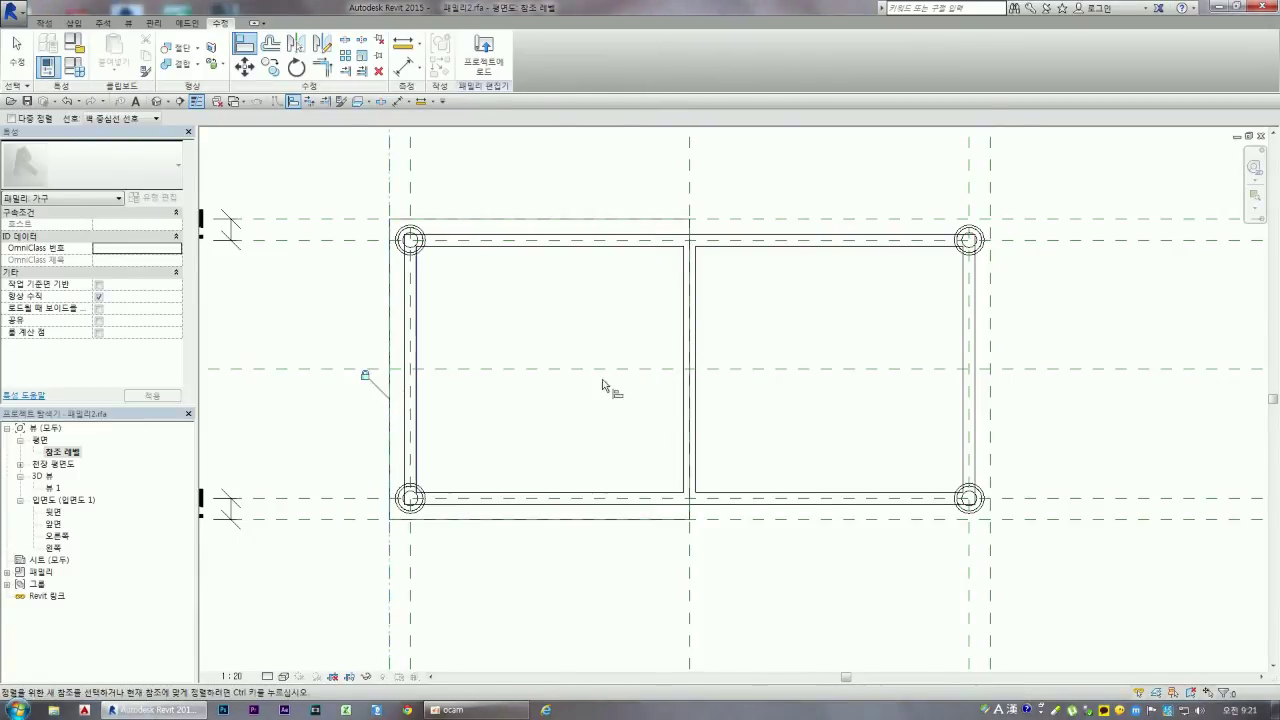
pyautogui.click(989, 422)
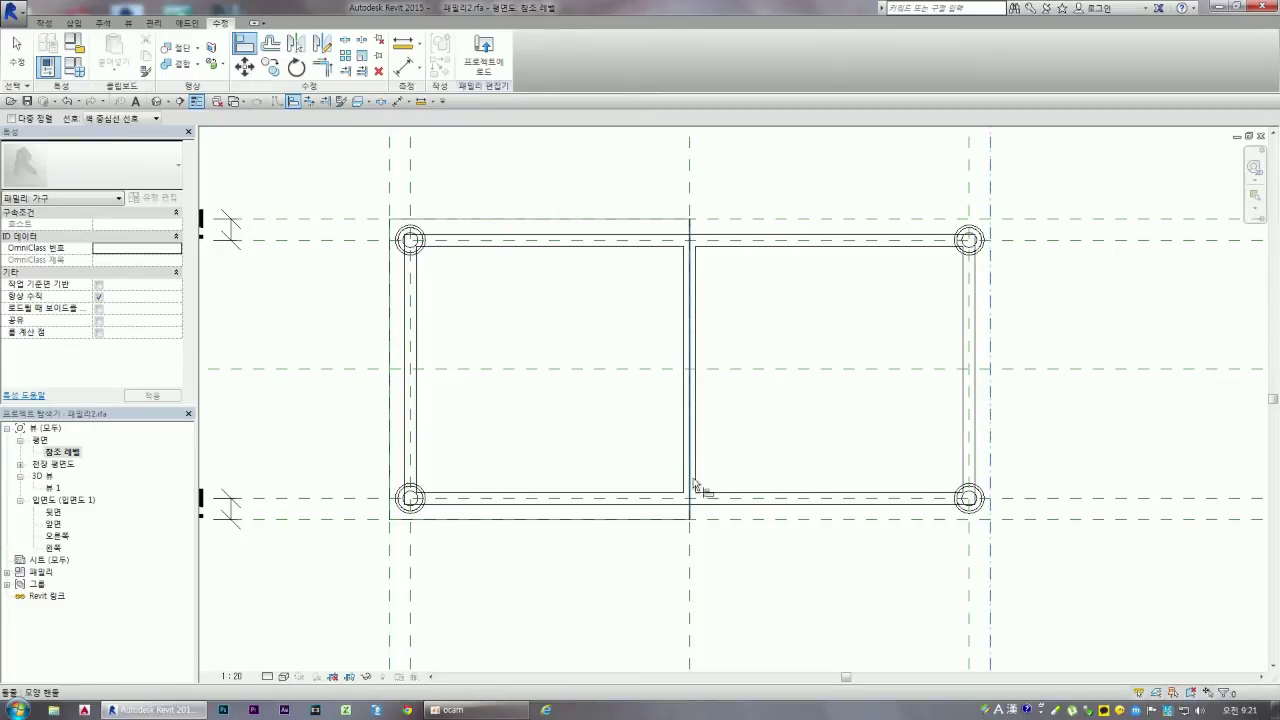
pyautogui.click(690, 508)
pyautogui.click(1012, 422)
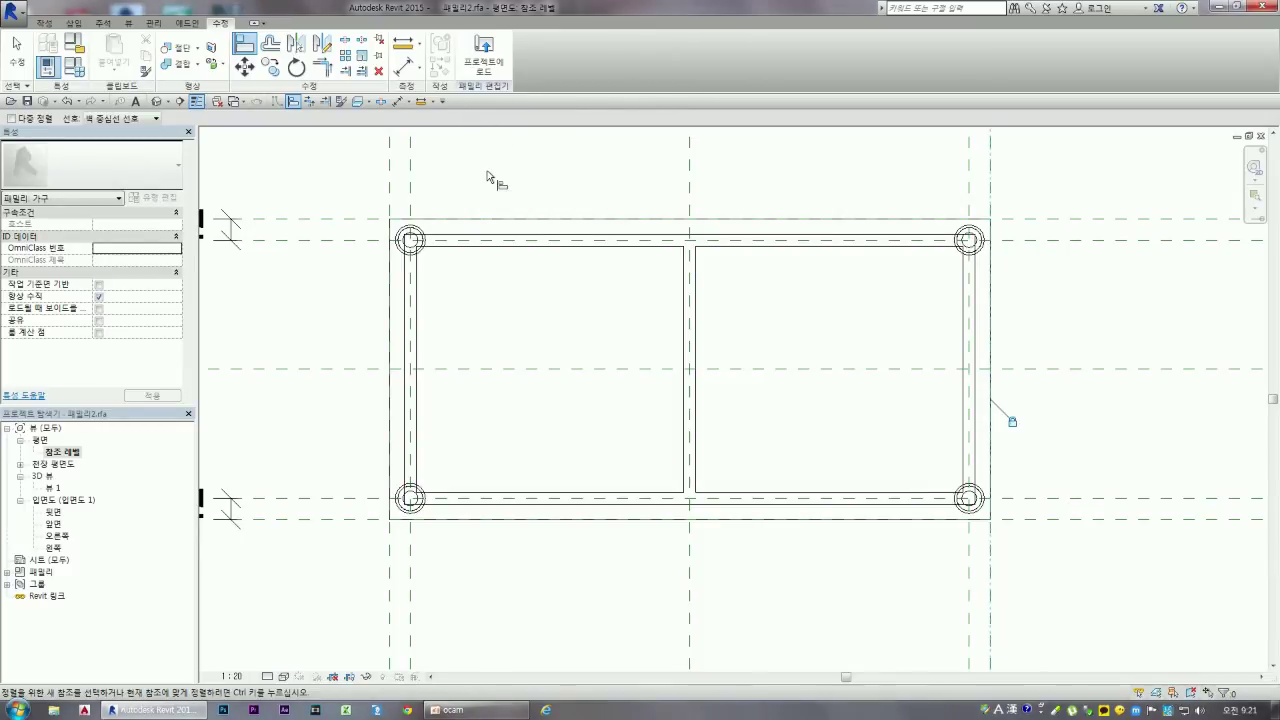
pyautogui.press('Escape')
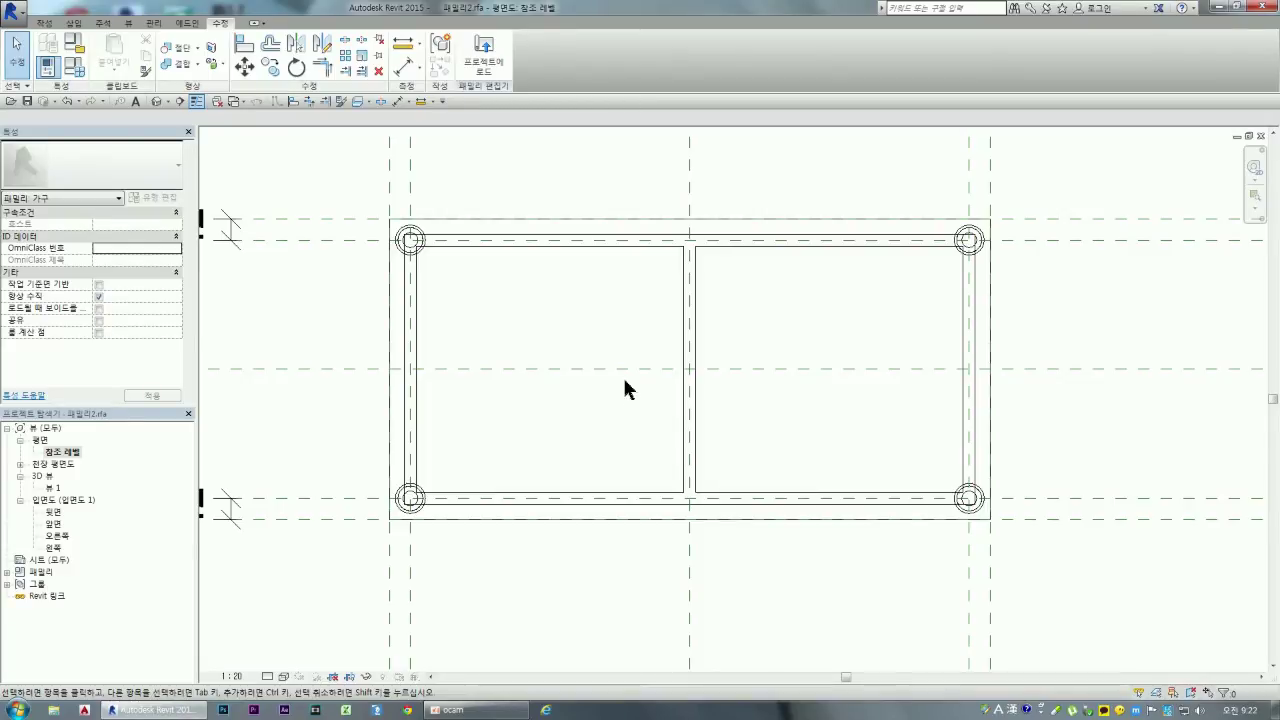
# Step: Select the tabletop extrusion so it runs from 600 to -600 over the frame
pyautogui.click(608, 219)
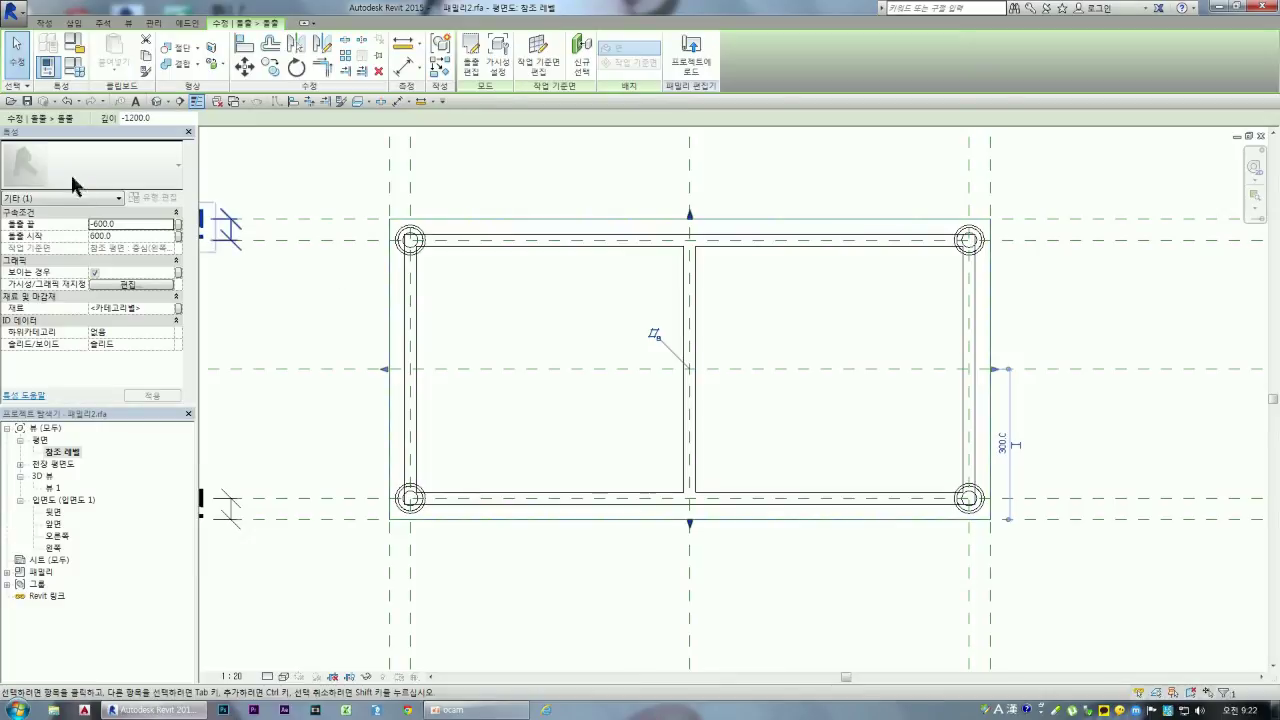
# Step: Open the 3D view 뷰 1 and clear the selection to see the finished table
pyautogui.doubleClick(52, 488)
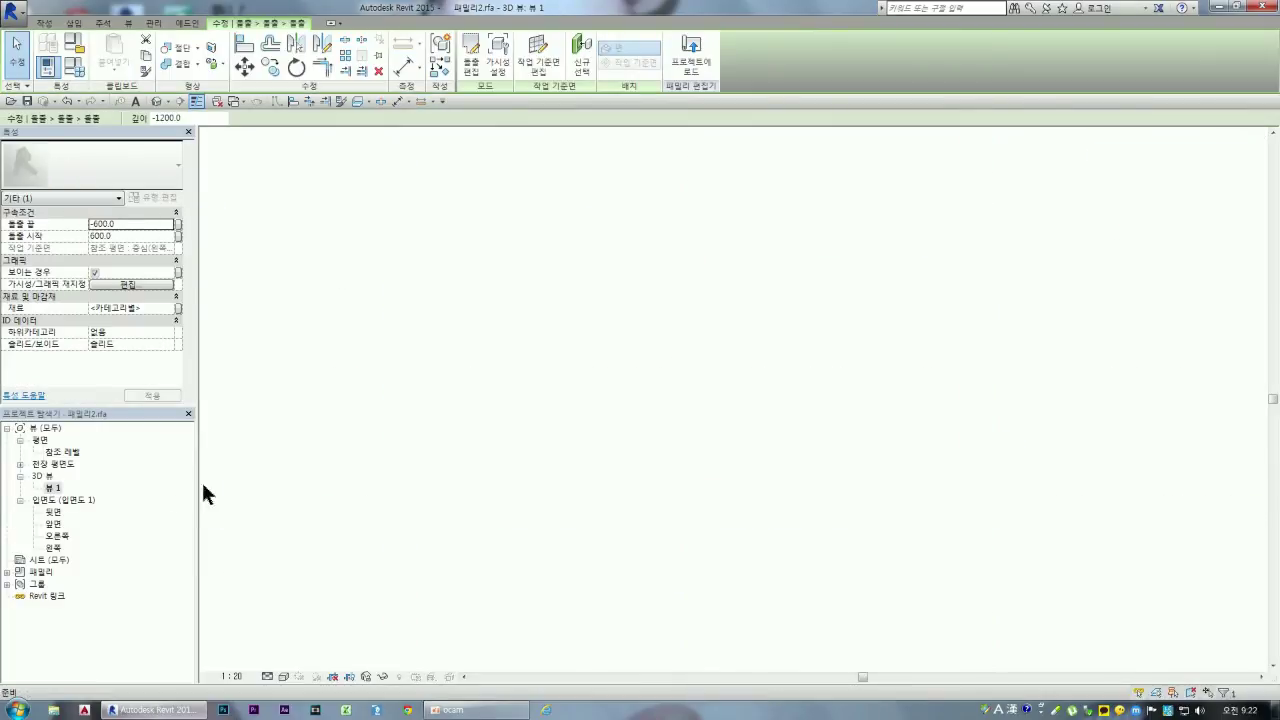
pyautogui.click(494, 466)
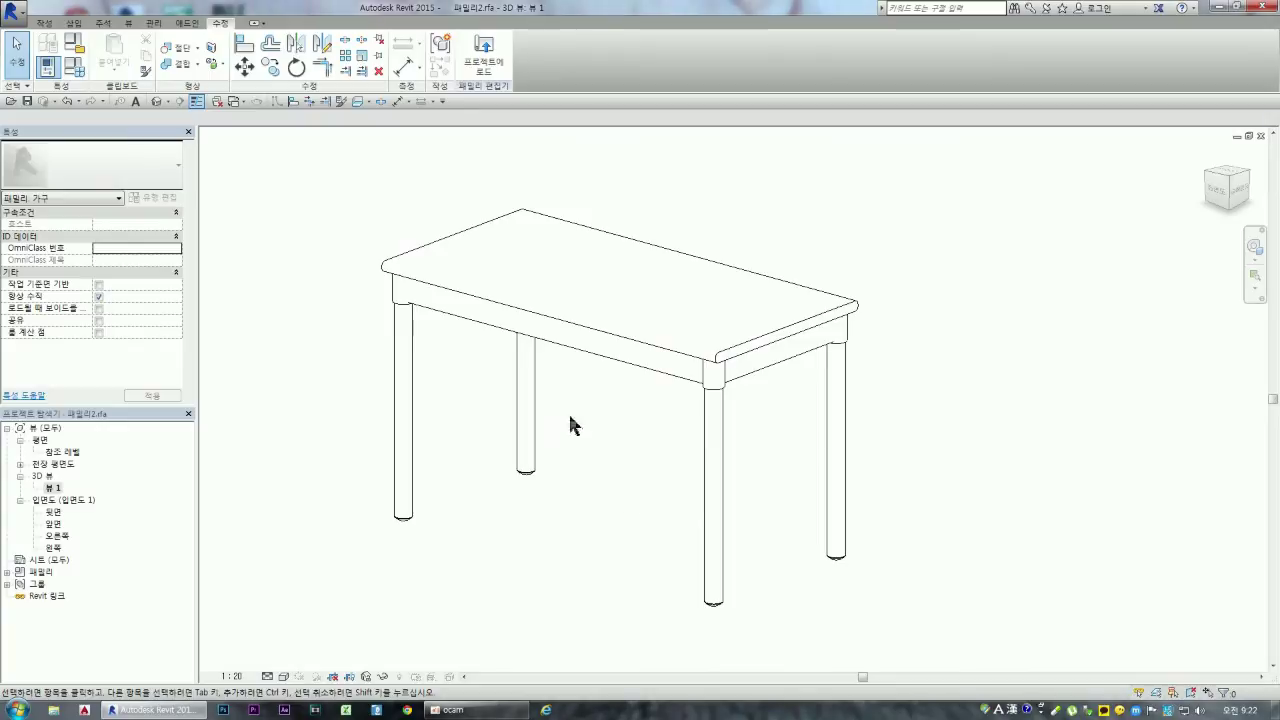
pyautogui.click(77, 68)
pyautogui.moveTo(668, 268); pyautogui.dragTo(916, 234)
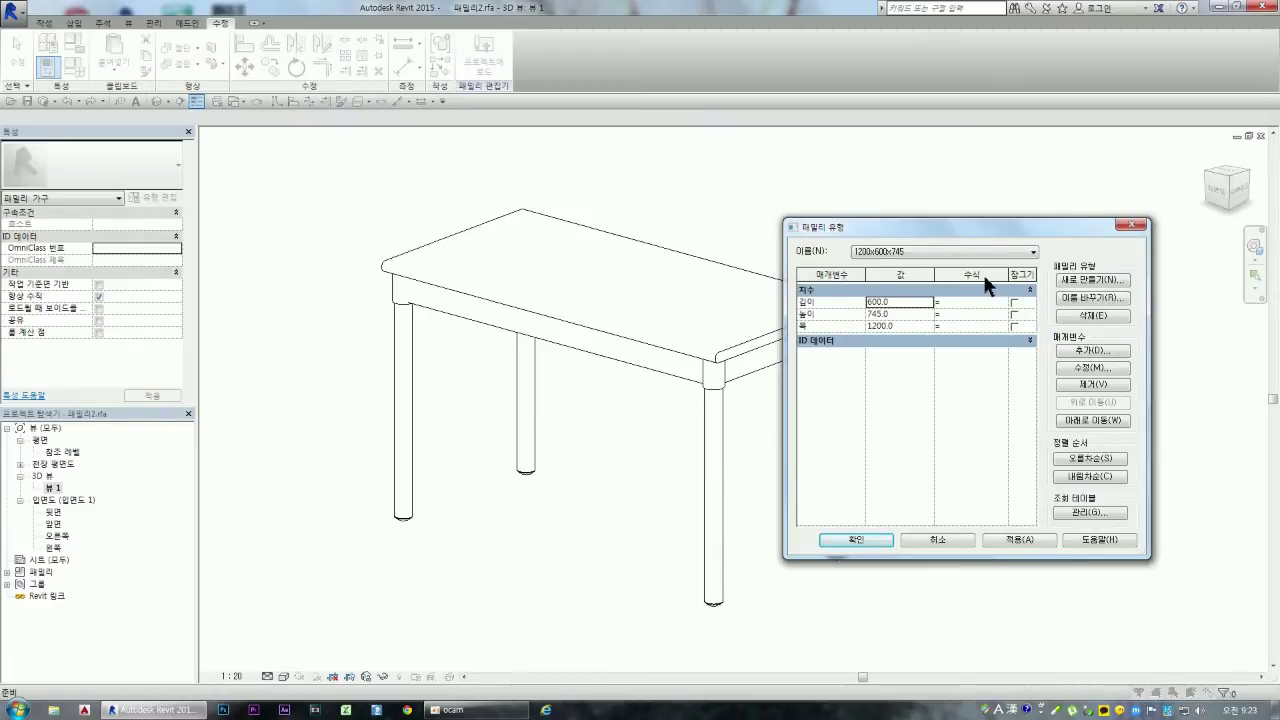
pyautogui.click(922, 252)
pyautogui.click(894, 276)
pyautogui.click(1018, 541)
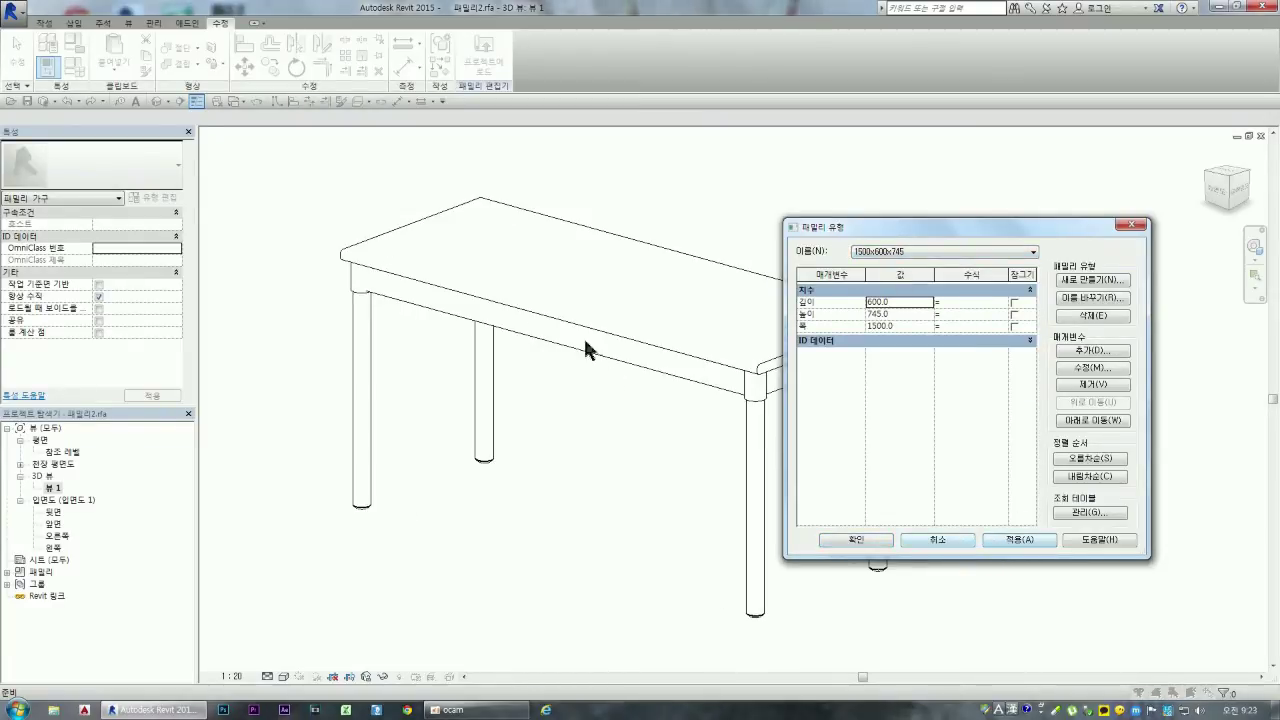
pyautogui.click(876, 256)
pyautogui.click(876, 265)
pyautogui.click(1013, 538)
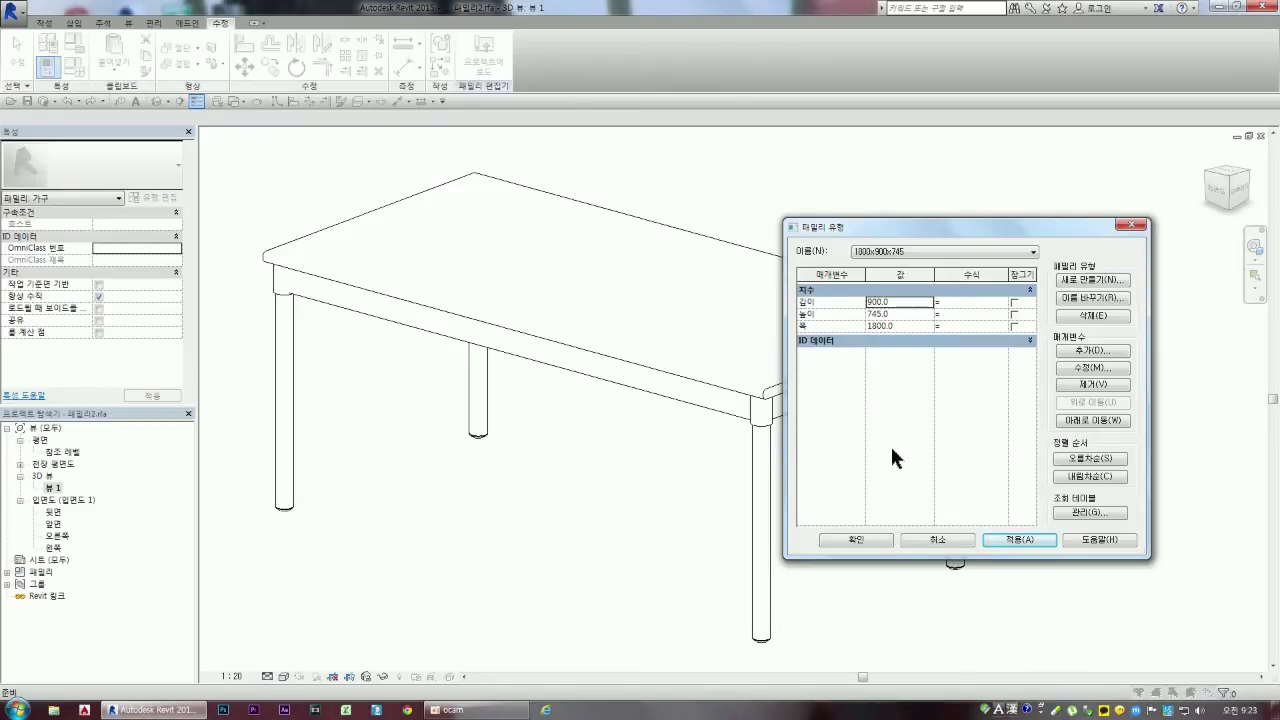
pyautogui.click(903, 253)
pyautogui.click(895, 262)
pyautogui.click(1015, 541)
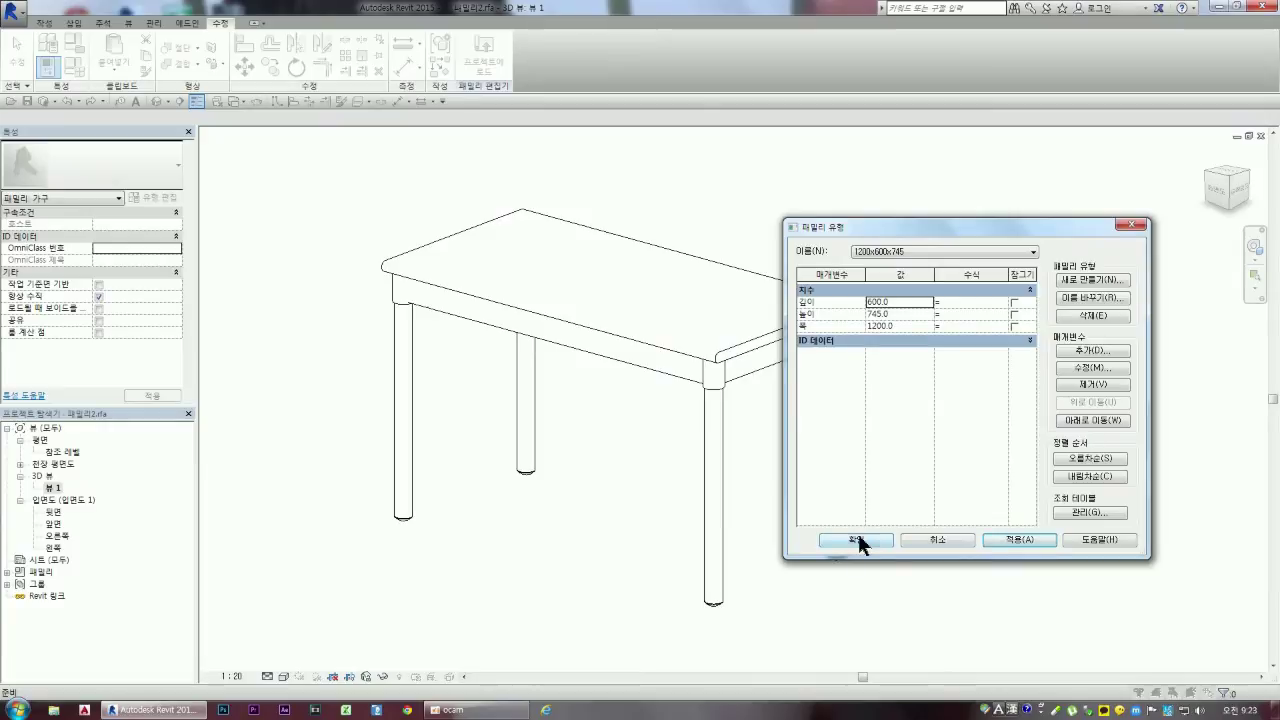
pyautogui.click(856, 540)
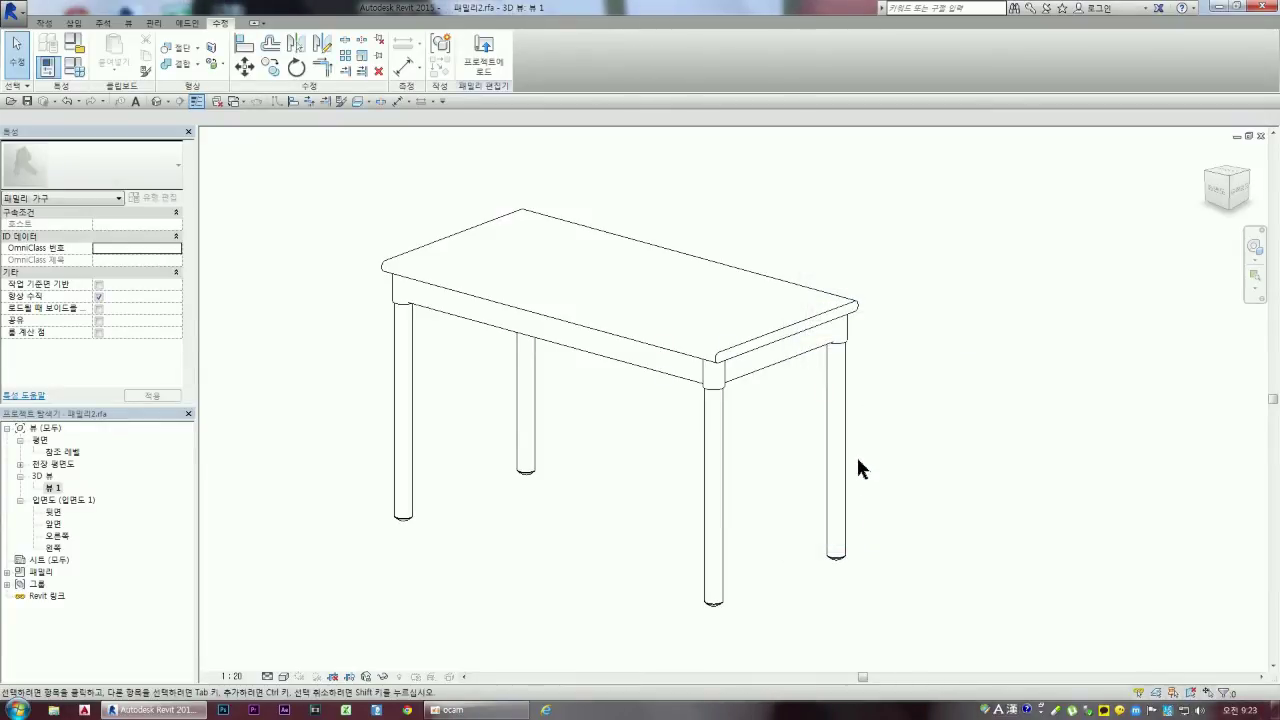
pyautogui.click(155, 27)
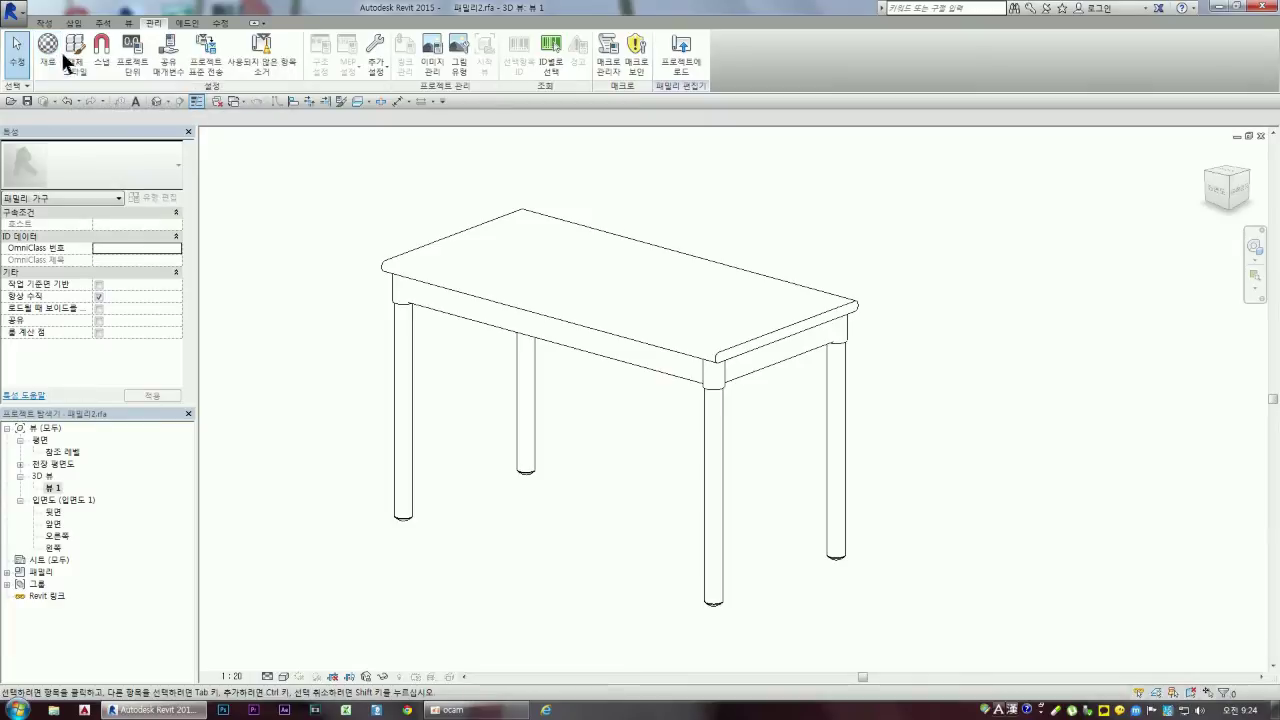
# Step: Open the Material Browser and browse the 목재 wood library materials
pyautogui.click(47, 48)
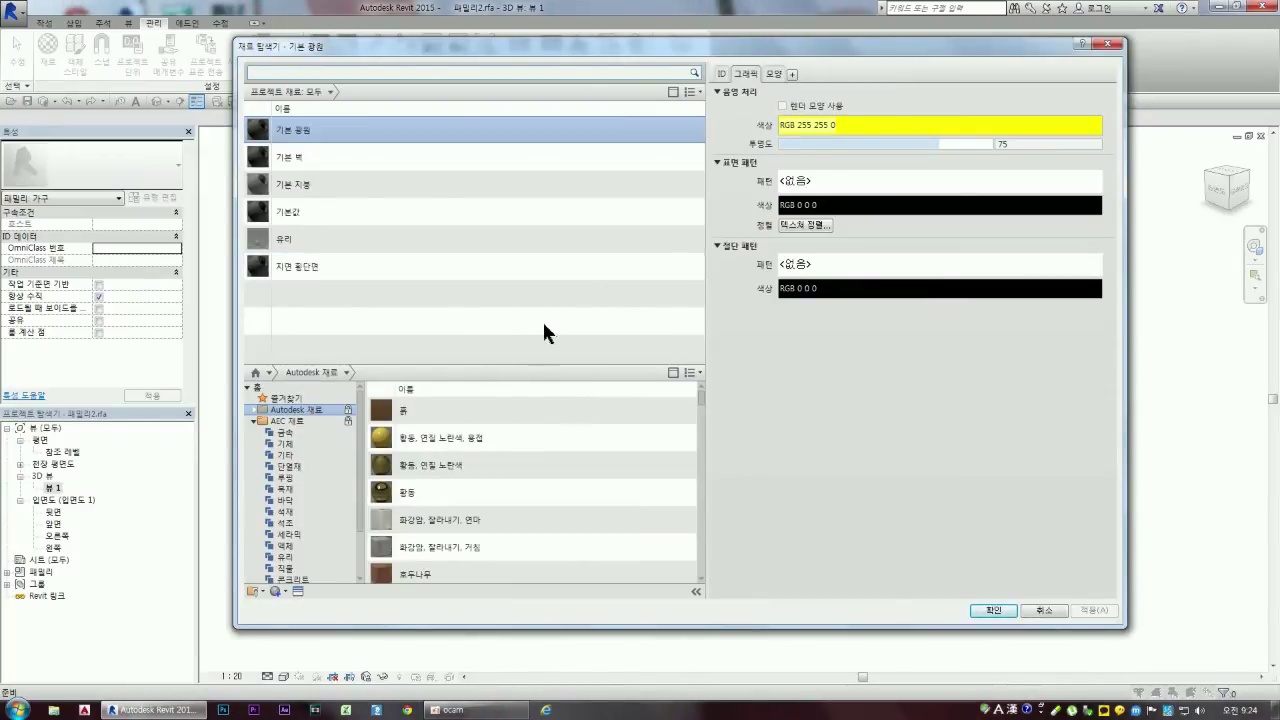
pyautogui.click(296, 210)
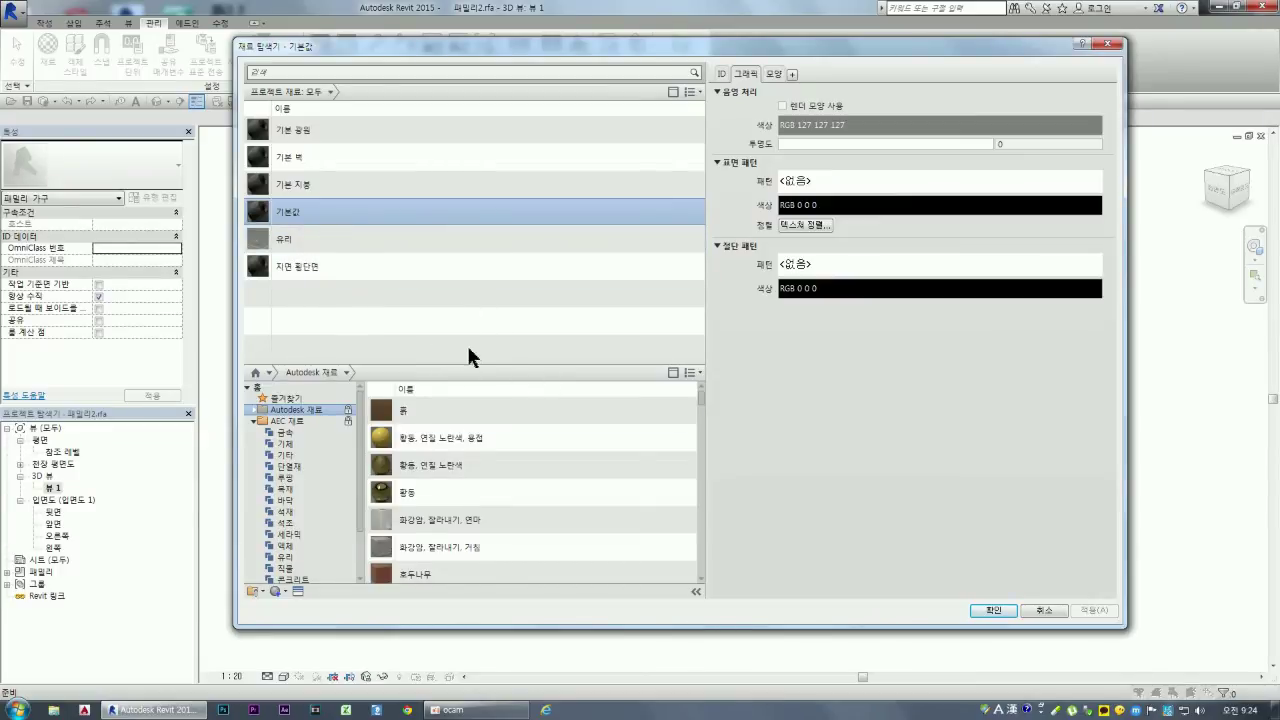
pyautogui.click(300, 490)
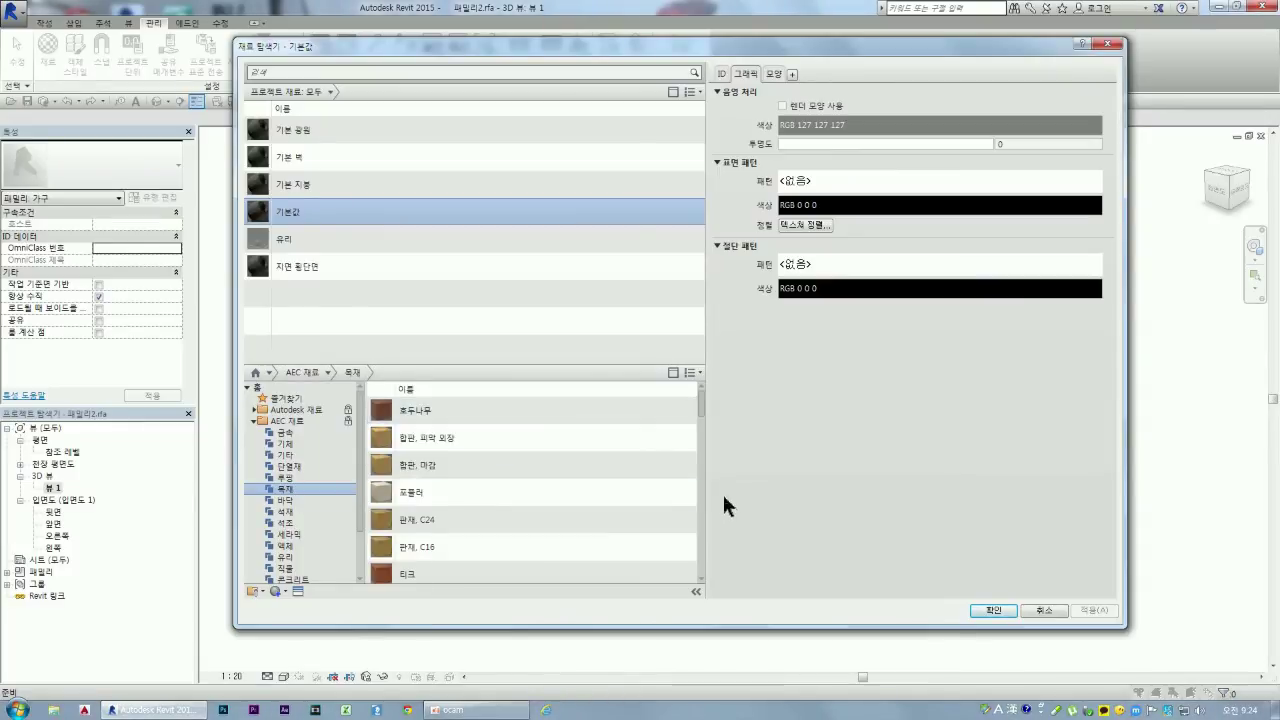
pyautogui.moveTo(659, 45); pyautogui.dragTo(659, 8)
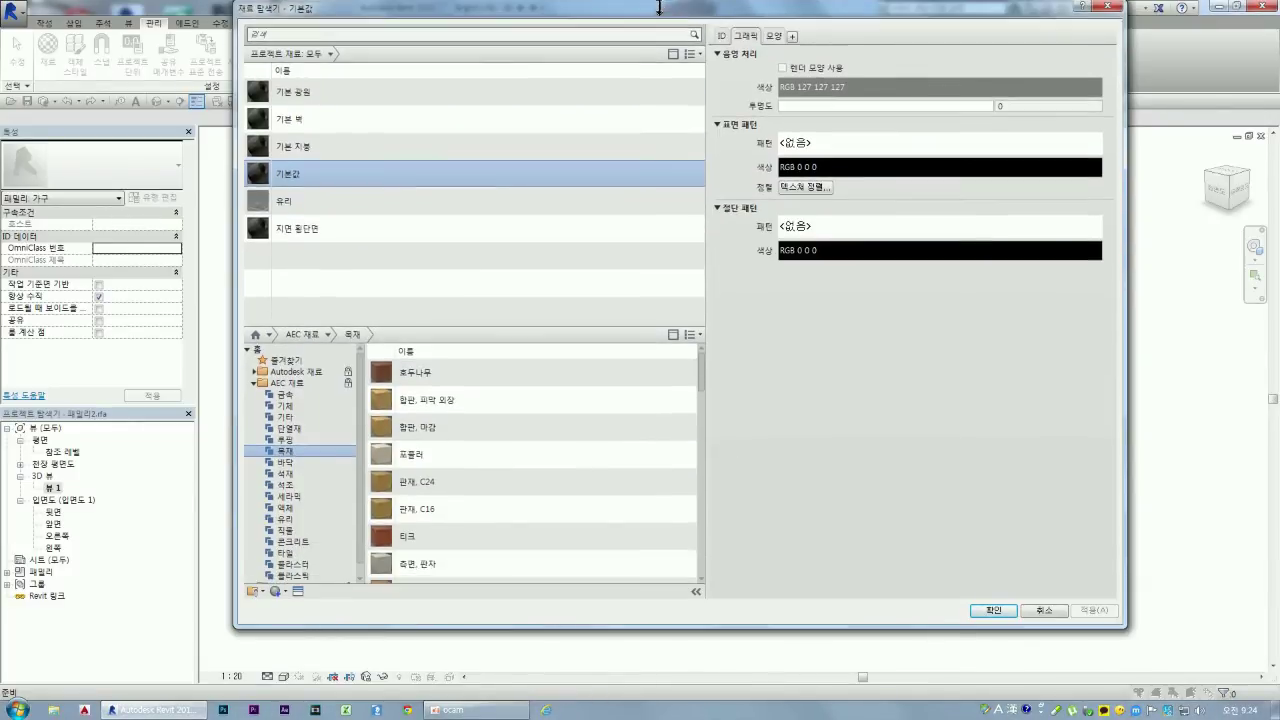
pyautogui.scroll(-1, 584, 553)
# Step: Enlarge the browser and appearance preview, then add 합판, 피막 외장 to the project
pyautogui.moveTo(582, 633); pyautogui.dragTo(583, 706)
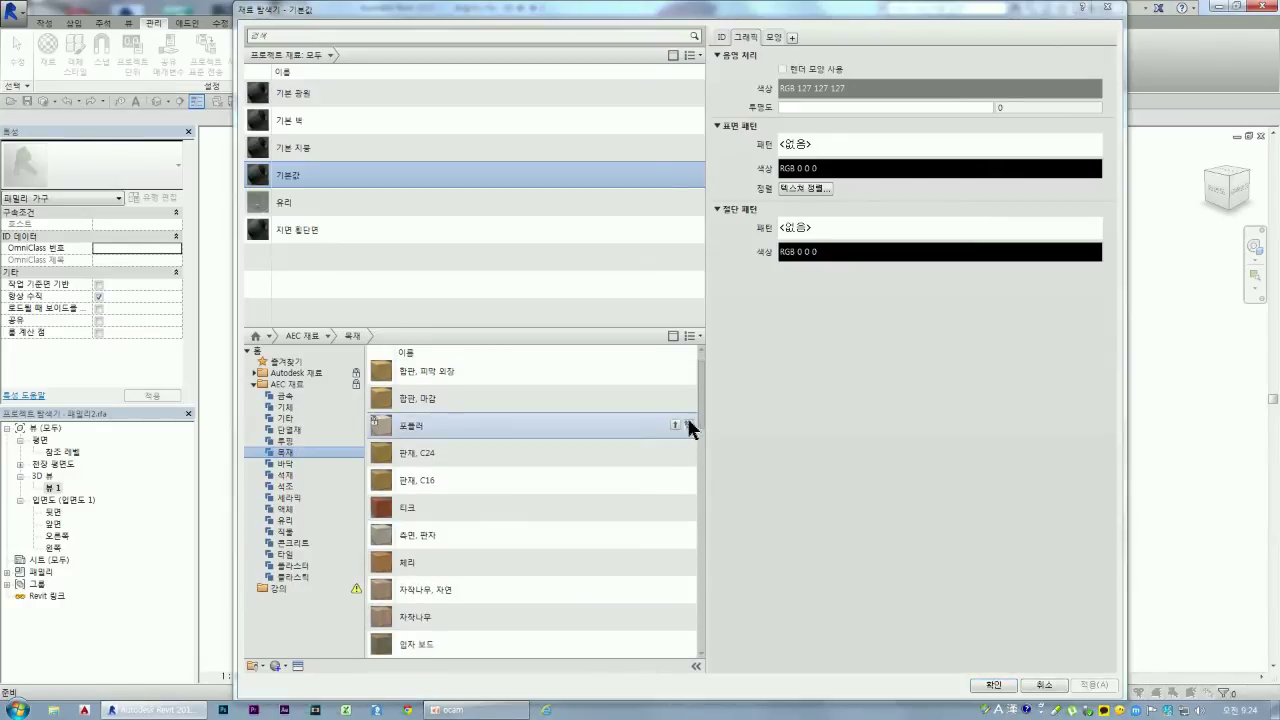
pyautogui.click(412, 371)
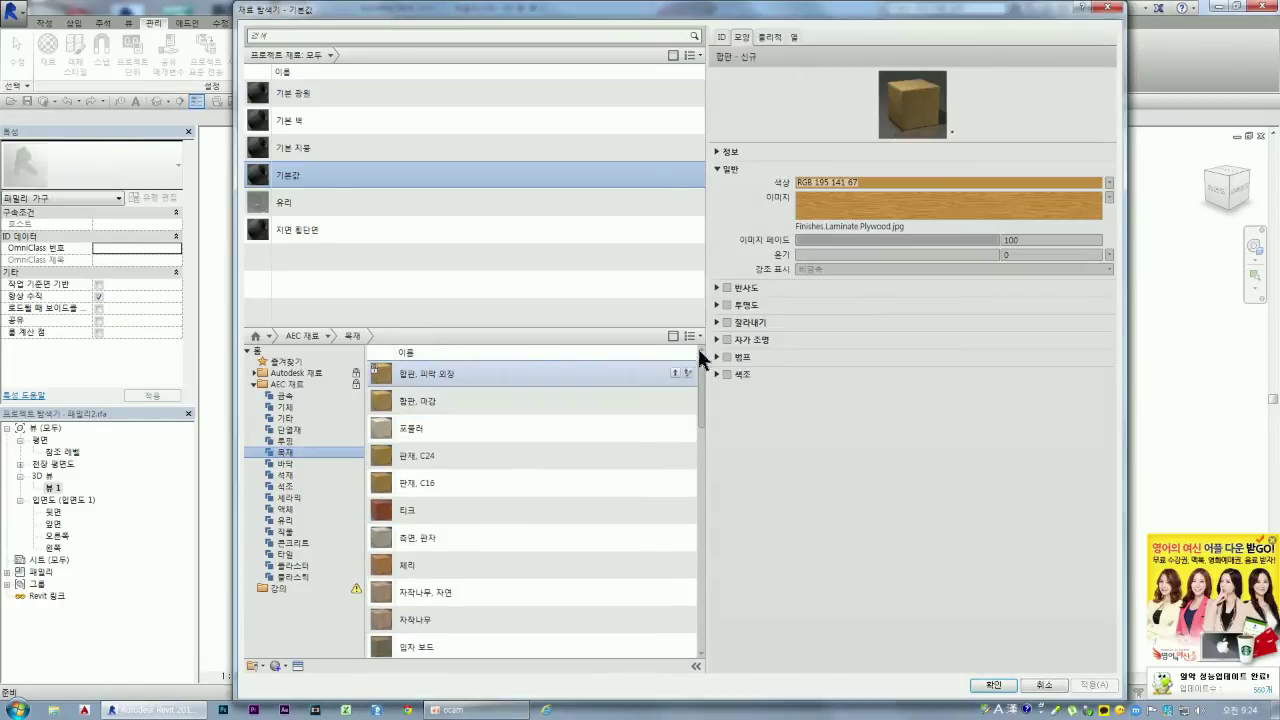
pyautogui.moveTo(888, 150); pyautogui.dragTo(888, 392)
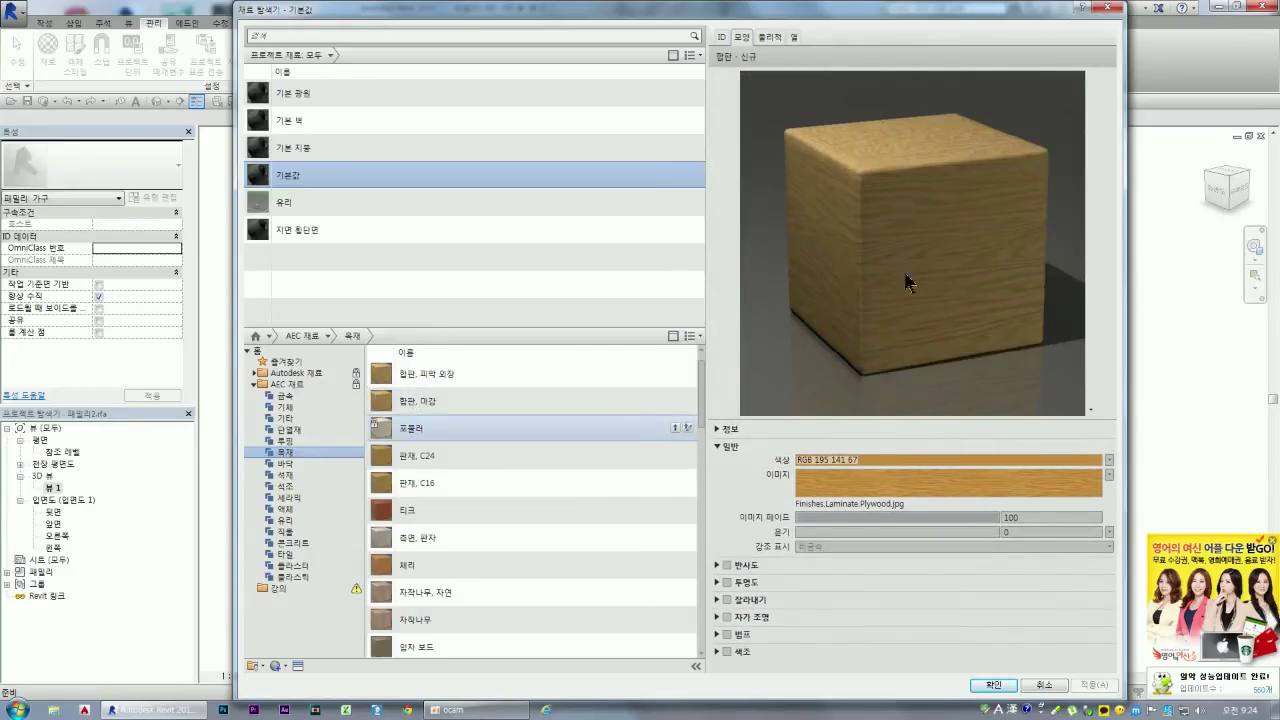
pyautogui.doubleClick(425, 373)
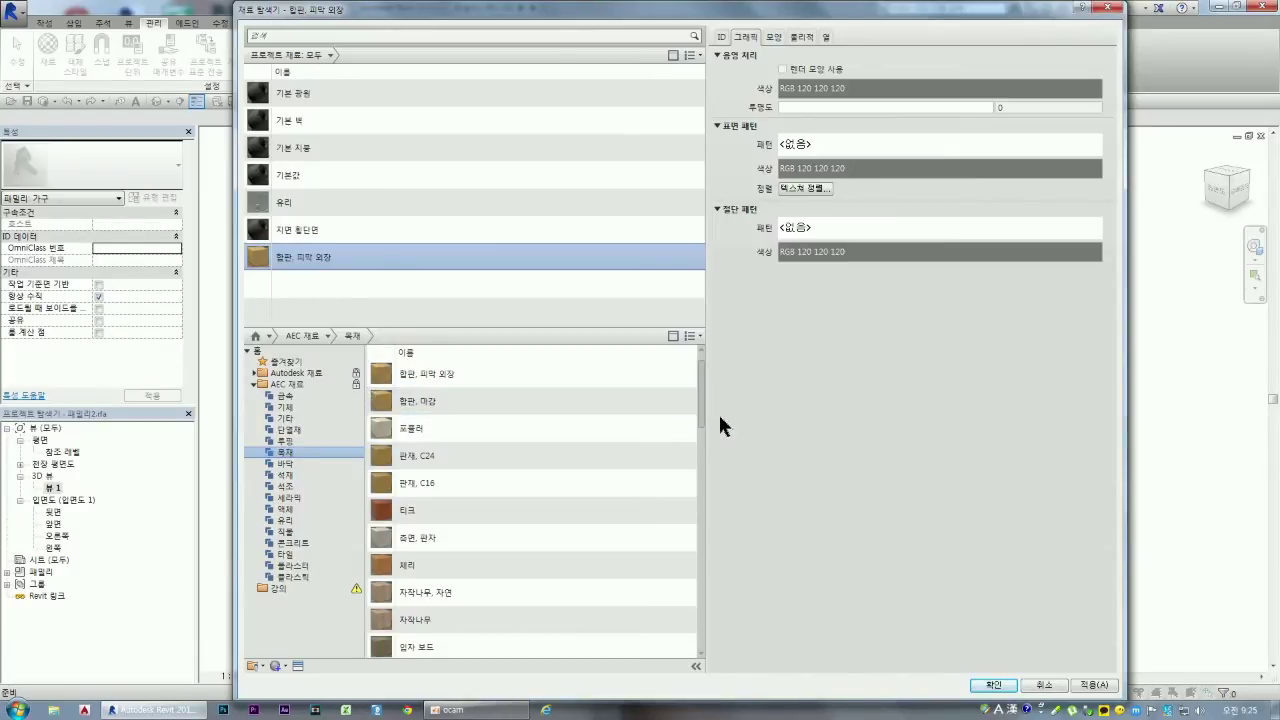
pyautogui.moveTo(500, 455)
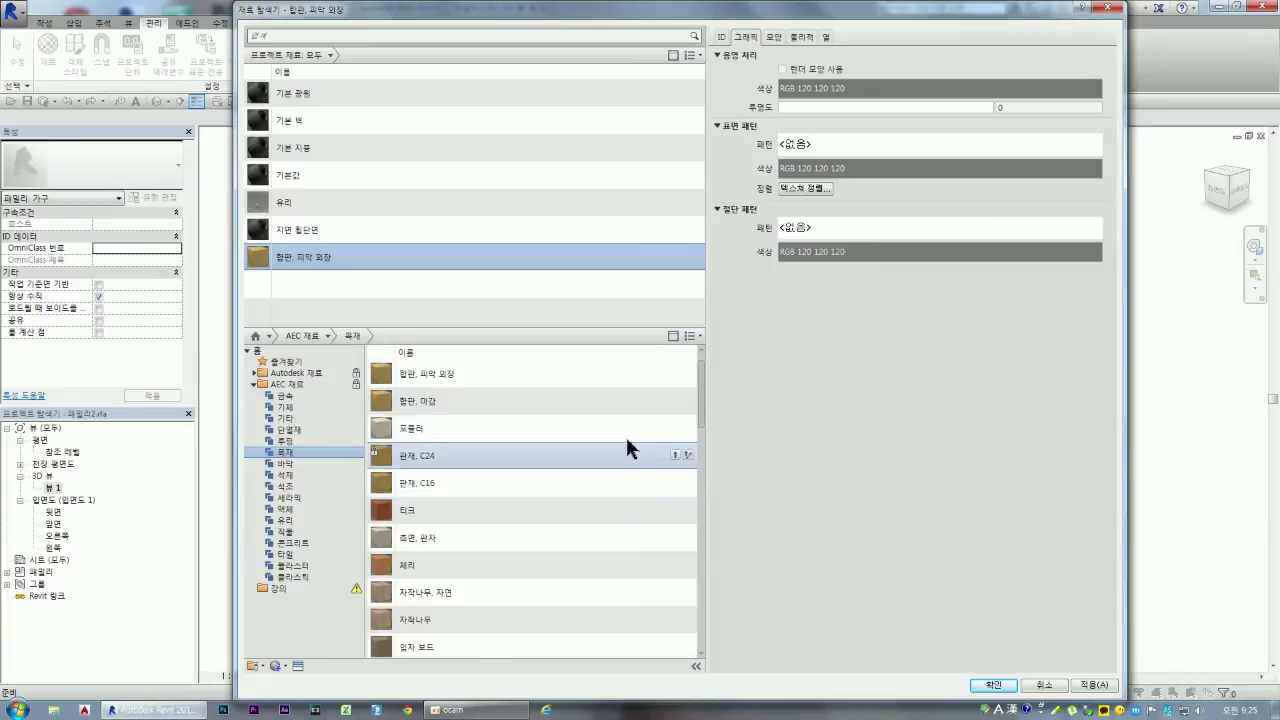
# Step: Compare steel finishes in the metal library and add 스테인리스 스틸, 연마 to the project
pyautogui.click(270, 396)
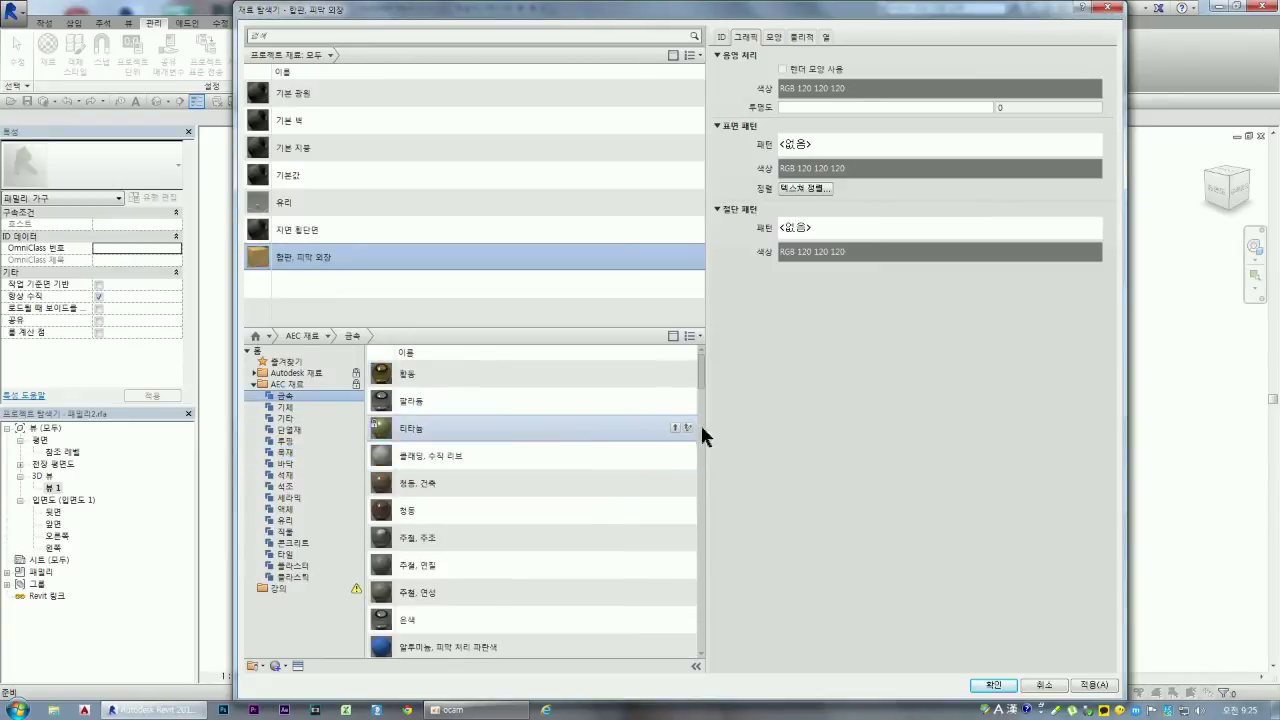
pyautogui.moveTo(703, 387); pyautogui.dragTo(707, 523)
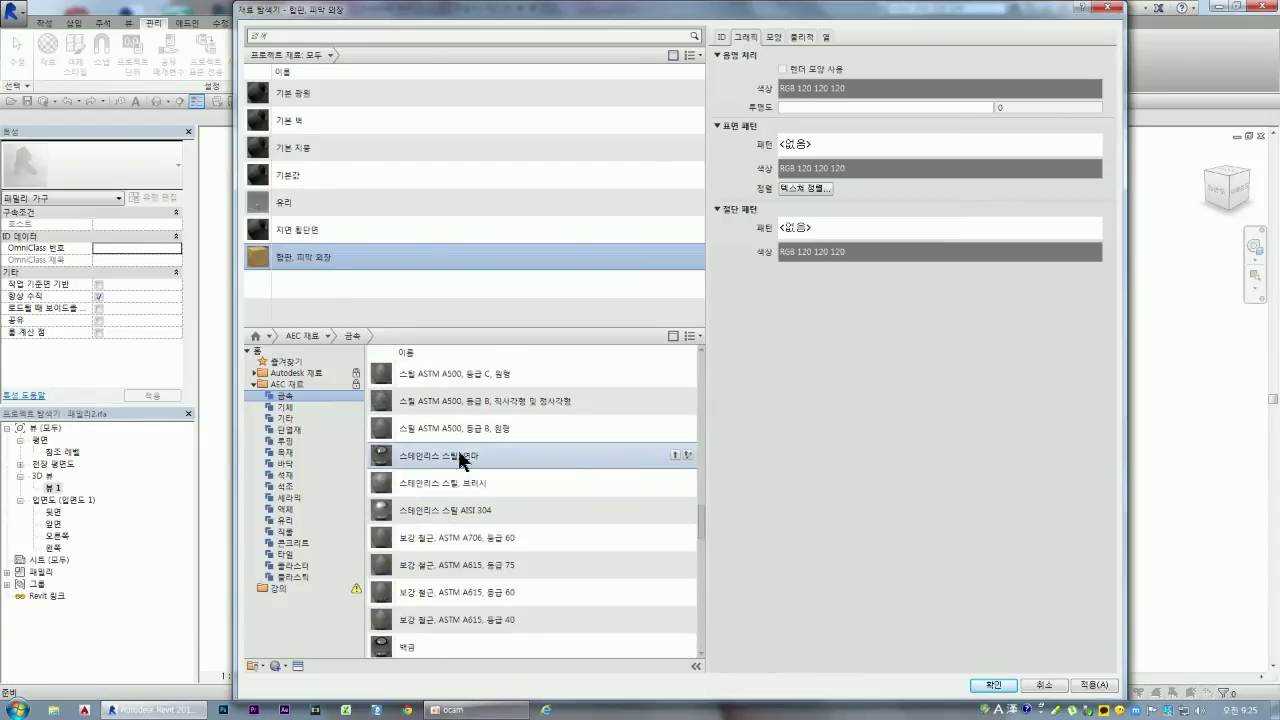
pyautogui.click(462, 460)
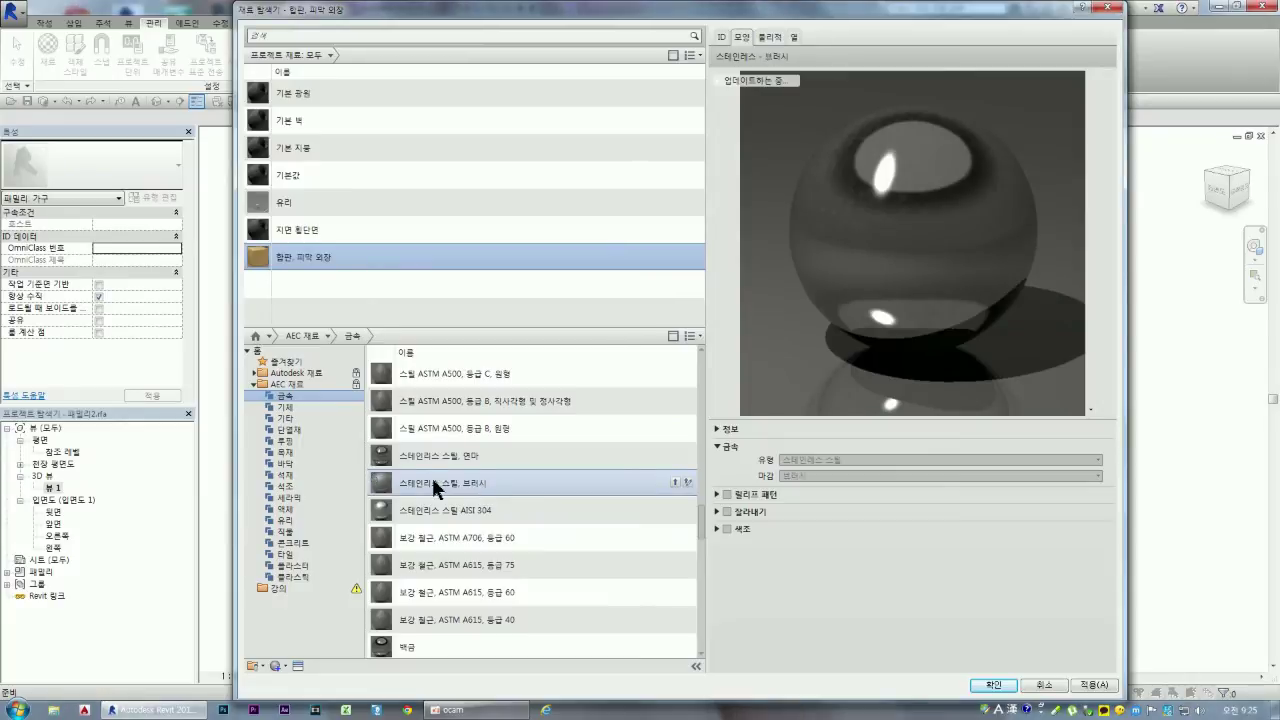
pyautogui.moveTo(478, 483)
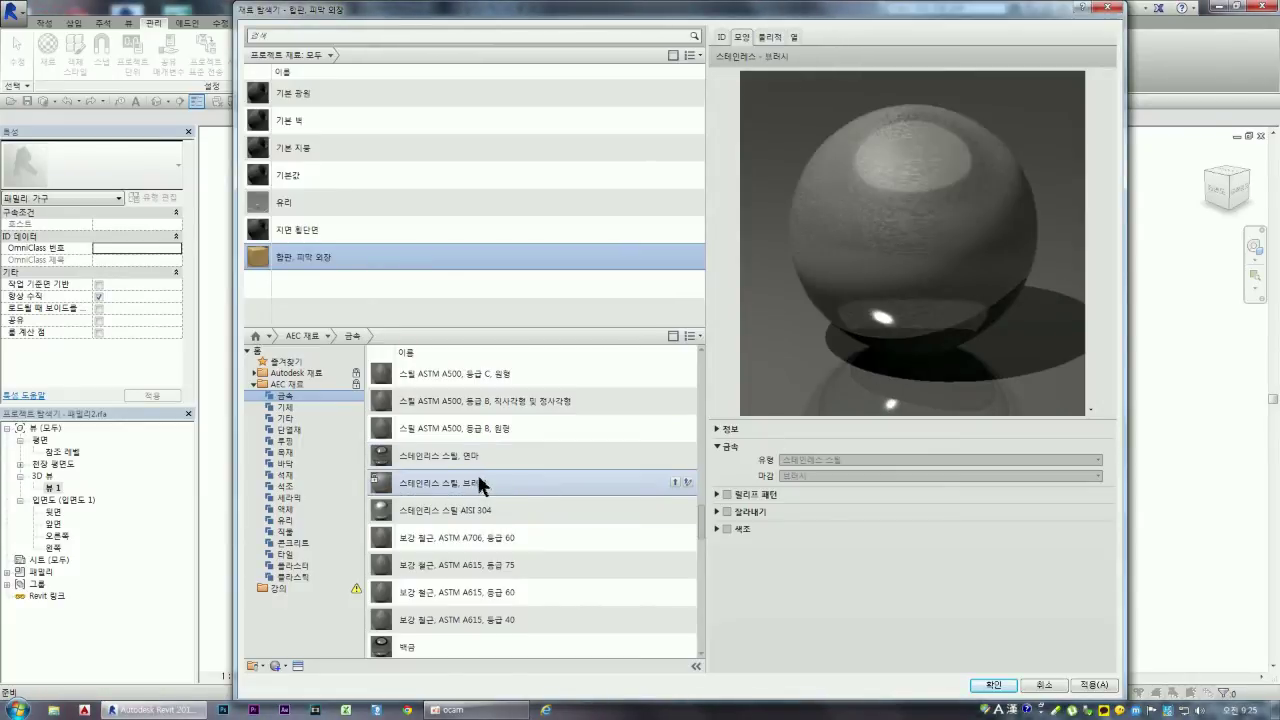
pyautogui.click(438, 509)
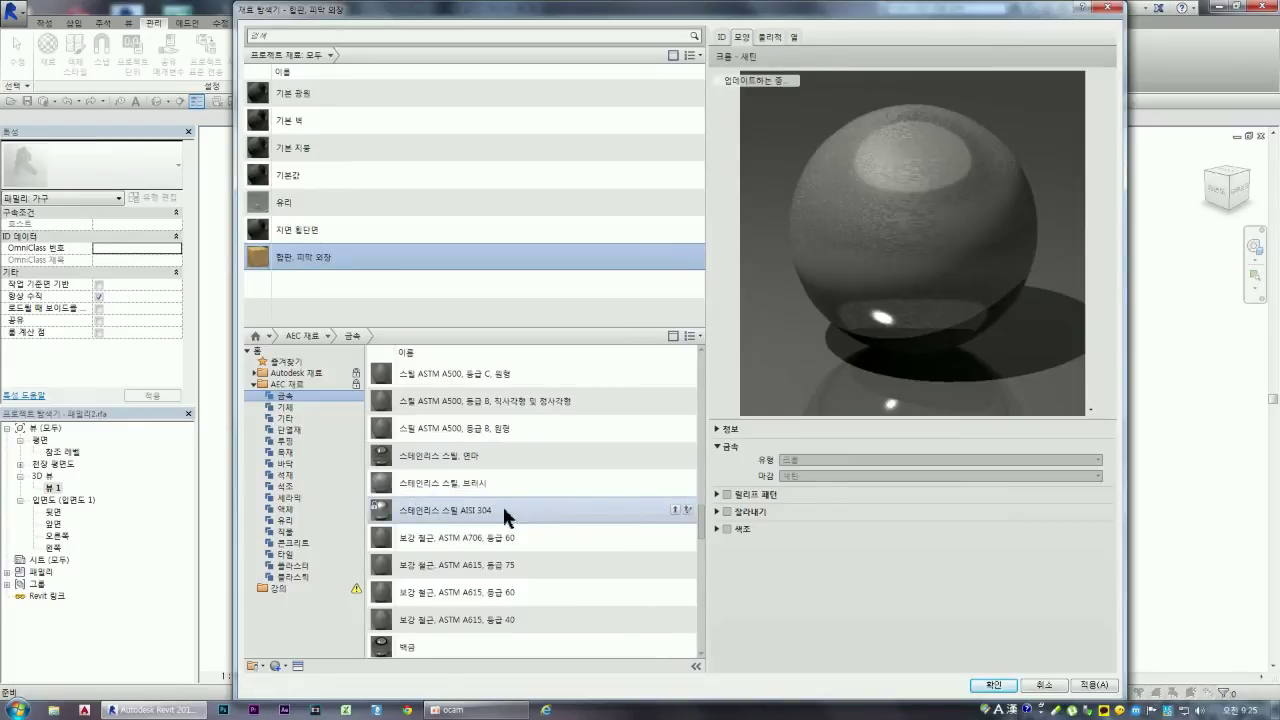
pyautogui.click(438, 452)
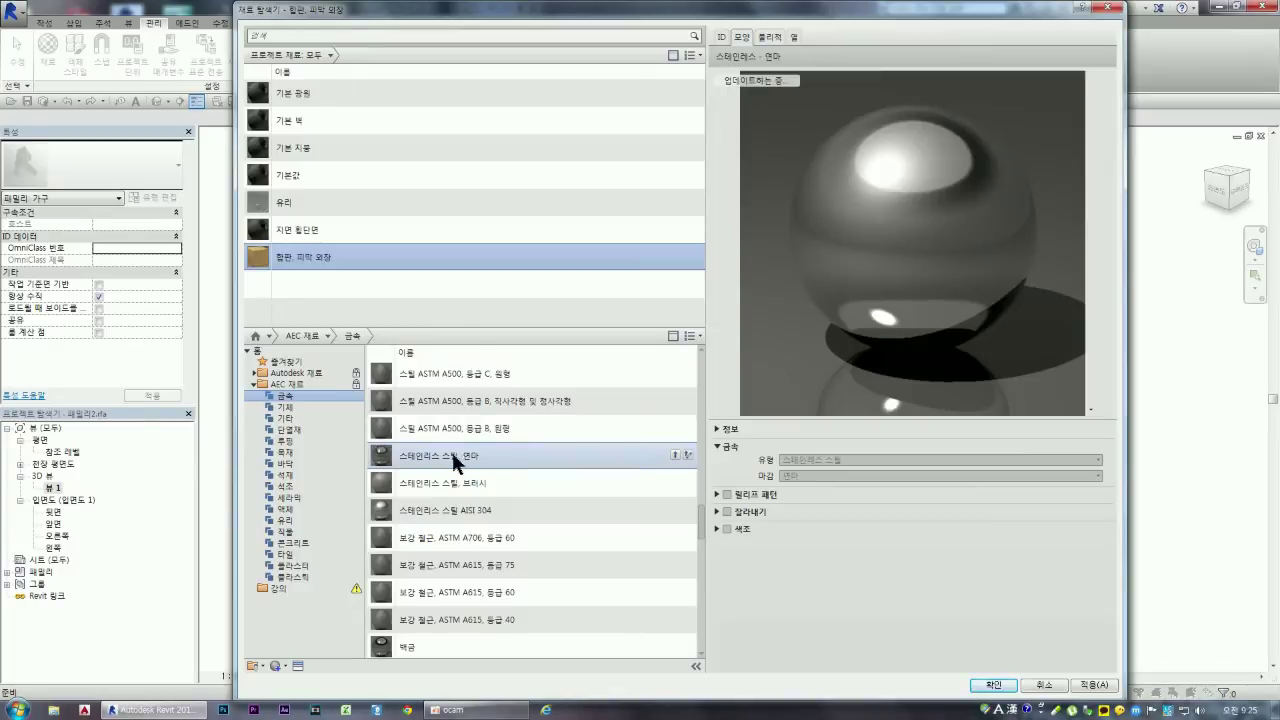
pyautogui.doubleClick(440, 452)
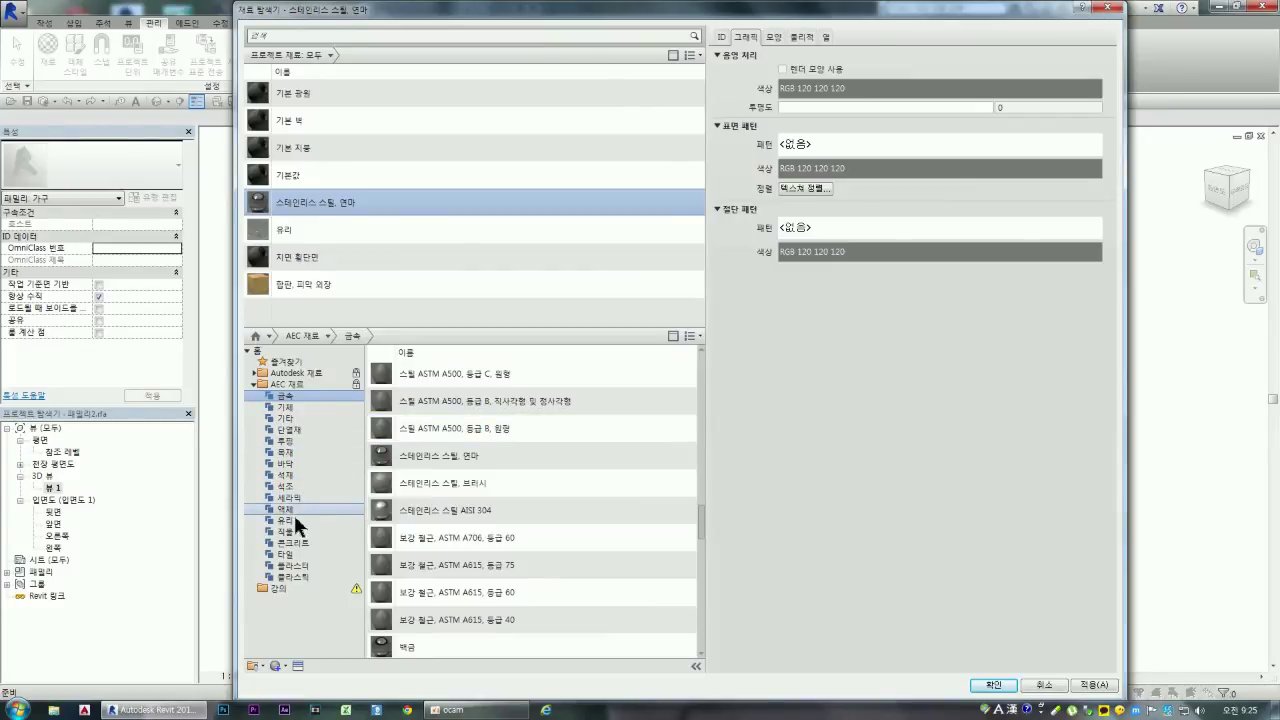
# Step: Add the opaque black plastic 플라스틱, 불투명 검은색 from the plastic library
pyautogui.click(303, 578)
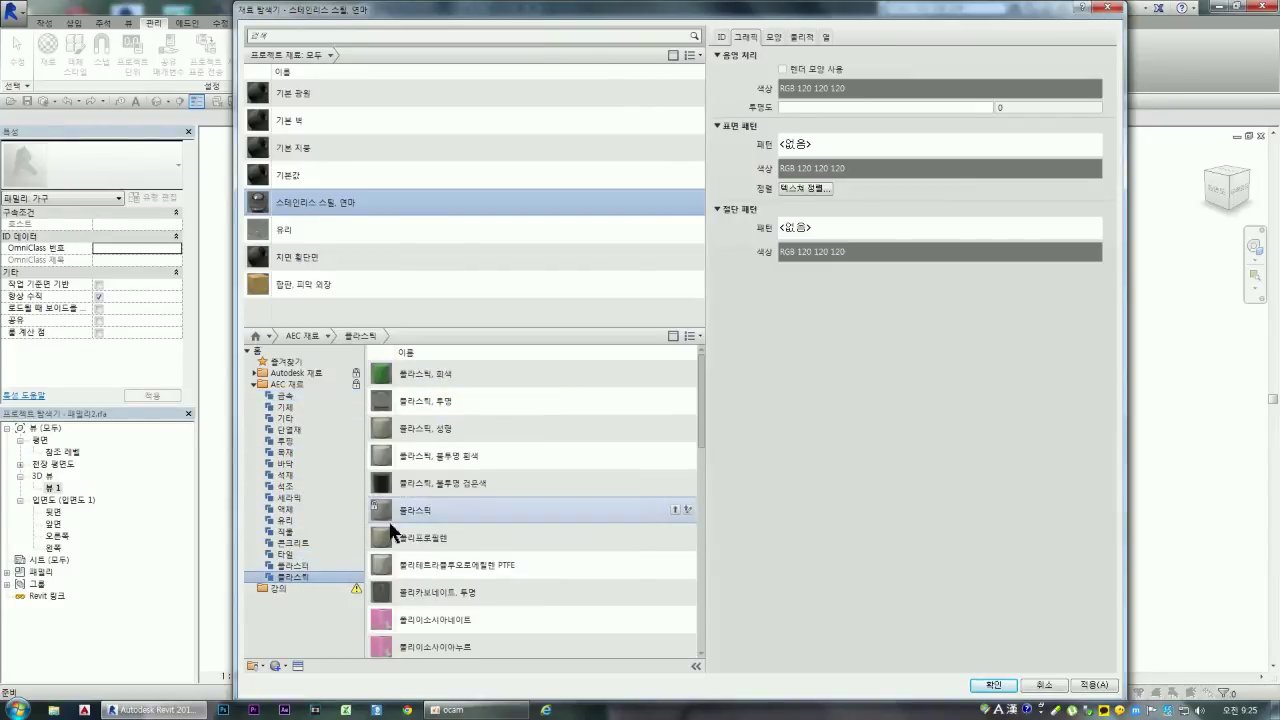
pyautogui.click(431, 481)
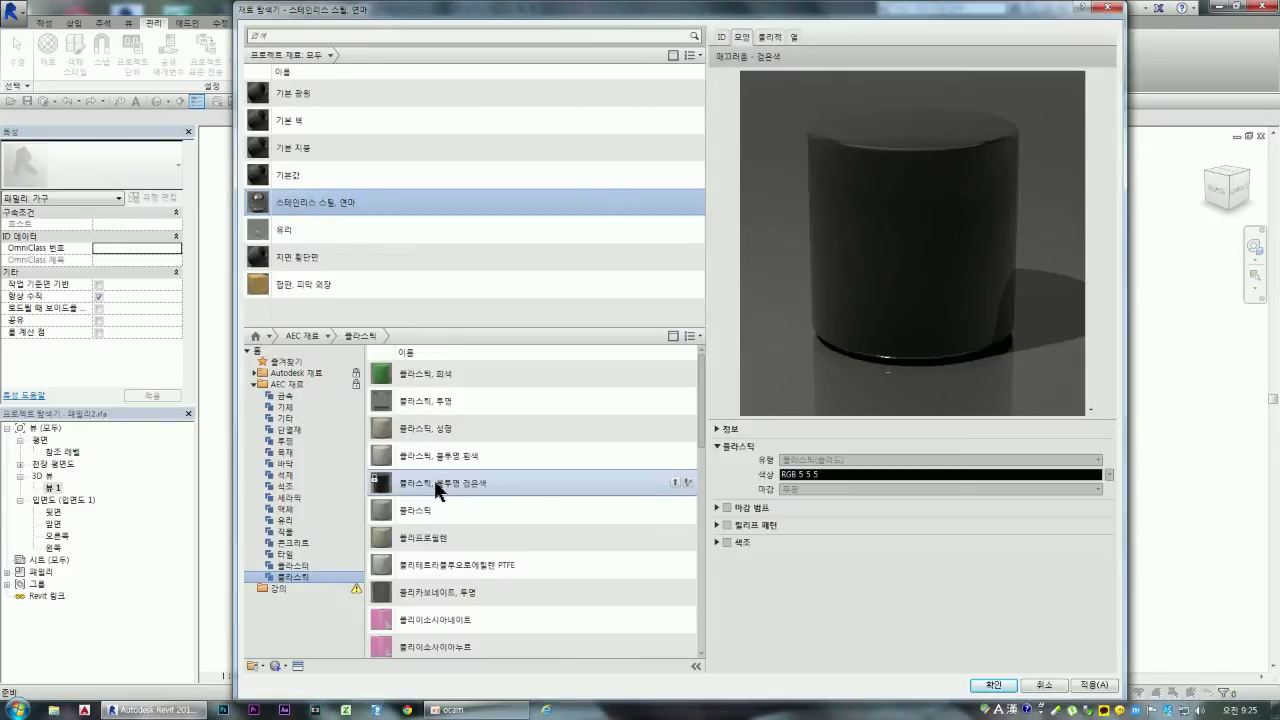
pyautogui.doubleClick(434, 479)
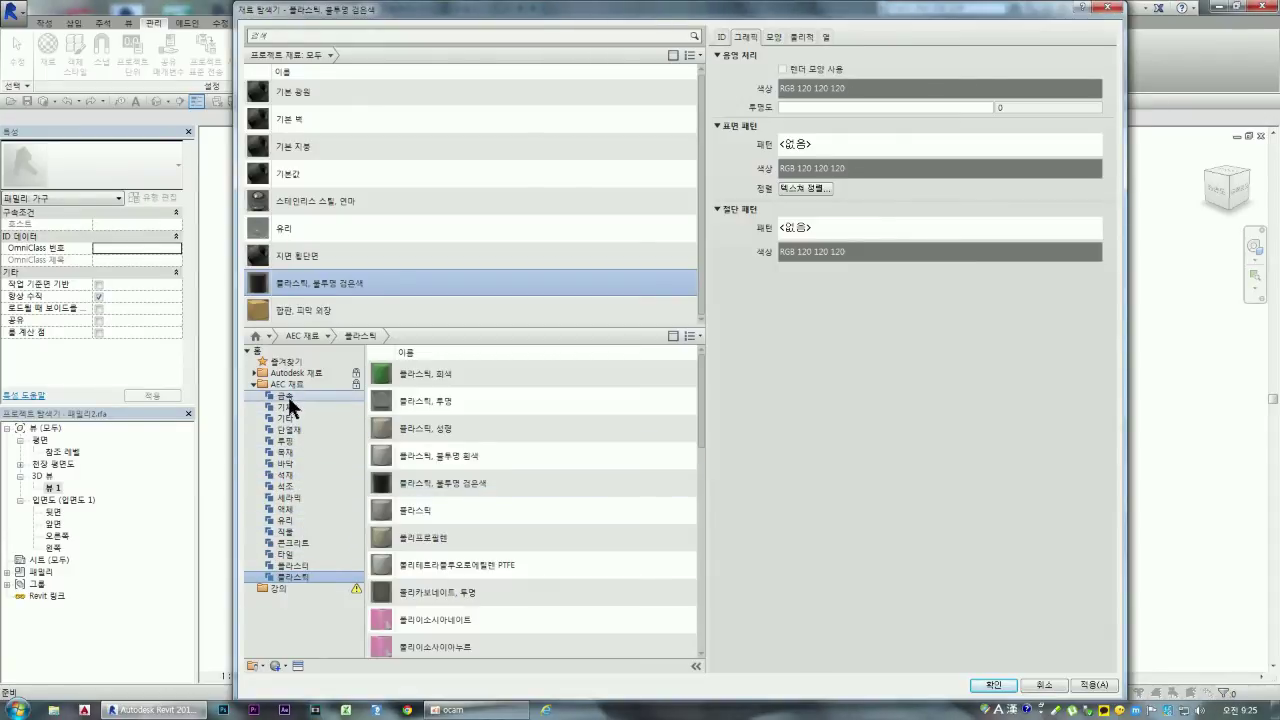
# Step: Browse the AEC library categories: metal, insulation, stone, ceramic, glass, concrete, plaster and plastic
pyautogui.click(285, 396)
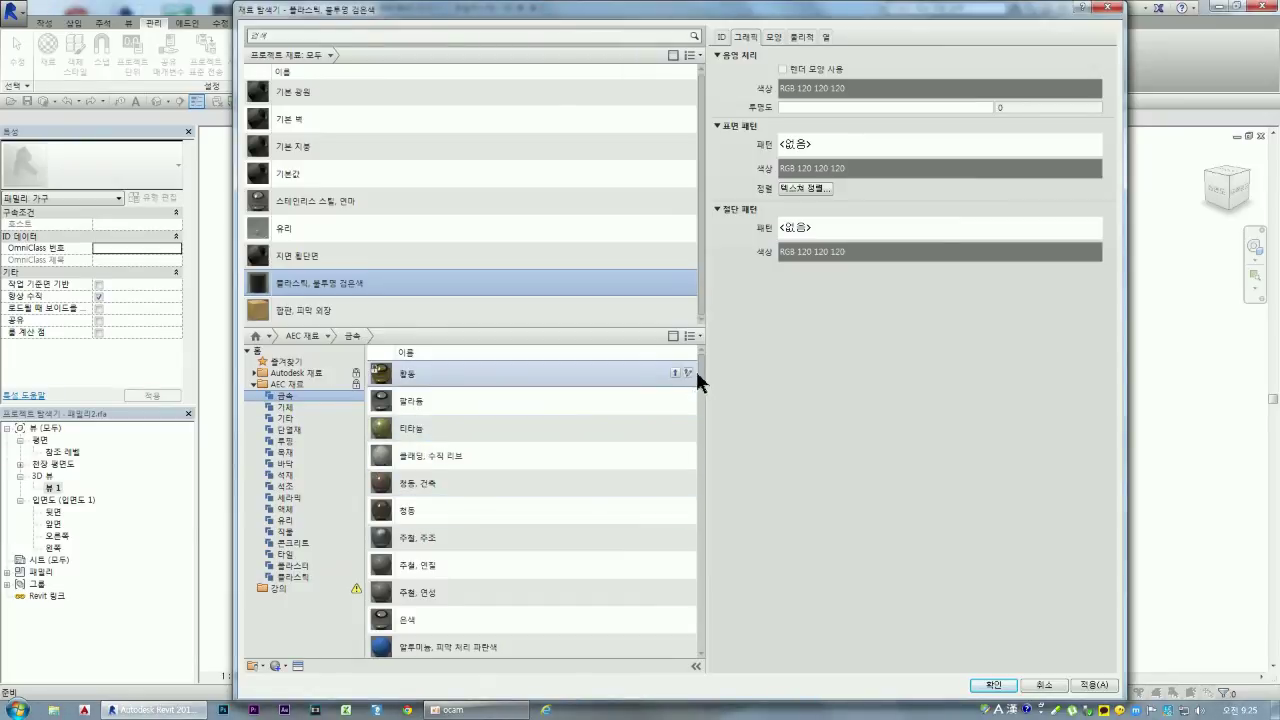
pyautogui.moveTo(699, 367); pyautogui.dragTo(694, 646)
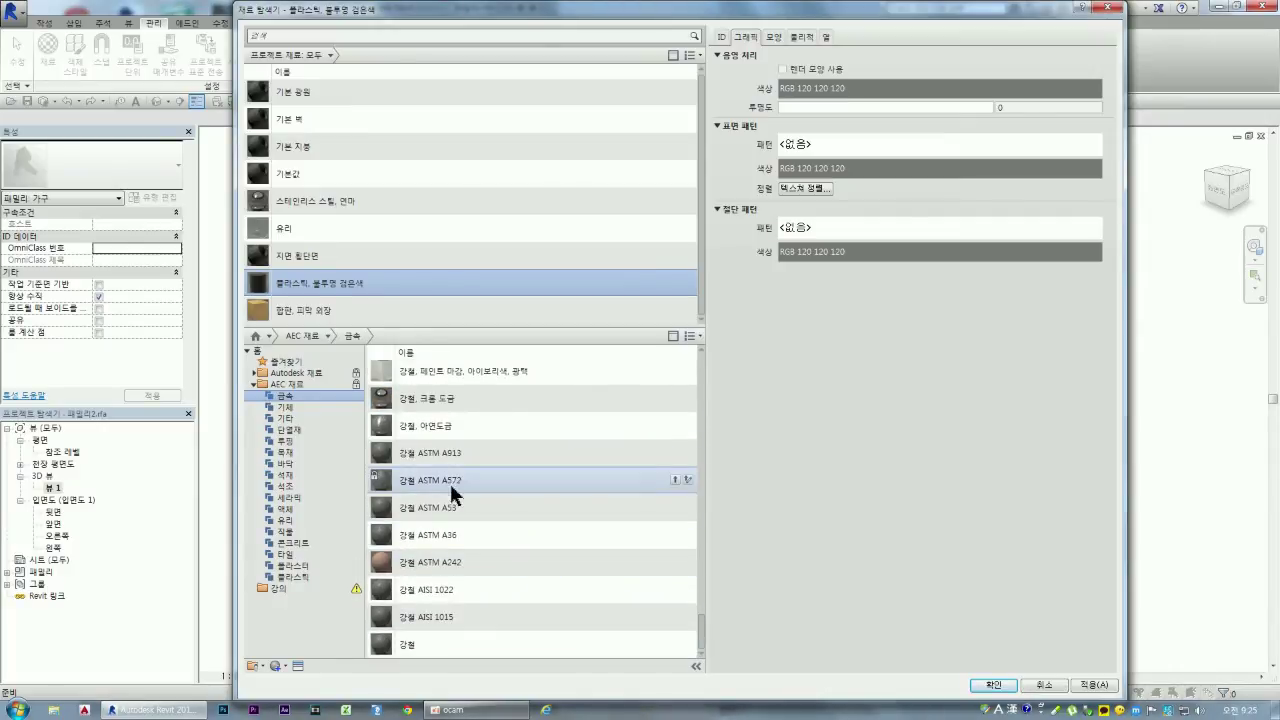
pyautogui.click(297, 562)
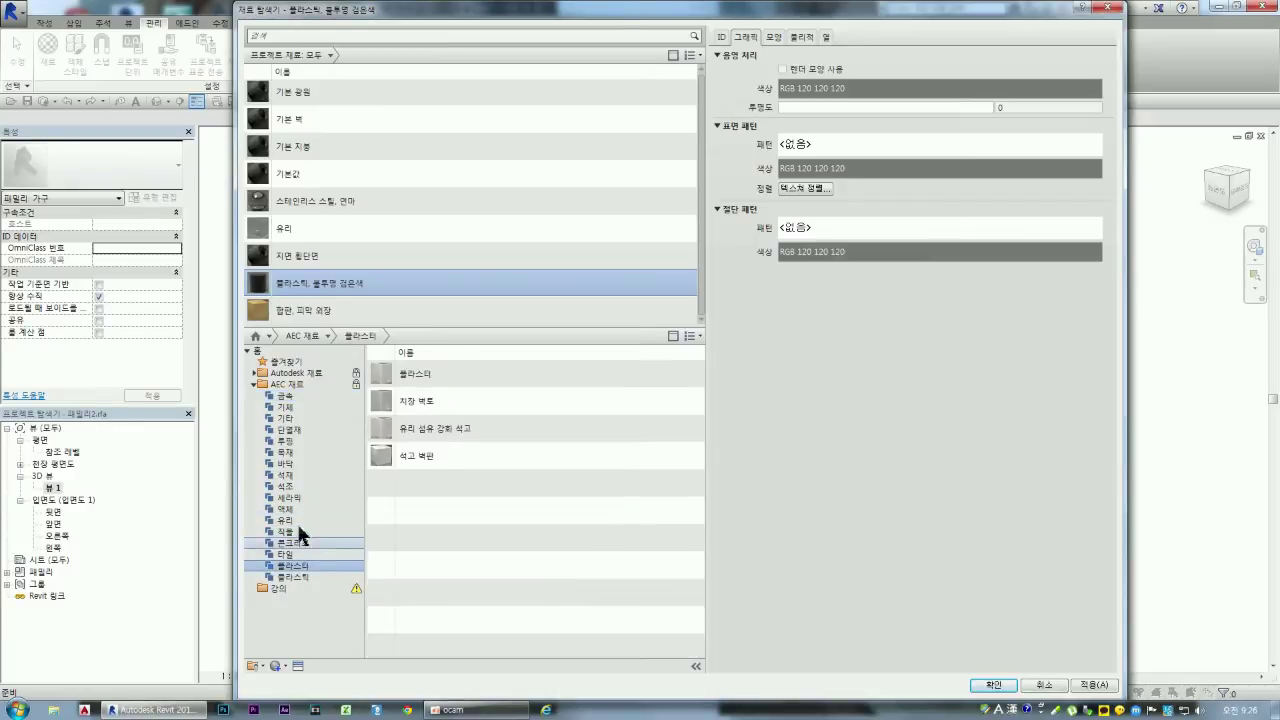
pyautogui.click(294, 414)
pyautogui.moveTo(698, 435)
pyautogui.mouseDown()
pyautogui.moveTo(701, 610)
pyautogui.moveTo(686, 651)
pyautogui.mouseUp()
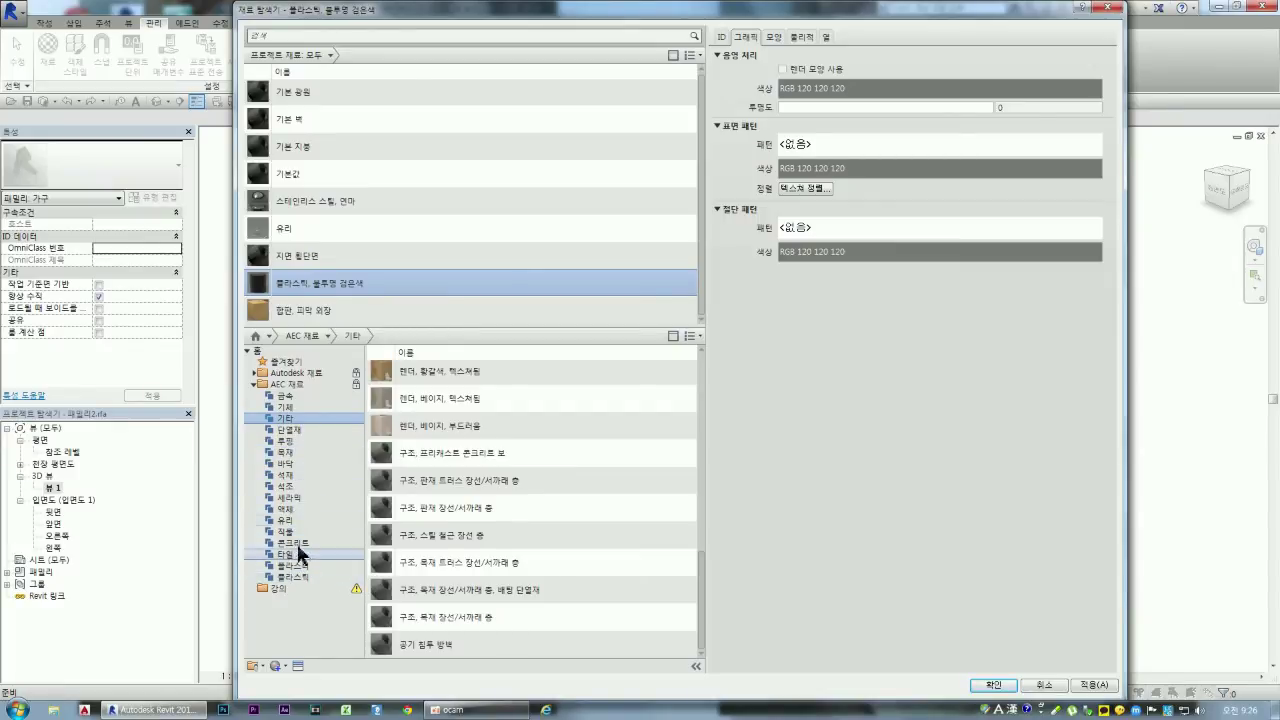
pyautogui.click(287, 384)
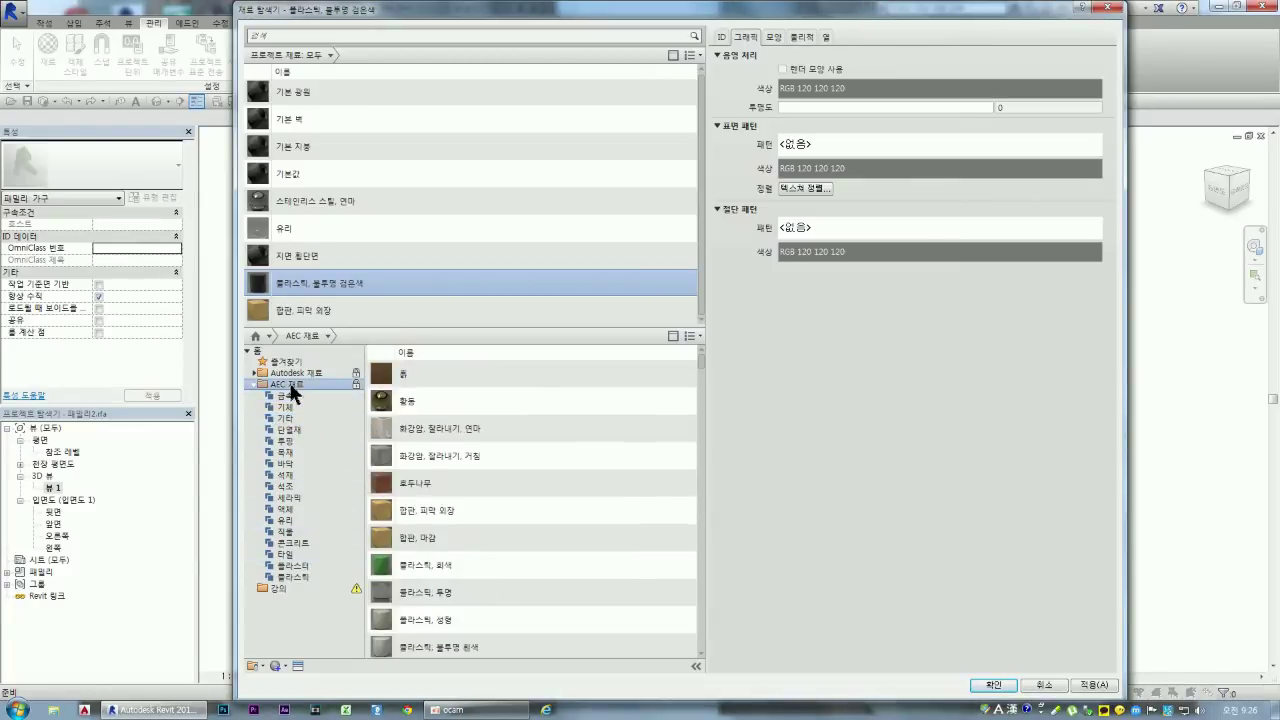
pyautogui.moveTo(702, 364)
pyautogui.mouseDown()
pyautogui.moveTo(695, 646)
pyautogui.moveTo(694, 586)
pyautogui.mouseUp()
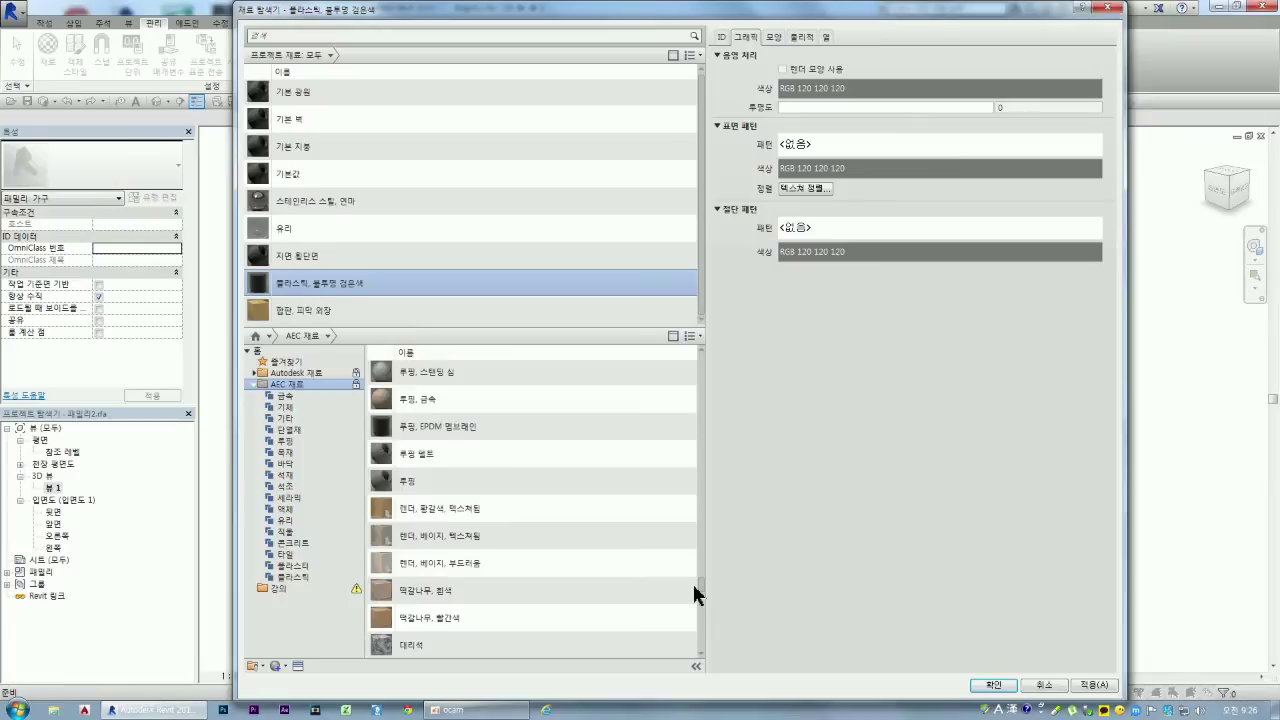
pyautogui.moveTo(694, 584); pyautogui.dragTo(700, 528)
pyautogui.click(285, 396)
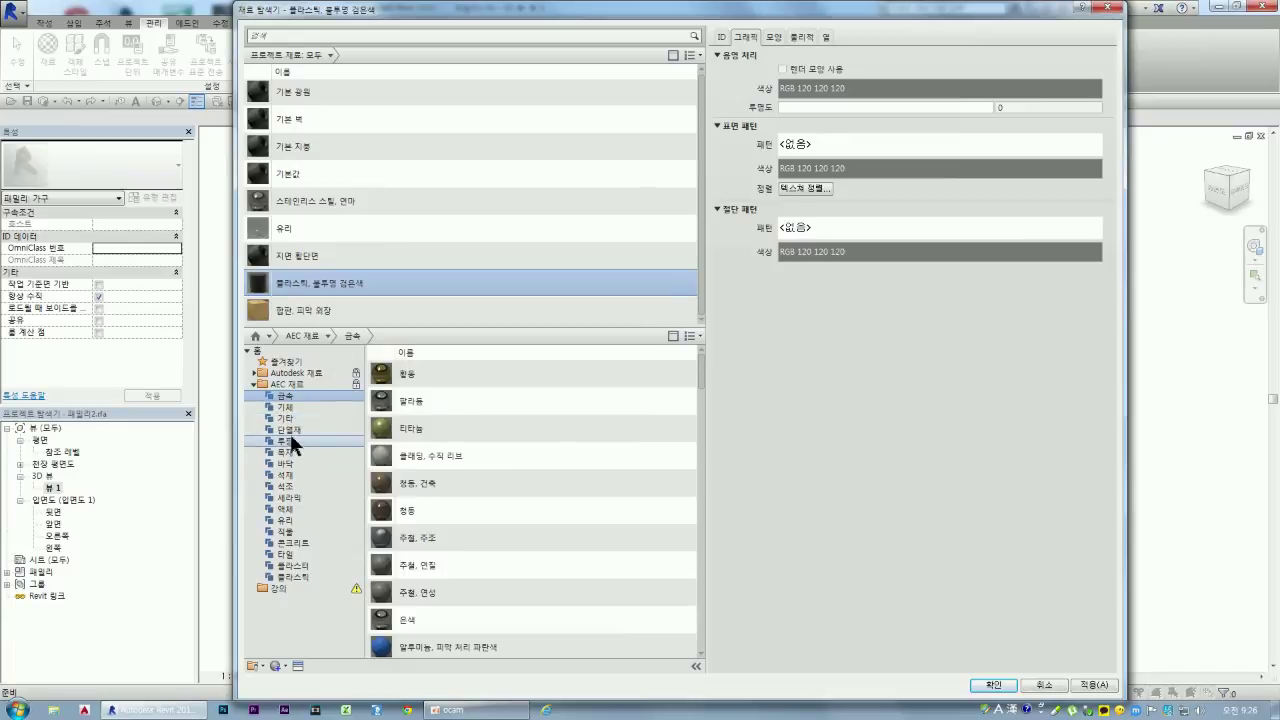
pyautogui.click(290, 431)
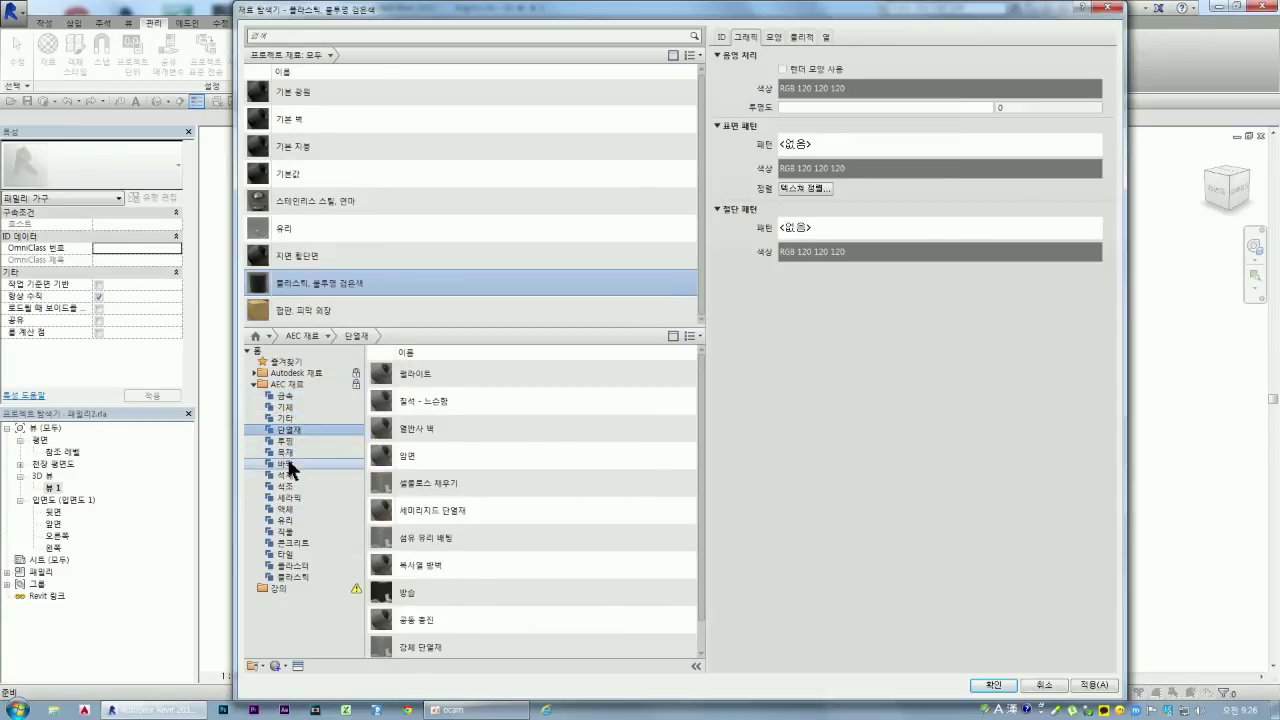
pyautogui.click(287, 463)
pyautogui.click(290, 475)
pyautogui.click(289, 485)
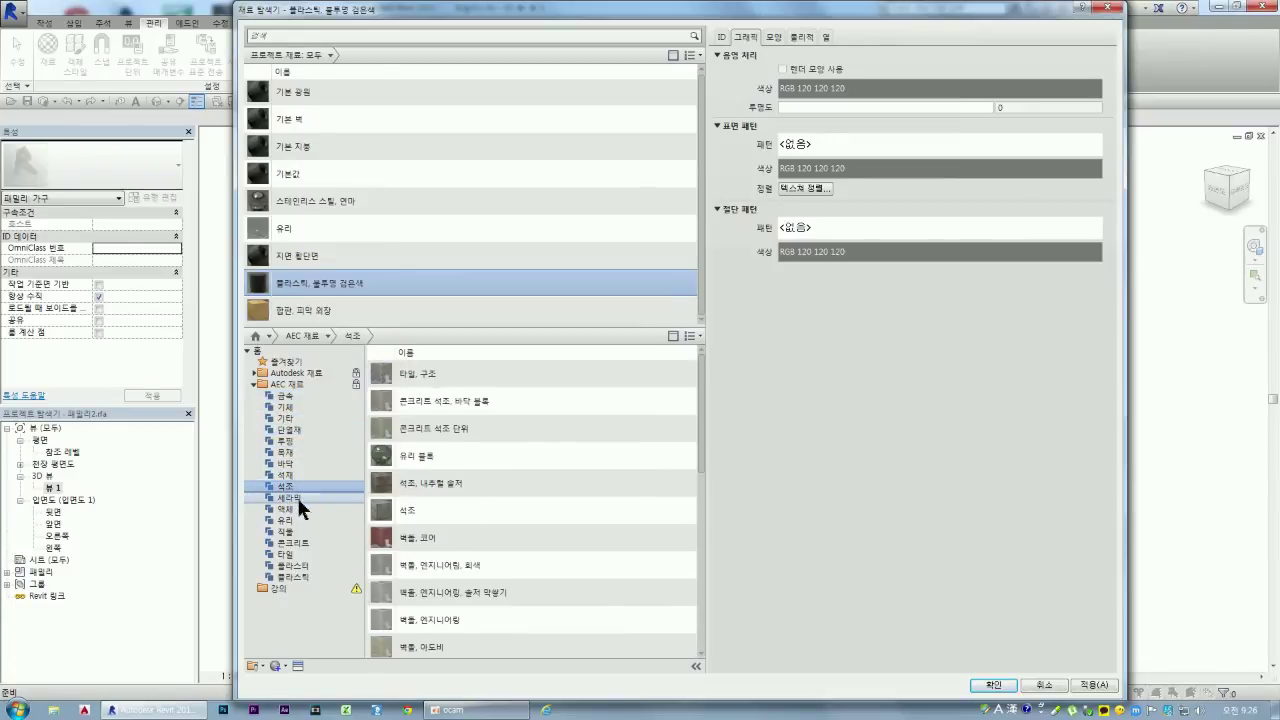
pyautogui.click(292, 497)
pyautogui.click(289, 508)
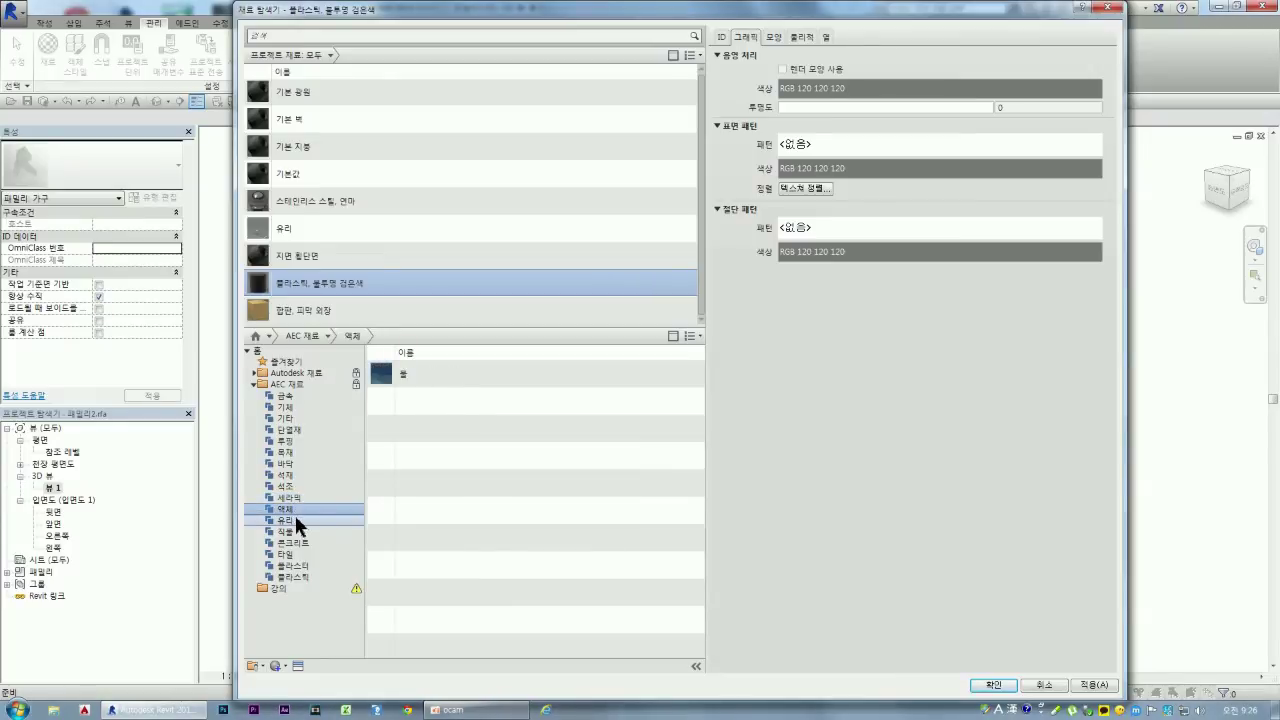
pyautogui.click(292, 520)
pyautogui.click(290, 532)
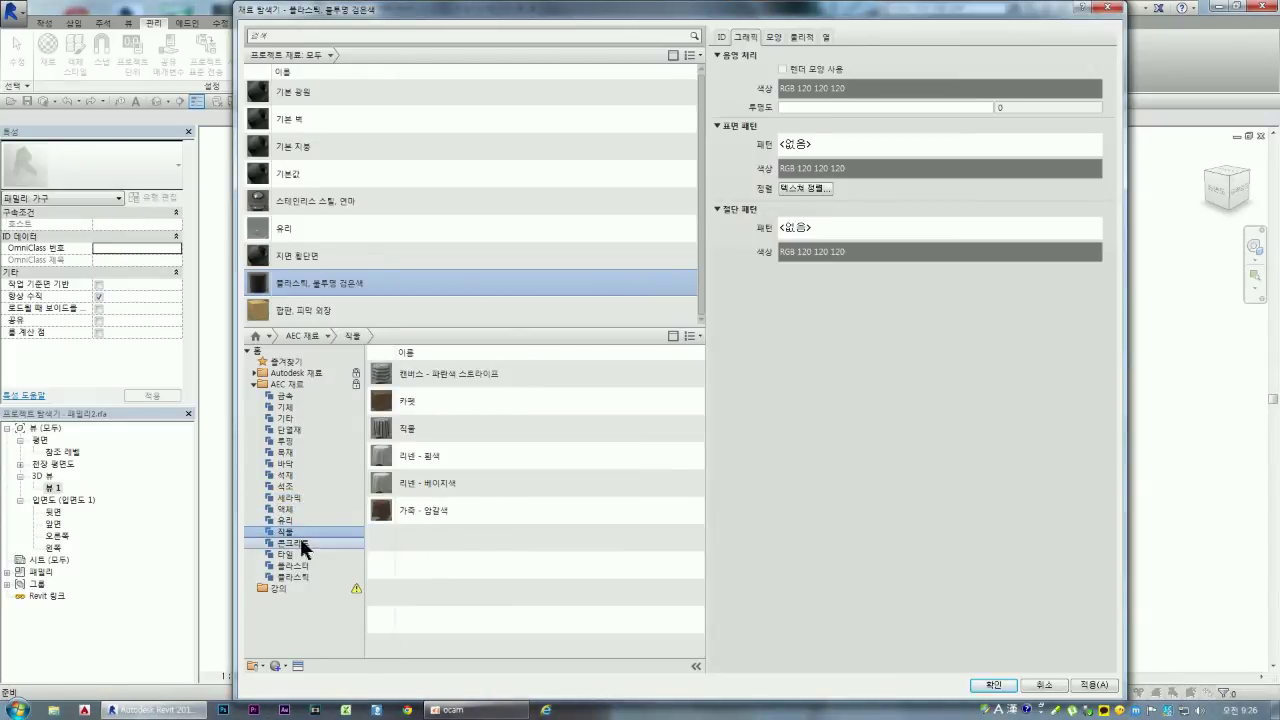
pyautogui.click(299, 543)
pyautogui.click(300, 554)
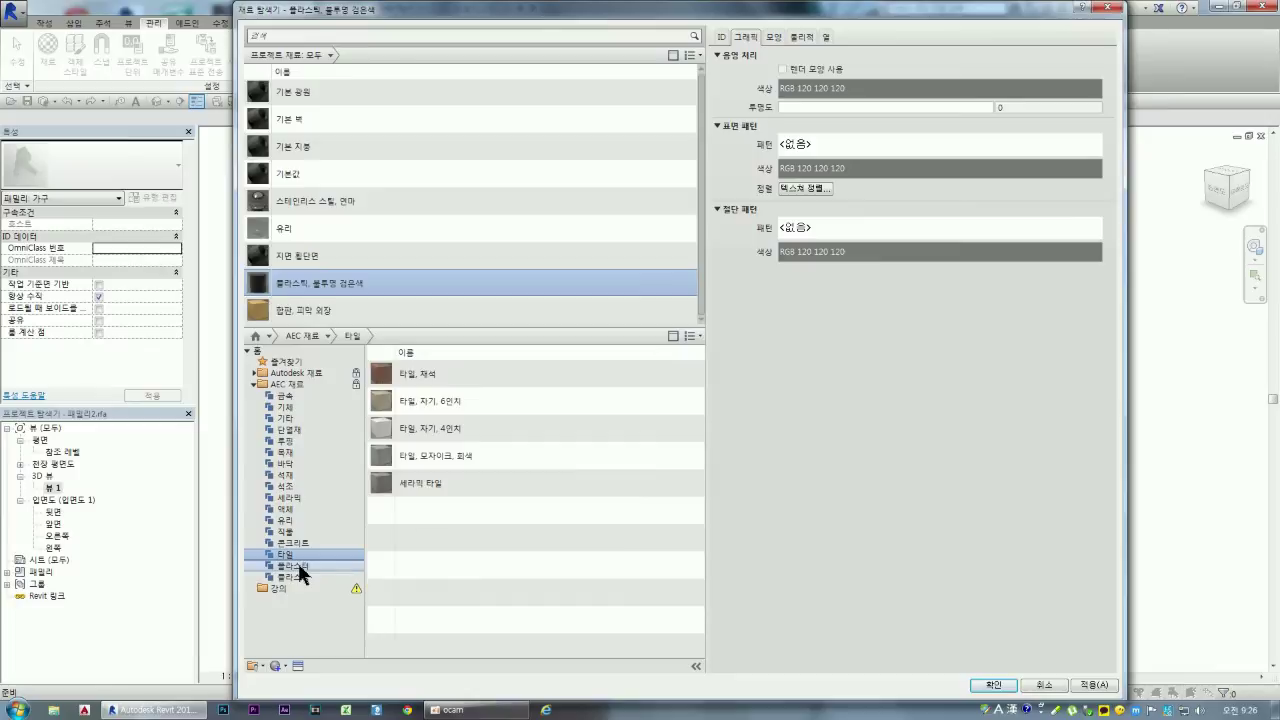
pyautogui.click(297, 564)
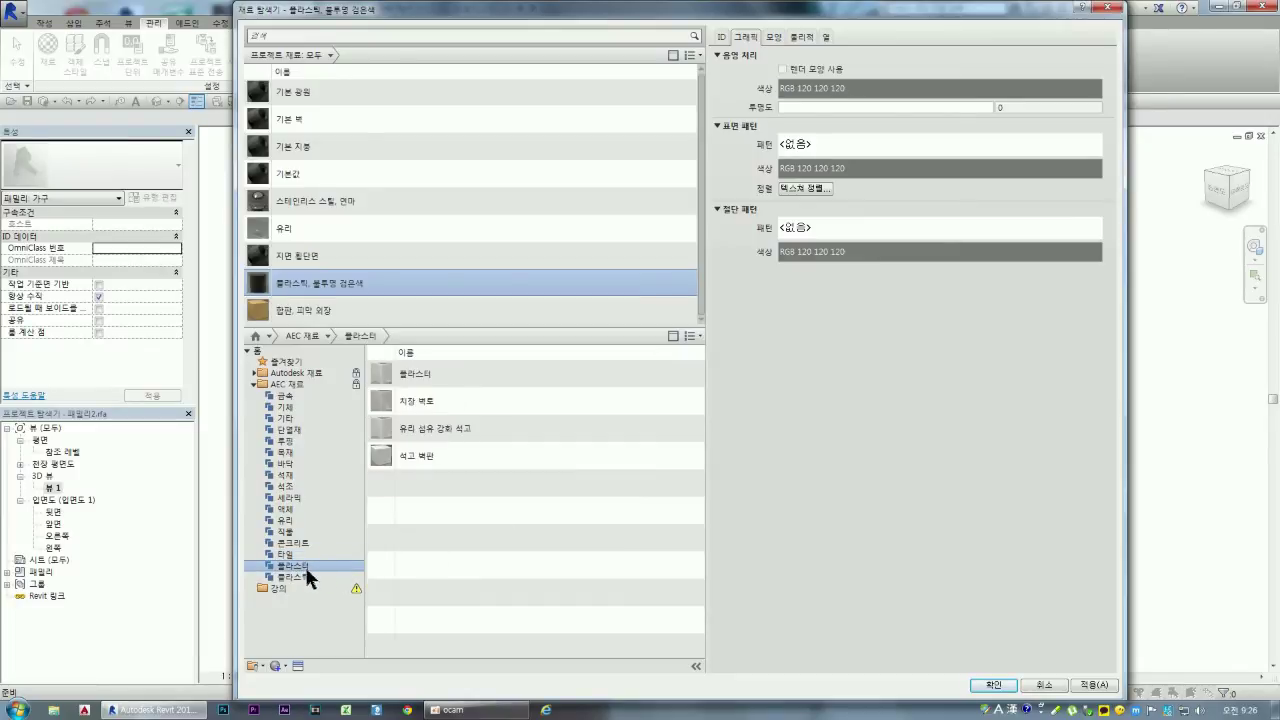
pyautogui.click(289, 578)
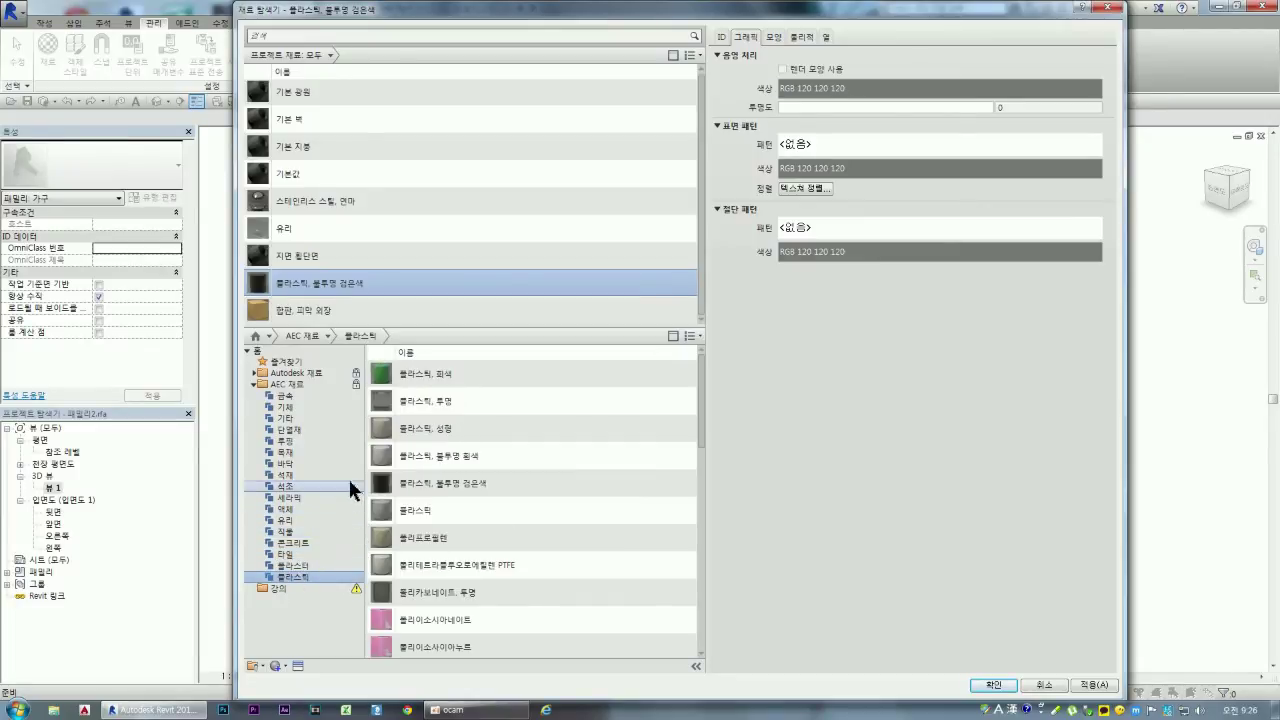
pyautogui.scroll(-2, 700, 440)
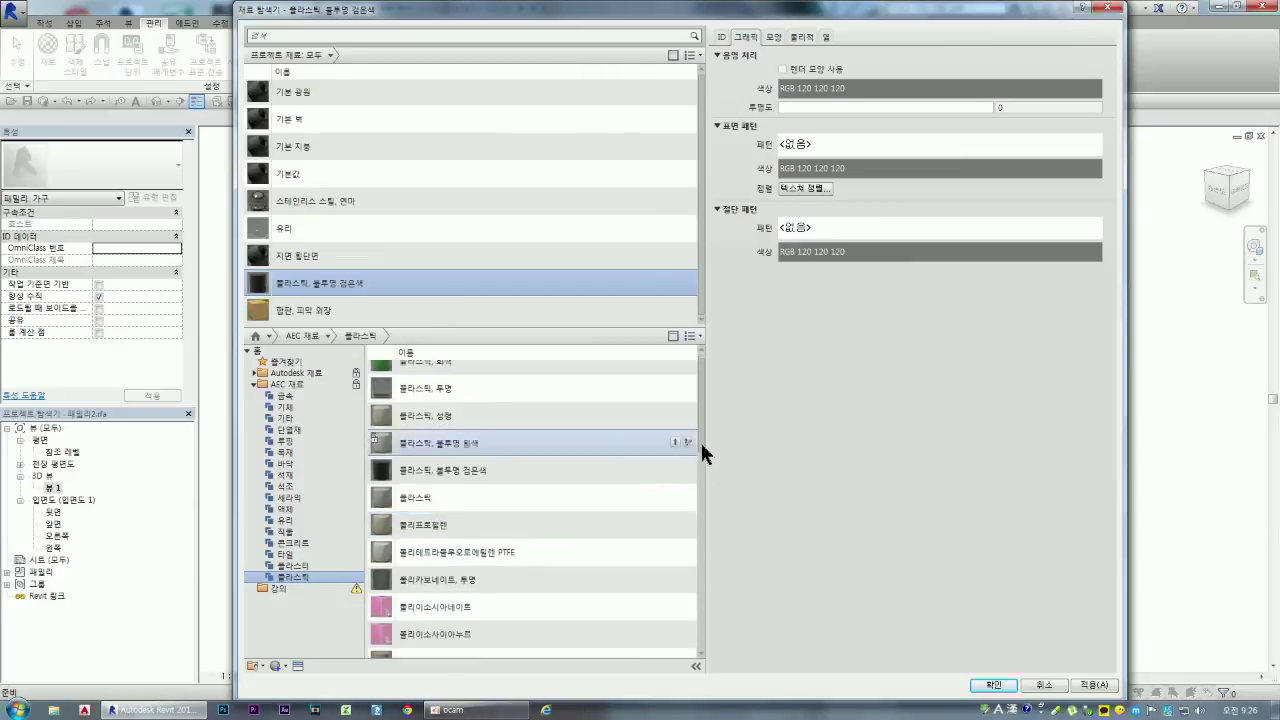
pyautogui.scroll(-5, 700, 586)
pyautogui.scroll(-3, 701, 606)
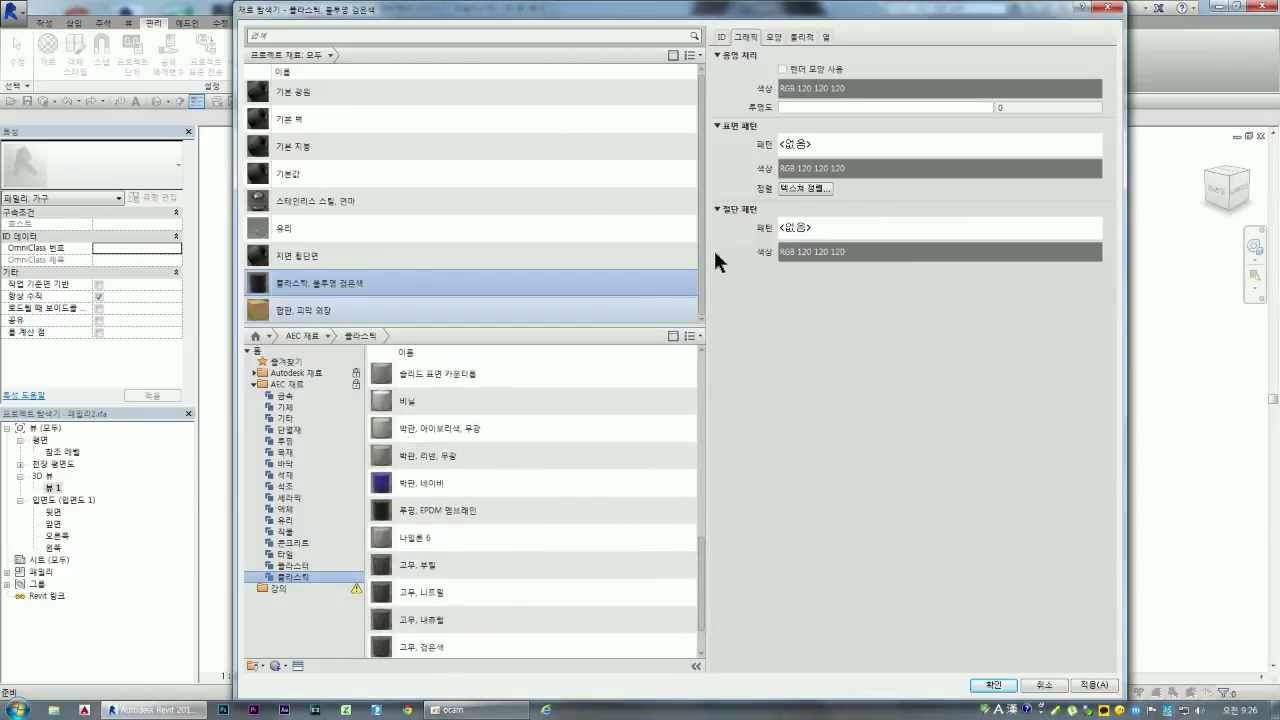
pyautogui.moveTo(700, 572); pyautogui.dragTo(700, 372)
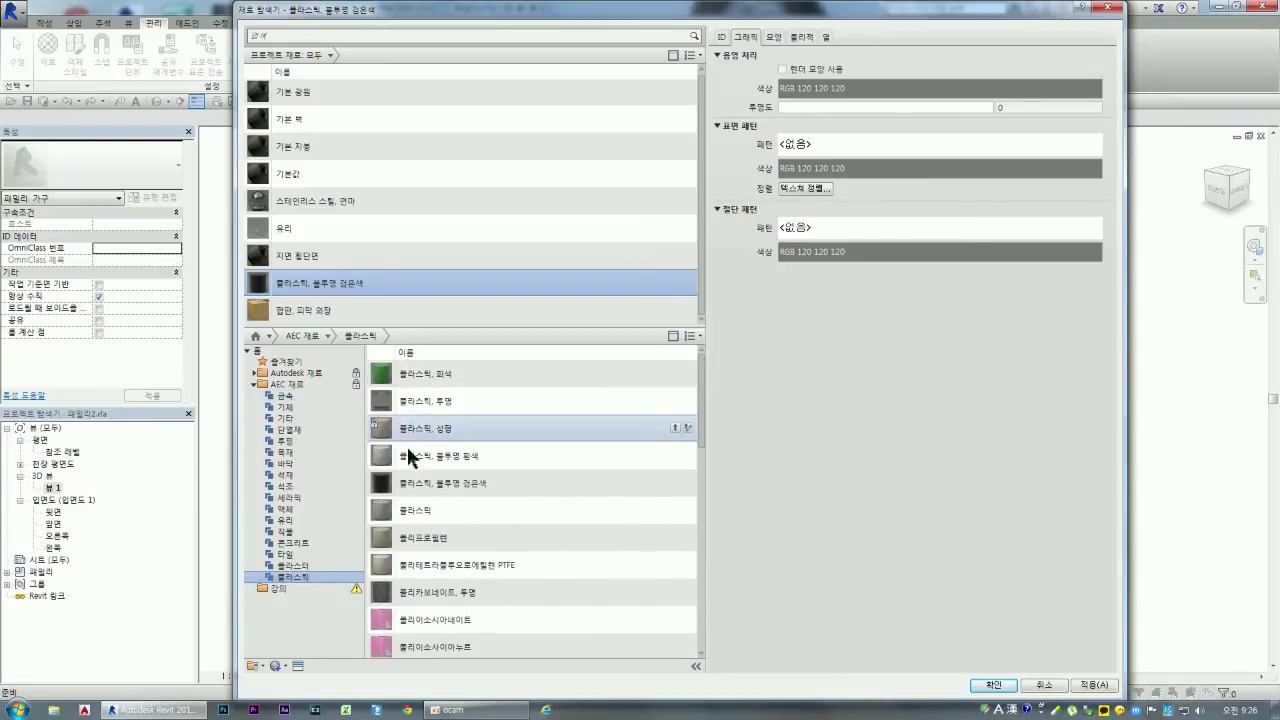
# Step: Expand and browse the Autodesk material library, then collapse it and enlarge the list
pyautogui.click(254, 373)
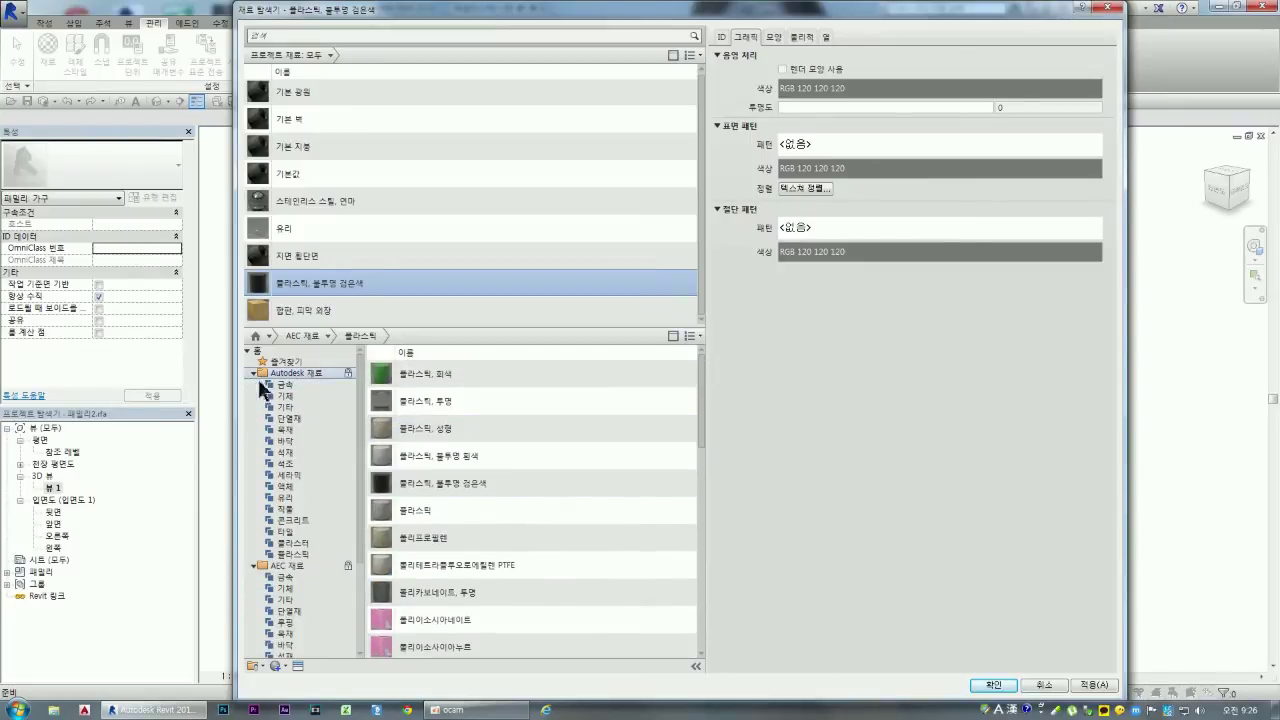
pyautogui.click(303, 543)
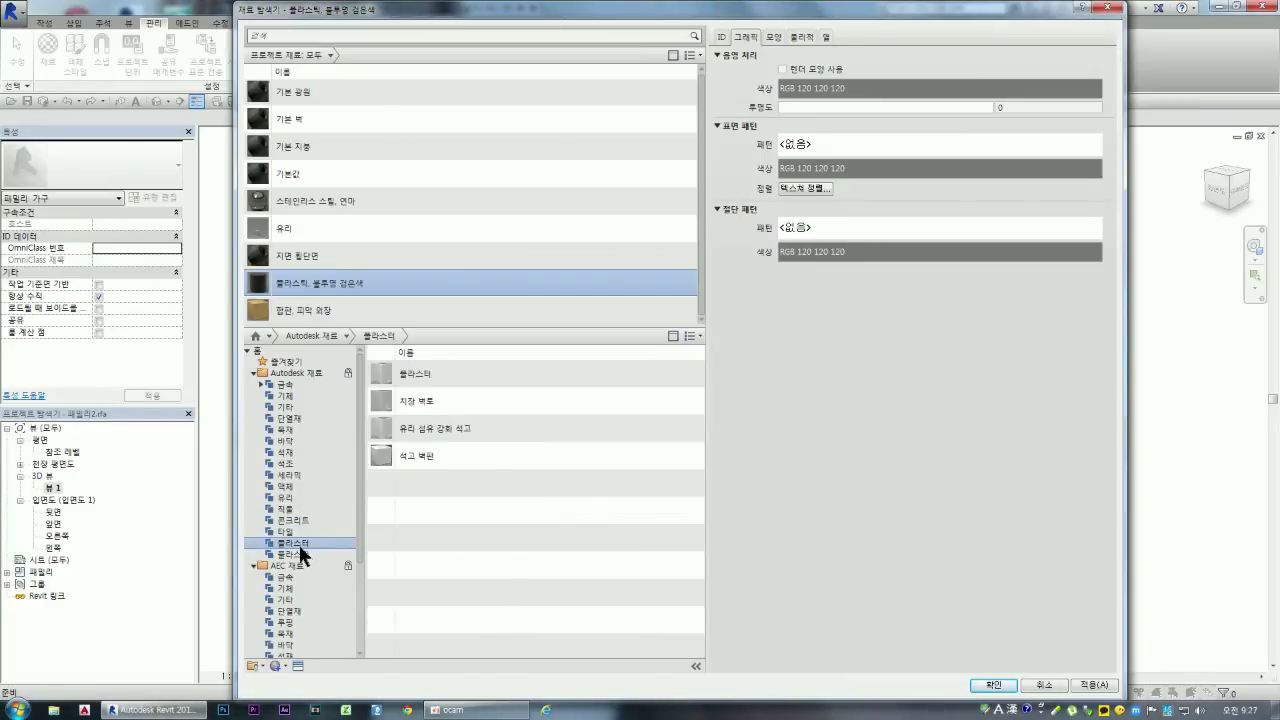
pyautogui.click(300, 554)
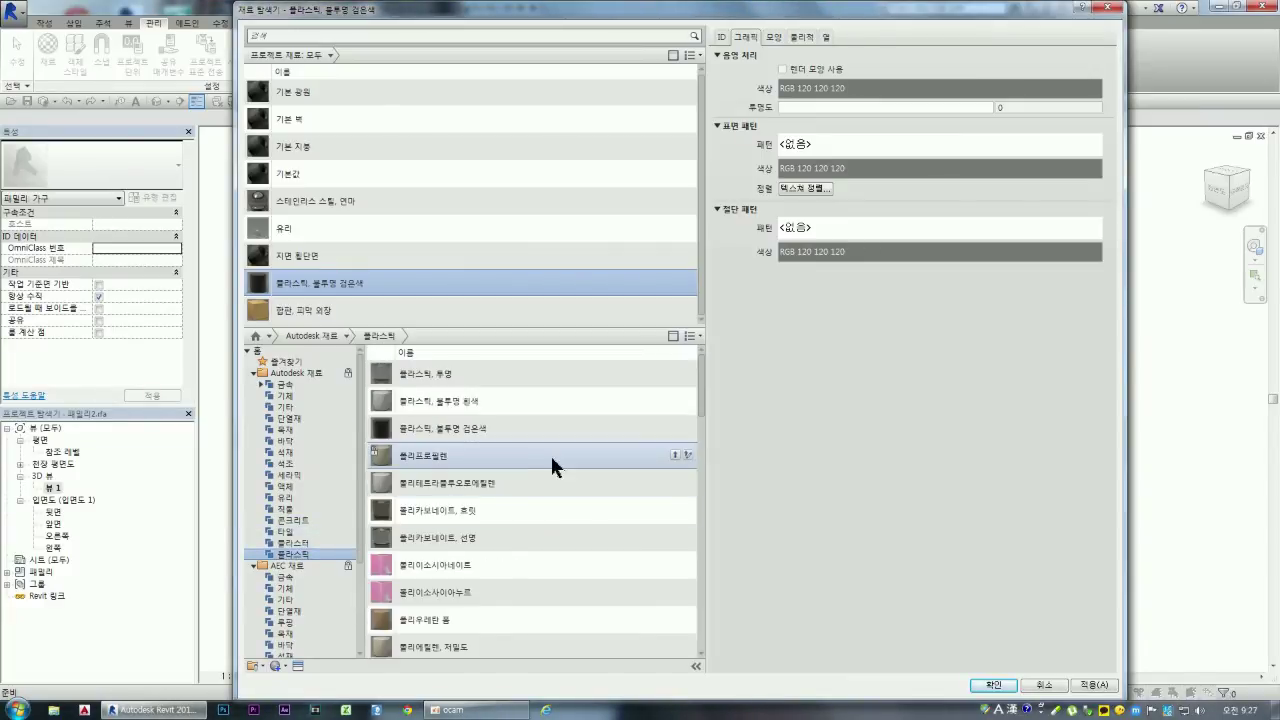
pyautogui.moveTo(697, 395); pyautogui.dragTo(703, 648)
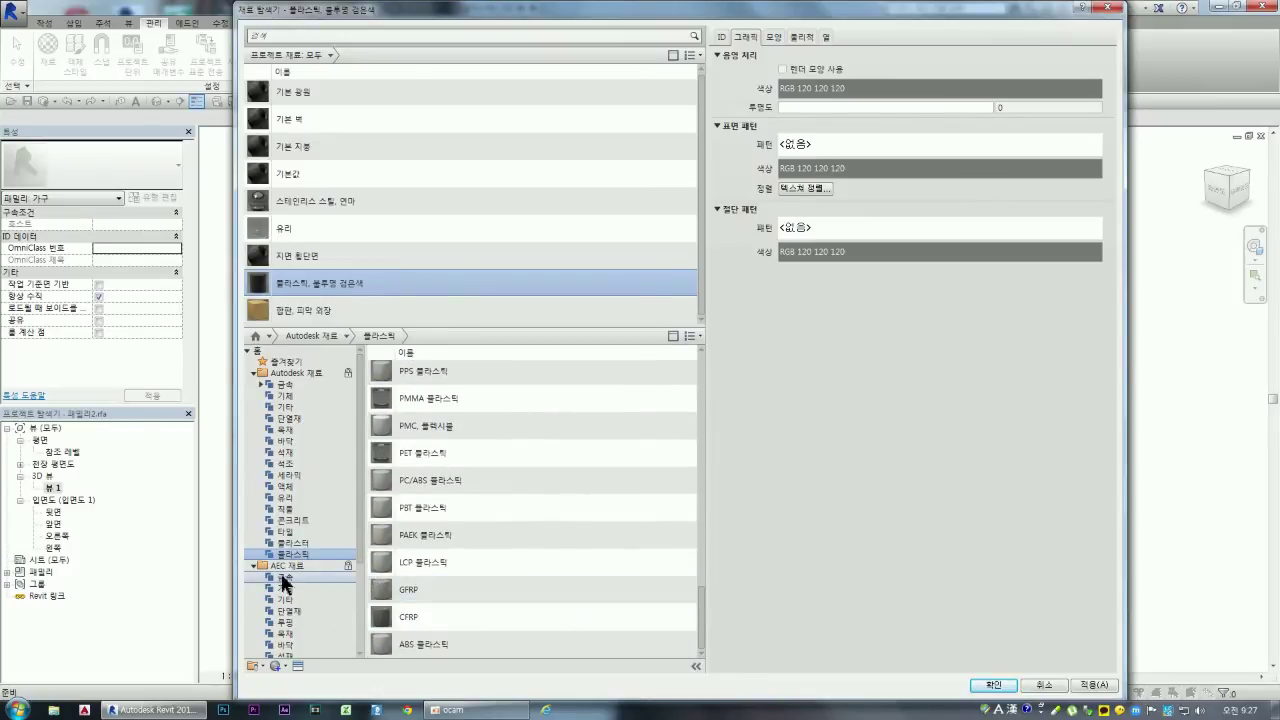
pyautogui.click(255, 373)
pyautogui.click(287, 396)
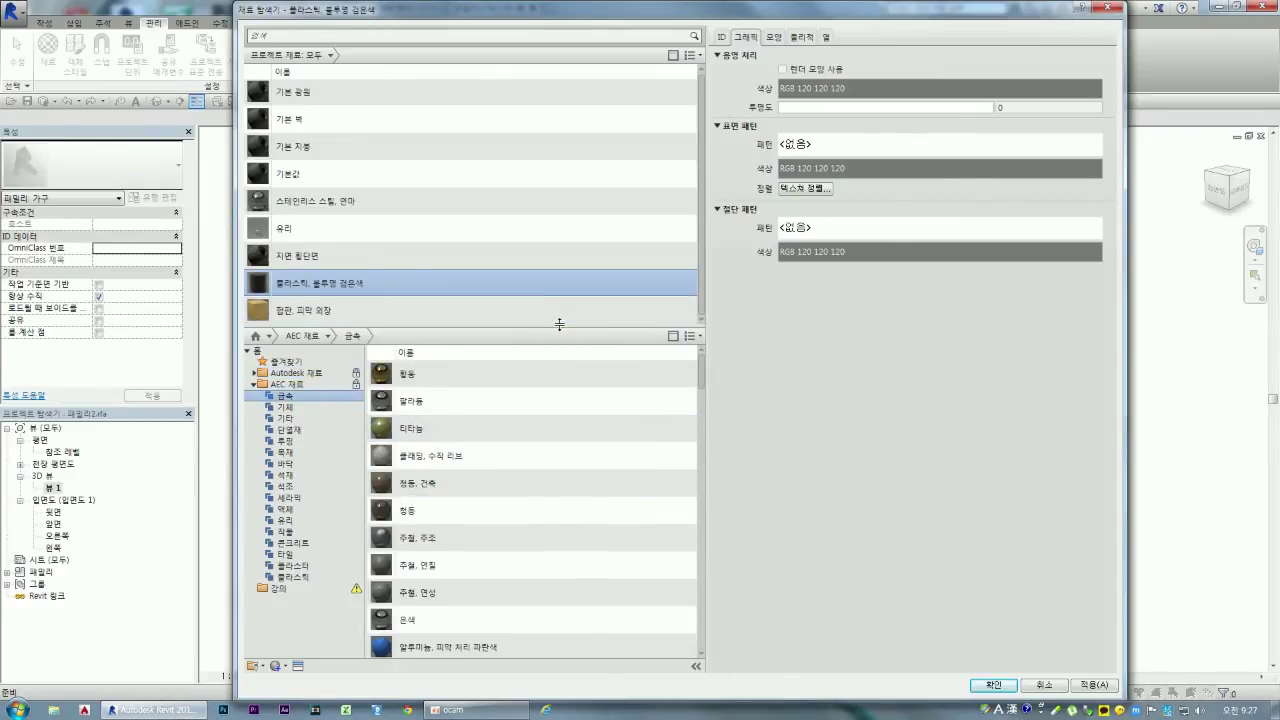
pyautogui.moveTo(565, 326); pyautogui.dragTo(565, 140)
pyautogui.scroll(-5, 540, 483)
pyautogui.scroll(-5, 535, 482)
pyautogui.scroll(-5, 537, 490)
pyautogui.scroll(-3, 537, 490)
# Step: Preview the 페인트 paint in the AEC 기타 category and add it to the project
pyautogui.click(285, 223)
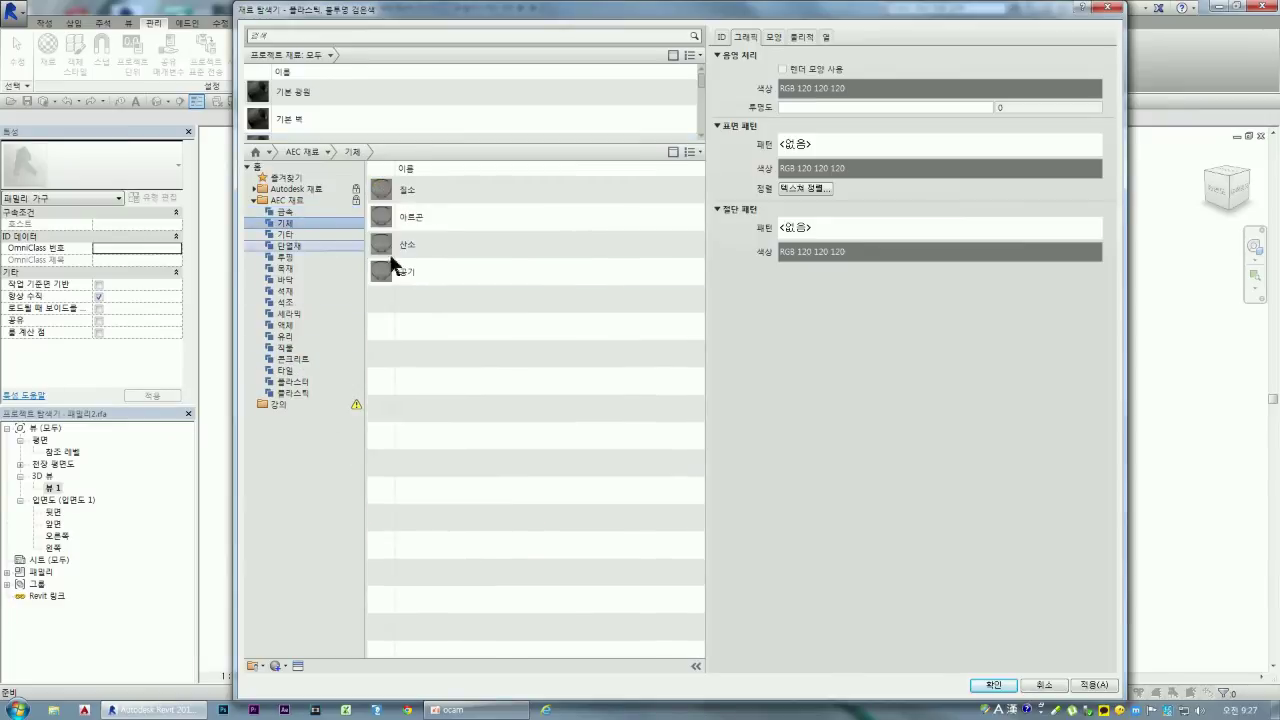
pyautogui.click(287, 233)
pyautogui.click(412, 216)
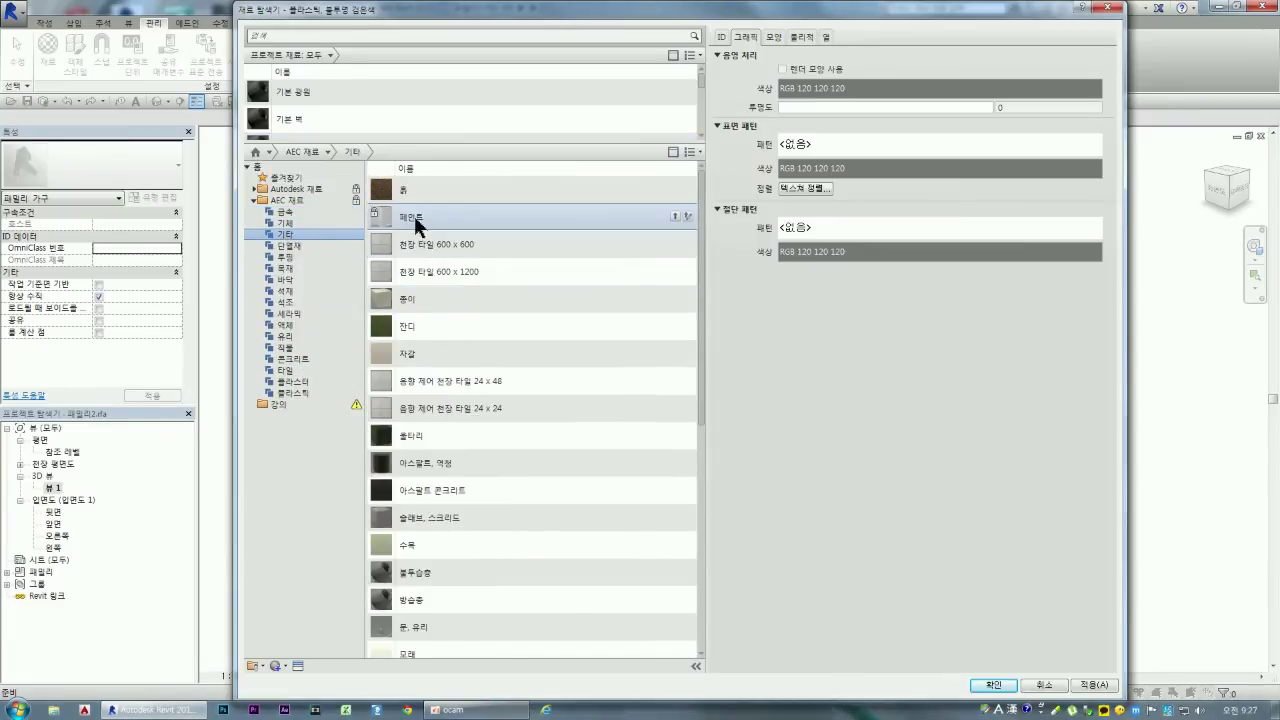
pyautogui.scroll(-5, 486, 350)
pyautogui.scroll(2, 485, 352)
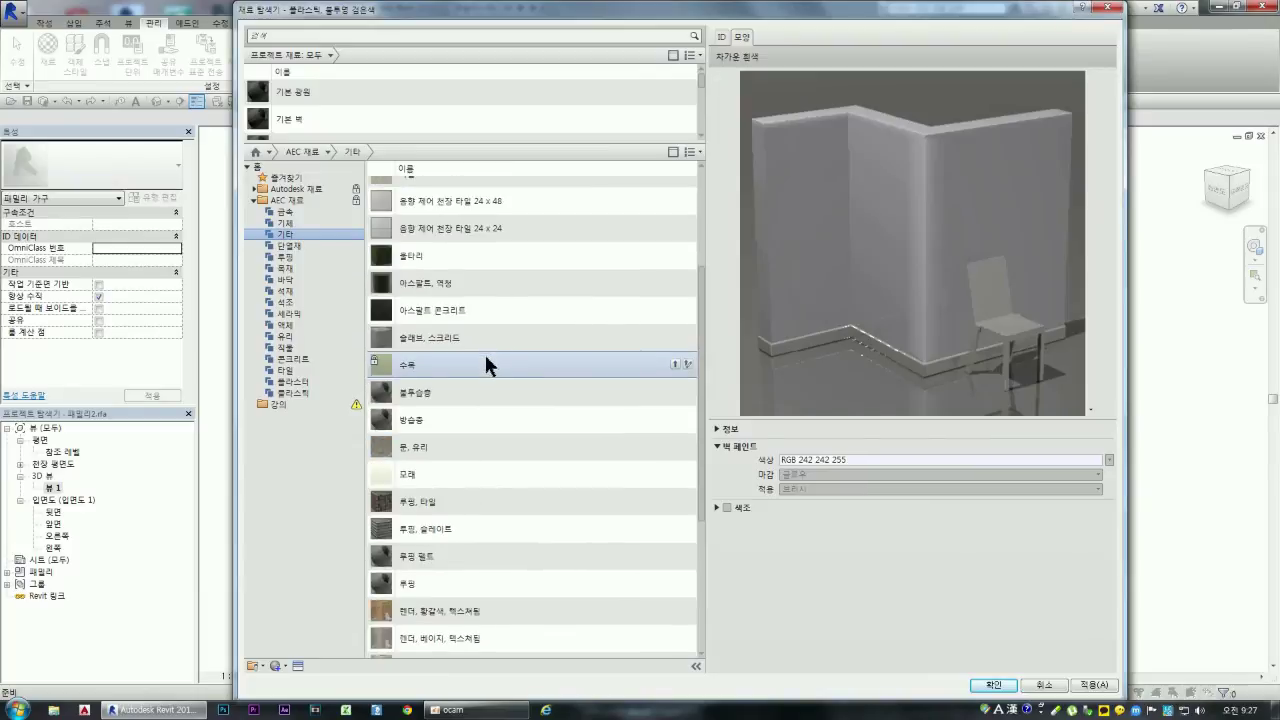
pyautogui.scroll(-2, 471, 445)
pyautogui.scroll(5, 466, 435)
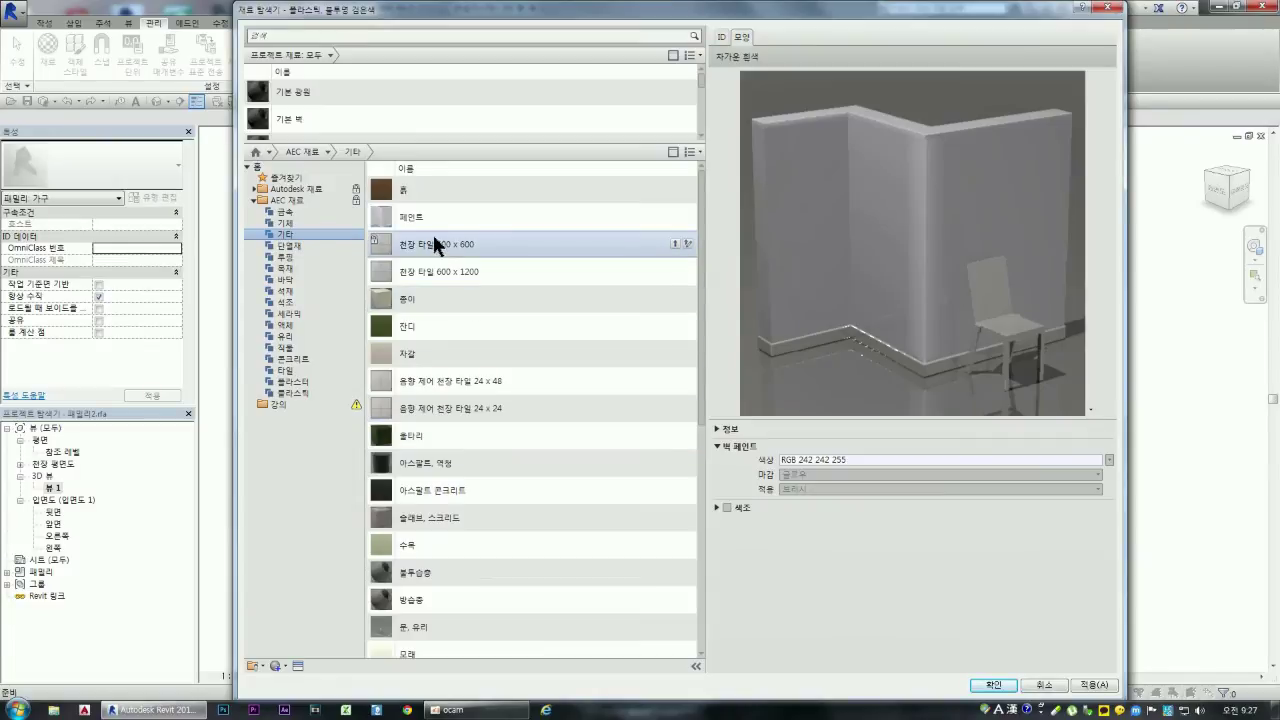
pyautogui.doubleClick(408, 214)
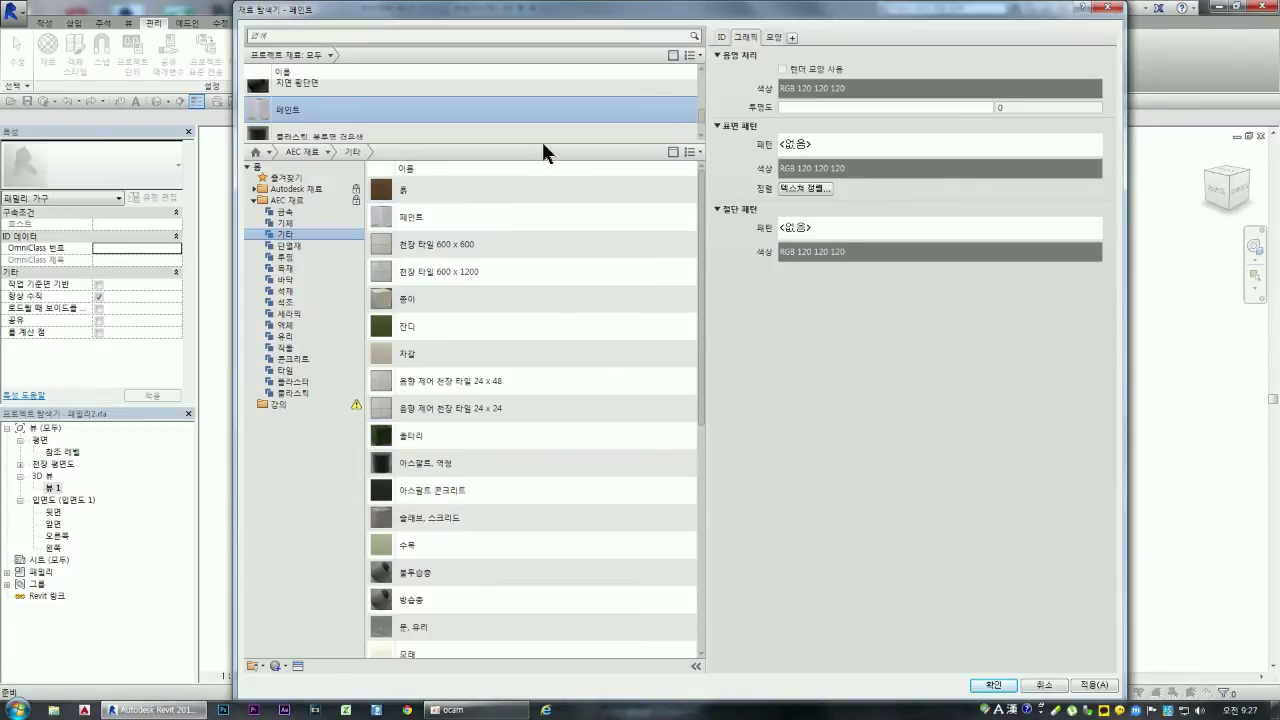
# Step: Duplicate the 페인트 material and rename the copy 페인트 - 검정
pyautogui.moveTo(540, 141); pyautogui.dragTo(540, 519)
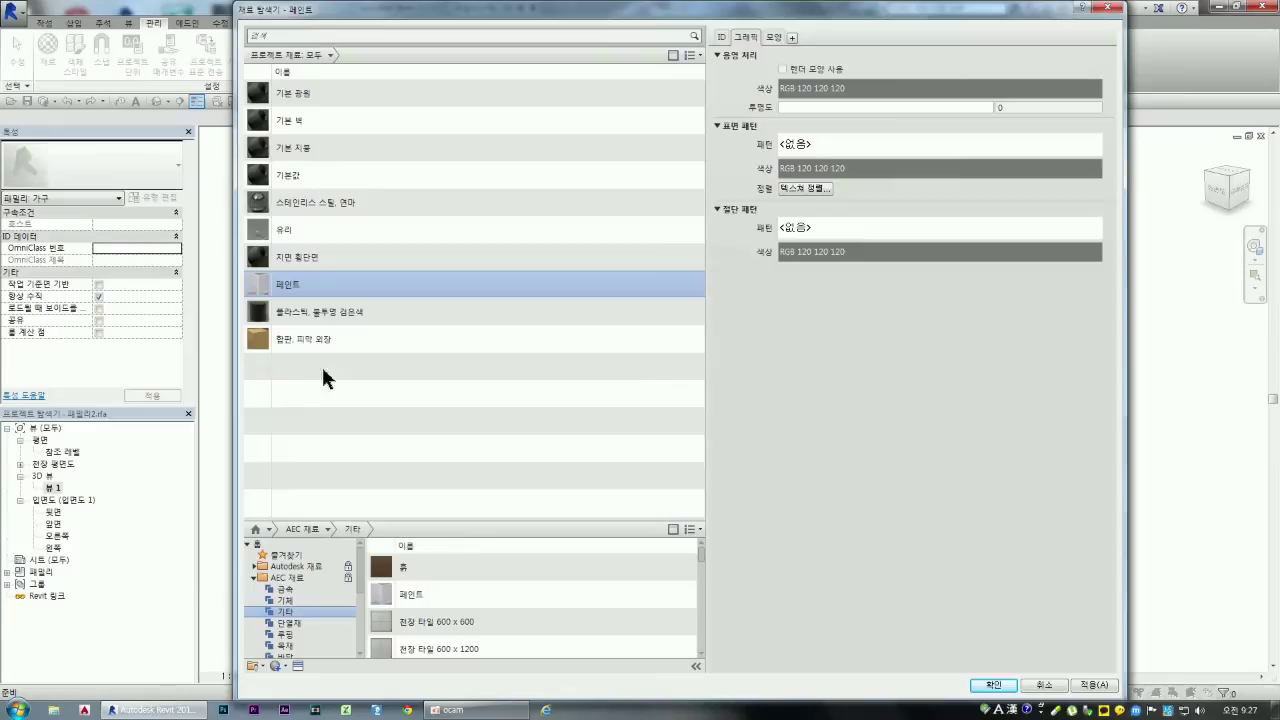
pyautogui.rightClick(290, 290)
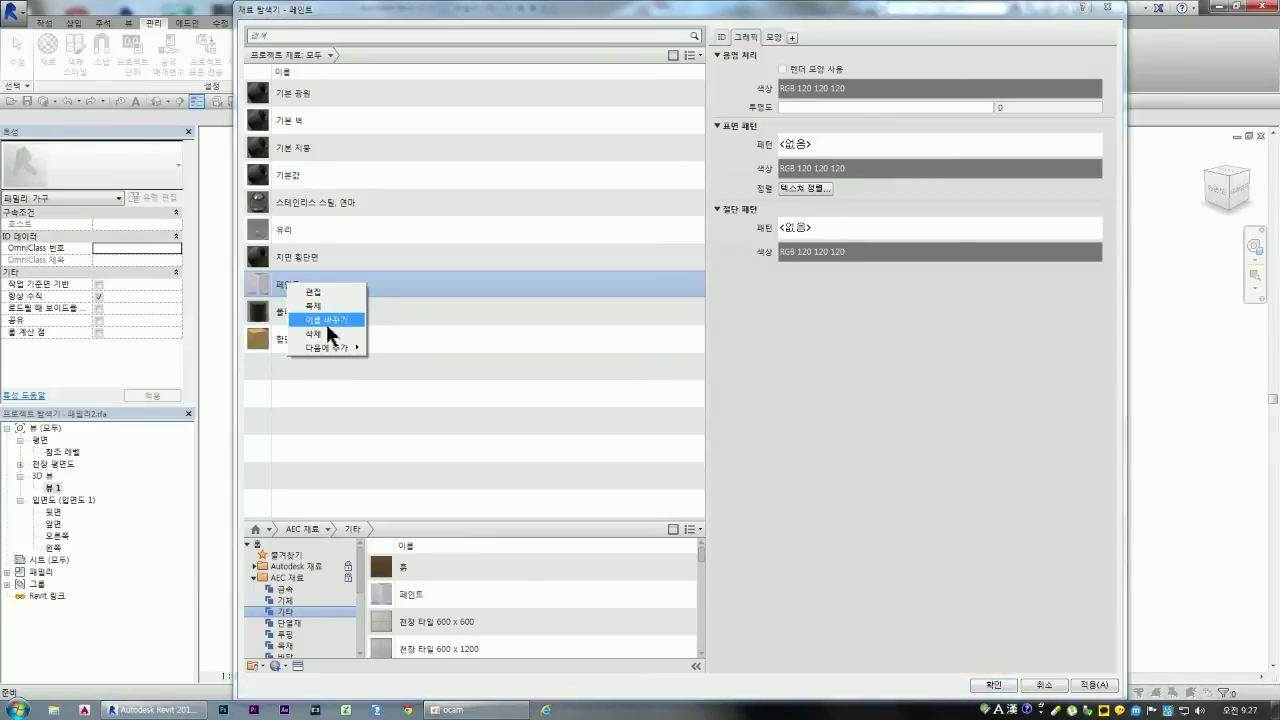
pyautogui.click(322, 307)
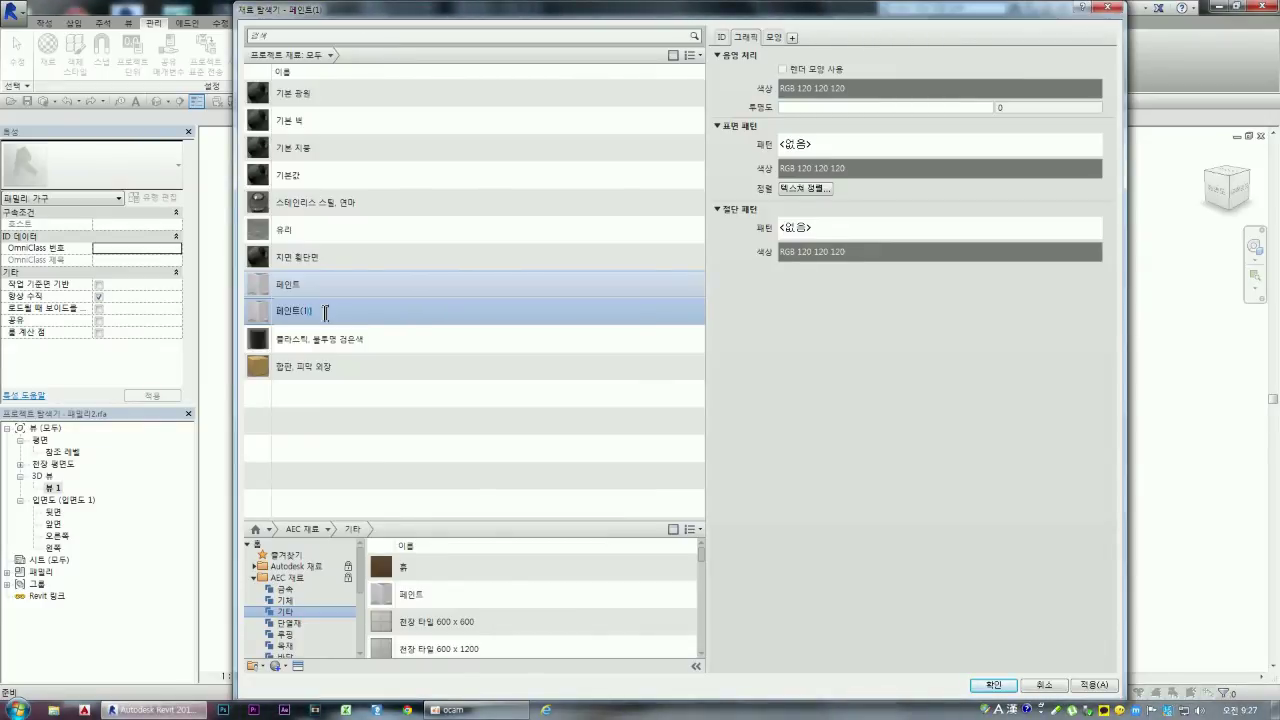
pyautogui.hotkey('shift', 'Left')
pyautogui.hotkey('shift', 'Left')
pyautogui.hotkey('shift', 'Left')
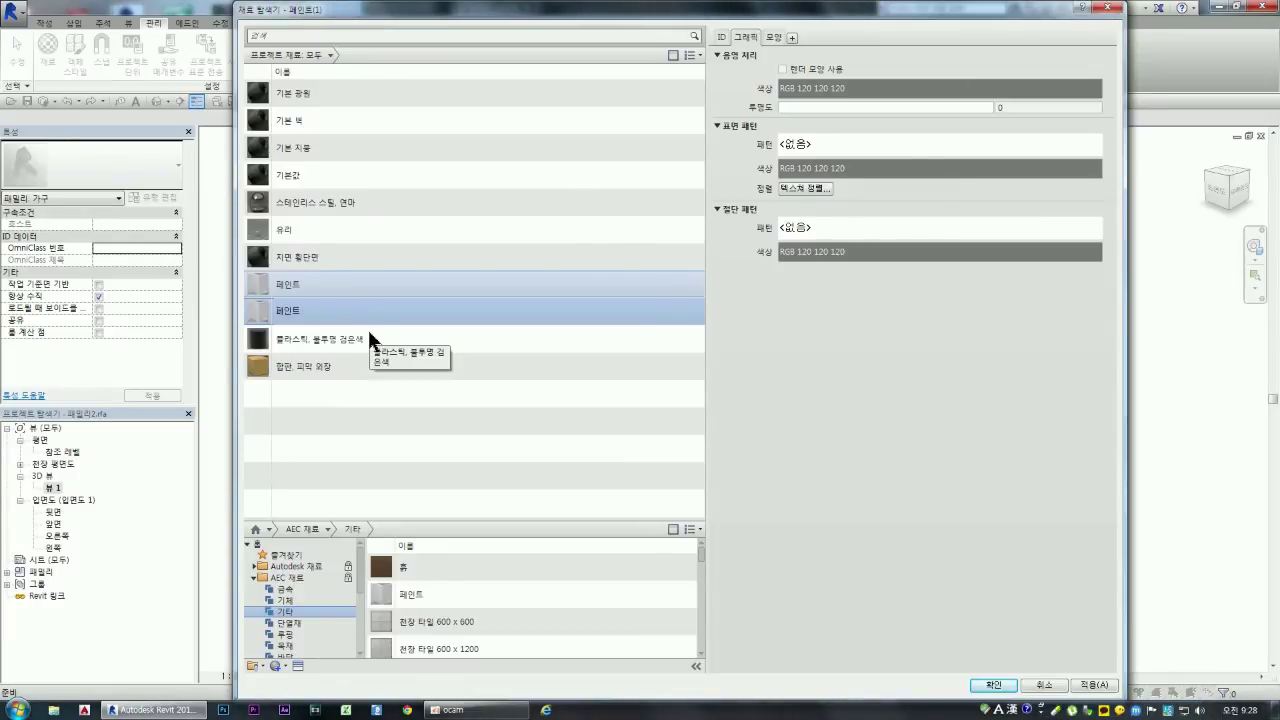
pyautogui.write('- r')
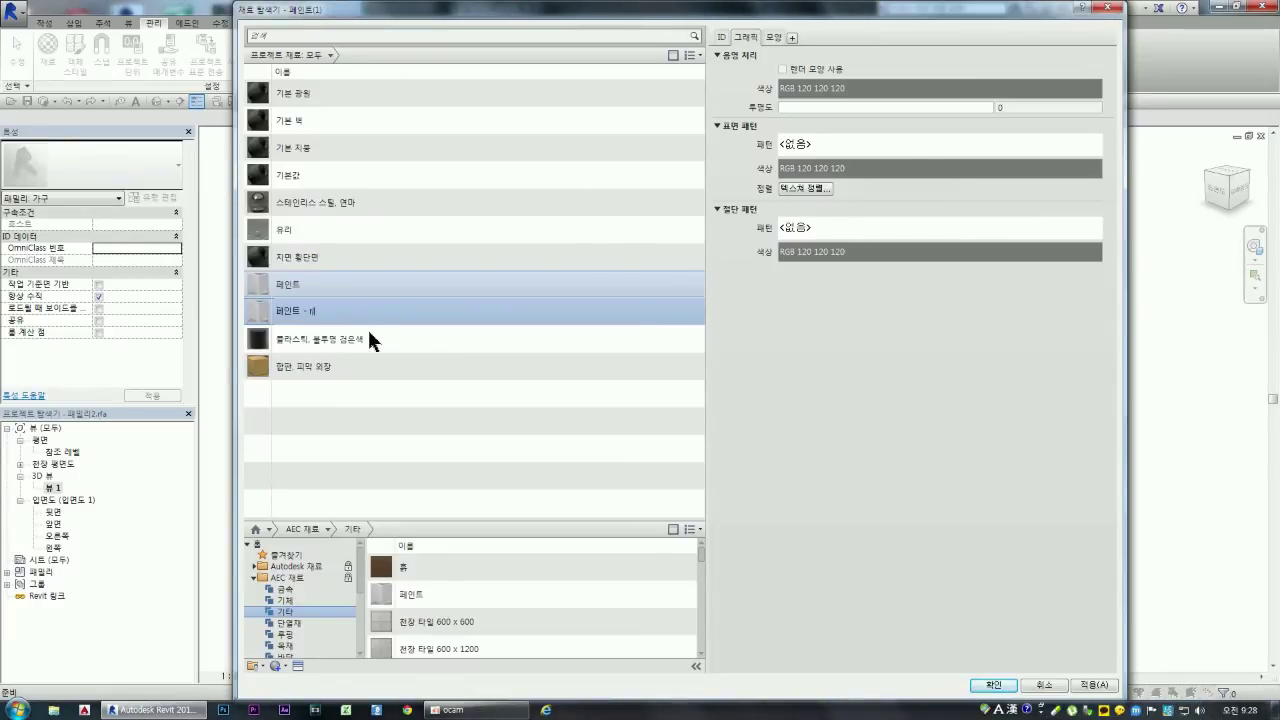
pyautogui.write('jawjd')
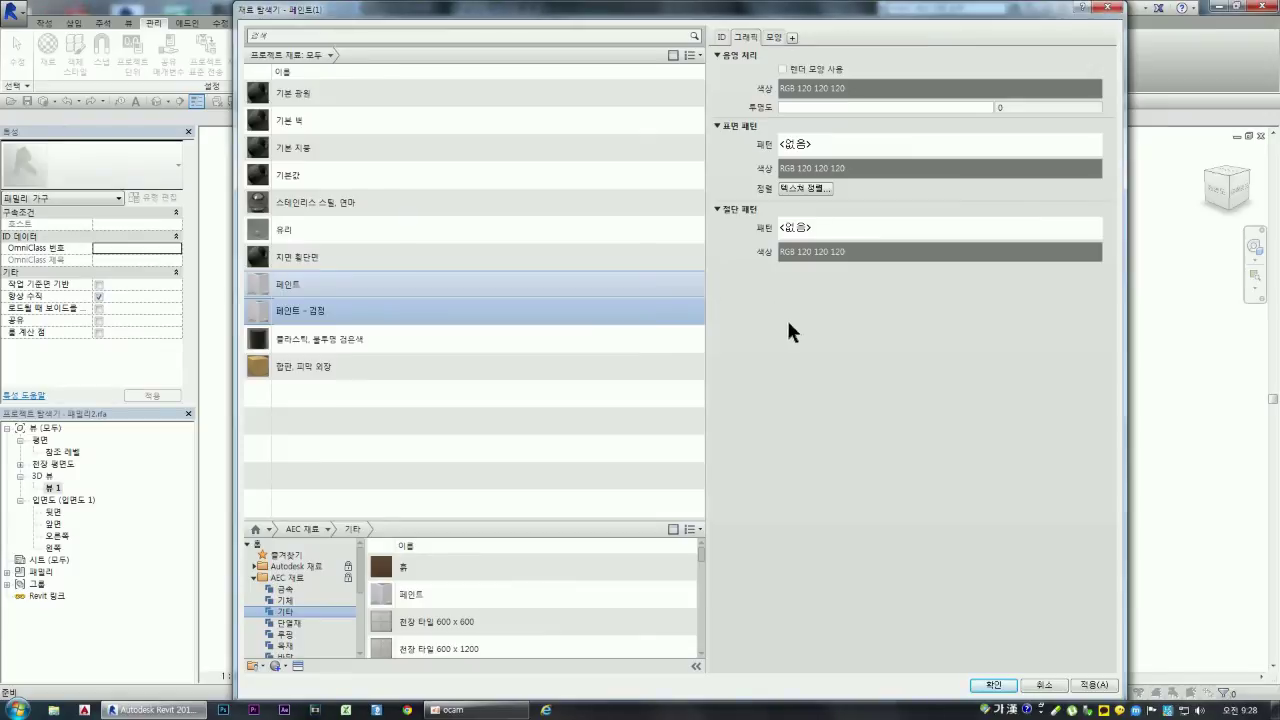
pyautogui.click(413, 275)
# Step: Give 페인트 - 검정 a black (RGB 0 0 0) paint colour with a 반광택 semi-gloss finish
pyautogui.click(458, 310)
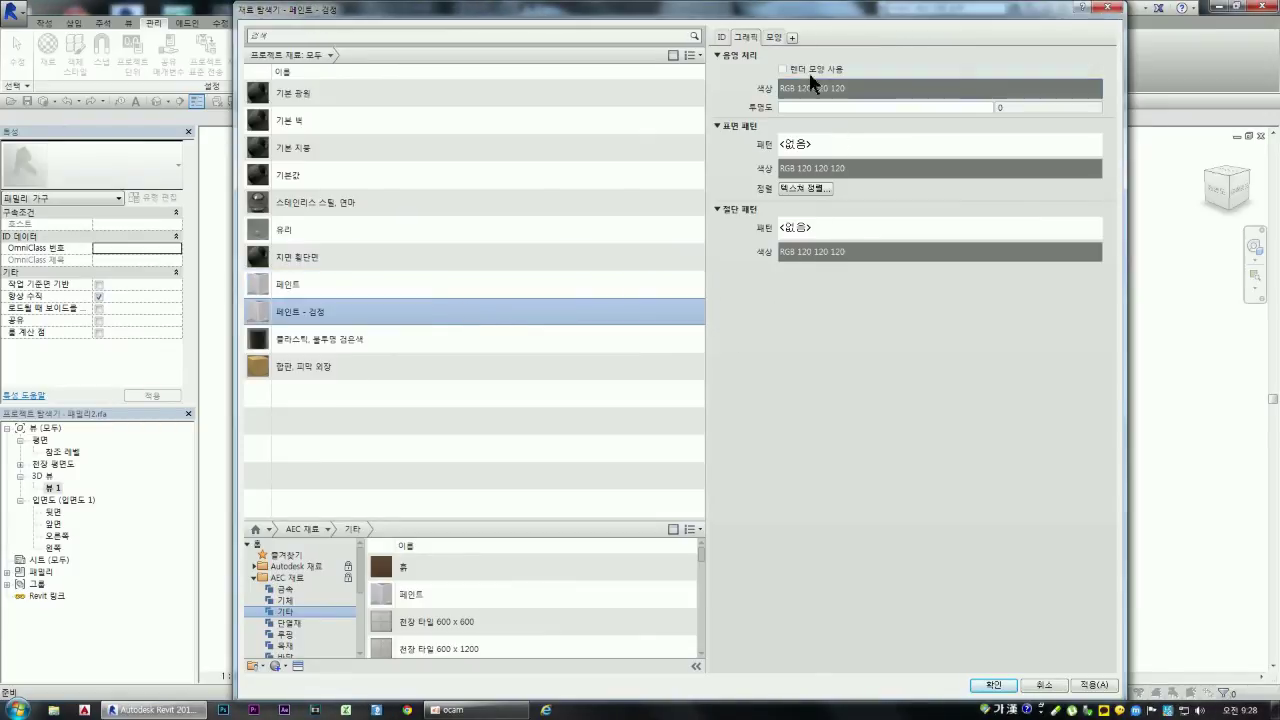
pyautogui.click(773, 37)
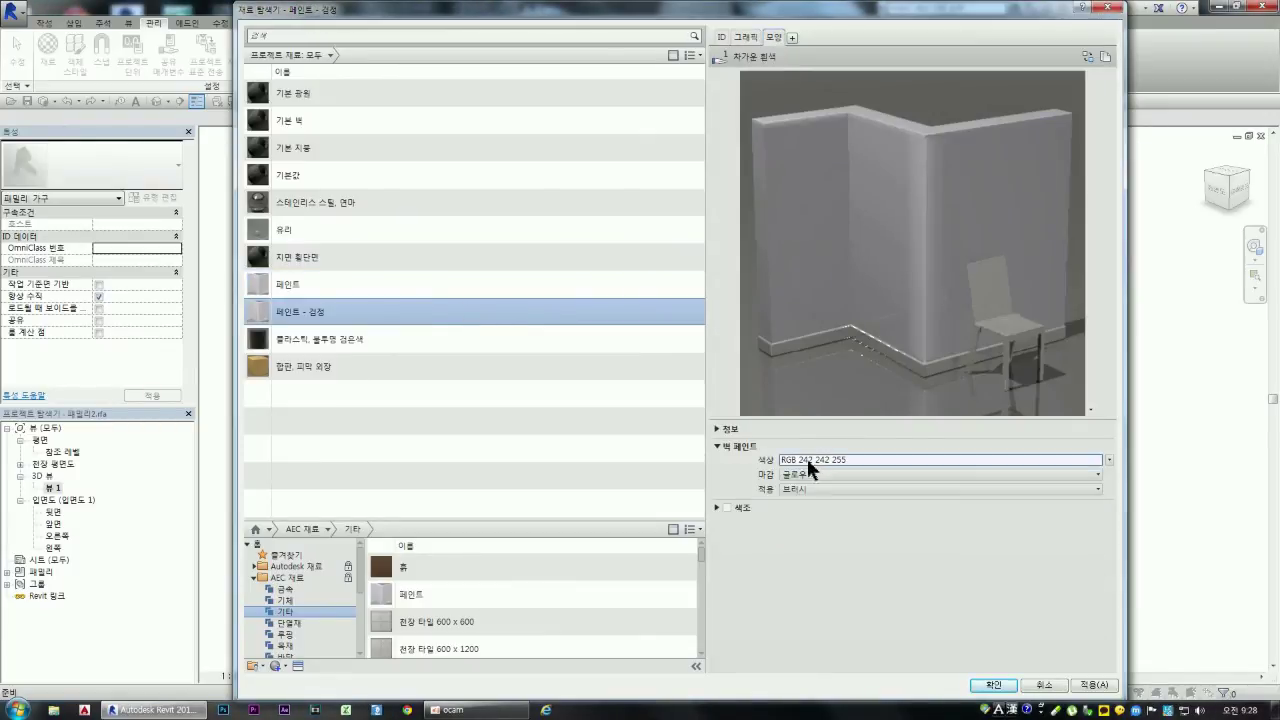
pyautogui.click(860, 459)
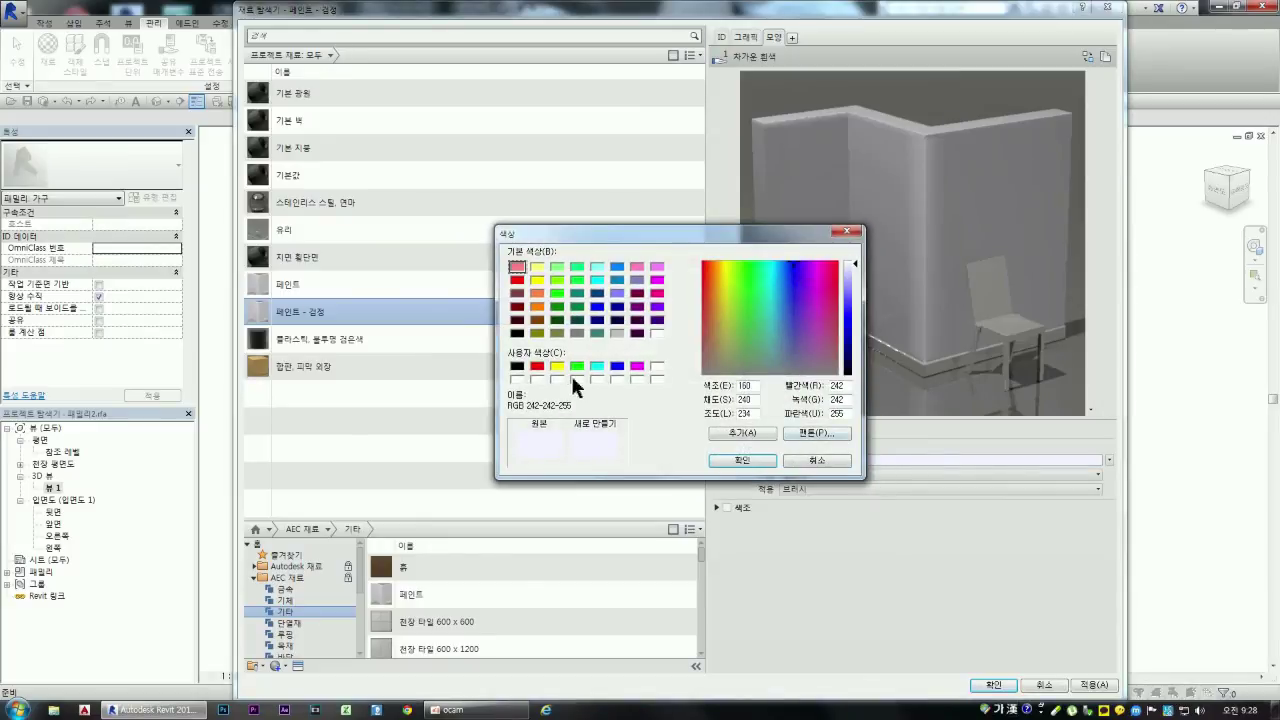
pyautogui.click(517, 366)
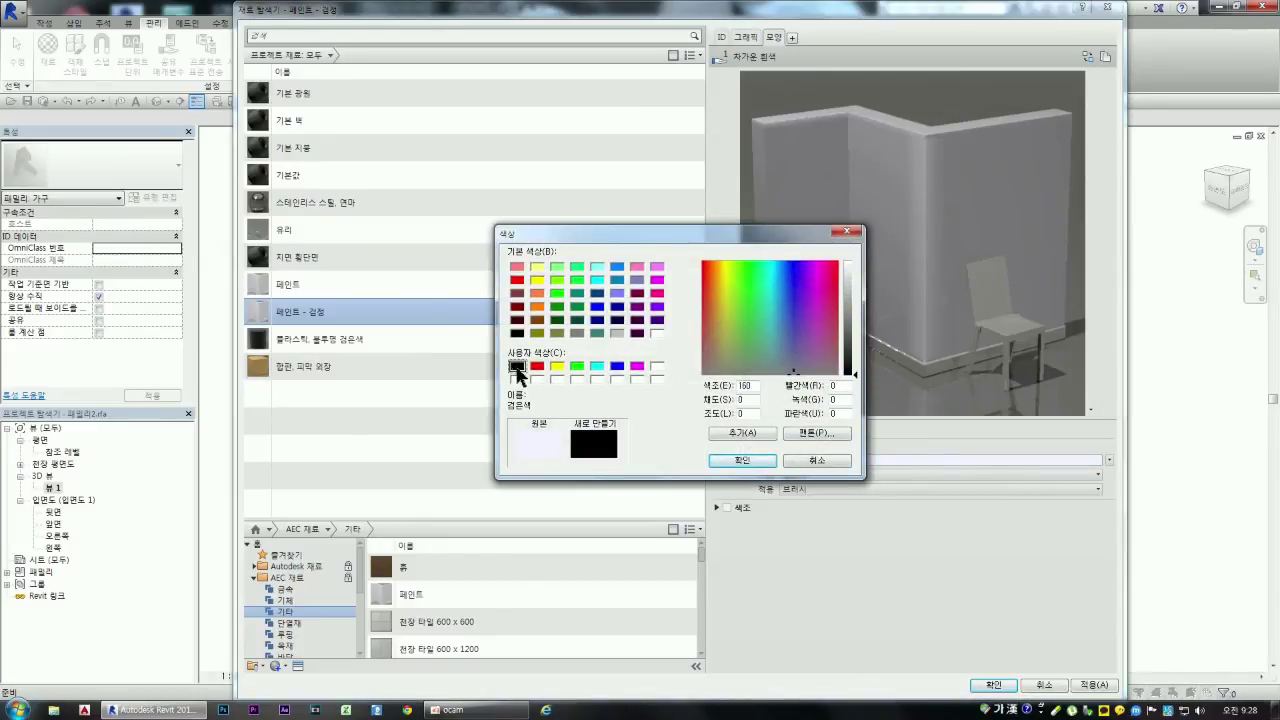
pyautogui.click(742, 461)
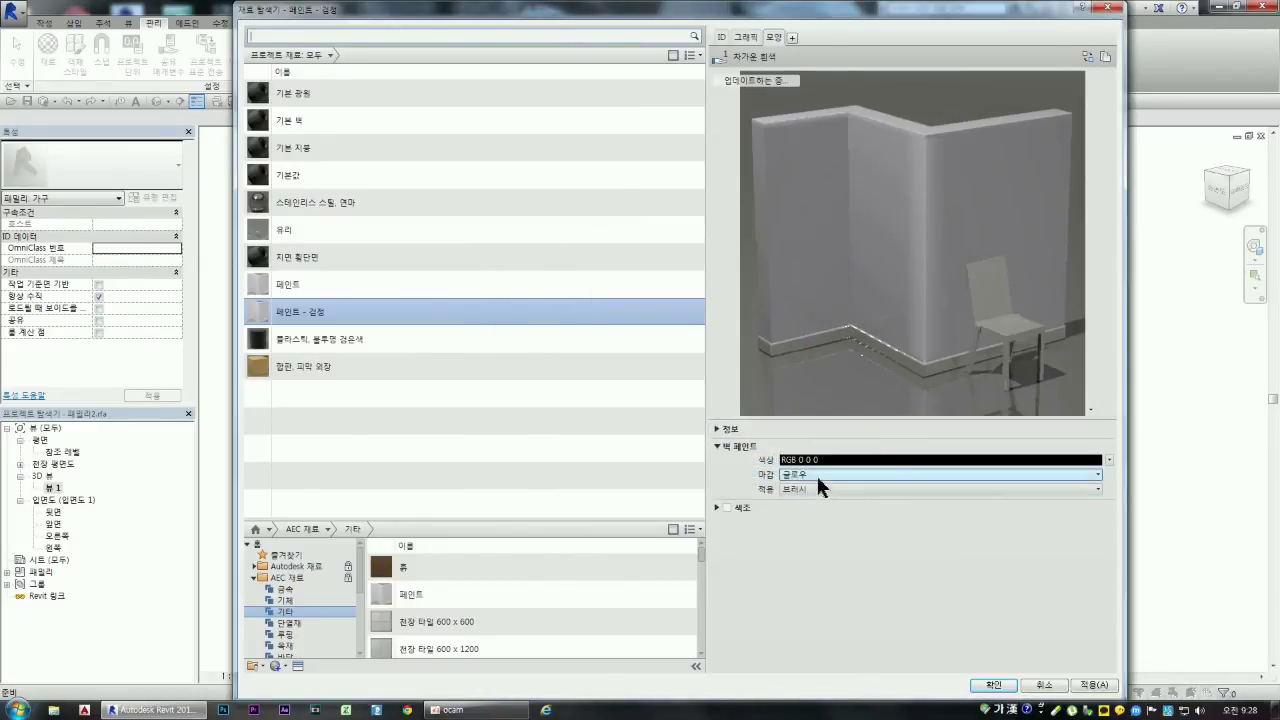
pyautogui.click(817, 474)
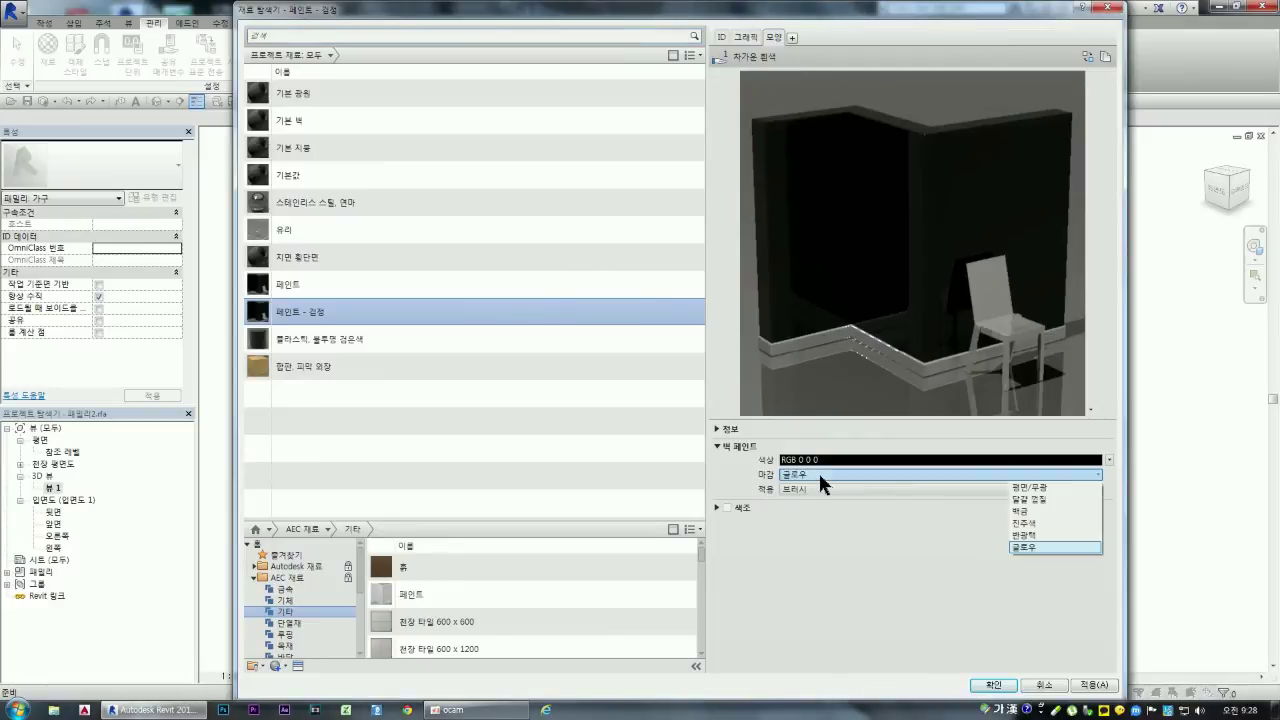
pyautogui.click(1027, 535)
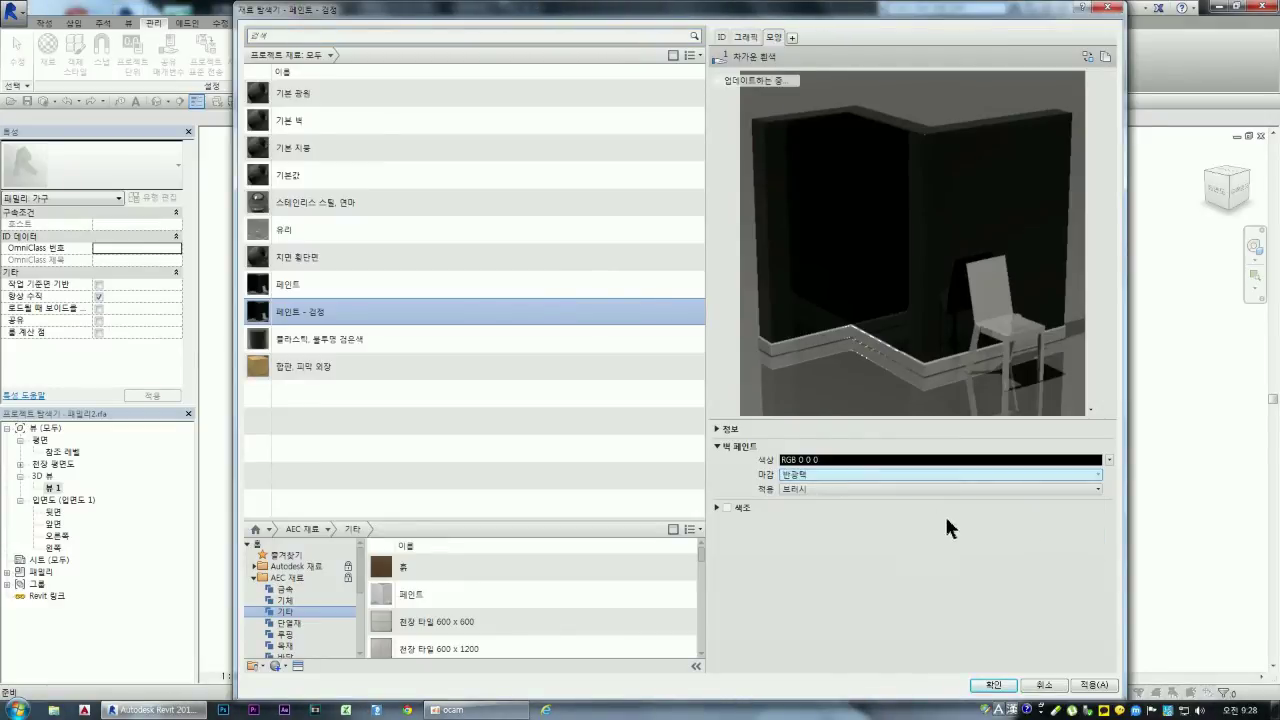
# Step: Preview it on a cylinder, rename the appearance asset 검정색 반광택, and apply
pyautogui.click(1090, 409)
pyautogui.click(1016, 446)
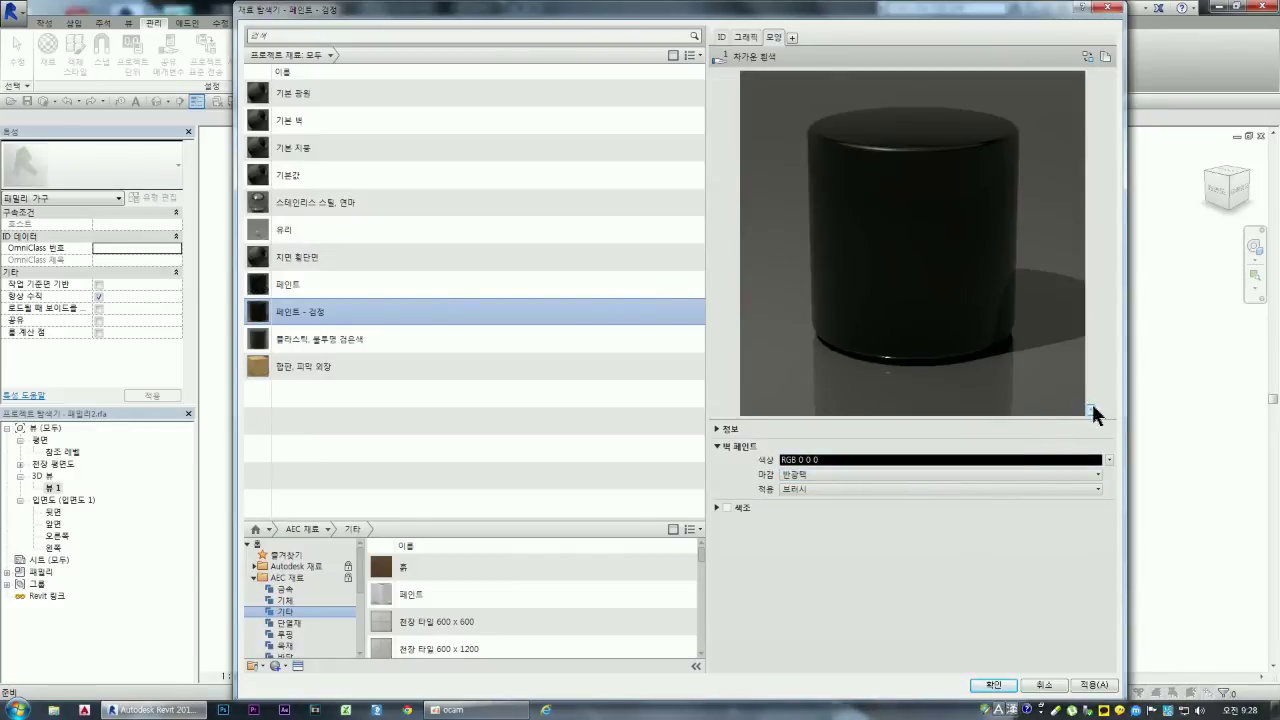
pyautogui.click(795, 489)
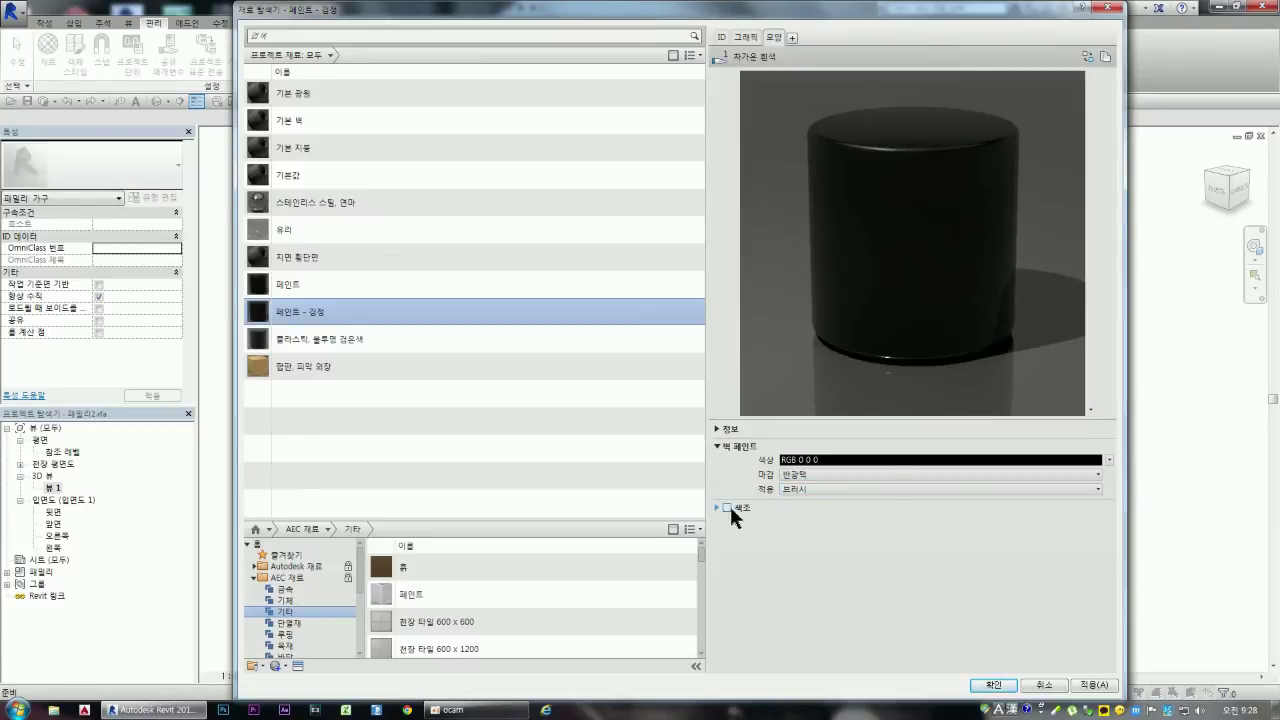
pyautogui.click(731, 428)
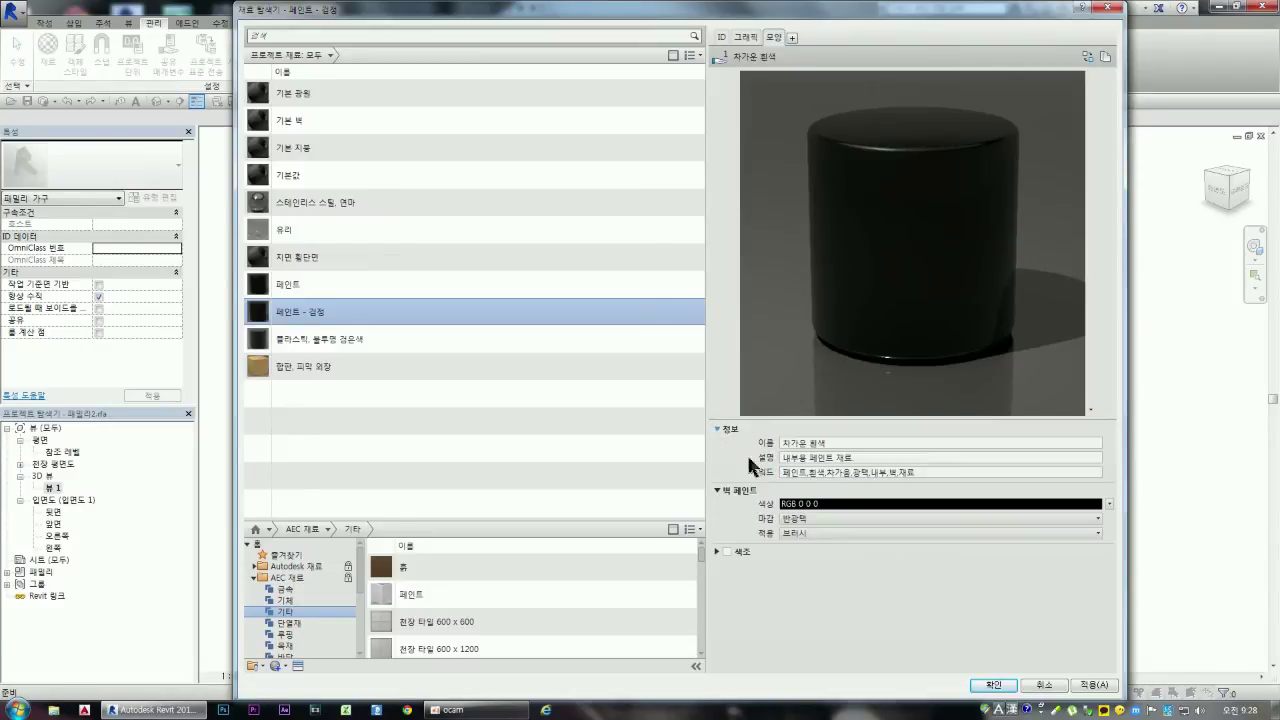
pyautogui.click(840, 443)
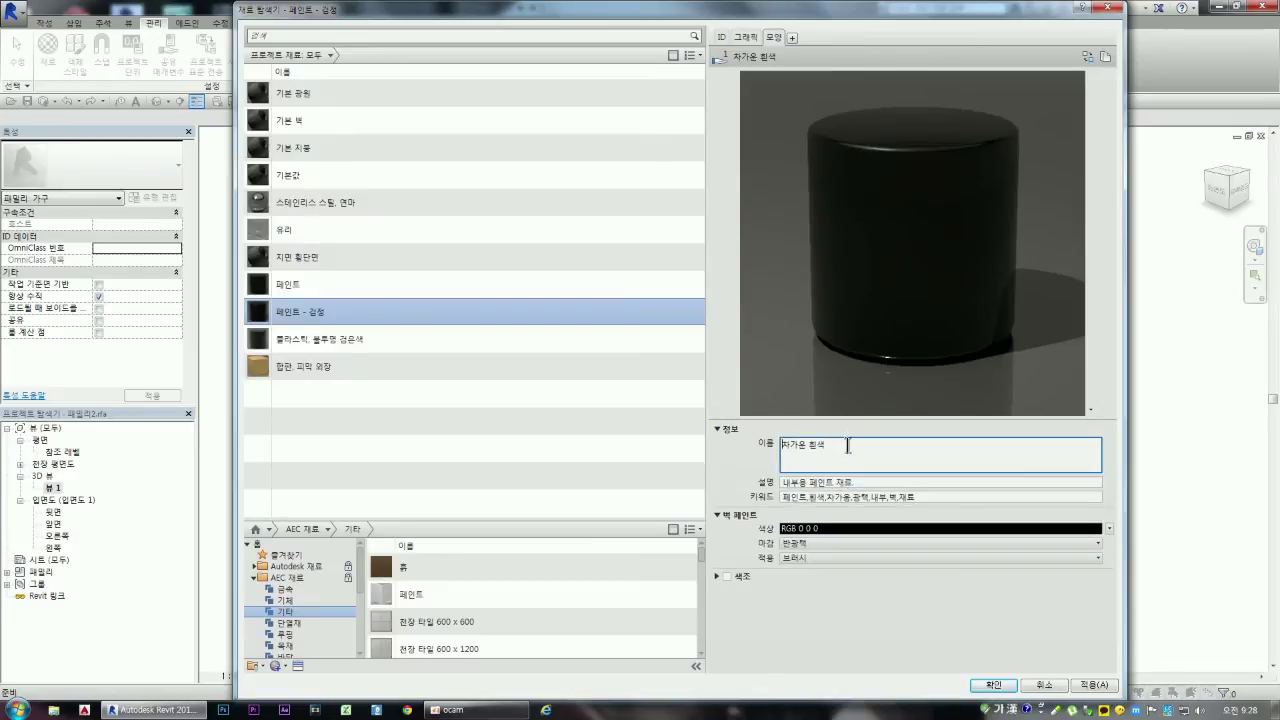
pyautogui.write('검')
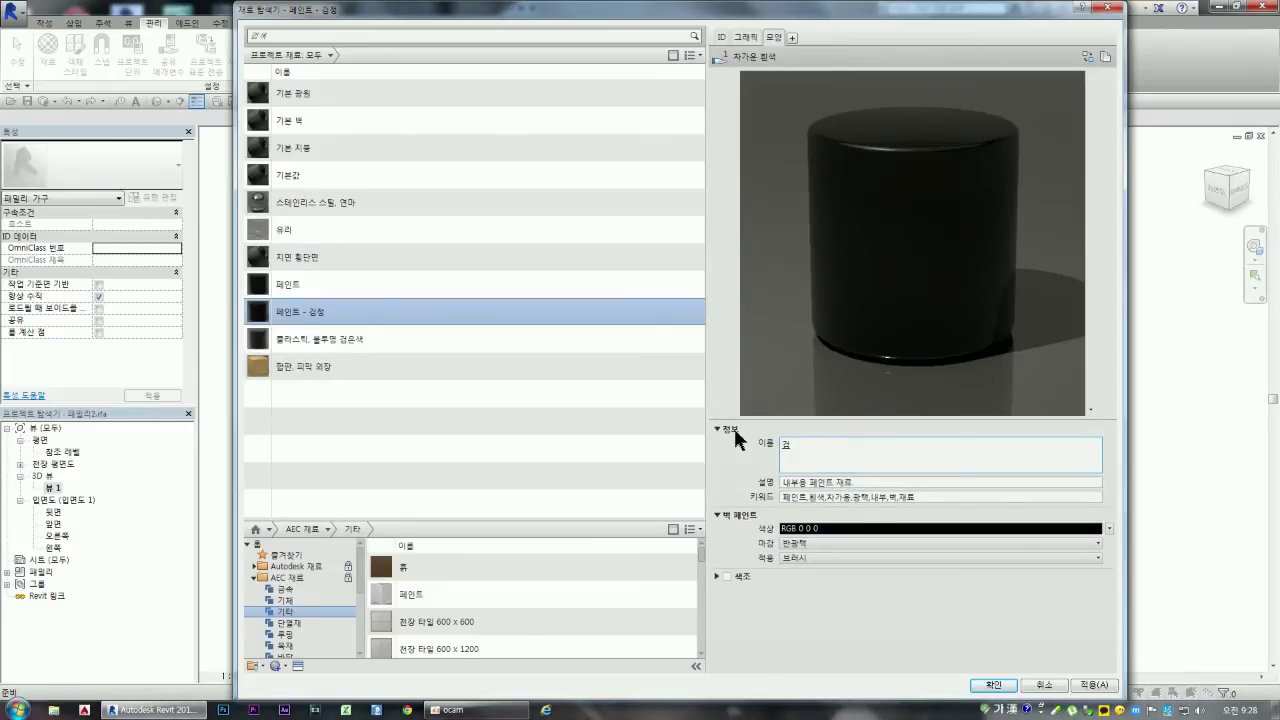
pyautogui.write('정색 ')
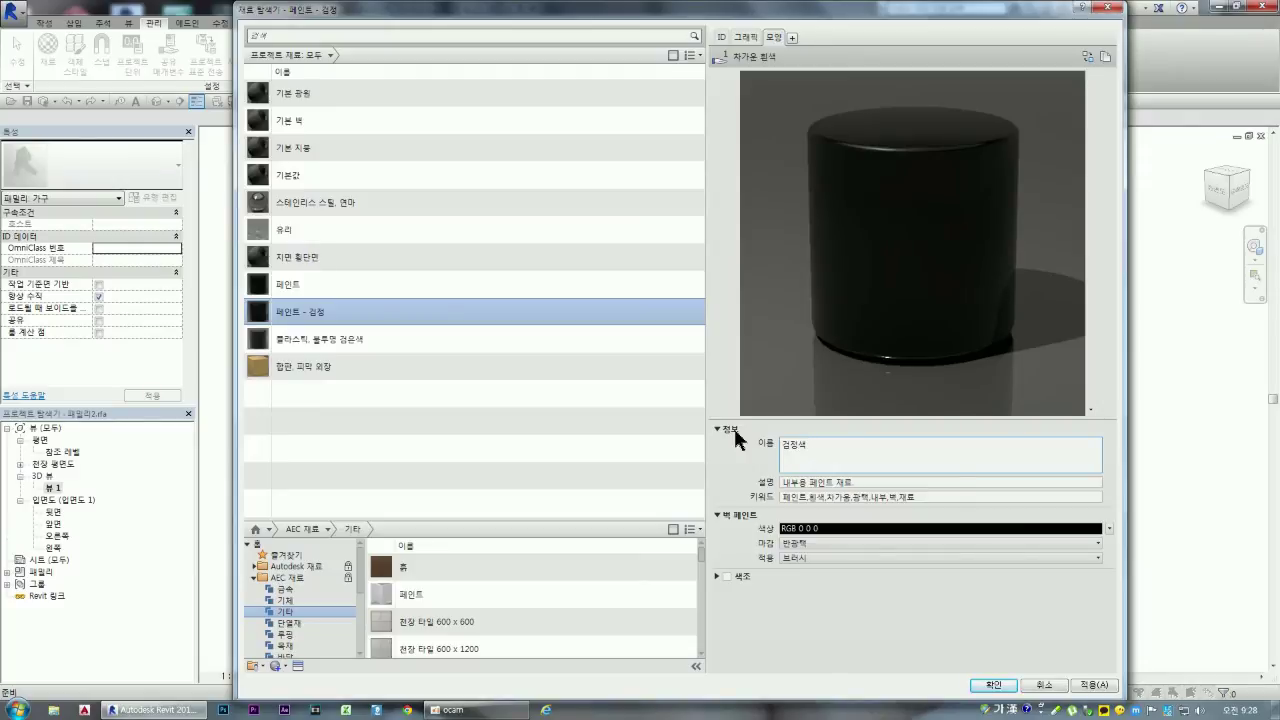
pyautogui.write('반광택')
pyautogui.click(856, 482)
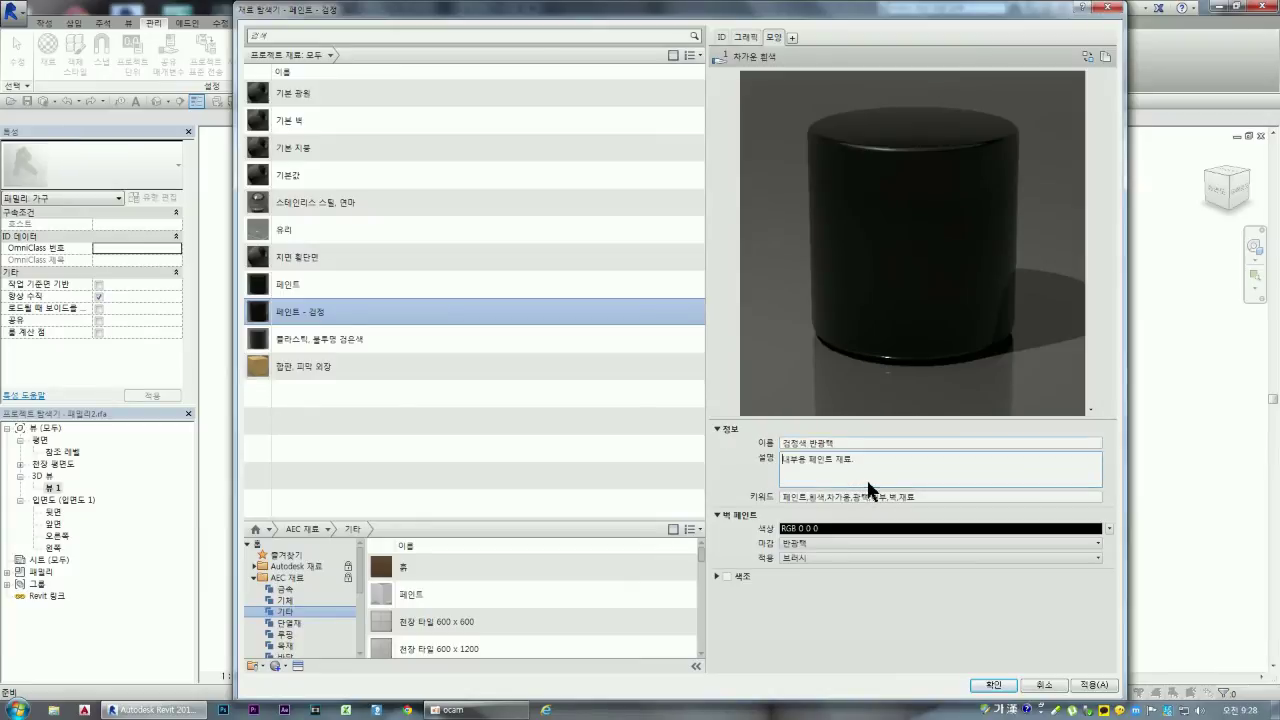
pyautogui.click(1093, 687)
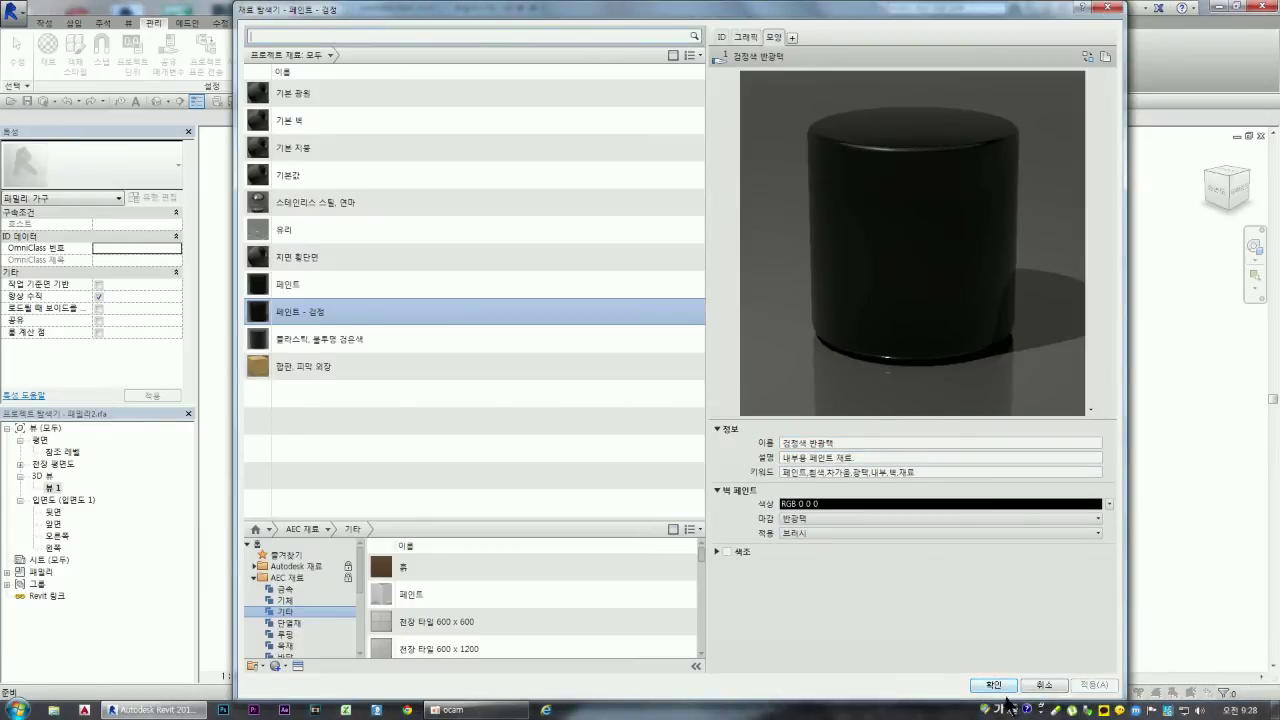
# Step: Delete the 페인트 - 검정 material from the project materials
pyautogui.click(290, 280)
pyautogui.click(296, 308)
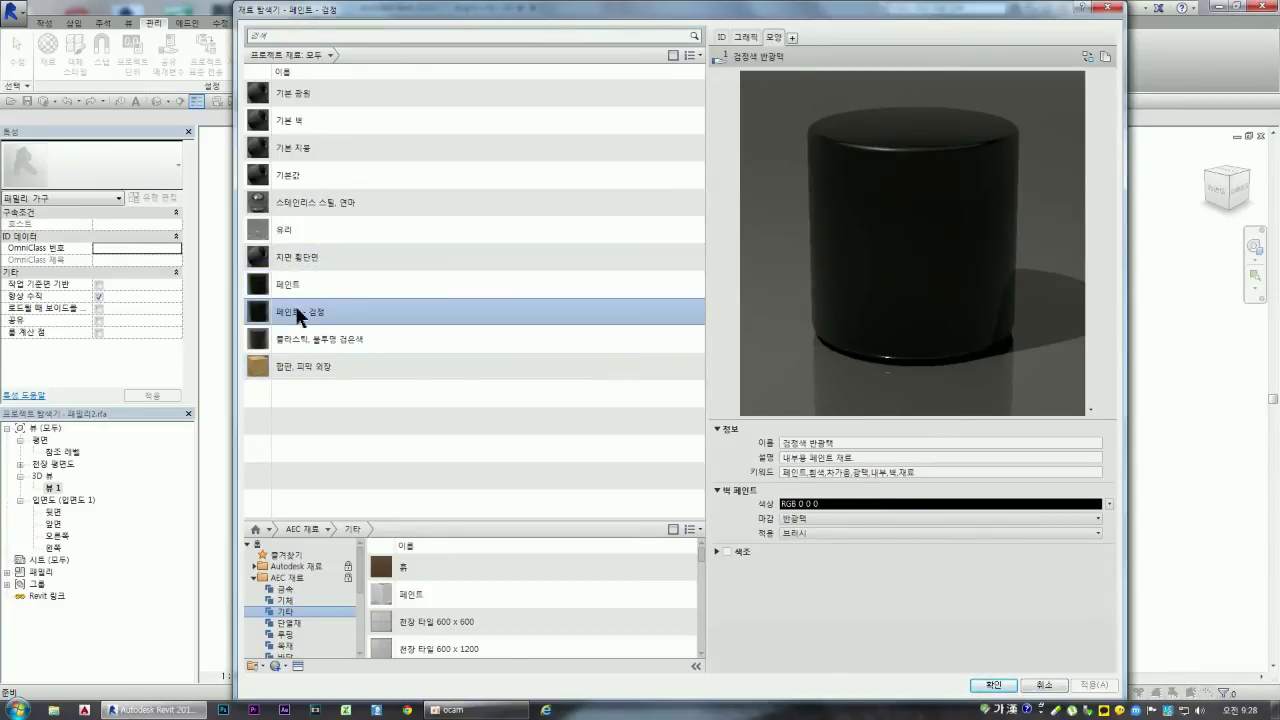
pyautogui.rightClick(293, 304)
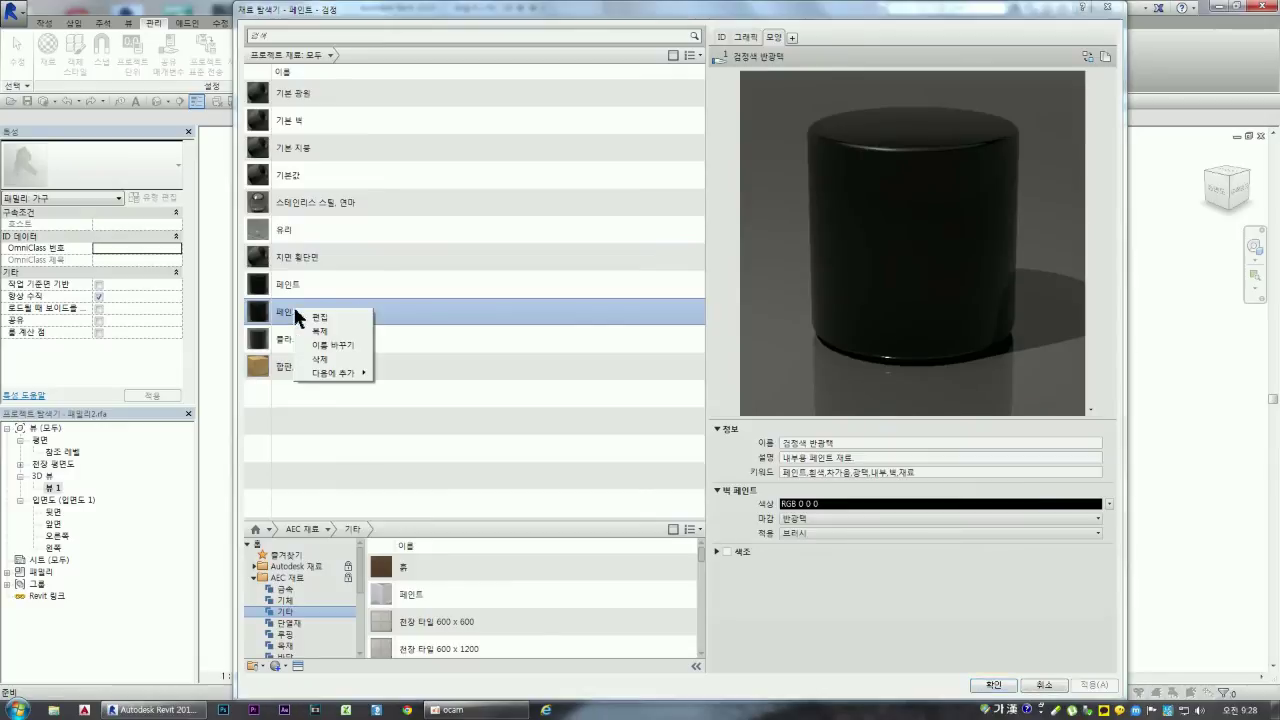
pyautogui.moveTo(331, 373)
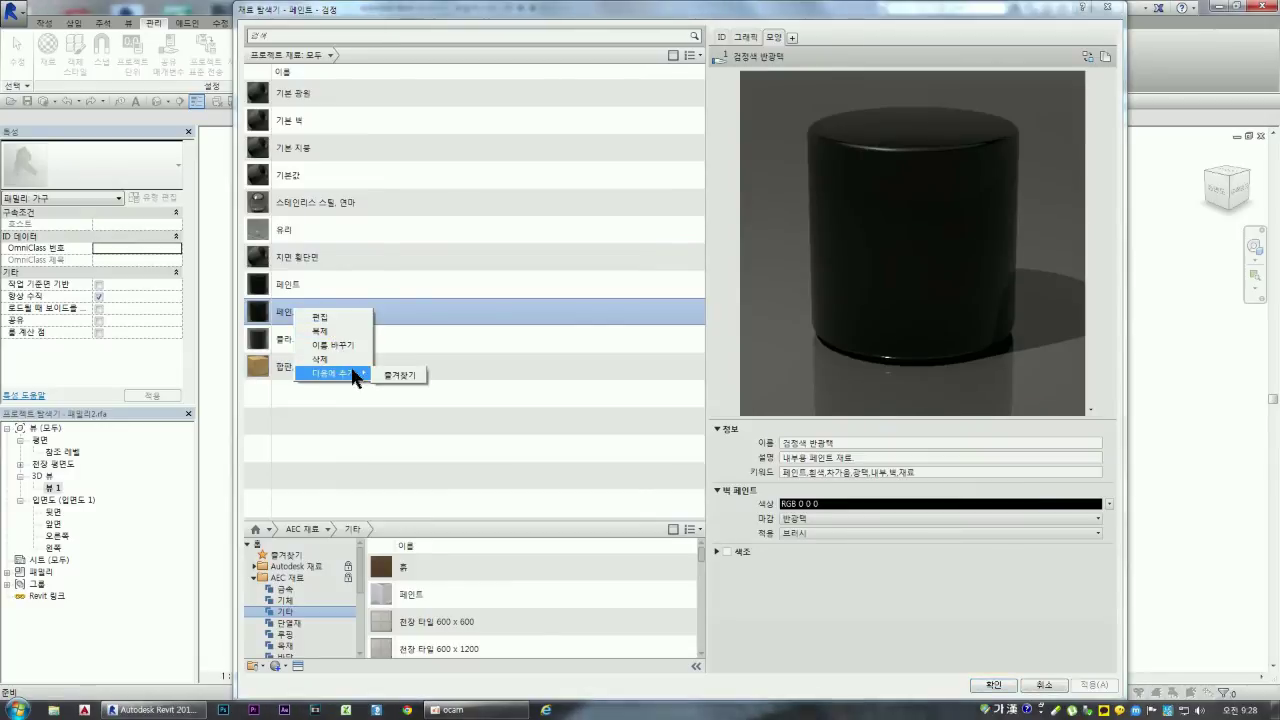
pyautogui.click(330, 318)
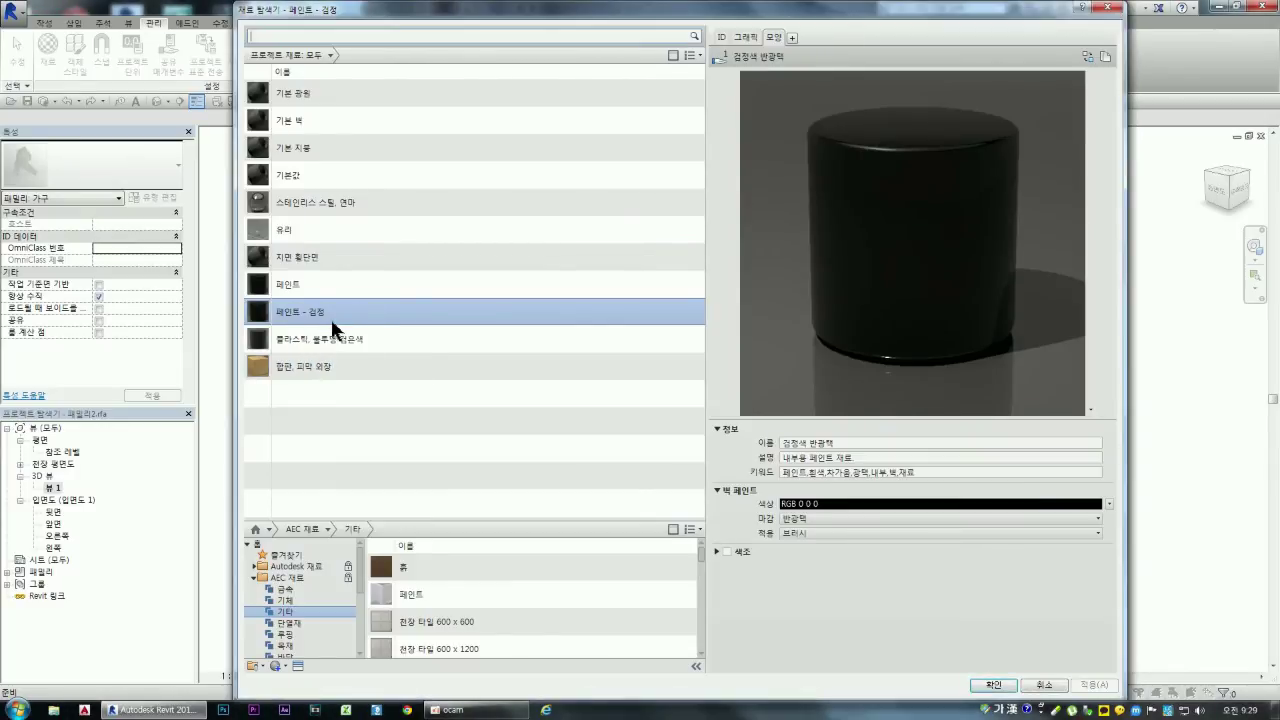
pyautogui.rightClick(303, 305)
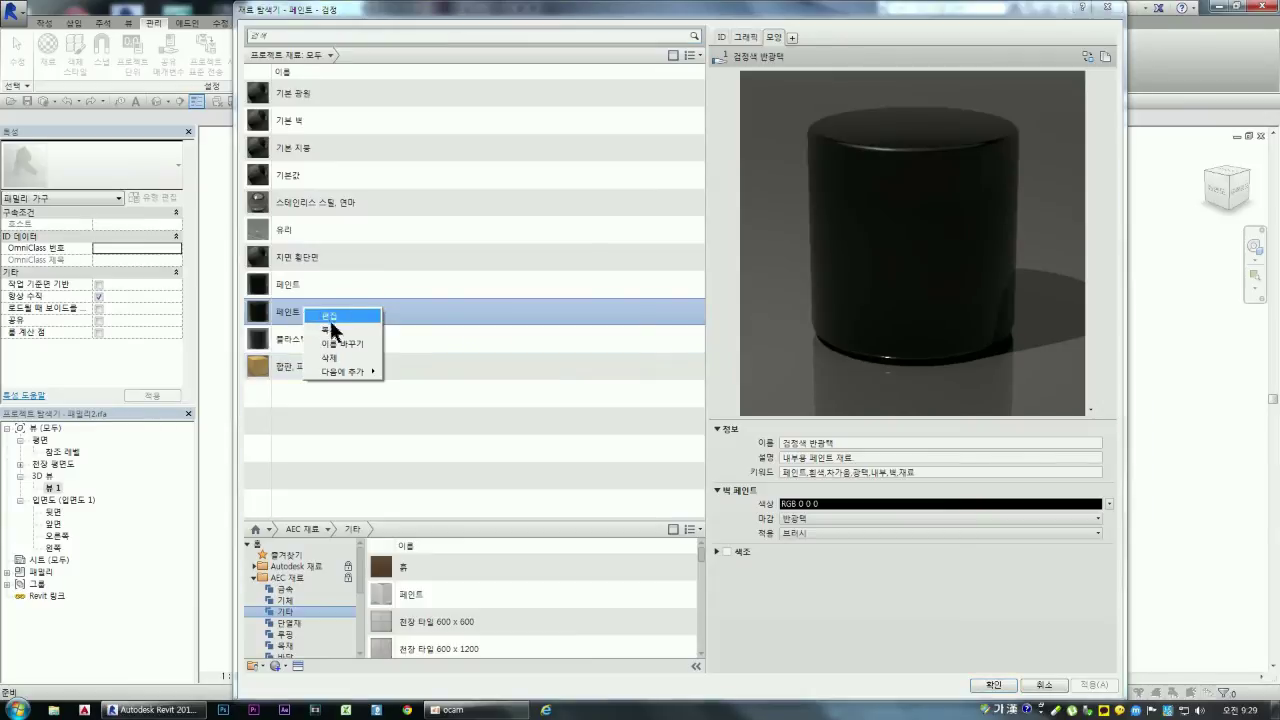
pyautogui.click(338, 357)
pyautogui.click(332, 359)
# Step: Create a new default material, 기본값 새 재료, from the create-material menu
pyautogui.click(303, 172)
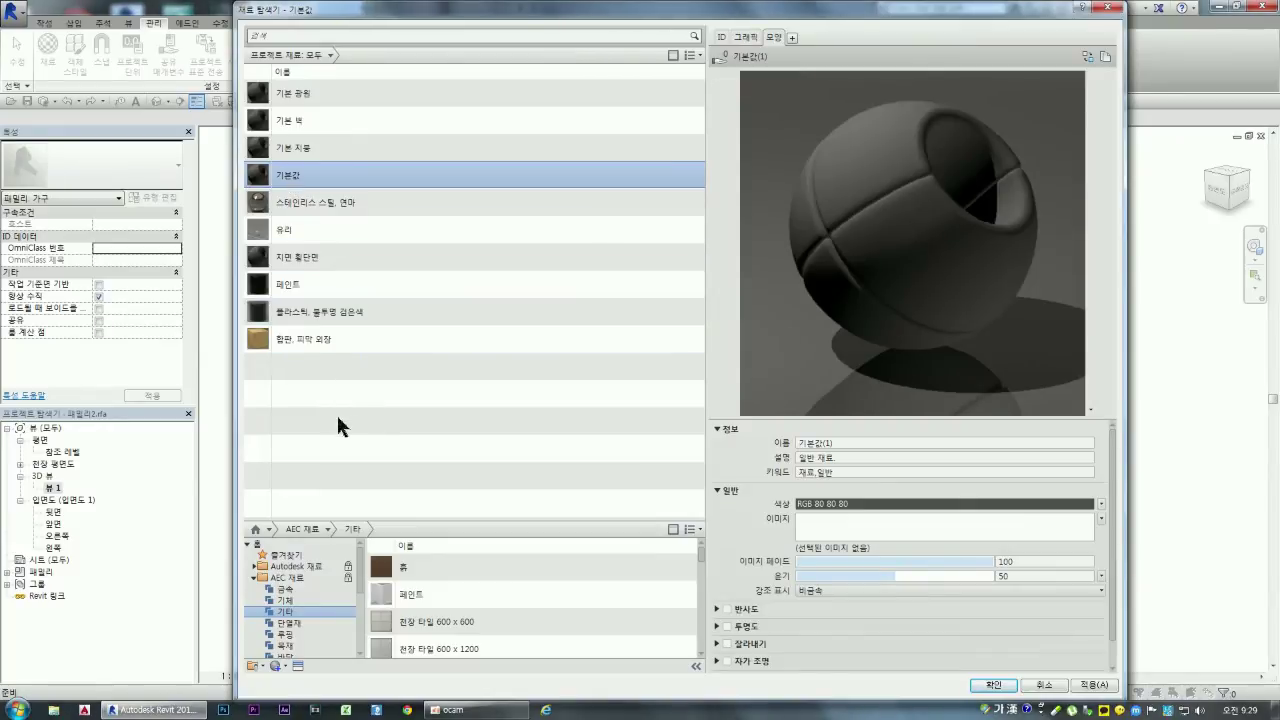
pyautogui.click(287, 287)
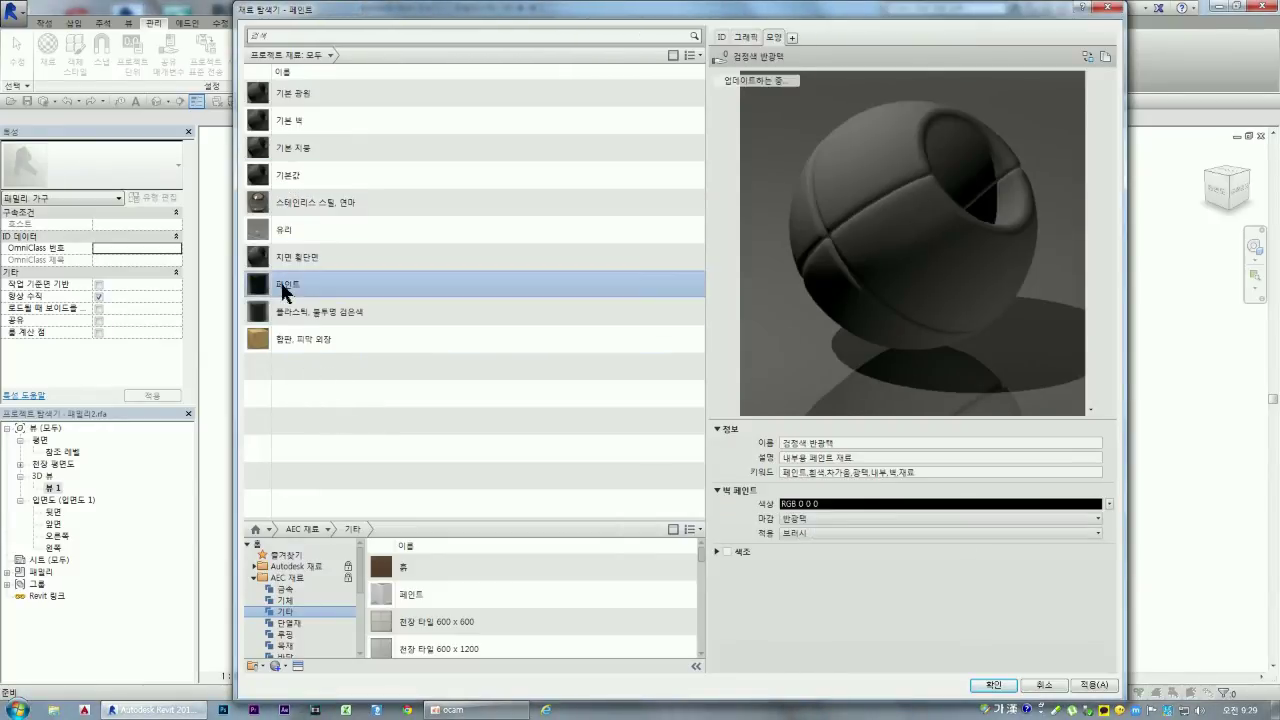
pyautogui.rightClick(283, 286)
pyautogui.click(314, 380)
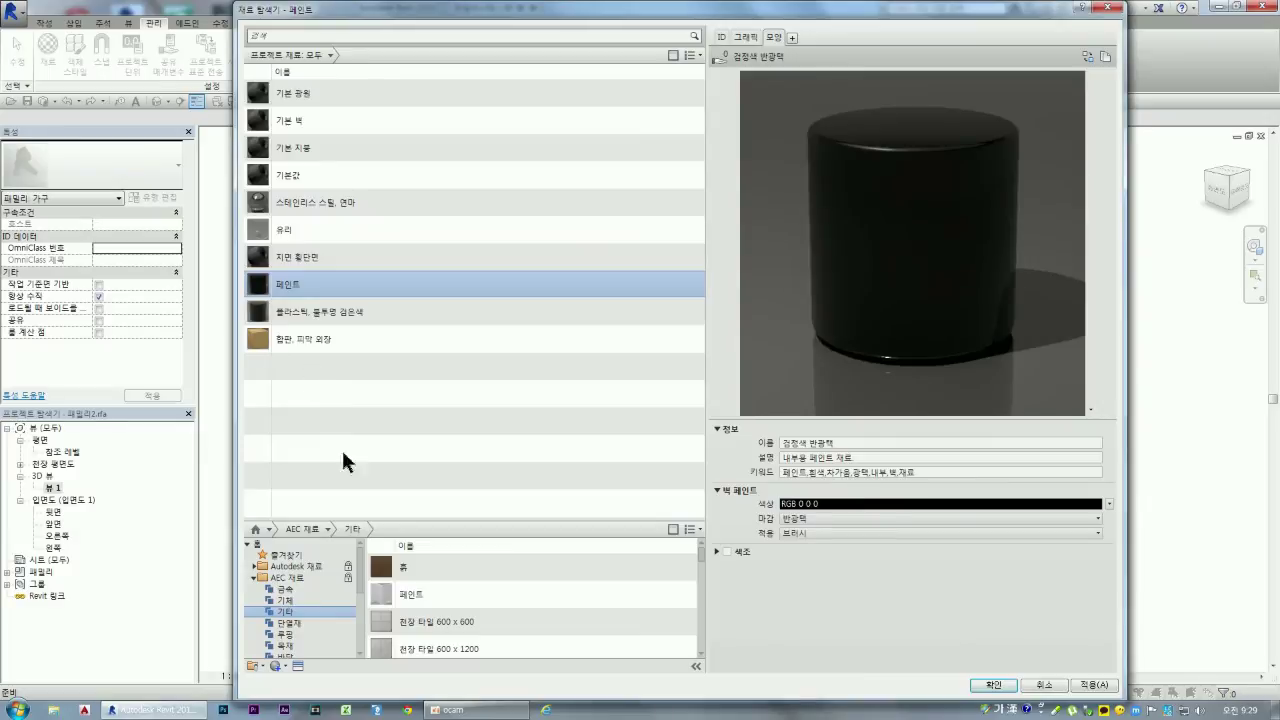
pyautogui.click(283, 666)
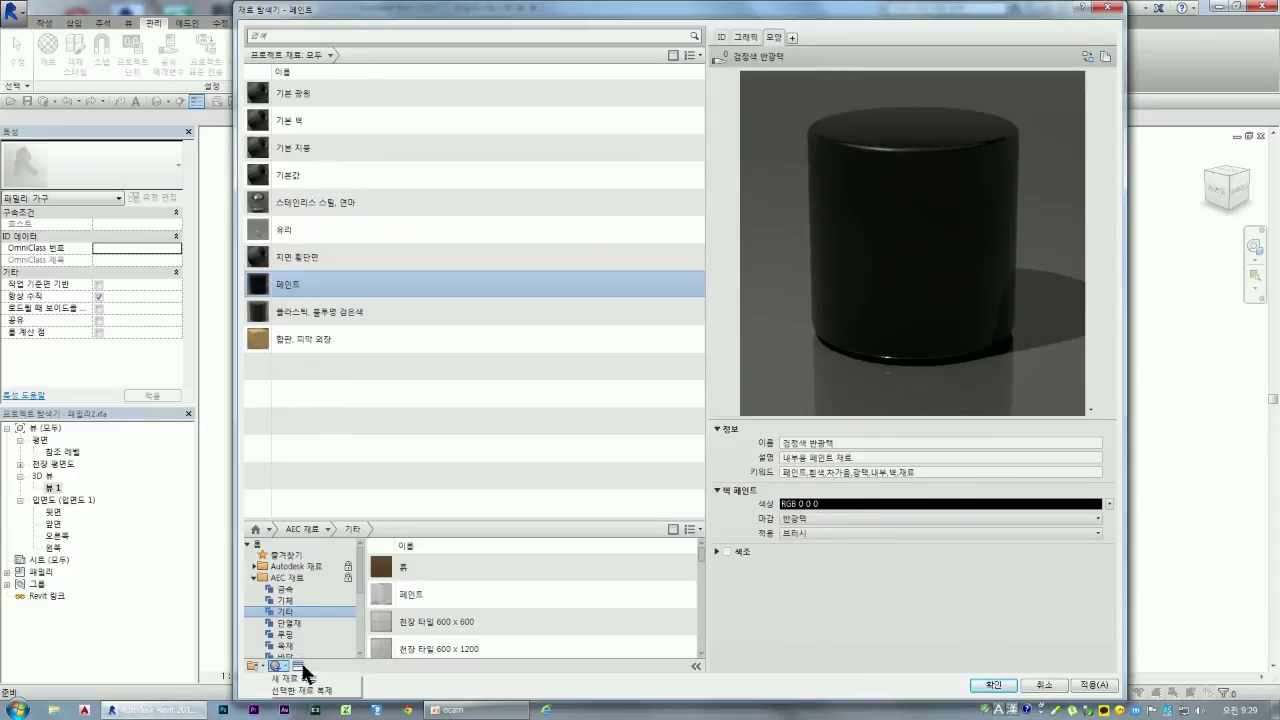
pyautogui.click(303, 678)
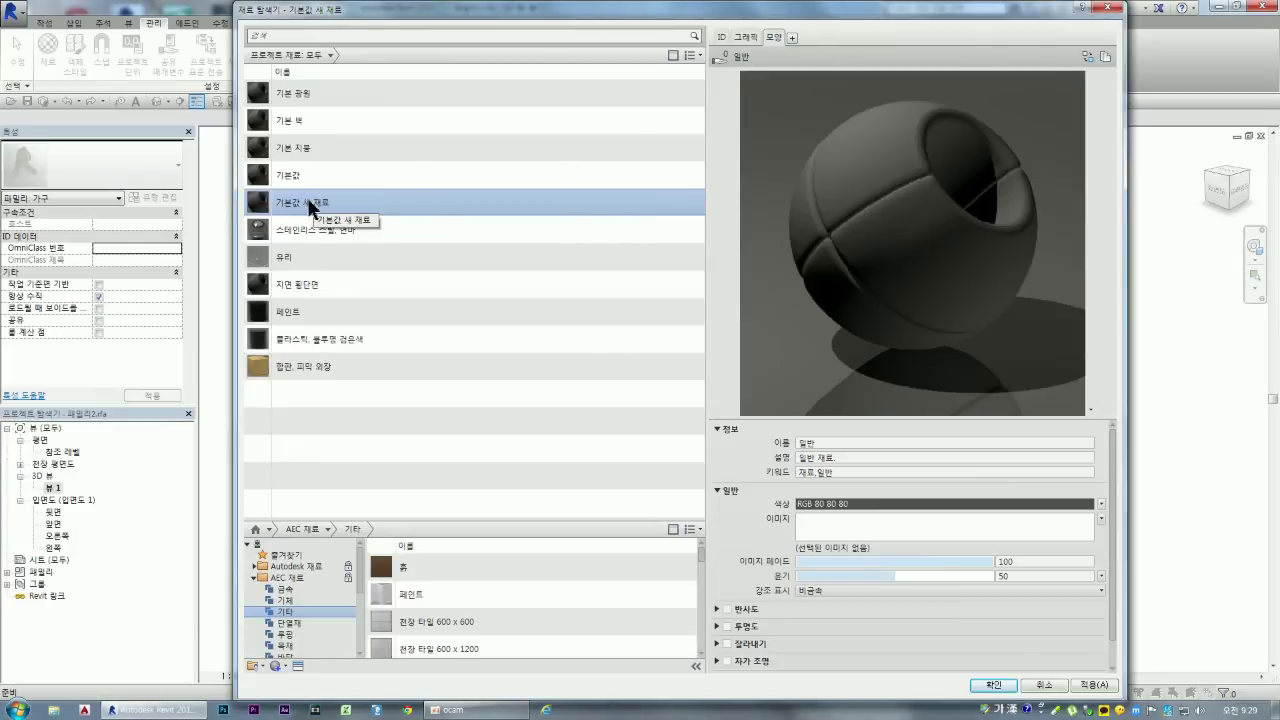
# Step: Rename the new material 페인트 - 검정
pyautogui.rightClick(308, 205)
pyautogui.click(347, 236)
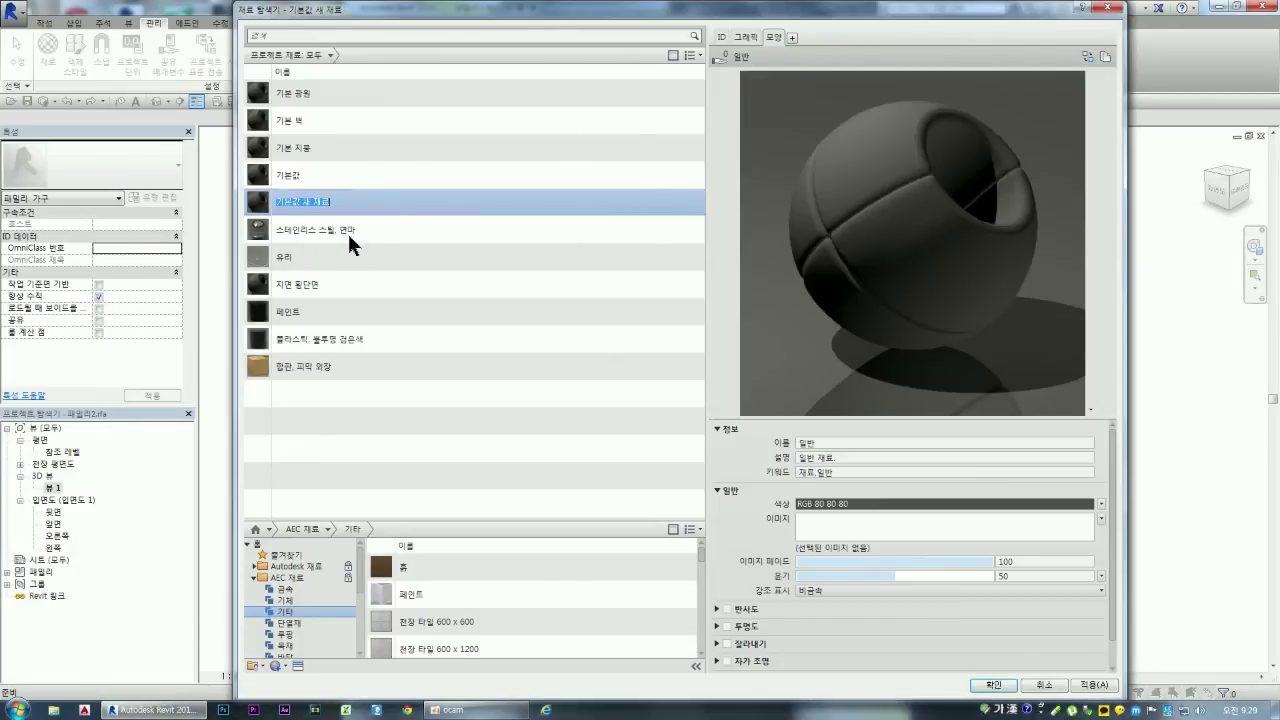
pyautogui.write('피아노')
pyautogui.write('트 - 검정')
pyautogui.press('Return')
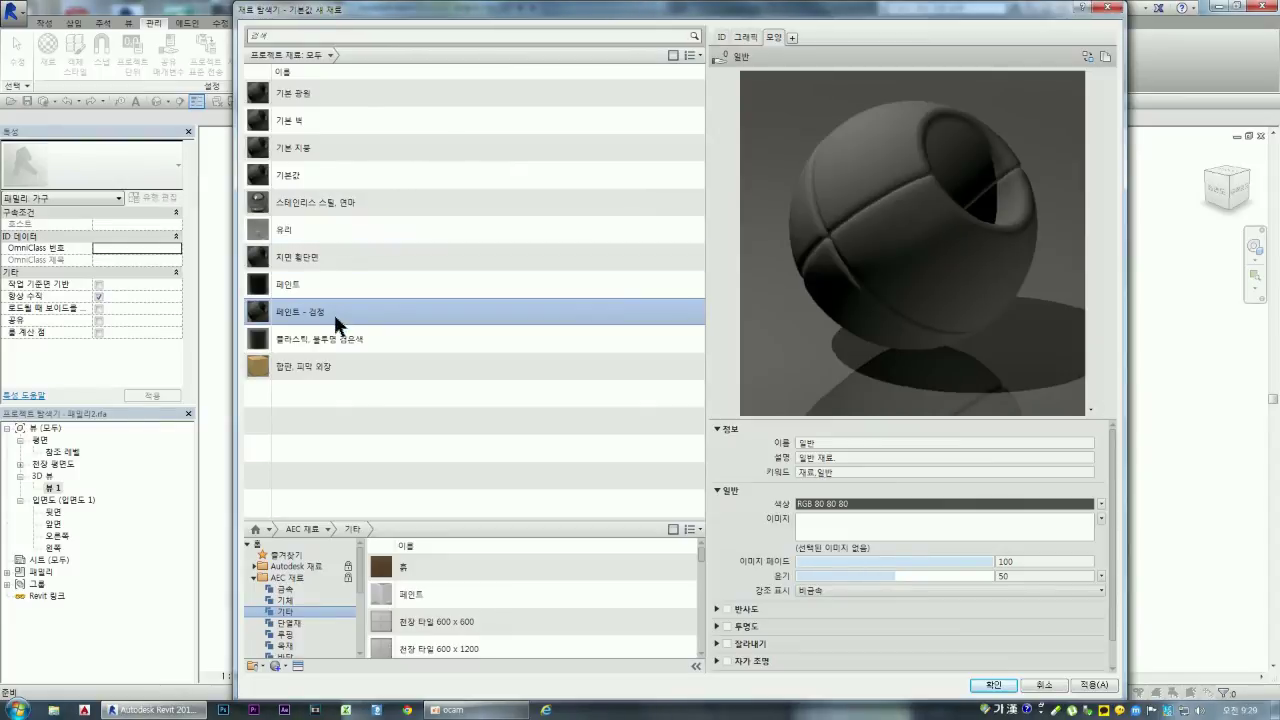
# Step: Rename its appearance asset 페인트 검정
pyautogui.click(918, 440)
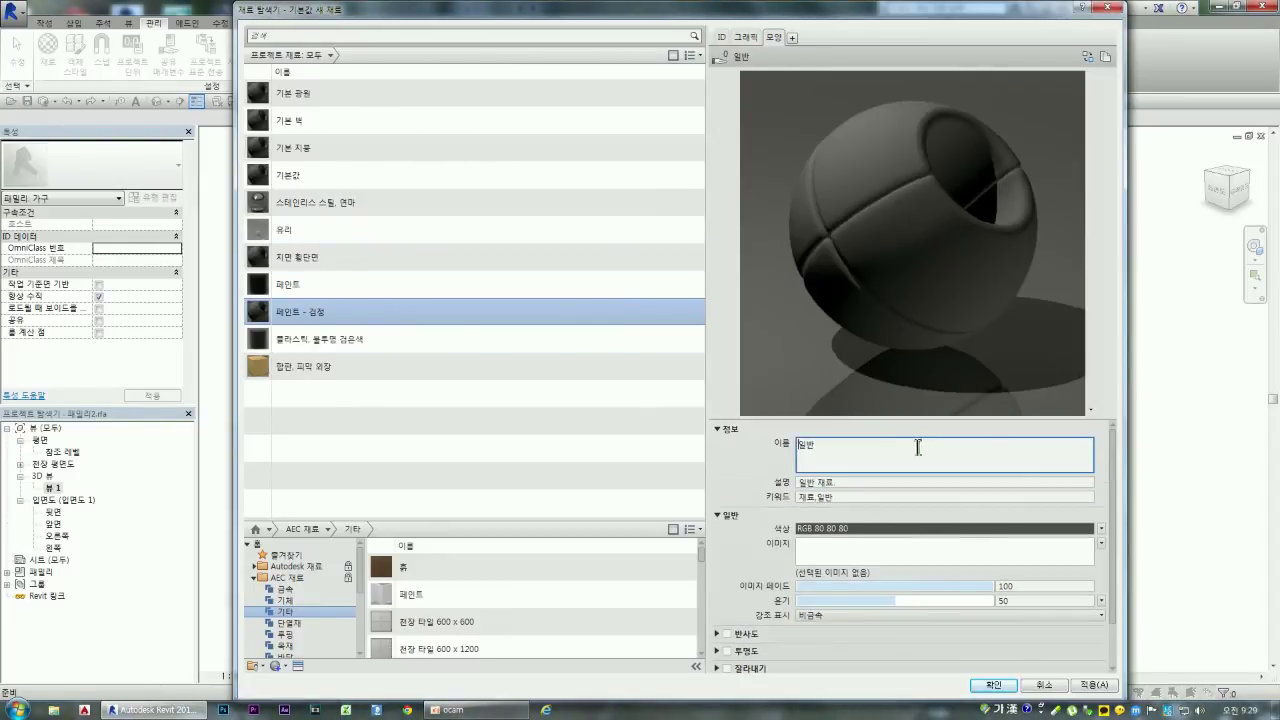
pyautogui.write('페인트 검정')
pyautogui.press('Return')
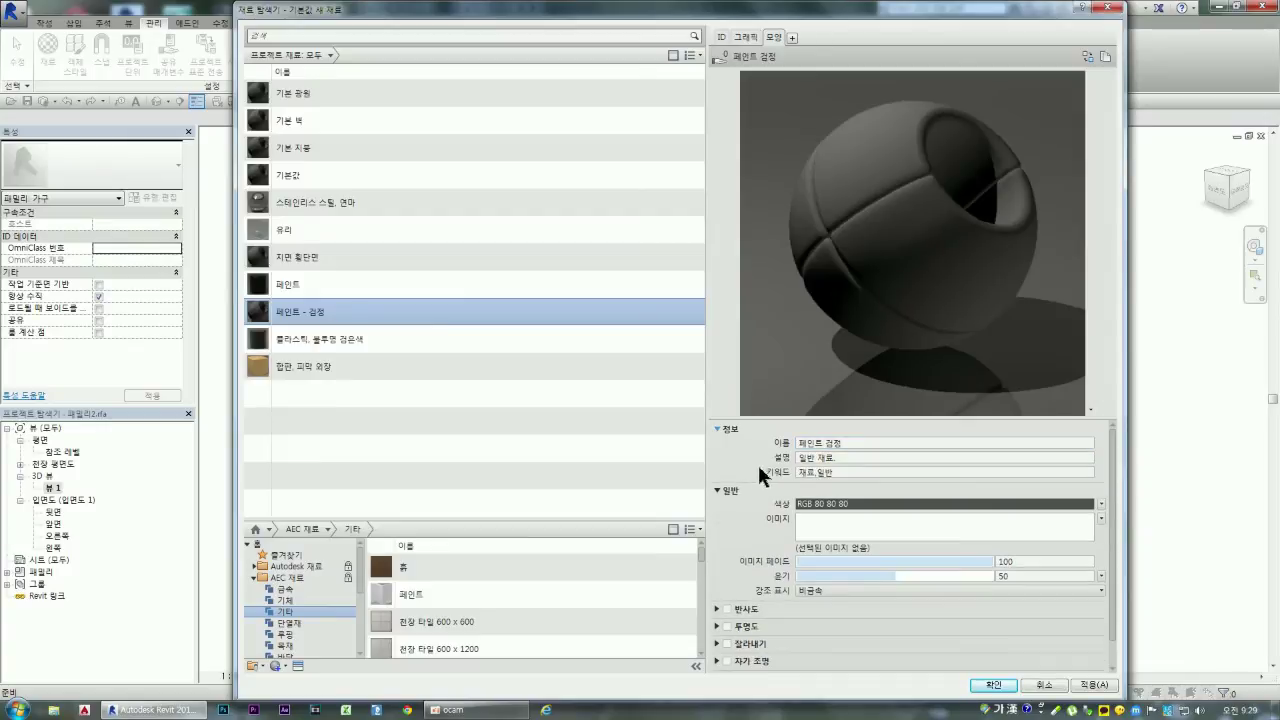
pyautogui.click(850, 457)
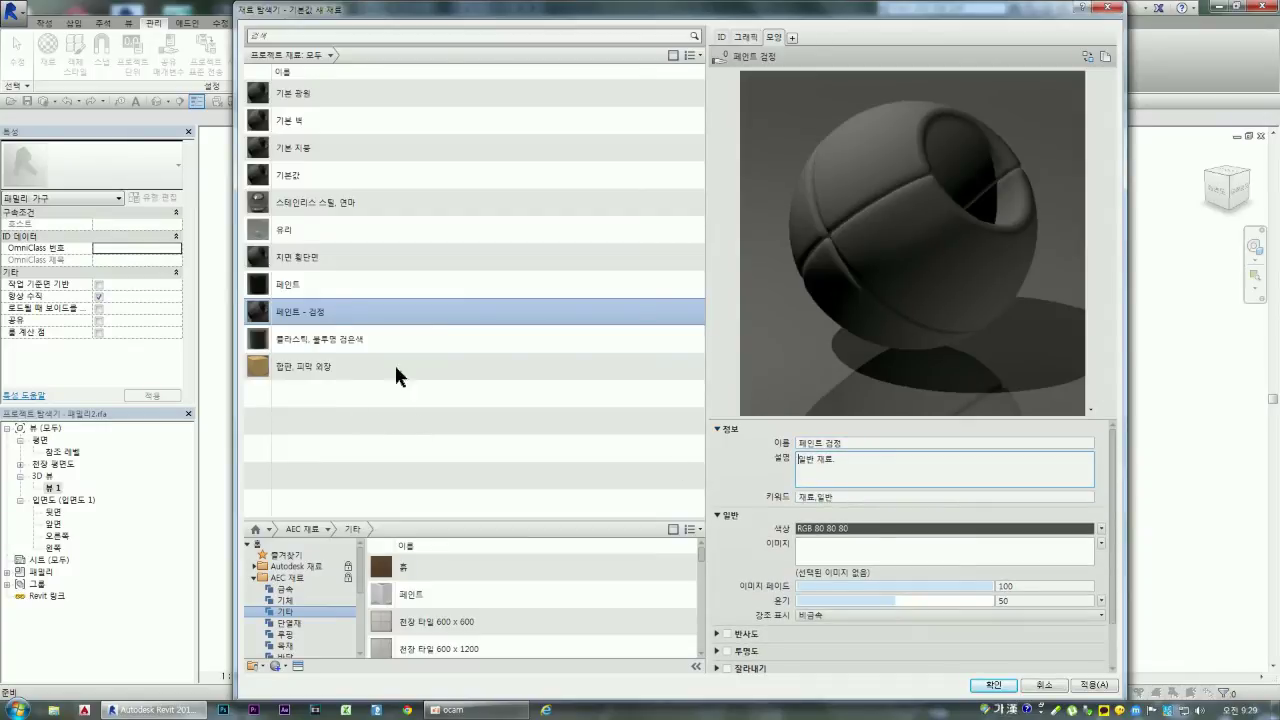
pyautogui.click(310, 285)
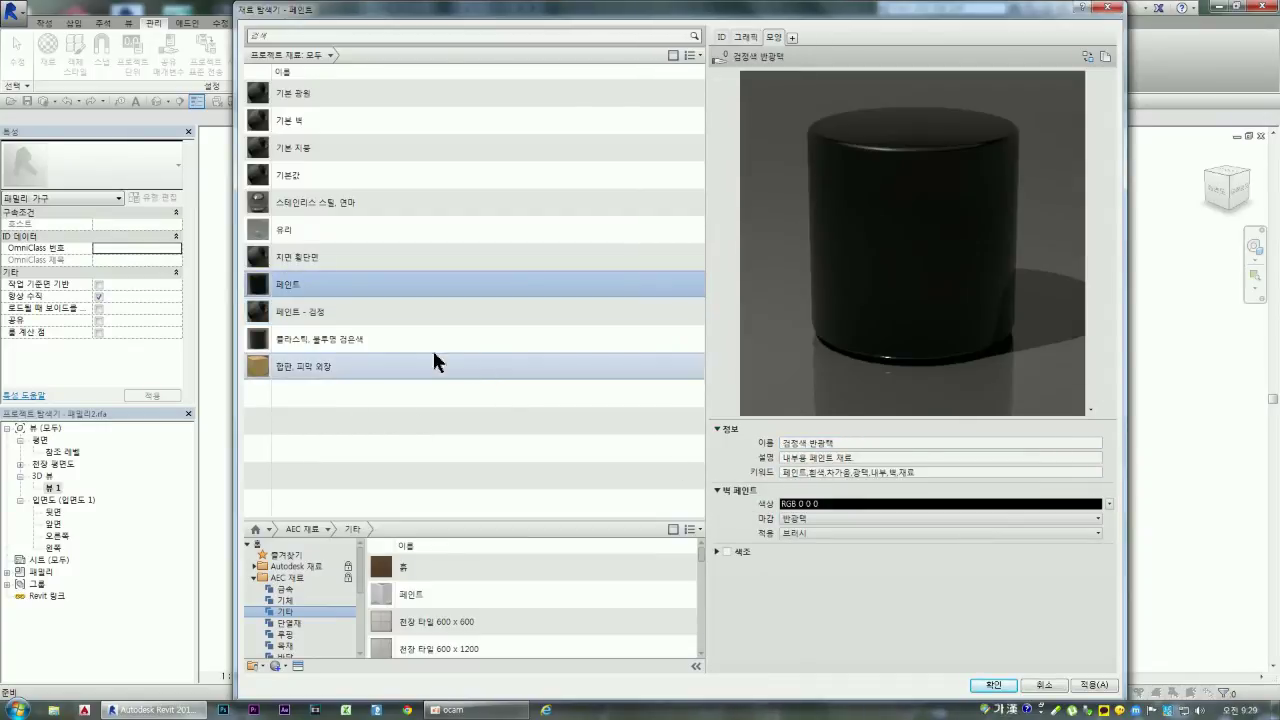
# Step: Set the 페인트 - 검정 material colour to pure black (RGB 0 0 0)
pyautogui.click(318, 310)
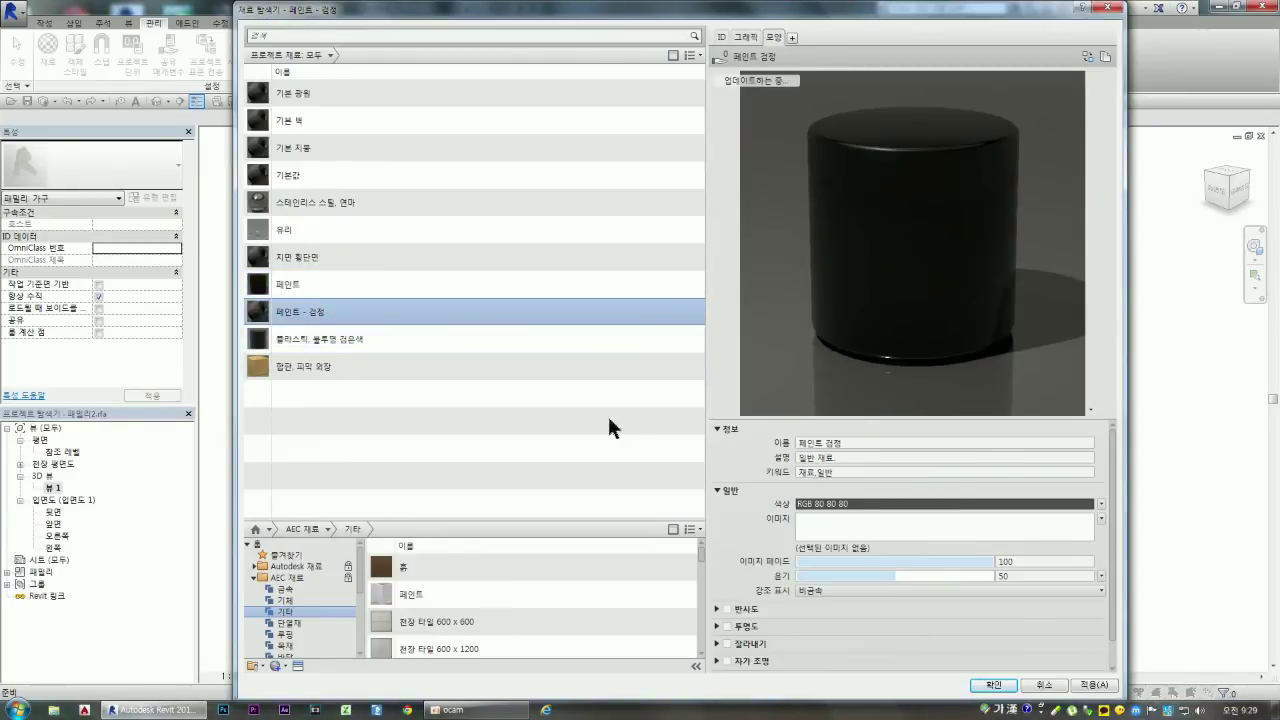
pyautogui.click(840, 508)
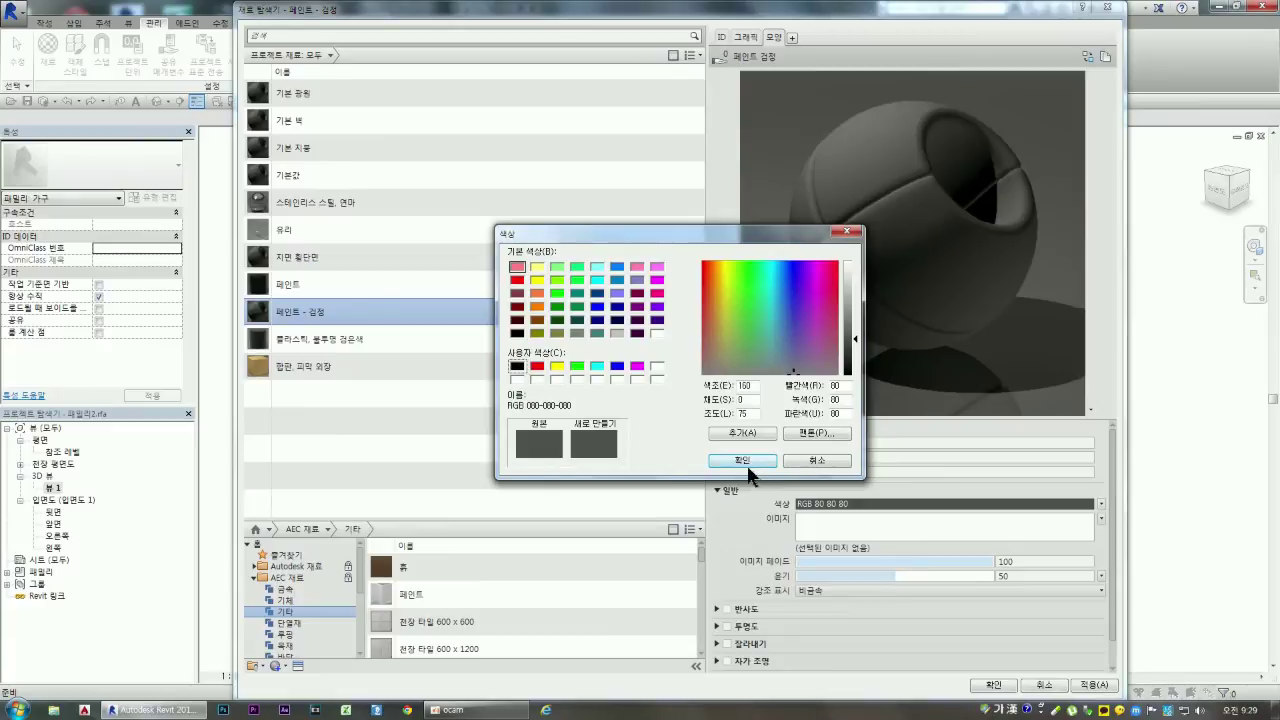
pyautogui.click(740, 462)
pyautogui.click(880, 504)
pyautogui.click(521, 371)
pyautogui.click(741, 461)
# Step: Keep non-metallic highlights, raise glossiness from 50 to 71, and apply the changes
pyautogui.scroll(-1, 750, 515)
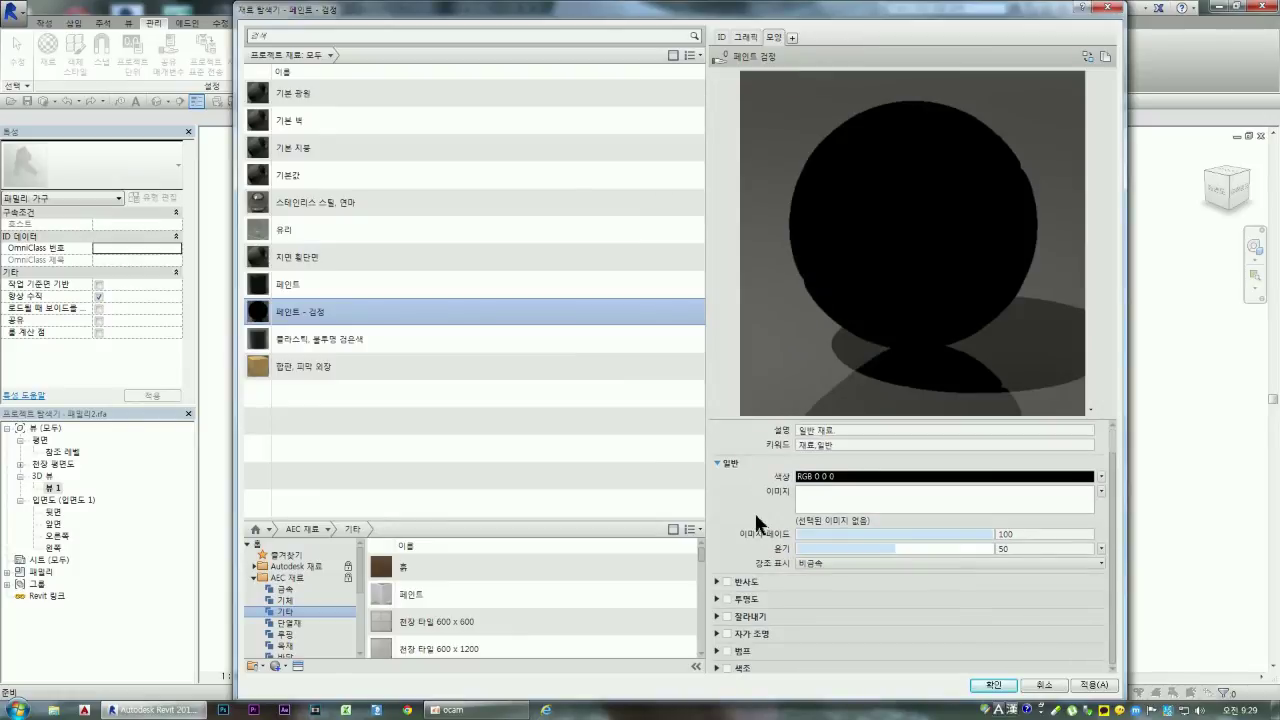
pyautogui.click(800, 563)
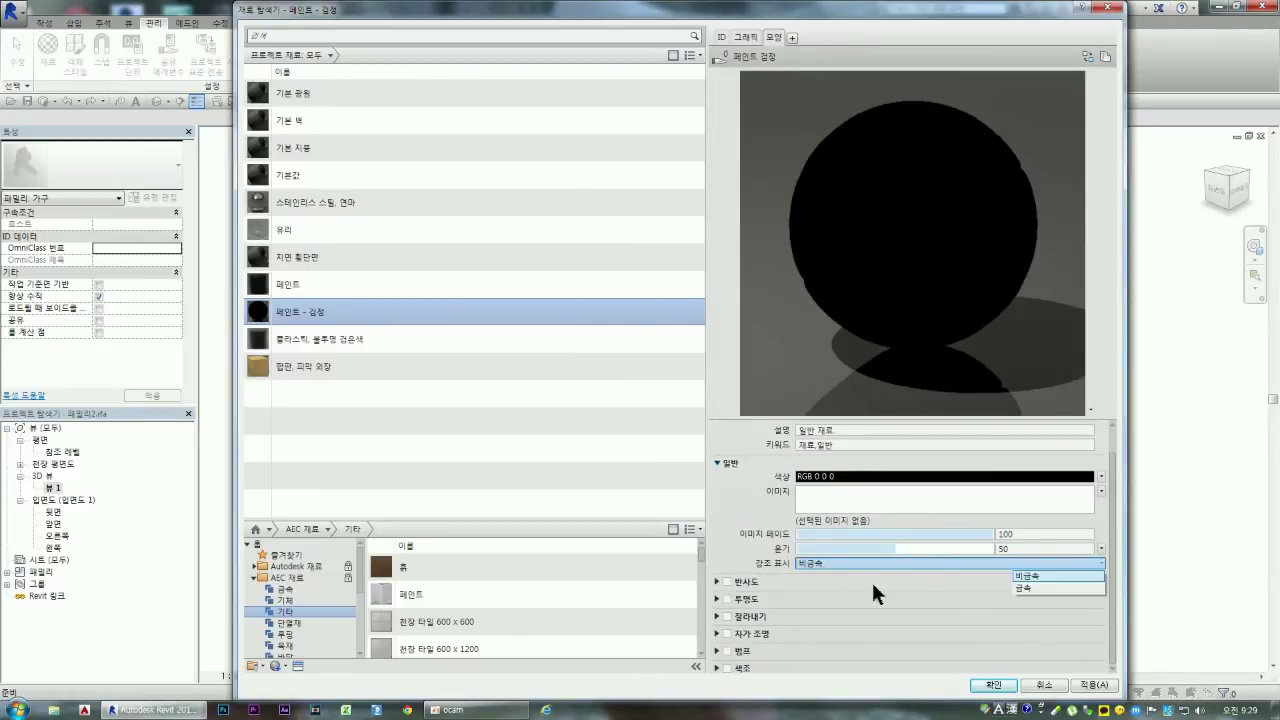
pyautogui.click(905, 565)
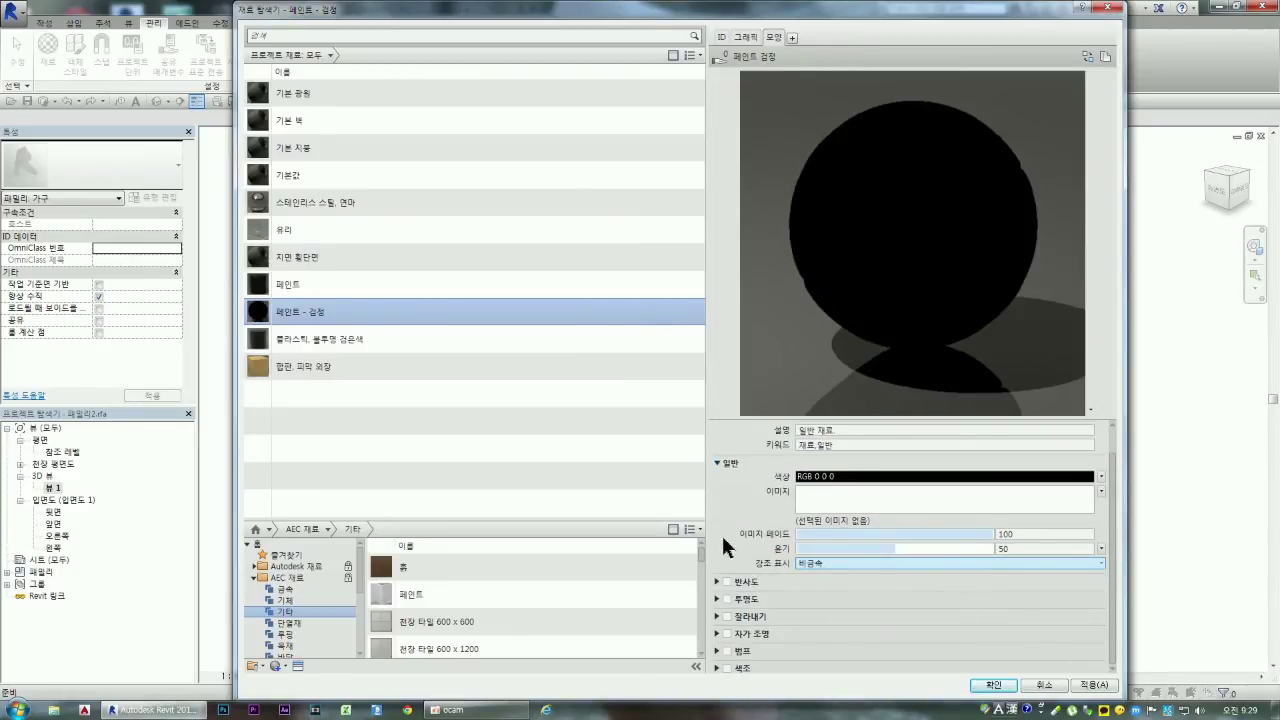
pyautogui.moveTo(895, 549); pyautogui.dragTo(925, 550)
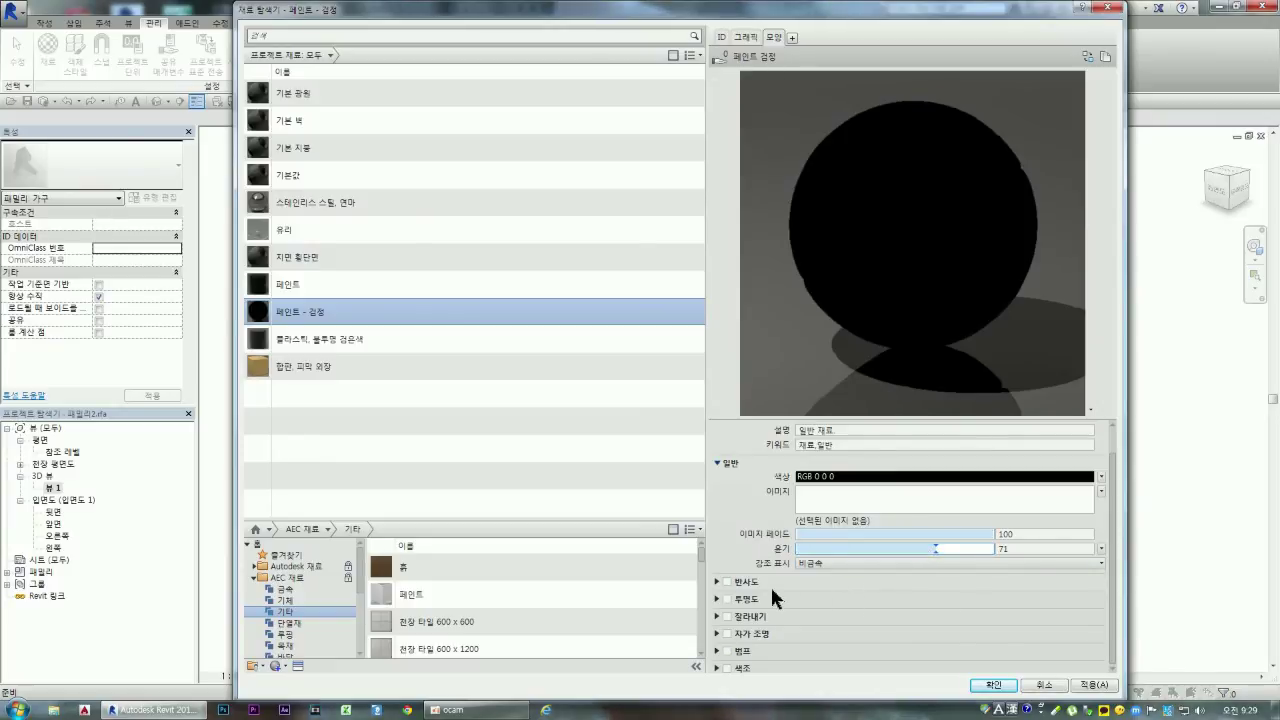
pyautogui.click(717, 581)
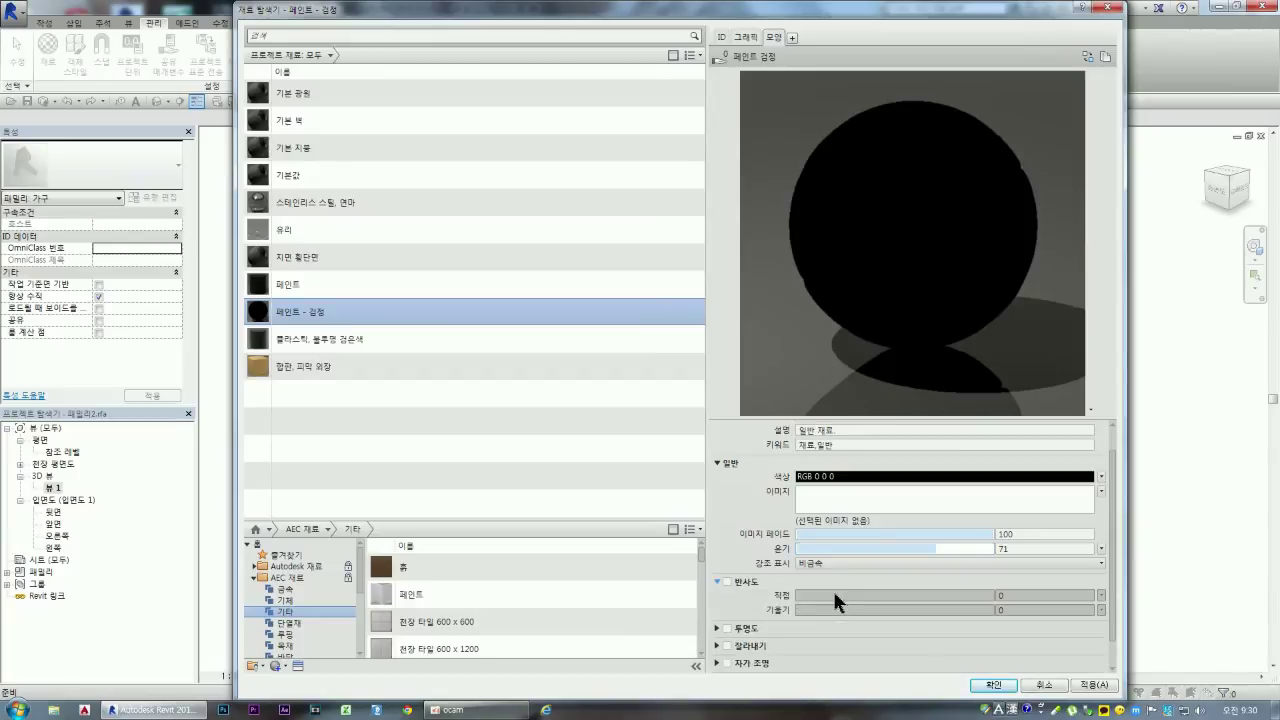
pyautogui.click(716, 579)
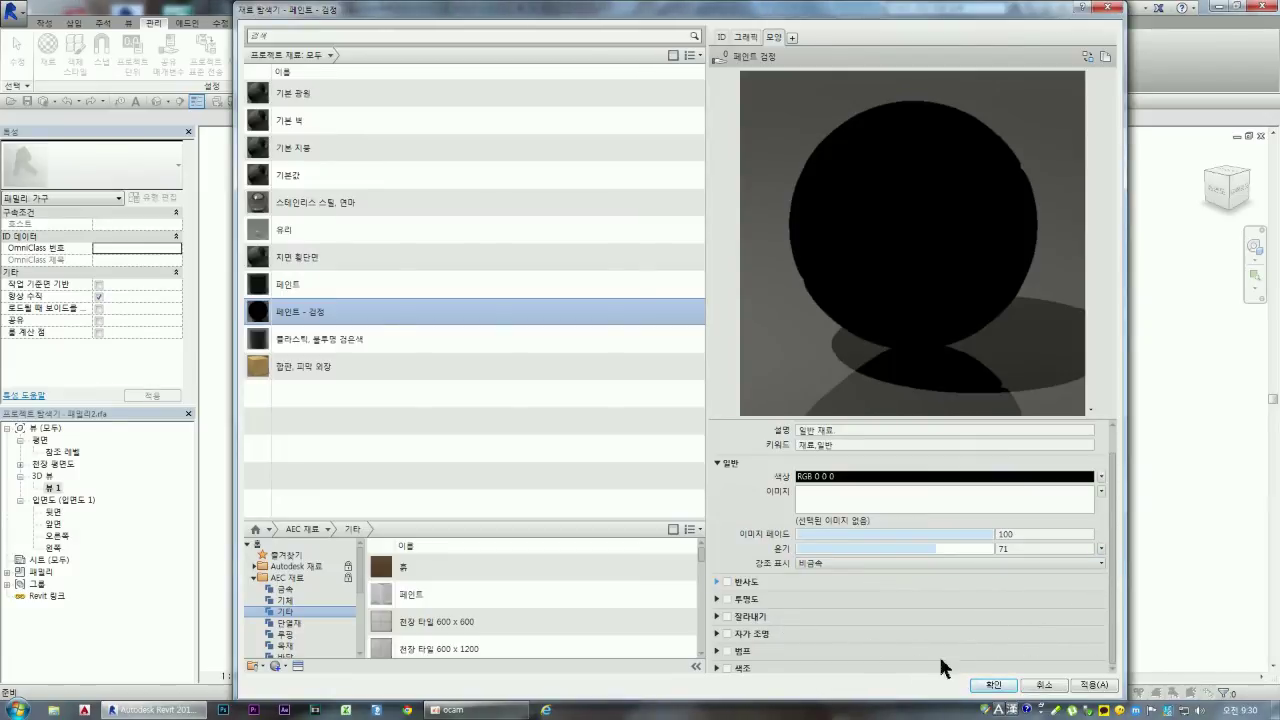
pyautogui.click(1110, 687)
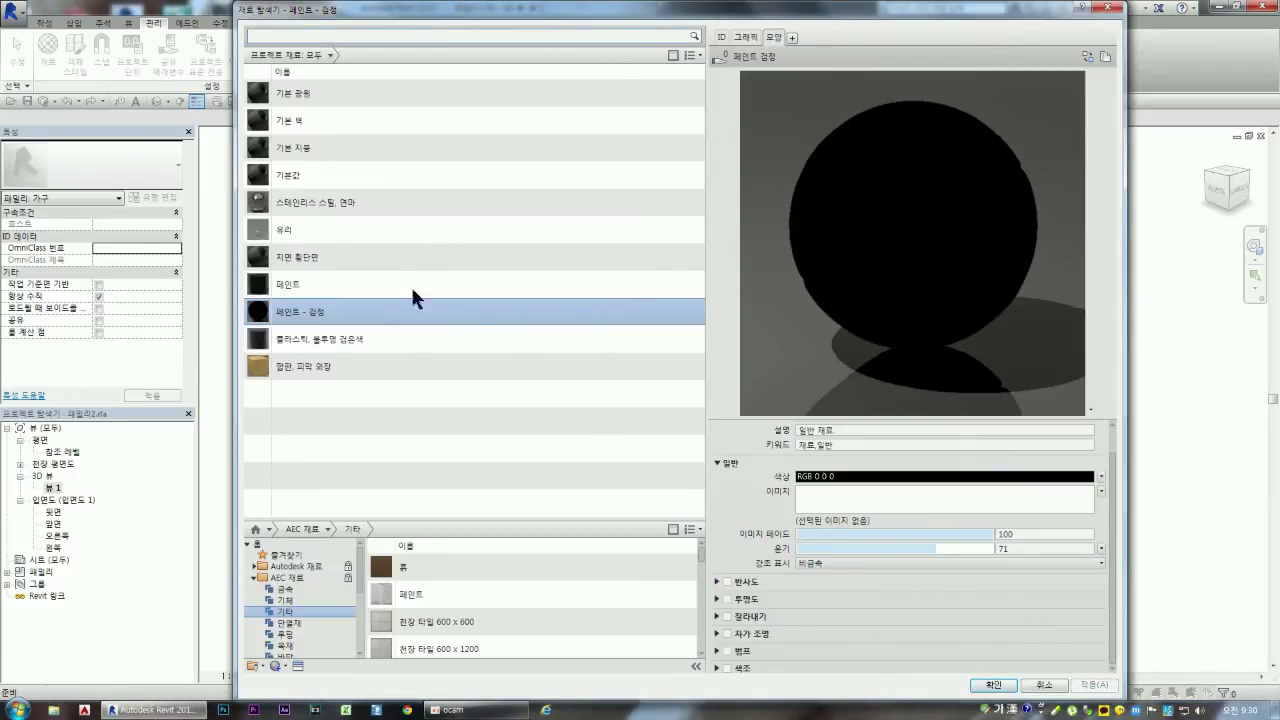
pyautogui.click(298, 286)
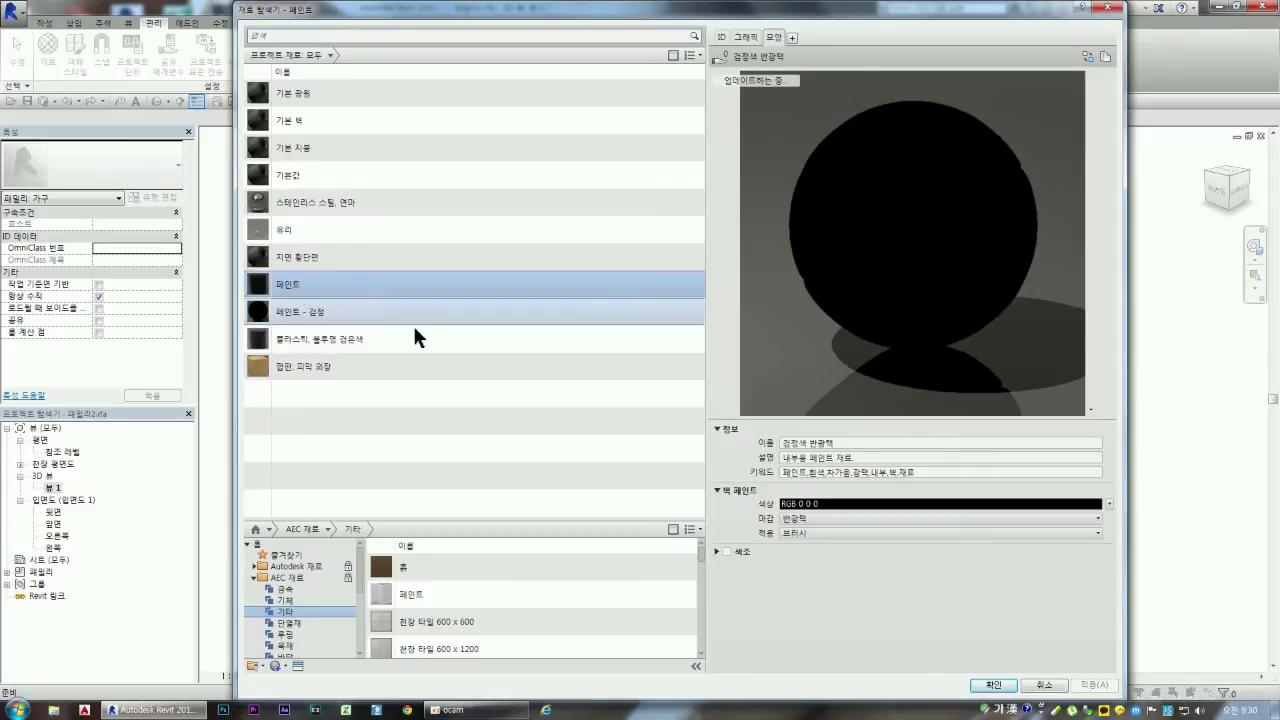
# Step: Set the 페인트 material's paint colour to white (RGB 255 255 255)
pyautogui.click(832, 507)
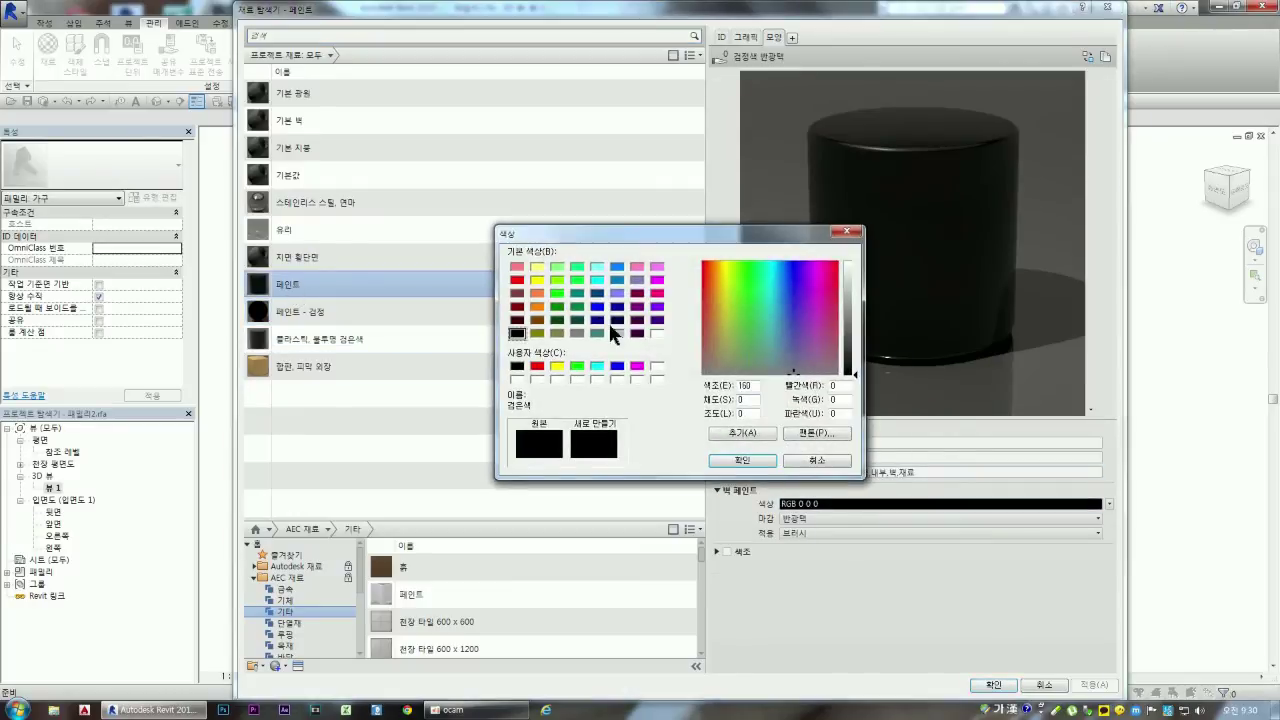
pyautogui.click(848, 314)
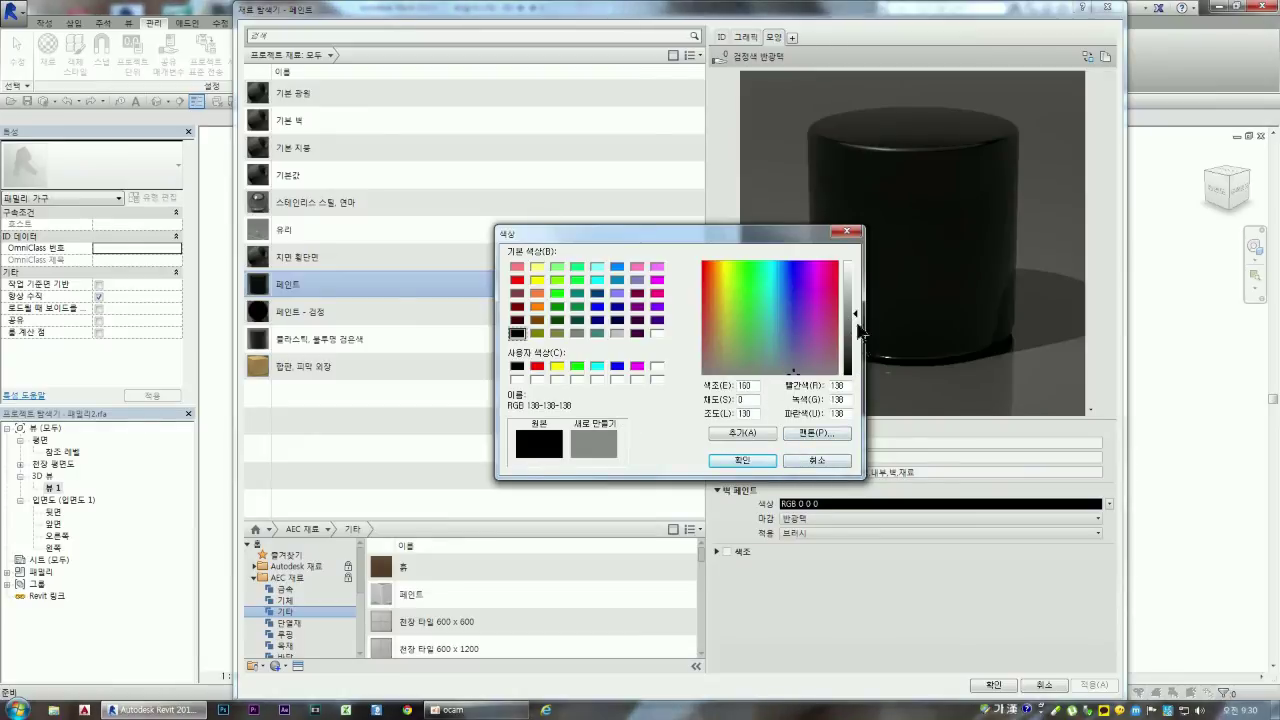
pyautogui.moveTo(853, 327); pyautogui.dragTo(853, 262)
pyautogui.click(742, 462)
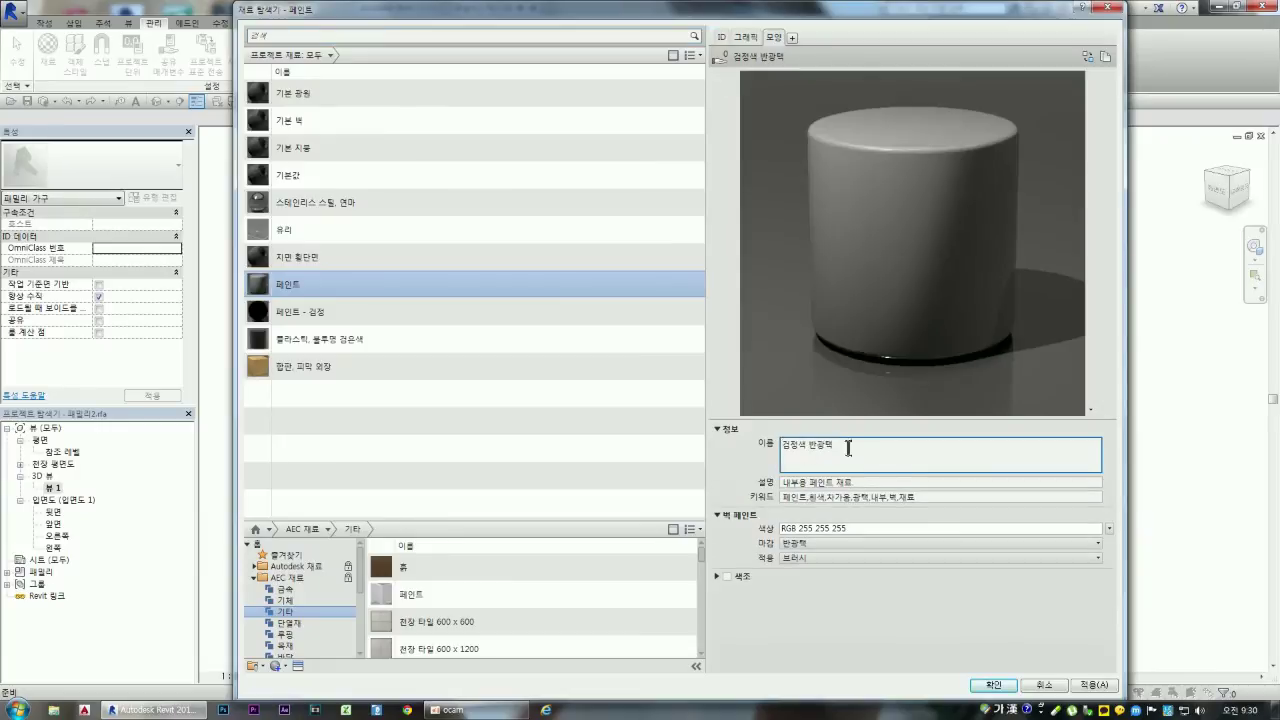
# Step: Delete the original 페인트 material from the project's materials
pyautogui.moveTo(849, 448); pyautogui.dragTo(773, 448)
pyautogui.click(495, 365)
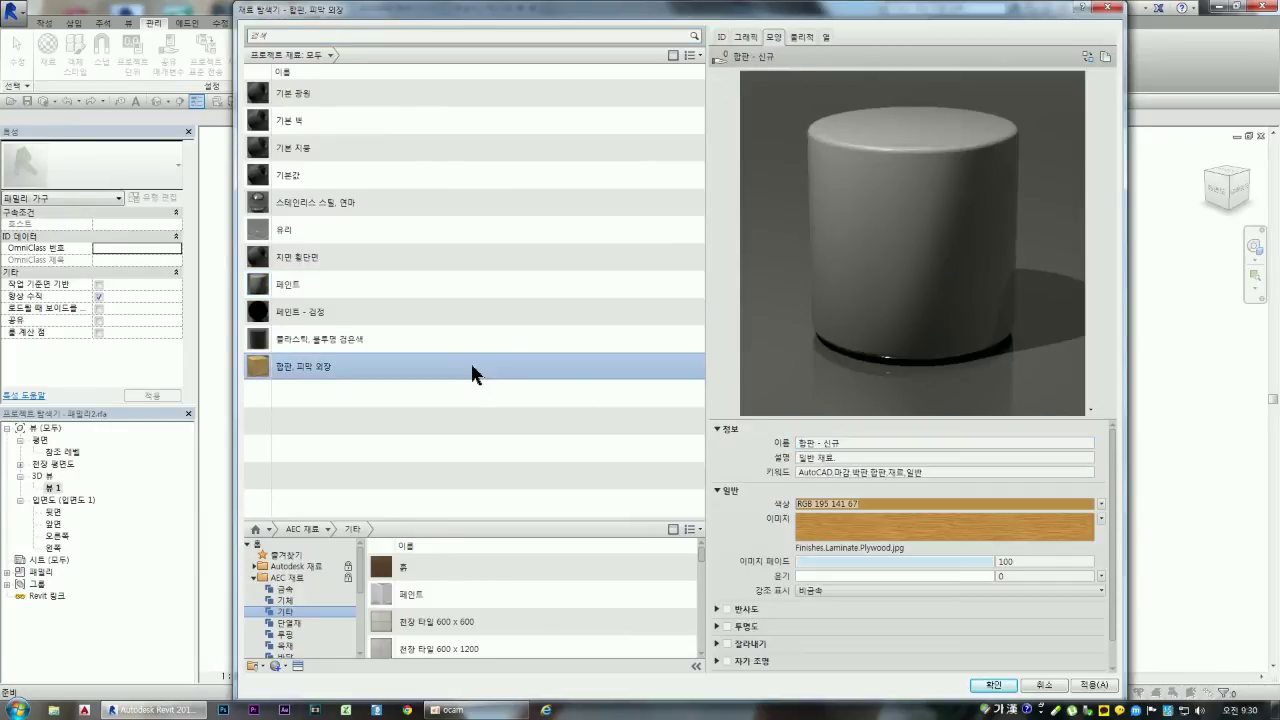
pyautogui.click(312, 292)
pyautogui.rightClick(314, 285)
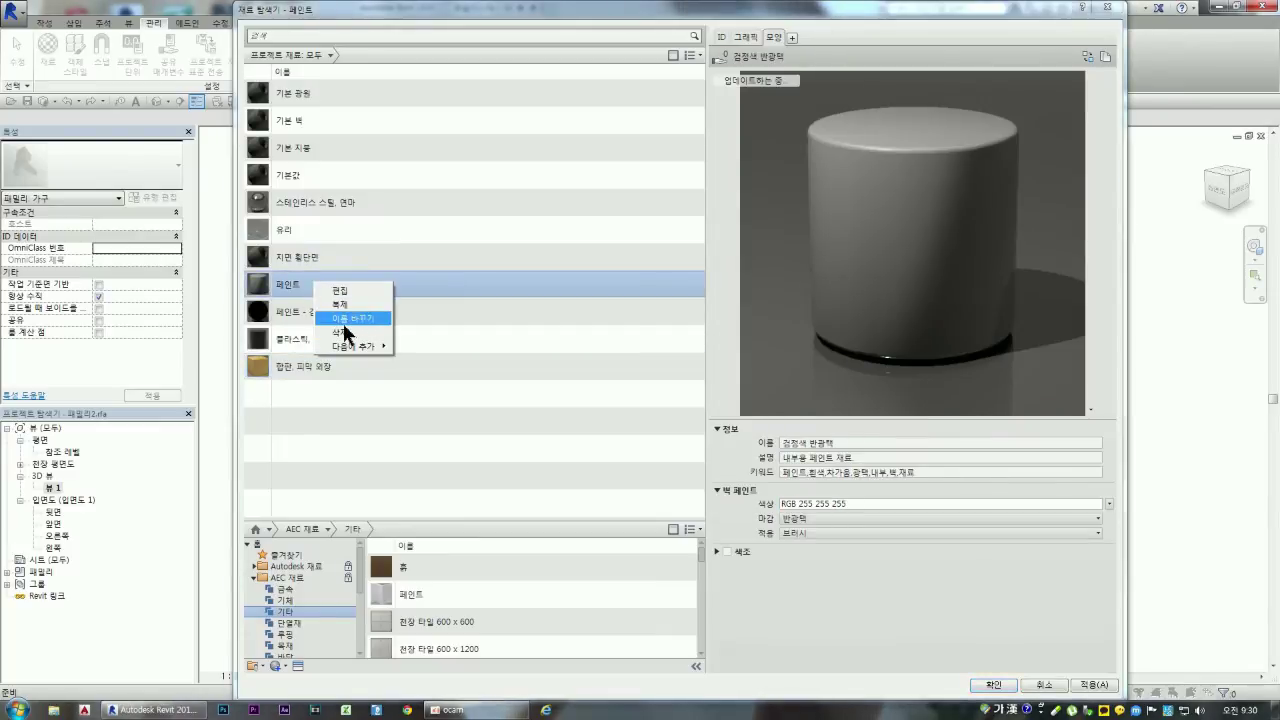
pyautogui.click(347, 335)
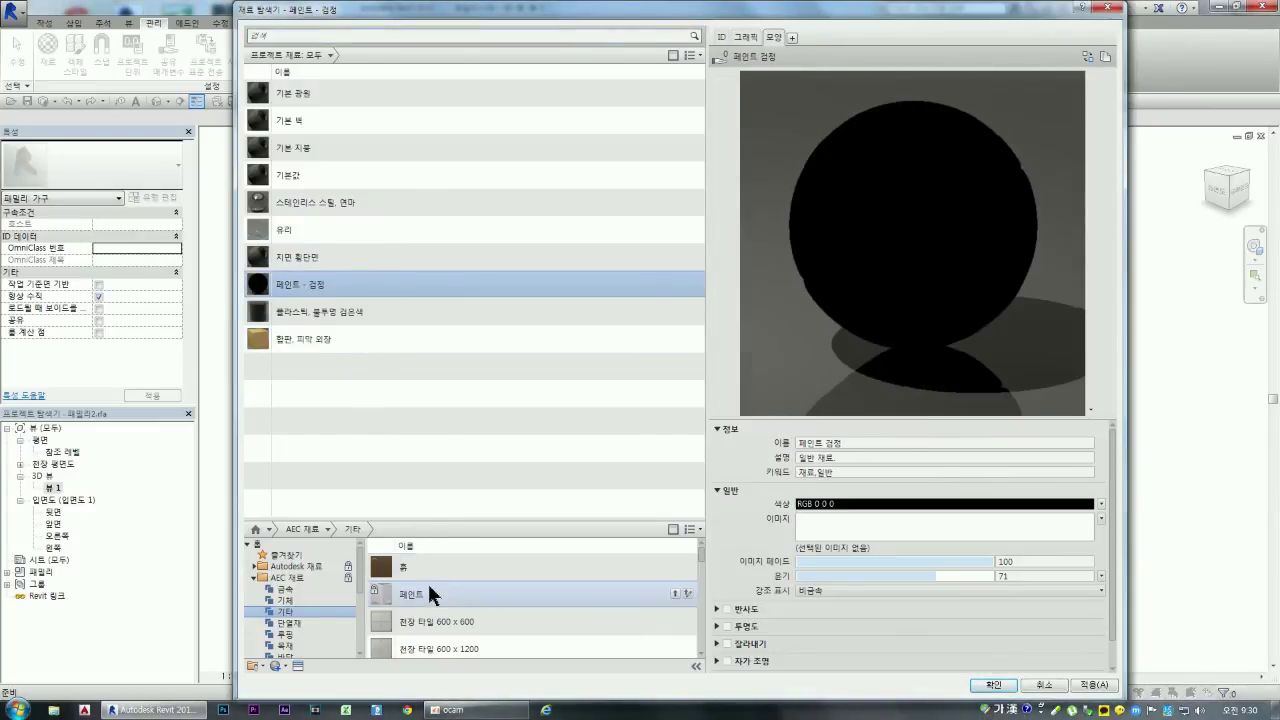
# Step: Re-add 페인트 from the AEC 기타 library and select 페인트 - 검정 to view it
pyautogui.doubleClick(424, 590)
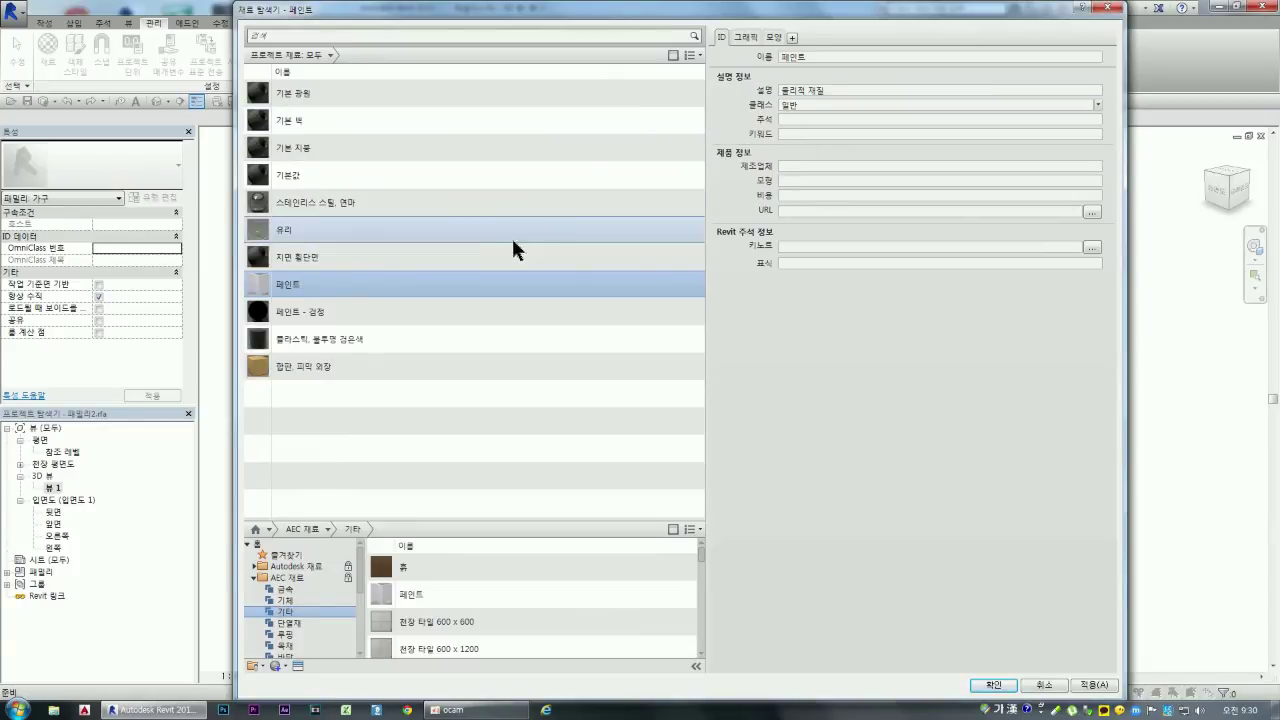
pyautogui.click(747, 37)
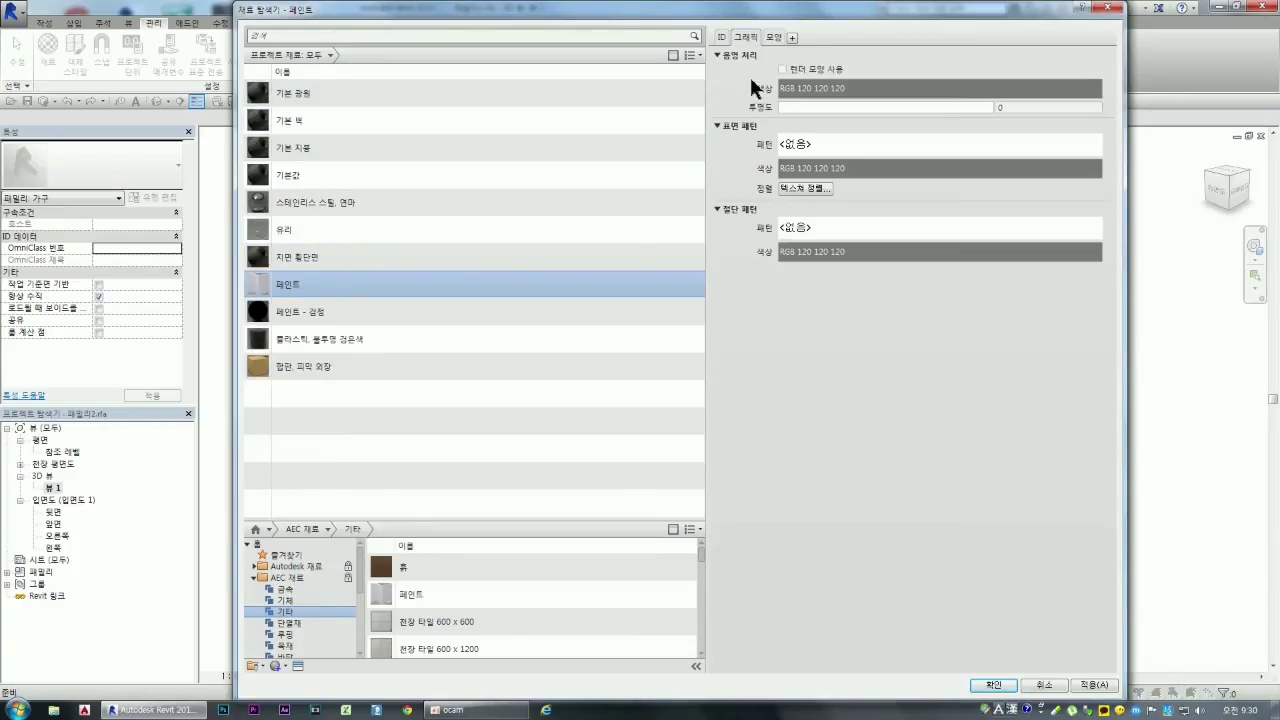
pyautogui.click(774, 38)
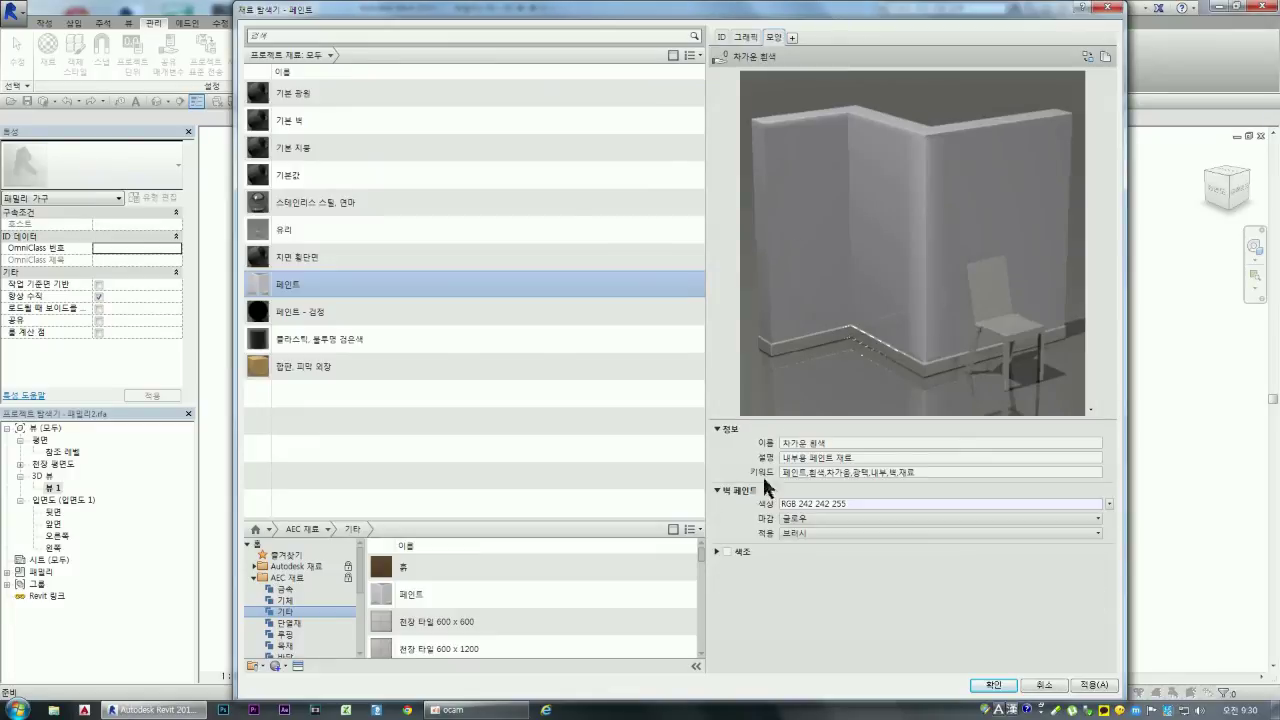
pyautogui.click(318, 318)
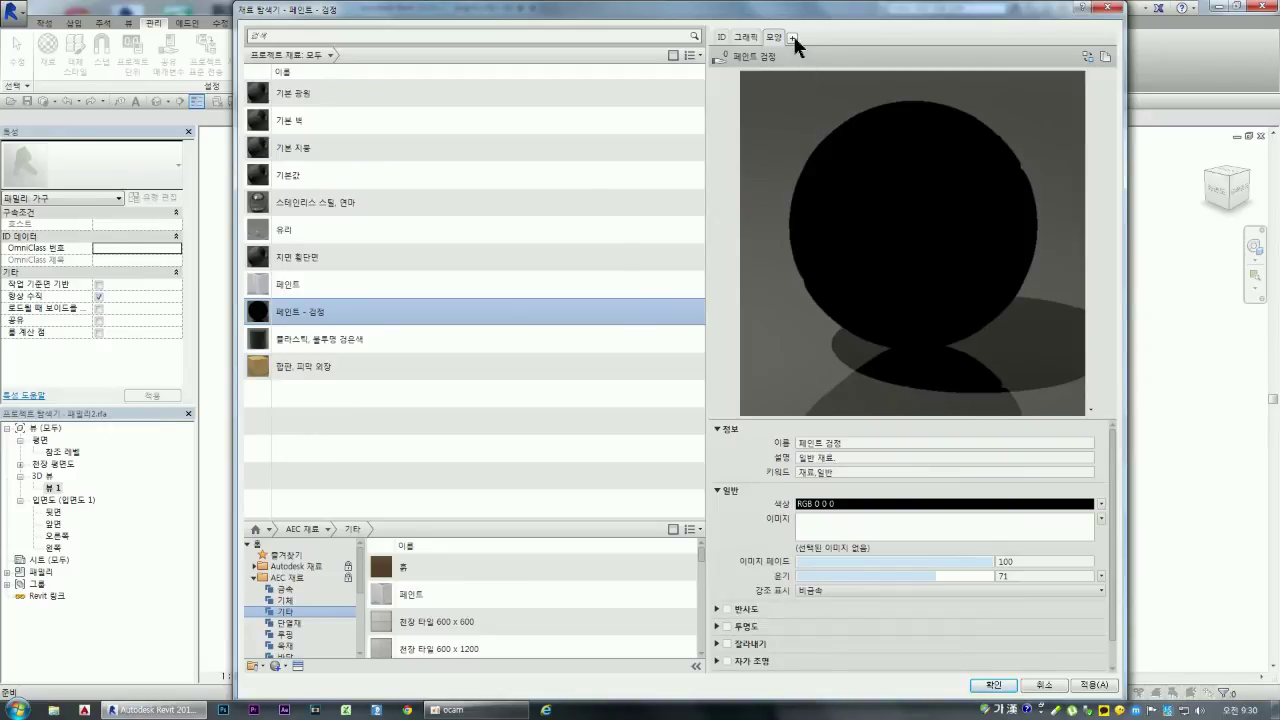
# Step: Review the identity, graphics and appearance tabs of 페인트 - 검정, then its material options
pyautogui.moveTo(1113, 593)
pyautogui.mouseDown()
pyautogui.moveTo(1113, 638)
pyautogui.moveTo(1093, 525)
pyautogui.mouseUp()
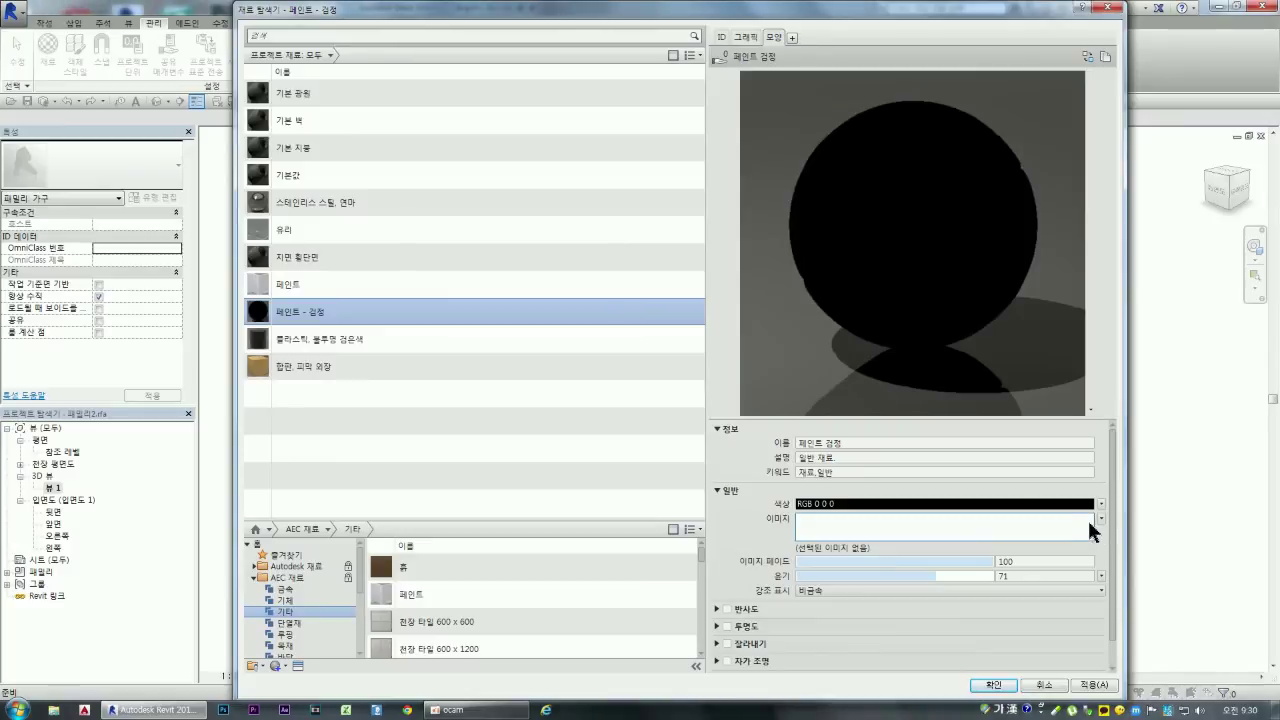
pyautogui.click(724, 37)
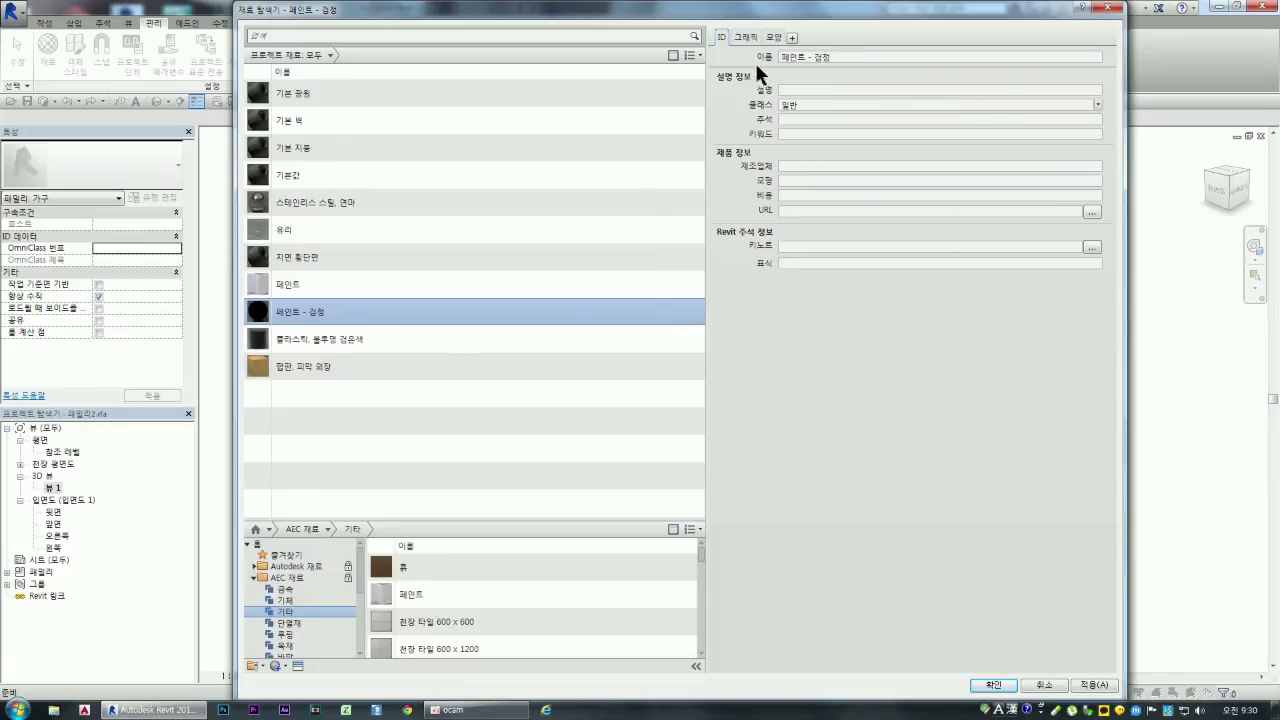
pyautogui.click(745, 37)
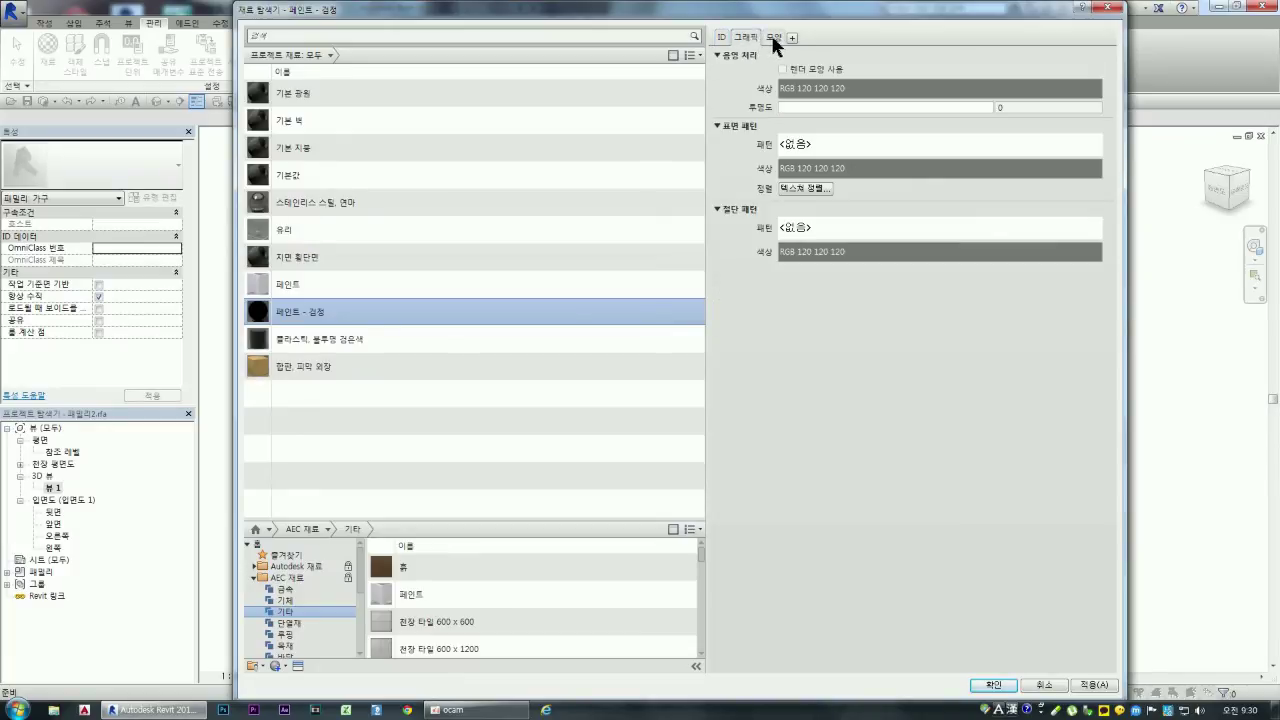
pyautogui.click(774, 37)
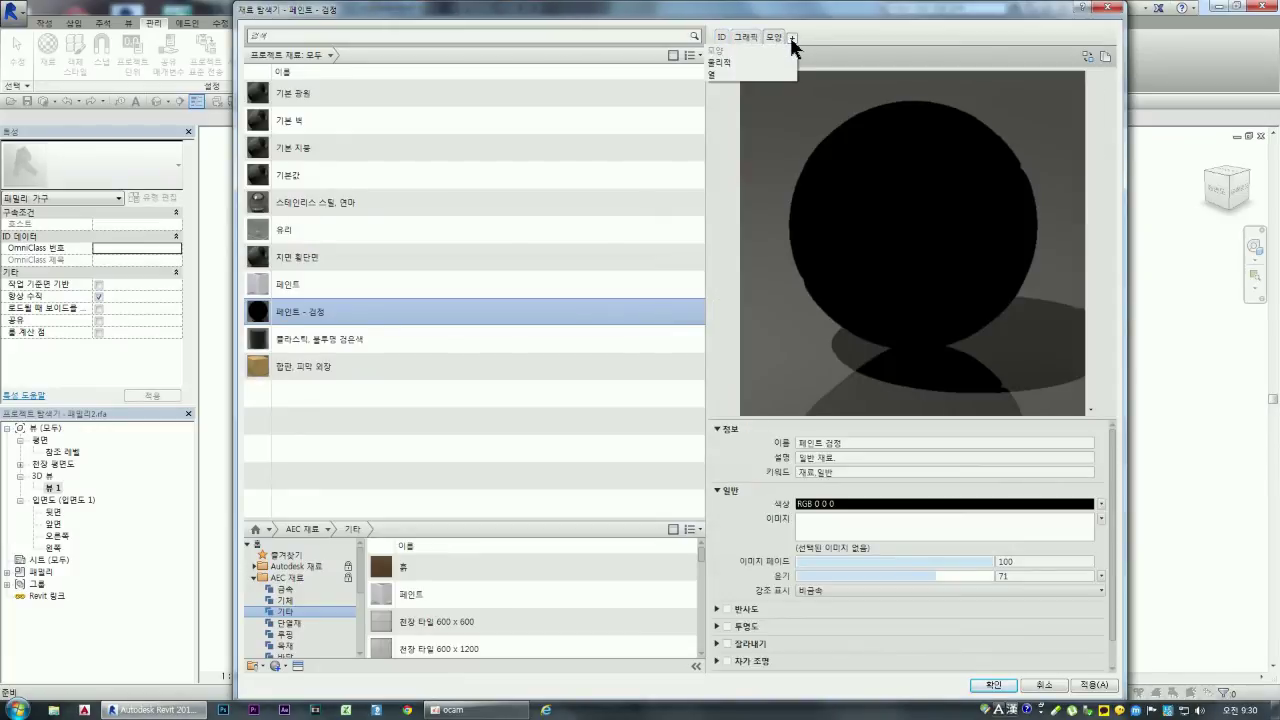
pyautogui.click(722, 37)
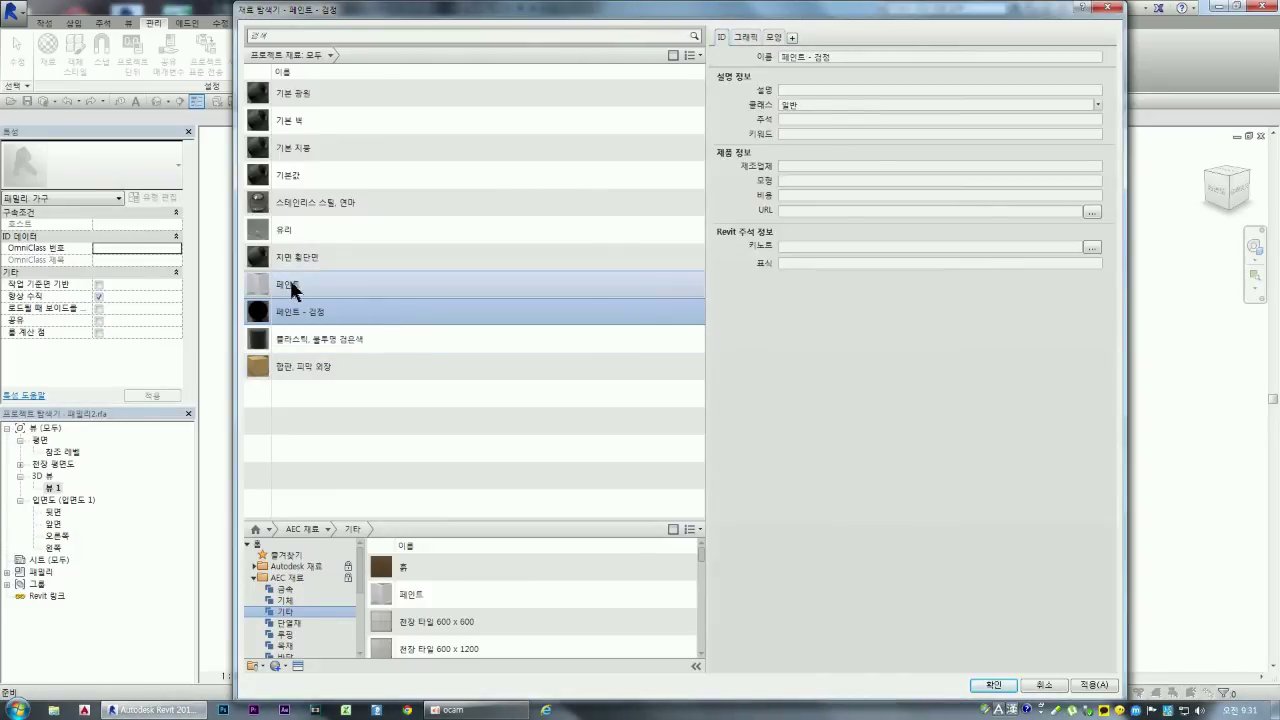
pyautogui.rightClick(296, 311)
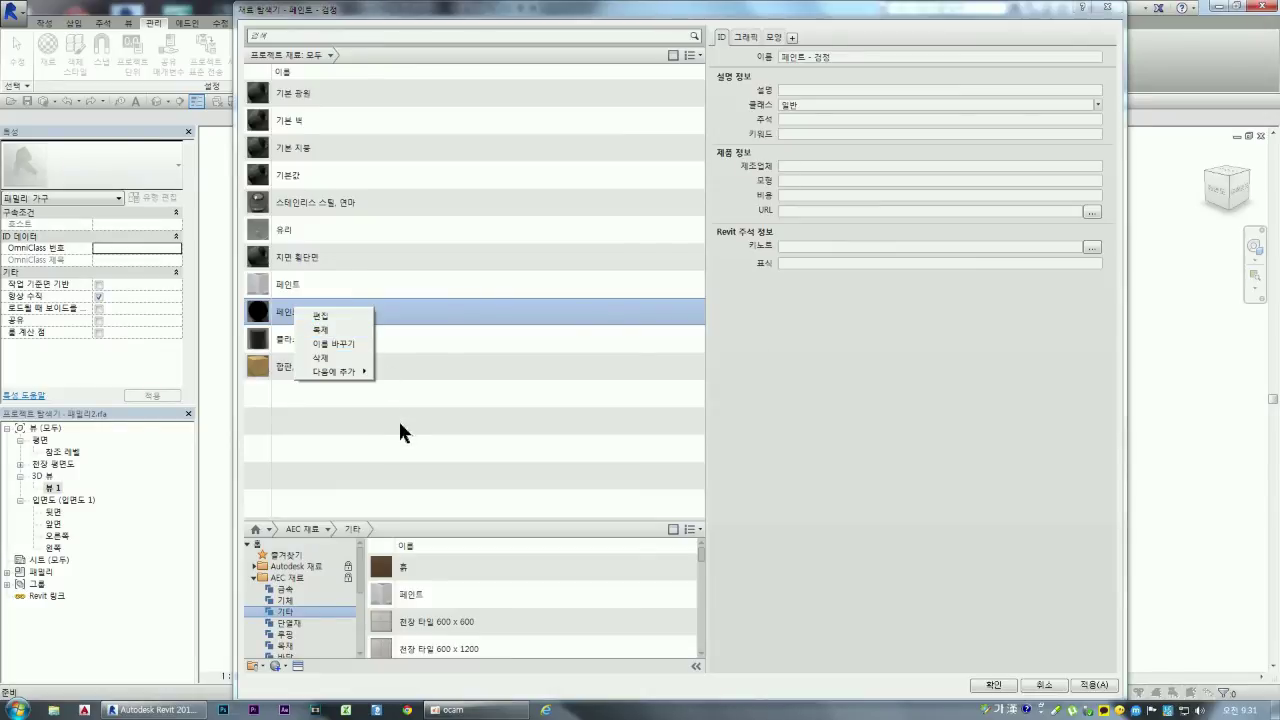
pyautogui.click(375, 408)
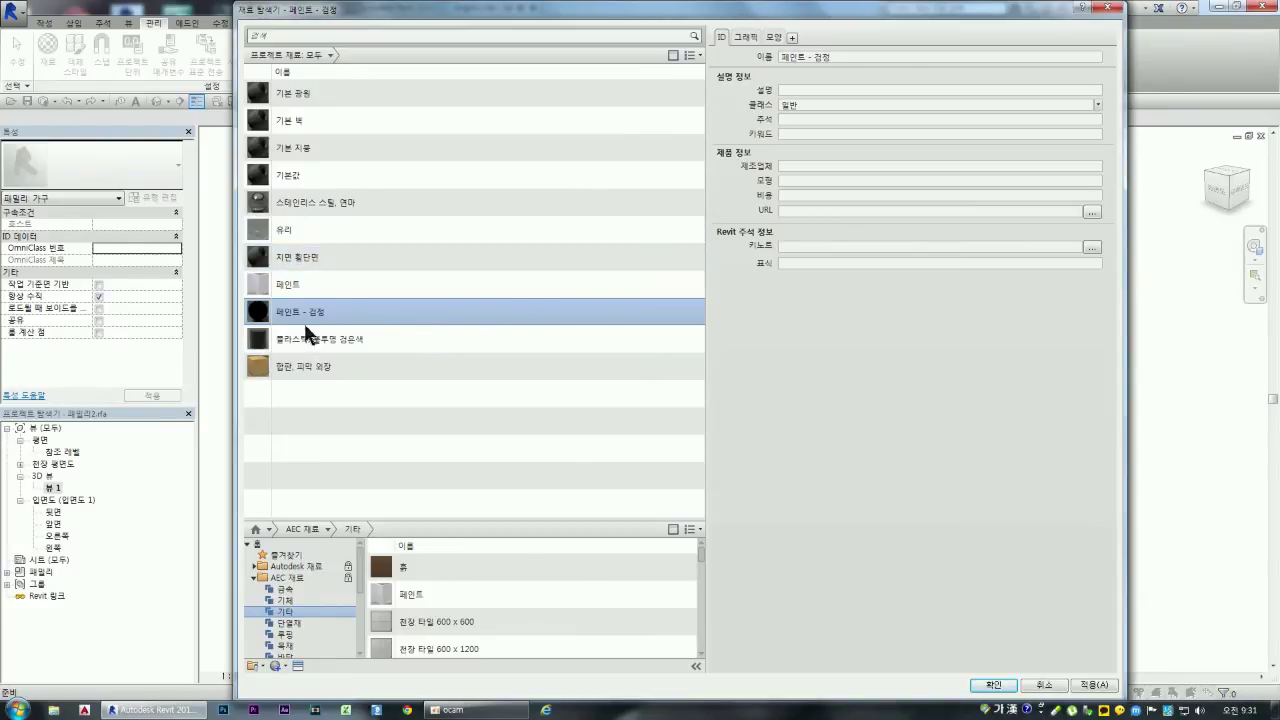
pyautogui.rightClick(289, 282)
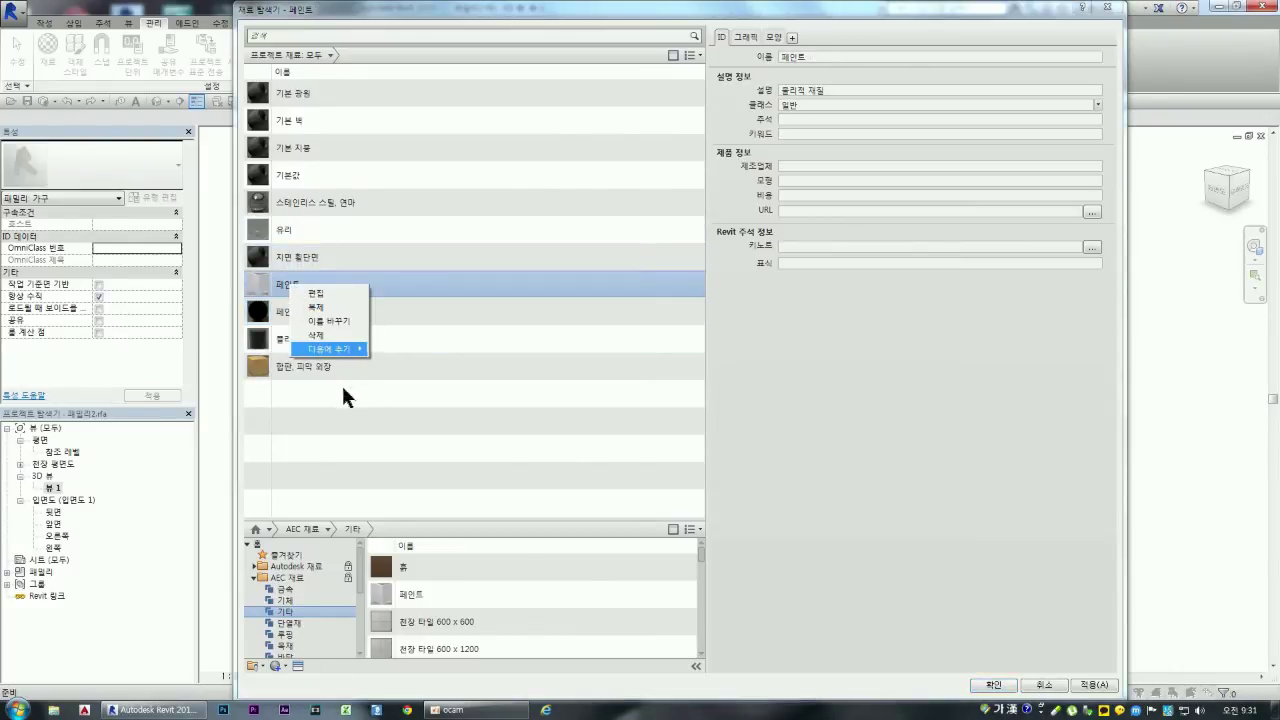
# Step: Duplicate 페인트 as 페인트(1) and set its paint colour to black (RGB 0 0 0)
pyautogui.click(320, 307)
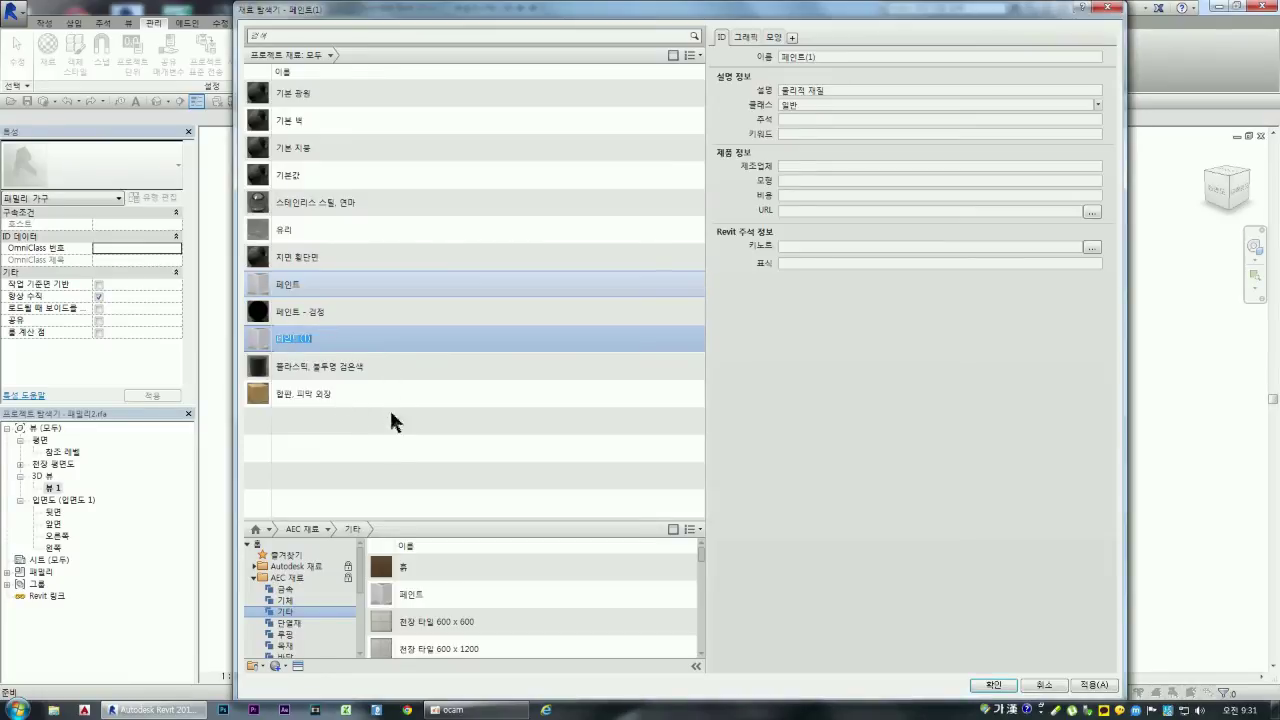
pyautogui.rightClick(320, 343)
pyautogui.click(366, 337)
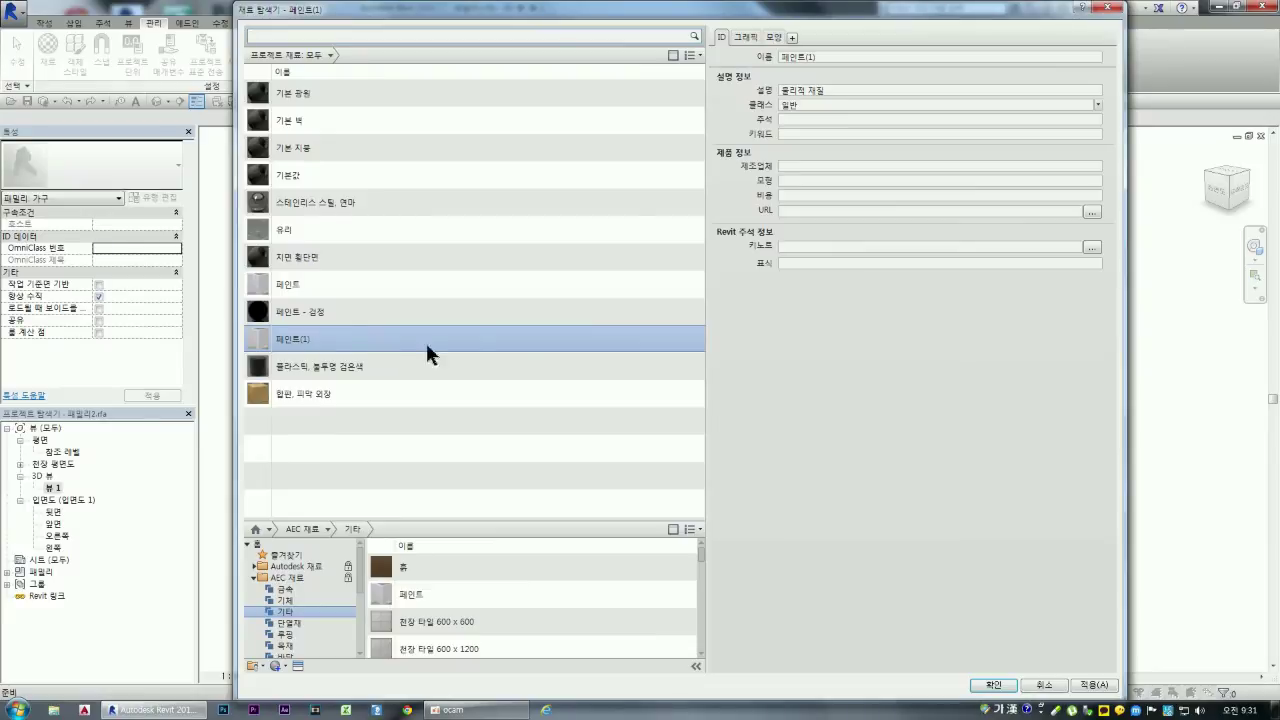
pyautogui.keyDown('ctrl'); pyautogui.click(445, 312); pyautogui.keyUp('ctrl')
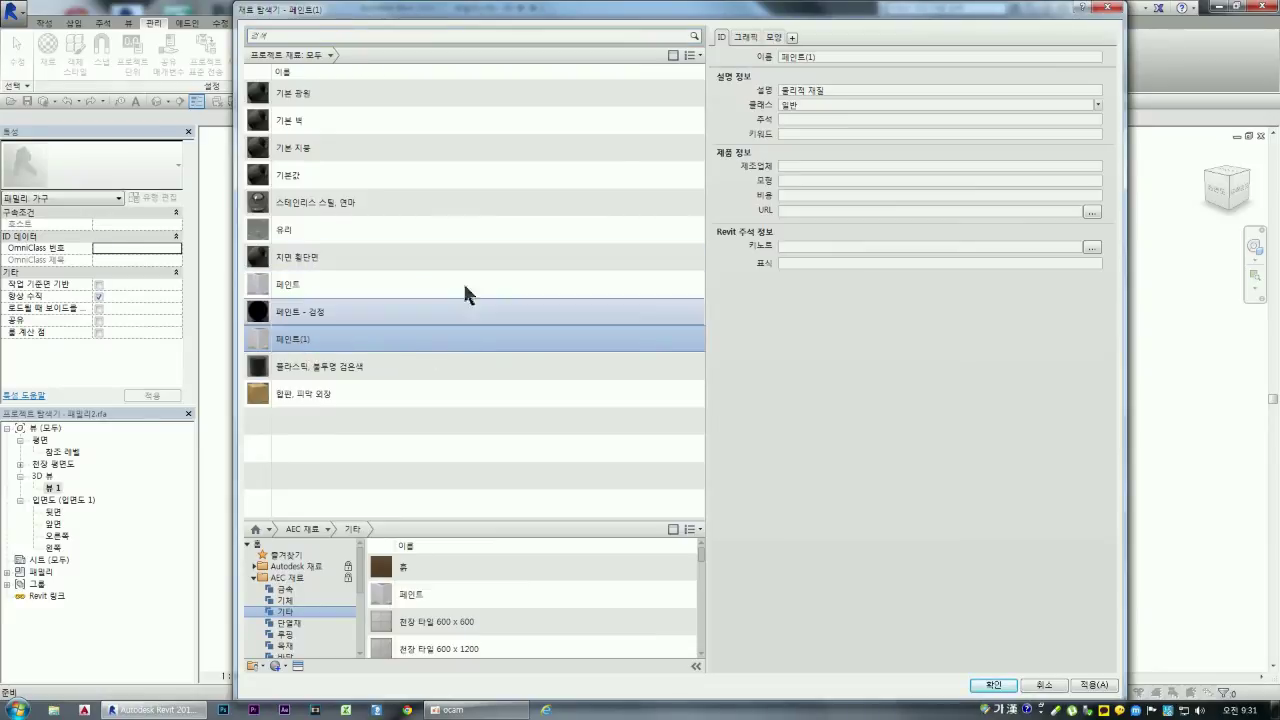
pyautogui.click(773, 37)
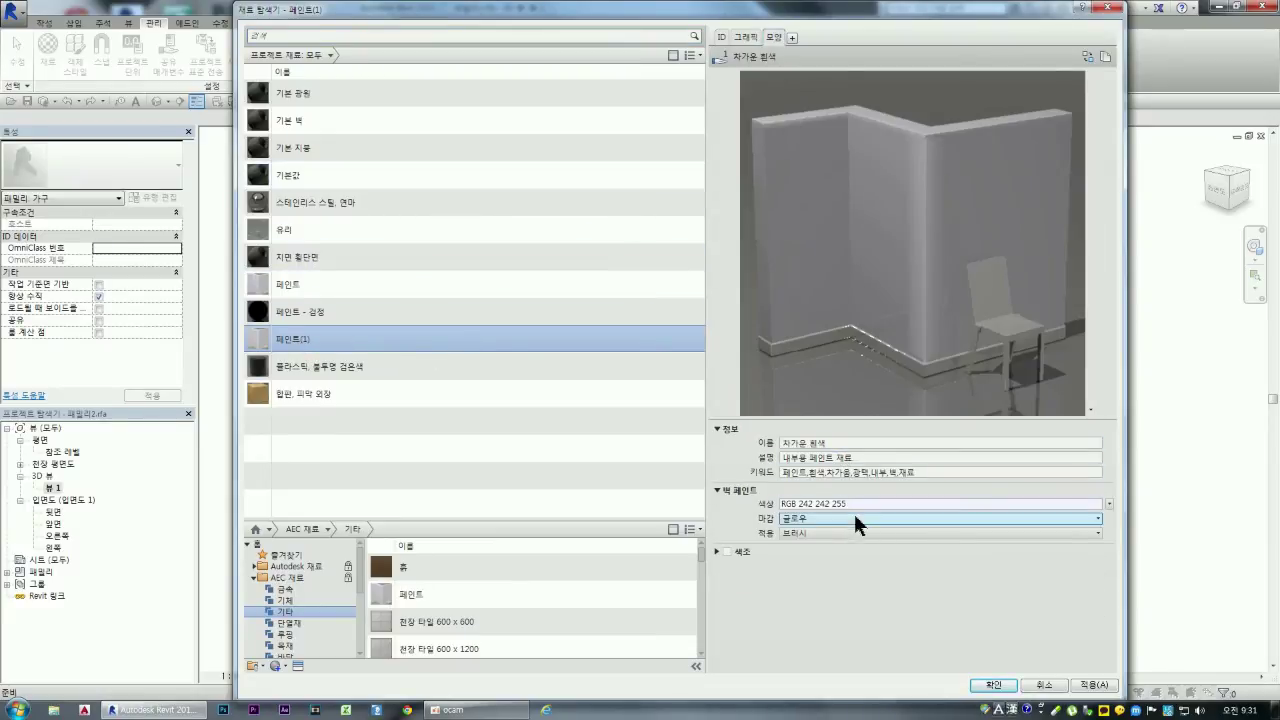
pyautogui.click(858, 500)
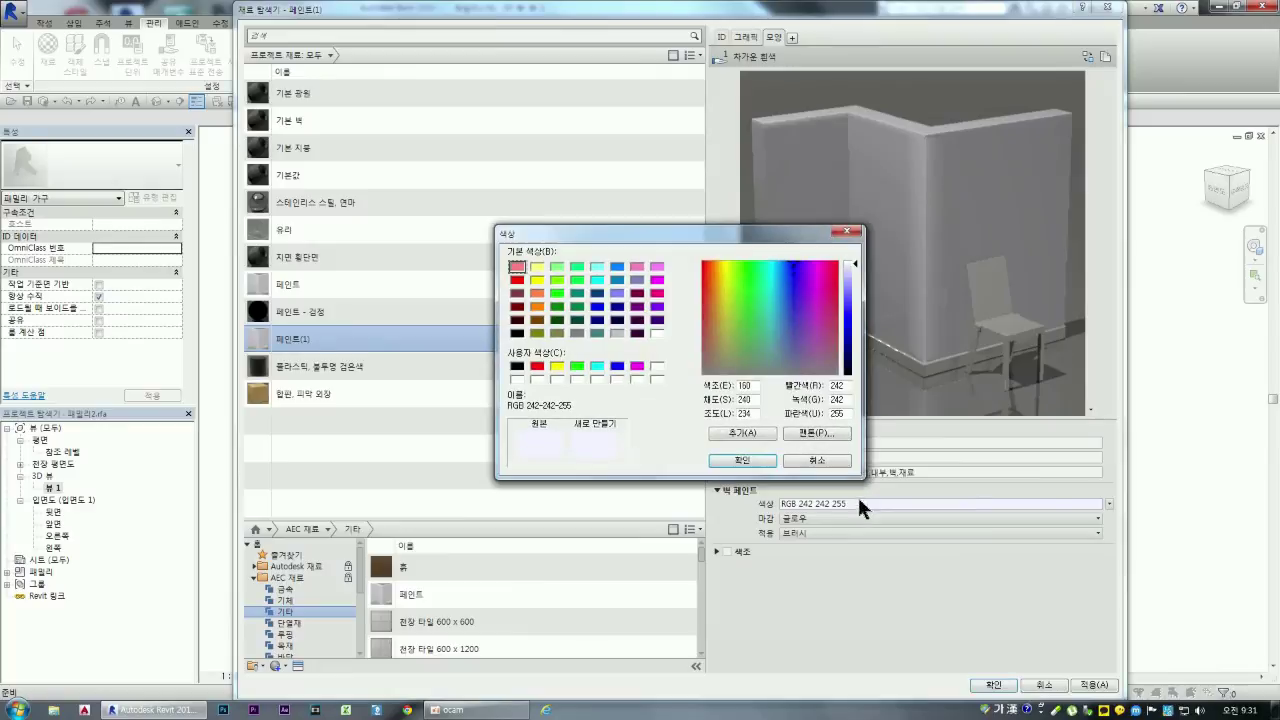
pyautogui.click(517, 366)
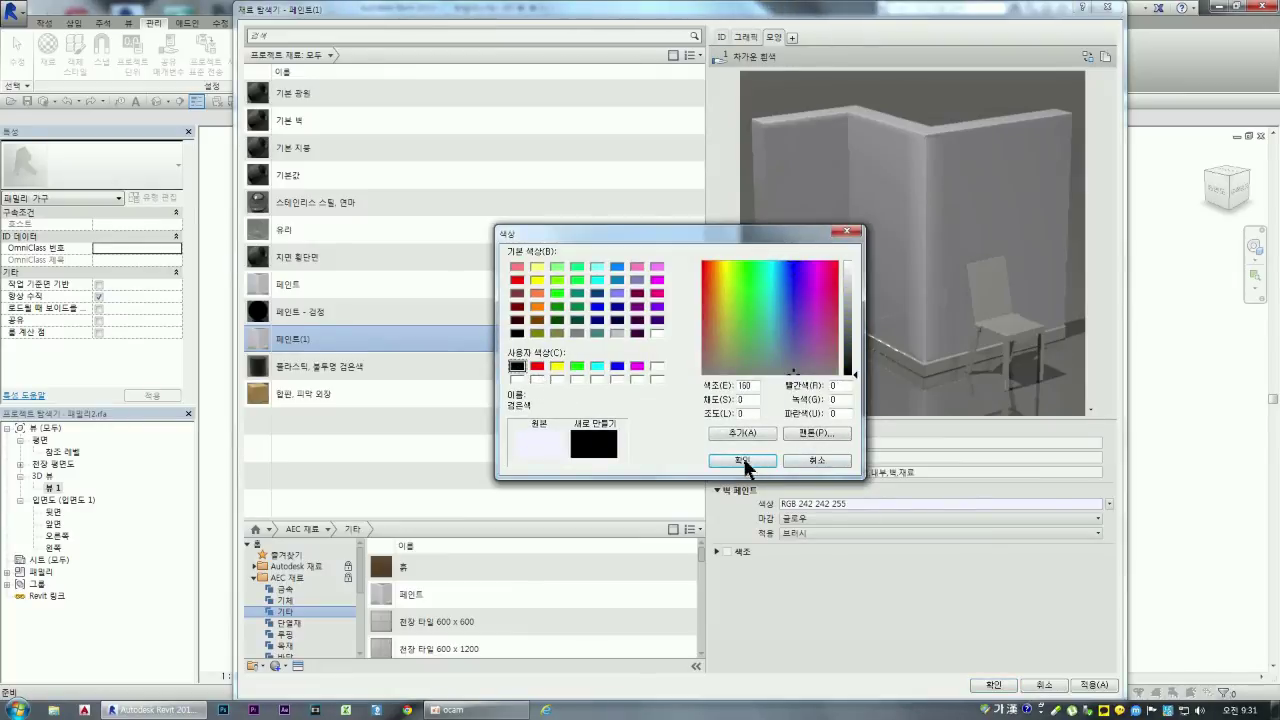
pyautogui.click(742, 460)
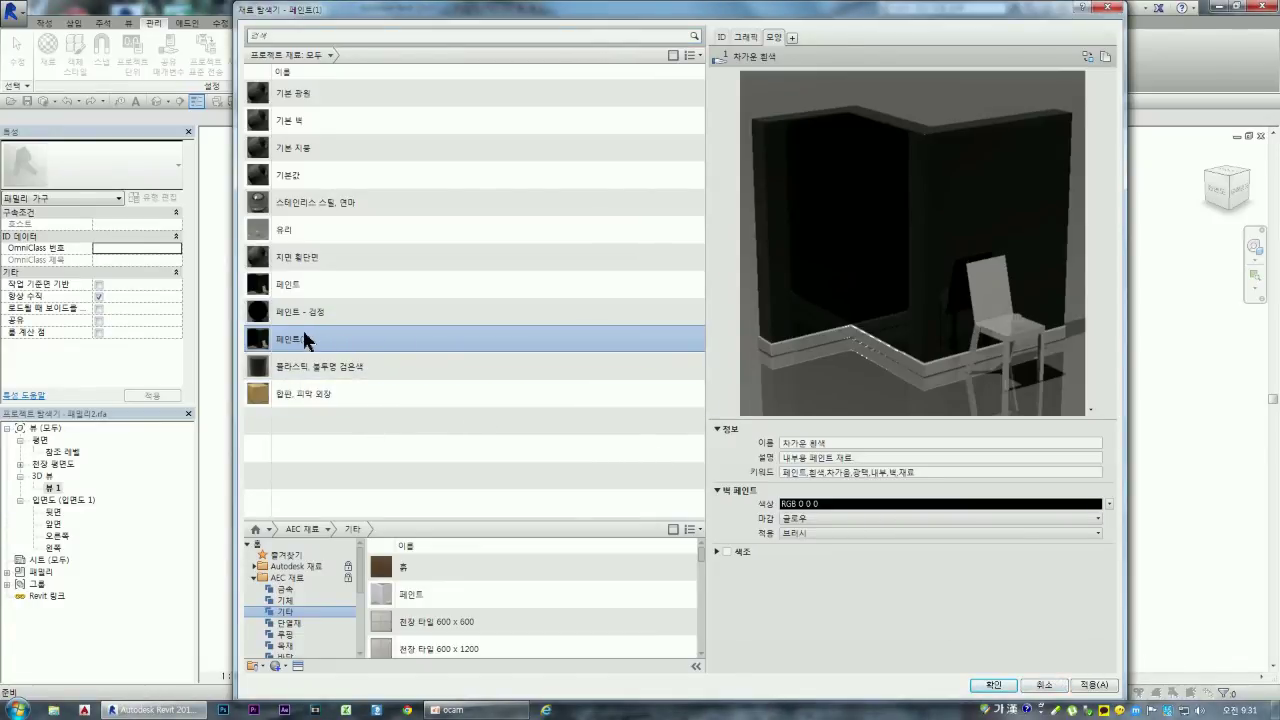
pyautogui.click(298, 288)
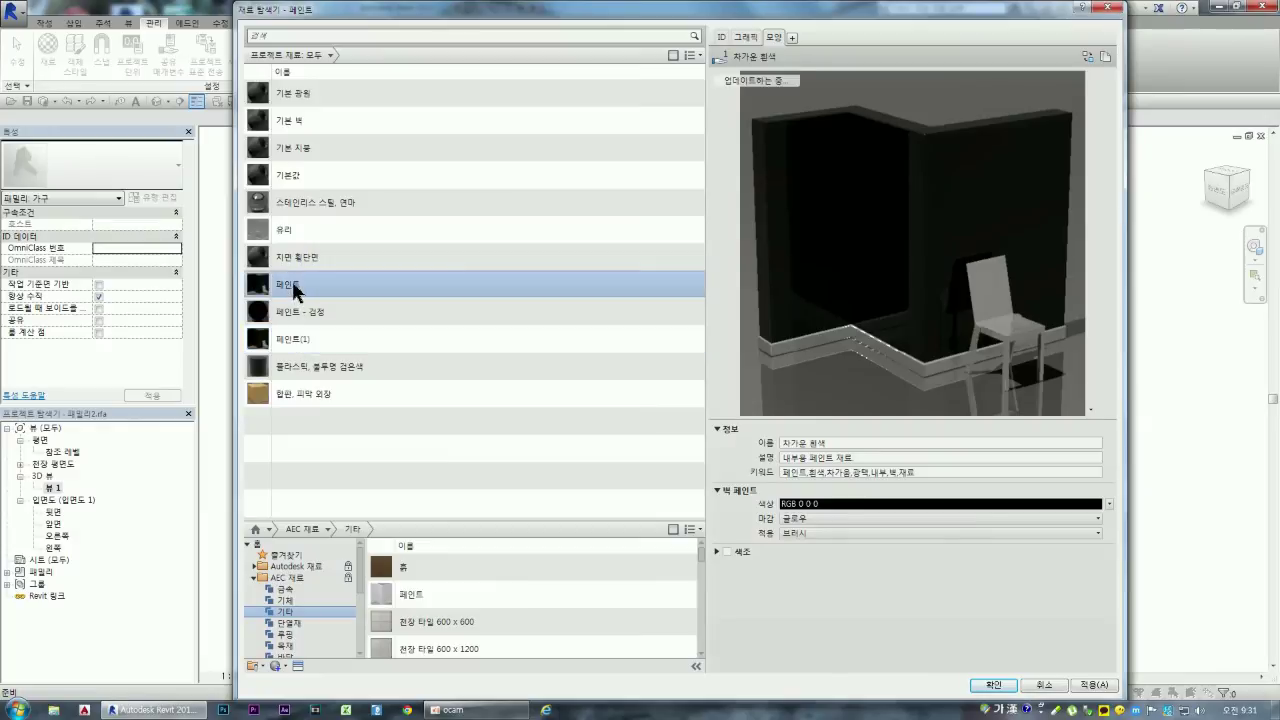
# Step: Delete 페인트(1) and the blackened 페인트, then re-add 페인트 from the AEC library
pyautogui.click(296, 340)
pyautogui.rightClick(296, 343)
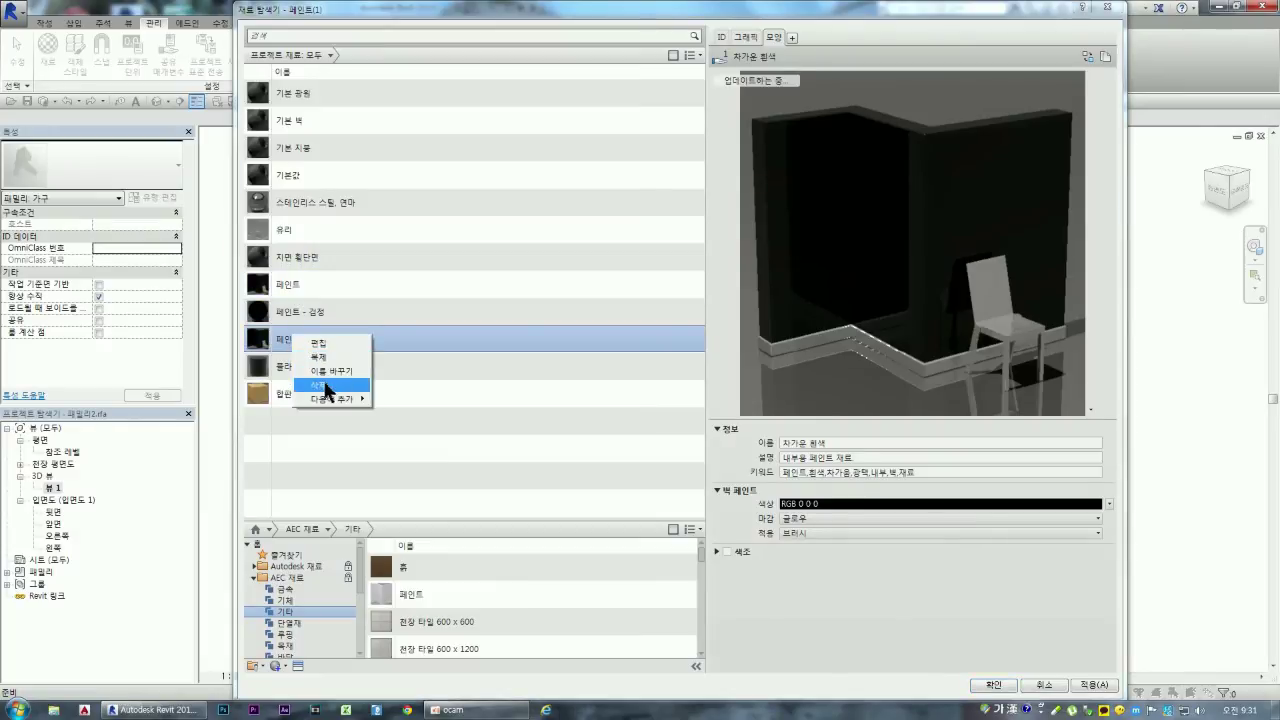
pyautogui.click(330, 384)
pyautogui.click(301, 284)
pyautogui.rightClick(297, 281)
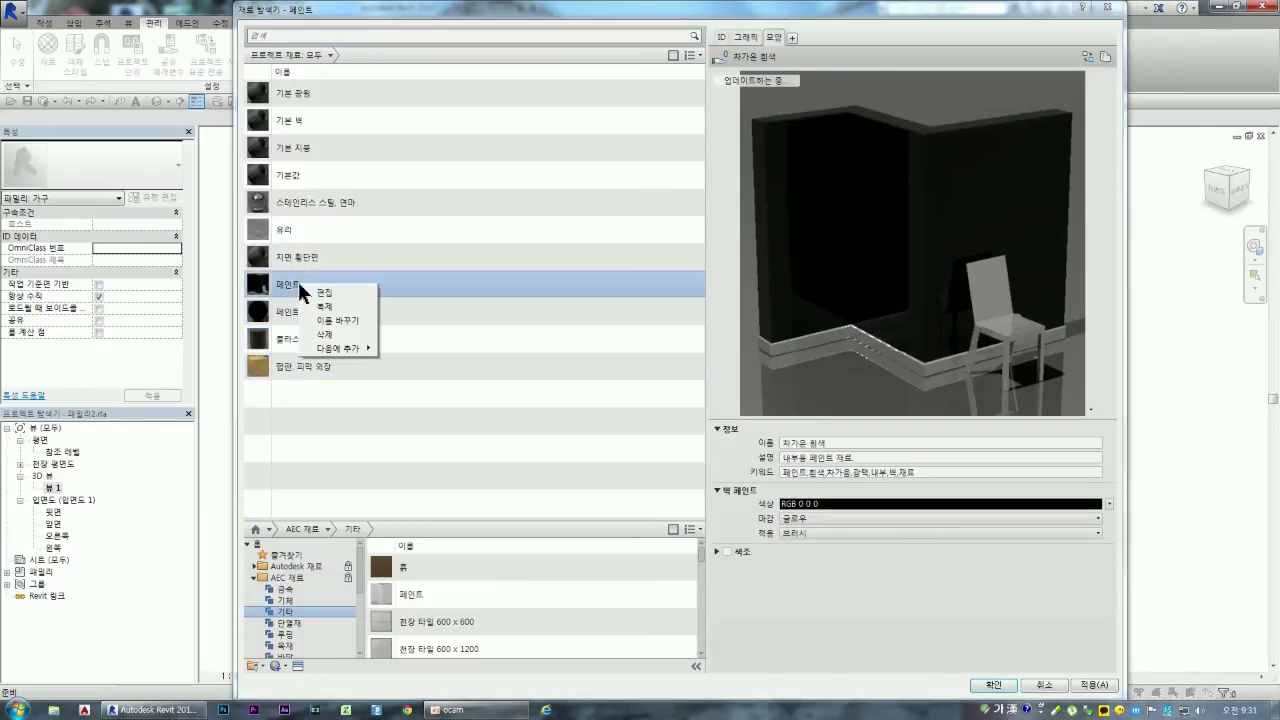
pyautogui.click(341, 340)
pyautogui.doubleClick(404, 591)
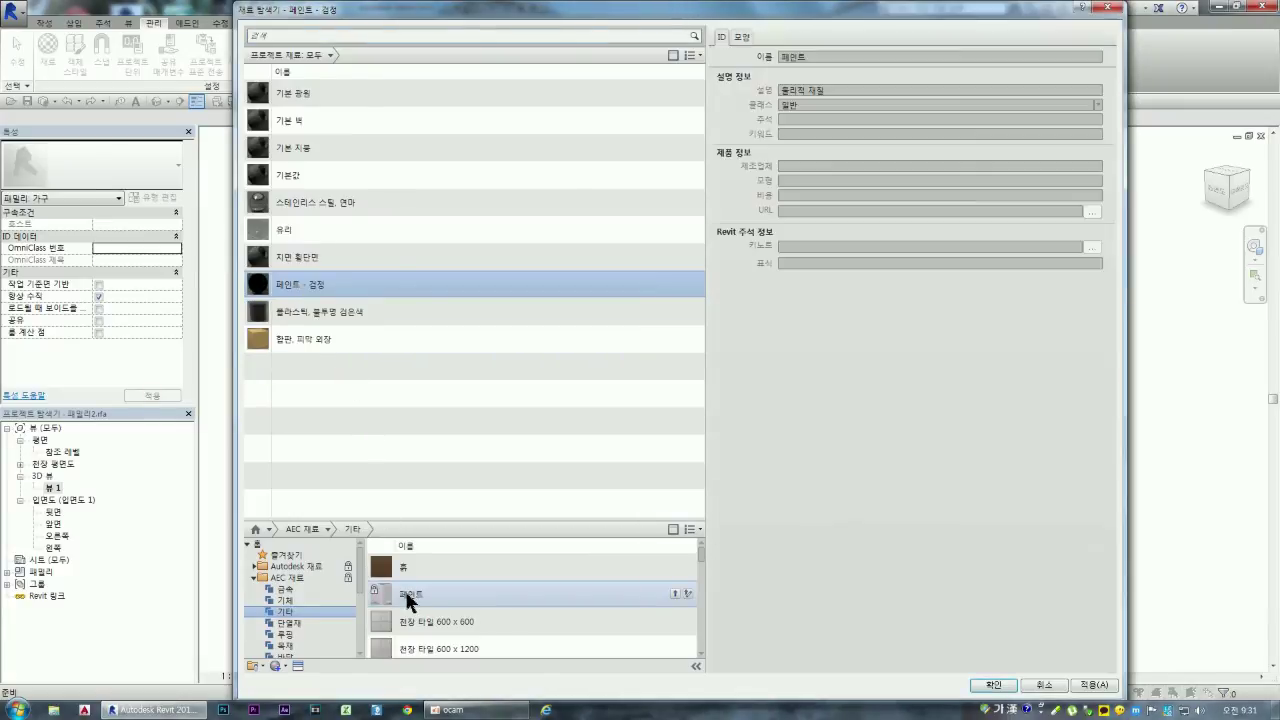
# Step: Show 페인트 - 검정's appearance settings with the Reflectivity section expanded
pyautogui.click(300, 310)
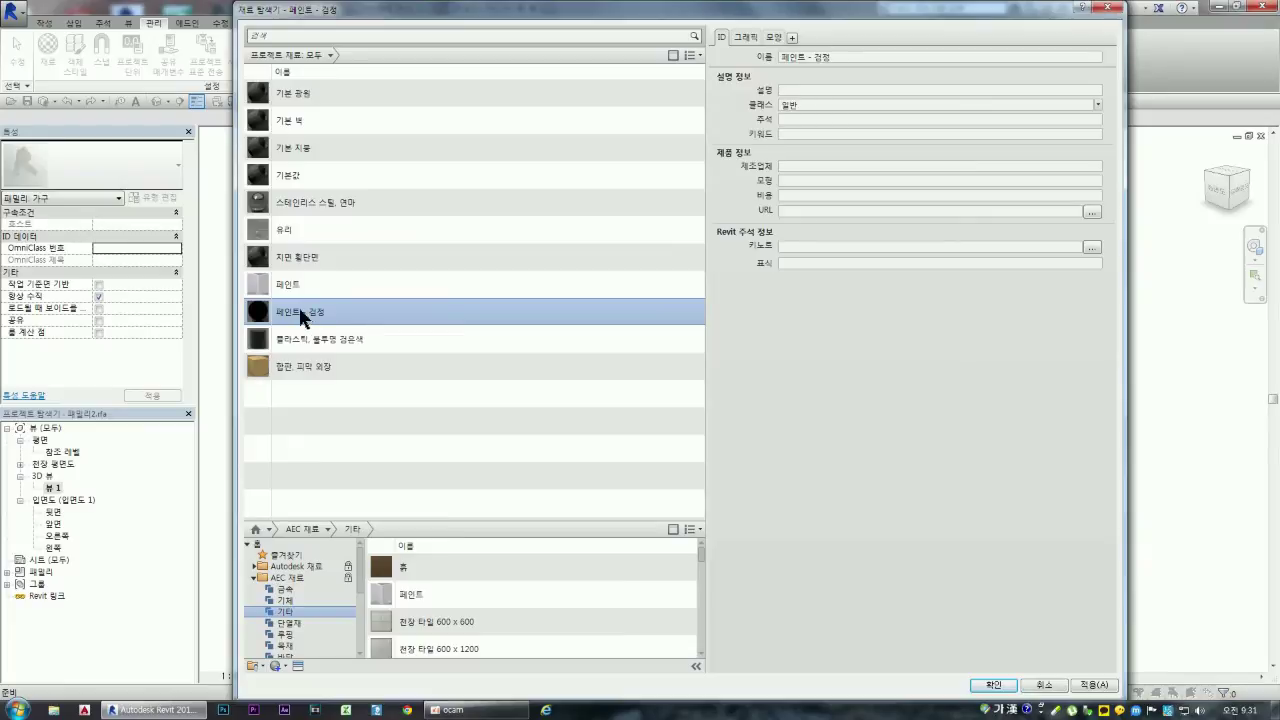
pyautogui.click(745, 37)
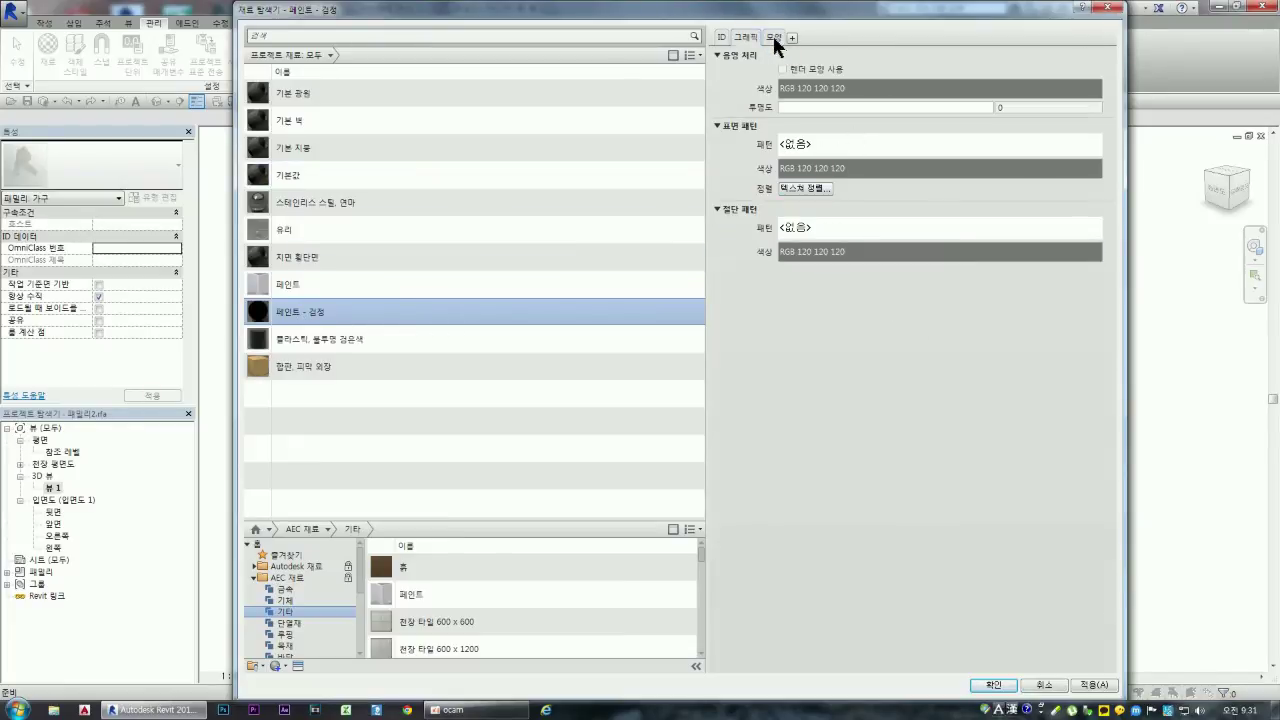
pyautogui.click(773, 36)
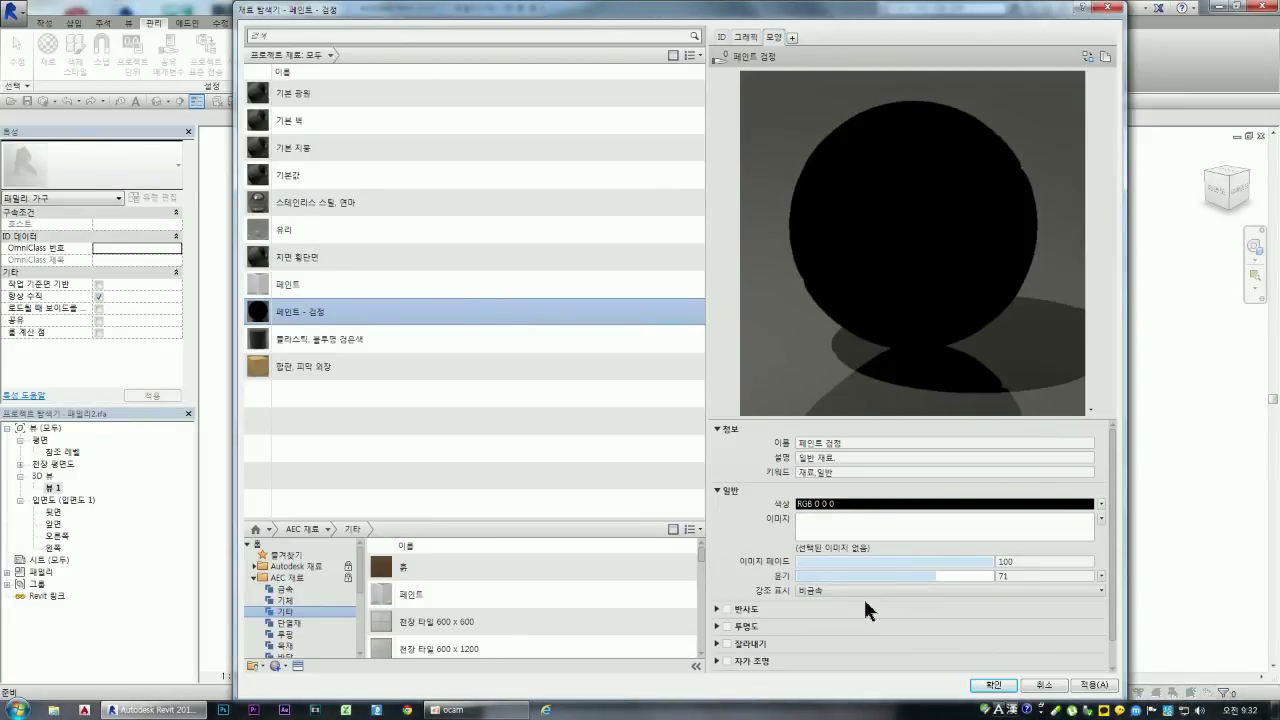
pyautogui.click(717, 608)
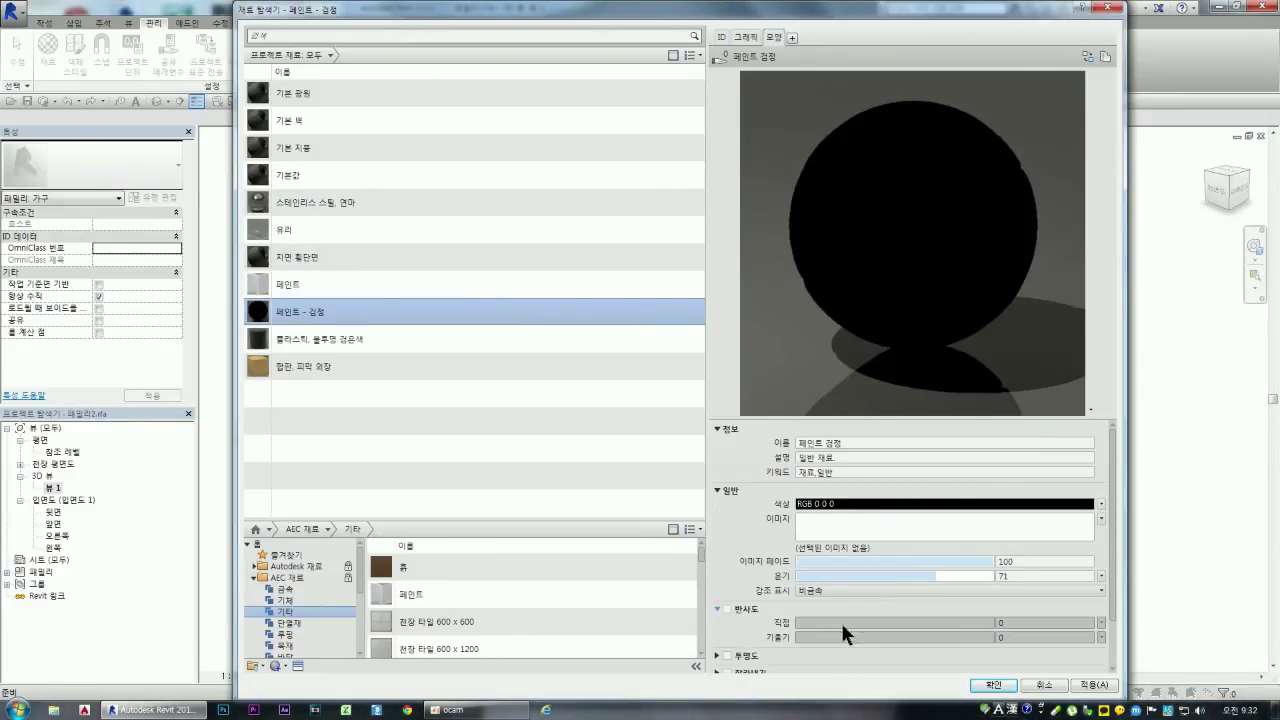
# Step: Enable reflectivity on 페인트 - 검정 with direct 11 and 기울기 9, and apply
pyautogui.click(727, 609)
pyautogui.moveTo(911, 625); pyautogui.dragTo(932, 625)
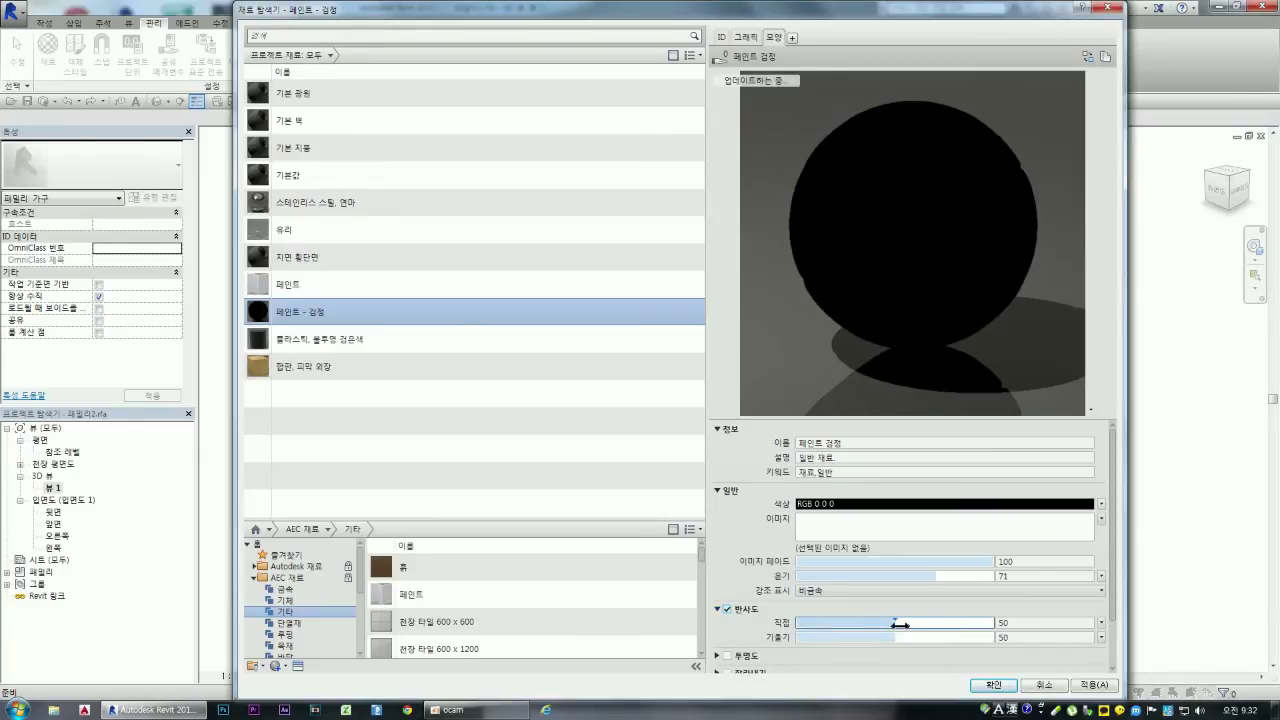
pyautogui.moveTo(899, 639); pyautogui.dragTo(949, 638)
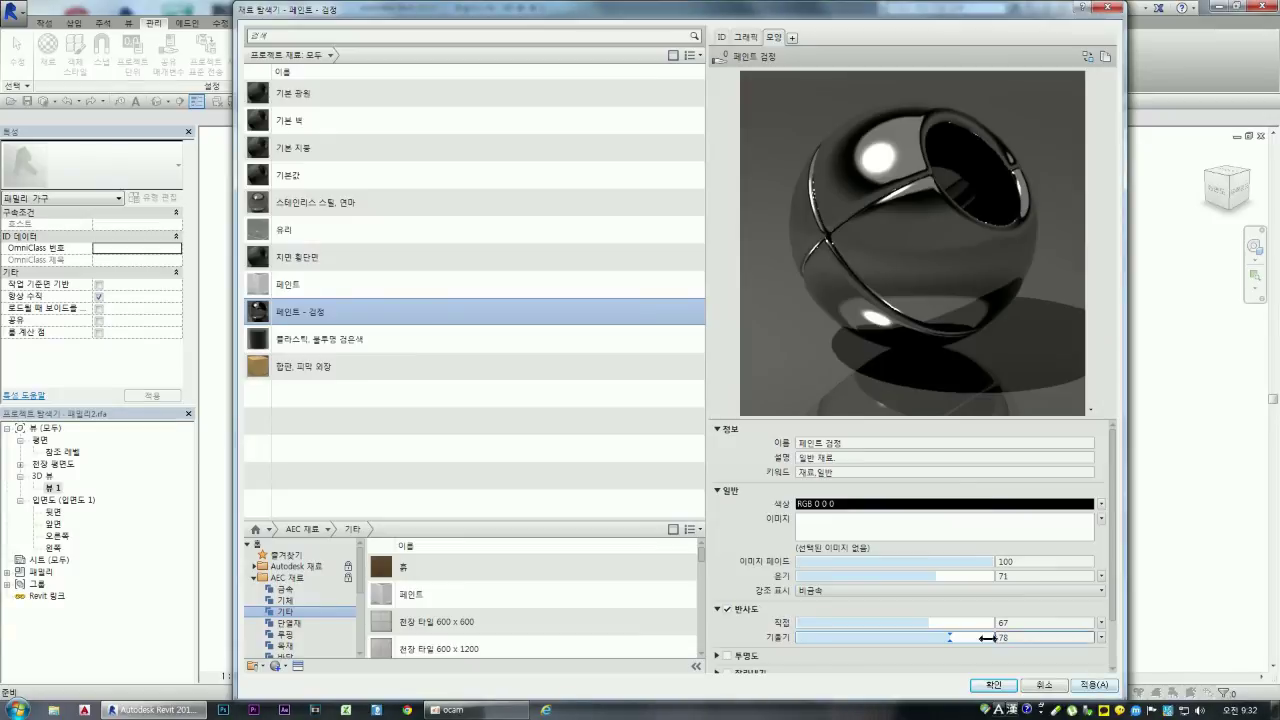
pyautogui.moveTo(936, 637); pyautogui.dragTo(871, 622)
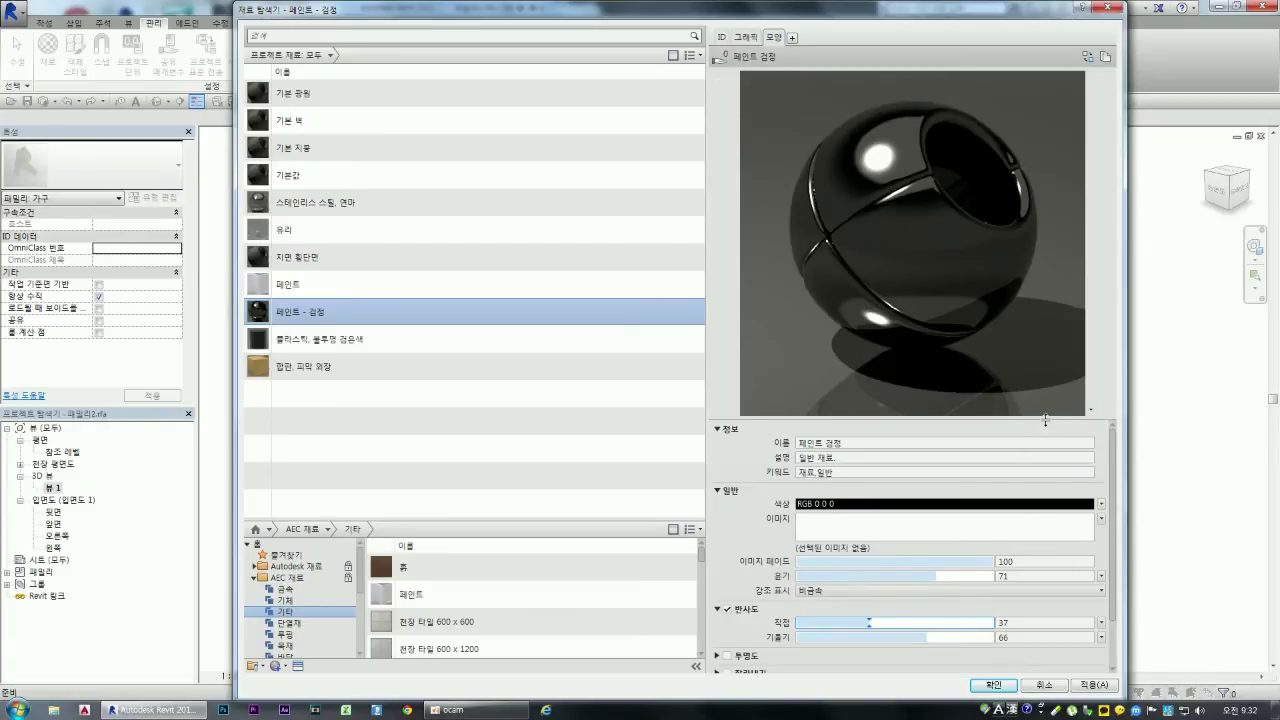
pyautogui.moveTo(1045, 420); pyautogui.dragTo(1045, 328)
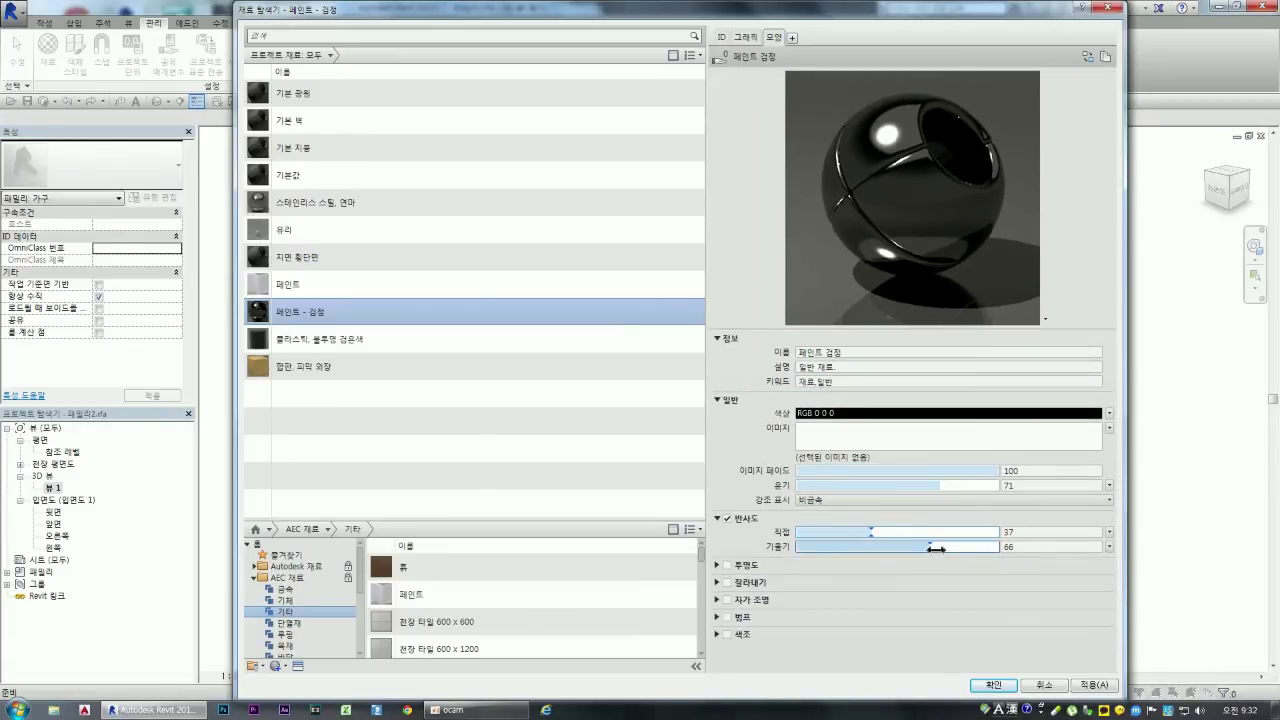
pyautogui.moveTo(936, 548); pyautogui.dragTo(883, 548)
pyautogui.click(873, 533)
pyautogui.moveTo(889, 533); pyautogui.dragTo(814, 532)
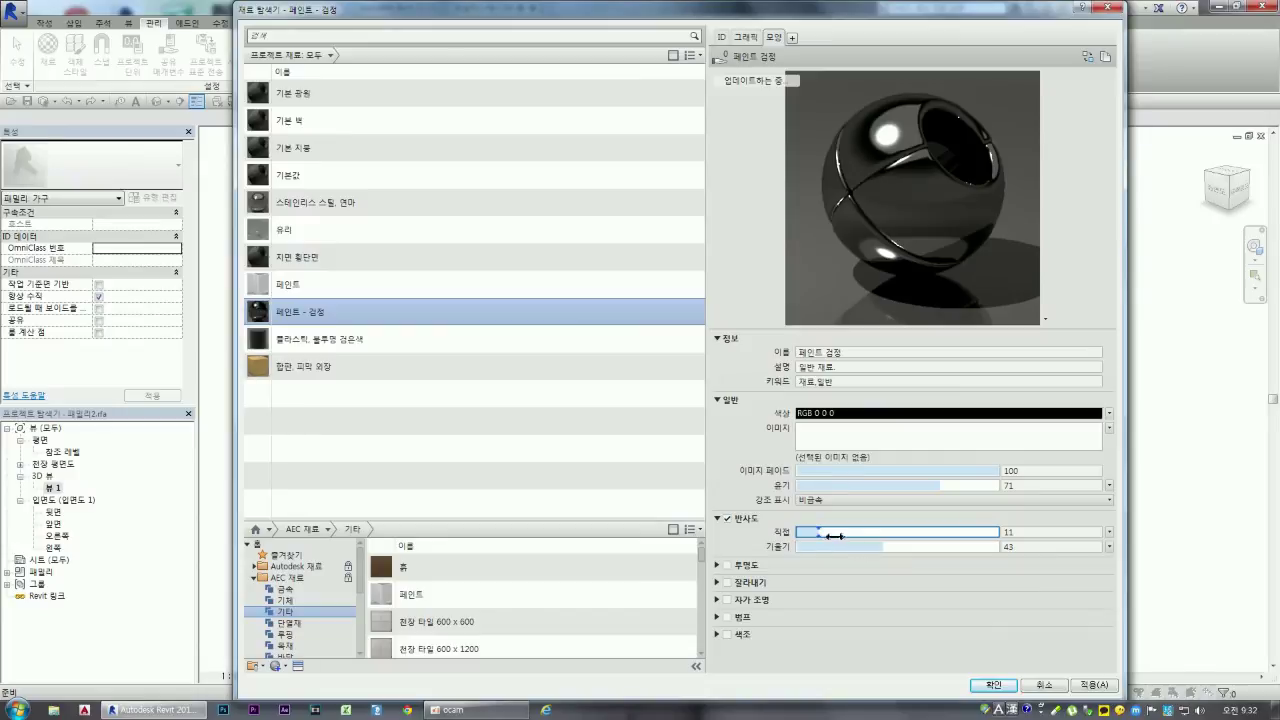
pyautogui.moveTo(884, 547); pyautogui.dragTo(816, 547)
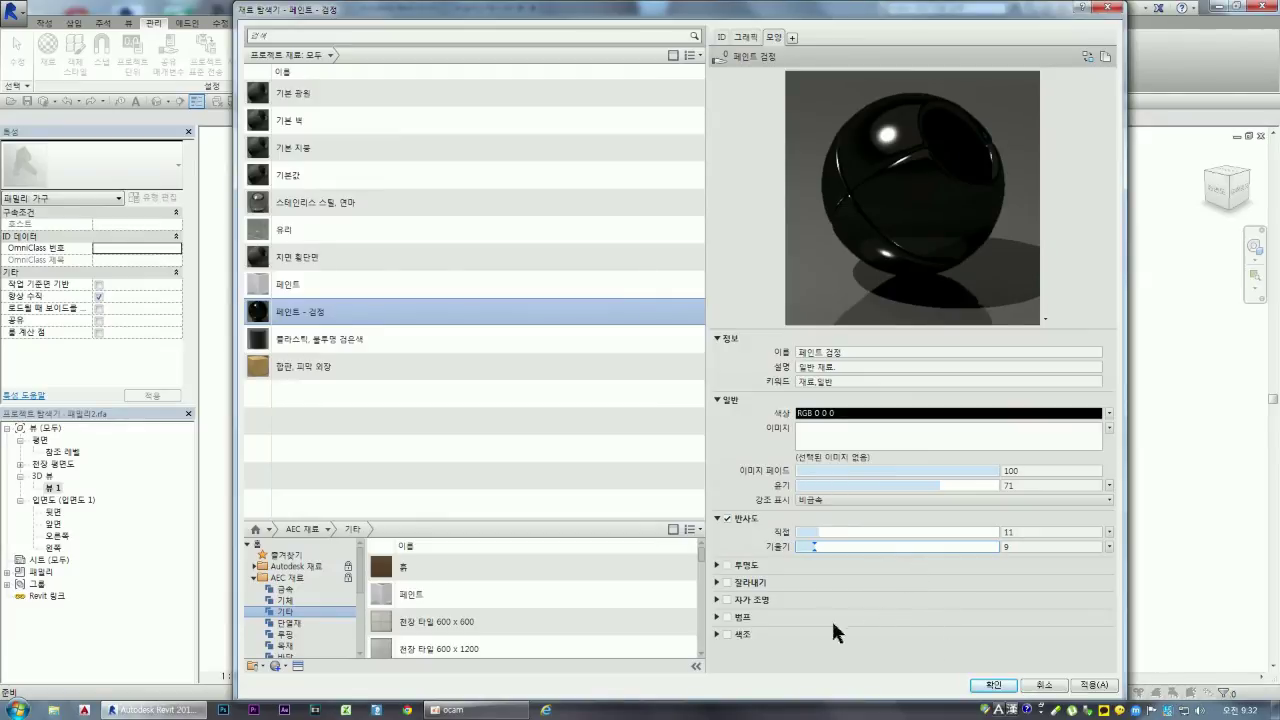
pyautogui.click(1093, 685)
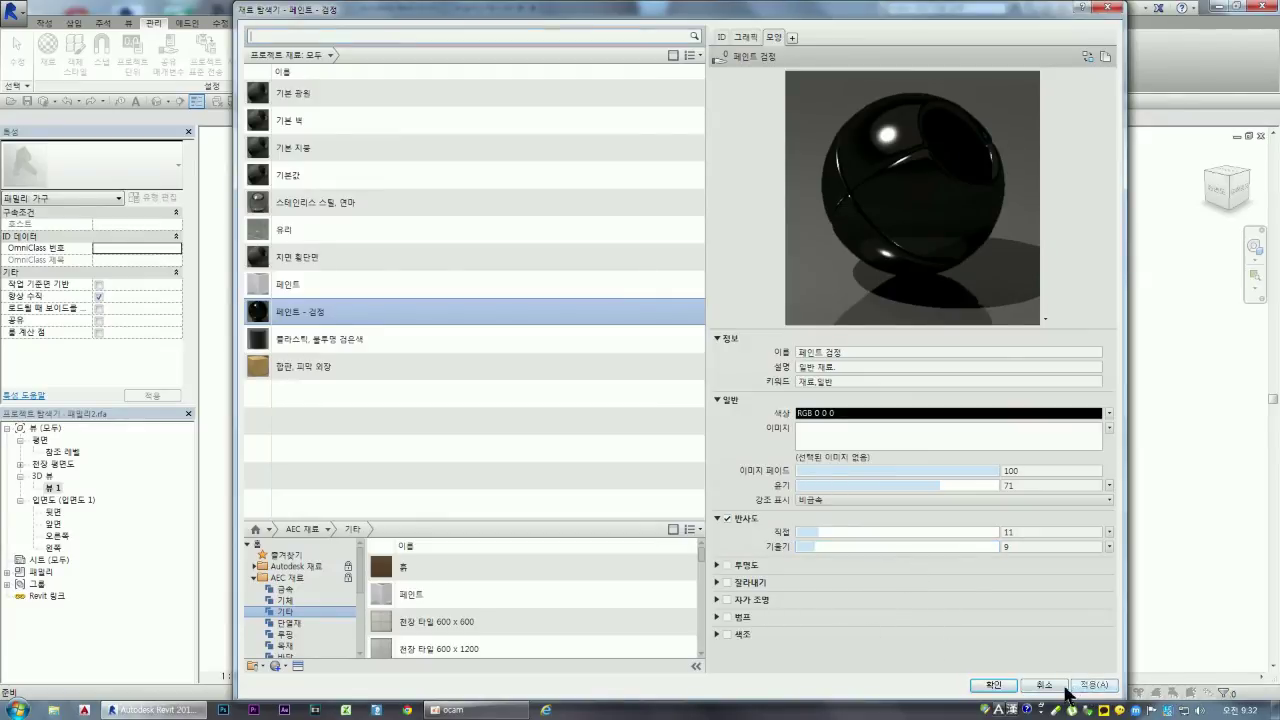
# Step: Close the material browser, reopen Materials, and save the project at the reminder
pyautogui.click(993, 686)
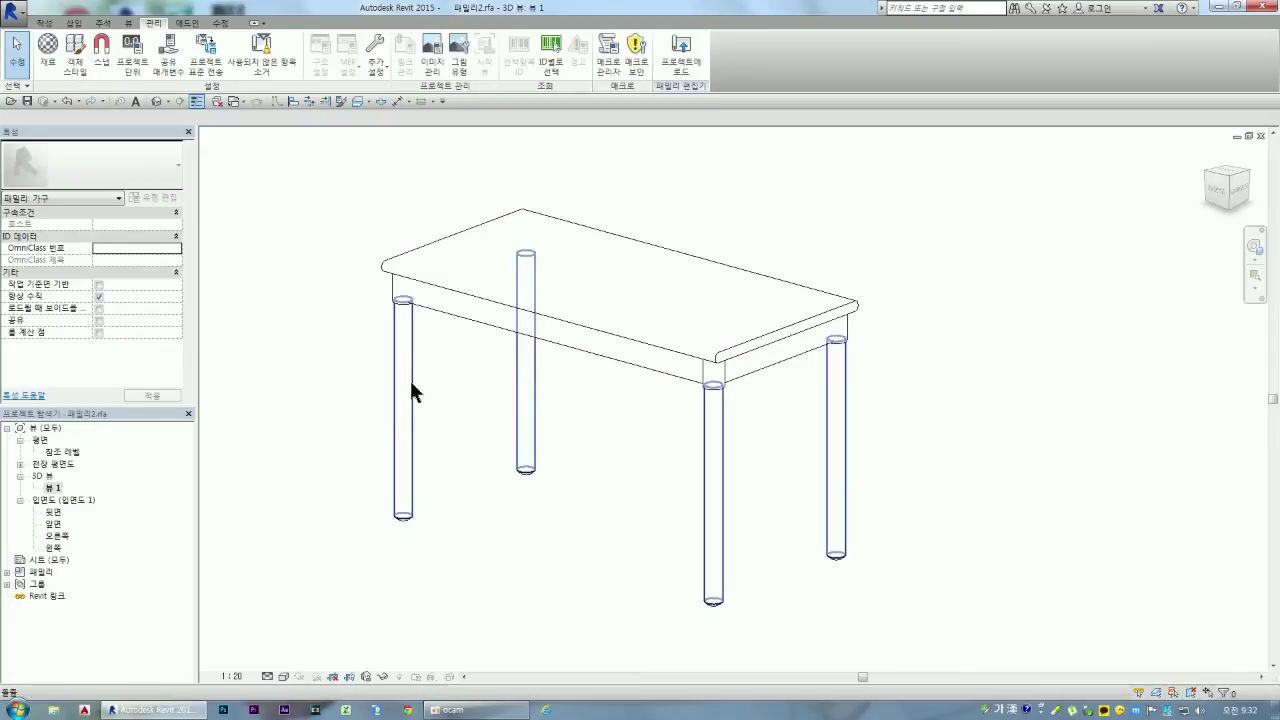
pyautogui.click(47, 47)
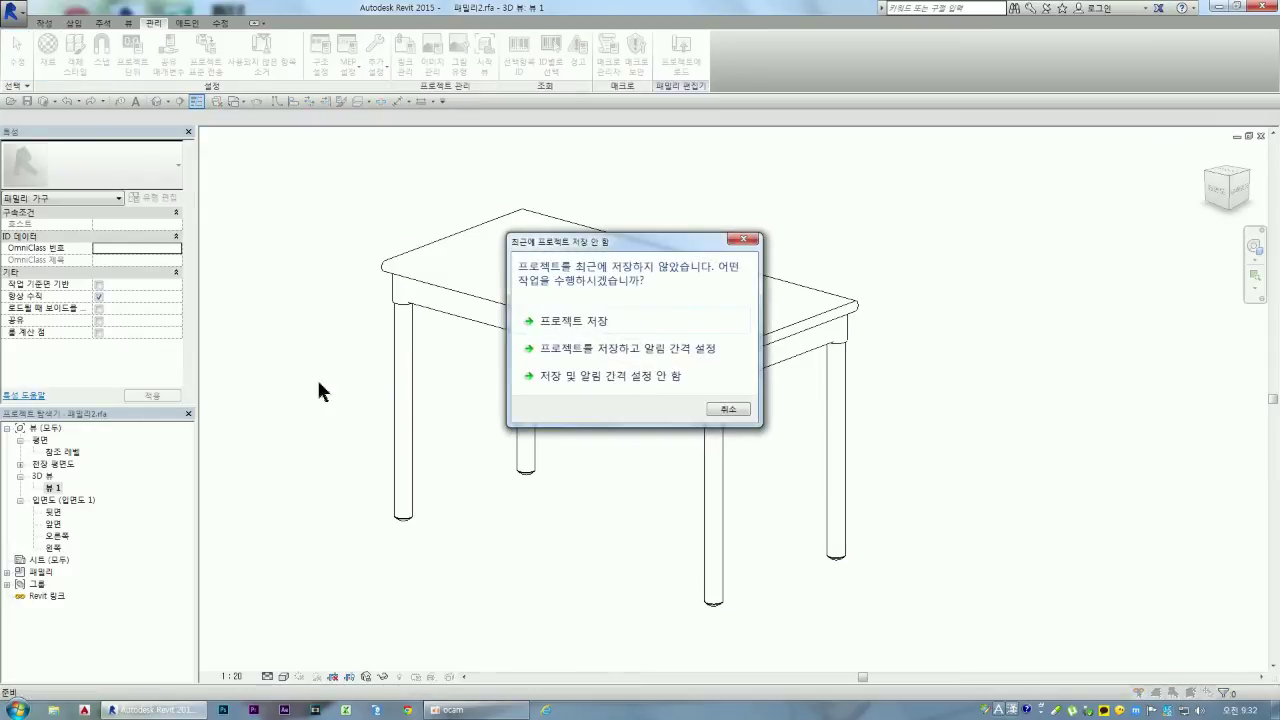
pyautogui.click(531, 323)
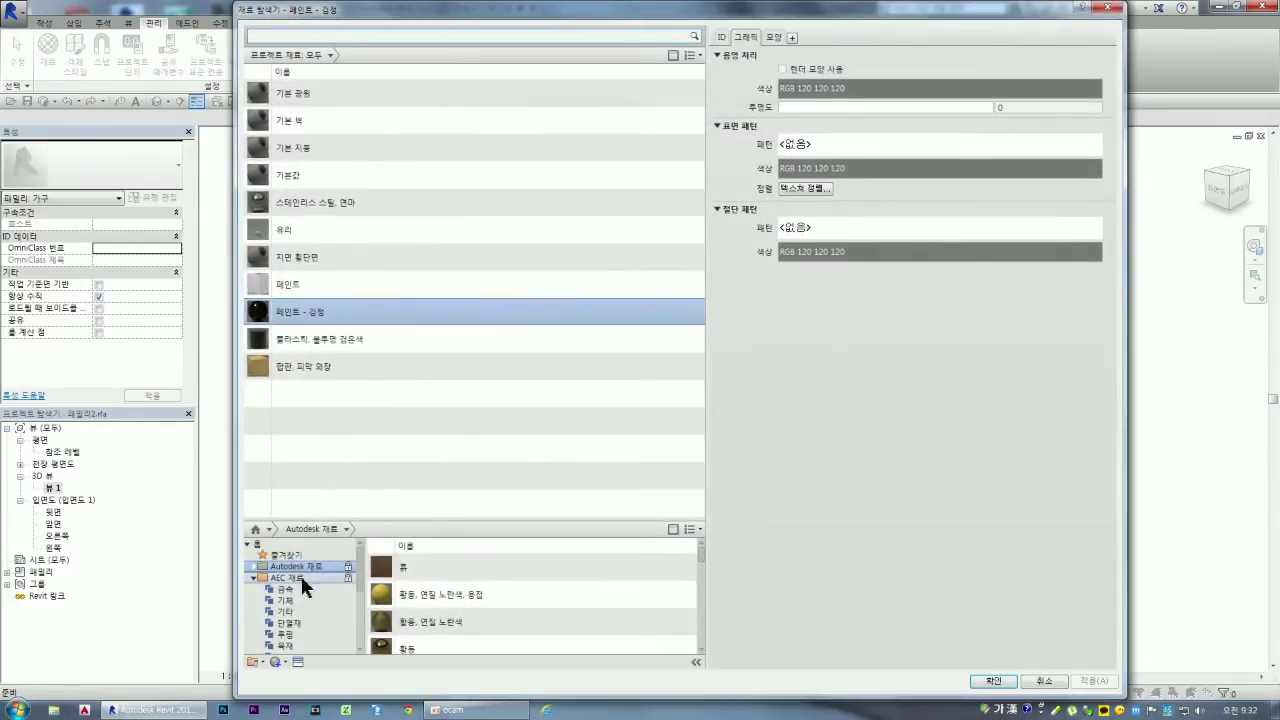
# Step: Browse the AEC Metal materials and remove the empty 강의 library
pyautogui.click(290, 589)
pyautogui.moveTo(508, 518); pyautogui.dragTo(530, 328)
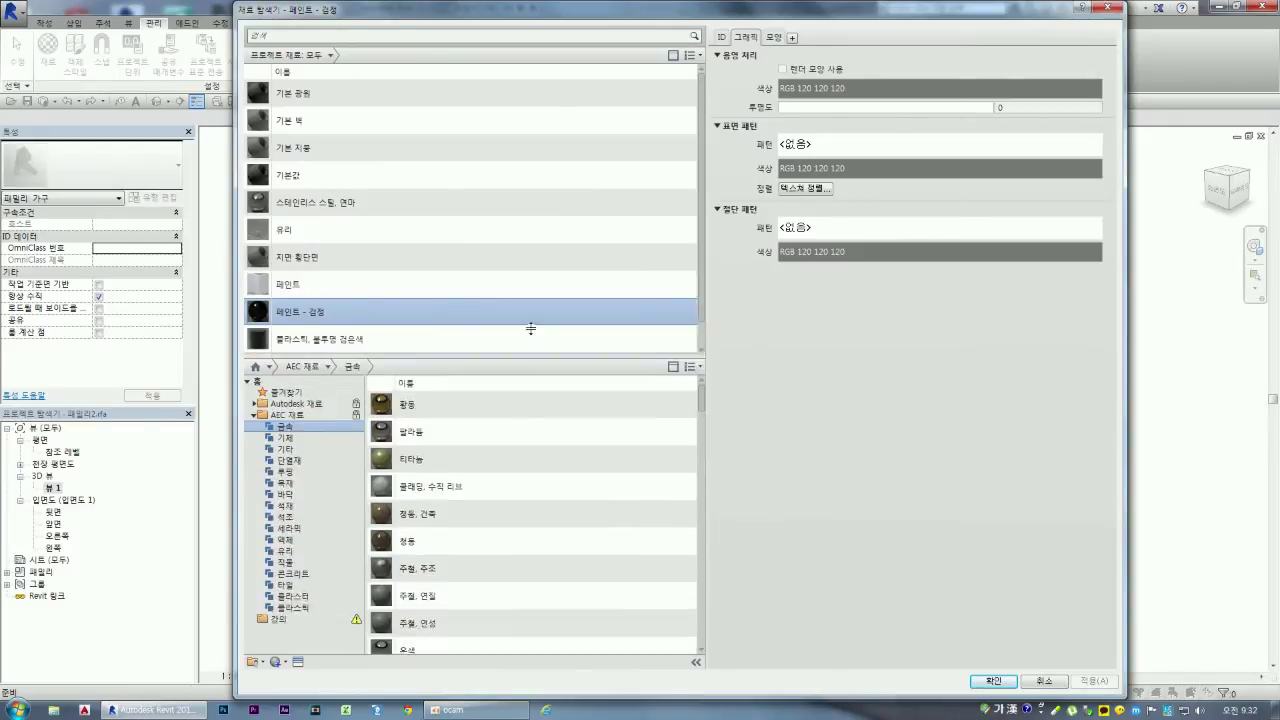
pyautogui.moveTo(699, 342); pyautogui.dragTo(699, 556)
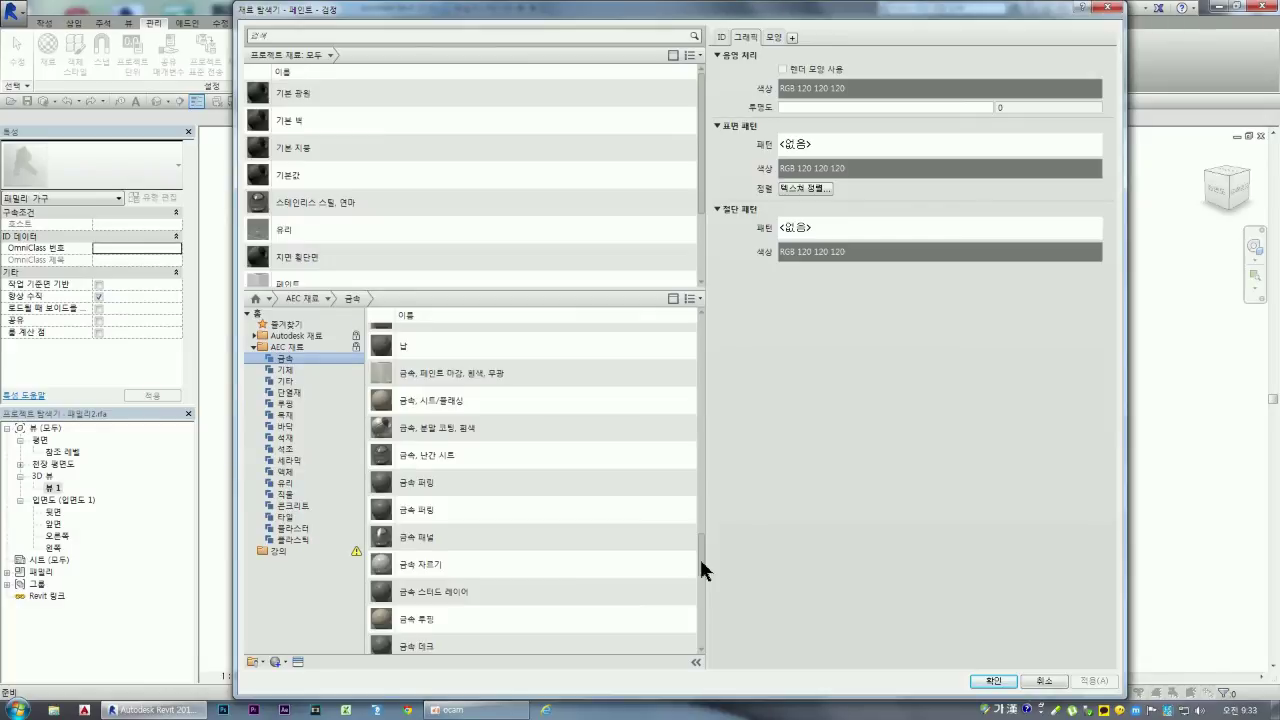
pyautogui.moveTo(701, 560)
pyautogui.mouseDown()
pyautogui.moveTo(697, 657)
pyautogui.moveTo(705, 467)
pyautogui.moveTo(690, 324)
pyautogui.mouseUp()
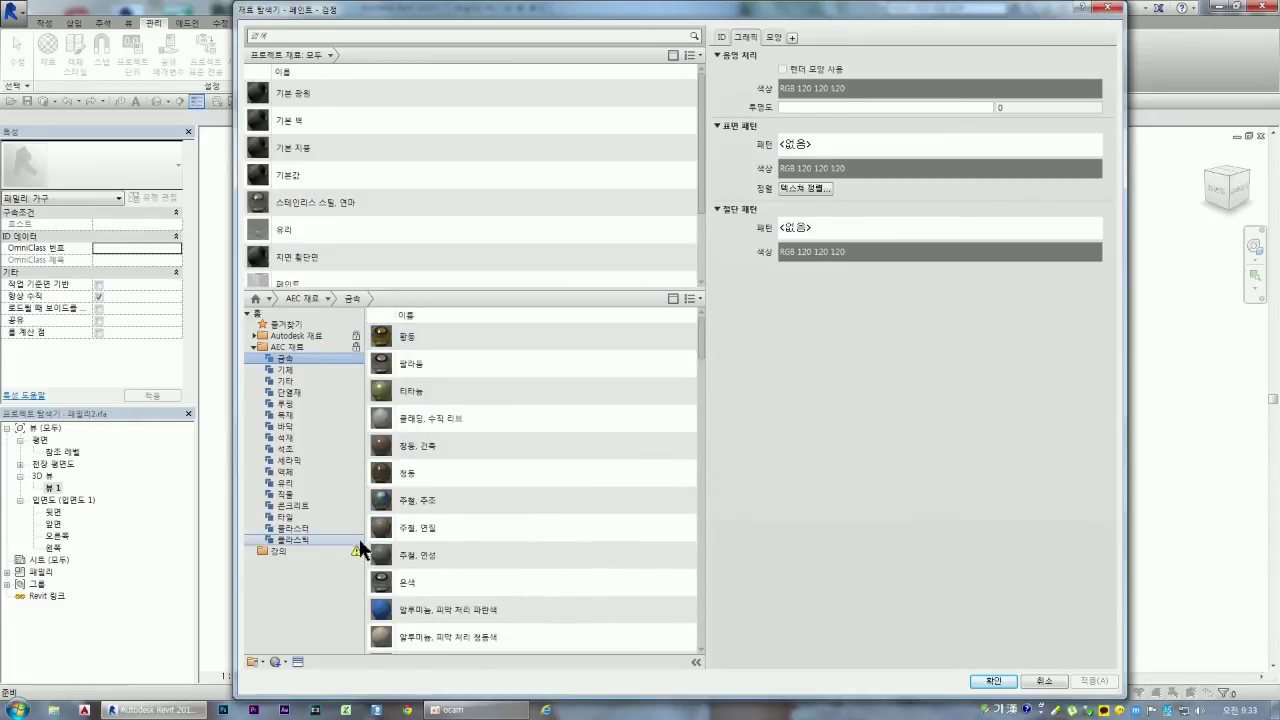
pyautogui.click(309, 548)
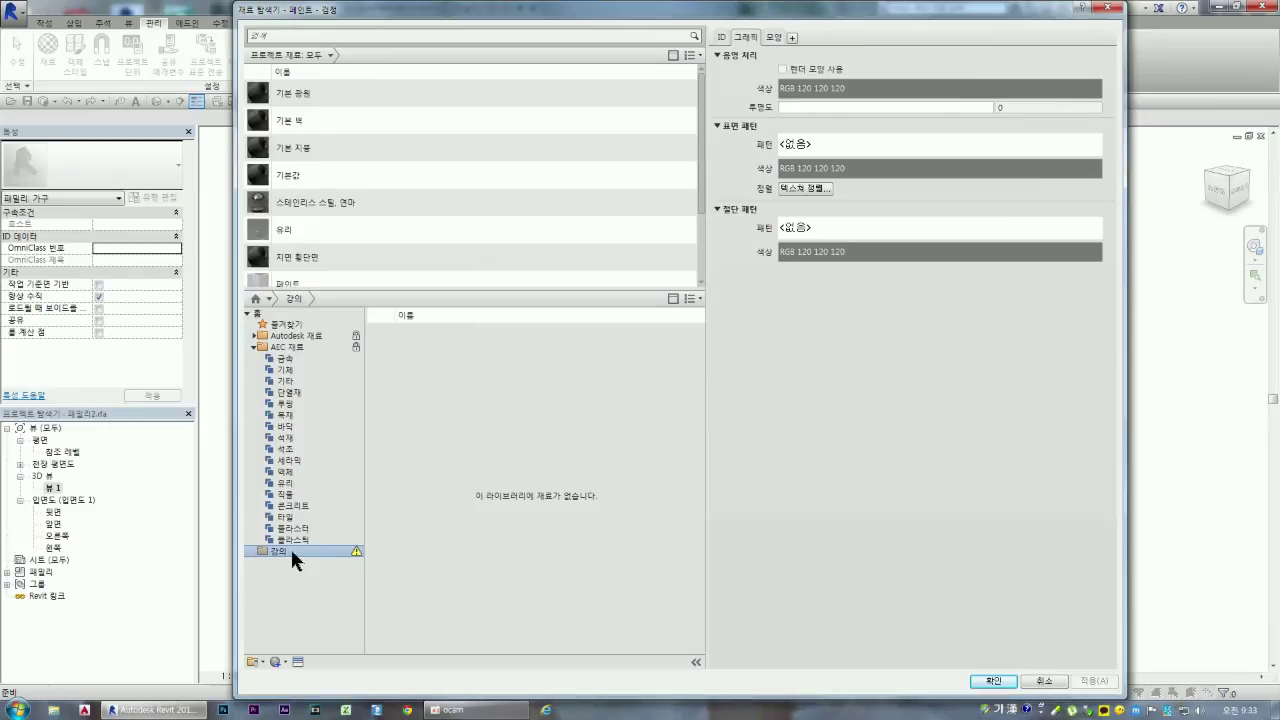
pyautogui.rightClick(286, 550)
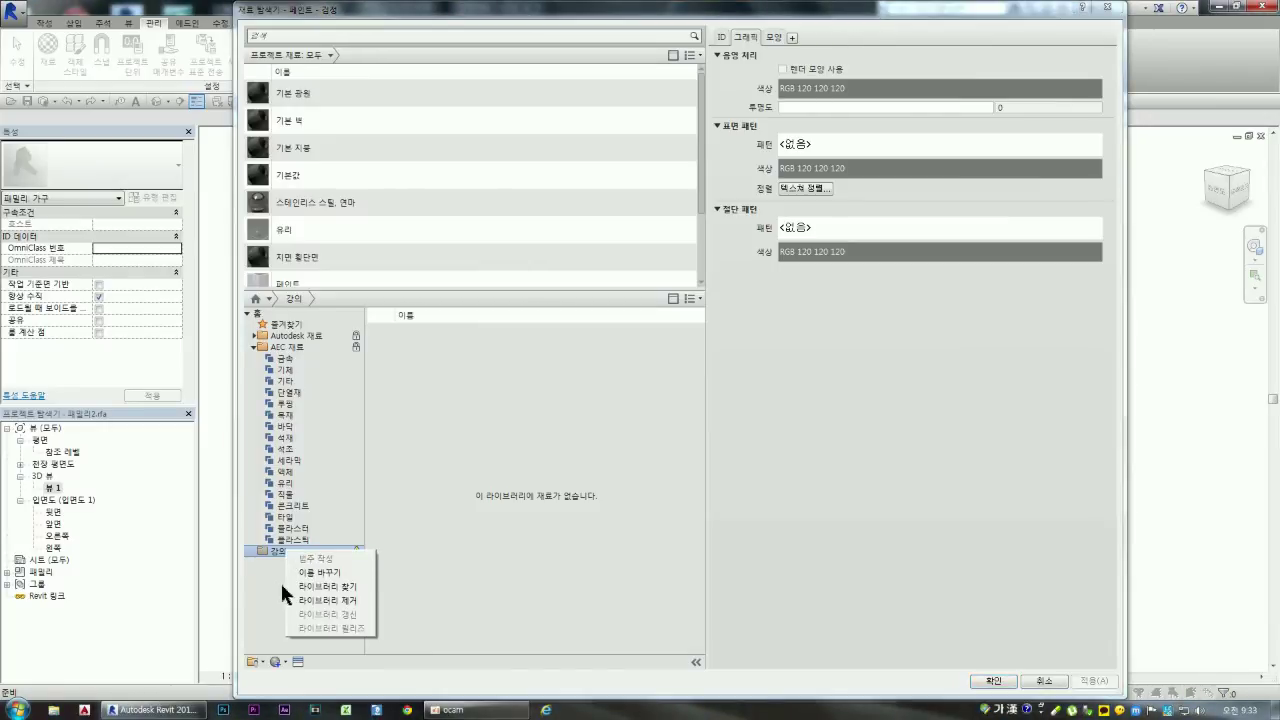
pyautogui.click(312, 600)
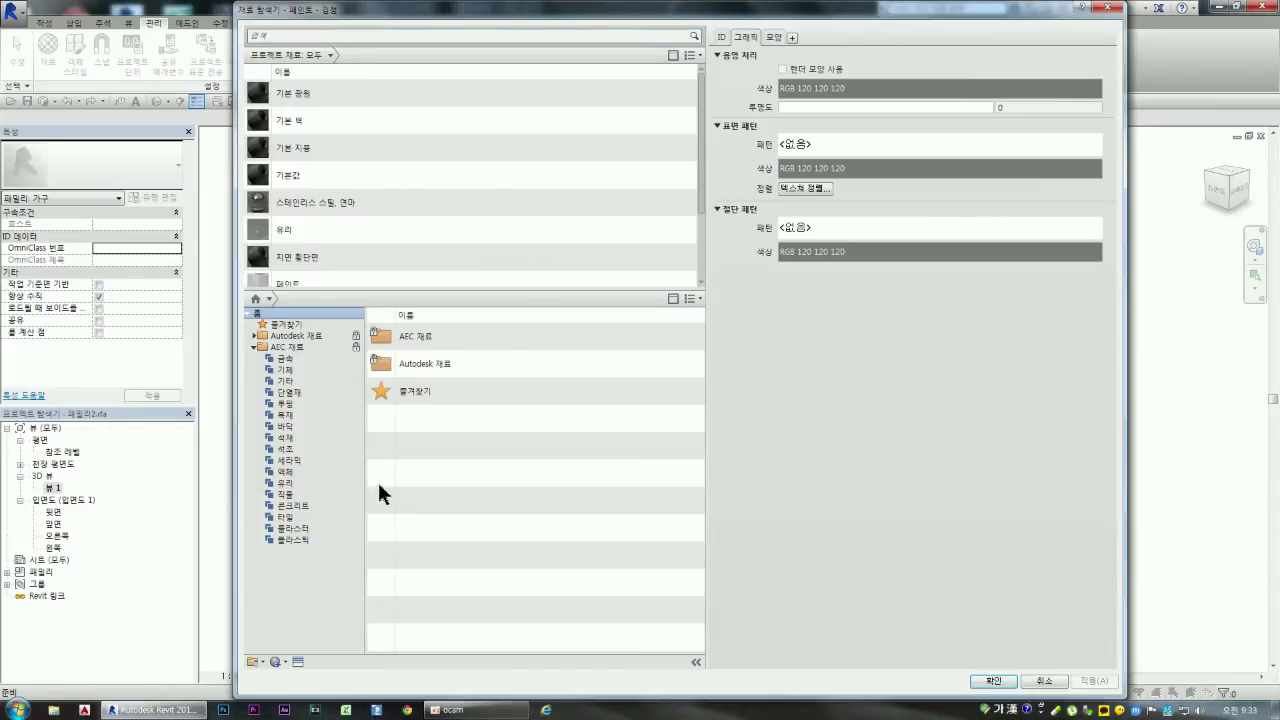
# Step: Review the project materials (페인트, 유리, 합판, 플라스틱, 페인트 - 검정, 스테인리스 스틸) and close the browser
pyautogui.click(634, 284)
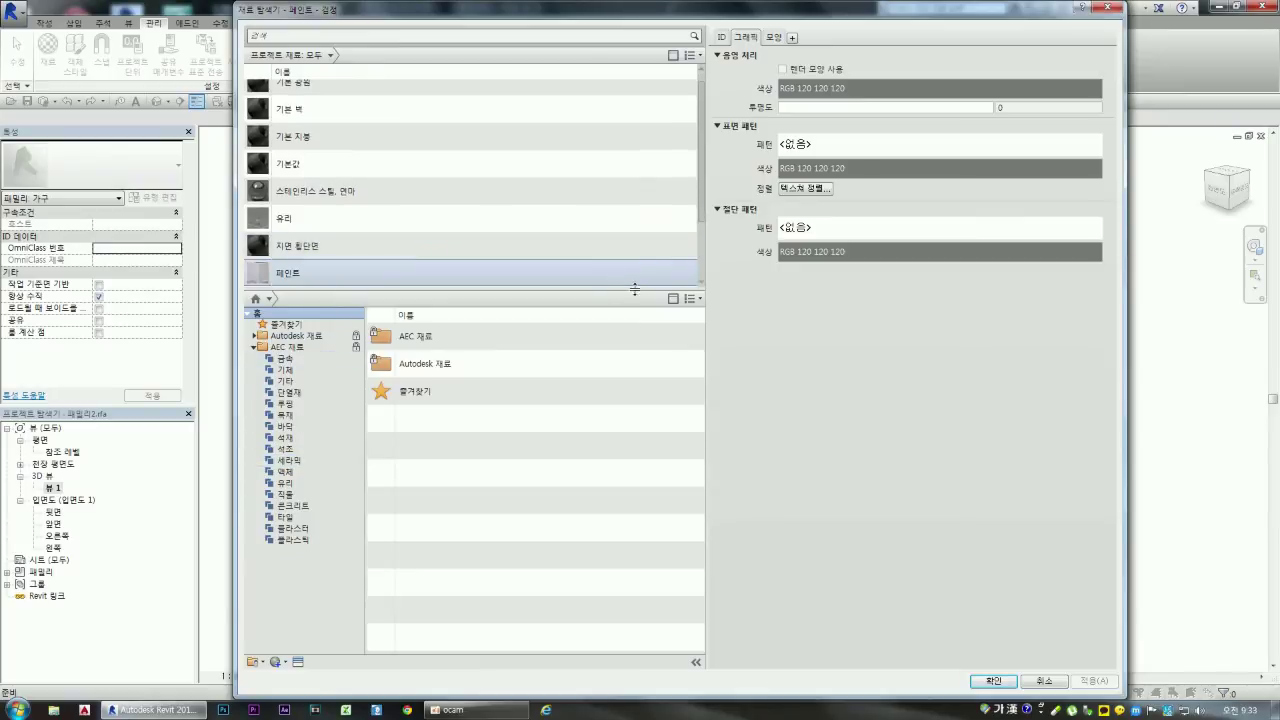
pyautogui.click(687, 226)
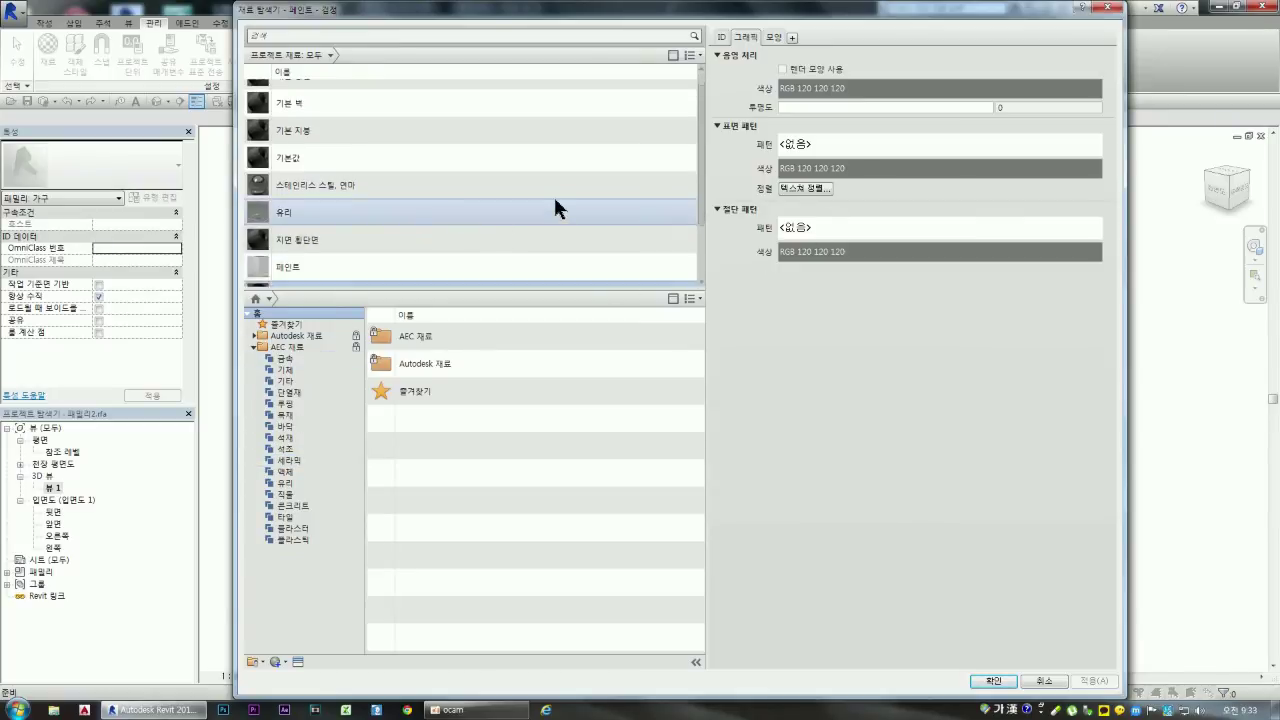
pyautogui.moveTo(443, 288); pyautogui.dragTo(443, 484)
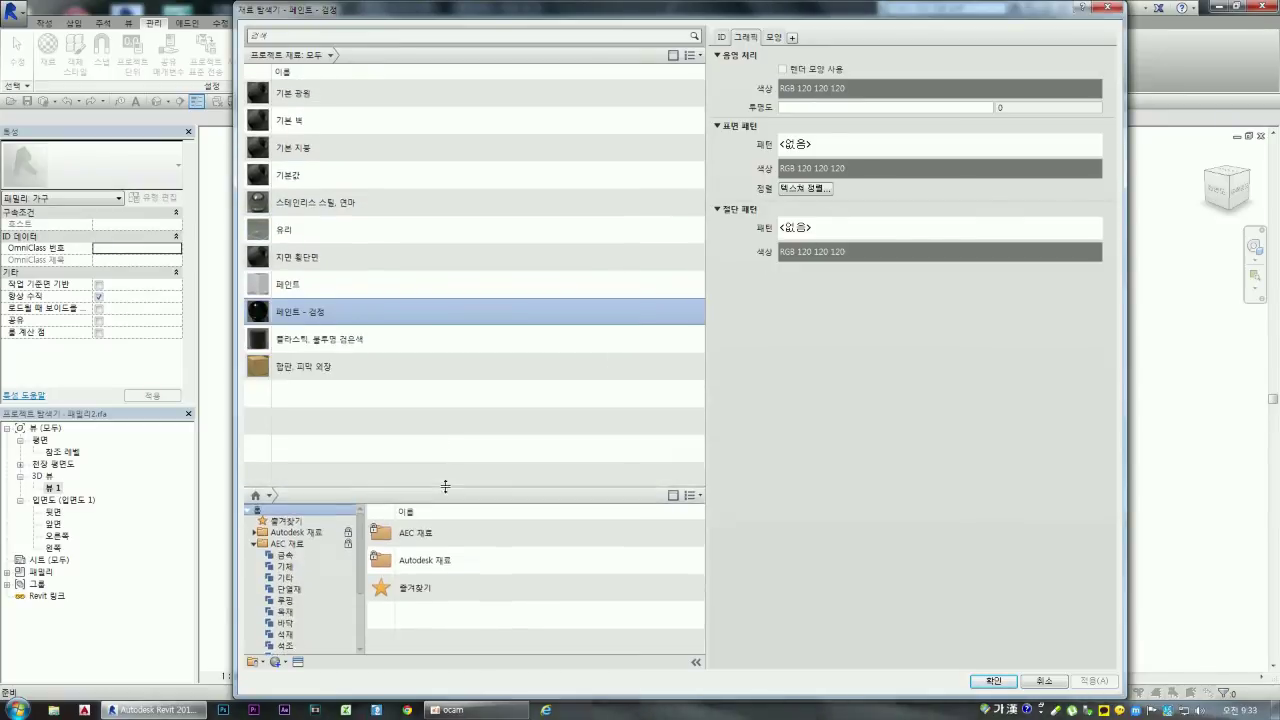
pyautogui.click(284, 361)
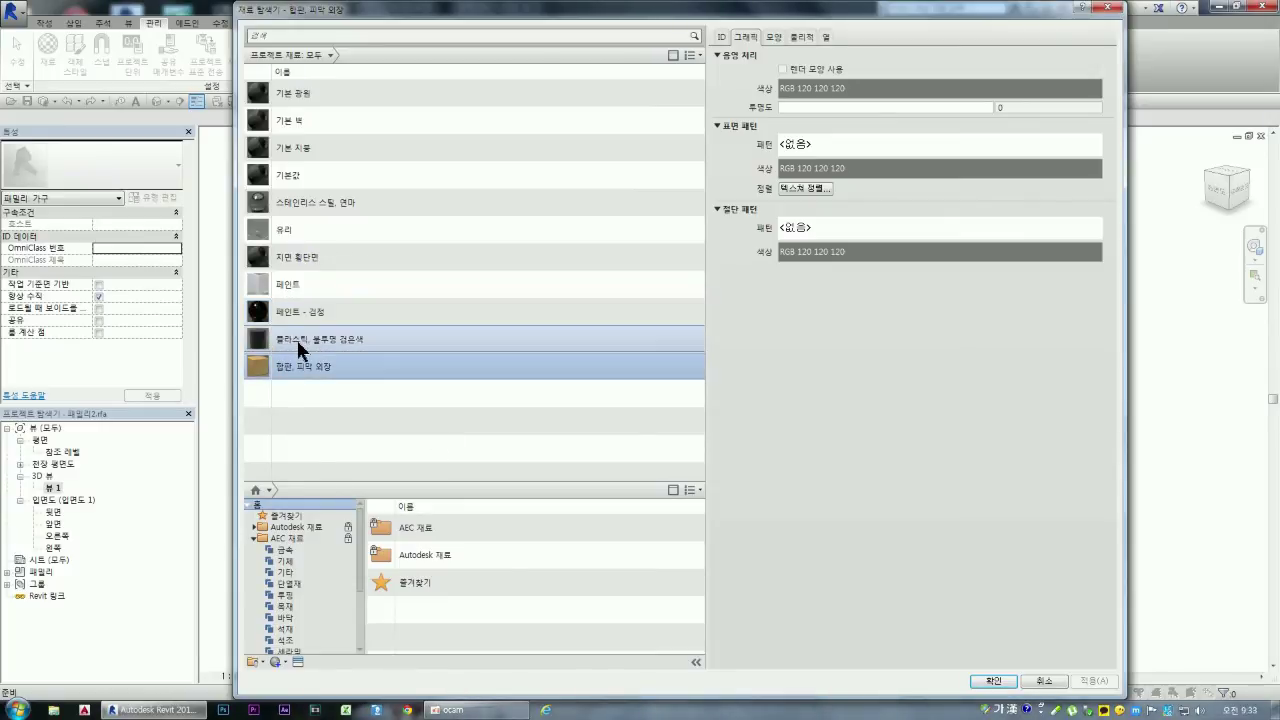
pyautogui.click(296, 338)
pyautogui.click(299, 309)
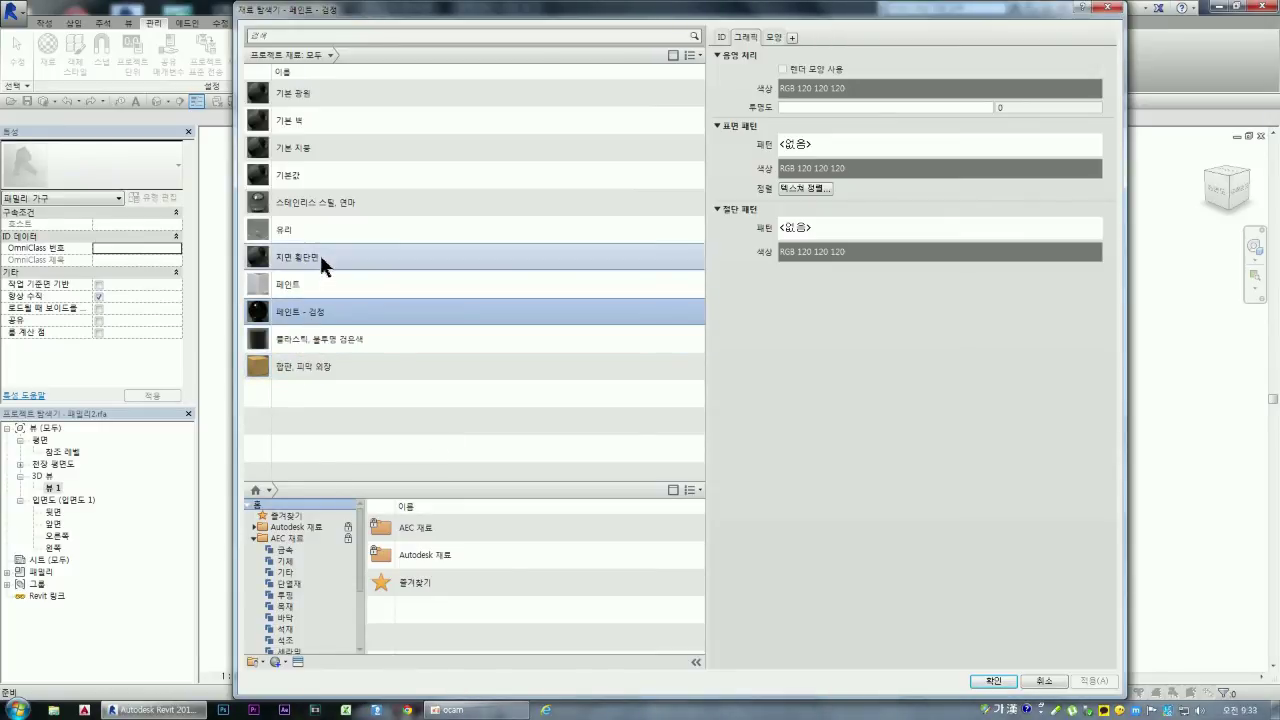
pyautogui.click(308, 198)
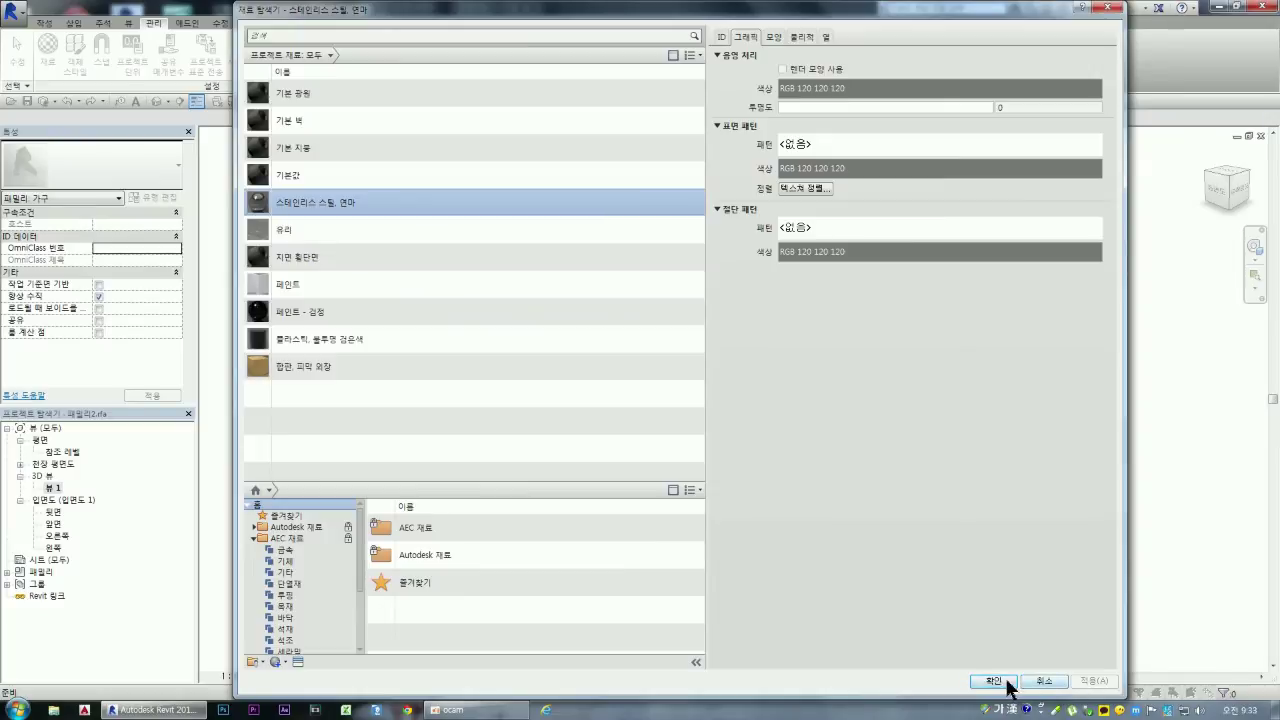
pyautogui.click(1003, 682)
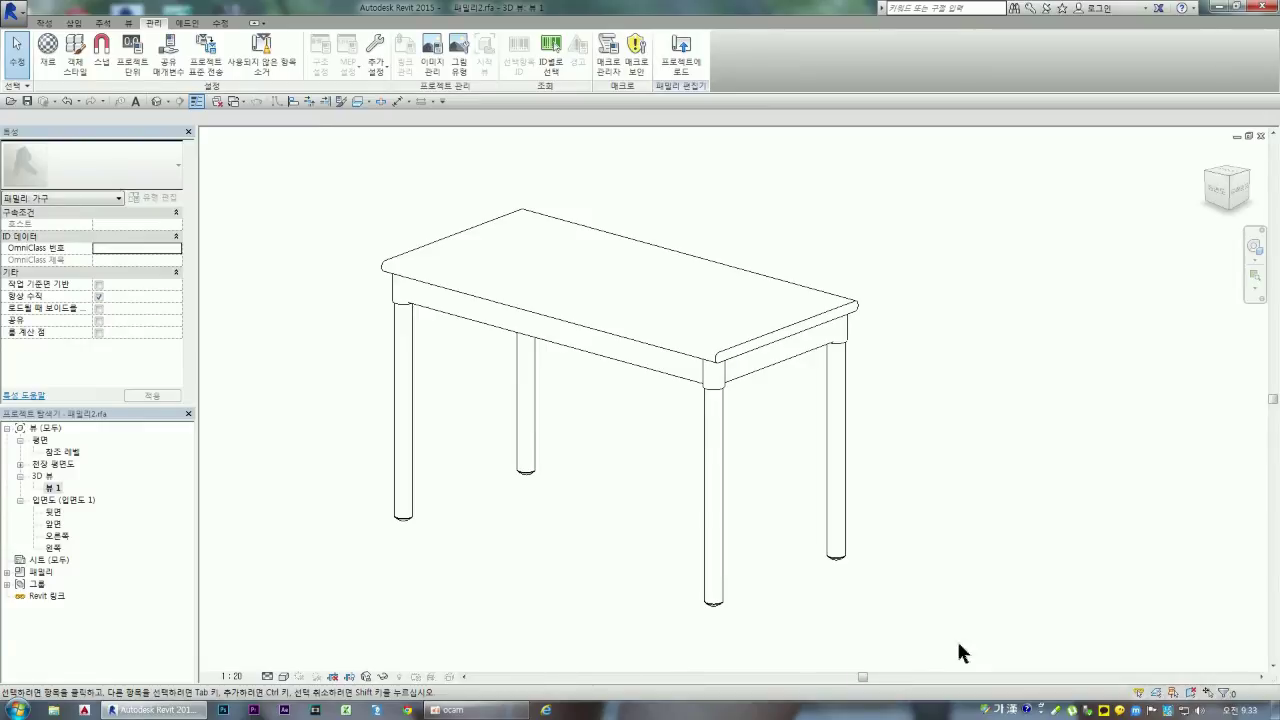
# Step: Check Family Types and Family Category and Parameters, then reopen Family Types on 1200x600x745
pyautogui.click(44, 22)
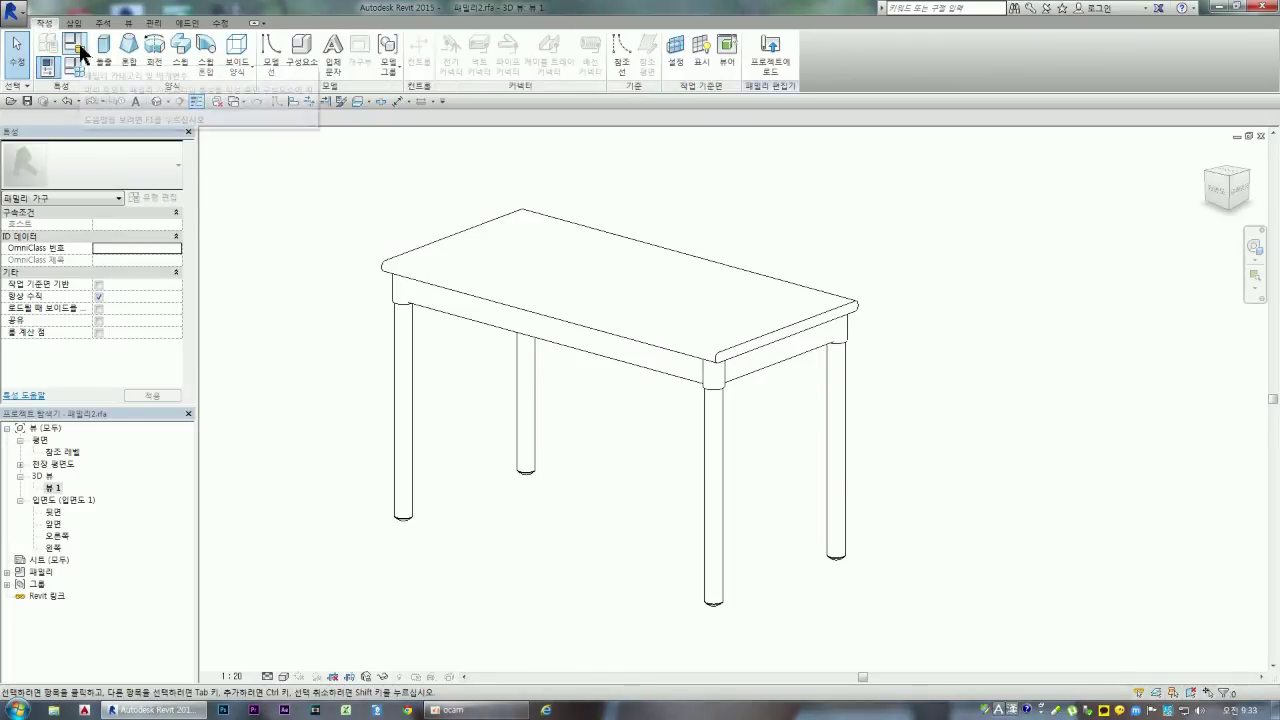
pyautogui.click(79, 52)
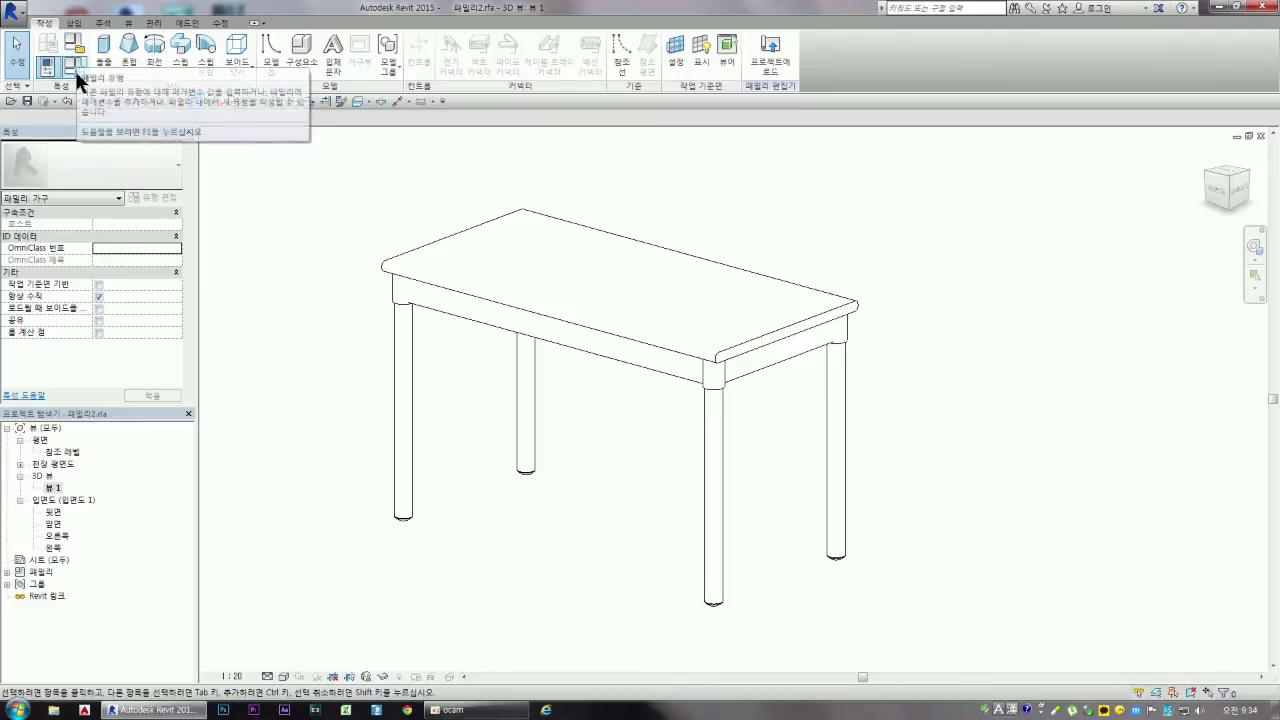
pyautogui.click(74, 68)
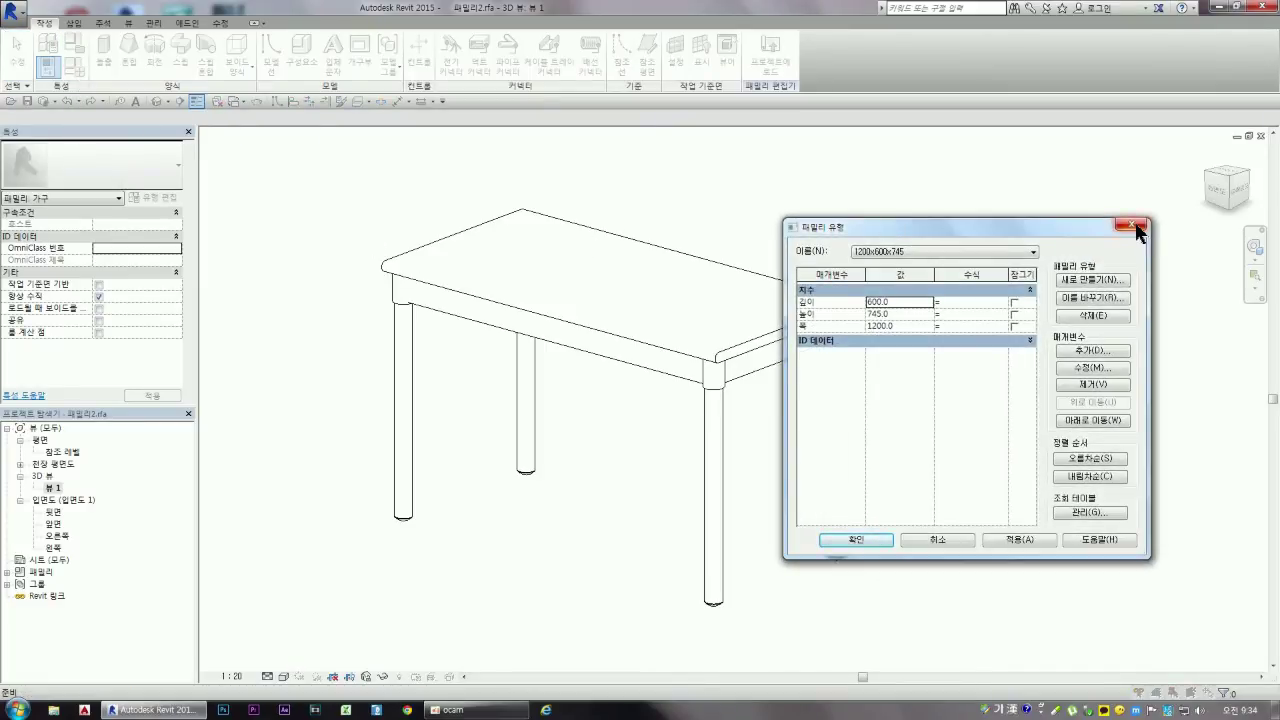
pyautogui.click(1129, 227)
pyautogui.click(74, 45)
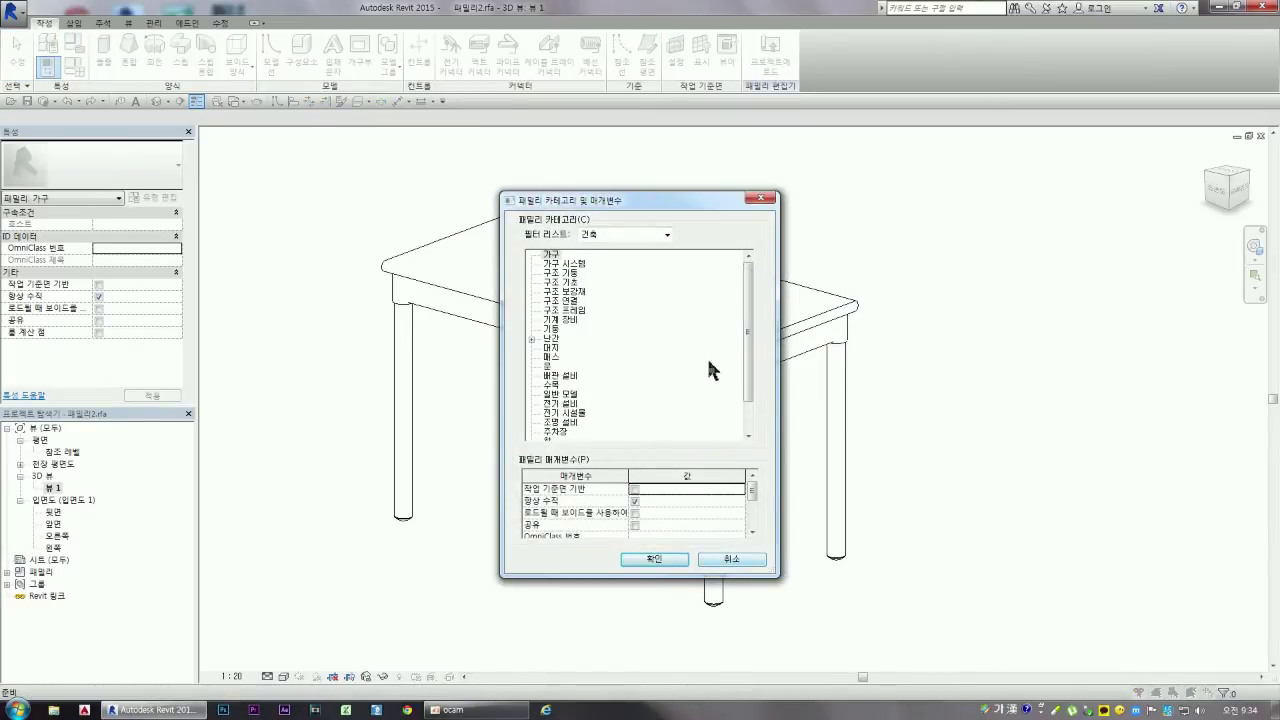
pyautogui.moveTo(752, 372); pyautogui.dragTo(751, 423)
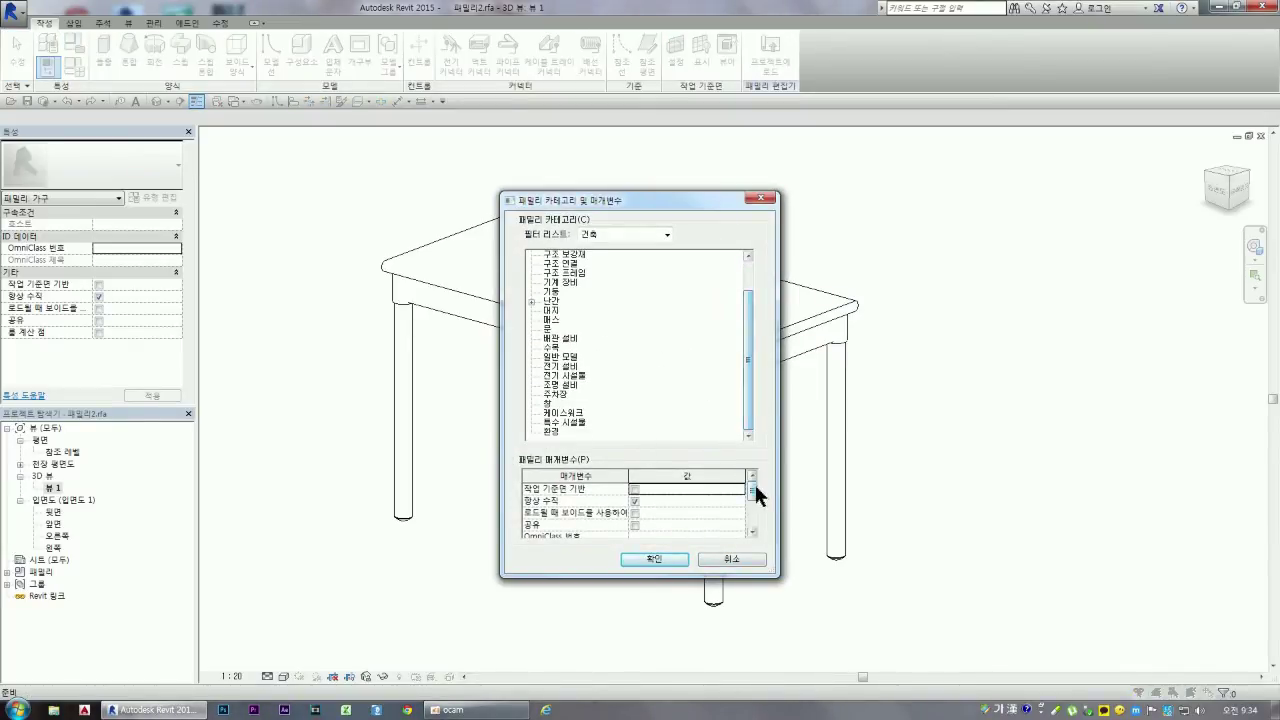
pyautogui.moveTo(754, 494)
pyautogui.mouseDown()
pyautogui.moveTo(757, 517)
pyautogui.moveTo(757, 486)
pyautogui.mouseUp()
pyautogui.click(733, 560)
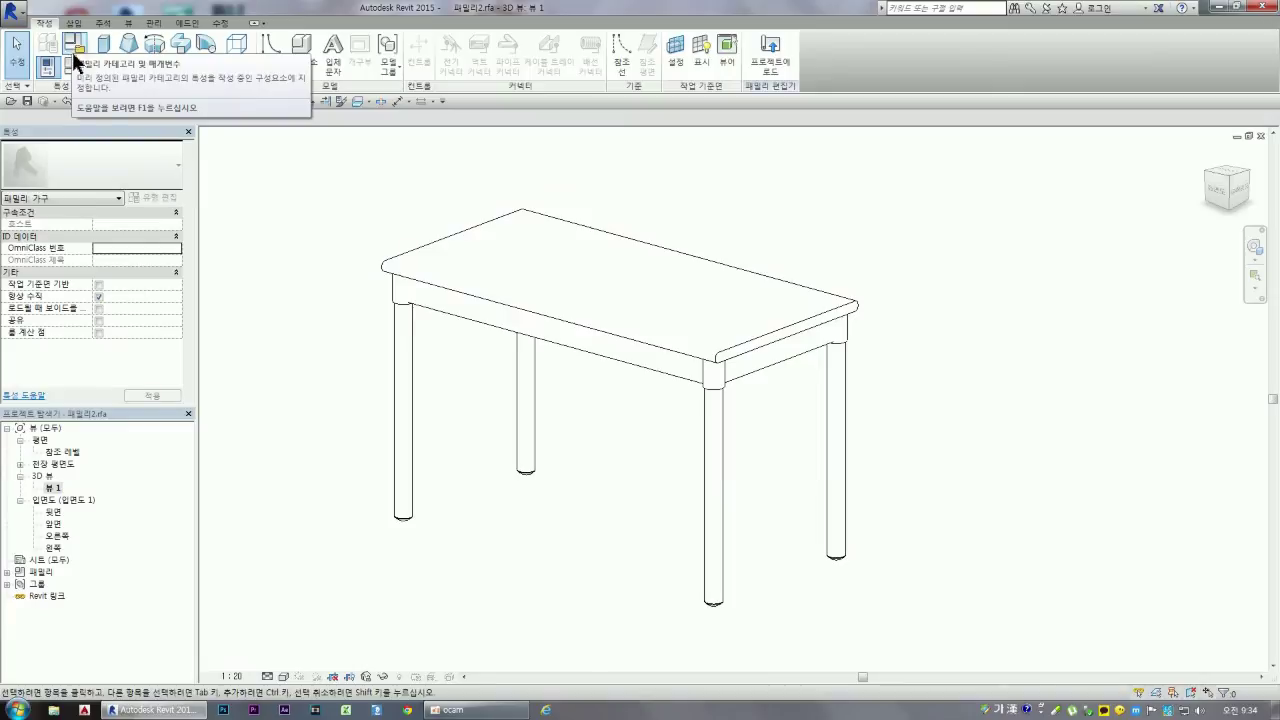
pyautogui.click(72, 64)
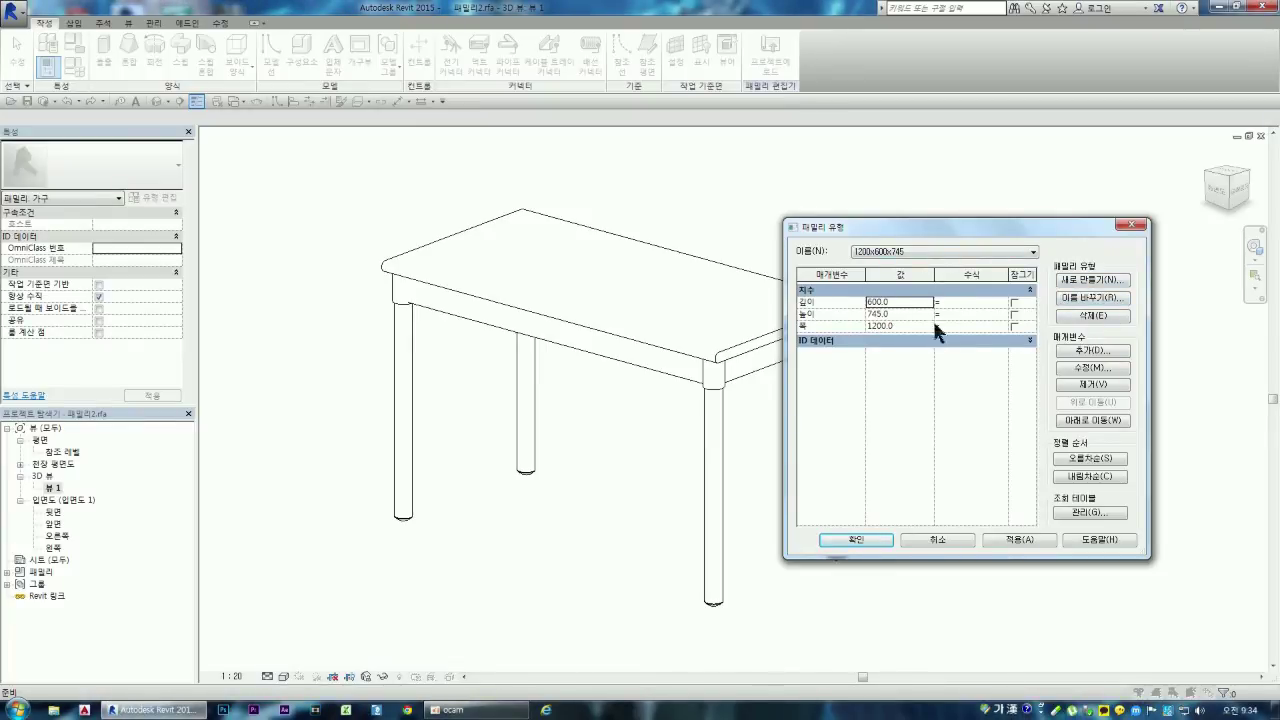
# Step: Add a 상판 type parameter of 재료 (Material) type, discipline 공통, under 재료 및 마감재
pyautogui.click(1087, 352)
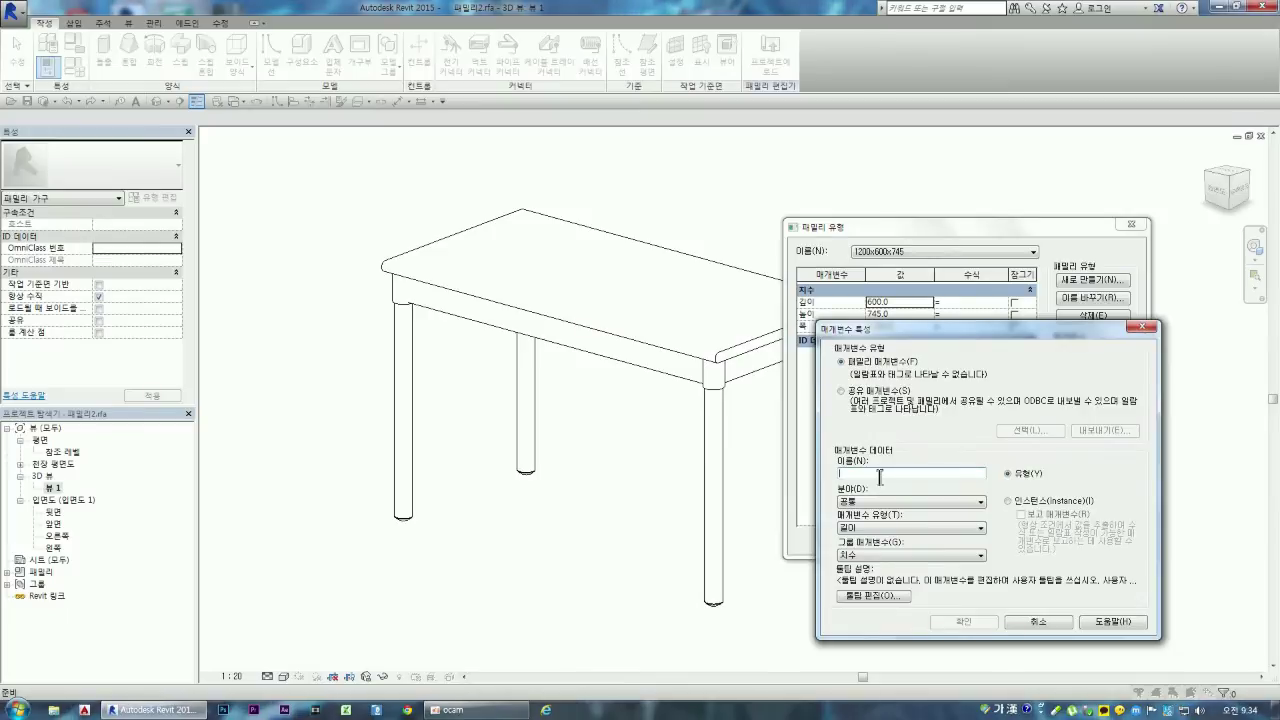
pyautogui.write('두')
pyautogui.write('상판')
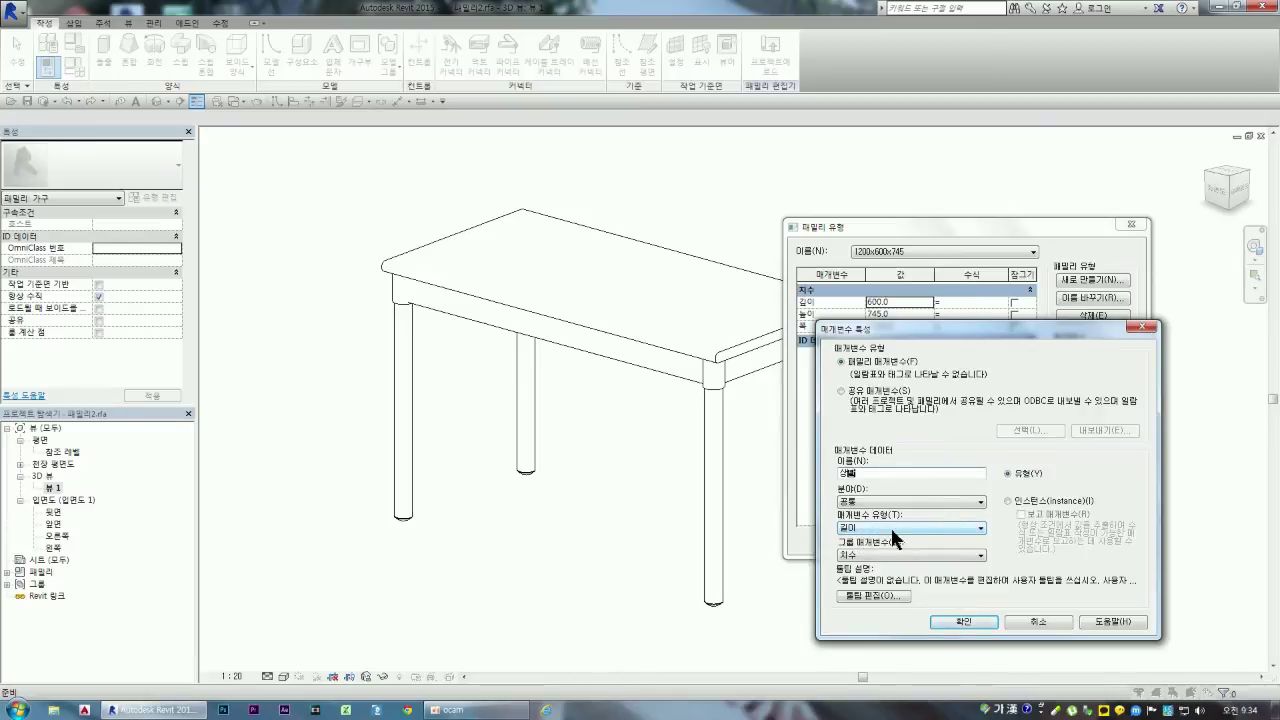
pyautogui.click(874, 501)
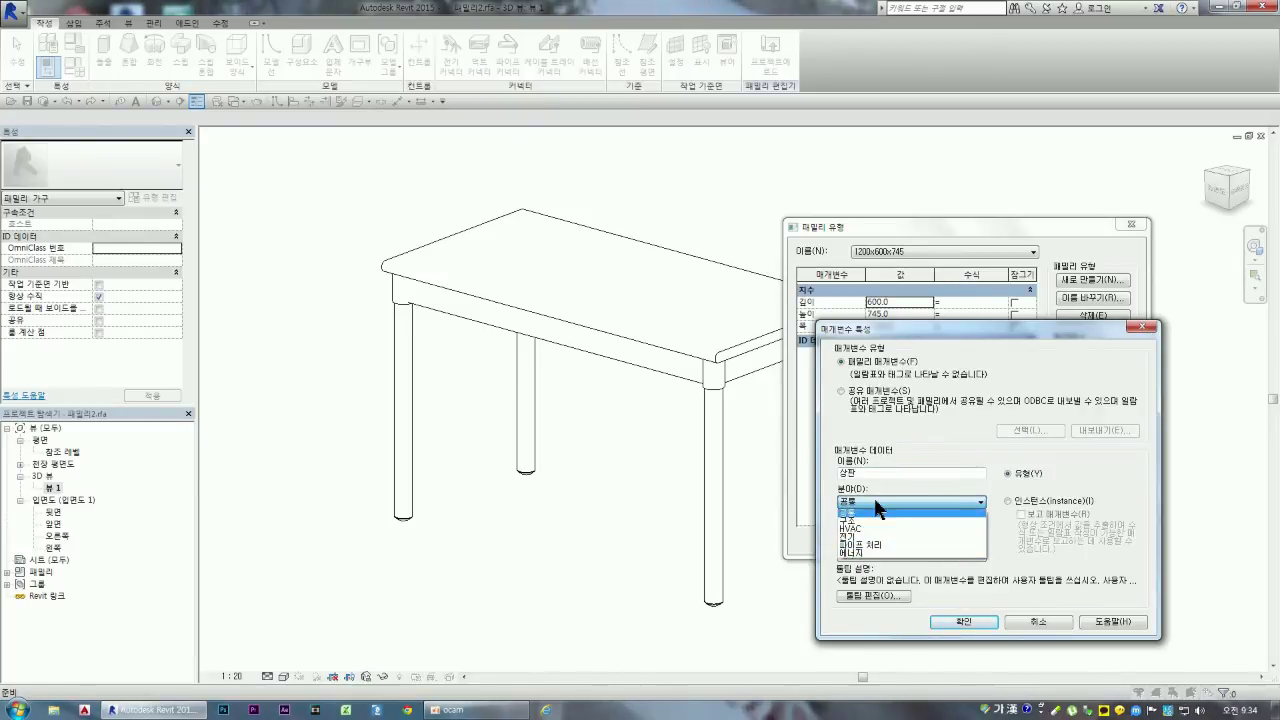
pyautogui.click(878, 510)
pyautogui.click(922, 526)
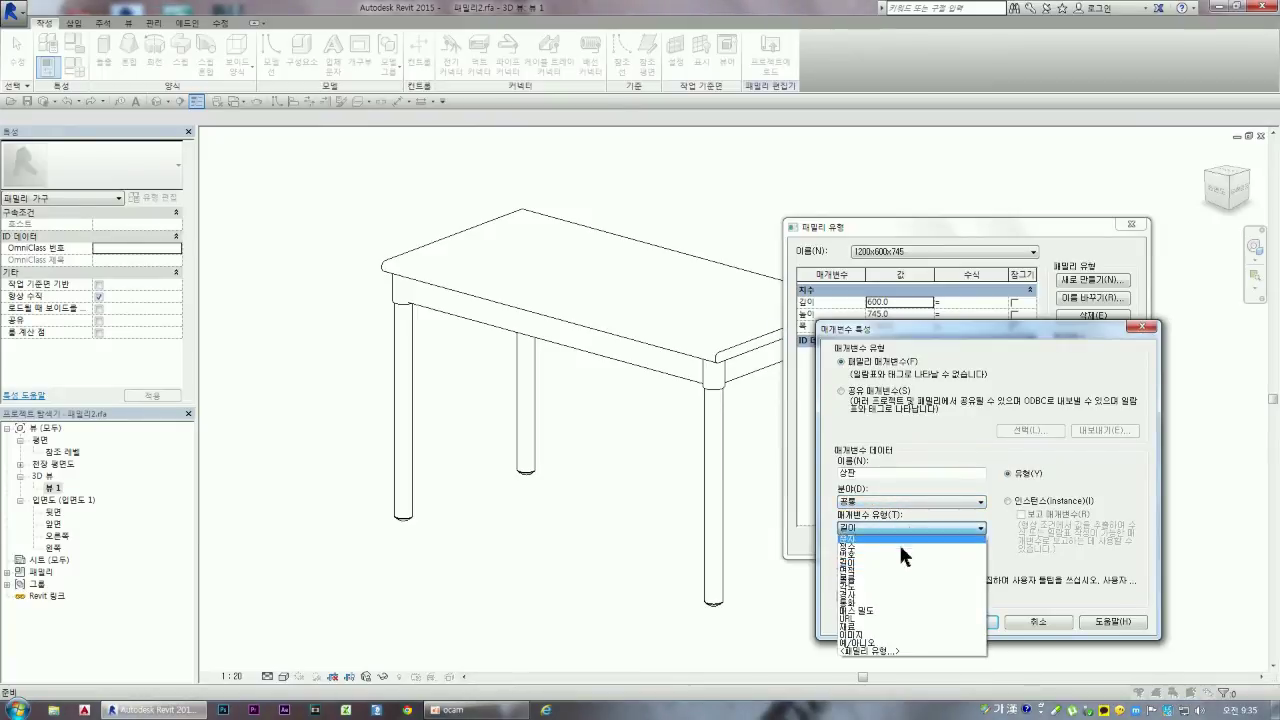
pyautogui.click(870, 627)
pyautogui.click(882, 524)
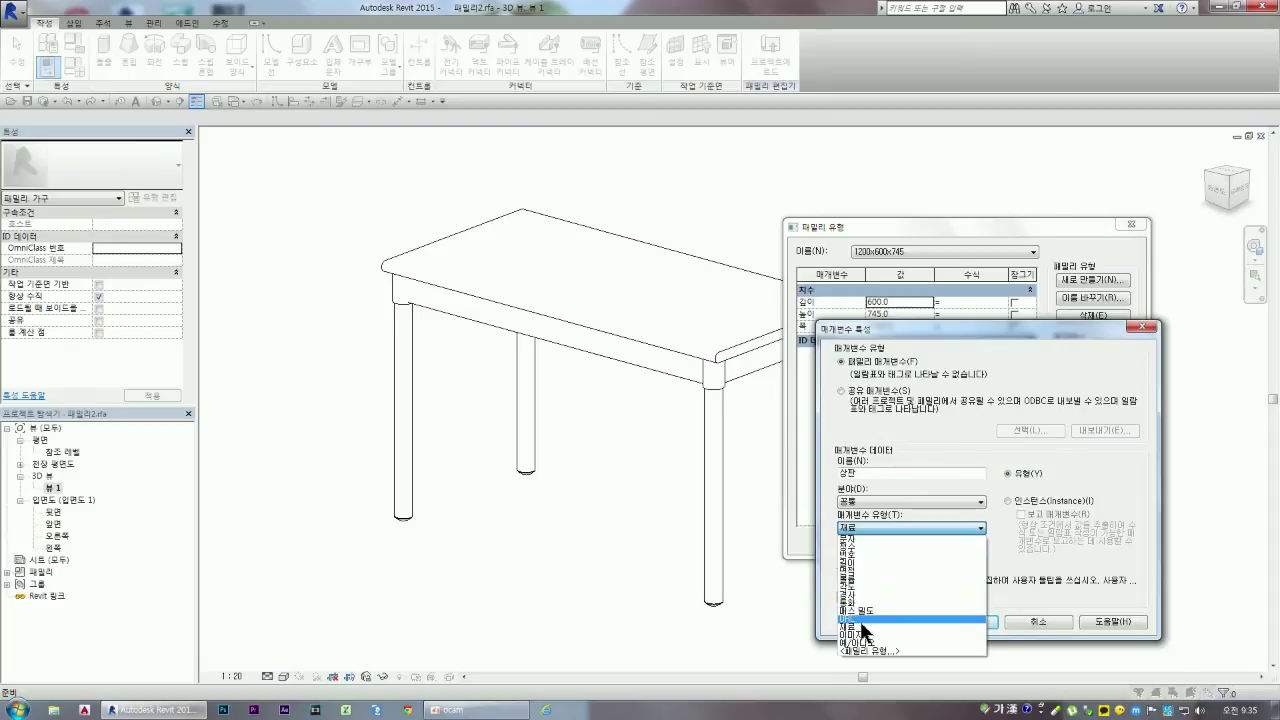
pyautogui.click(860, 626)
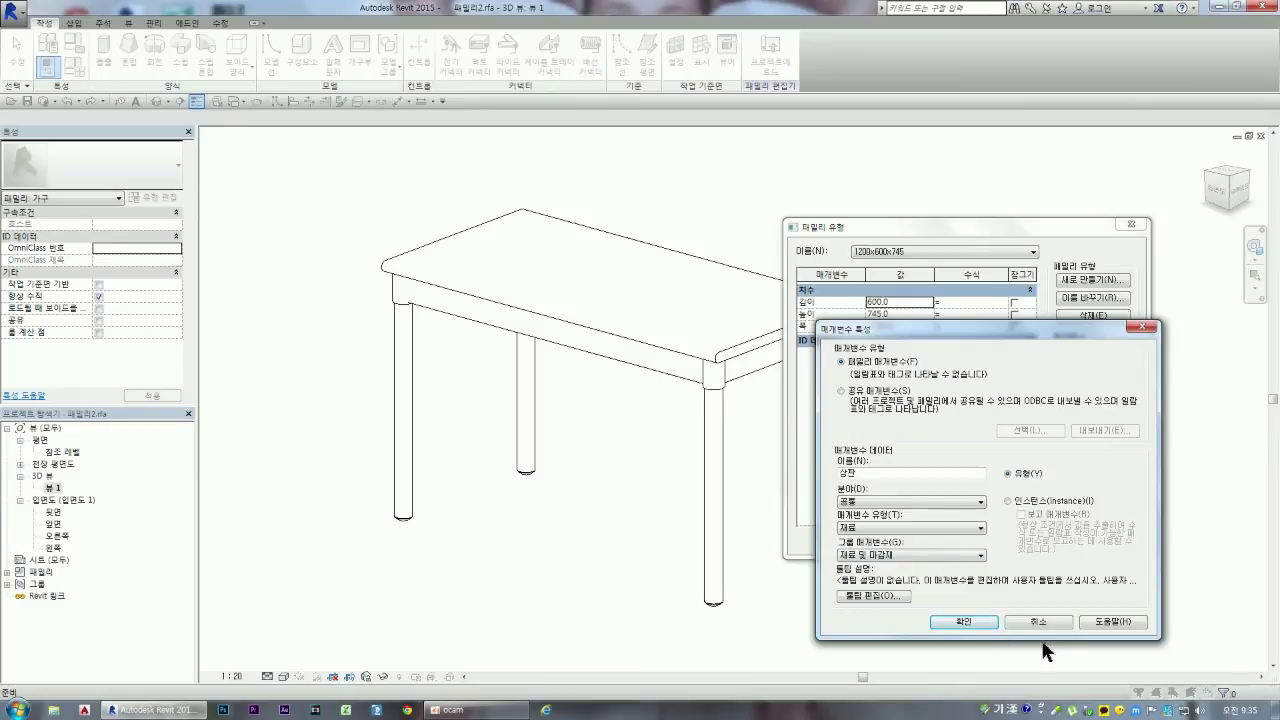
pyautogui.click(966, 620)
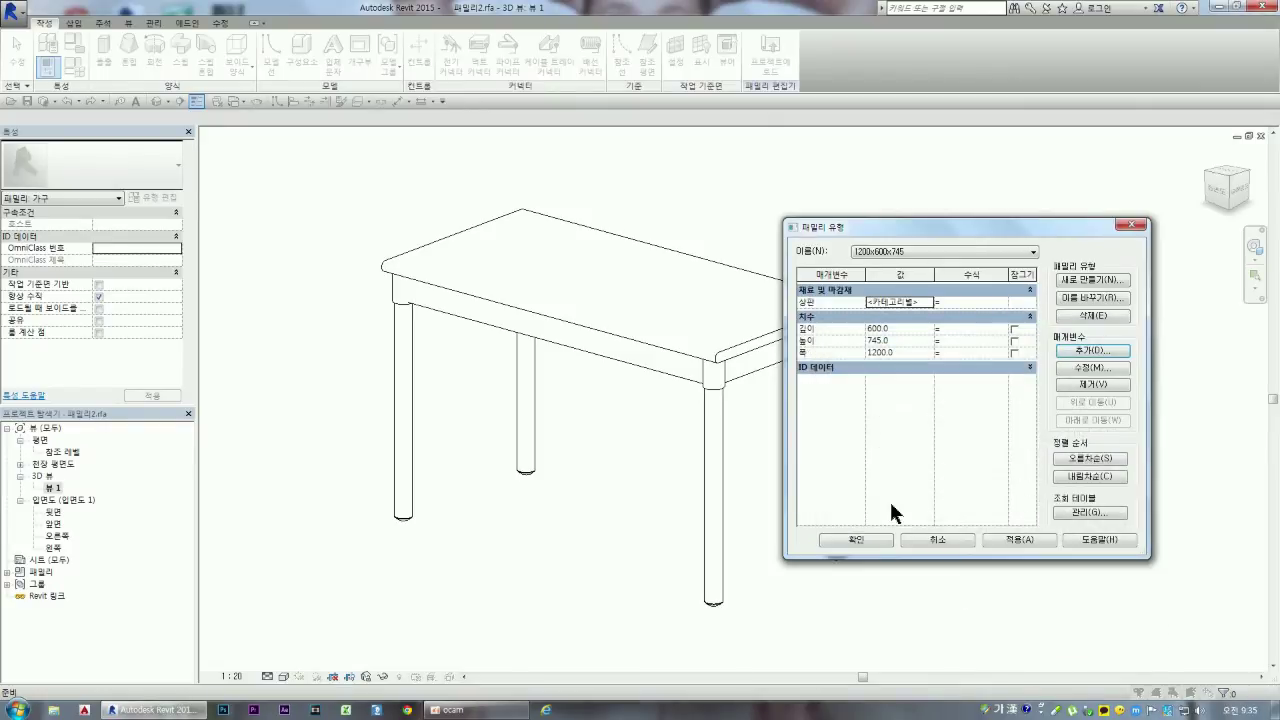
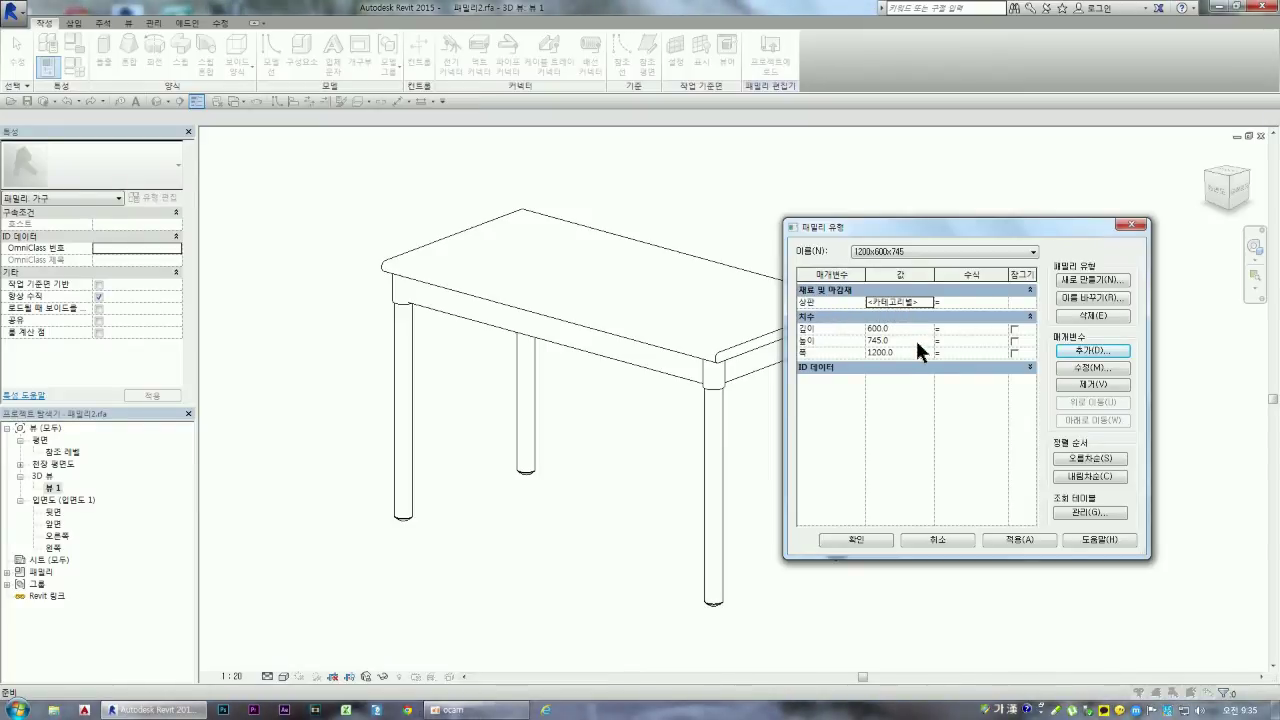
# Step: Add a Material-type family parameter named 지지대 in the 재료 및 마감재 group
pyautogui.click(1090, 351)
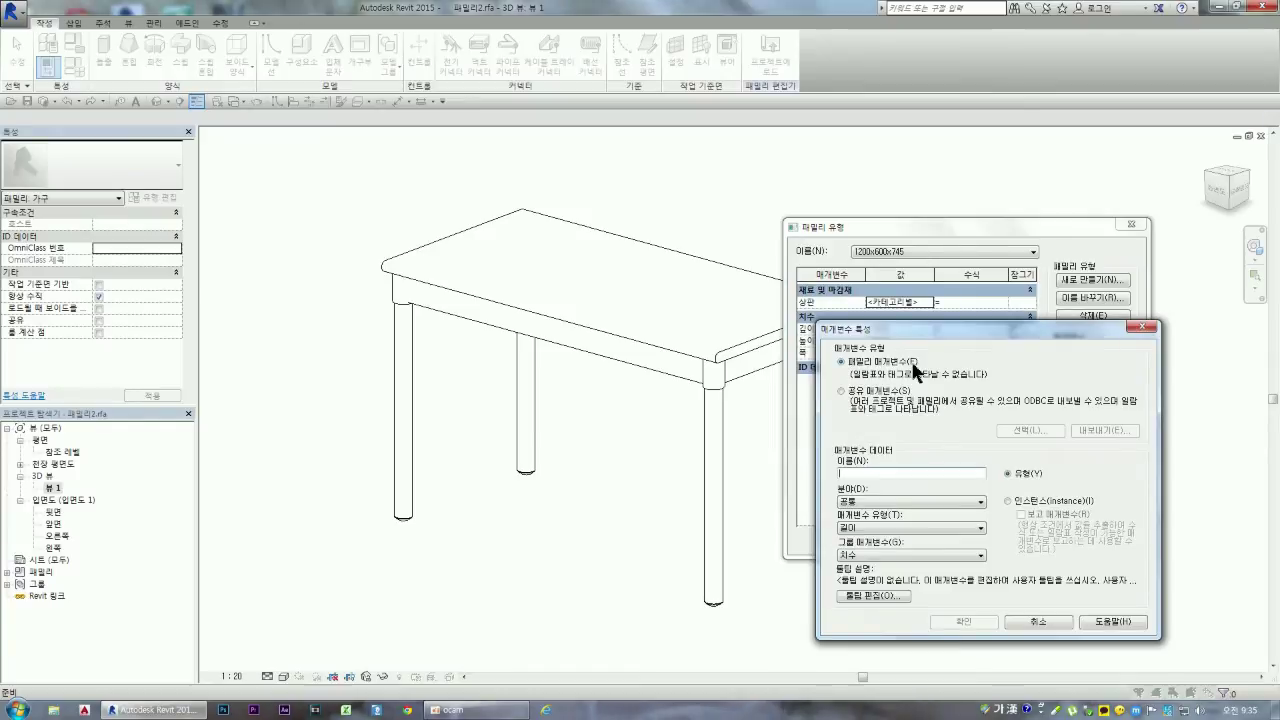
pyautogui.write('재질')
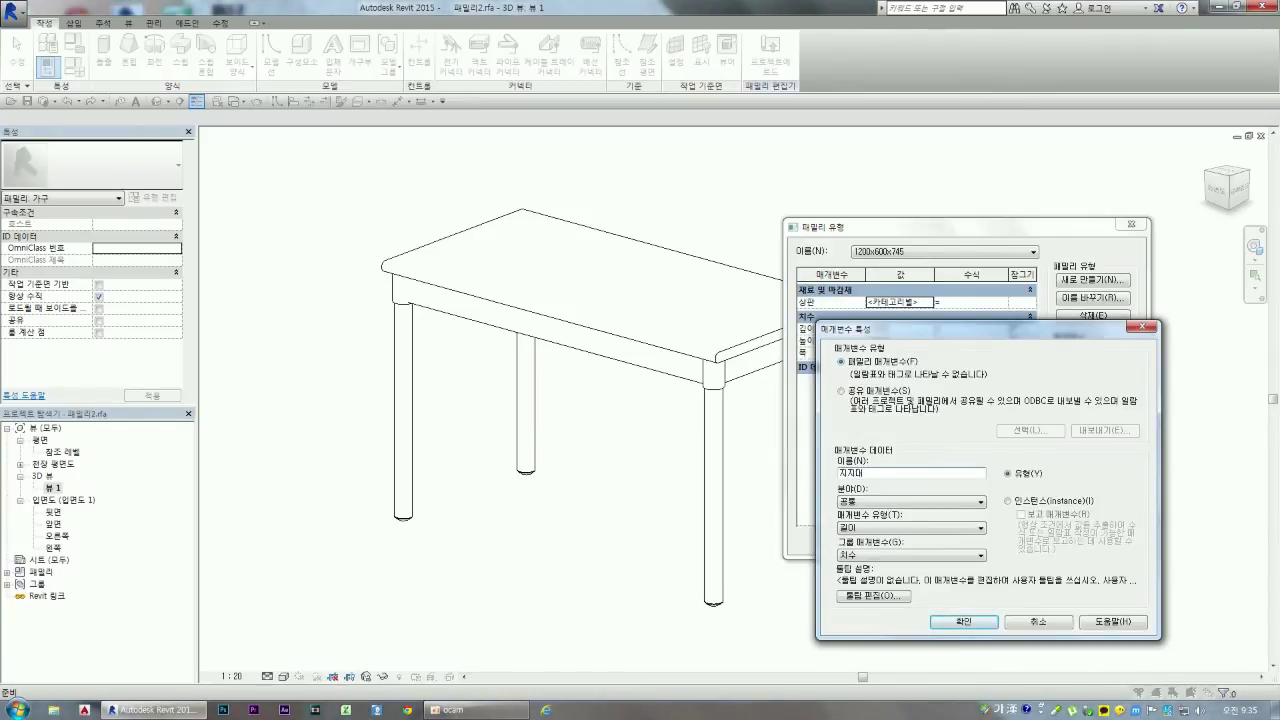
pyautogui.click(865, 549)
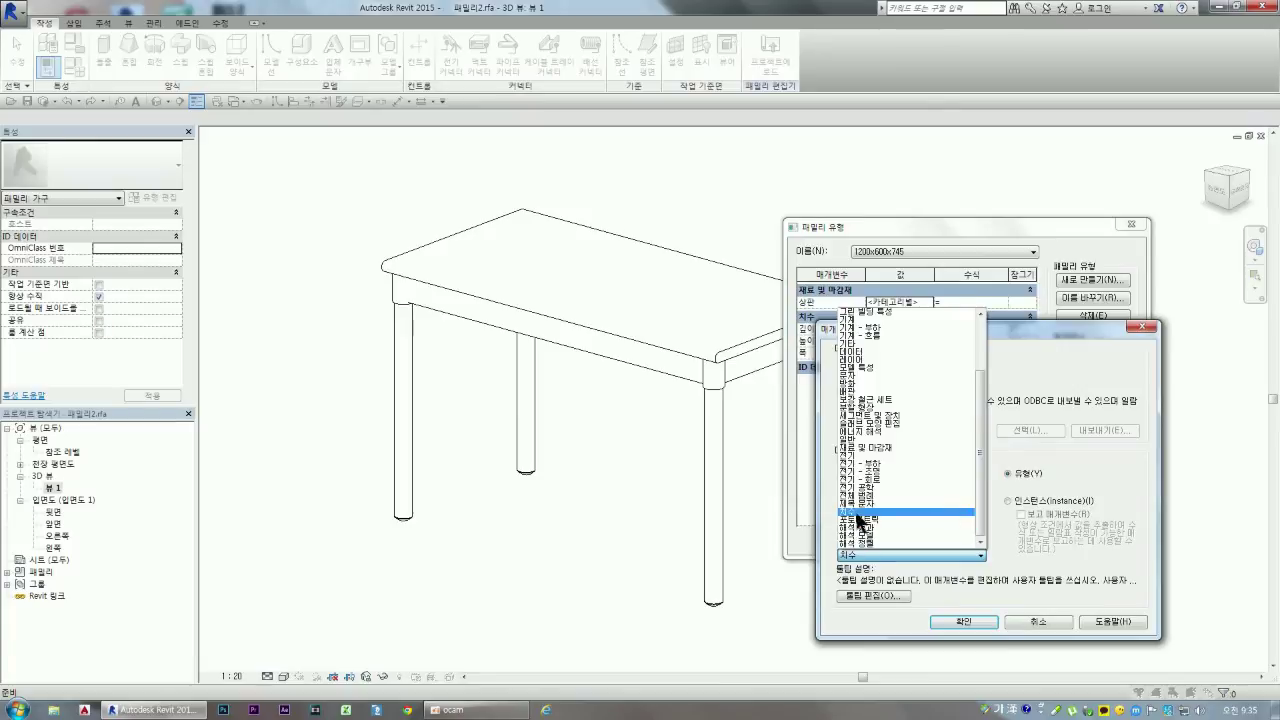
pyautogui.click(866, 550)
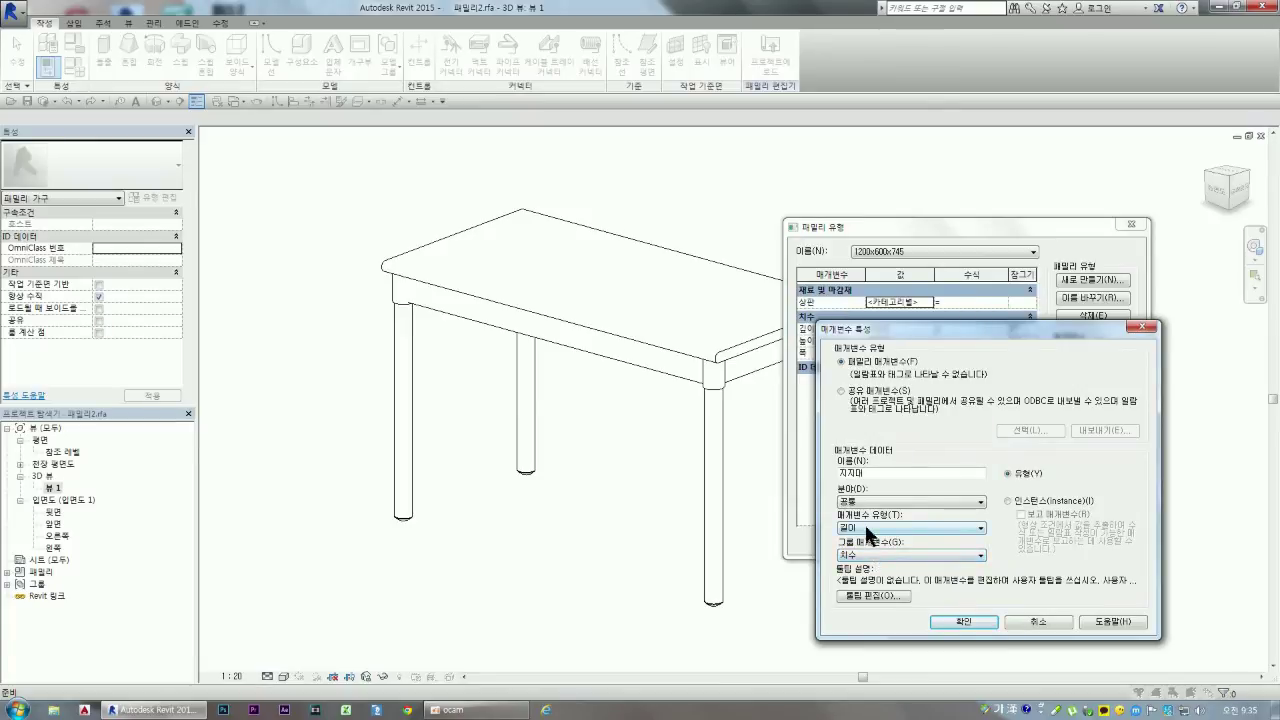
pyautogui.click(866, 549)
pyautogui.click(870, 558)
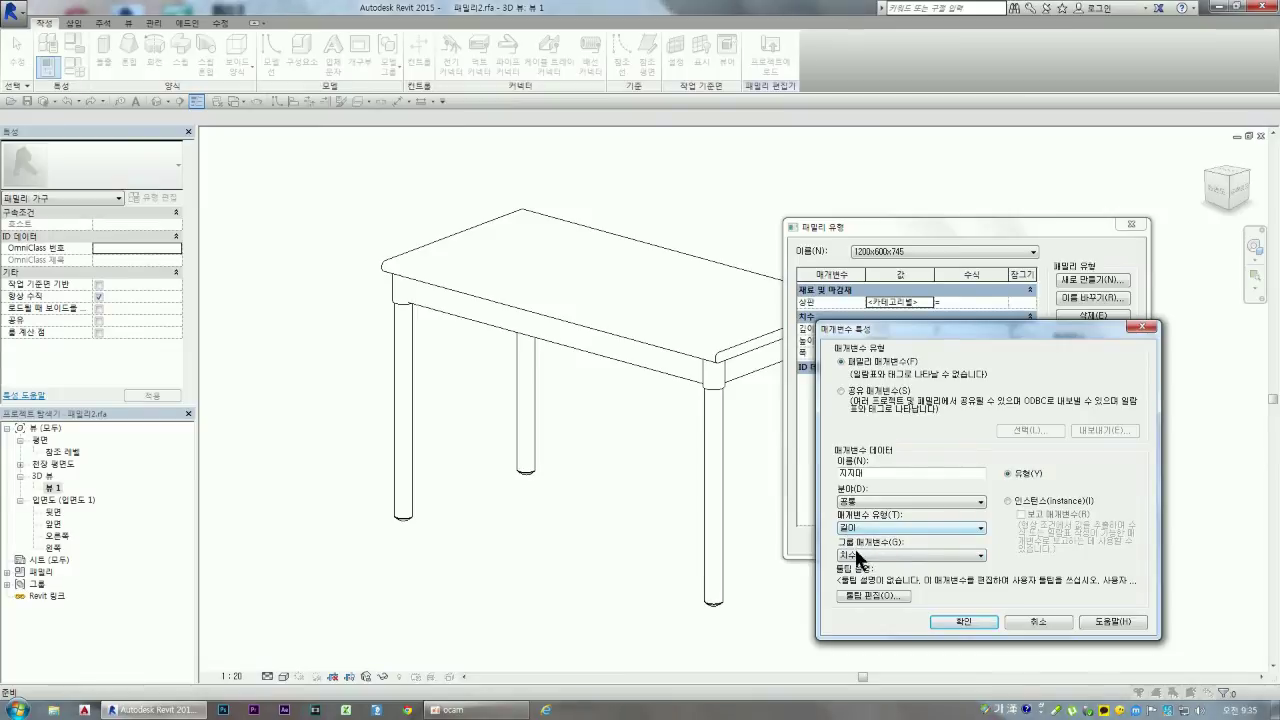
pyautogui.click(856, 553)
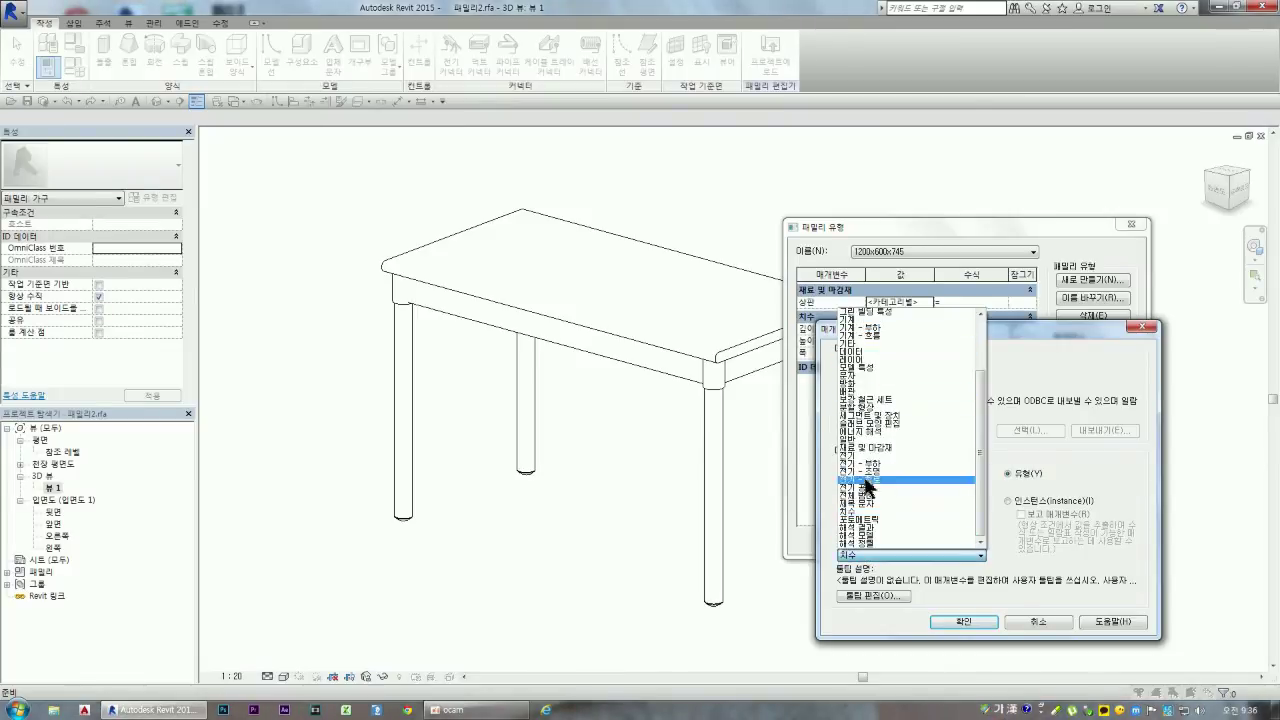
pyautogui.click(903, 560)
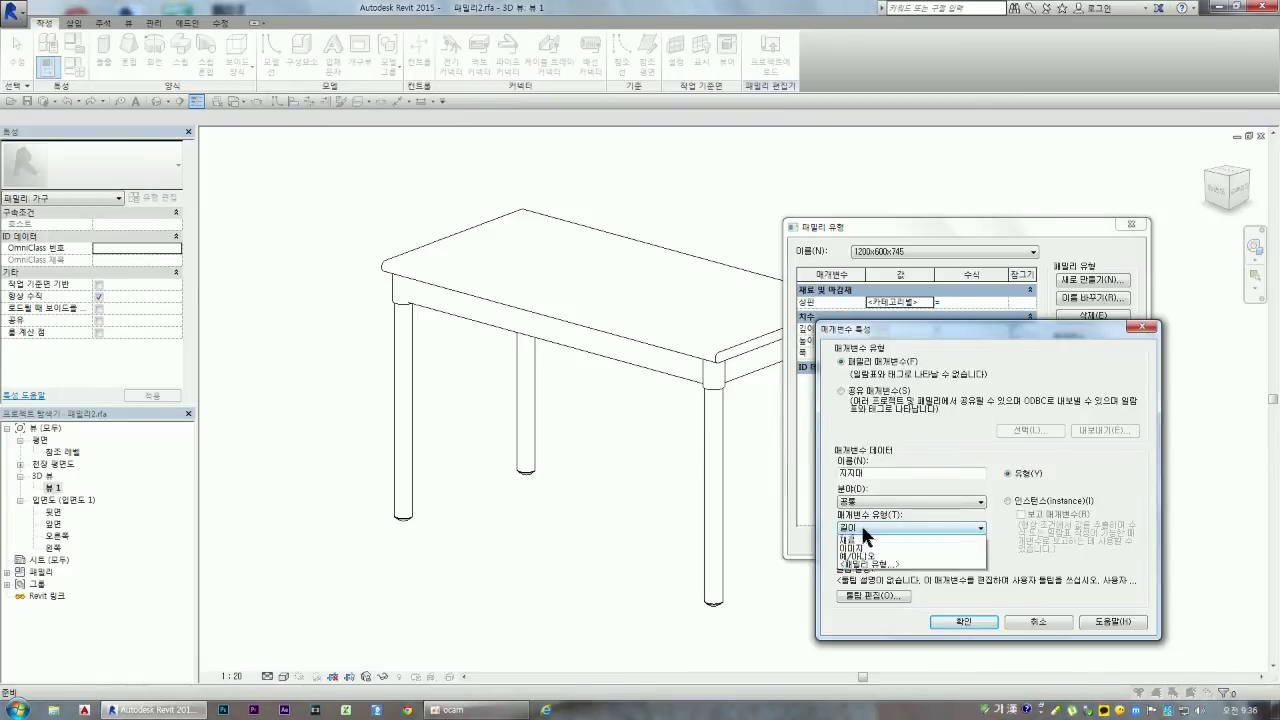
pyautogui.click(860, 526)
pyautogui.click(862, 628)
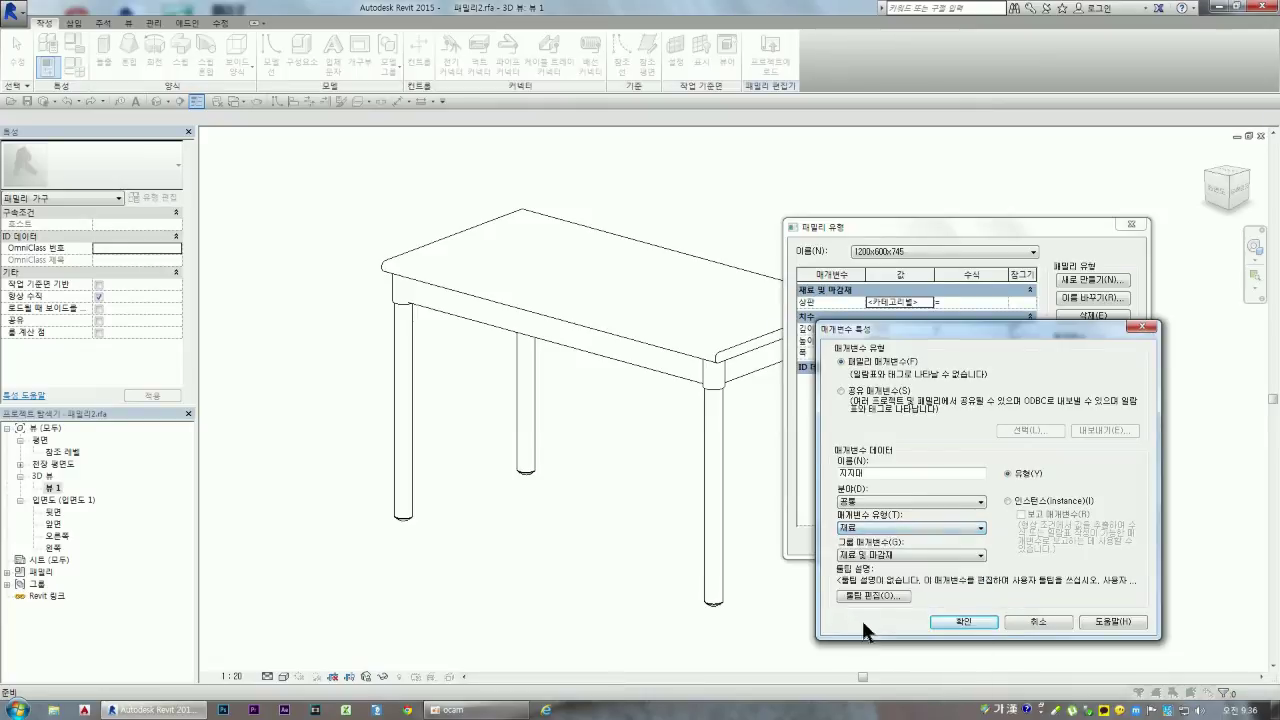
pyautogui.click(875, 551)
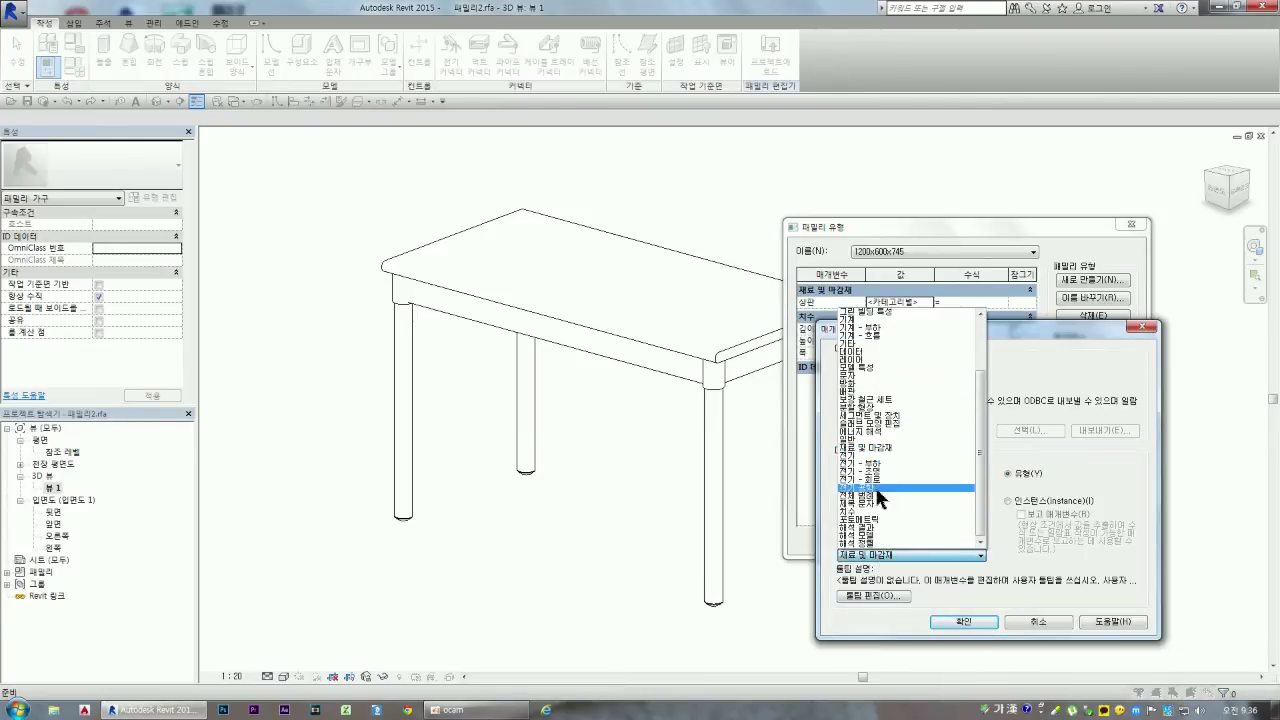
pyautogui.scroll(3, 875, 365)
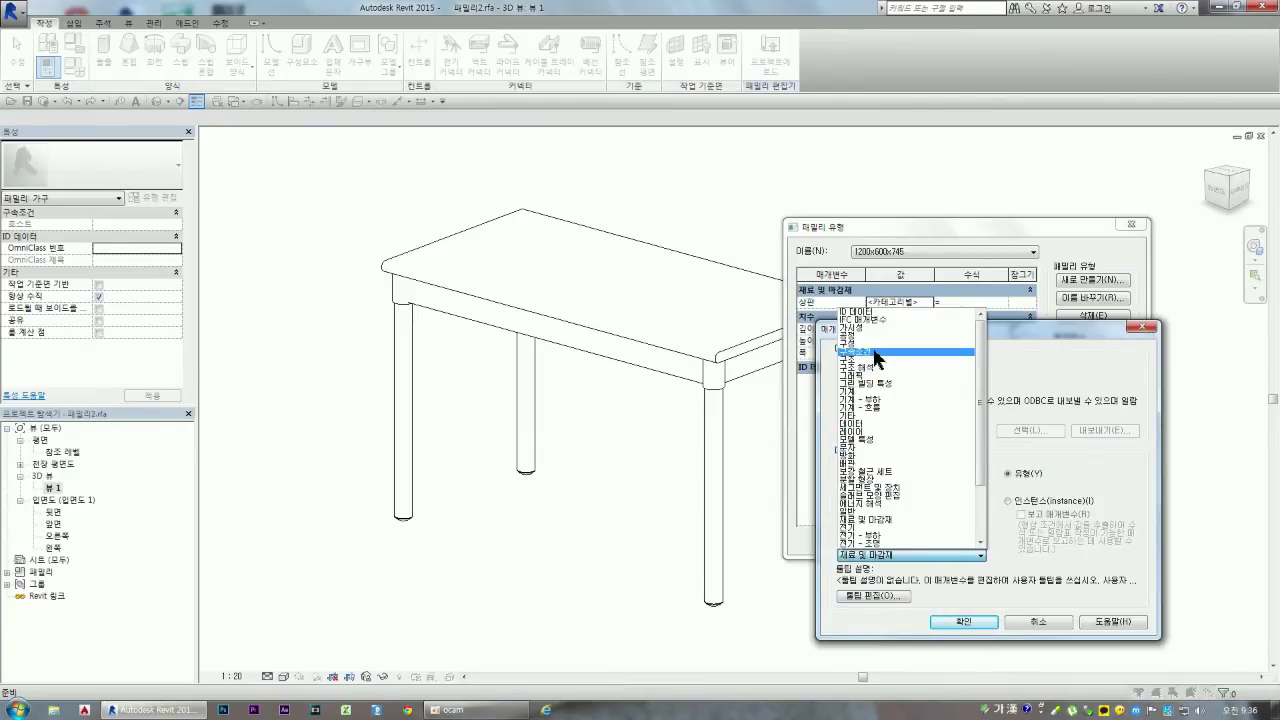
pyautogui.click(894, 511)
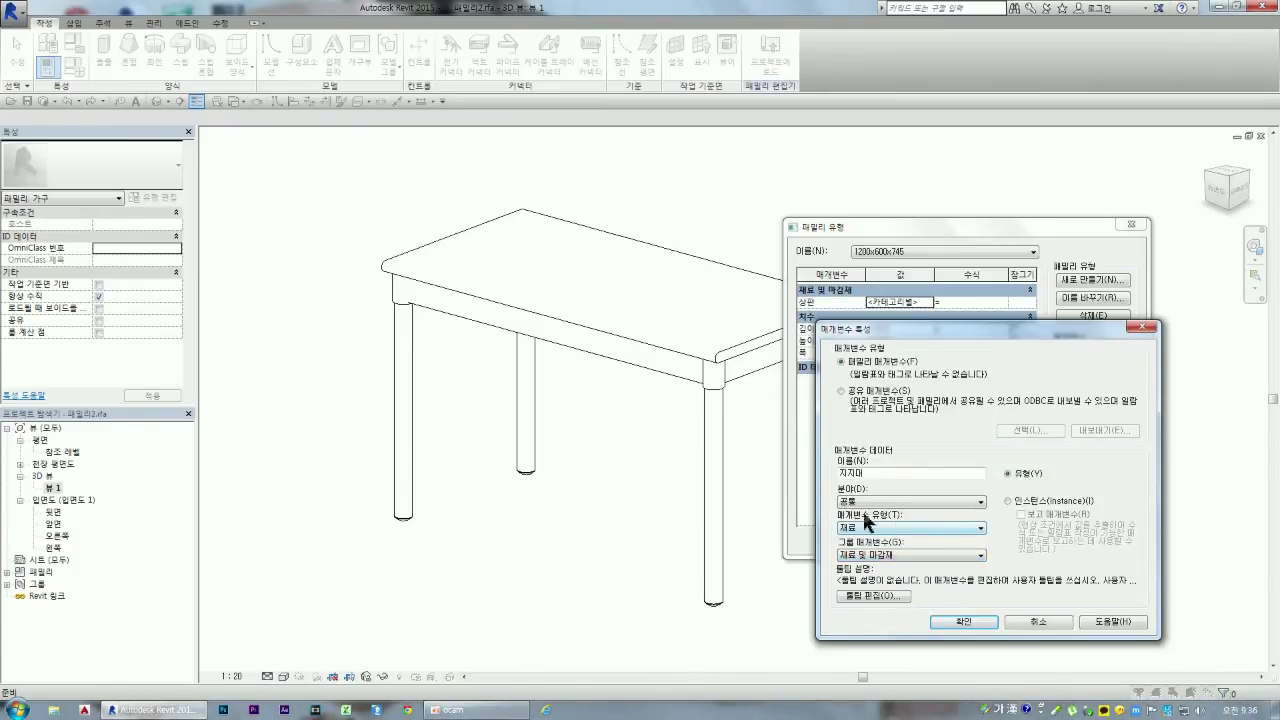
pyautogui.click(964, 621)
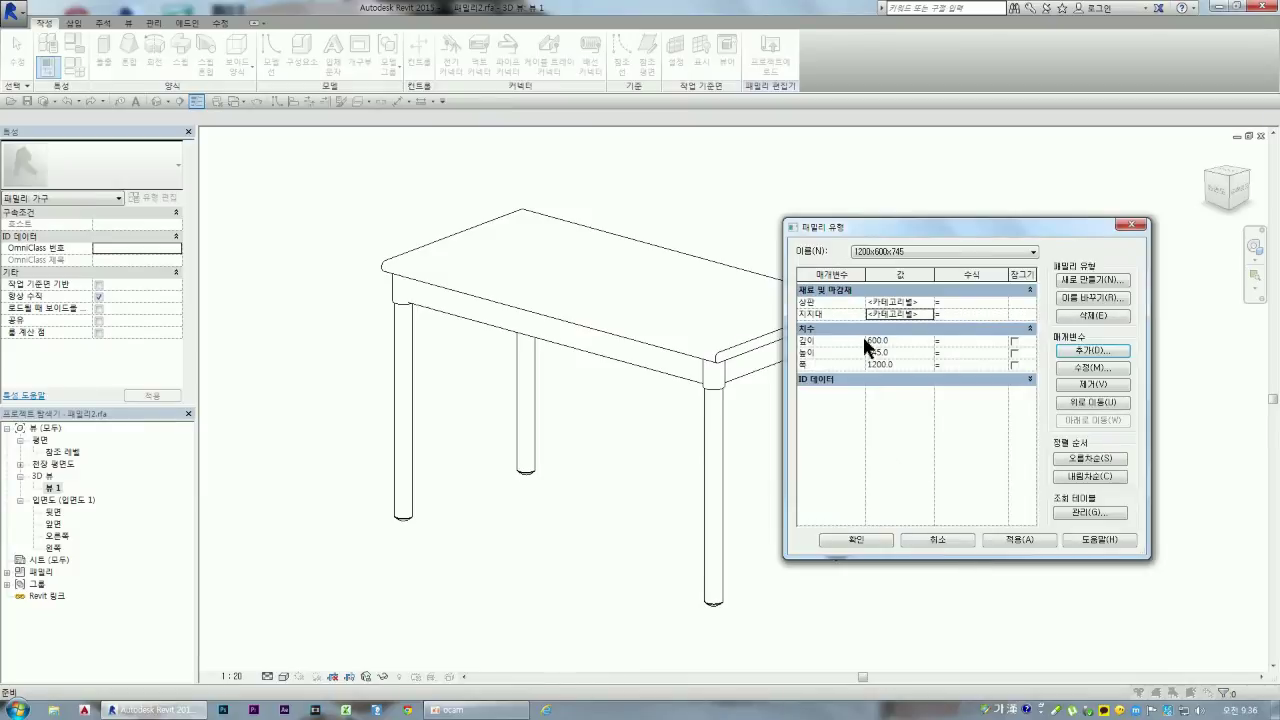
# Step: Add a family parameter named 다리, switching its type from Material to Text
pyautogui.click(1088, 352)
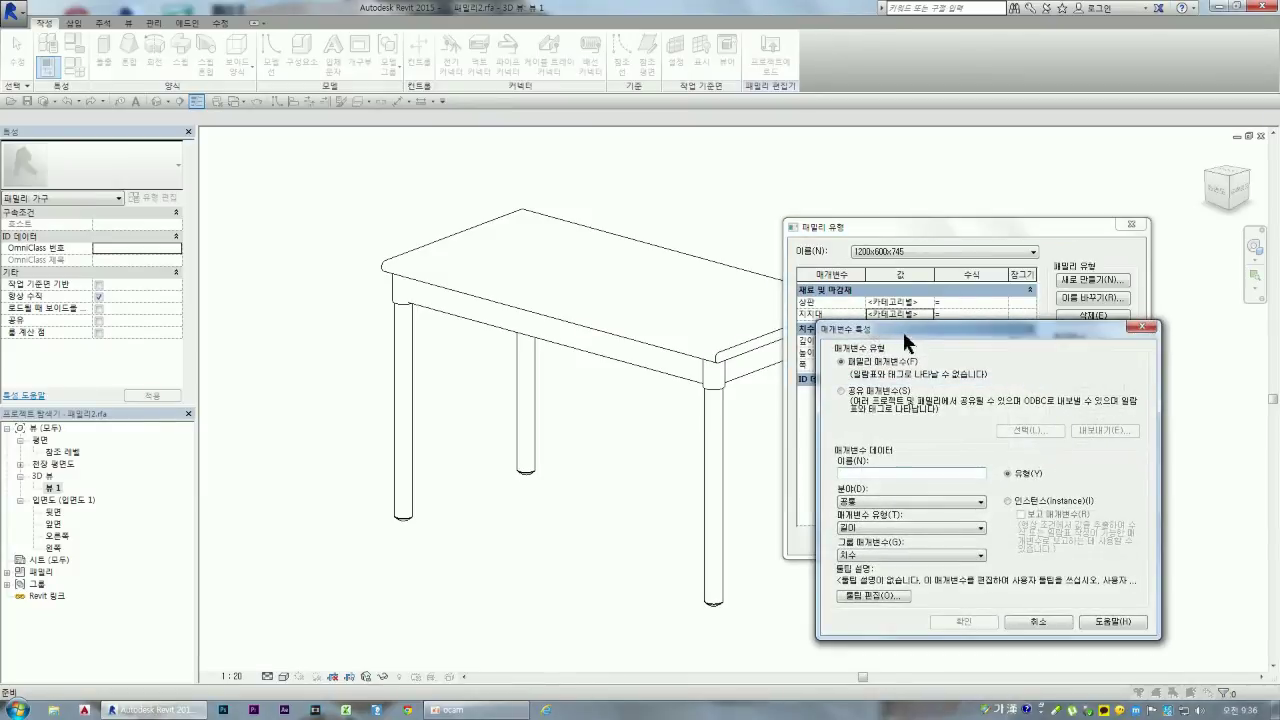
pyautogui.moveTo(902, 329); pyautogui.dragTo(495, 285)
pyautogui.click(486, 432)
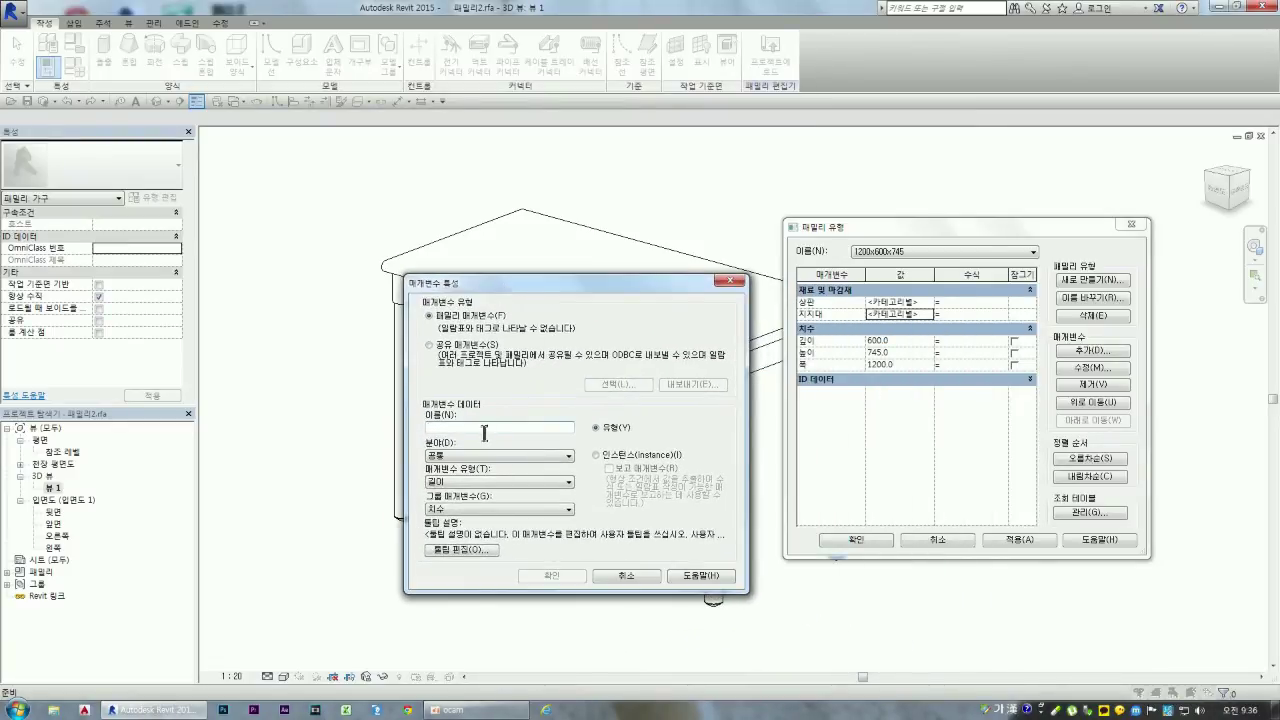
pyautogui.write('디펠')
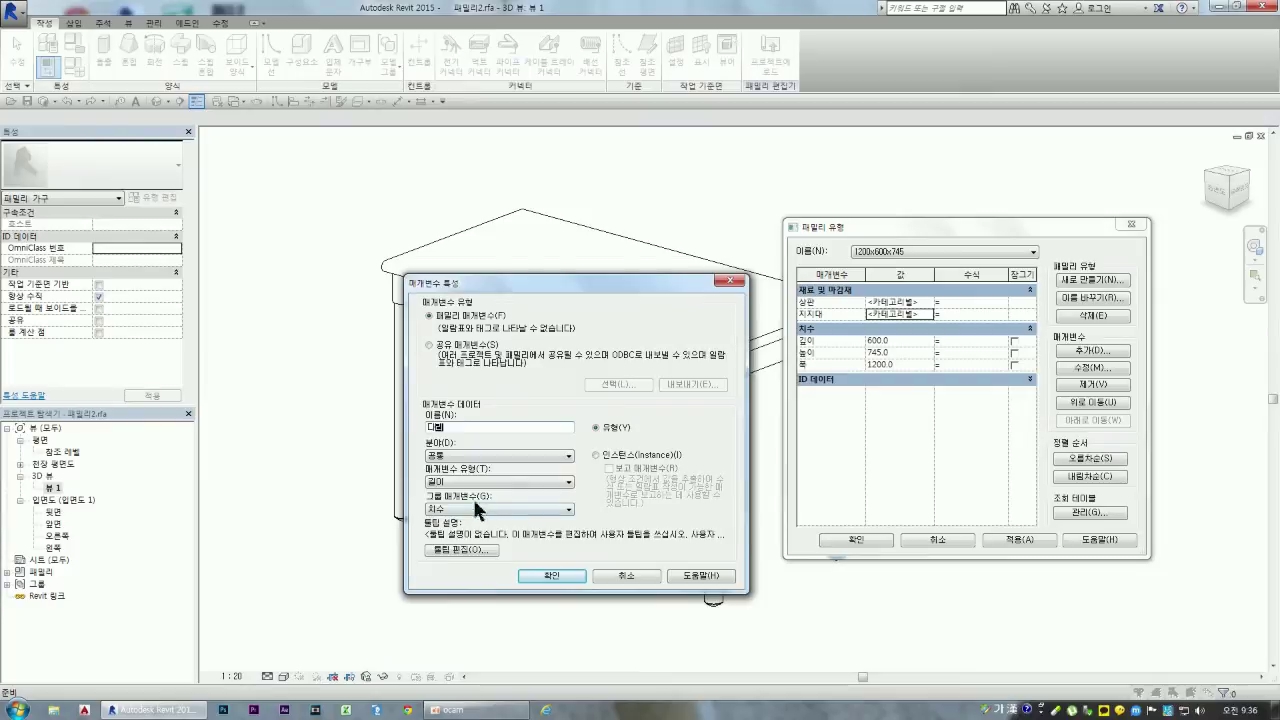
pyautogui.click(480, 482)
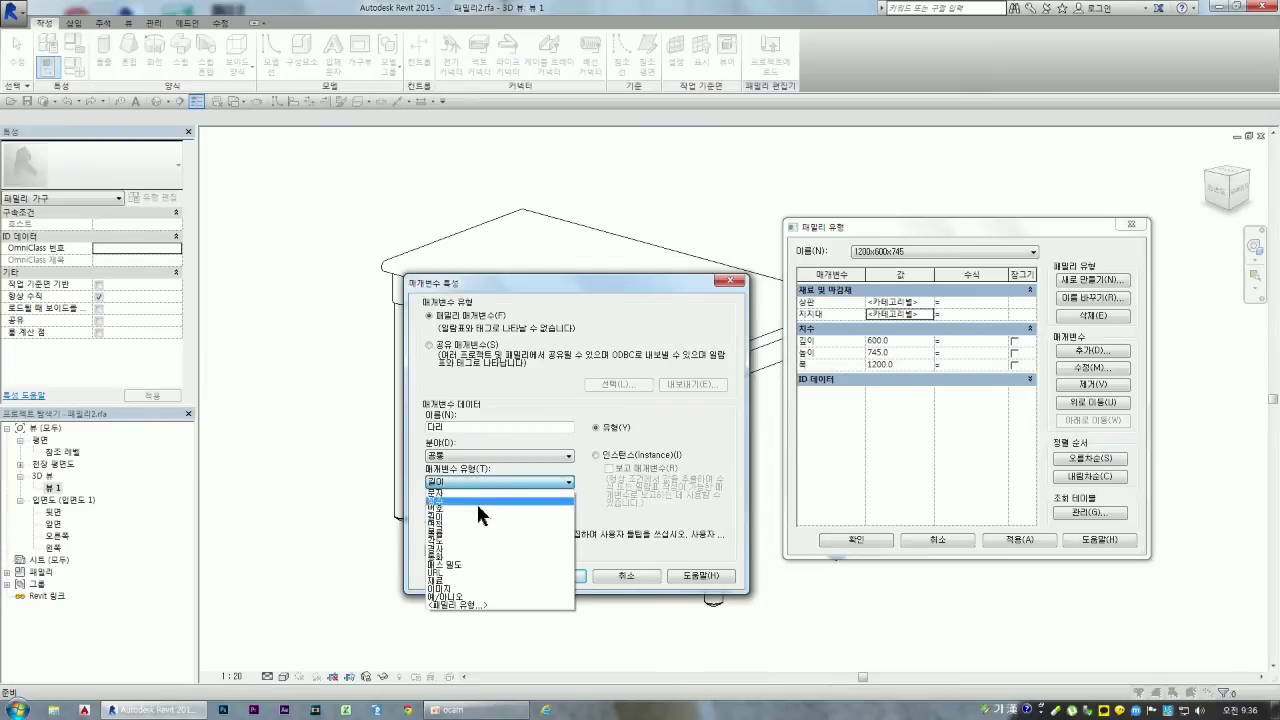
pyautogui.click(453, 582)
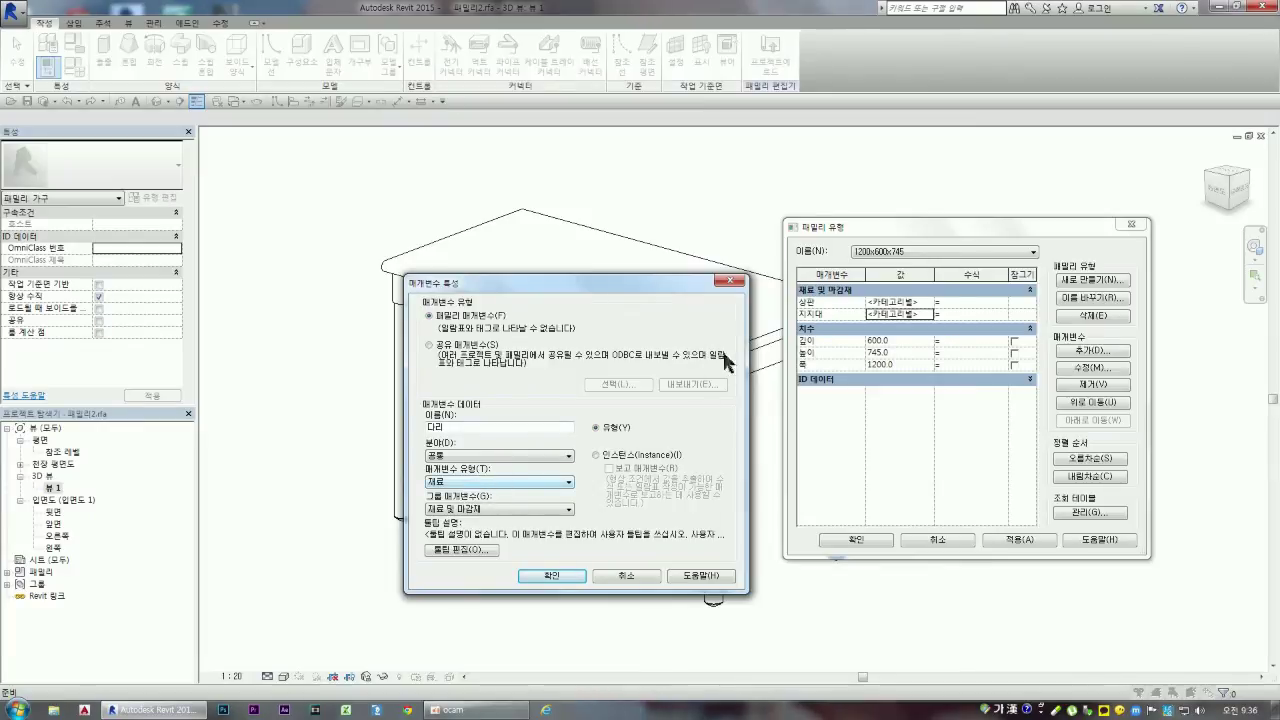
pyautogui.click(464, 481)
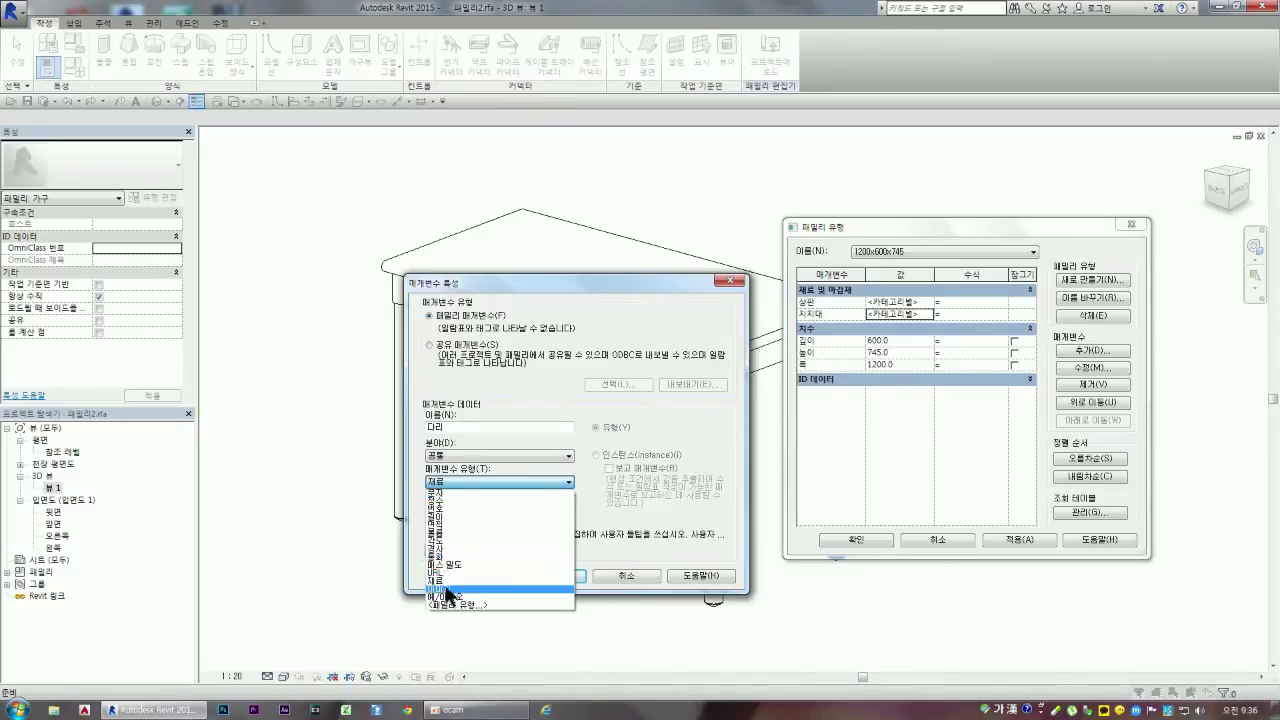
pyautogui.click(441, 492)
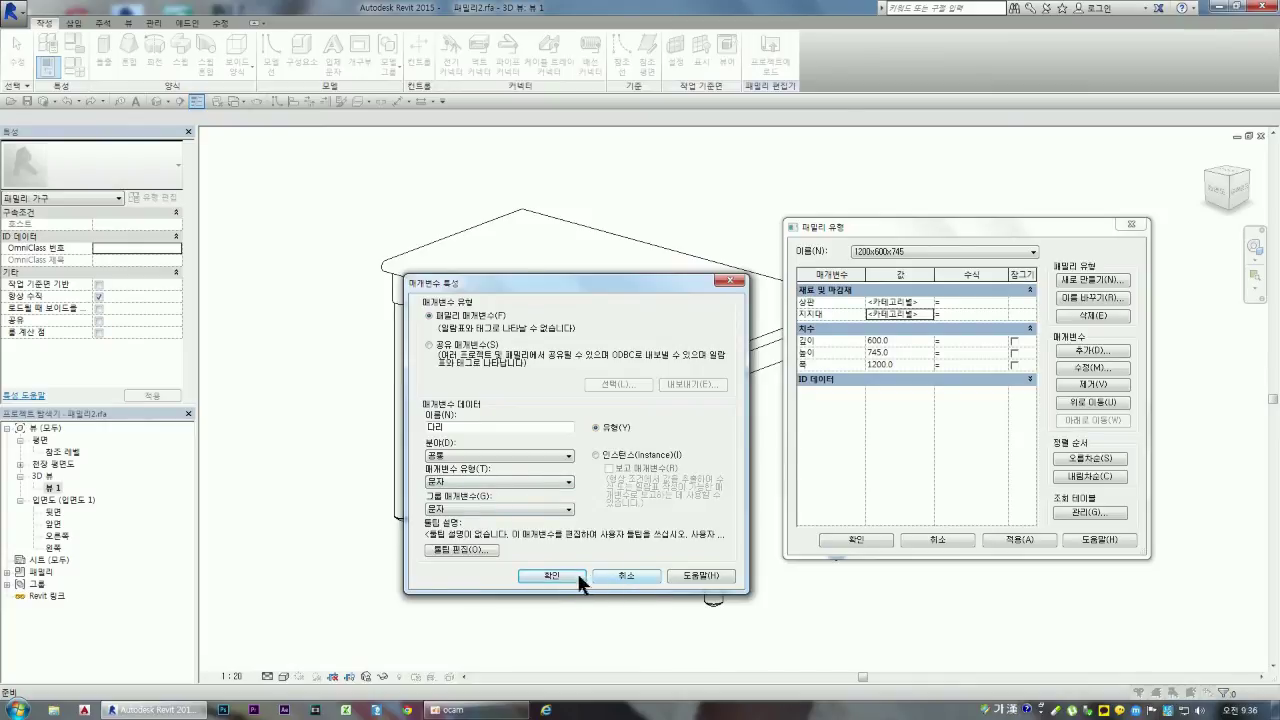
pyautogui.click(578, 580)
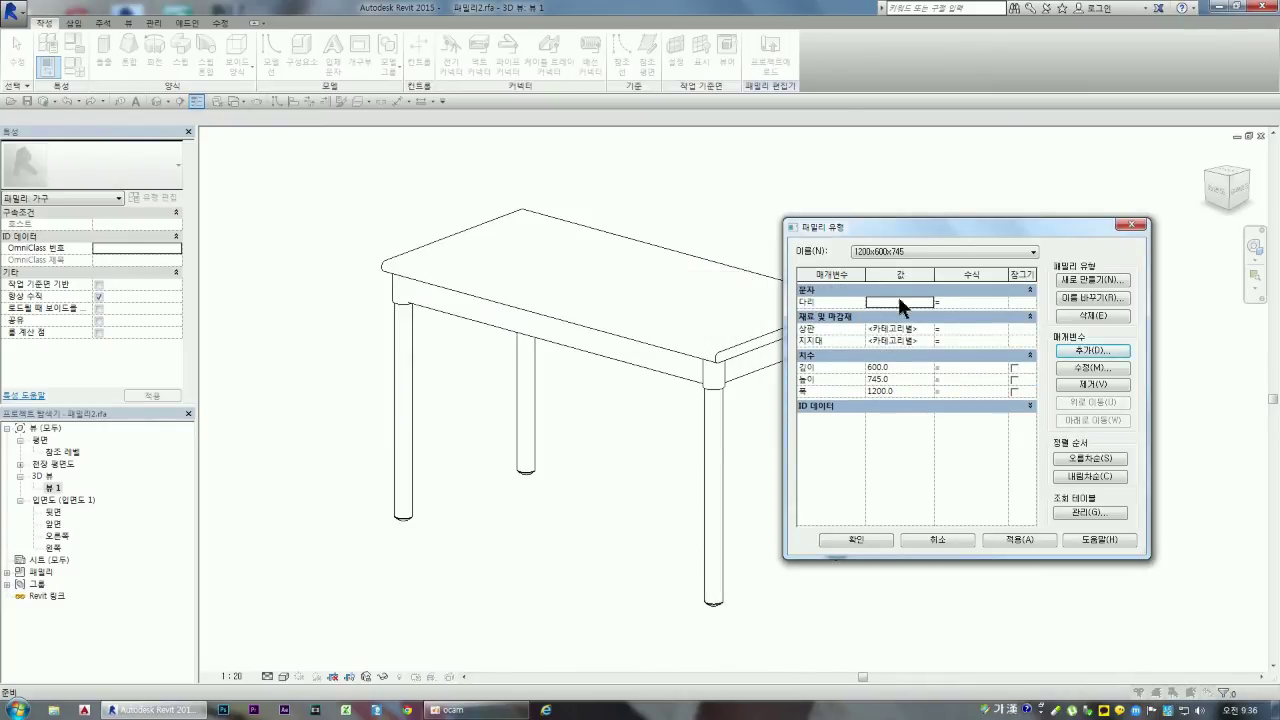
# Step: Inspect the 다리 text parameter's properties and cancel without changes
pyautogui.click(816, 302)
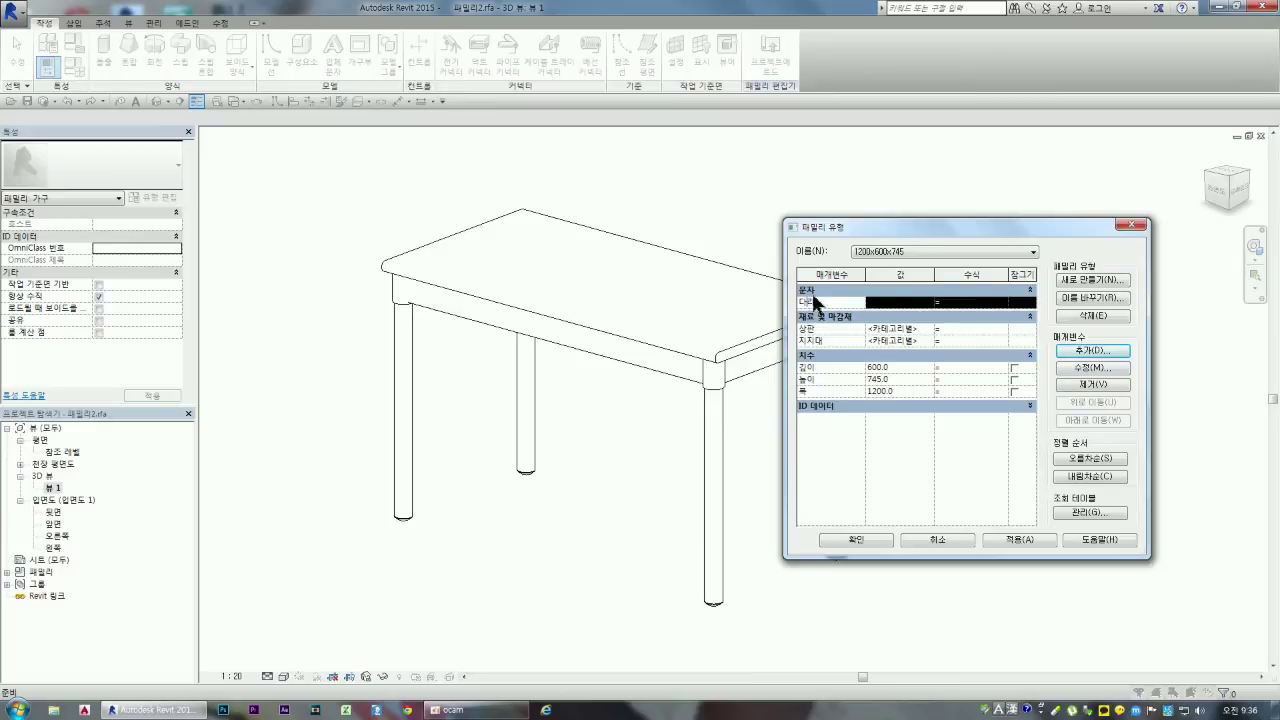
pyautogui.click(818, 290)
pyautogui.click(819, 290)
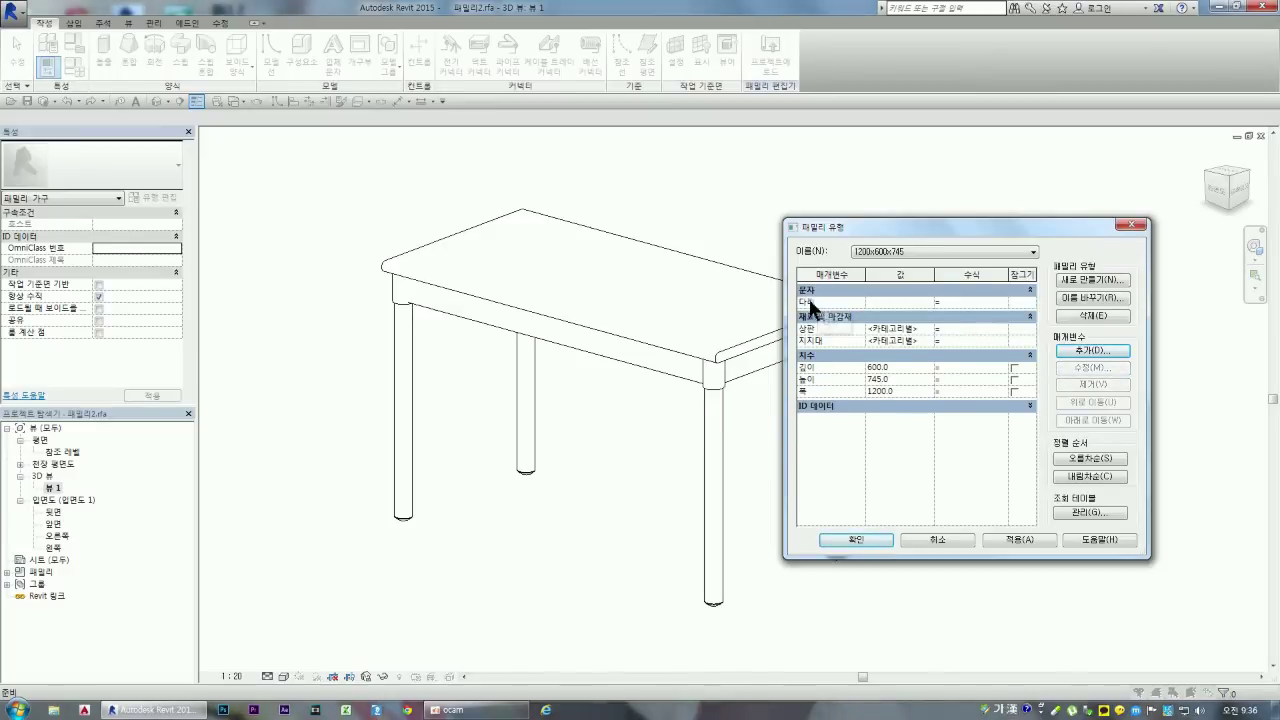
pyautogui.click(806, 302)
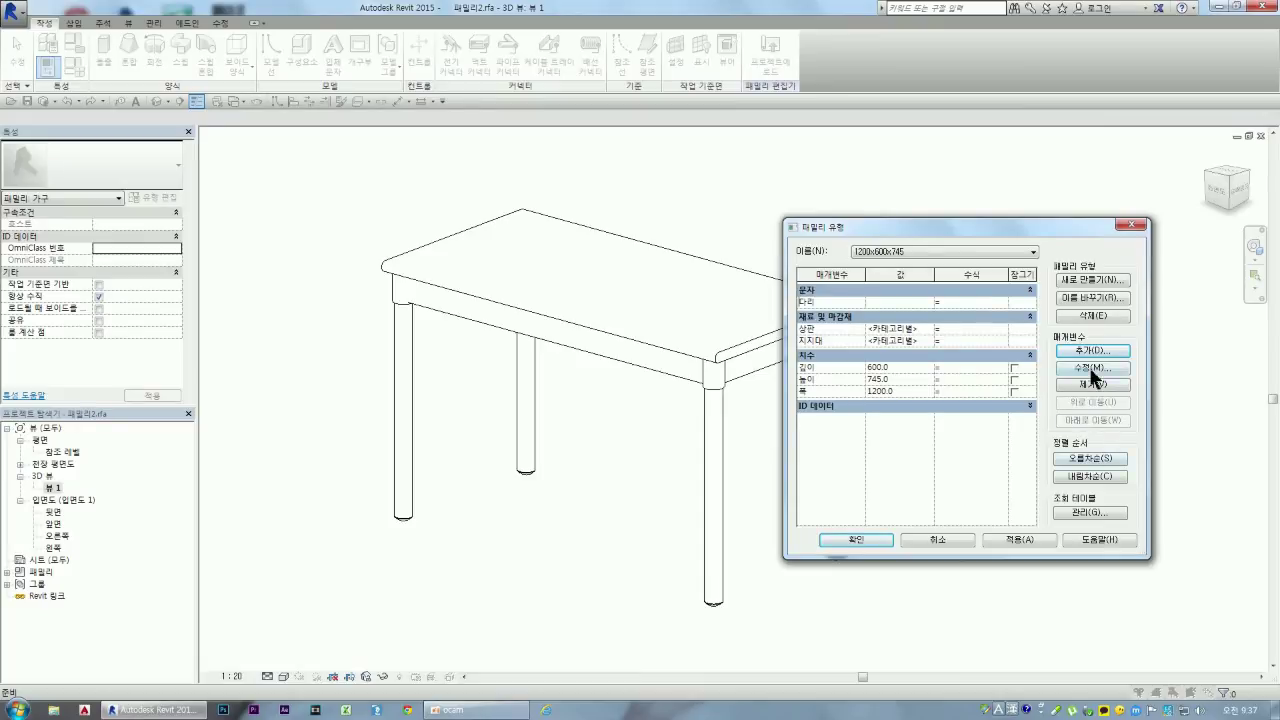
pyautogui.click(1091, 369)
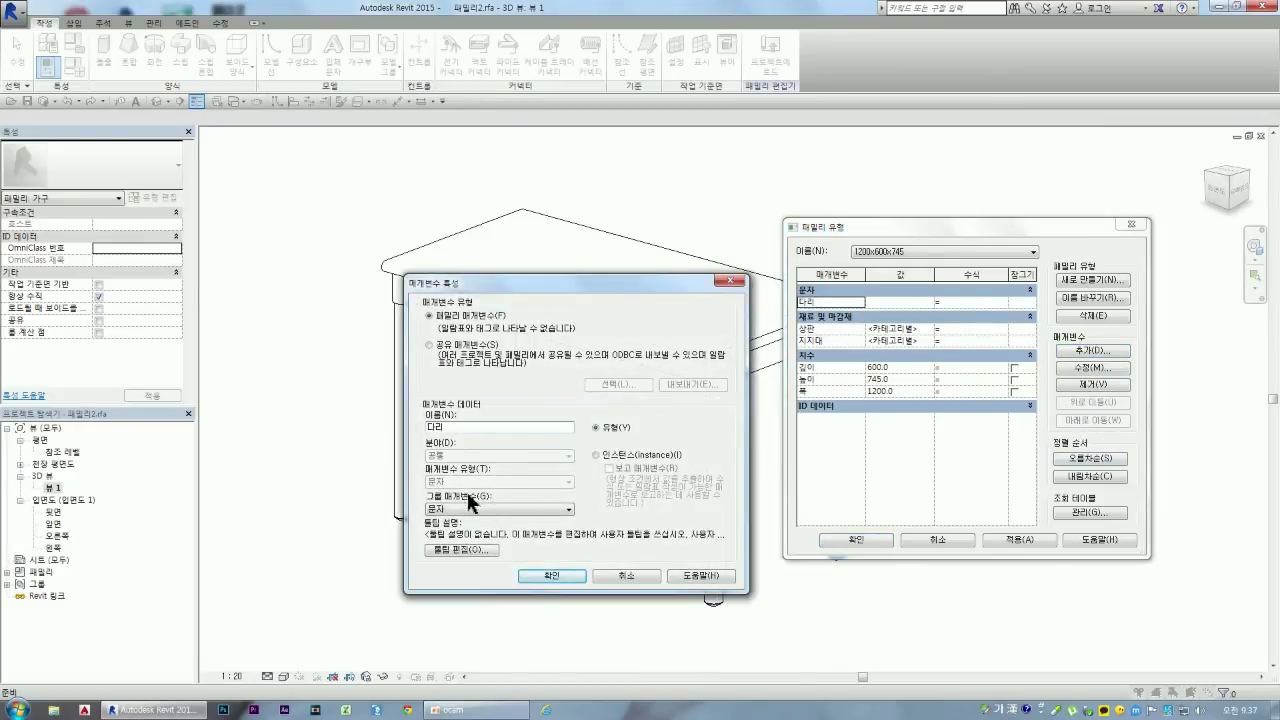
pyautogui.click(499, 511)
pyautogui.click(499, 511)
pyautogui.click(474, 350)
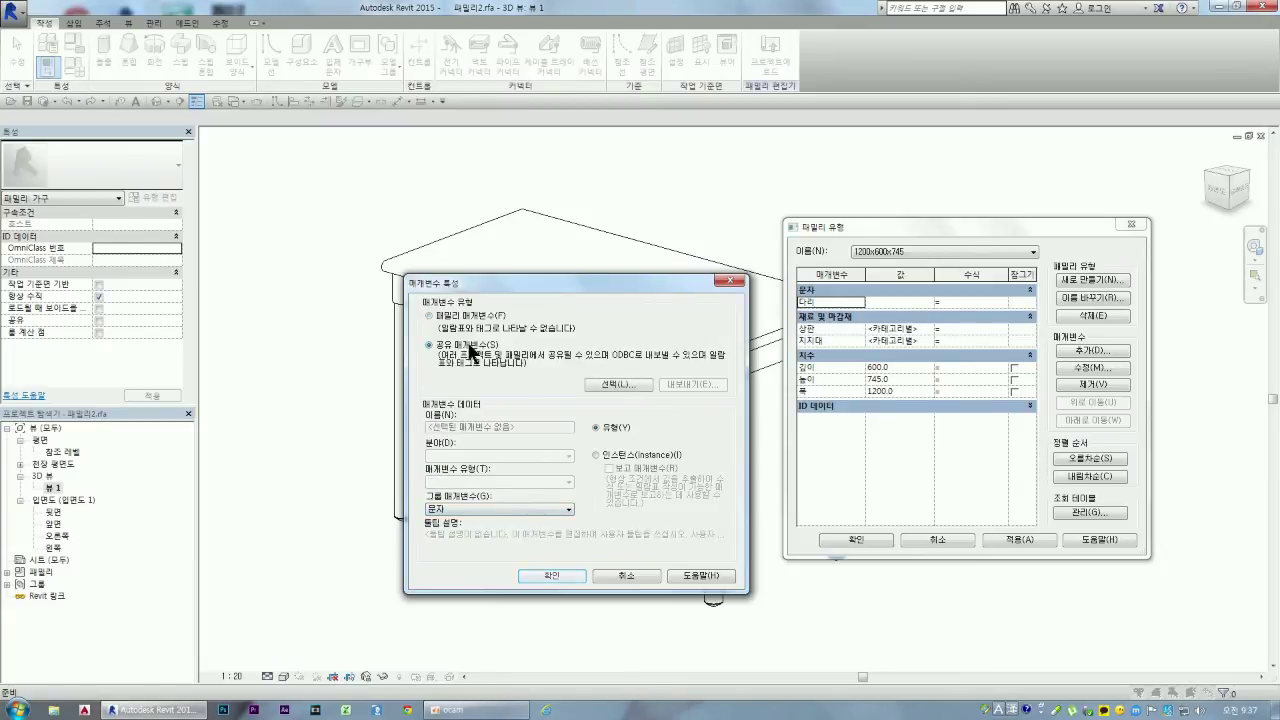
pyautogui.click(625, 577)
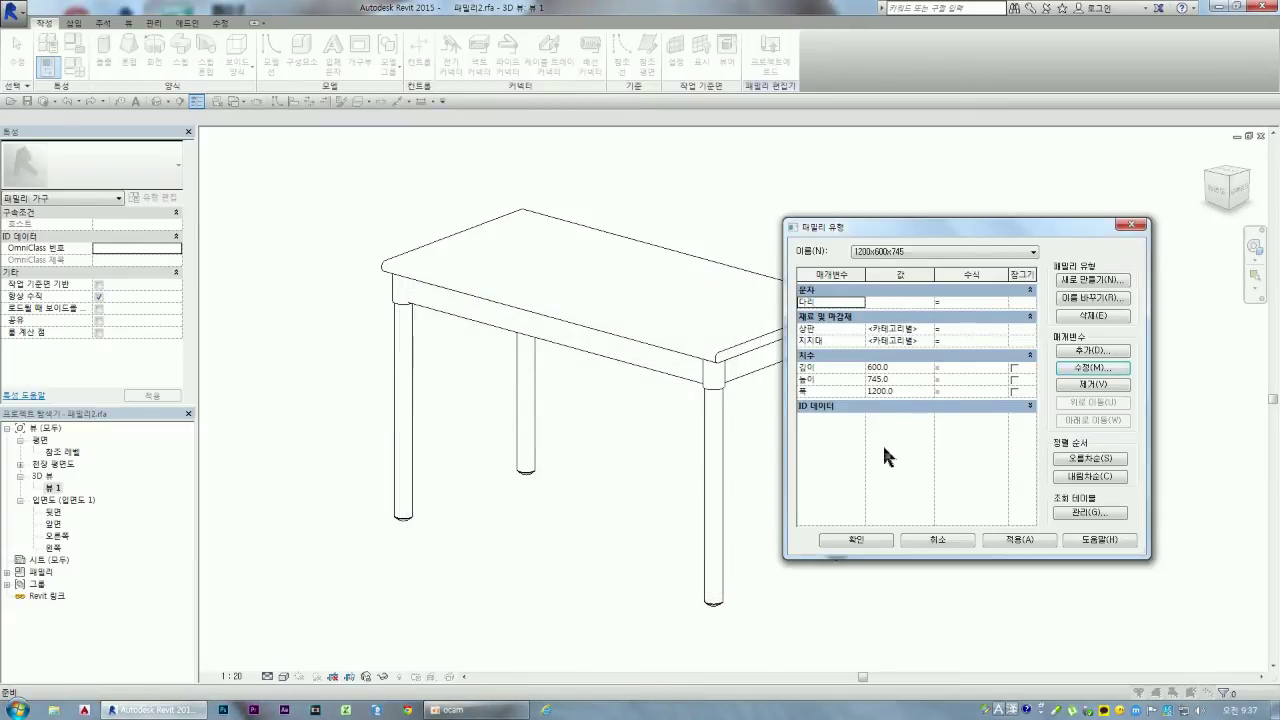
# Step: Delete the 다리 parameter and begin a new parameter
pyautogui.click(1087, 380)
pyautogui.click(665, 362)
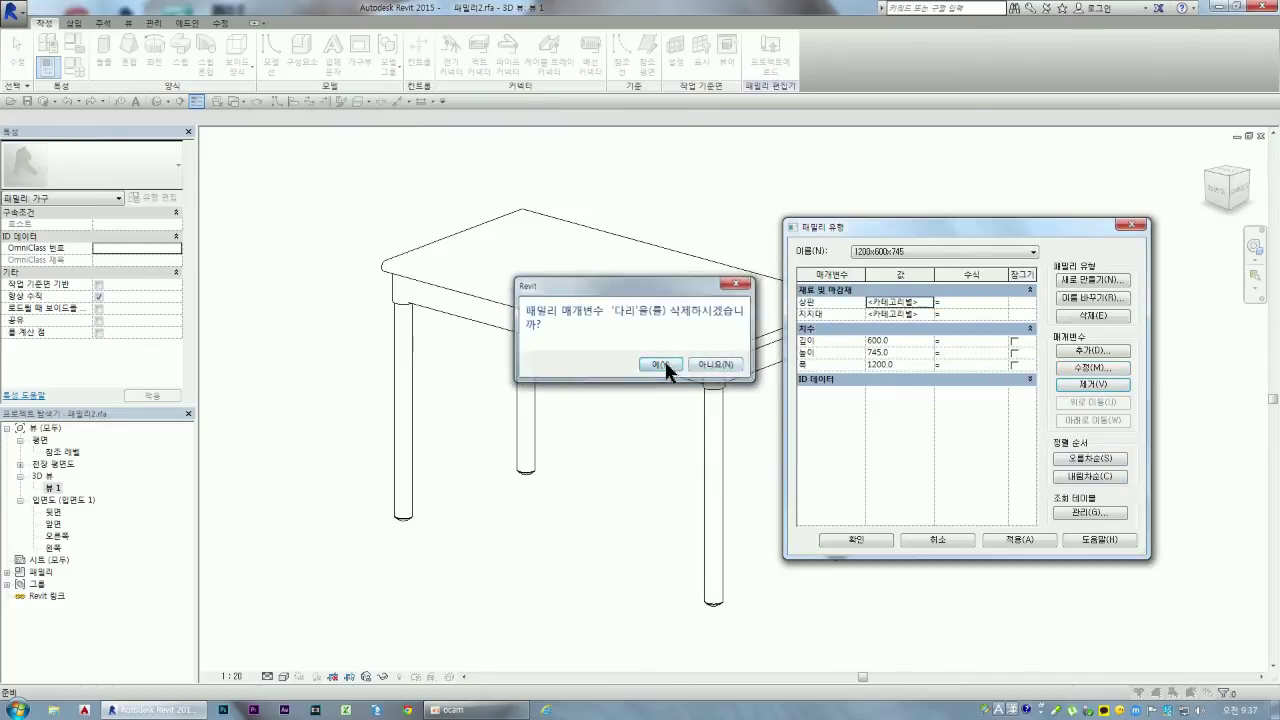
pyautogui.click(1090, 351)
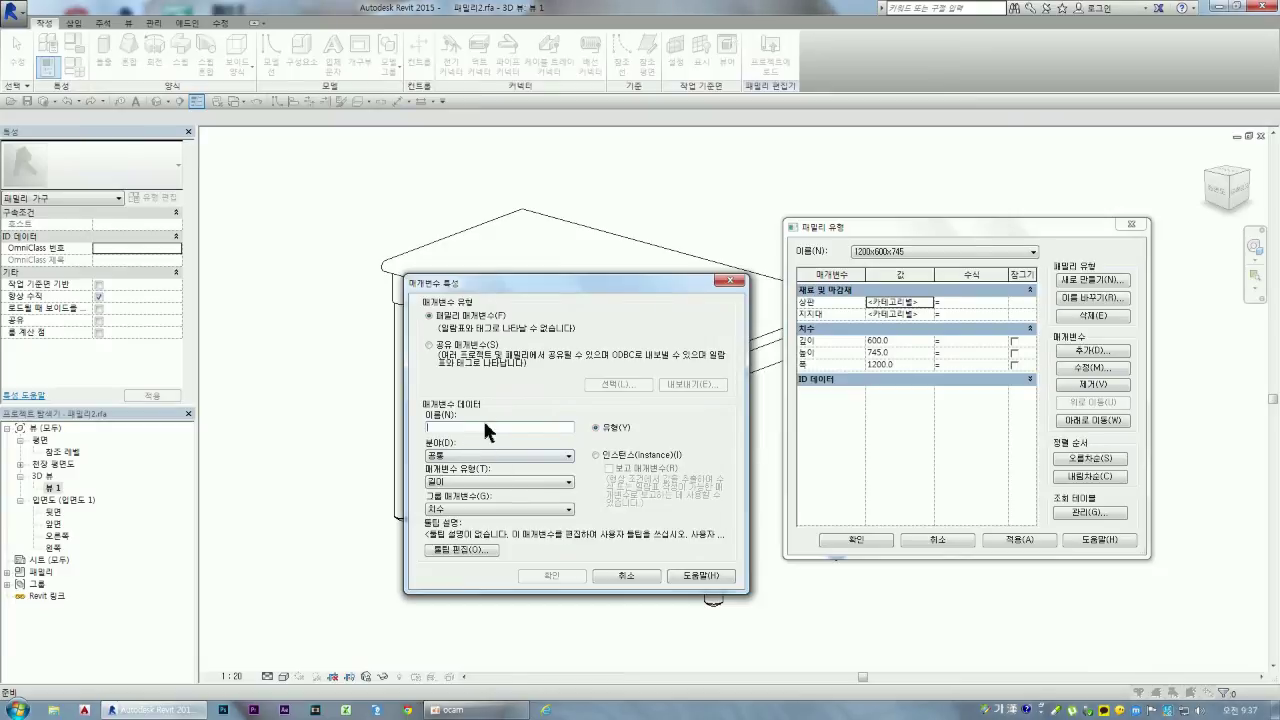
# Step: Define 다리 as a Material parameter in the 일반 group and add it
pyautogui.write('다리')
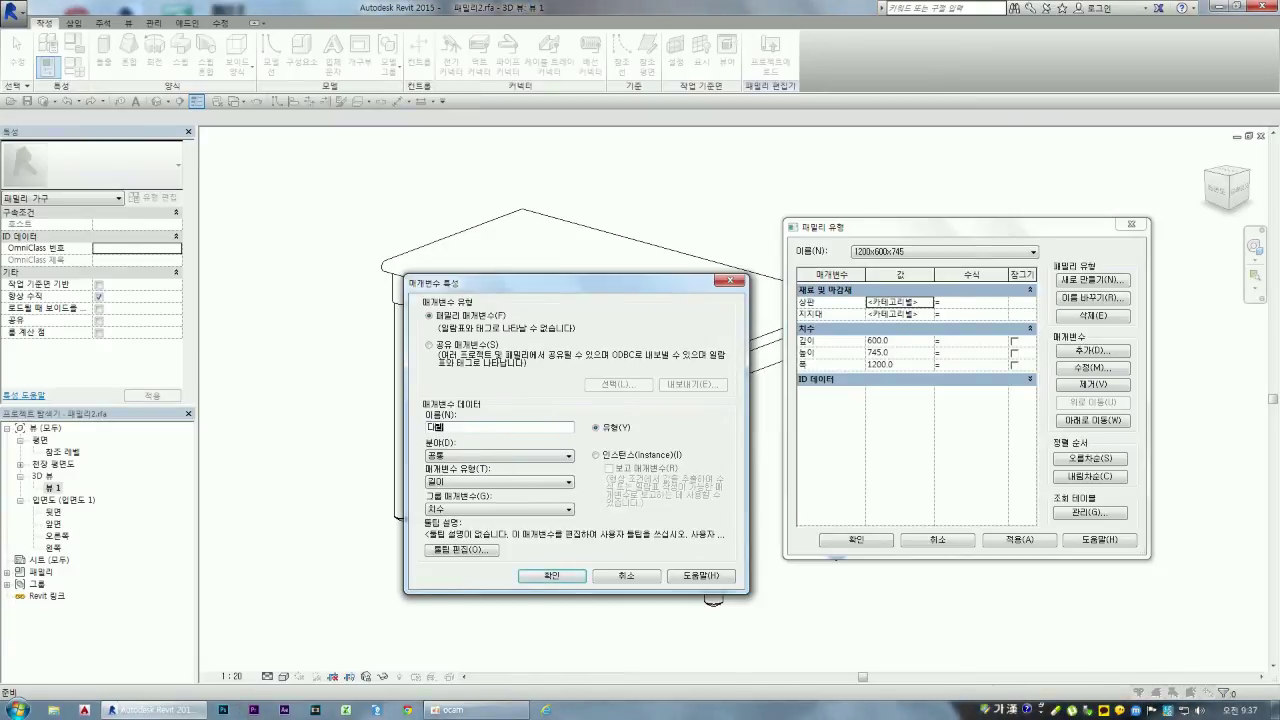
pyautogui.click(450, 483)
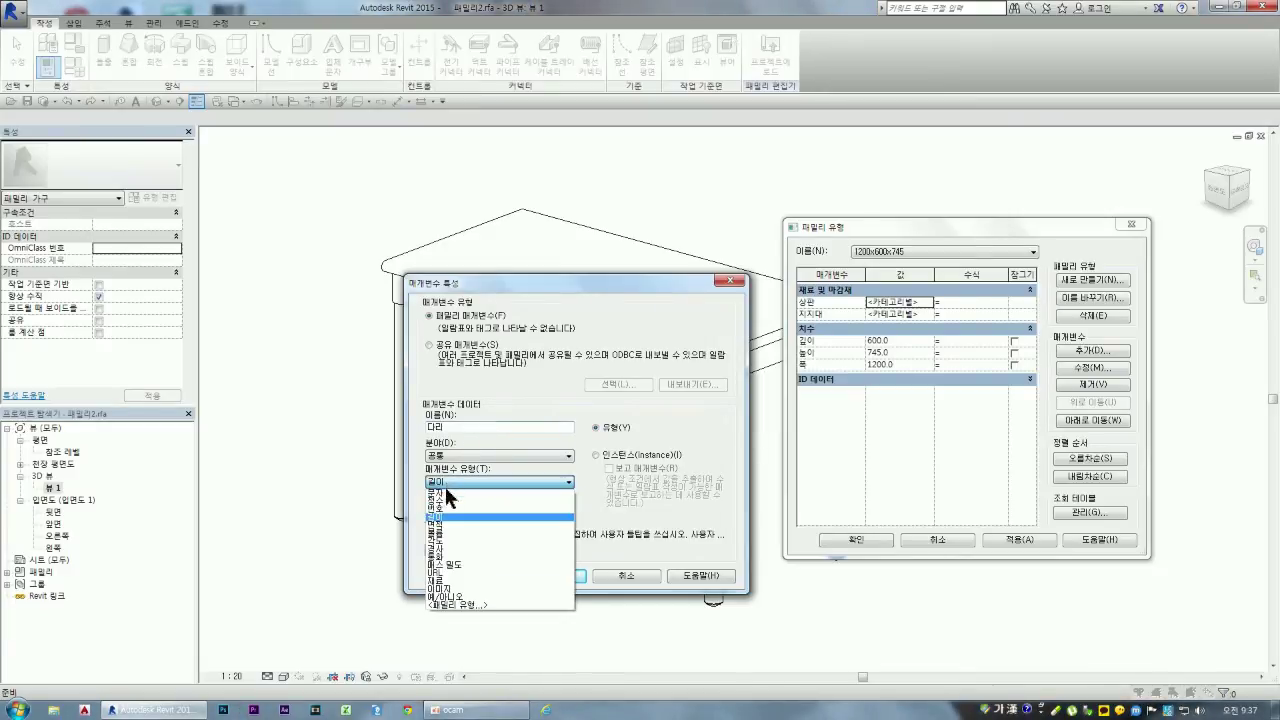
pyautogui.click(450, 580)
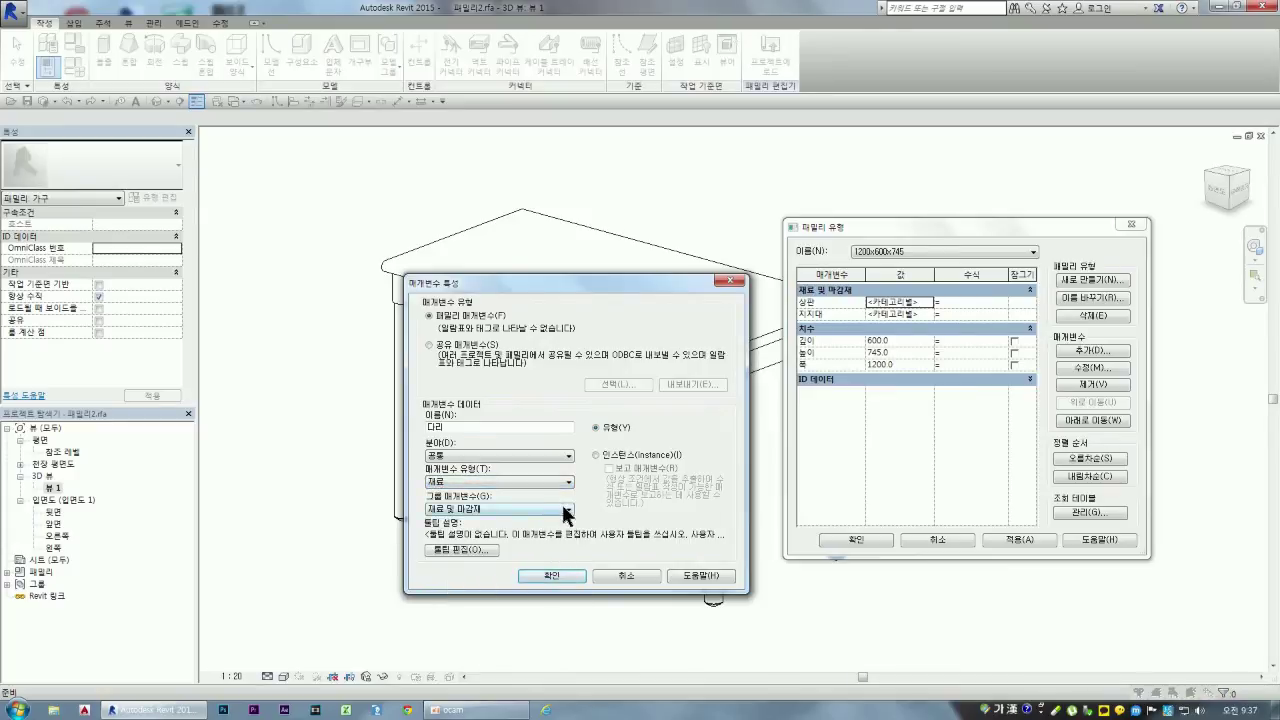
pyautogui.click(565, 510)
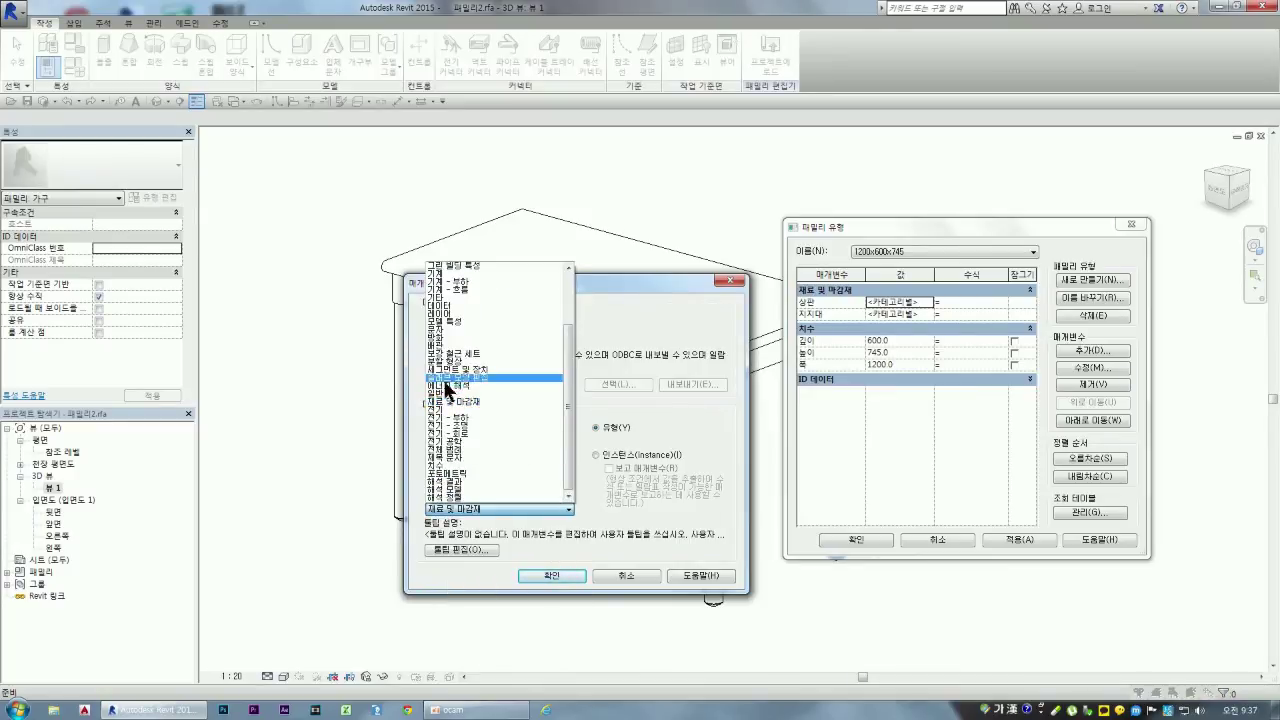
pyautogui.click(449, 395)
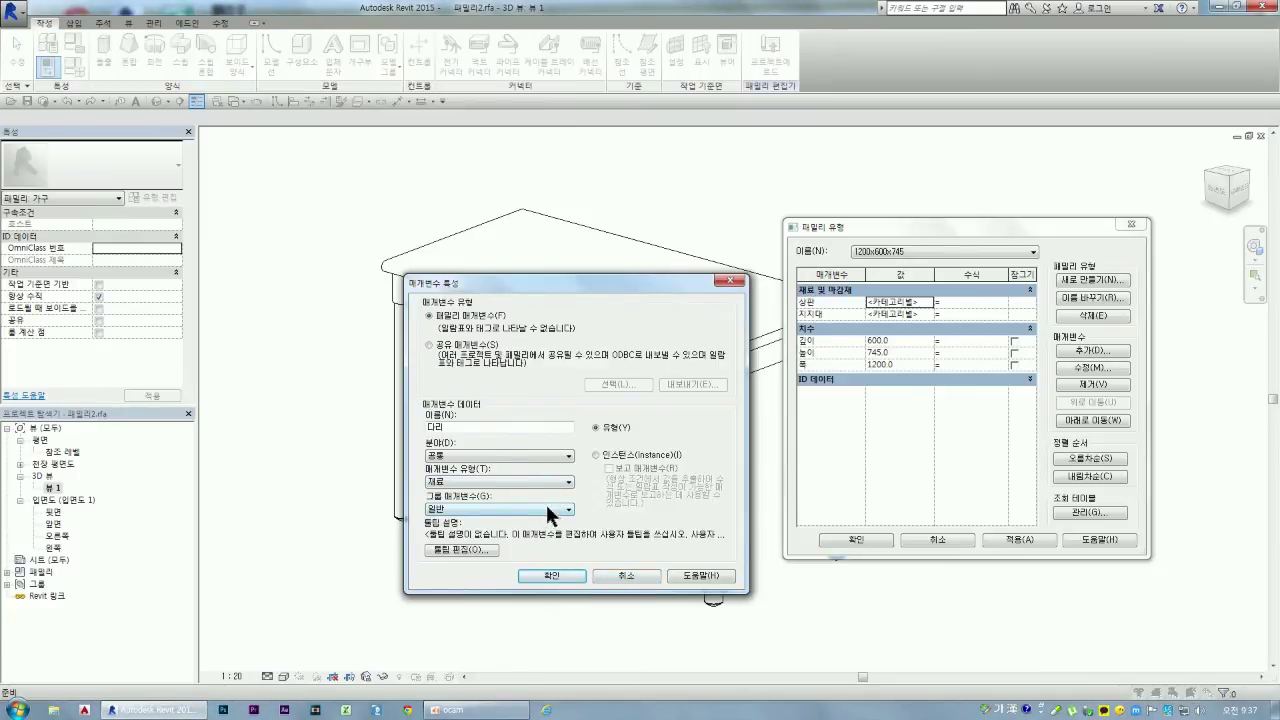
pyautogui.click(556, 572)
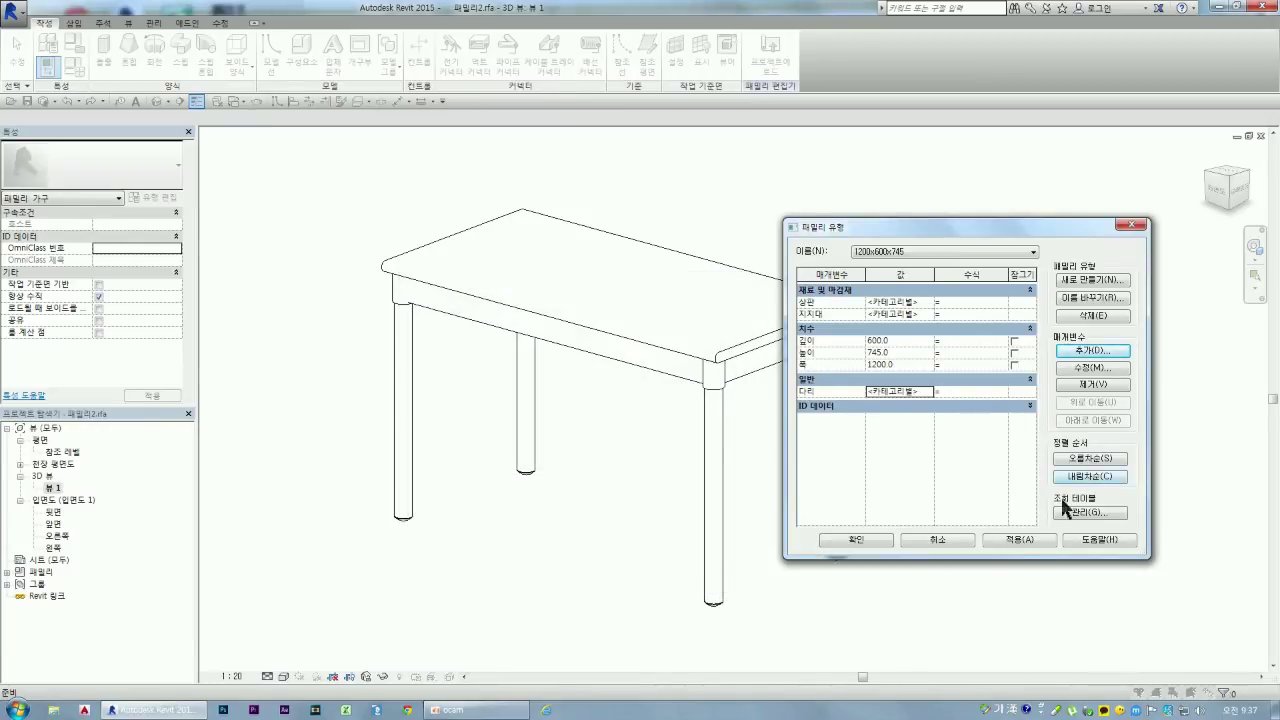
pyautogui.click(822, 376)
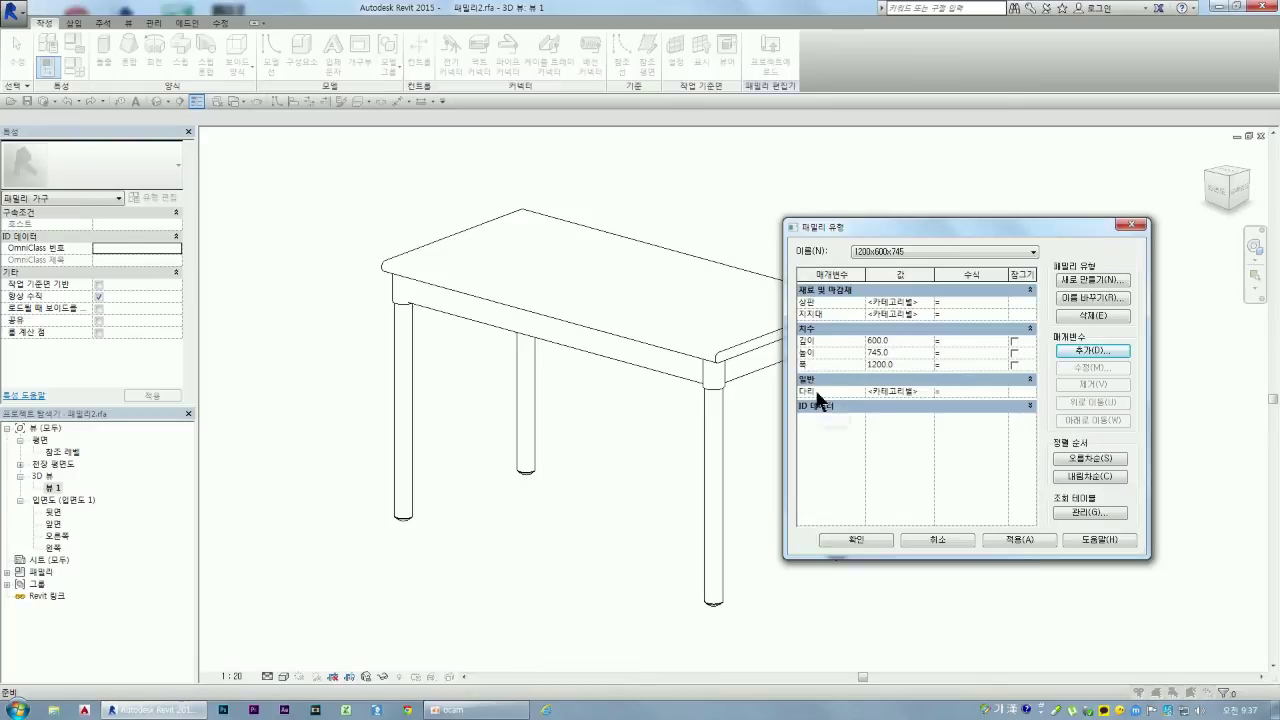
# Step: Remove the 일반-group 다리 parameter
pyautogui.click(822, 391)
pyautogui.click(1080, 384)
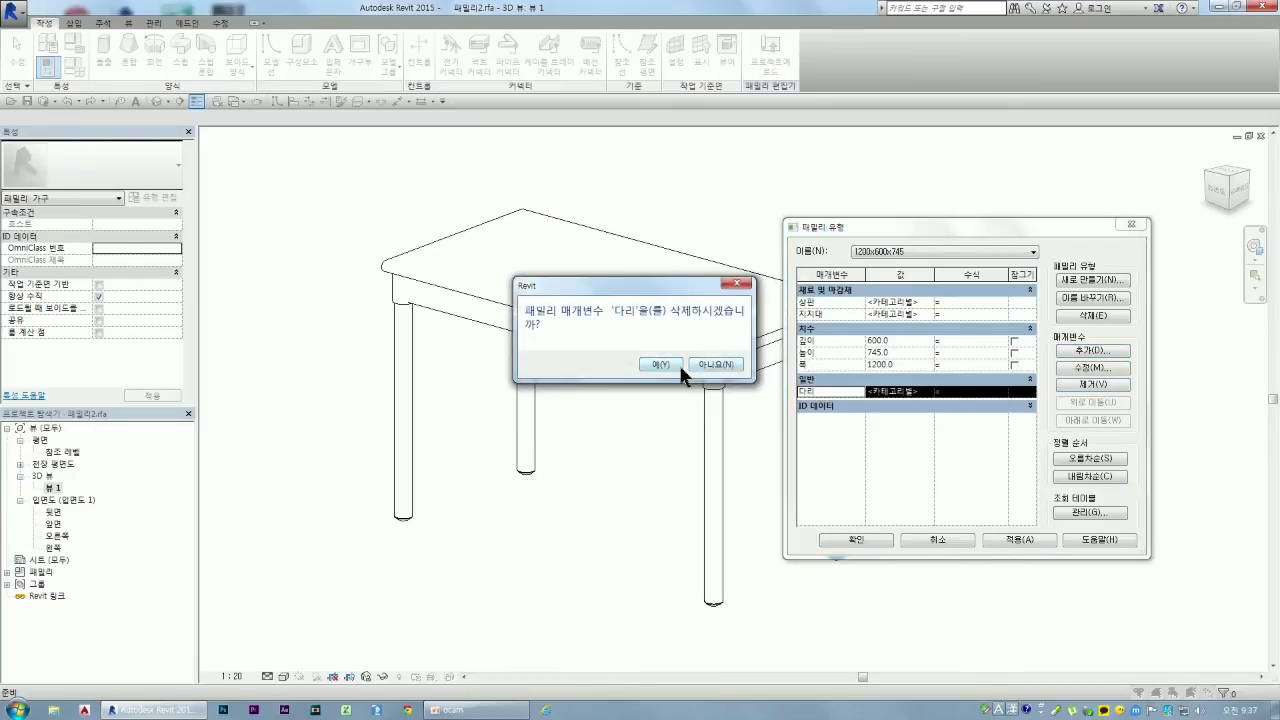
pyautogui.click(668, 364)
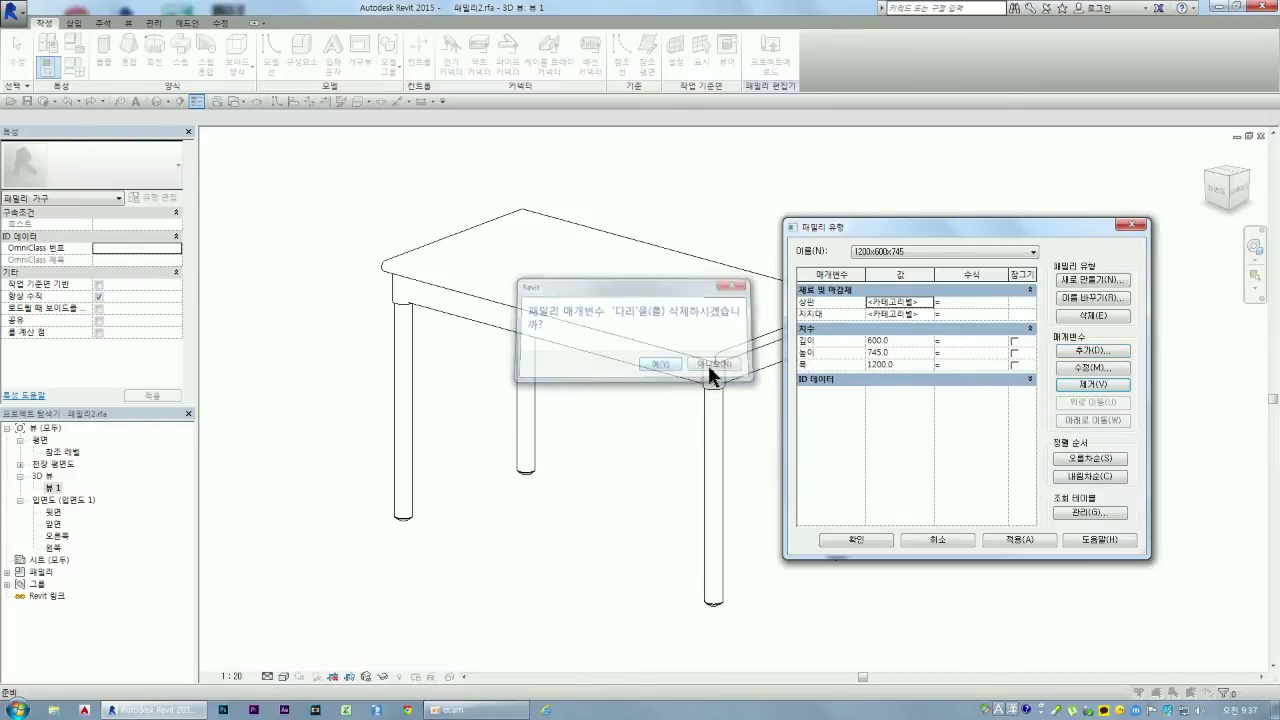
# Step: Re-add 다리 with a mass density type under the 분할 형상 group
pyautogui.click(1090, 352)
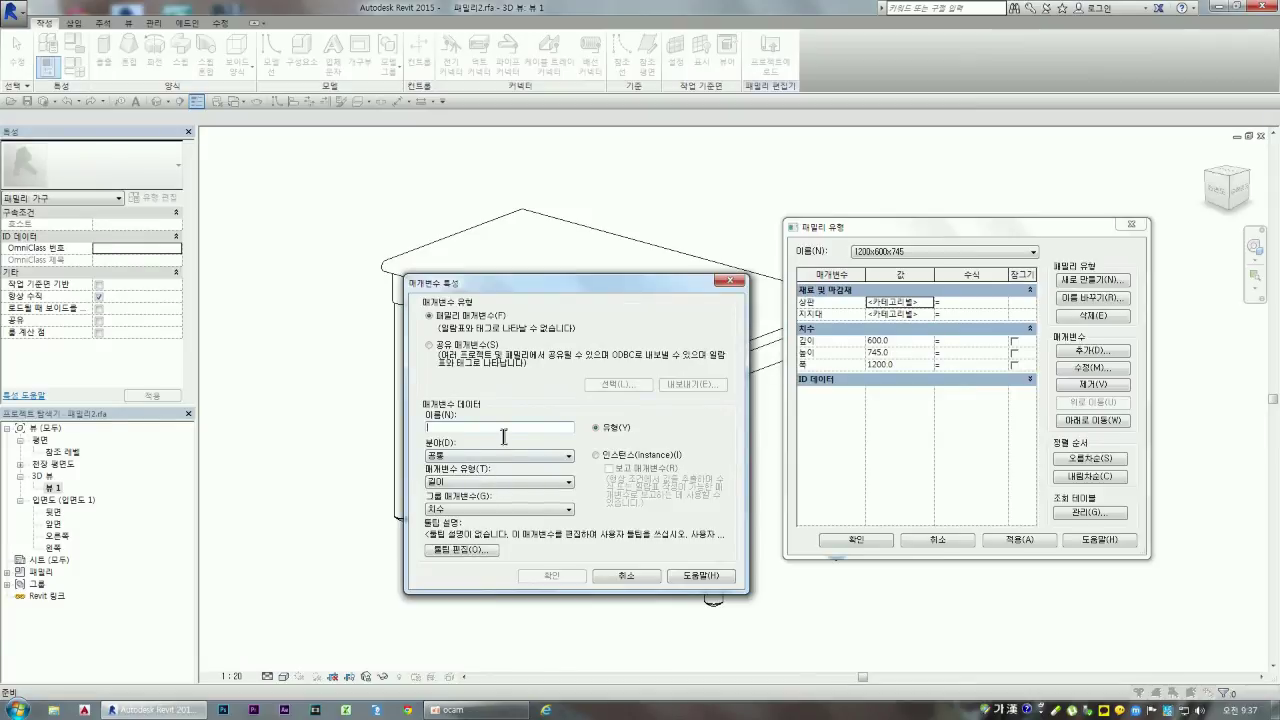
pyautogui.write('다리')
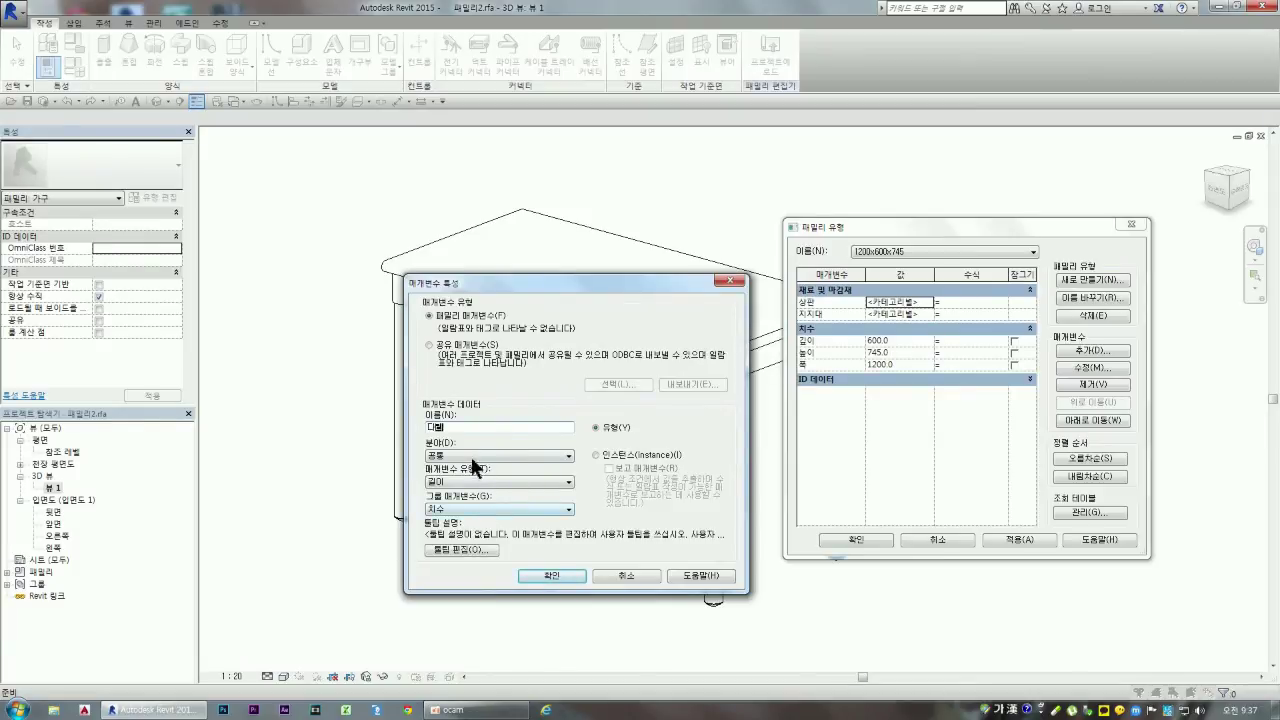
pyautogui.click(457, 481)
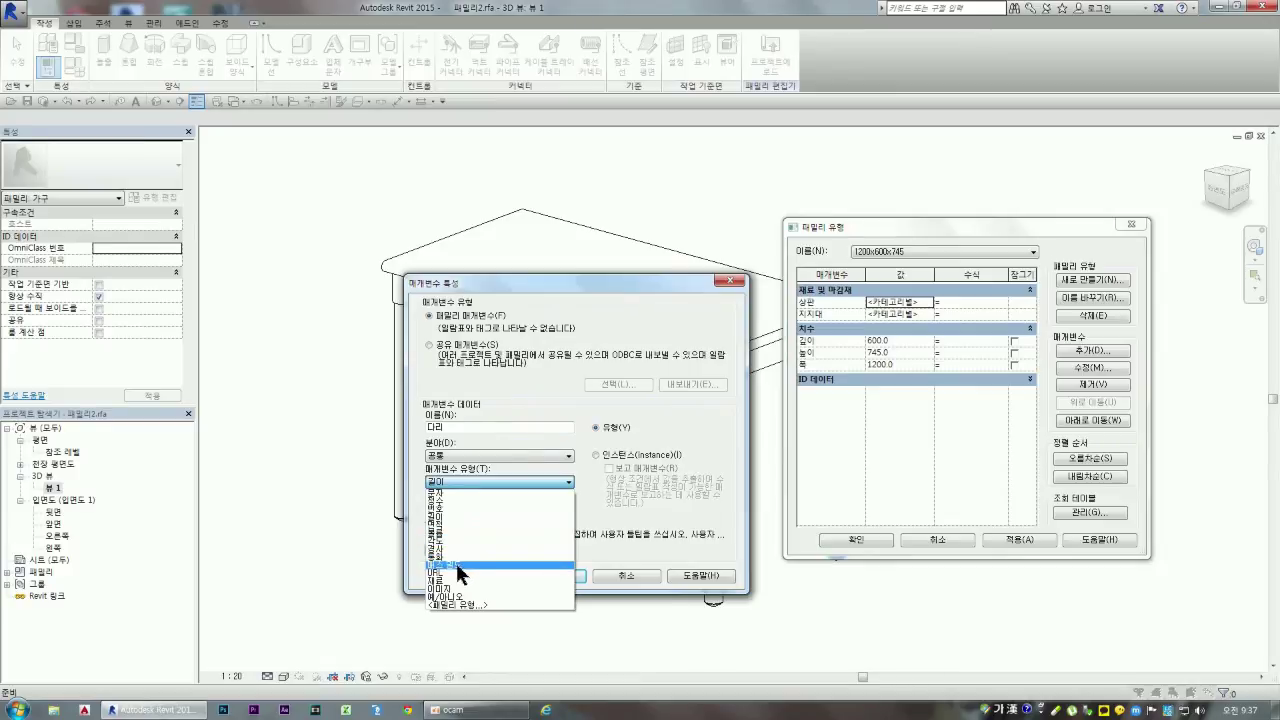
pyautogui.click(455, 560)
pyautogui.click(478, 510)
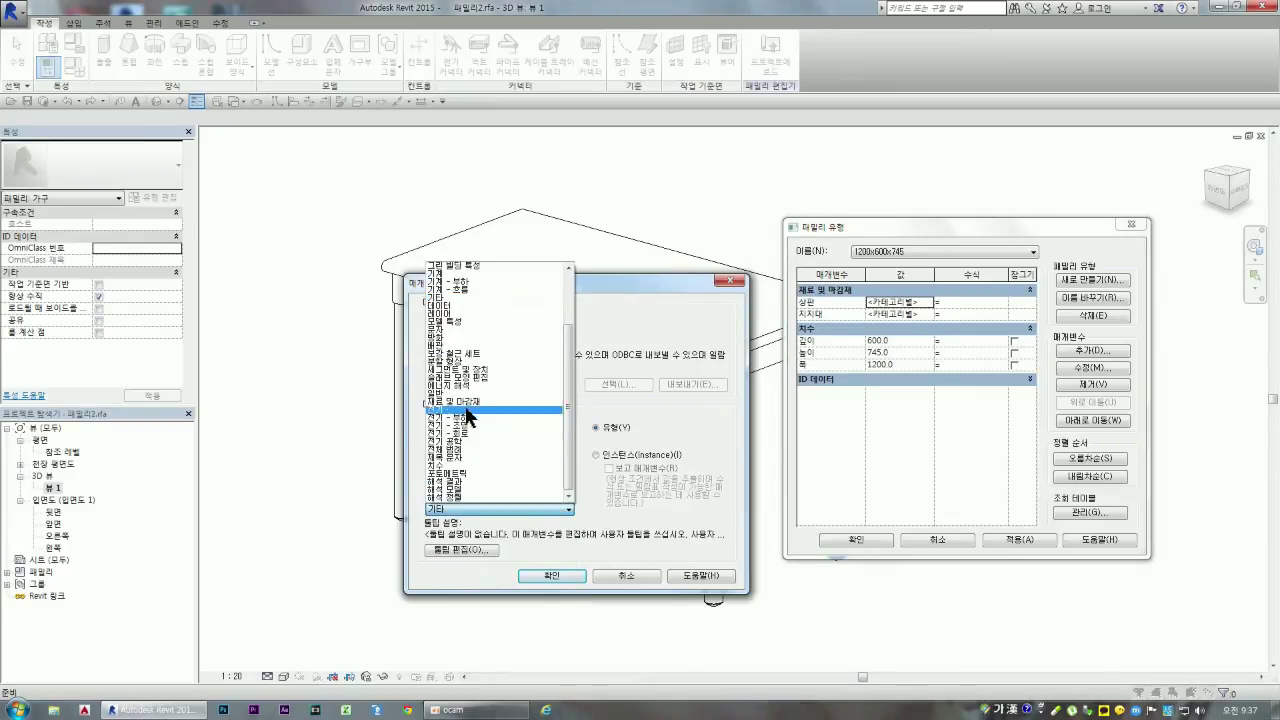
pyautogui.click(486, 362)
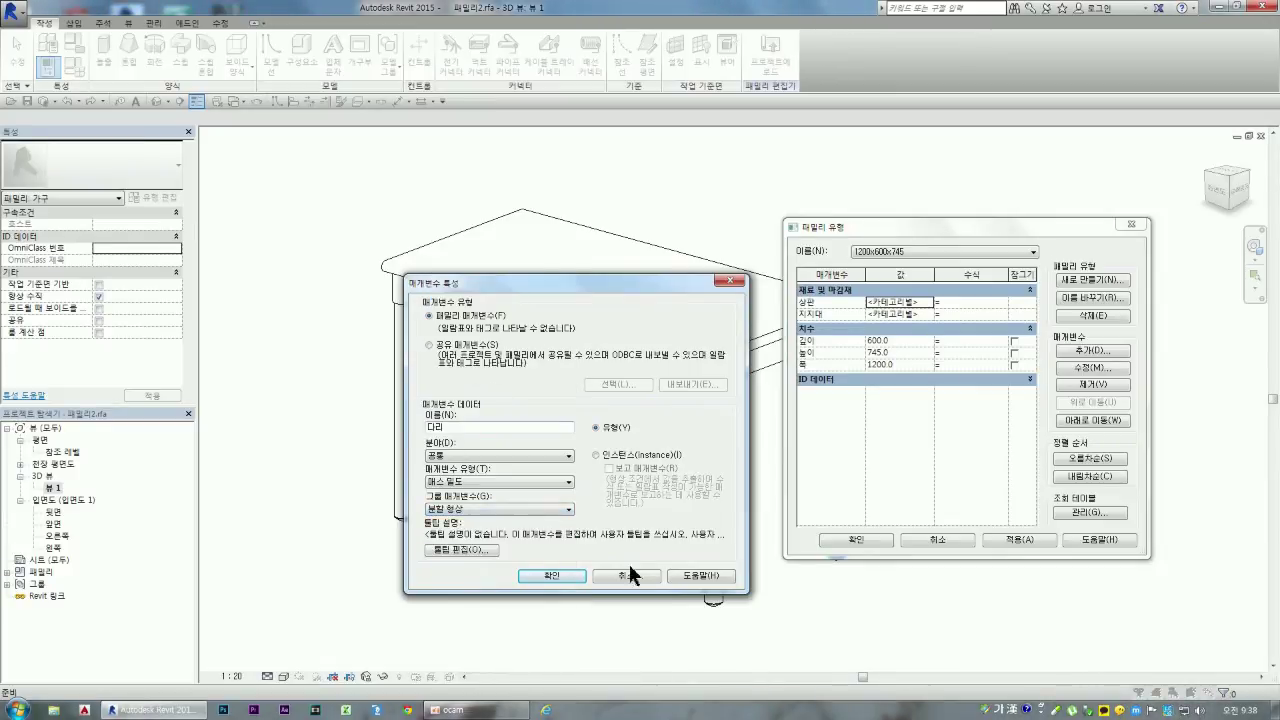
pyautogui.click(552, 575)
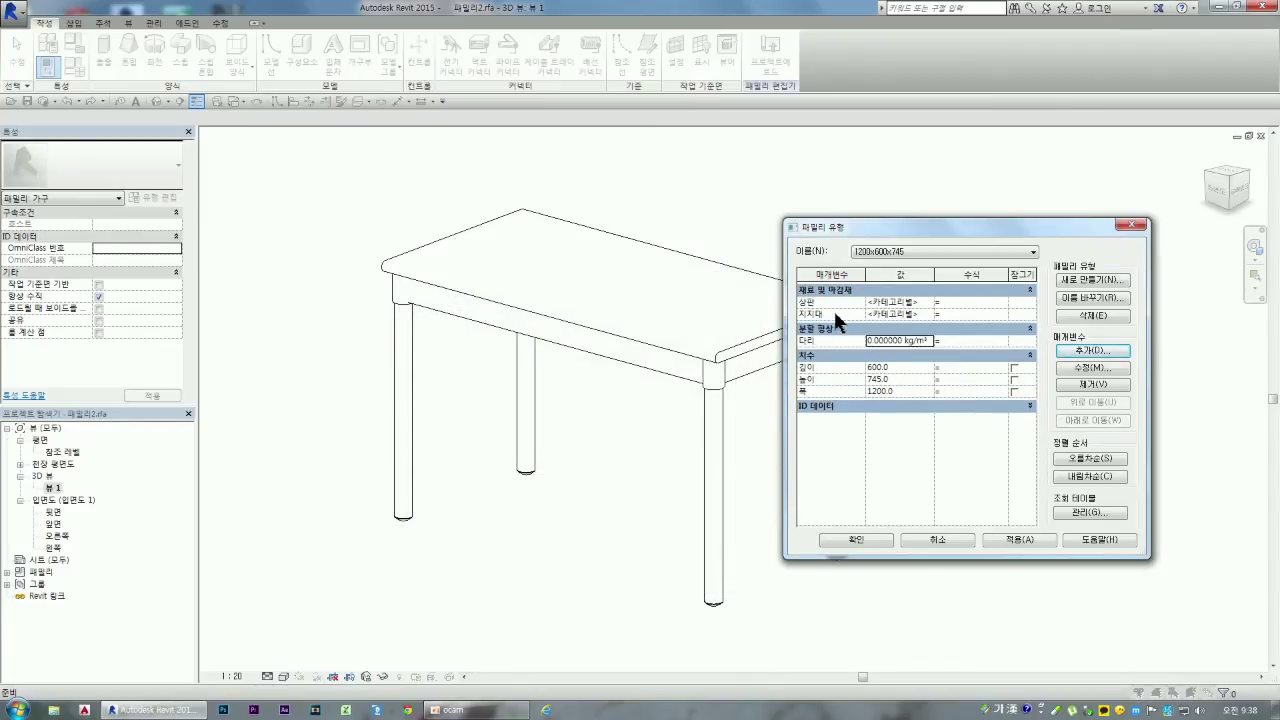
# Step: Delete the mistyped mass density 다리 parameter
pyautogui.click(1092, 351)
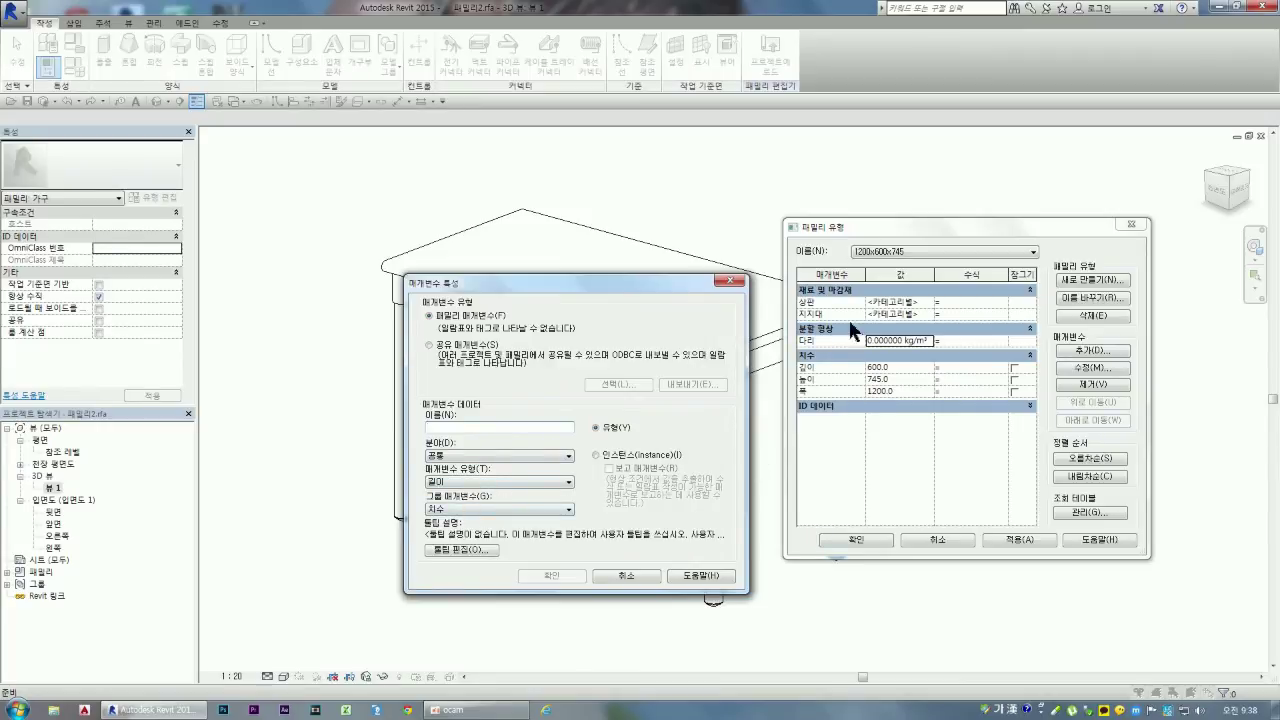
pyautogui.press('Escape')
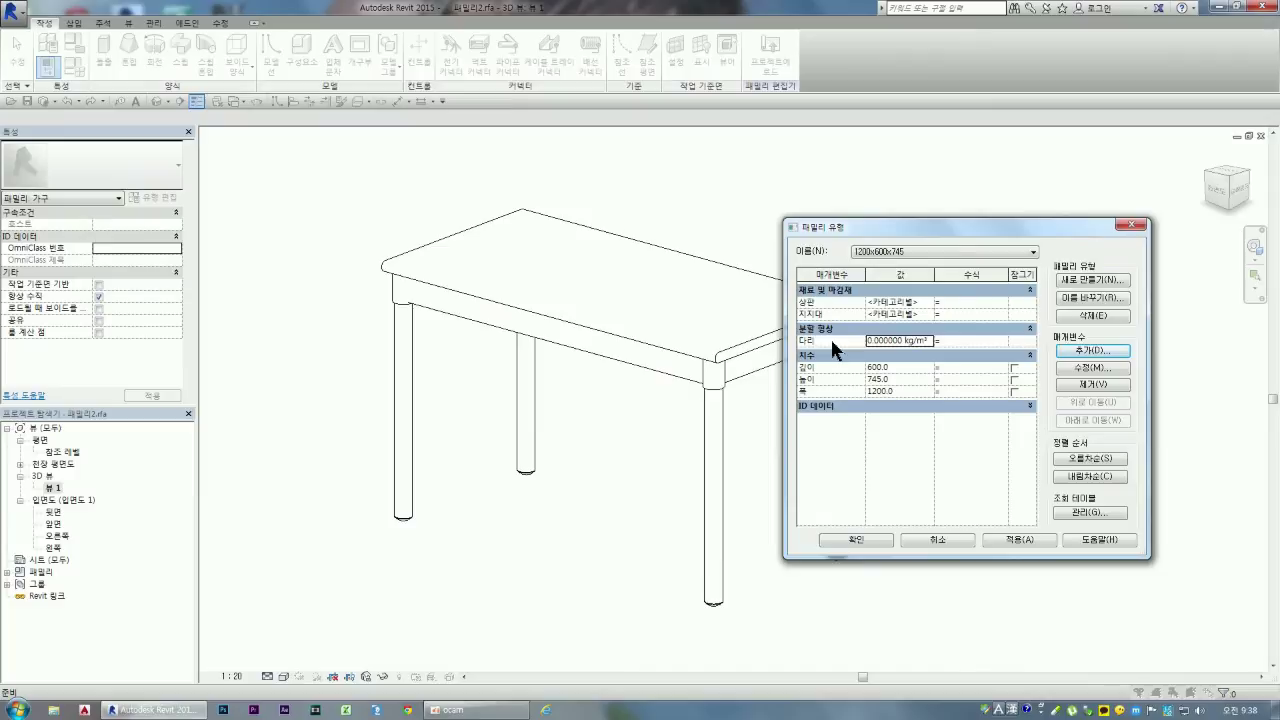
pyautogui.click(830, 340)
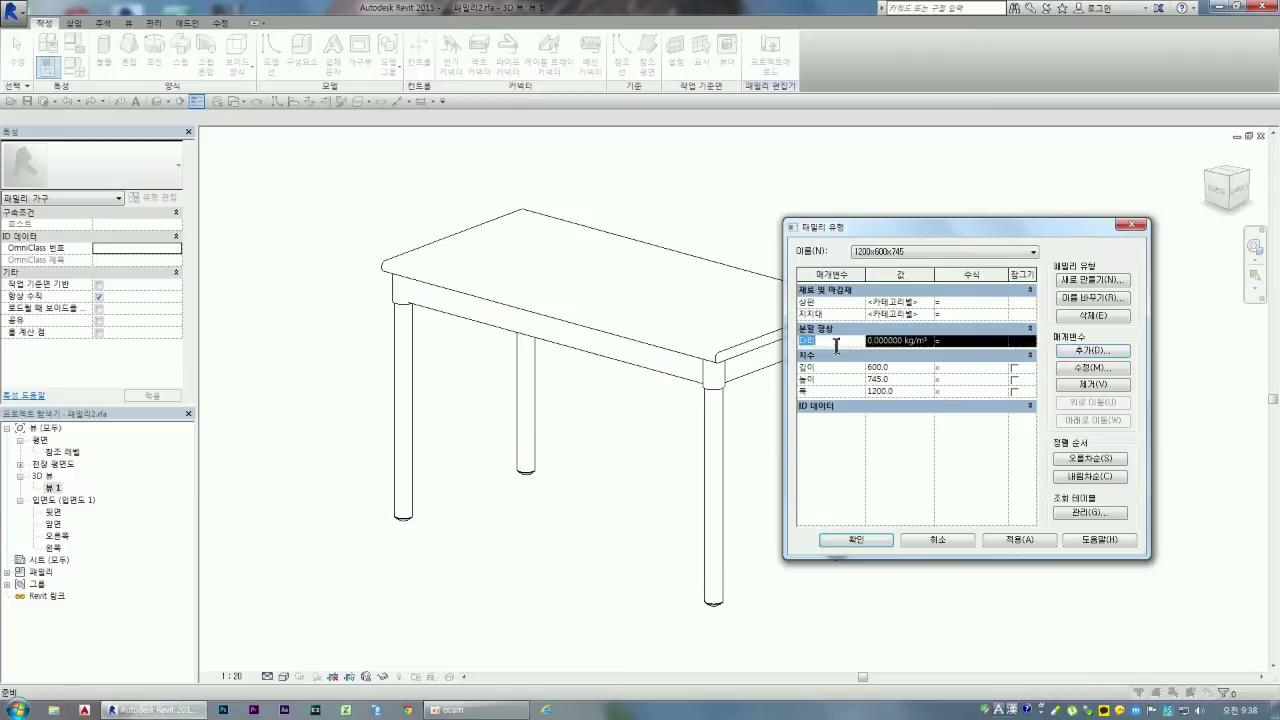
pyautogui.click(1085, 384)
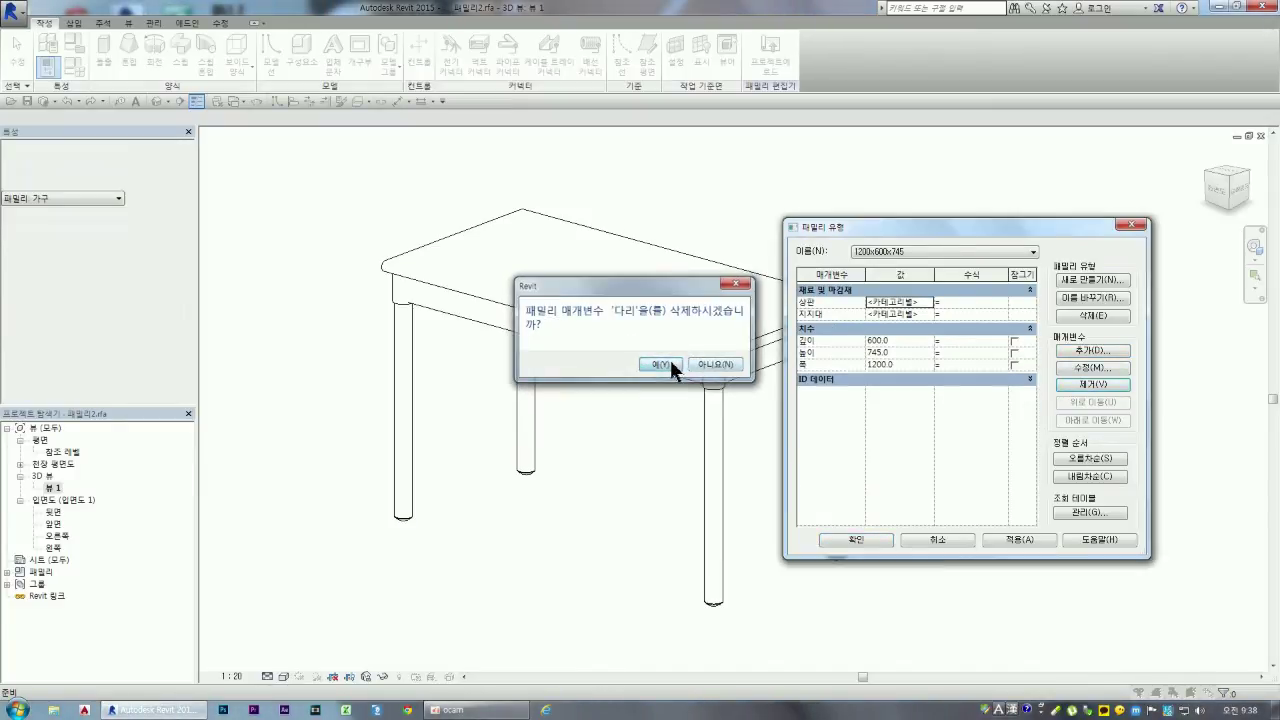
pyautogui.click(668, 362)
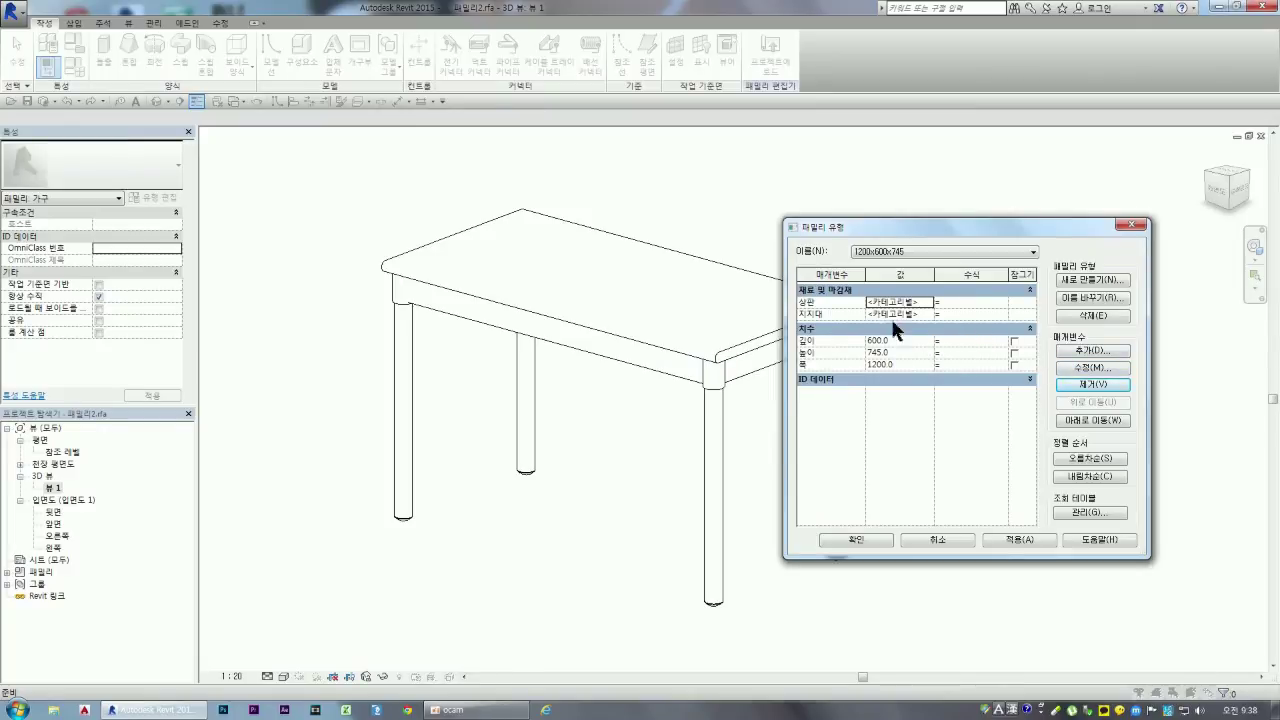
# Step: Add 다리 again as a Material parameter under 재료 및 마감재
pyautogui.click(1087, 352)
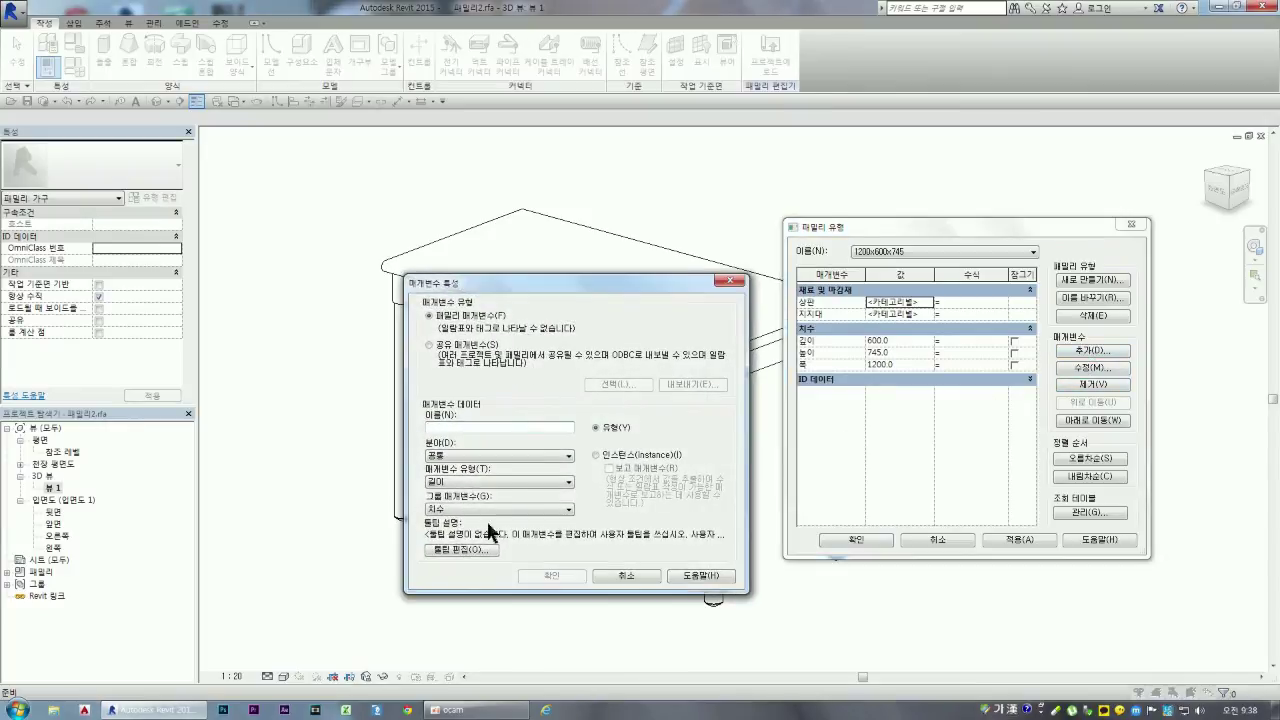
pyautogui.write('디멘')
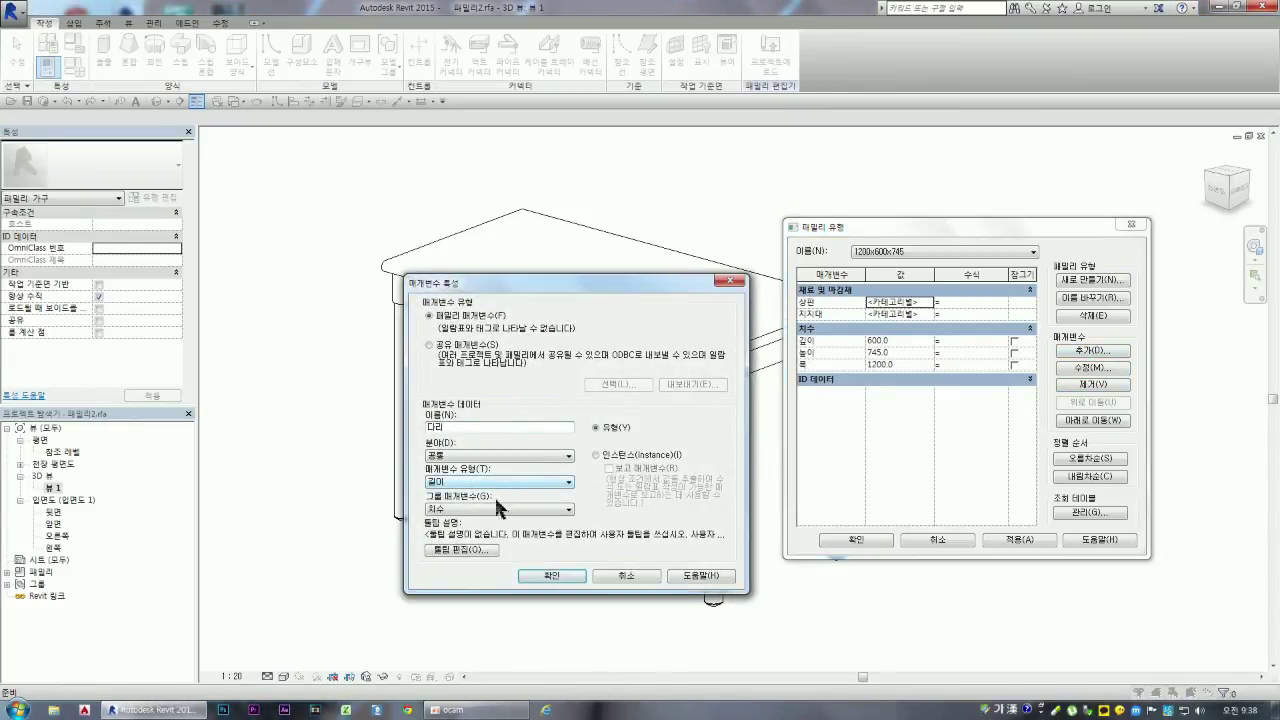
pyautogui.click(463, 482)
pyautogui.click(450, 585)
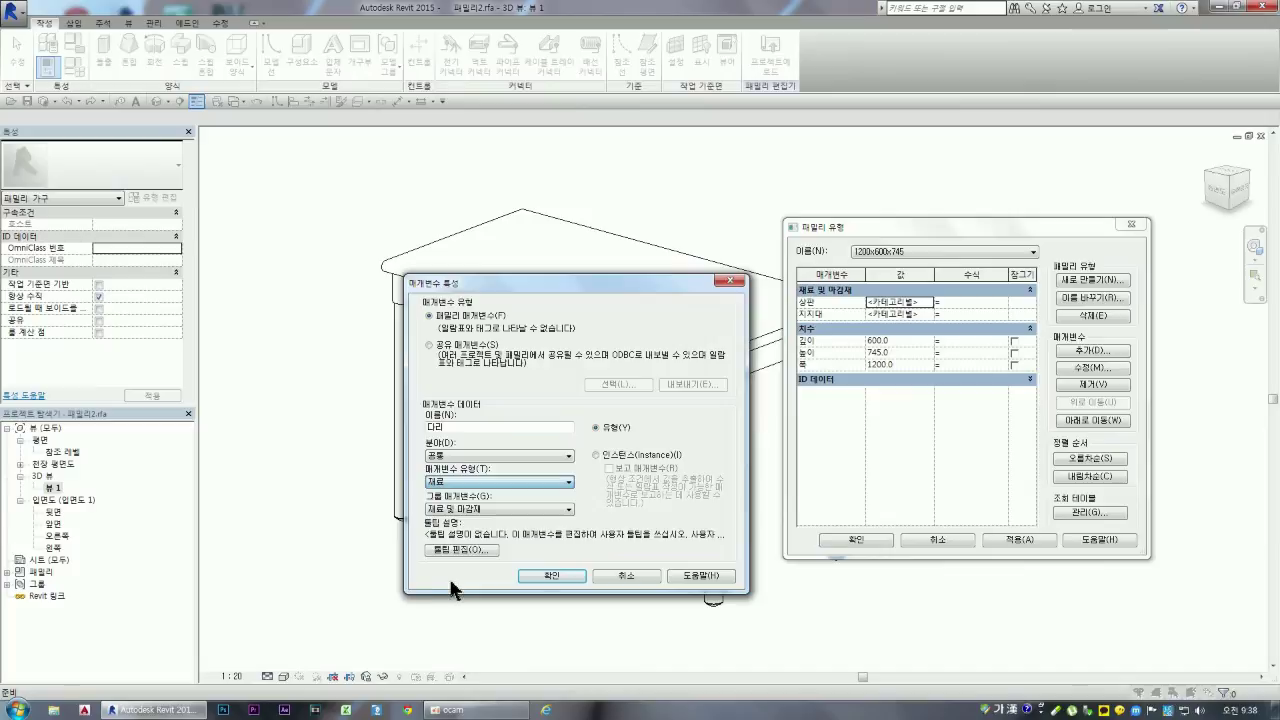
pyautogui.click(552, 576)
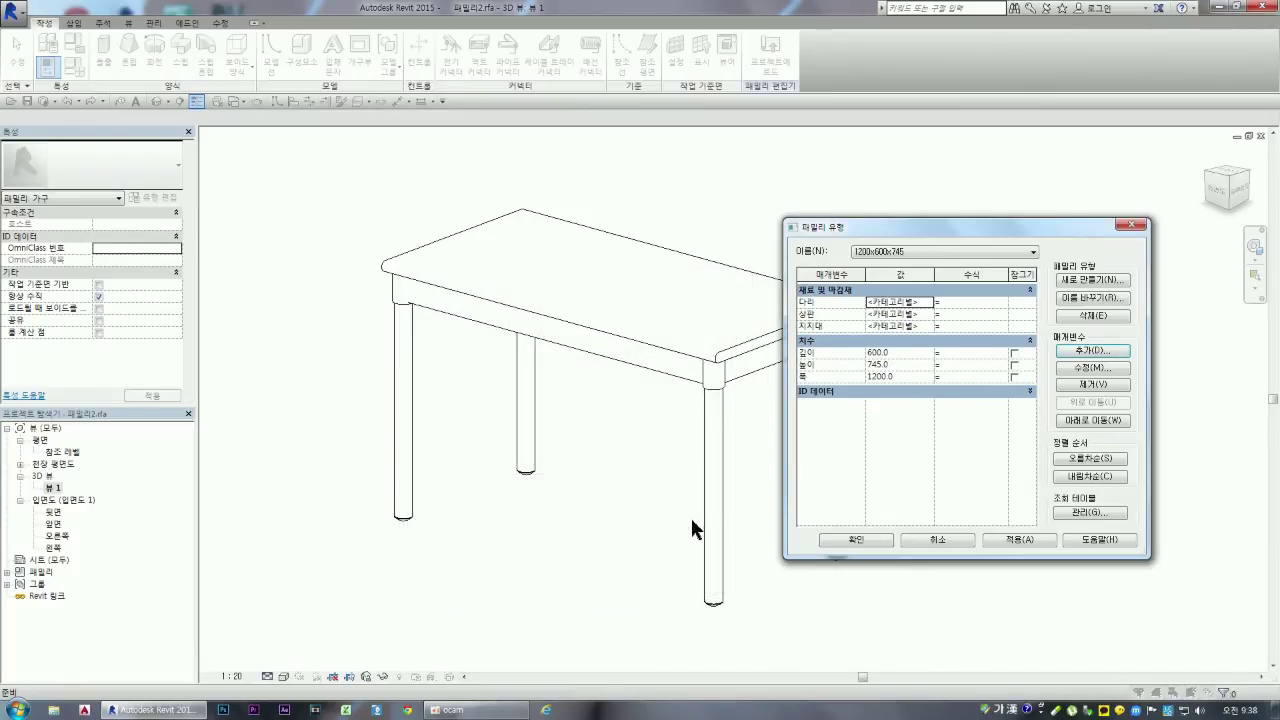
# Step: Add a Material-type parameter named 보호캡 to the family
pyautogui.click(1071, 348)
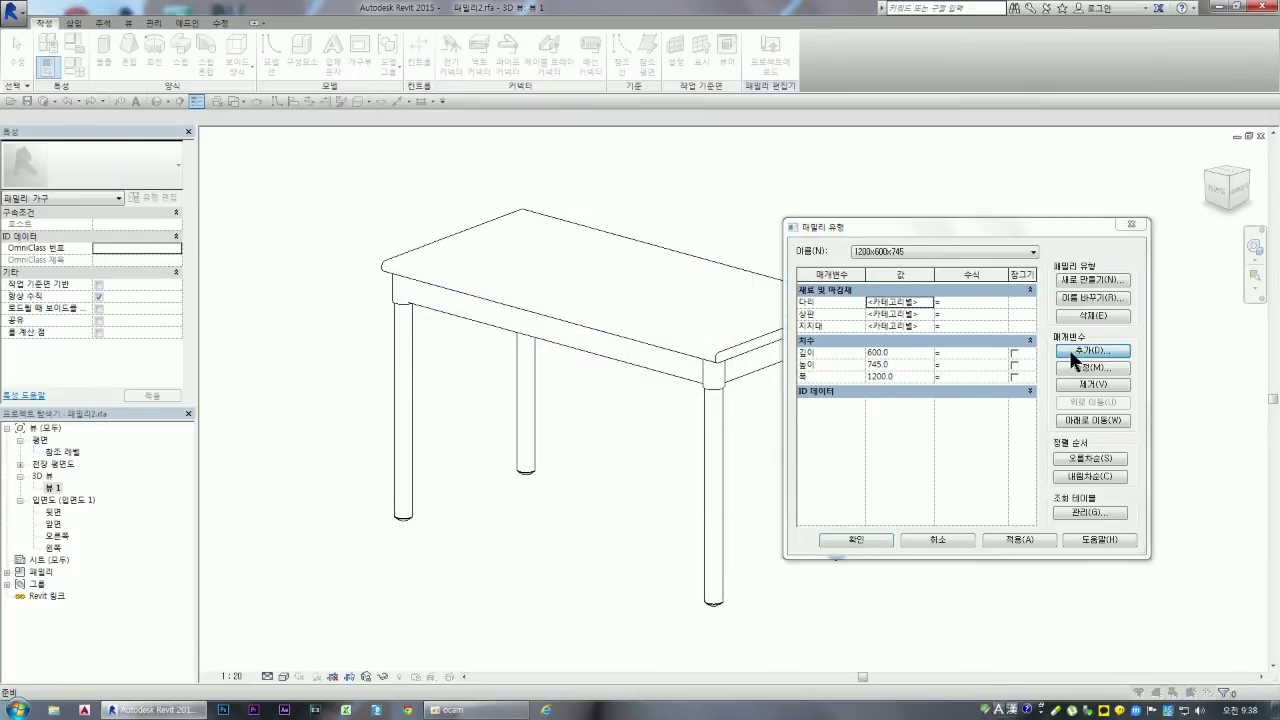
pyautogui.click(484, 428)
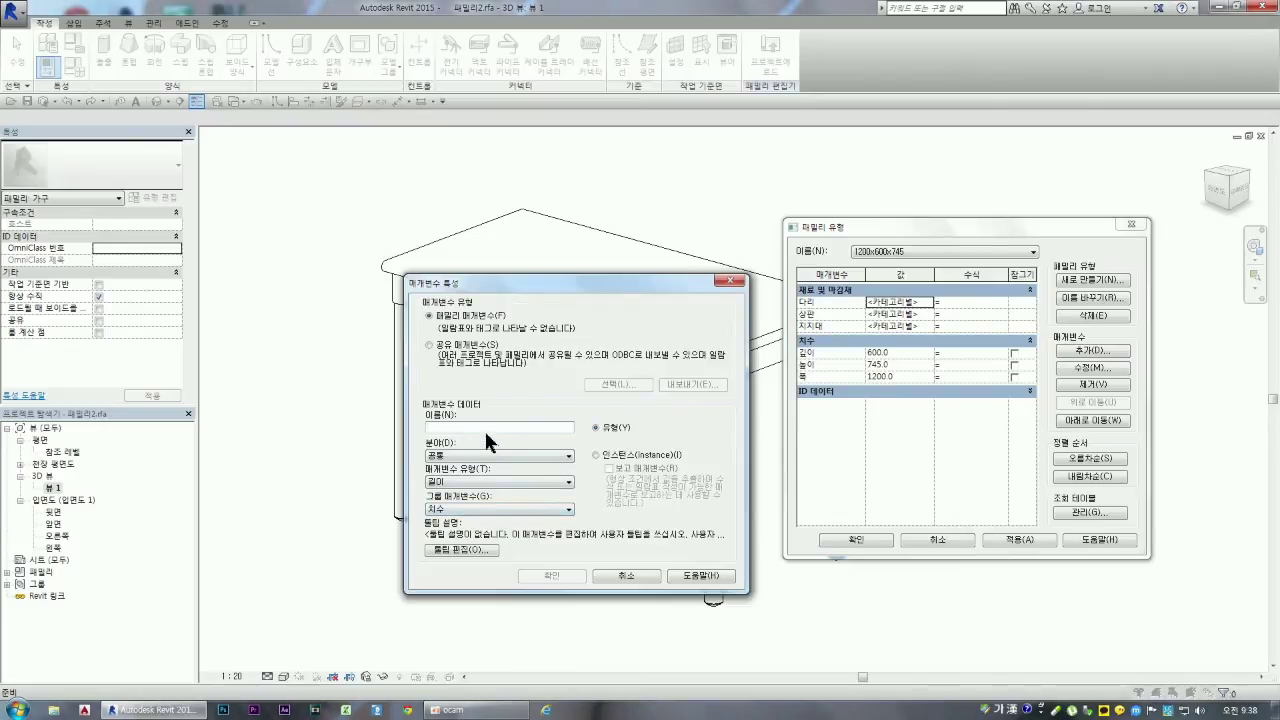
pyautogui.write('보행호배')
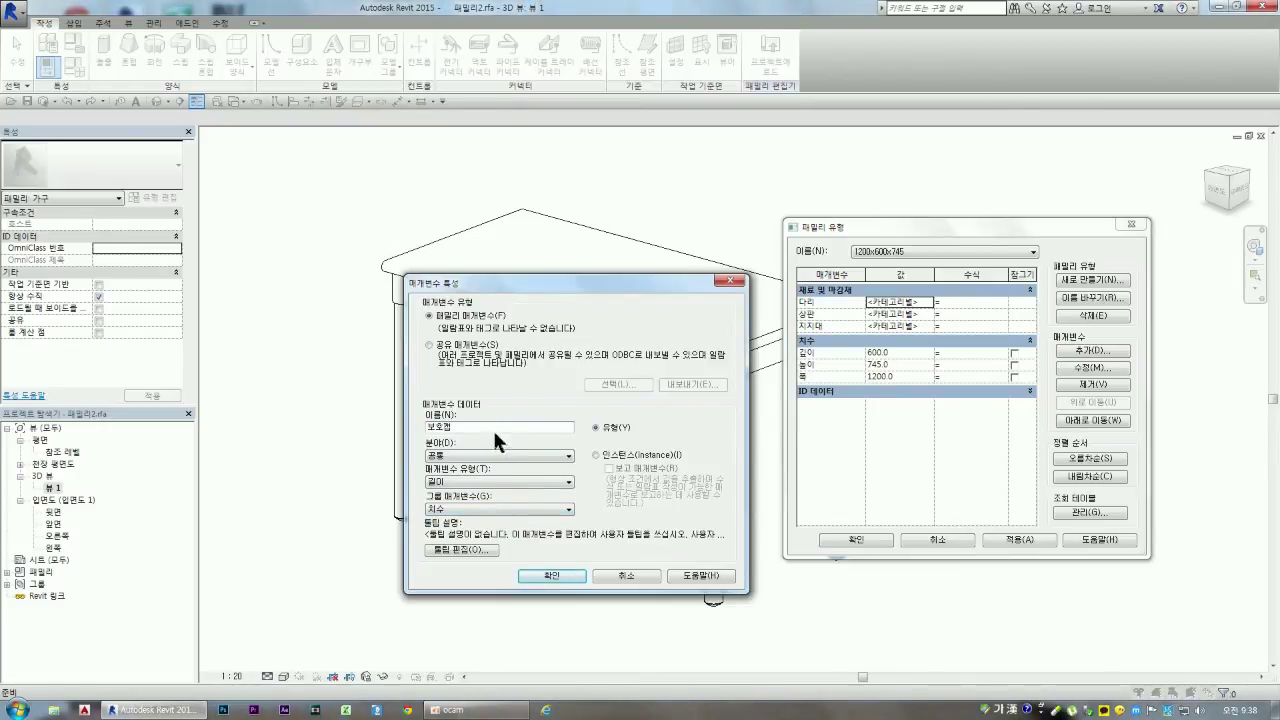
pyautogui.click(472, 483)
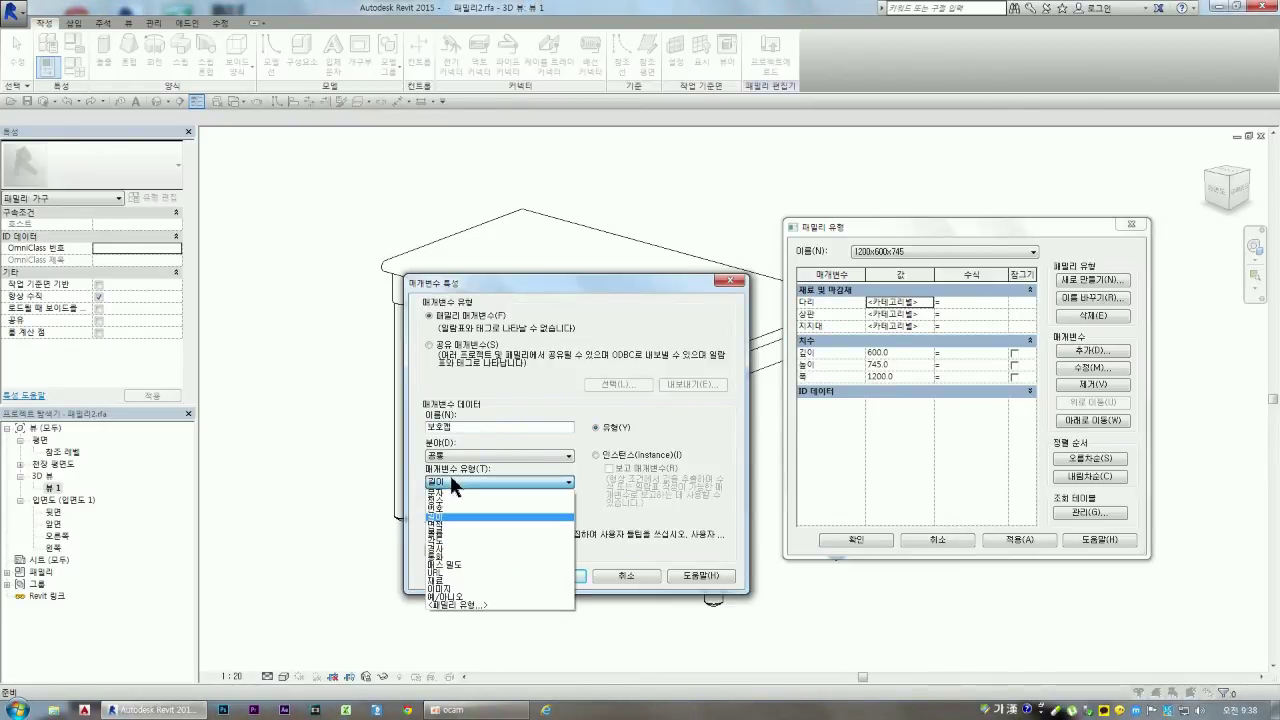
pyautogui.click(458, 585)
pyautogui.click(558, 576)
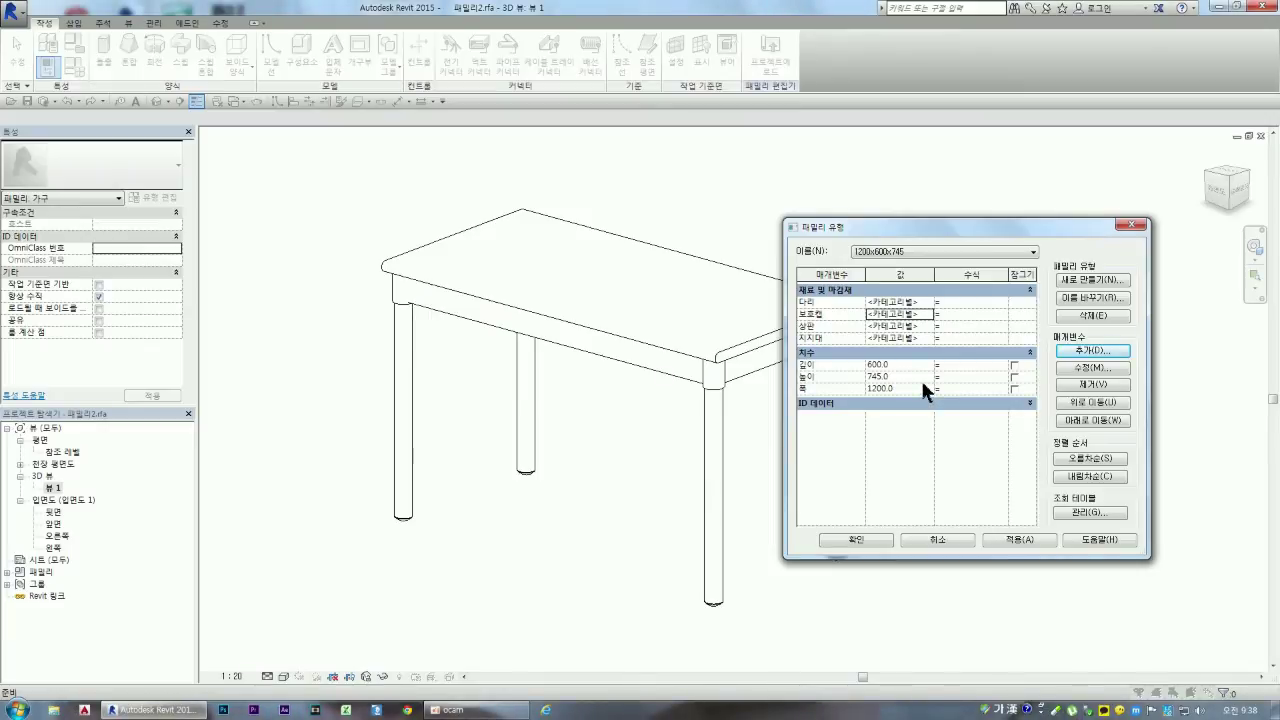
pyautogui.click(930, 300)
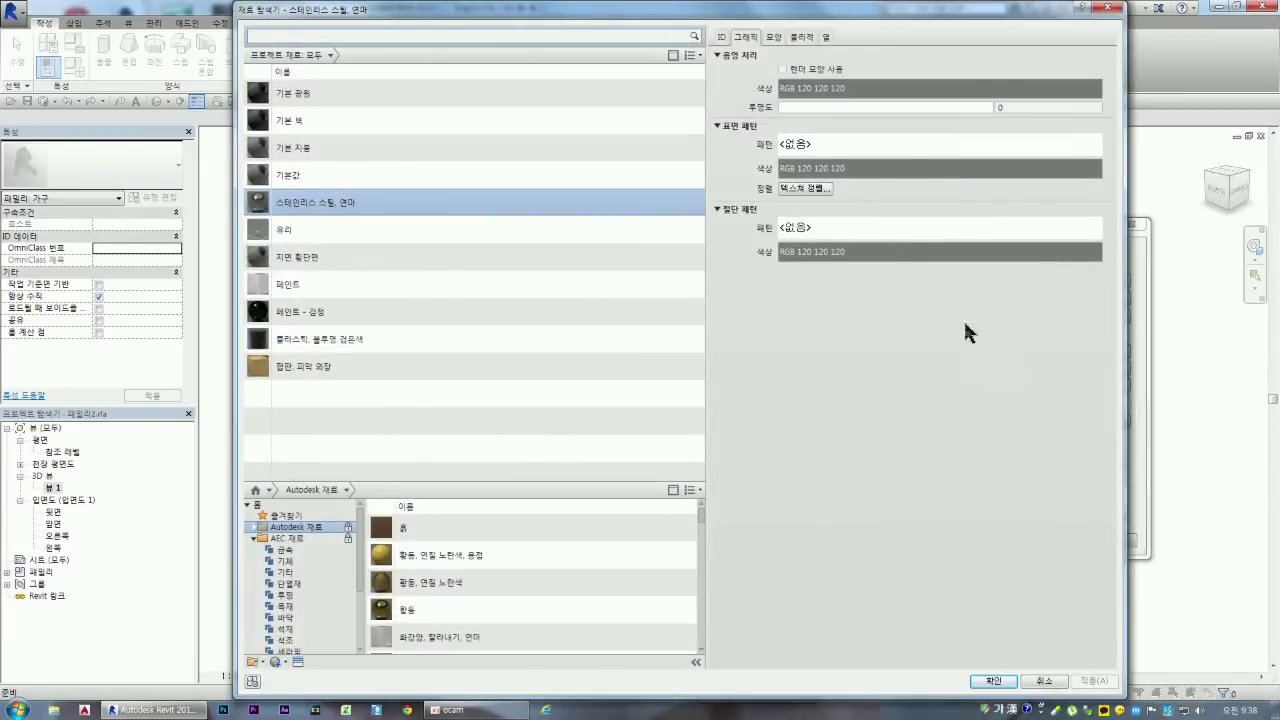
# Step: Assign stainless steel to the 다리 material parameter
pyautogui.click(1044, 679)
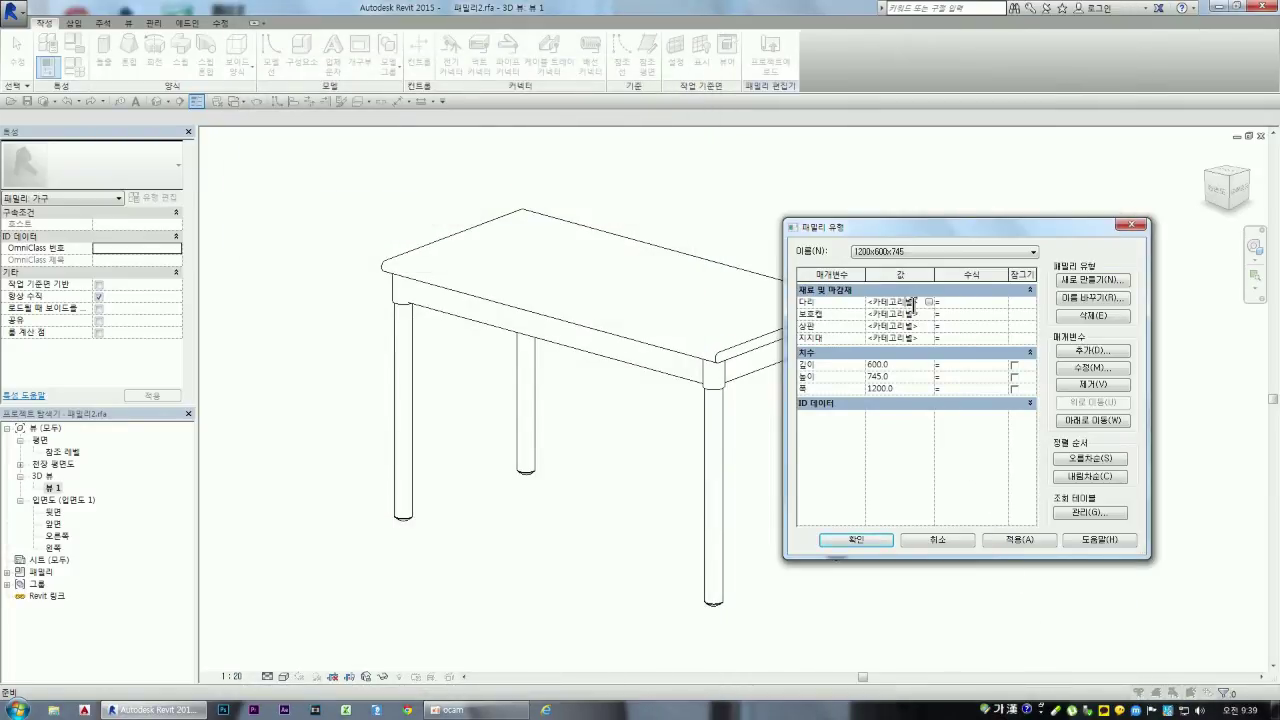
pyautogui.click(866, 305)
pyautogui.click(896, 304)
pyautogui.click(929, 303)
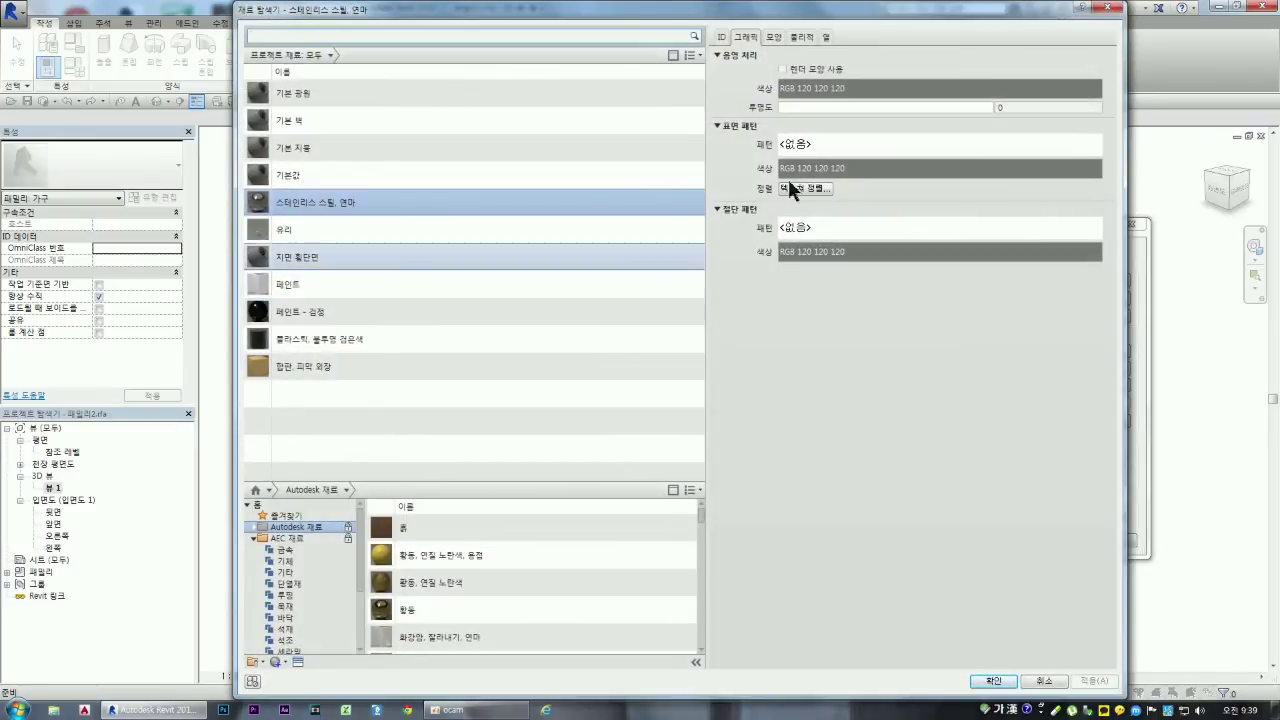
pyautogui.moveTo(910, 10)
pyautogui.mouseDown()
pyautogui.moveTo(860, 410)
pyautogui.moveTo(857, 20)
pyautogui.mouseUp()
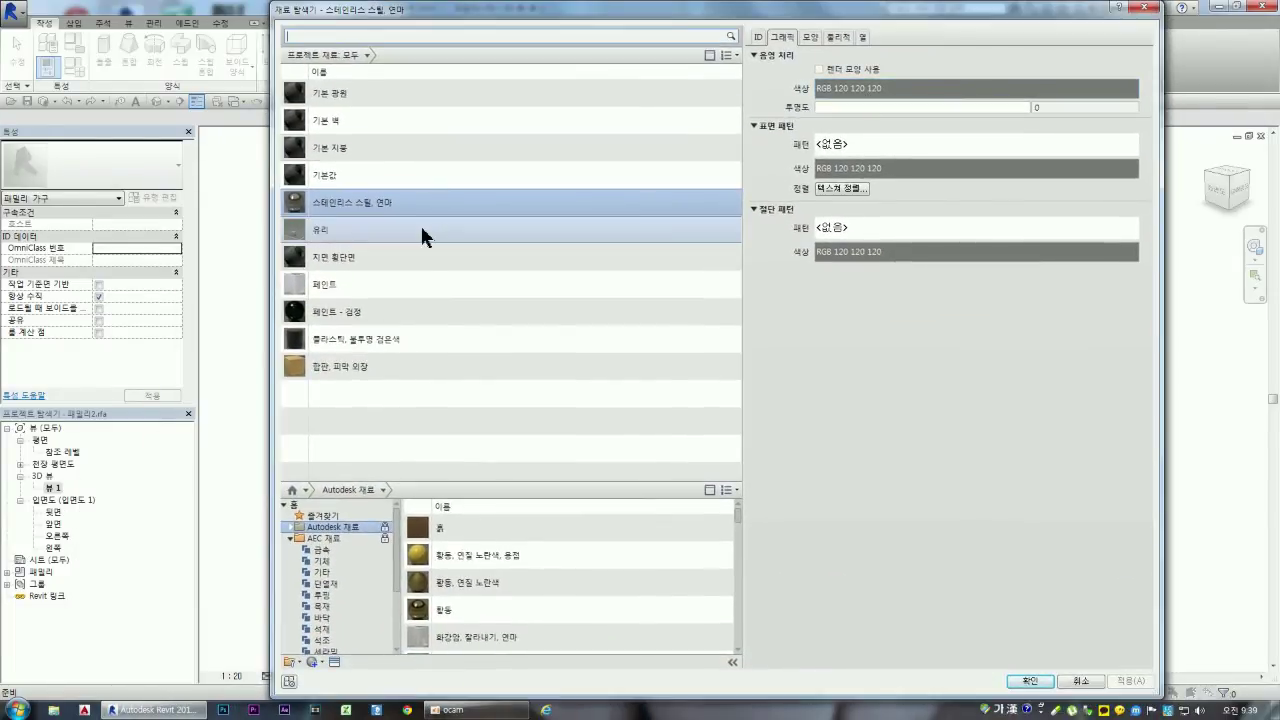
pyautogui.doubleClick(339, 201)
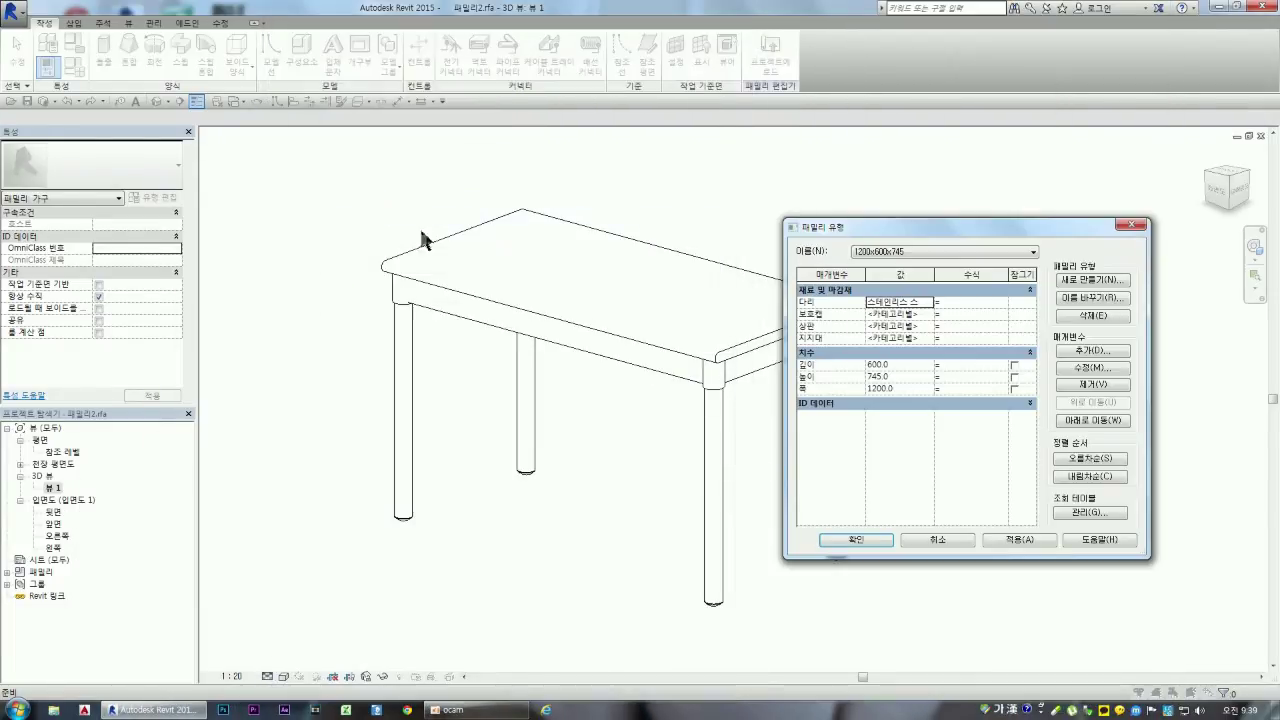
# Step: Assign black plastic to 보조캡, 합판, 피막 외장 to 상판, 페인트 - 검정 to 지지대, and apply
pyautogui.click(922, 315)
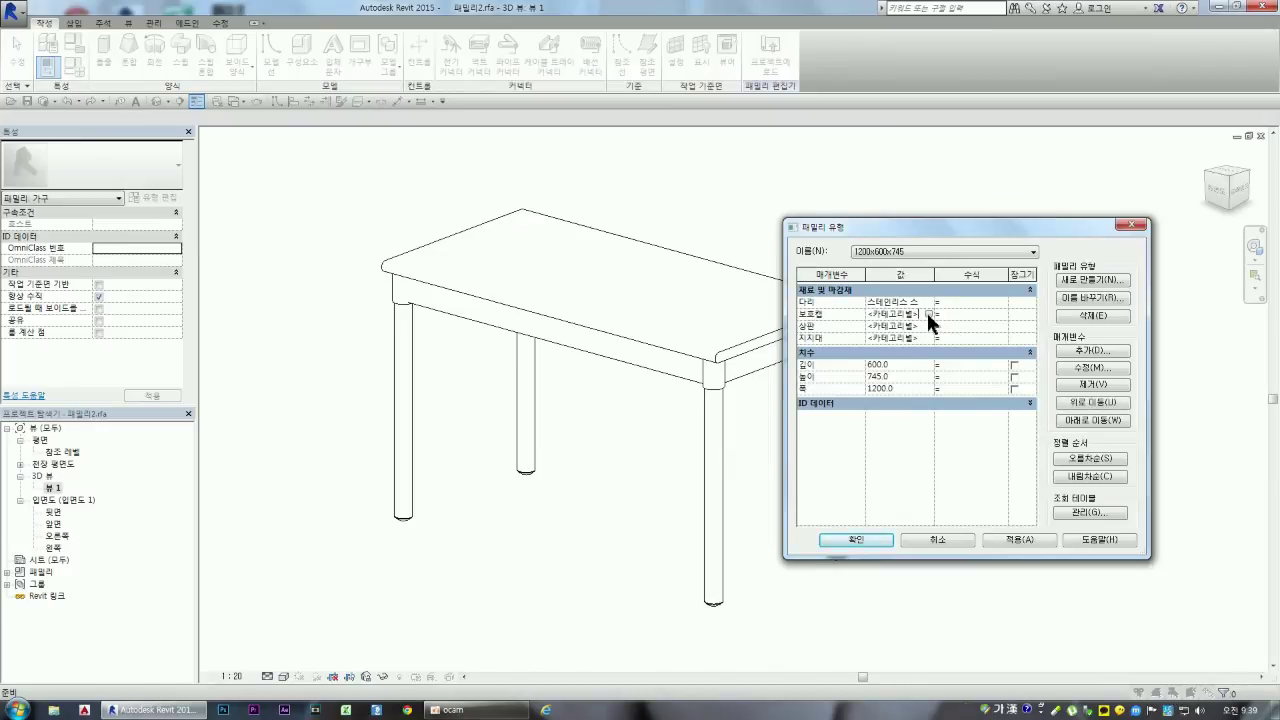
pyautogui.click(926, 314)
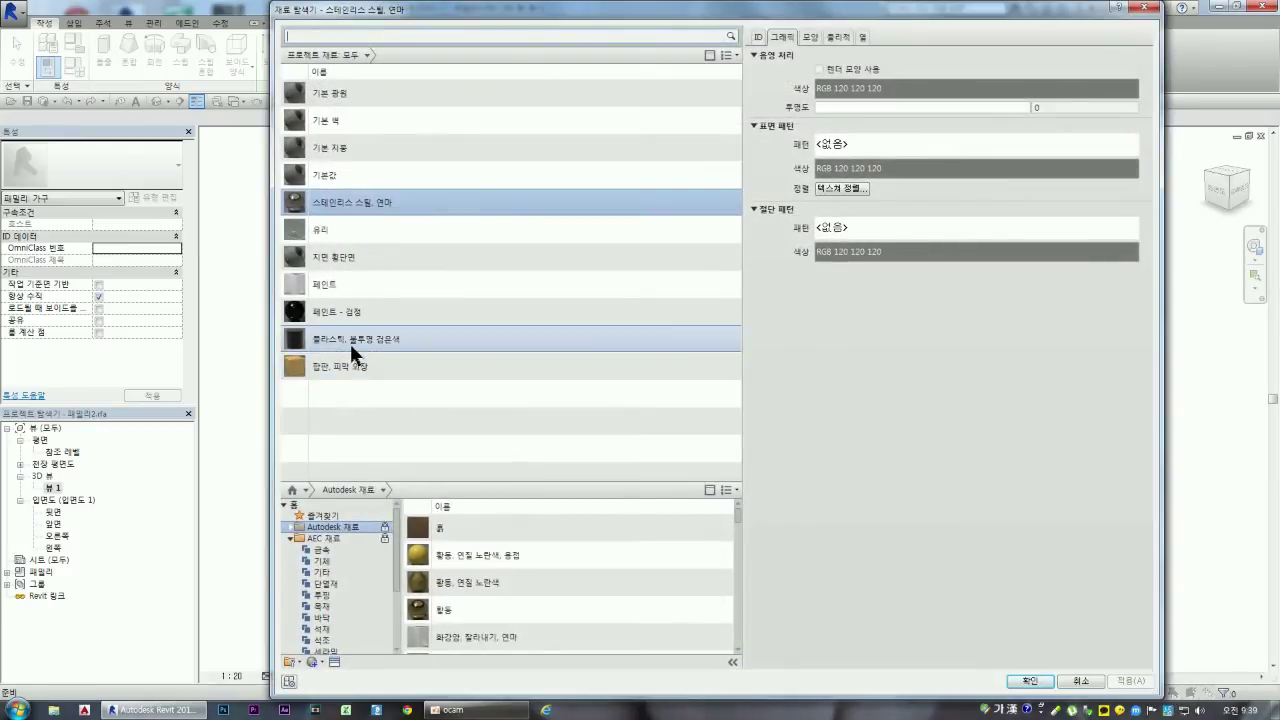
pyautogui.doubleClick(336, 337)
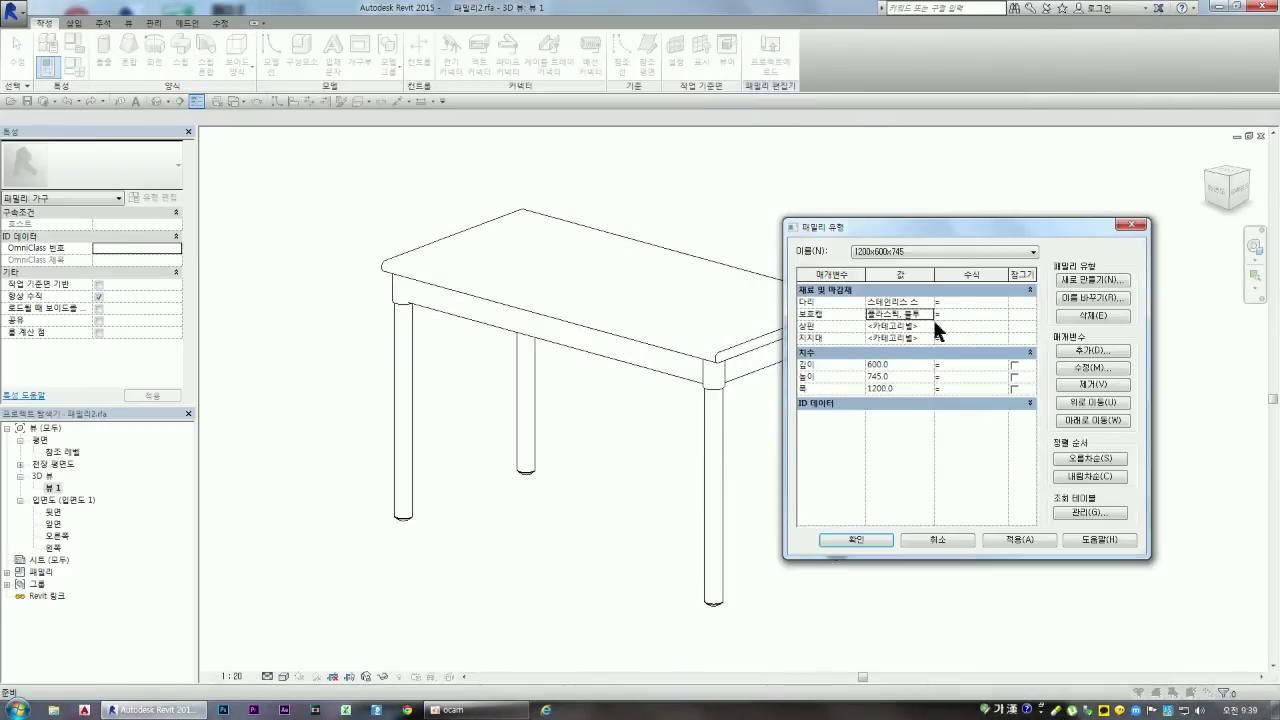
pyautogui.click(927, 326)
pyautogui.click(928, 326)
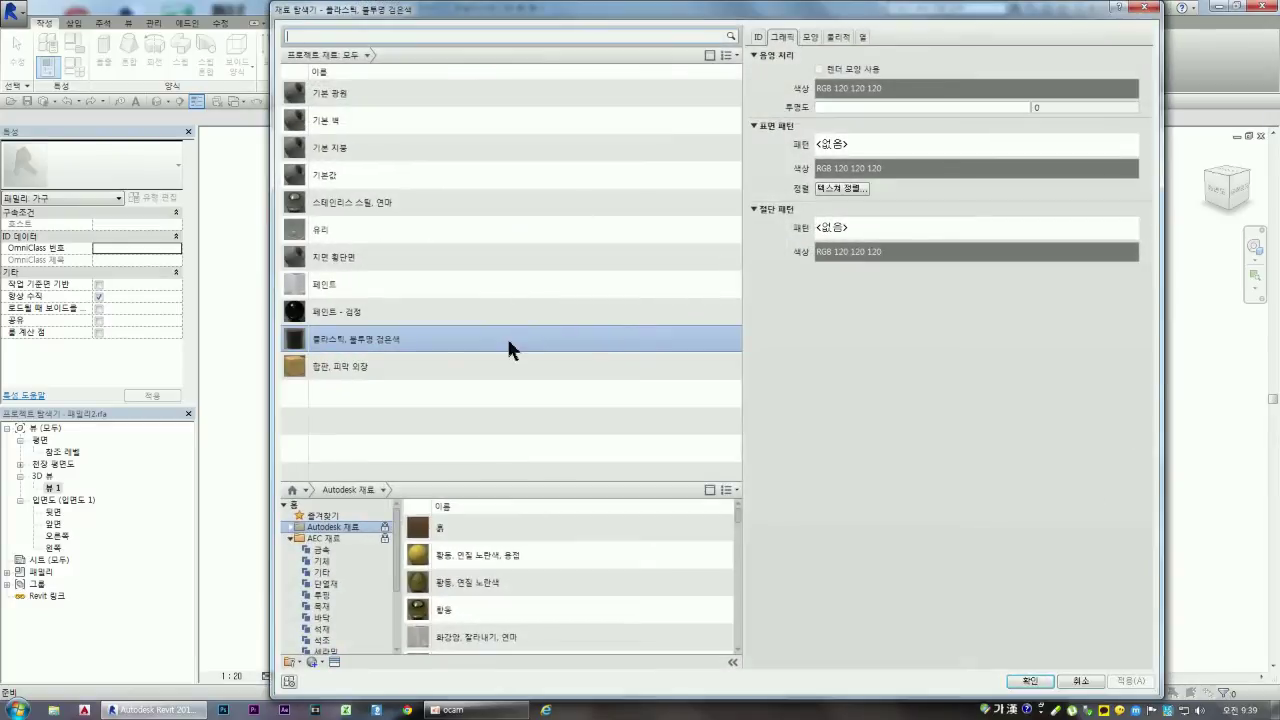
pyautogui.doubleClick(348, 368)
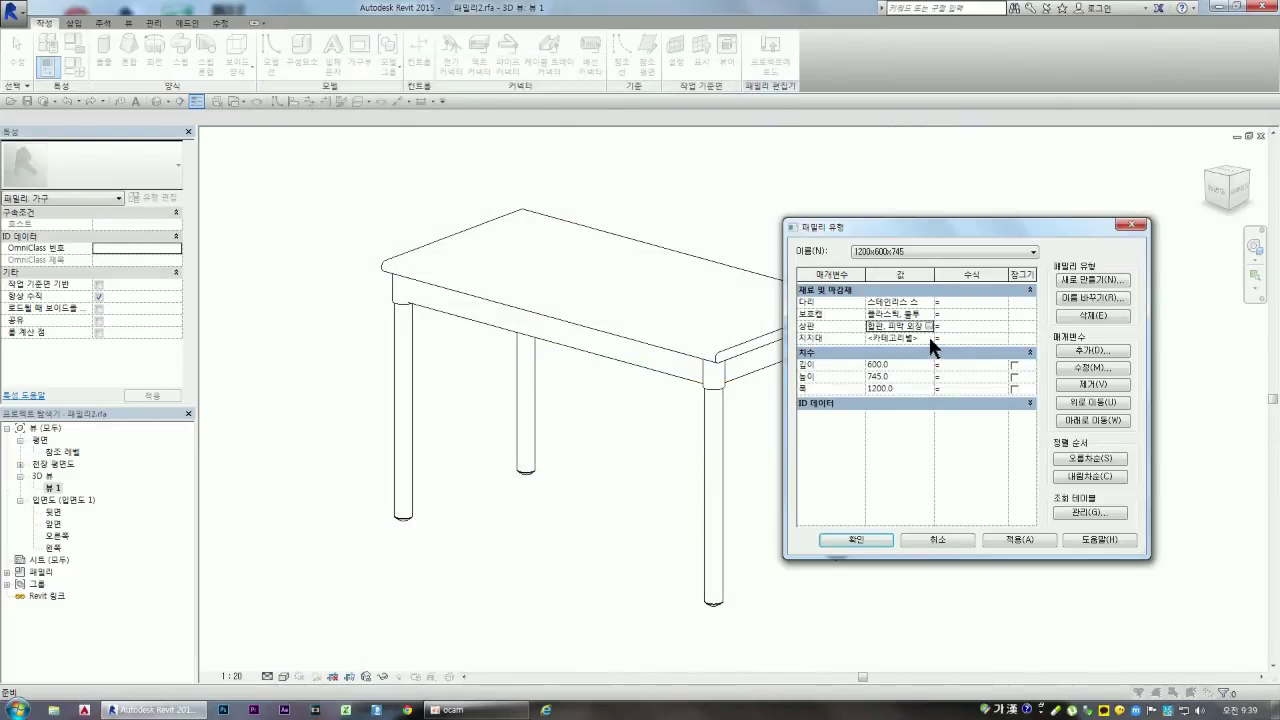
pyautogui.click(929, 338)
pyautogui.click(929, 338)
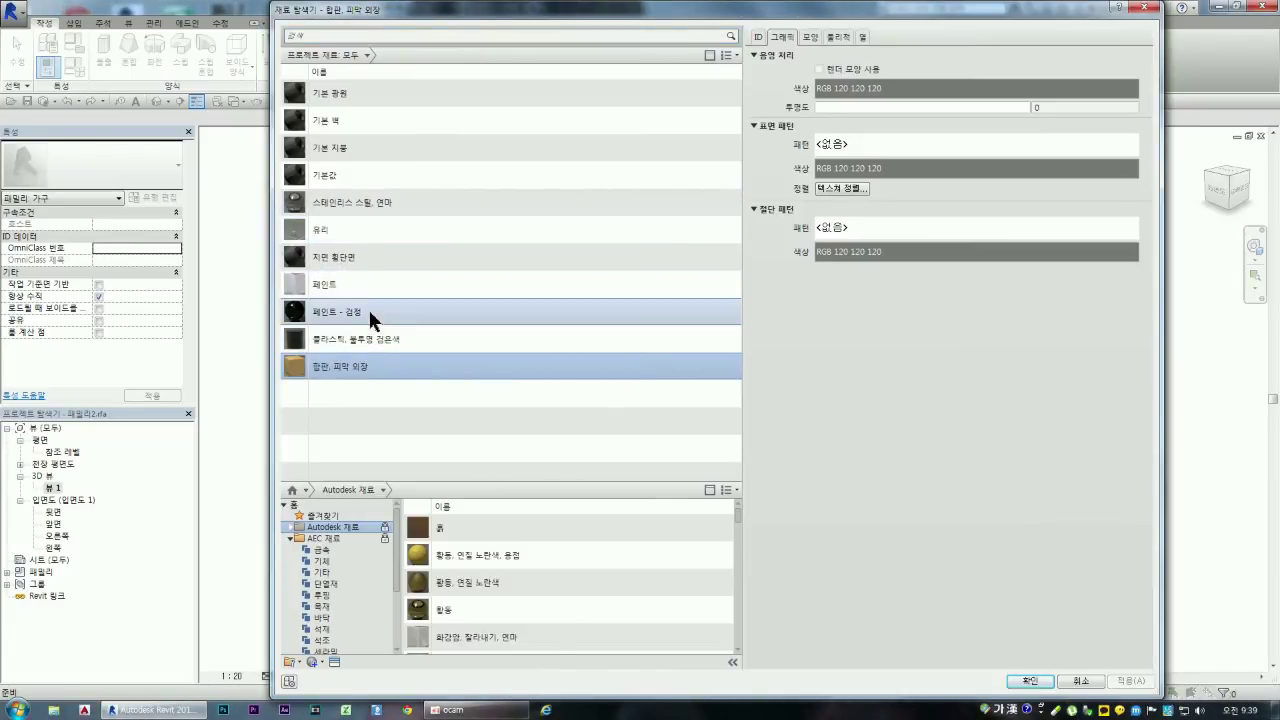
pyautogui.doubleClick(340, 311)
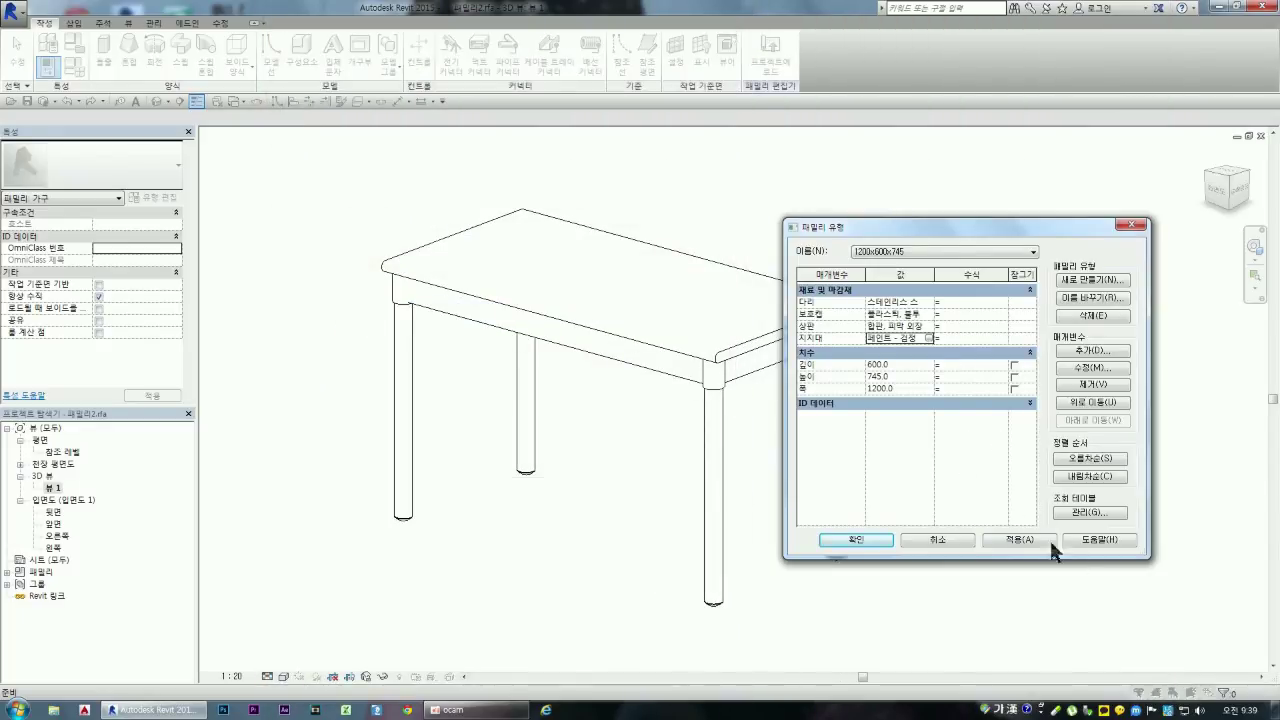
pyautogui.click(1022, 531)
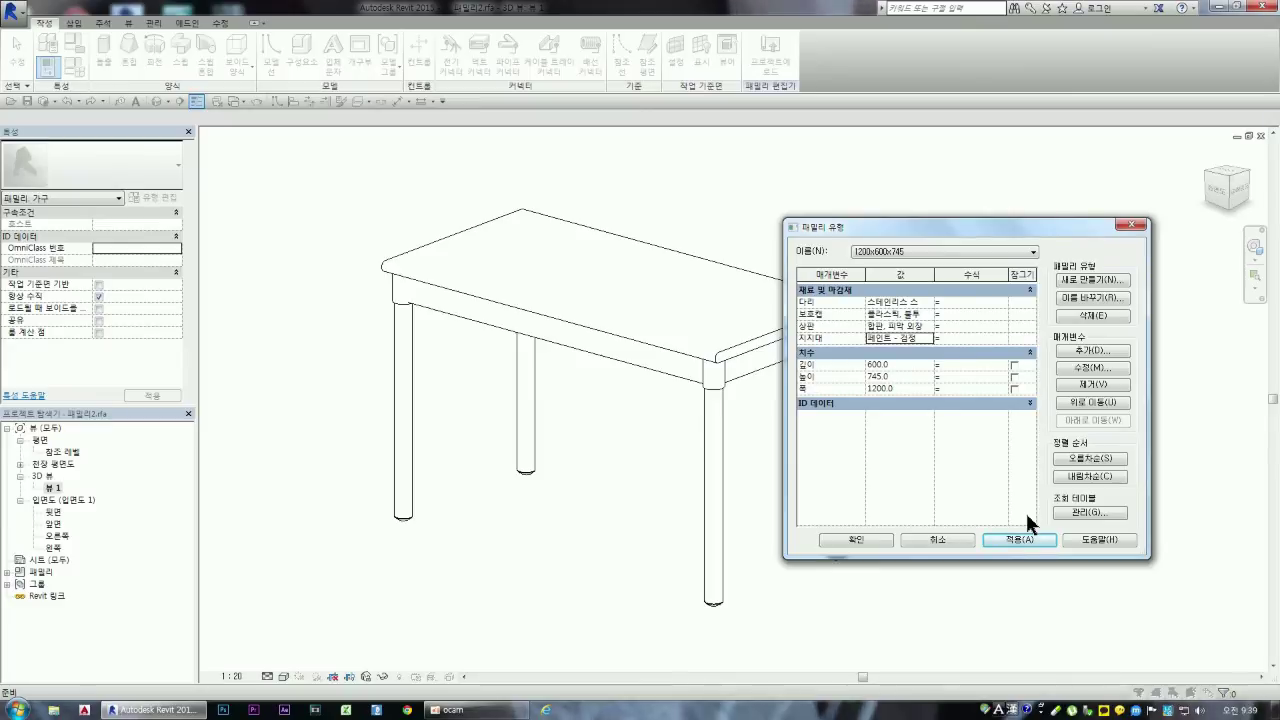
# Step: Close Family Types and switch the 3D view's visual style to Shaded
pyautogui.click(861, 535)
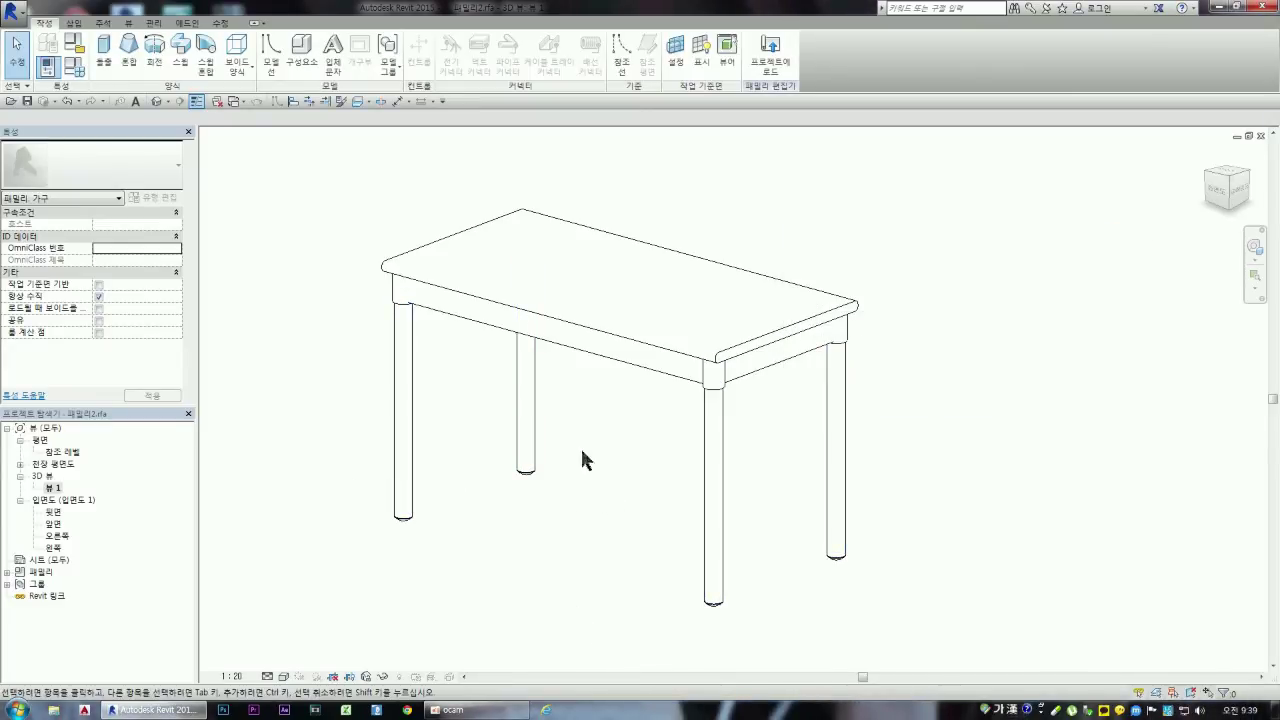
pyautogui.click(284, 677)
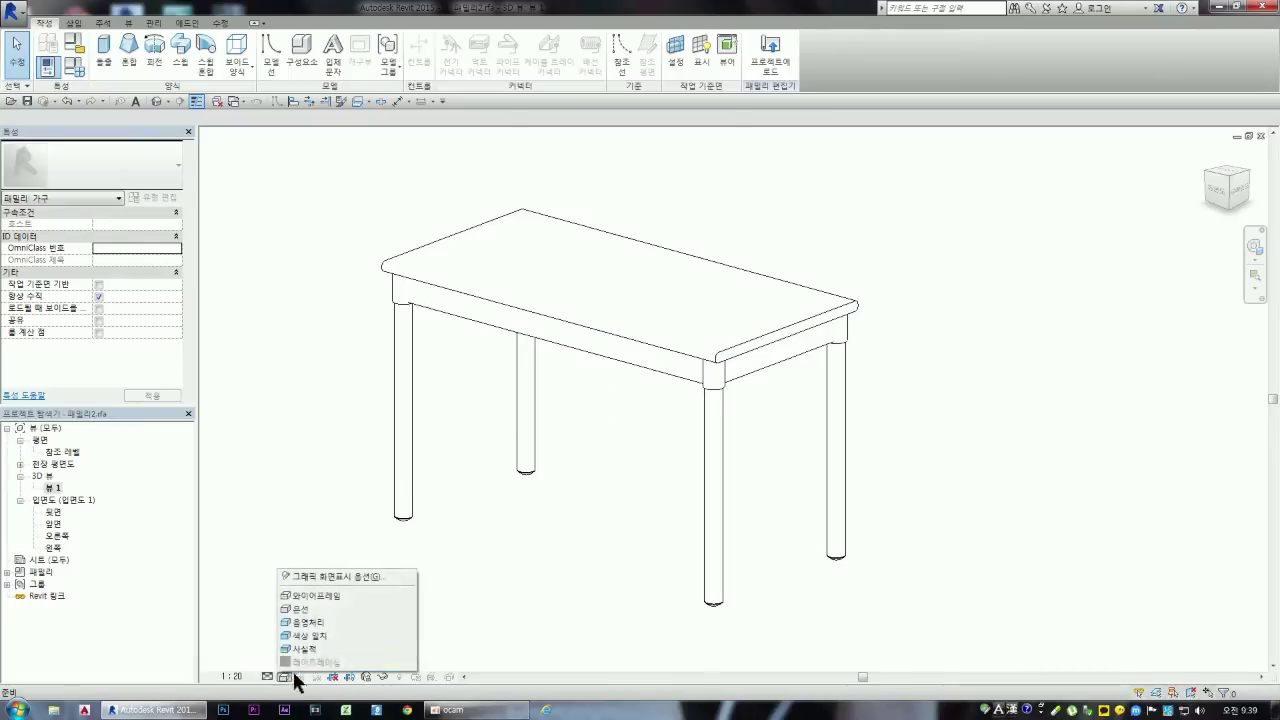
pyautogui.click(302, 646)
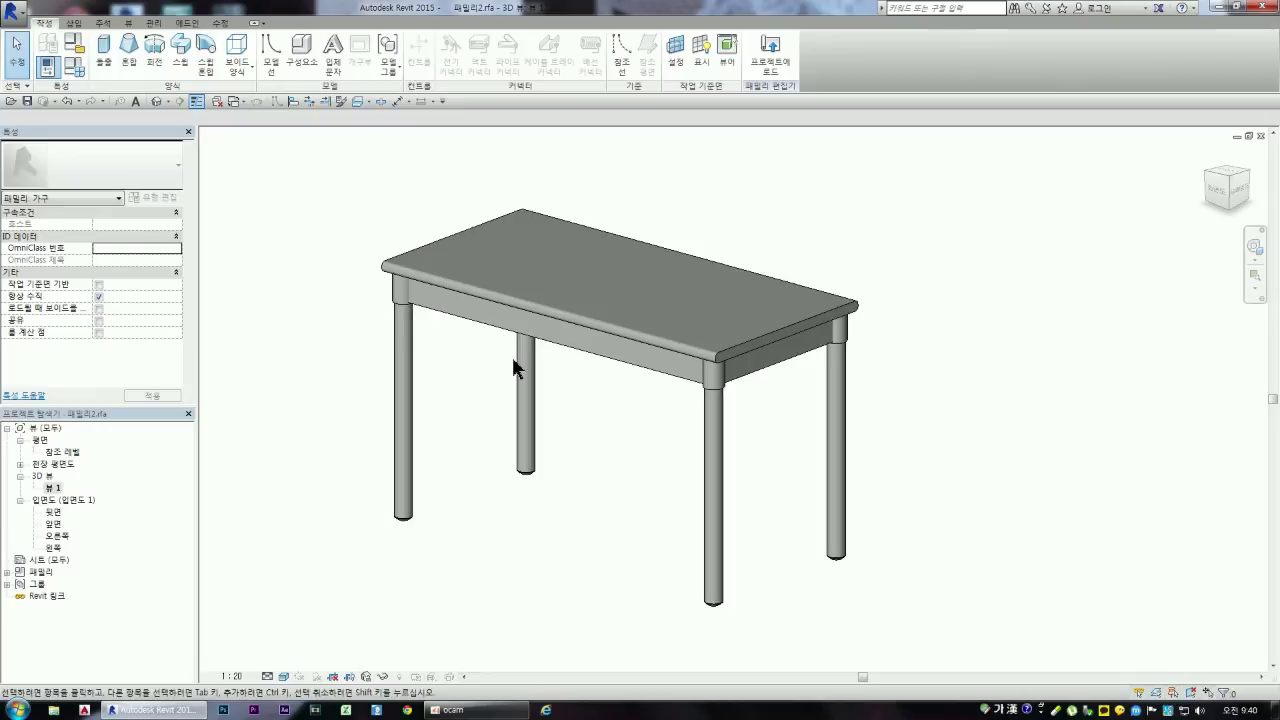
pyautogui.click(441, 280)
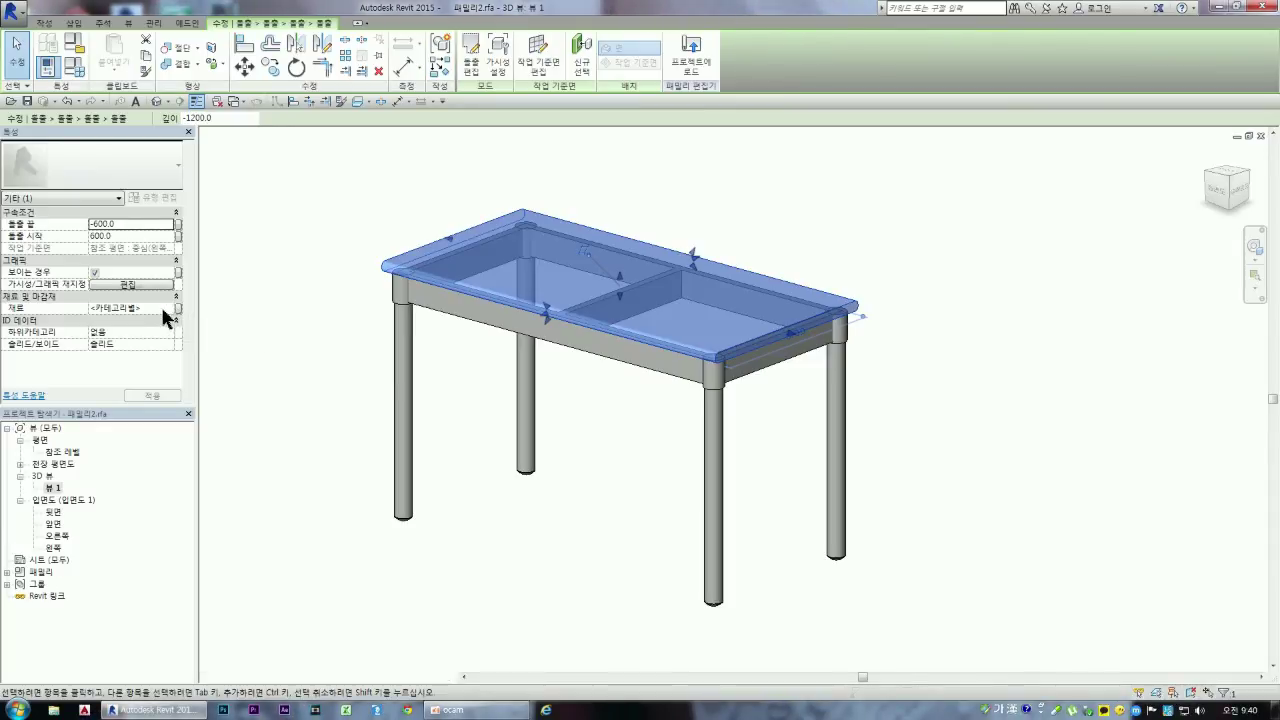
# Step: Try associating the tabletop and whole-table materials with a parameter, cancelling each attempt
pyautogui.click(164, 310)
pyautogui.click(178, 308)
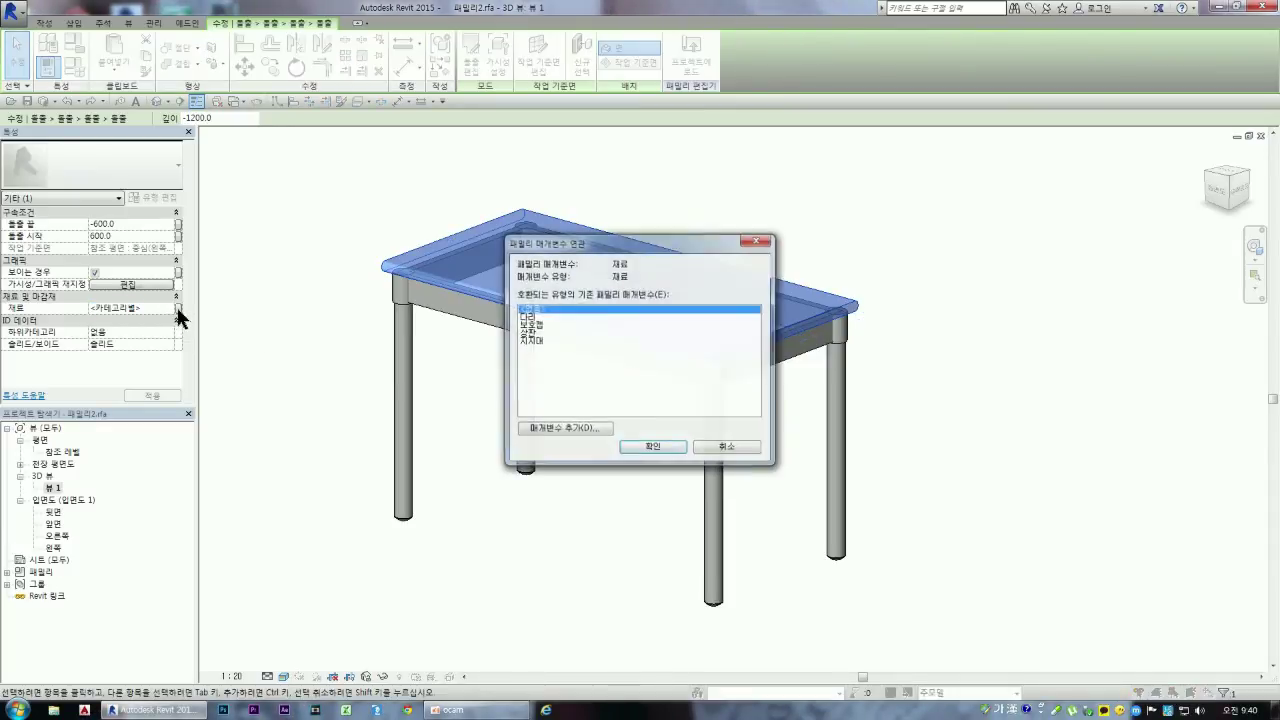
pyautogui.click(728, 448)
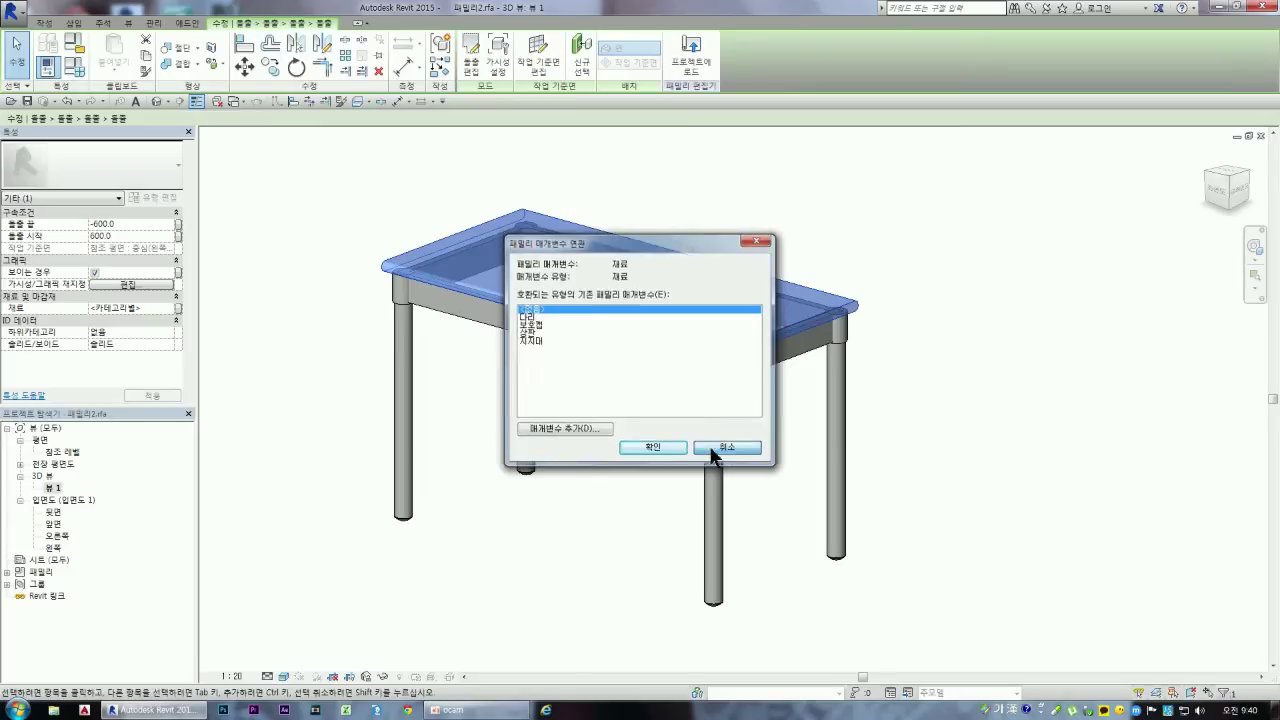
pyautogui.click(267, 428)
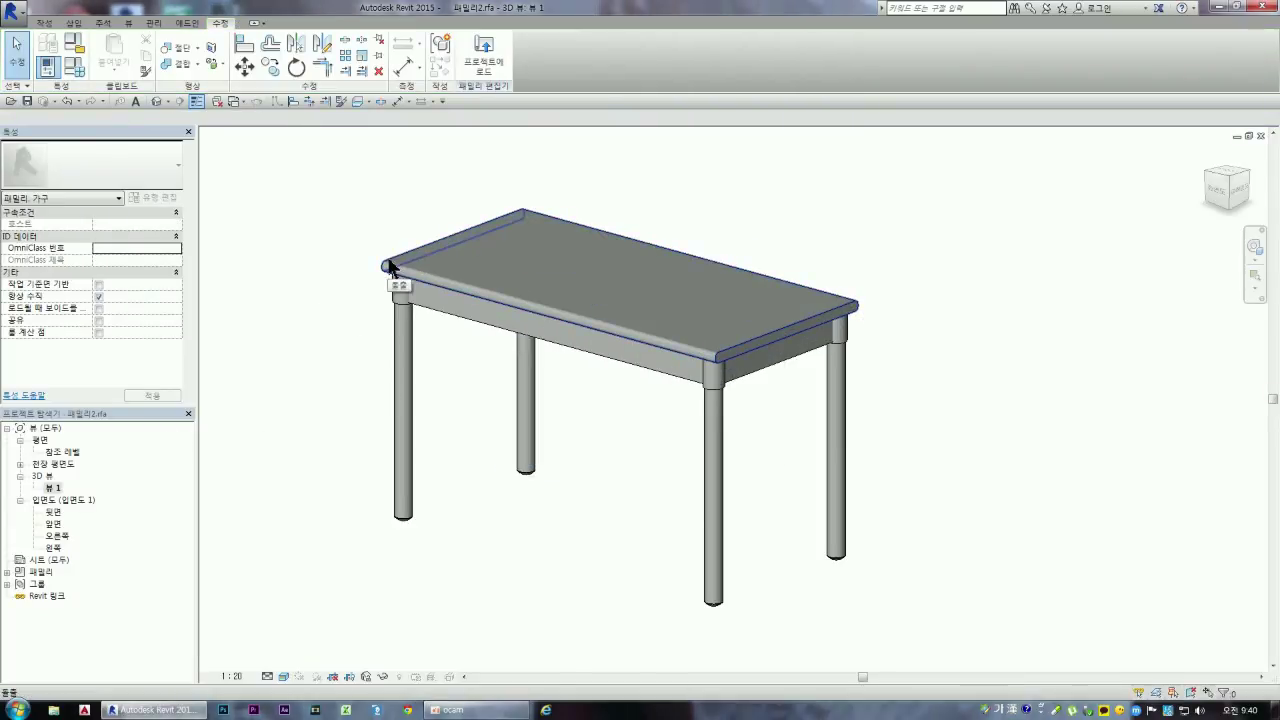
pyautogui.moveTo(337, 200); pyautogui.dragTo(918, 628)
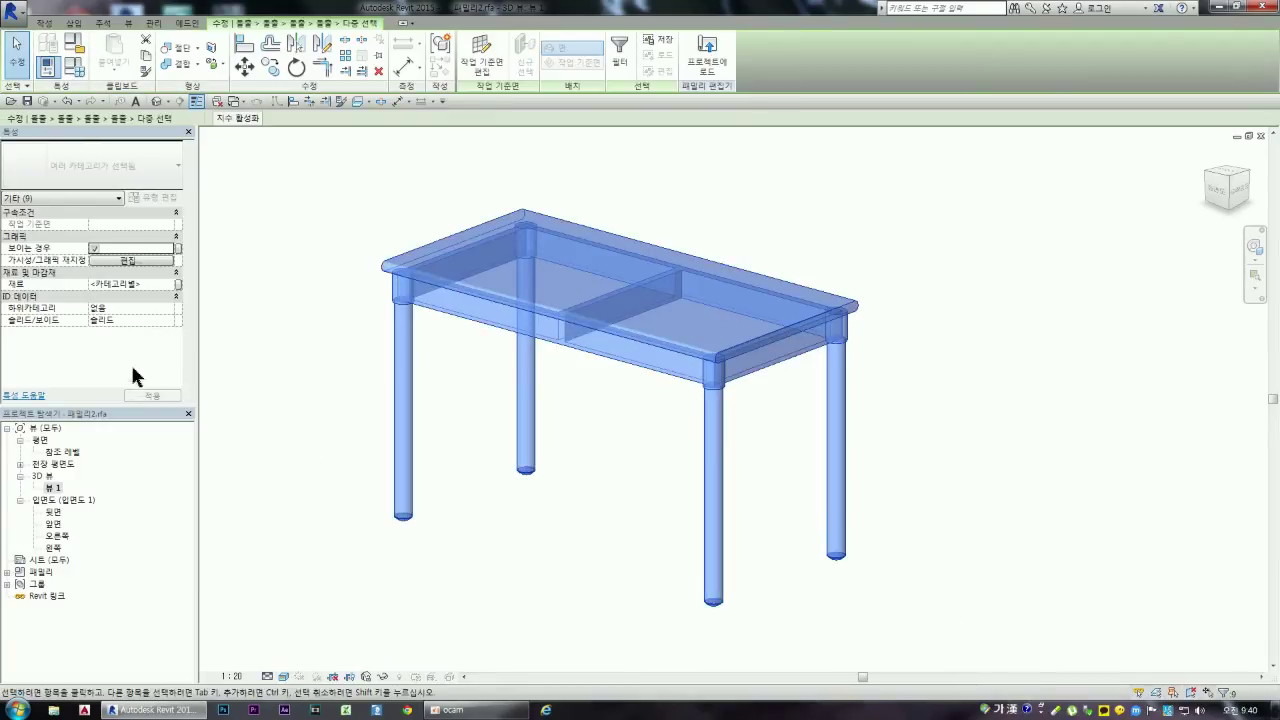
pyautogui.click(178, 285)
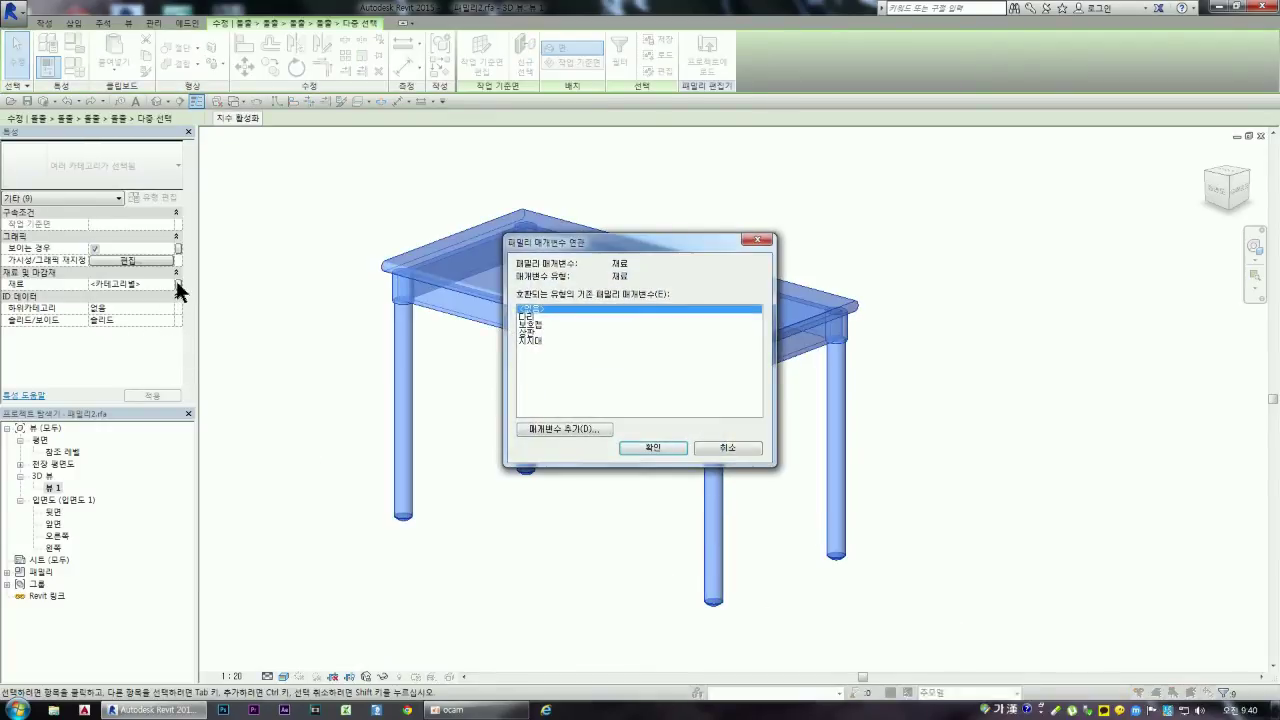
pyautogui.click(710, 452)
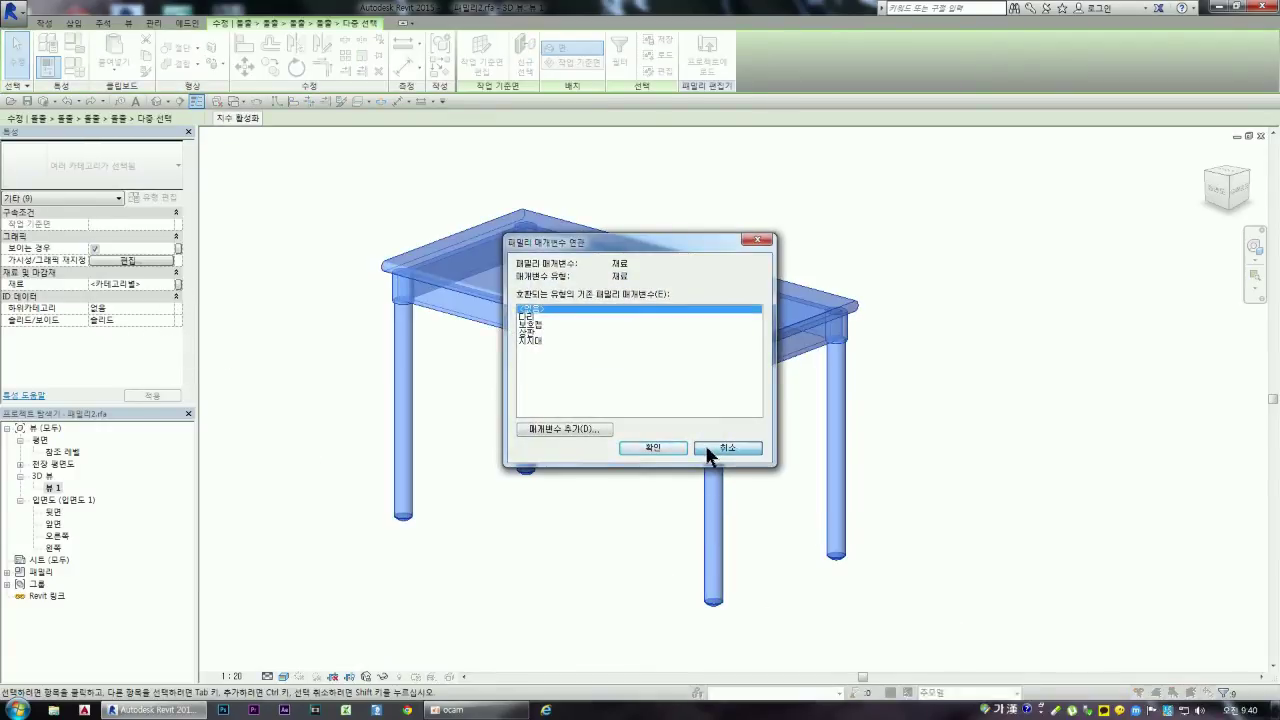
pyautogui.click(260, 422)
pyautogui.click(388, 270)
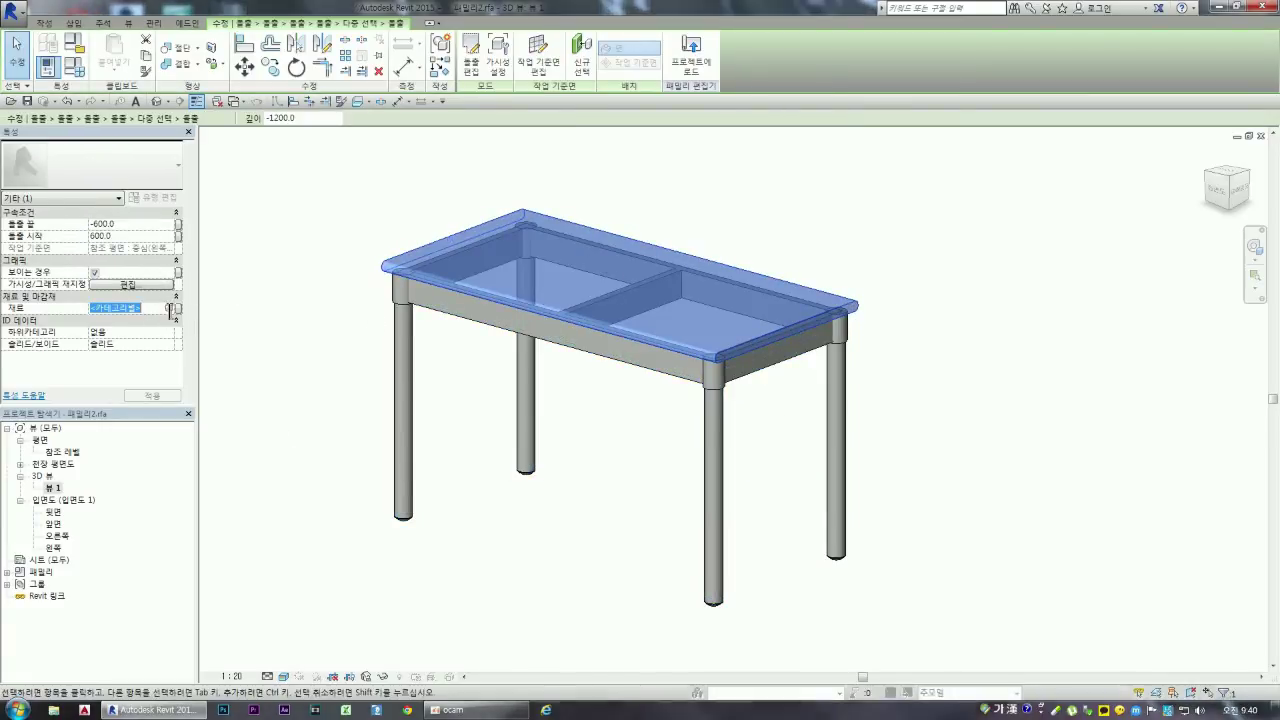
pyautogui.click(170, 311)
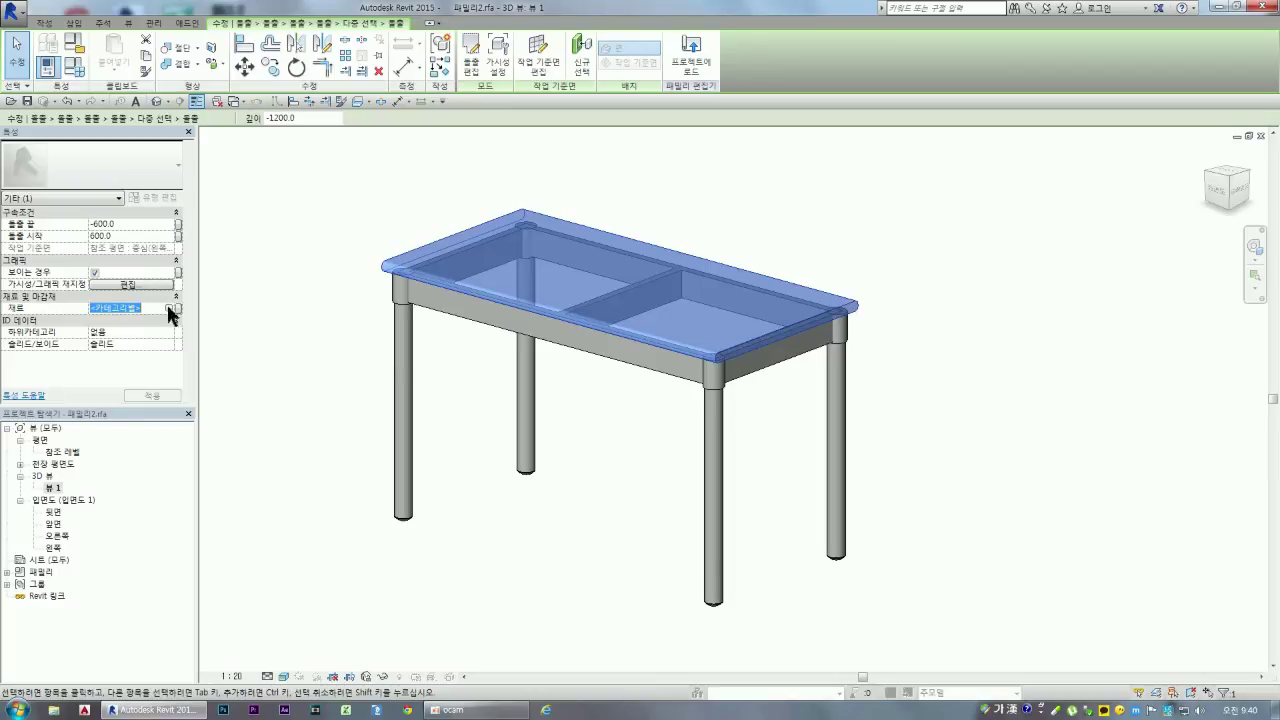
pyautogui.click(170, 308)
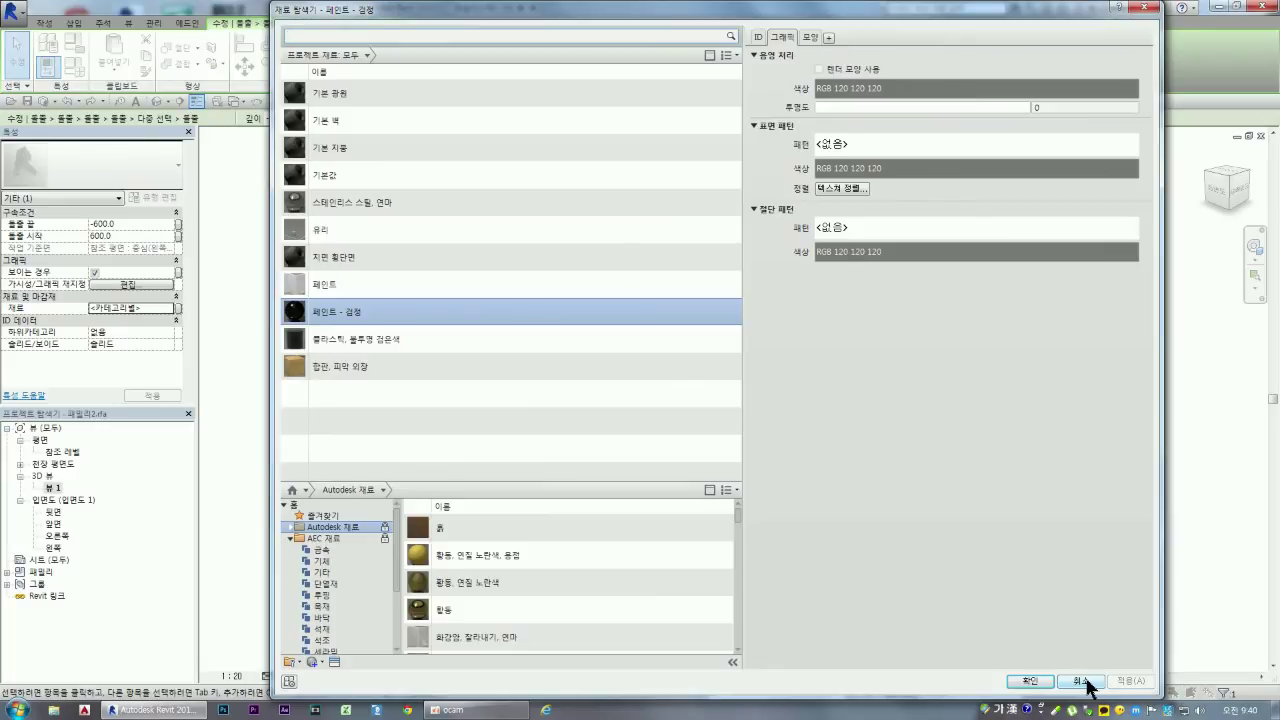
pyautogui.click(1081, 681)
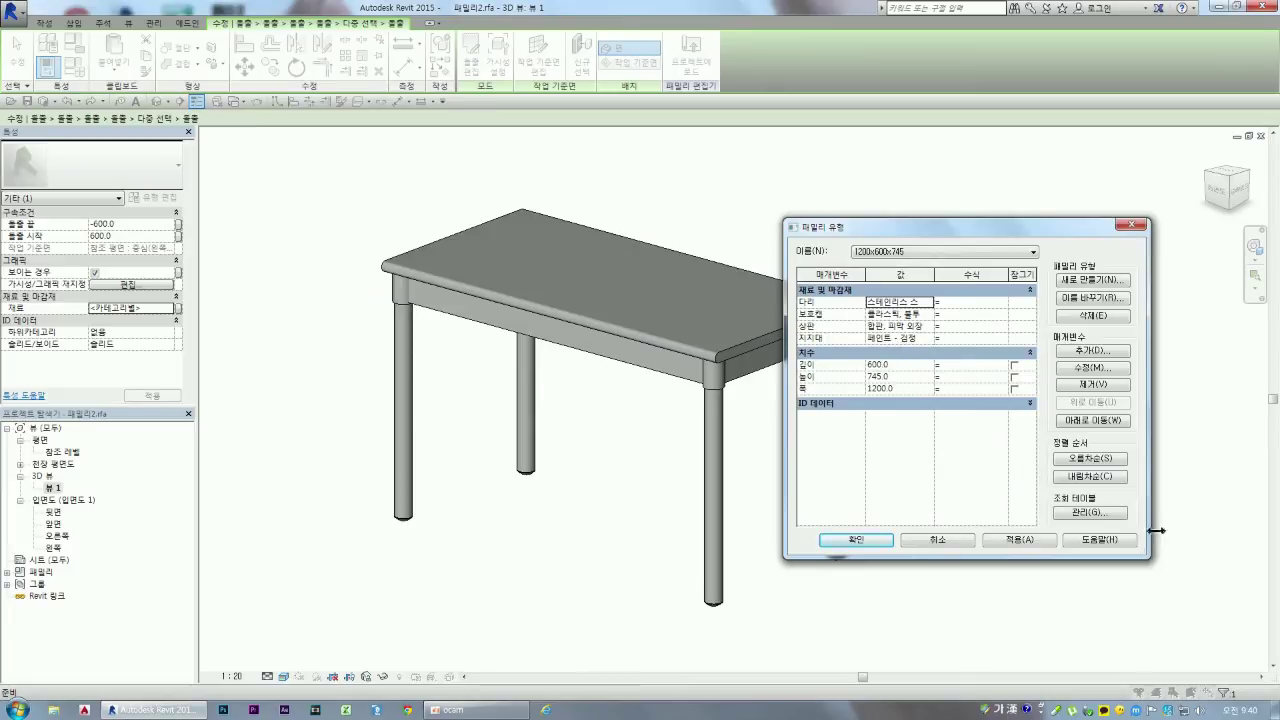
pyautogui.click(948, 540)
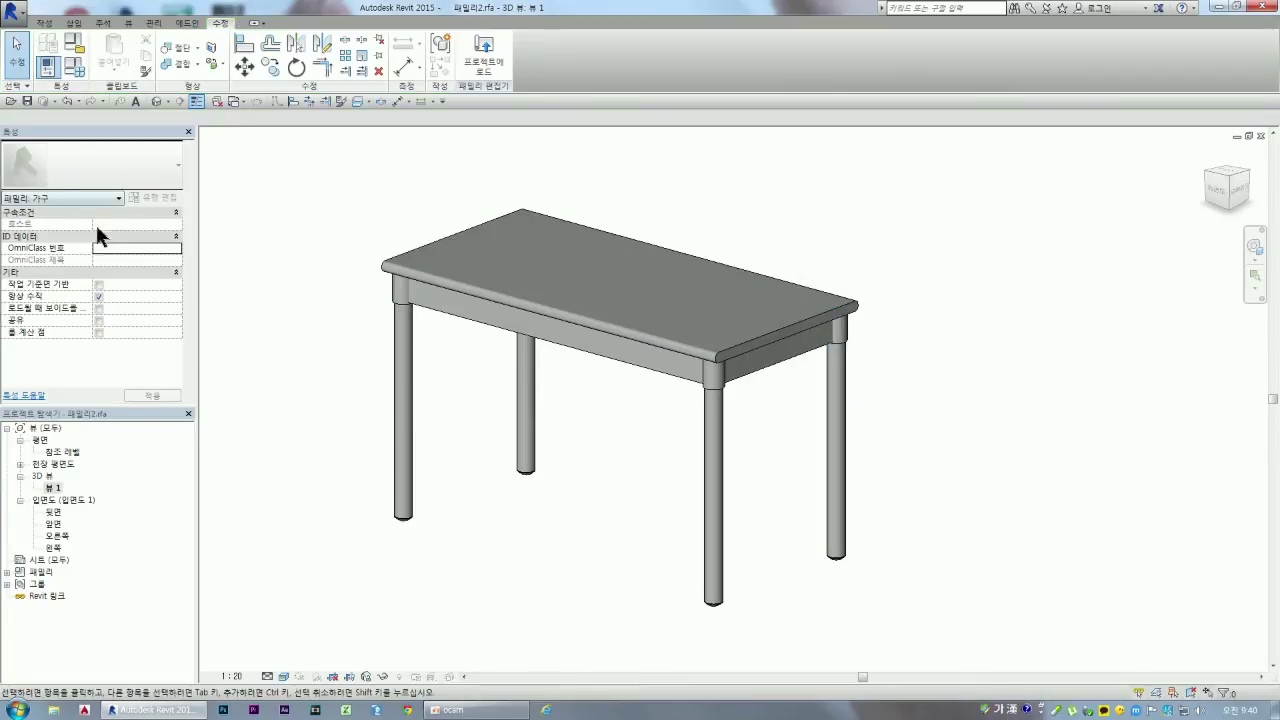
# Step: Link the tabletop extrusion's material to the 상판 parameter
pyautogui.click(395, 272)
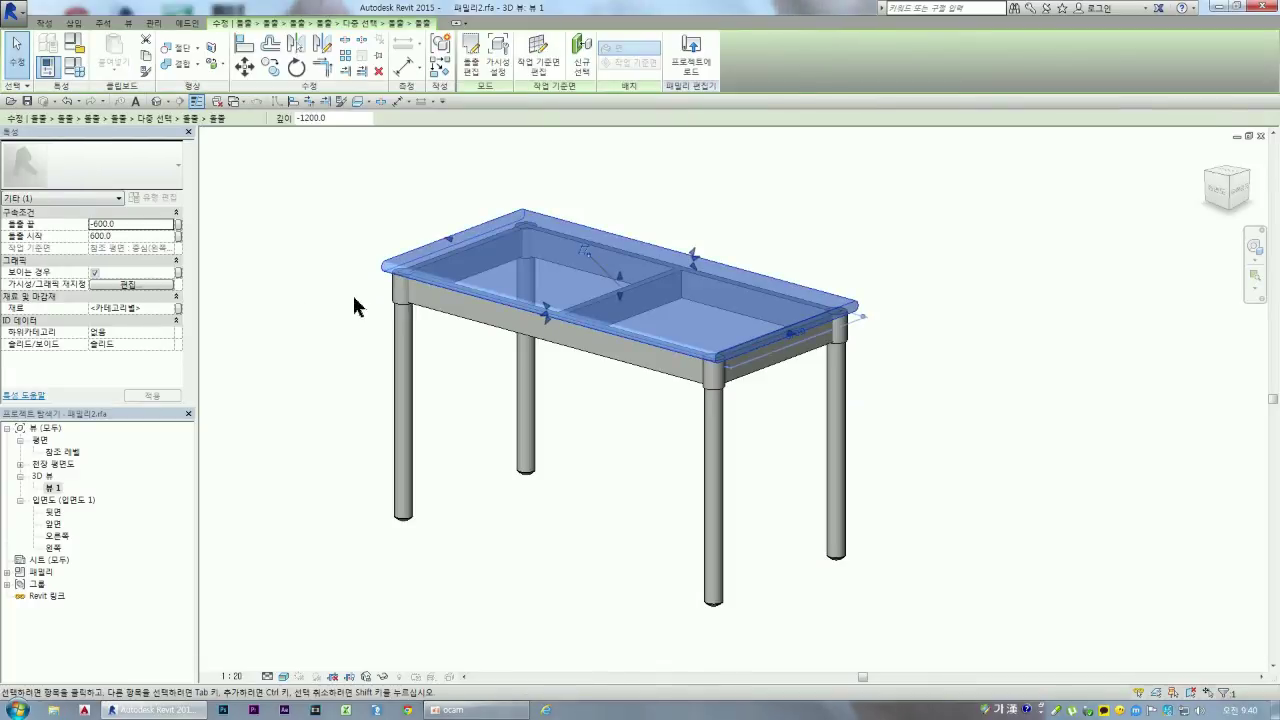
pyautogui.click(179, 309)
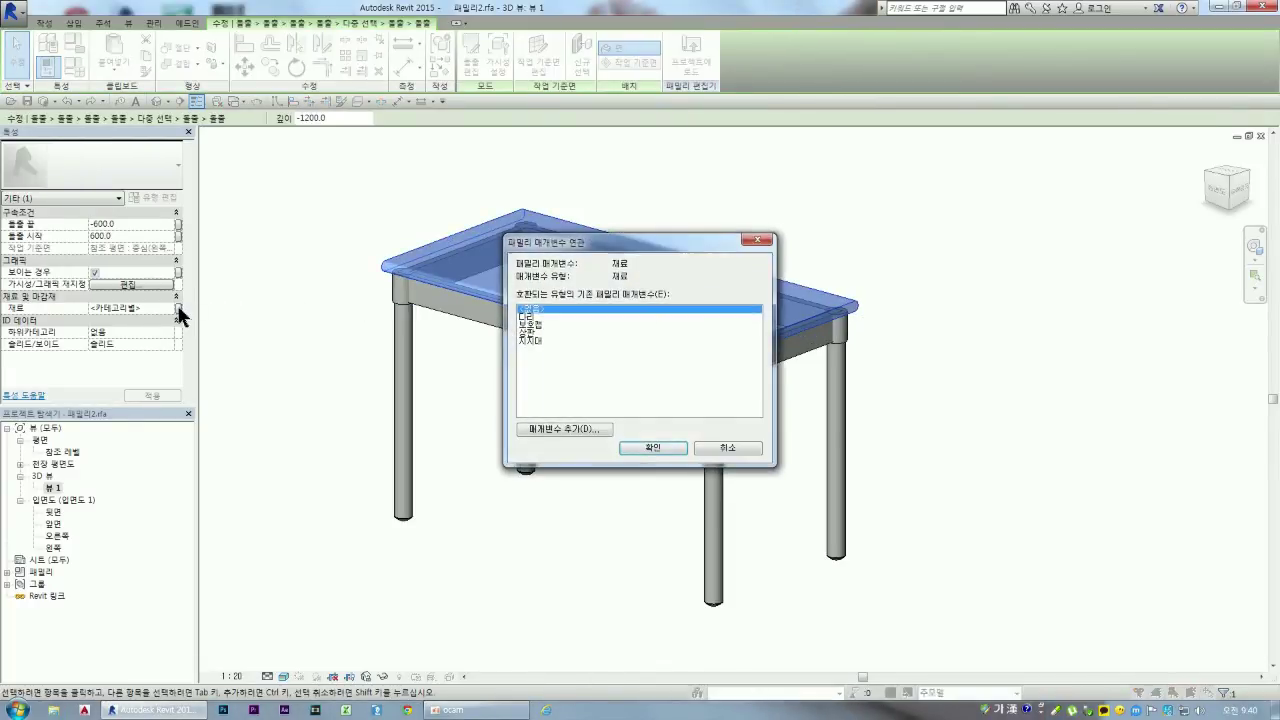
pyautogui.click(529, 332)
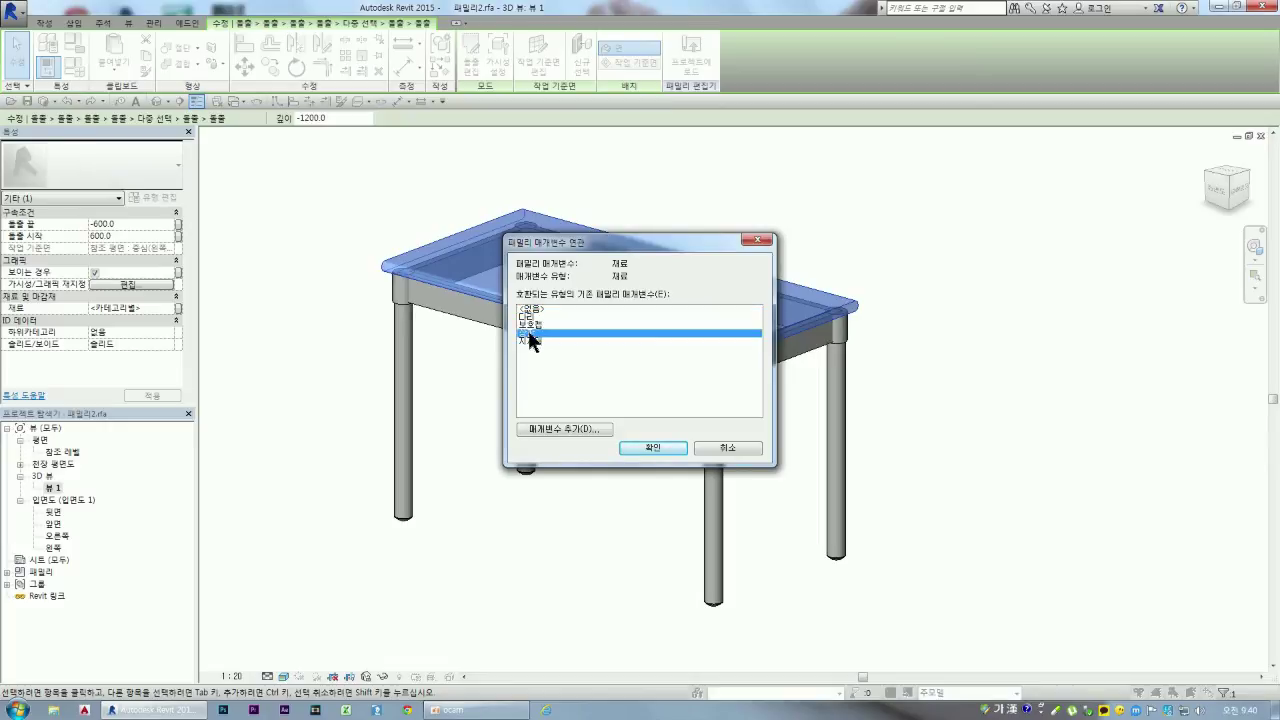
pyautogui.click(659, 448)
pyautogui.click(280, 324)
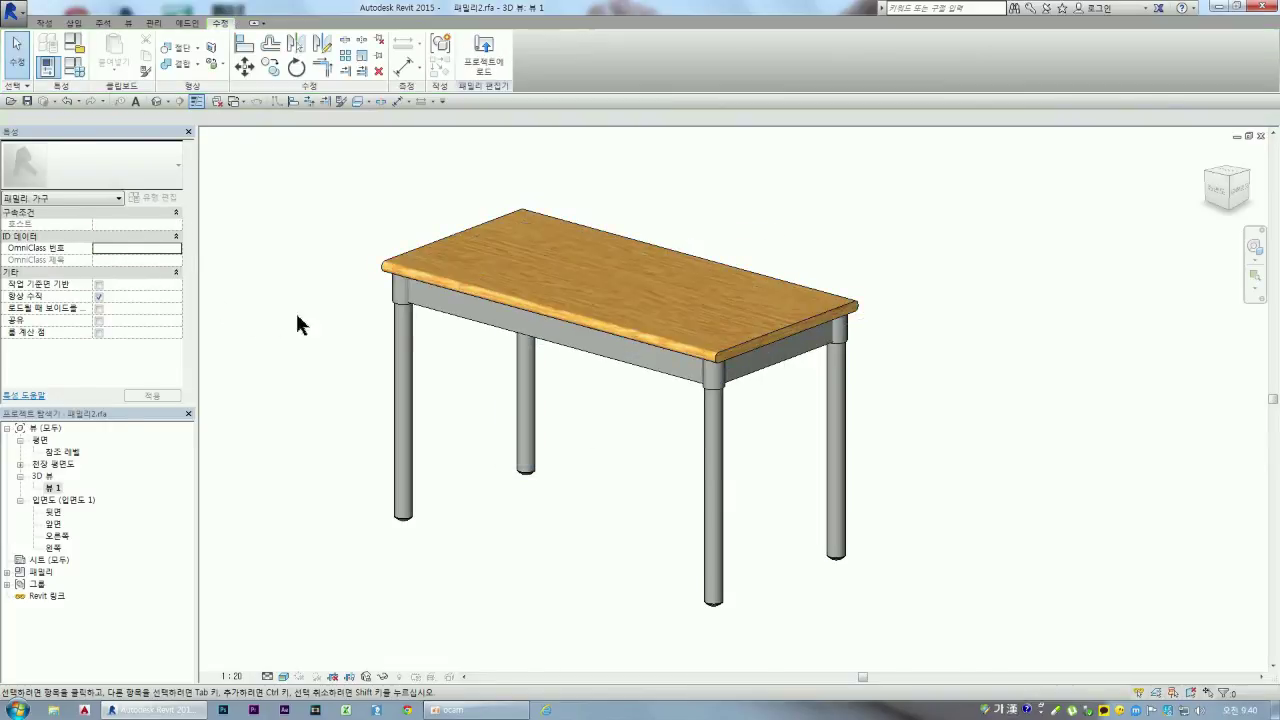
# Step: Link the apron extrusions' material to the 지지대 parameter
pyautogui.click(466, 325)
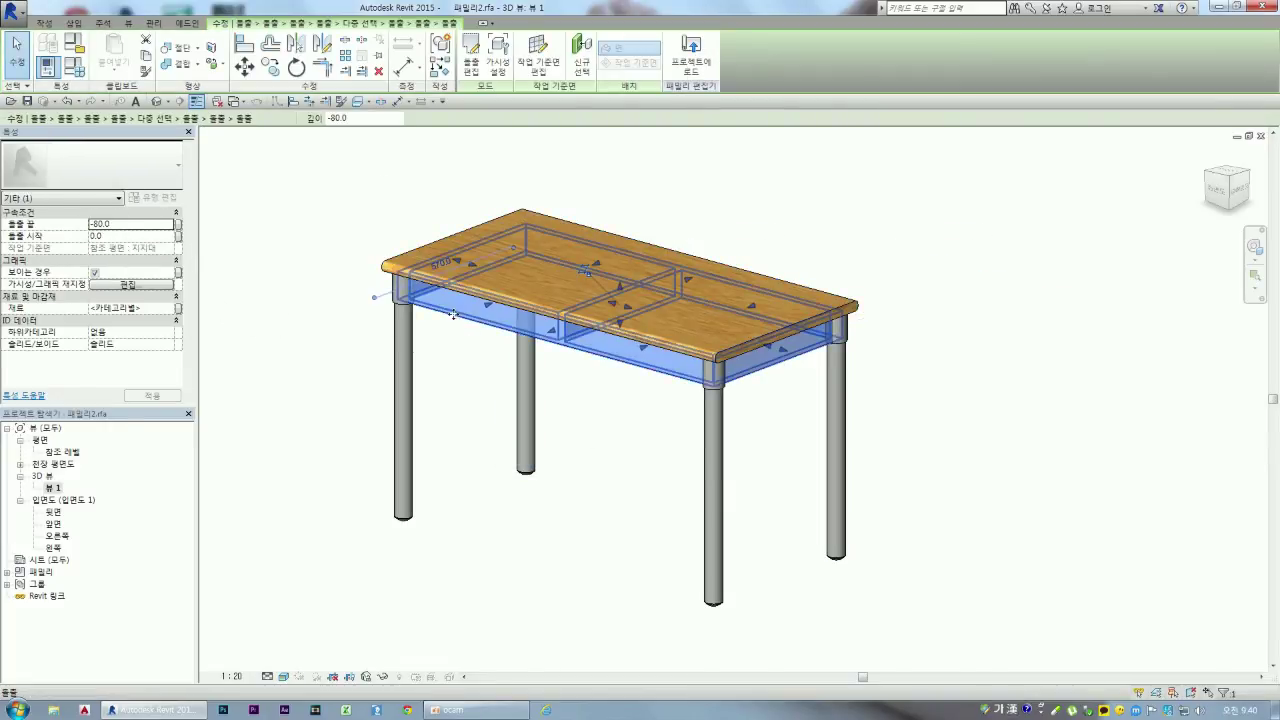
pyautogui.click(177, 309)
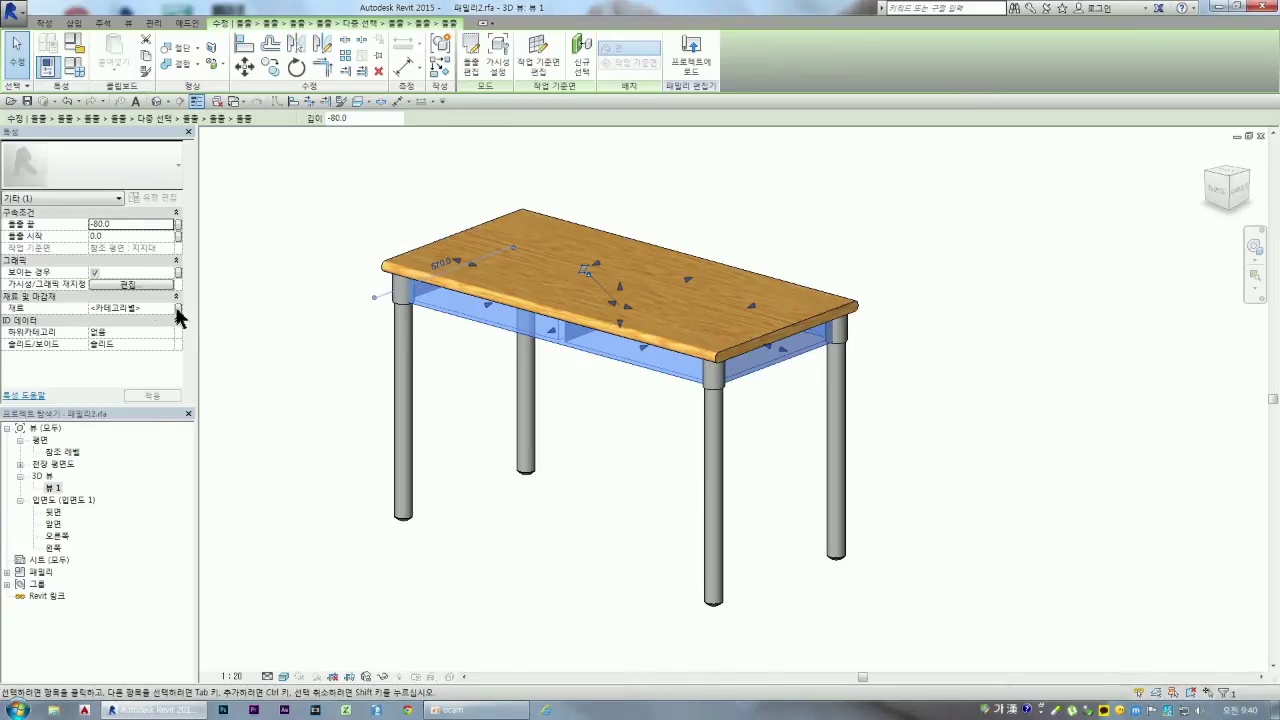
pyautogui.click(536, 339)
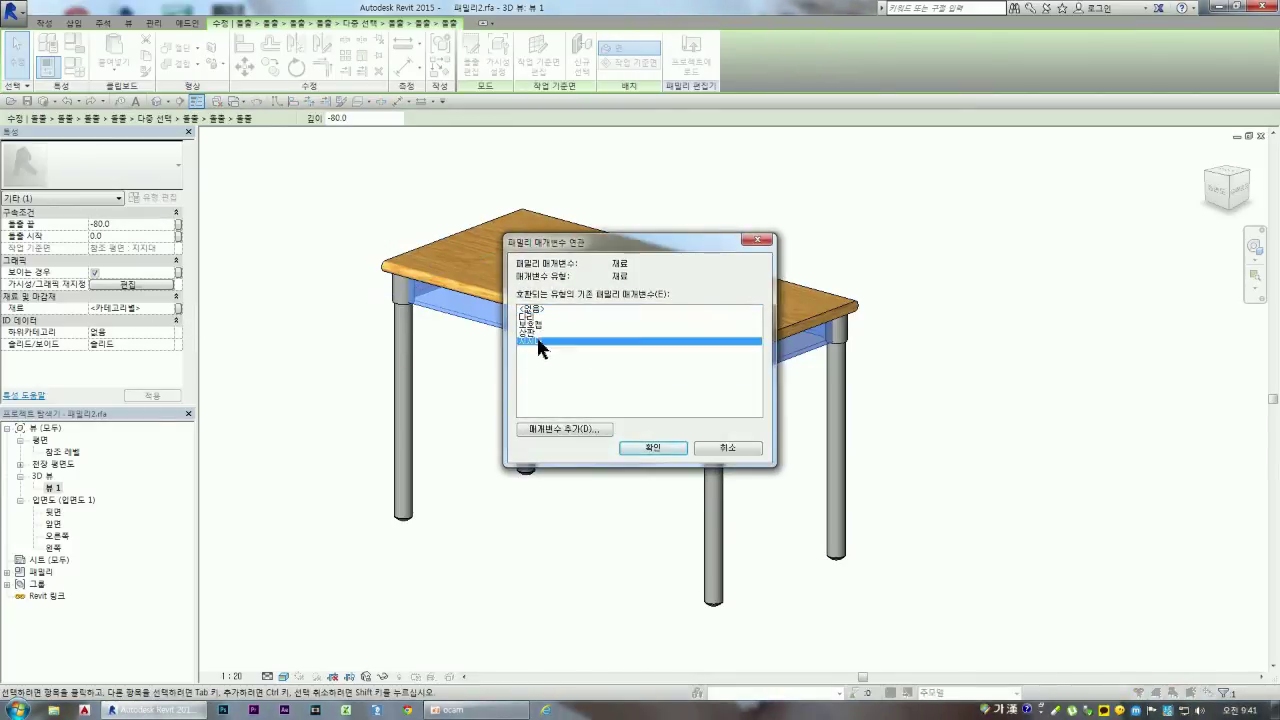
pyautogui.click(650, 447)
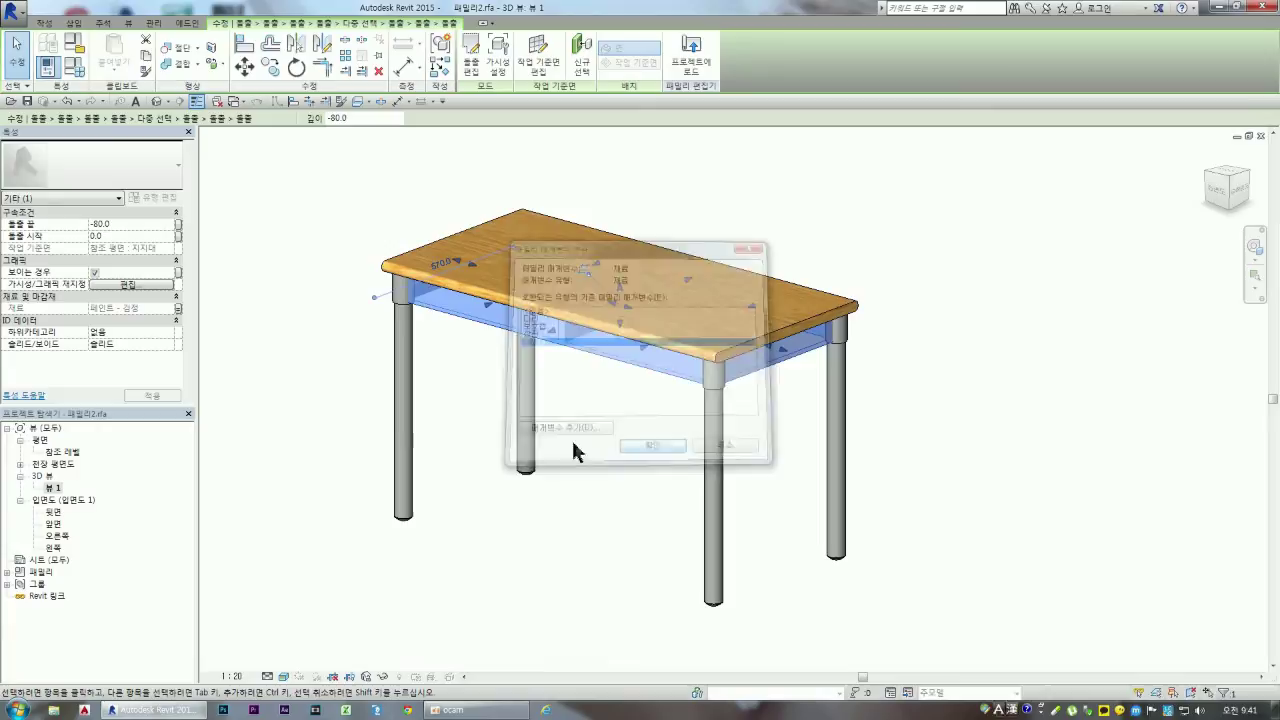
pyautogui.click(335, 380)
# Step: Link the leg-top blocks' material to the 보호캡 parameter
pyautogui.click(398, 306)
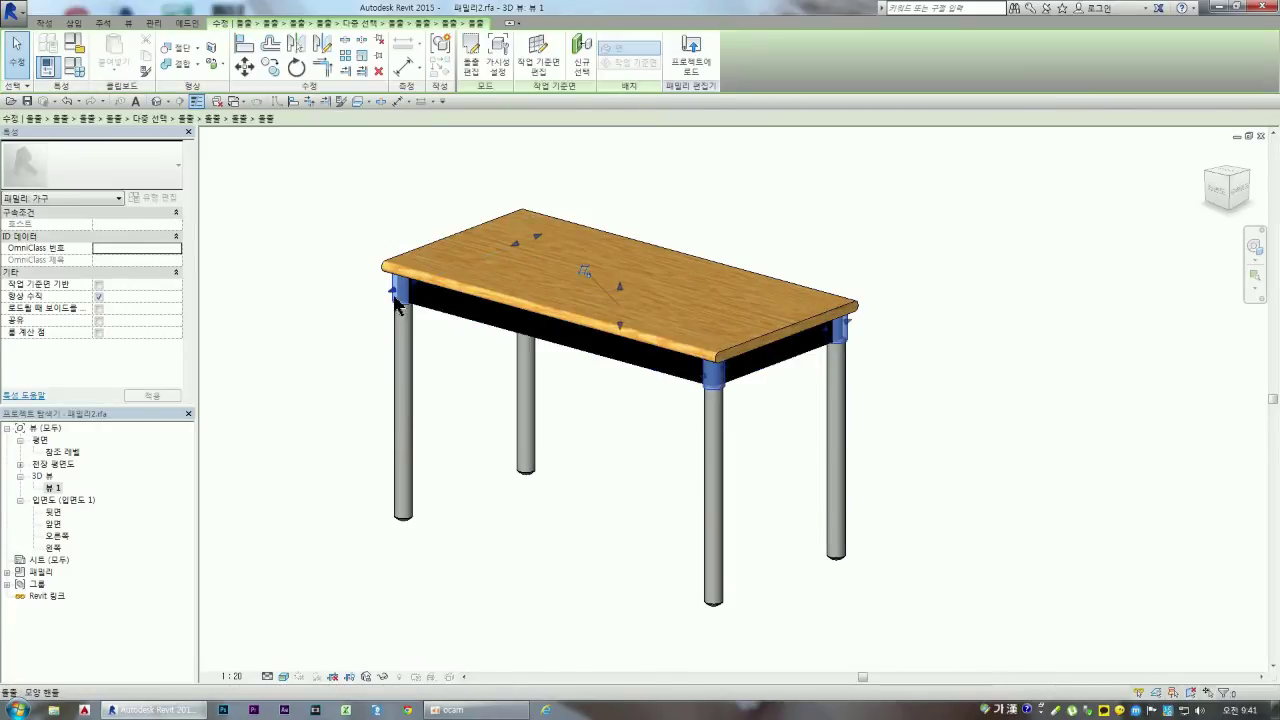
pyautogui.click(179, 310)
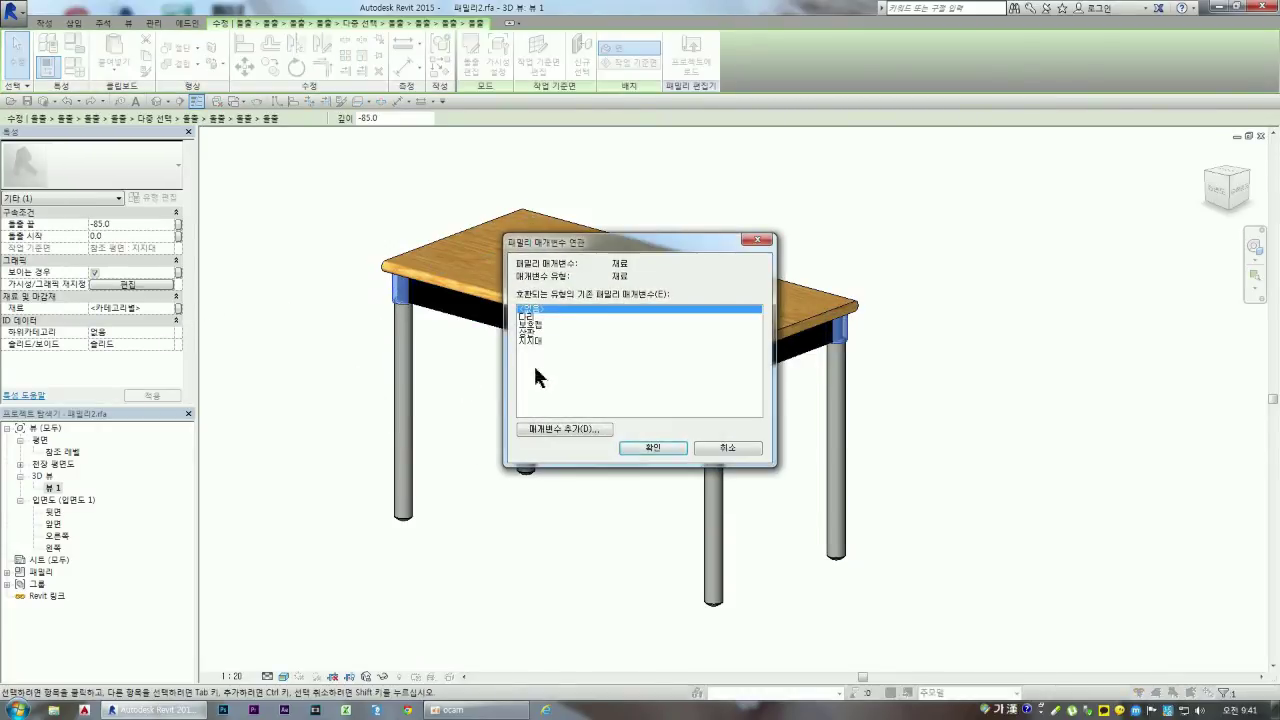
pyautogui.click(537, 326)
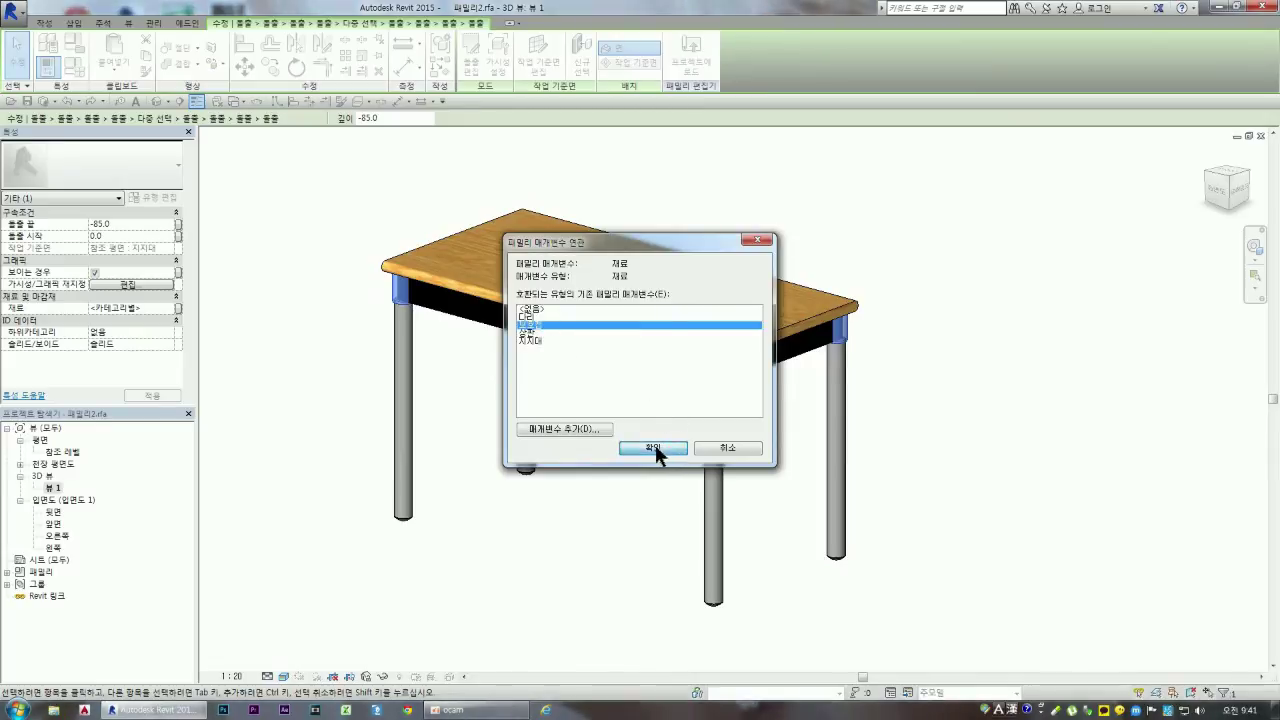
pyautogui.click(652, 447)
pyautogui.click(330, 368)
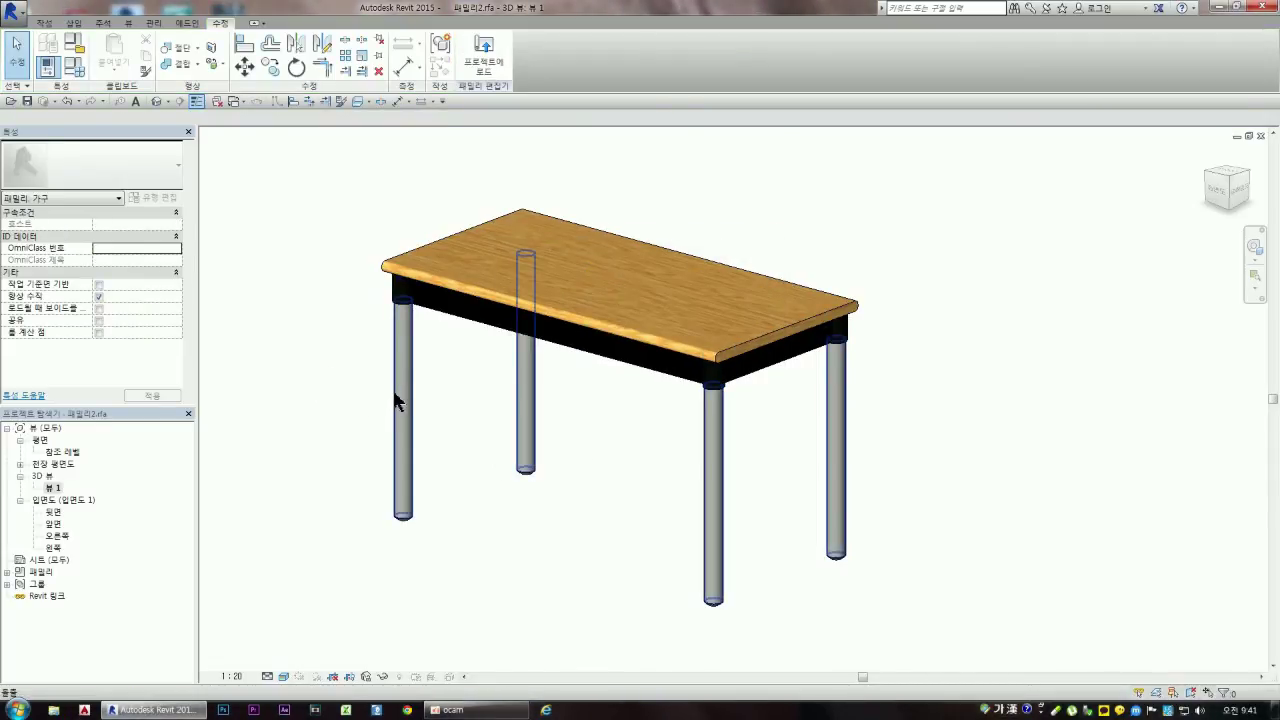
# Step: Review the family type values, then select the four leg-top blocks
pyautogui.click(73, 69)
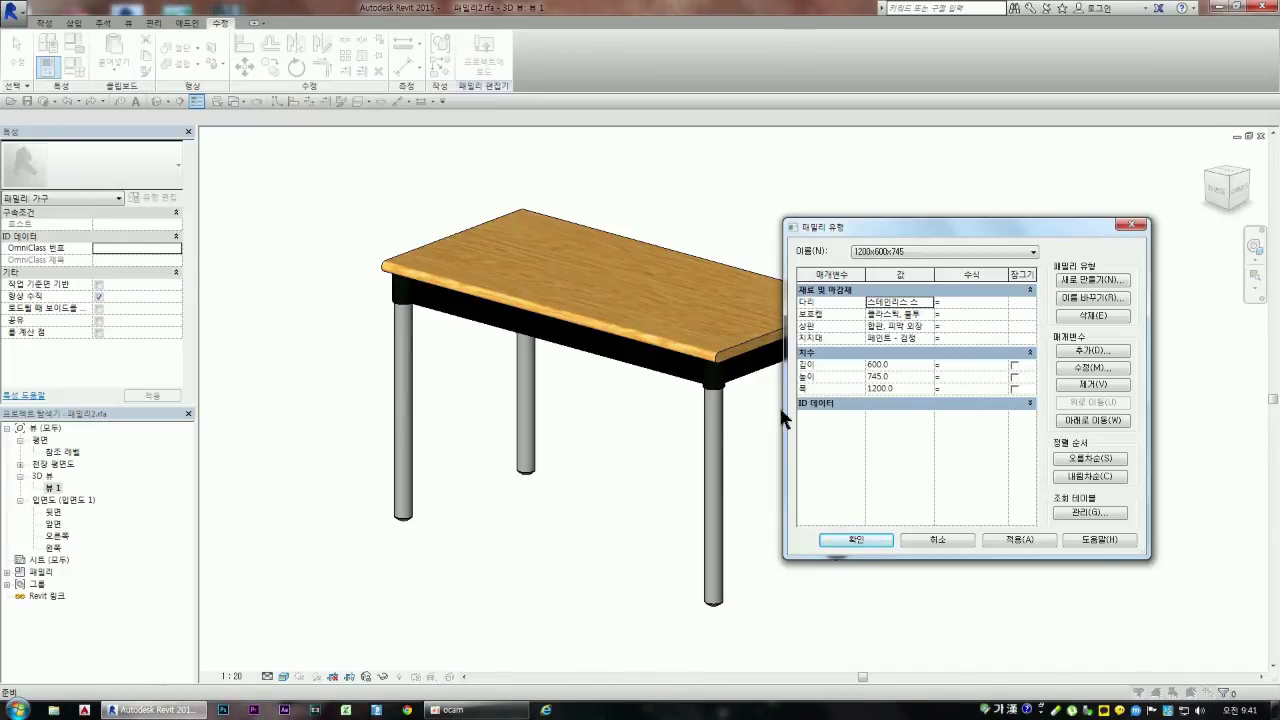
pyautogui.click(942, 537)
pyautogui.click(397, 310)
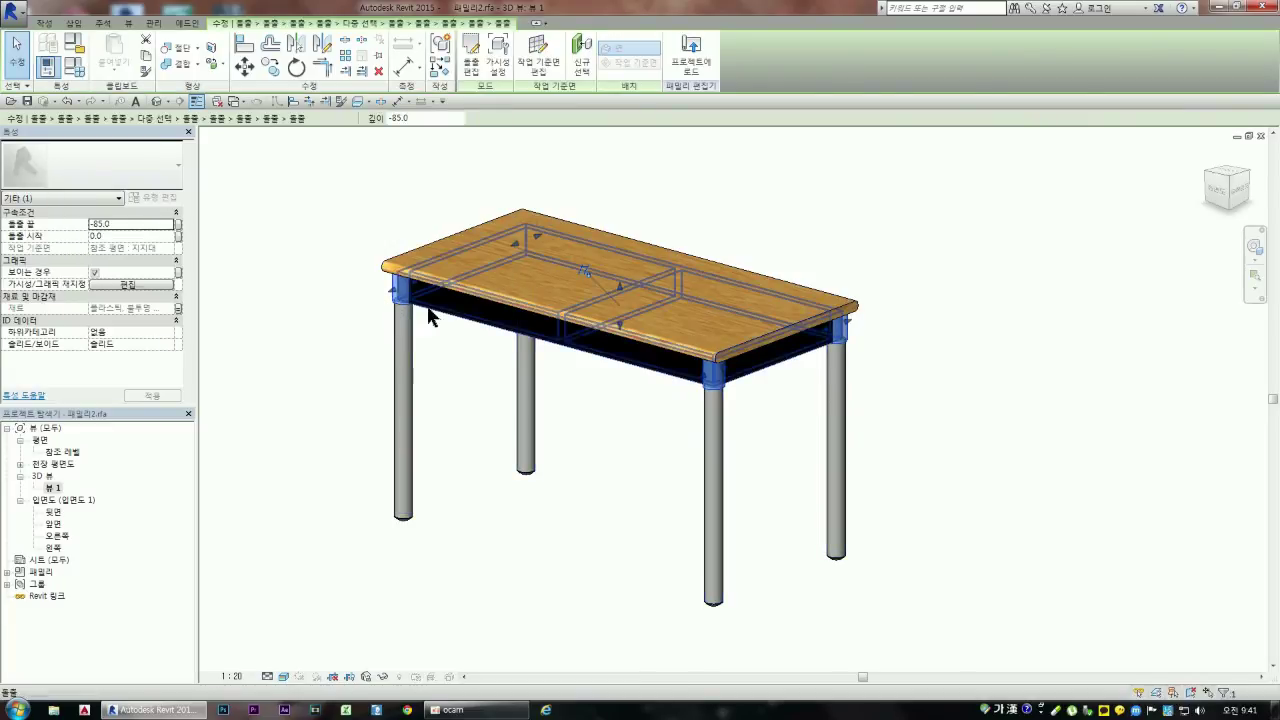
pyautogui.click(436, 313)
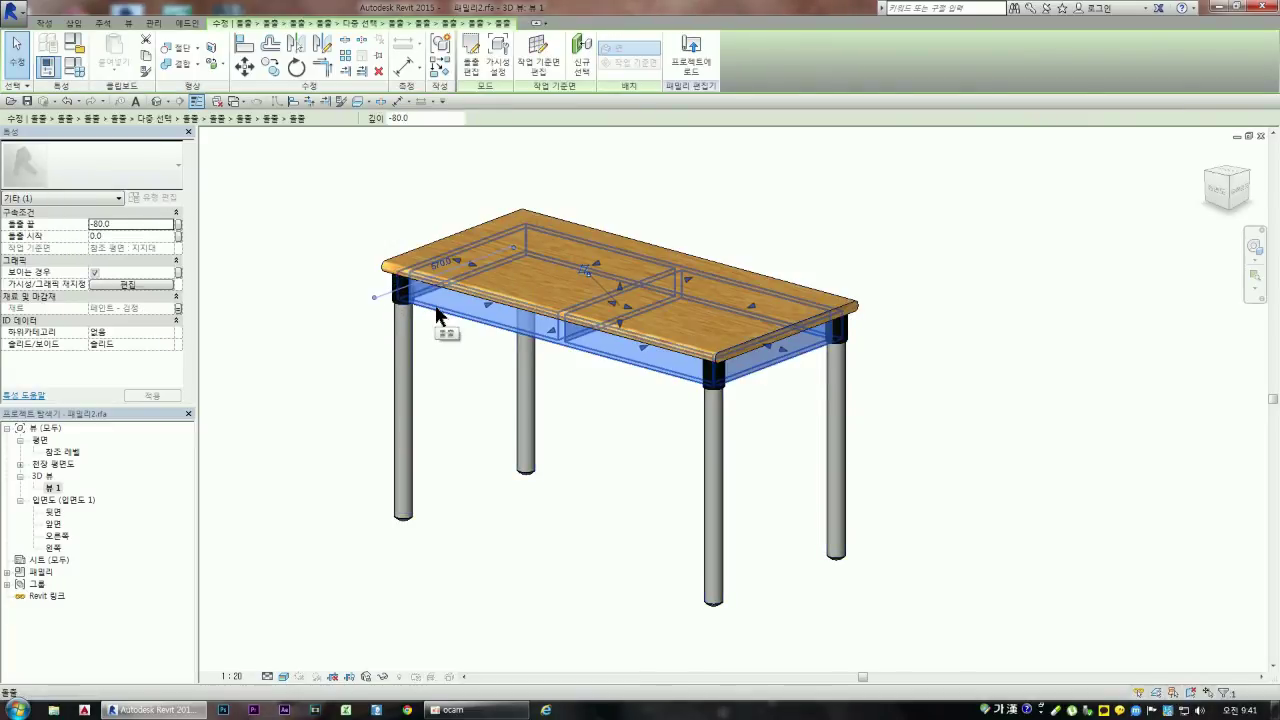
pyautogui.click(403, 299)
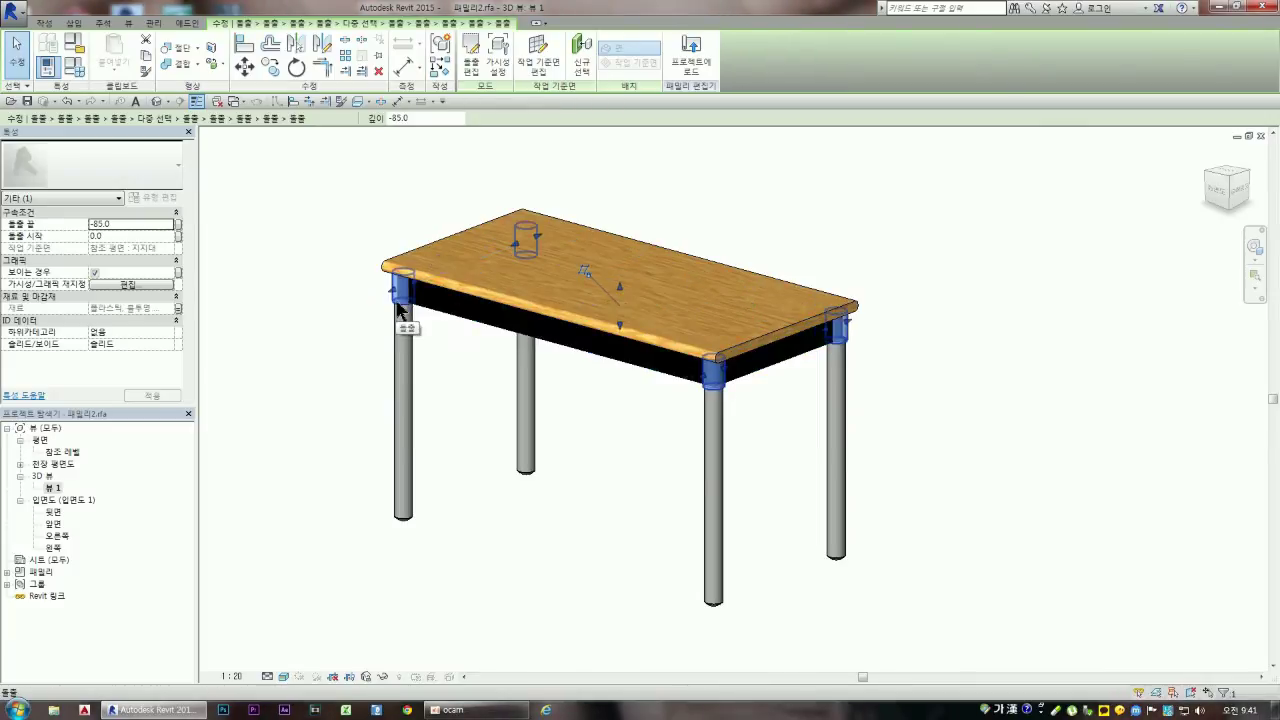
pyautogui.click(455, 322)
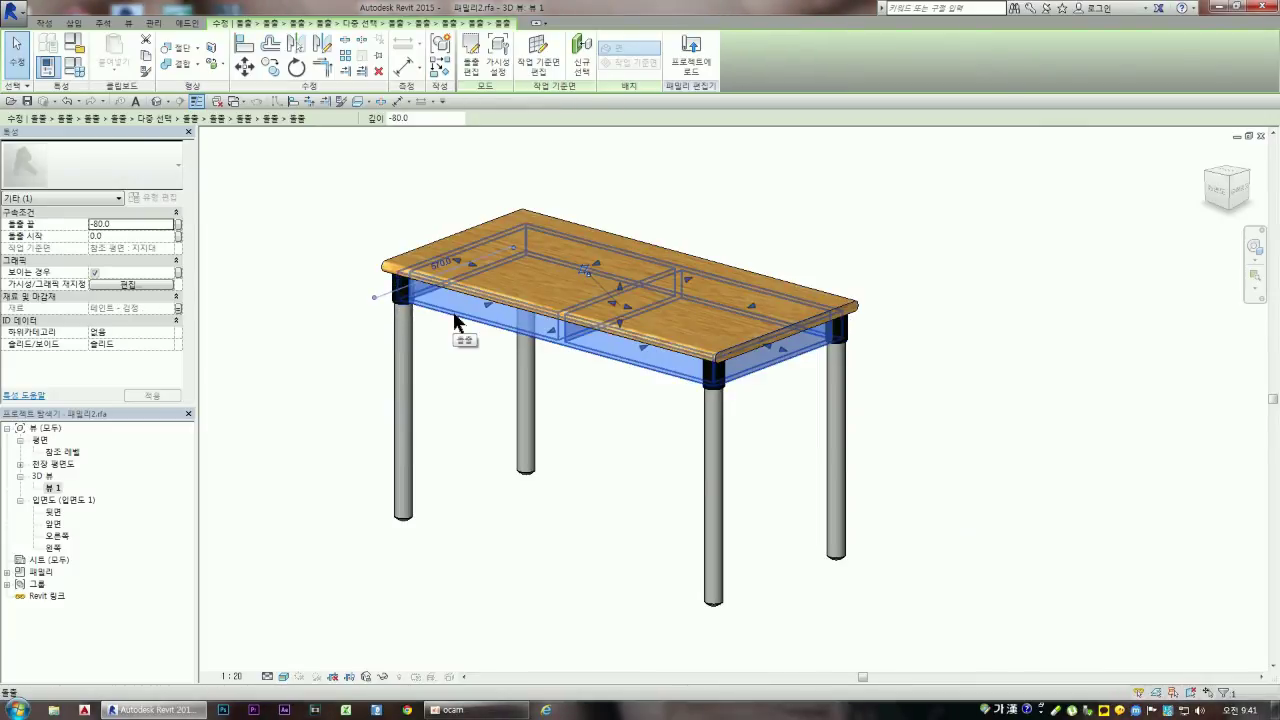
pyautogui.click(400, 302)
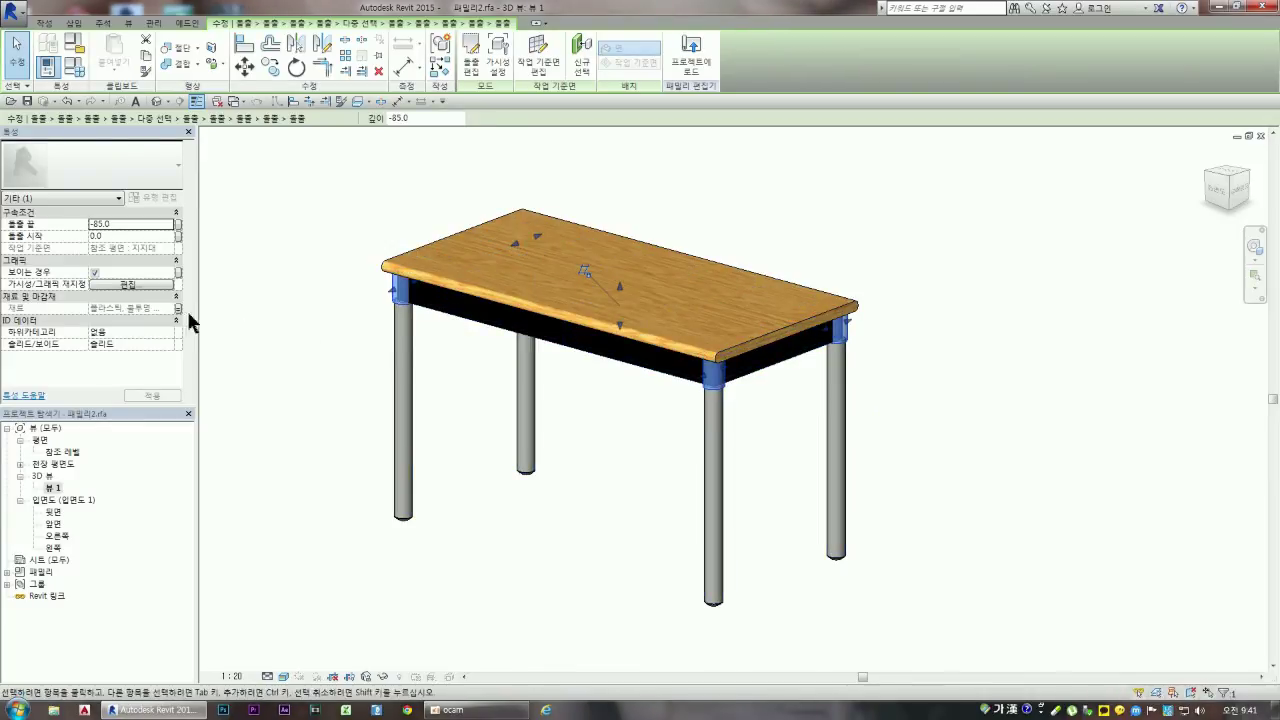
pyautogui.click(292, 330)
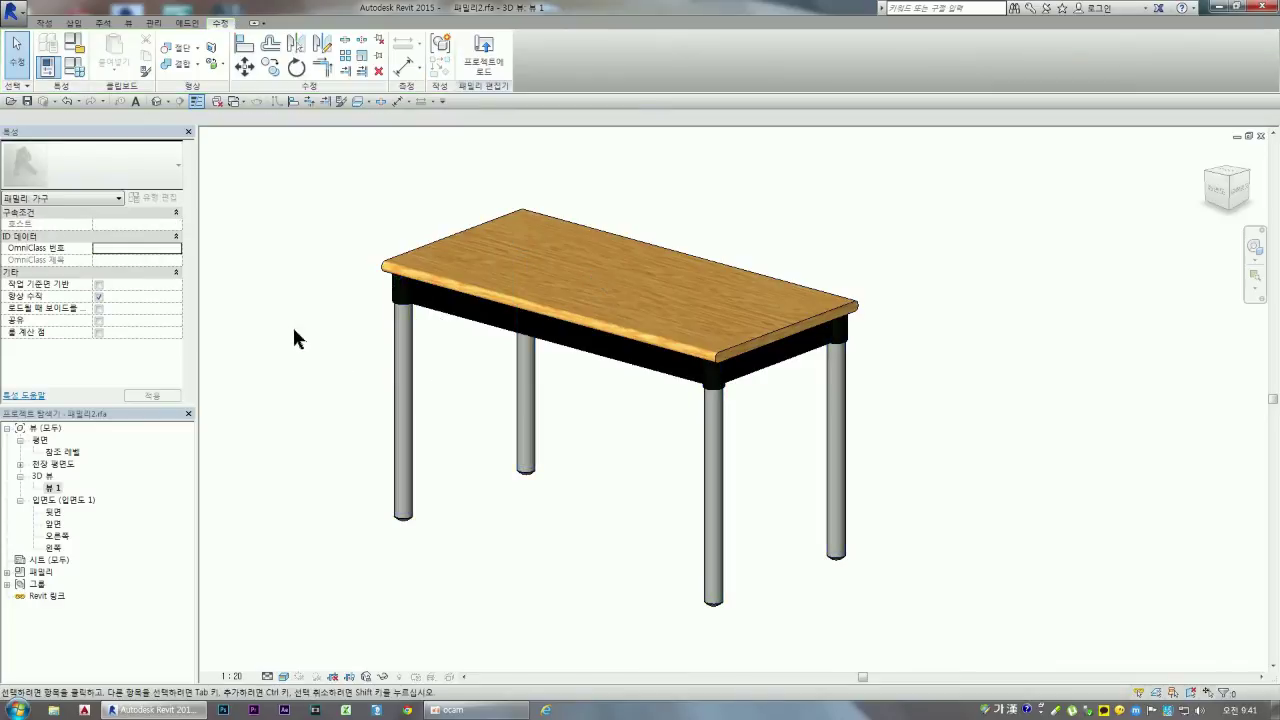
pyautogui.click(462, 332)
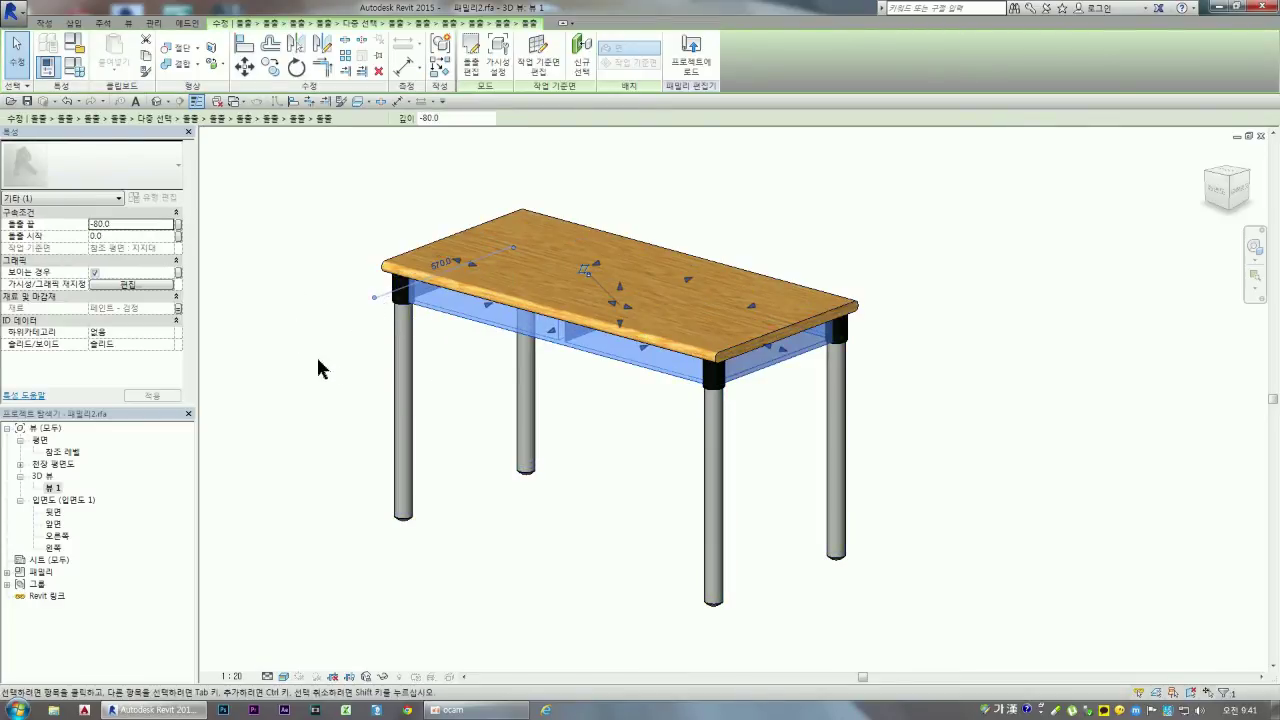
pyautogui.click(286, 348)
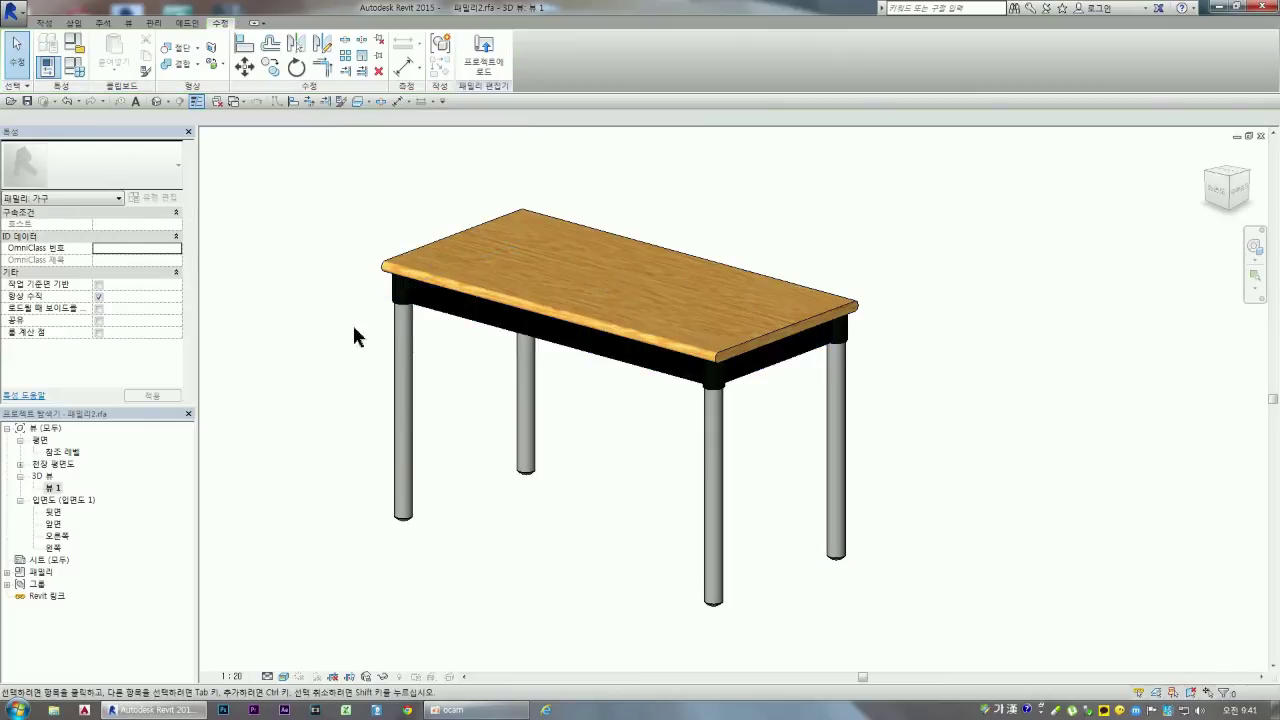
pyautogui.click(400, 290)
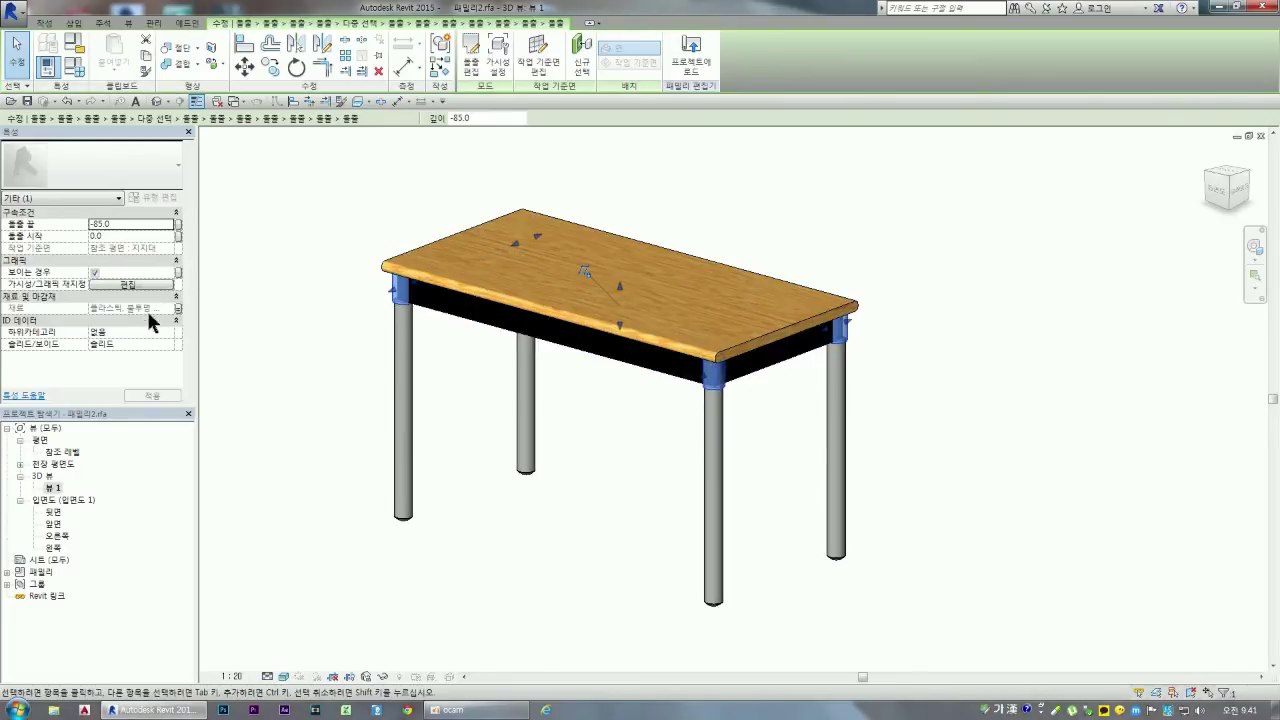
# Step: Re-link the leg-top blocks' material to the 지지대 parameter
pyautogui.click(178, 309)
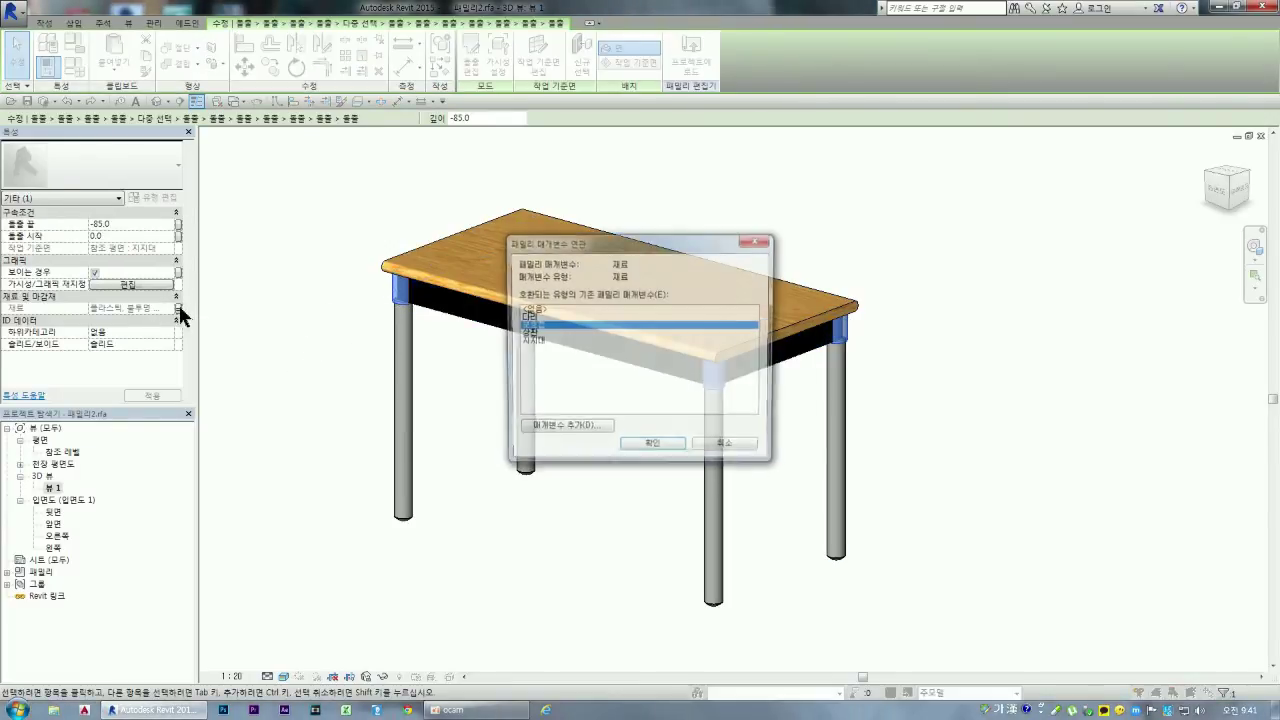
pyautogui.click(533, 340)
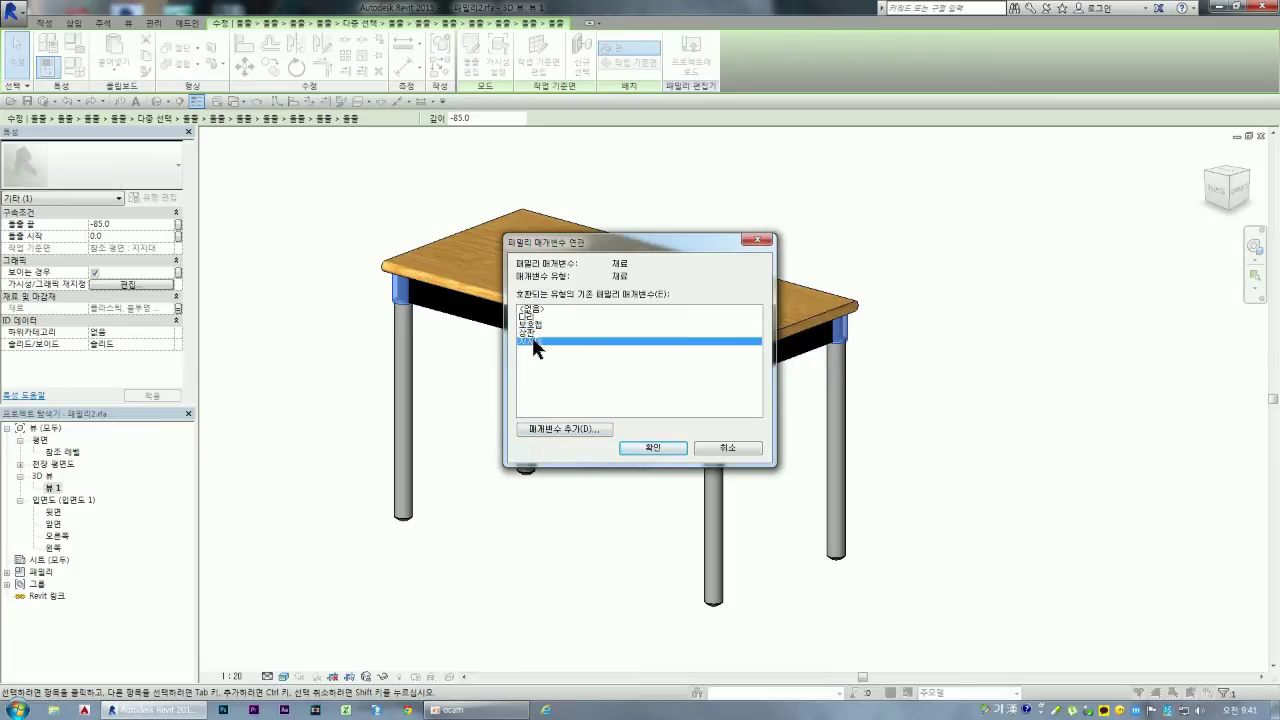
pyautogui.click(653, 448)
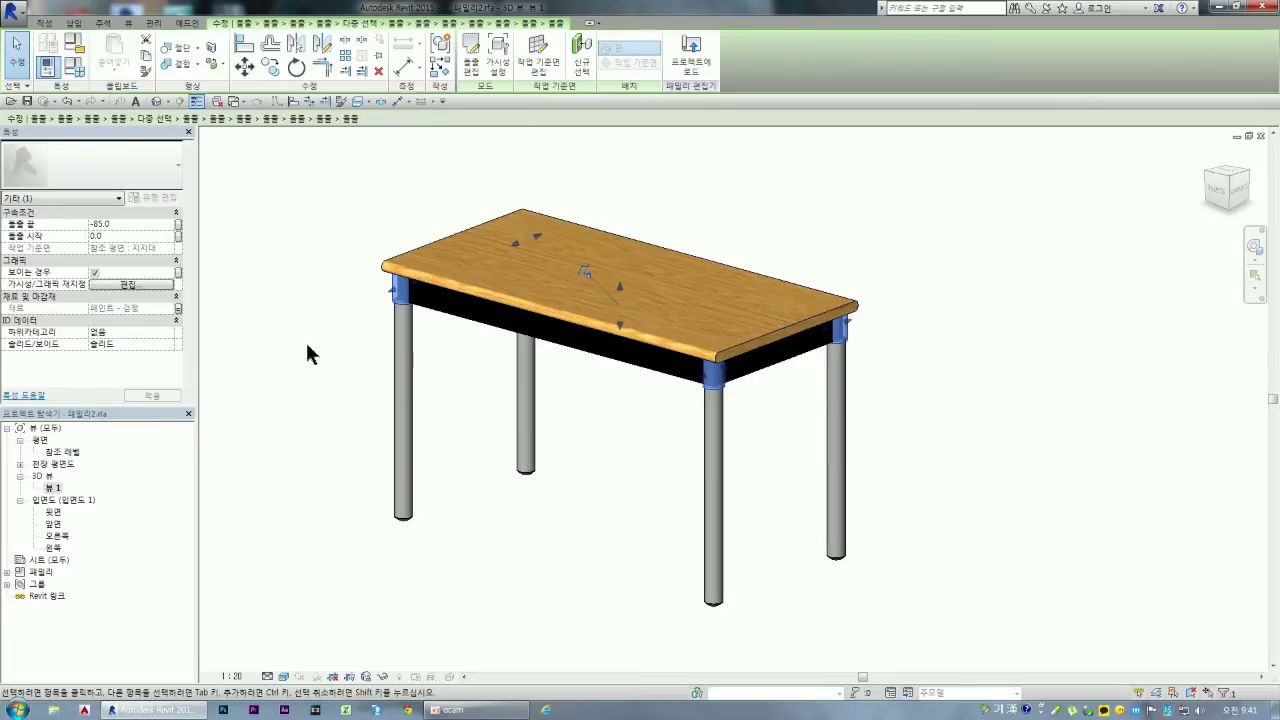
pyautogui.click(309, 357)
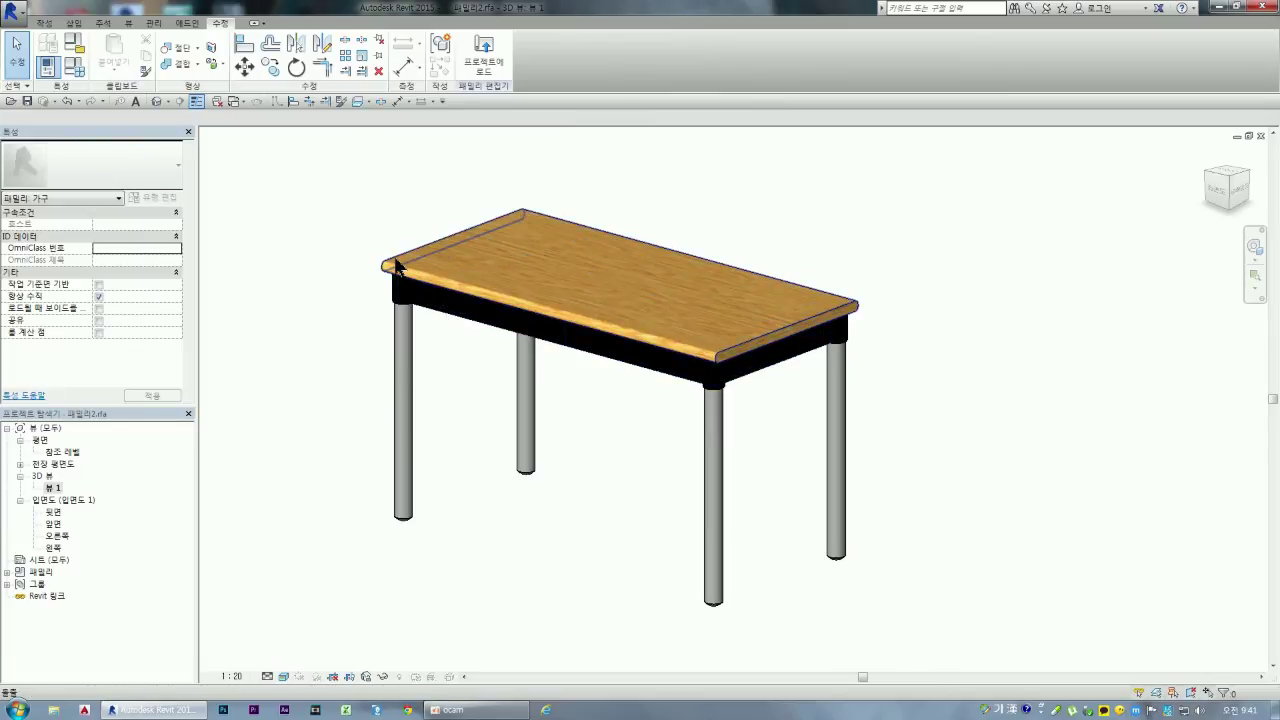
pyautogui.click(406, 272)
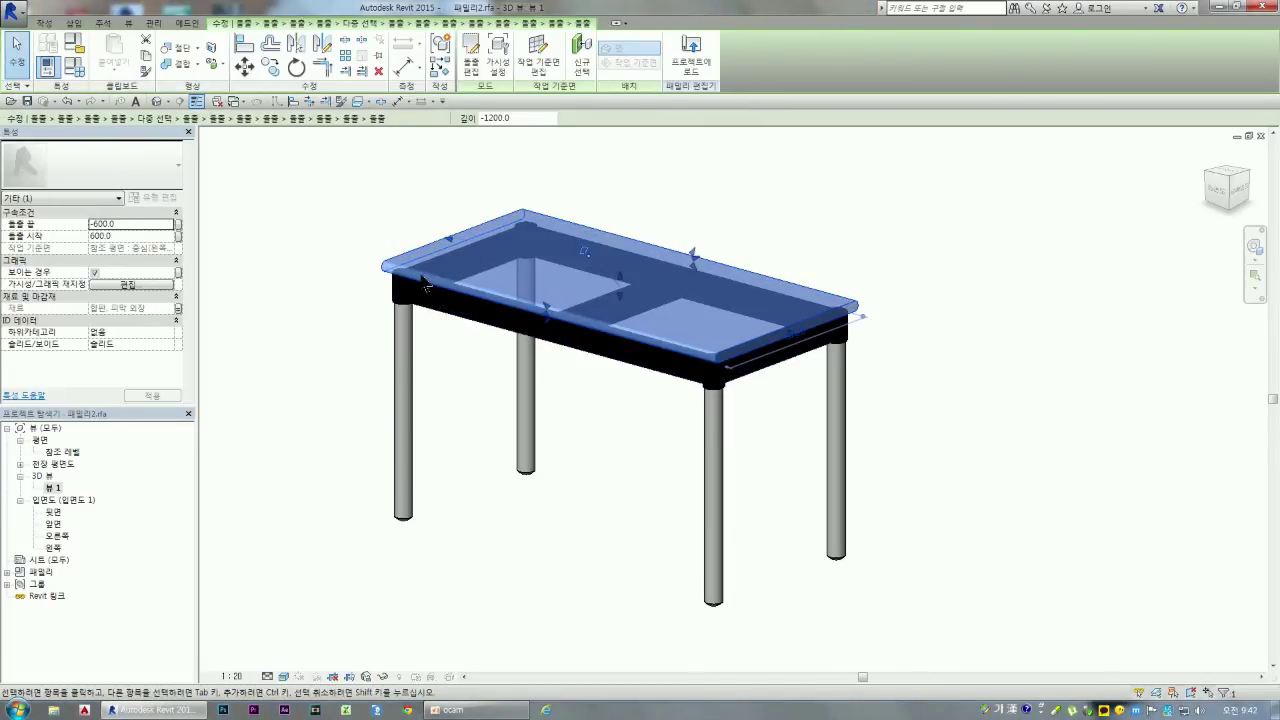
pyautogui.click(73, 66)
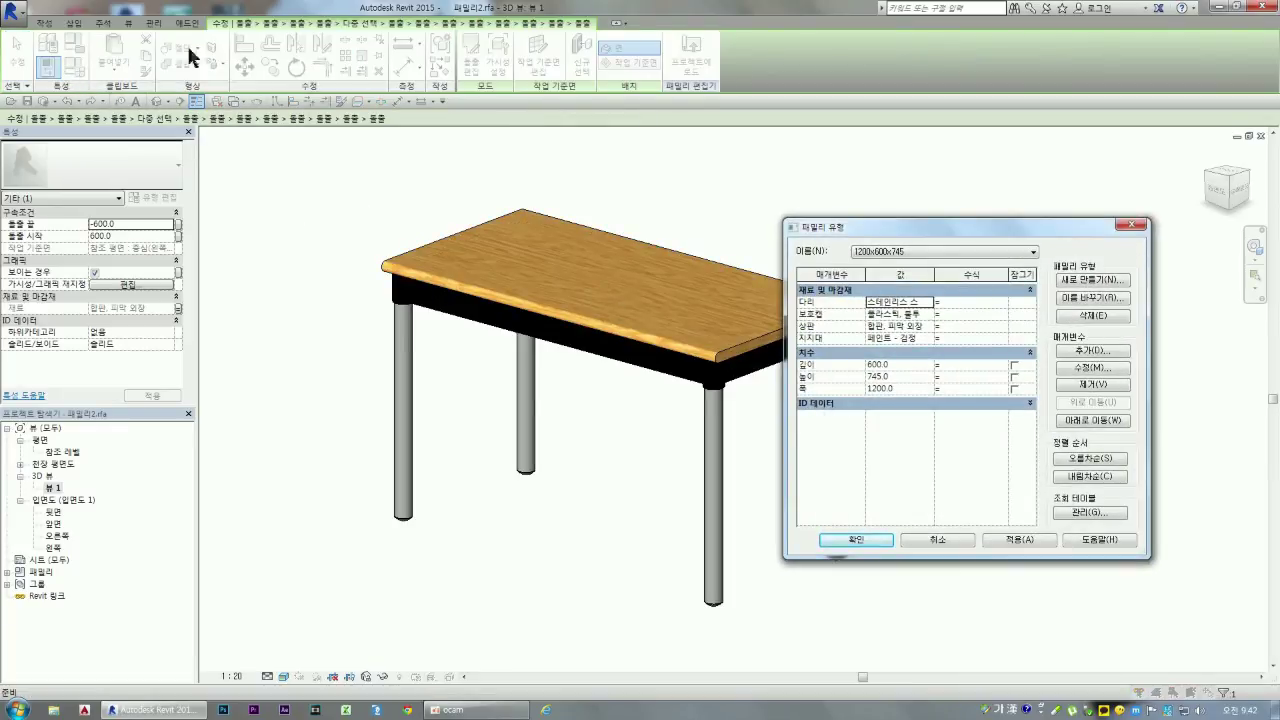
pyautogui.click(1131, 226)
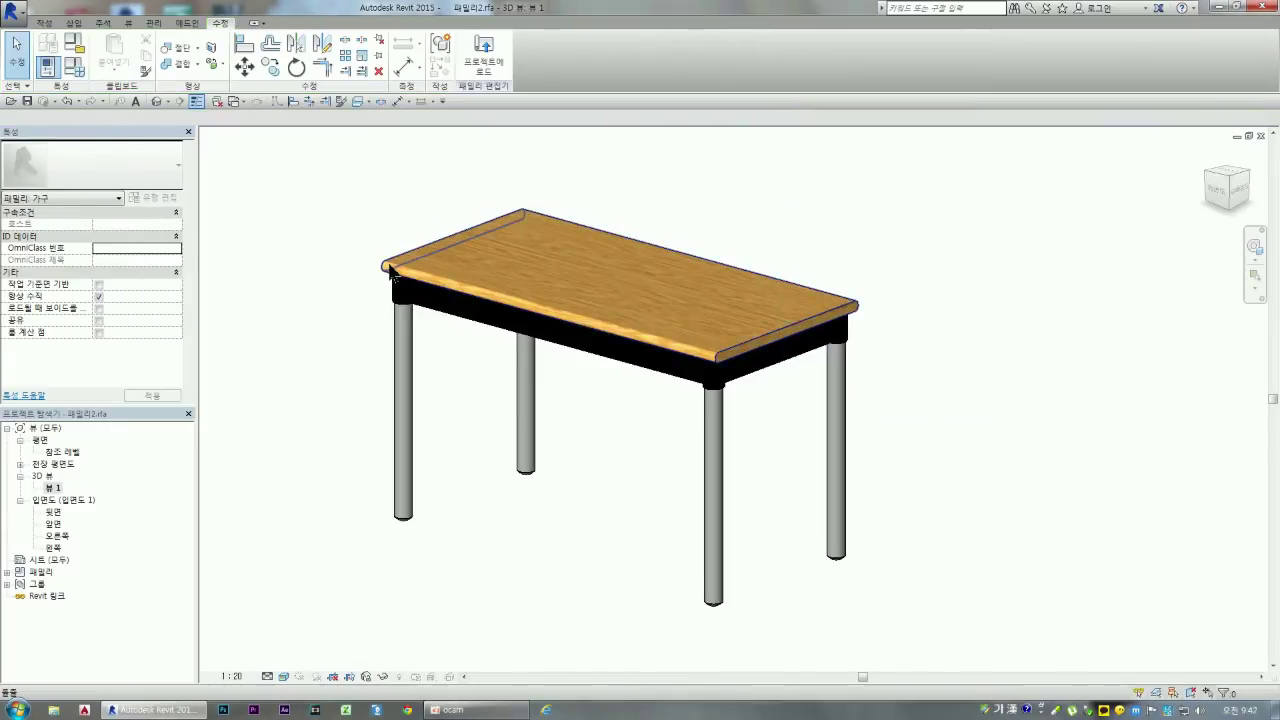
pyautogui.click(380, 268)
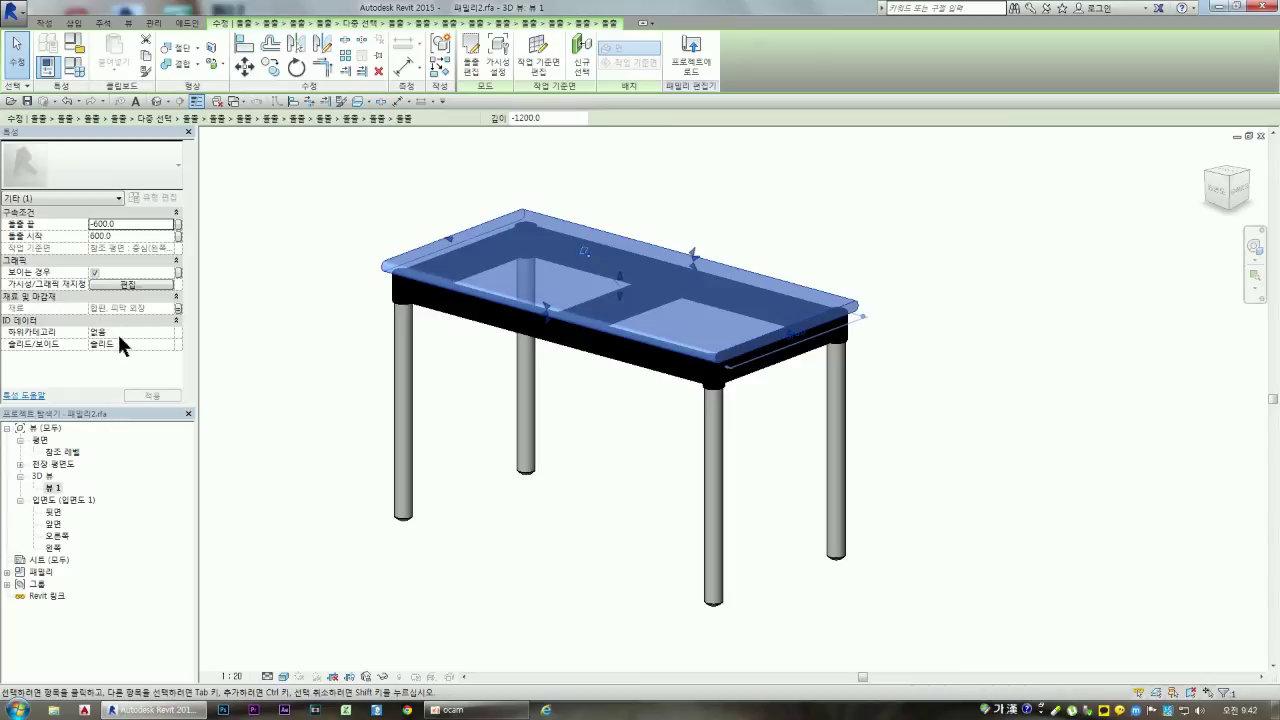
pyautogui.click(152, 333)
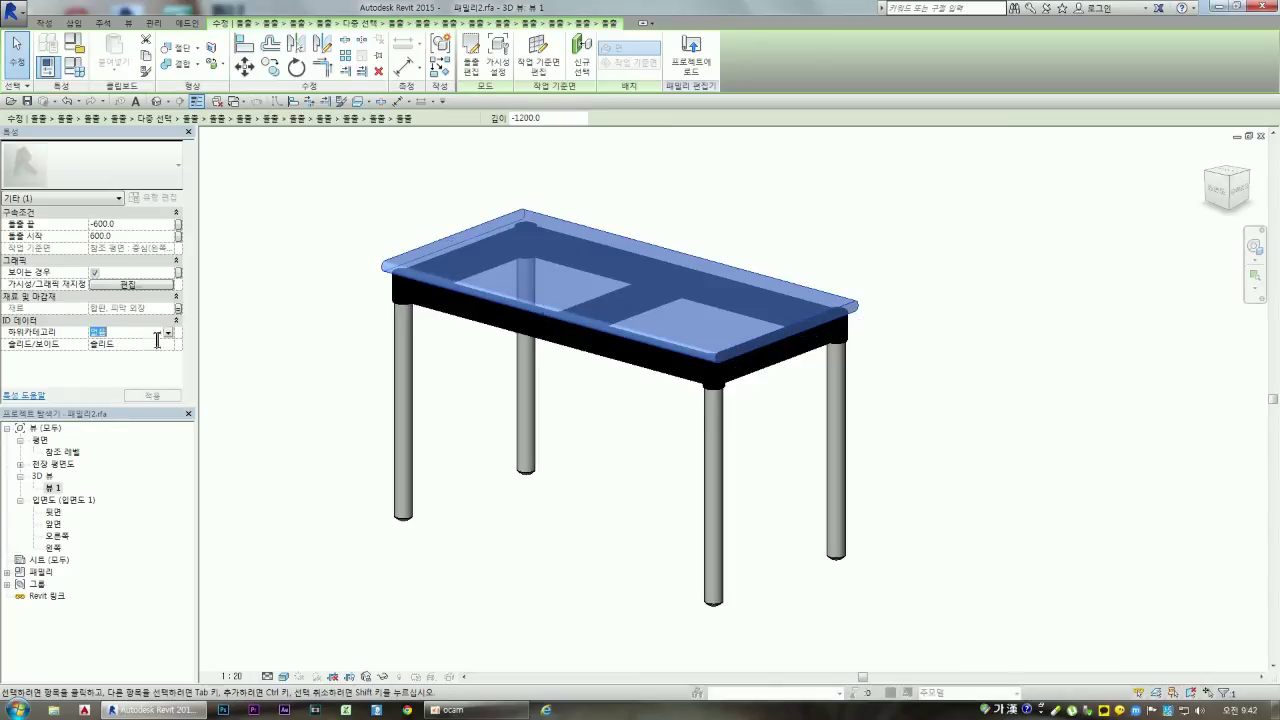
pyautogui.click(170, 333)
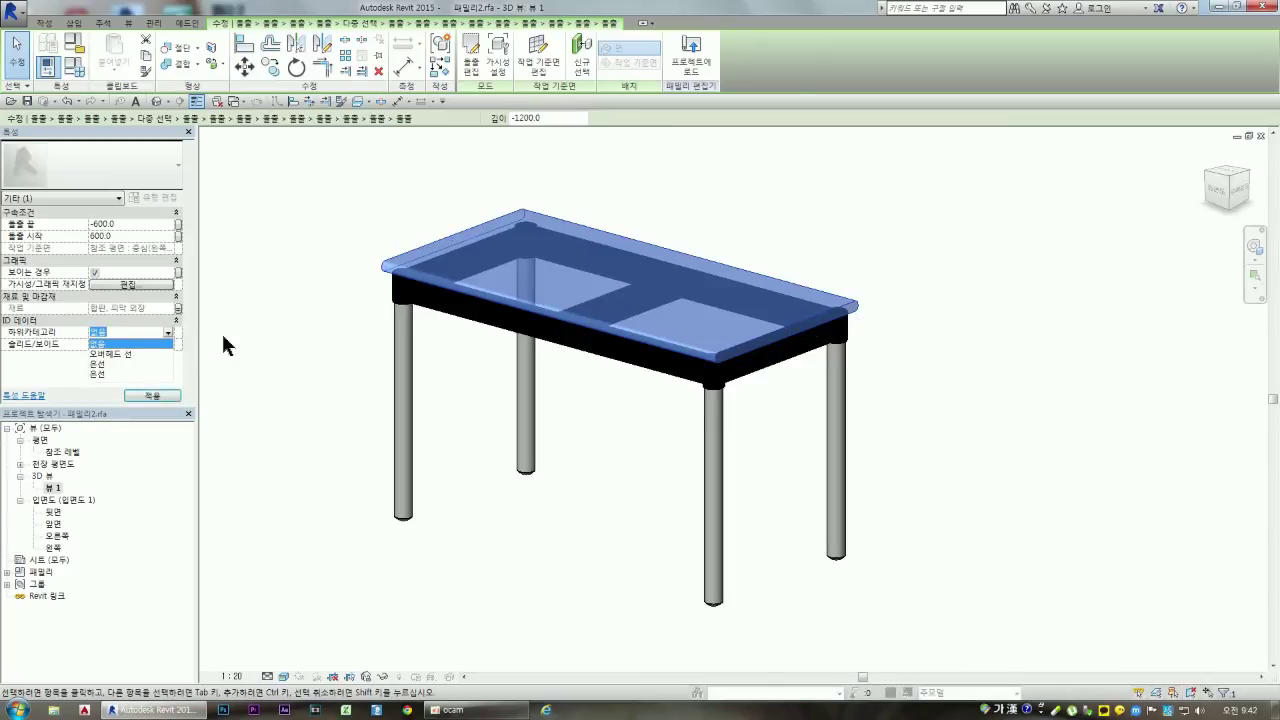
pyautogui.click(142, 342)
pyautogui.click(241, 322)
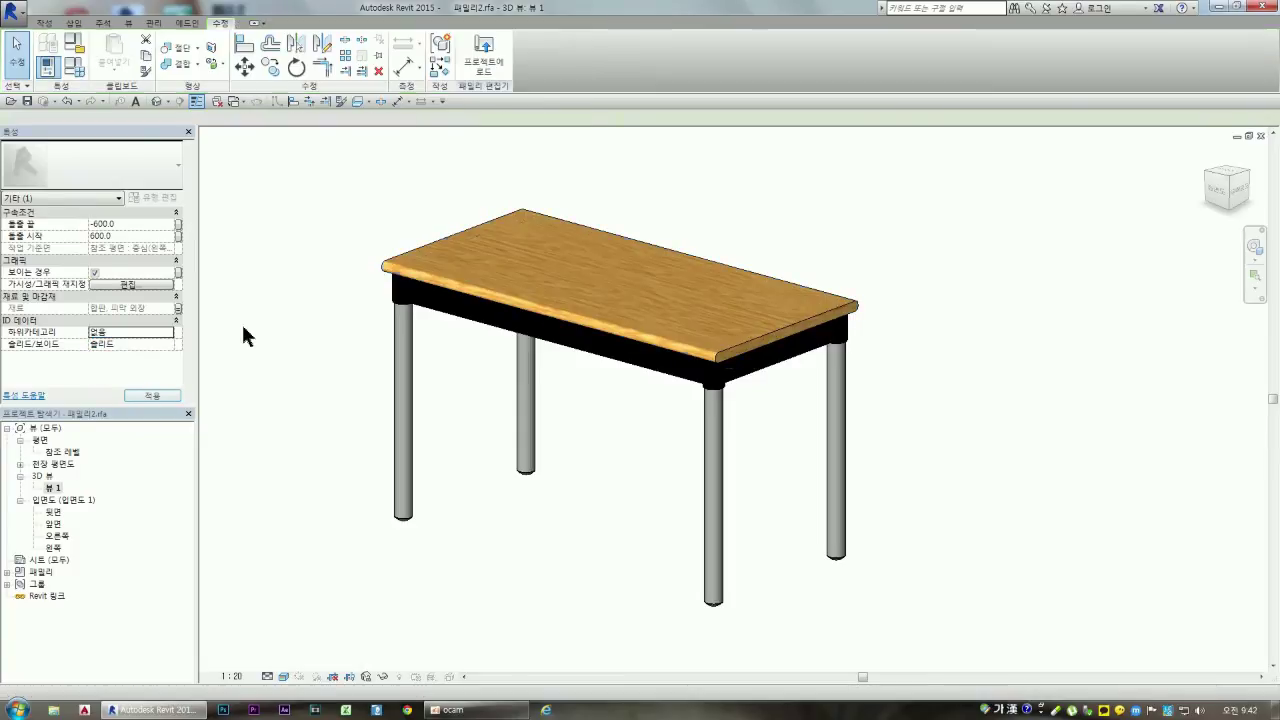
pyautogui.click(388, 270)
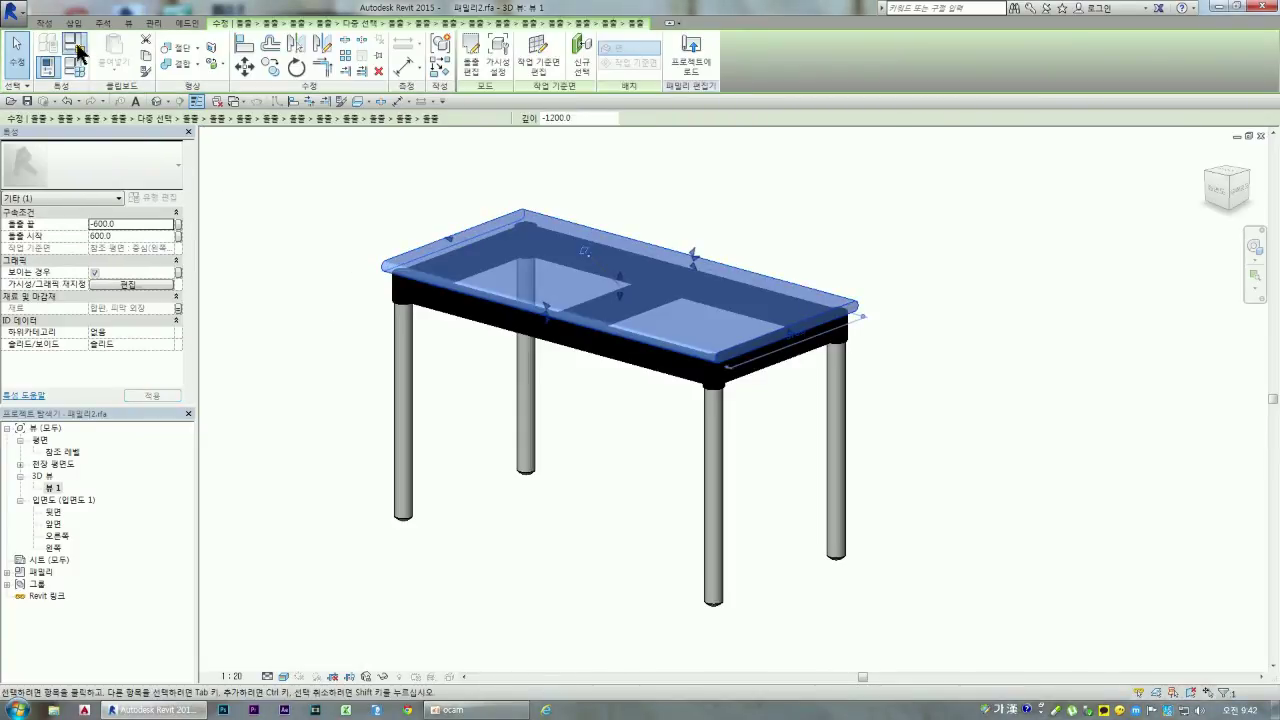
pyautogui.click(74, 45)
pyautogui.click(729, 561)
pyautogui.click(408, 265)
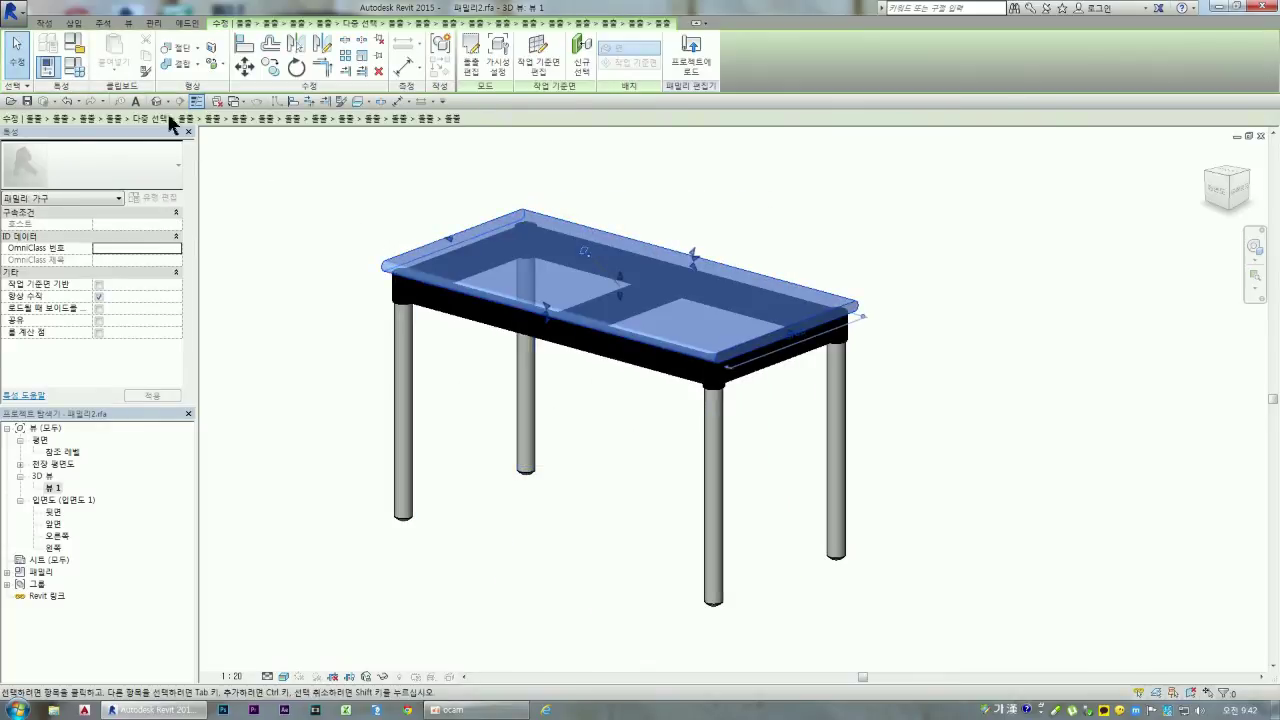
pyautogui.click(74, 66)
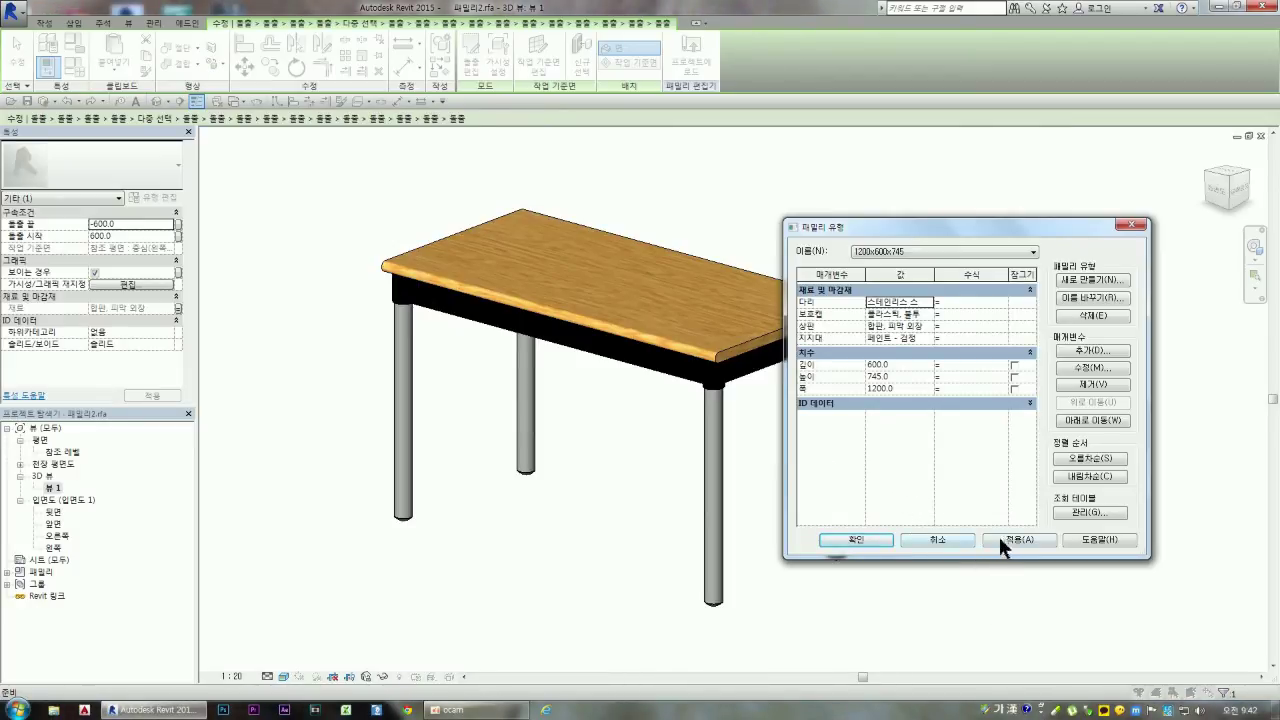
pyautogui.click(937, 539)
pyautogui.click(527, 454)
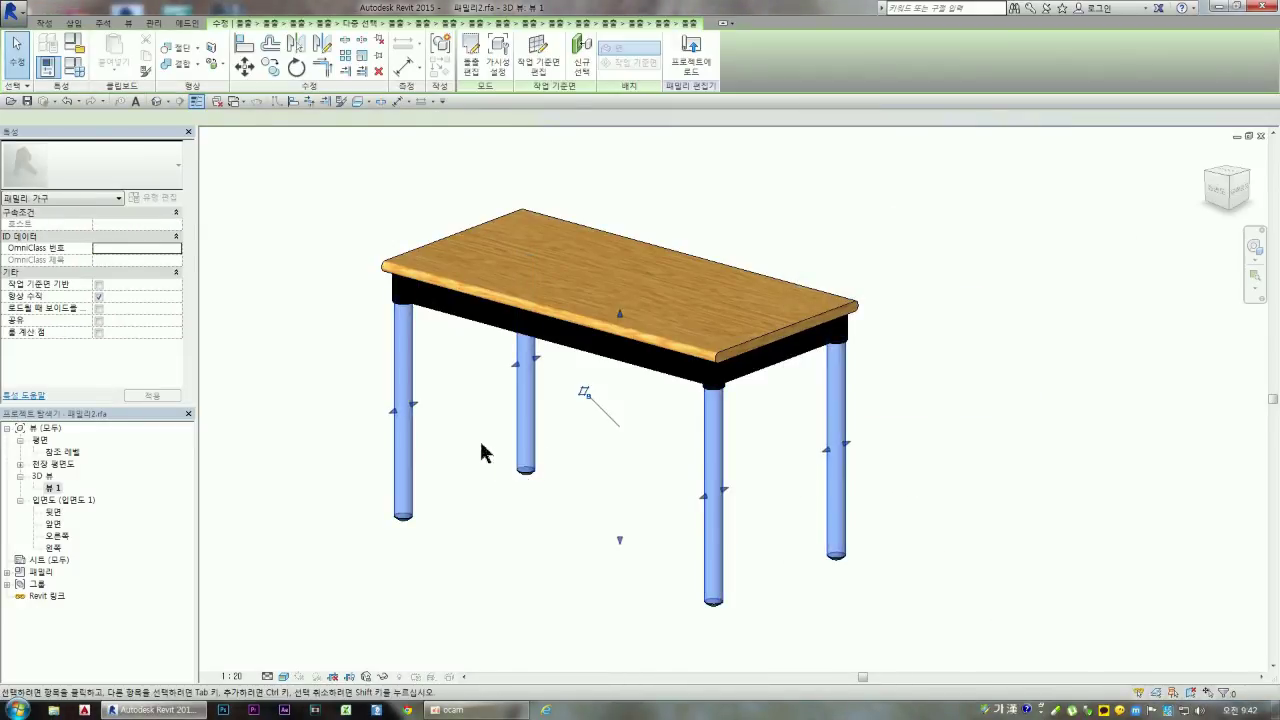
# Step: Link the four table legs' material to the 다리 family parameter (stainless steel)
pyautogui.click(431, 422)
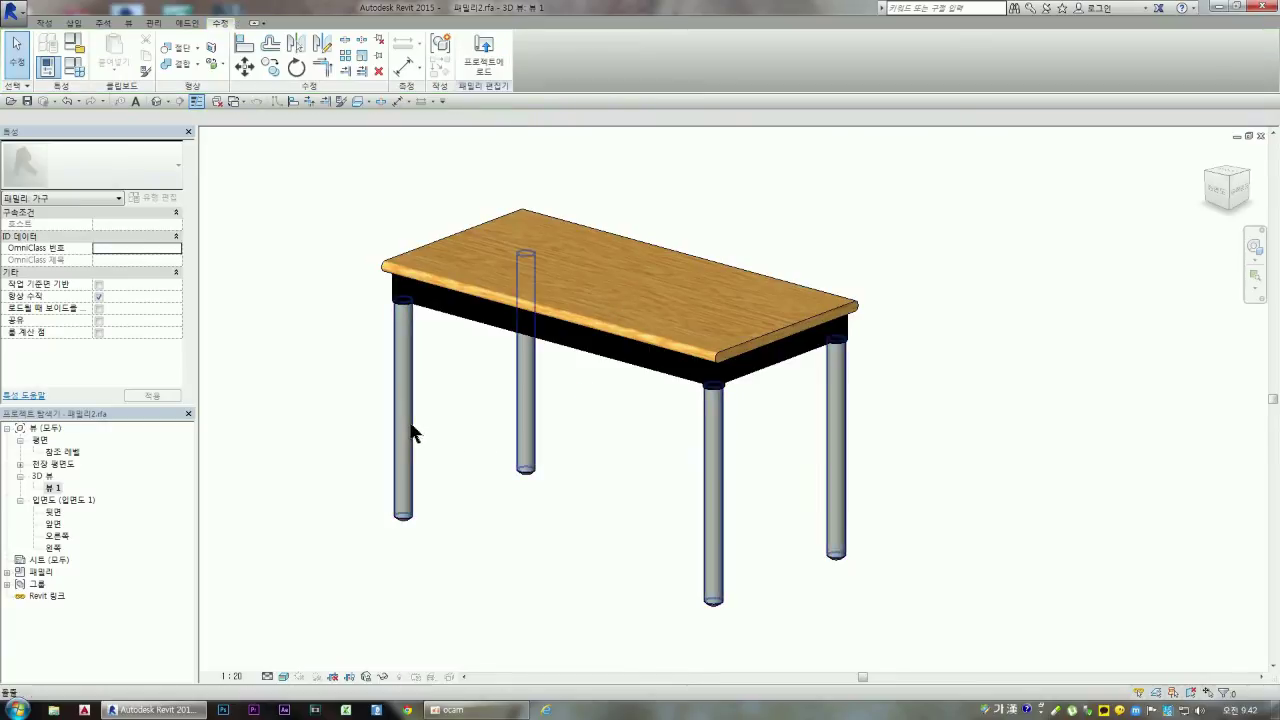
pyautogui.click(418, 435)
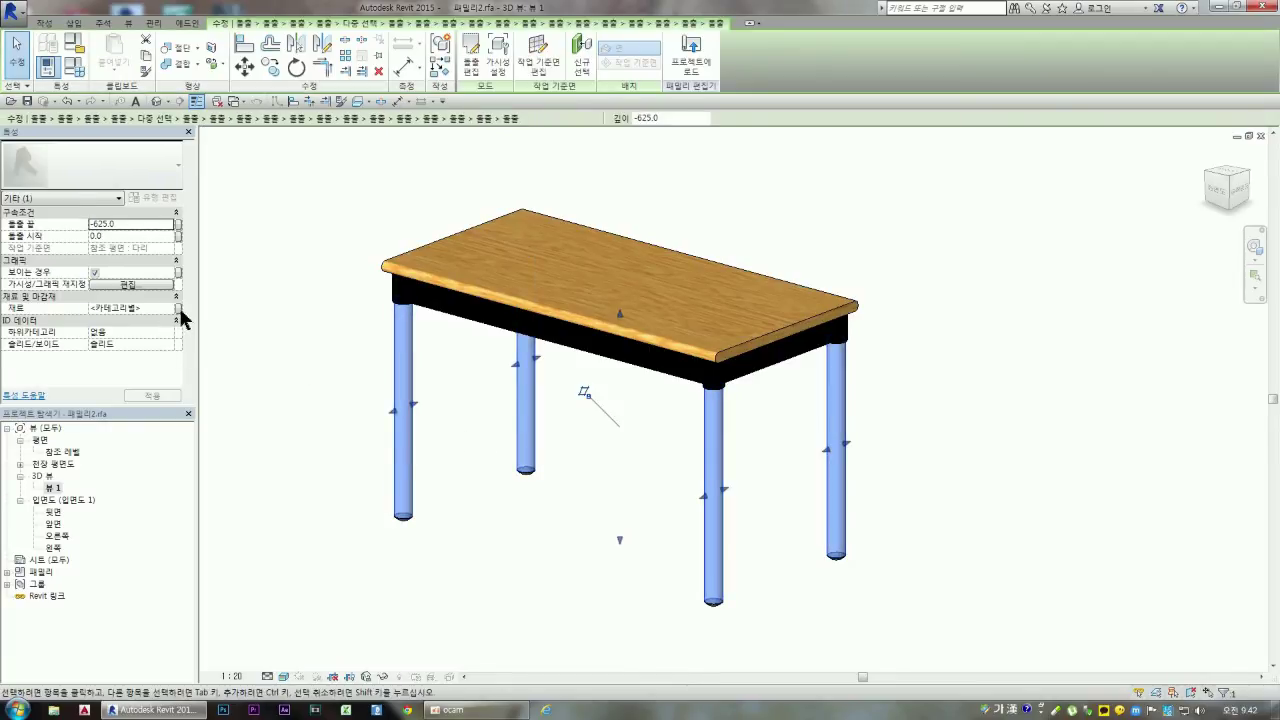
pyautogui.click(181, 311)
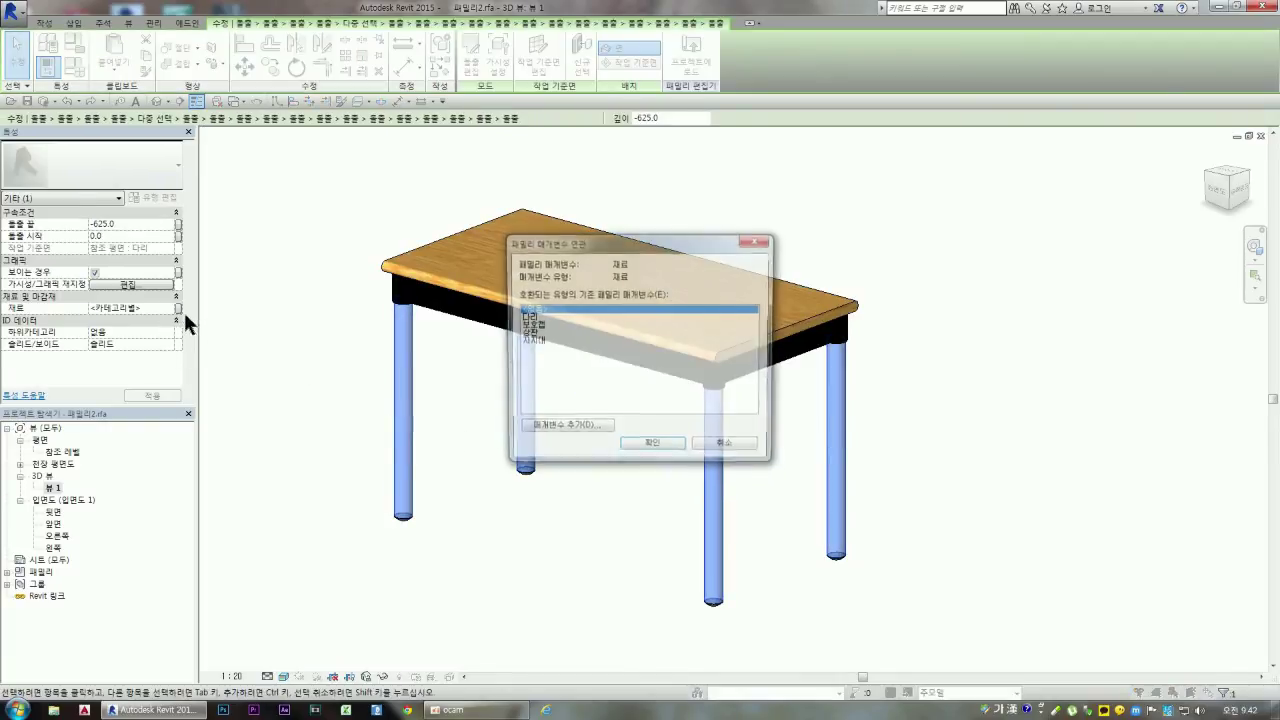
pyautogui.click(530, 317)
pyautogui.click(684, 448)
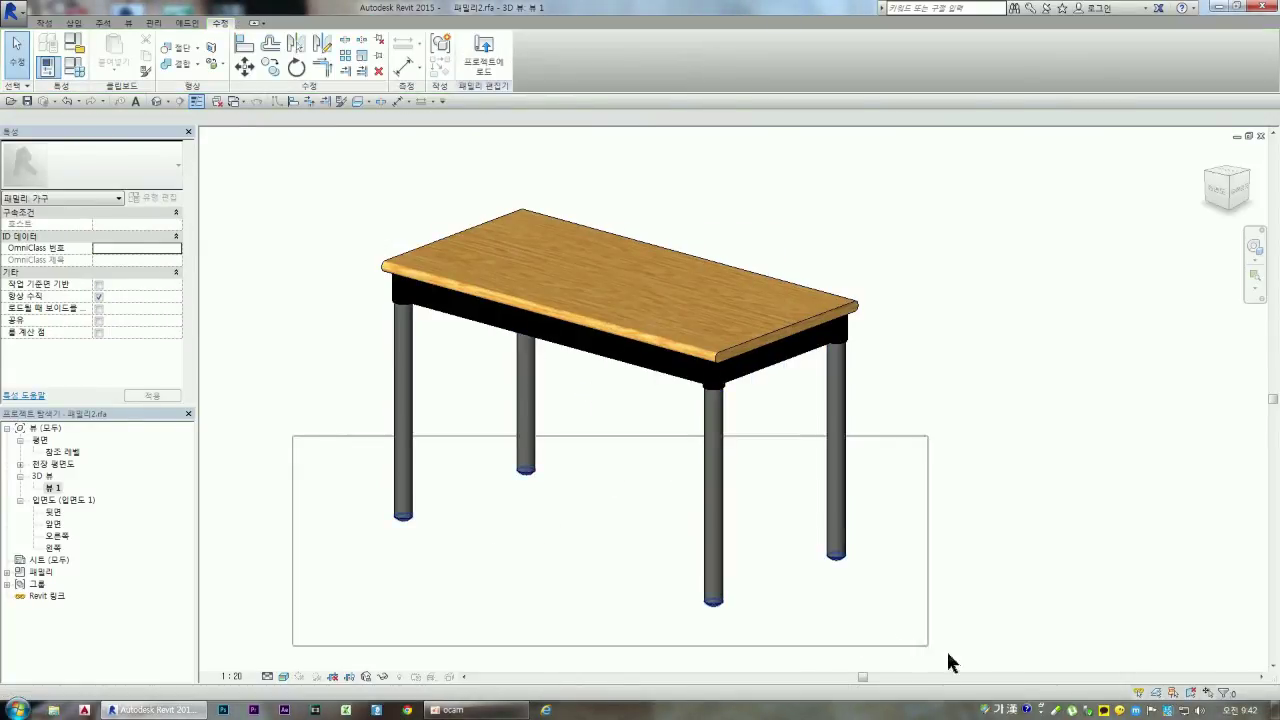
# Step: Link the small leg-end pieces' material to the plastic profile parameter
pyautogui.moveTo(292, 434); pyautogui.dragTo(1000, 665)
pyautogui.click(417, 540)
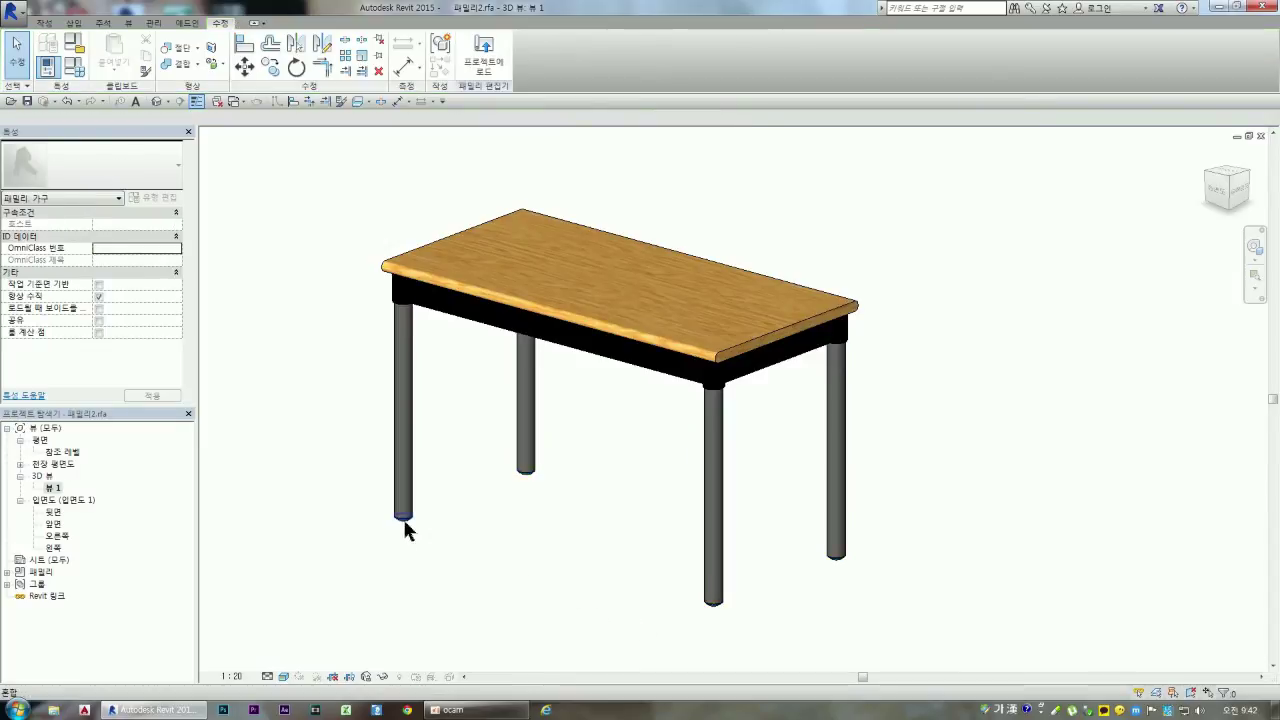
pyautogui.click(405, 517)
pyautogui.click(525, 559)
pyautogui.moveTo(317, 438); pyautogui.dragTo(998, 660)
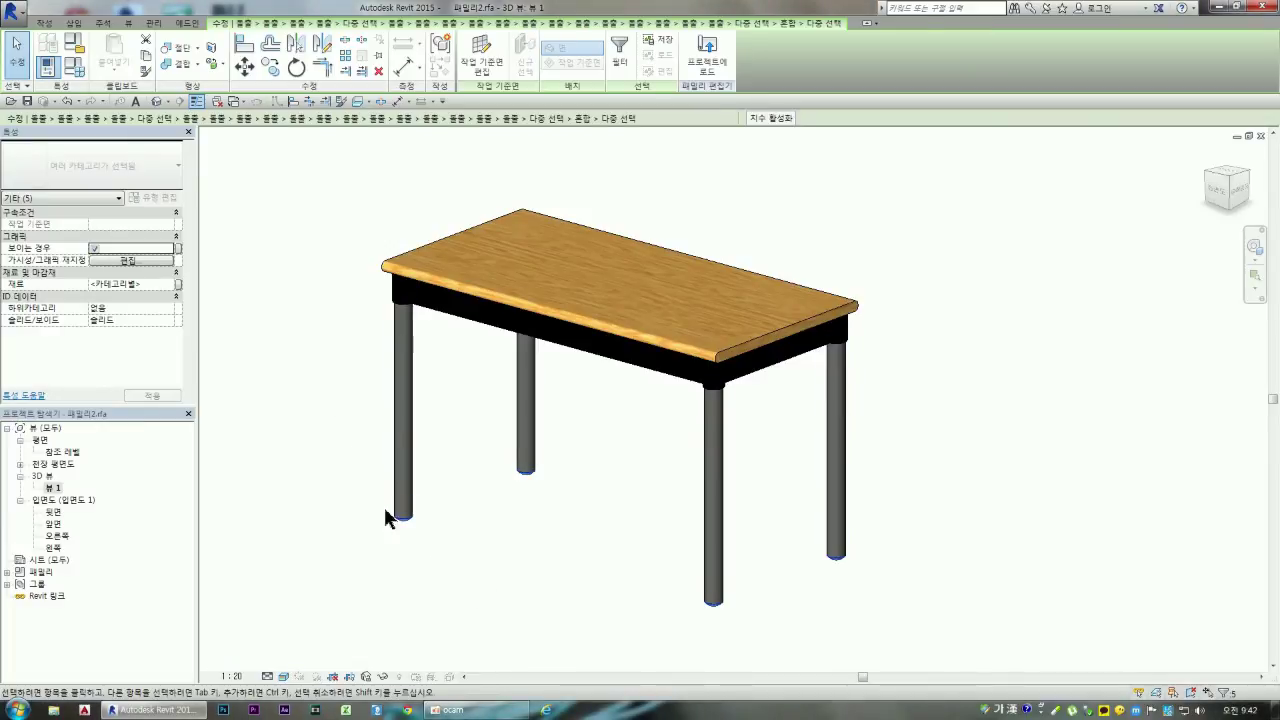
pyautogui.click(178, 285)
pyautogui.click(537, 326)
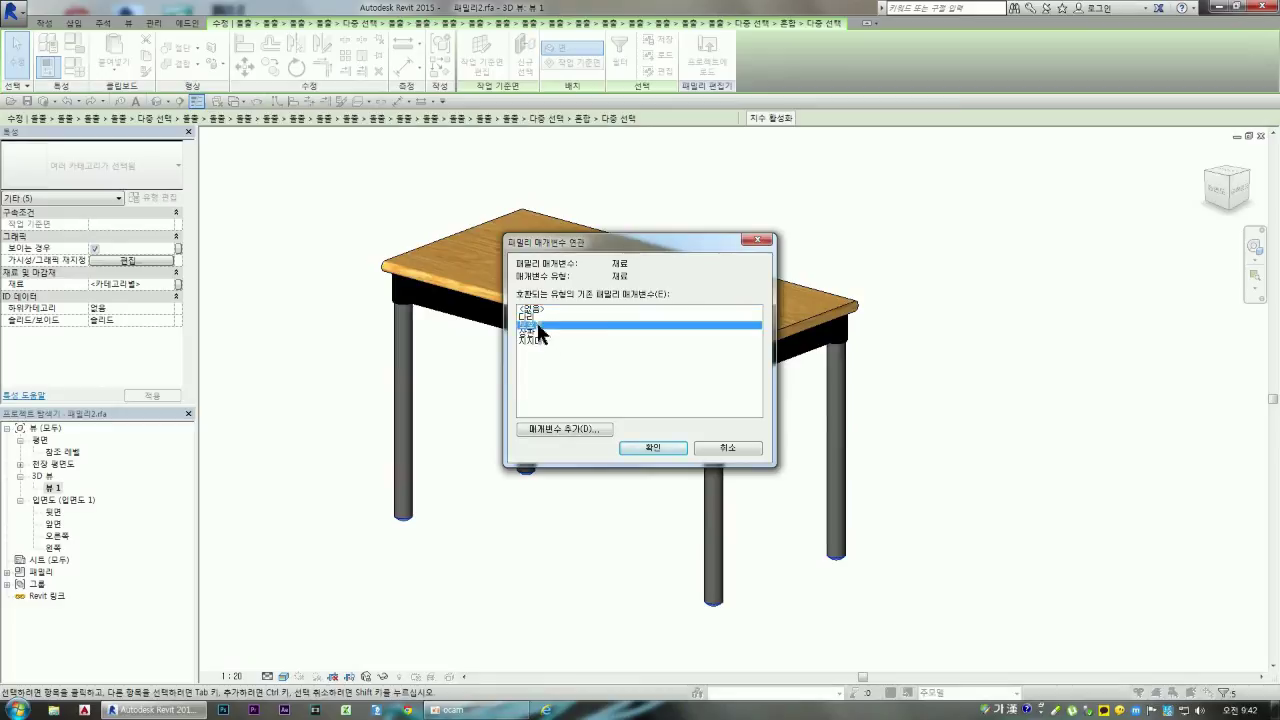
pyautogui.click(663, 447)
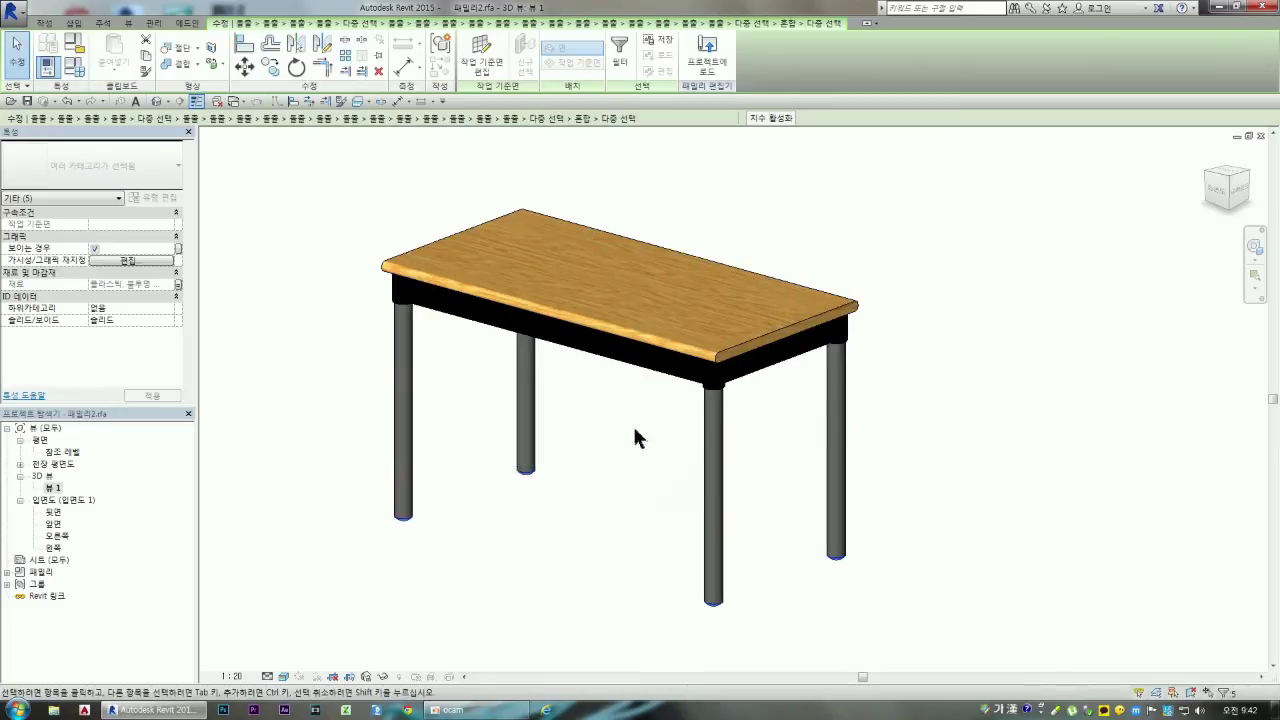
# Step: Check the legs' material, then orbit the table to a new viewing angle
pyautogui.click(520, 560)
pyautogui.click(409, 452)
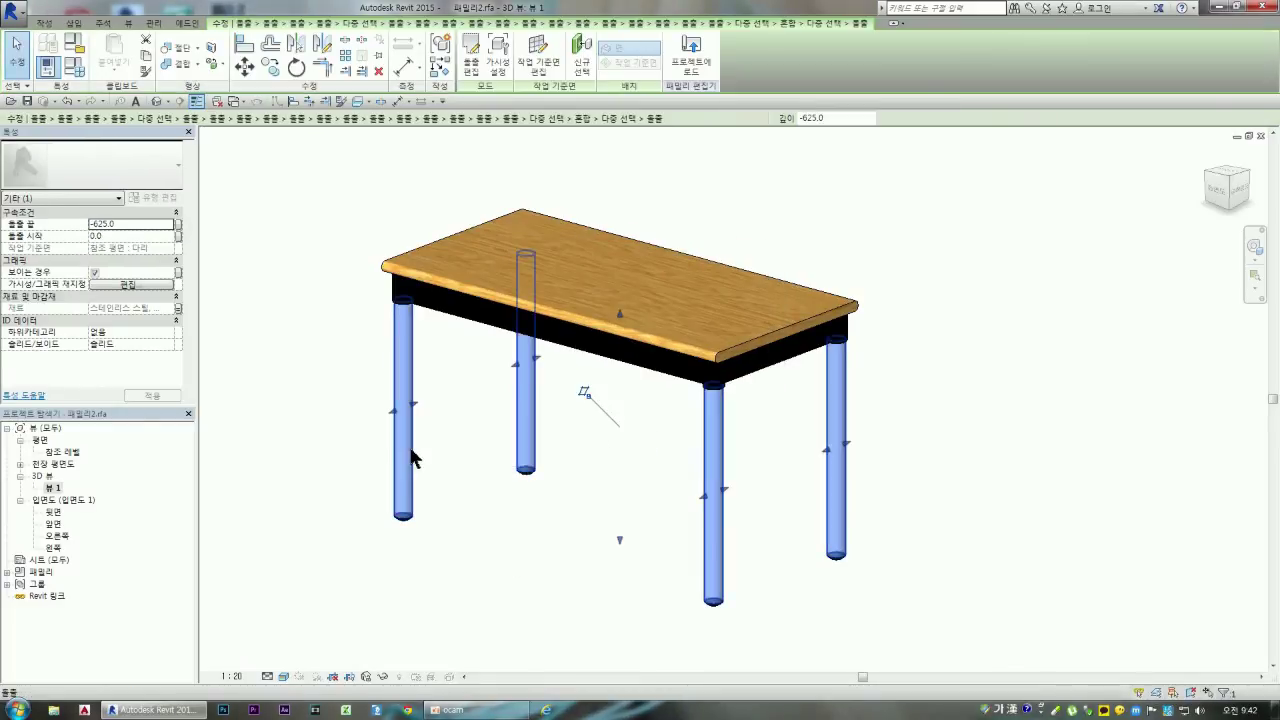
pyautogui.click(264, 458)
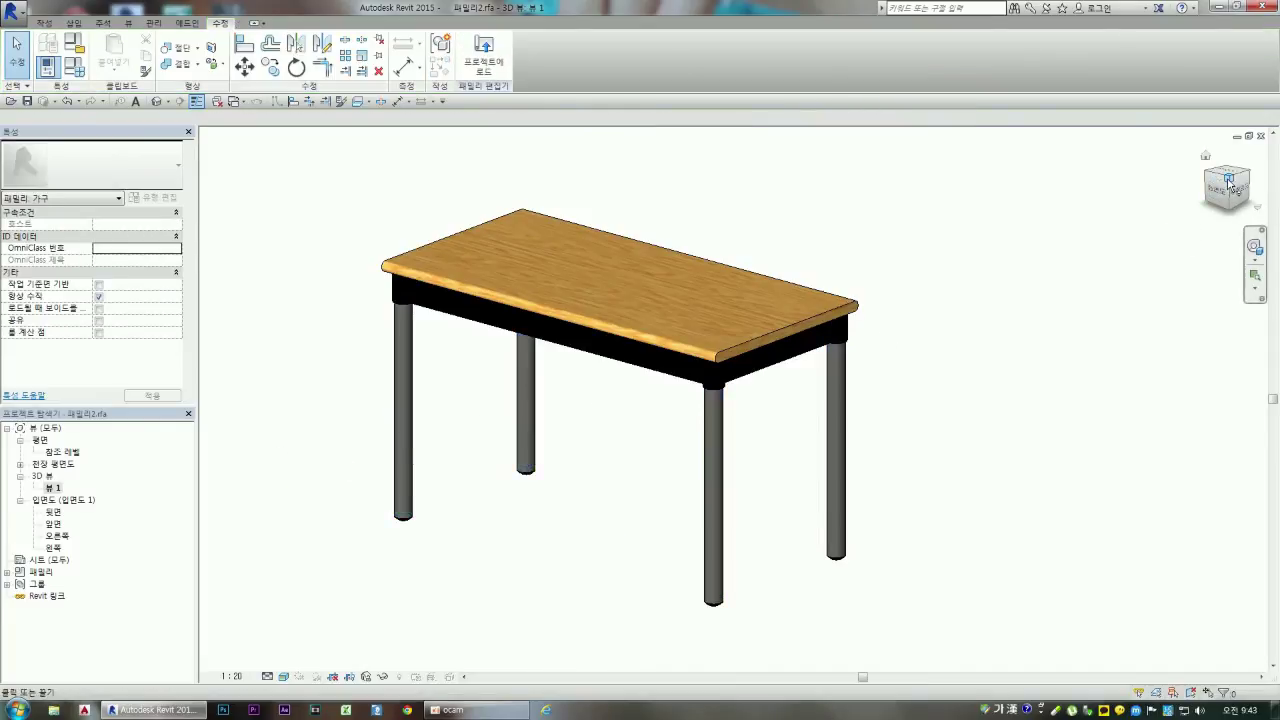
pyautogui.moveTo(1228, 186)
pyautogui.mouseDown()
pyautogui.moveTo(1263, 176)
pyautogui.moveTo(1250, 178)
pyautogui.mouseUp()
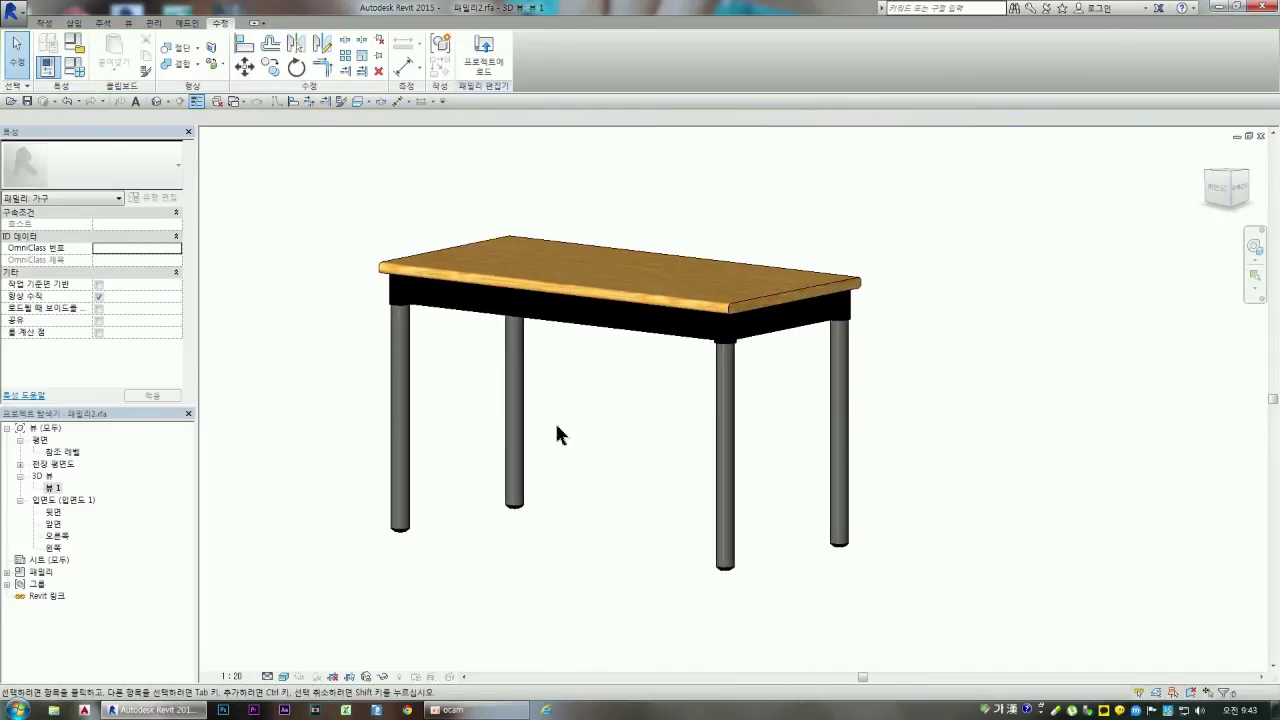
# Step: Try loading the table family into a project and dismiss the no-open-project warning
pyautogui.click(128, 23)
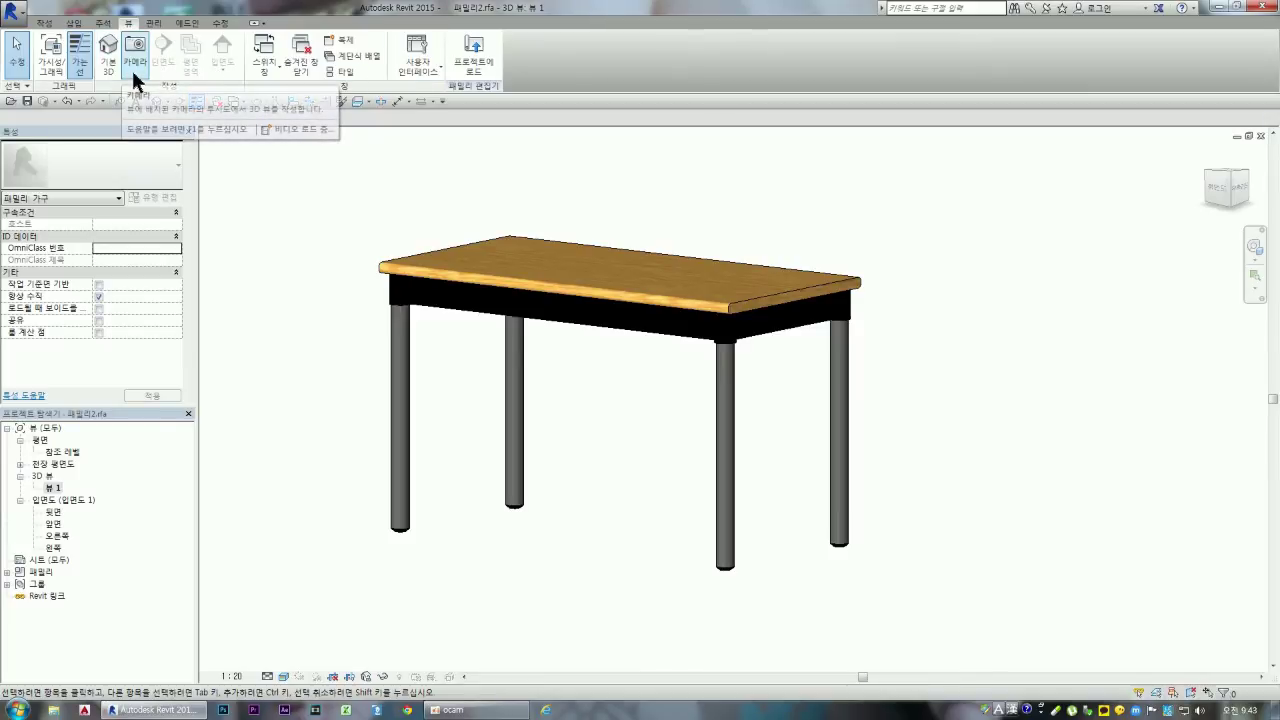
pyautogui.press('Hangul')
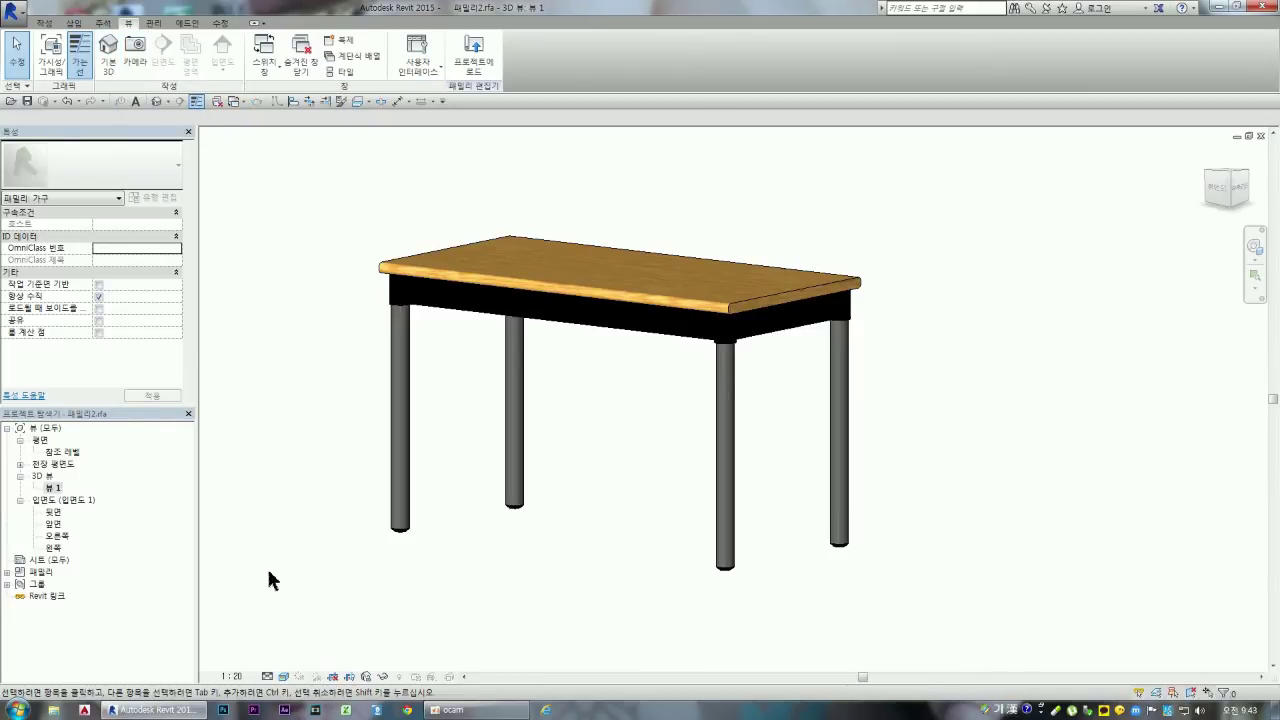
pyautogui.click(488, 55)
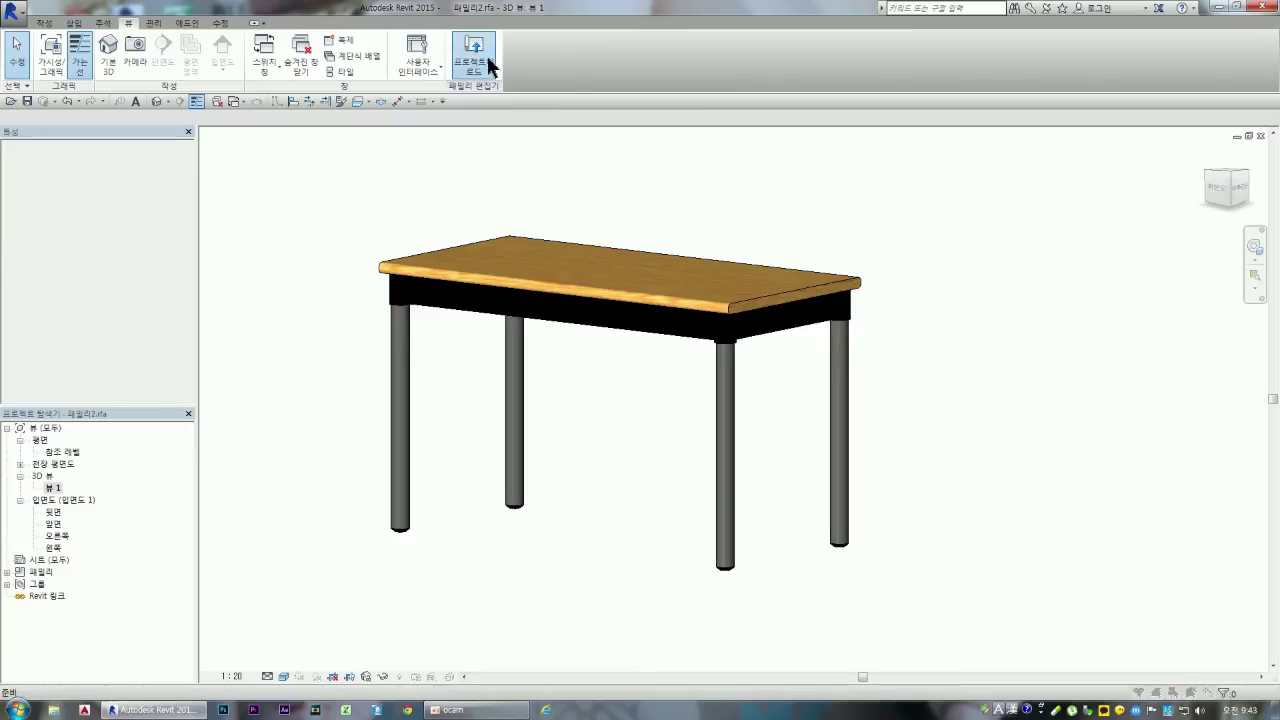
pyautogui.click(720, 358)
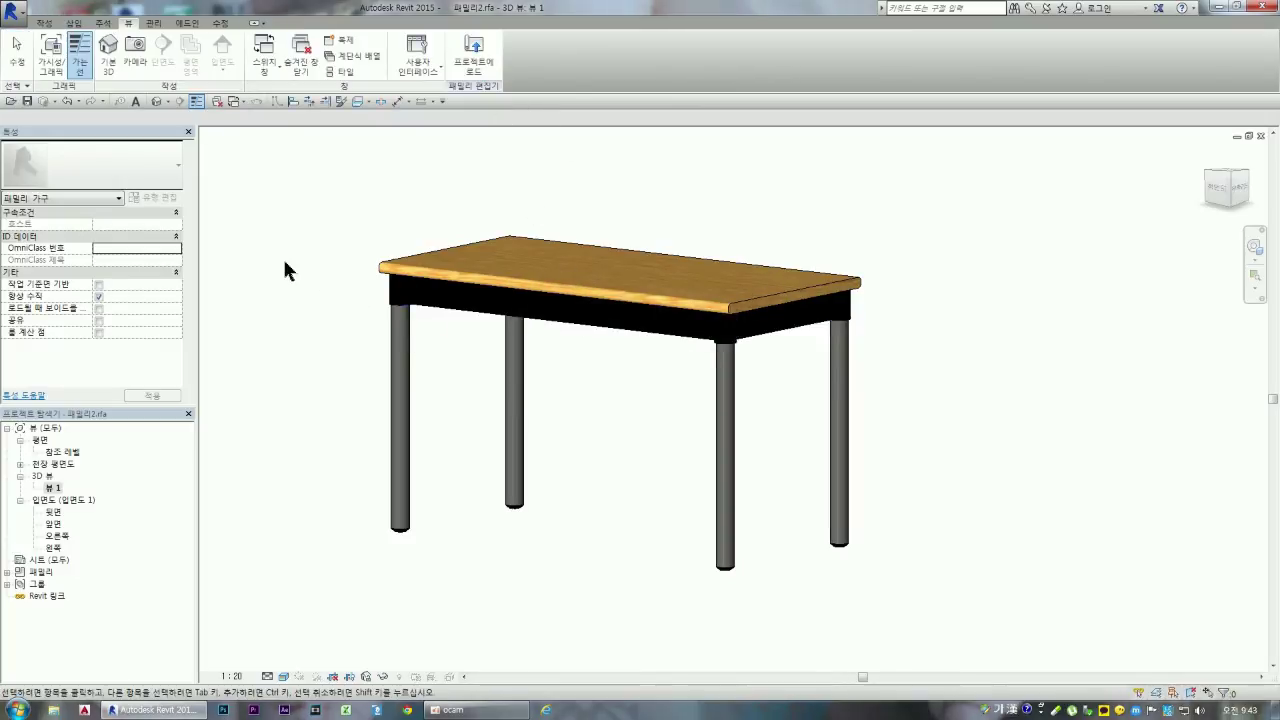
# Step: Start a new project from the Application menu's New options
pyautogui.click(20, 15)
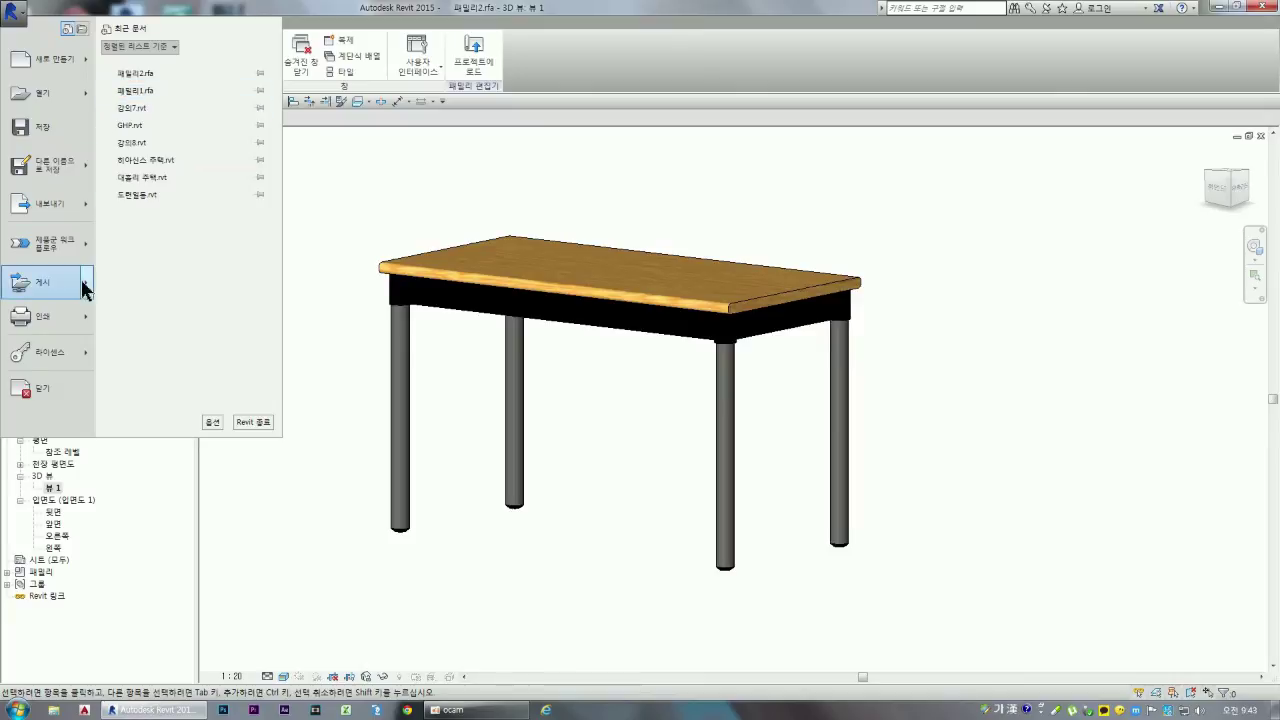
pyautogui.click(86, 62)
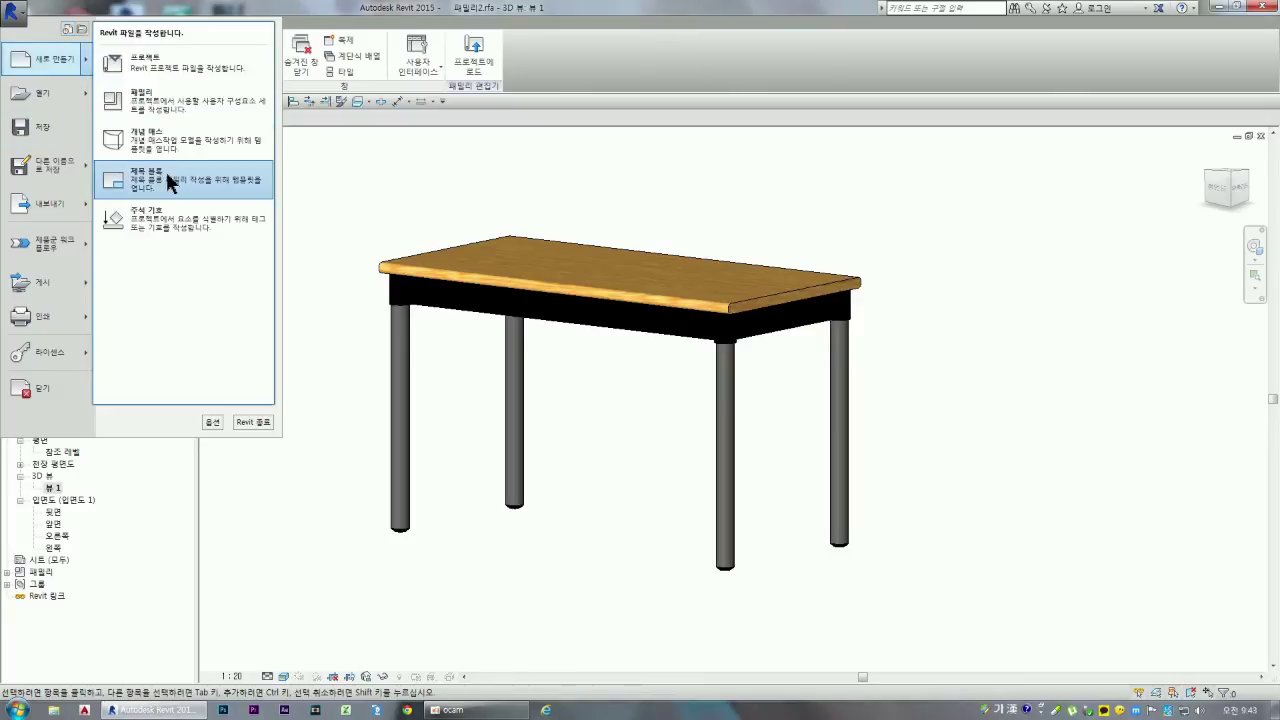
pyautogui.click(163, 68)
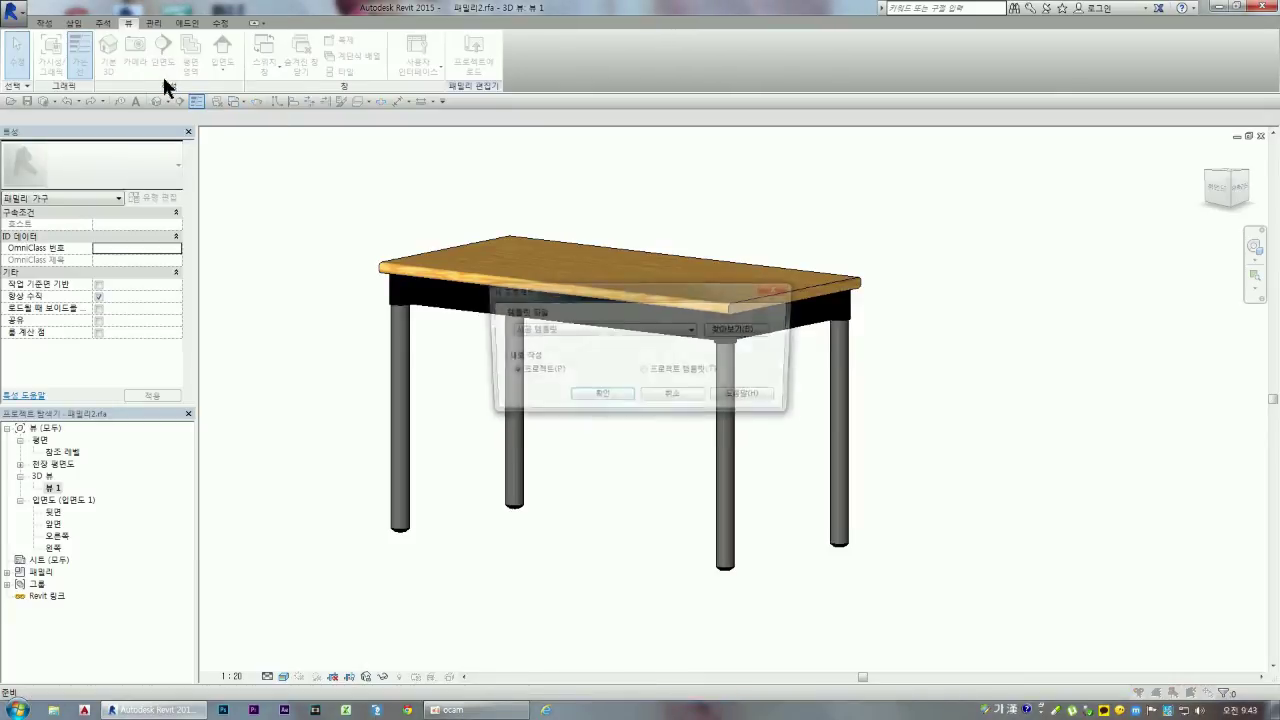
# Step: Create the new project from a template and load the table family into it
pyautogui.click(636, 331)
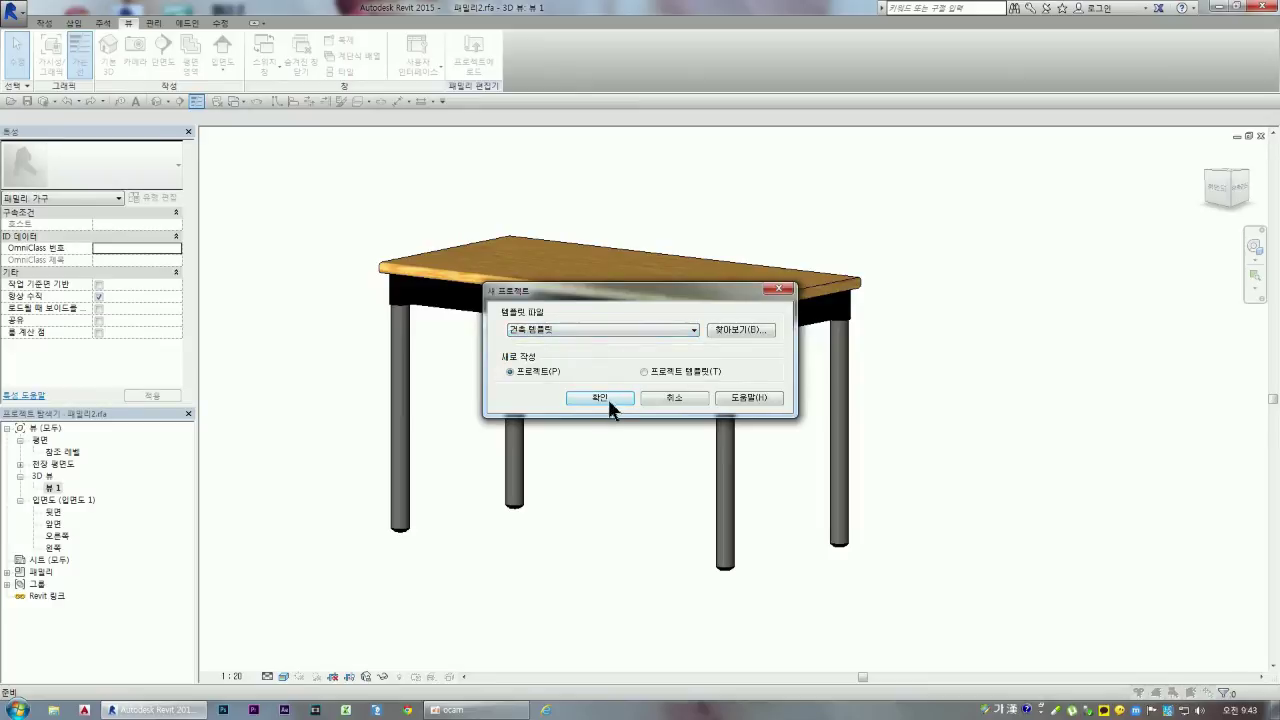
pyautogui.click(605, 397)
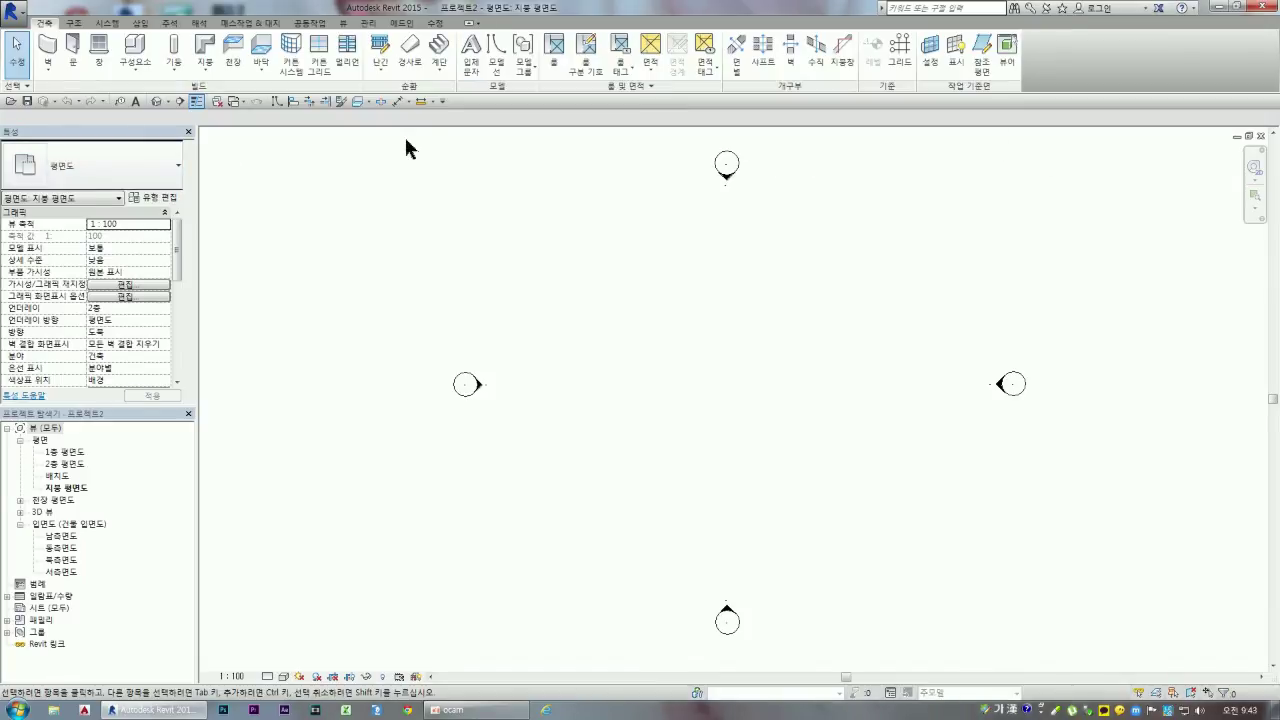
pyautogui.click(236, 102)
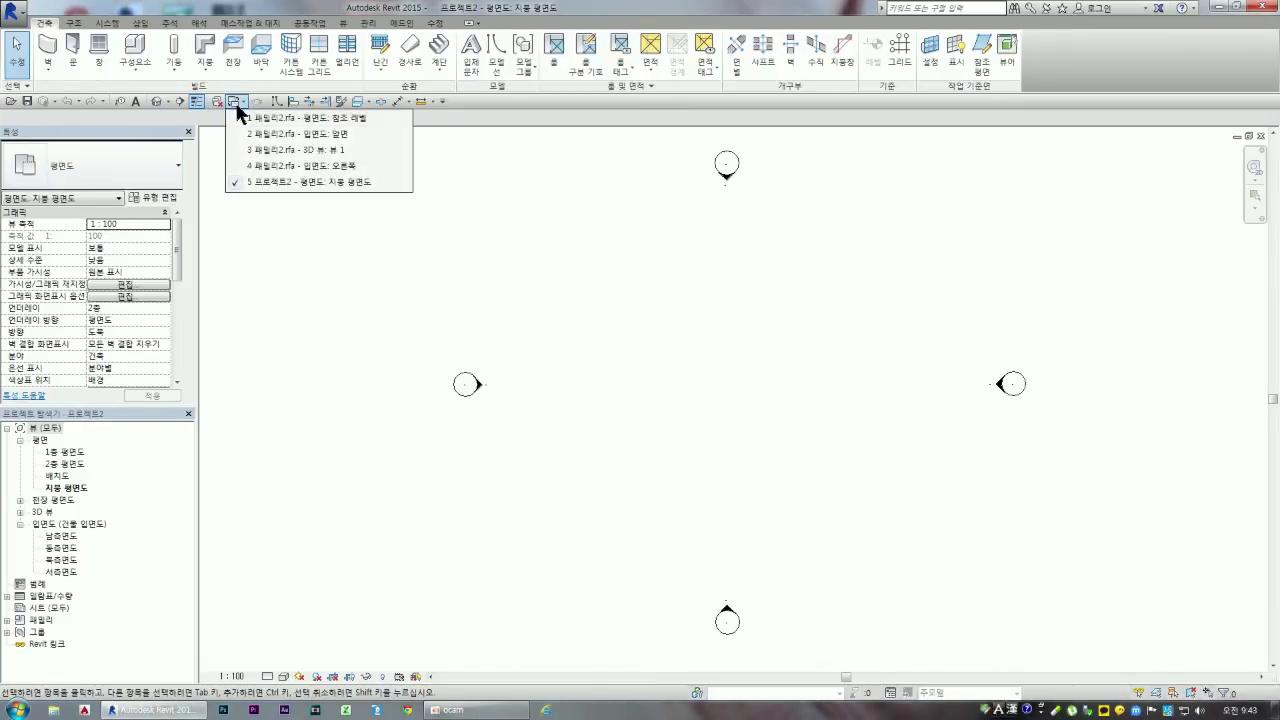
pyautogui.click(297, 149)
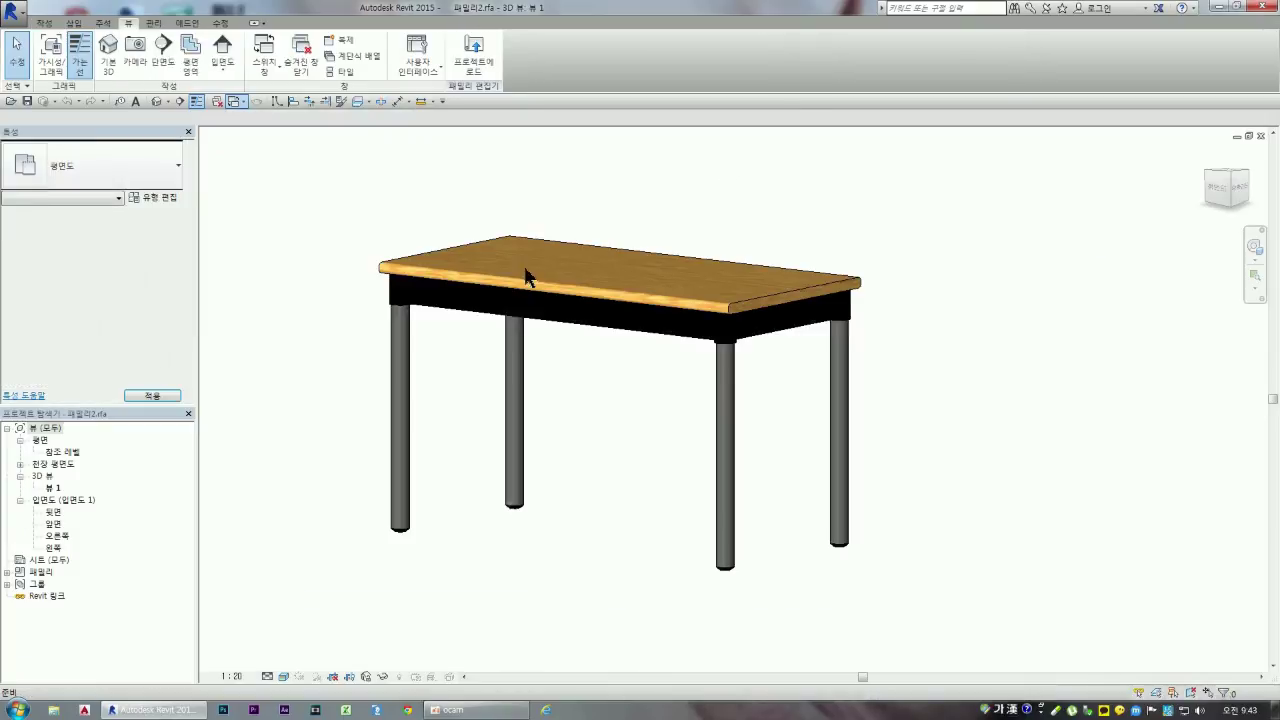
pyautogui.click(474, 62)
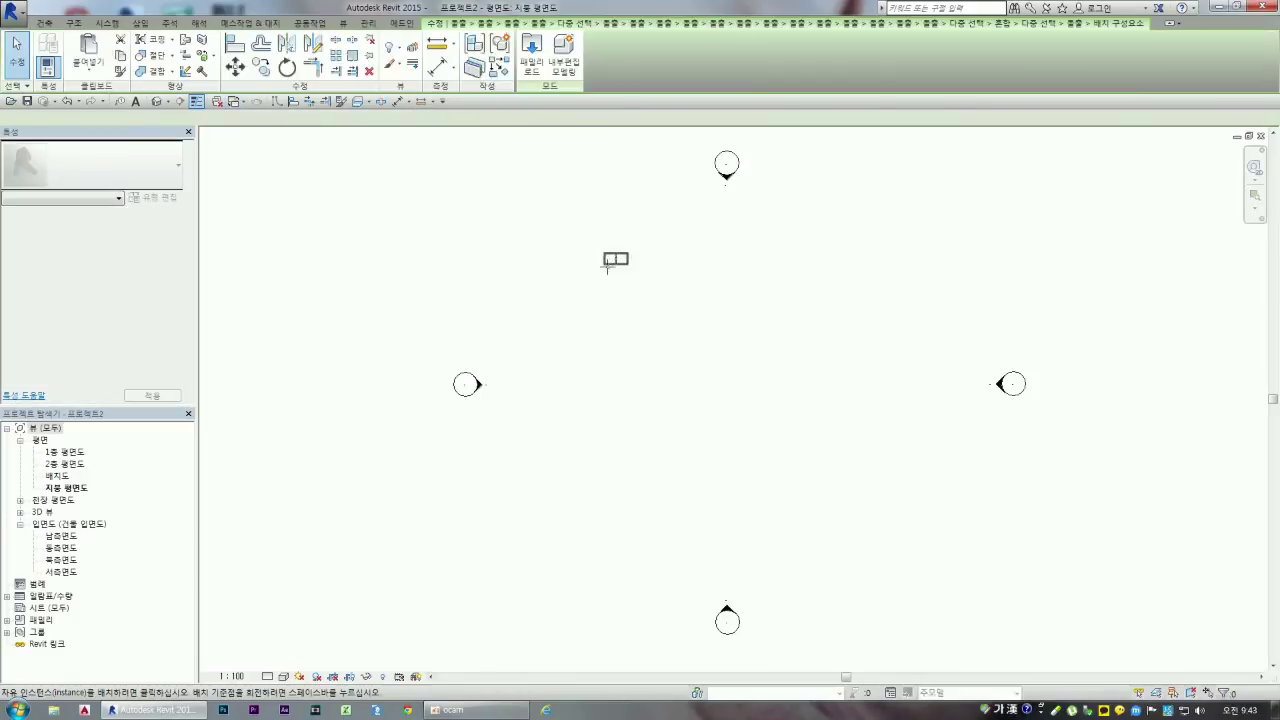
# Step: Place six tables grouped near the plan centre, then end placement
pyautogui.click(703, 384)
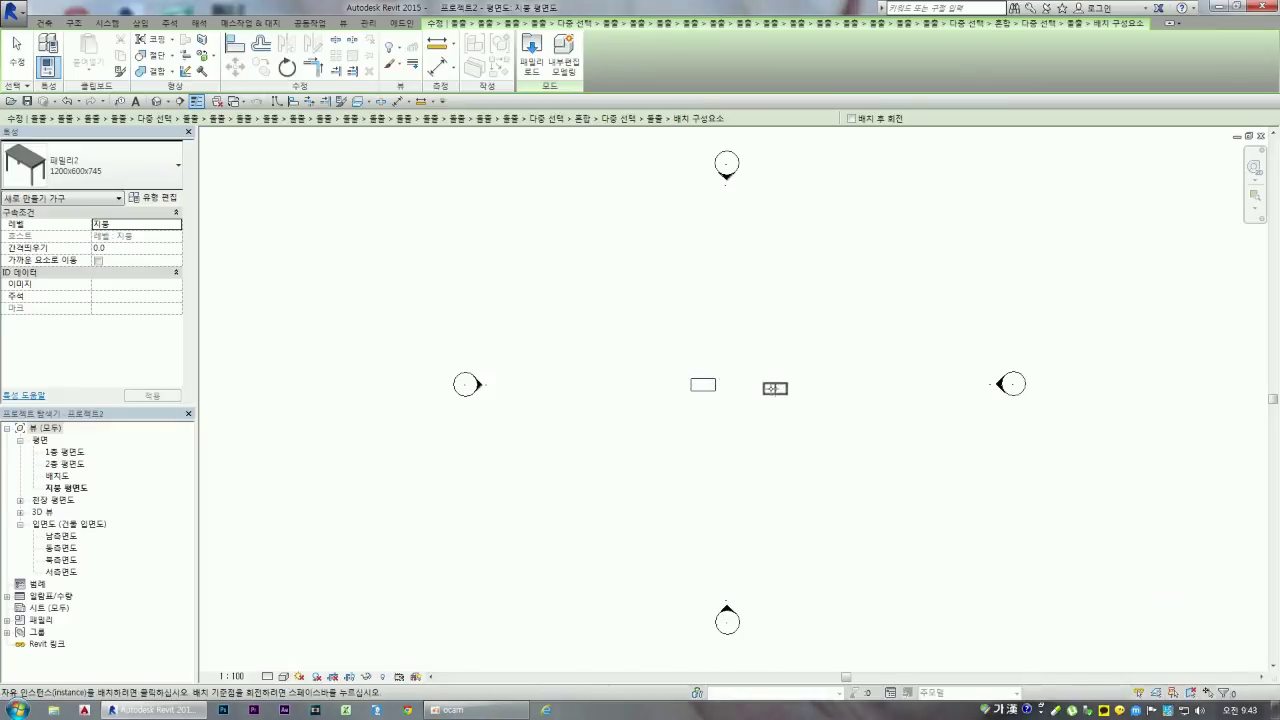
pyautogui.click(749, 376)
pyautogui.click(754, 409)
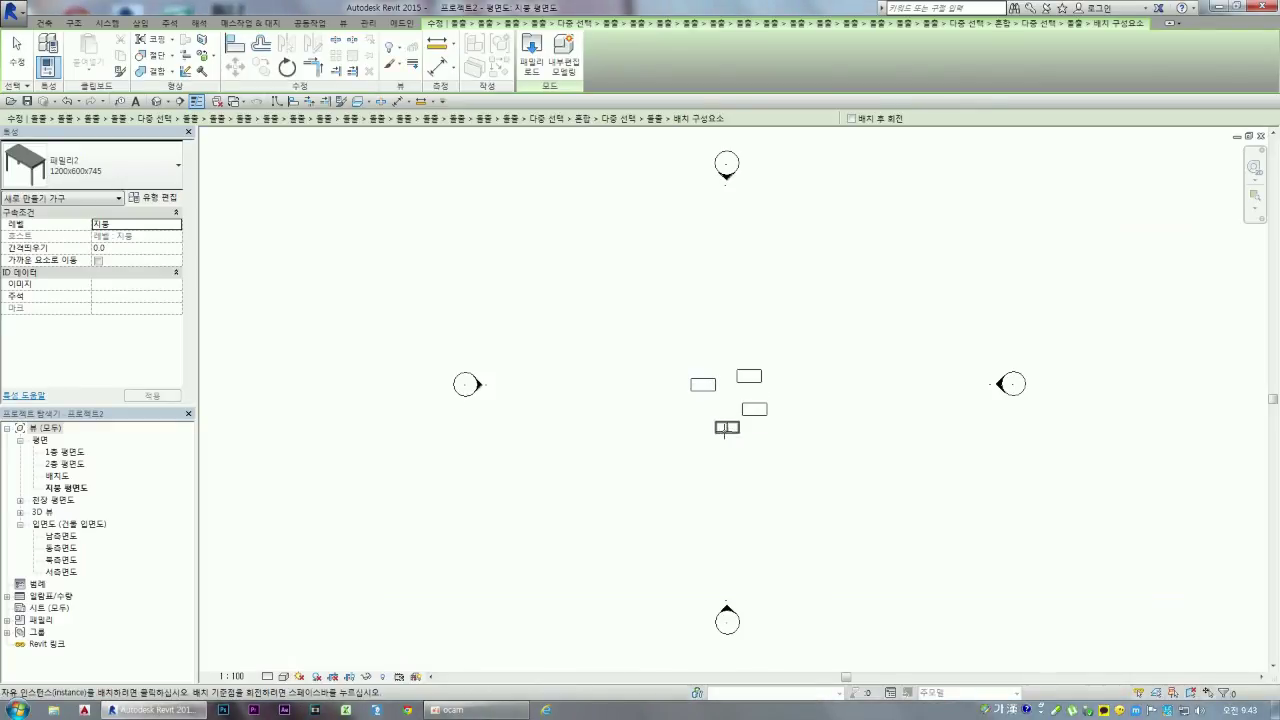
pyautogui.click(731, 434)
pyautogui.click(697, 416)
pyautogui.click(655, 384)
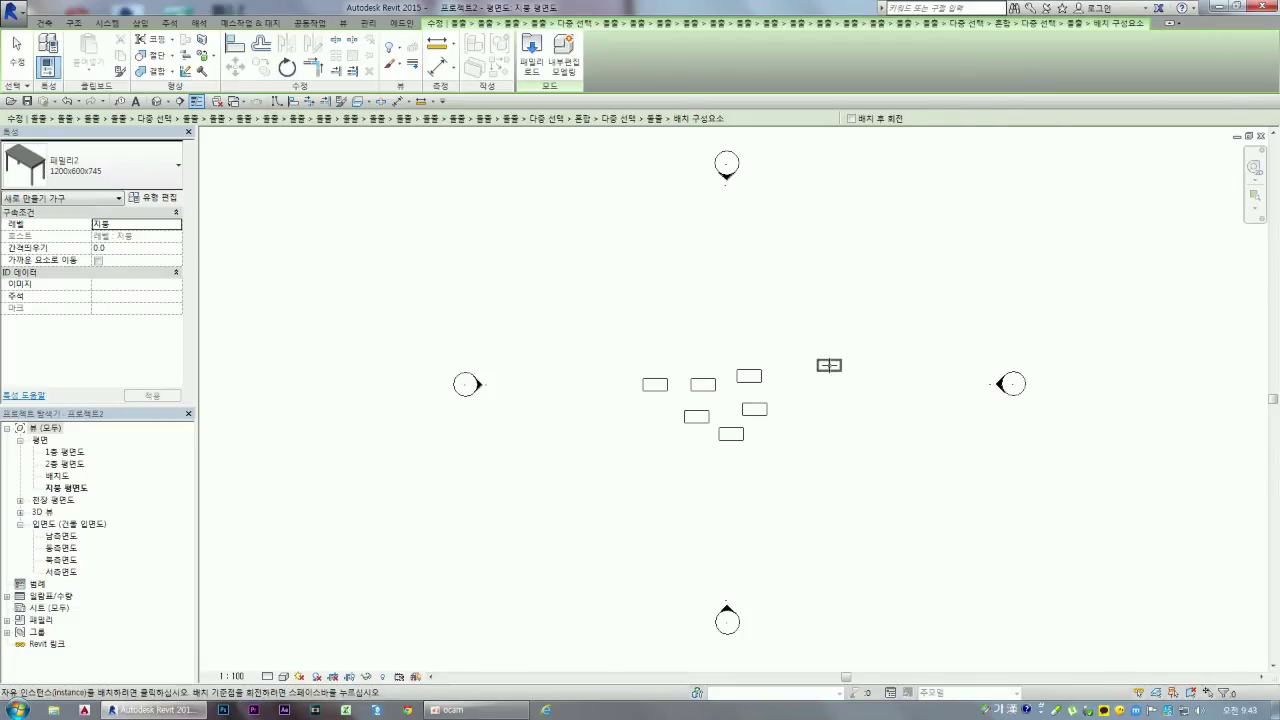
pyautogui.press('Escape')
pyautogui.press('Escape')
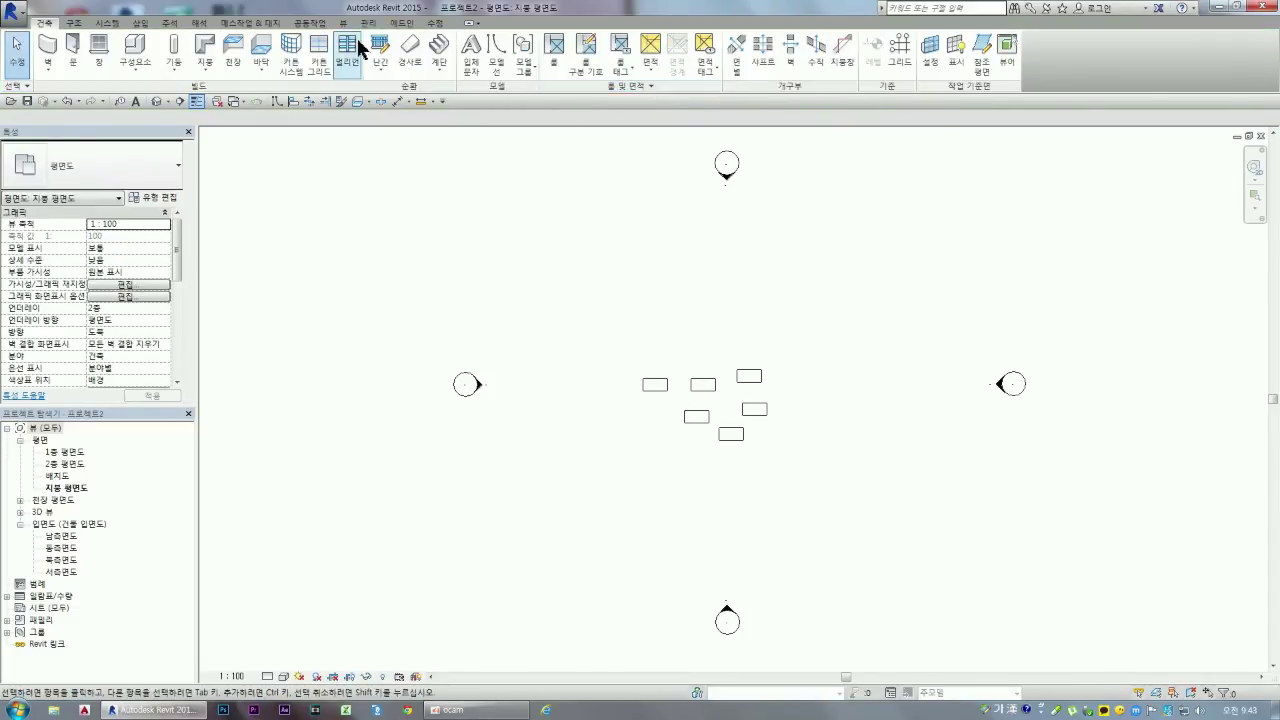
# Step: Create a 3D camera view positioned left of the tables and aimed at them
pyautogui.click(344, 22)
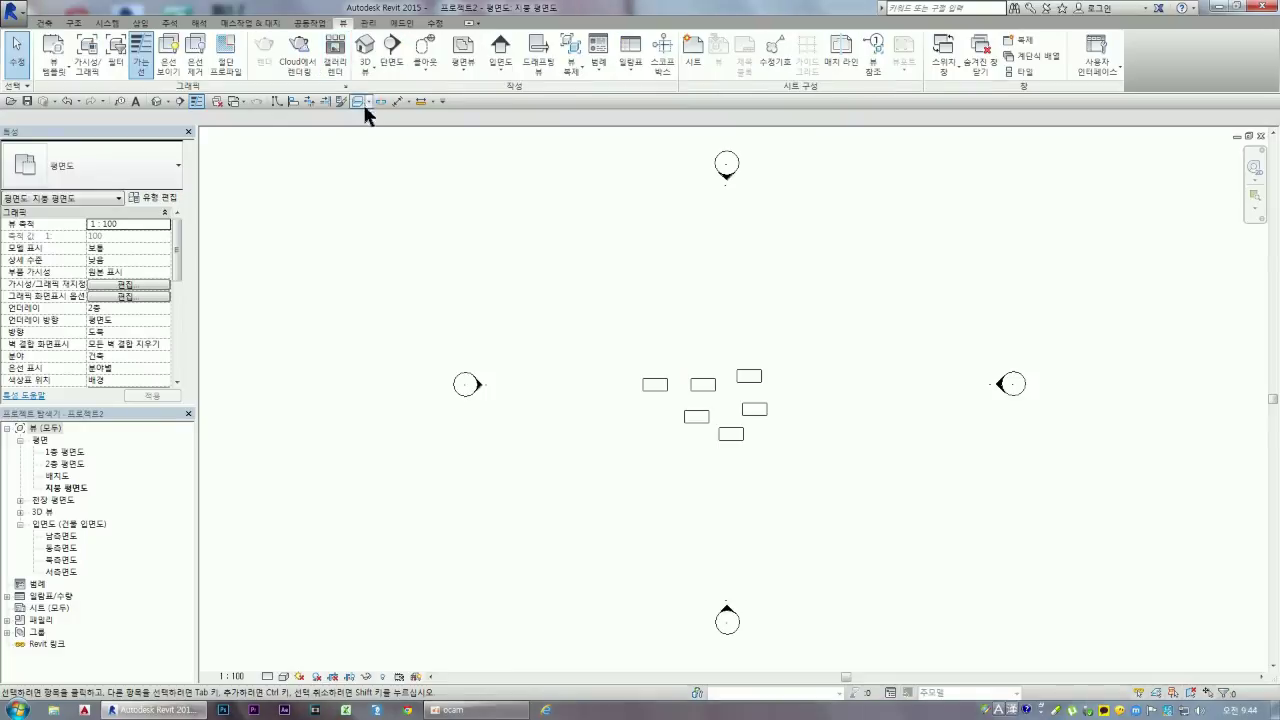
pyautogui.click(373, 72)
pyautogui.click(383, 126)
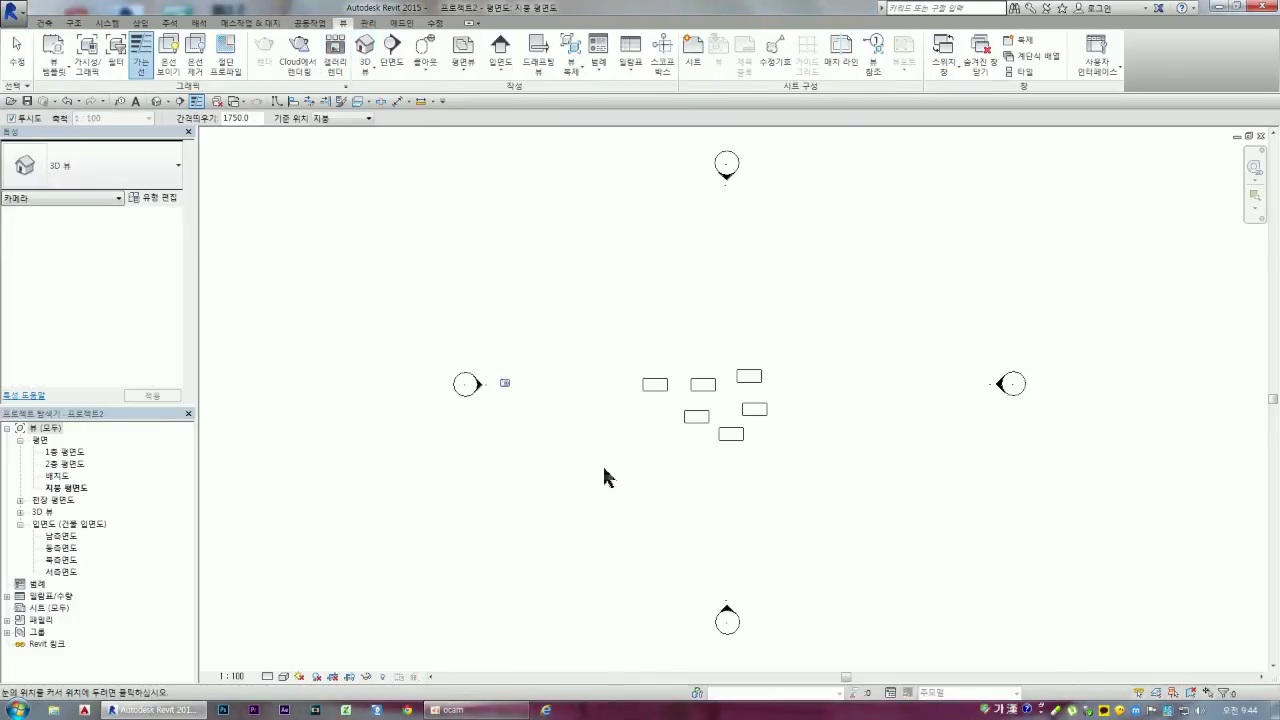
pyautogui.click(558, 528)
pyautogui.click(749, 371)
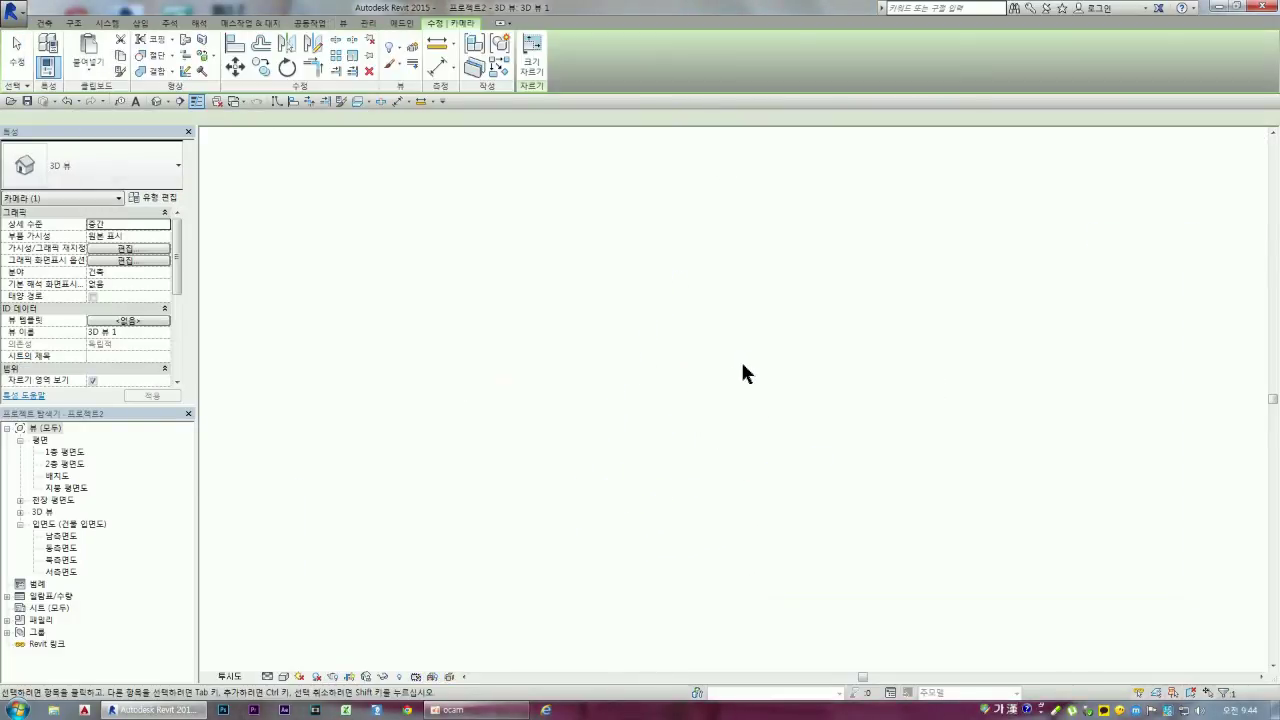
pyautogui.scroll(3, 740, 600)
pyautogui.scroll(-1, 717, 323)
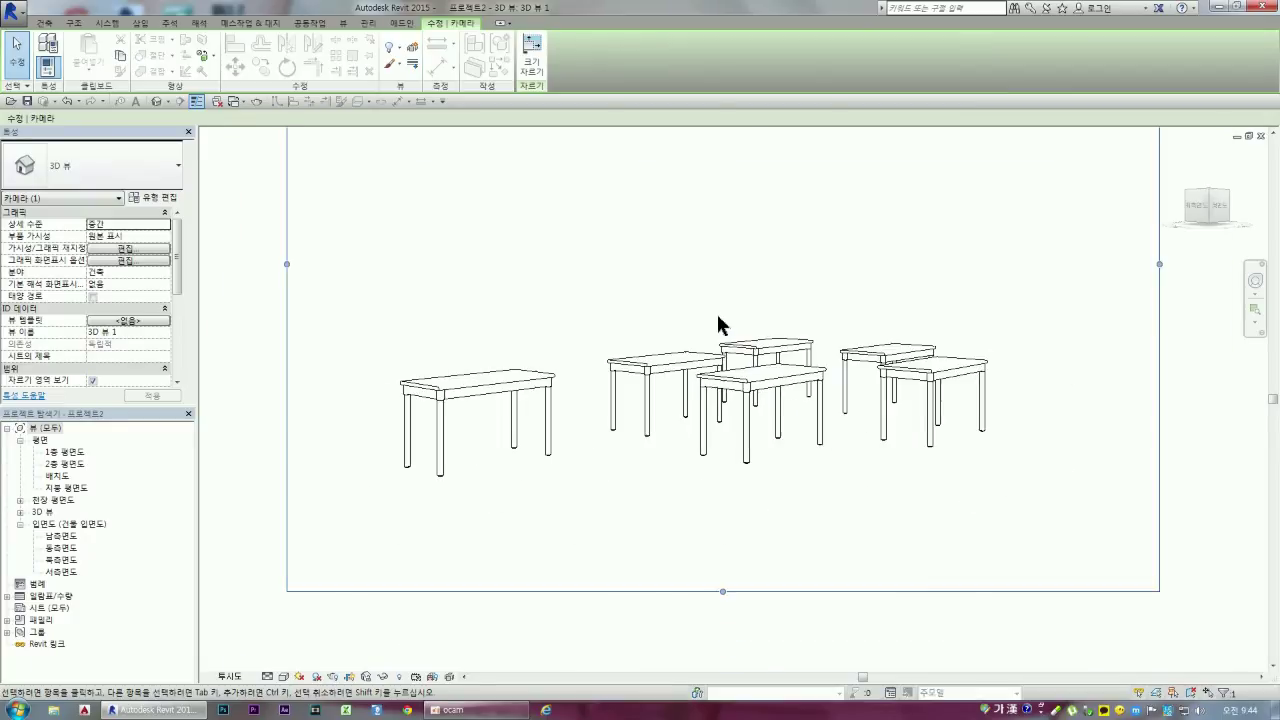
pyautogui.scroll(2, 770, 438)
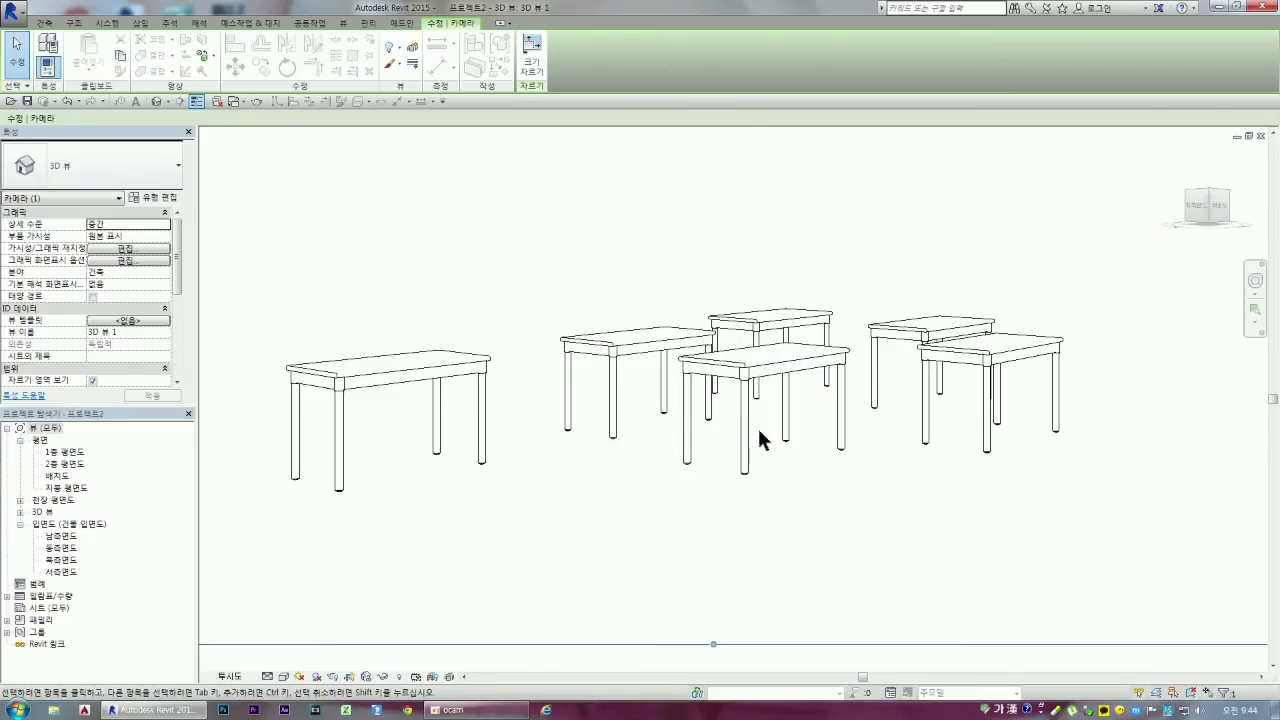
# Step: Switch the camera view to Realistic style and orbit closer to the tables
pyautogui.click(283, 676)
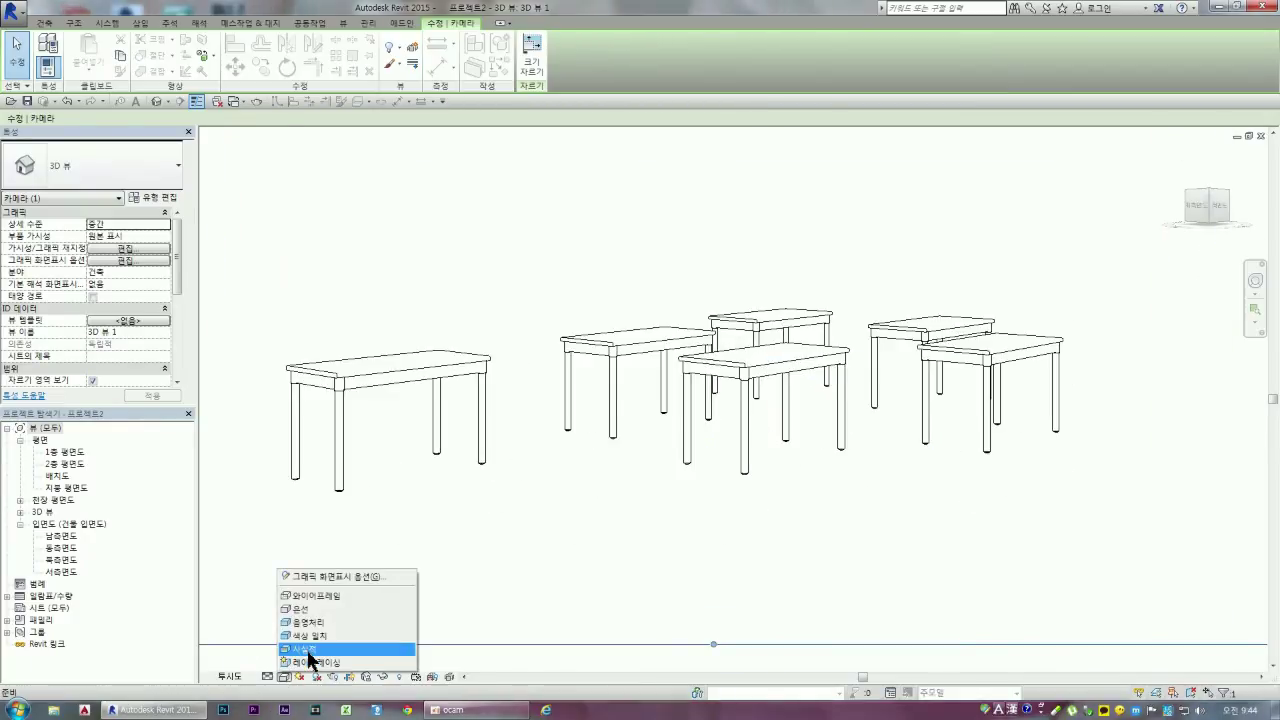
pyautogui.click(313, 651)
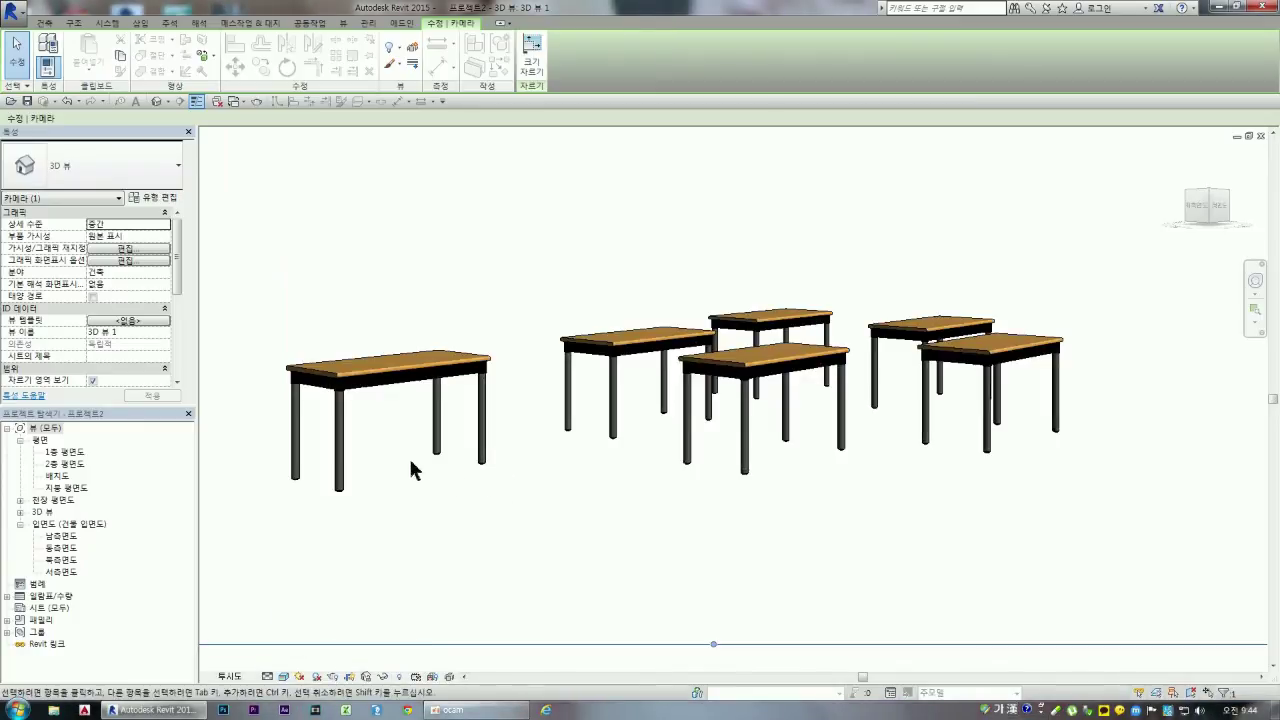
pyautogui.scroll(2, 409, 466)
pyautogui.keyDown('shift'); pyautogui.moveTo(779, 420); pyautogui.dragTo(457, 482, button='middle'); pyautogui.keyUp('shift')
pyautogui.scroll(-2, 449, 480)
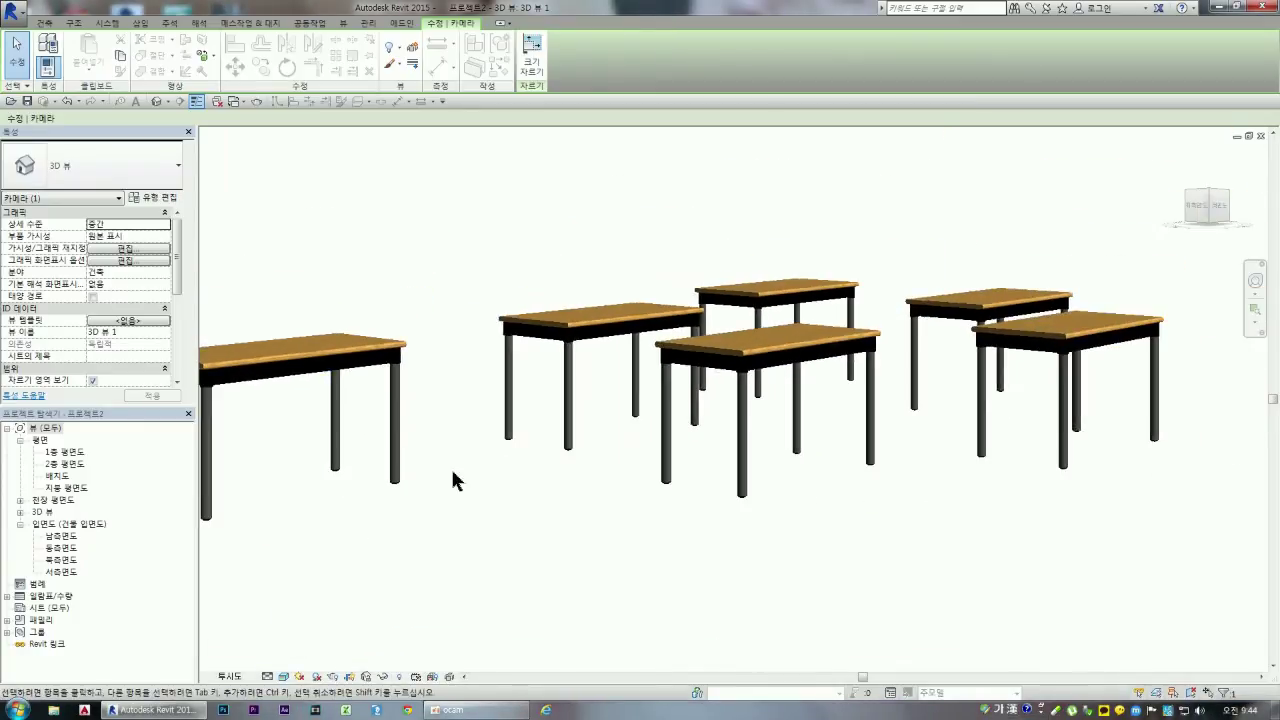
pyautogui.keyDown('shift'); pyautogui.moveTo(915, 413); pyautogui.dragTo(840, 385, button='middle'); pyautogui.keyUp('shift')
pyautogui.scroll(2, 830, 380)
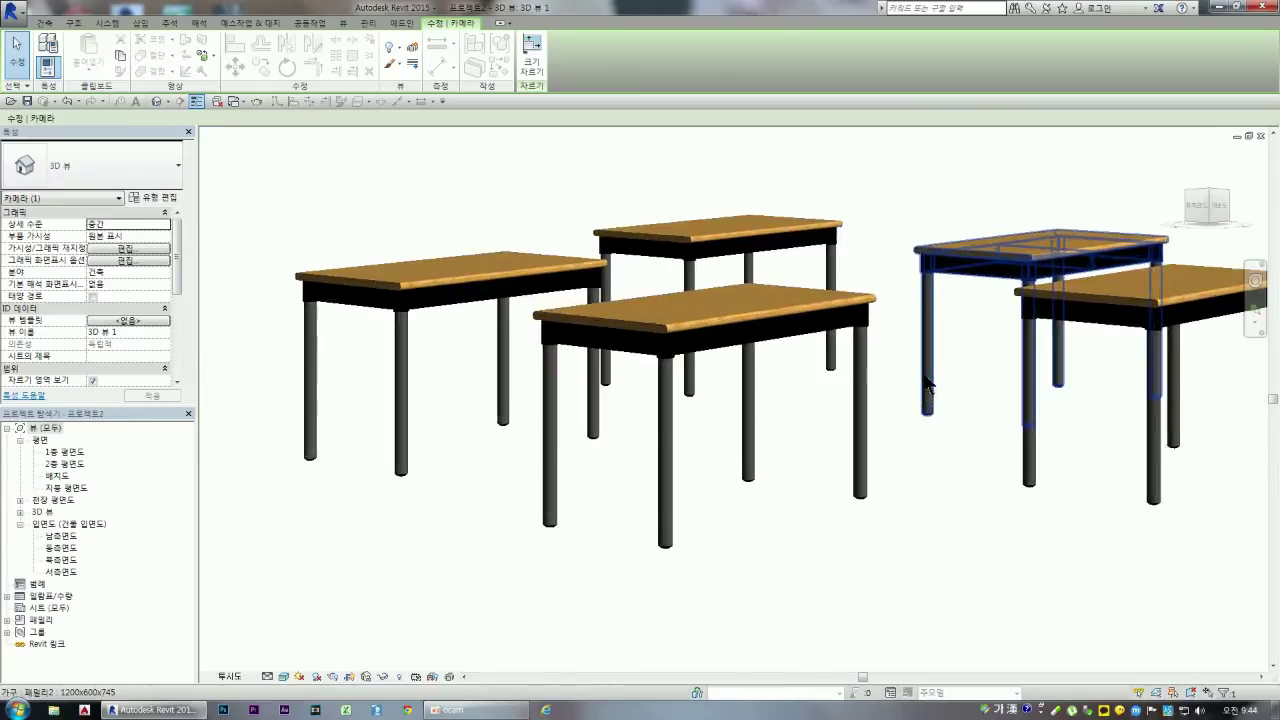
pyautogui.scroll(2, 820, 377)
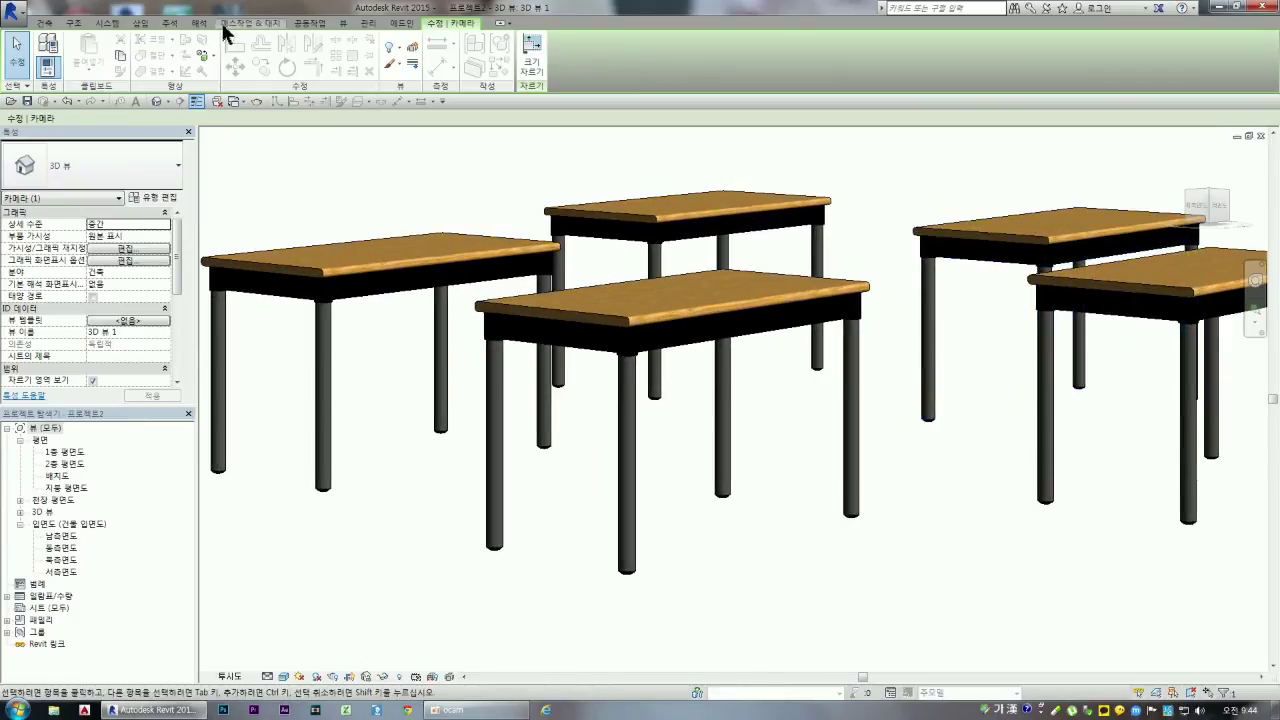
pyautogui.click(341, 24)
pyautogui.click(266, 56)
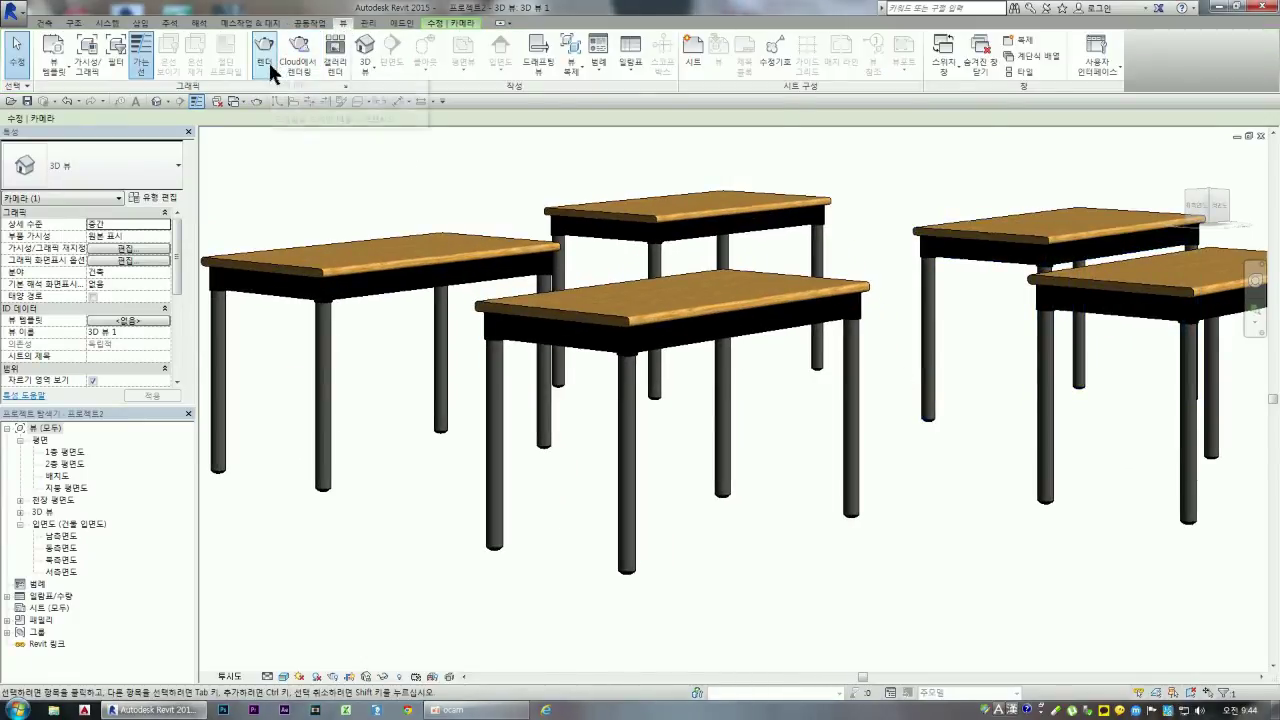
# Step: Render the camera view at High (높음) quality, then show the model and close Rendering
pyautogui.click(121, 60)
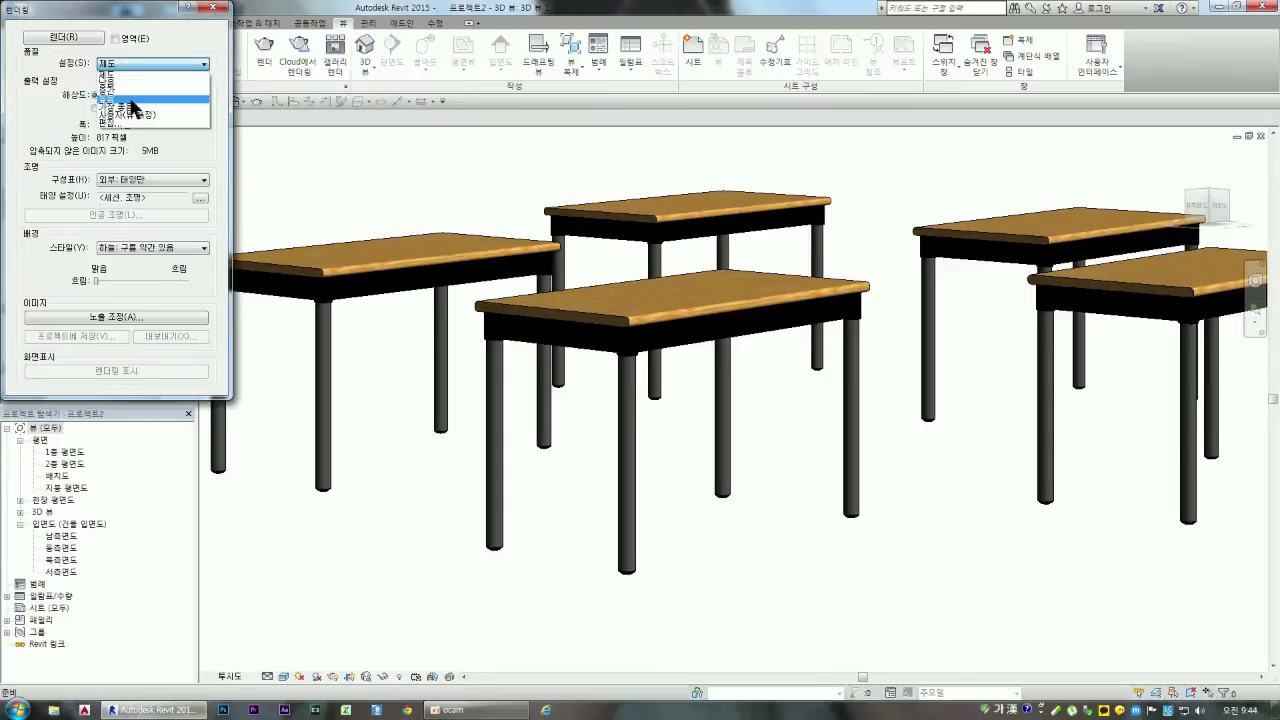
pyautogui.click(128, 95)
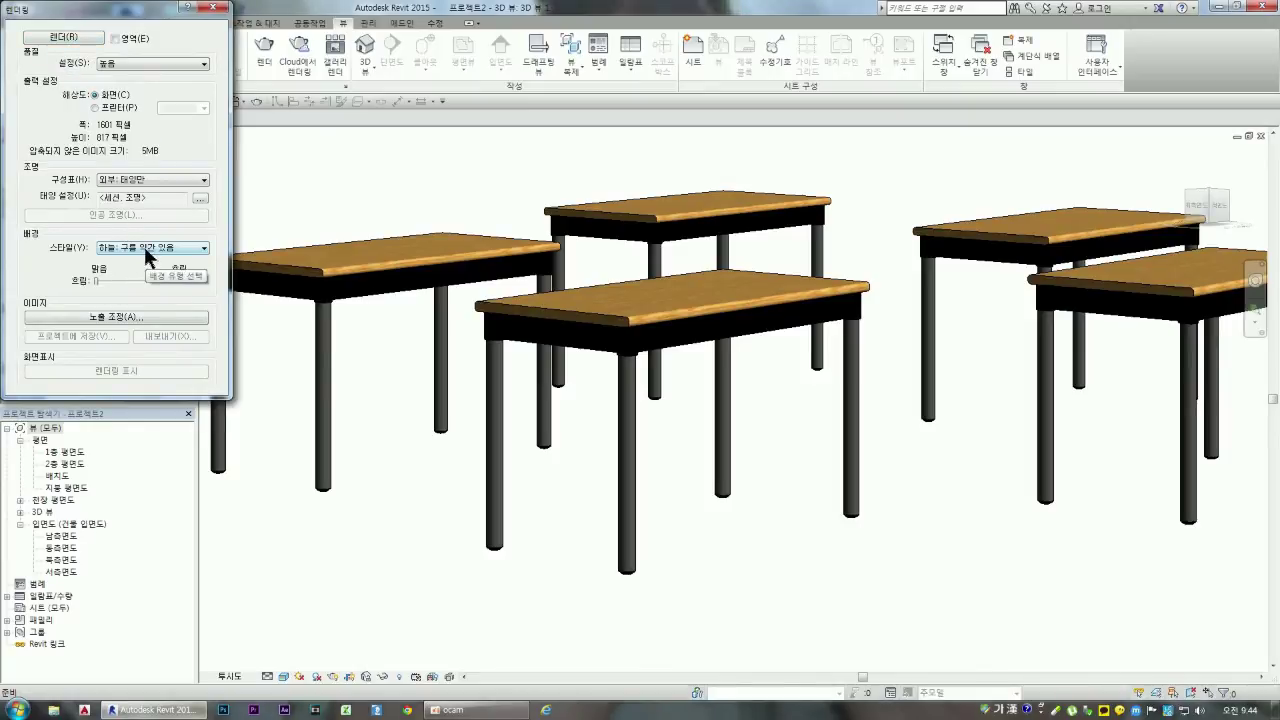
pyautogui.click(63, 38)
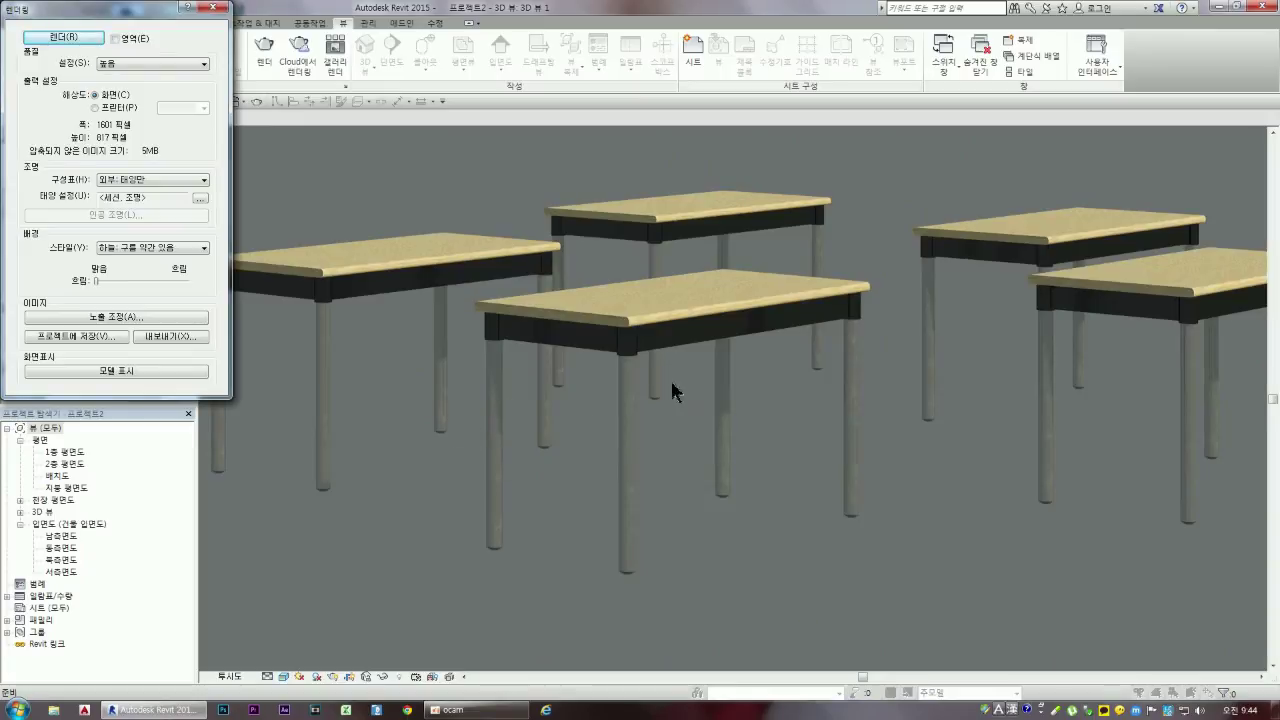
pyautogui.click(153, 372)
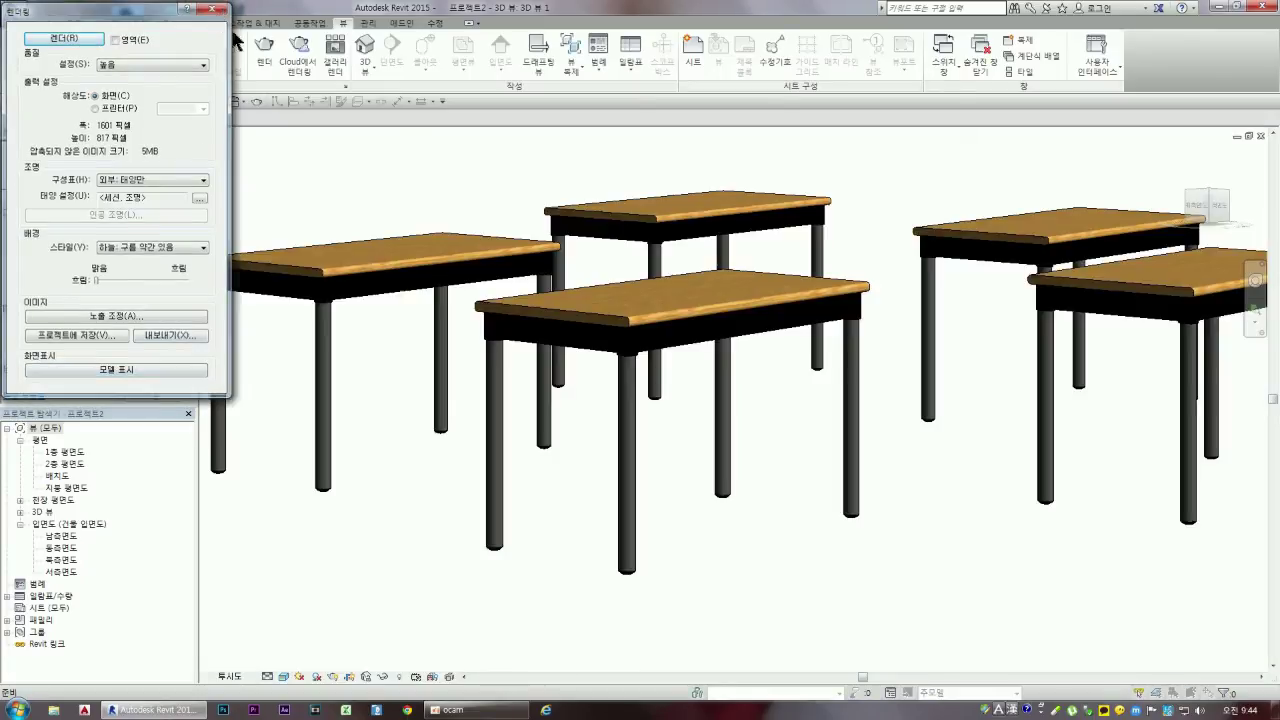
pyautogui.click(212, 9)
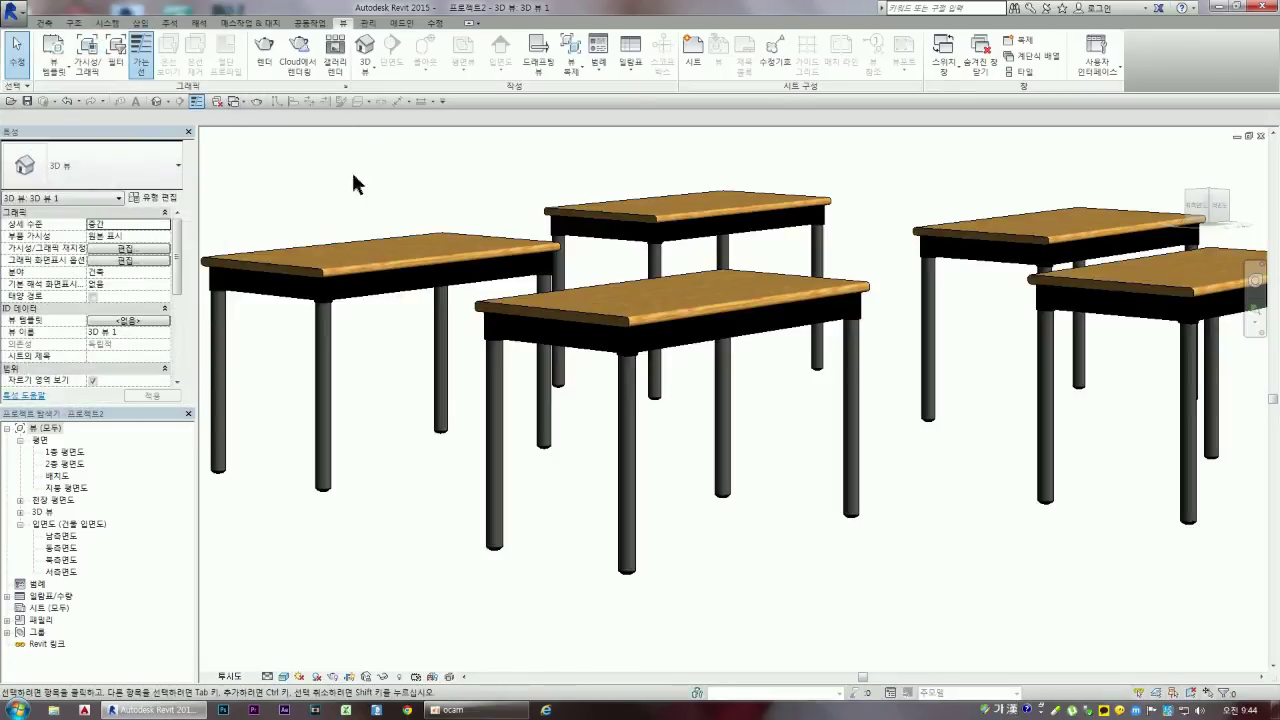
# Step: Close the camera view and the project, answering the save-changes prompt, back to 패밀리2.rfa
pyautogui.click(450, 340)
pyautogui.click(300, 460)
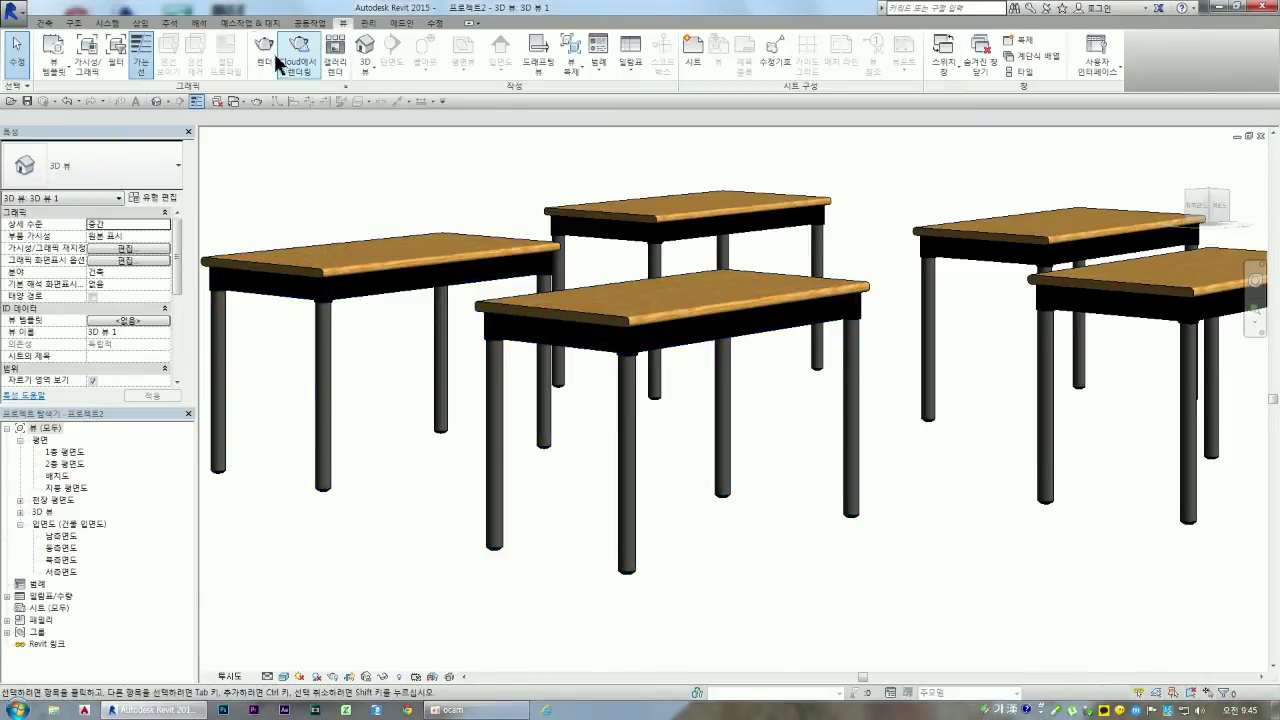
pyautogui.click(1261, 135)
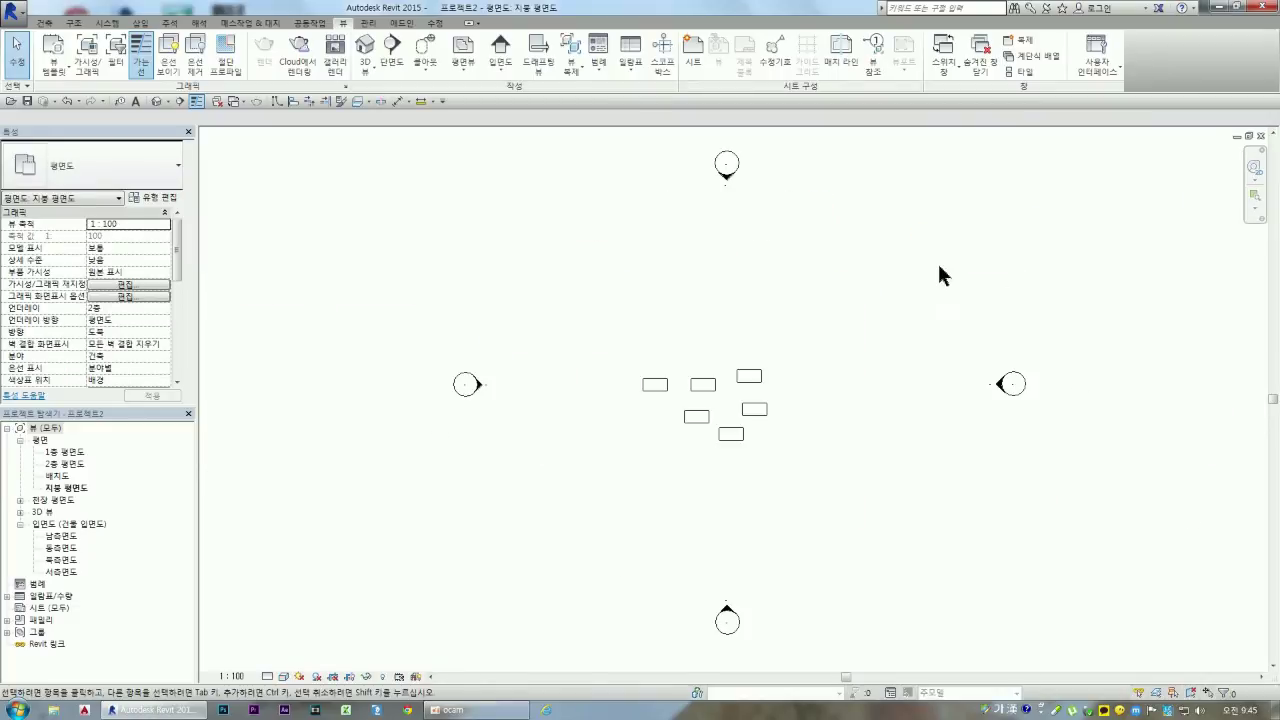
pyautogui.click(1261, 138)
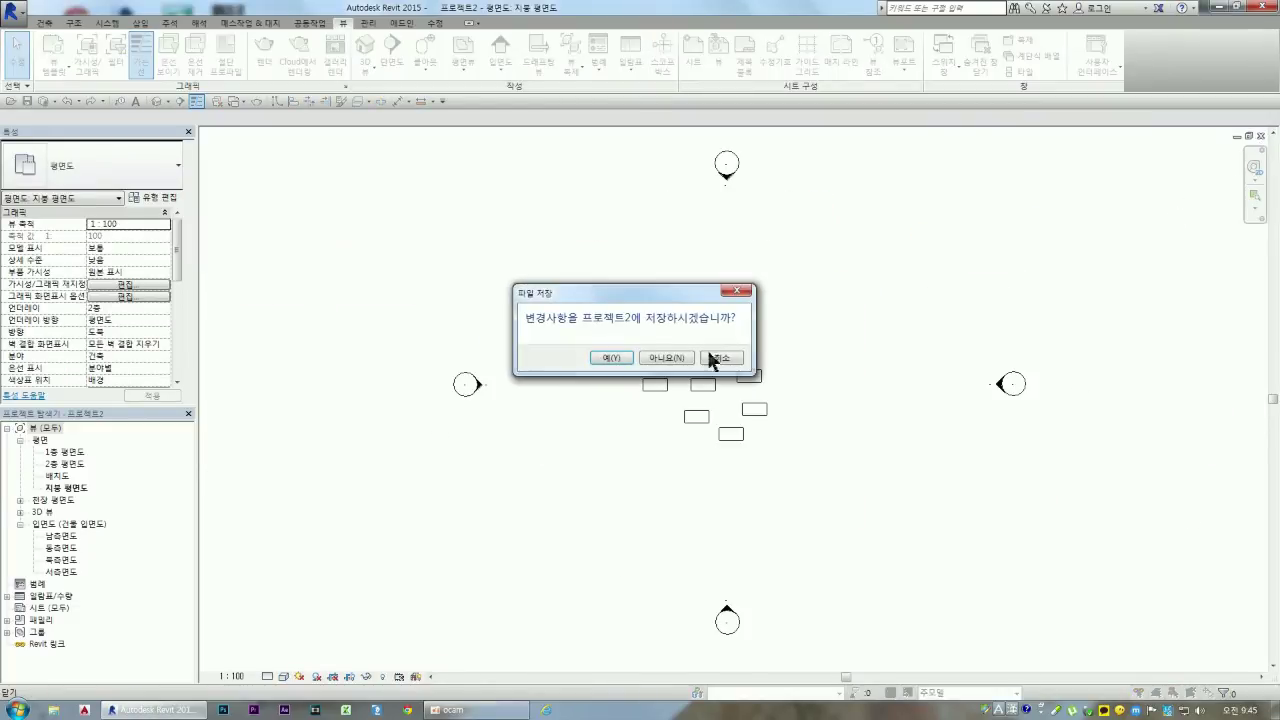
pyautogui.click(664, 358)
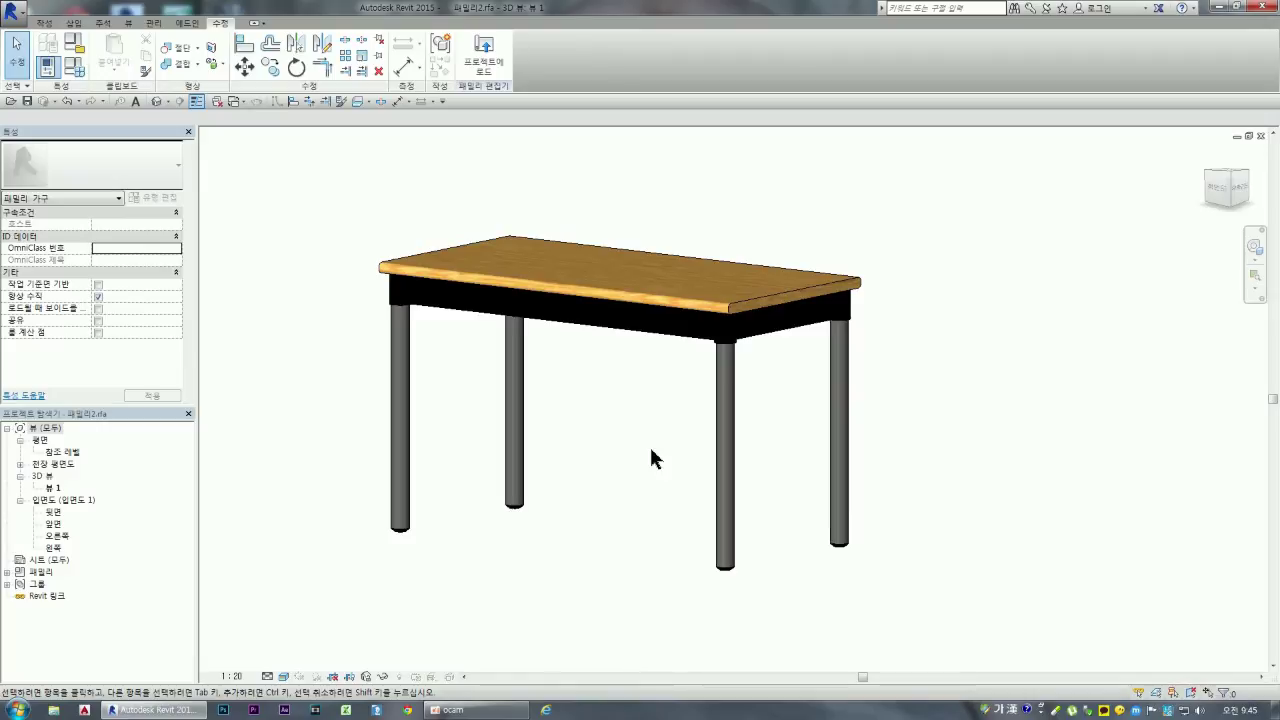
pyautogui.keyDown('shift'); pyautogui.moveTo(656, 427); pyautogui.dragTo(643, 443, button='middle'); pyautogui.keyUp('shift')
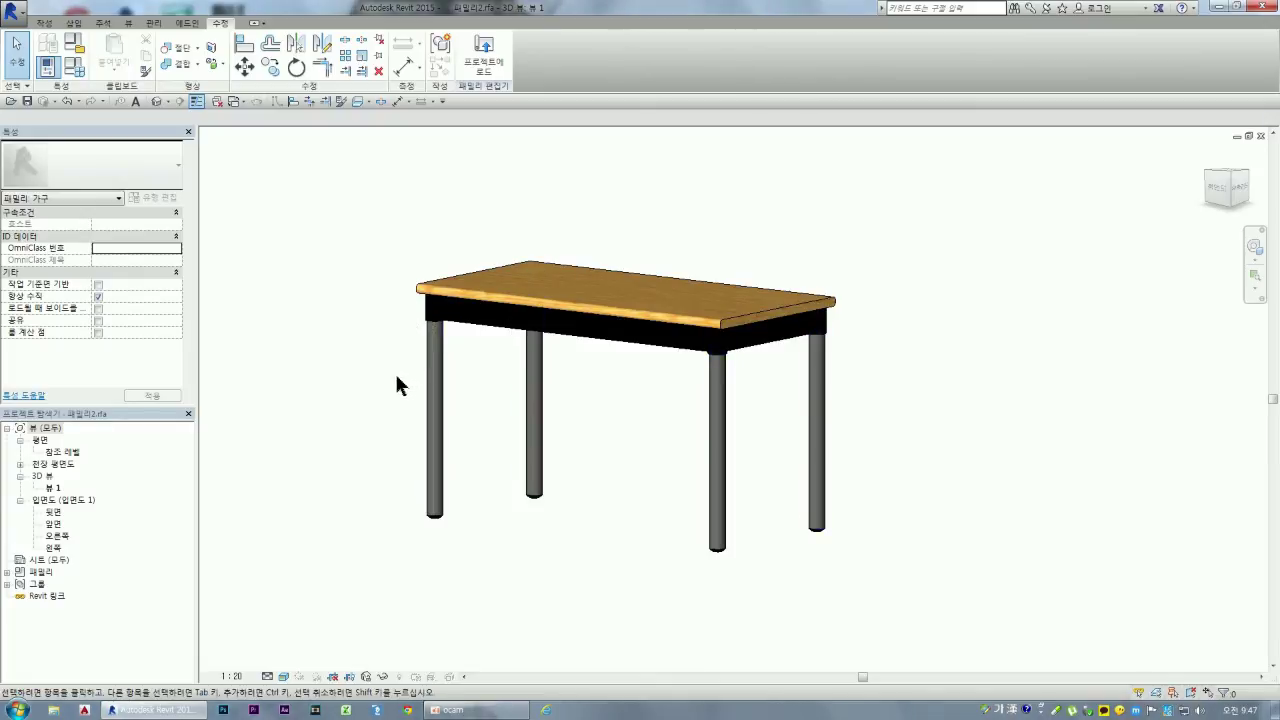
pyautogui.click(441, 291)
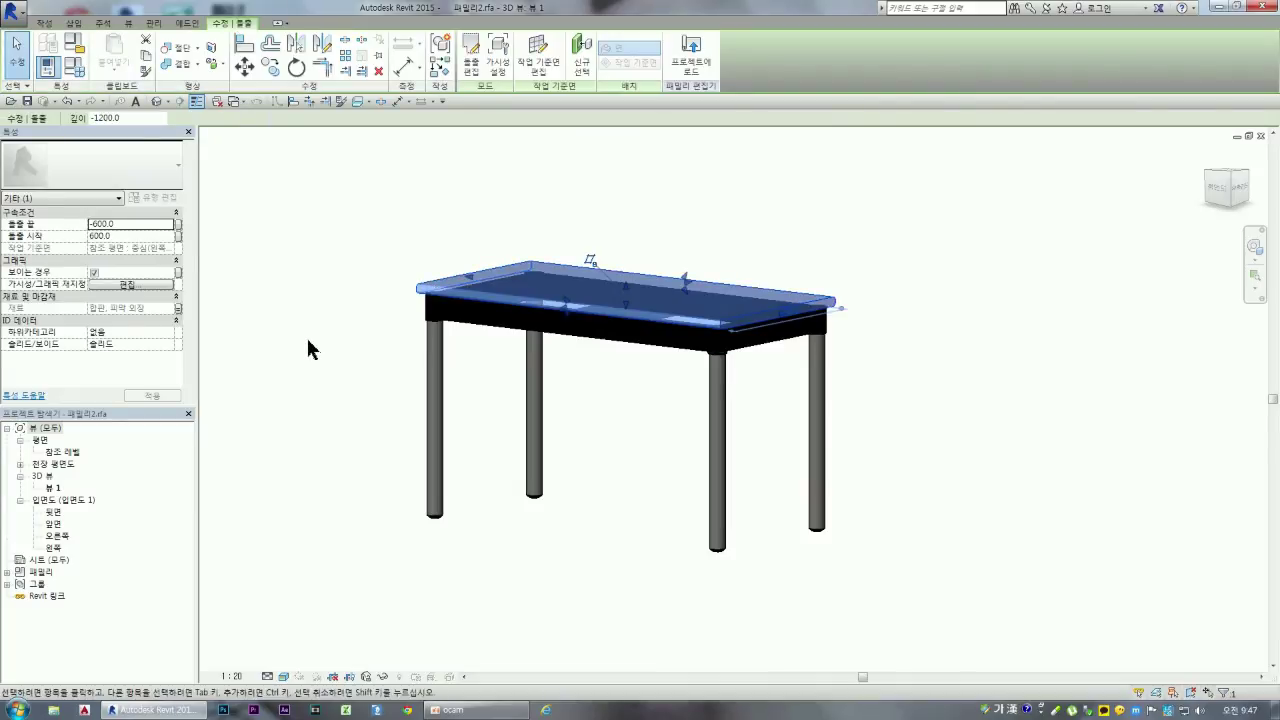
pyautogui.click(310, 348)
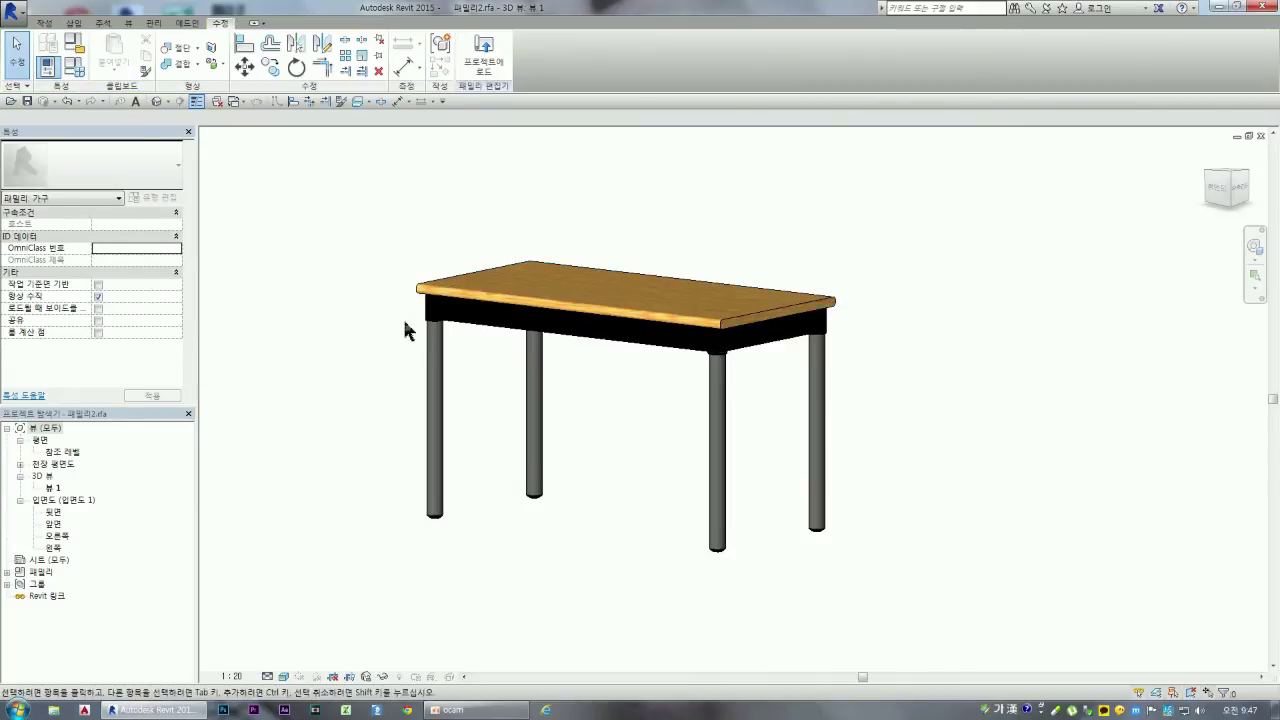